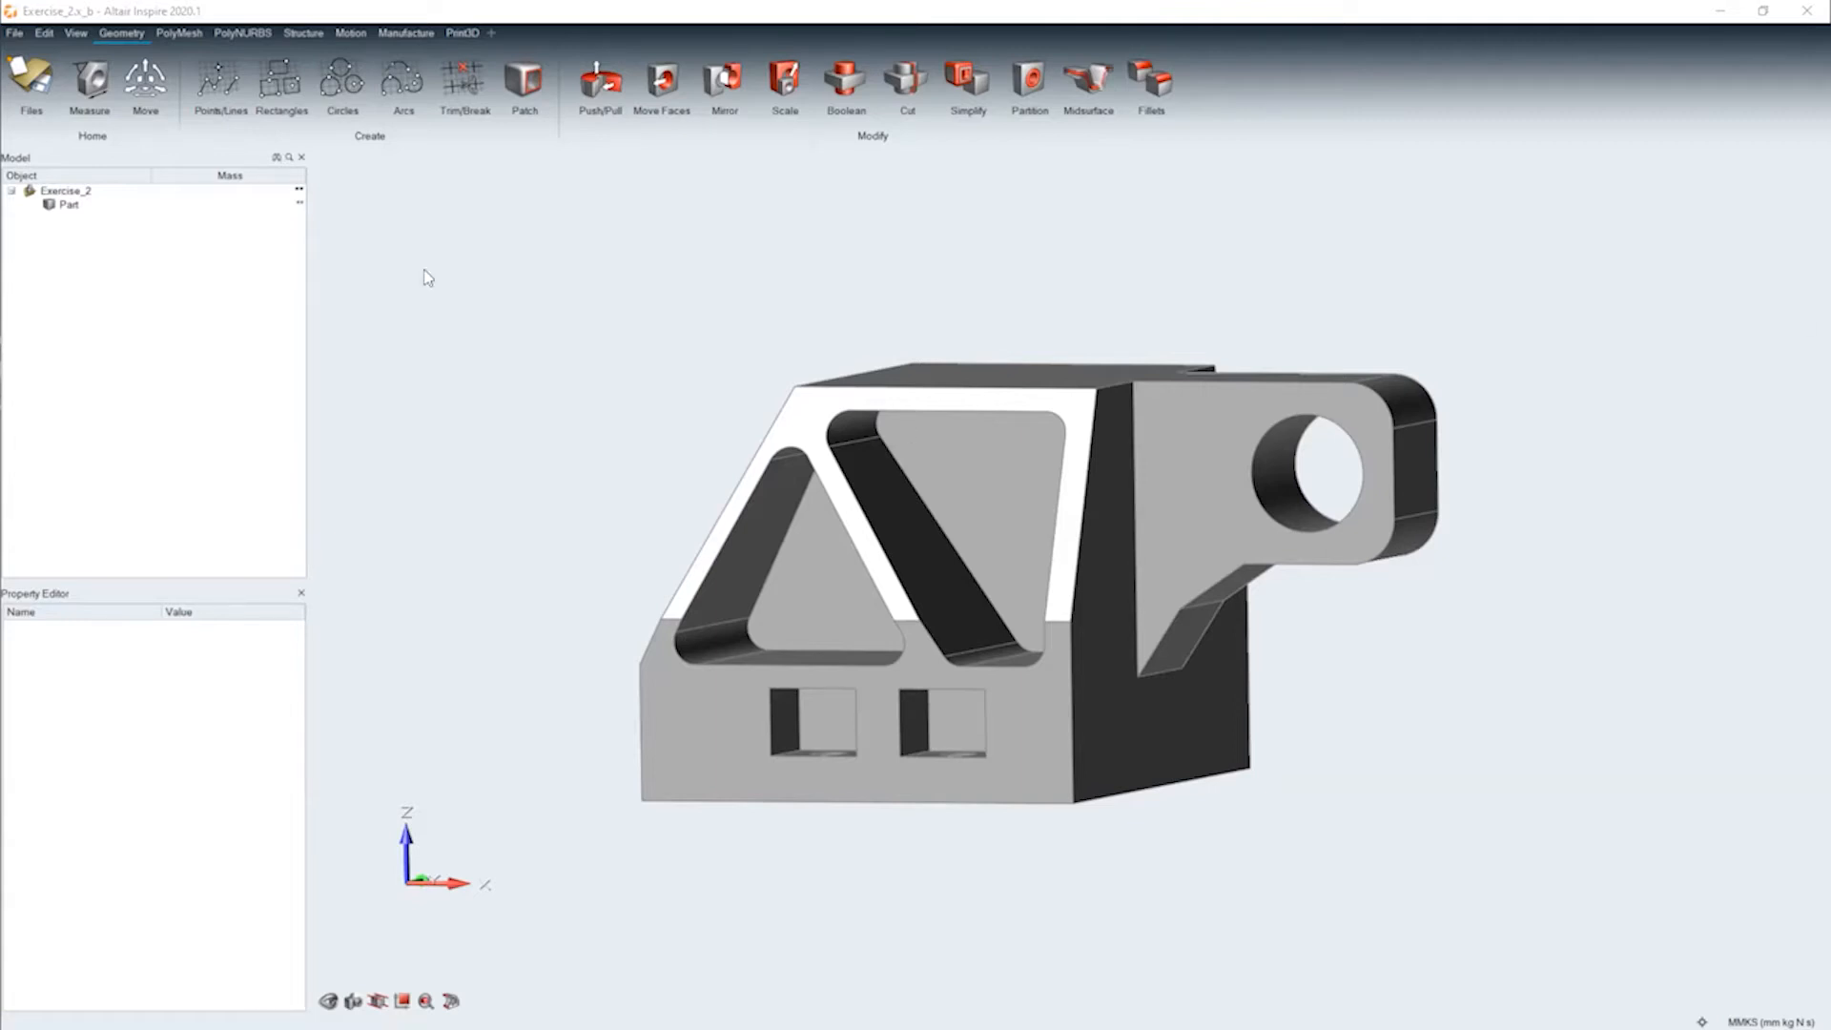
Review the Eurocopter example on slide 5 of the training PDF and return to Altair Inspire
middle_drag(948, 717, 1030, 815)
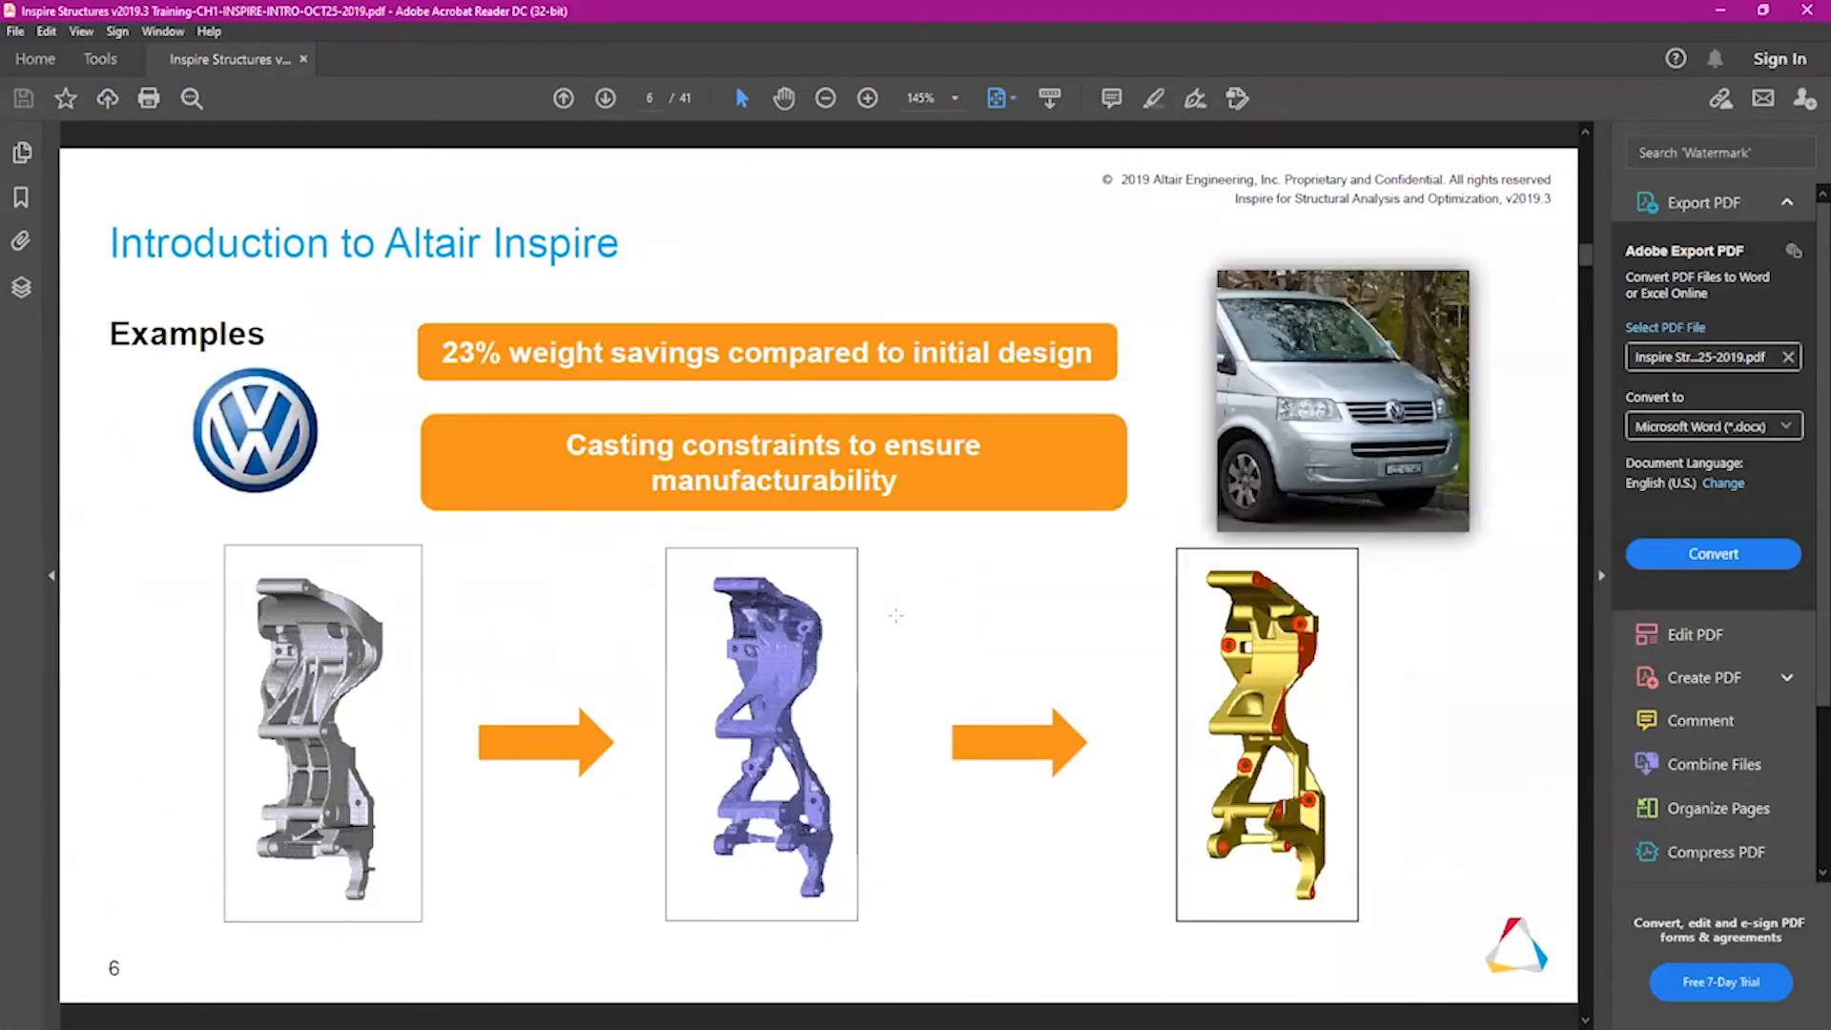
scroll(896, 616, up, 1)
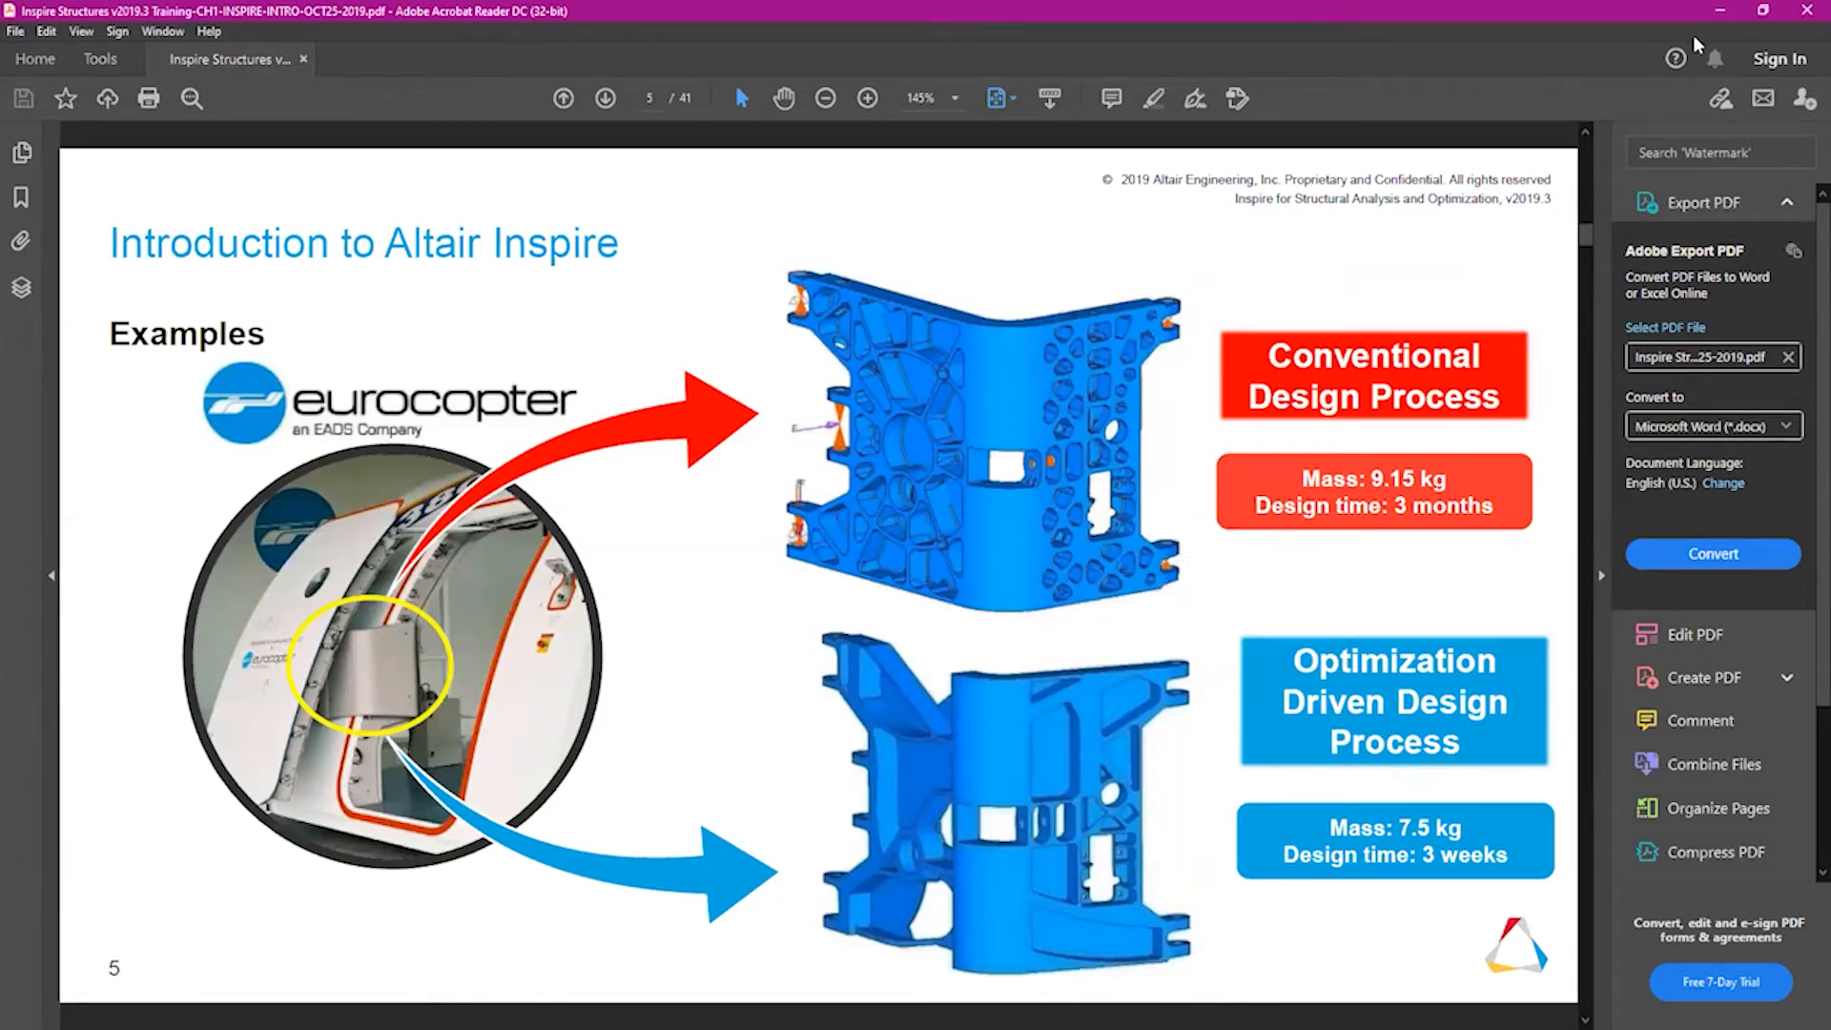
click(1722, 11)
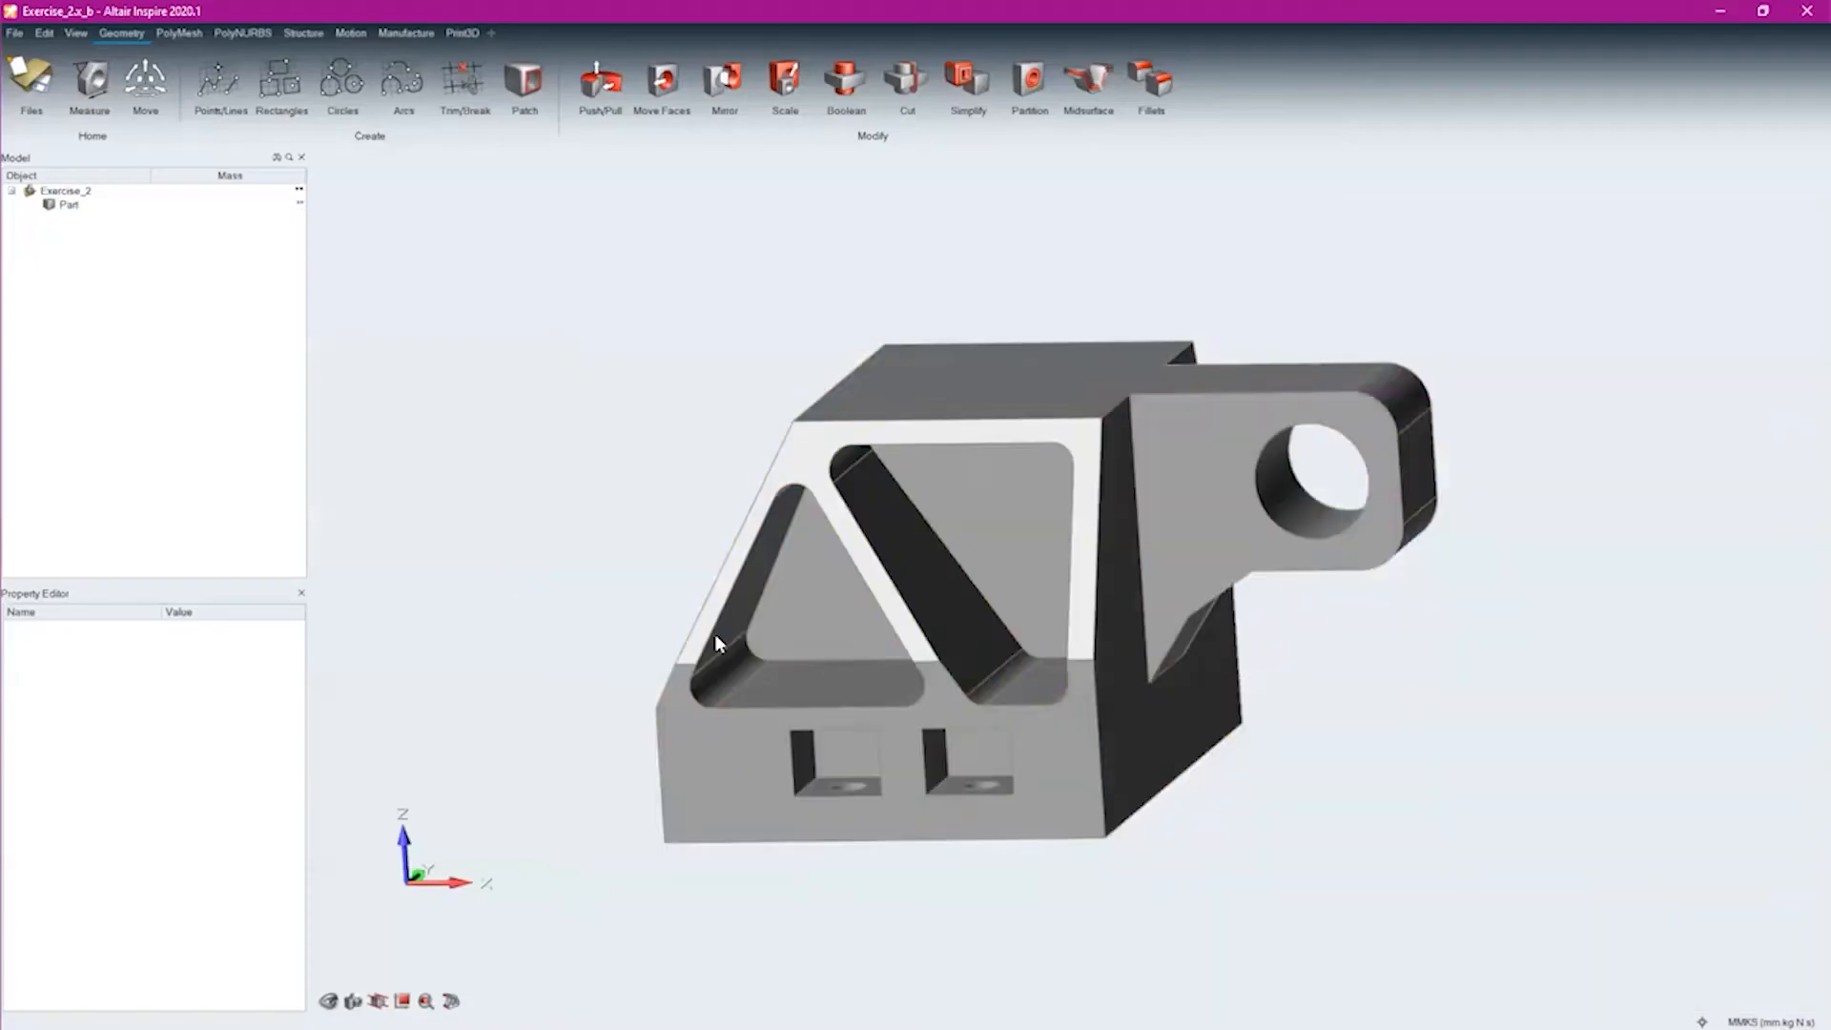
Calculate the mass of Exercise_2 and review the Part's material and mass properties
middle_drag(918, 533, 1165, 286)
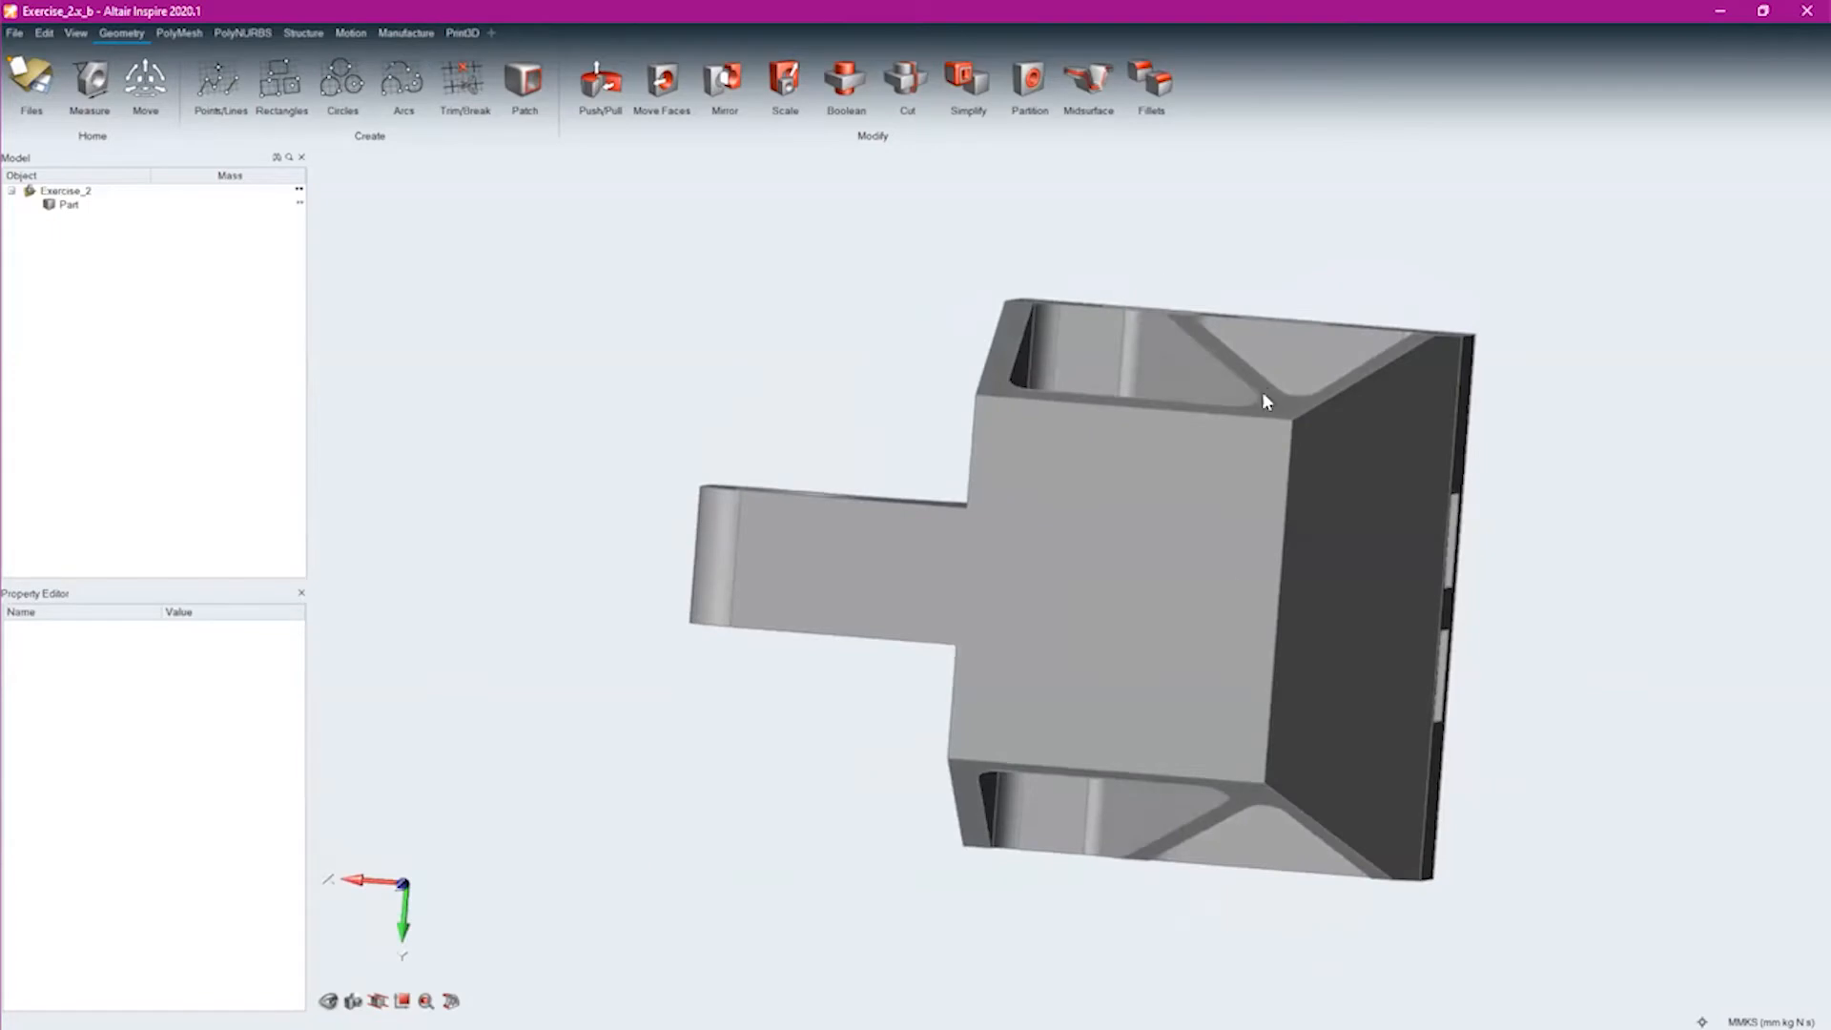
middle_drag(710, 283, 900, 326)
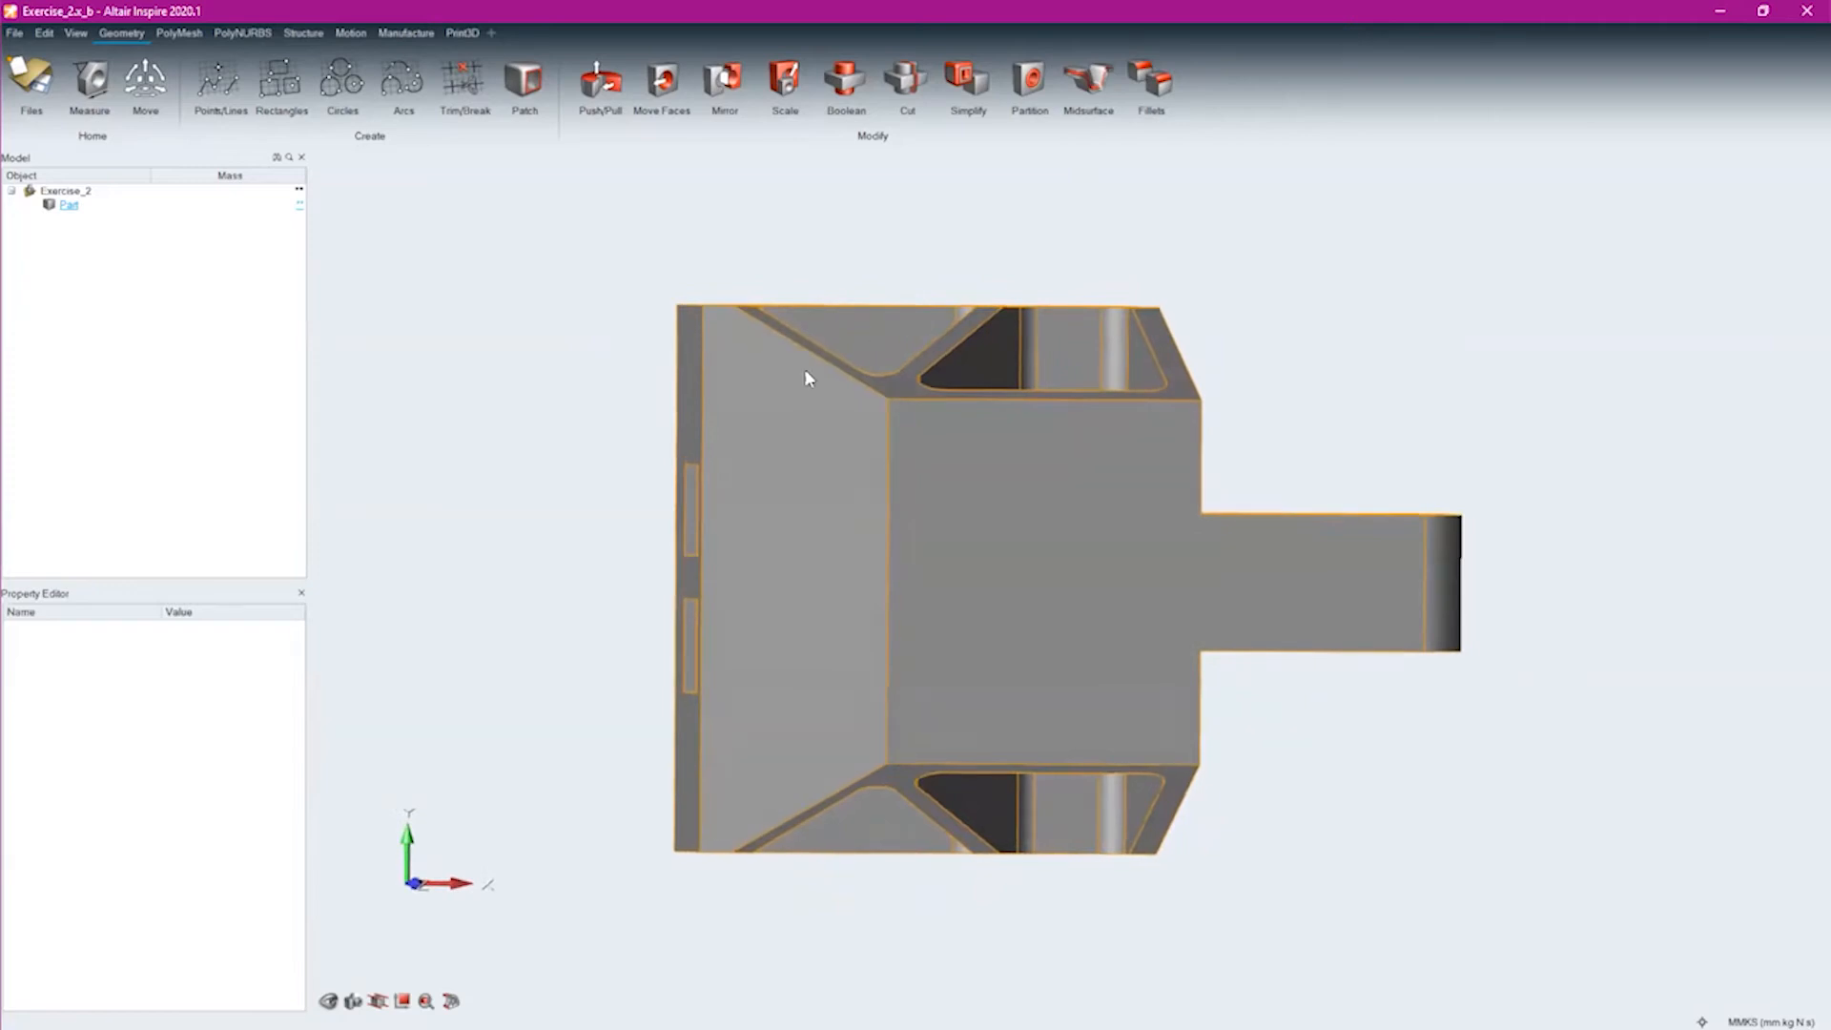
middle_drag(1071, 572, 961, 799)
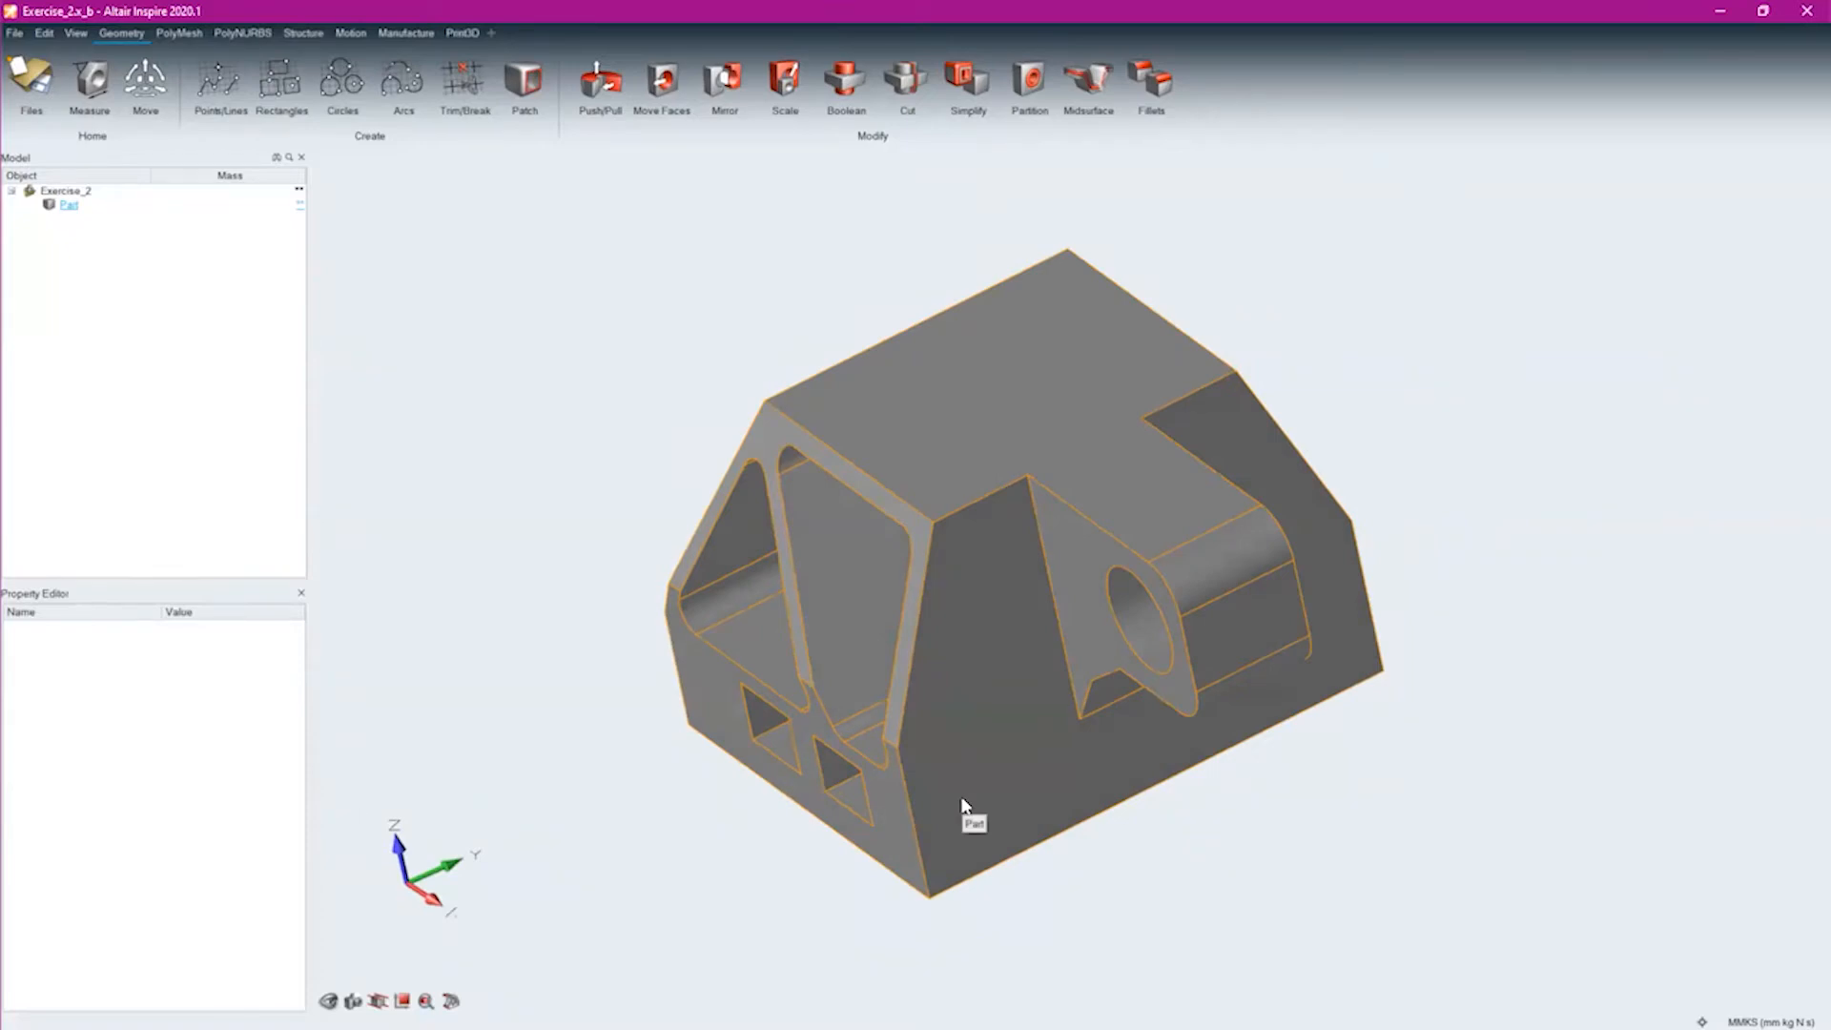
mouse_move(292, 194)
click(299, 190)
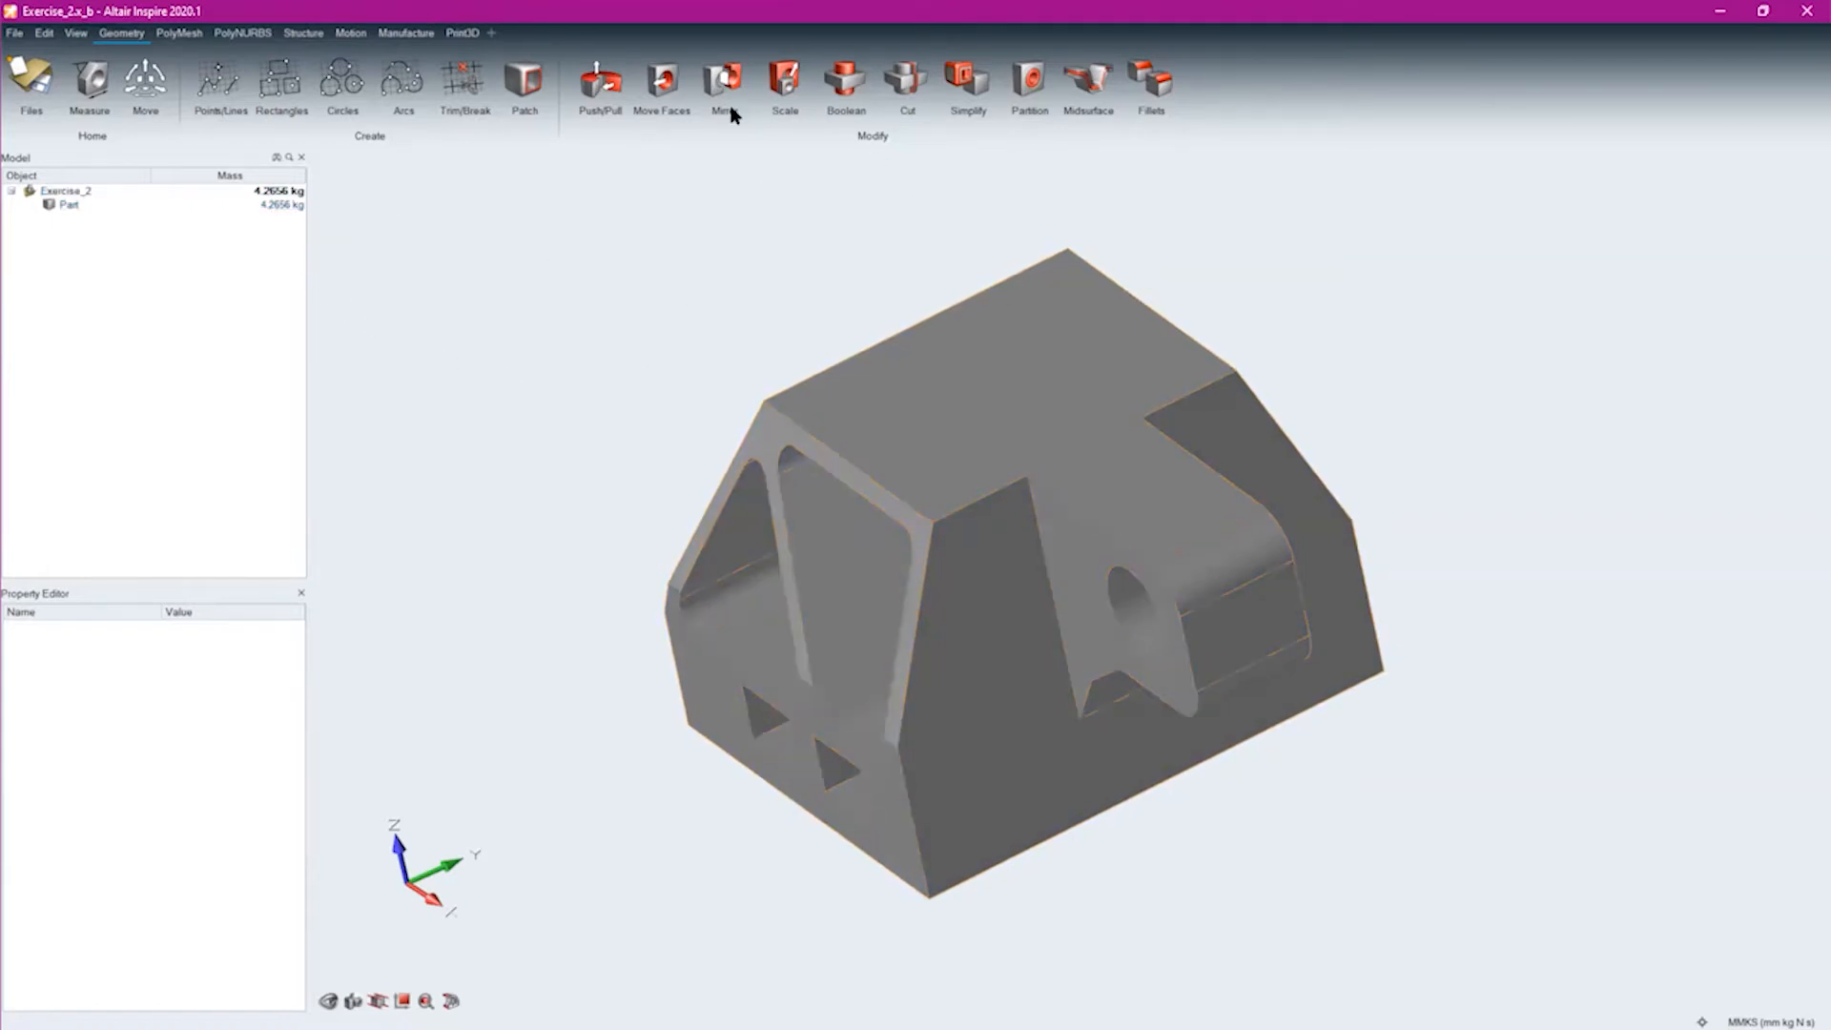
click(69, 205)
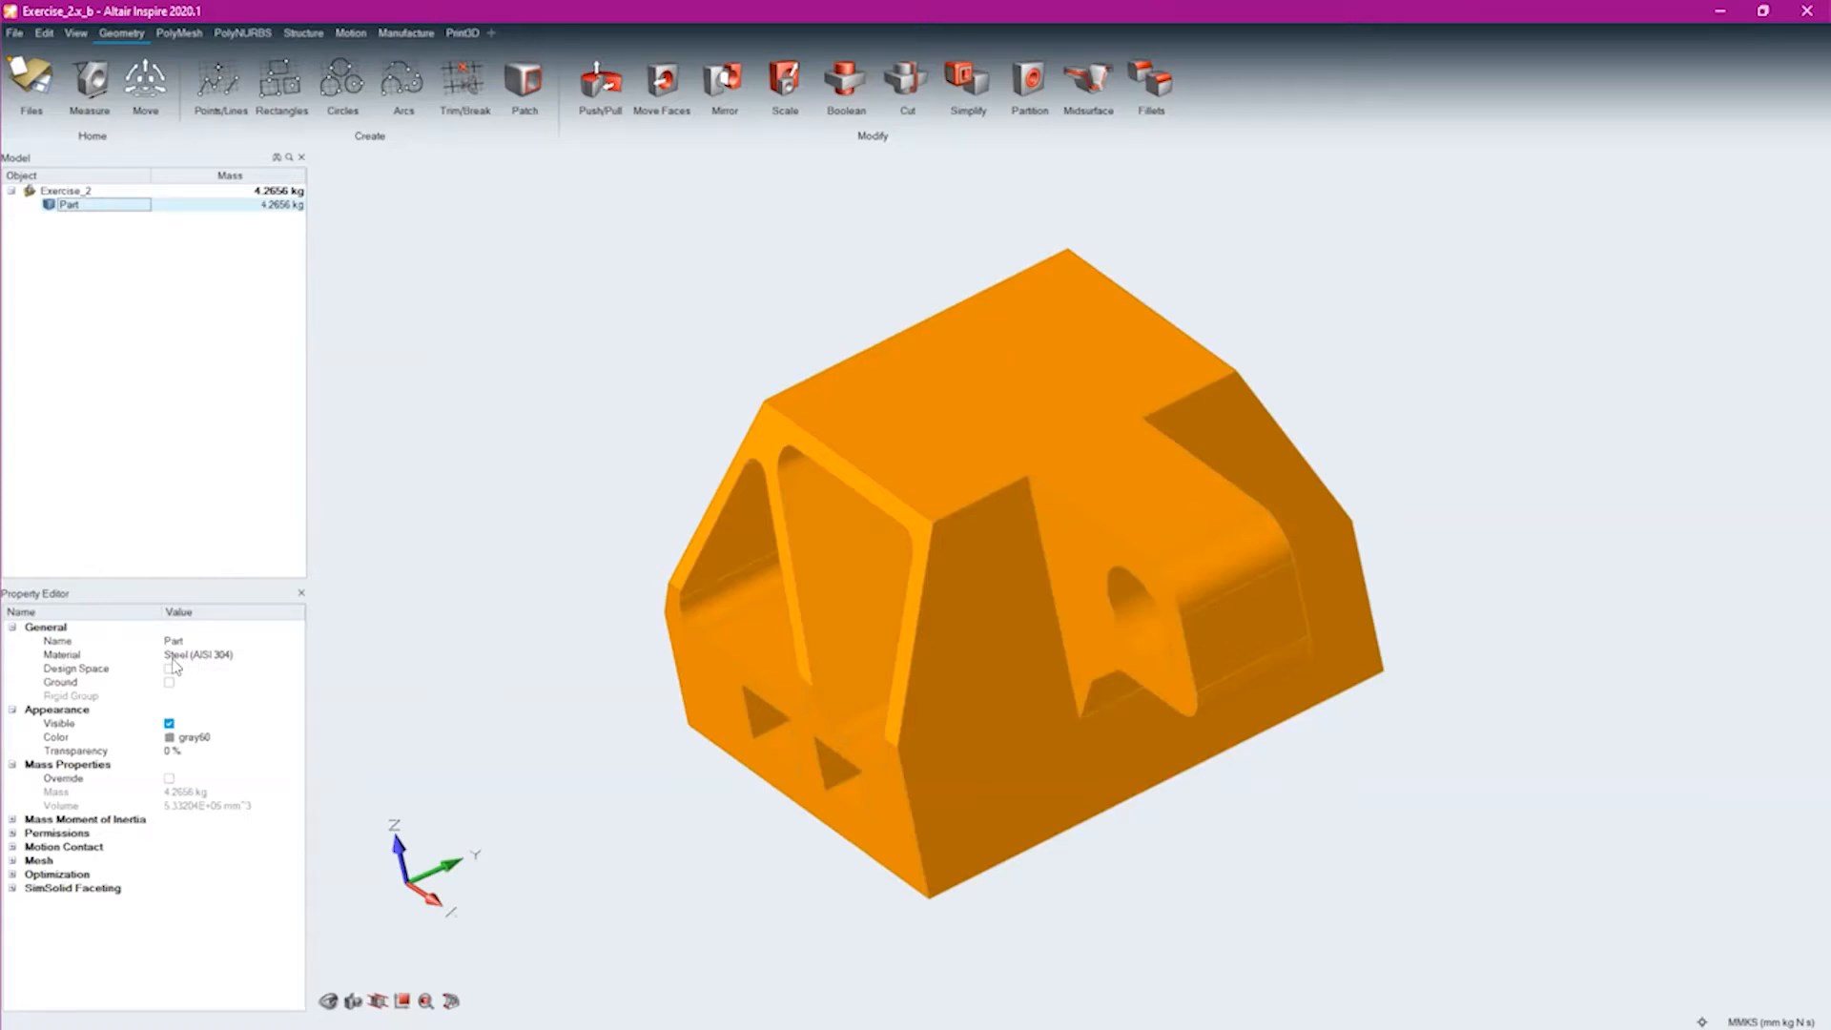
click(451, 341)
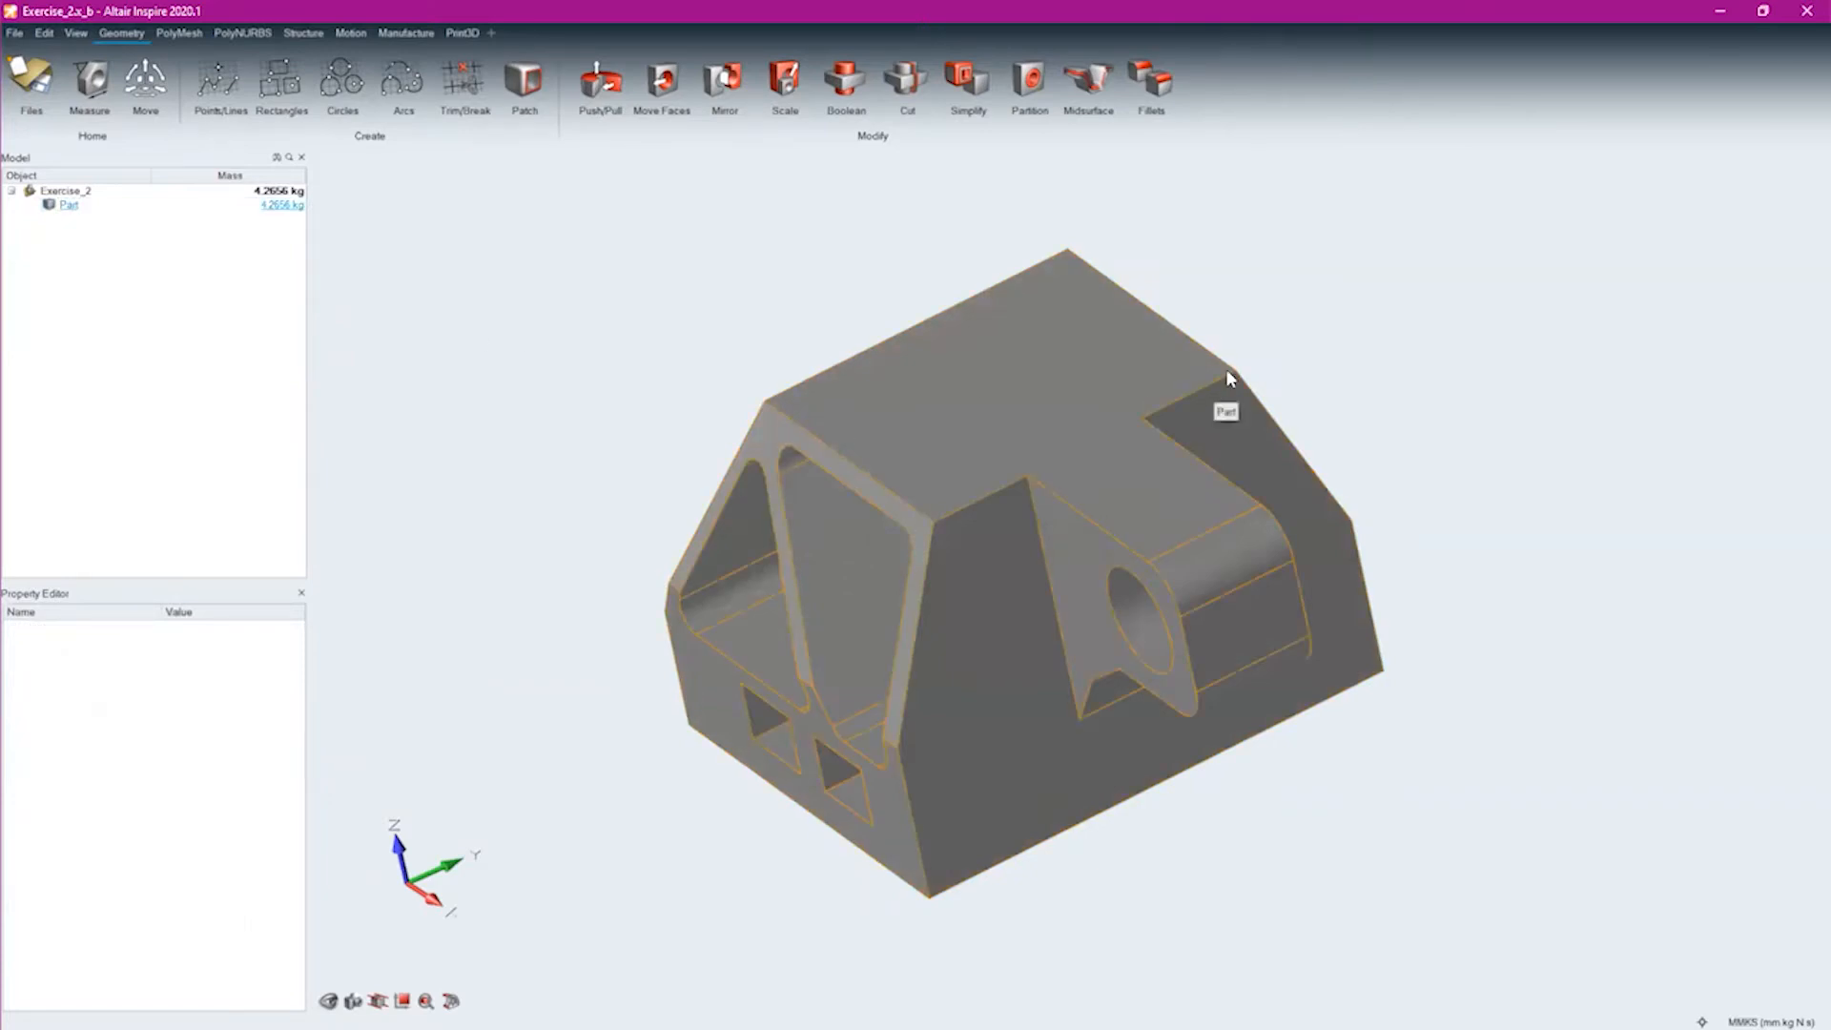
Discard the unsaved model and open Excavator.x_b from the Inspire Webinar folder
click(15, 33)
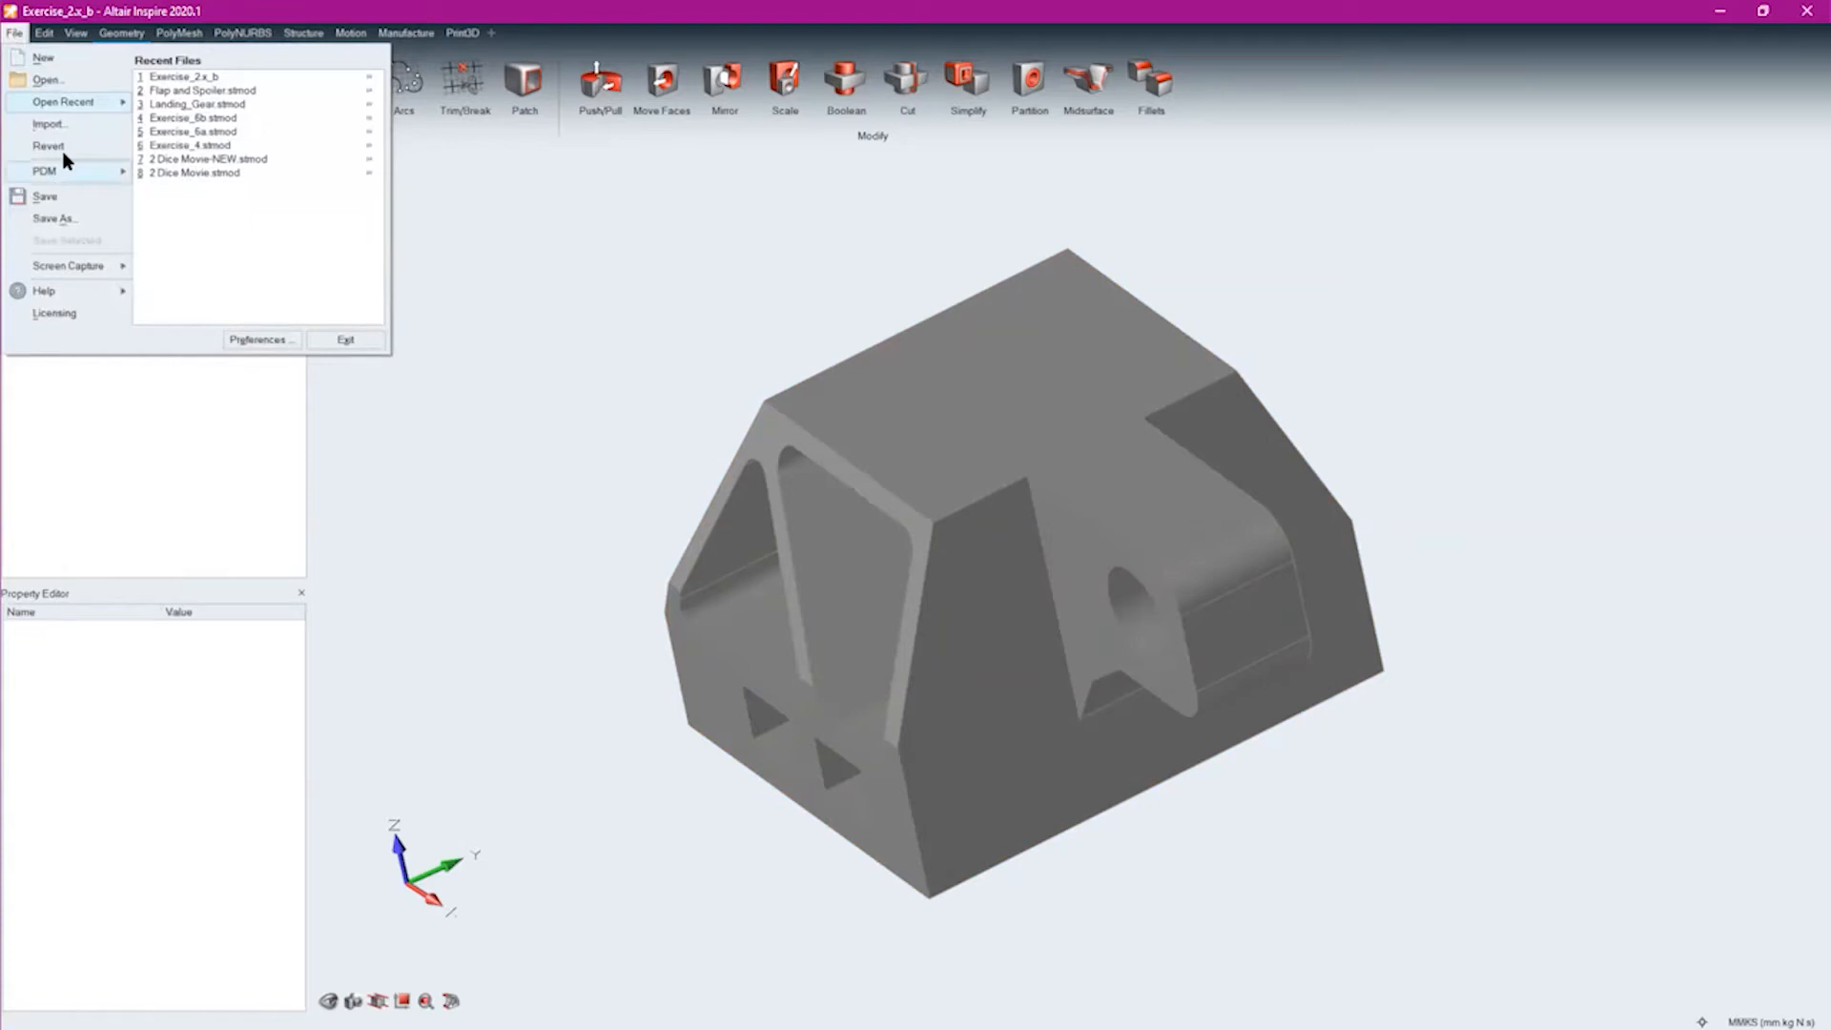
click(71, 83)
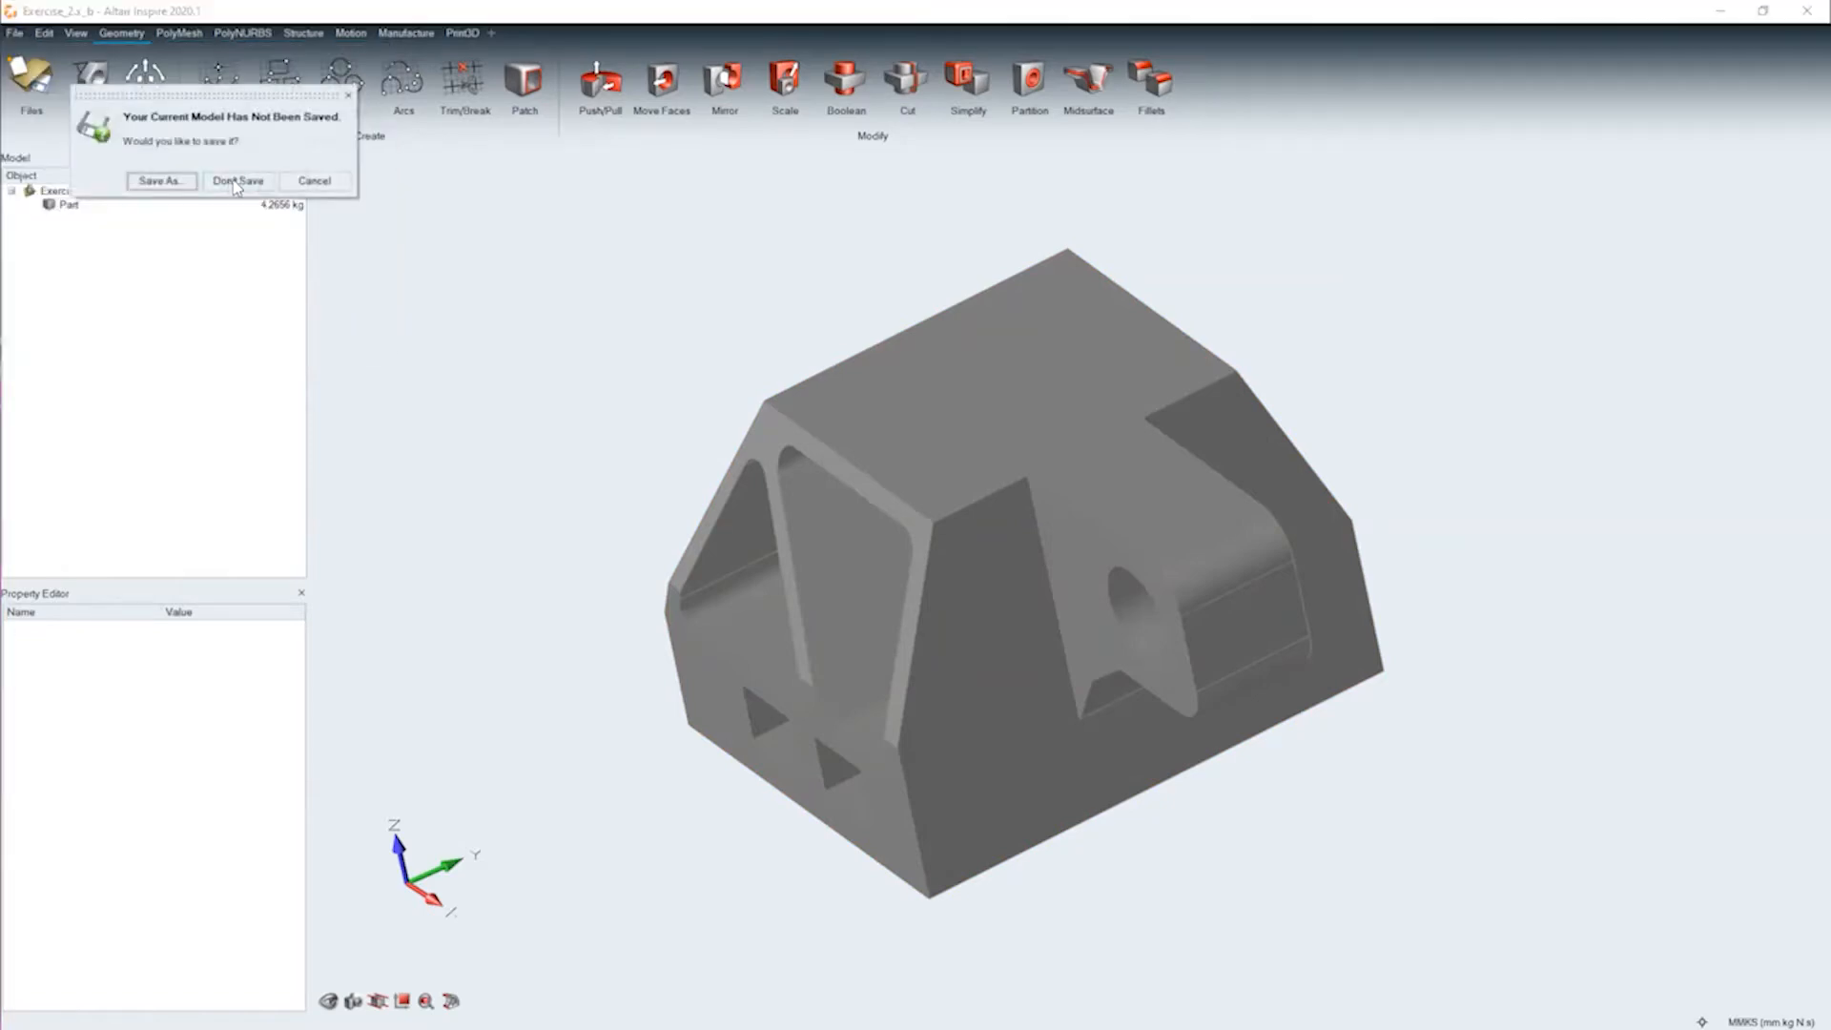
click(238, 182)
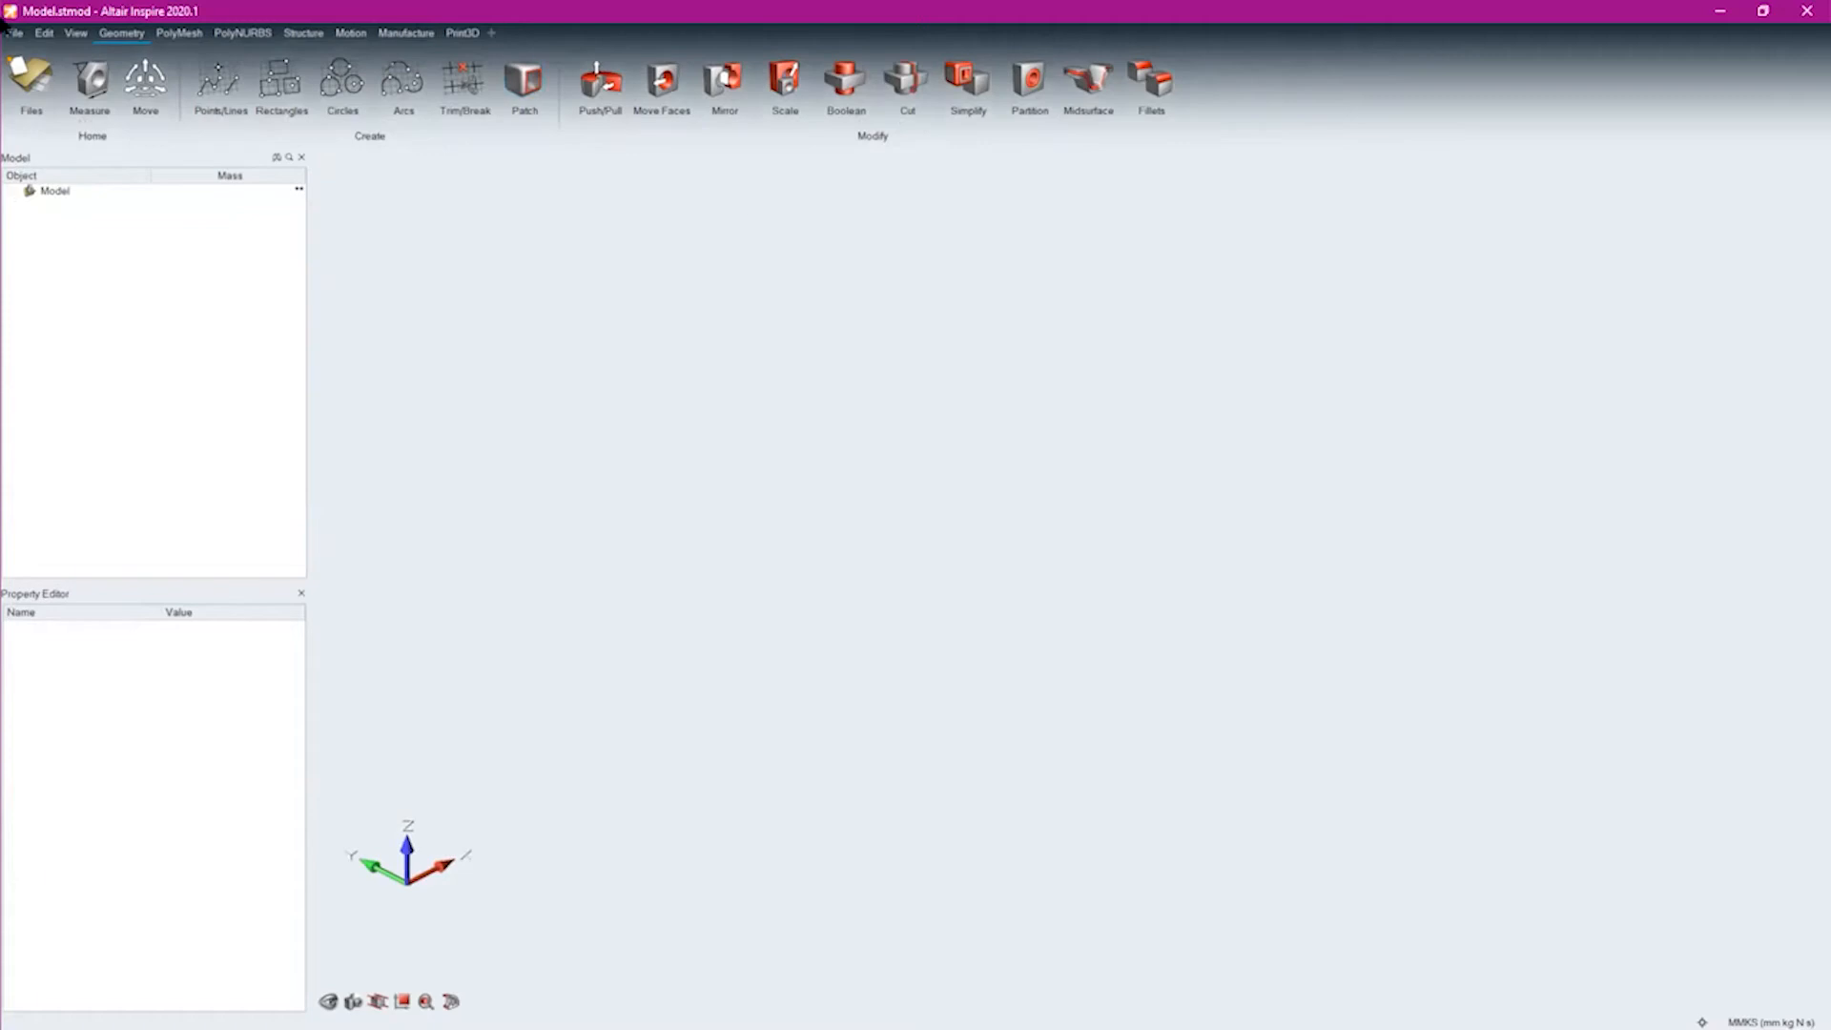
click(18, 33)
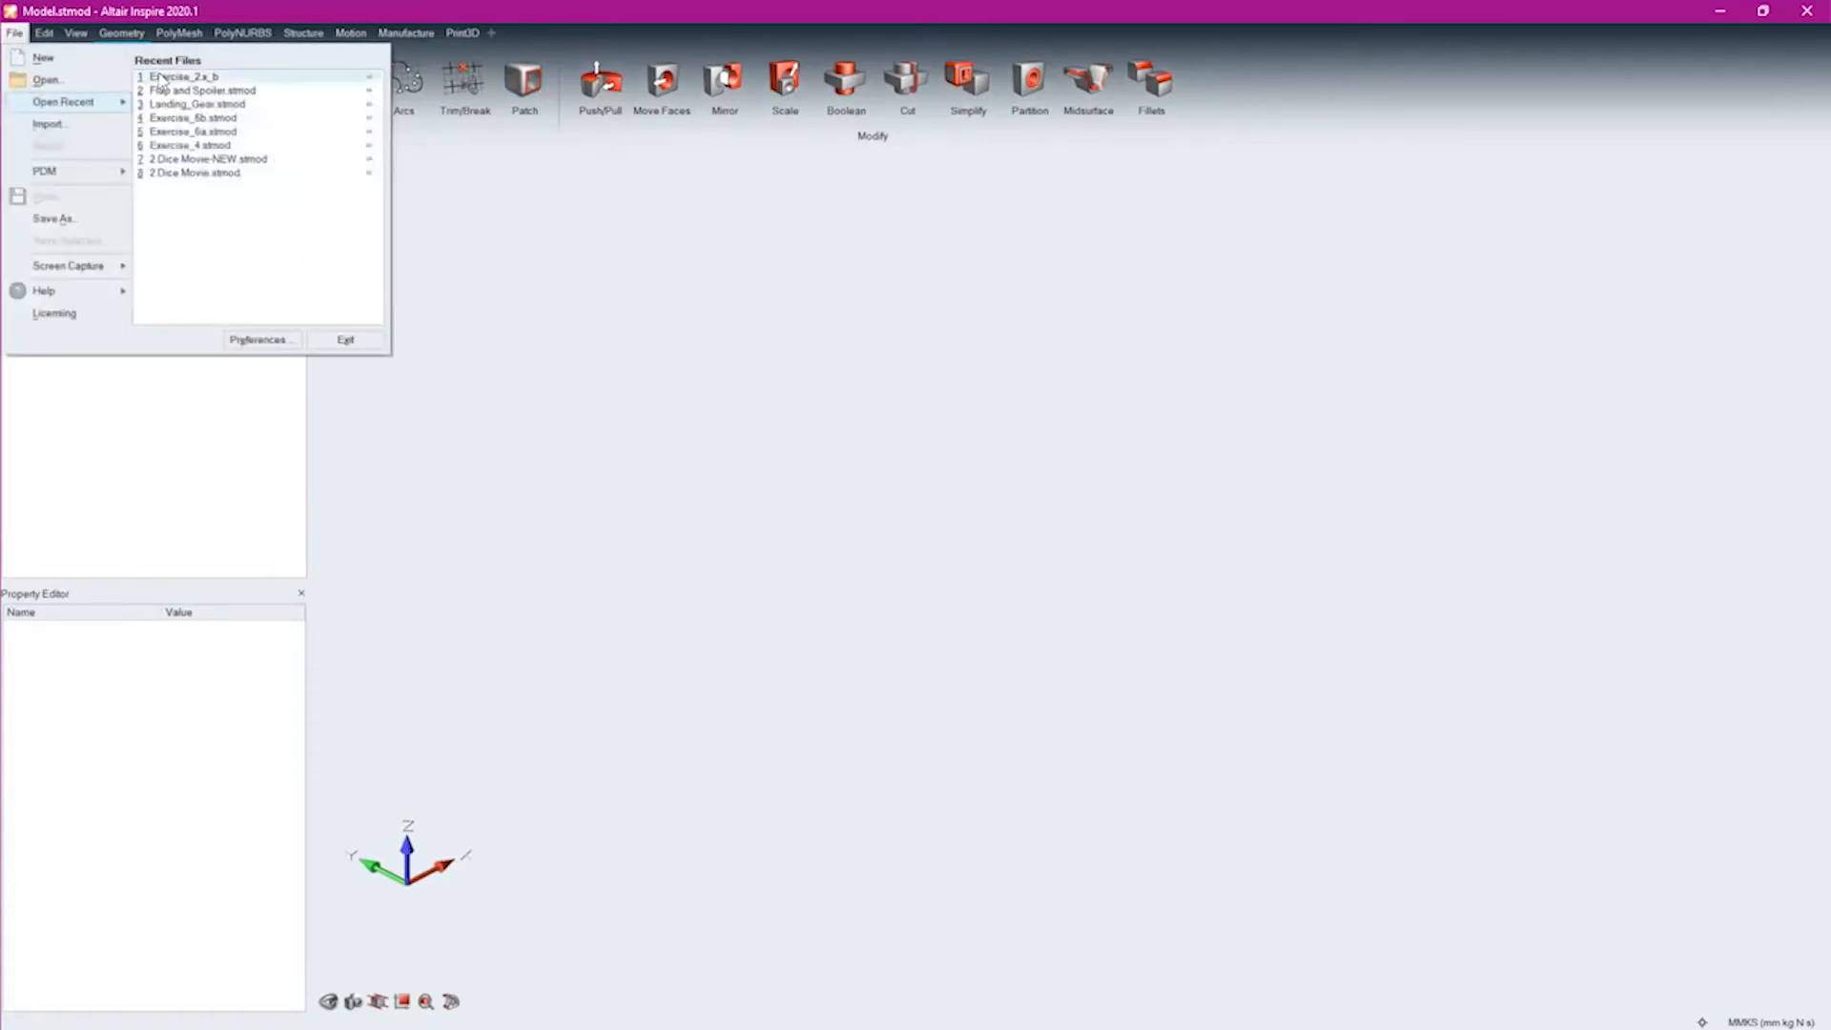
click(45, 81)
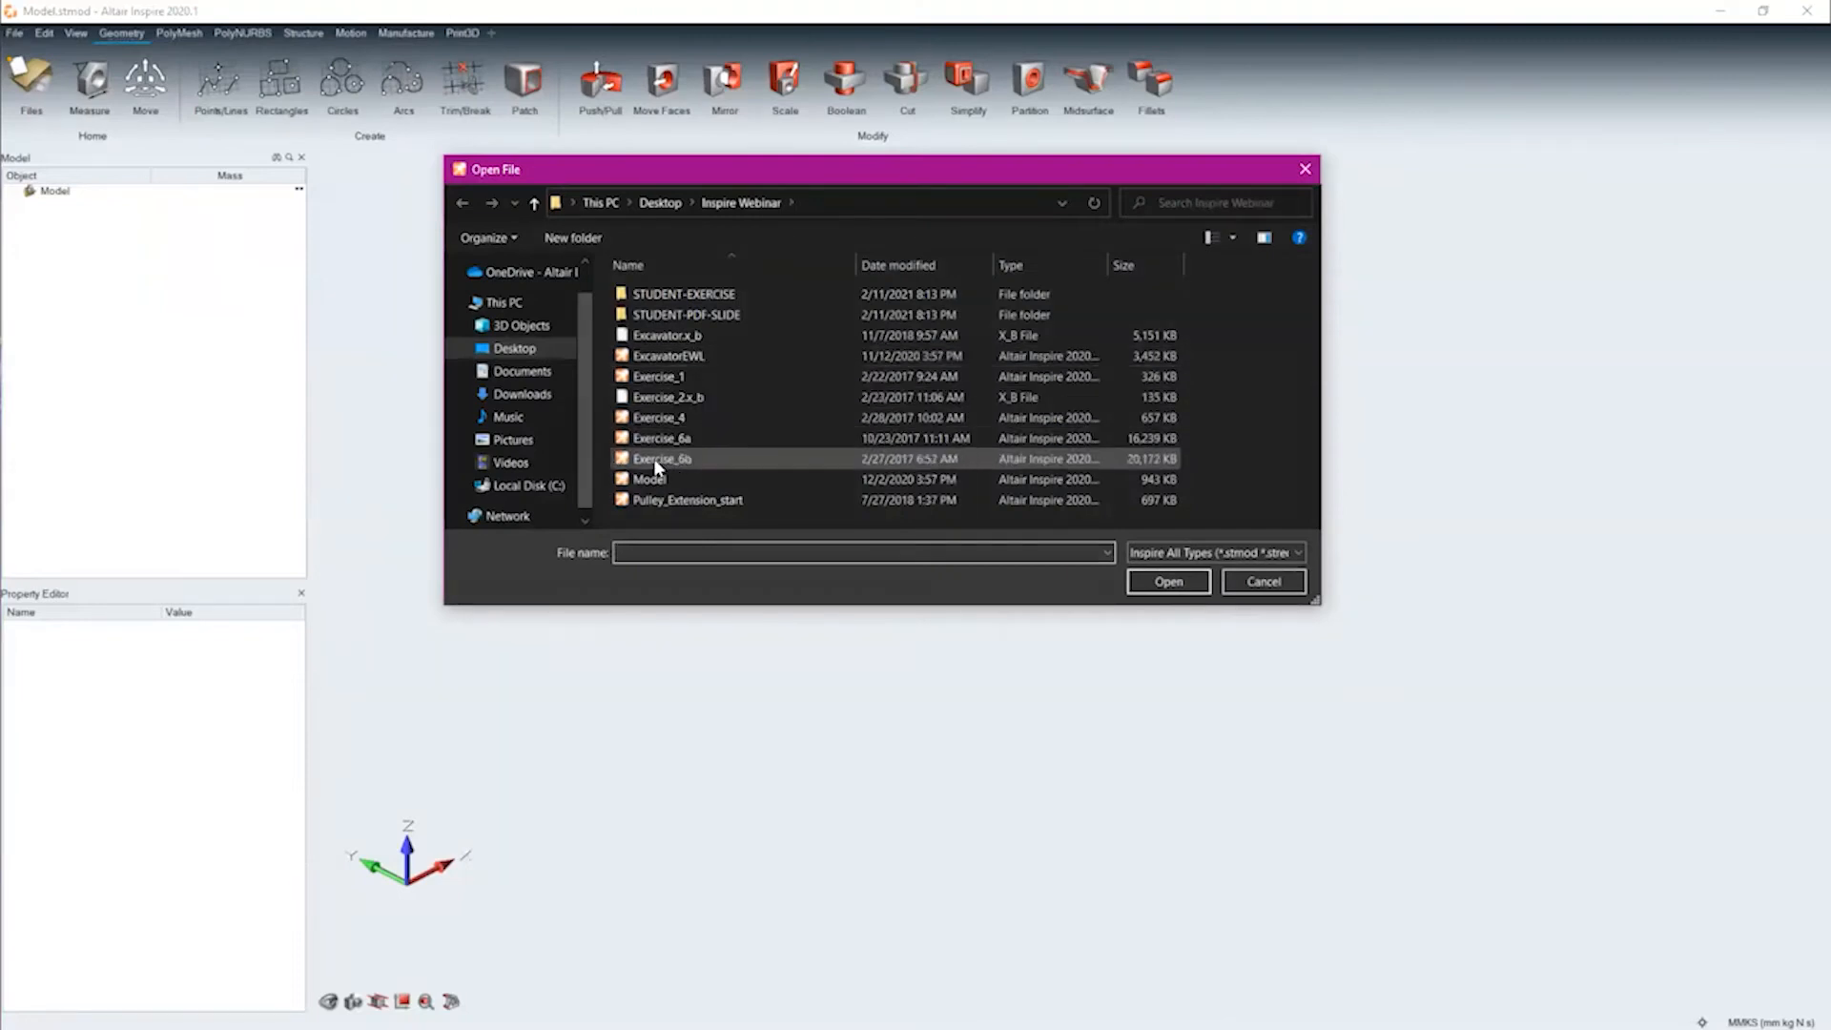
click(1149, 553)
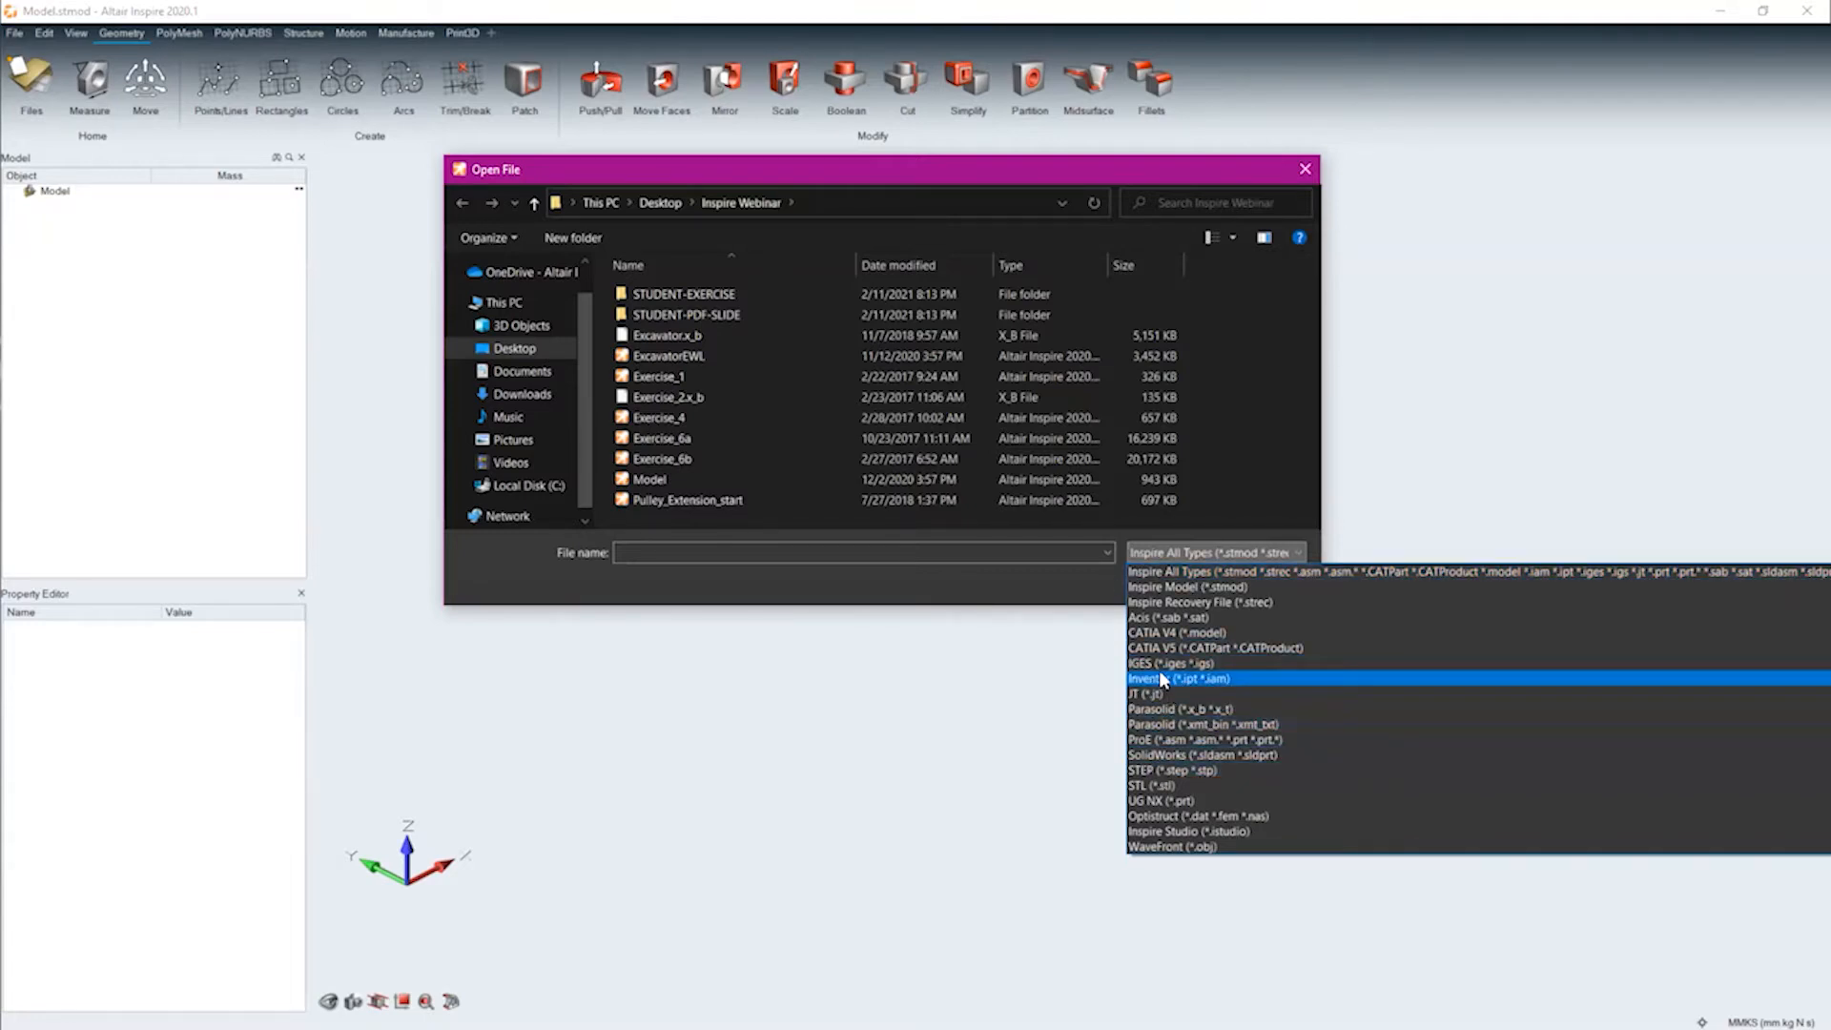
click(684, 335)
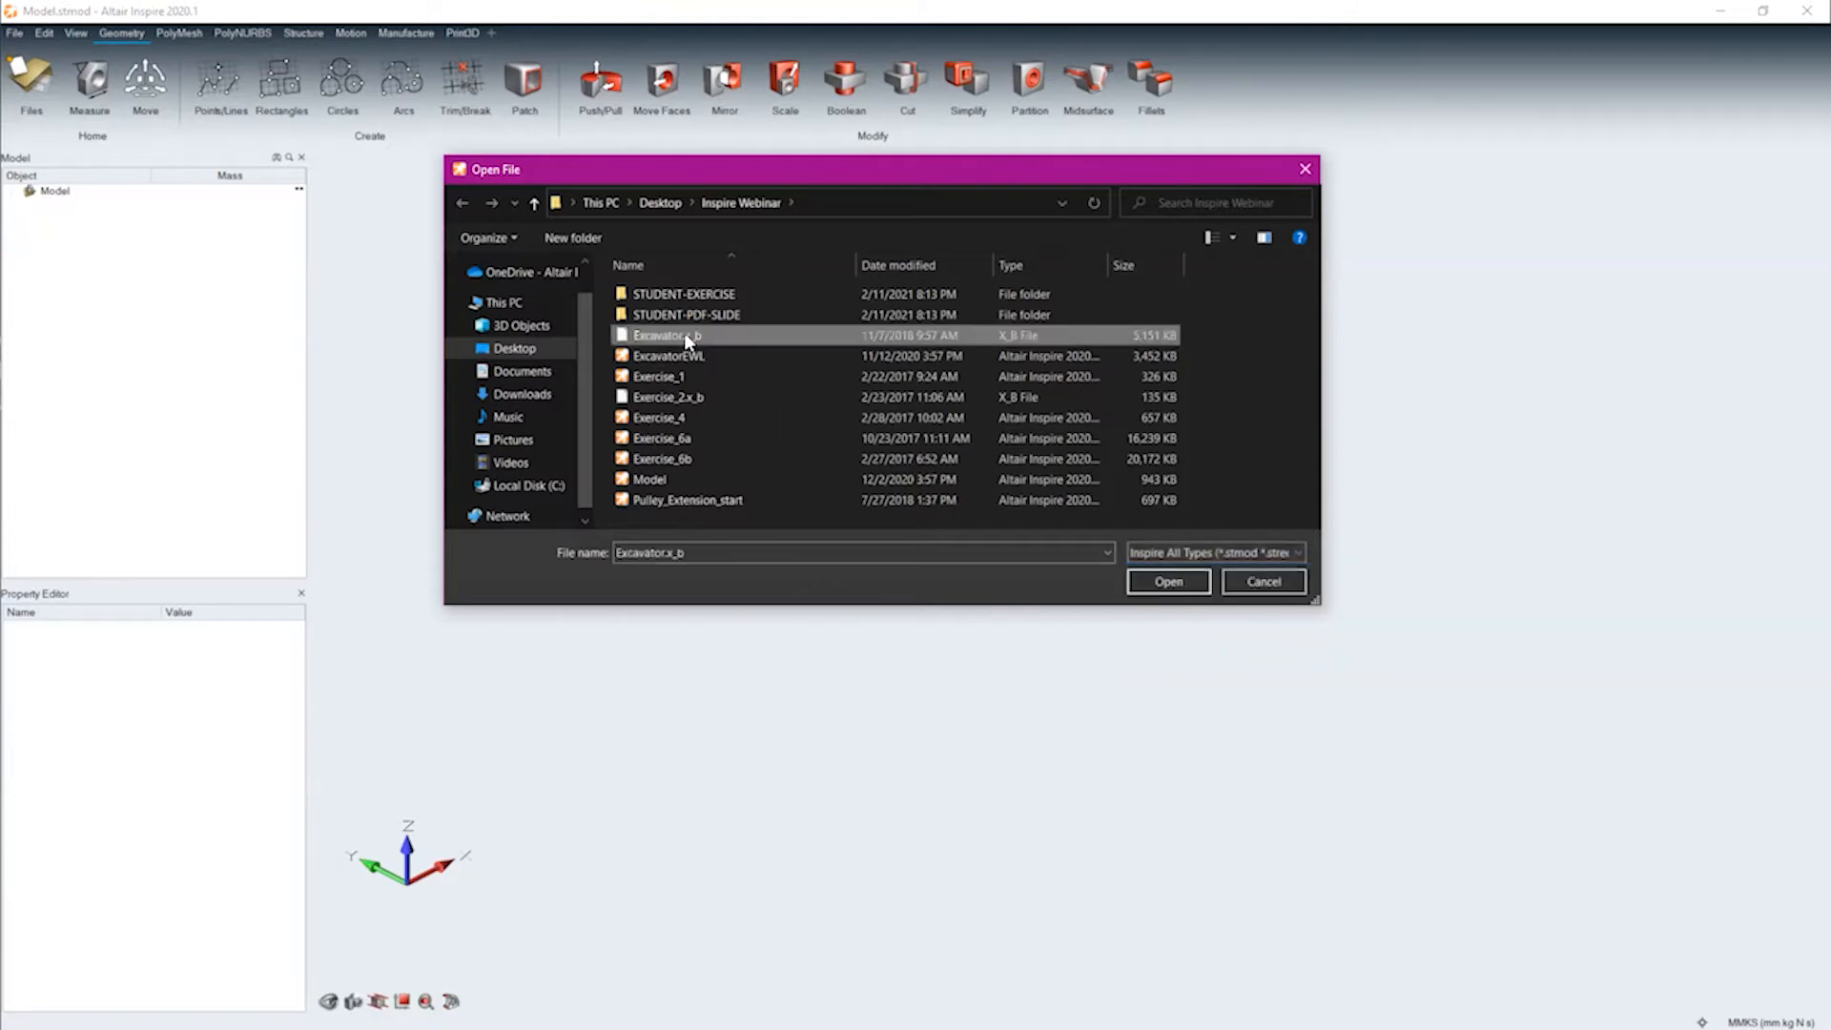
click(1166, 581)
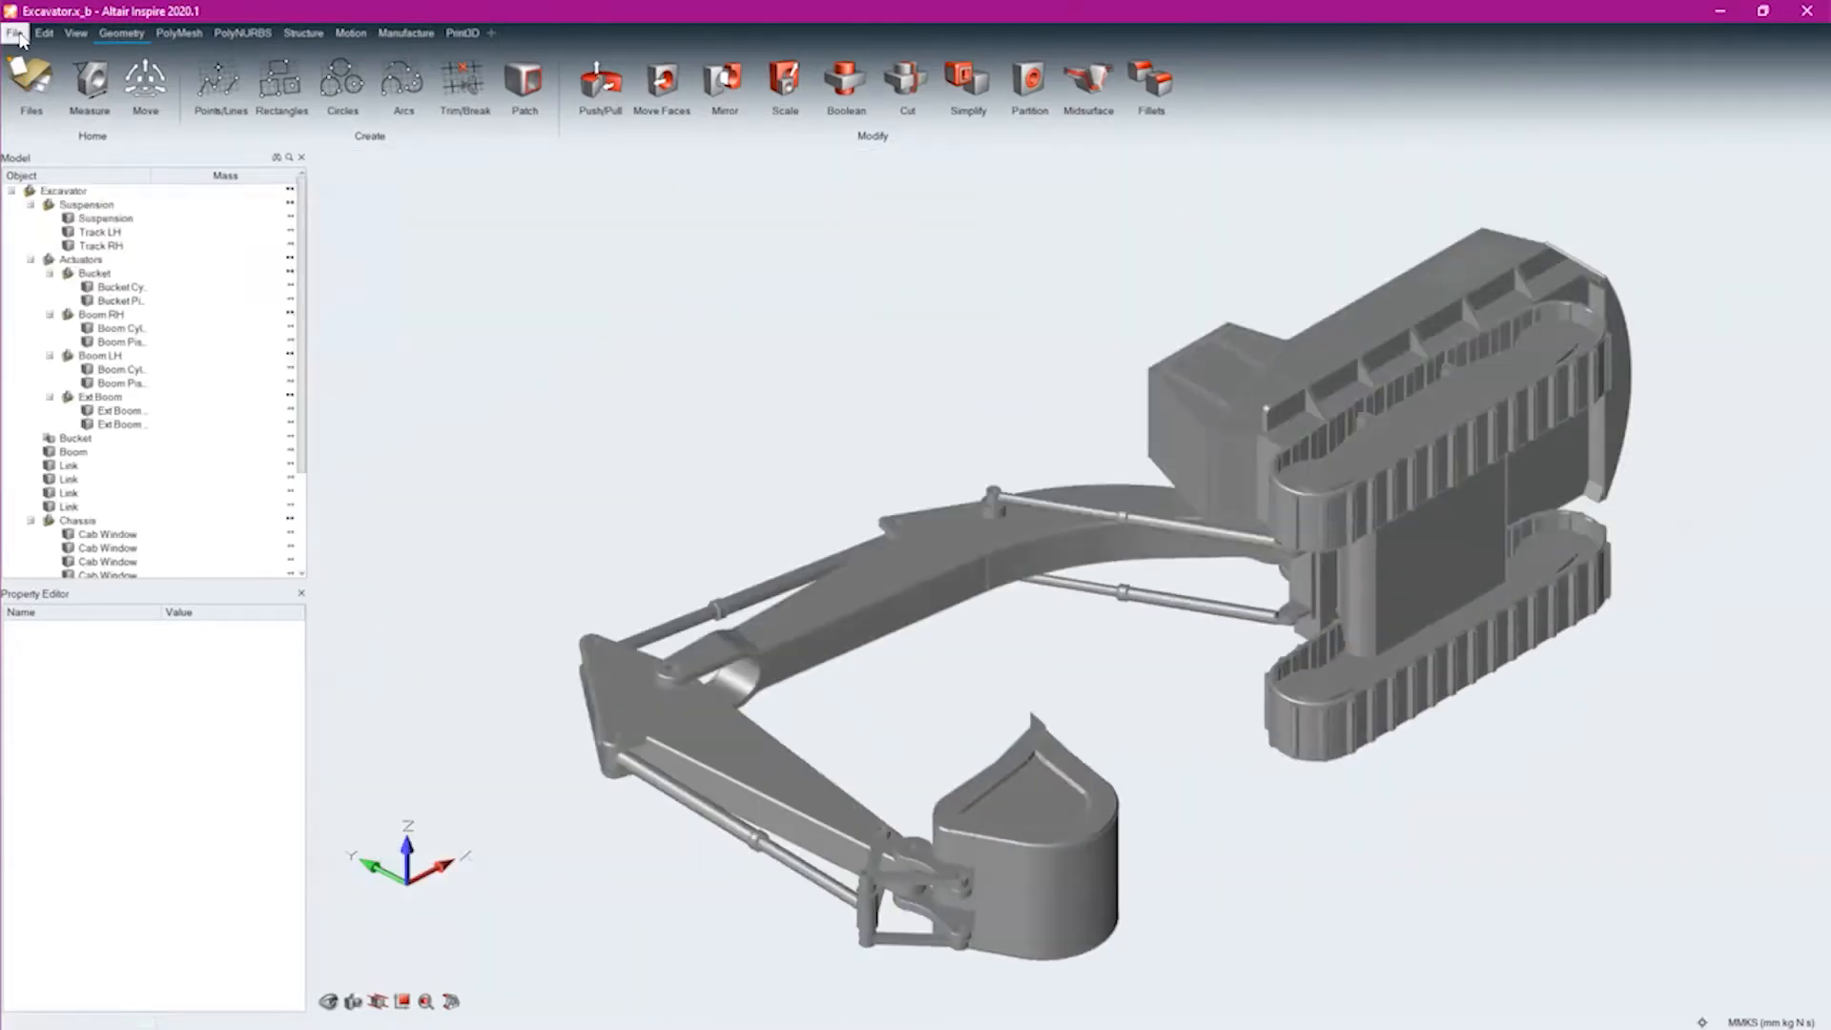
Reopen the recent model Exercise_2.x_b
click(15, 32)
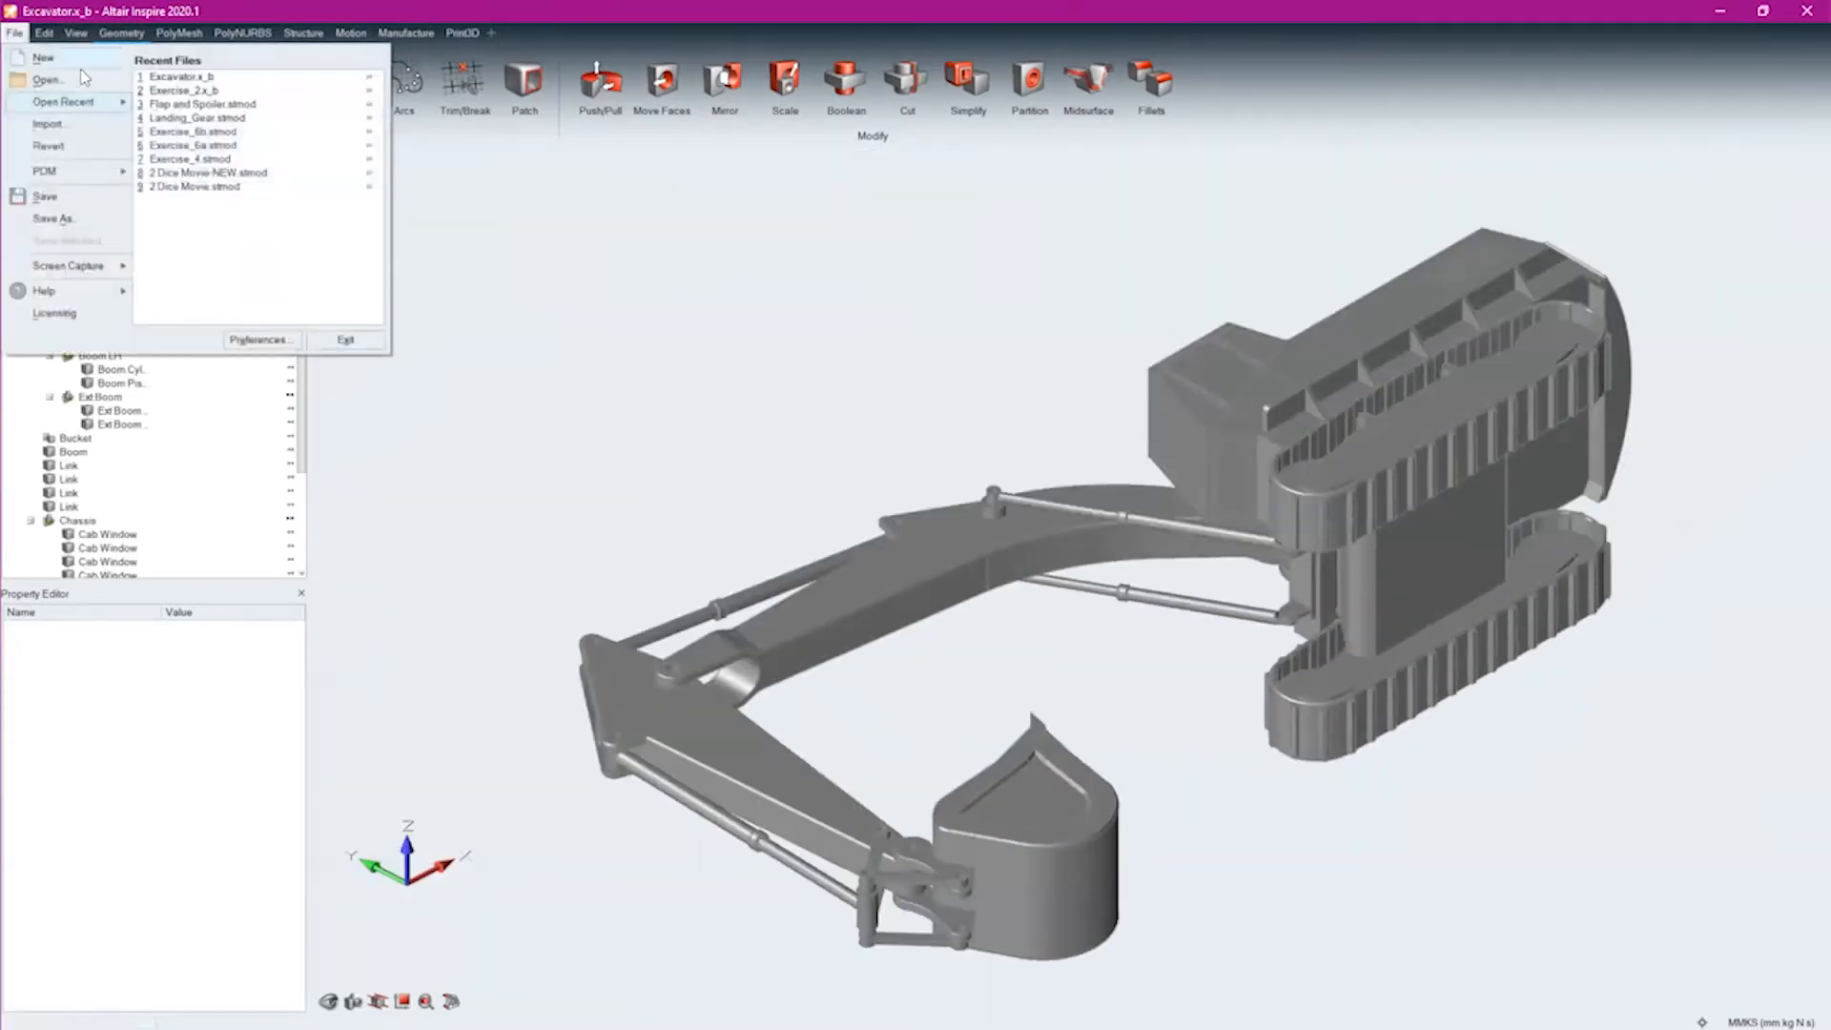
click(43, 55)
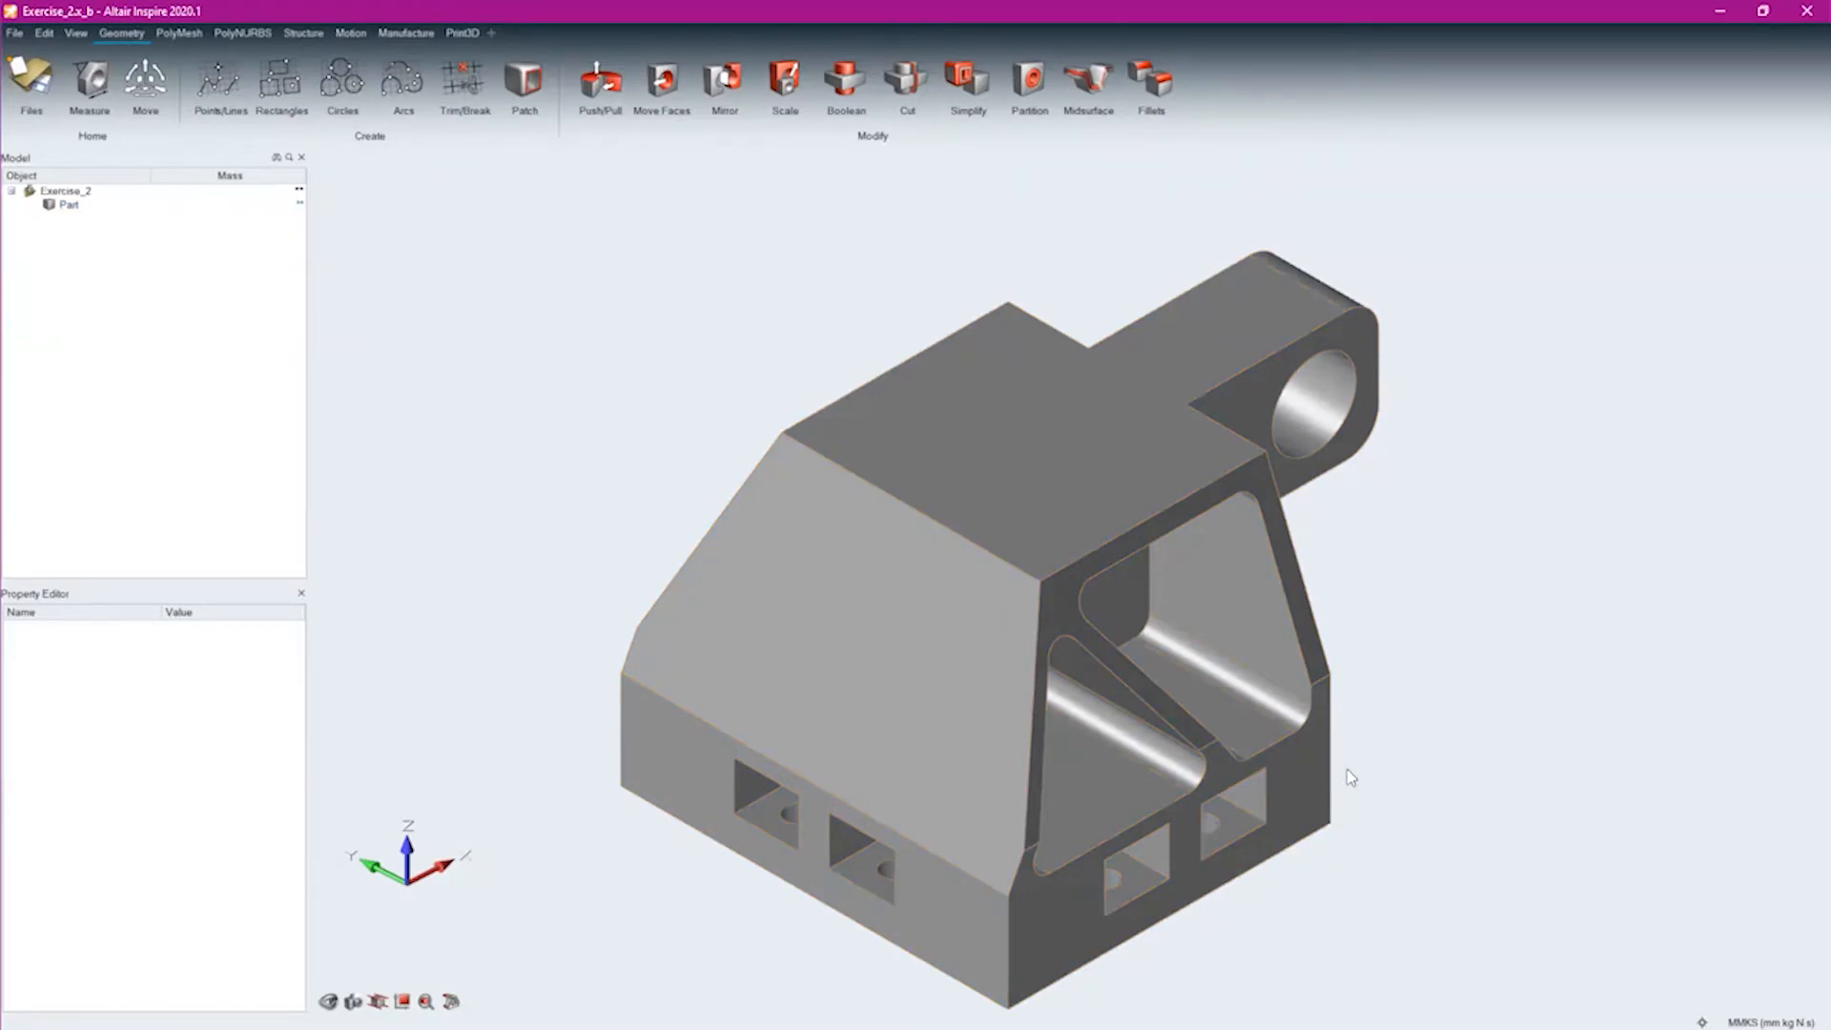
middle_drag(1179, 675, 845, 673)
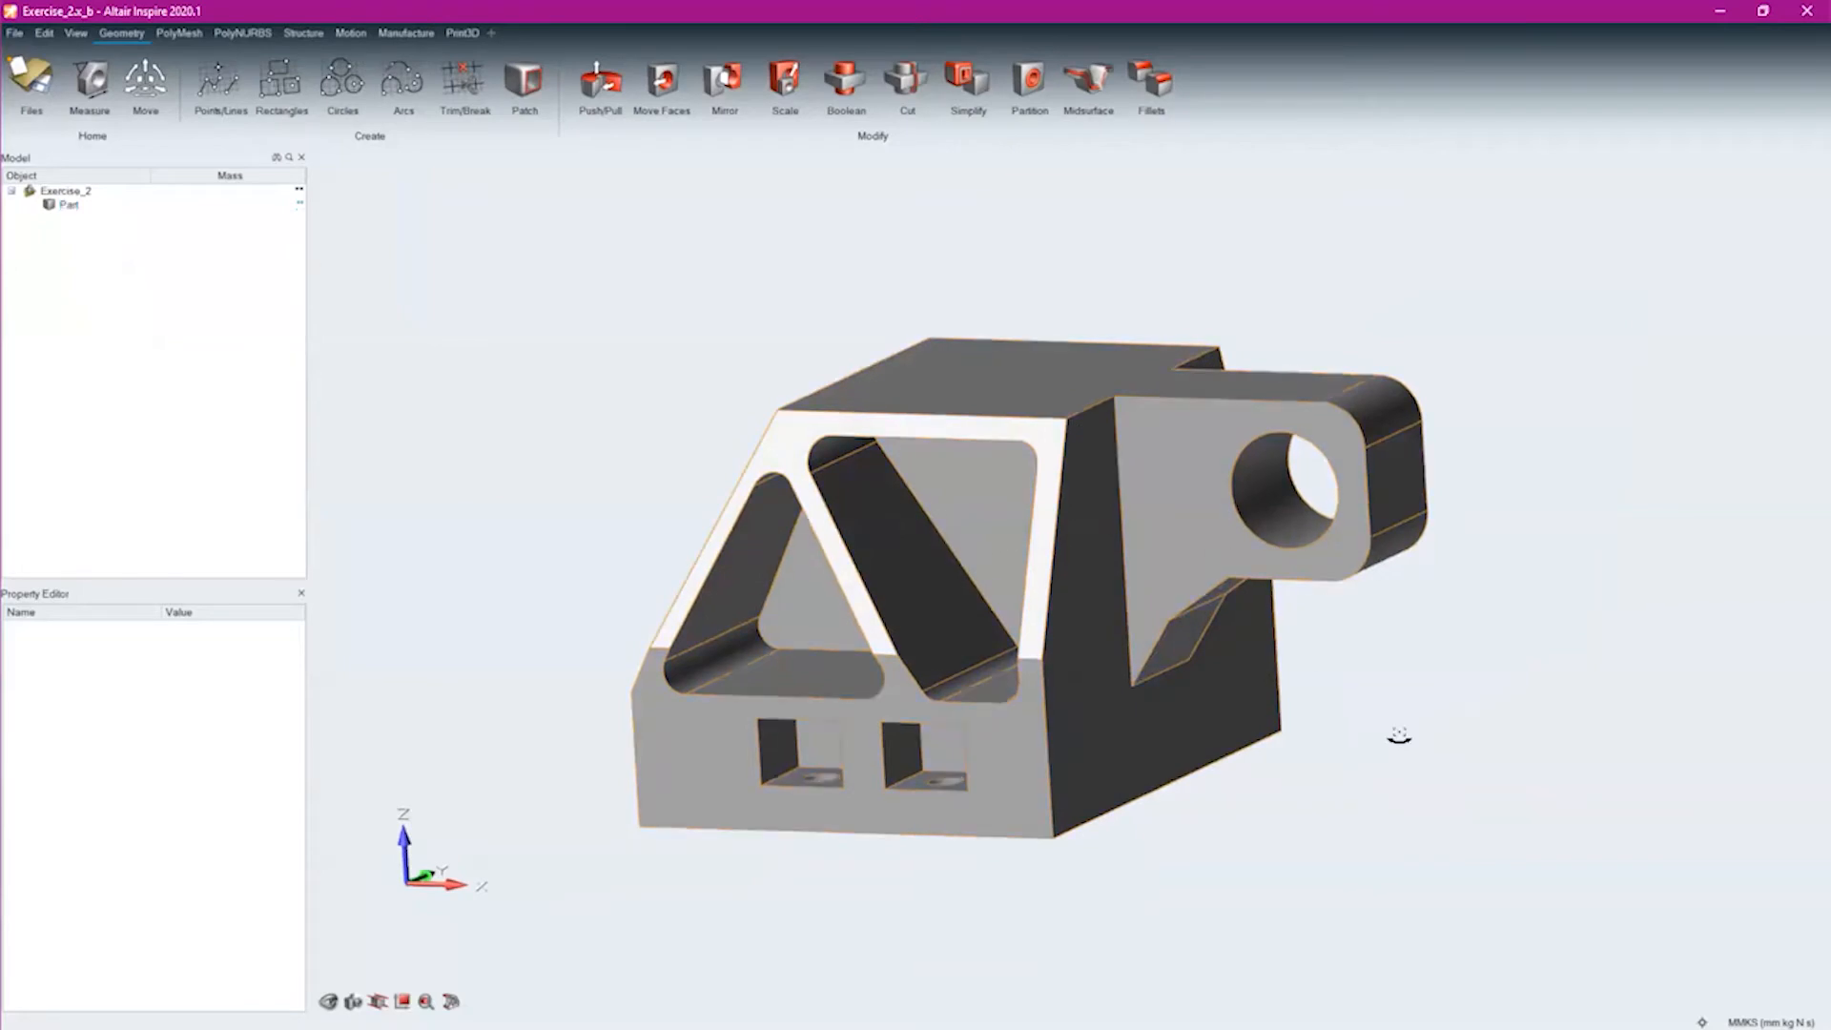
middle_drag(1398, 736, 1147, 595)
Assign the material Aluminum (7075-T6) to the Part and calculate the mass of Exercise_2
click(72, 206)
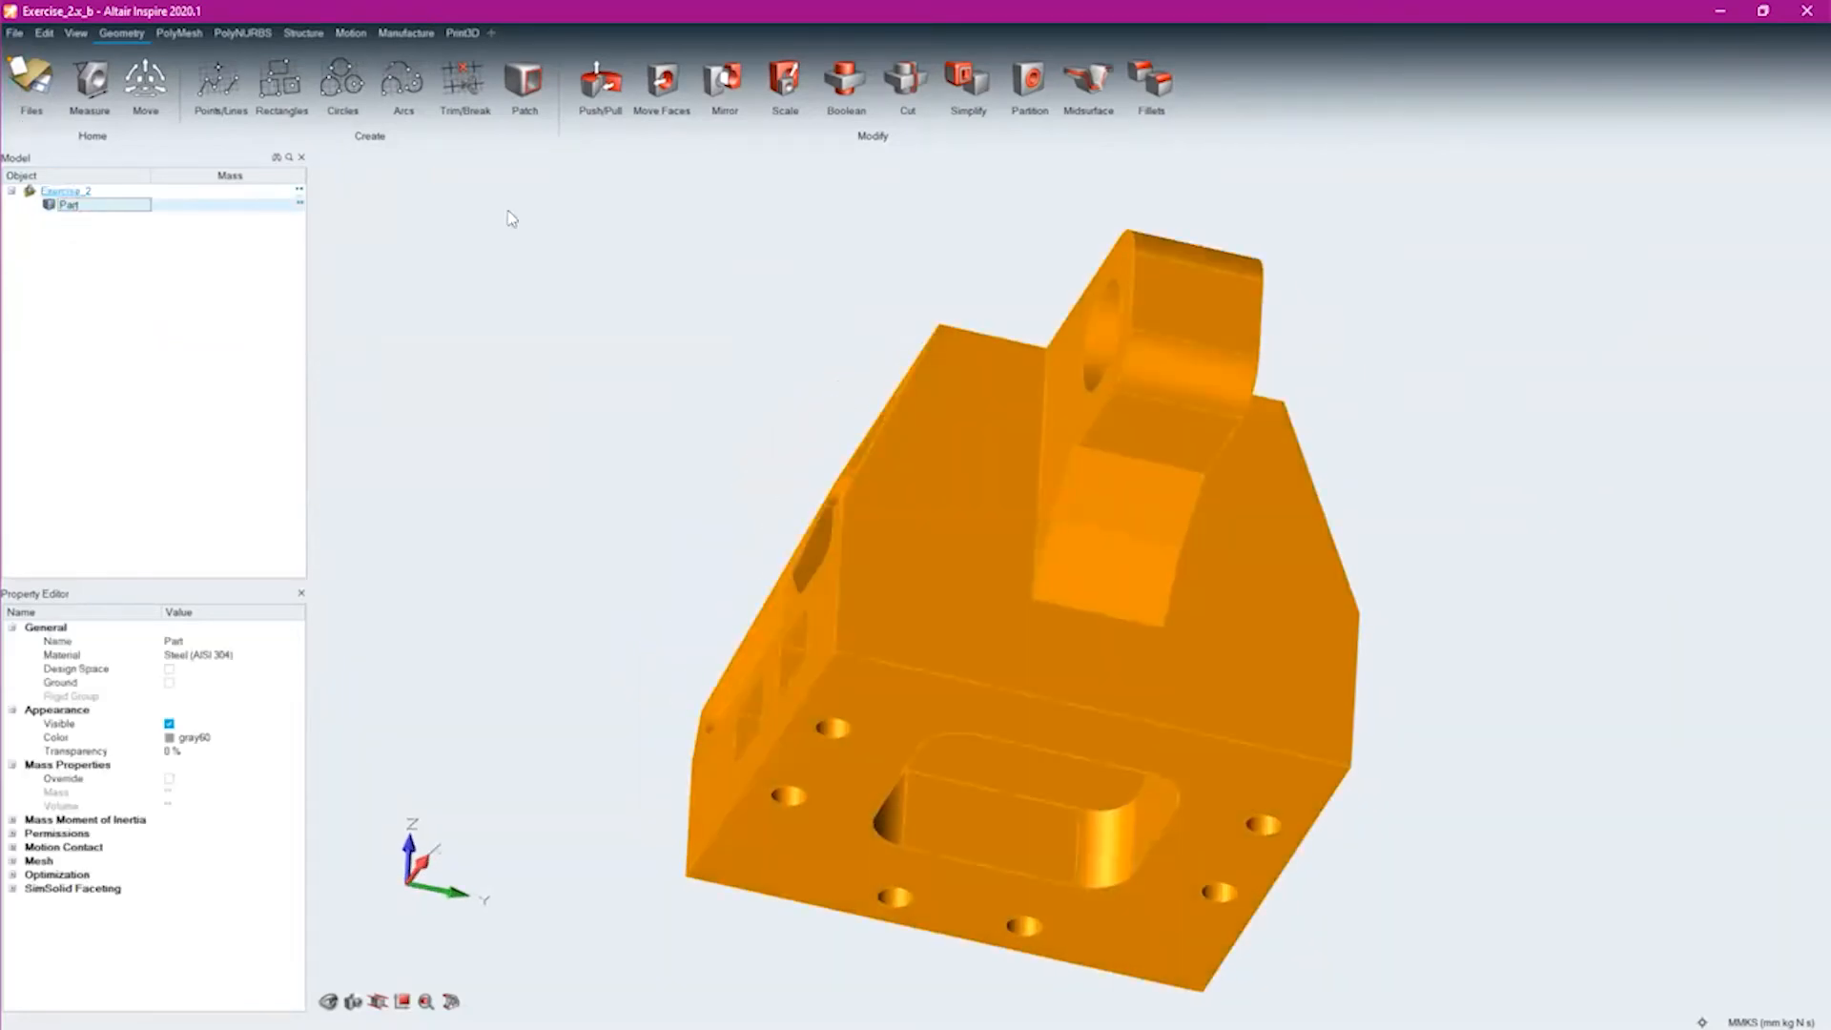
middle_drag(927, 695, 1115, 772)
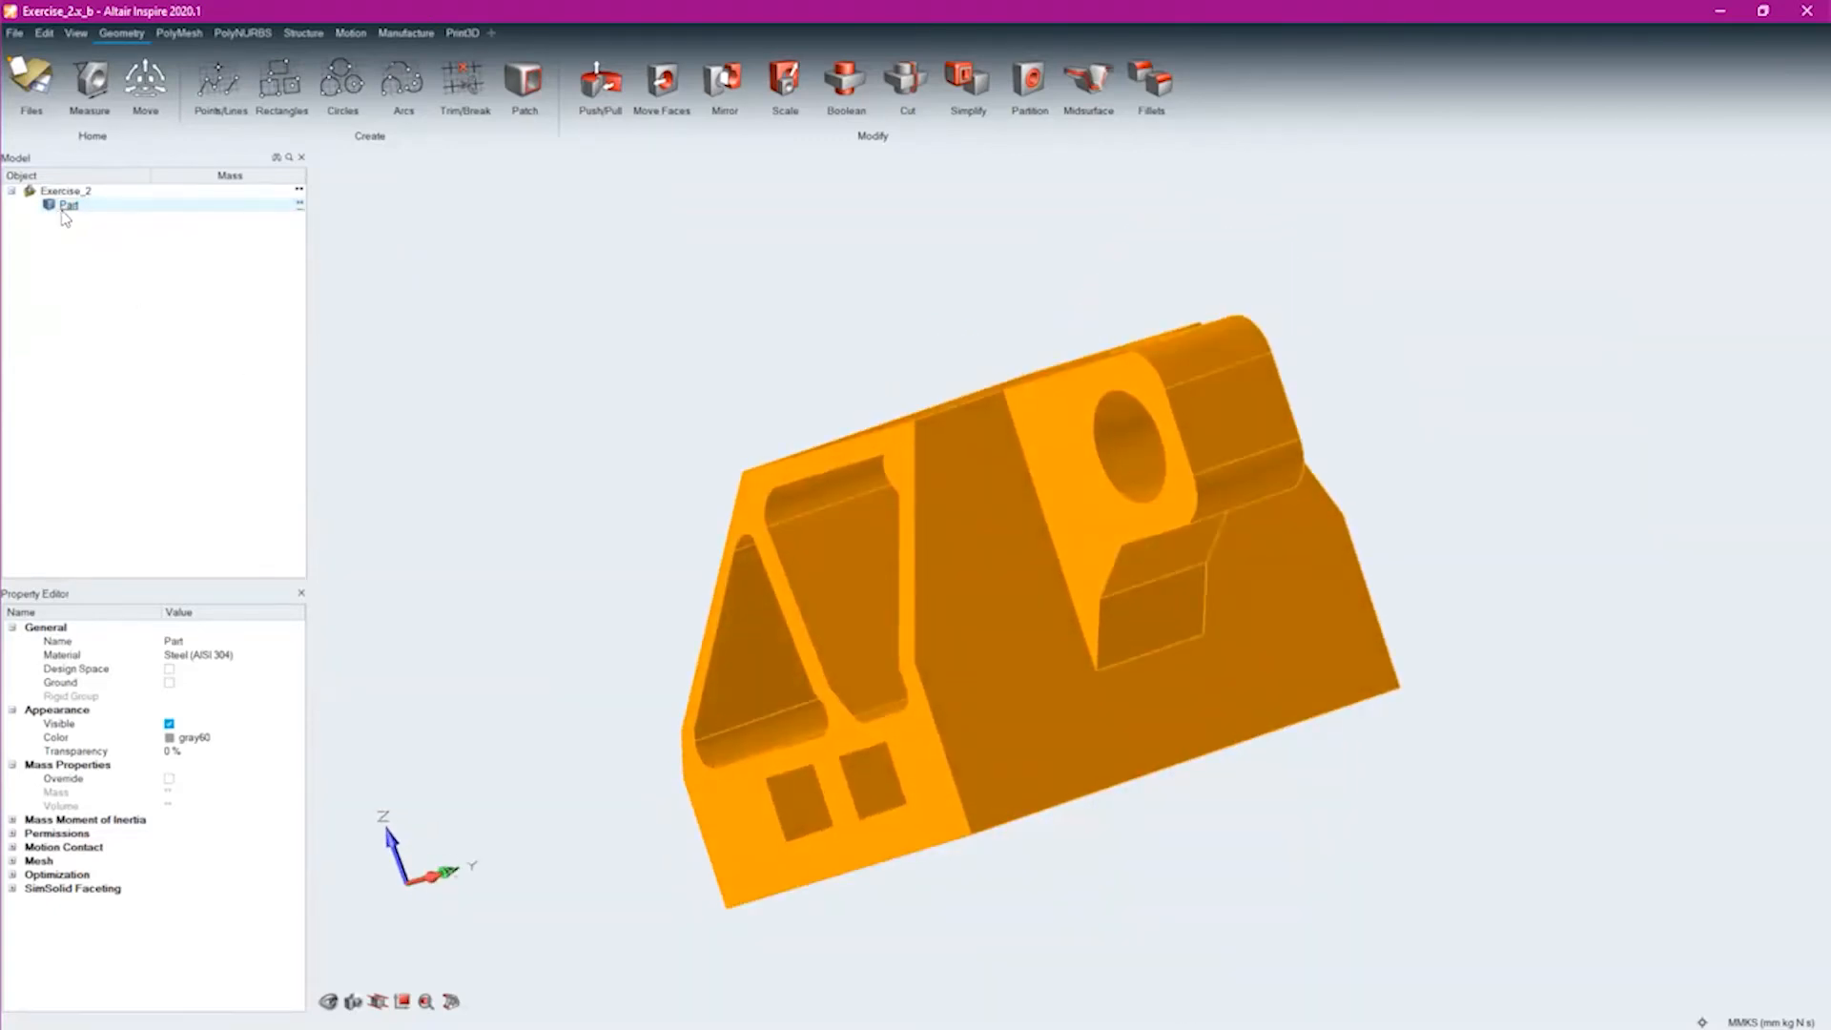
right_drag(843, 582, 1168, 634)
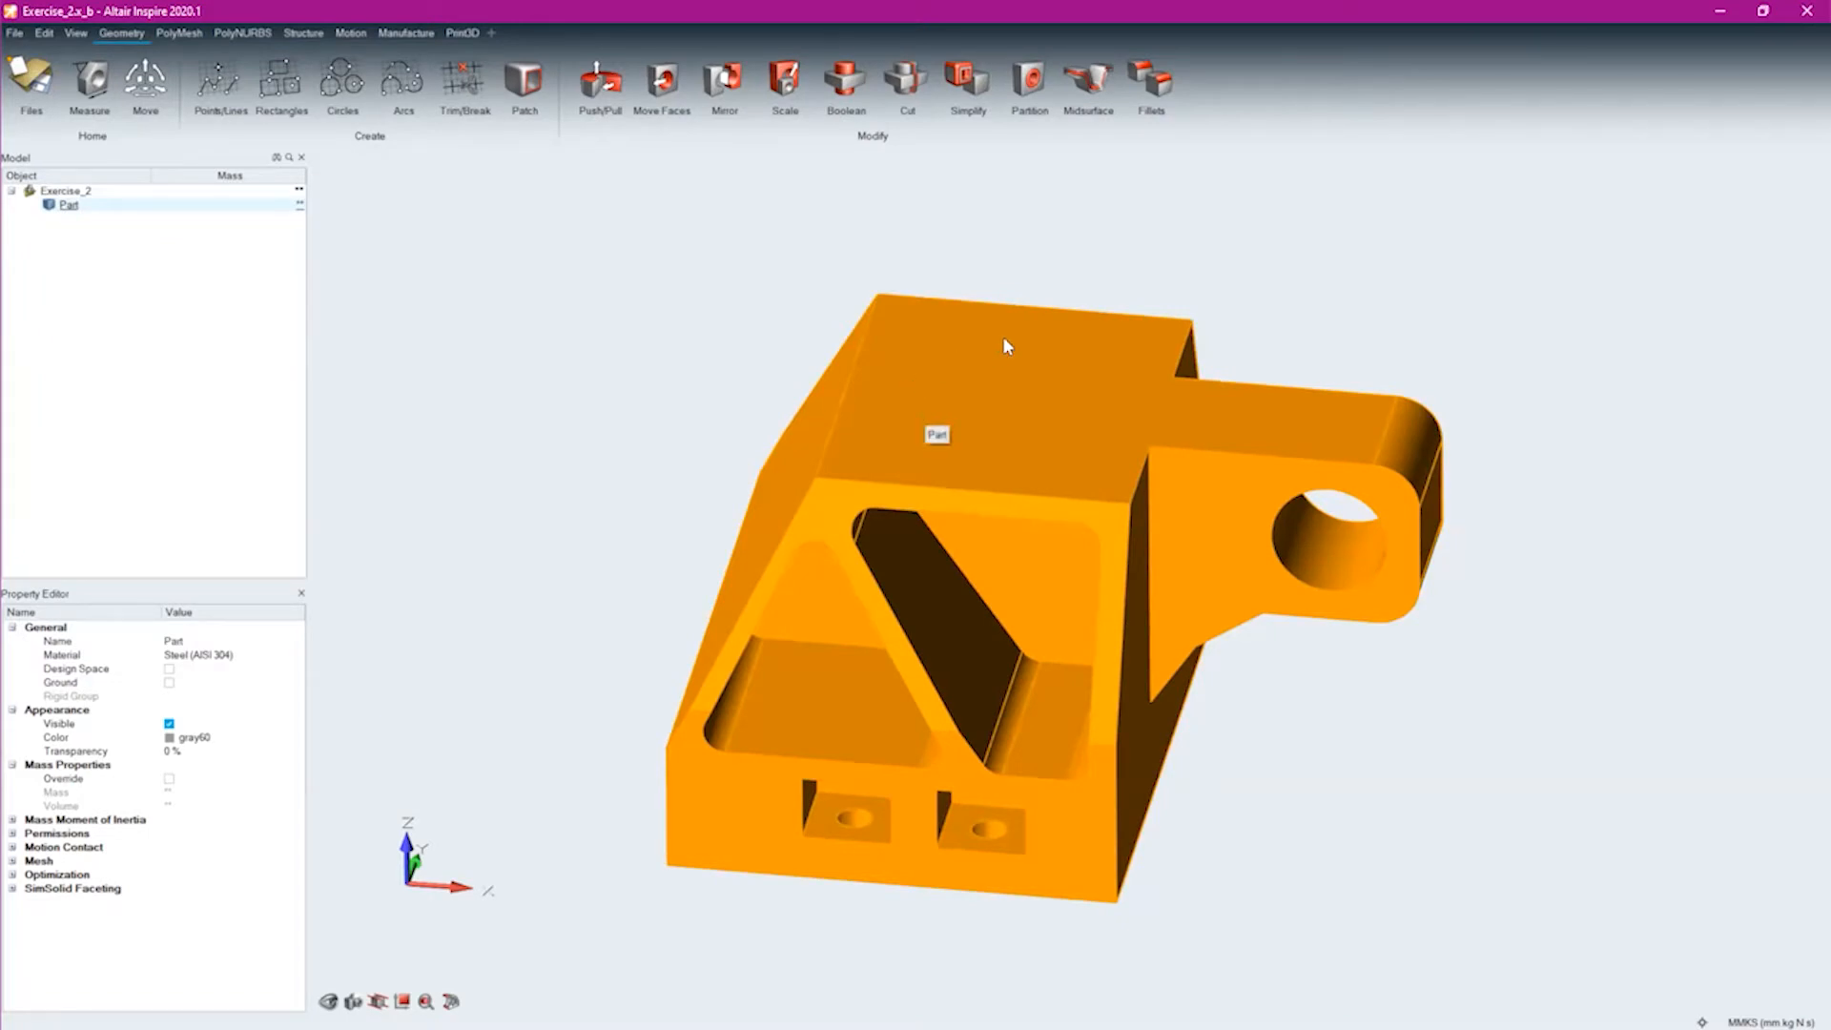
right_click(999, 408)
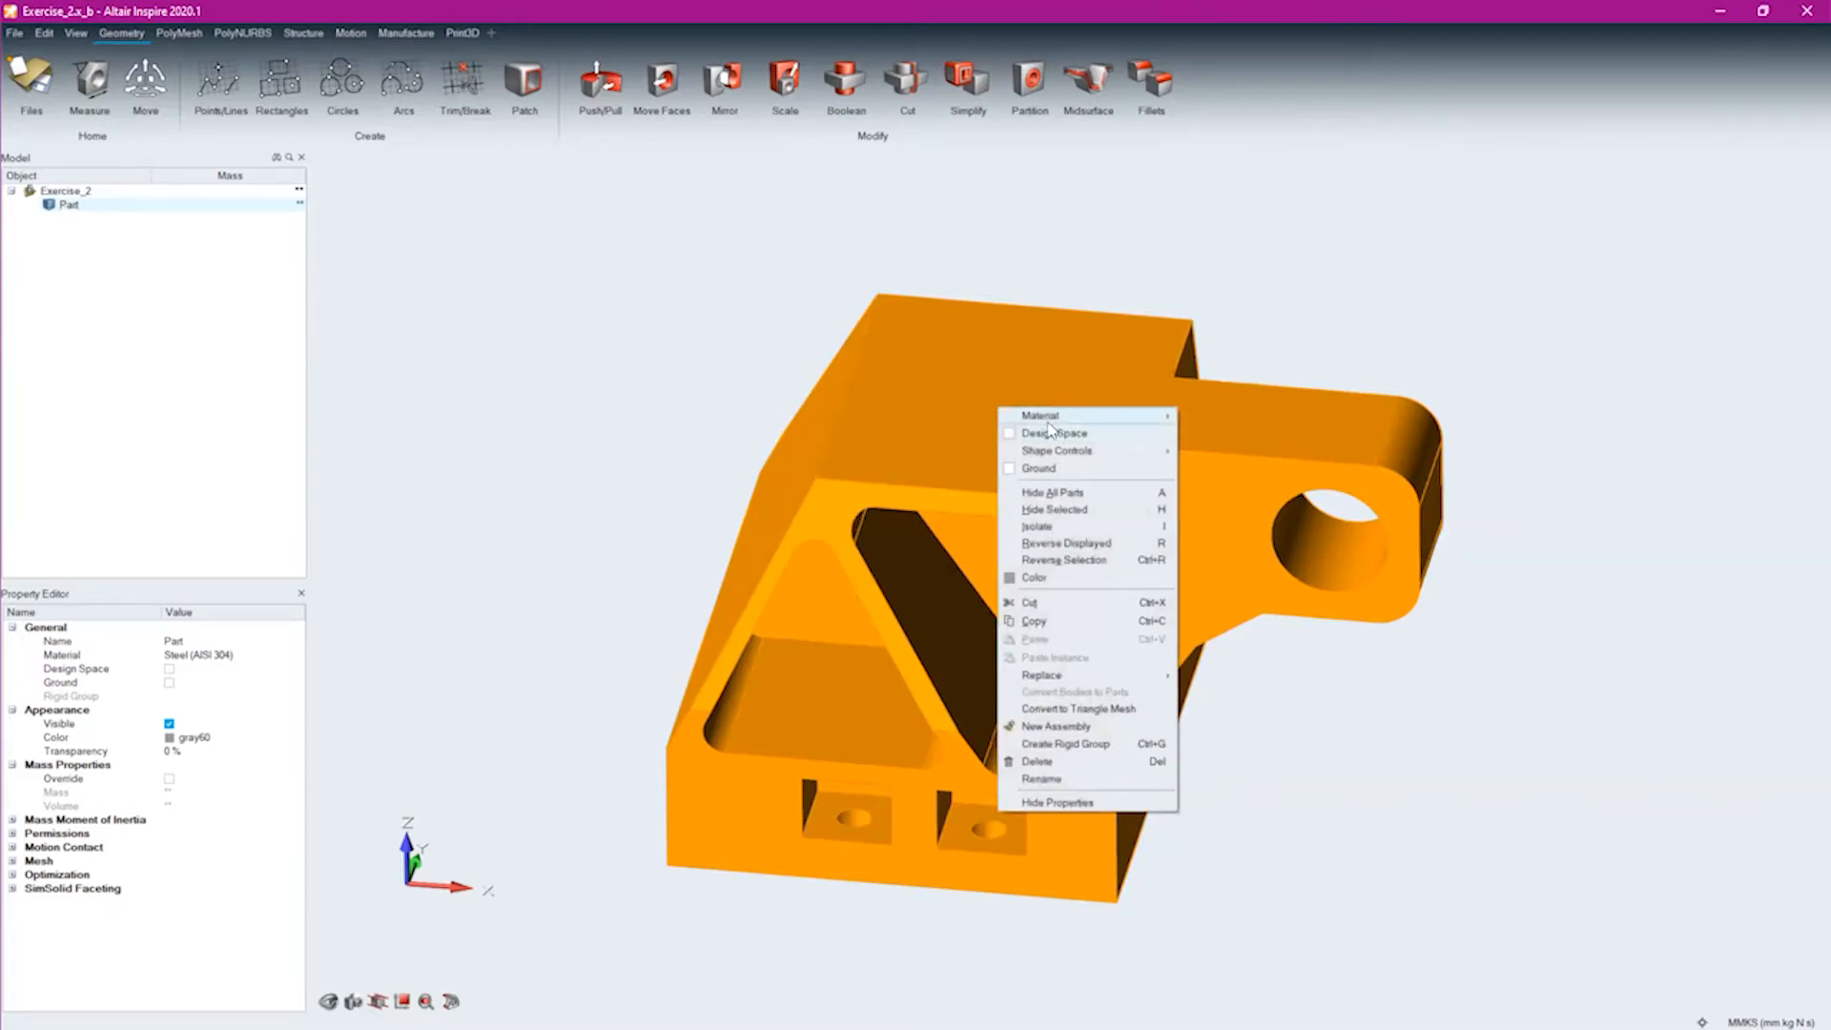
mouse_move(1049, 424)
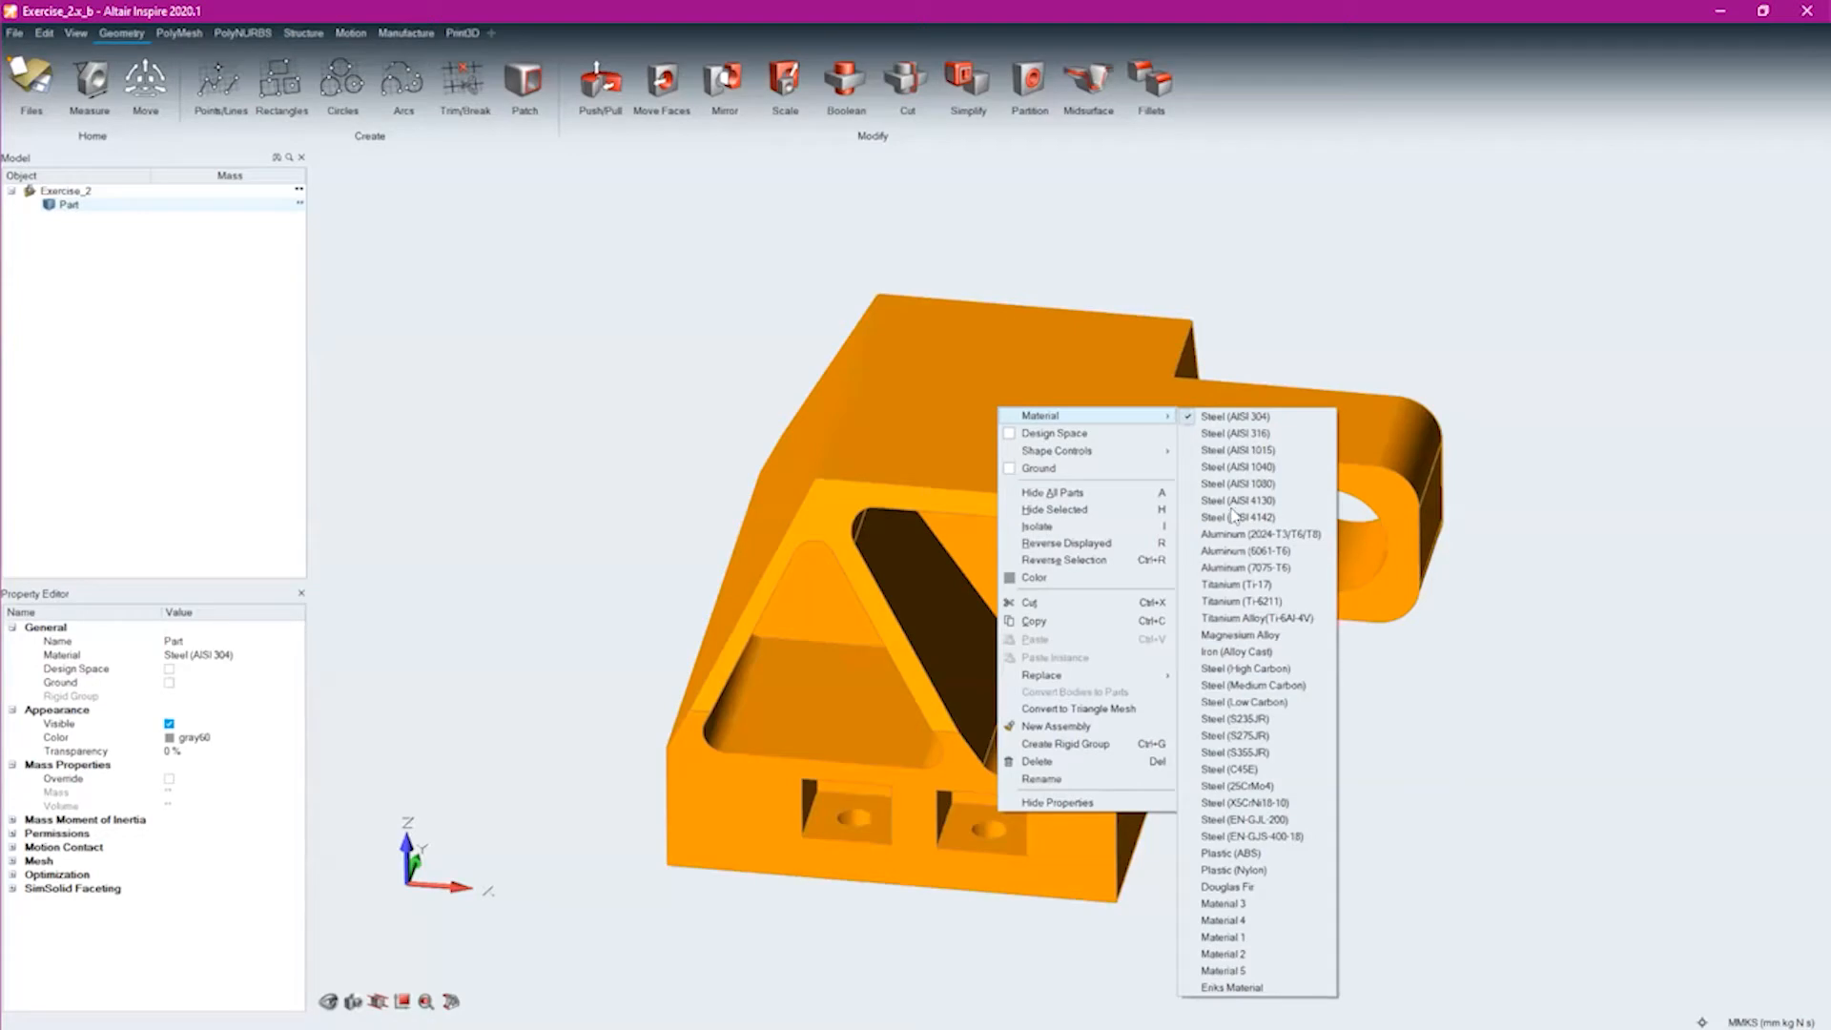
click(1219, 570)
click(630, 401)
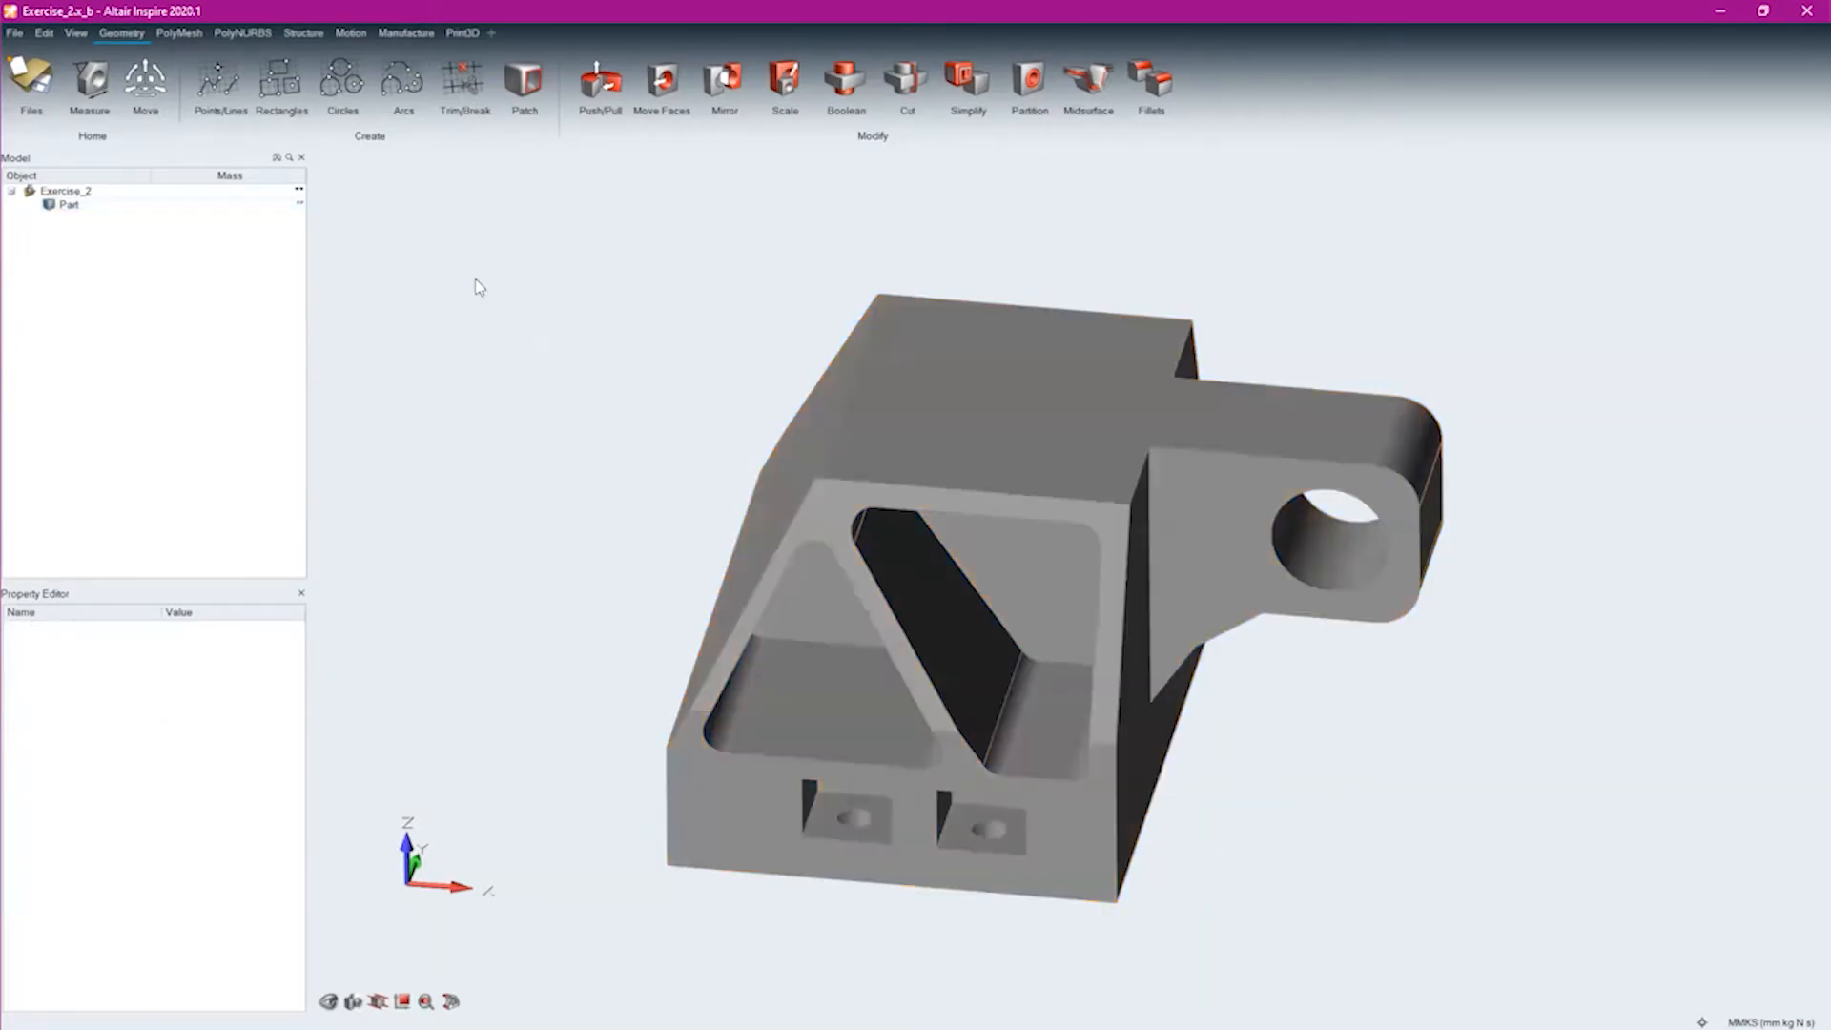
click(297, 190)
click(304, 33)
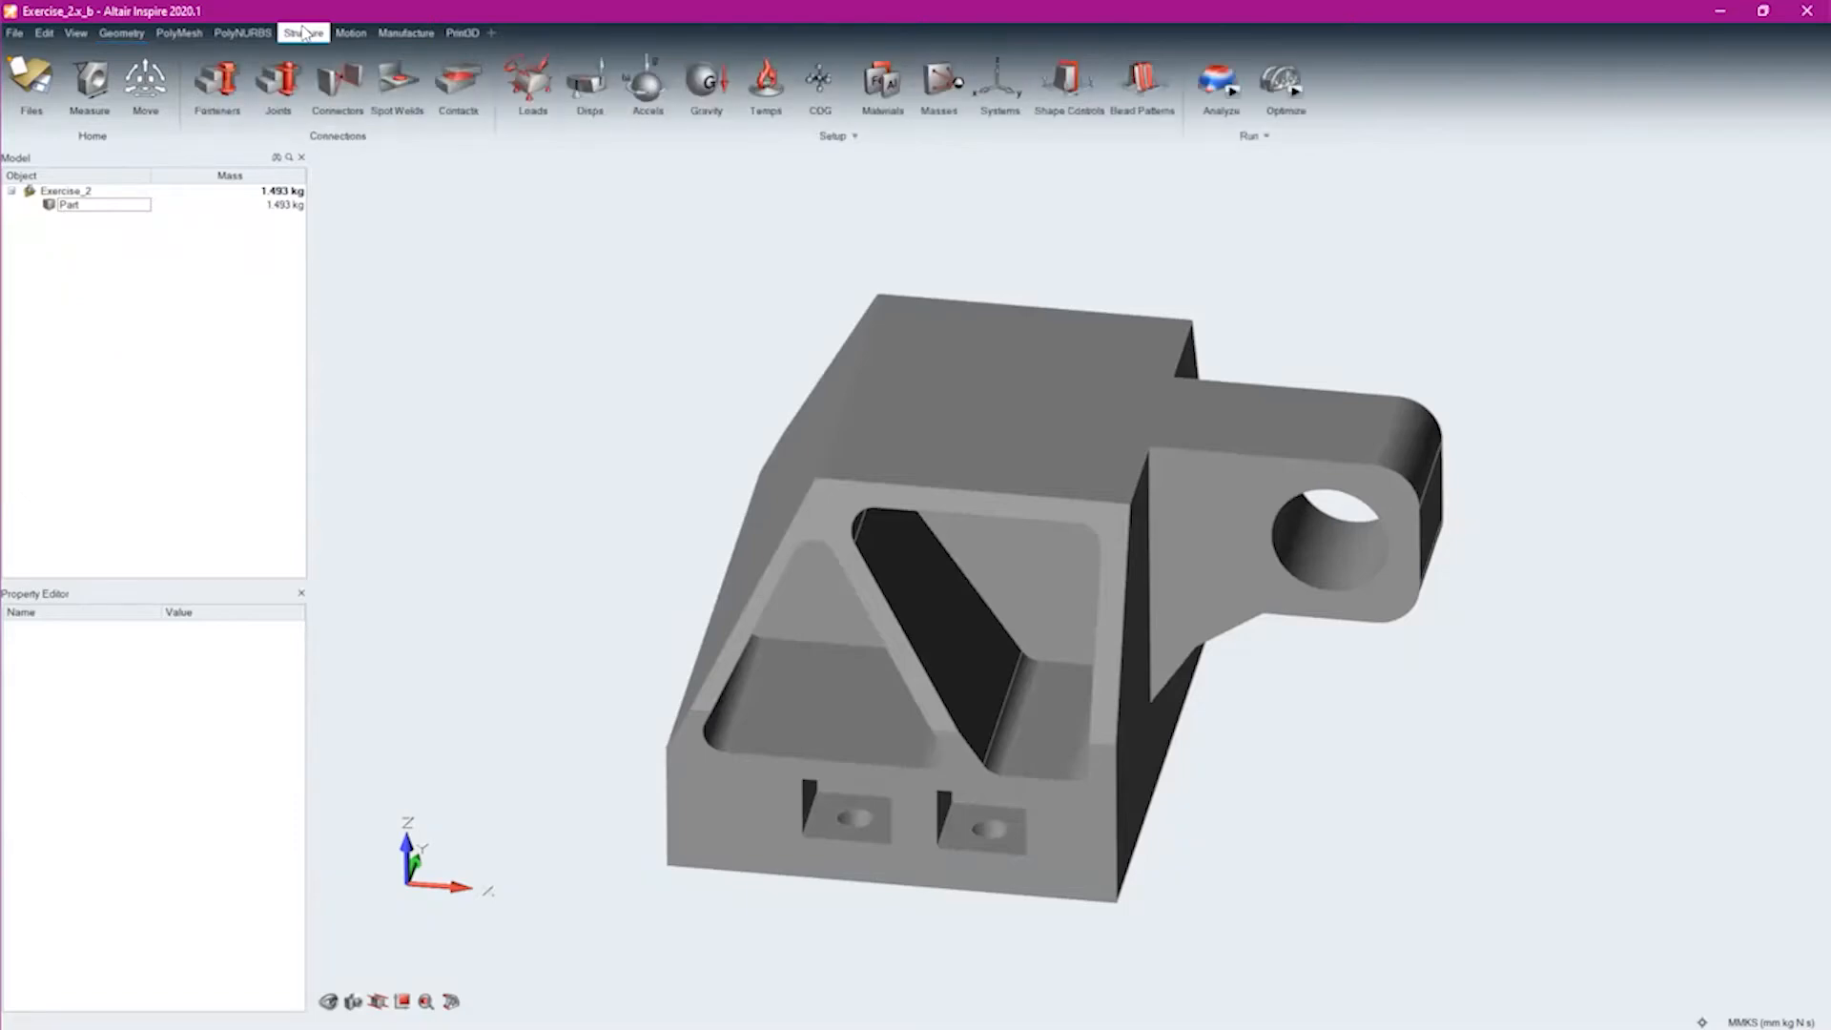
click(121, 33)
click(178, 34)
click(242, 34)
click(315, 34)
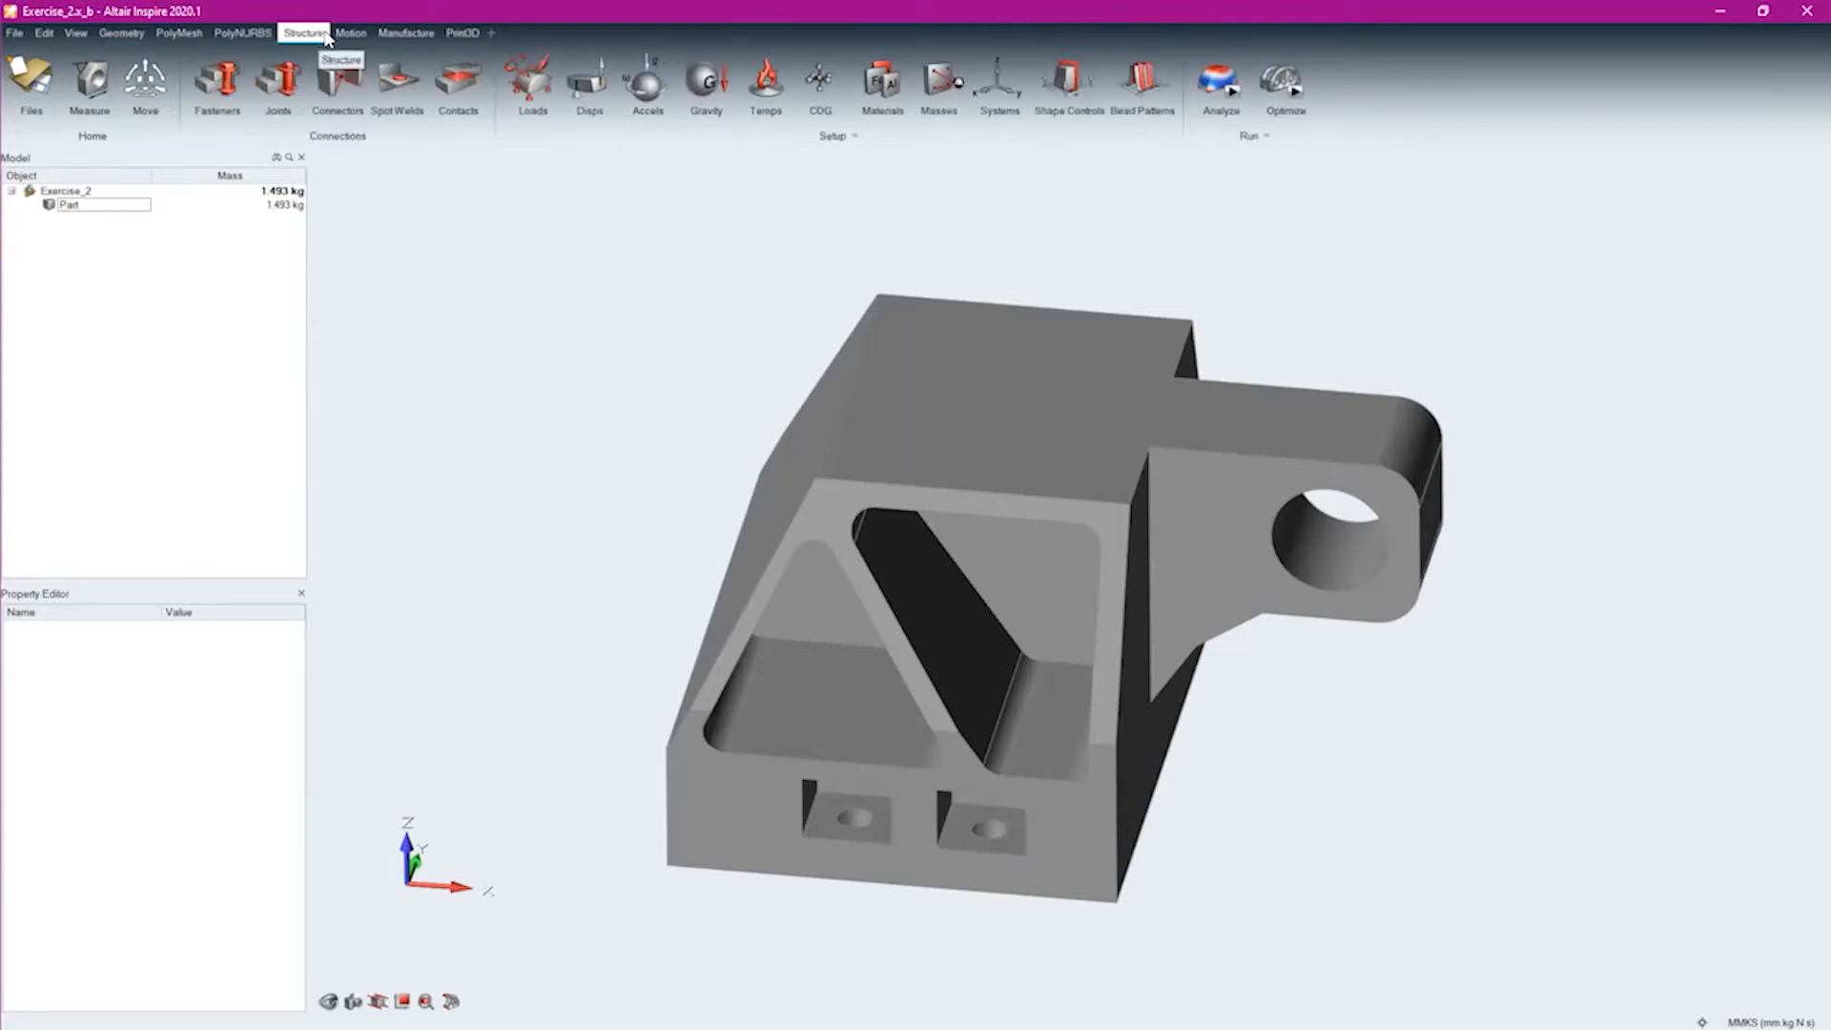
click(351, 33)
click(386, 34)
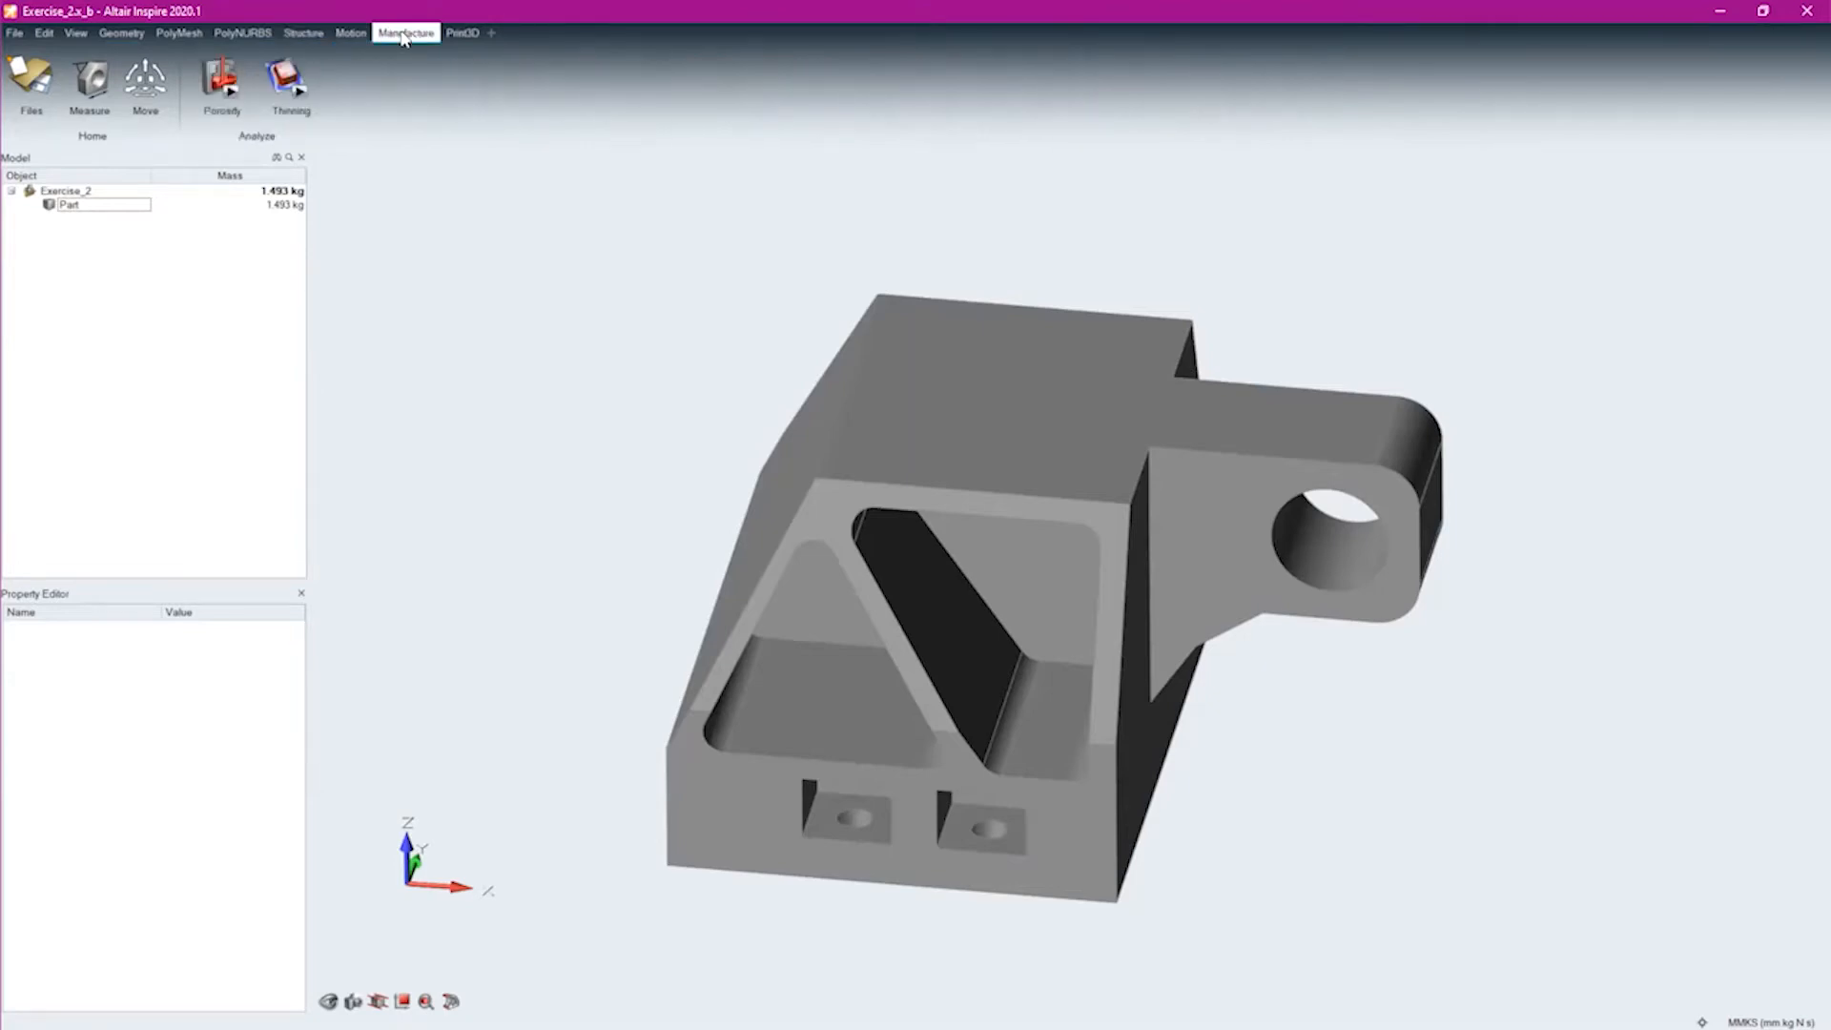
Open the Parts and Materials table and examine the properties listed in the Material Library
click(303, 34)
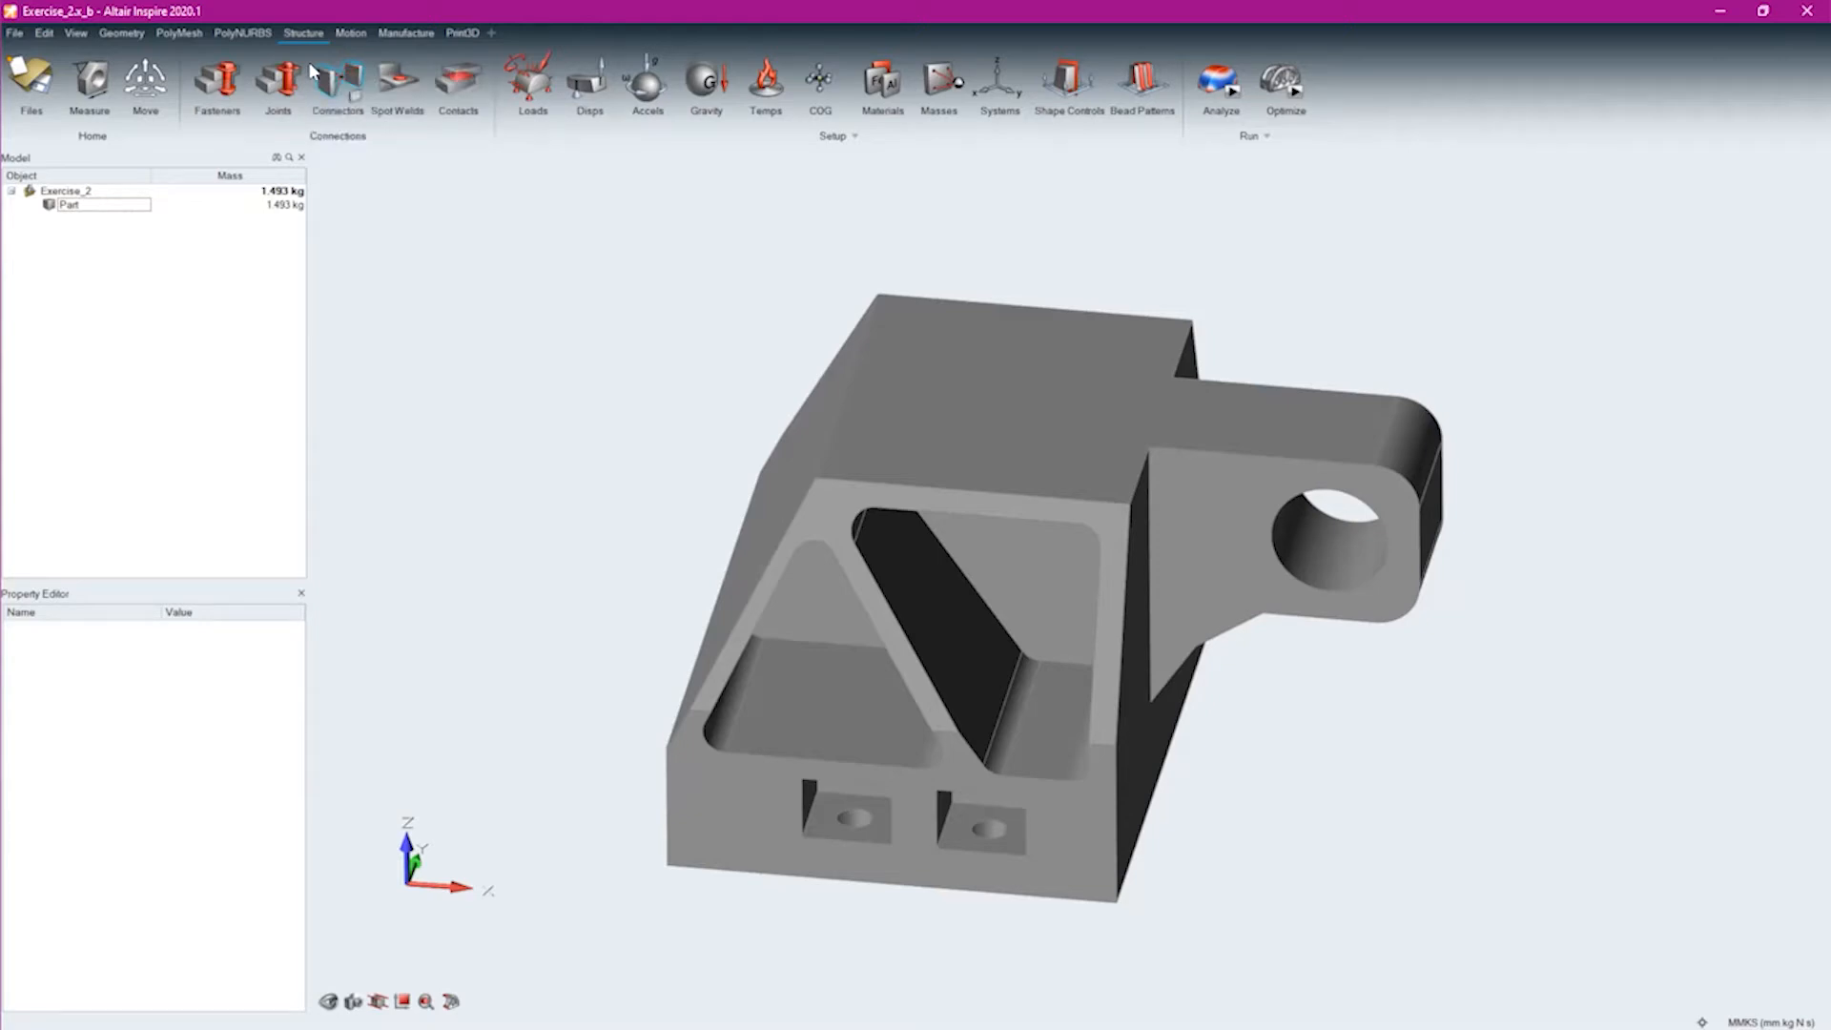
click(883, 81)
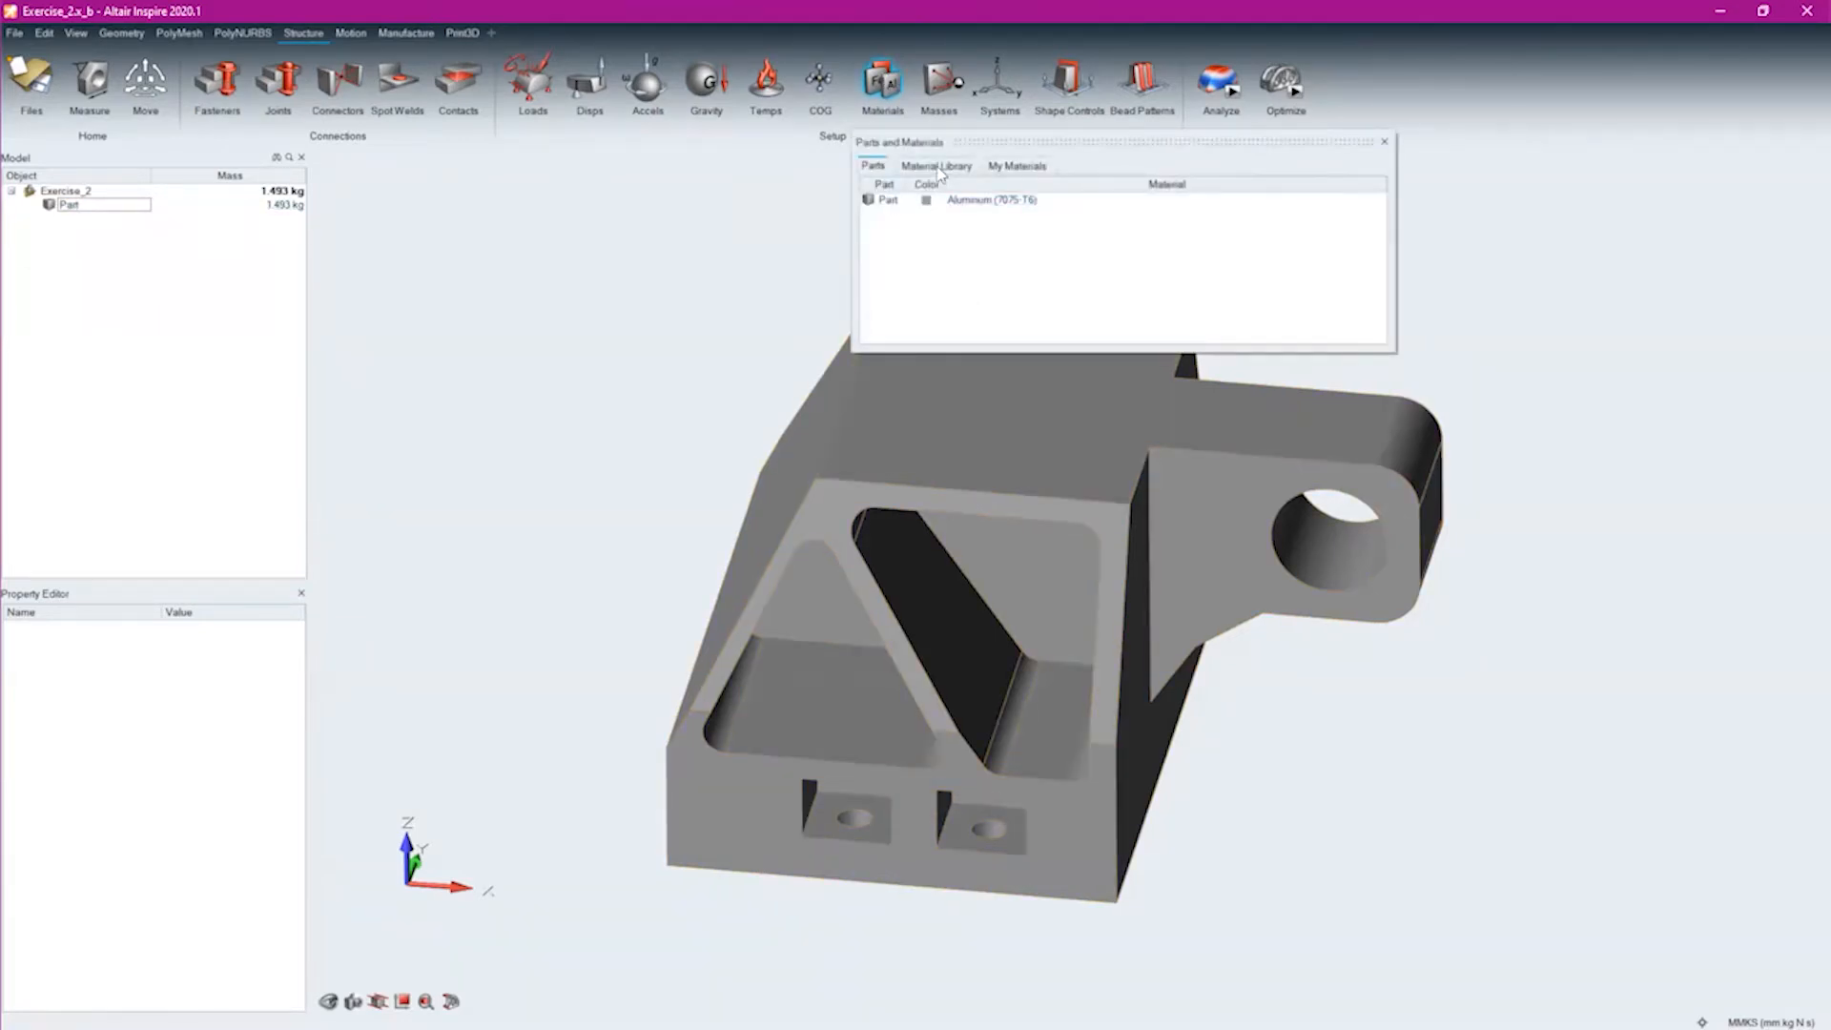
click(937, 166)
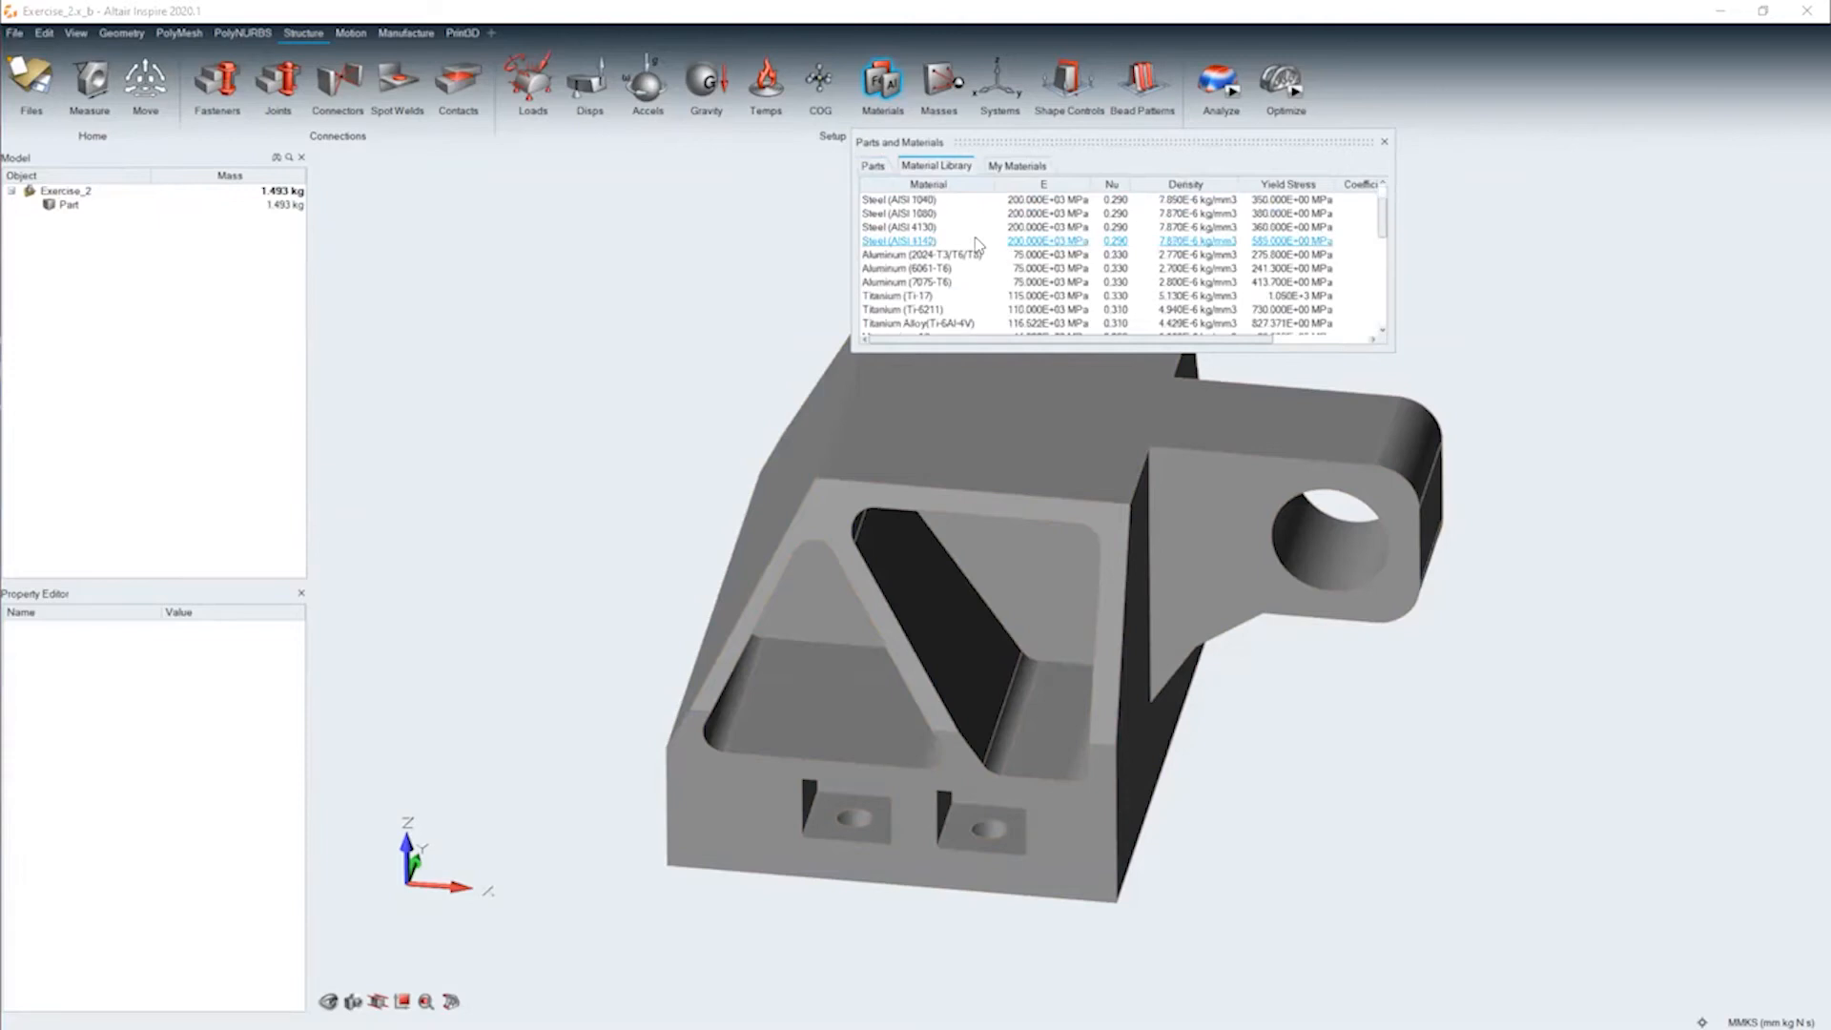
scroll(973, 248, down, 3)
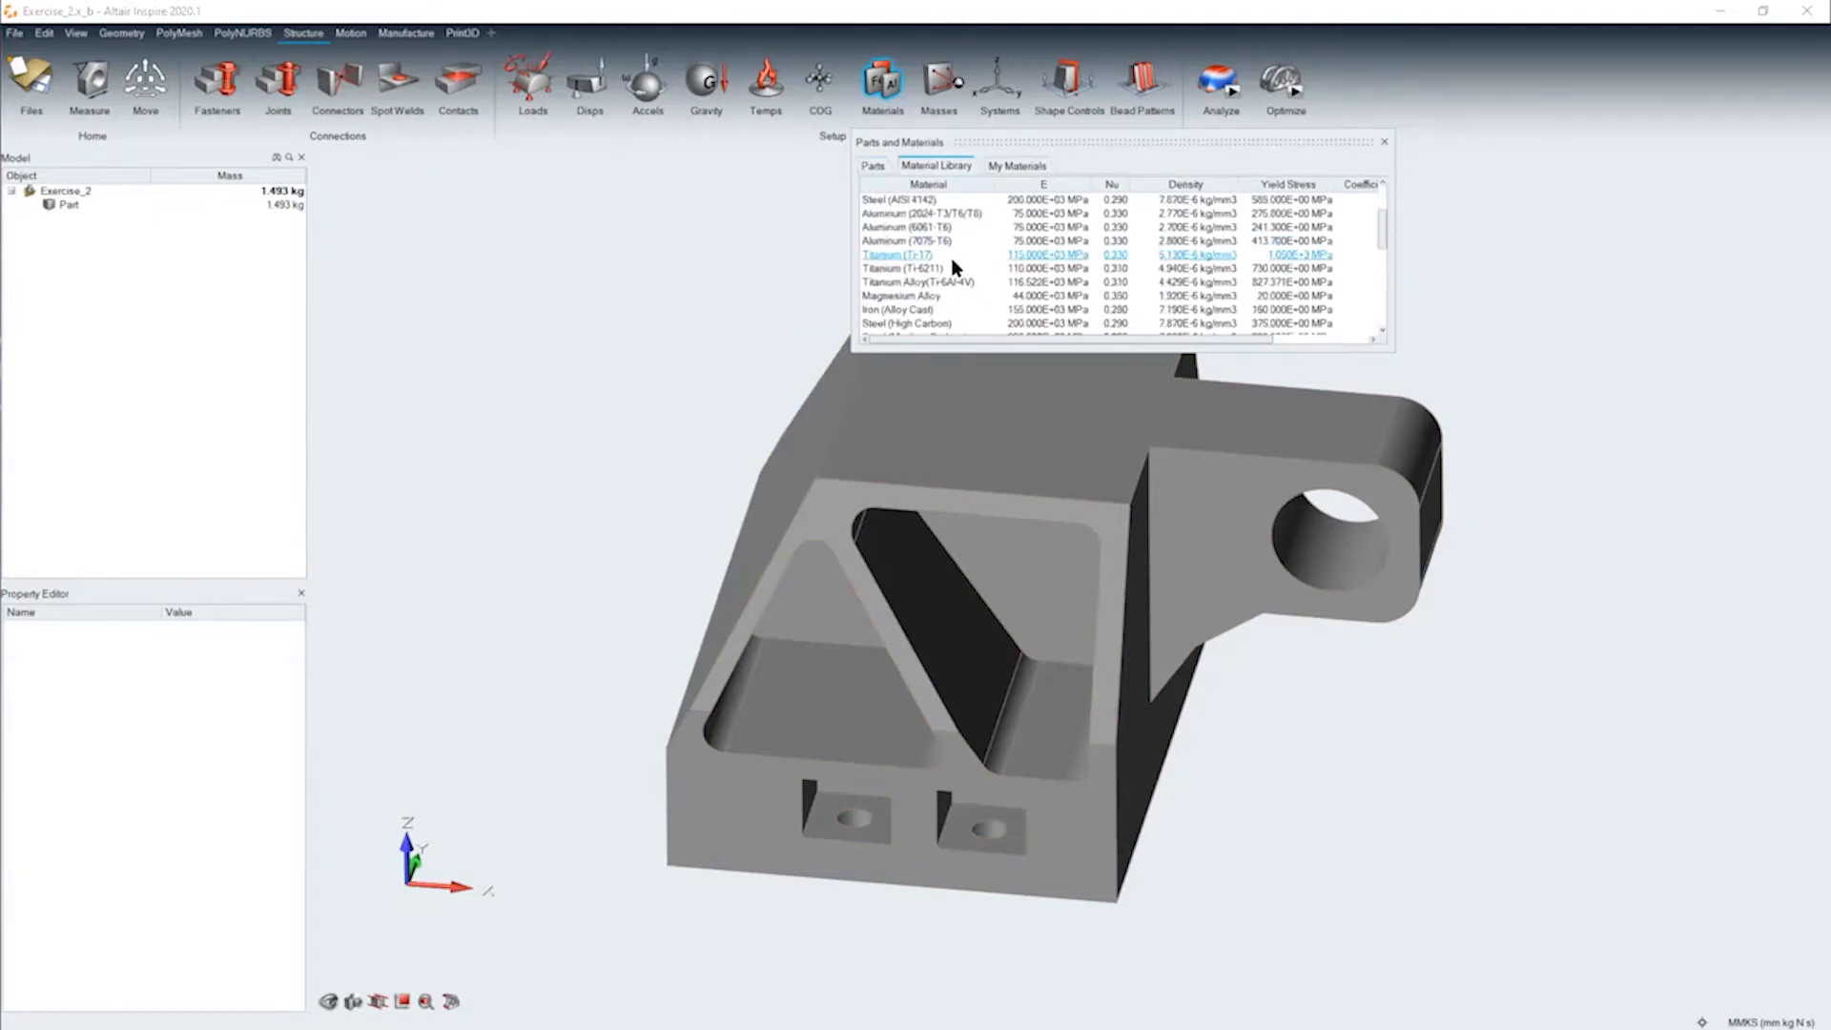
scroll(934, 256, down, 5)
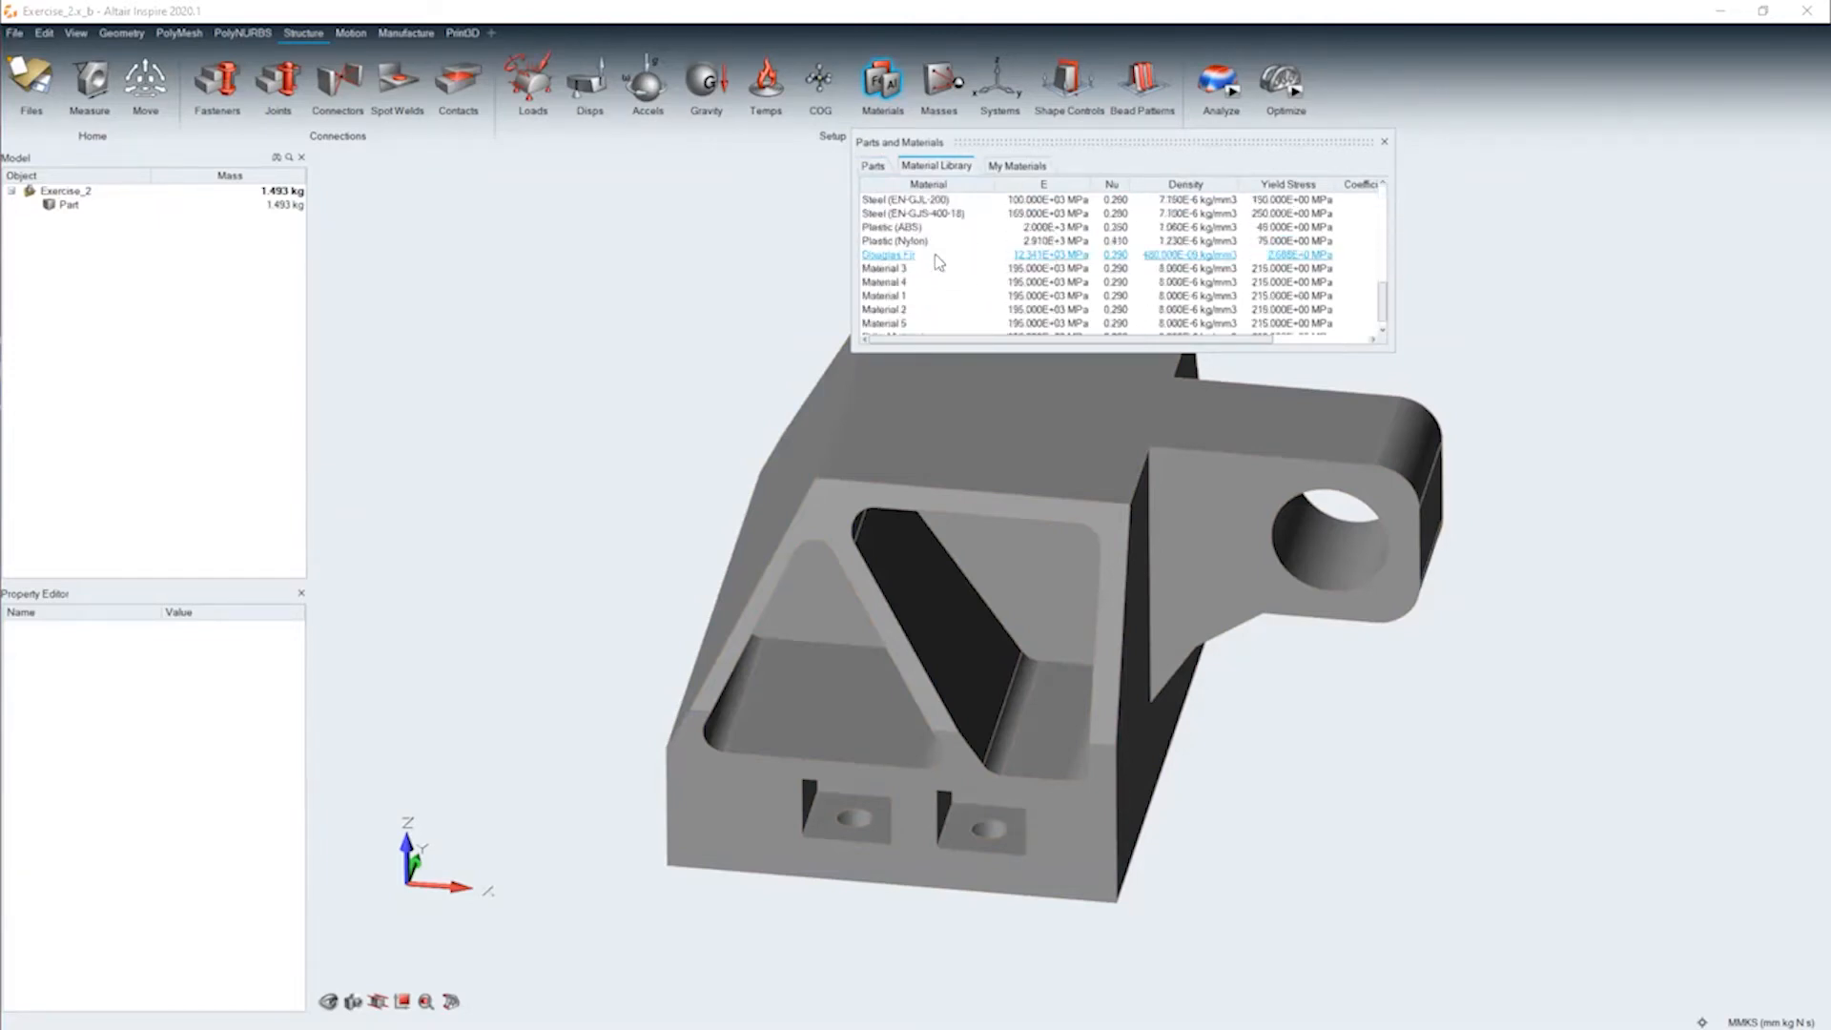
Delete every custom material except Douglas Fir from My Materials
click(1006, 166)
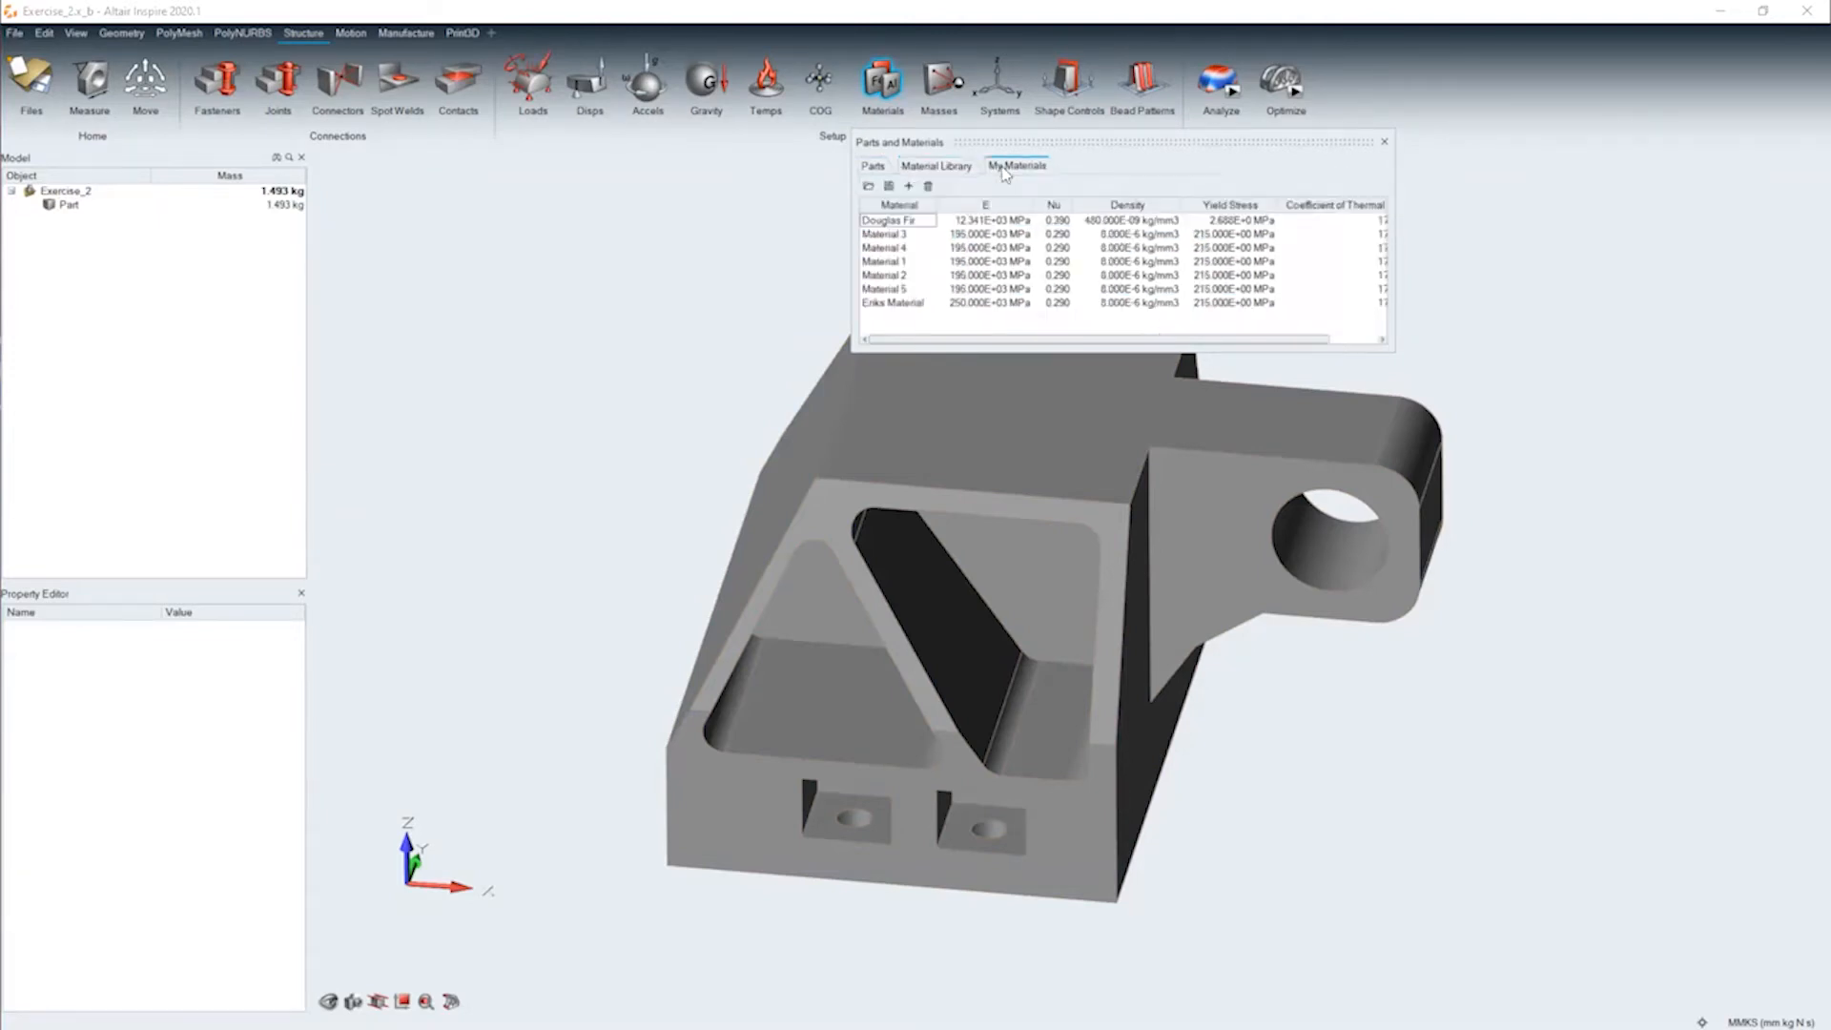
click(897, 235)
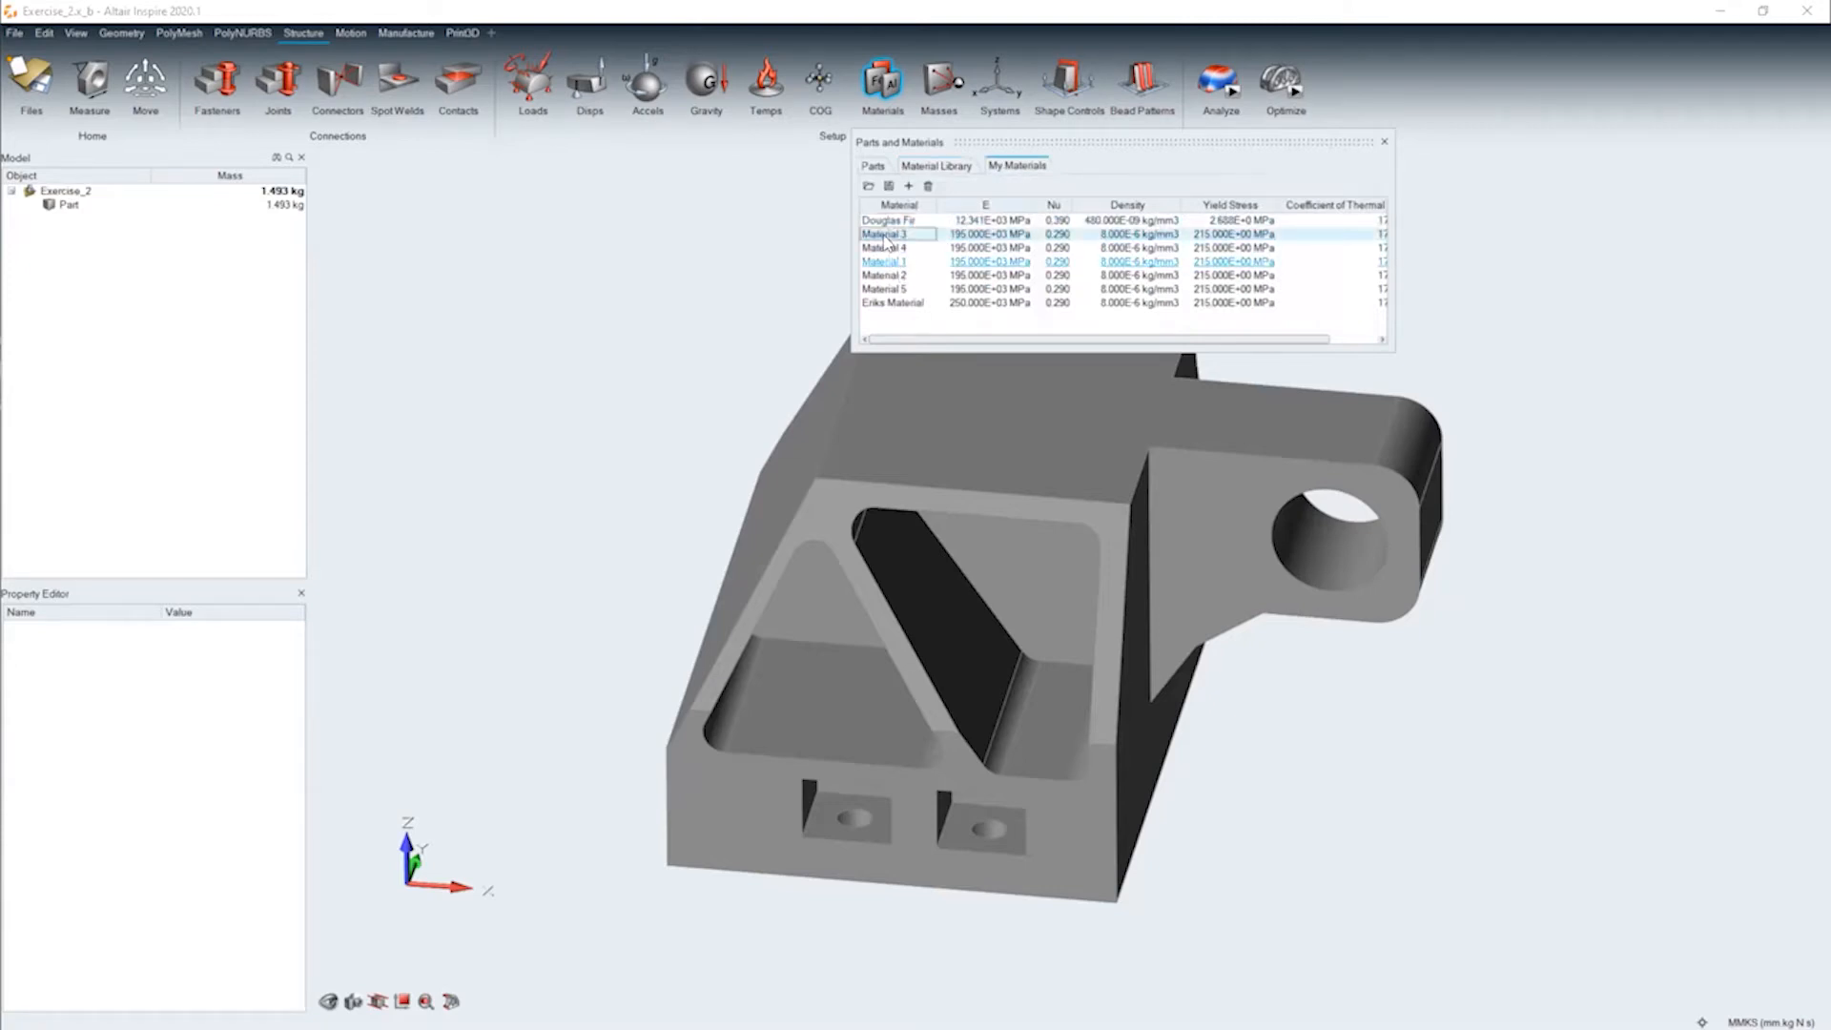
shift+click(887, 304)
right_click(887, 306)
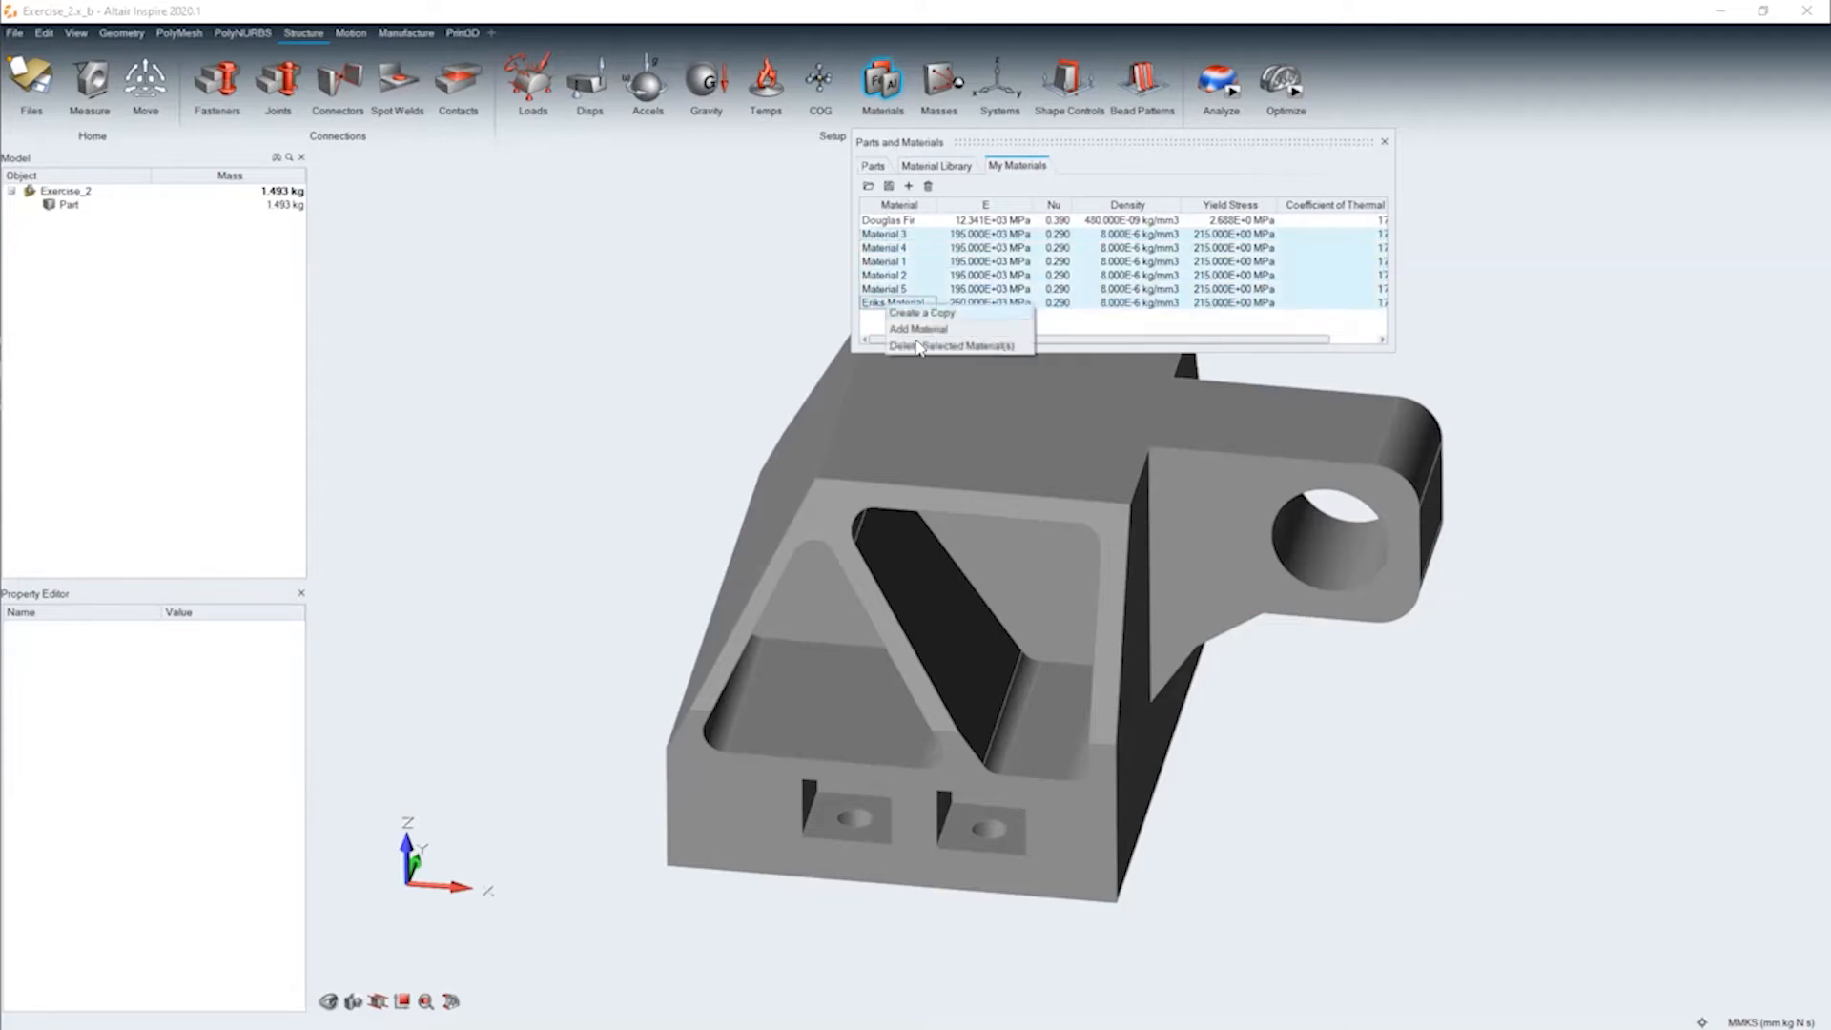
click(944, 346)
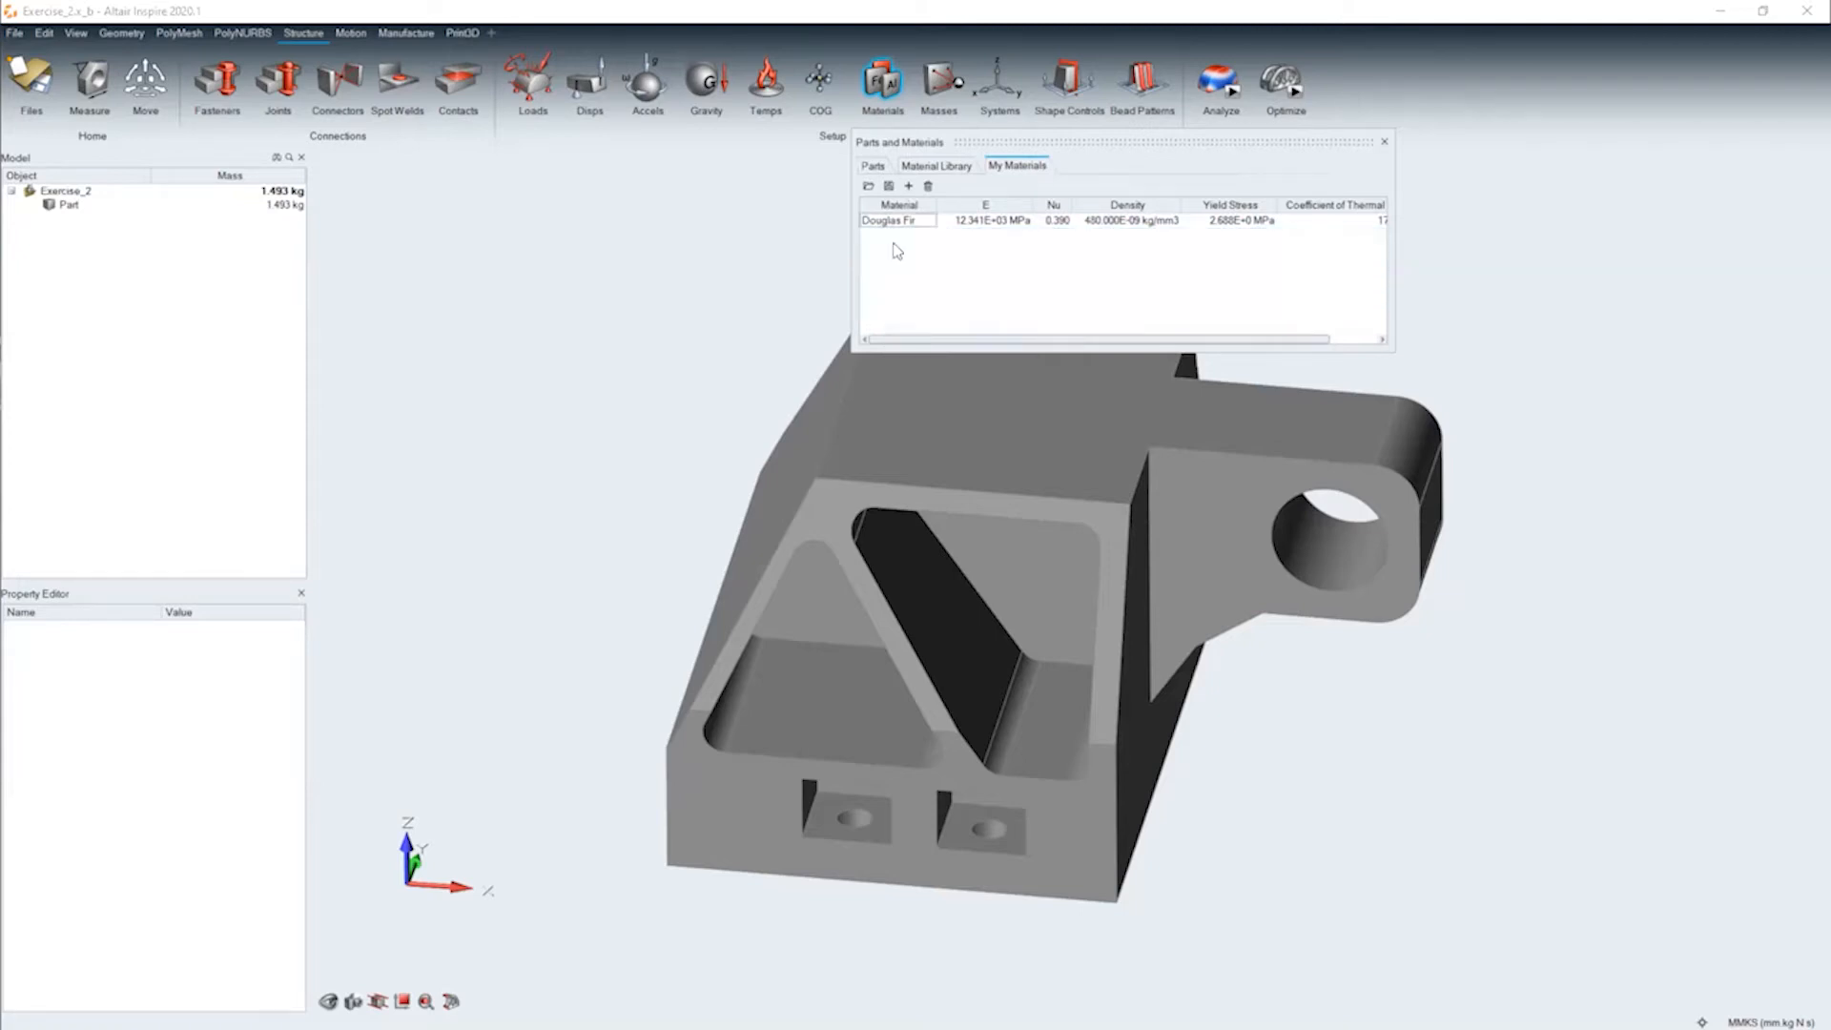
Add a new custom material to My Materials and name it with the author's first name followed by "Material"
click(908, 186)
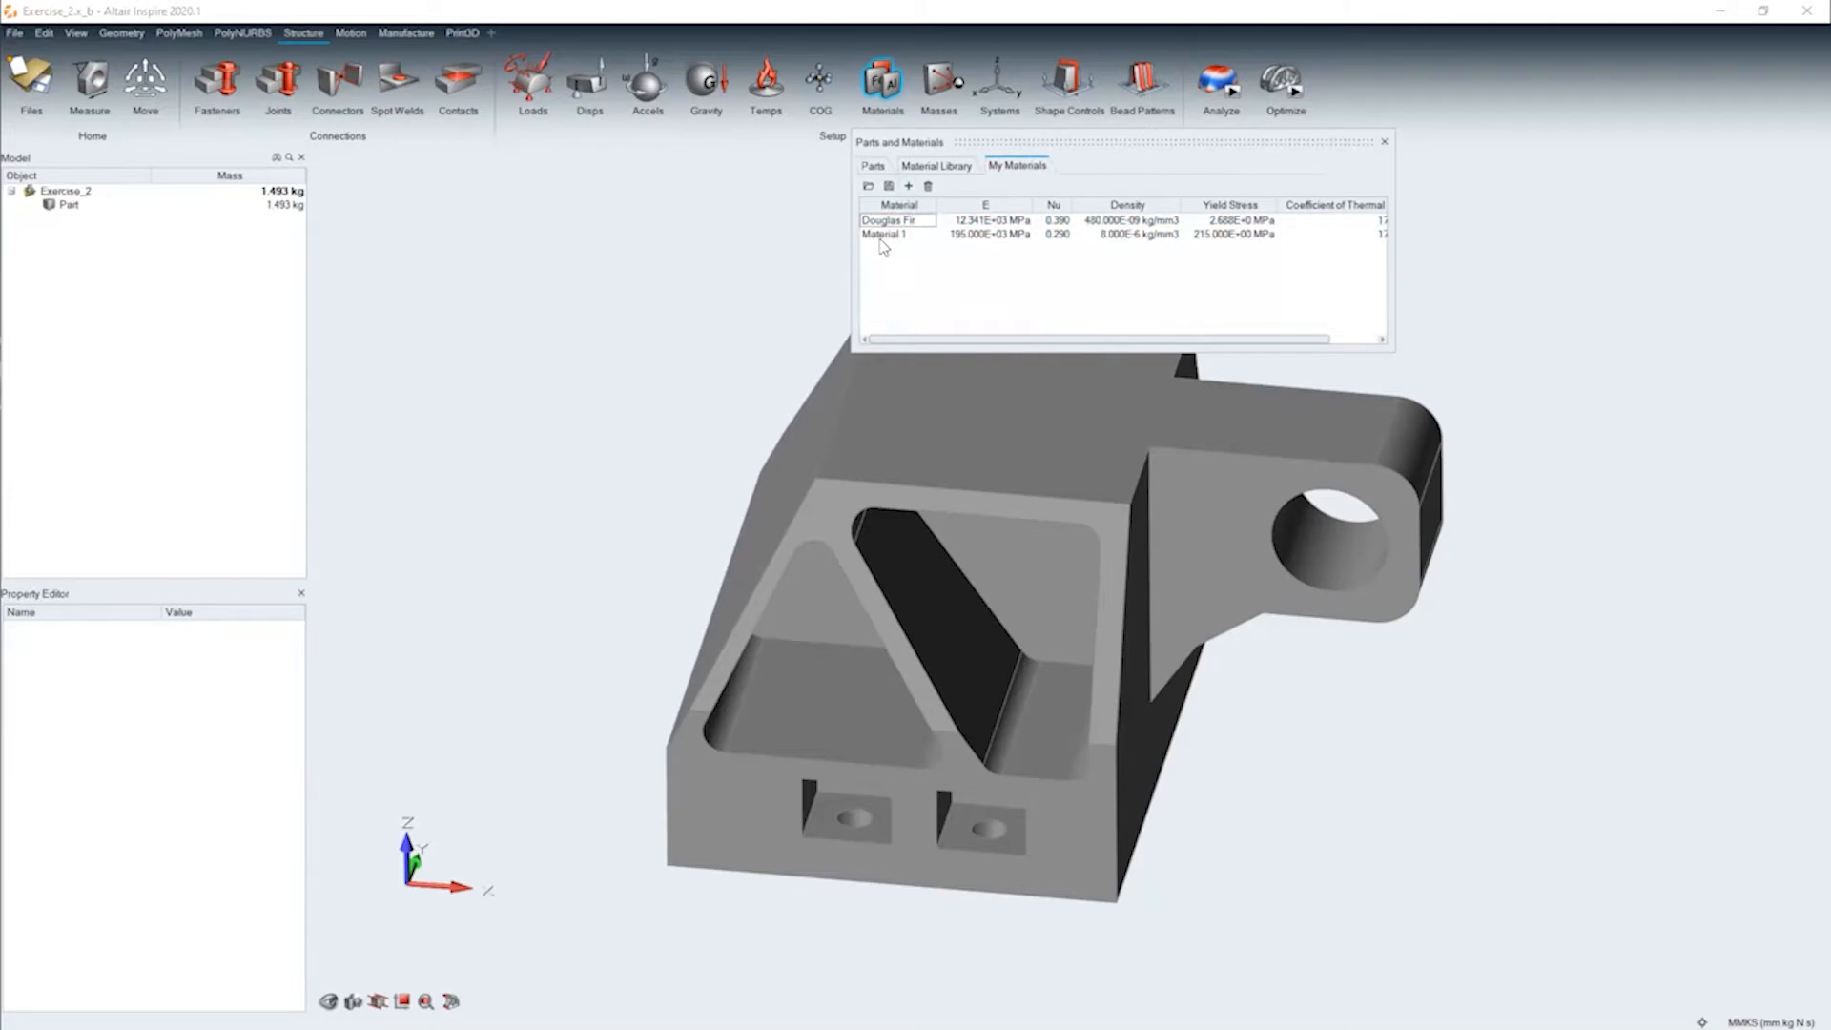
click(883, 235)
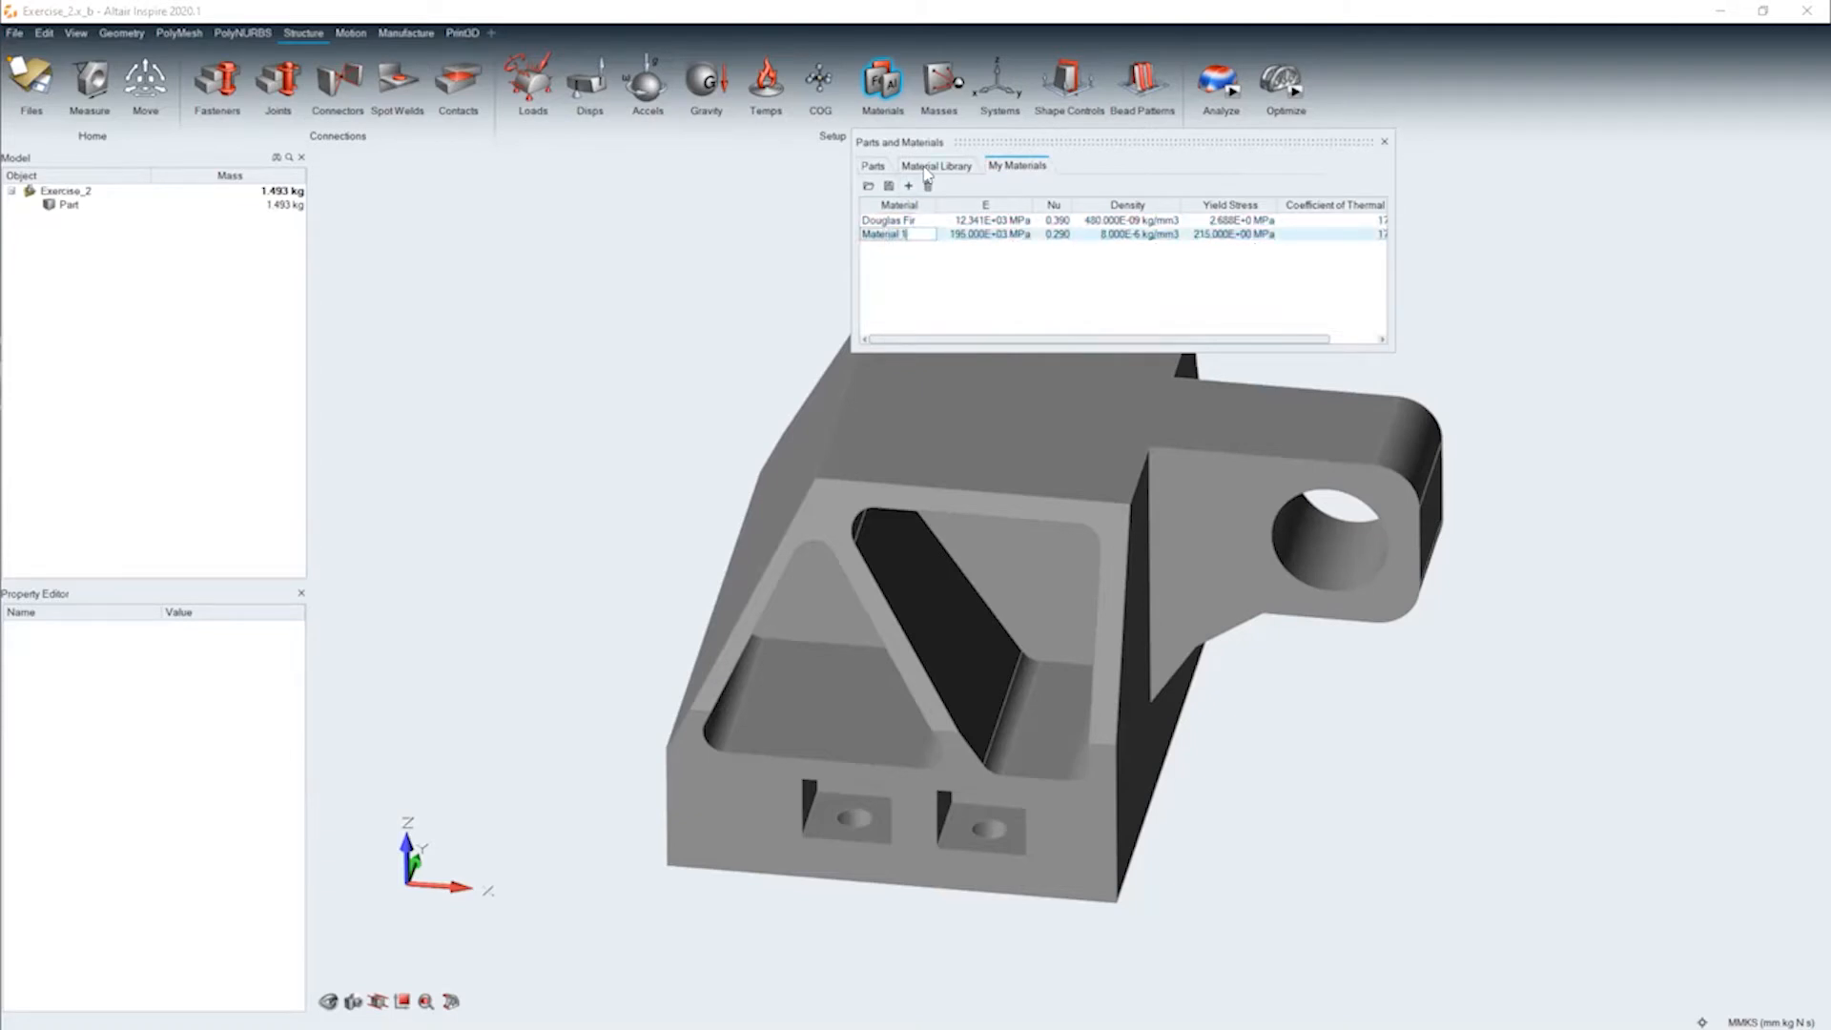
text(Eiiks Material)
key(Return)
drag(1276, 339, 981, 357)
Switch the unit system to FPS Std (ft pounds lbf s) and widen the Density column of the materials table
click(1772, 1023)
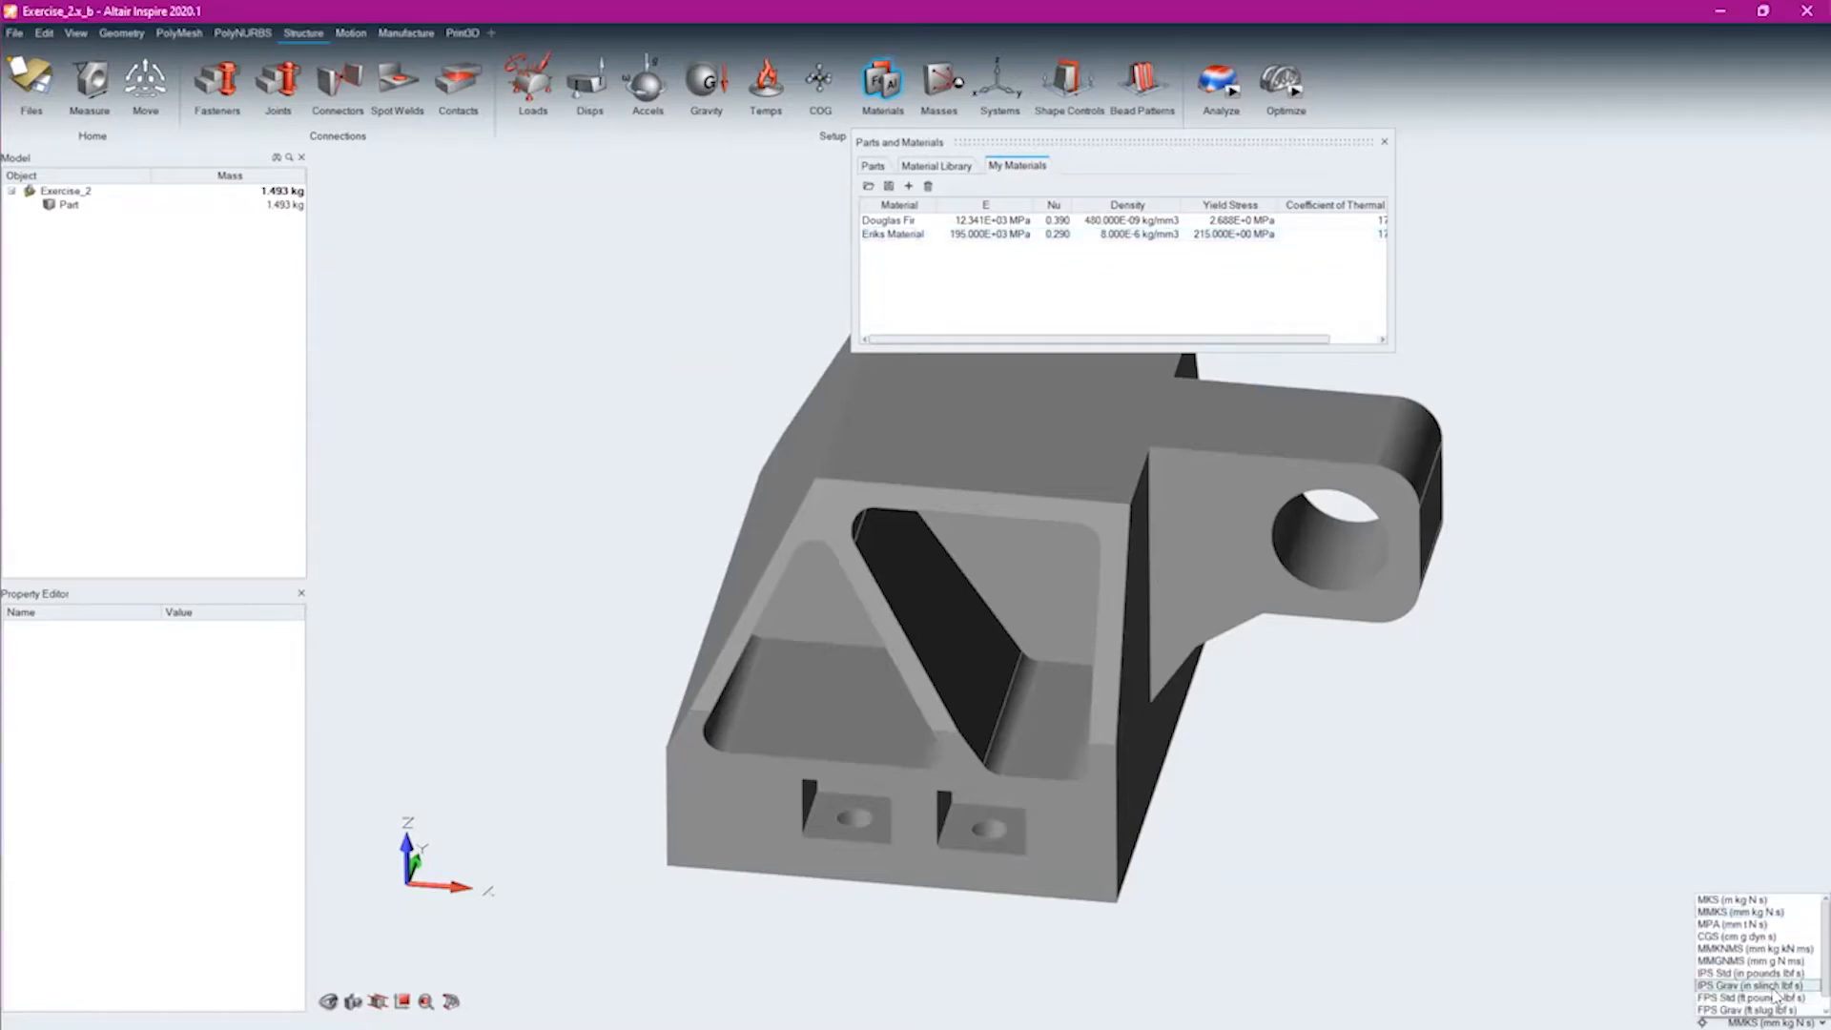
click(1766, 998)
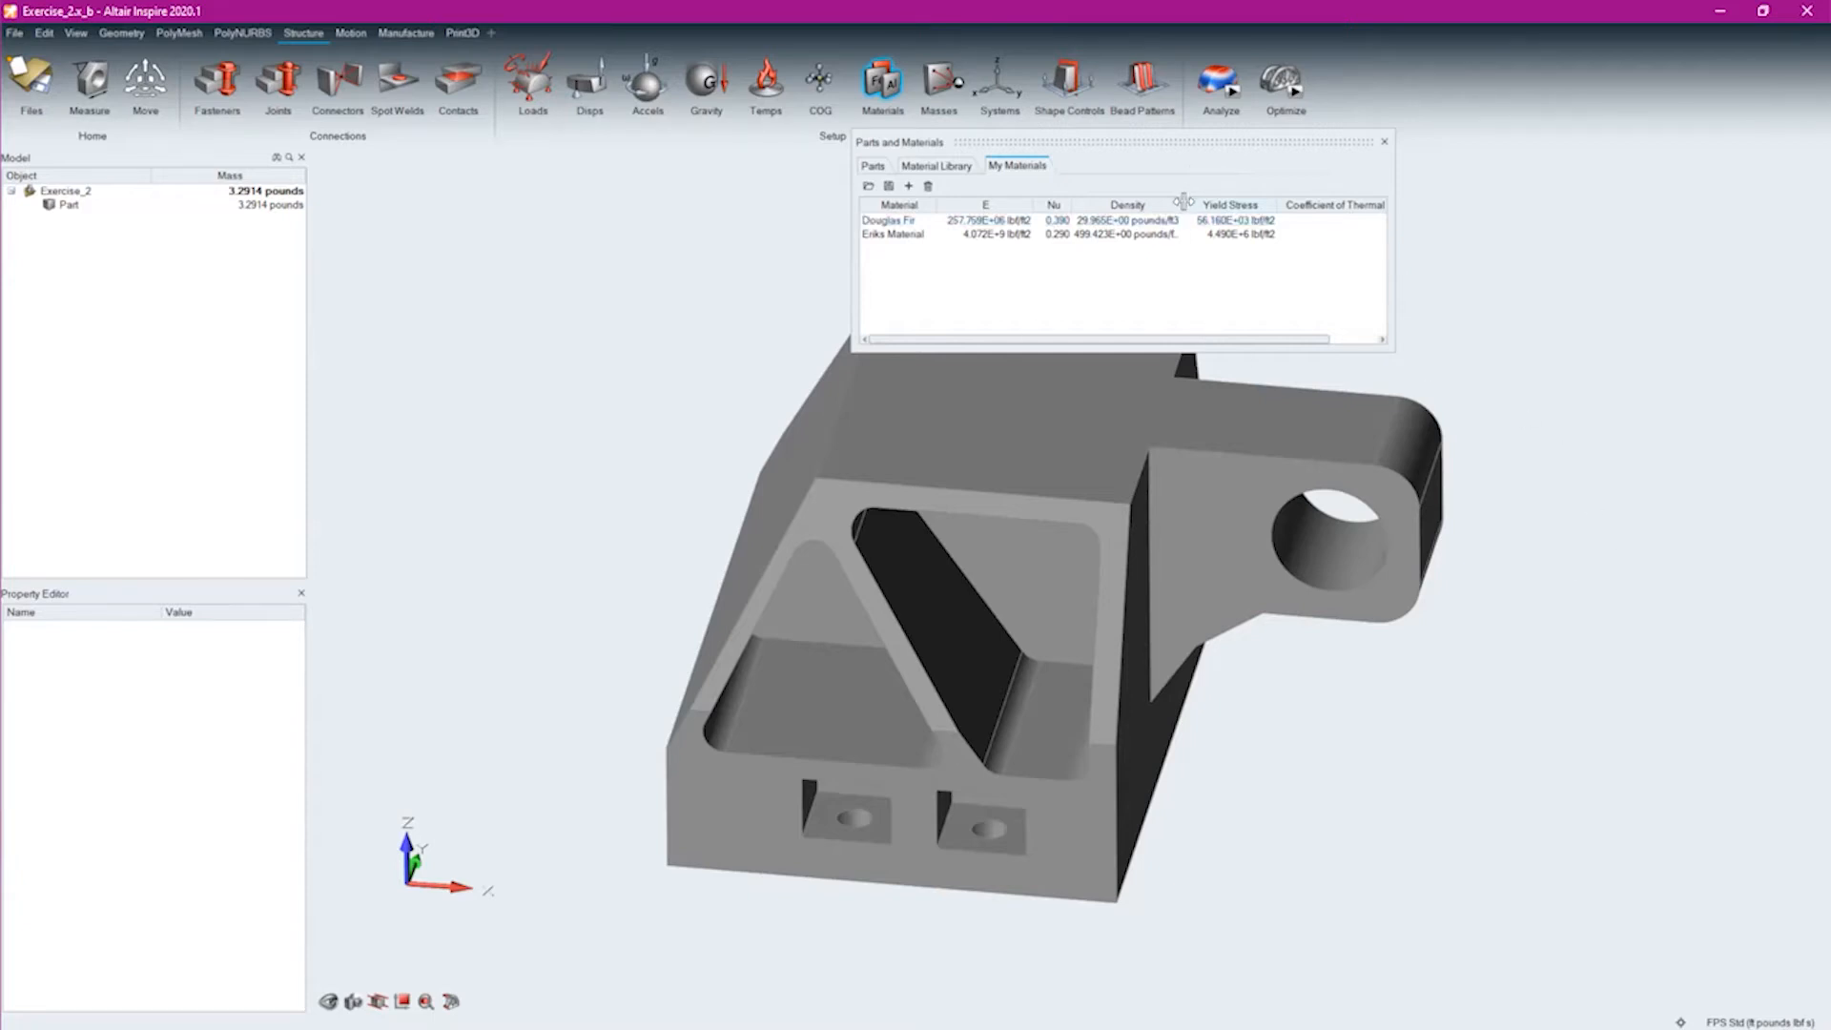
drag(1181, 201, 1213, 201)
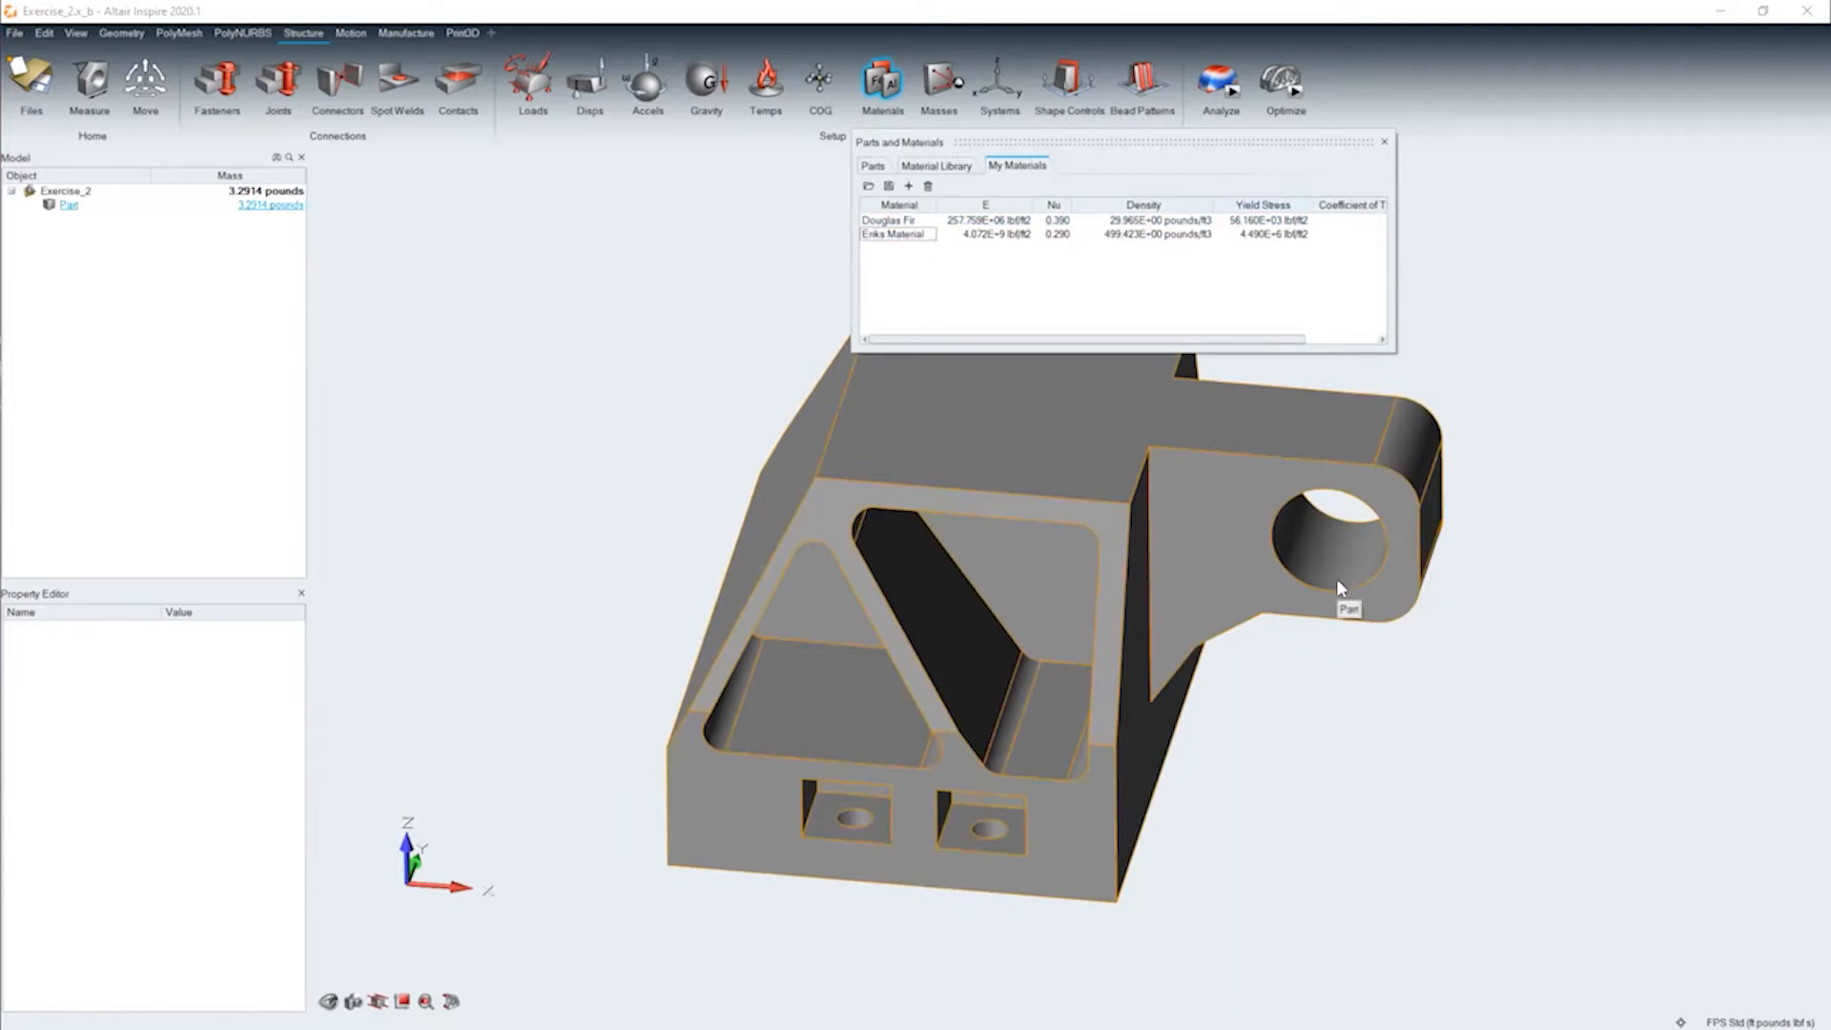
Change the unit system to IPS Std (in pounds lbf s) and close the Parts and Materials table
click(1760, 1022)
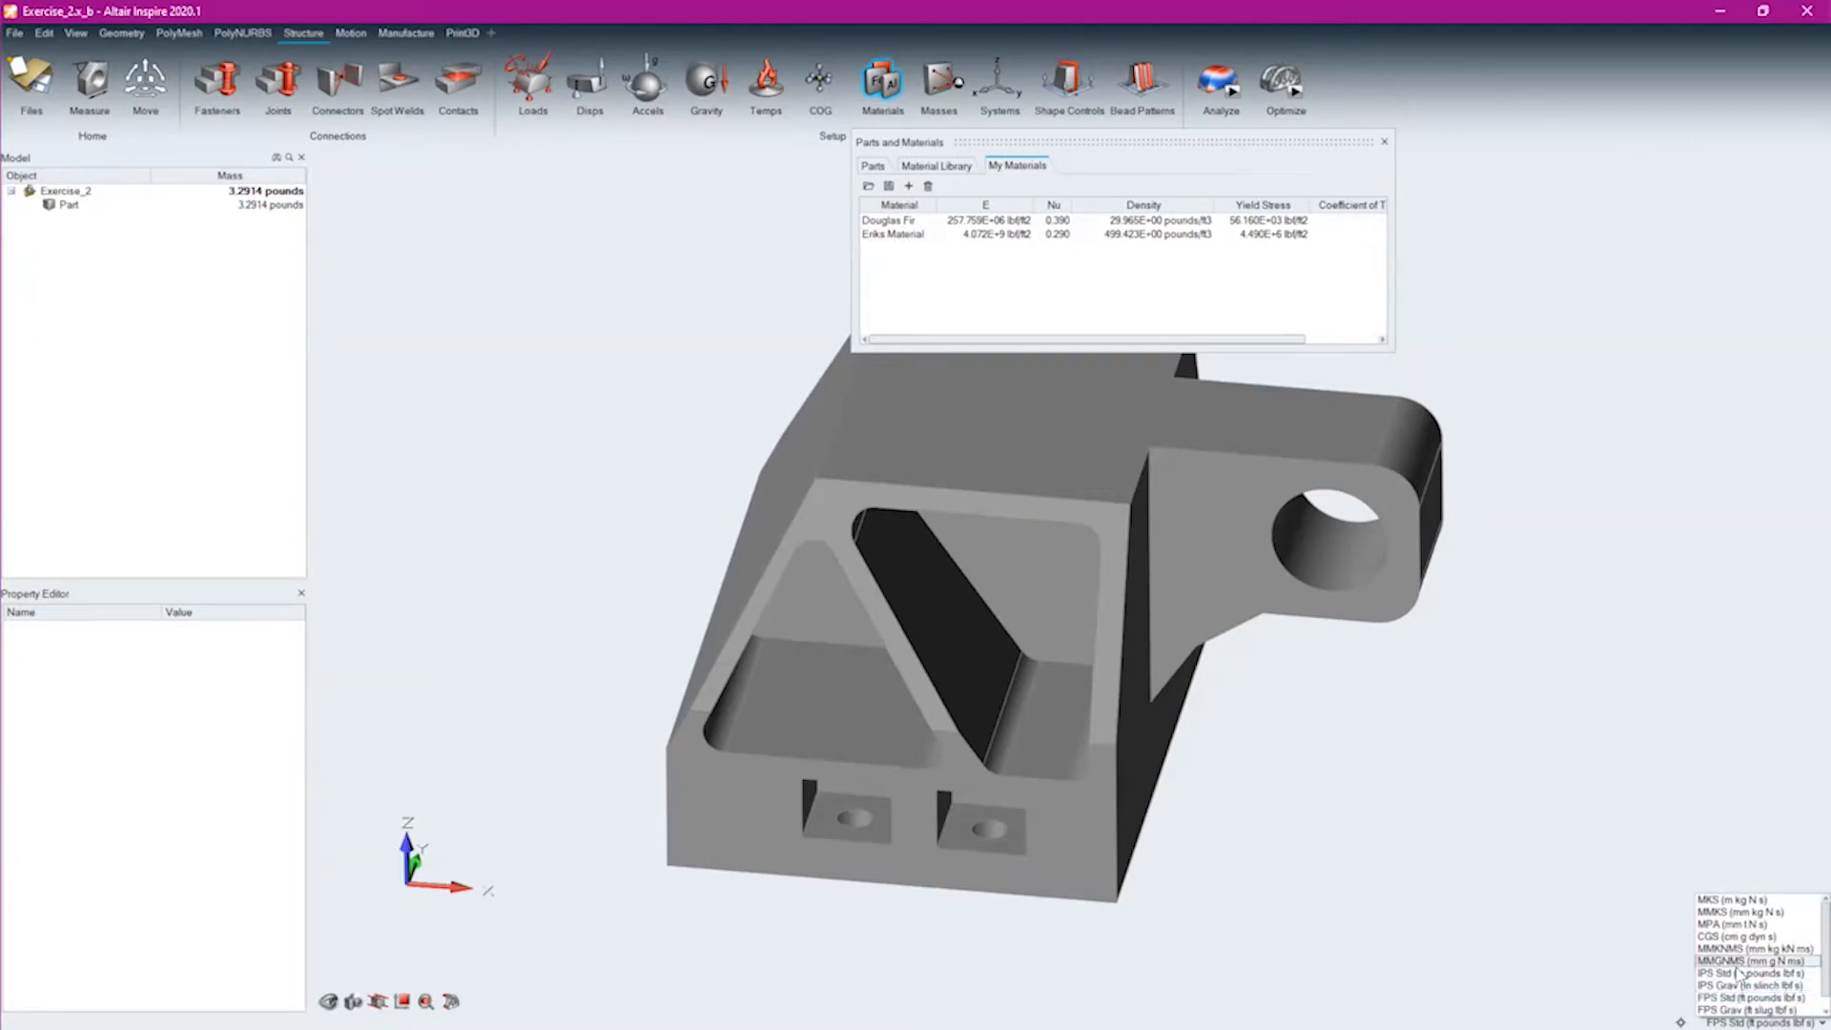
click(1741, 974)
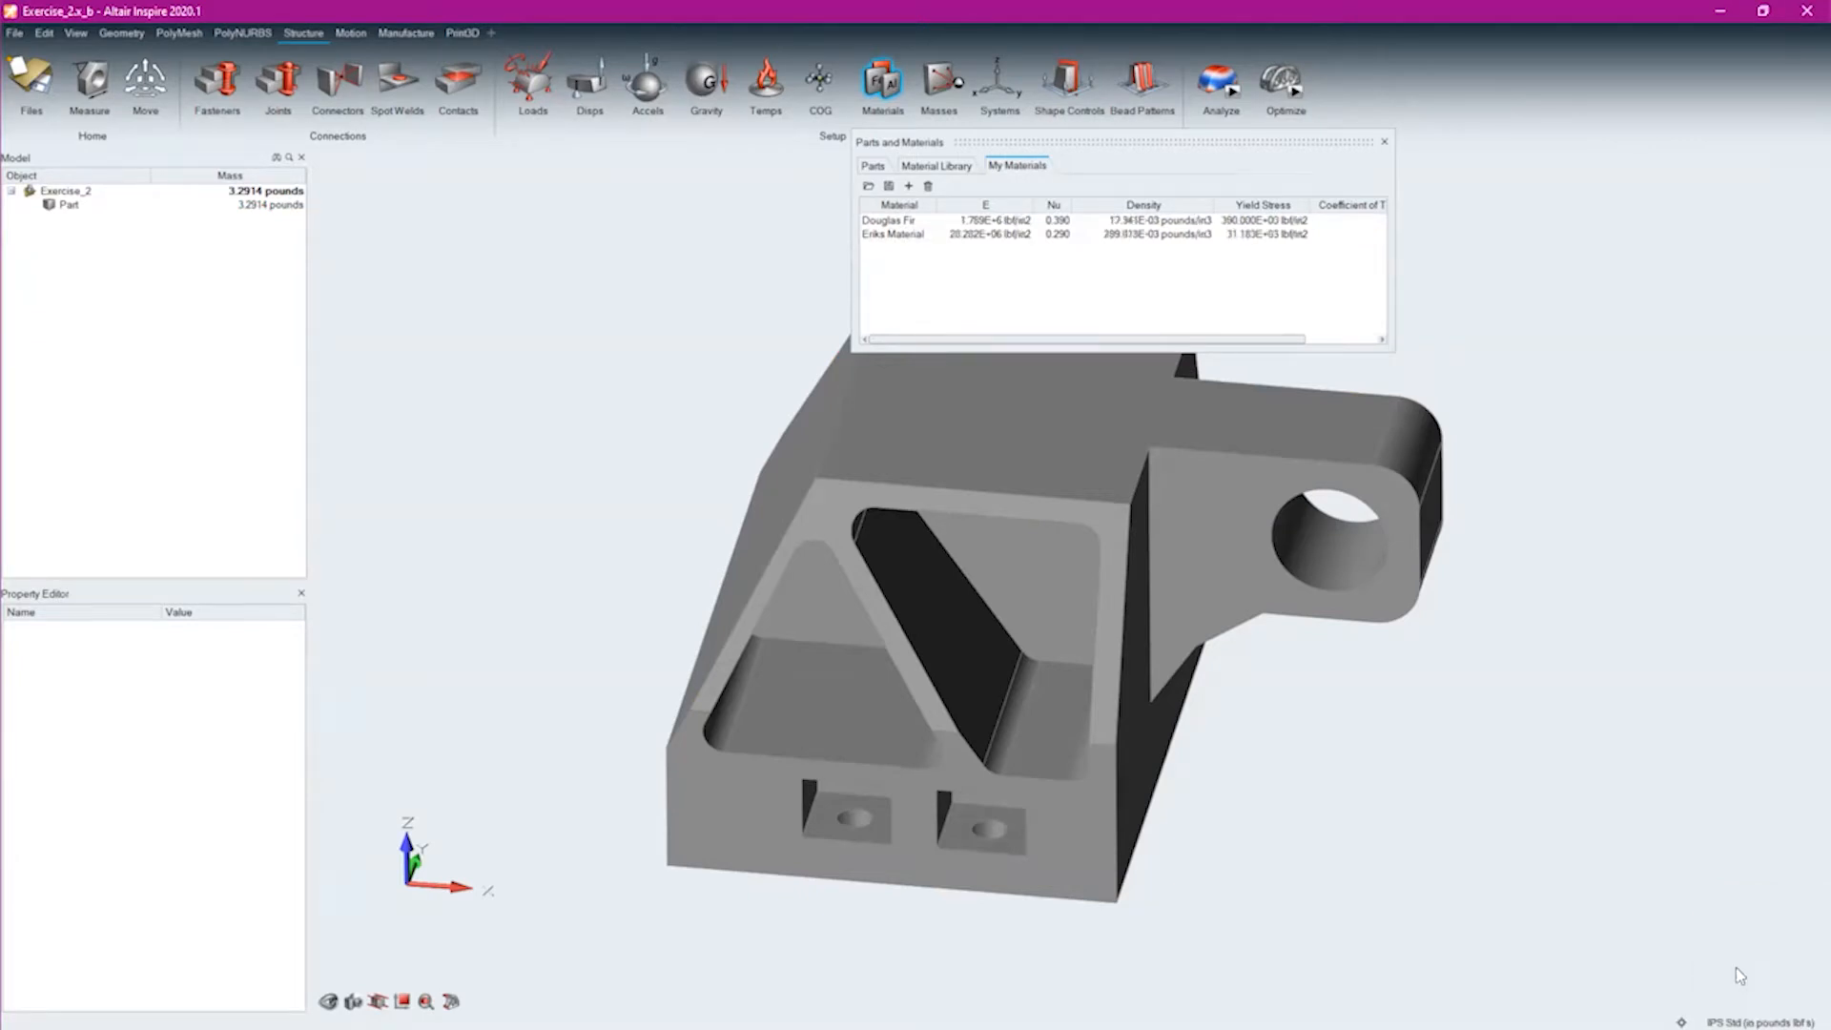
click(1030, 295)
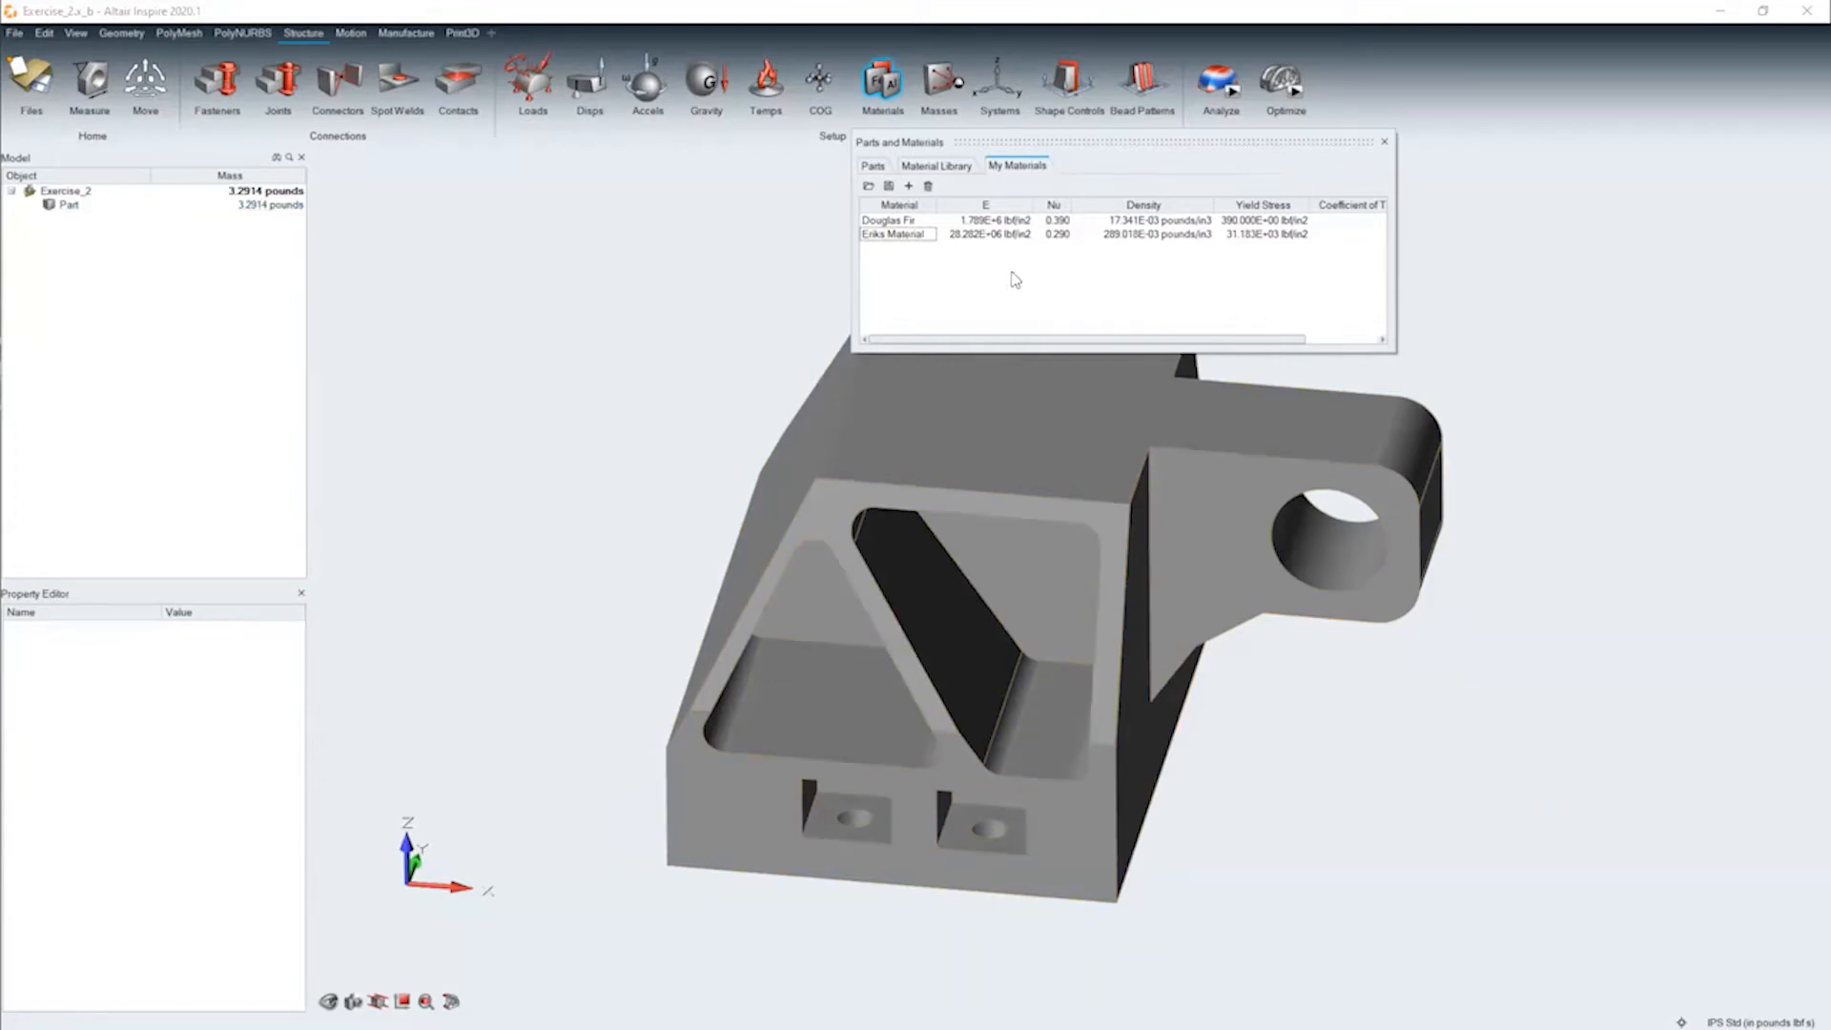
click(1384, 141)
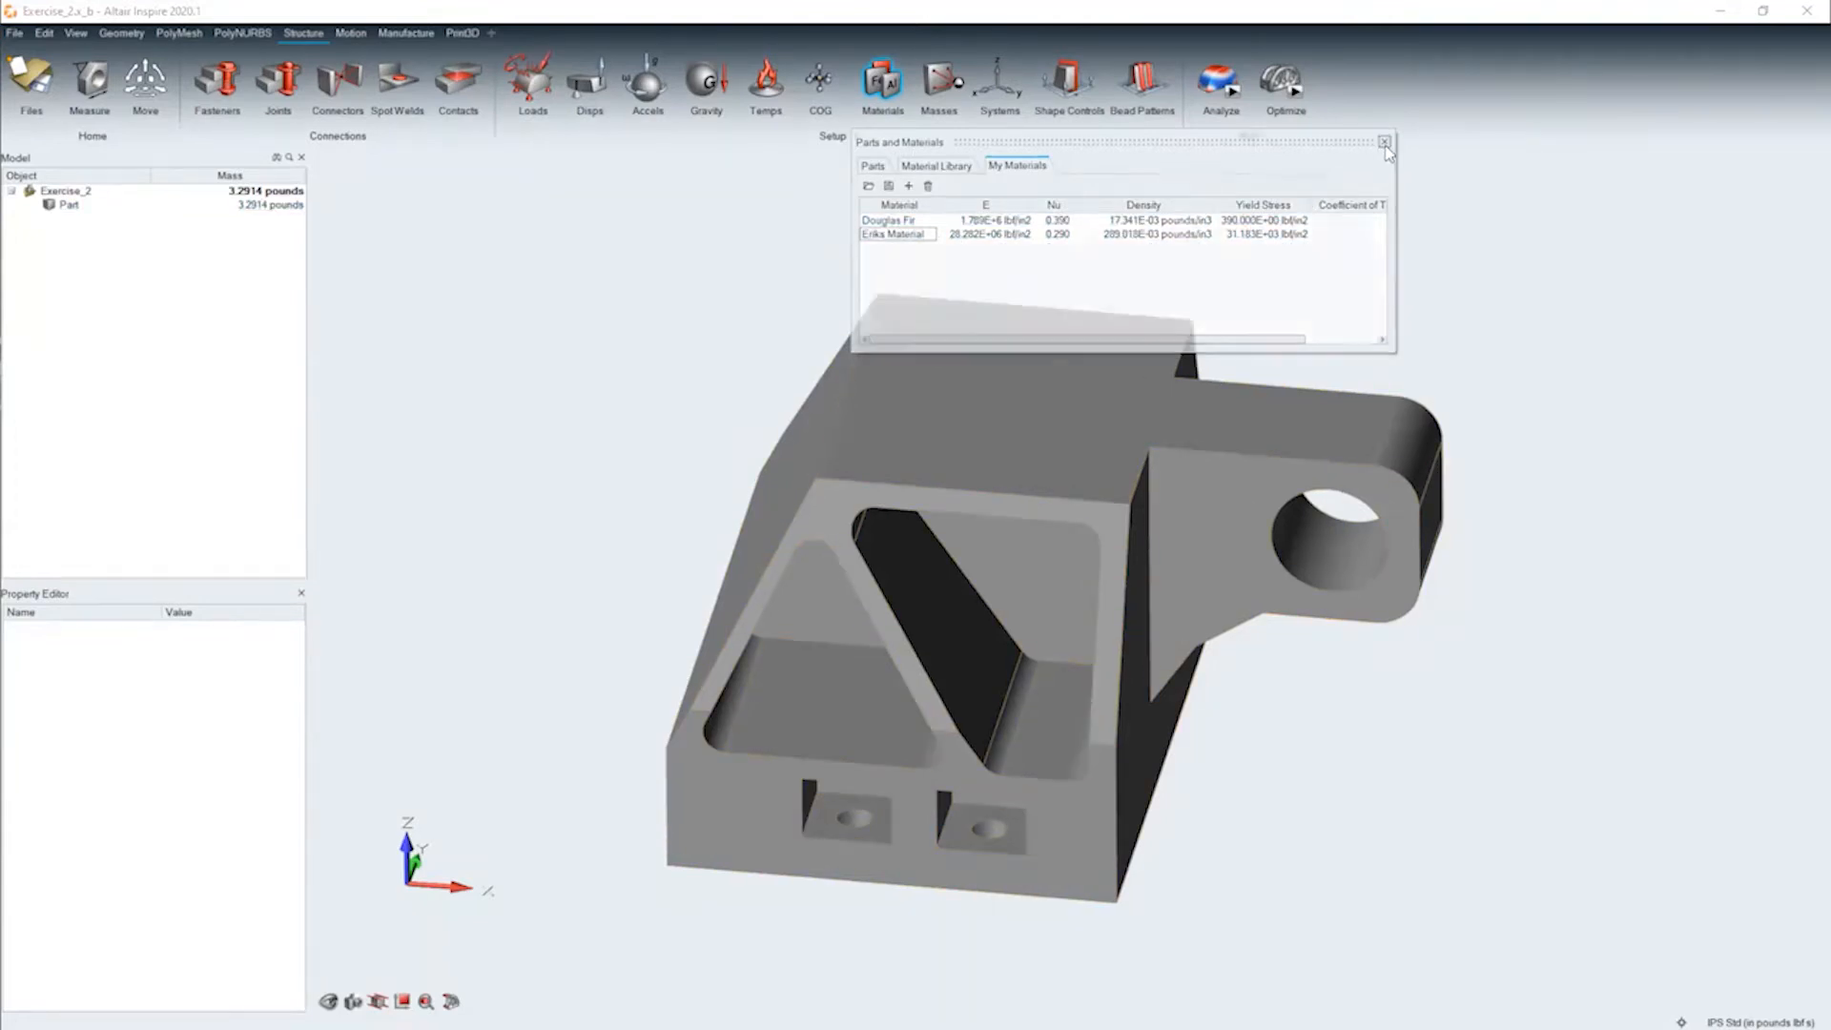
Look through the materials assignable to the bracket part, including the custom ones, without choosing one, and deselect the part
right_click(975, 416)
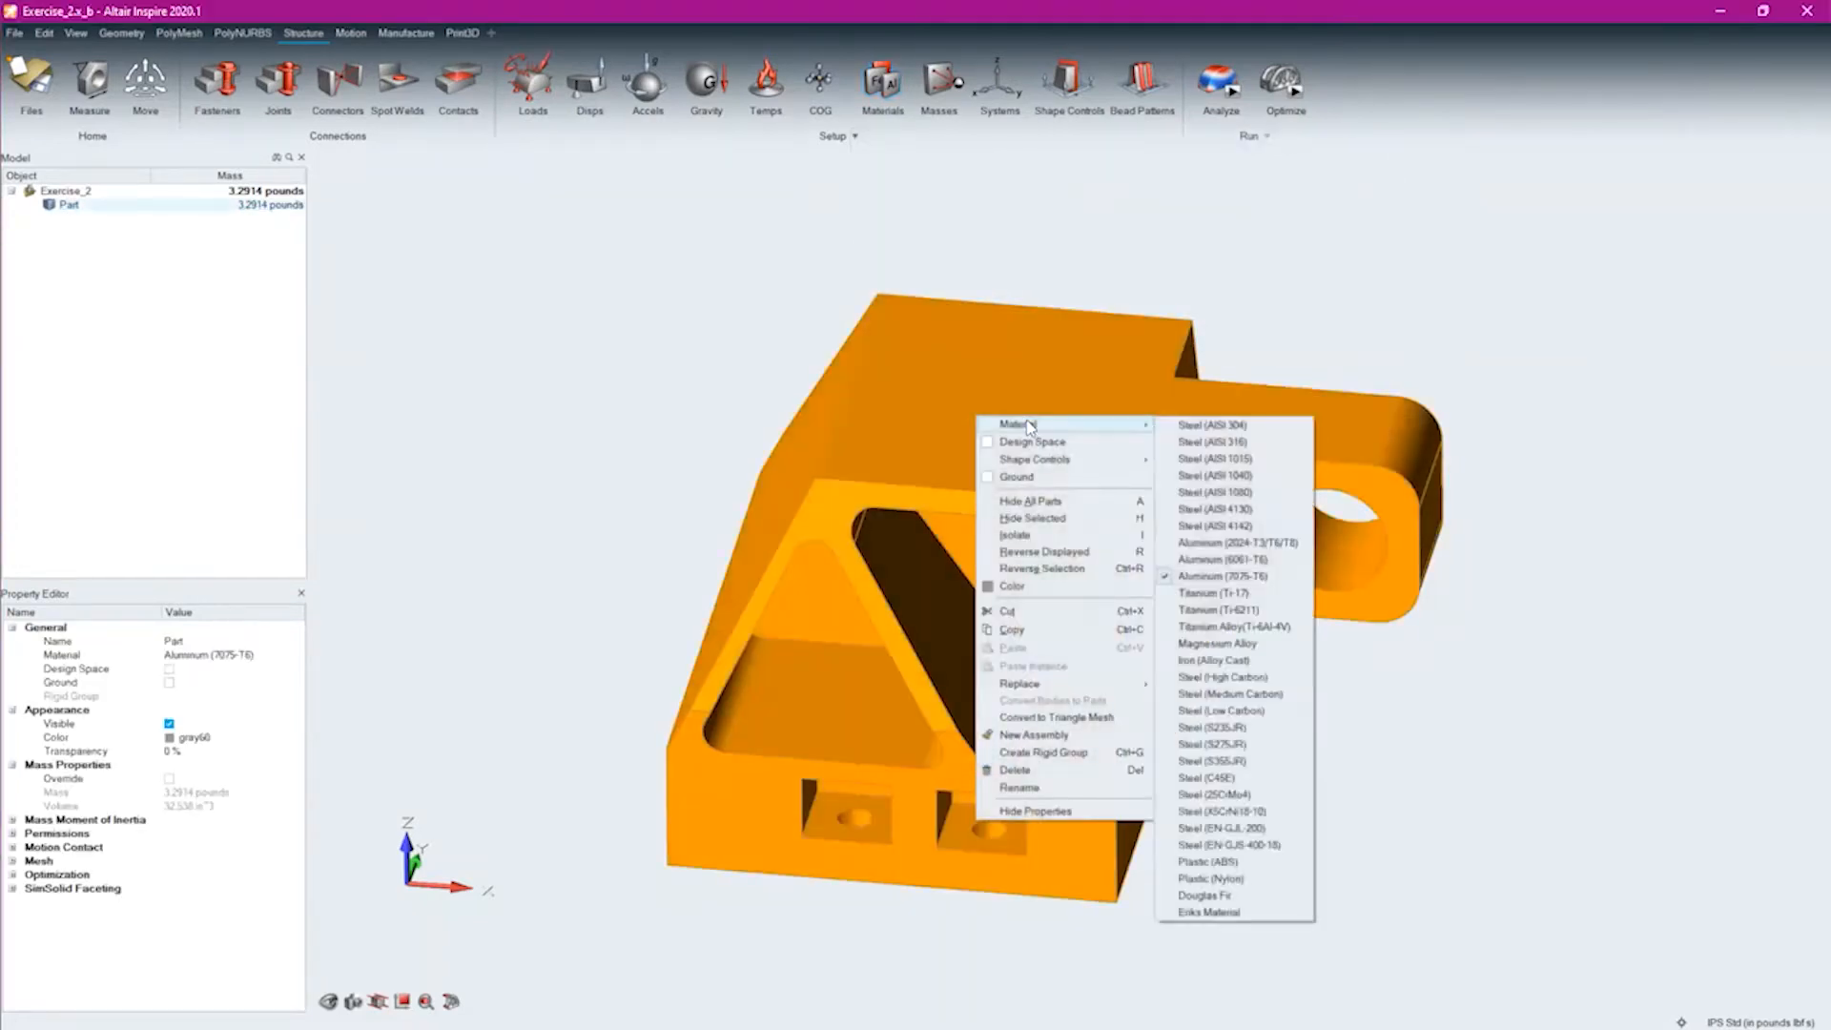
mouse_move(1144, 425)
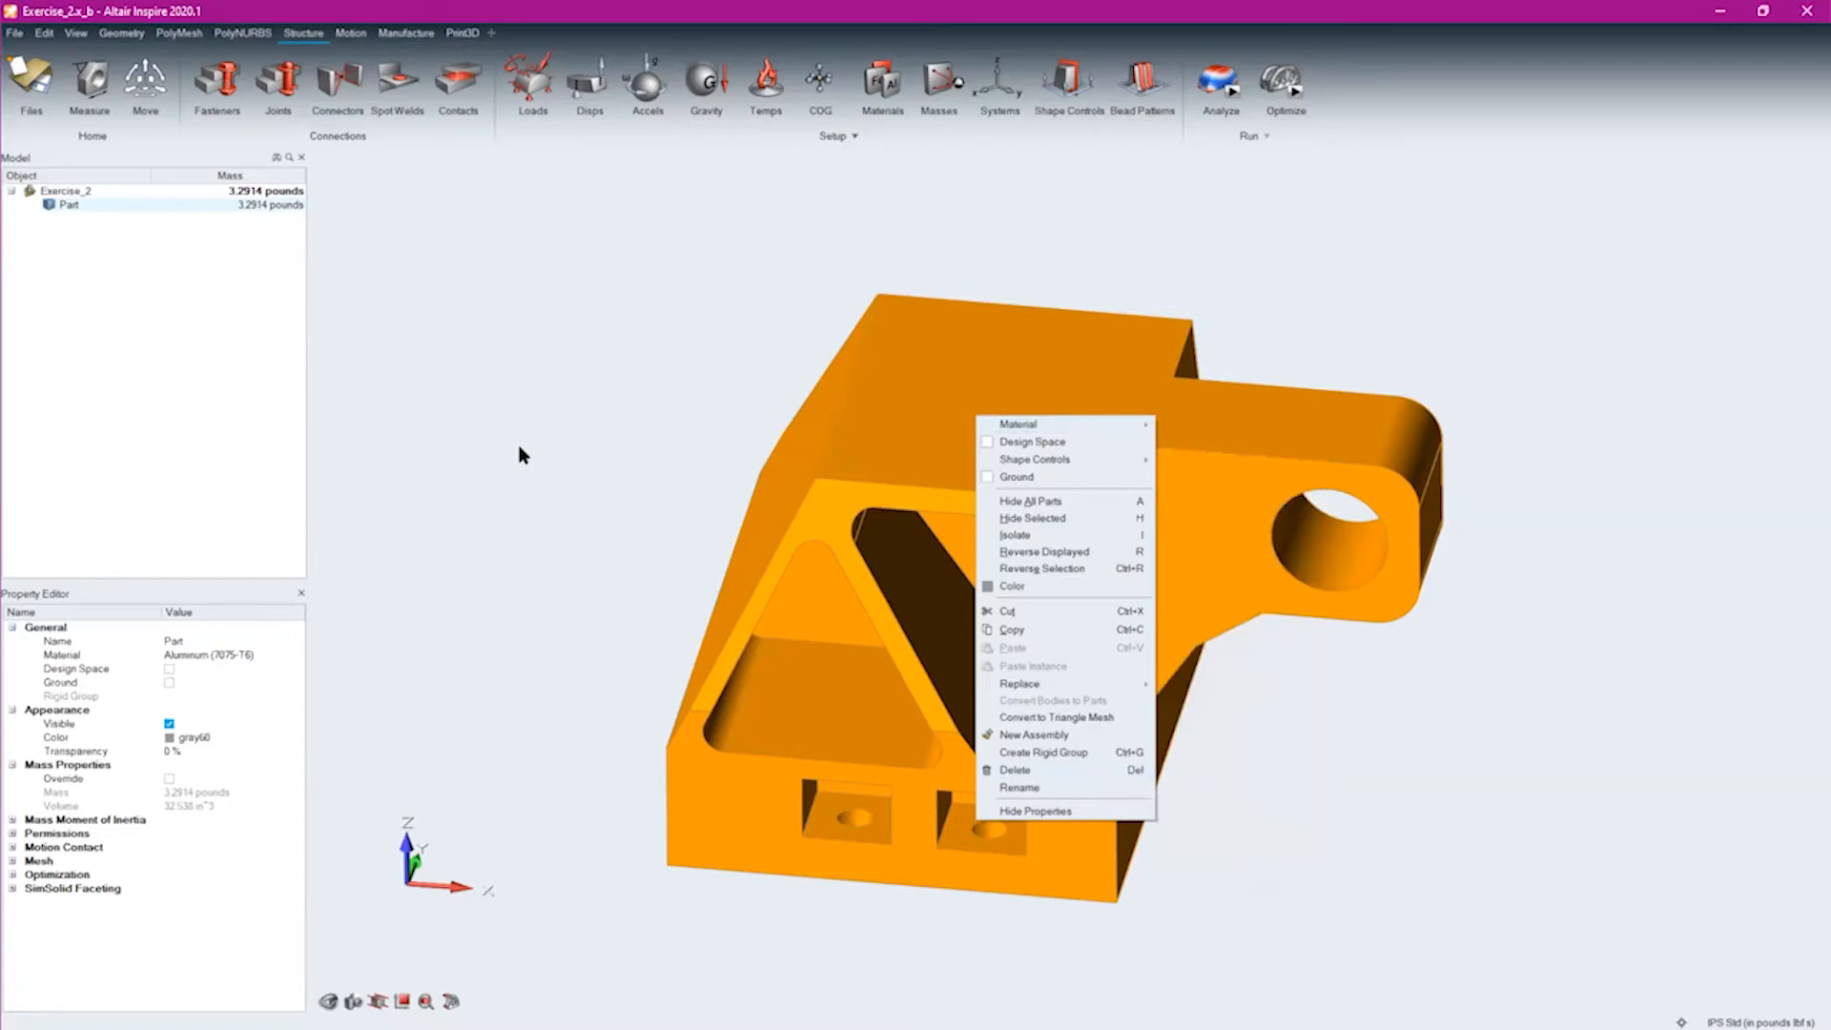
click(633, 449)
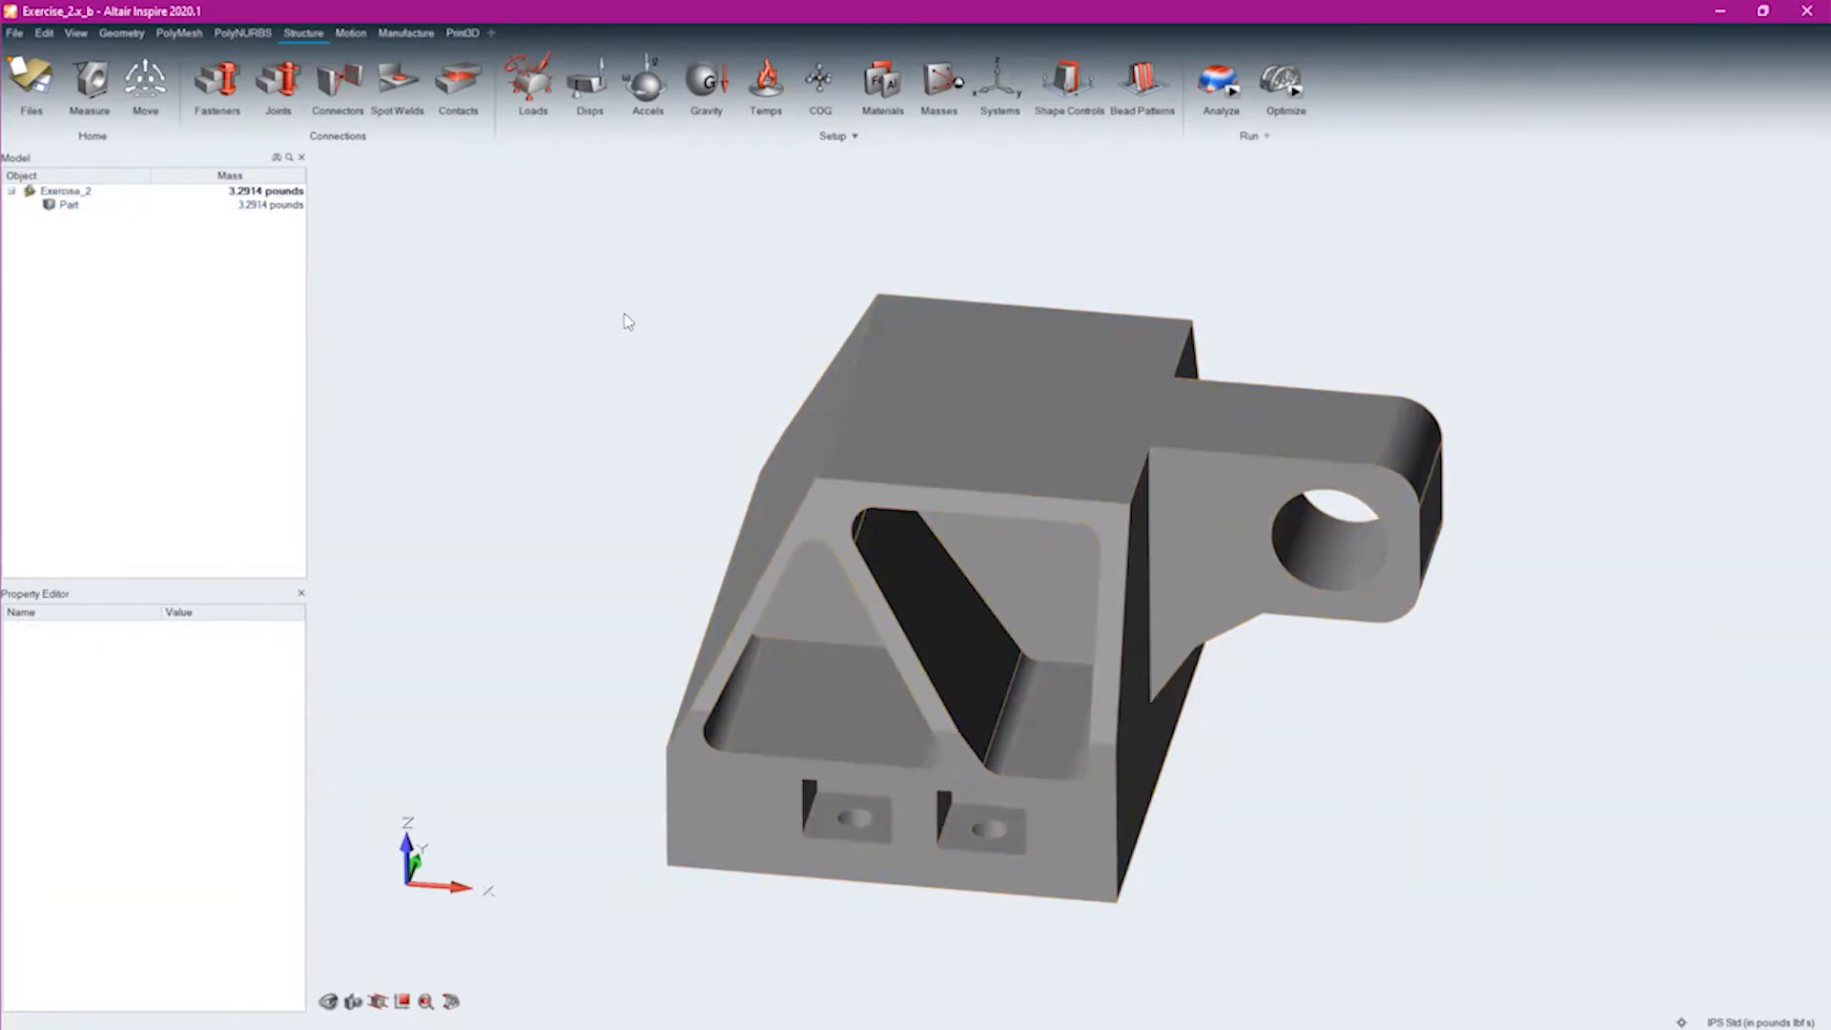
mouse_move(1008, 582)
middle_down()
mouse_move(906, 516)
mouse_move(719, 229)
mouse_move(1125, 763)
mouse_move(1068, 887)
mouse_move(815, 520)
middle_up()
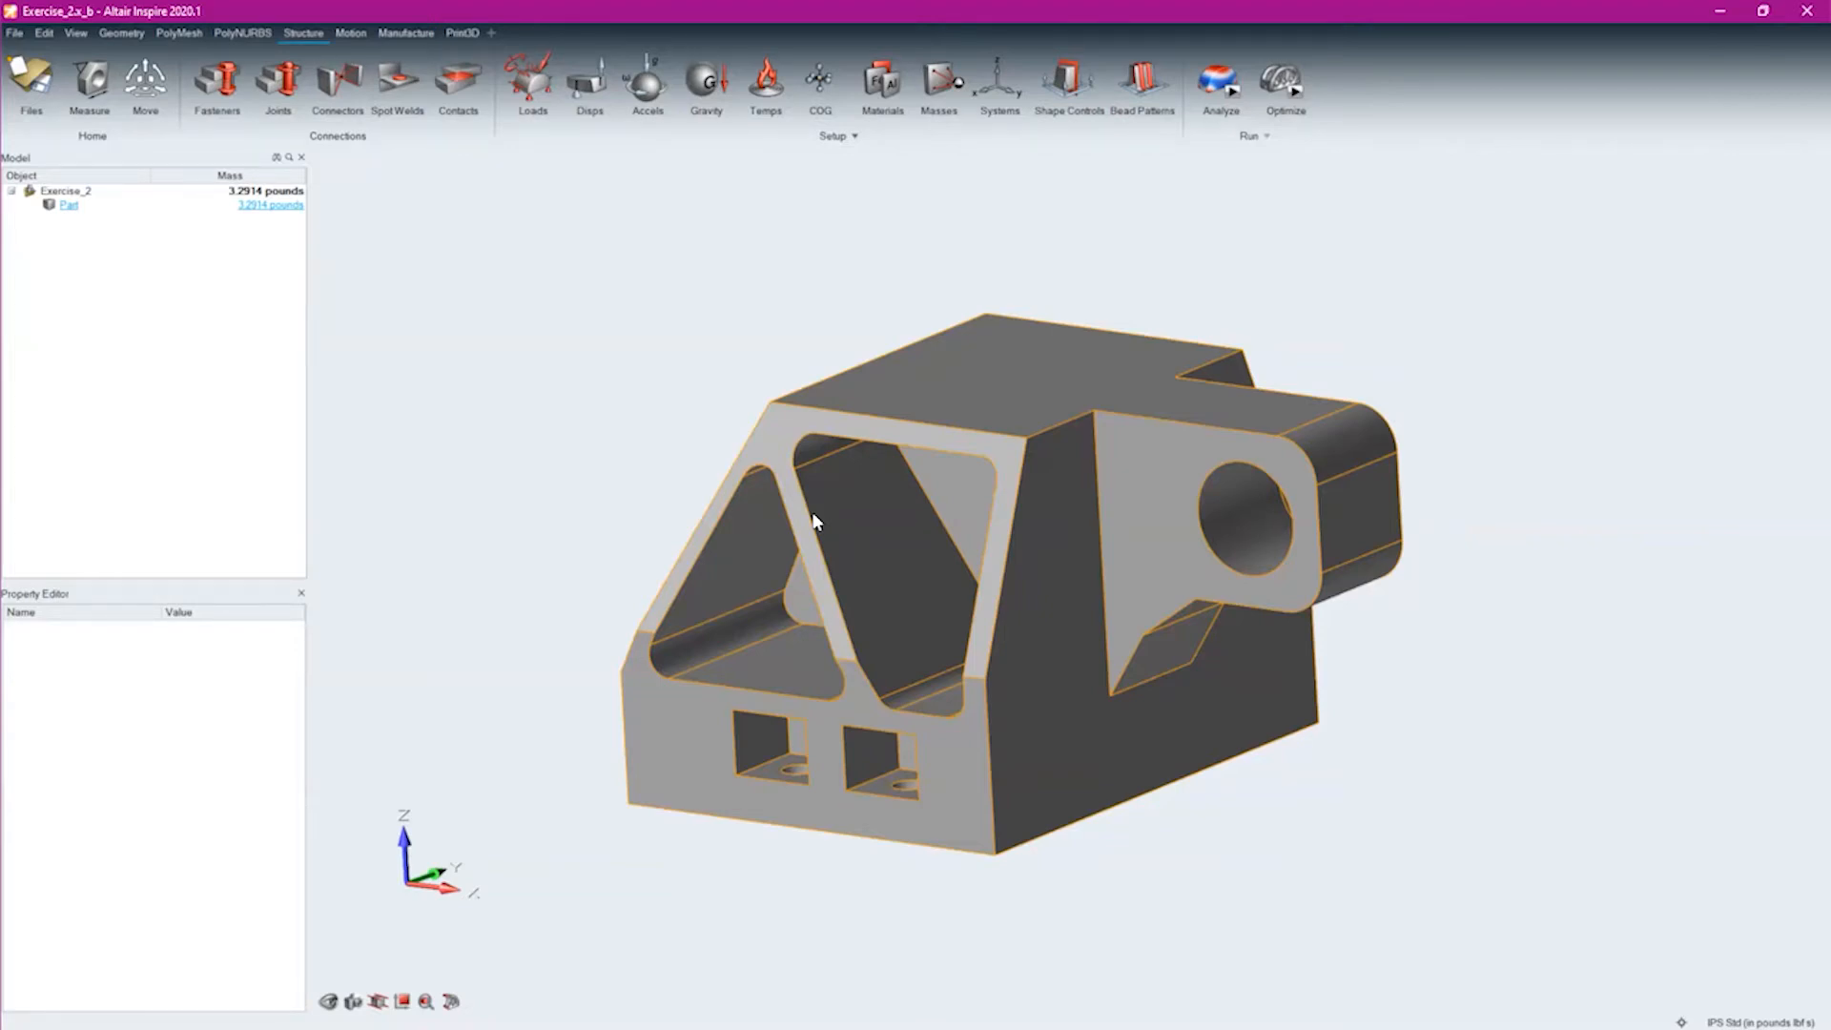
click(534, 648)
mouse_move(534, 649)
right_down()
mouse_move(583, 582)
mouse_move(498, 642)
right_up()
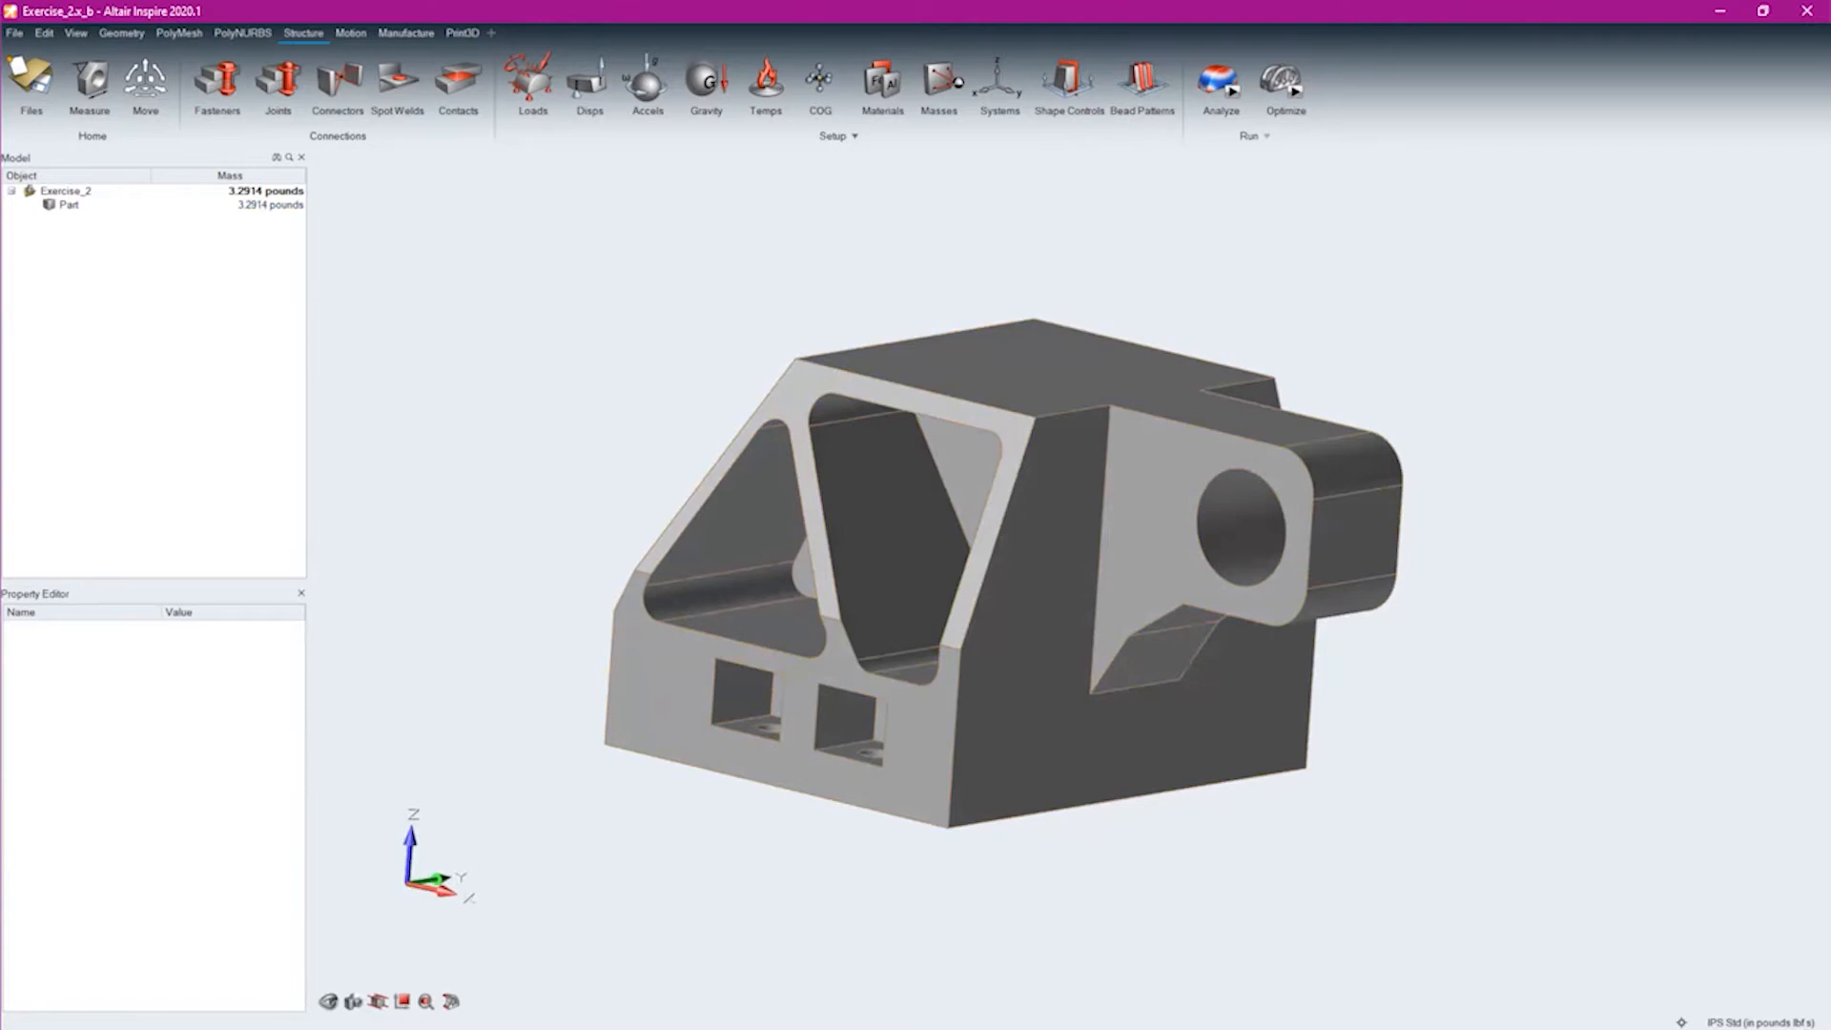
right_drag(601, 424, 572, 396)
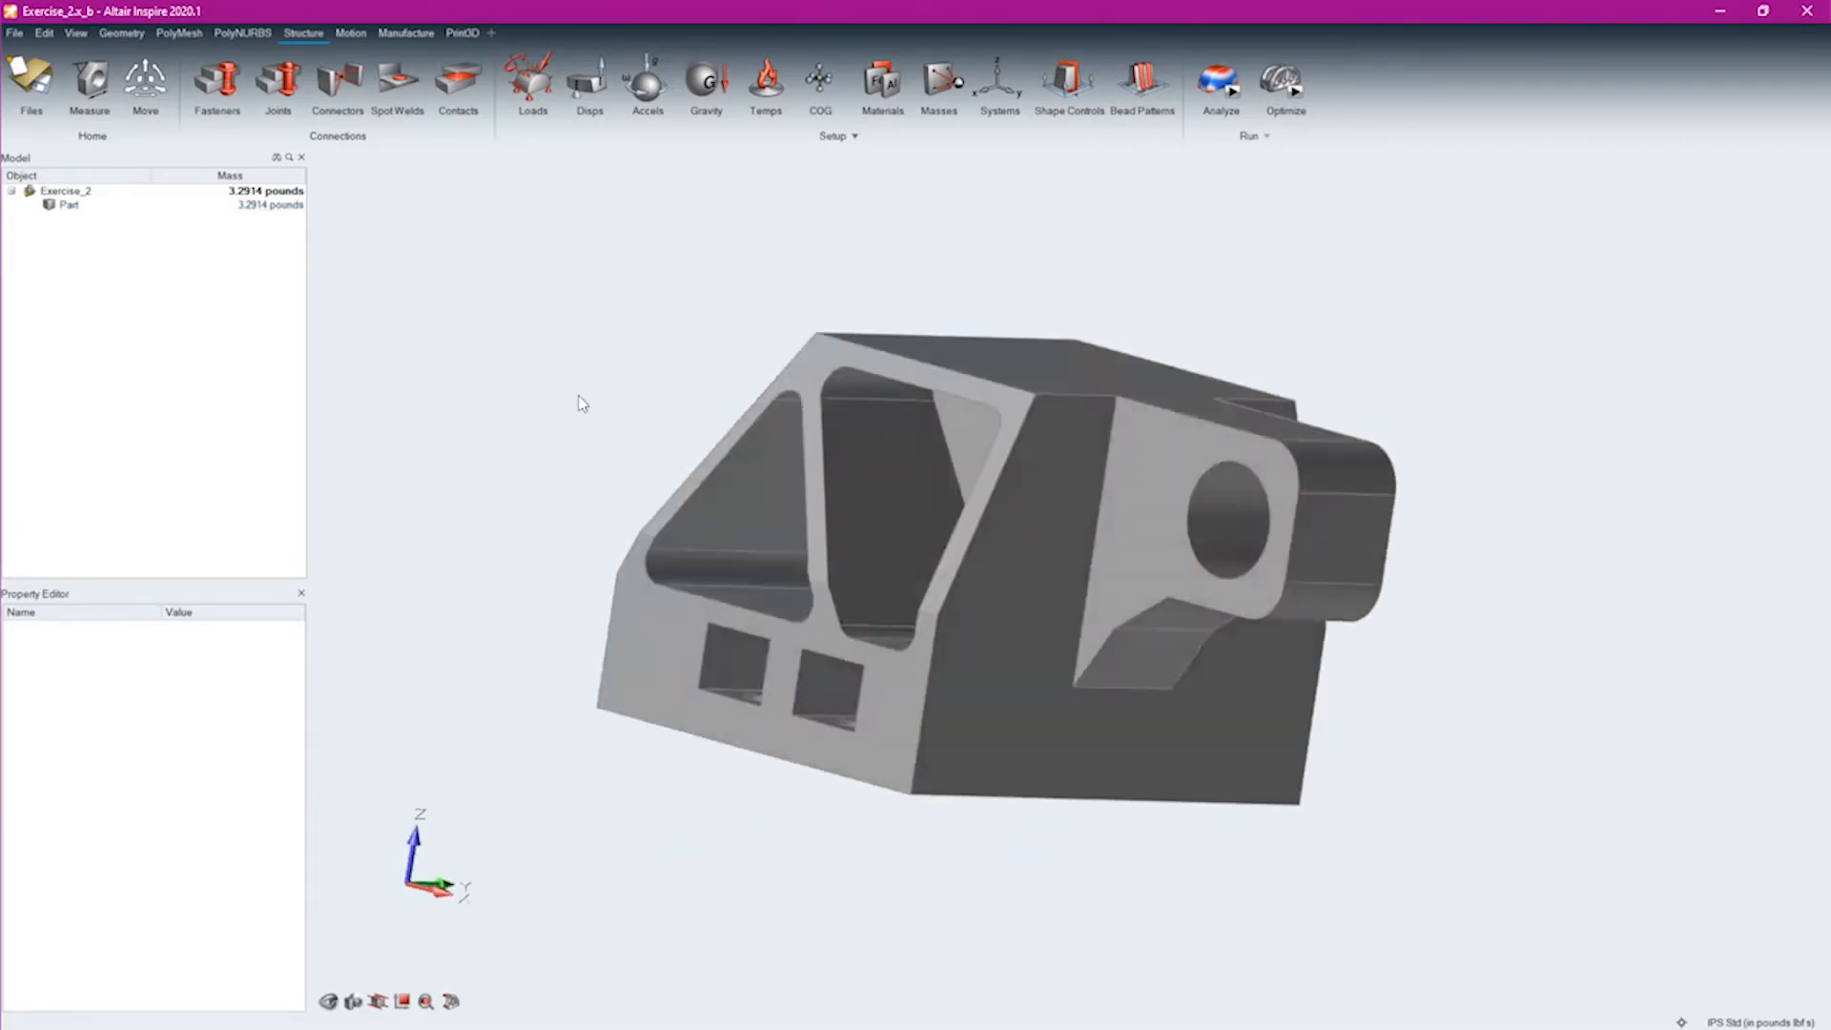
right_drag(572, 618, 574, 651)
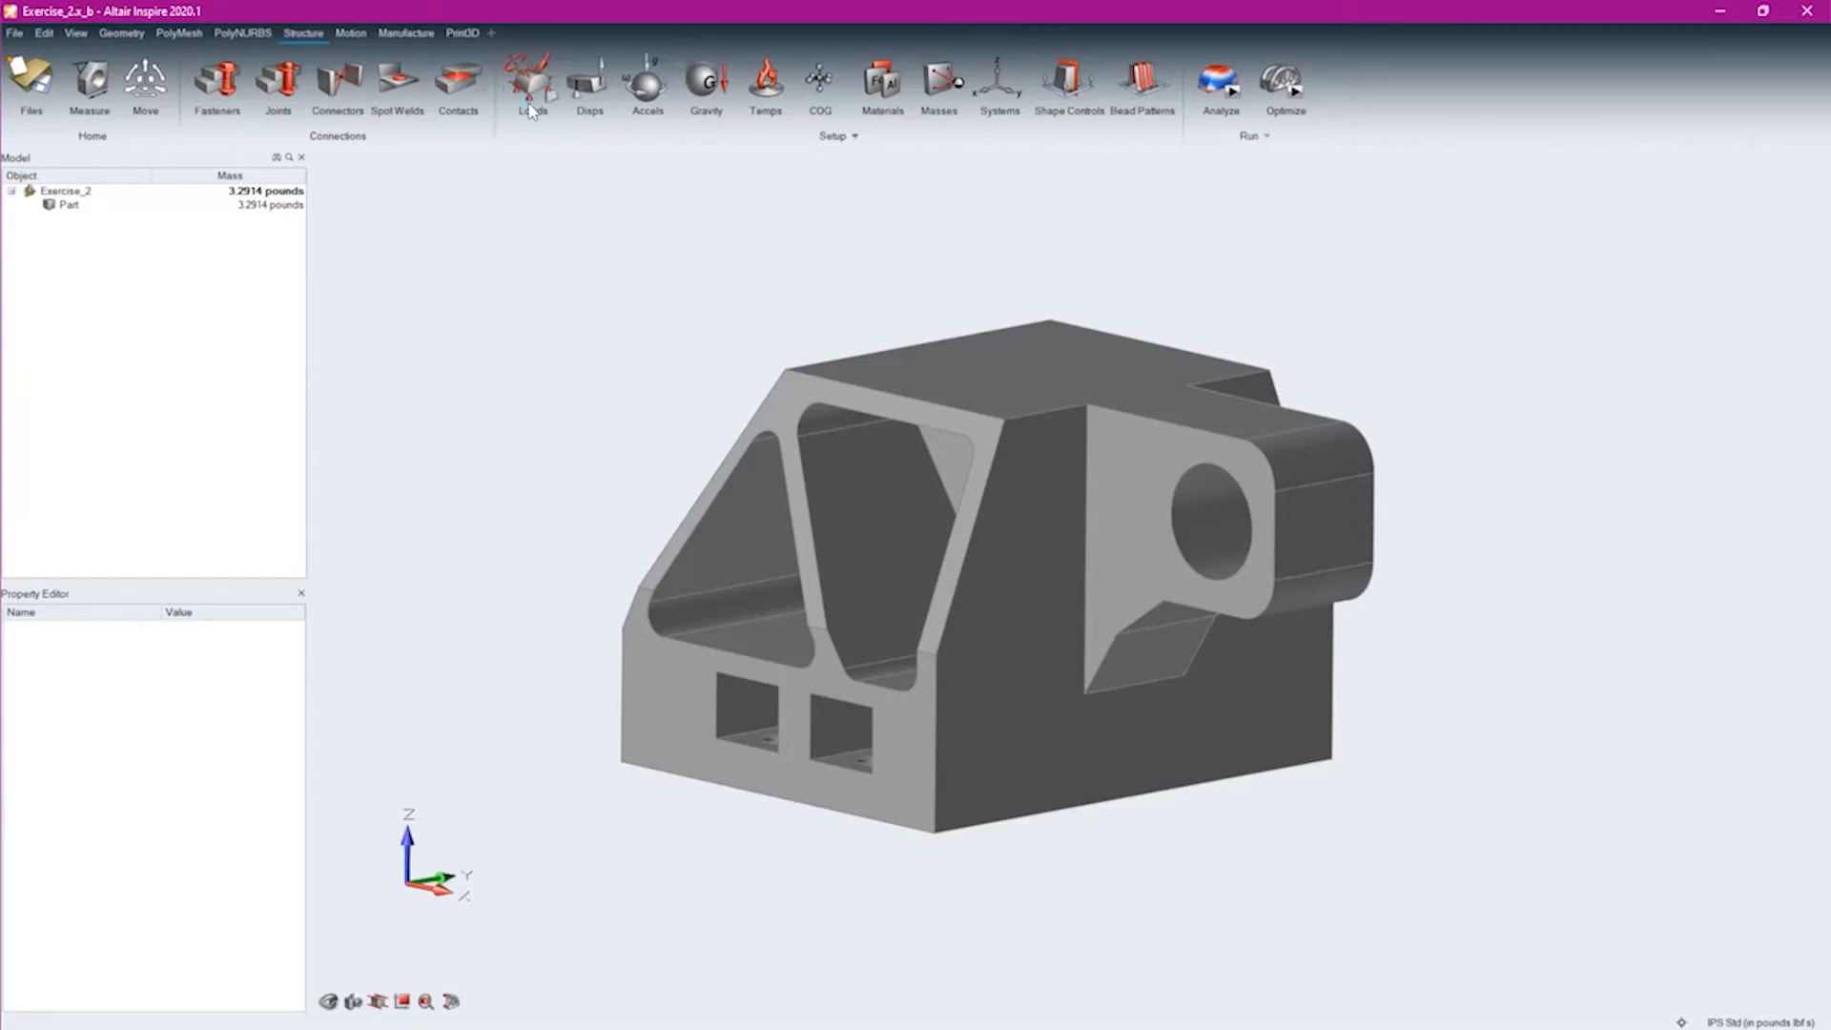
Place a fixed support on the large upper face of the bracket
click(532, 100)
click(1013, 362)
right_drag(491, 325, 674, 519)
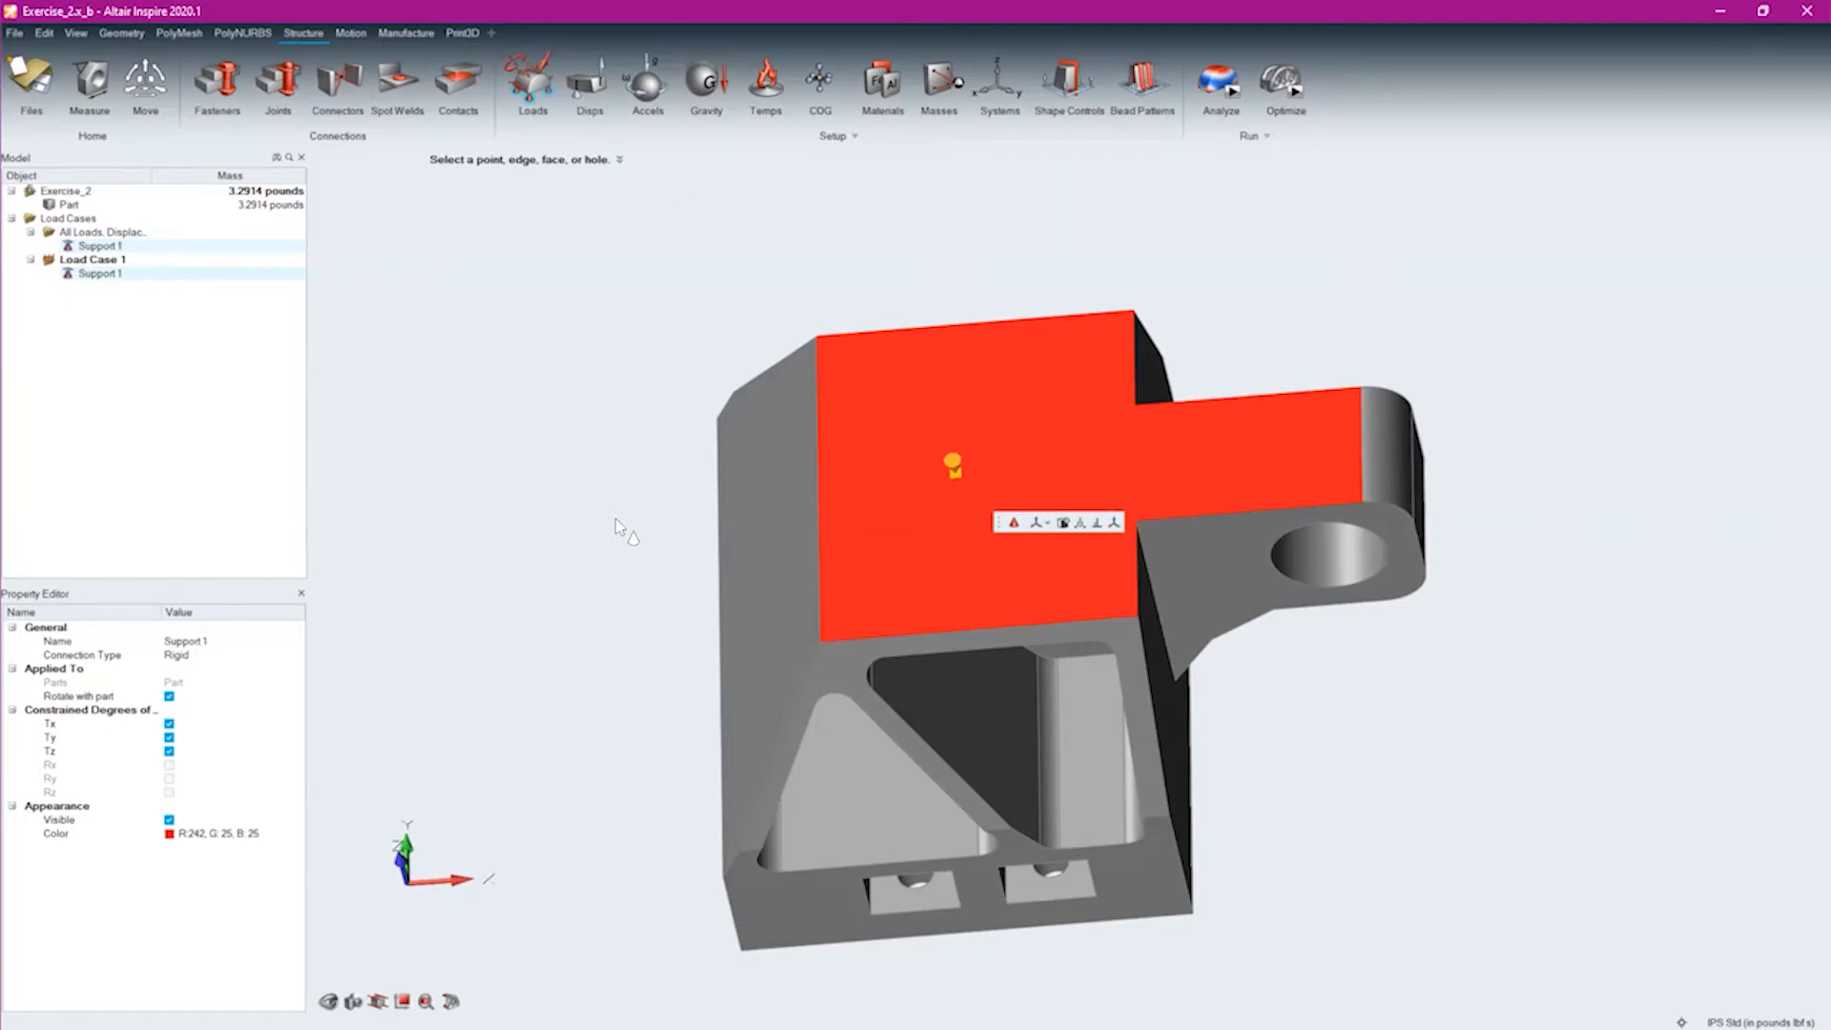
middle_drag(617, 620, 591, 556)
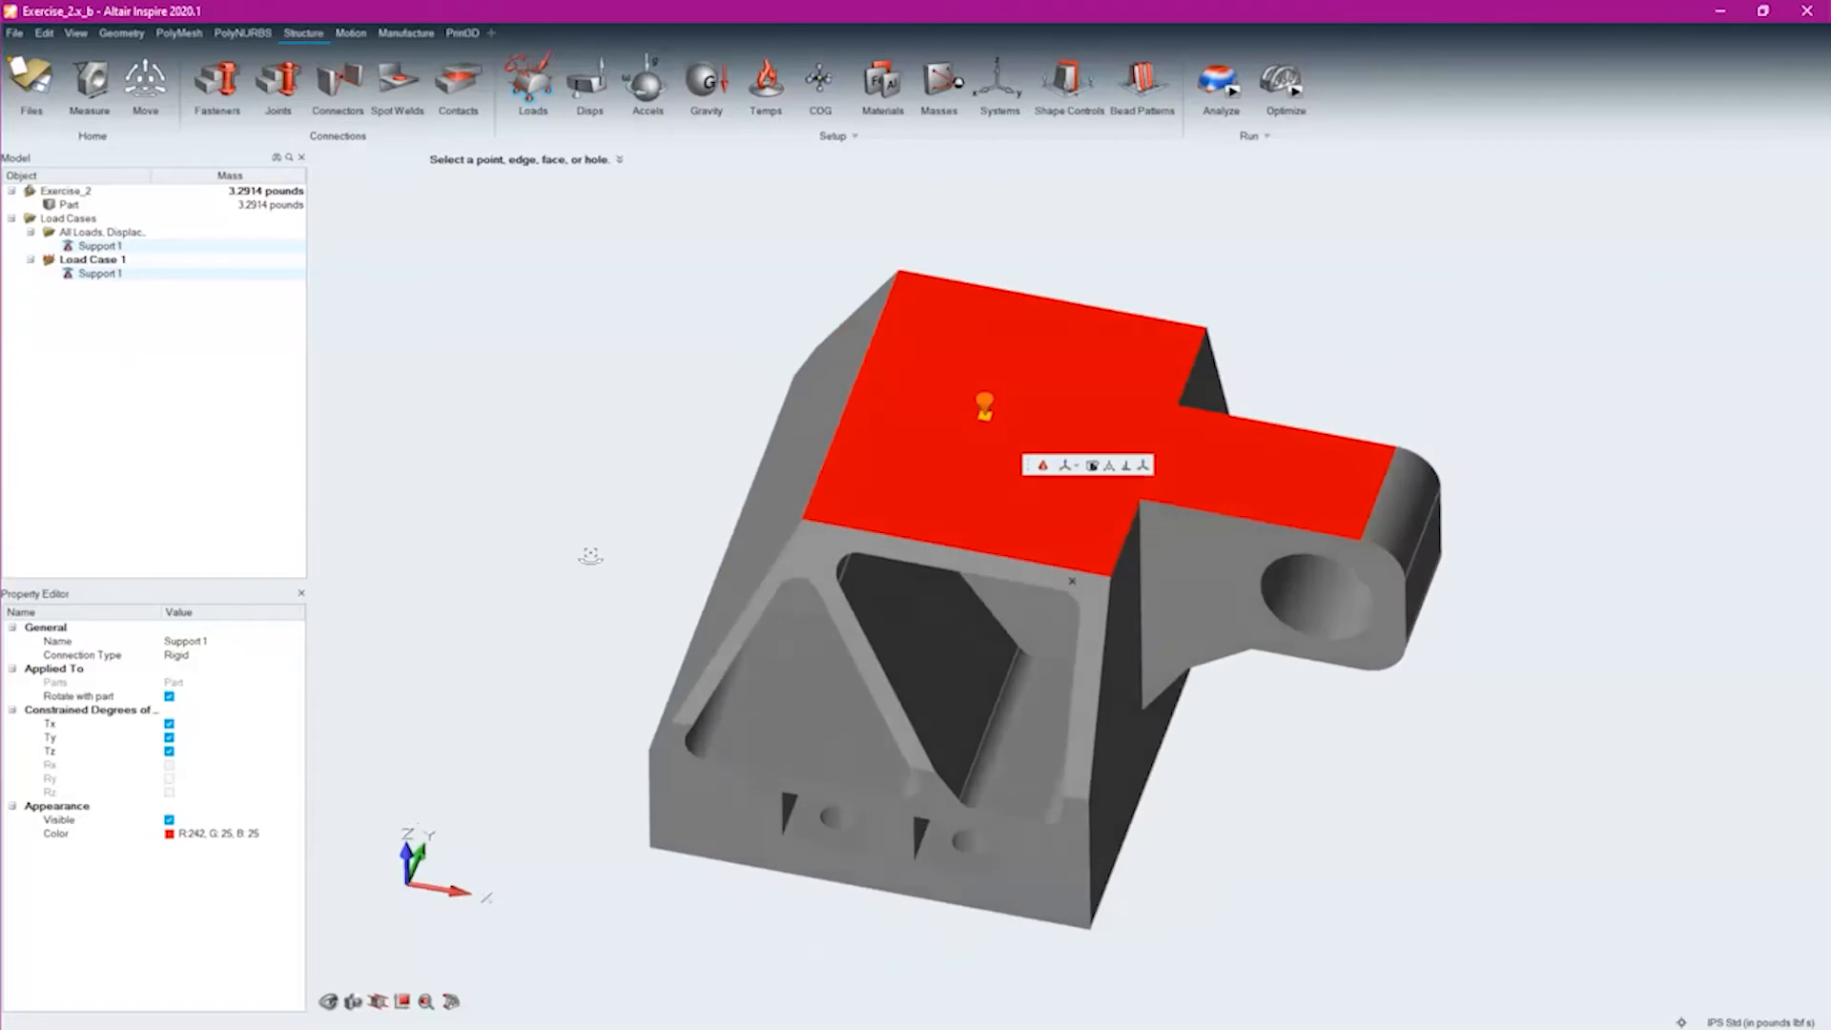
Release the Tx degree of freedom of the support on the bracket's upper face
click(987, 405)
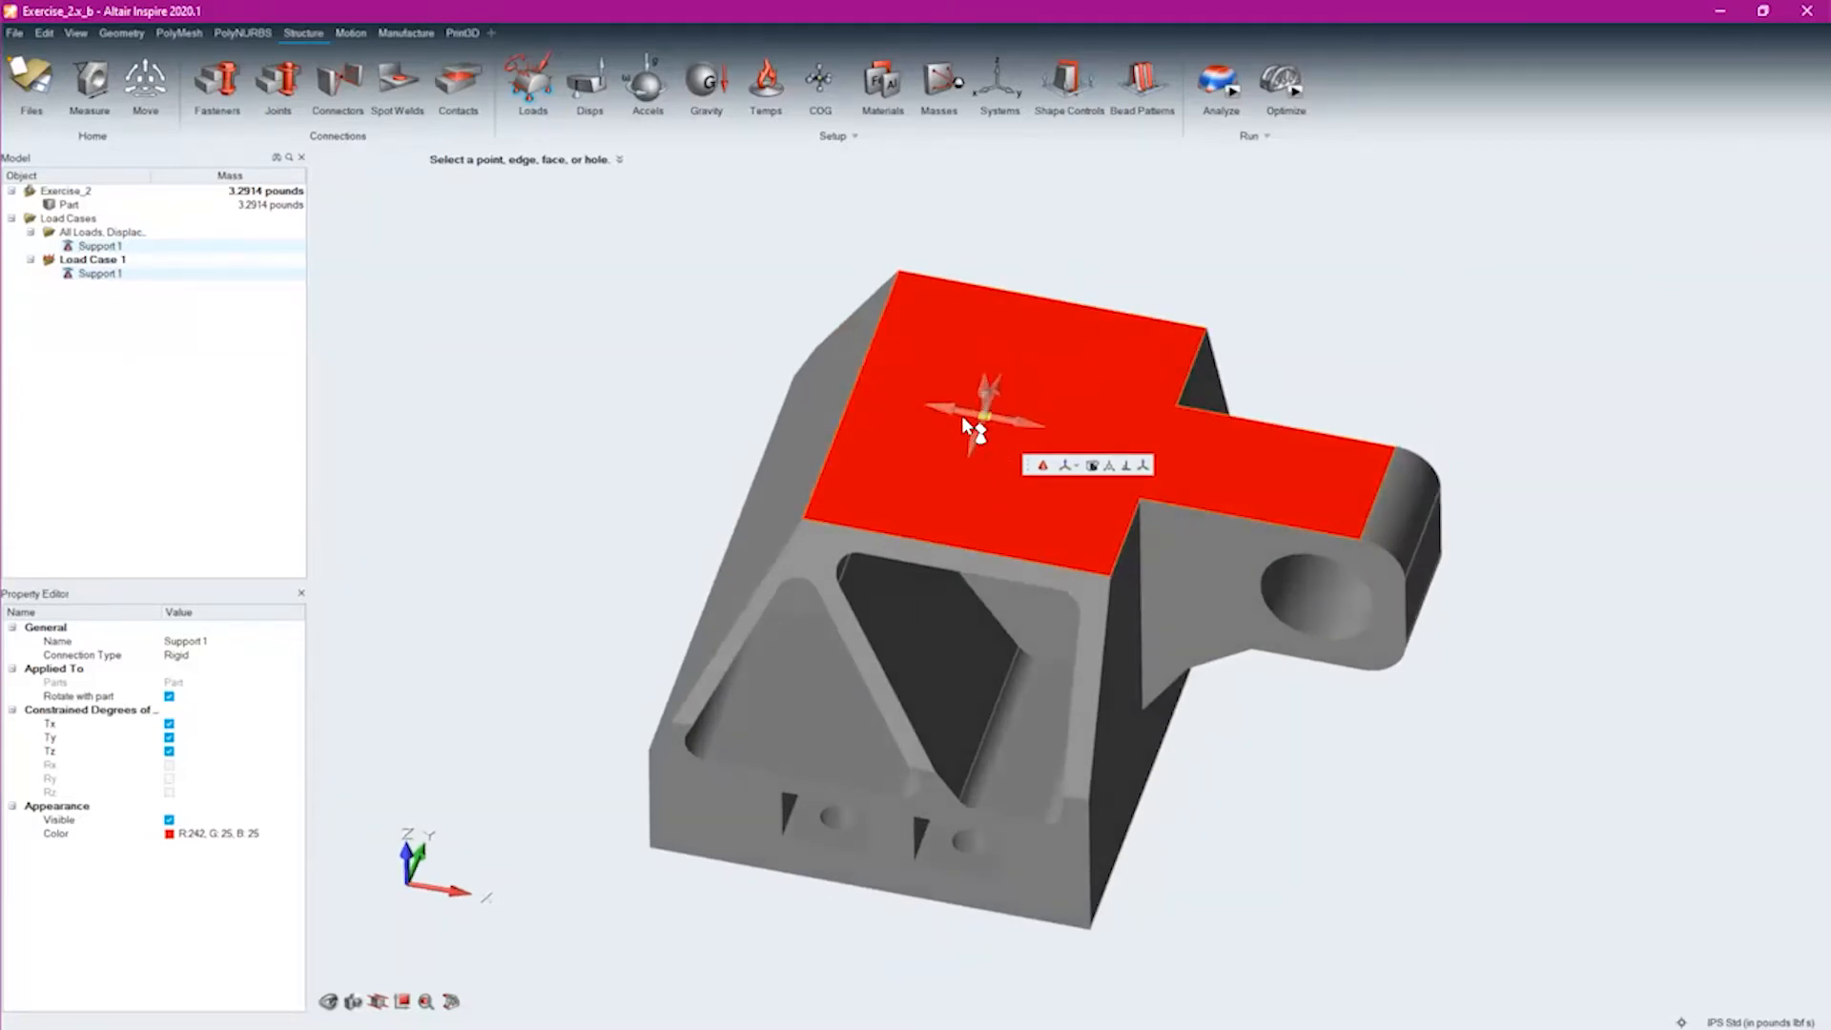
click(944, 404)
right_click(703, 354)
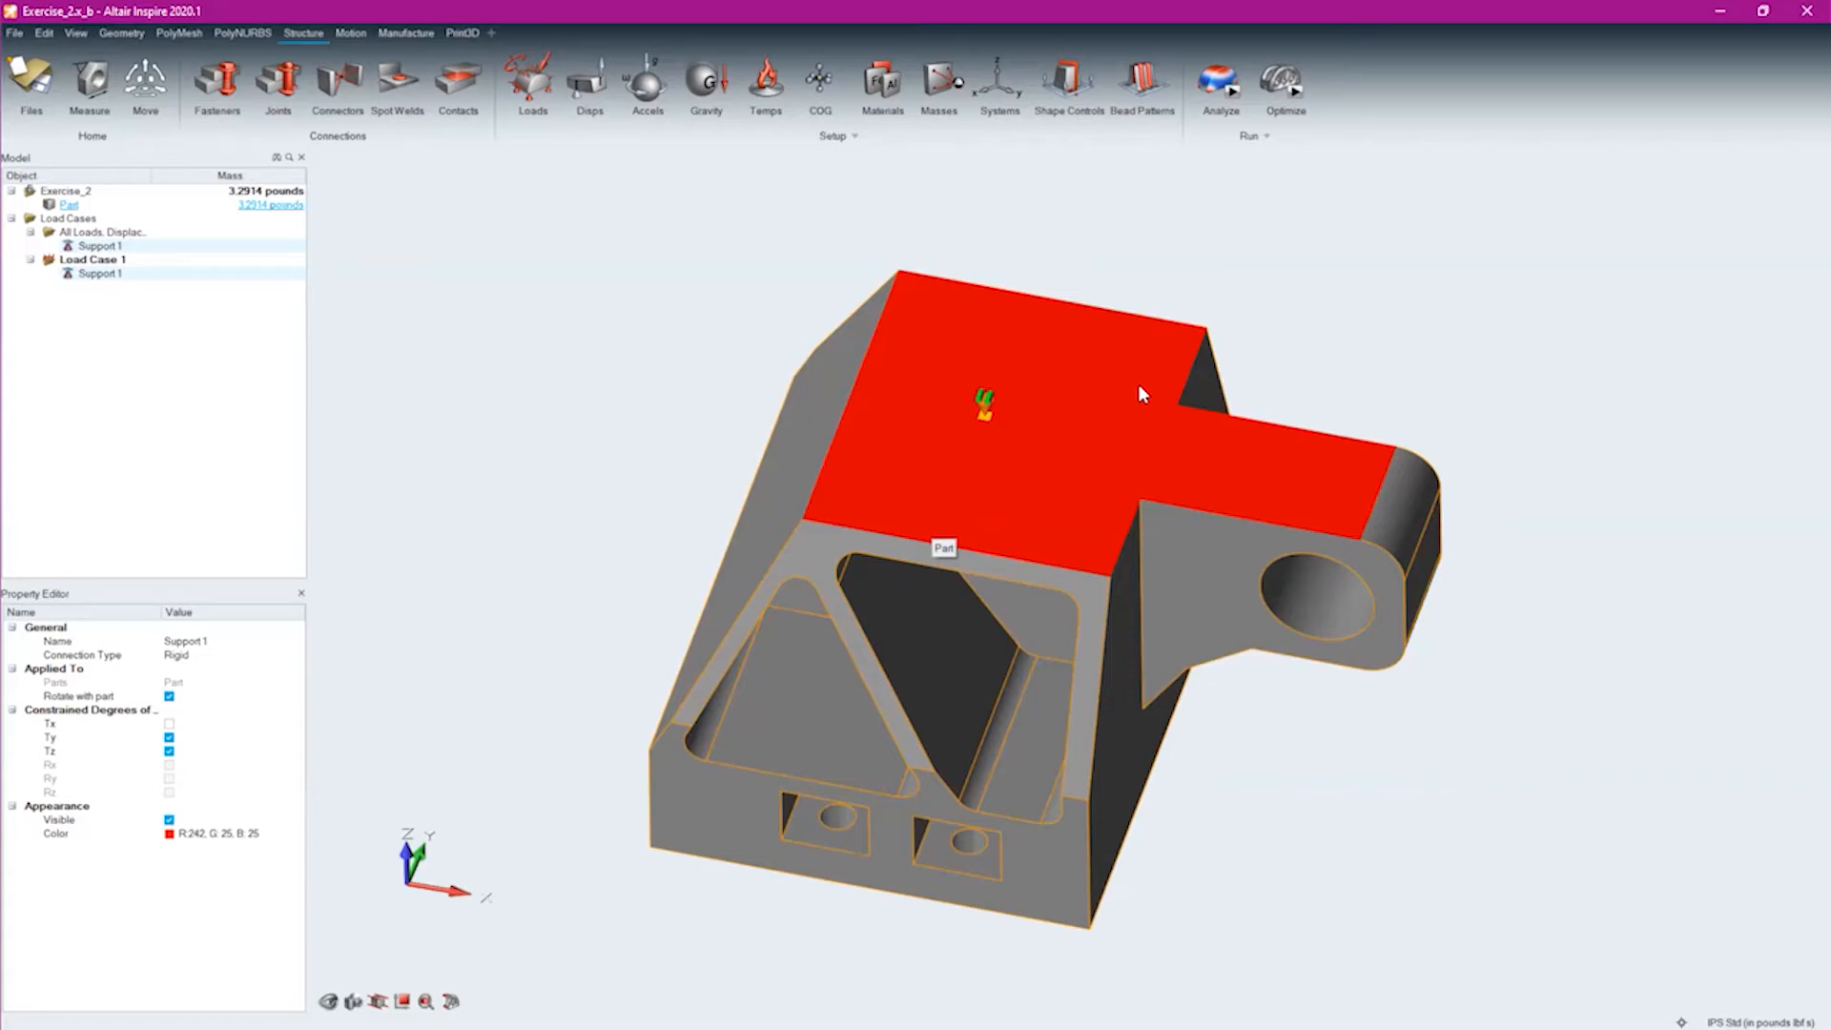
Rotate the upper-face support about its Z axis with the Move tool to change its release direction
mouse_move(449, 911)
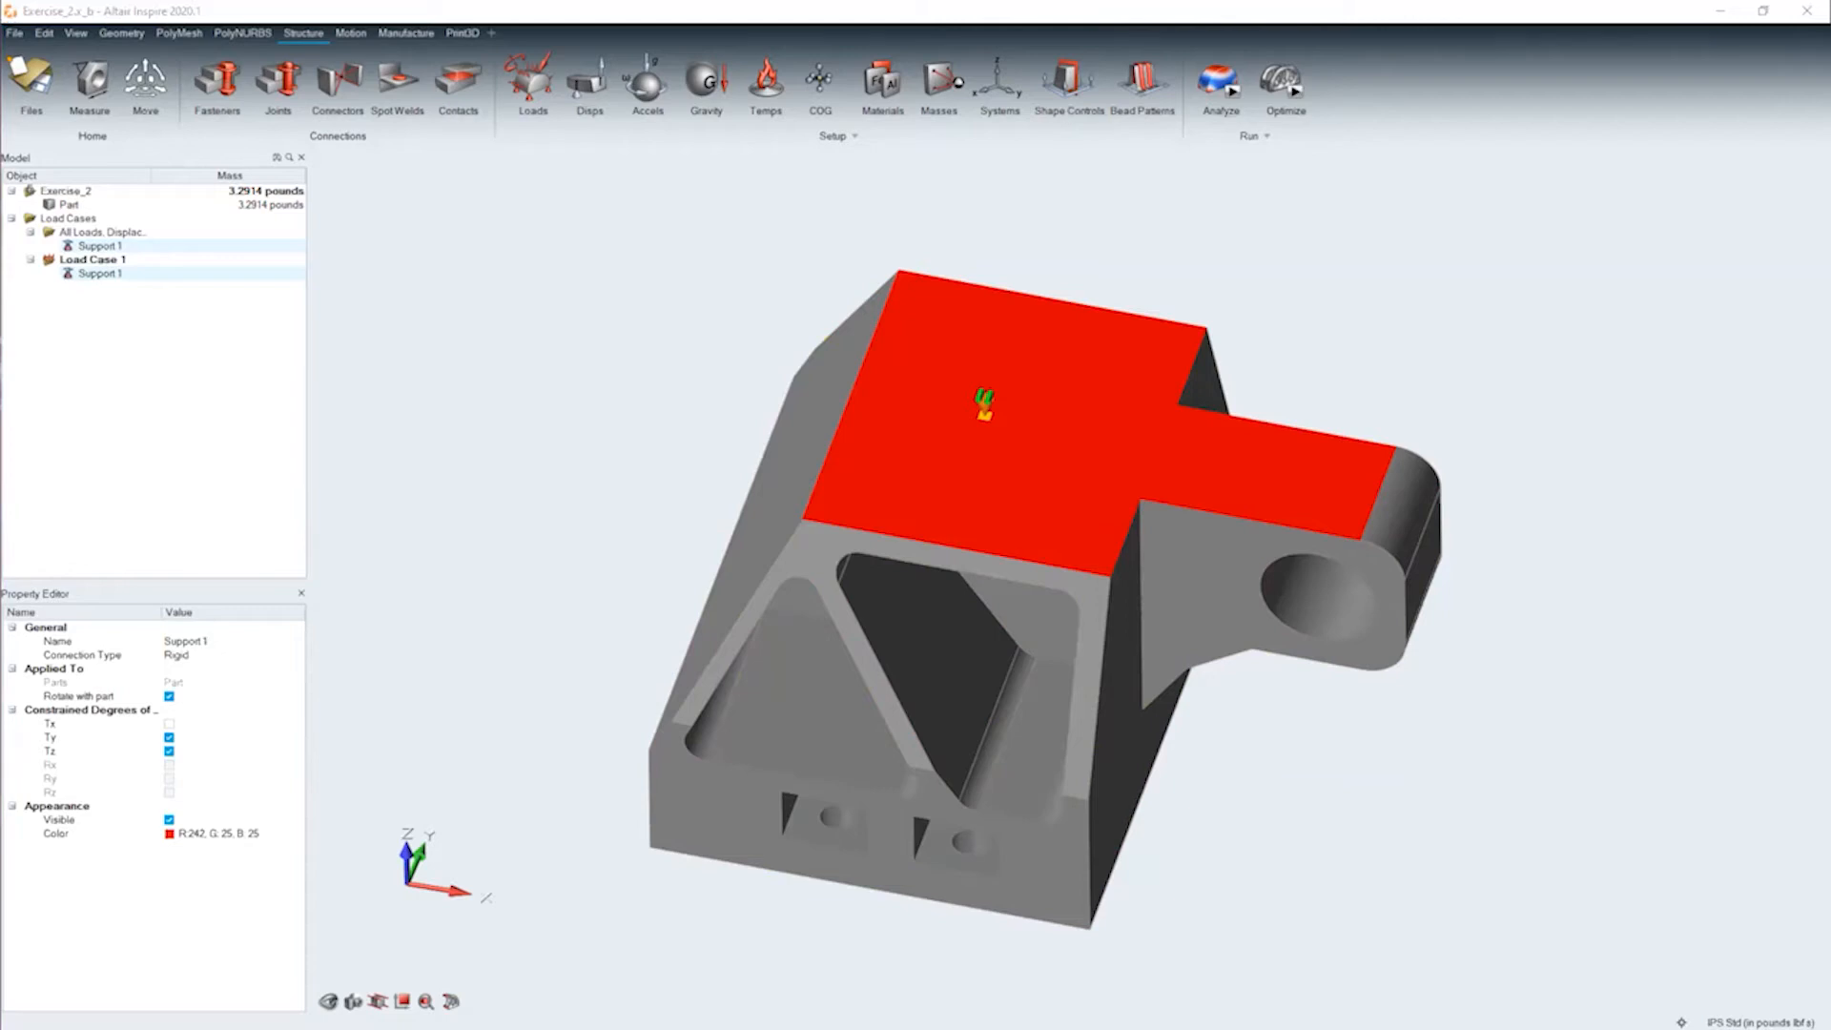
click(985, 407)
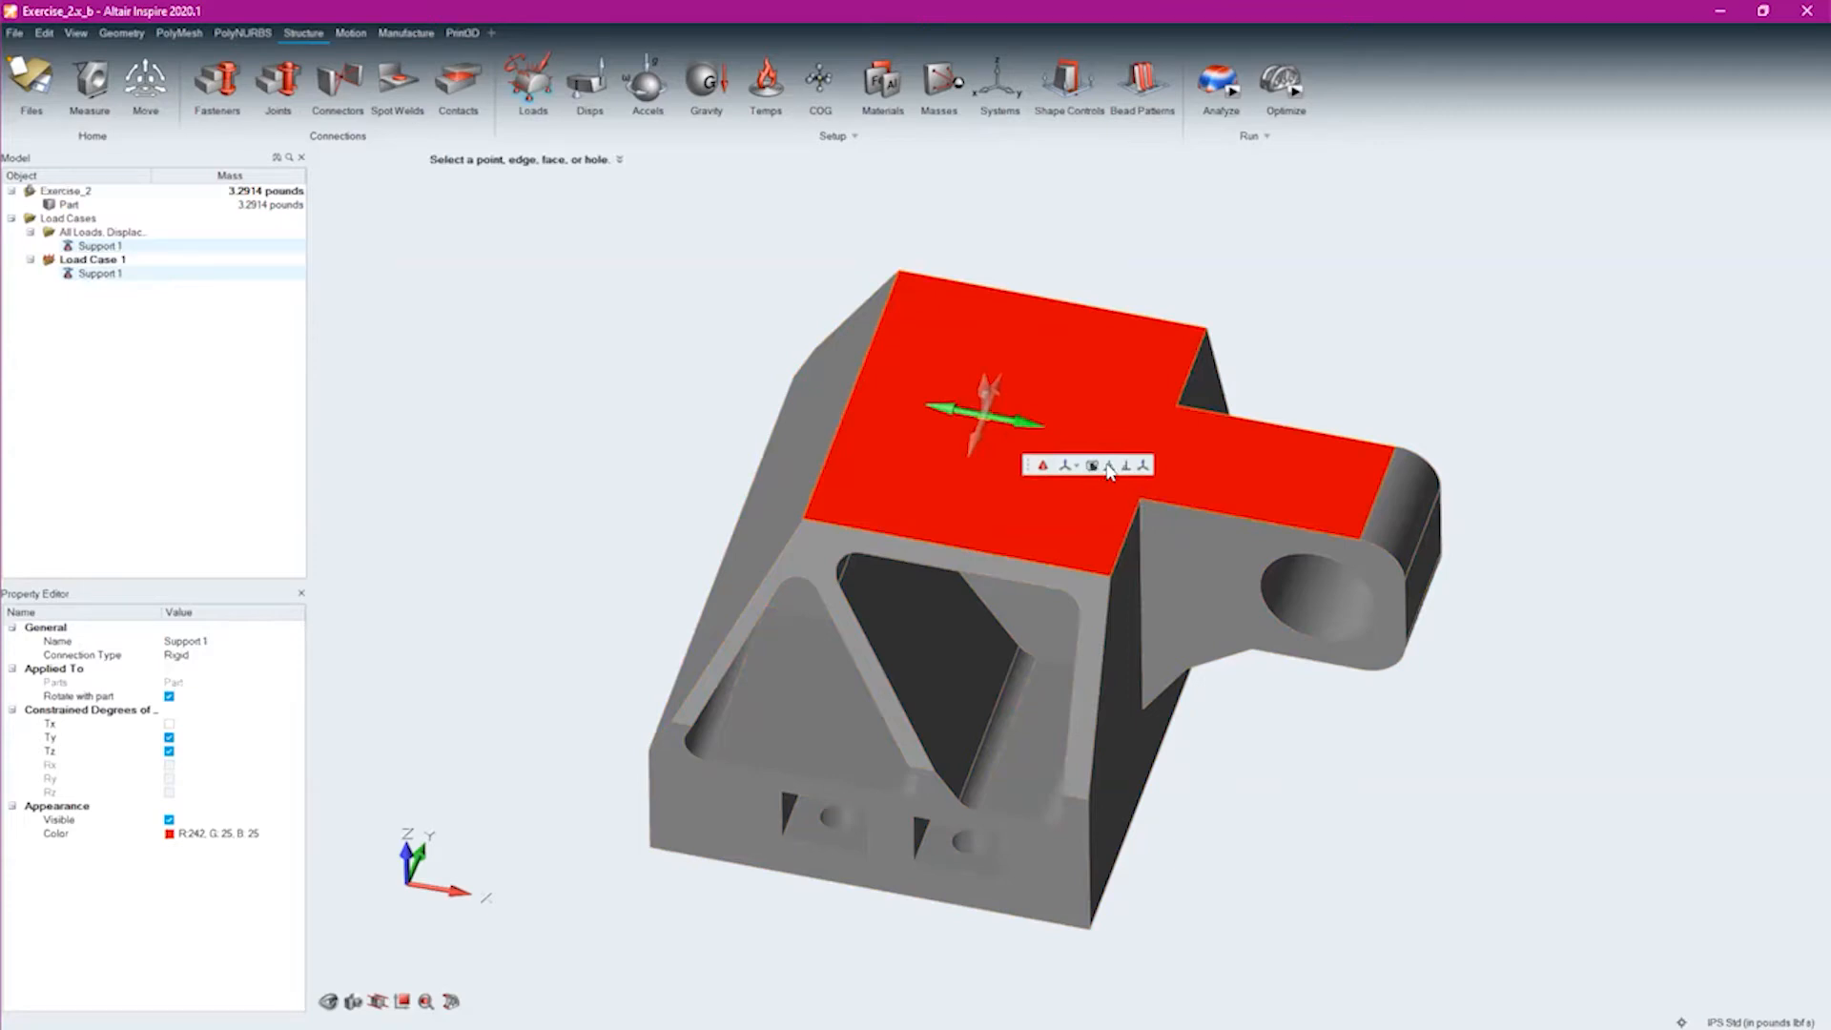
key(m)
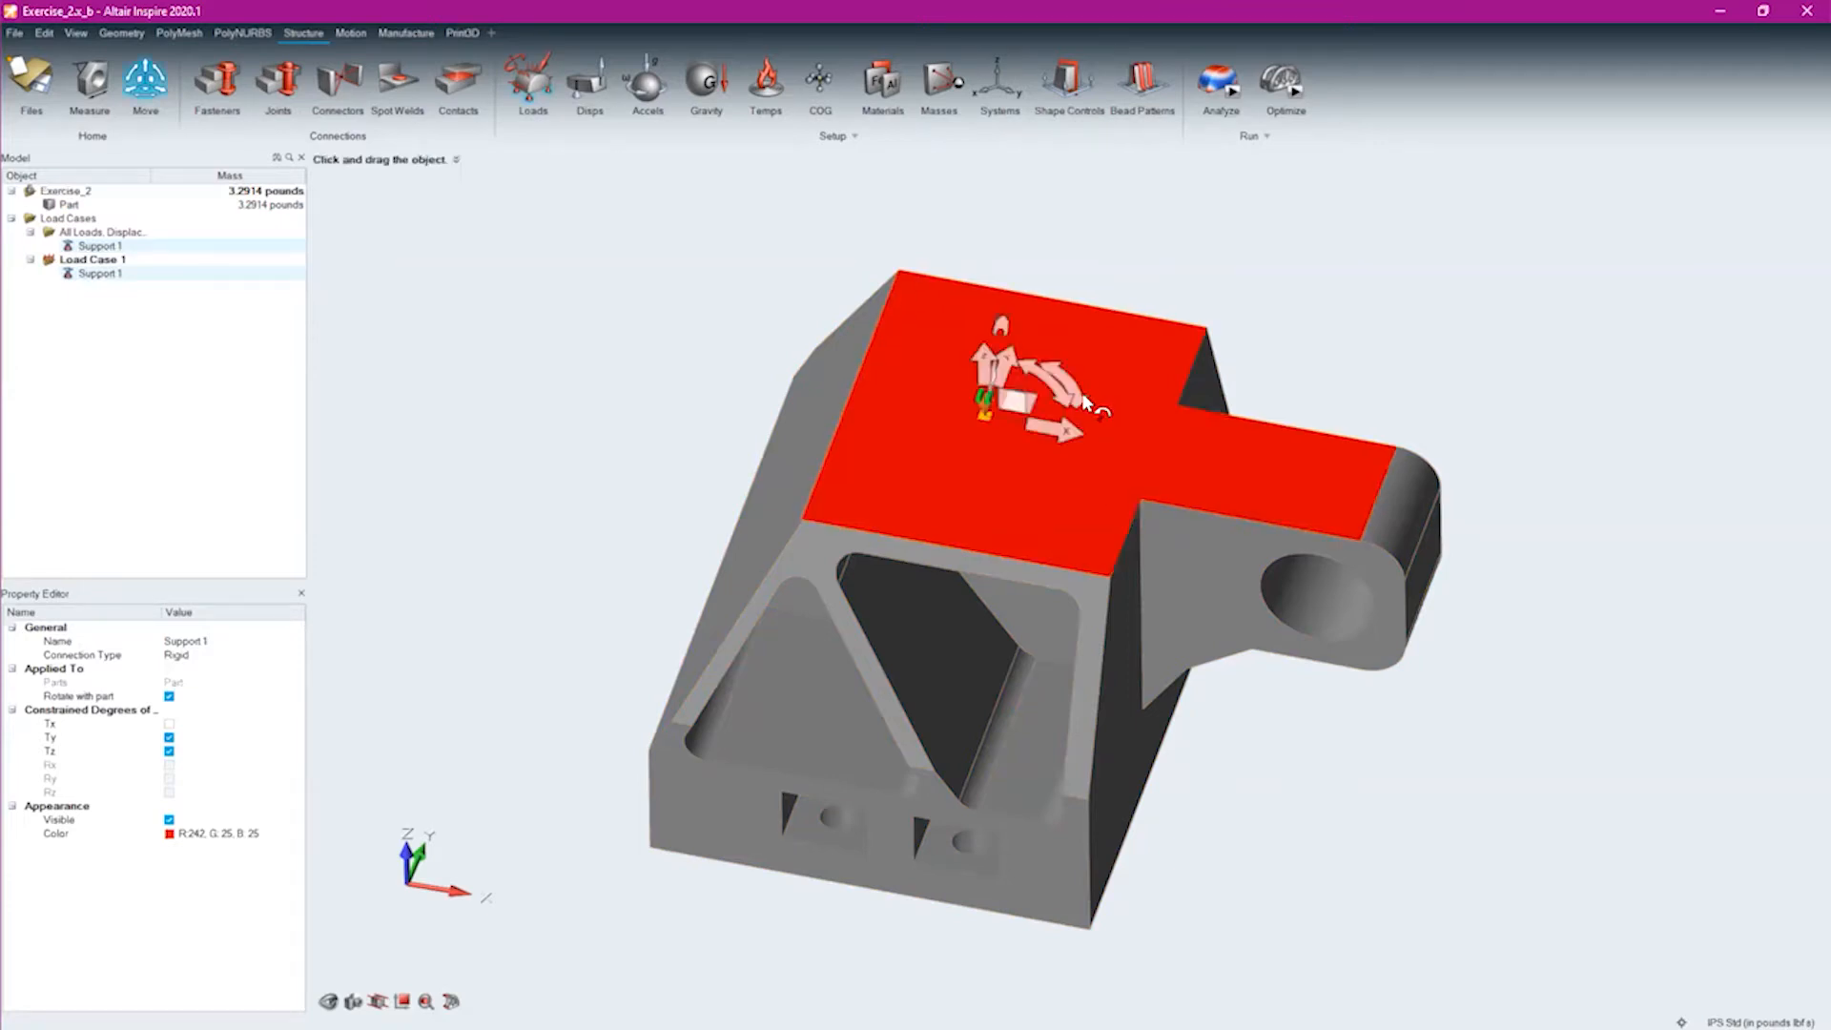
drag(1084, 400, 1056, 353)
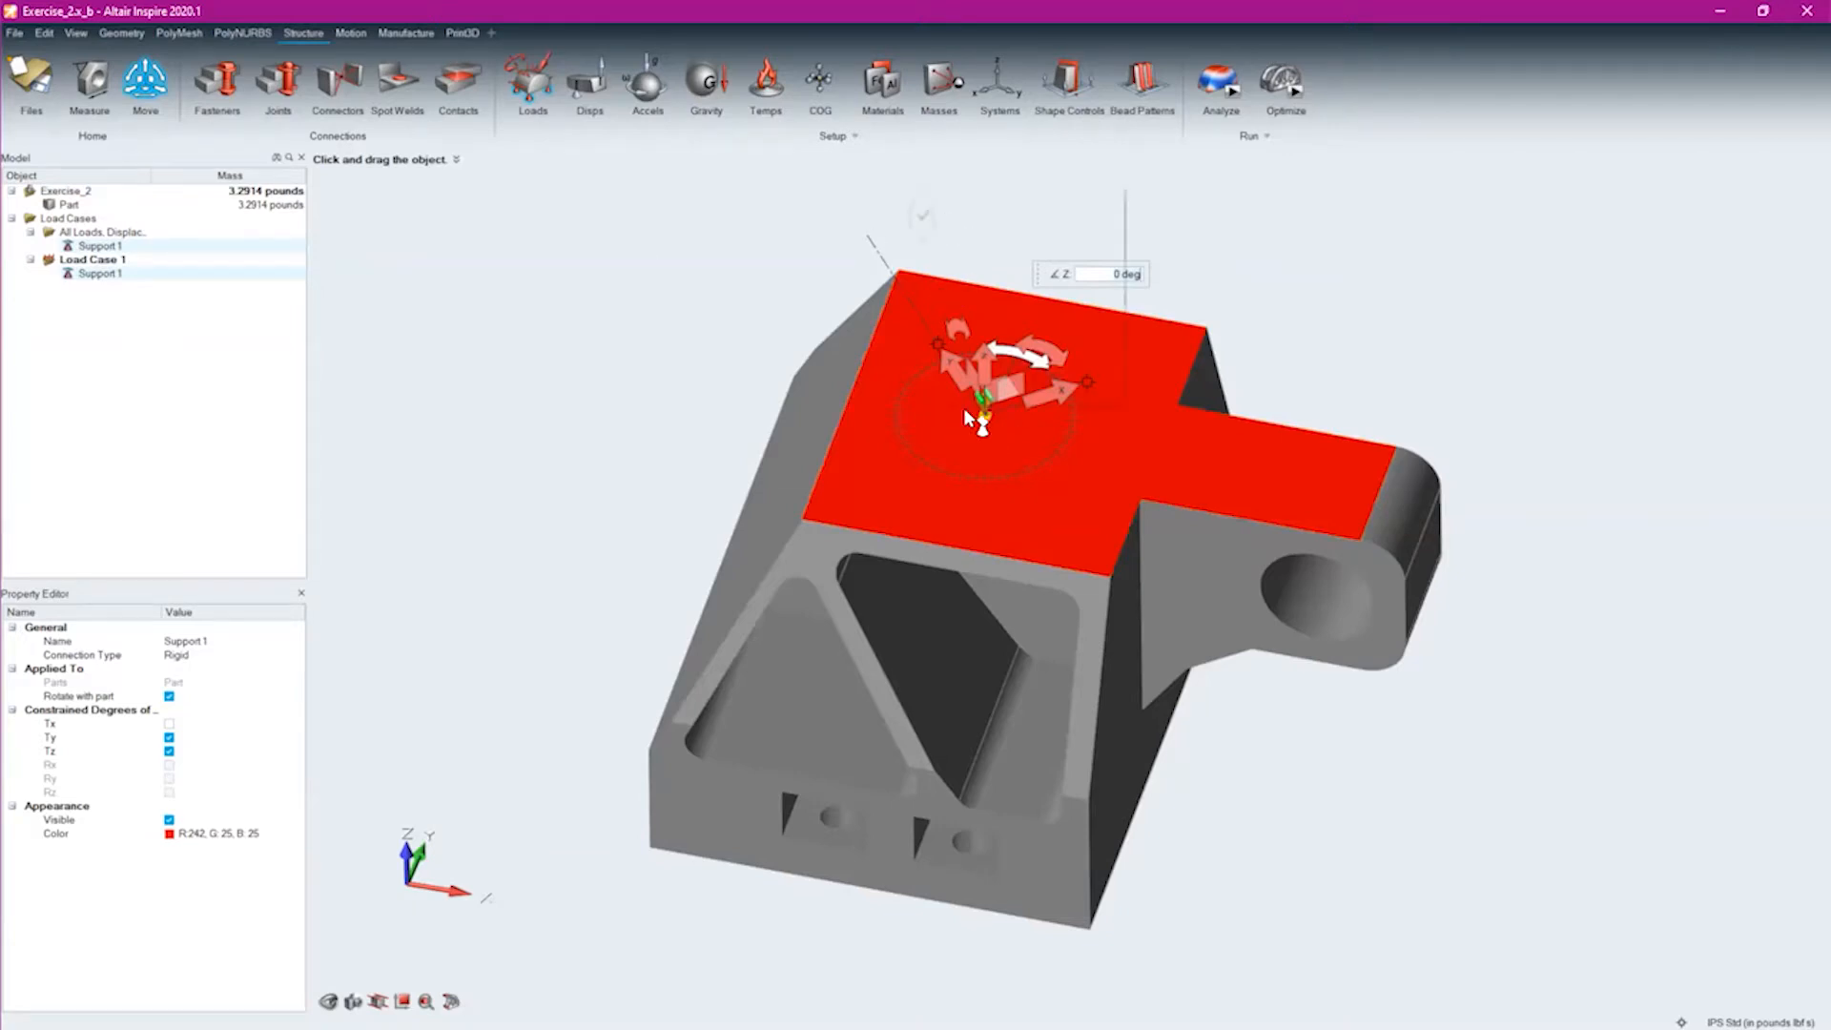
click(587, 421)
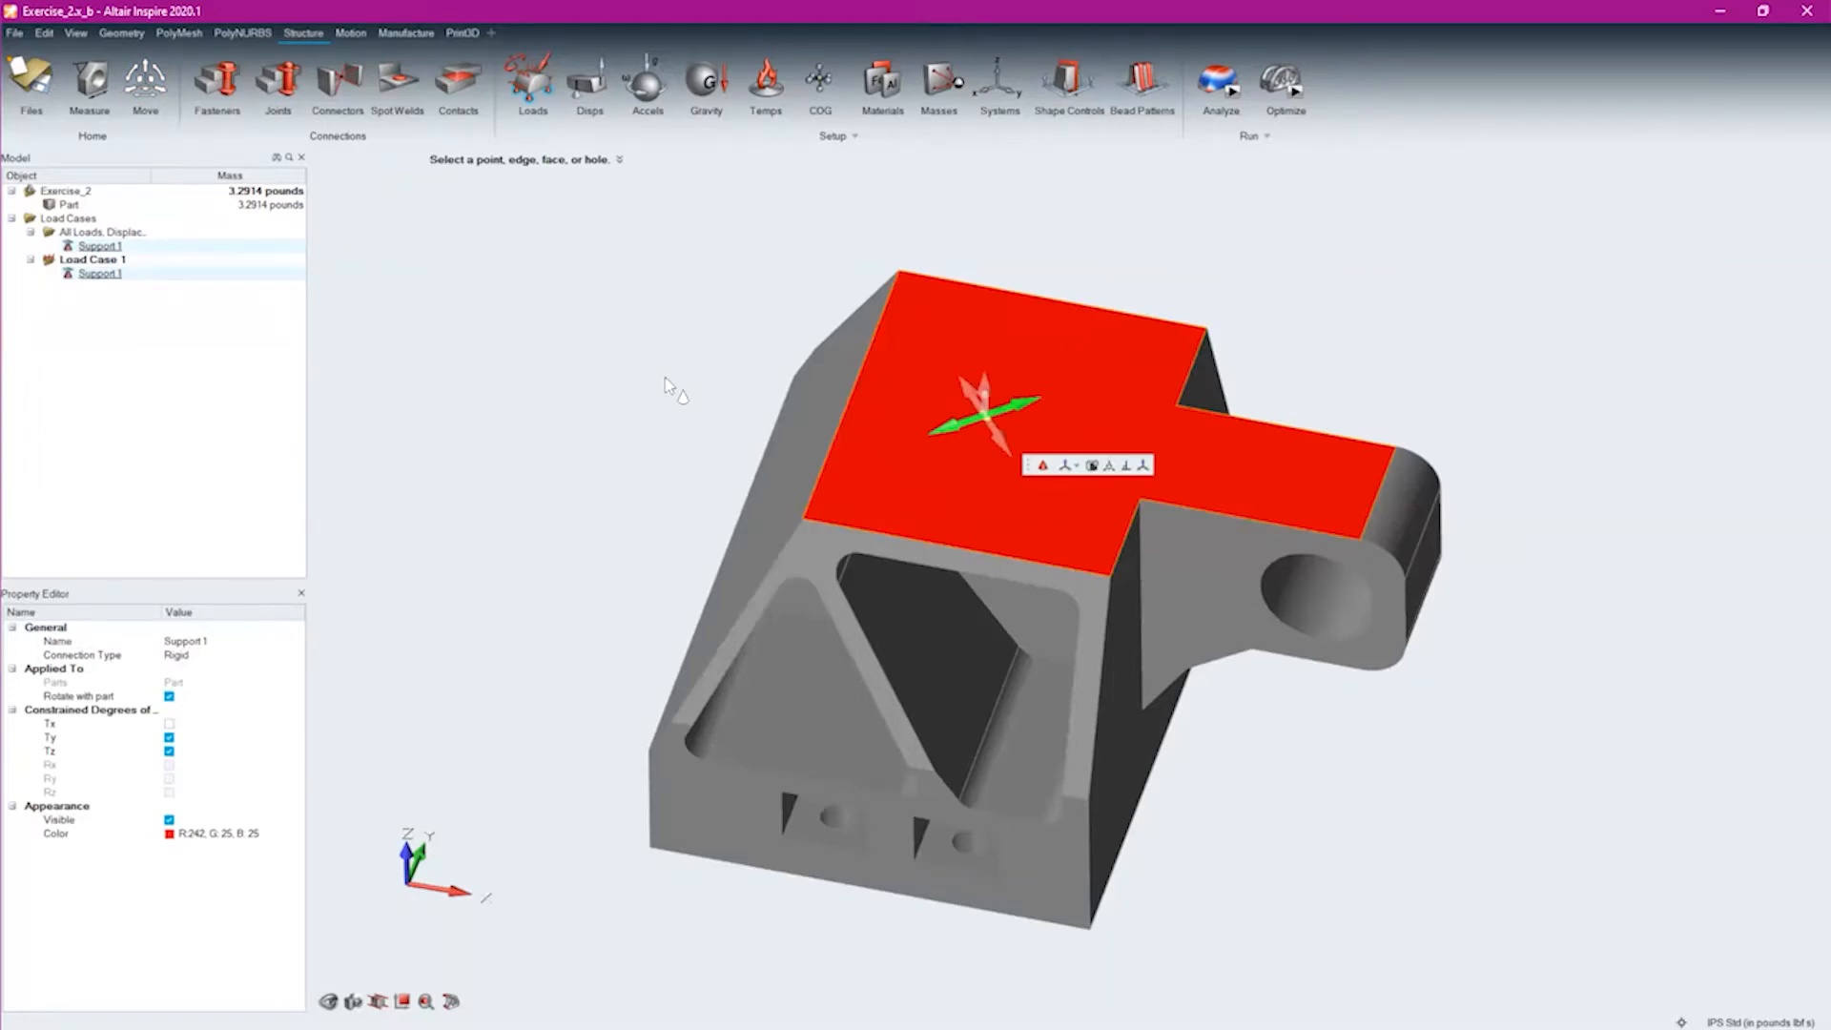
Delete the support from the bracket's upper face
click(665, 383)
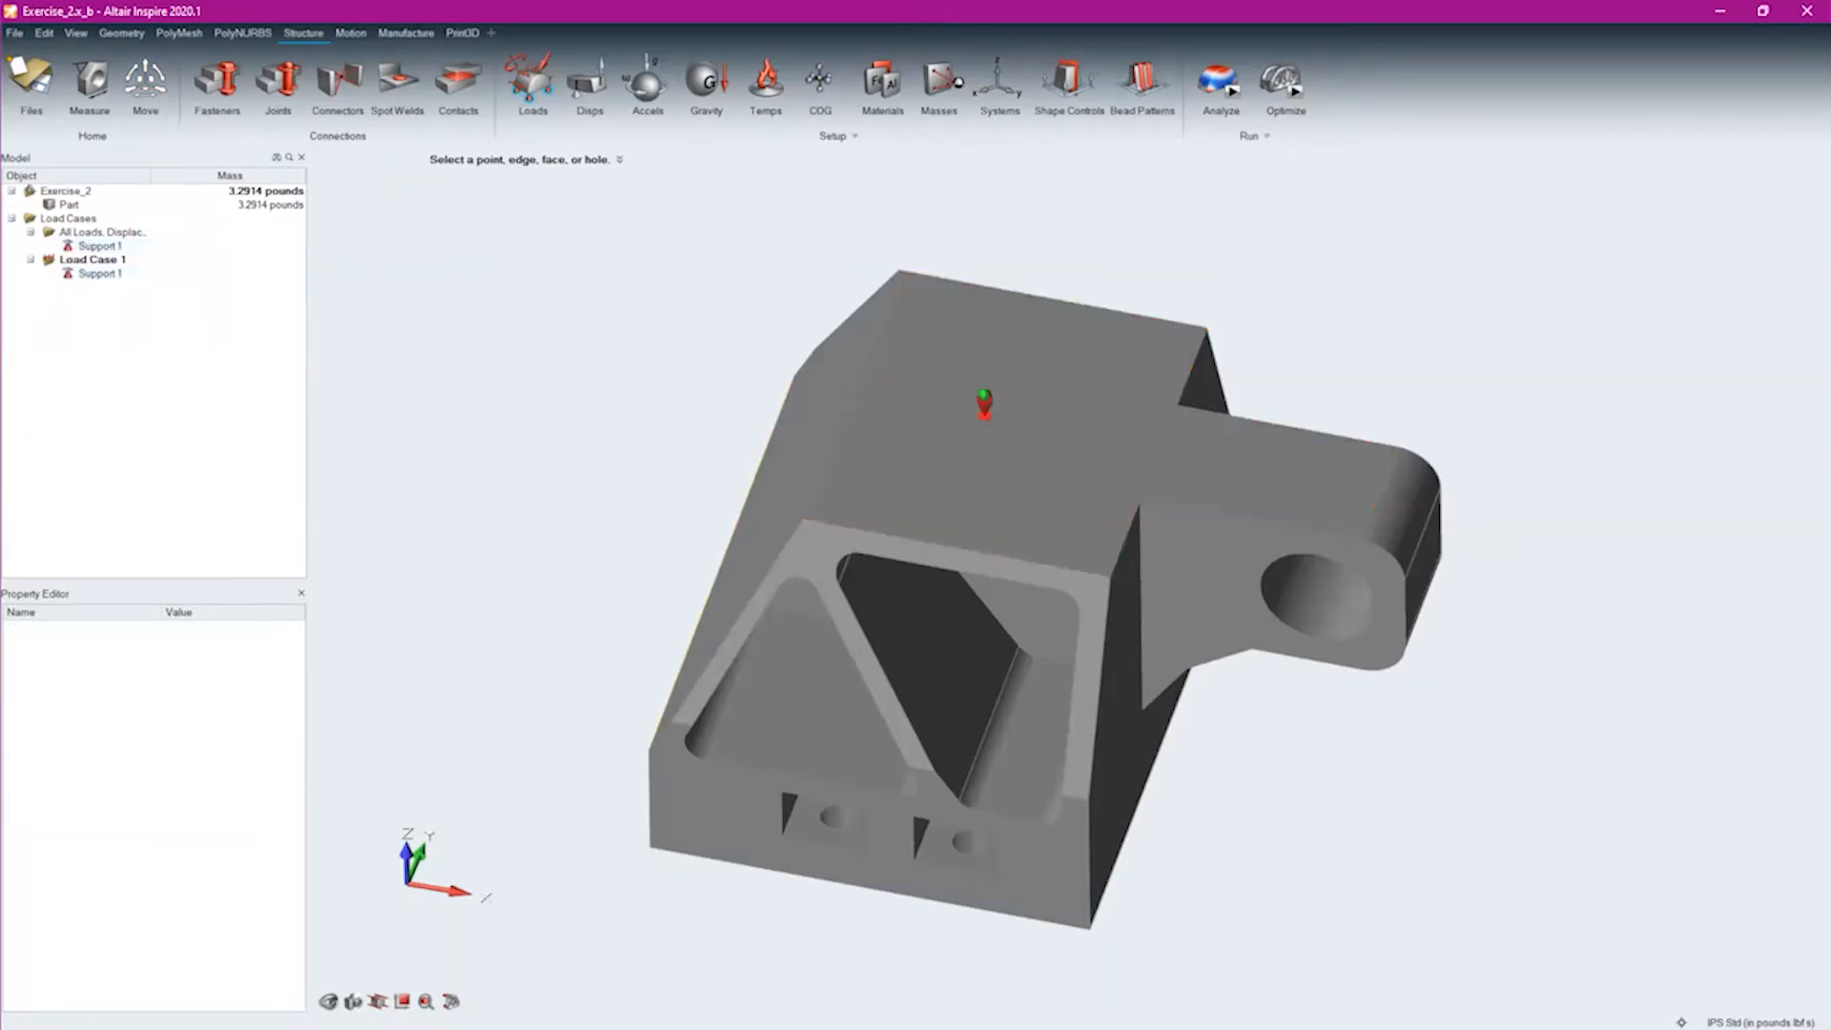
click(987, 404)
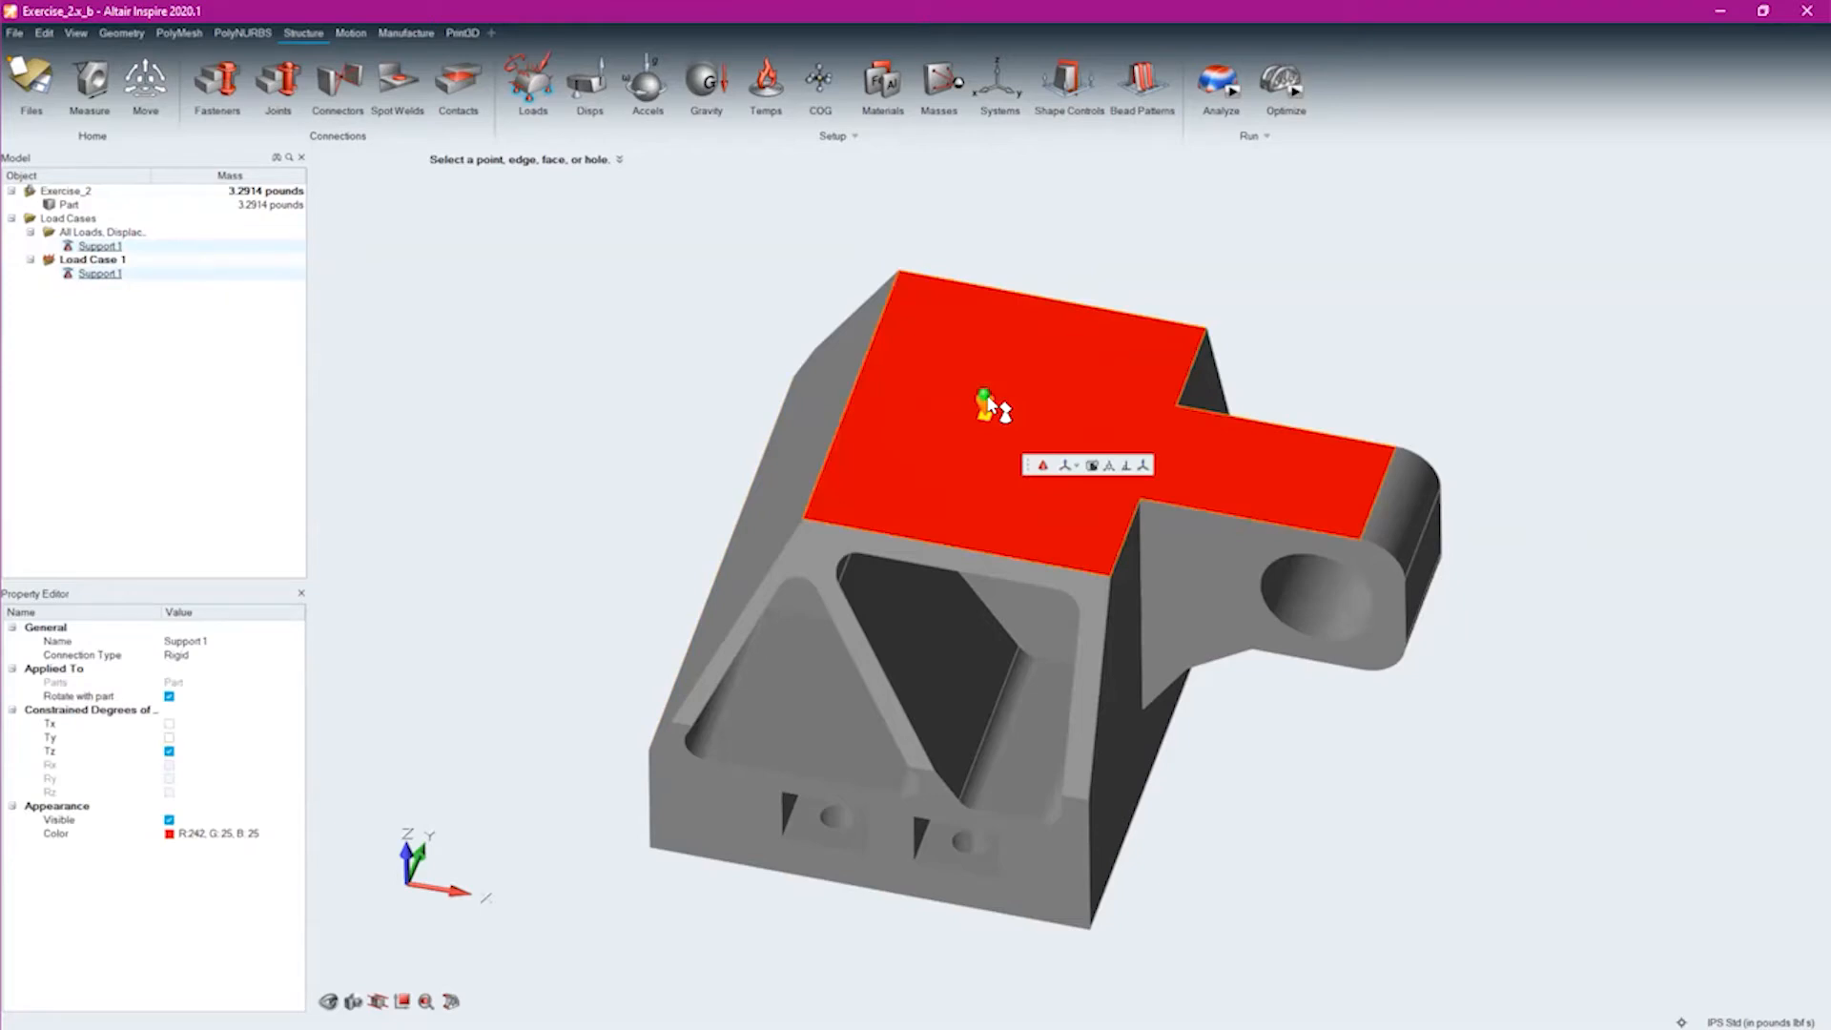
key(Delete)
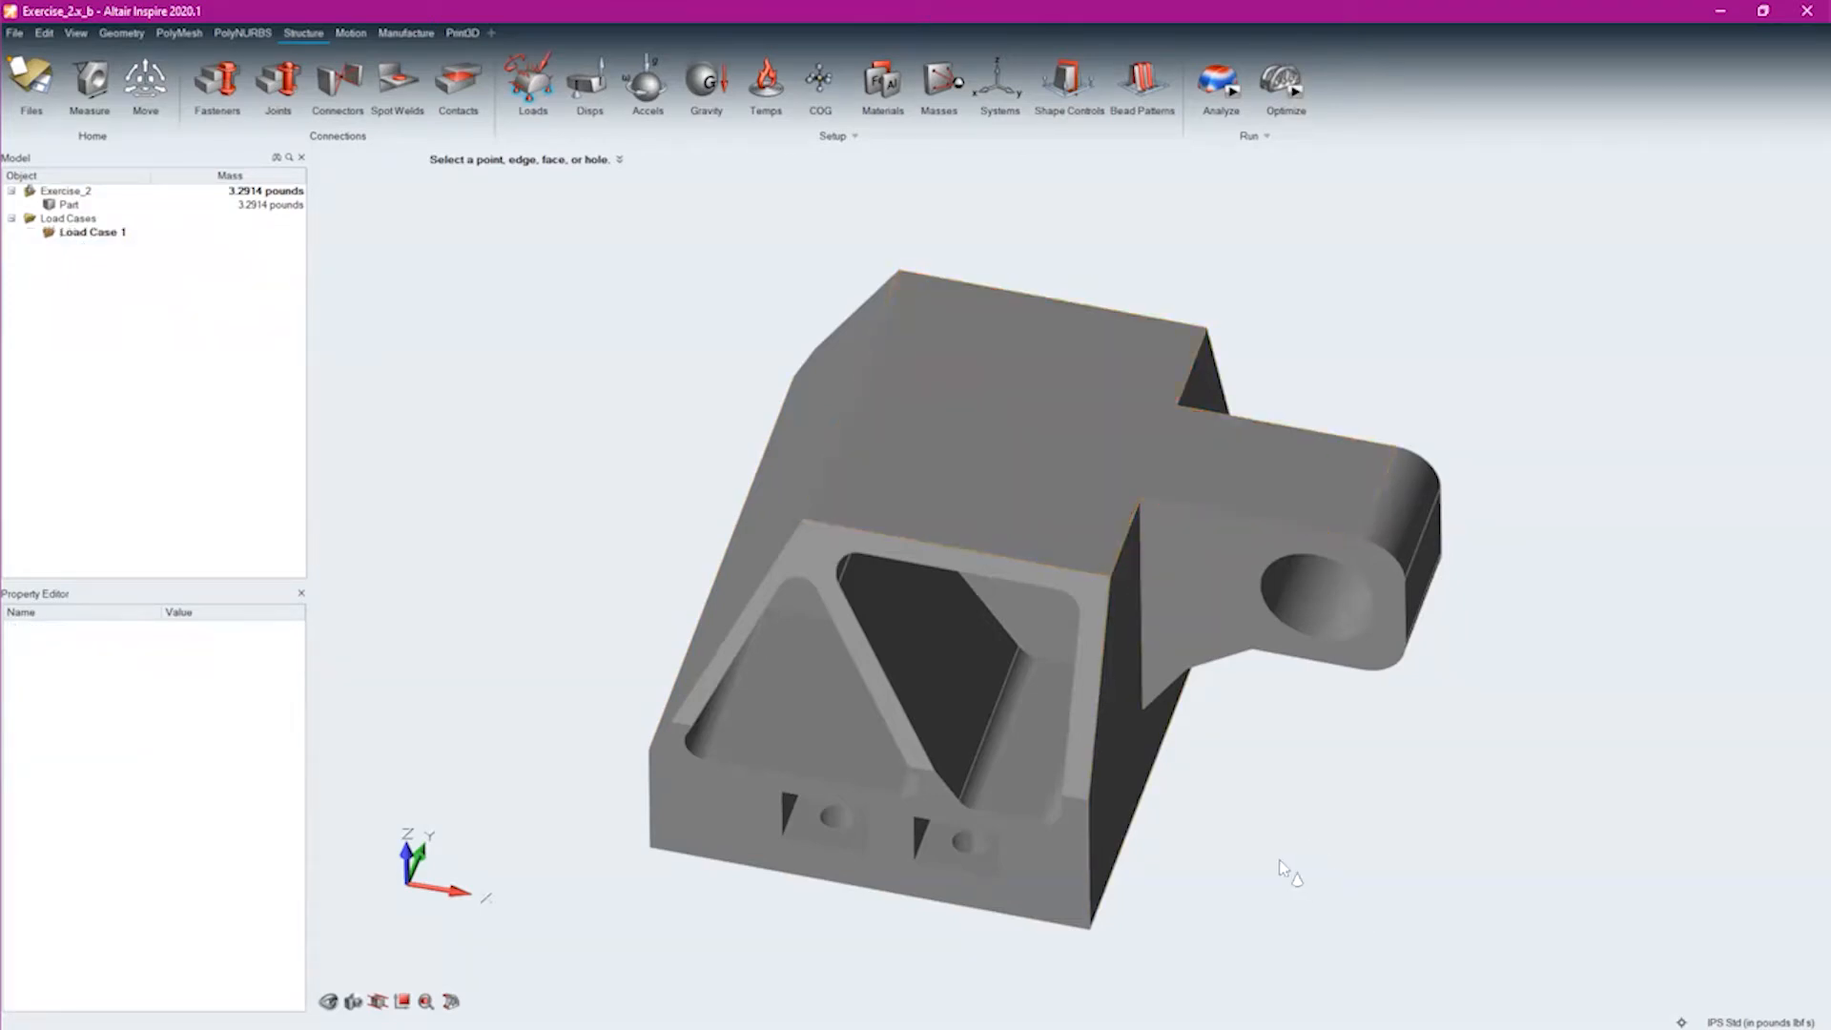
Add a support to each of the six bolt holes in the bracket's underside
middle_drag(1214, 636, 1192, 507)
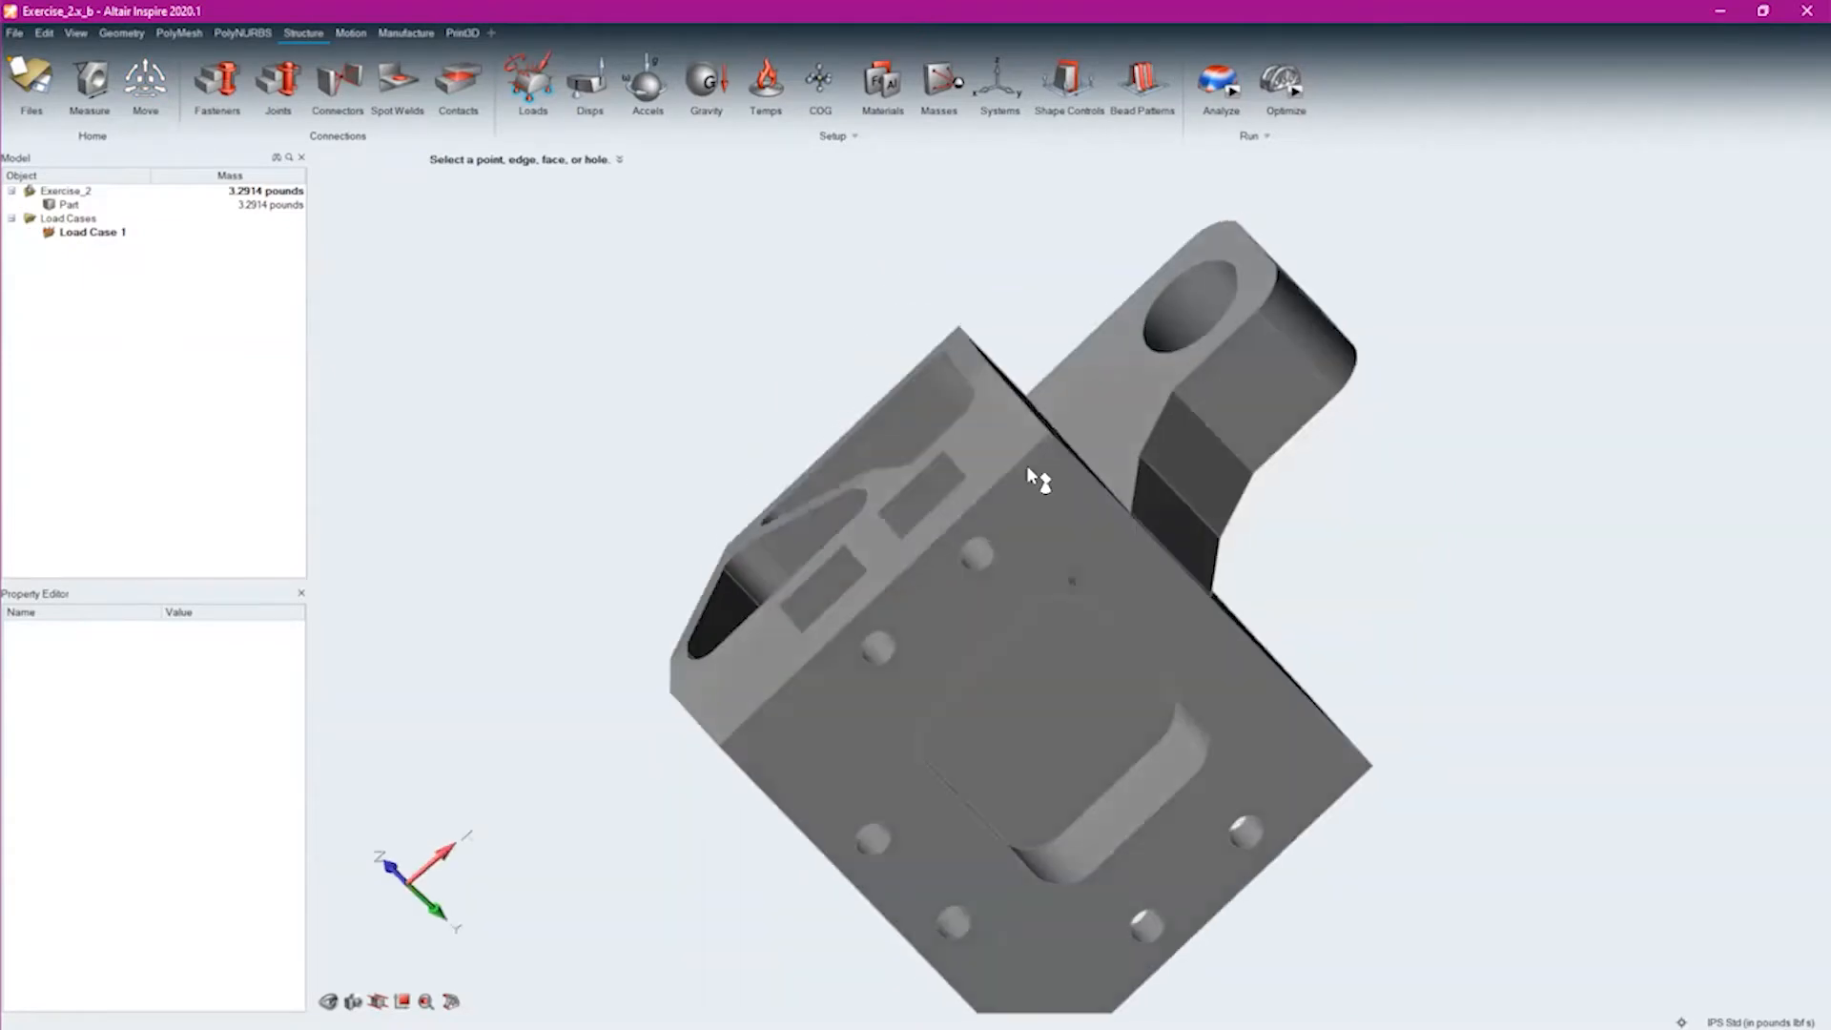
middle_drag(1012, 393, 1012, 392)
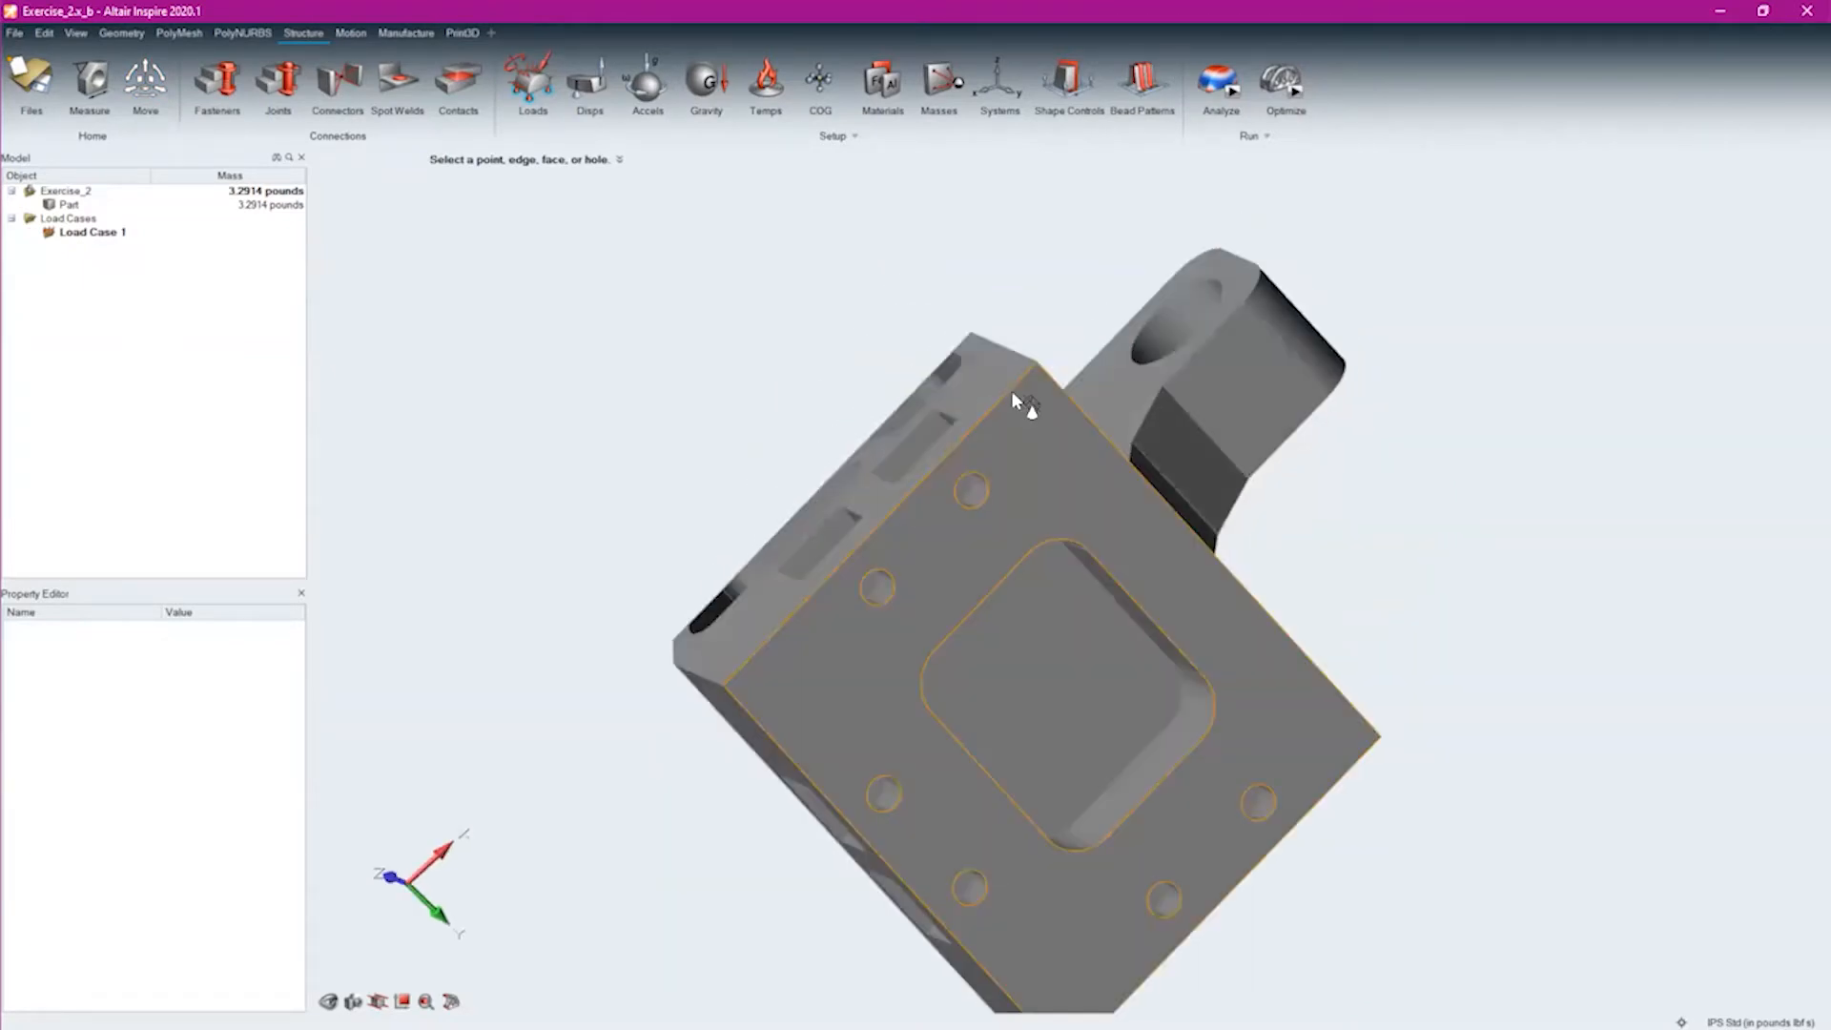
scroll(782, 641, up, 5)
click(920, 377)
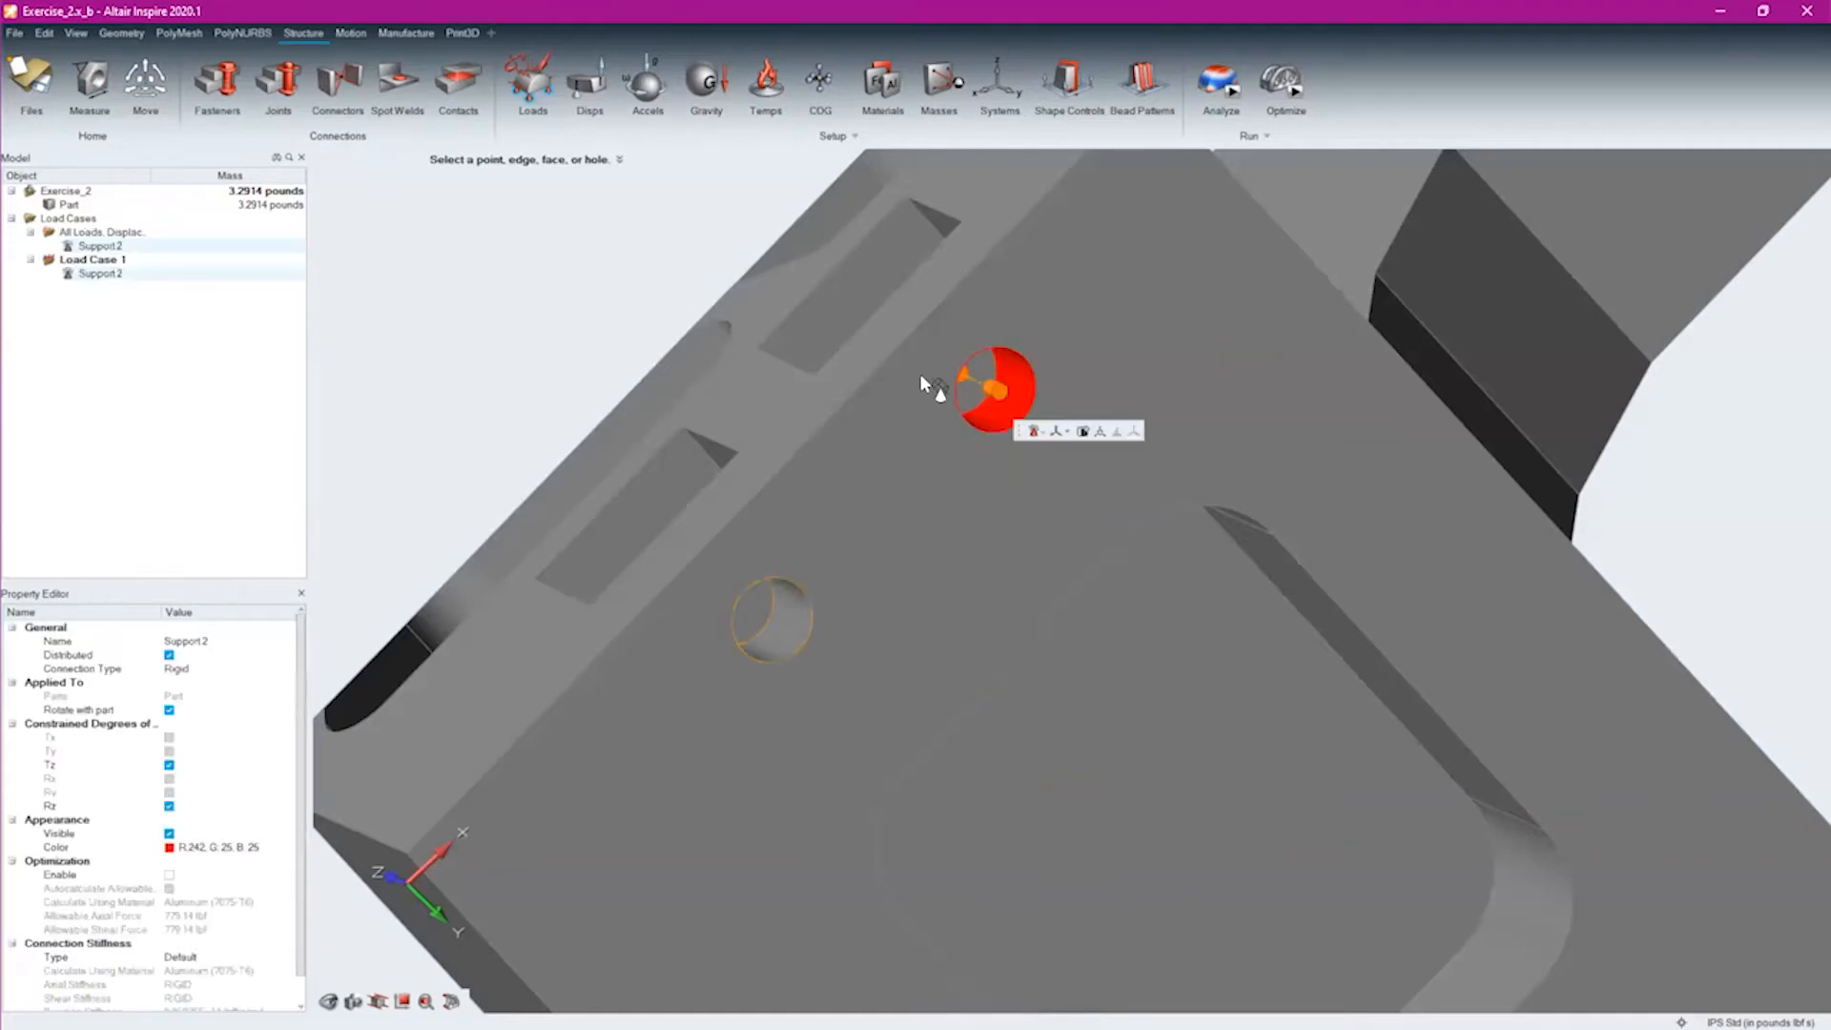
click(775, 619)
right_drag(1076, 643, 1084, 503)
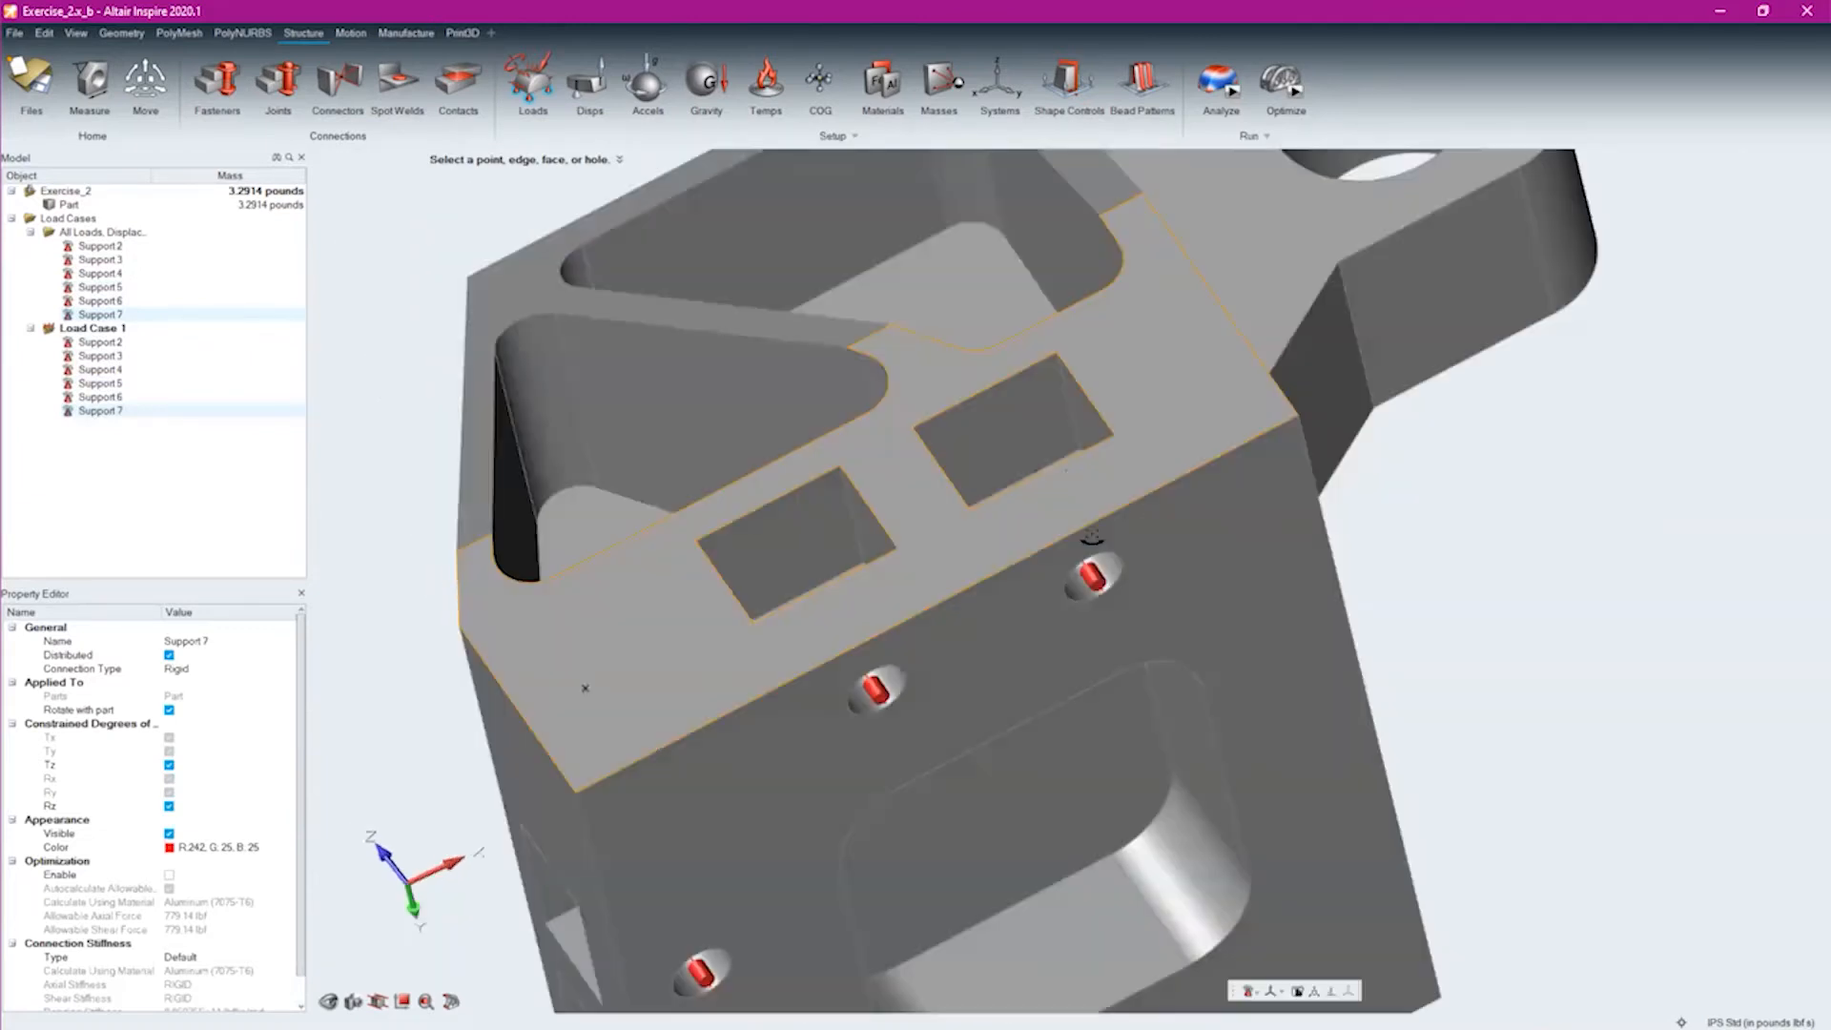
Examine the supports in the bracket's underside bolt holes, selecting one hole's support to inspect its orientation and constraint symbols
scroll(1087, 529, up, 3)
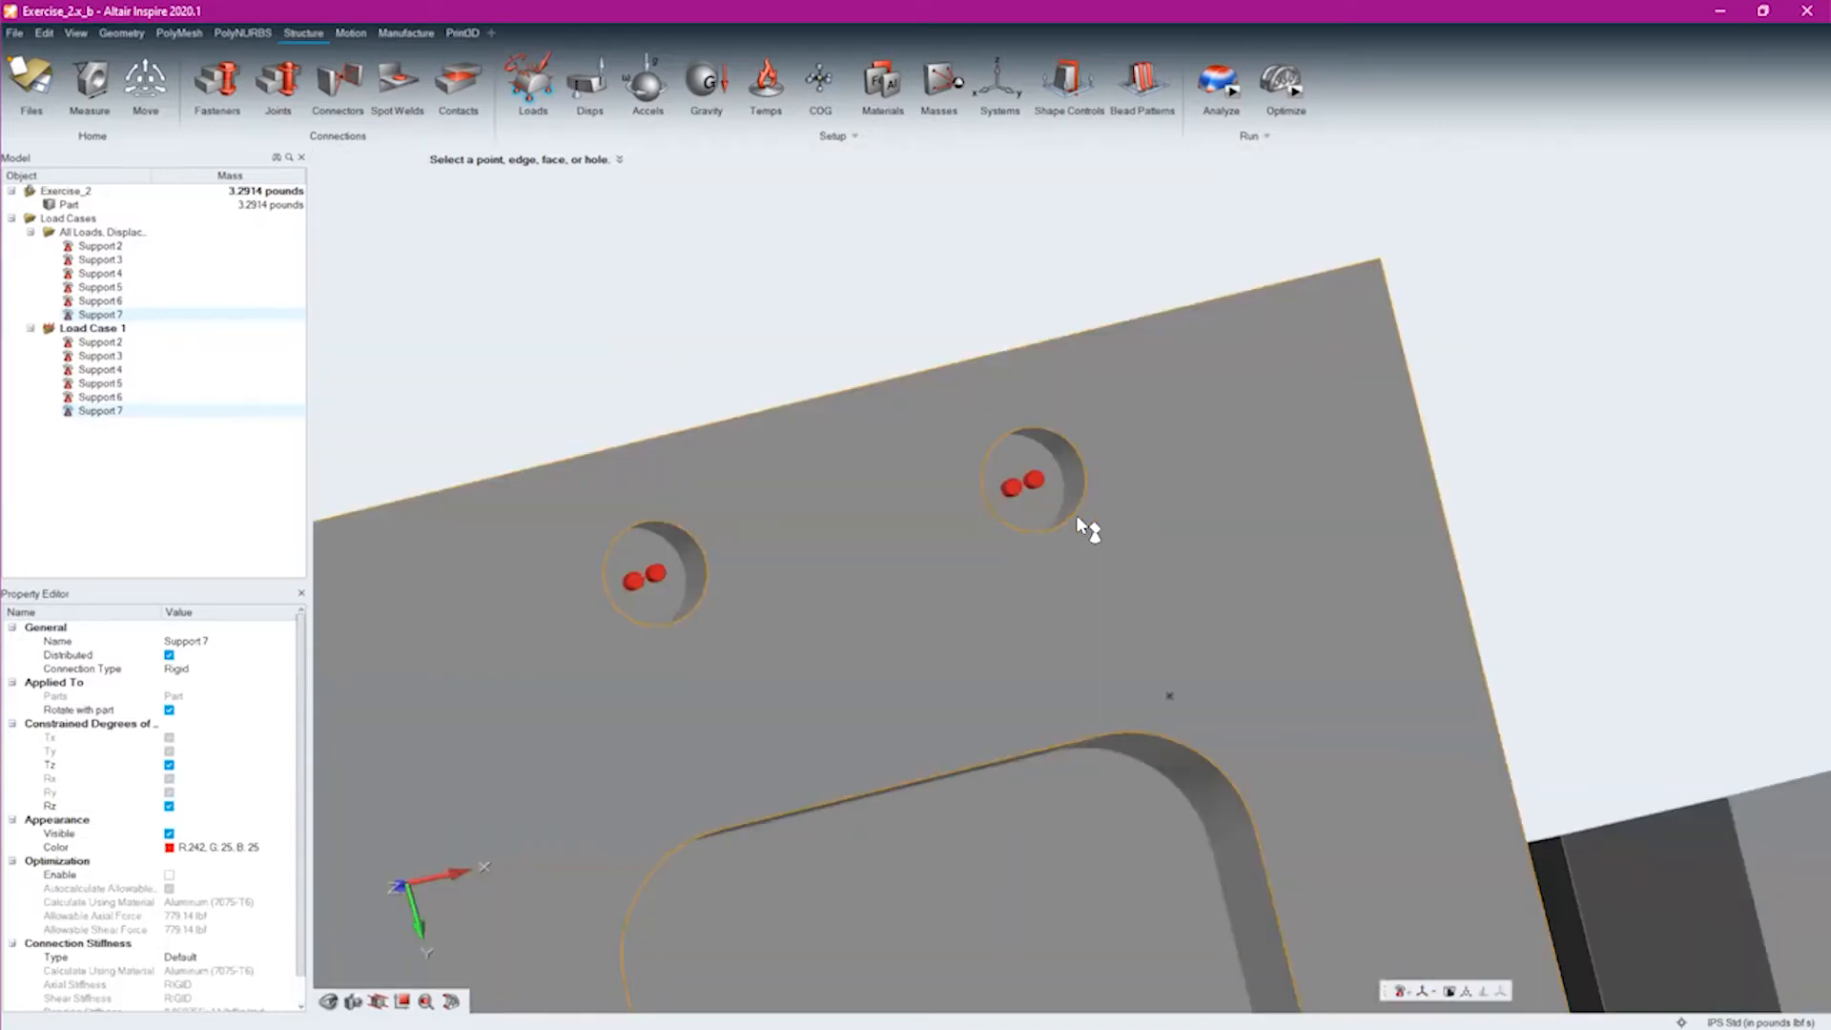
middle_drag(1076, 518, 1077, 524)
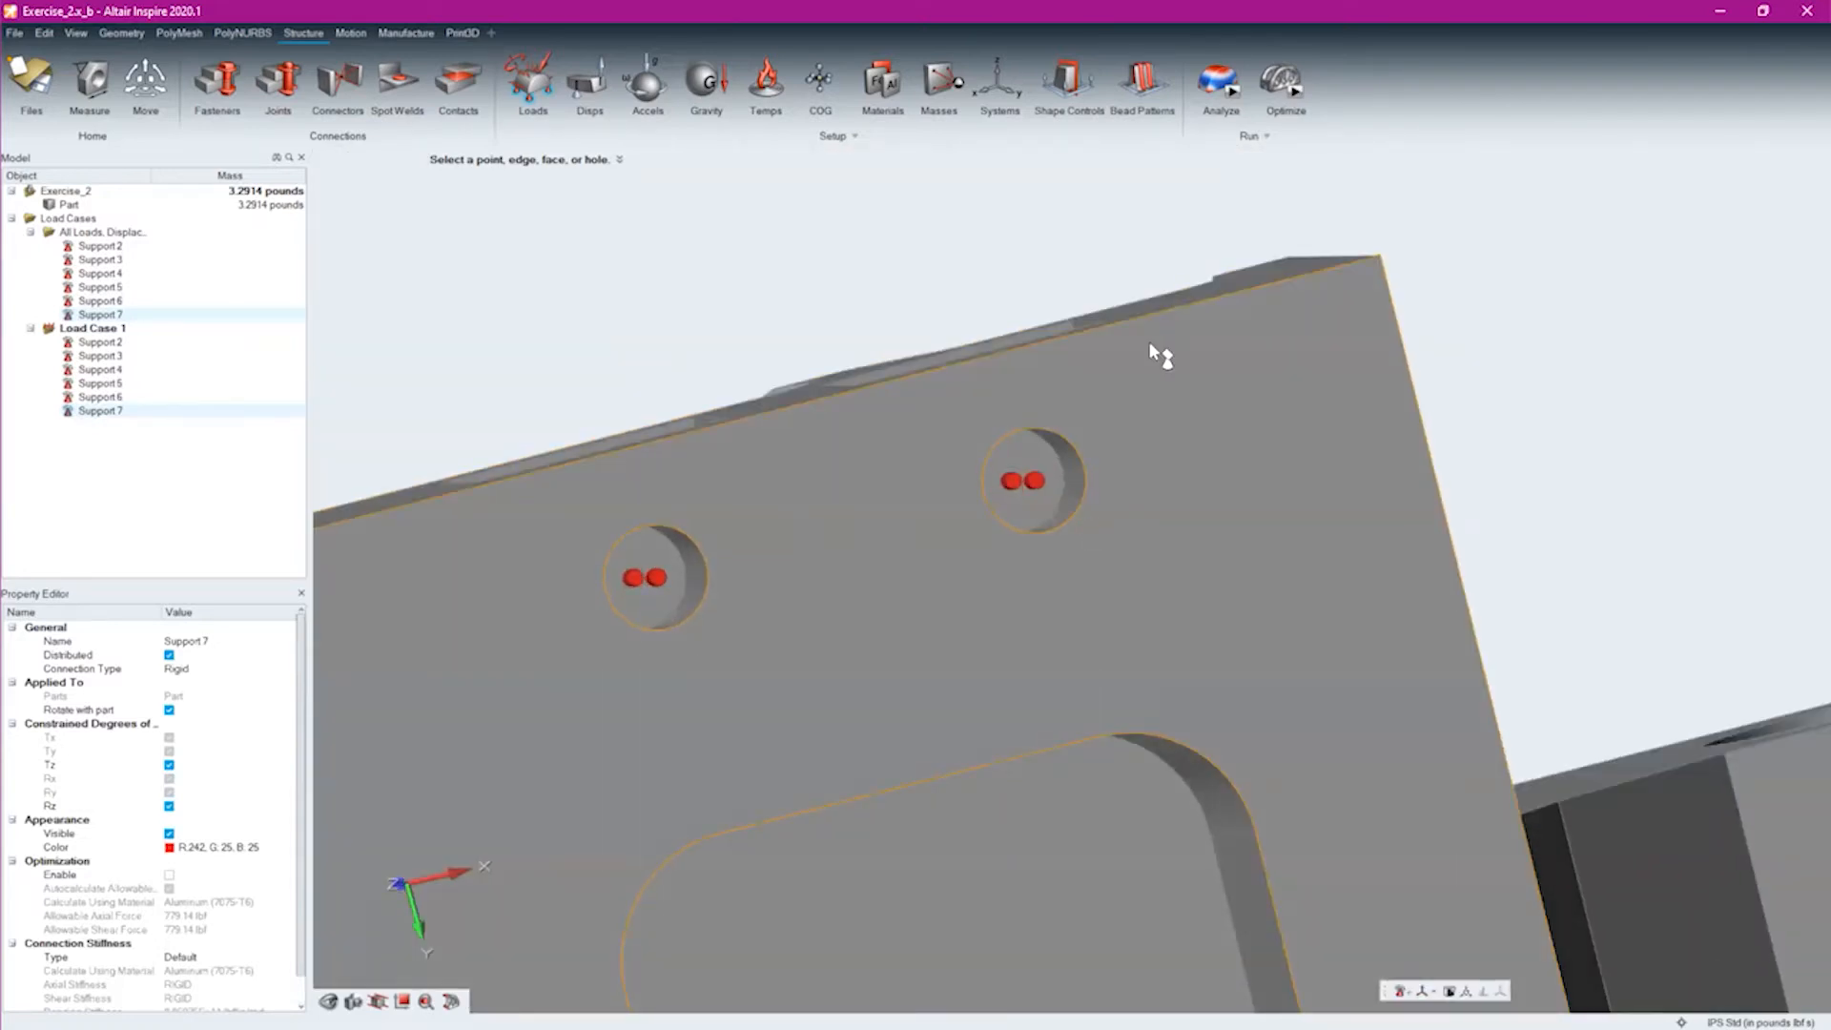
click(1033, 482)
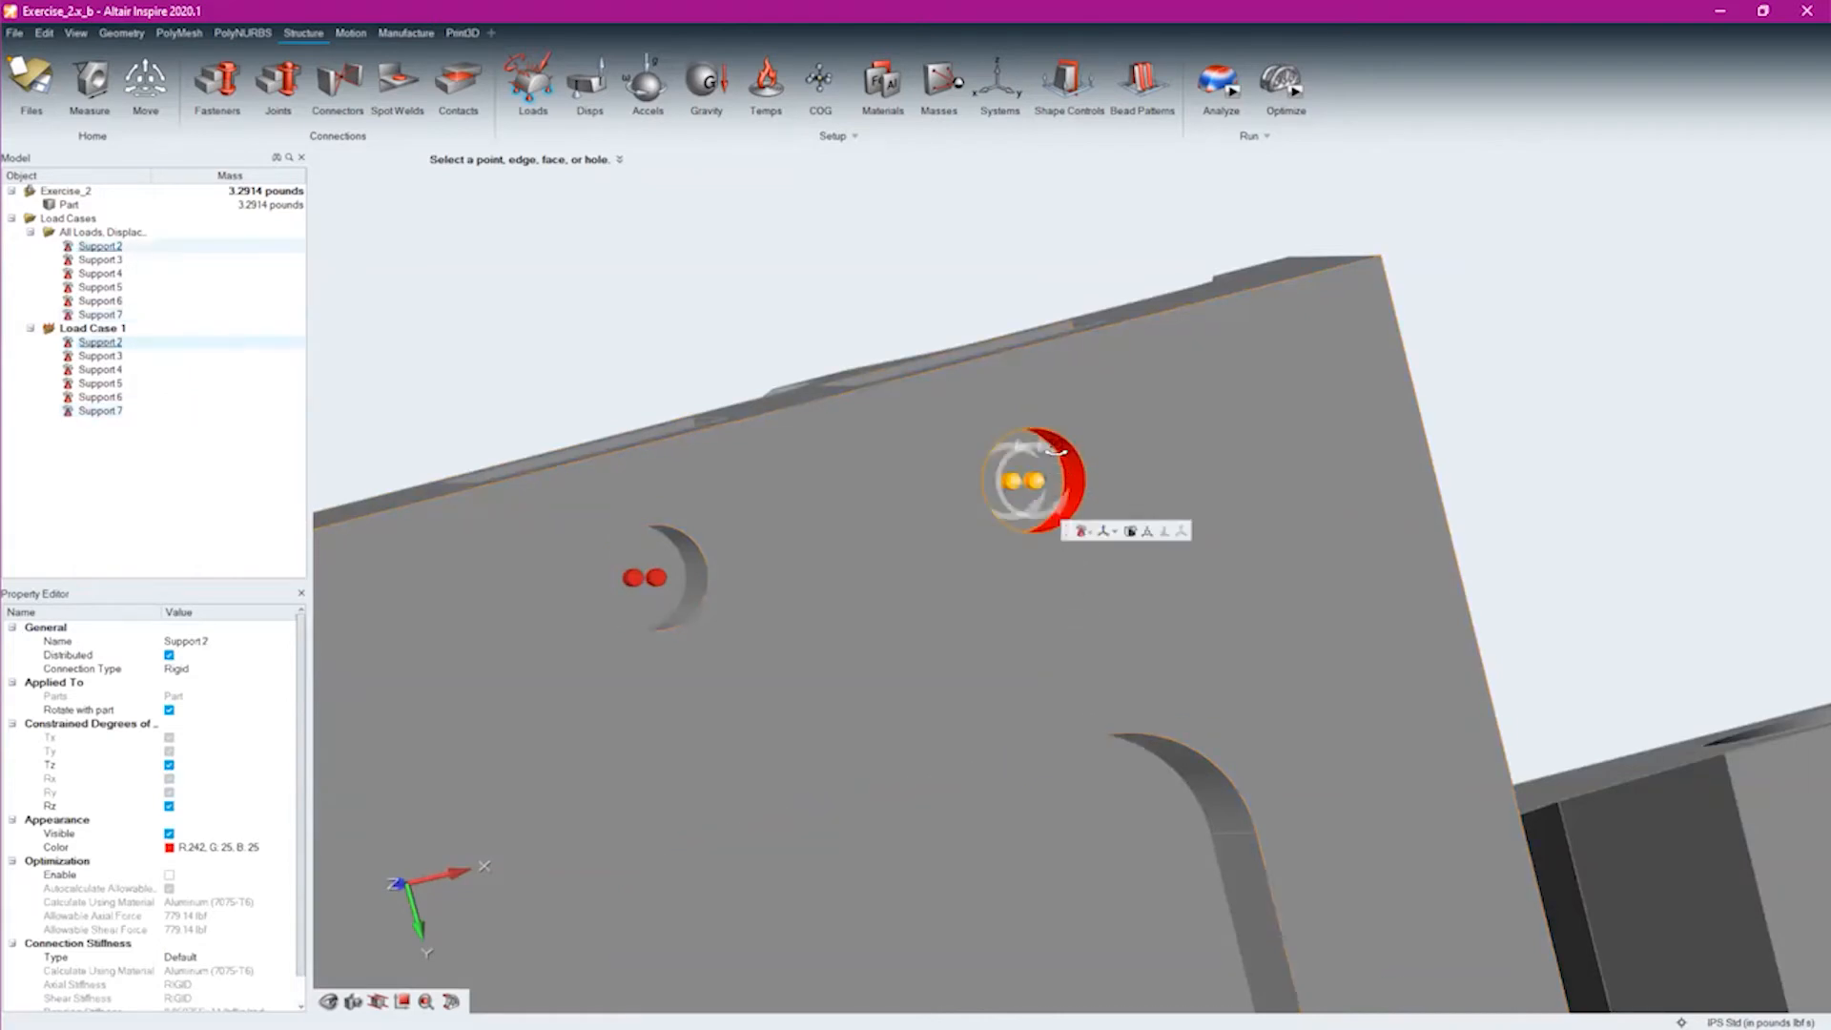
middle_drag(993, 501, 1004, 502)
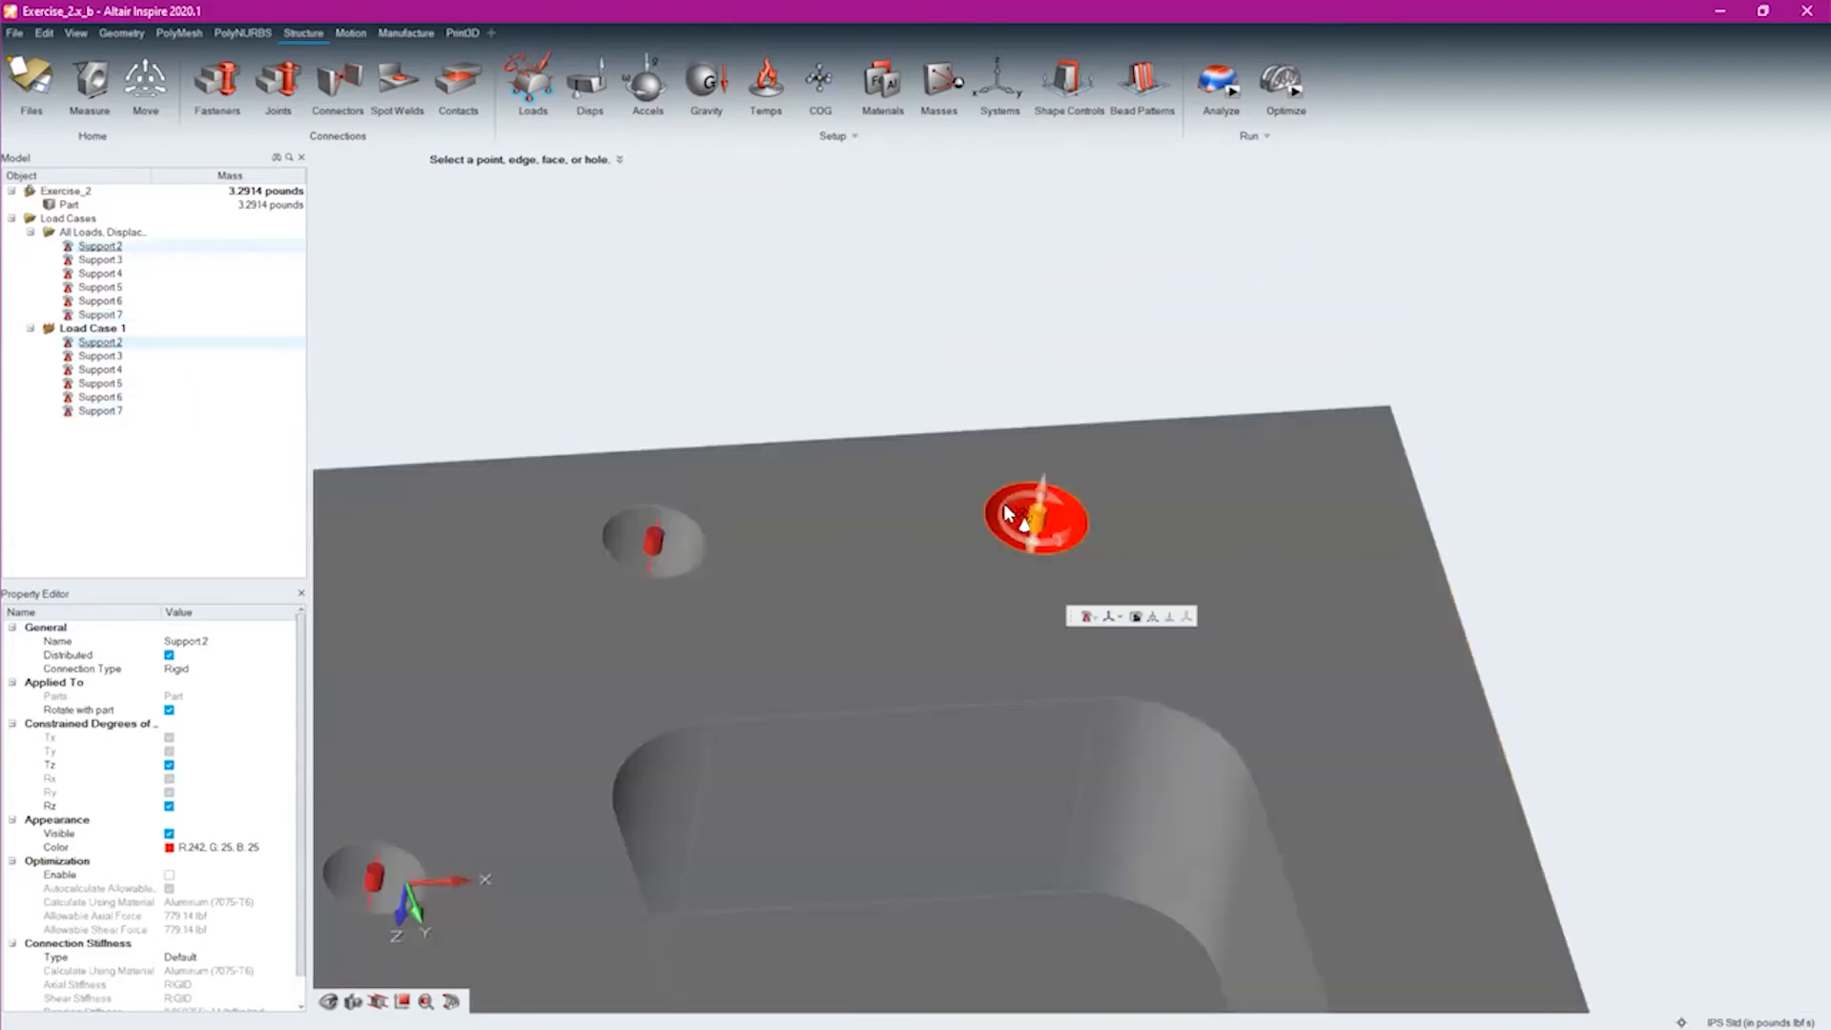
click(1044, 493)
click(1044, 491)
click(1041, 498)
click(1006, 507)
middle_drag(1040, 564, 1267, 825)
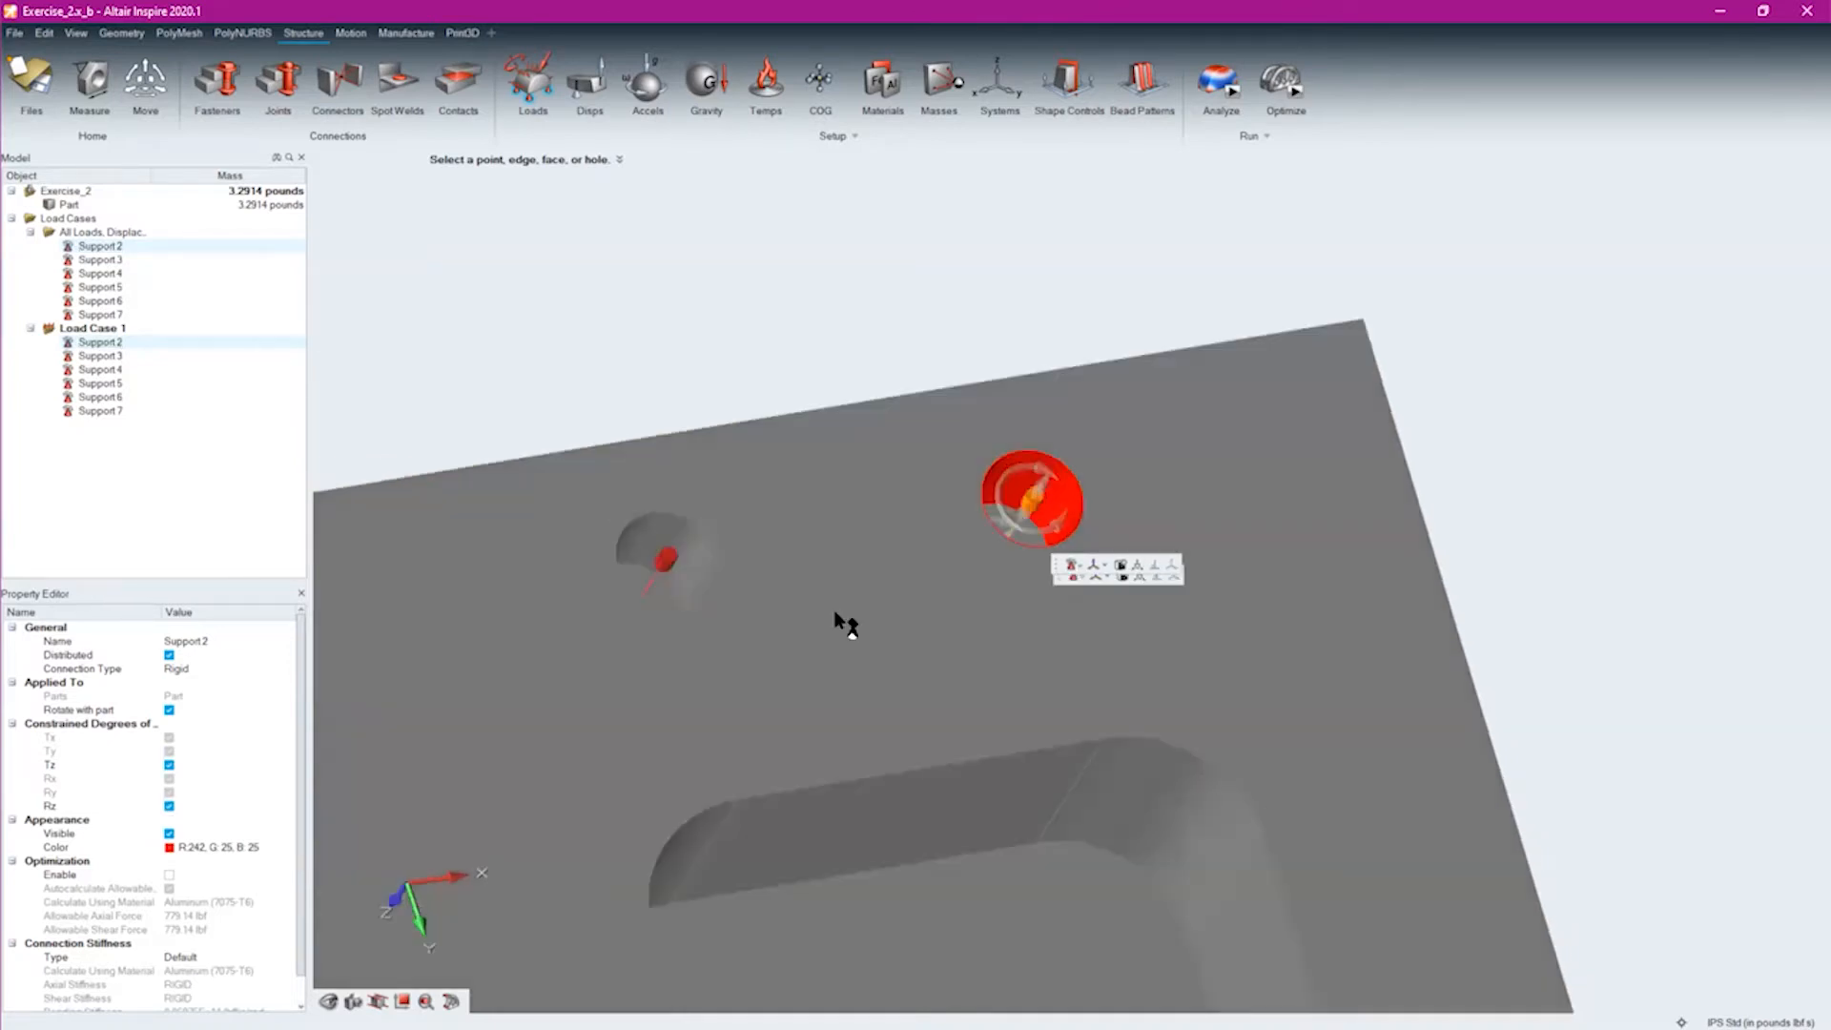
middle_drag(652, 415, 1233, 803)
middle_drag(1433, 949, 1060, 839)
click(1060, 840)
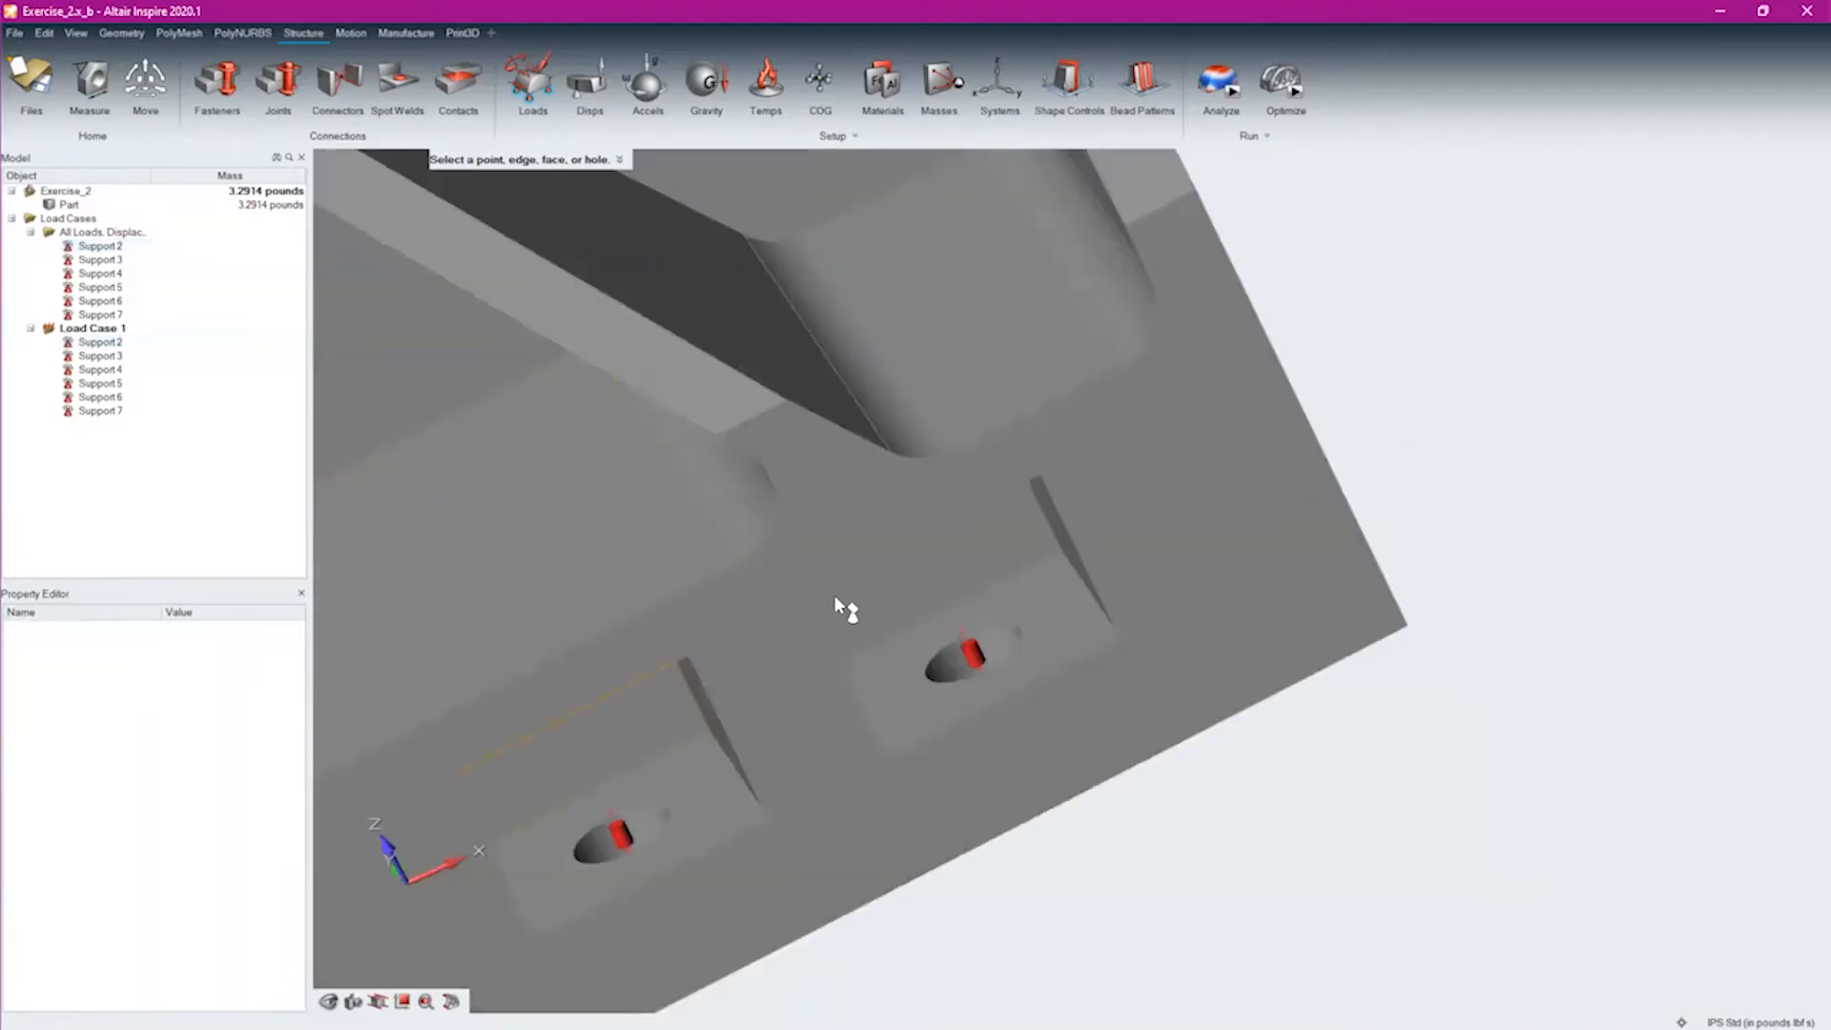
scroll(768, 626, down, 5)
middle_drag(918, 427, 1141, 654)
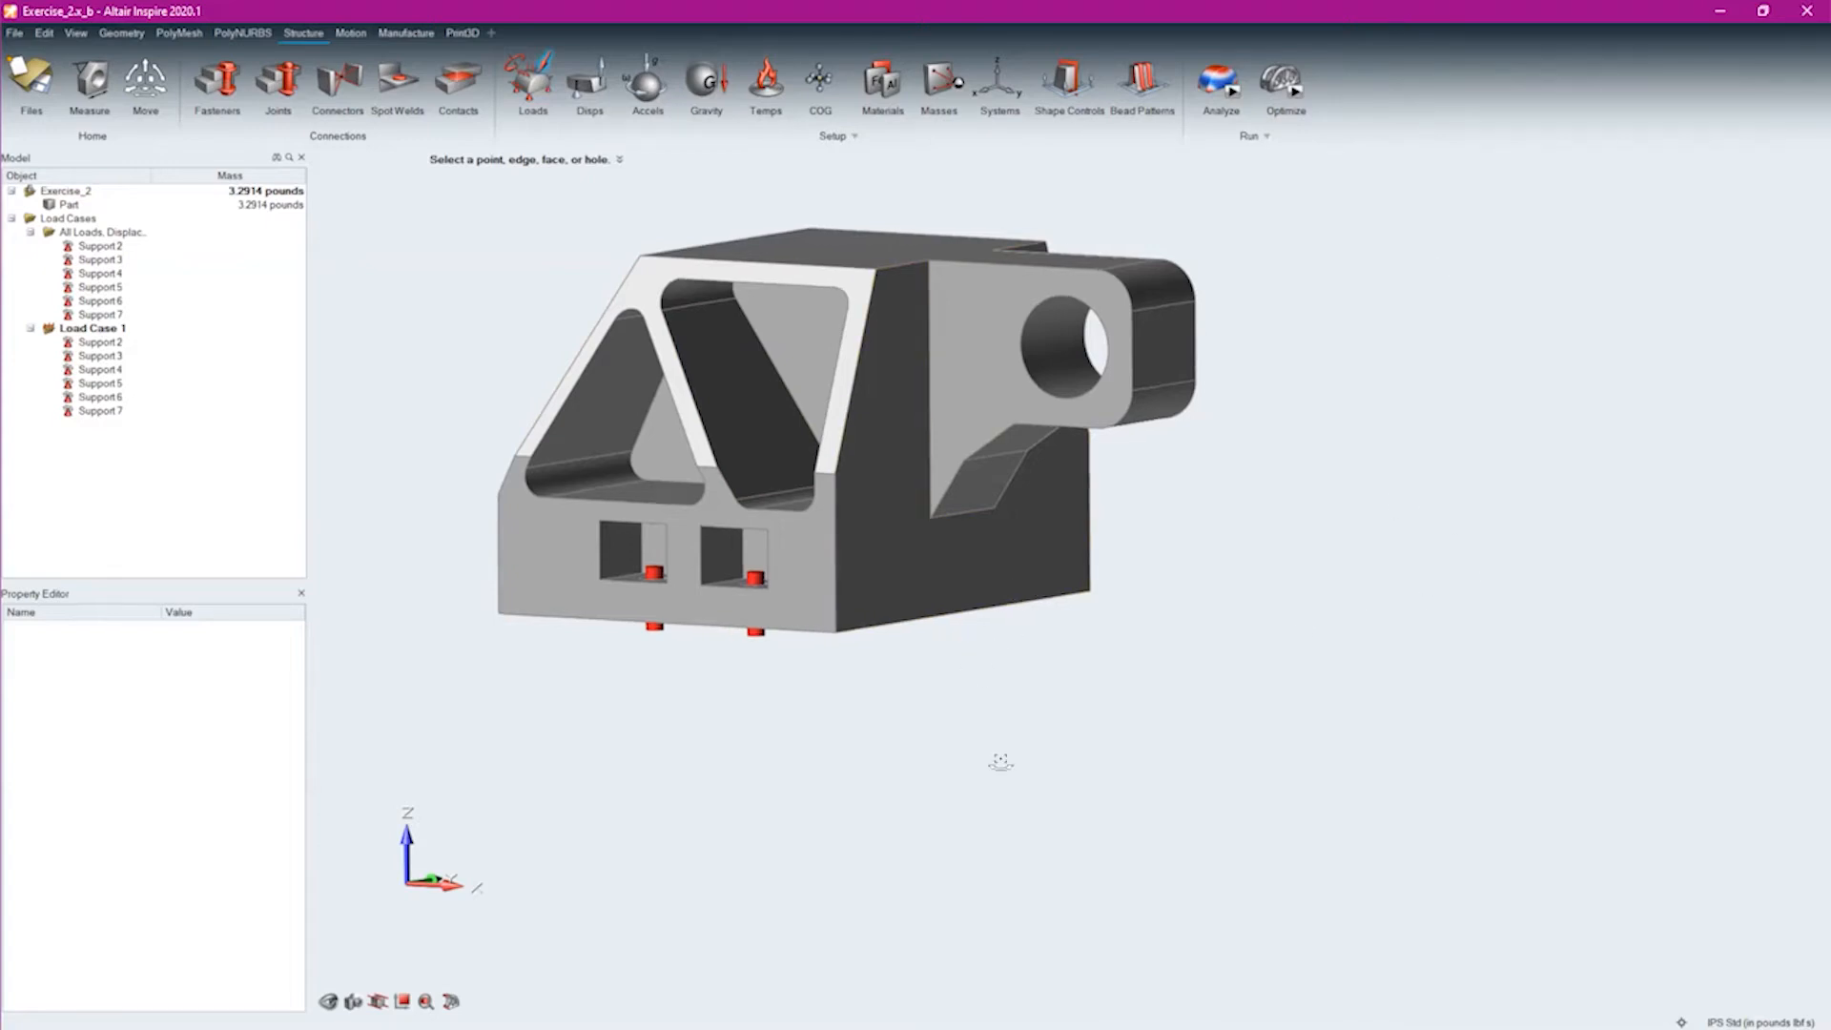
Apply a 100 lbf force to the bracket's upper face, directed along negative Z
right_drag(1000, 761, 817, 368)
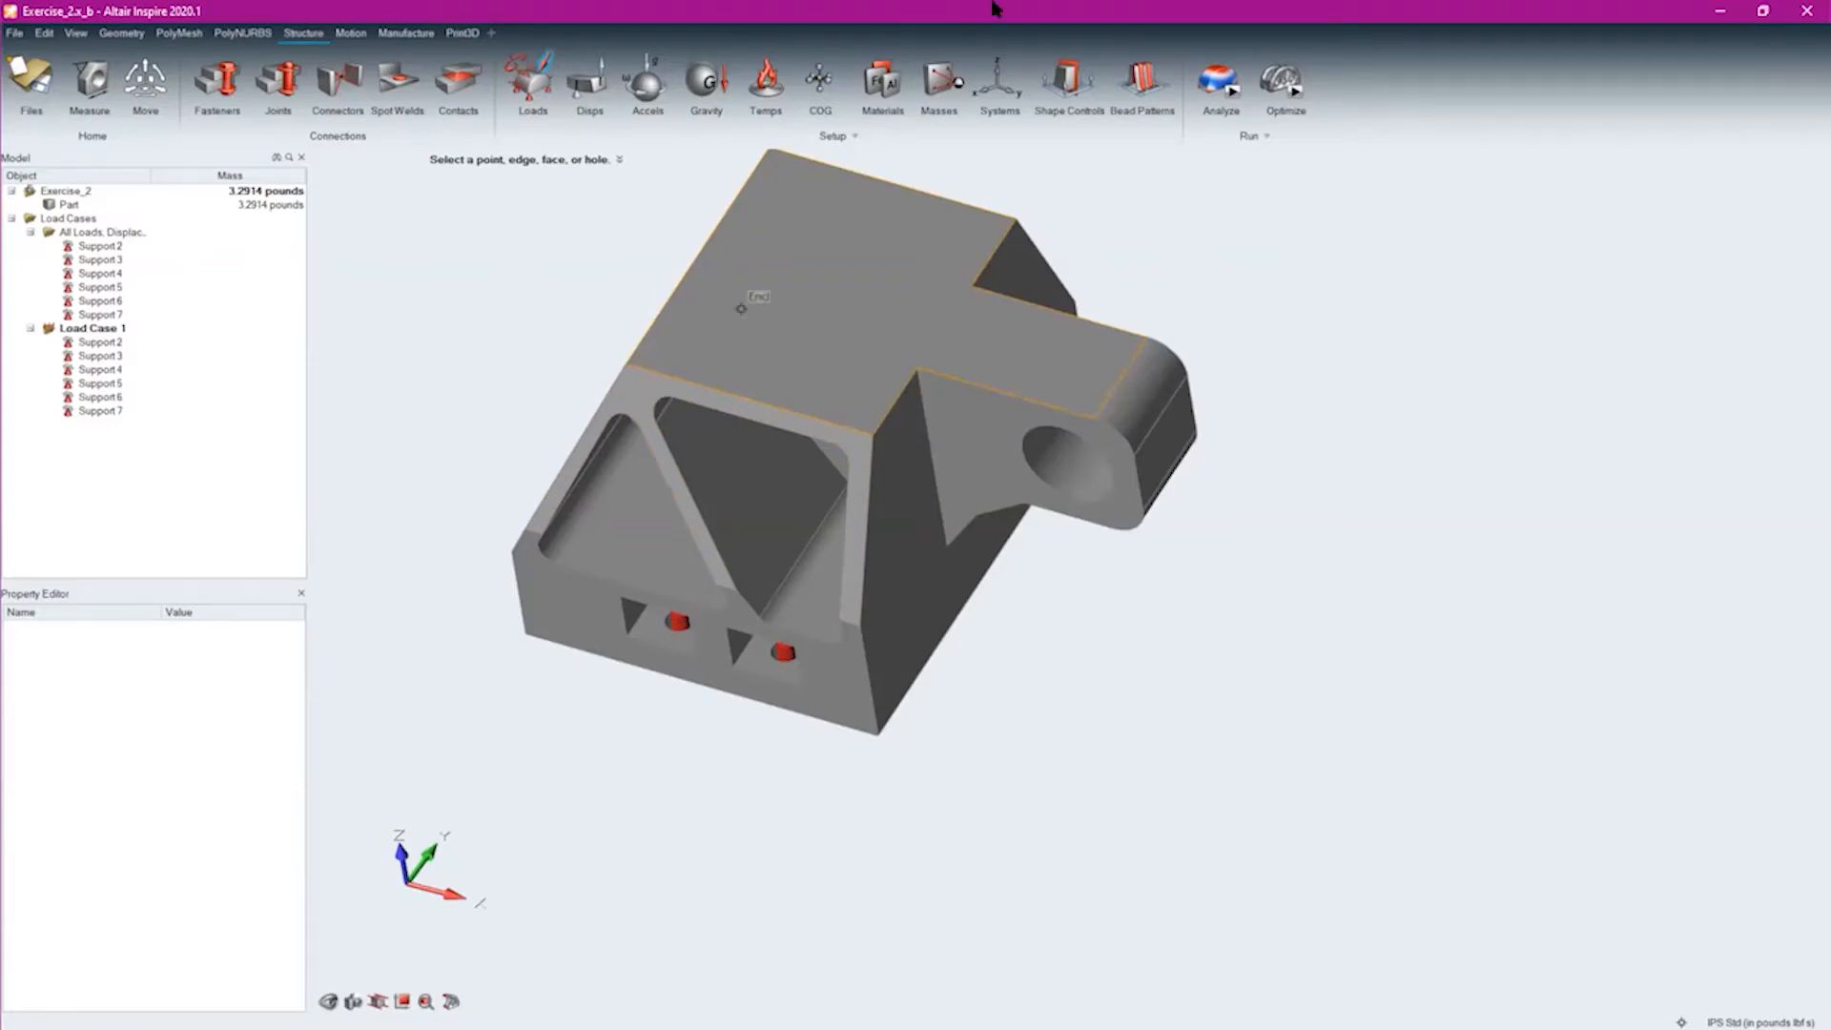
click(837, 333)
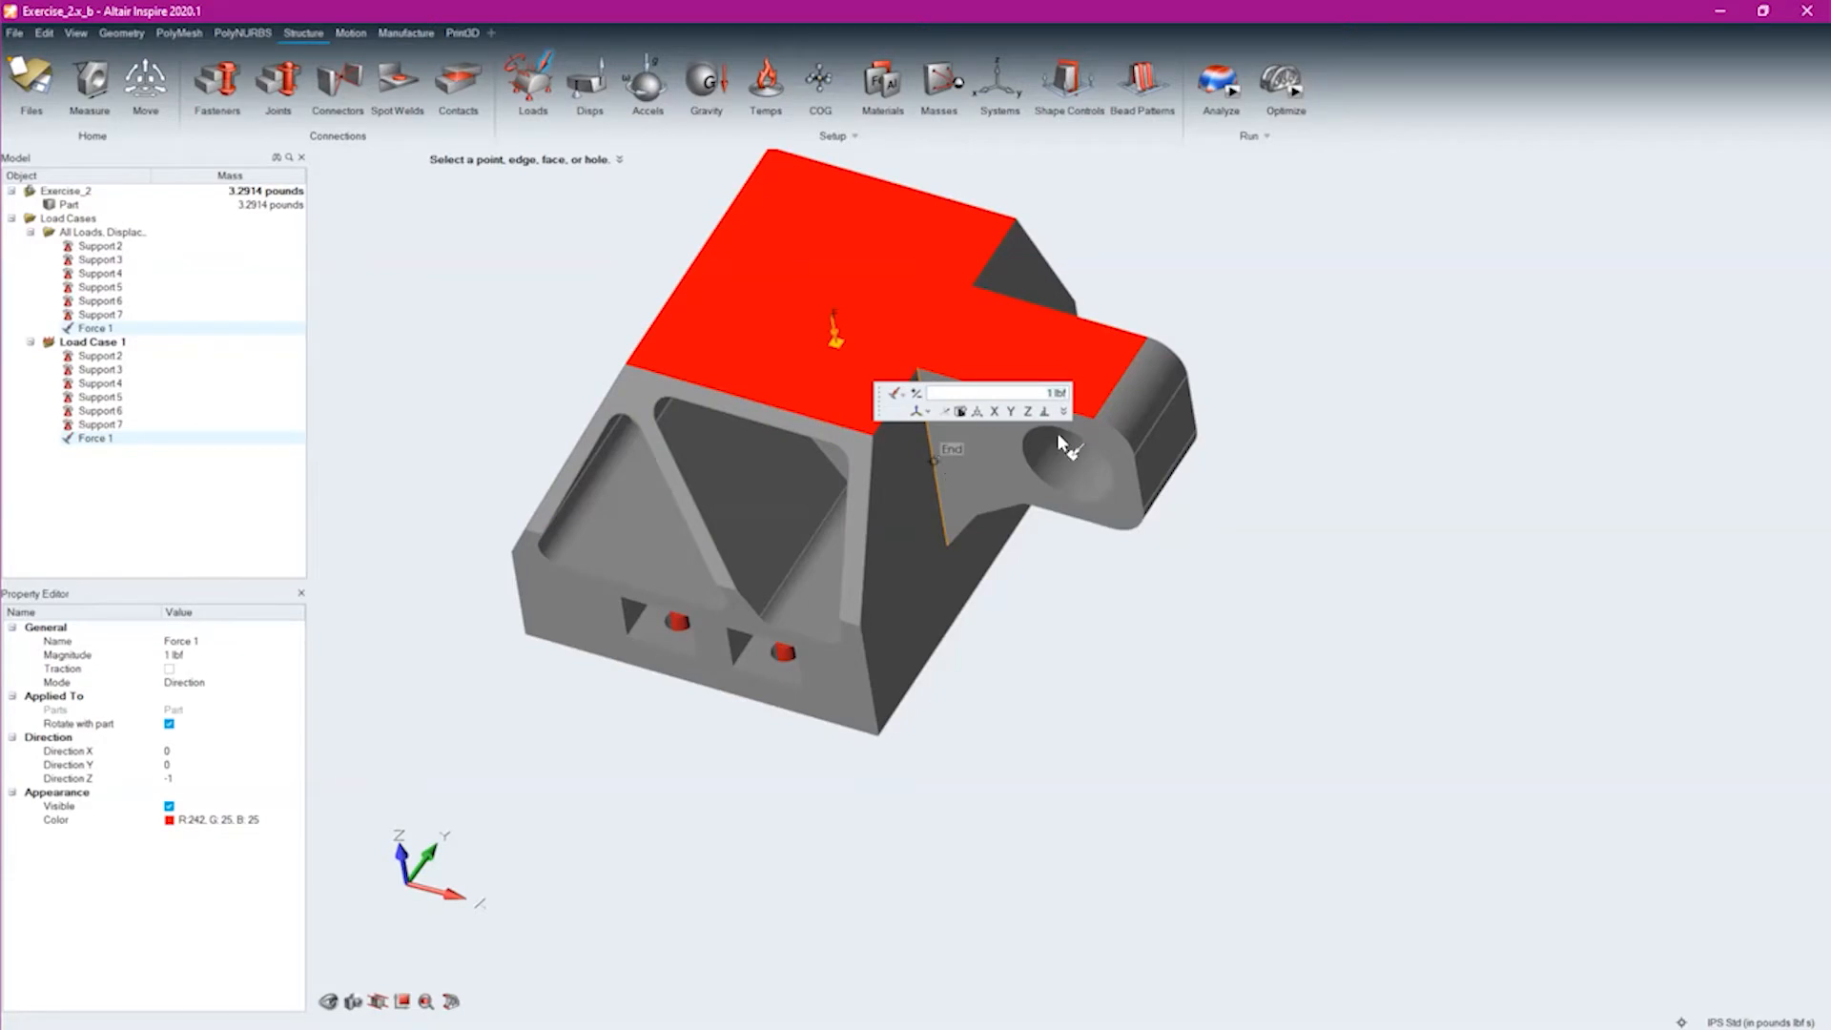
key(BackSpace)
text(100)
key(Return)
click(1137, 660)
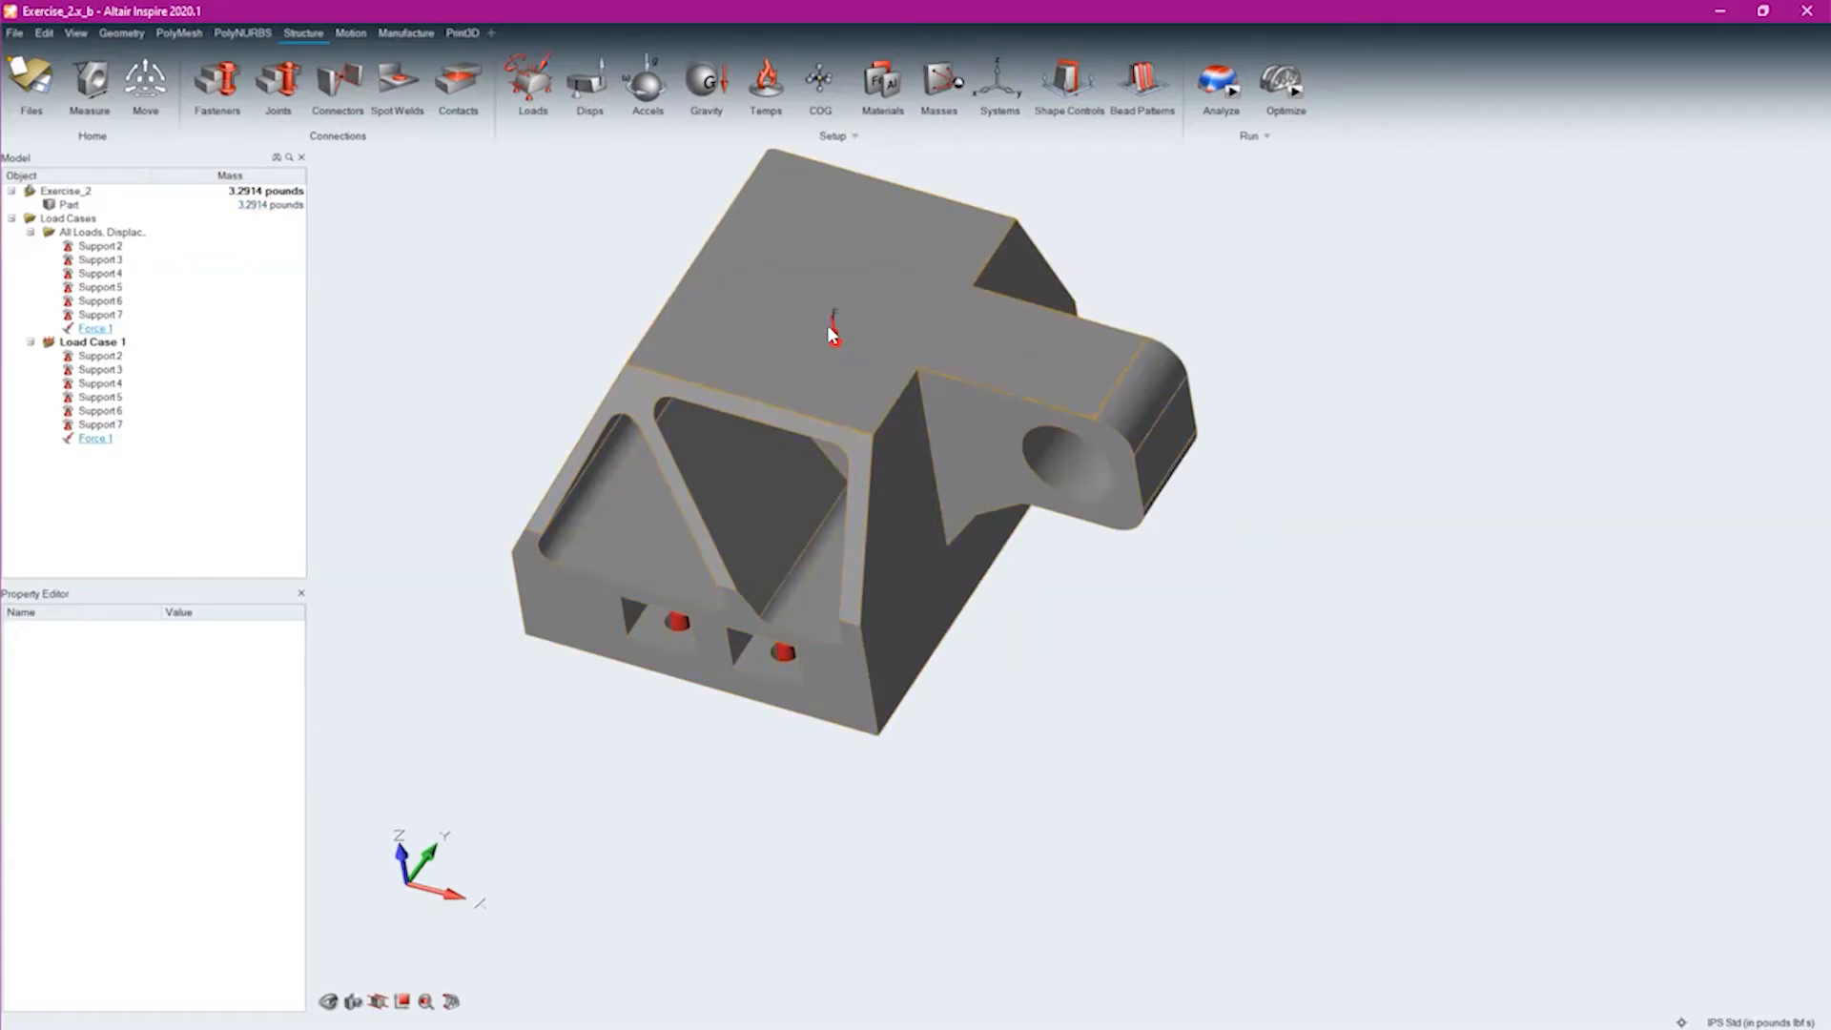
mouse_move(832, 334)
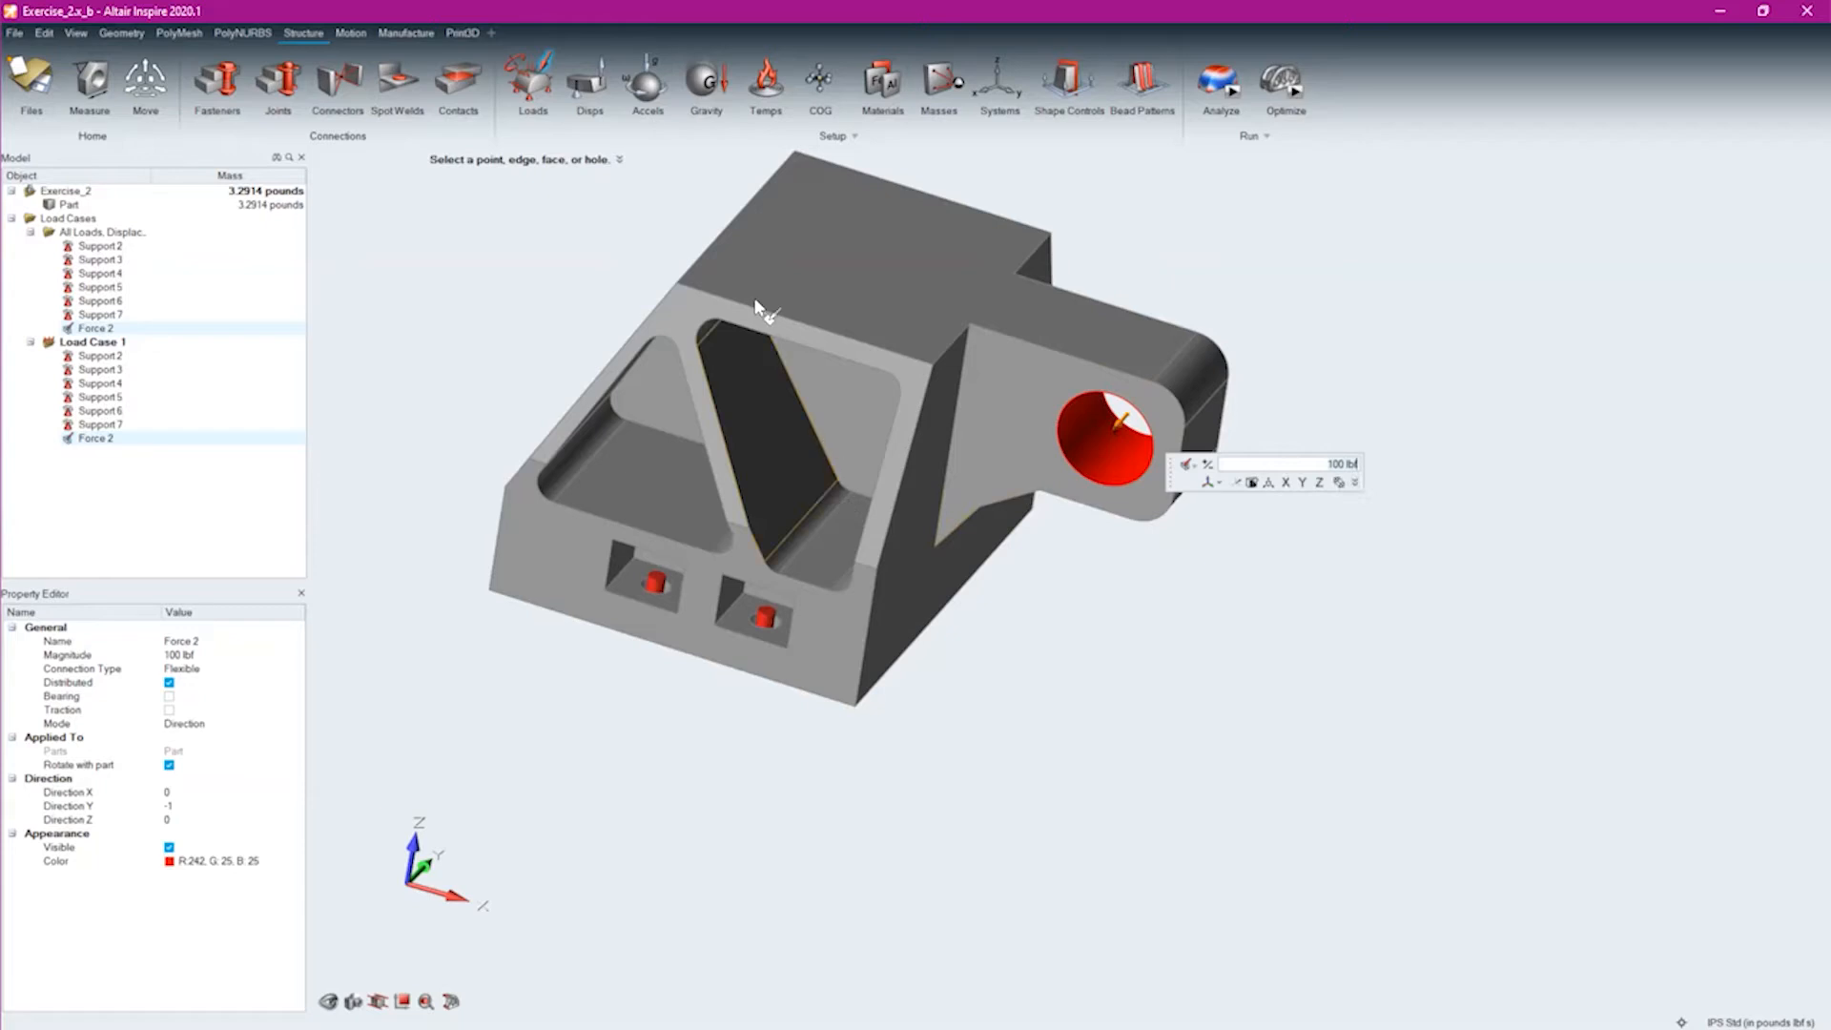
Set the magnitude of the force on the lug hole to 500 lbf
middle_drag(1471, 565, 1564, 710)
middle_drag(1125, 393, 1142, 412)
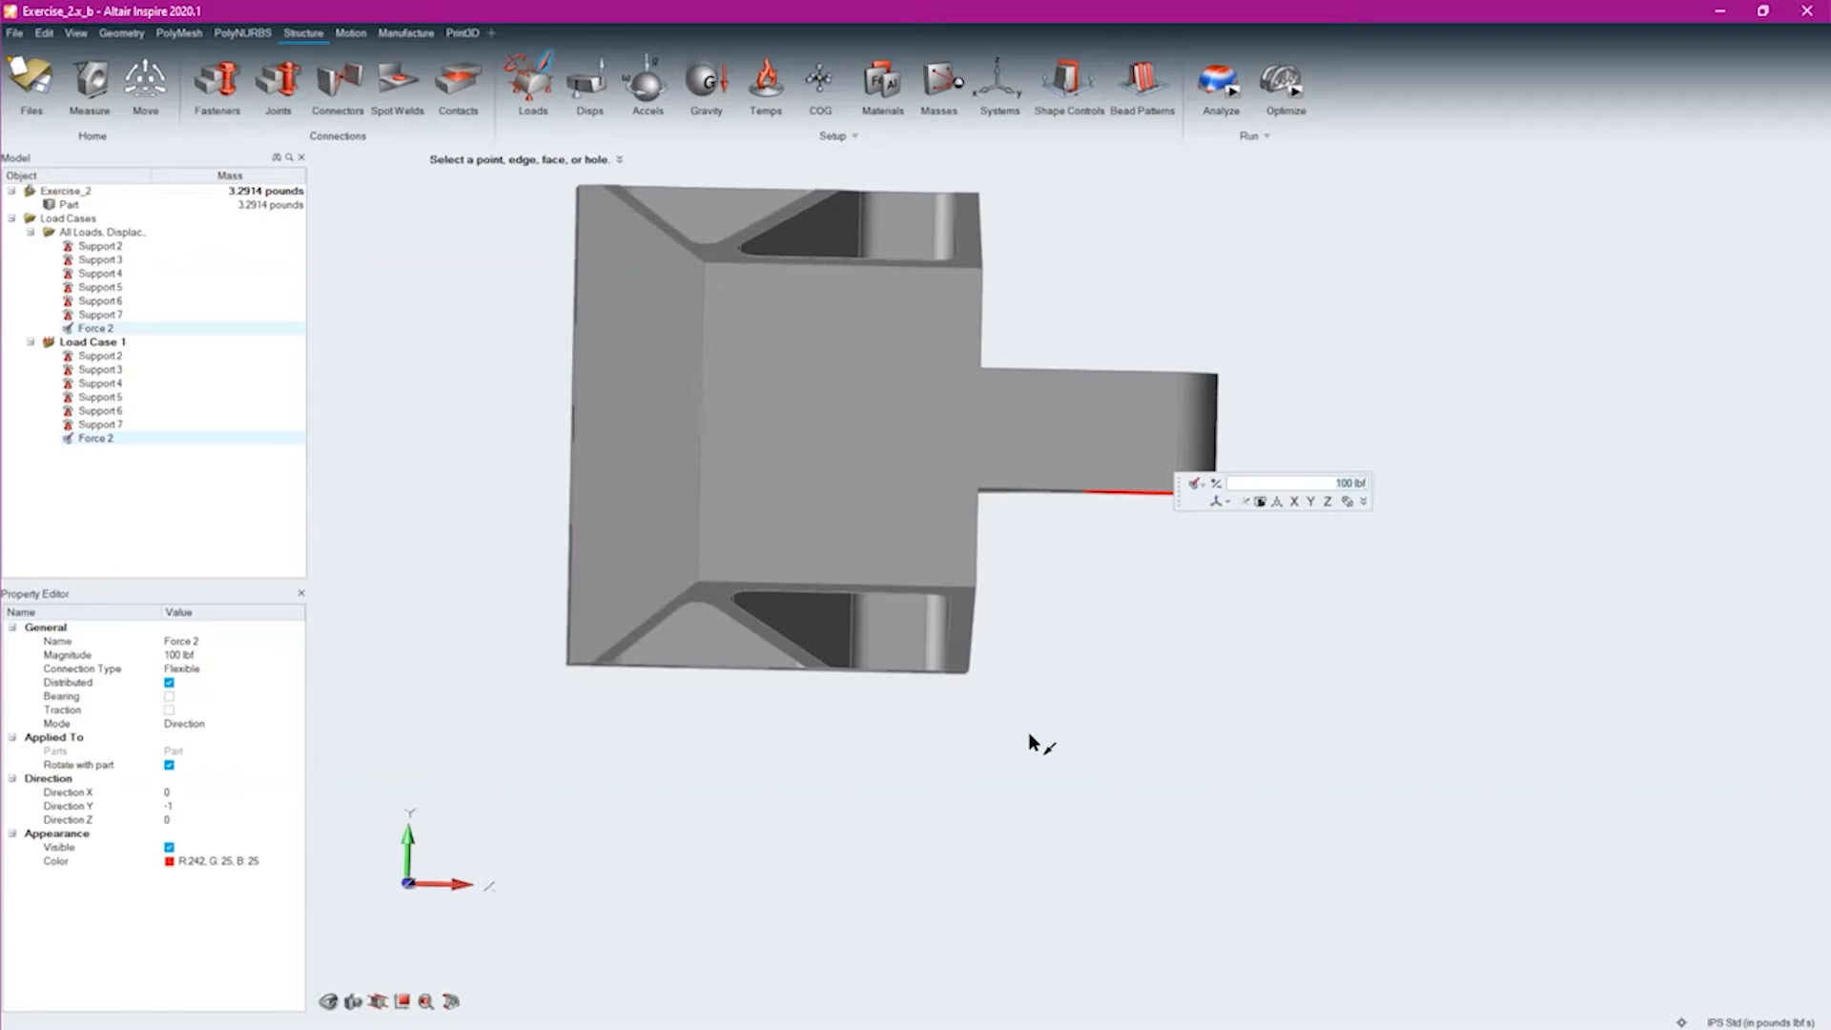
text(500)
key(Return)
middle_drag(1061, 524, 1300, 558)
right_drag(1300, 558, 527, 822)
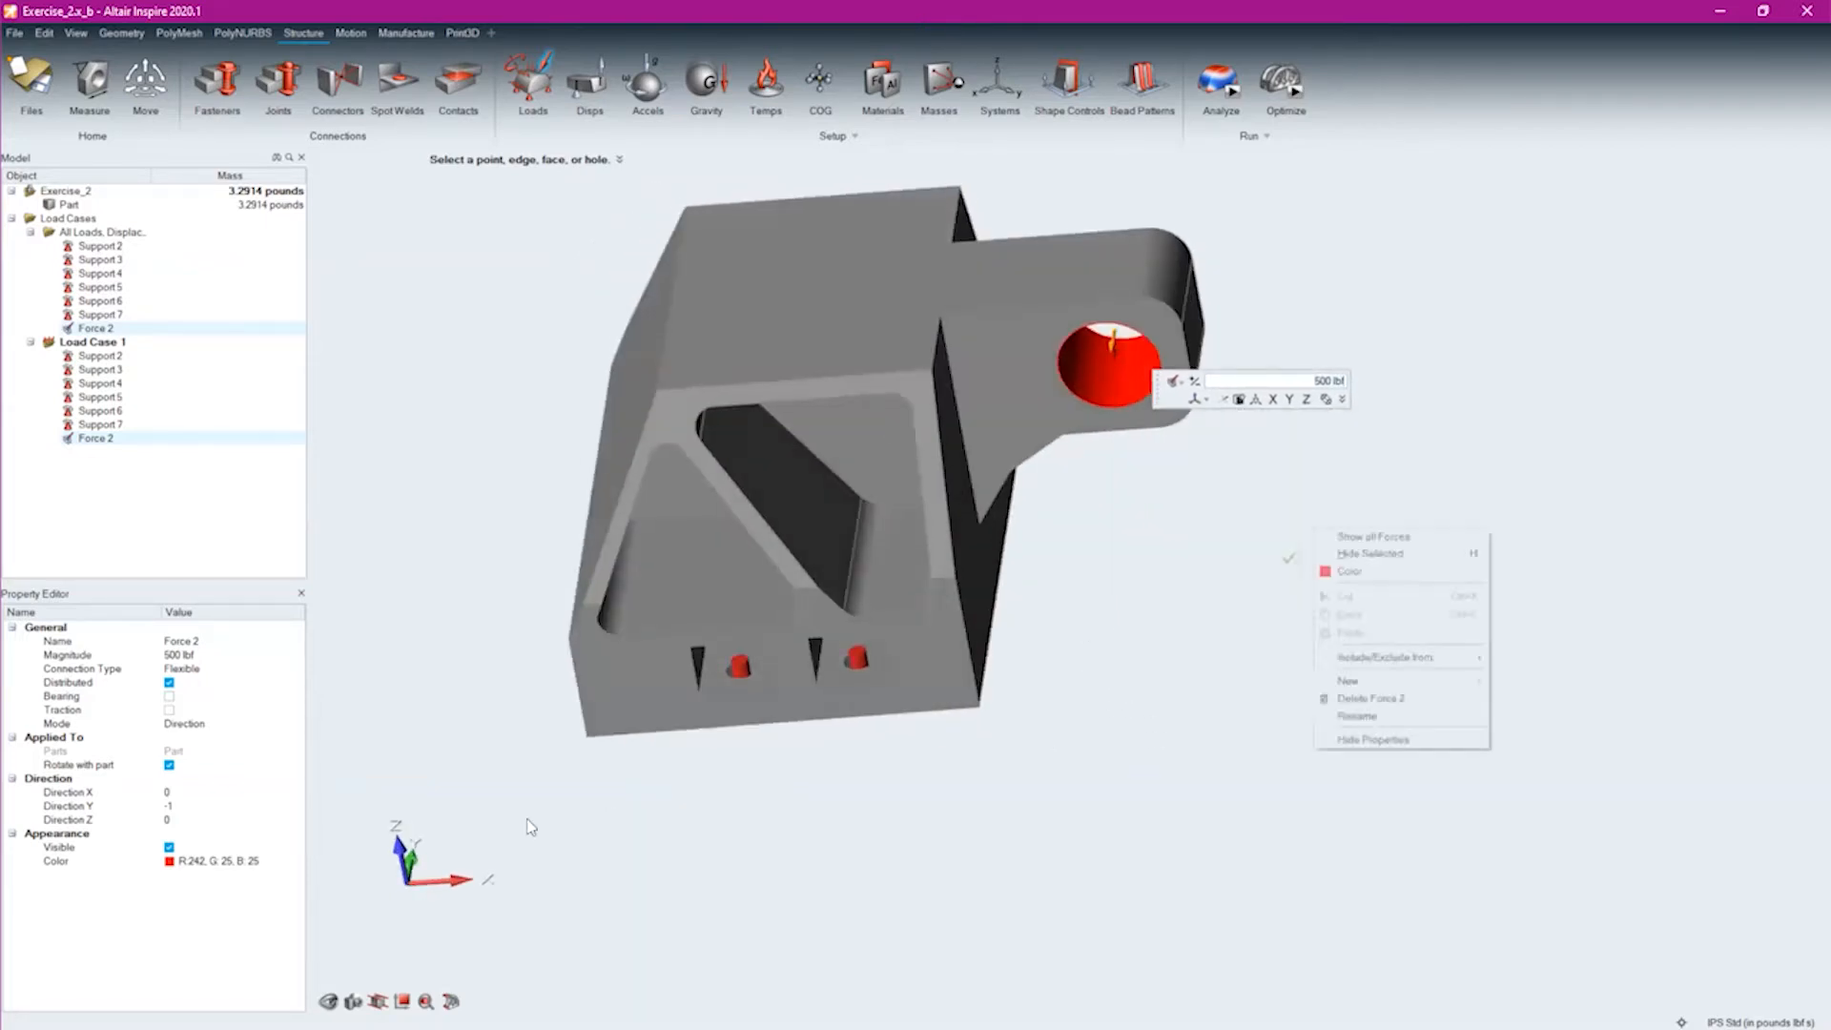
middle_drag(1091, 564, 1044, 369)
scroll(1135, 387, up, 2)
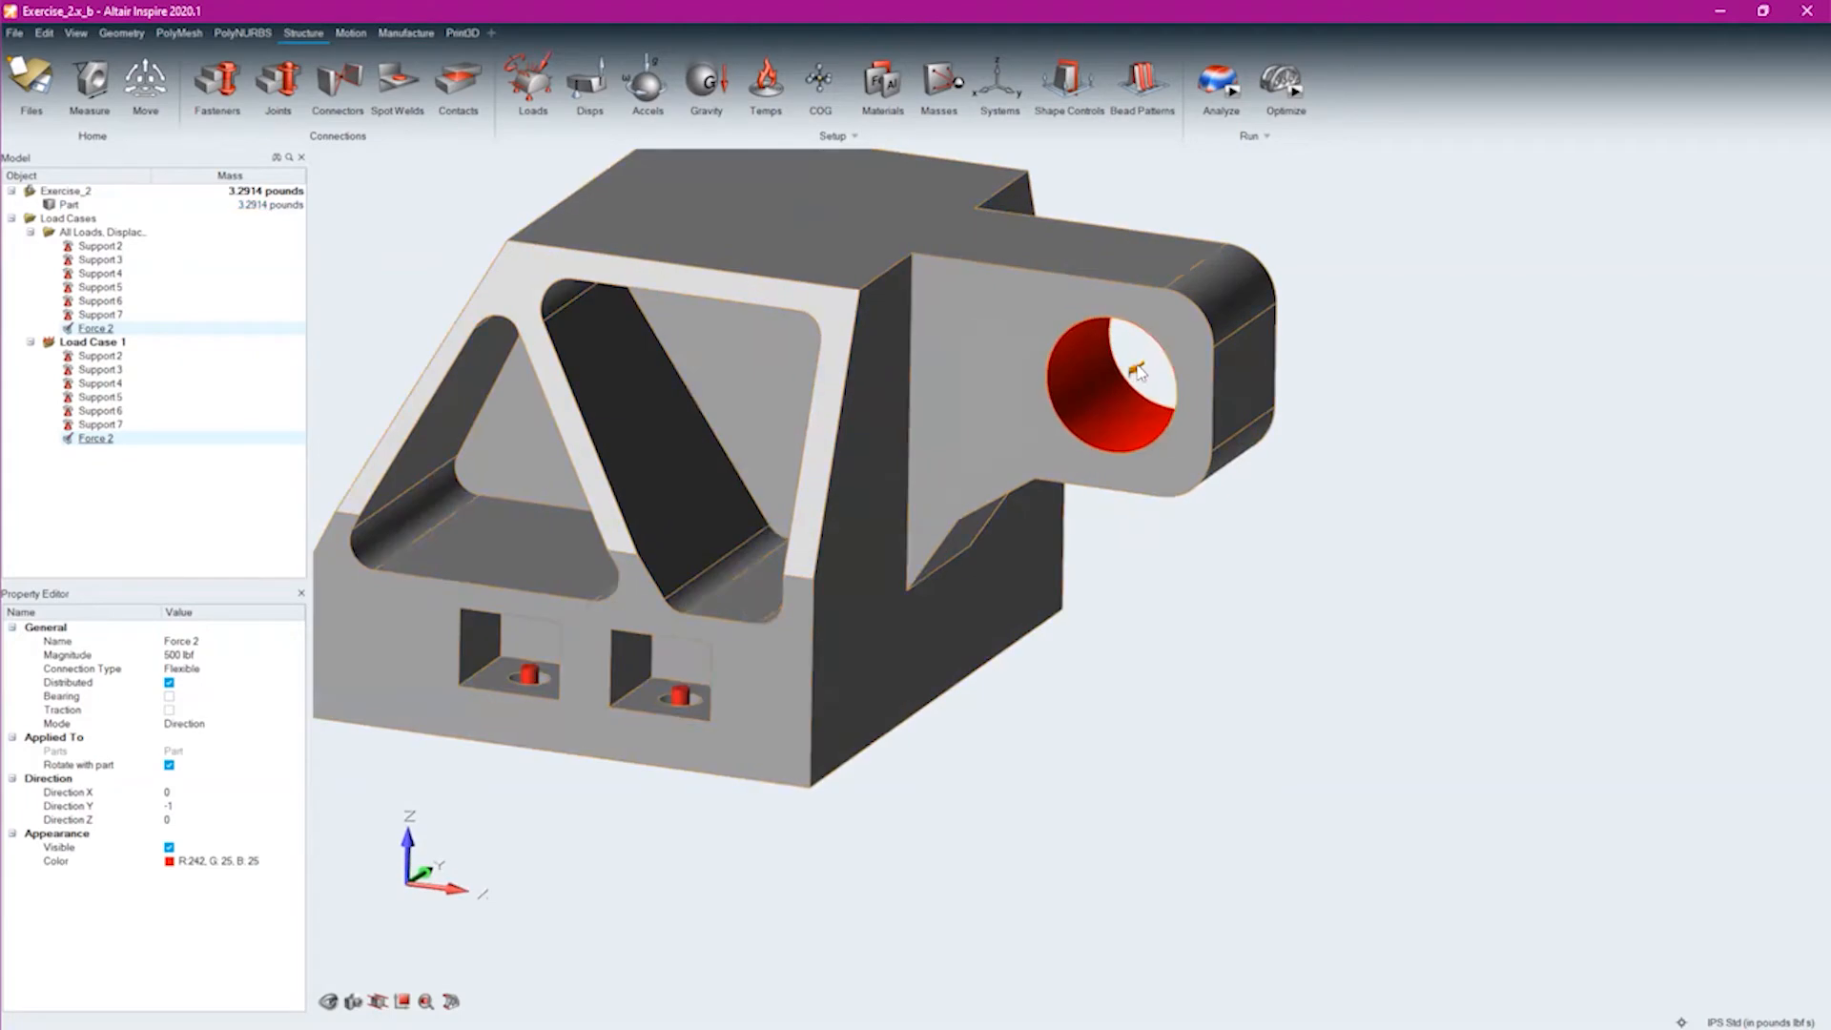
Reorient the lug-hole force with the Move tool, setting the rotation about its Z axis to 43.8 degrees
double_click(1137, 374)
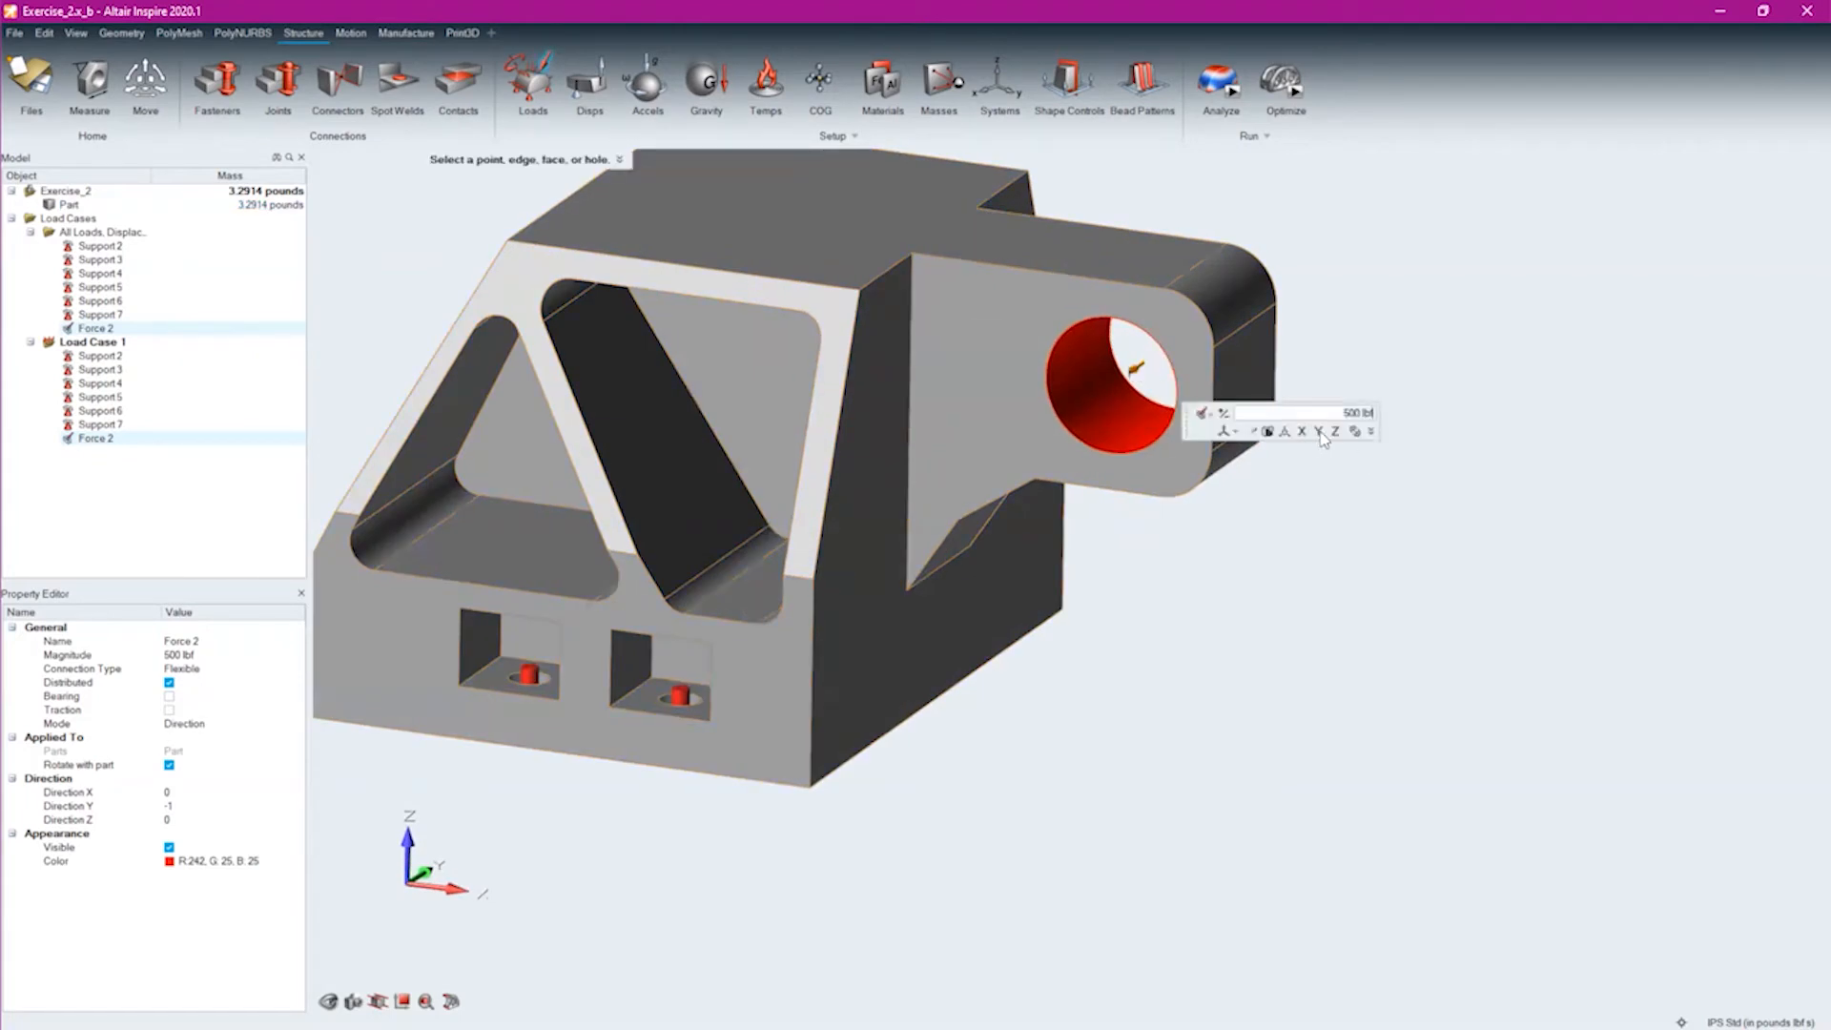
click(1230, 415)
click(1230, 417)
click(1281, 431)
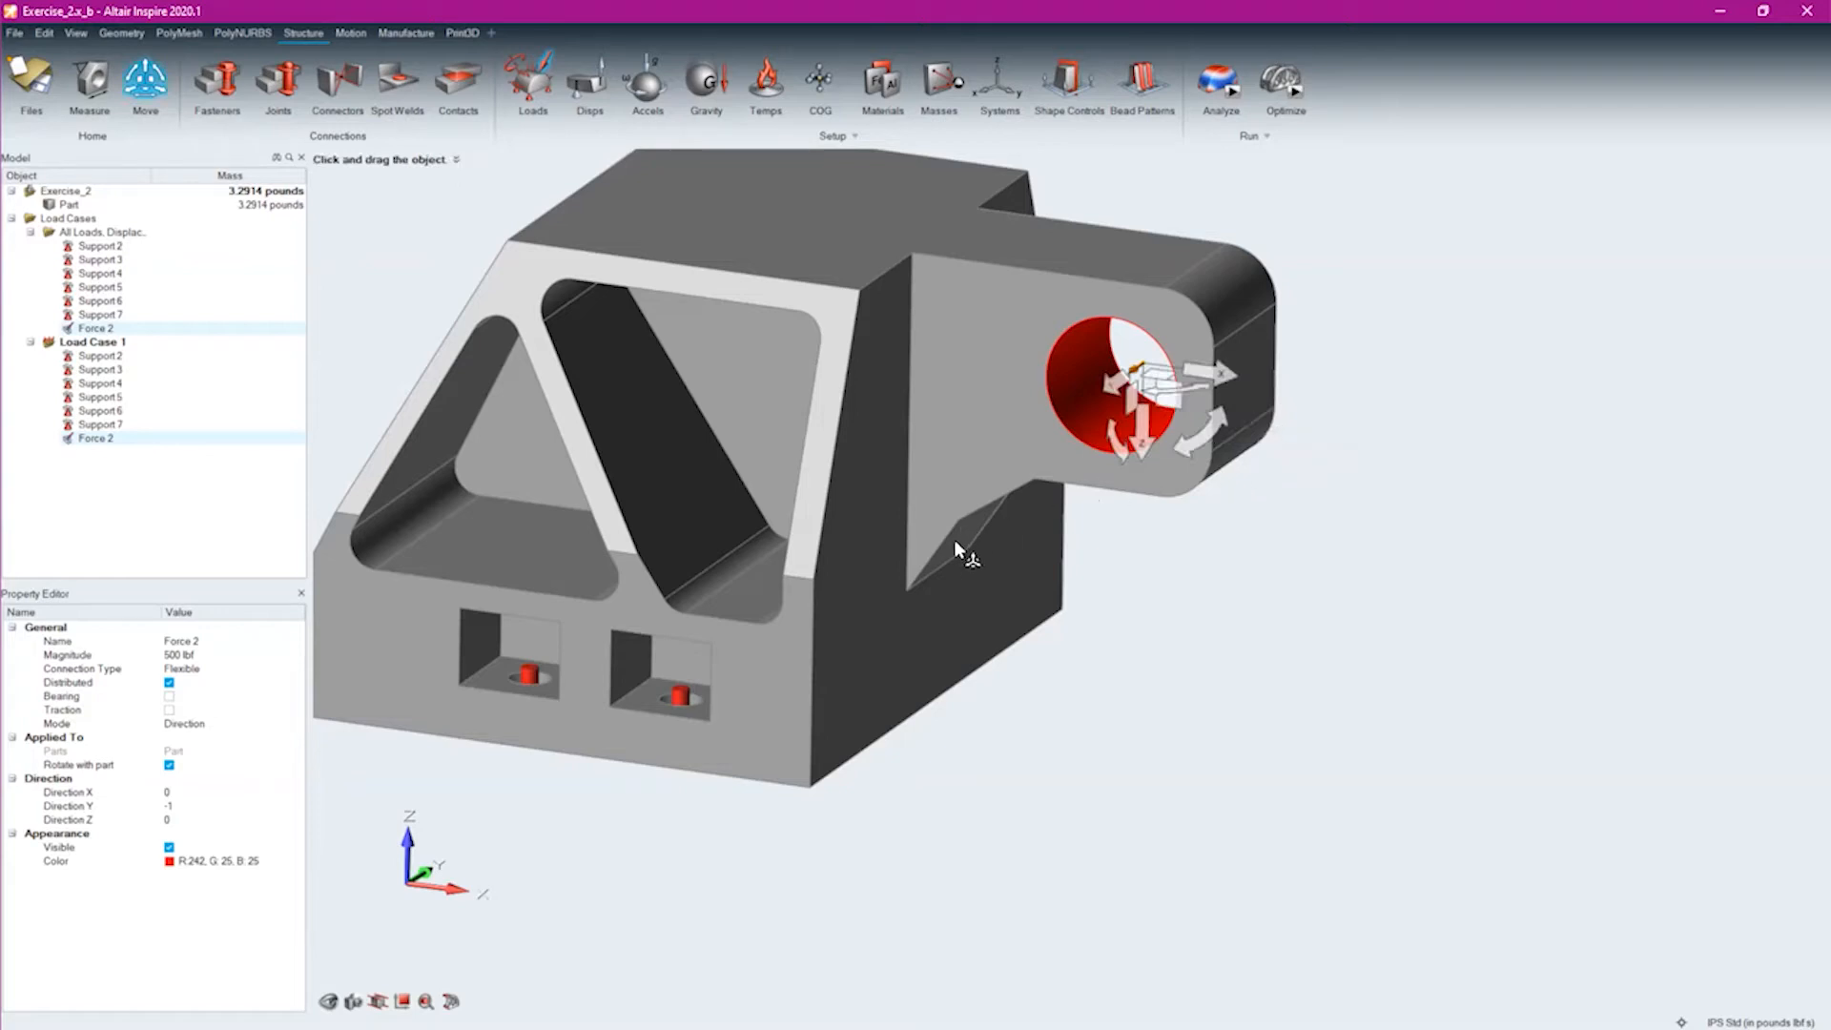
middle_drag(1039, 474, 927, 613)
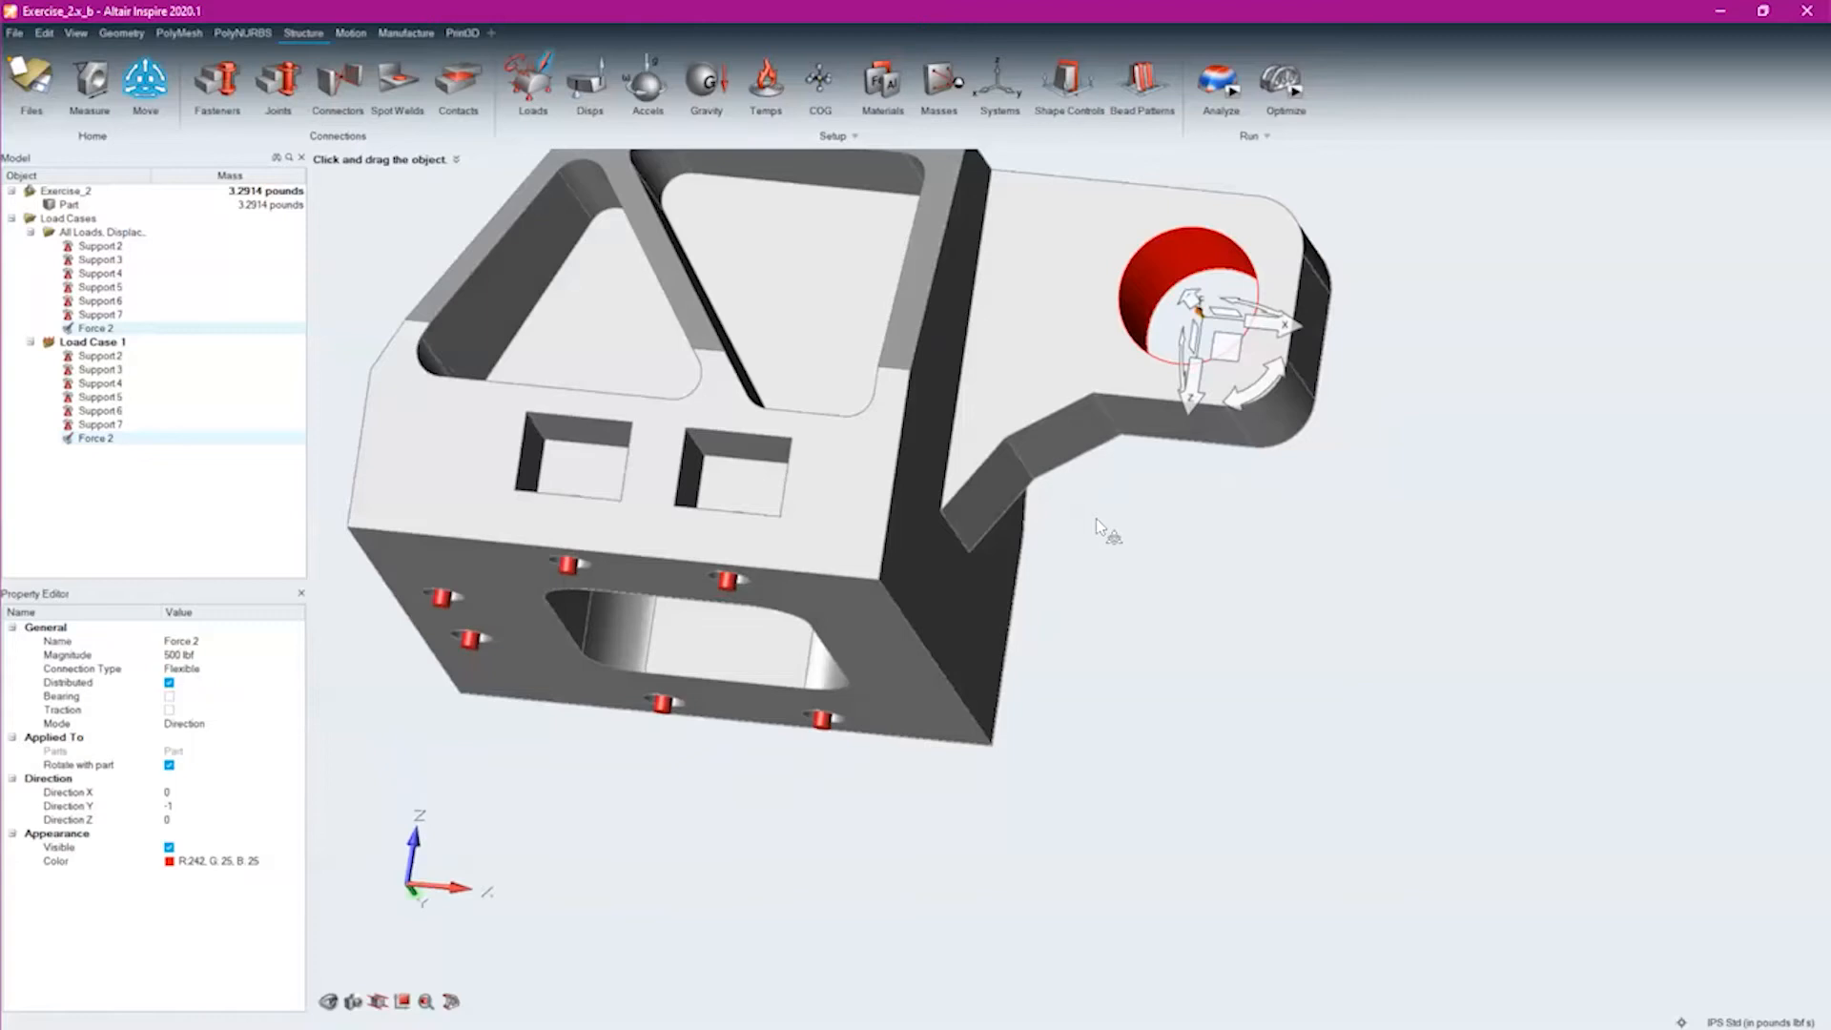
middle_drag(1095, 520, 821, 608)
drag(1056, 502, 1037, 443)
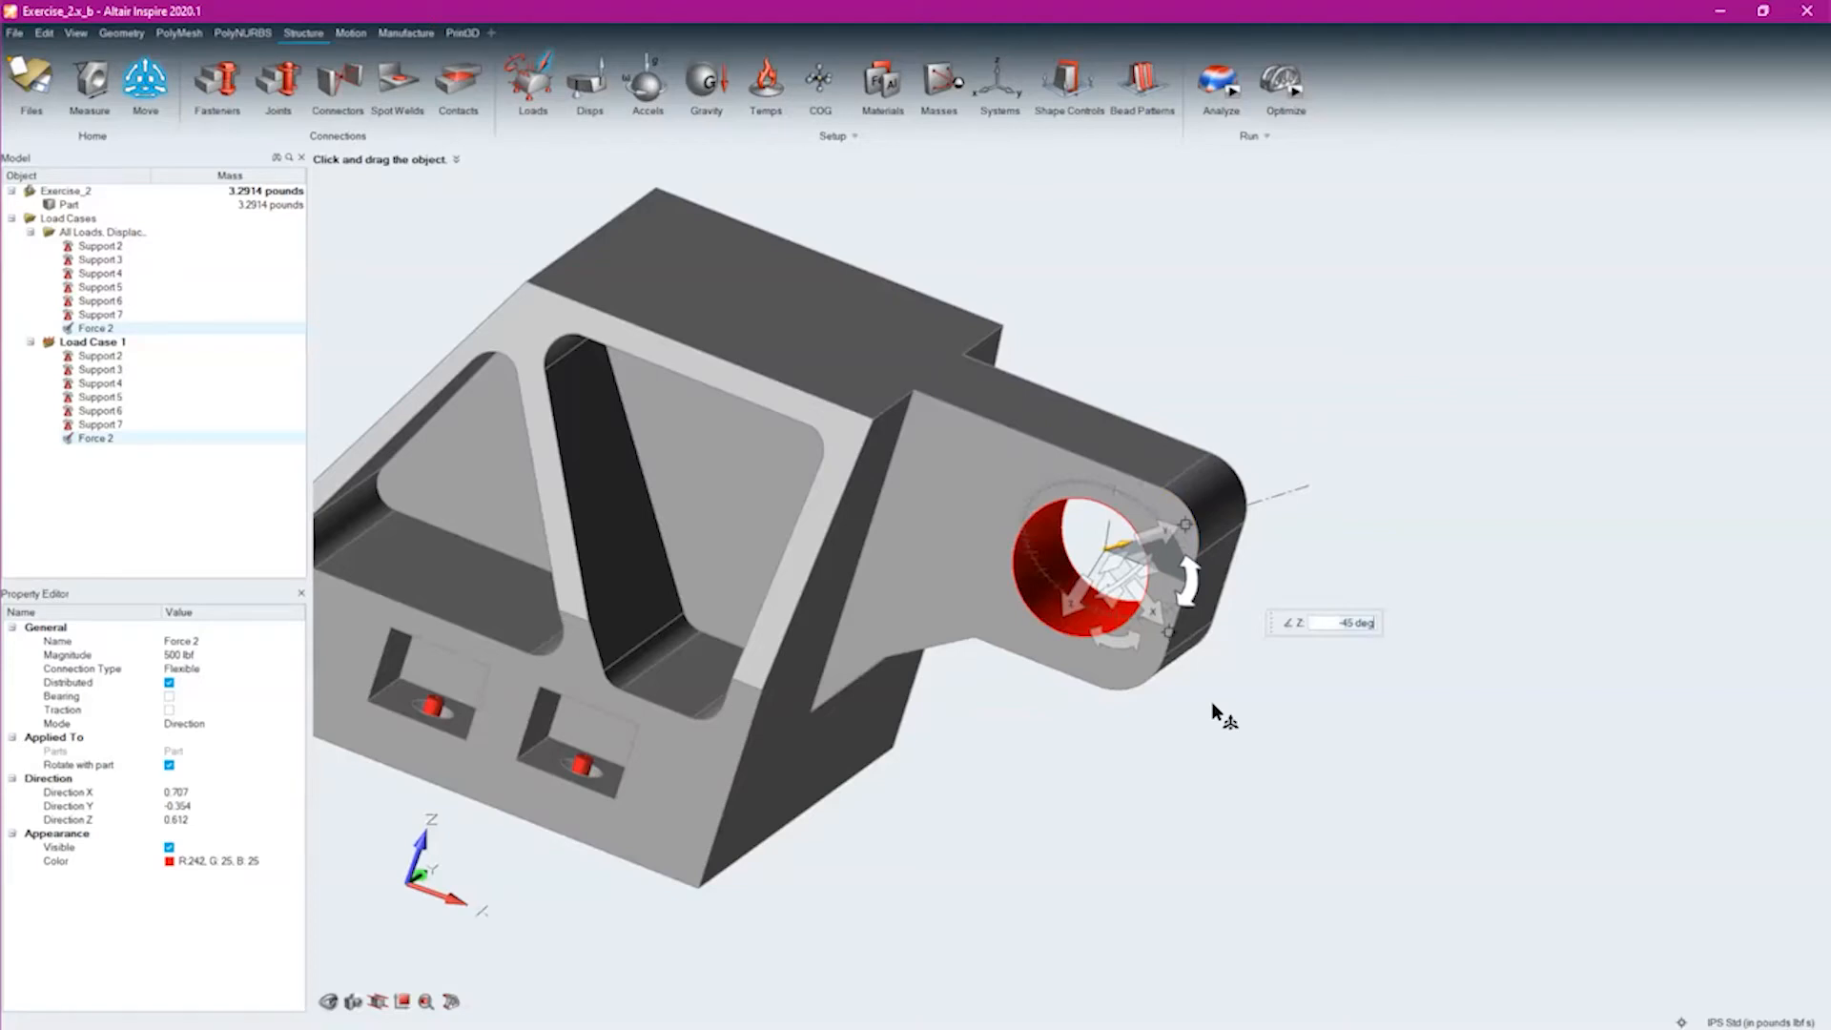
text(43.8)
key(Return)
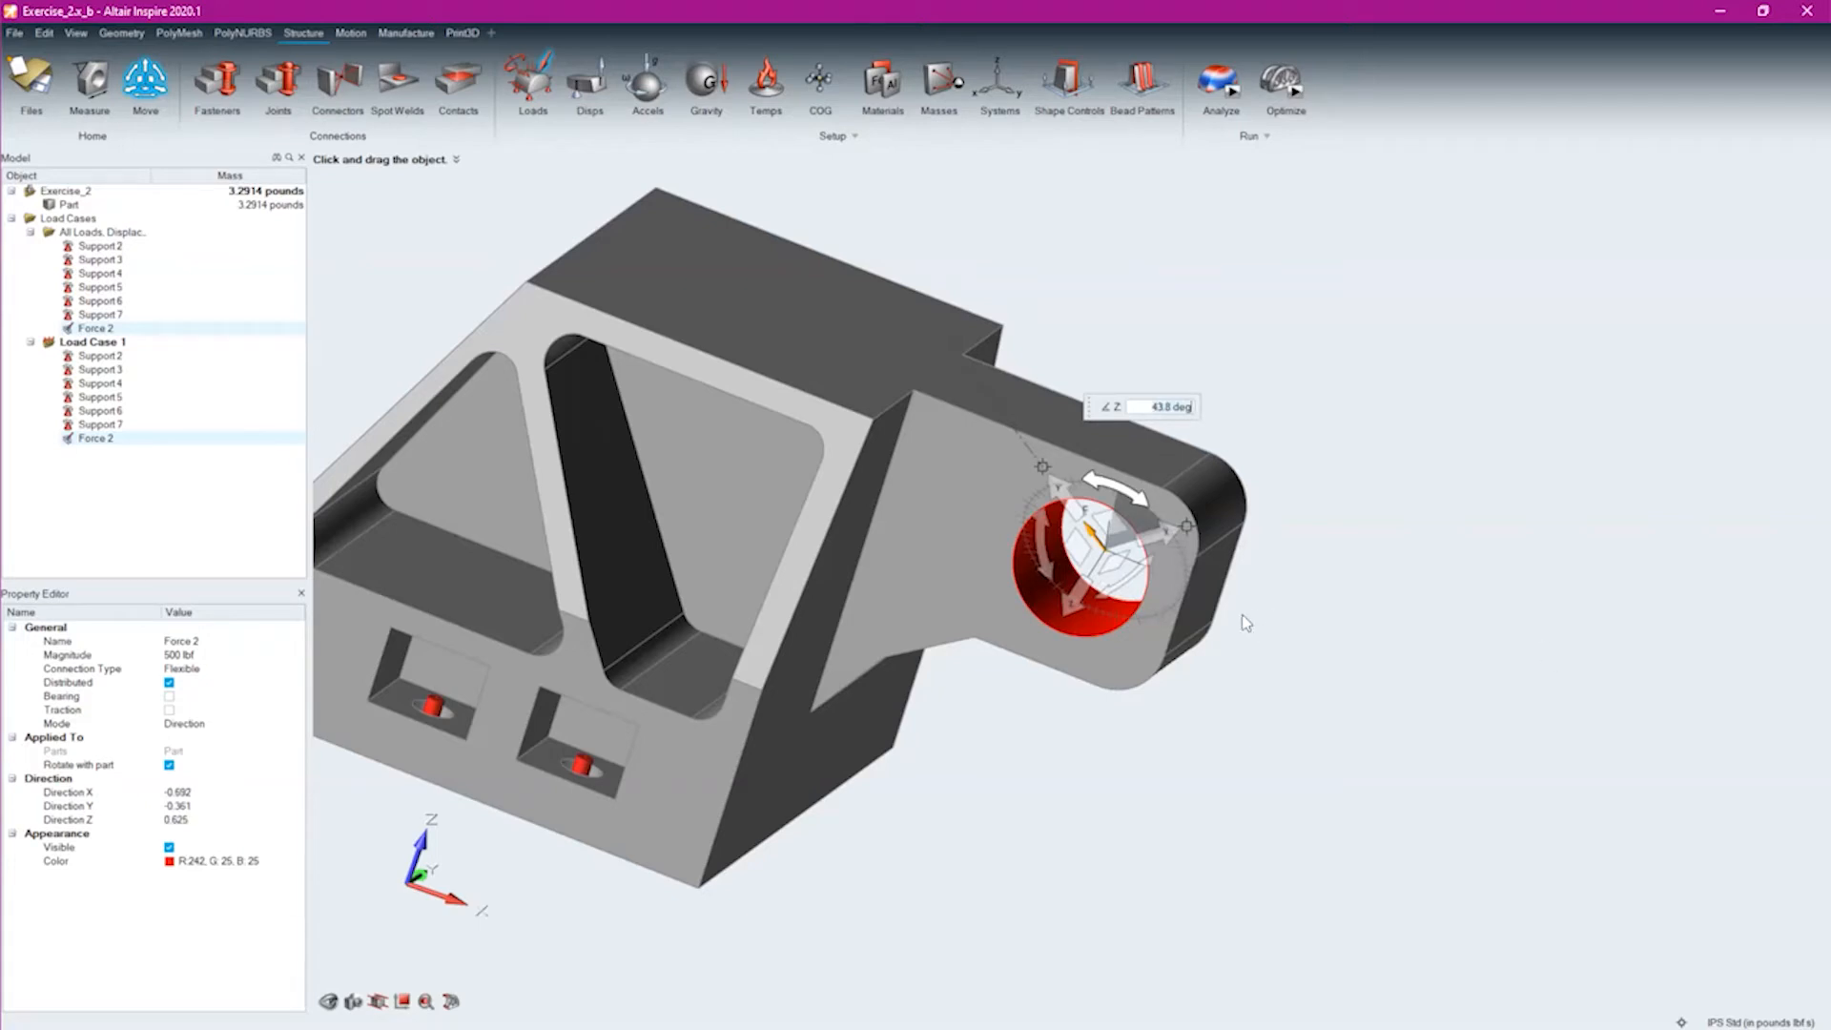
right_click(1275, 612)
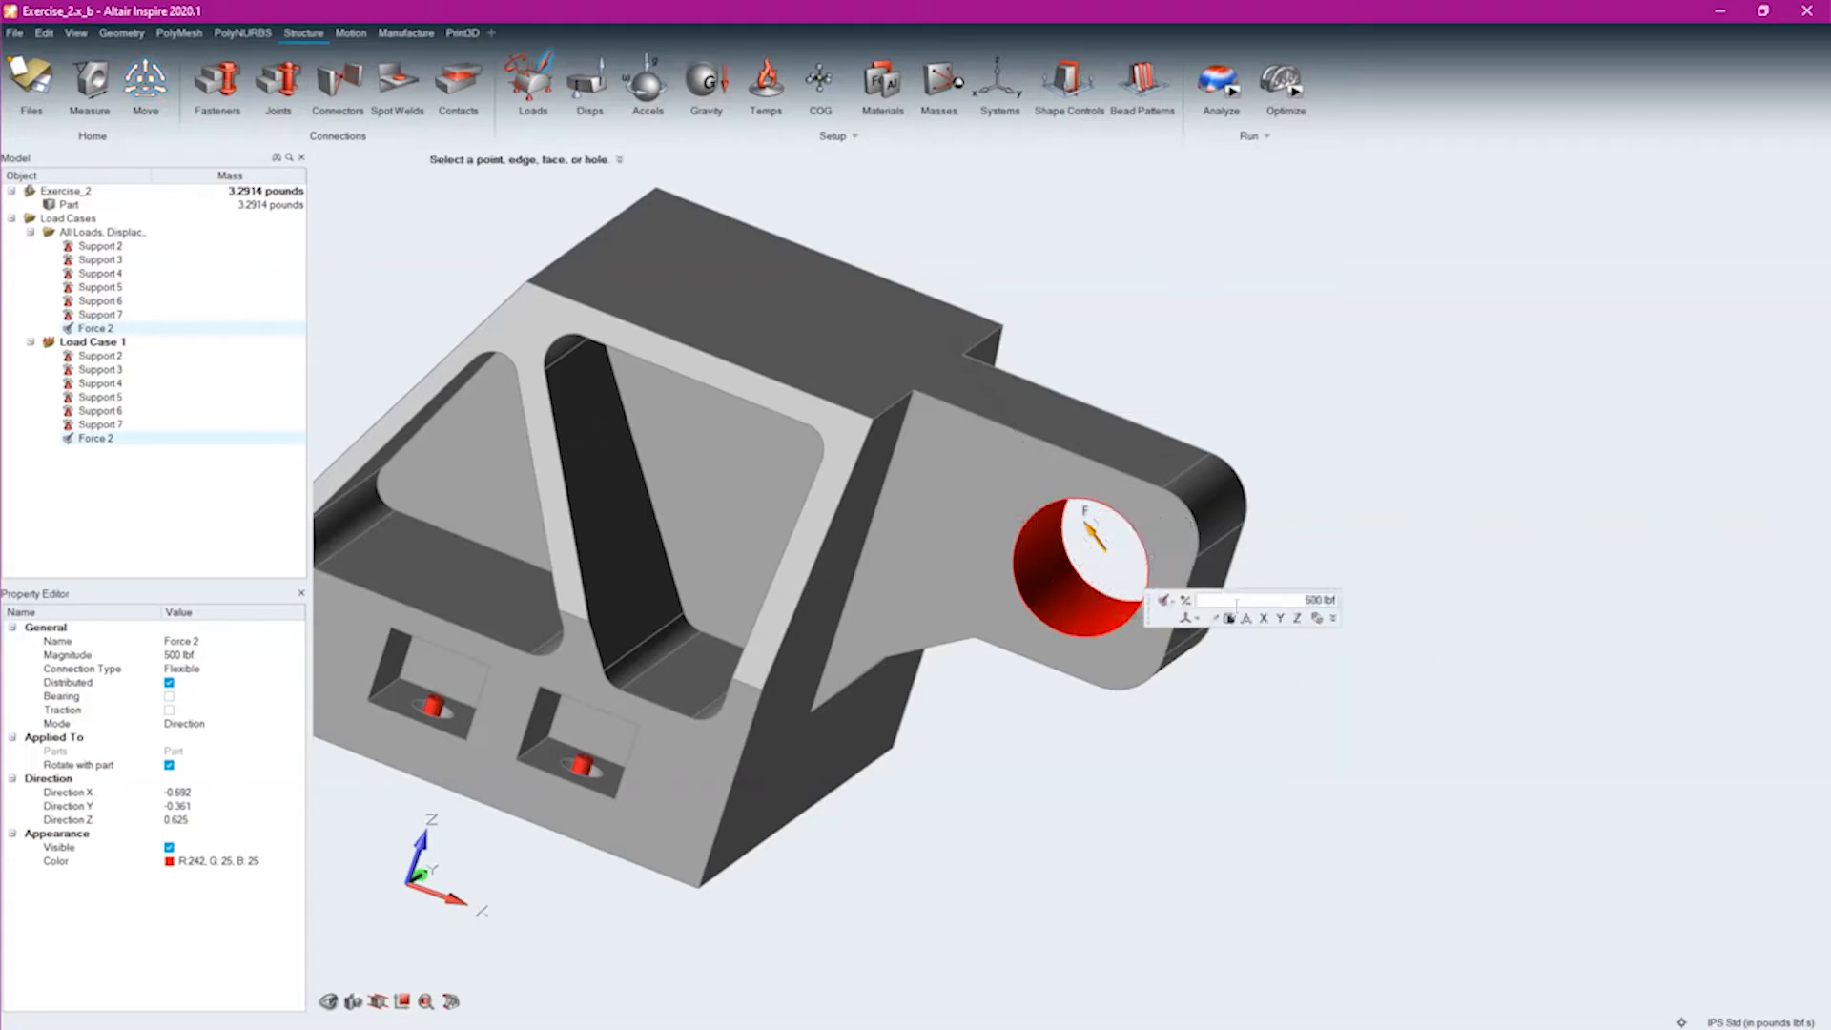
Set the lug-hole force's direction vector to X 3, Y 4, Z 5
click(1183, 600)
click(1185, 603)
click(1332, 619)
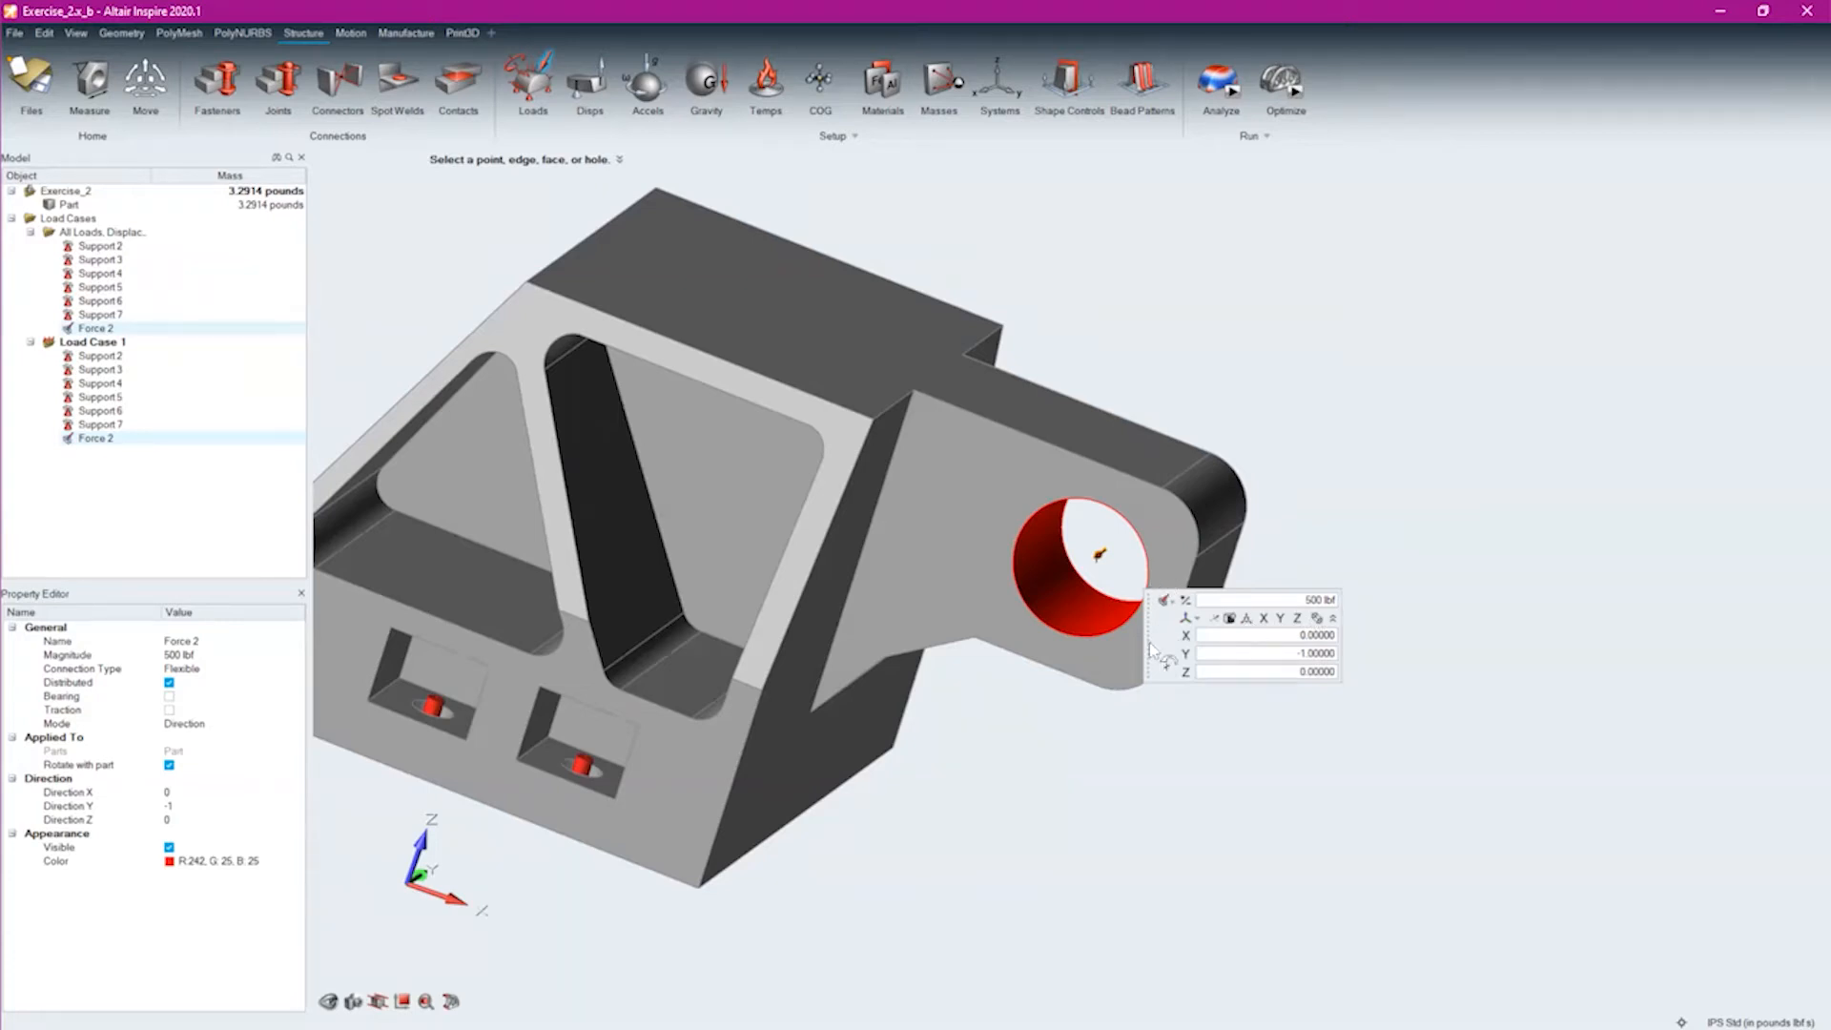
key(m)
drag(1079, 658, 1306, 666)
key(Escape)
drag(1333, 636, 1386, 637)
text(3)
key(Return)
drag(1288, 654, 1386, 651)
text(4)
click(1286, 666)
drag(1287, 668, 1379, 672)
text(5)
key(Return)
middle_drag(1178, 689, 1299, 679)
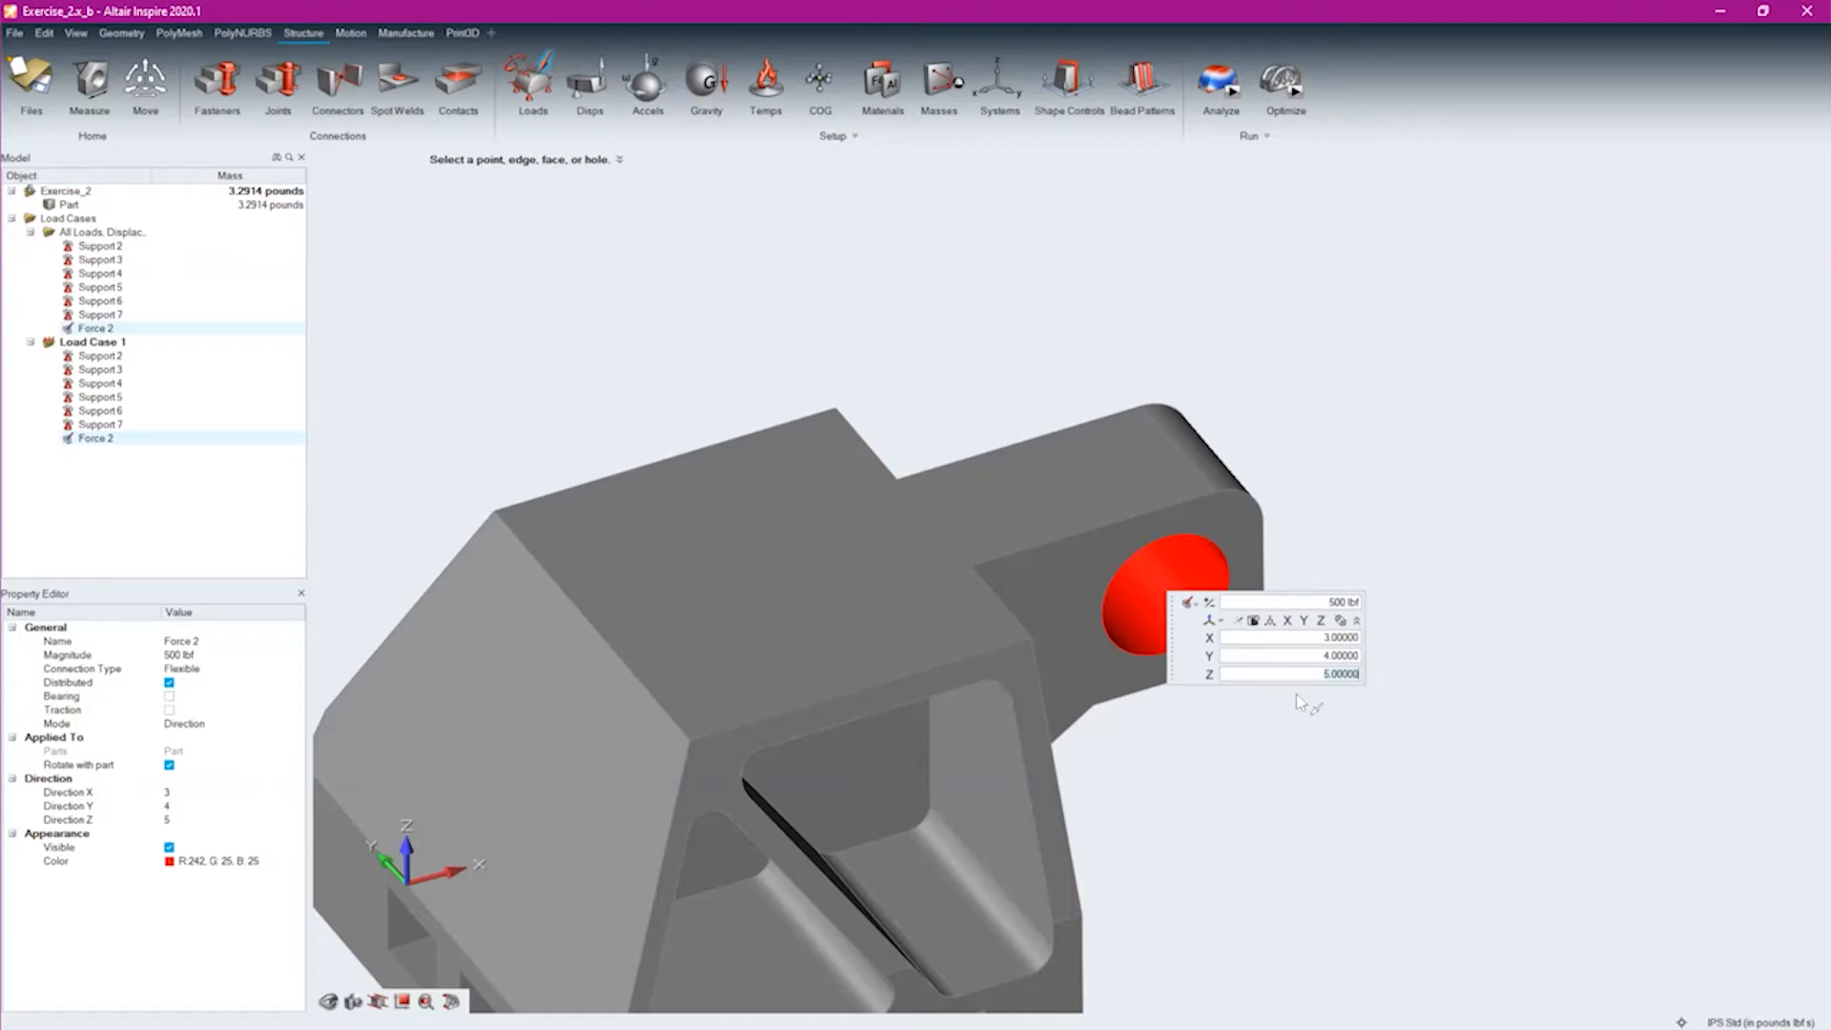
Switch the lug-hole force to component mode and set its Fy component to 100 lbf
click(1242, 621)
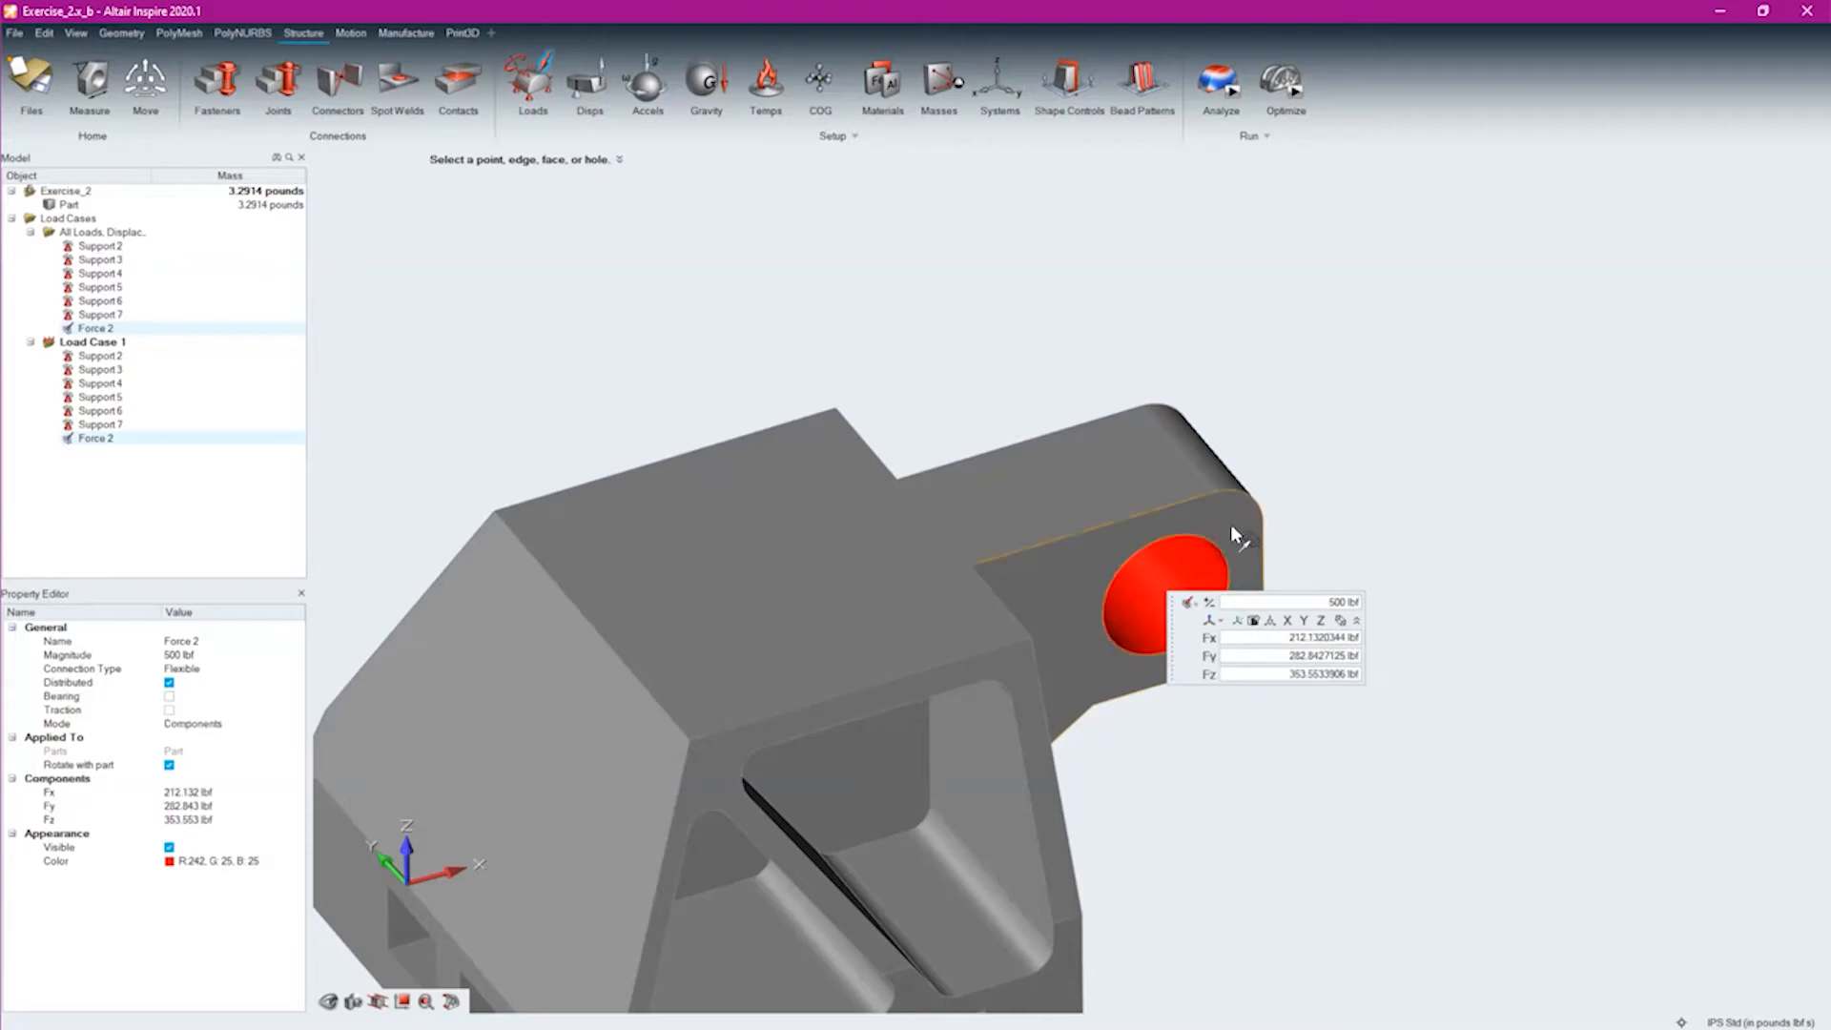
click(1238, 622)
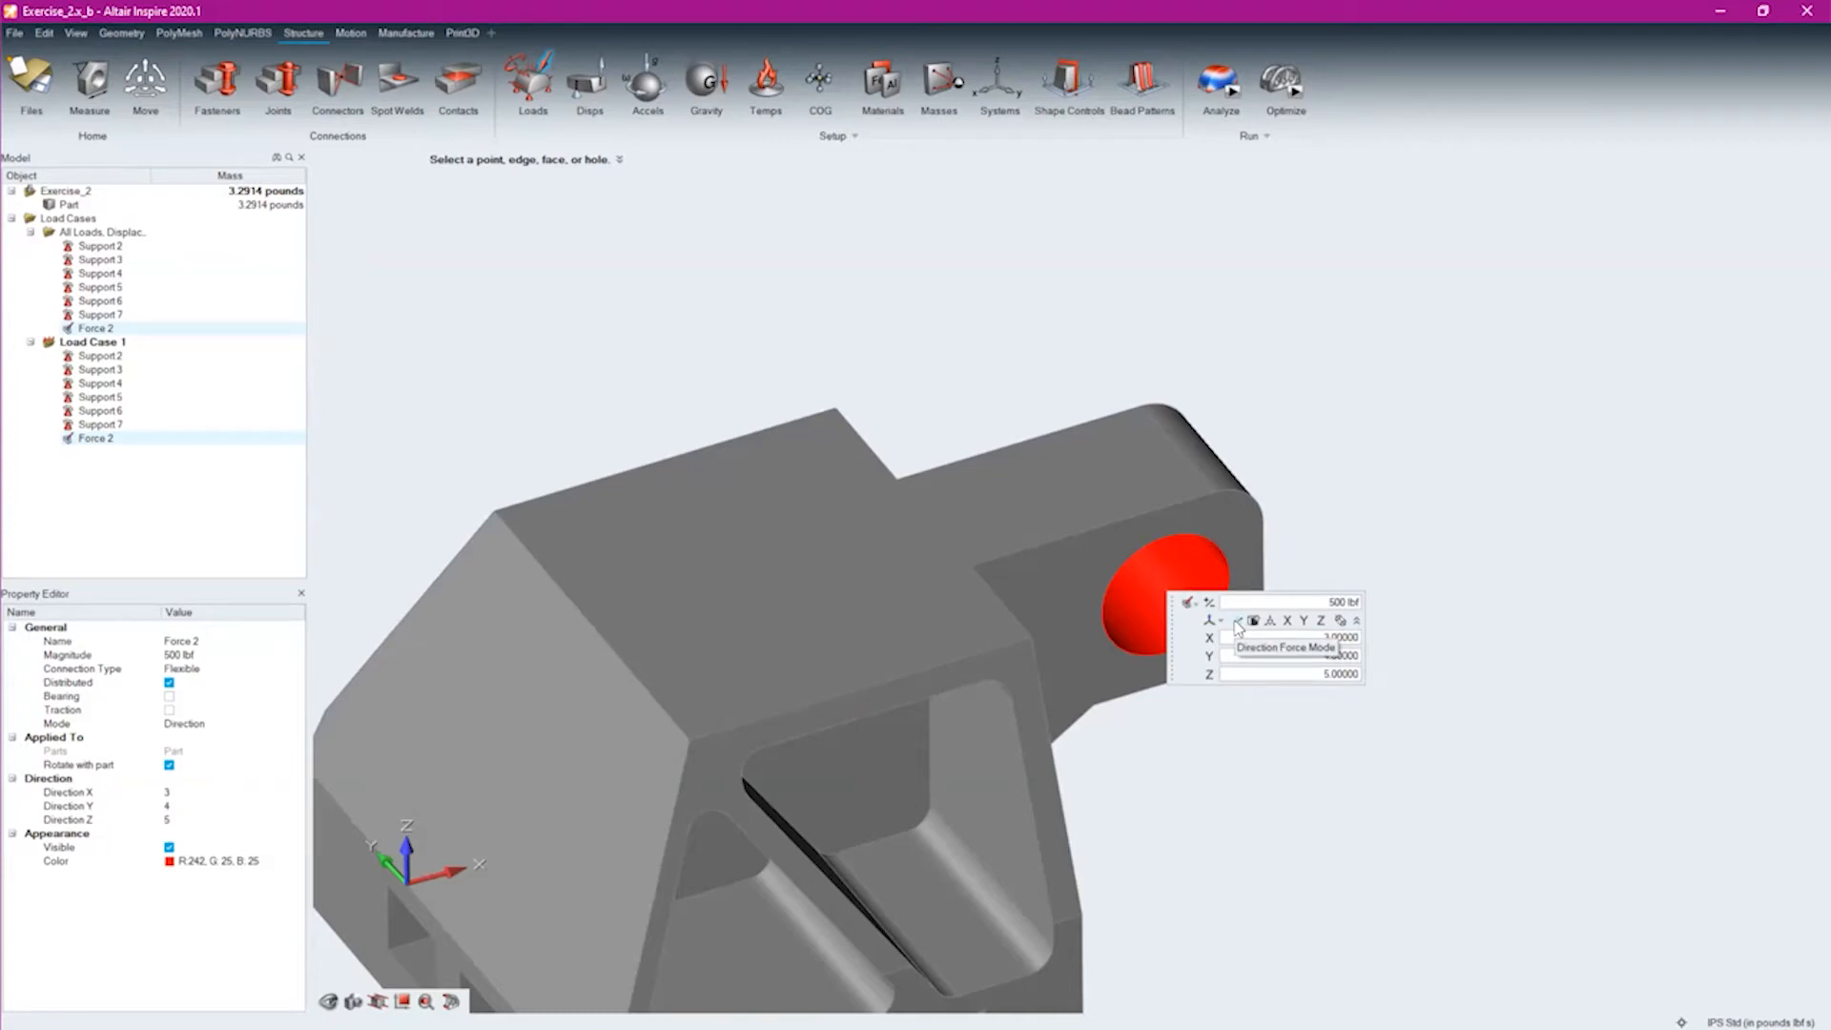
click(1237, 621)
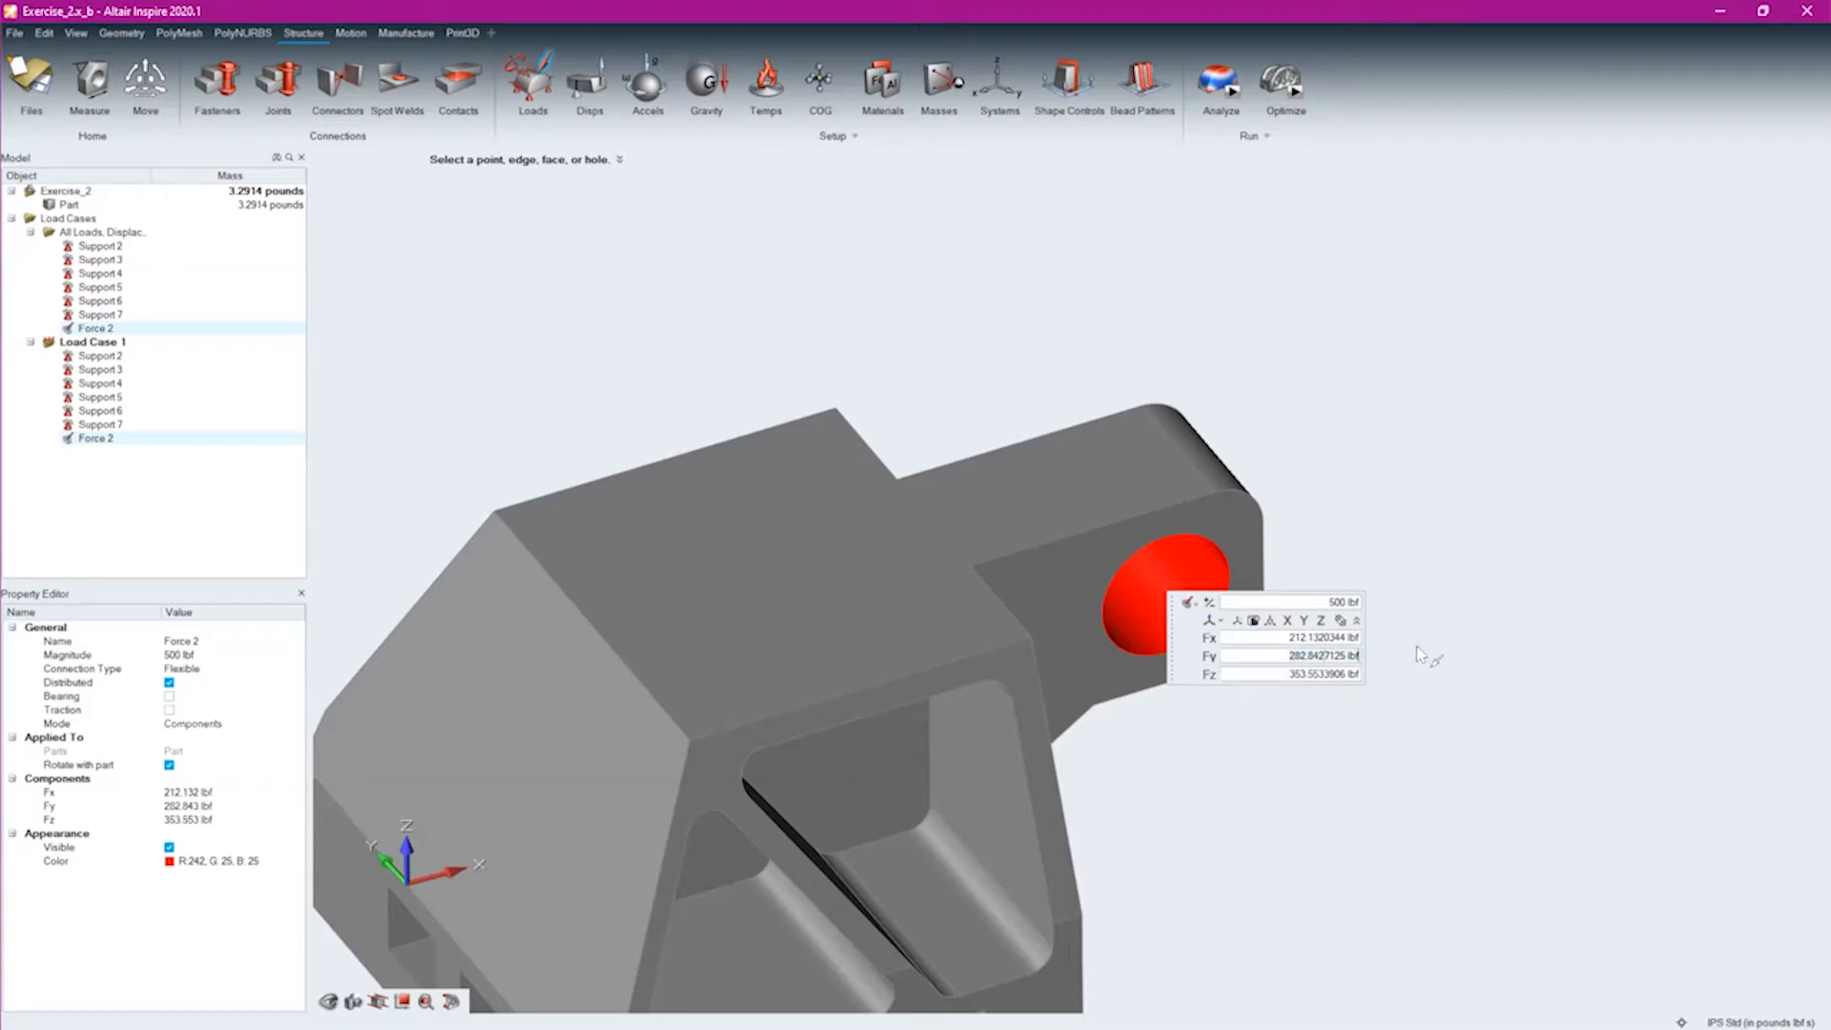
text(100)
key(Return)
right_drag(1204, 734, 1176, 651)
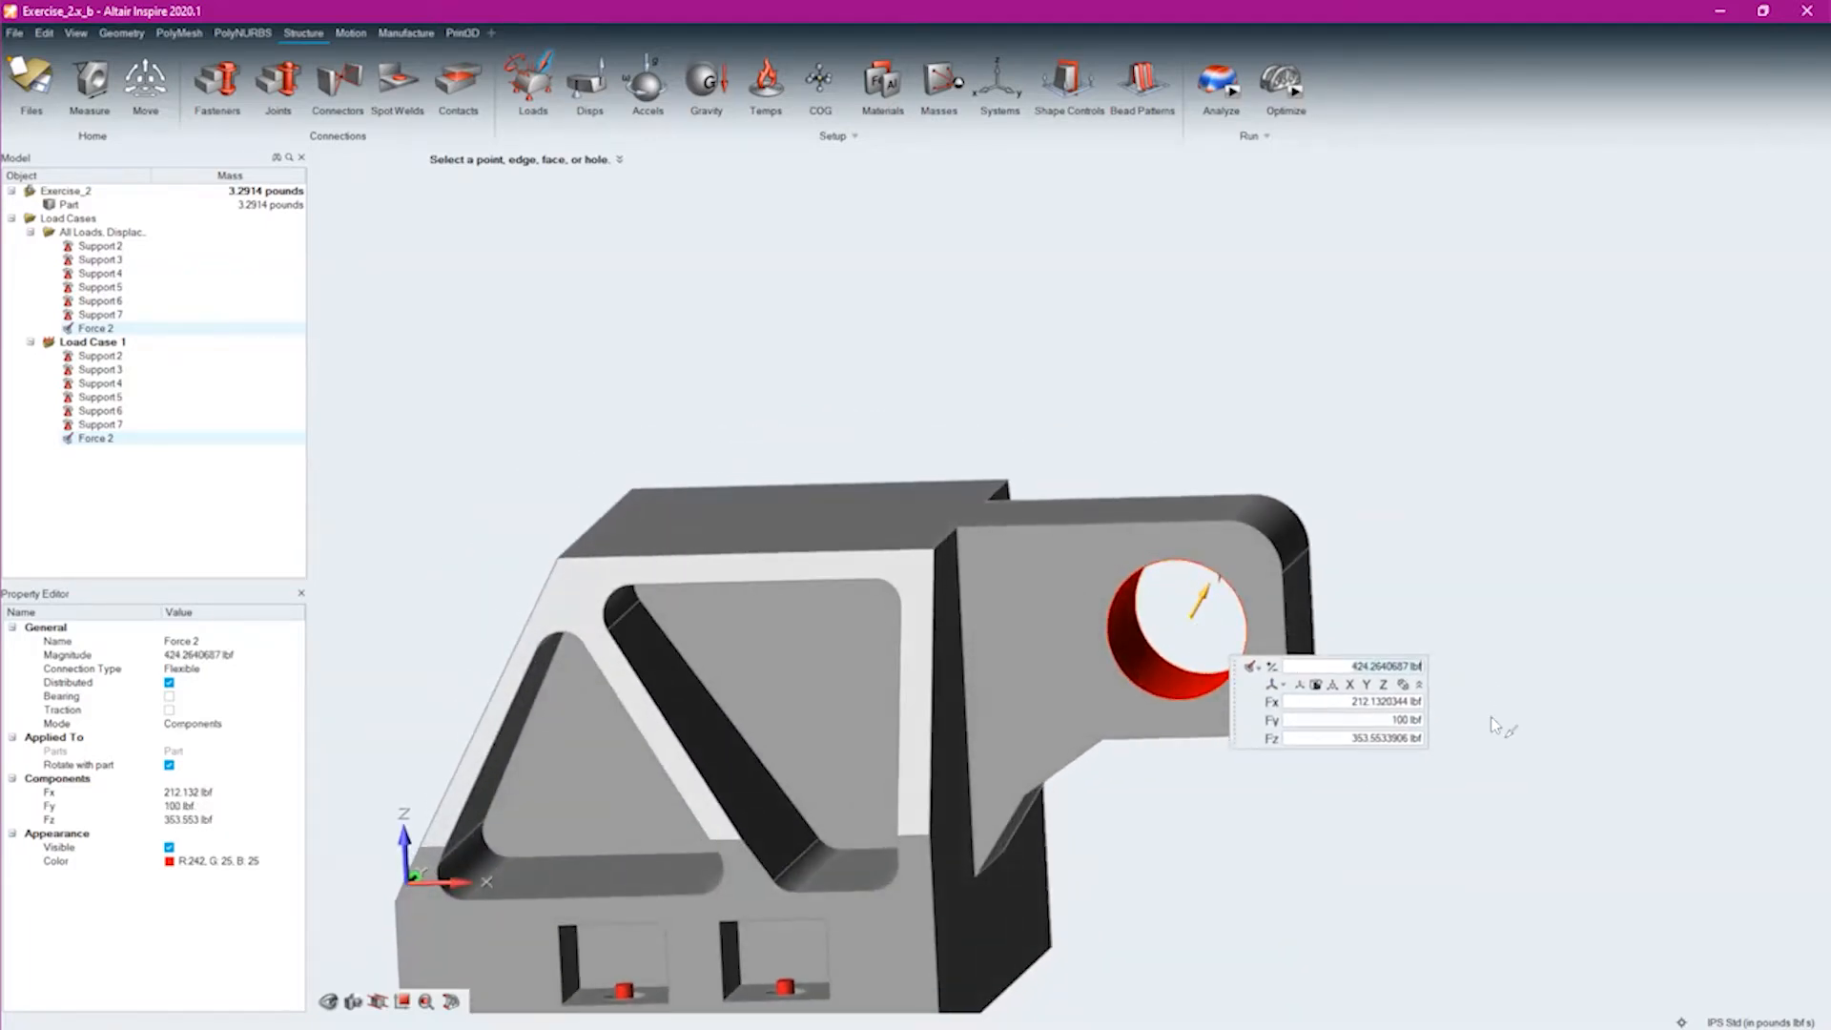
Set the total magnitude of the component-mode force to 500 lbf
click(1338, 666)
text(500)
key(Return)
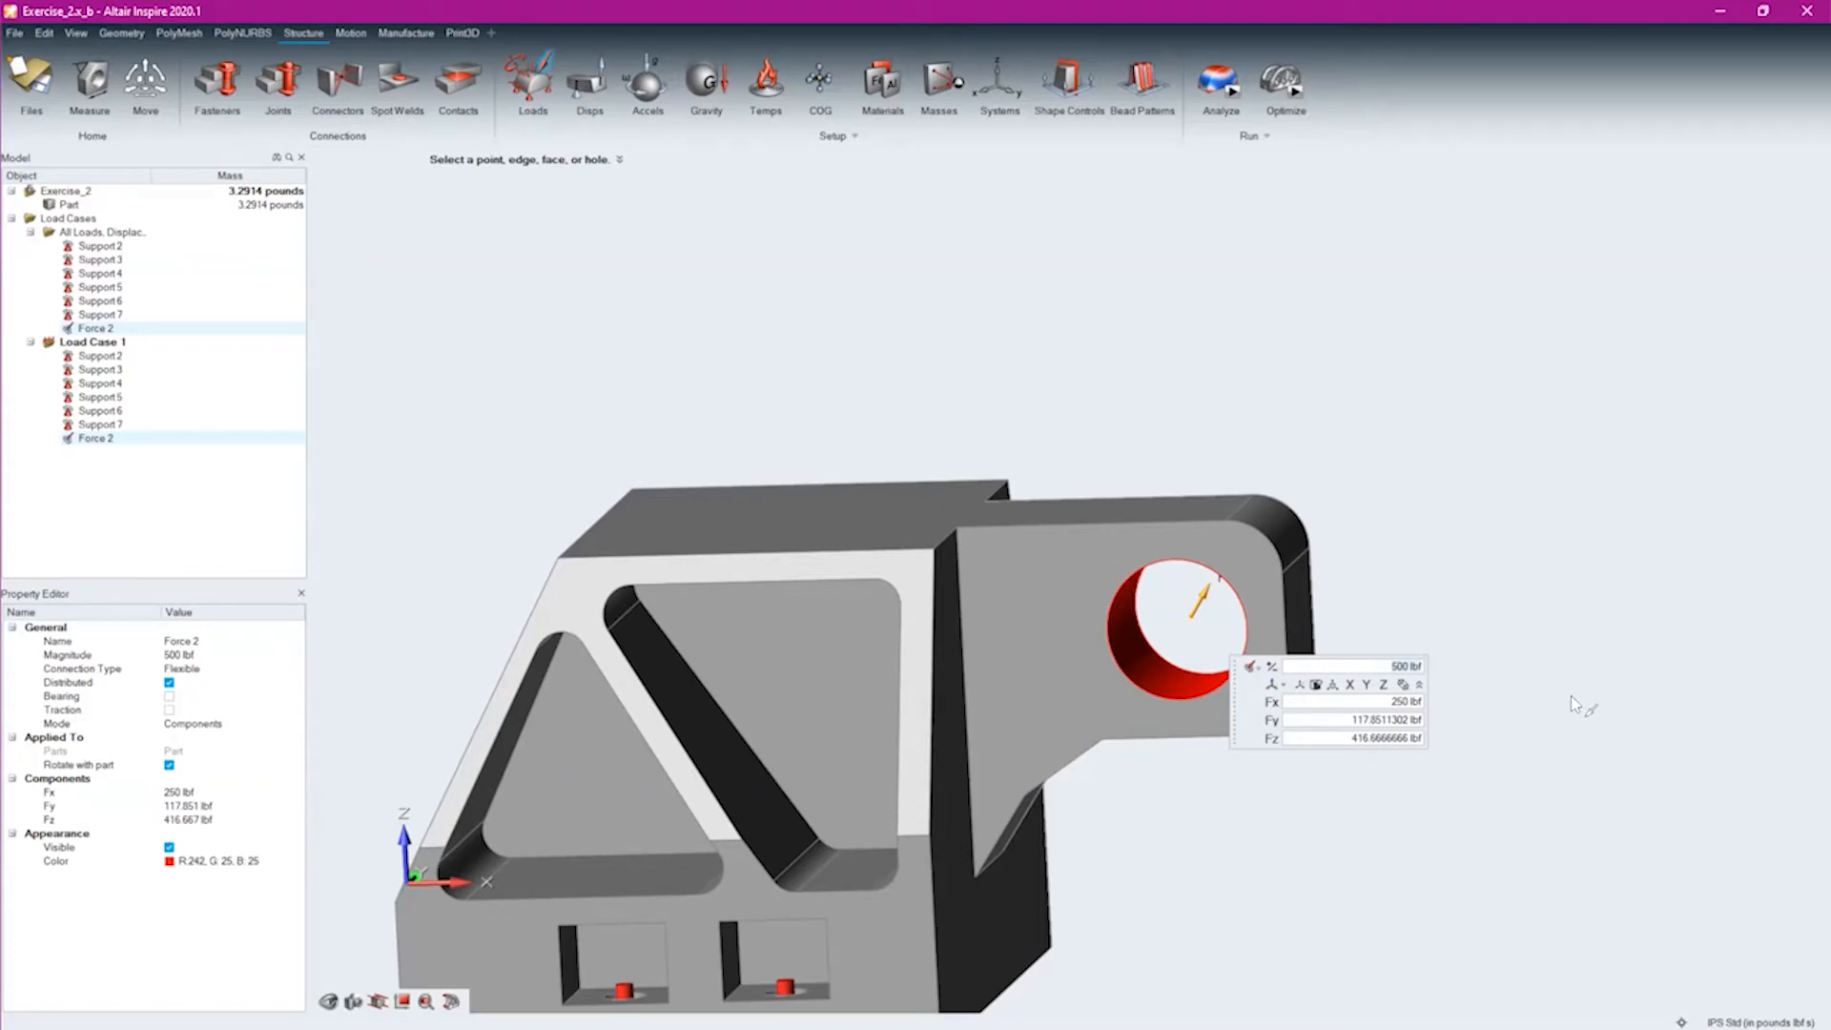
Point the lug-hole force along negative Y and add a second 500 lbf force along negative X in the same hole
click(1362, 674)
click(1365, 682)
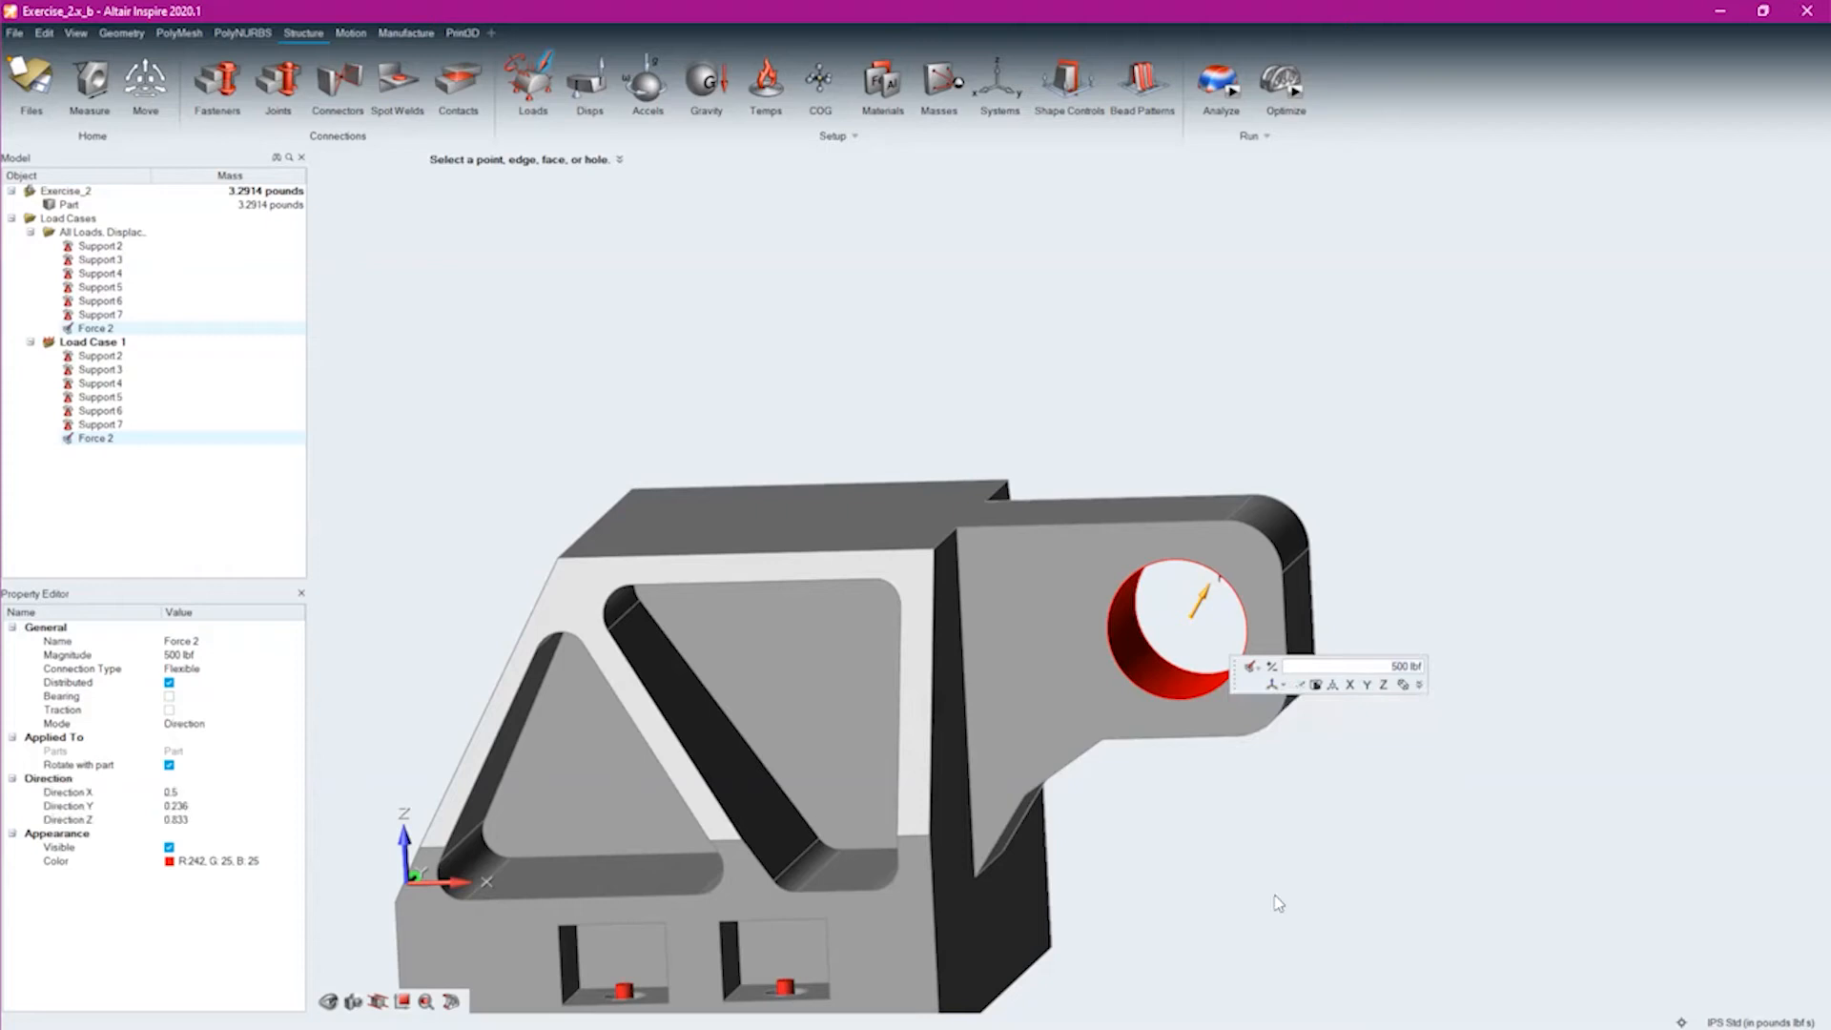
middle_drag(1174, 805, 1175, 807)
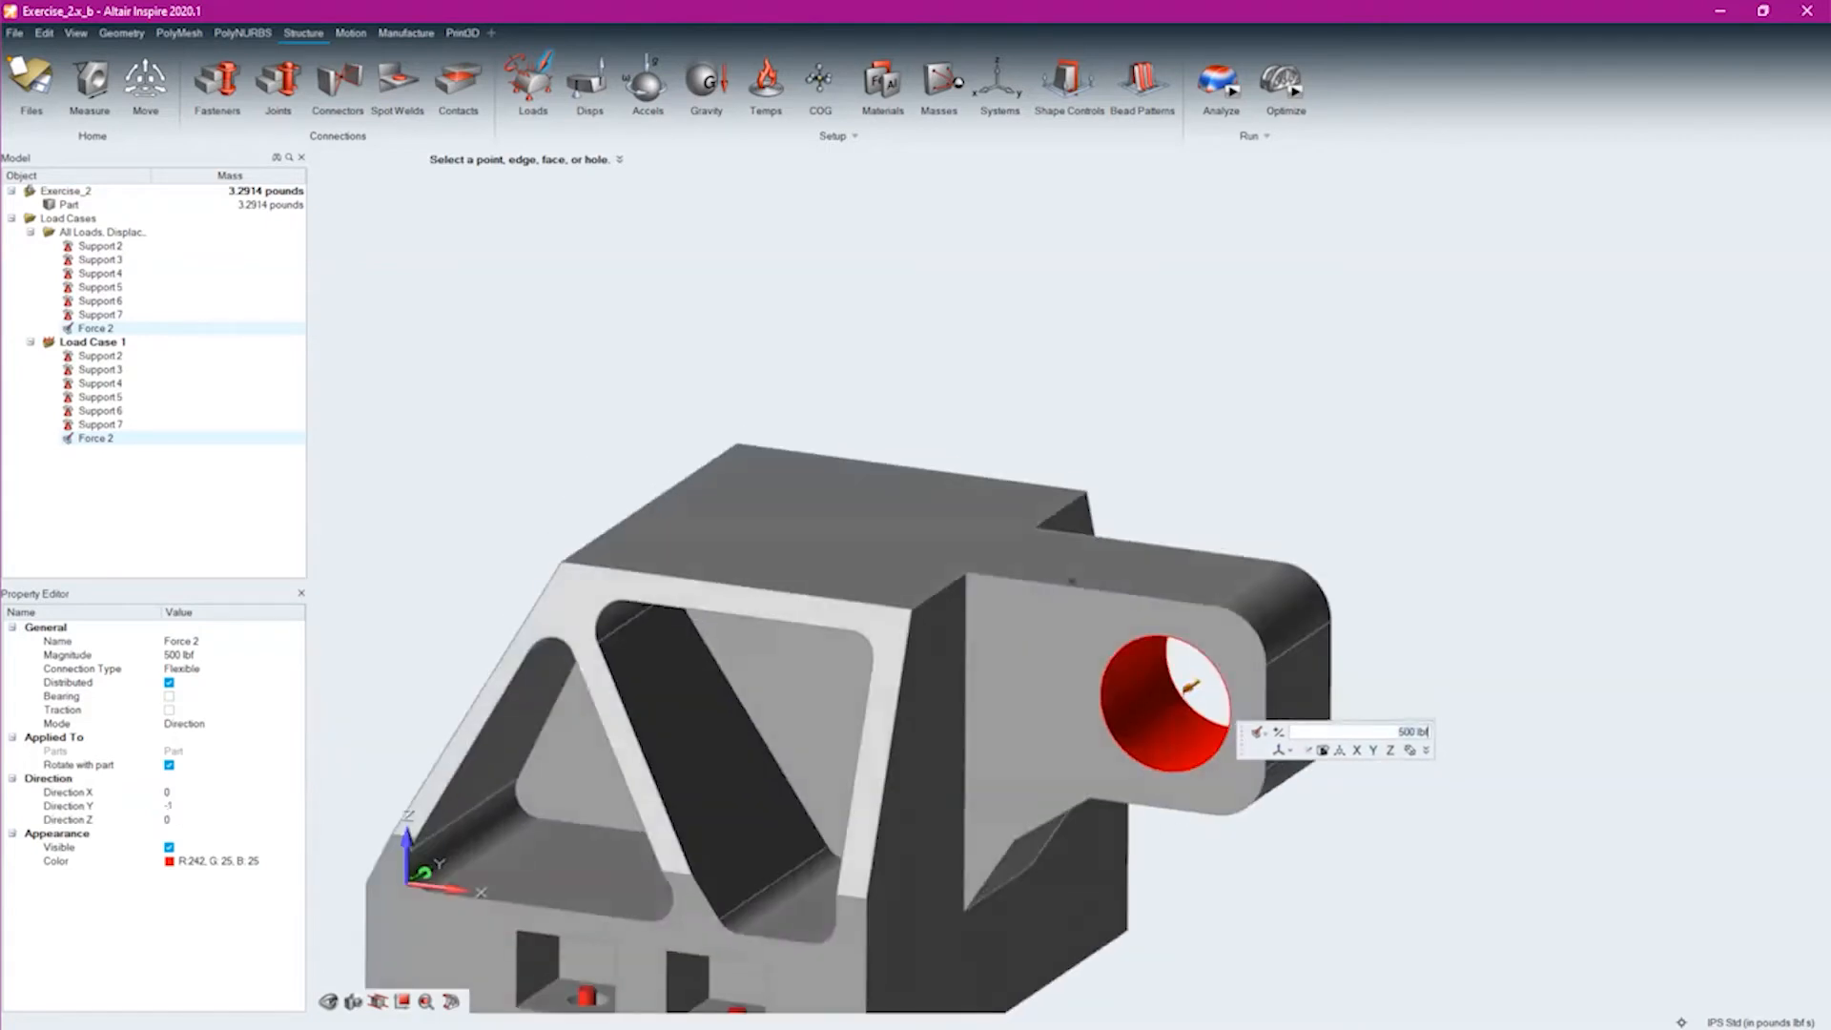
middle_drag(1072, 581, 1078, 539)
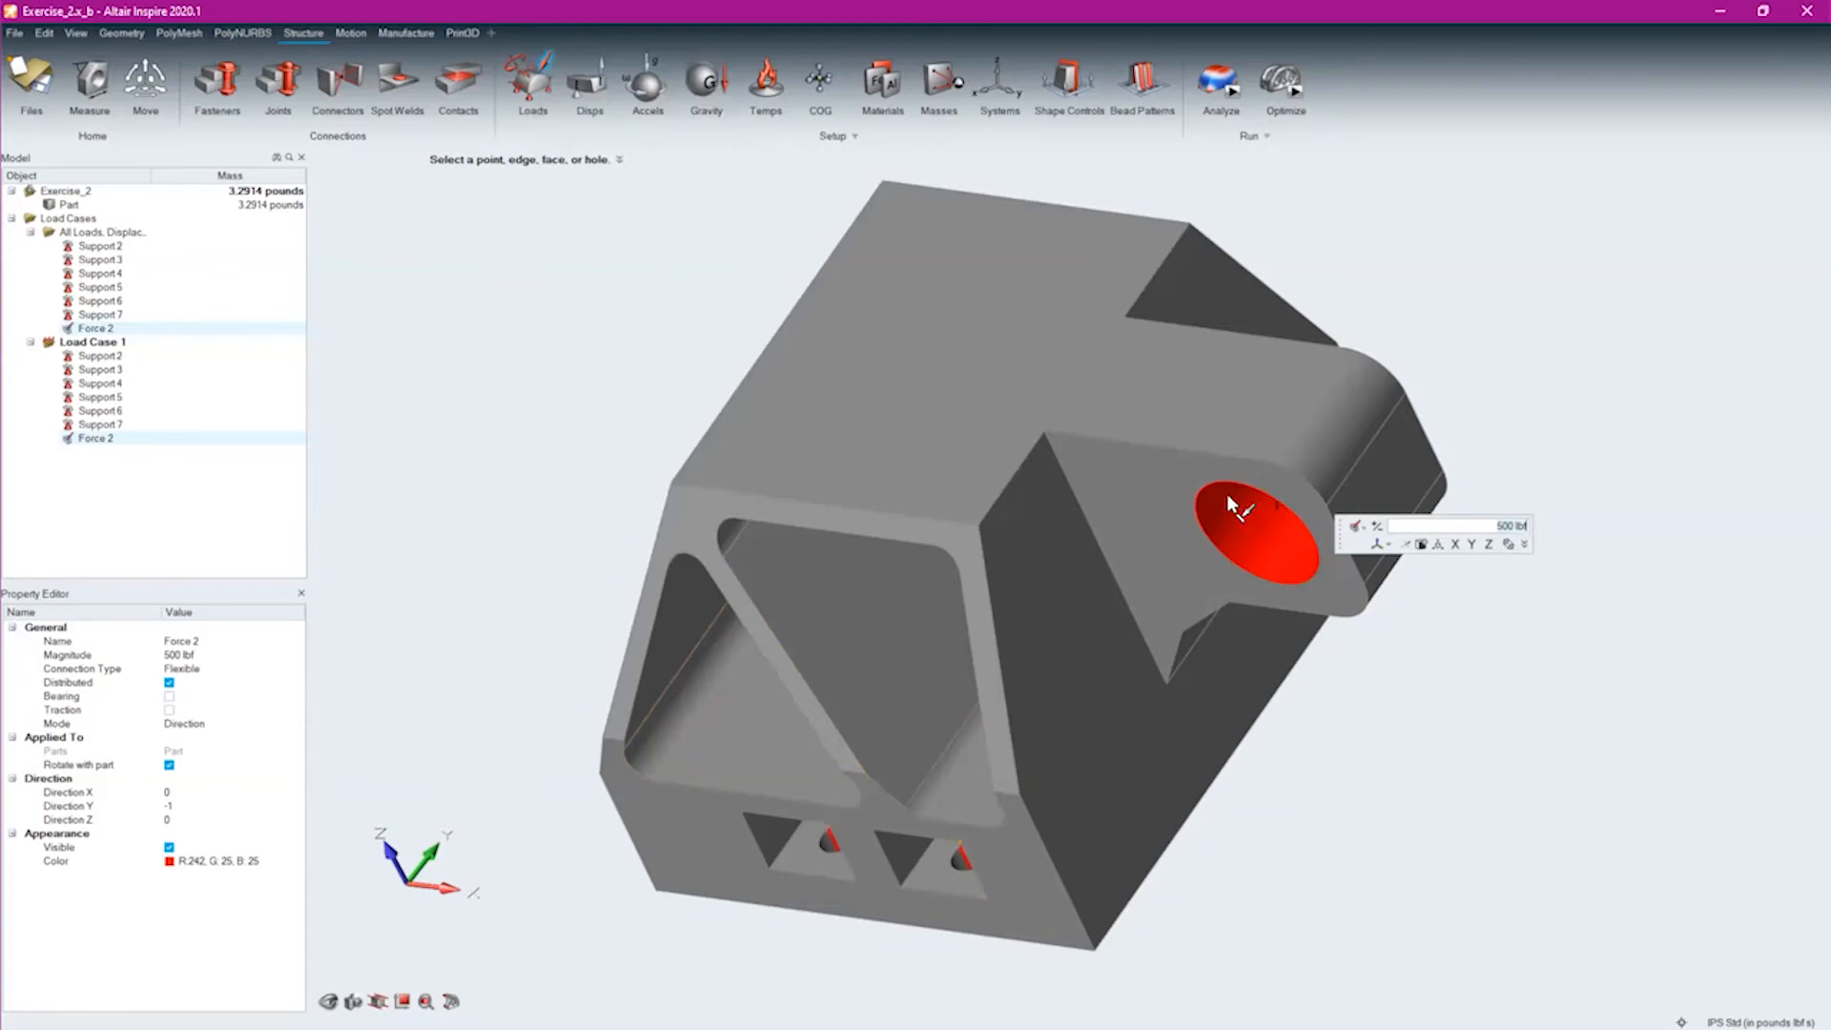
right_drag(1203, 665, 1262, 698)
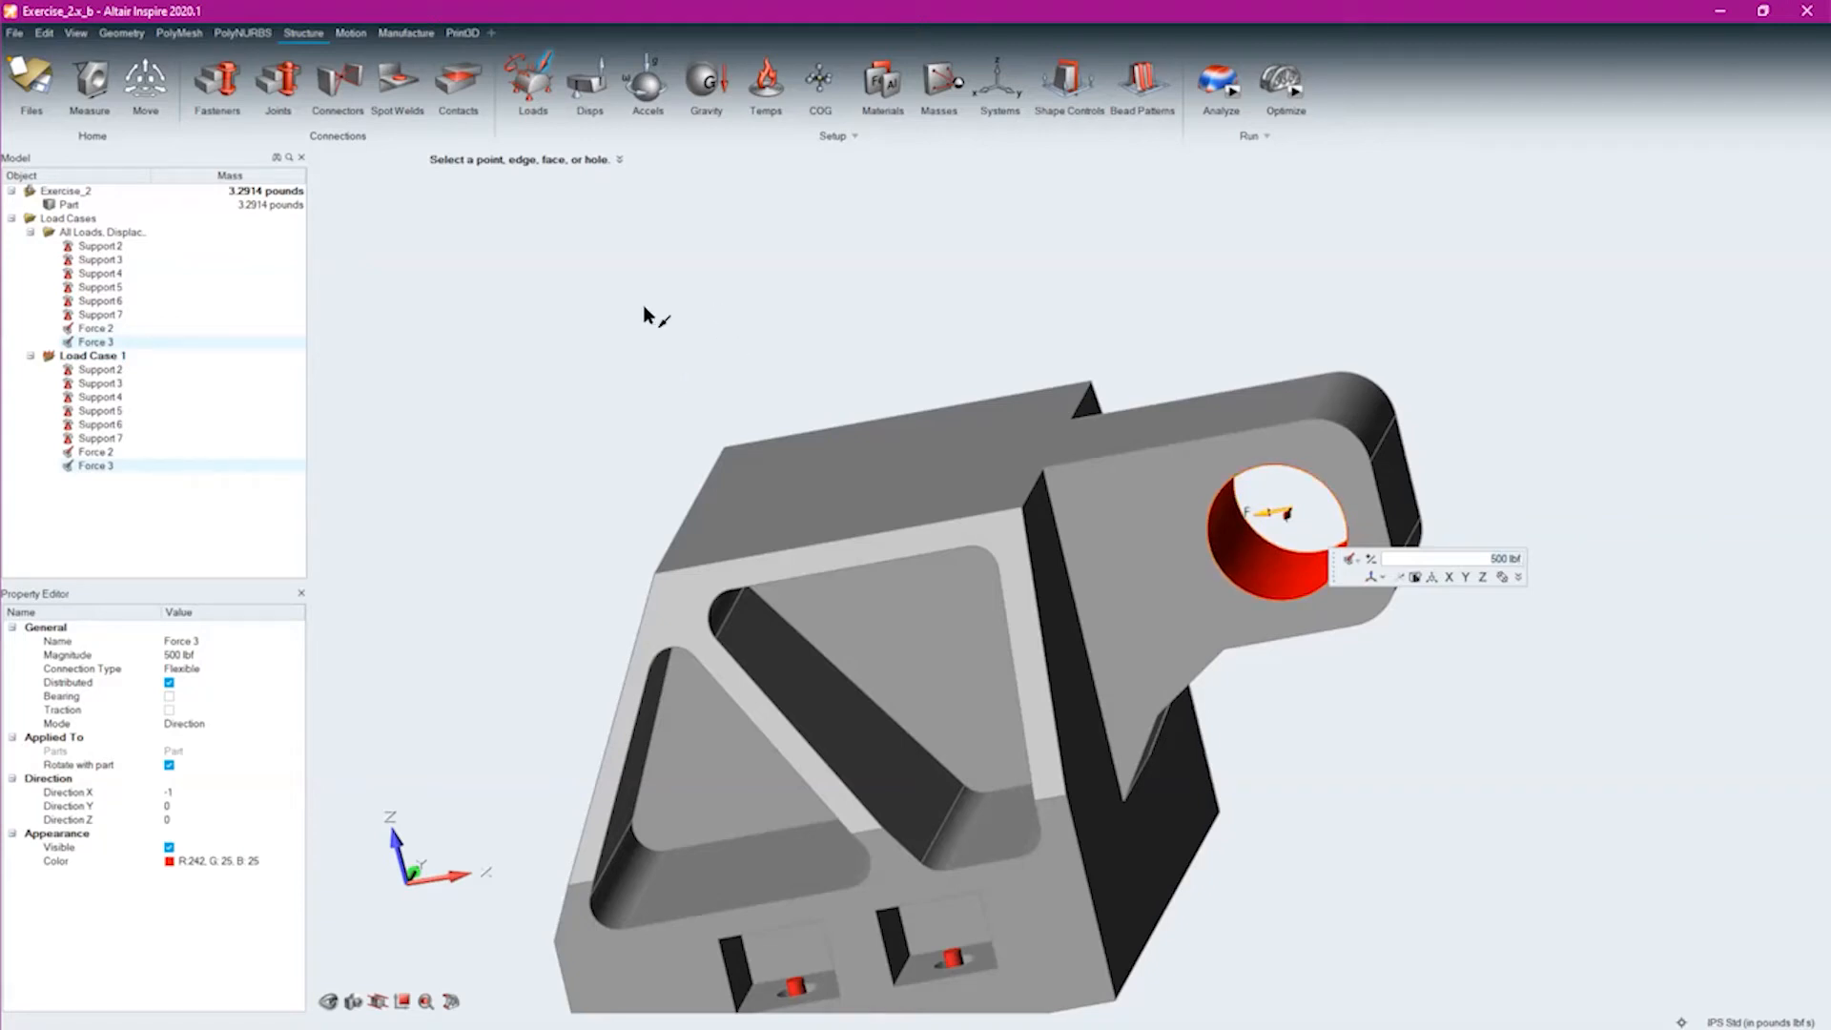
Rename the negative-Y lug-hole force, Force 2, as Door Open
click(95, 328)
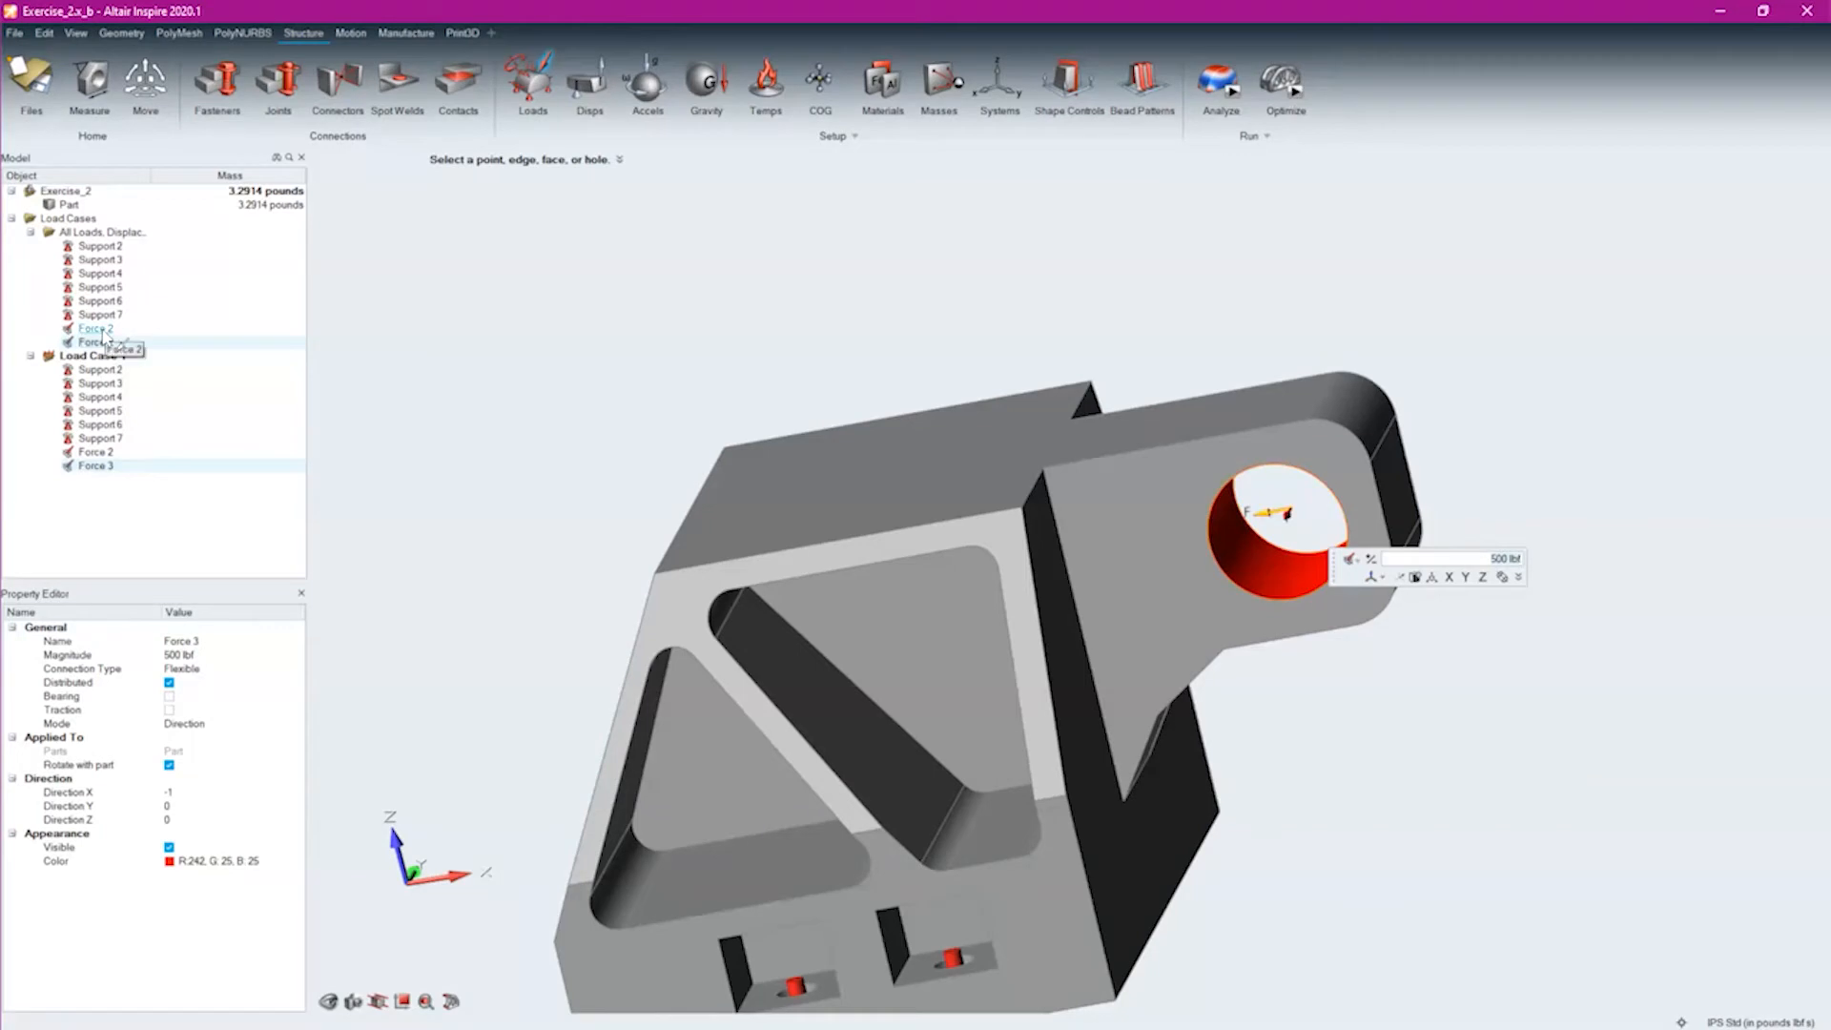
right_click(105, 330)
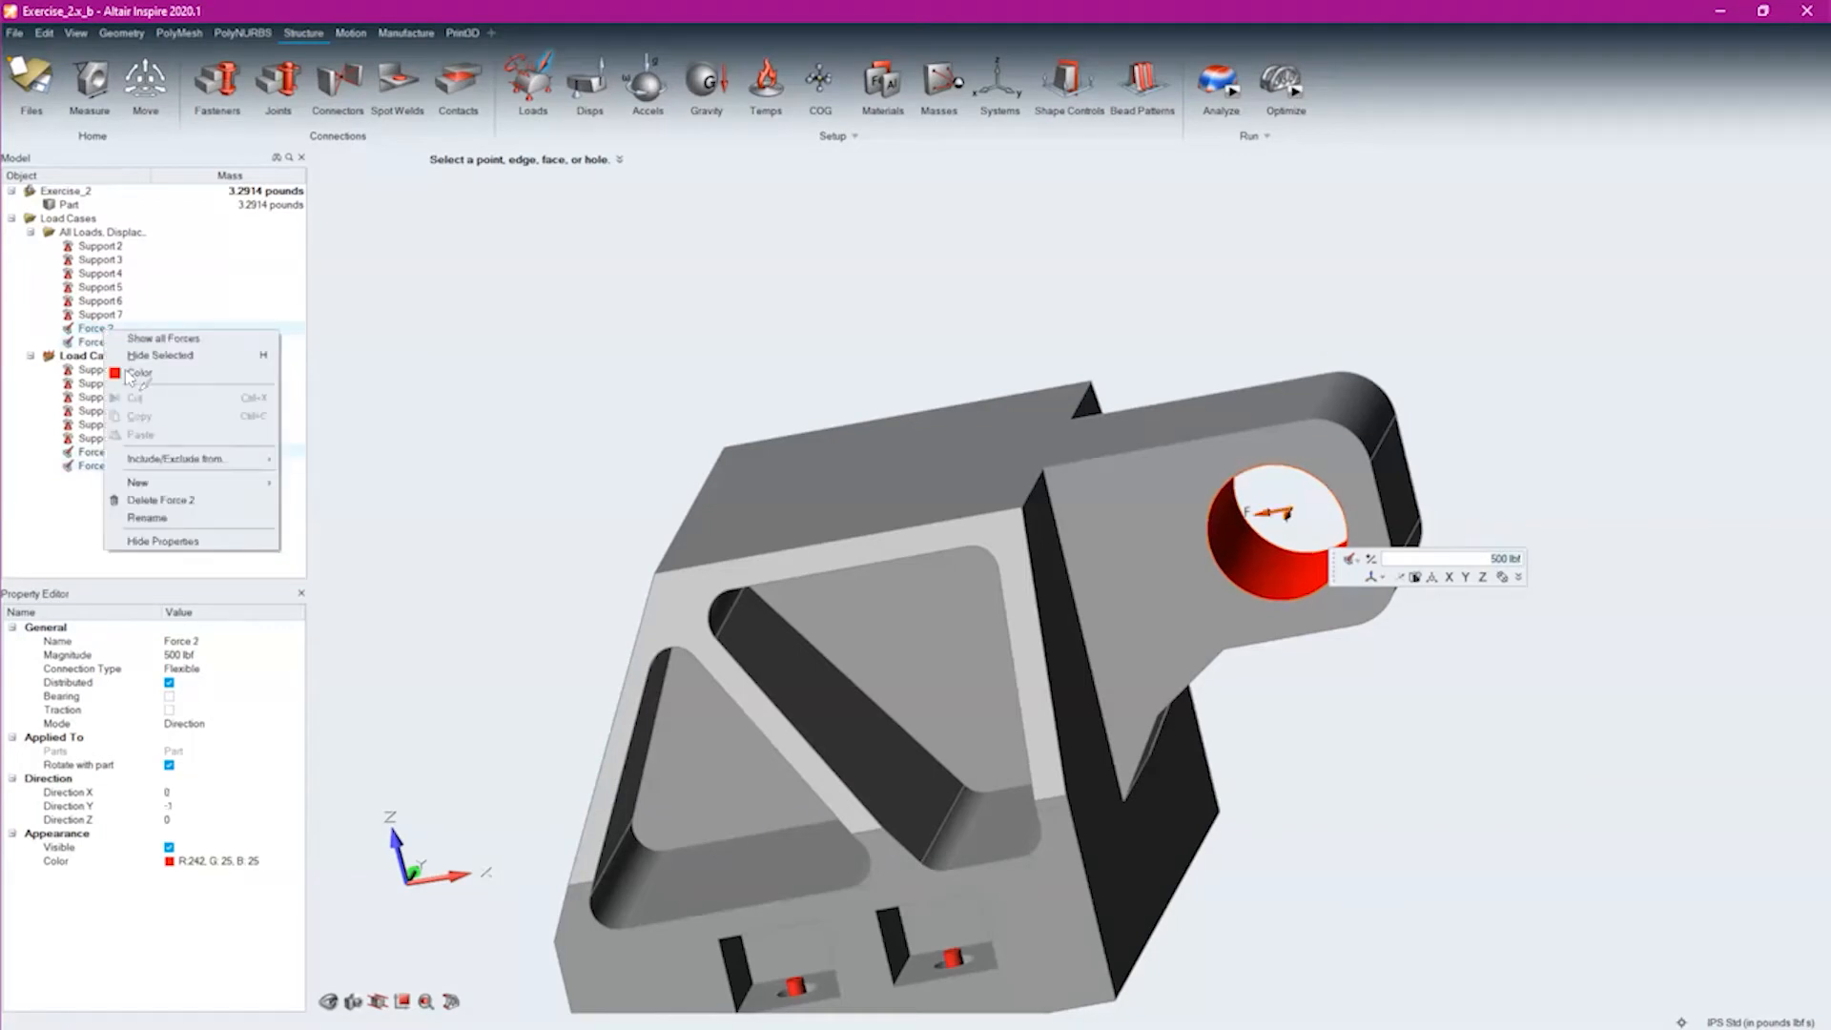
click(159, 519)
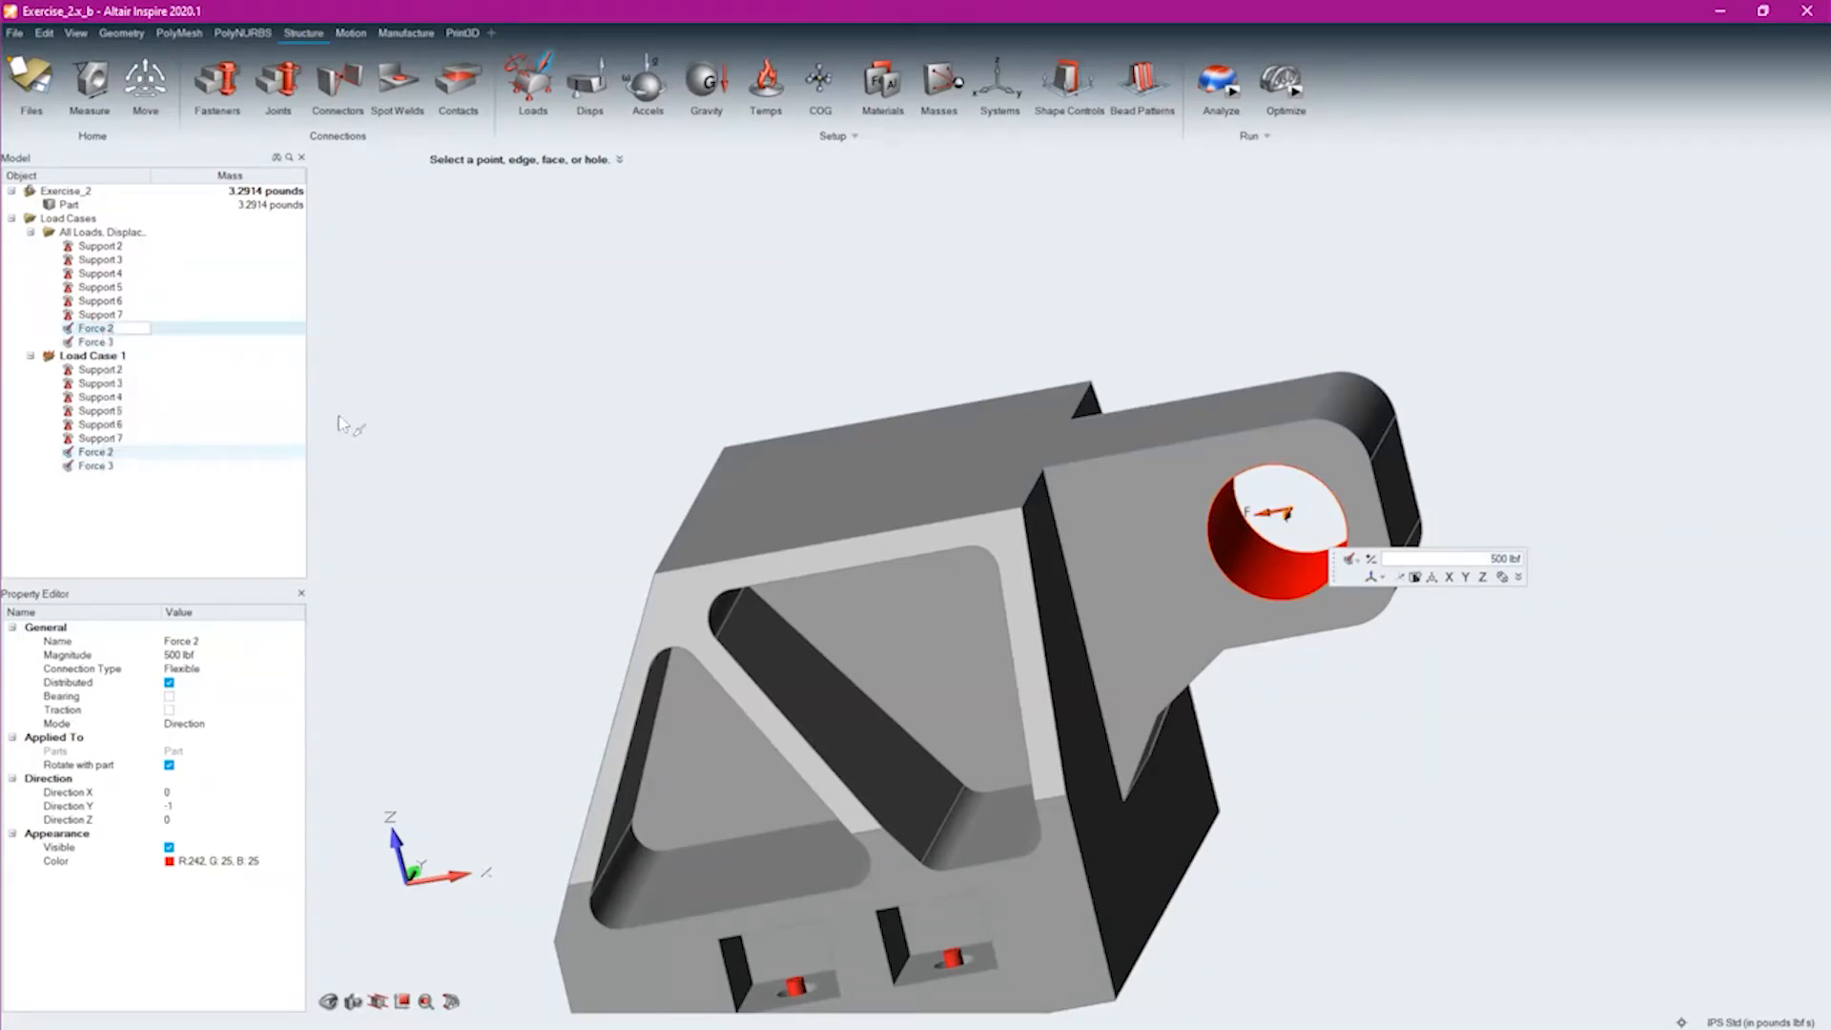
text(Door Open)
key(Return)
Rename the negative-X lug-hole force, Force 3, as Door Closed
click(95, 342)
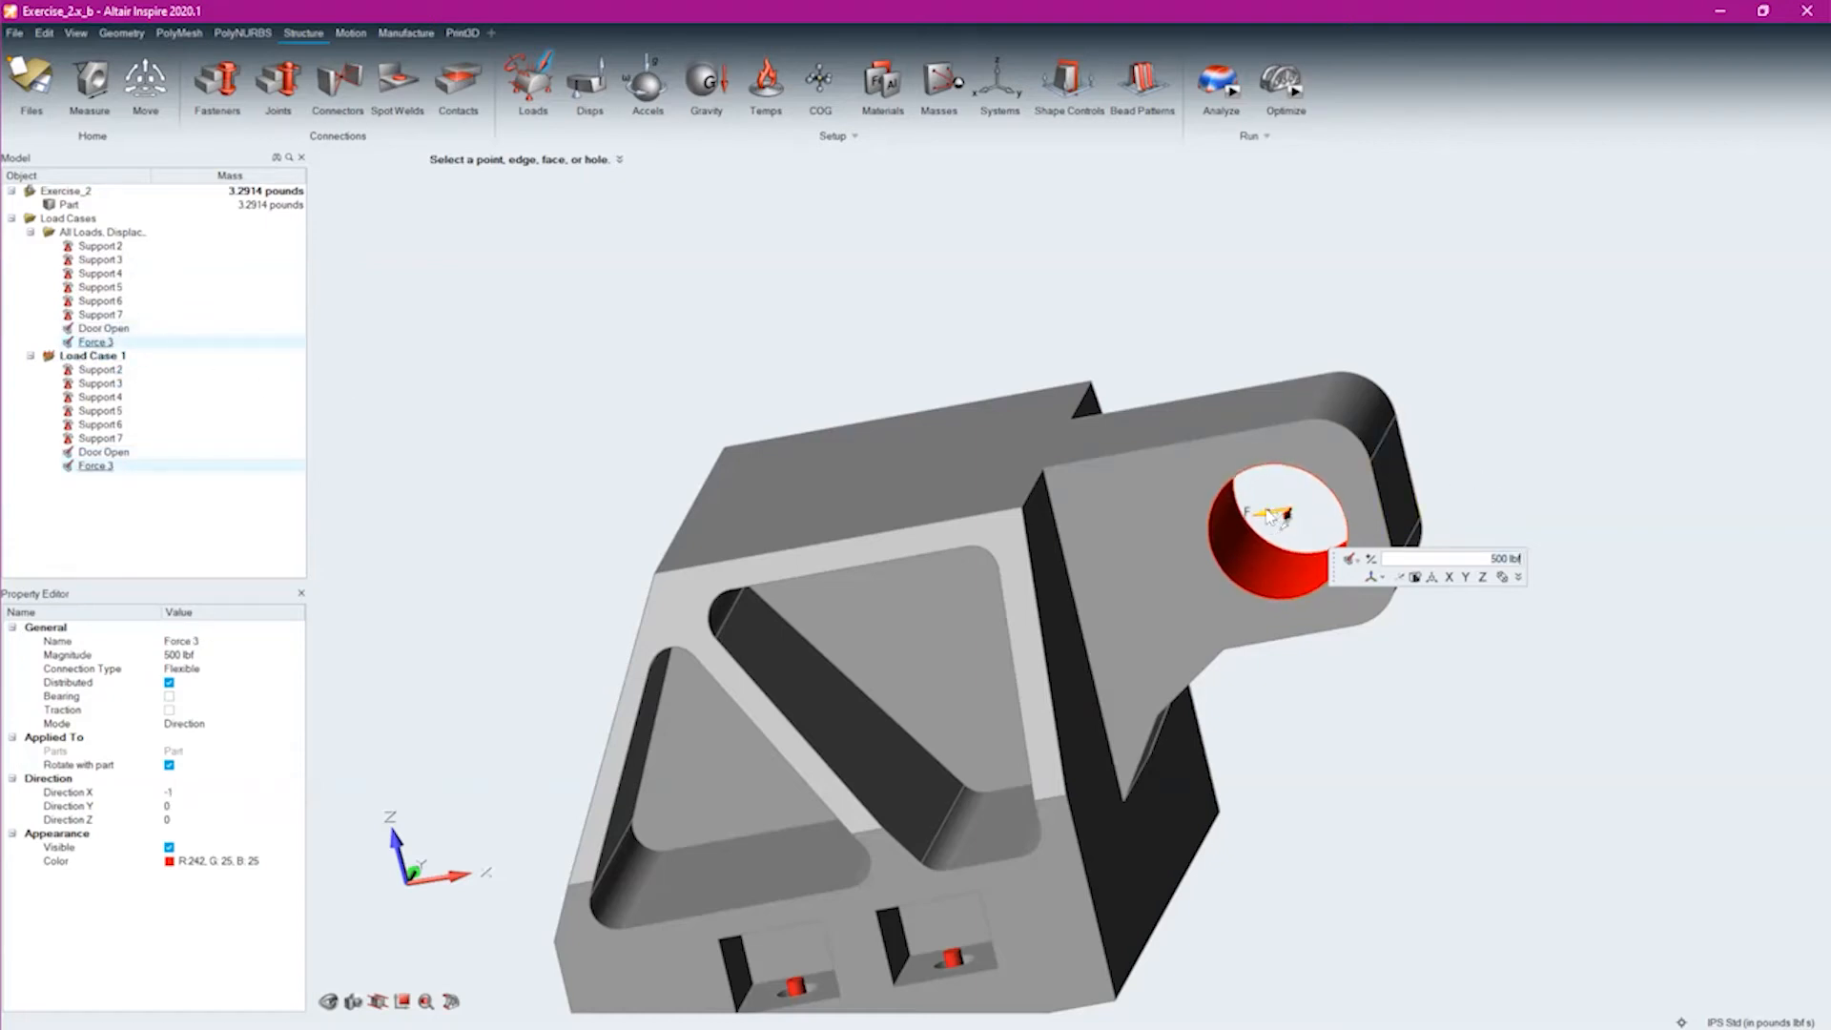
click(103, 246)
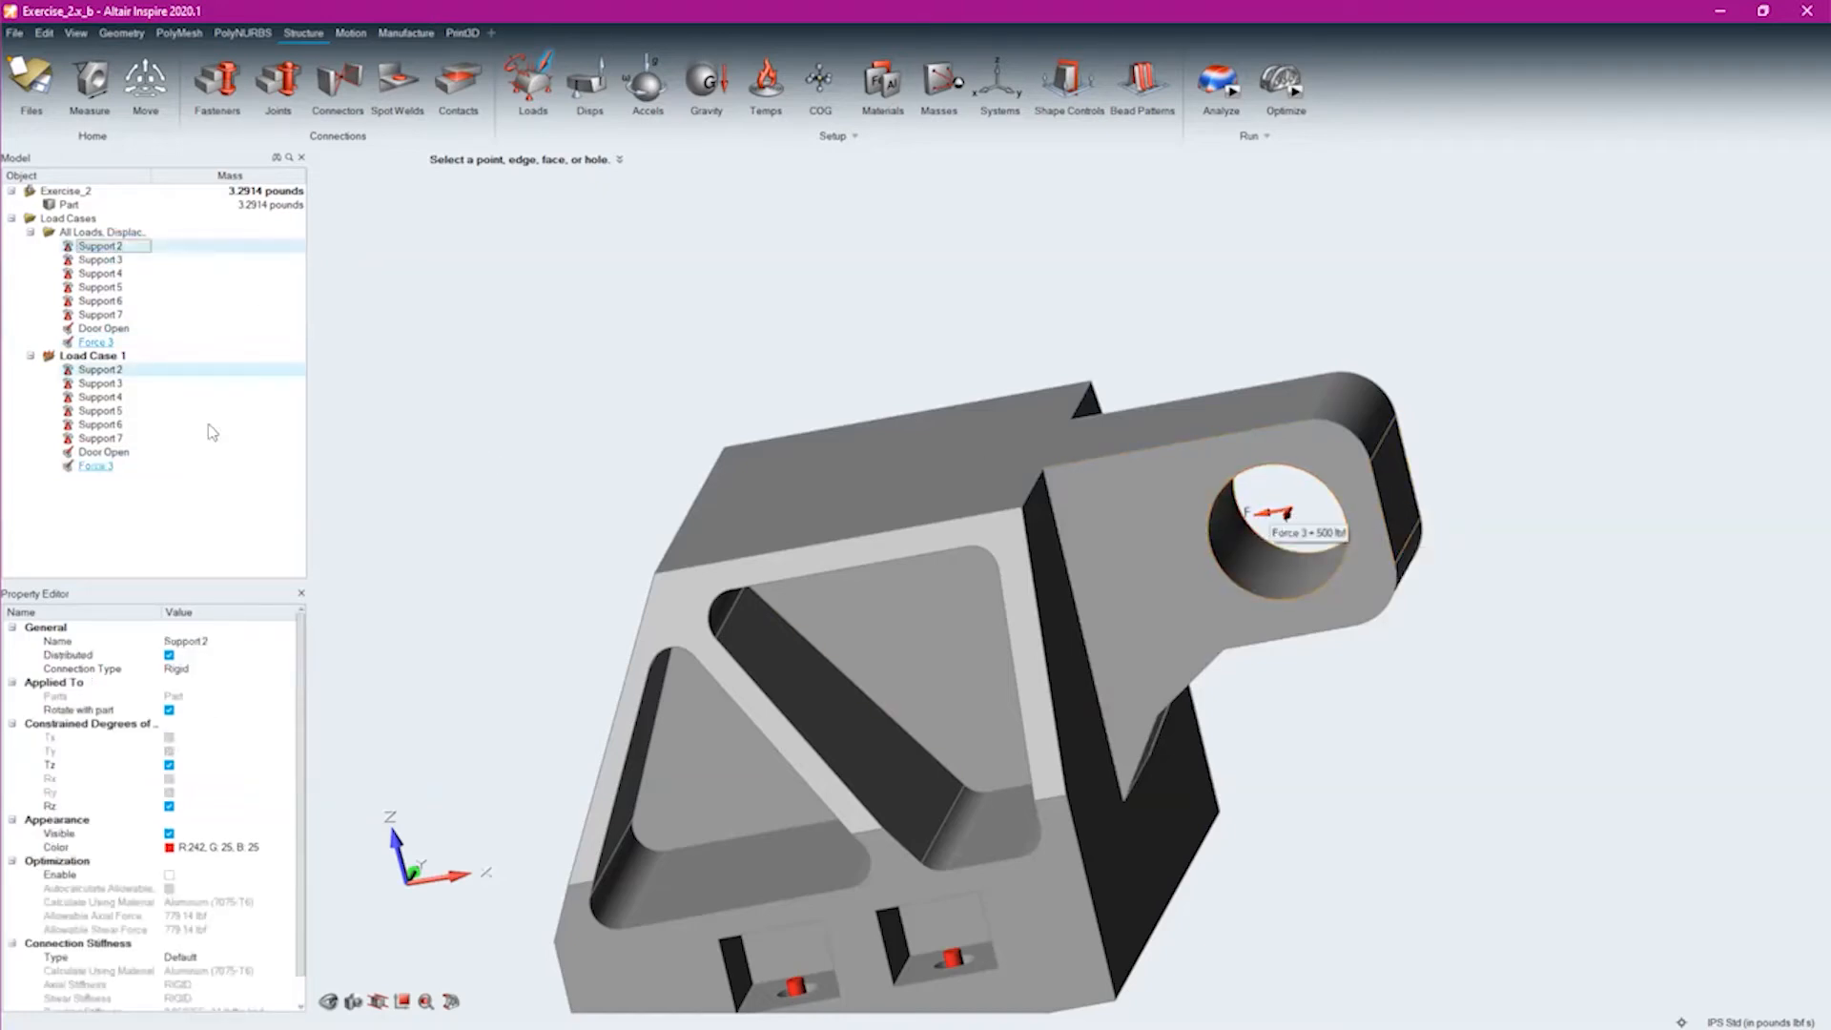
click(111, 343)
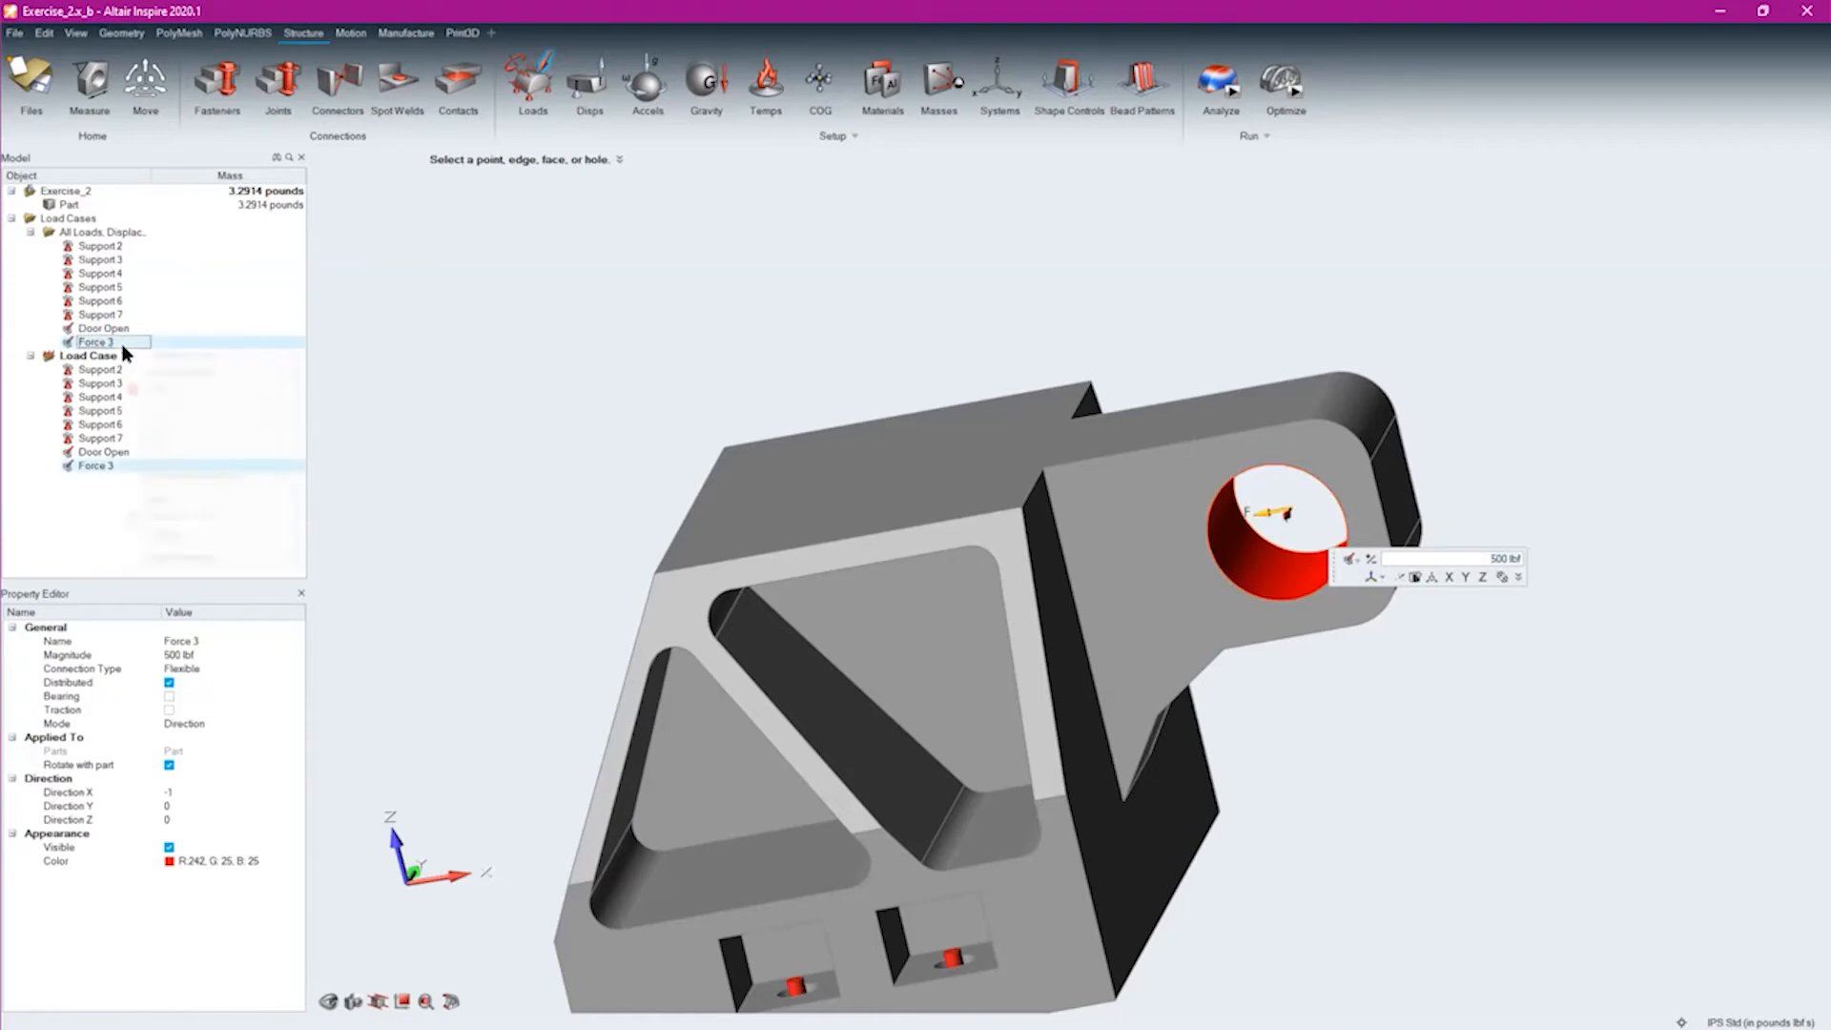
right_click(123, 345)
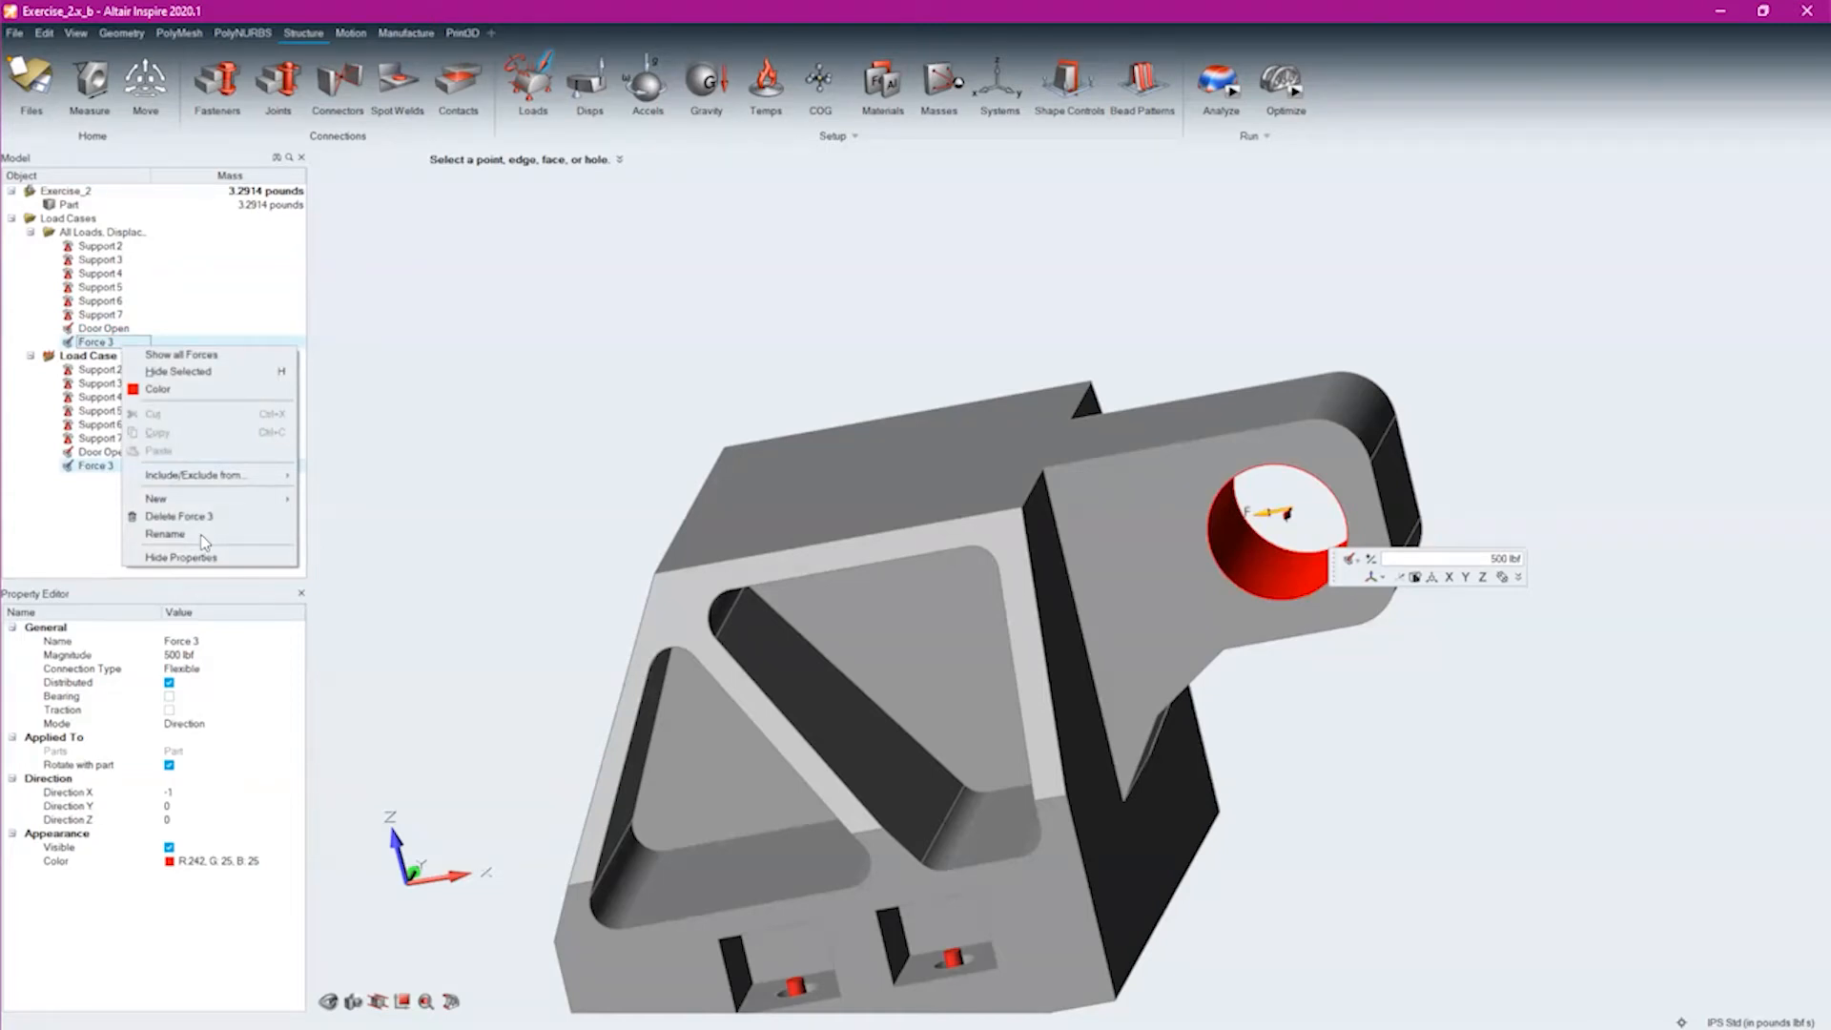
click(202, 536)
text(Door Closed)
key(Return)
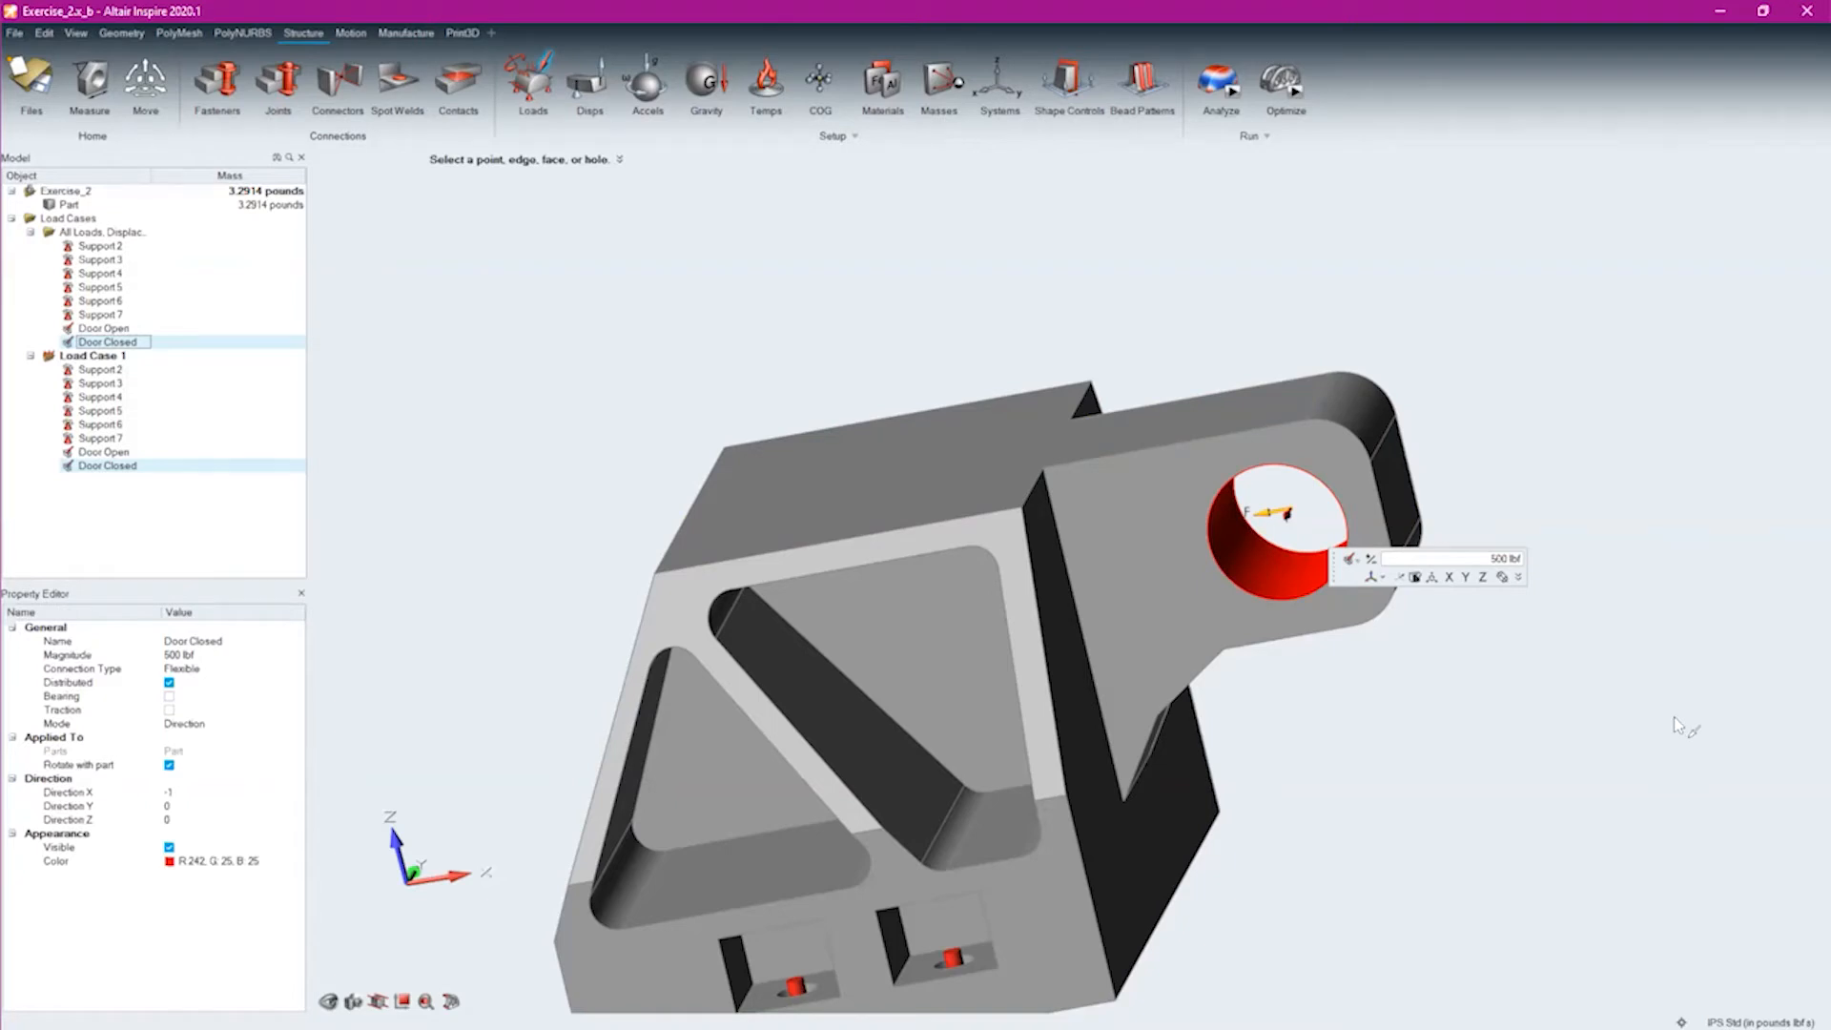
Point the Door Closed force along positive Z and set its magnitude to 350 lbf
scroll(1268, 548, up, 3)
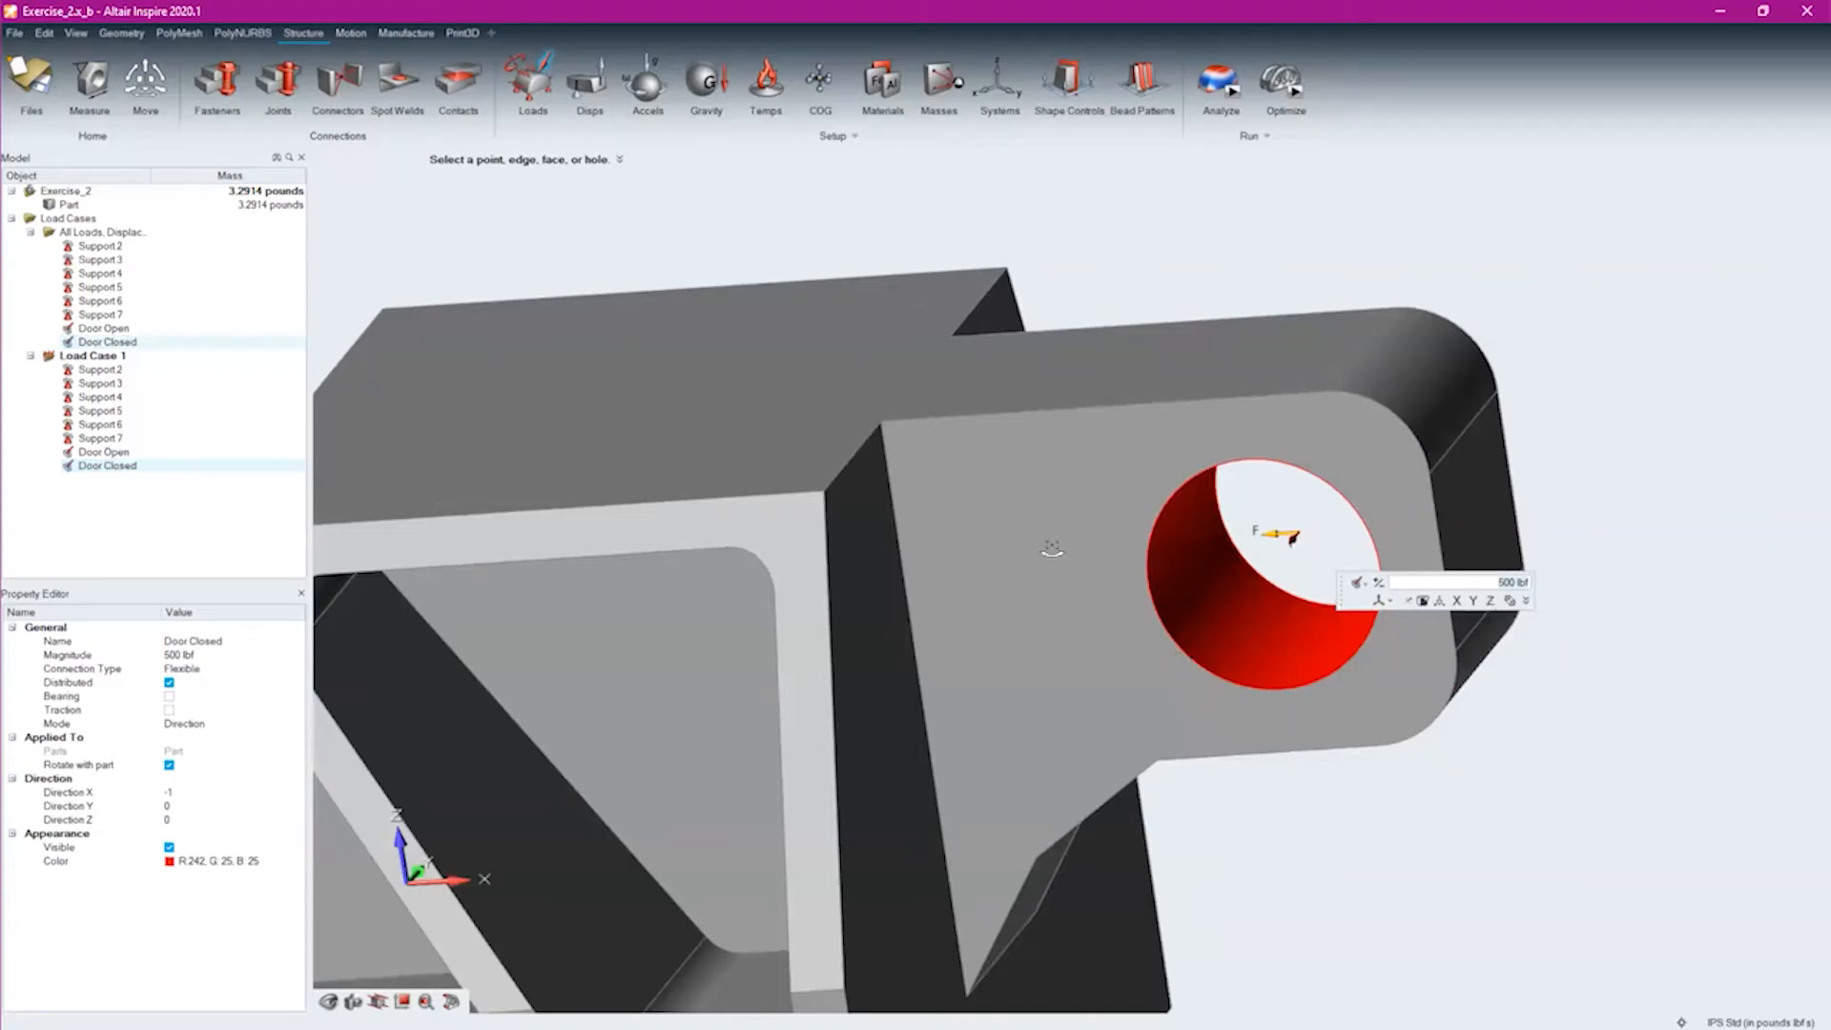
middle_drag(1135, 522, 1074, 589)
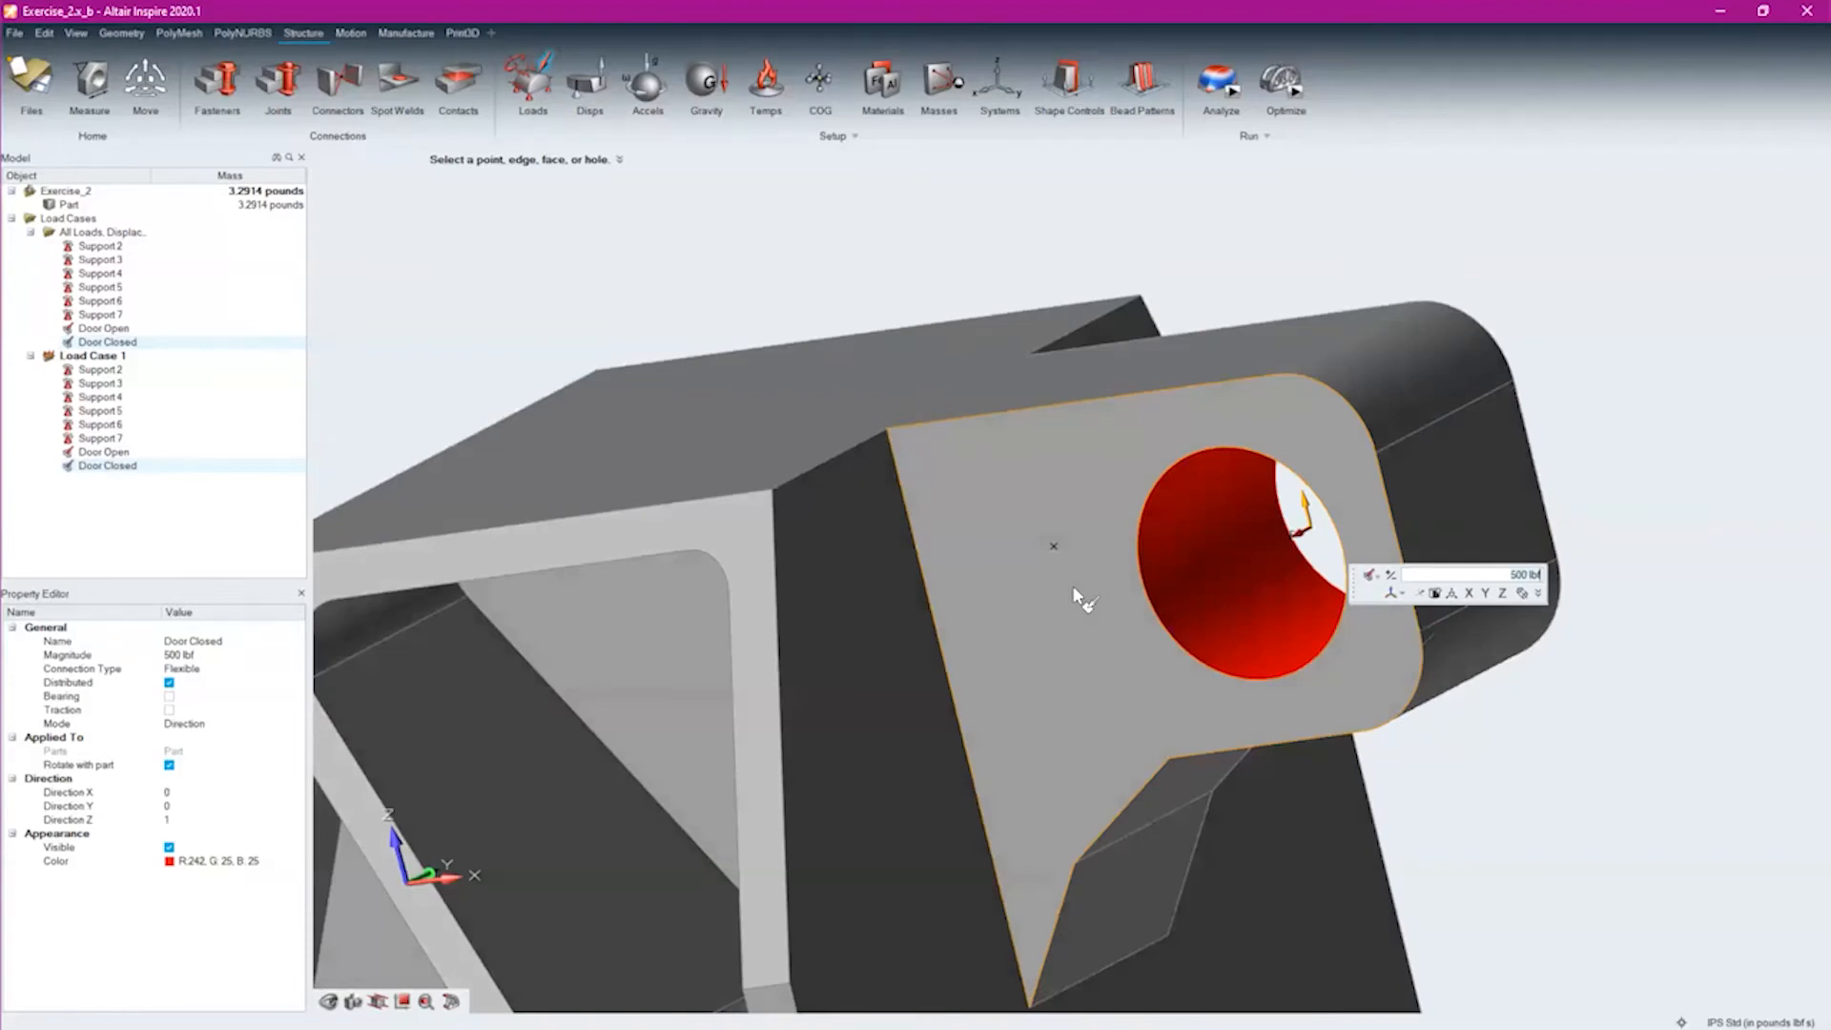
middle_drag(1054, 547, 1075, 589)
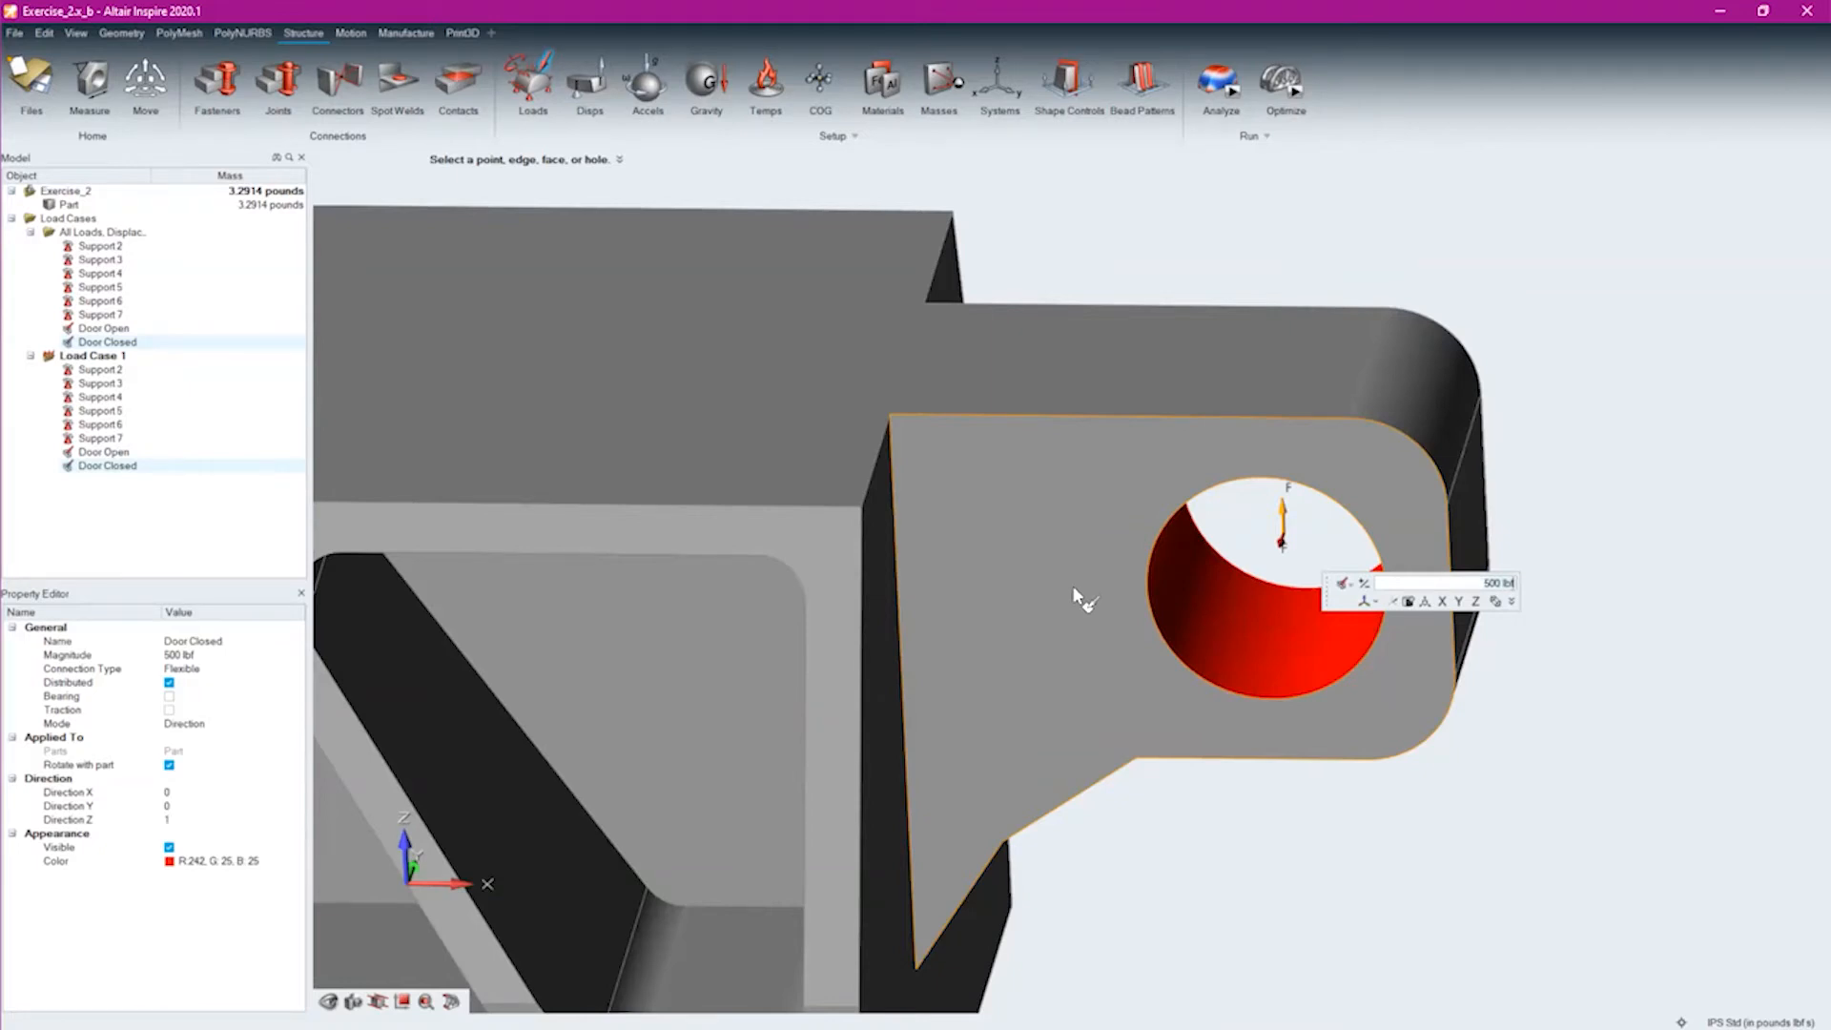
text(350)
key(Return)
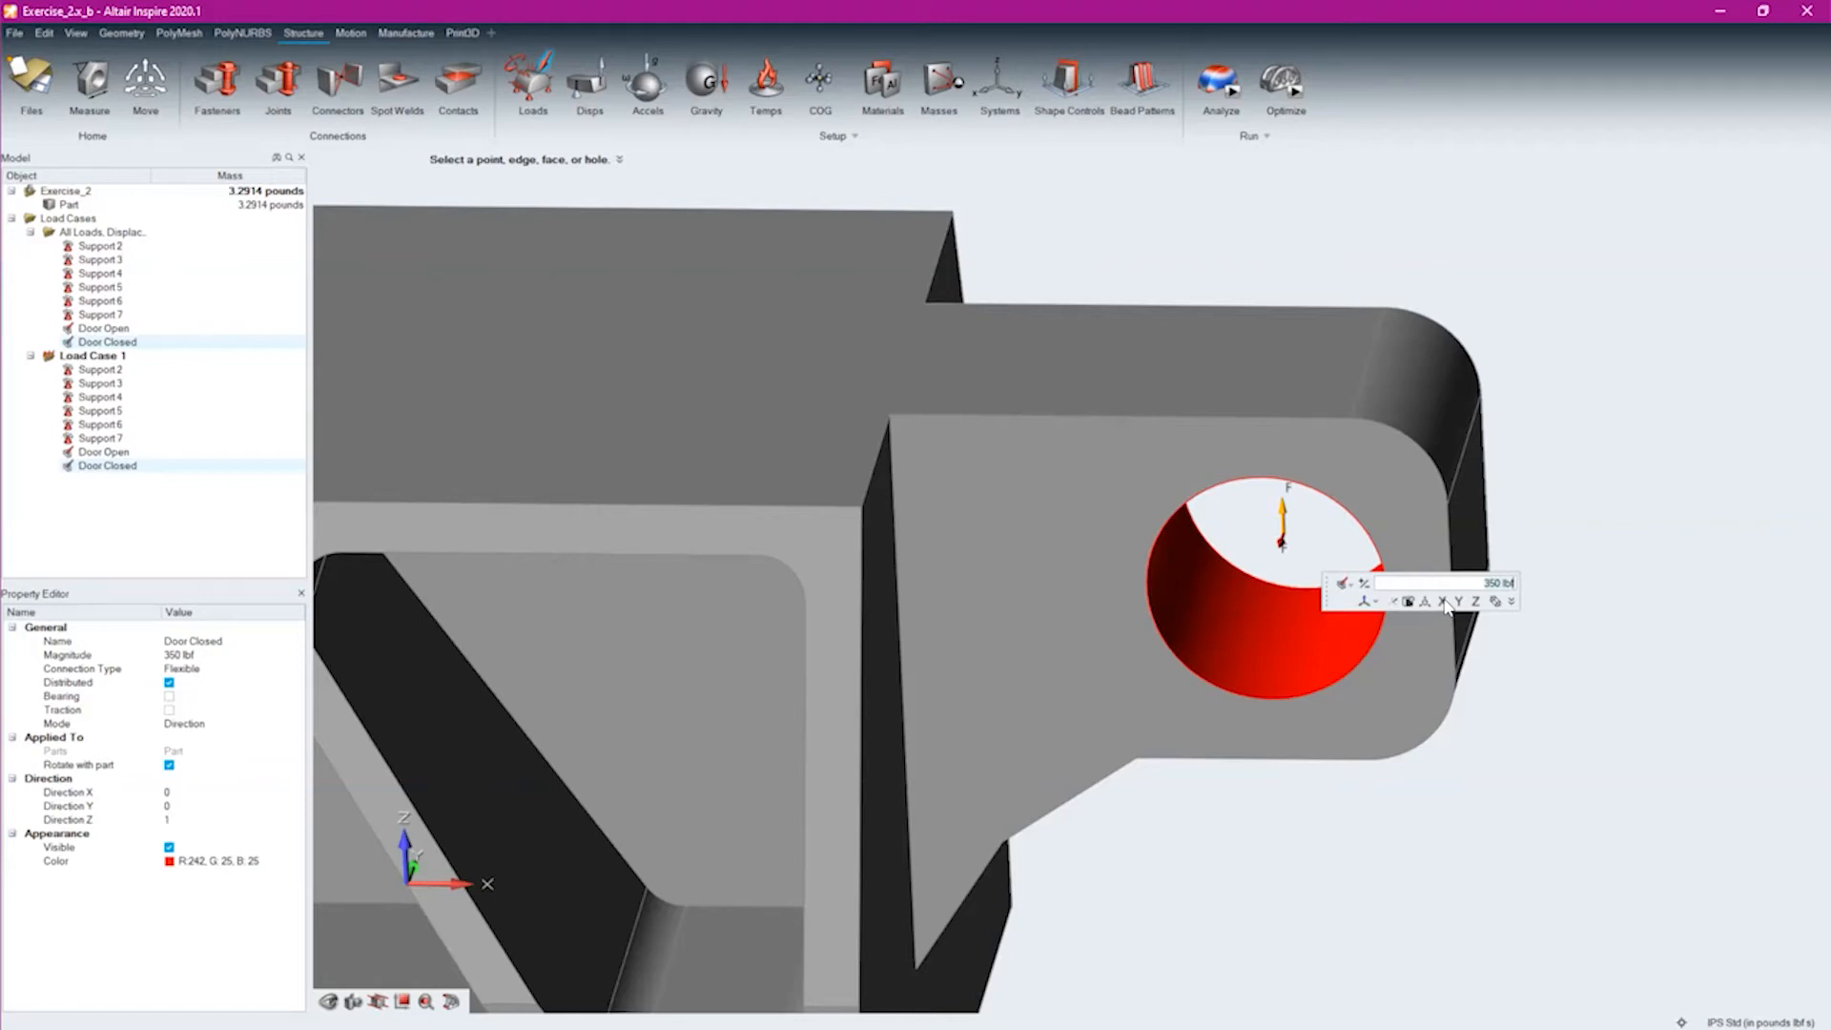
Set the Door Closed force's magnitude to 2000 N using the newton unit, and deselect the force
text(2000)
text(N)
key(Return)
double_click(1499, 582)
text(2000)
key(Escape)
middle_drag(1324, 542, 1310, 536)
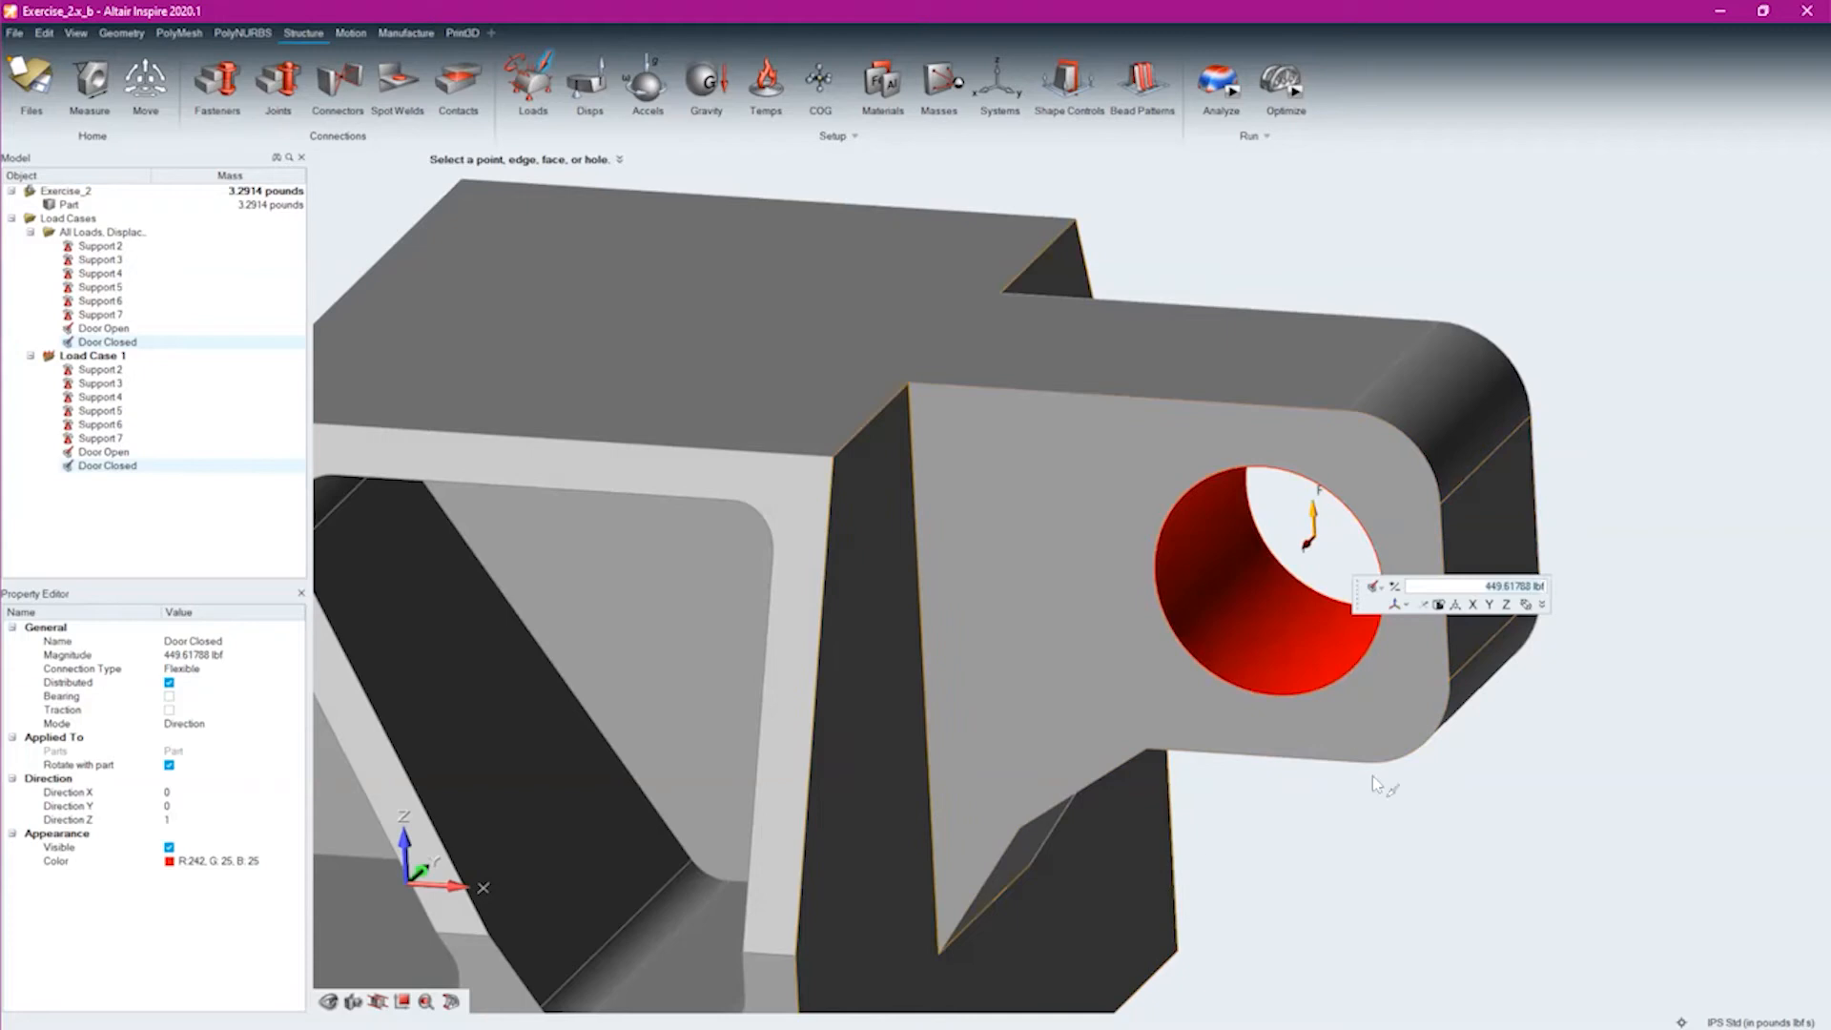
right_click(1494, 253)
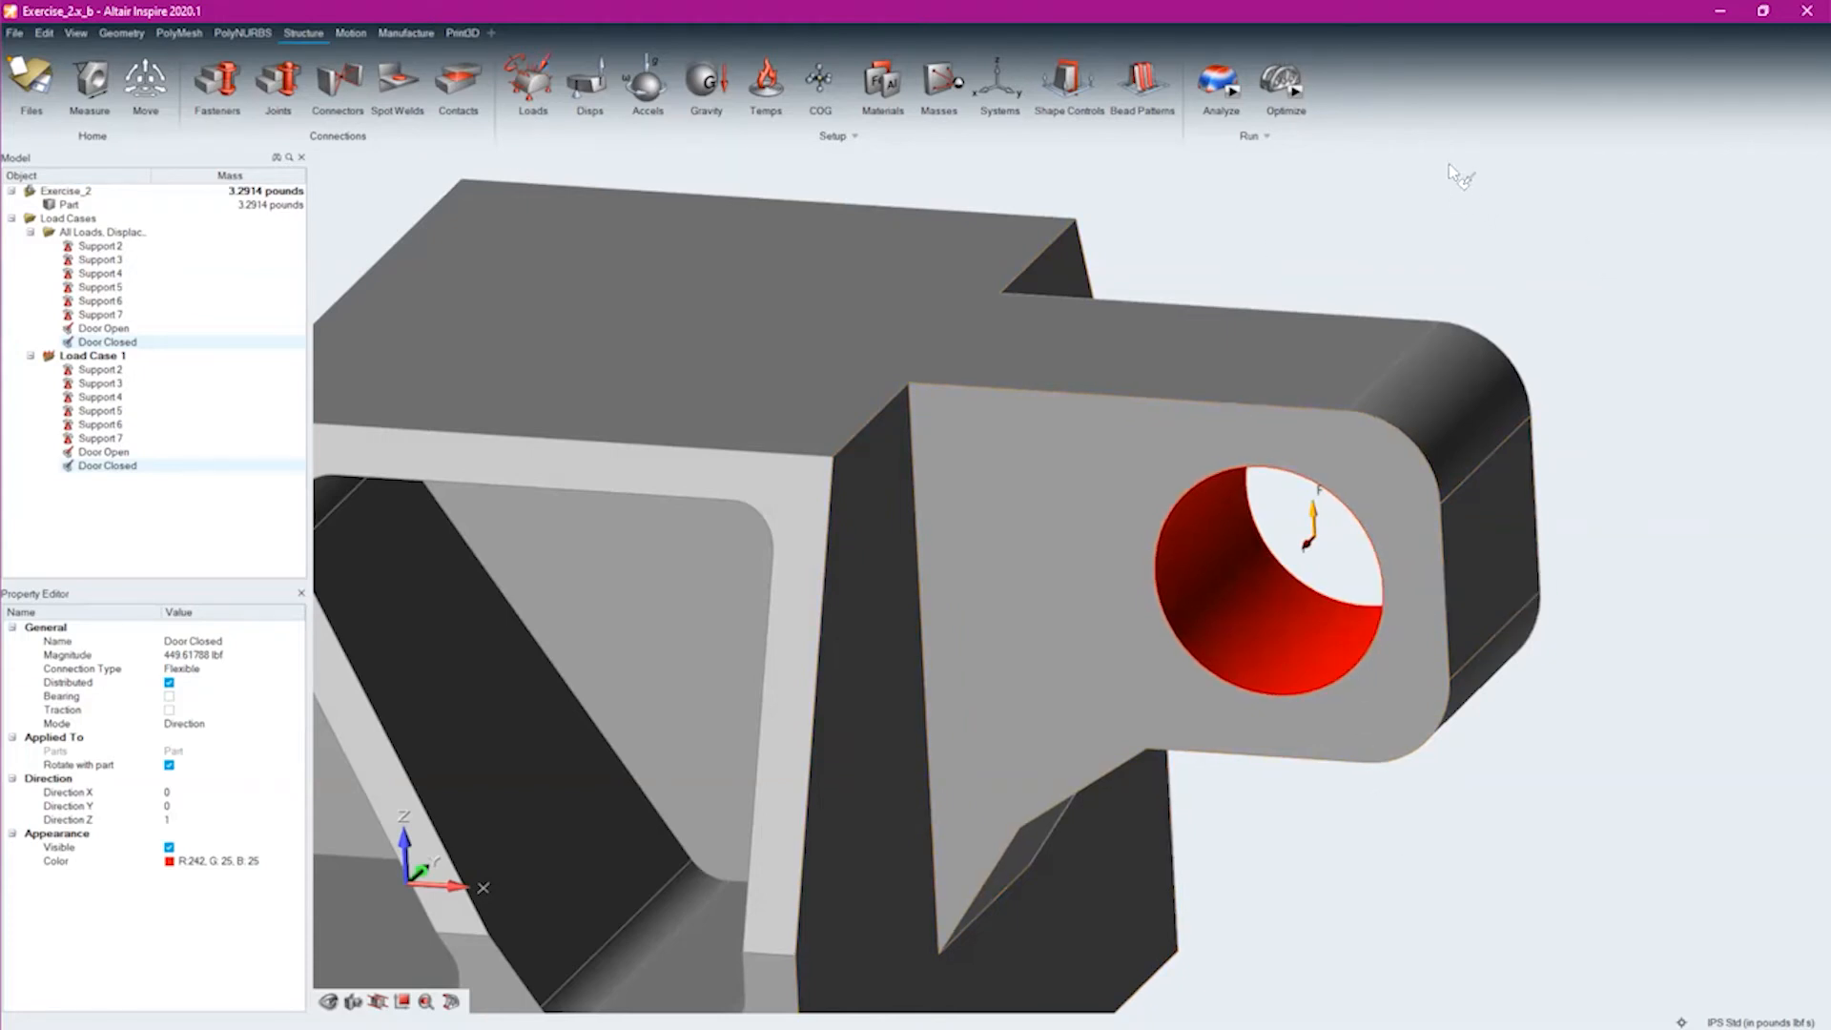
click(1561, 193)
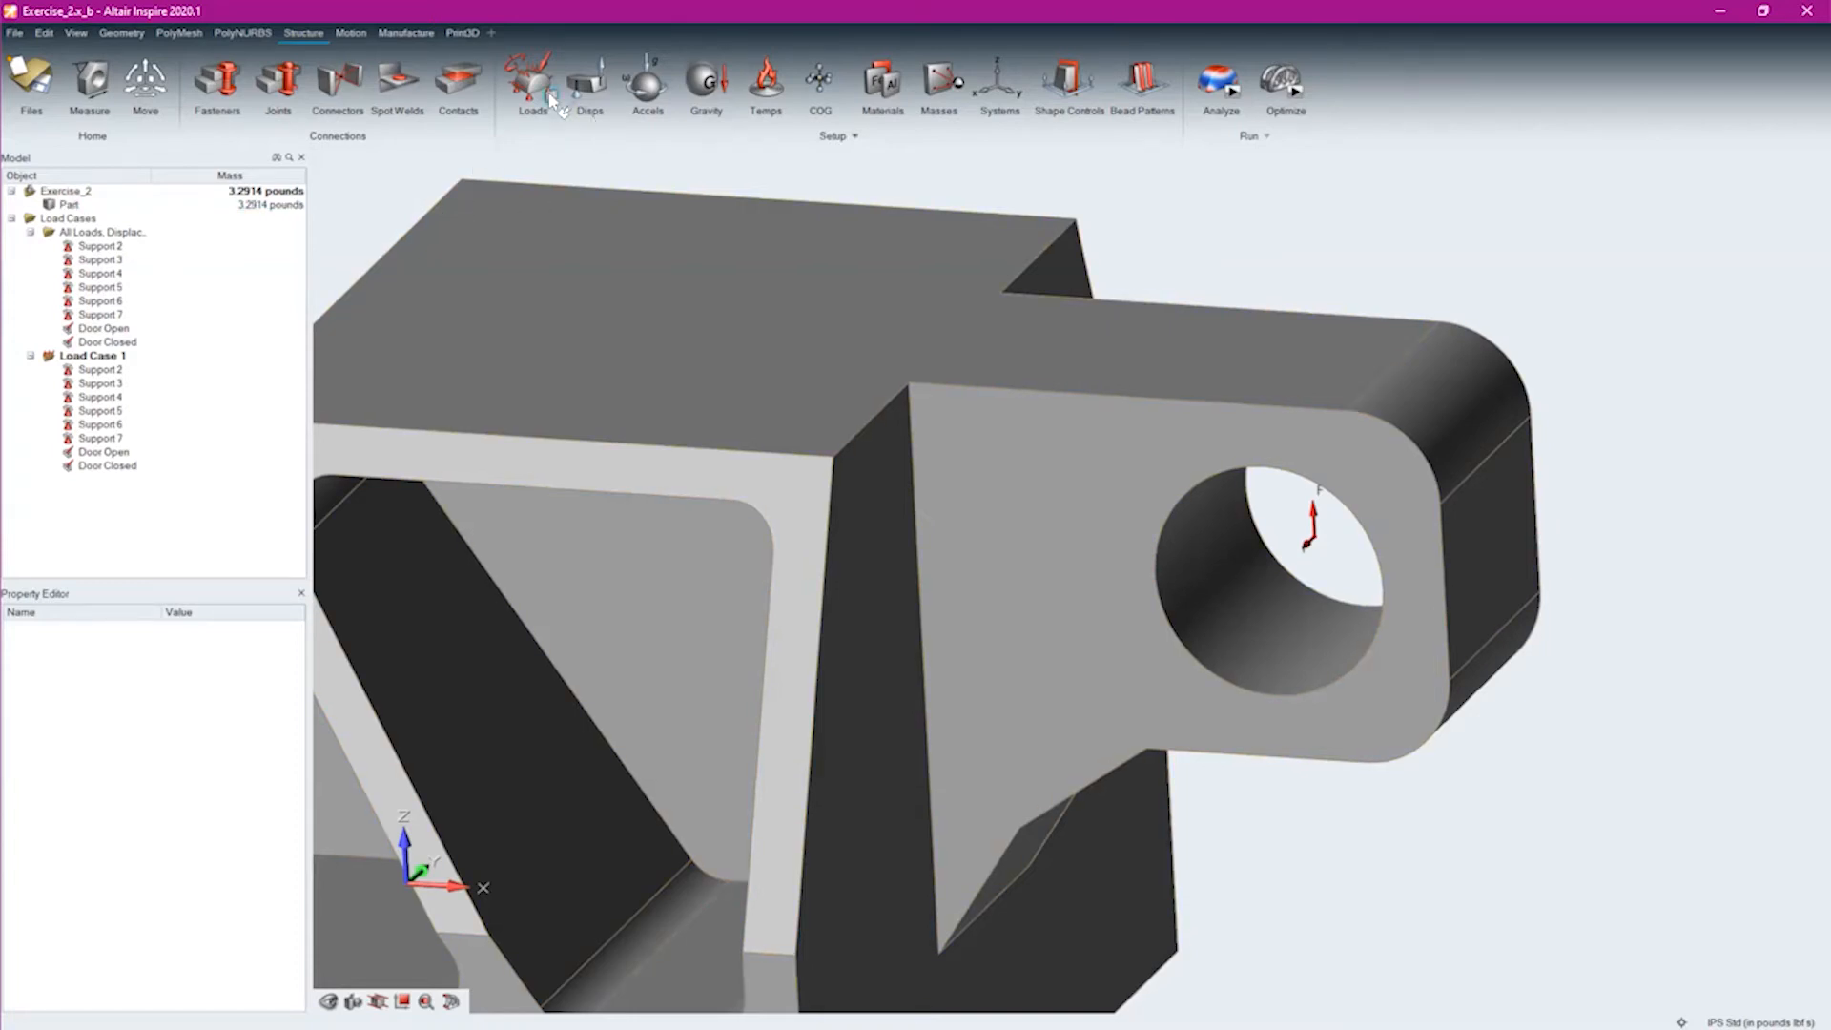
Add a second load case and rename Load Case 1 as Door Open
click(551, 96)
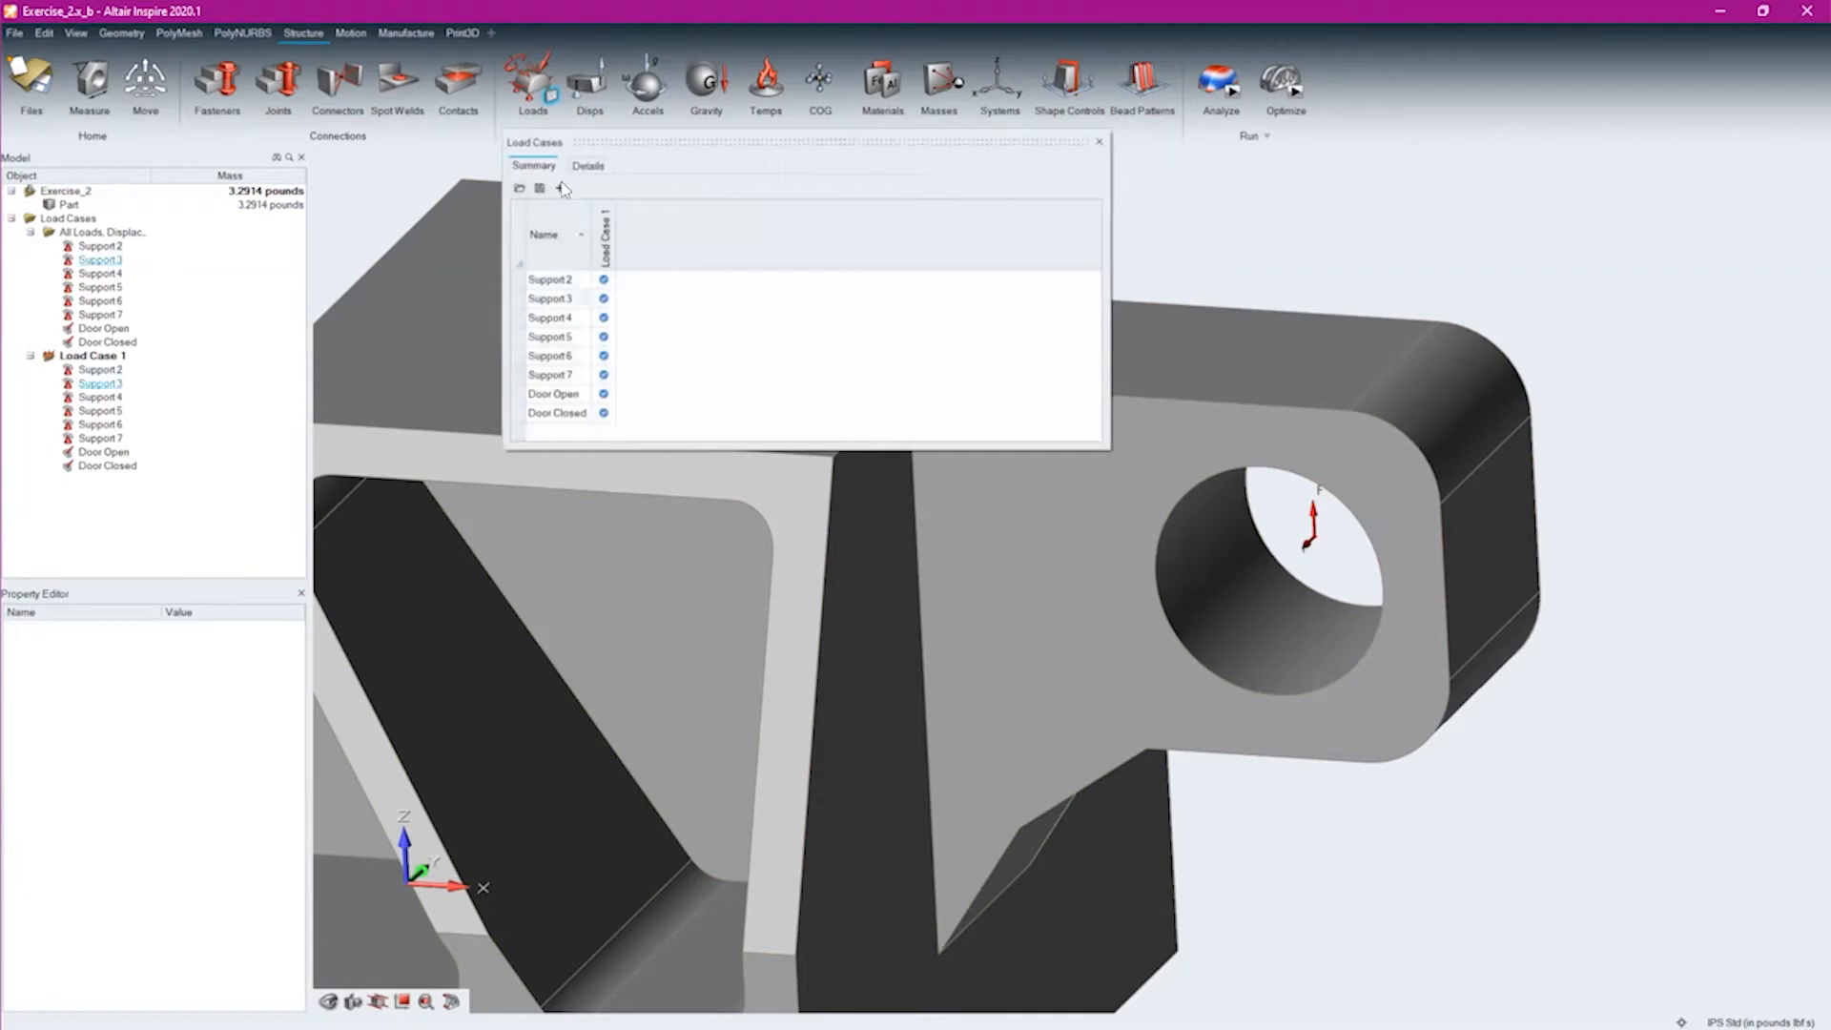
click(562, 188)
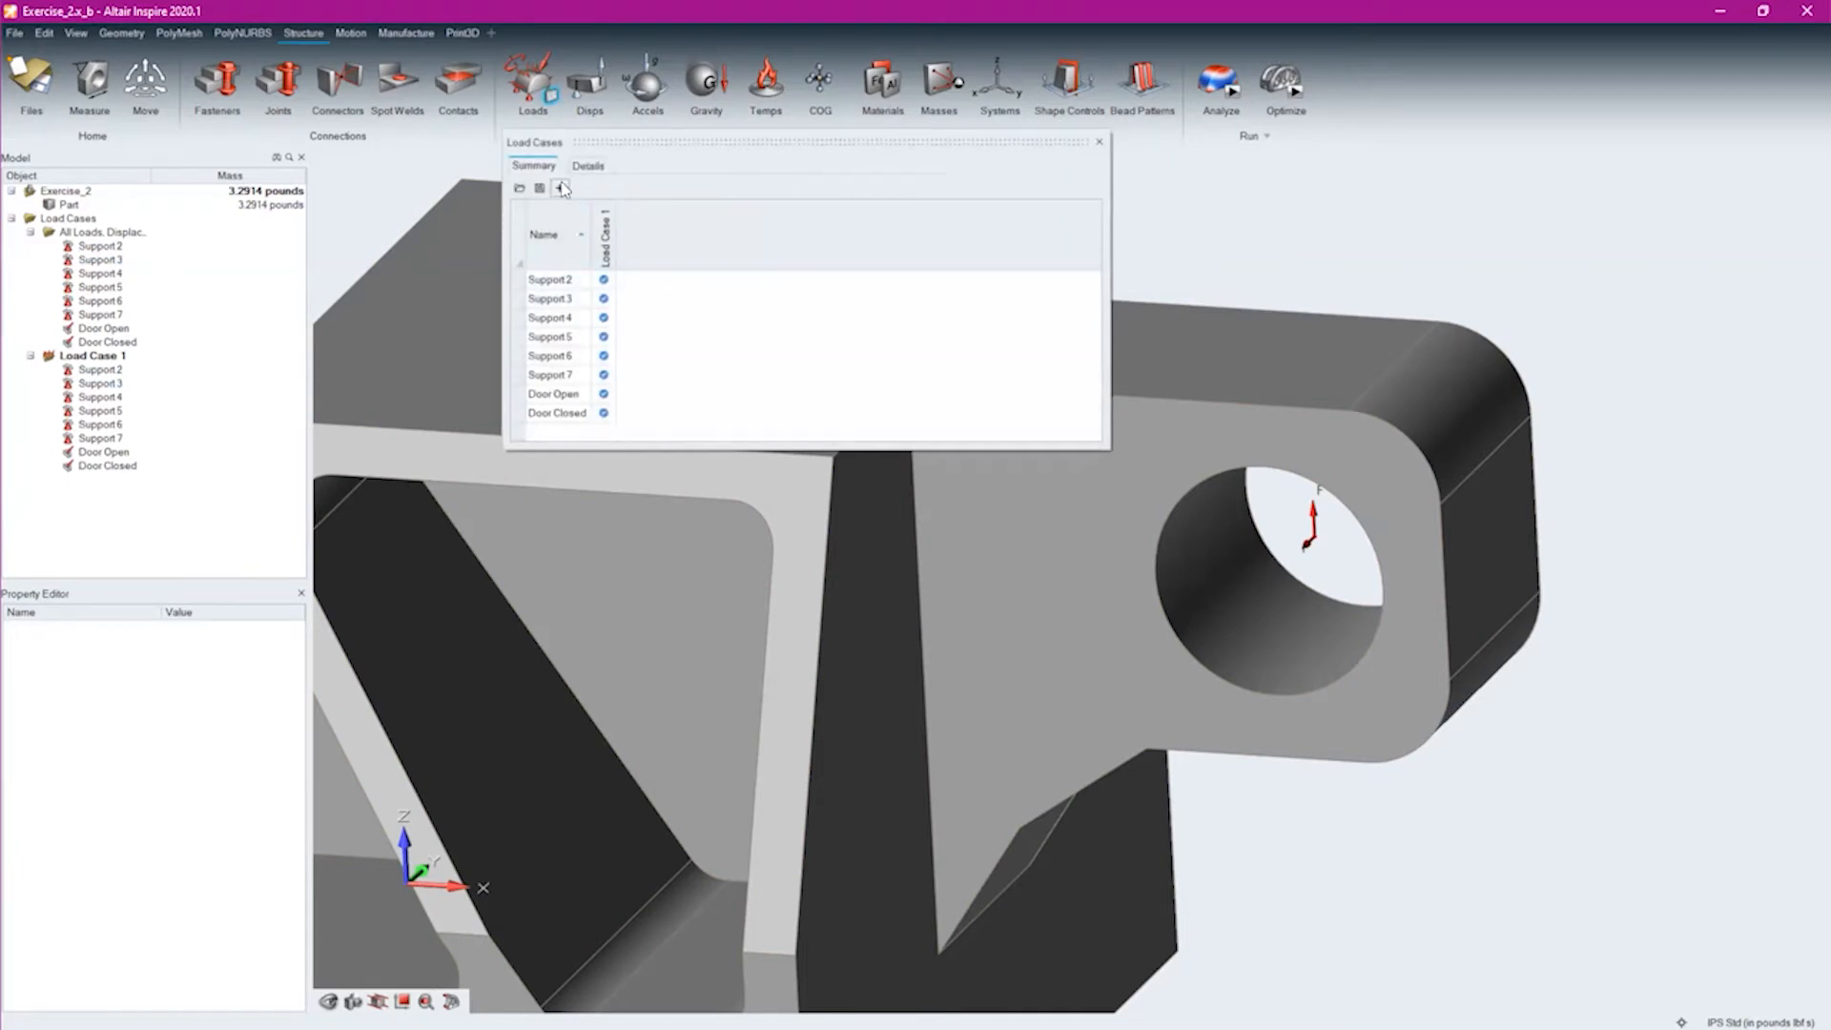
right_click(607, 246)
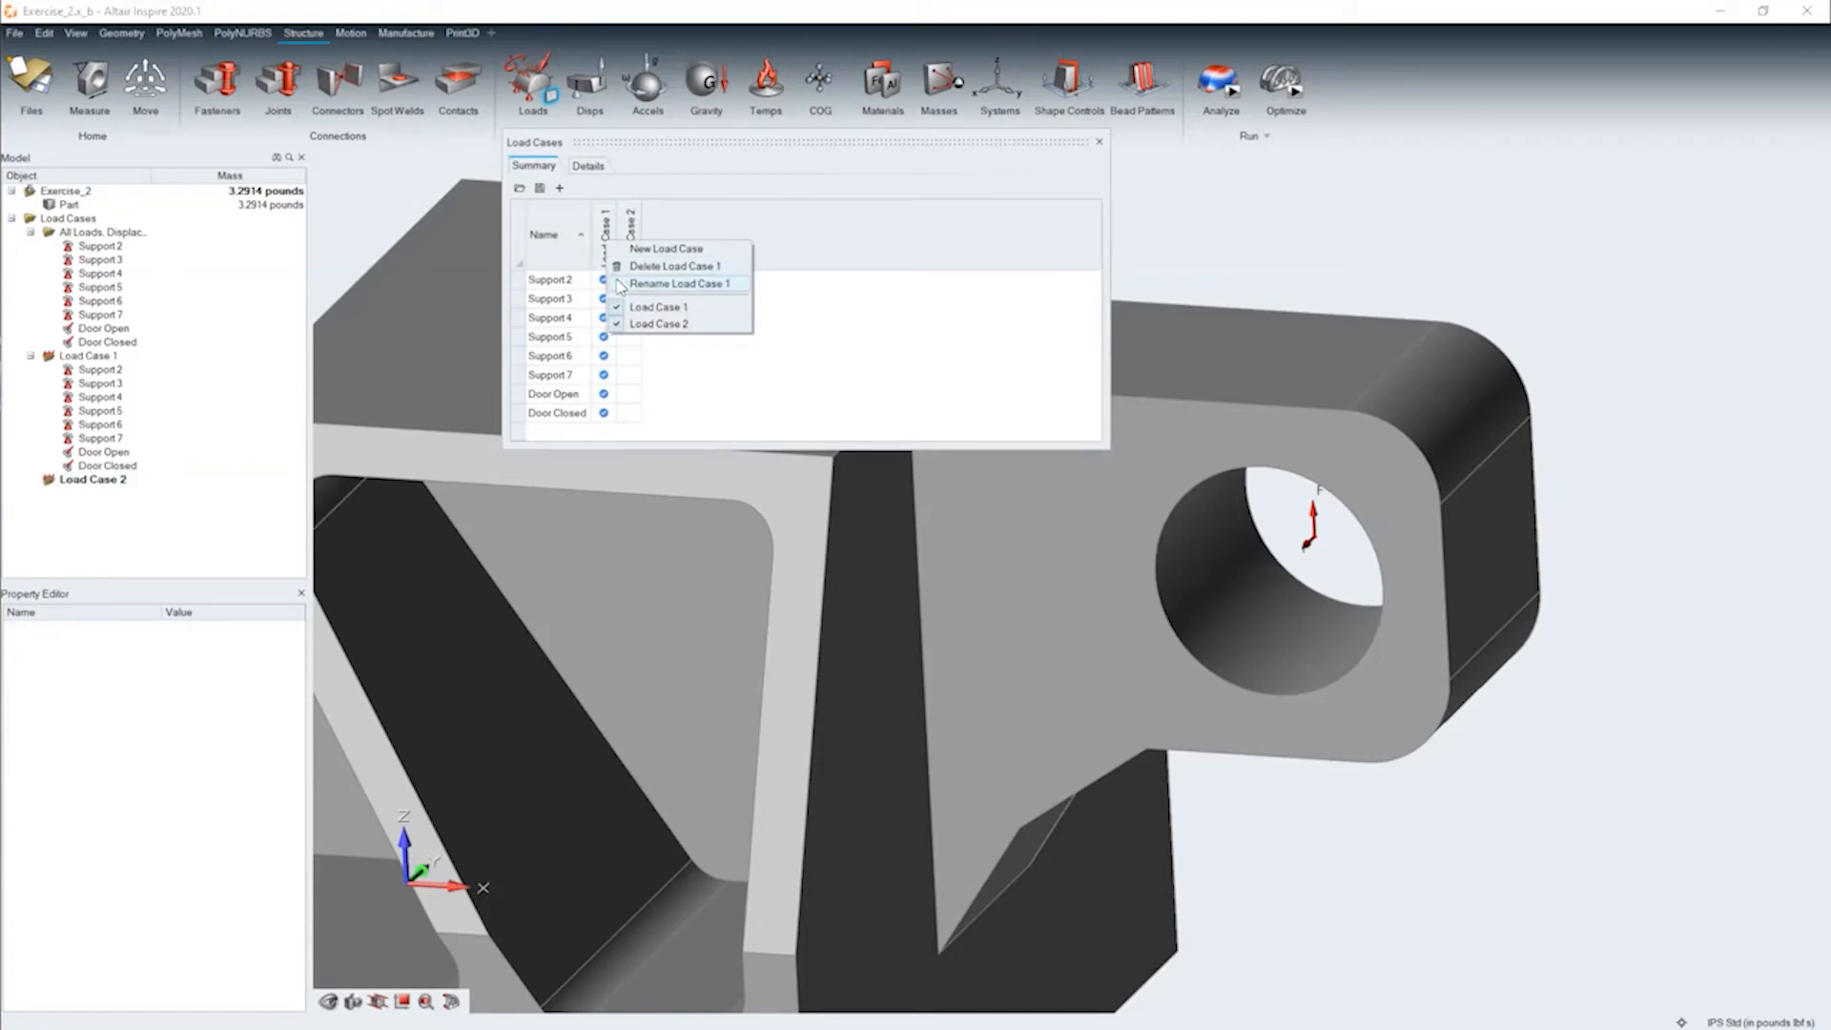
click(672, 284)
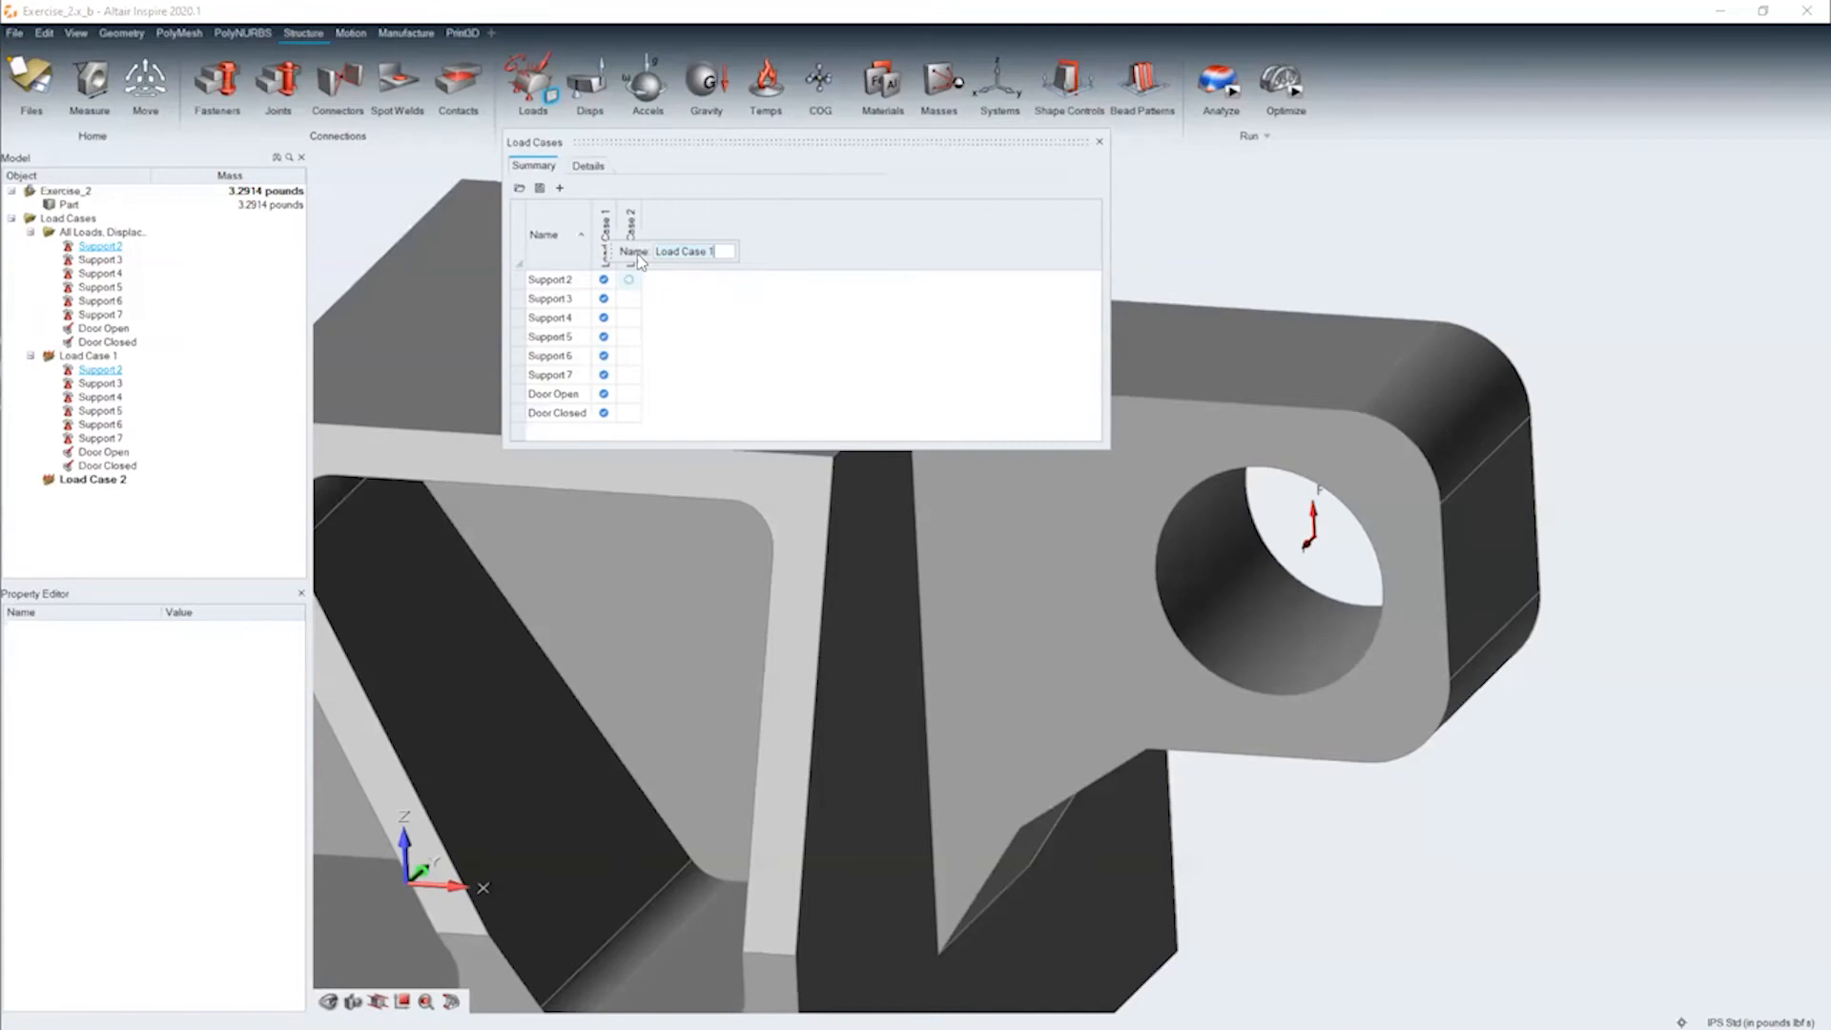
Rename Load Case 2 as Door Closed
right_click(636, 255)
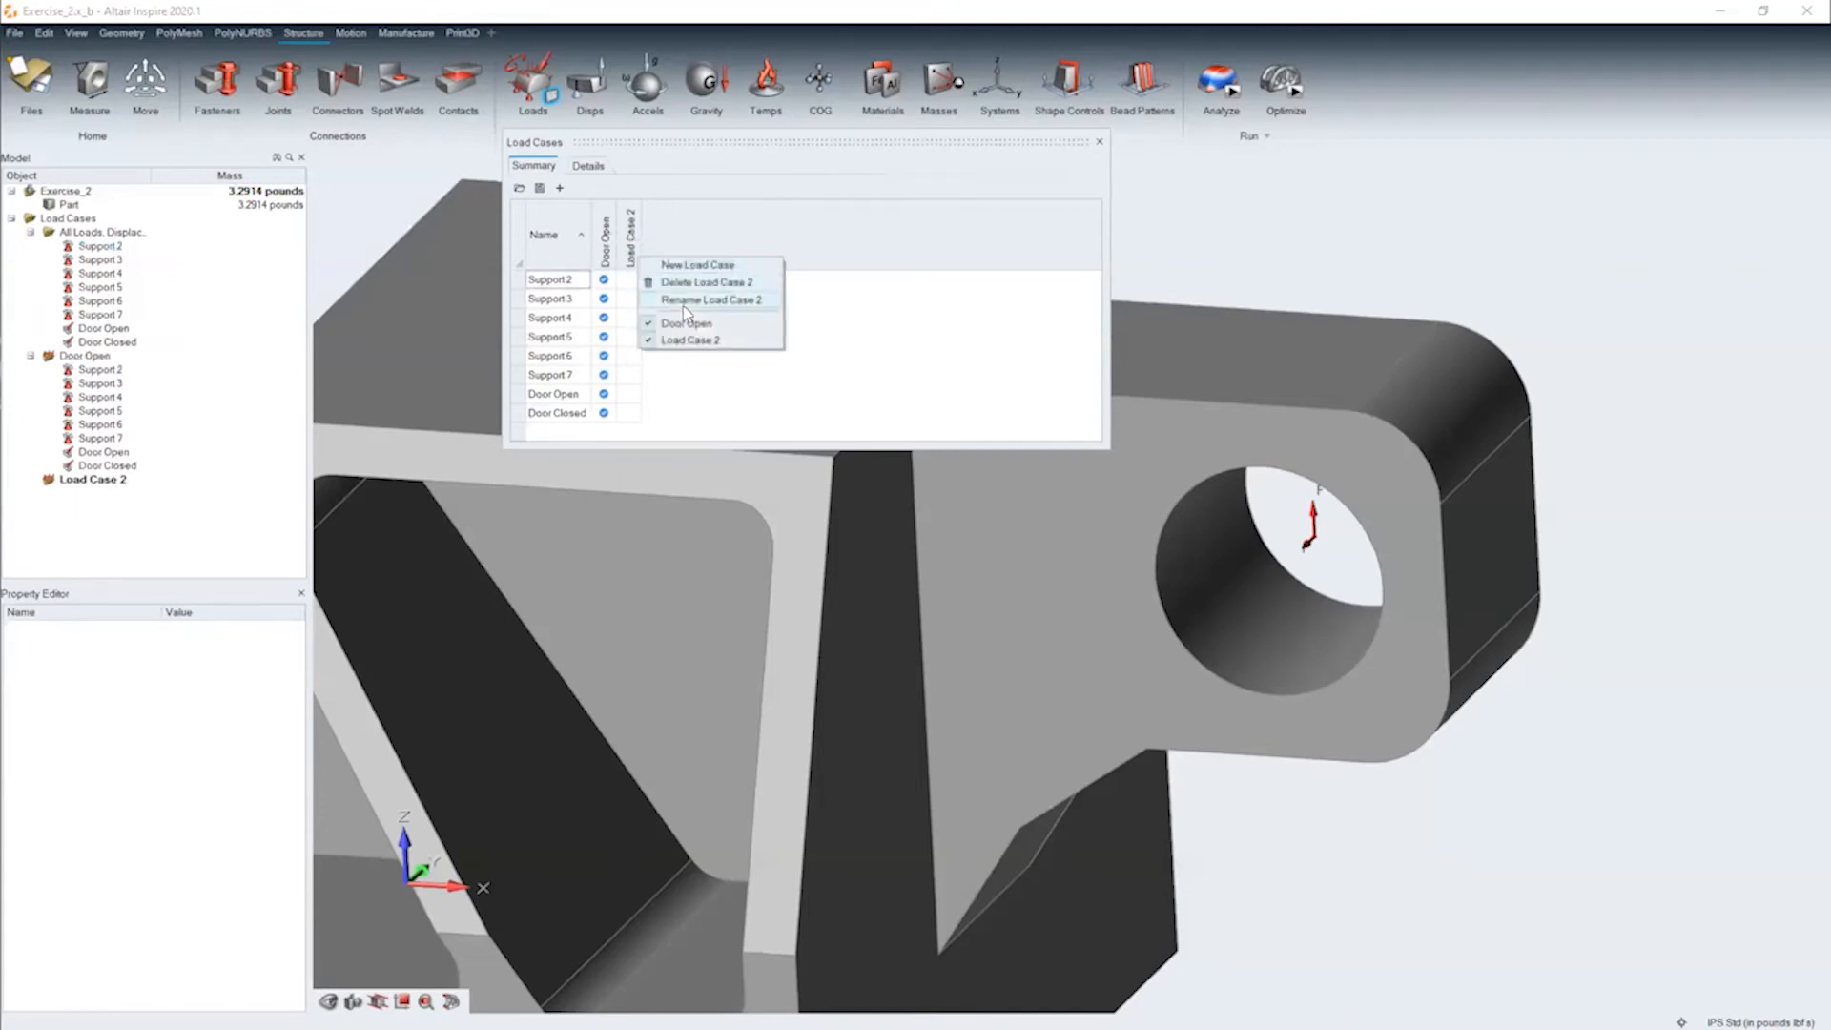
click(684, 303)
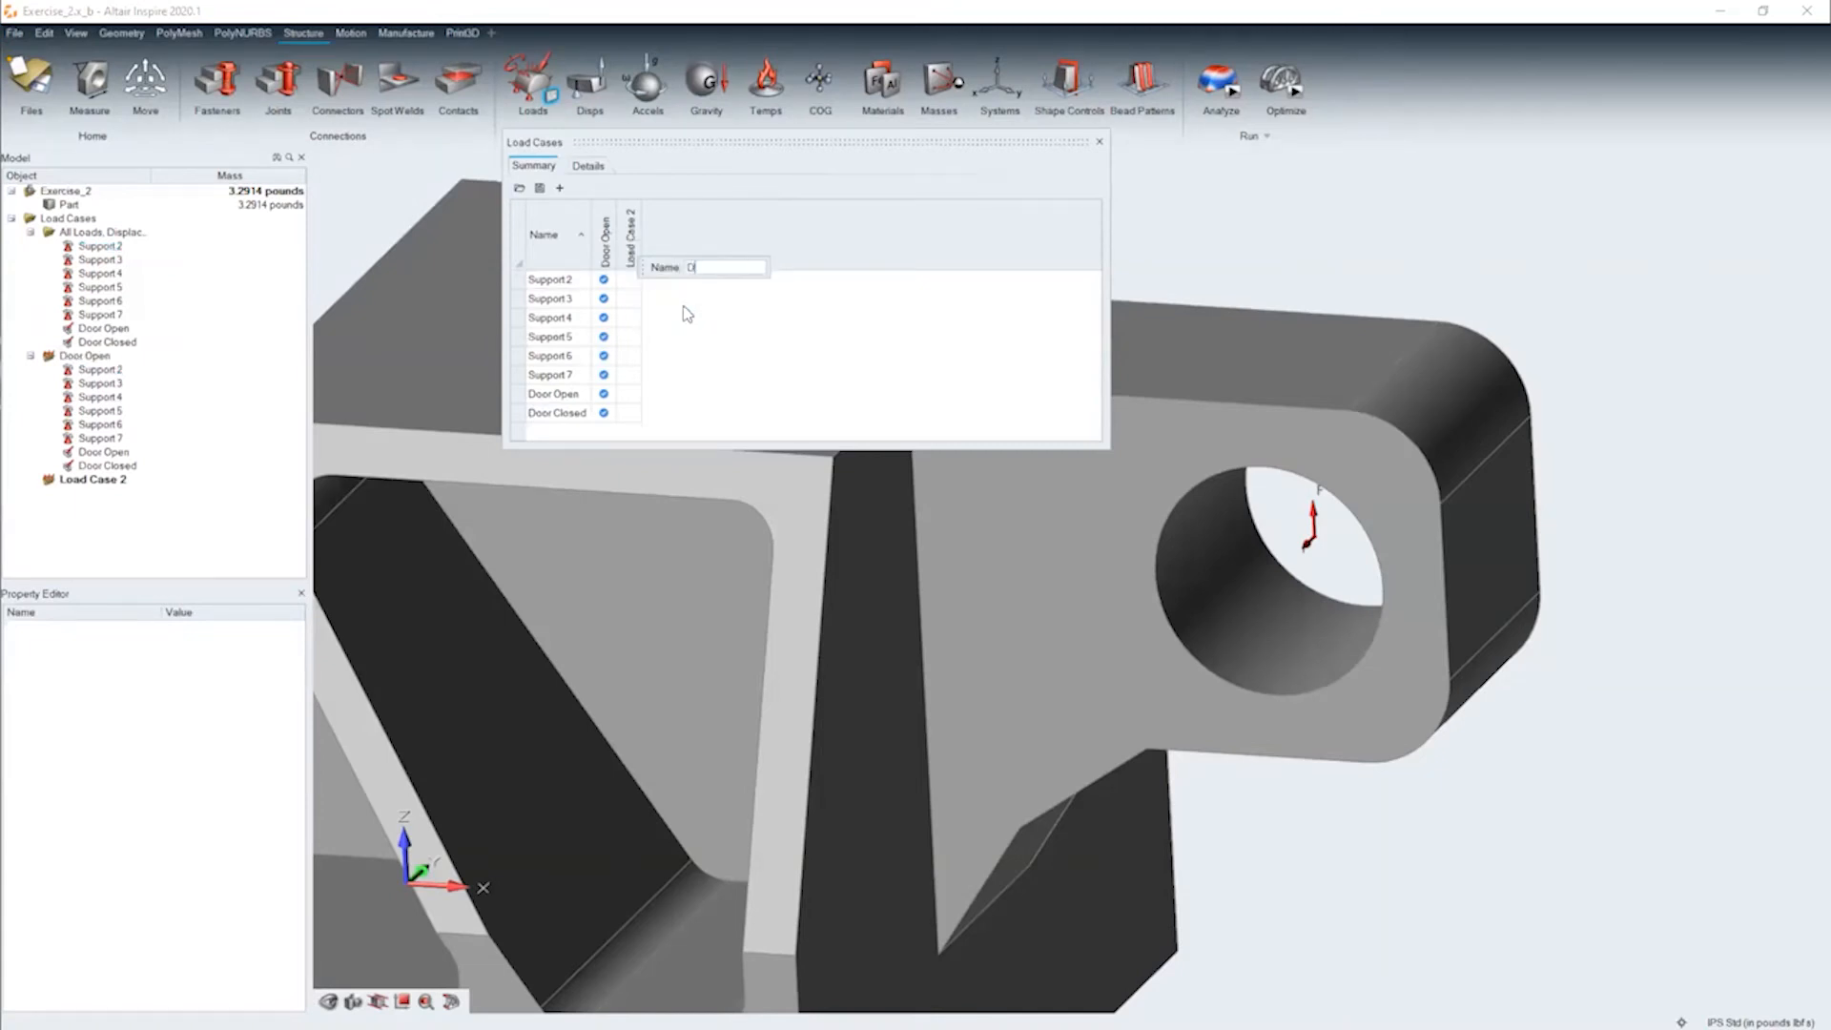
text(oor Closed)
key(Return)
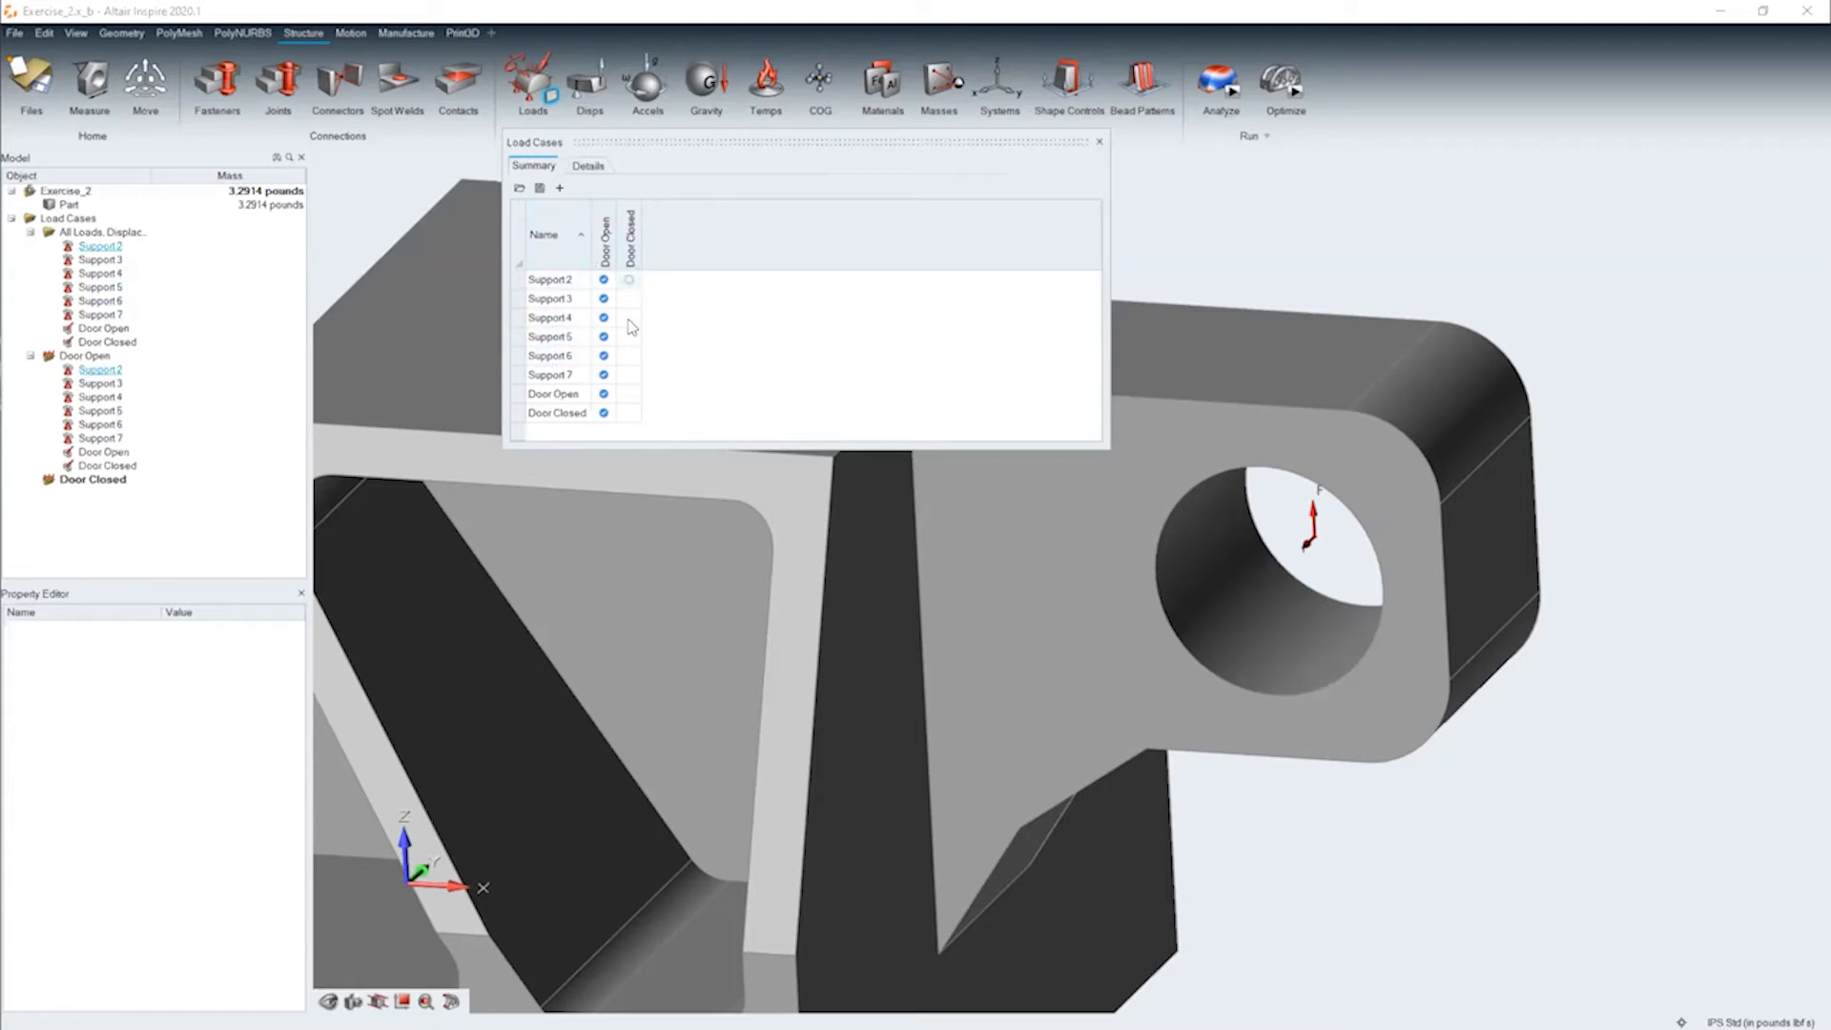
Assign Supports 2 through 7 and the Door Closed force to the Door Closed load case, removing that force from the Door Open case
click(628, 280)
click(629, 298)
click(629, 317)
click(628, 337)
click(628, 355)
click(628, 375)
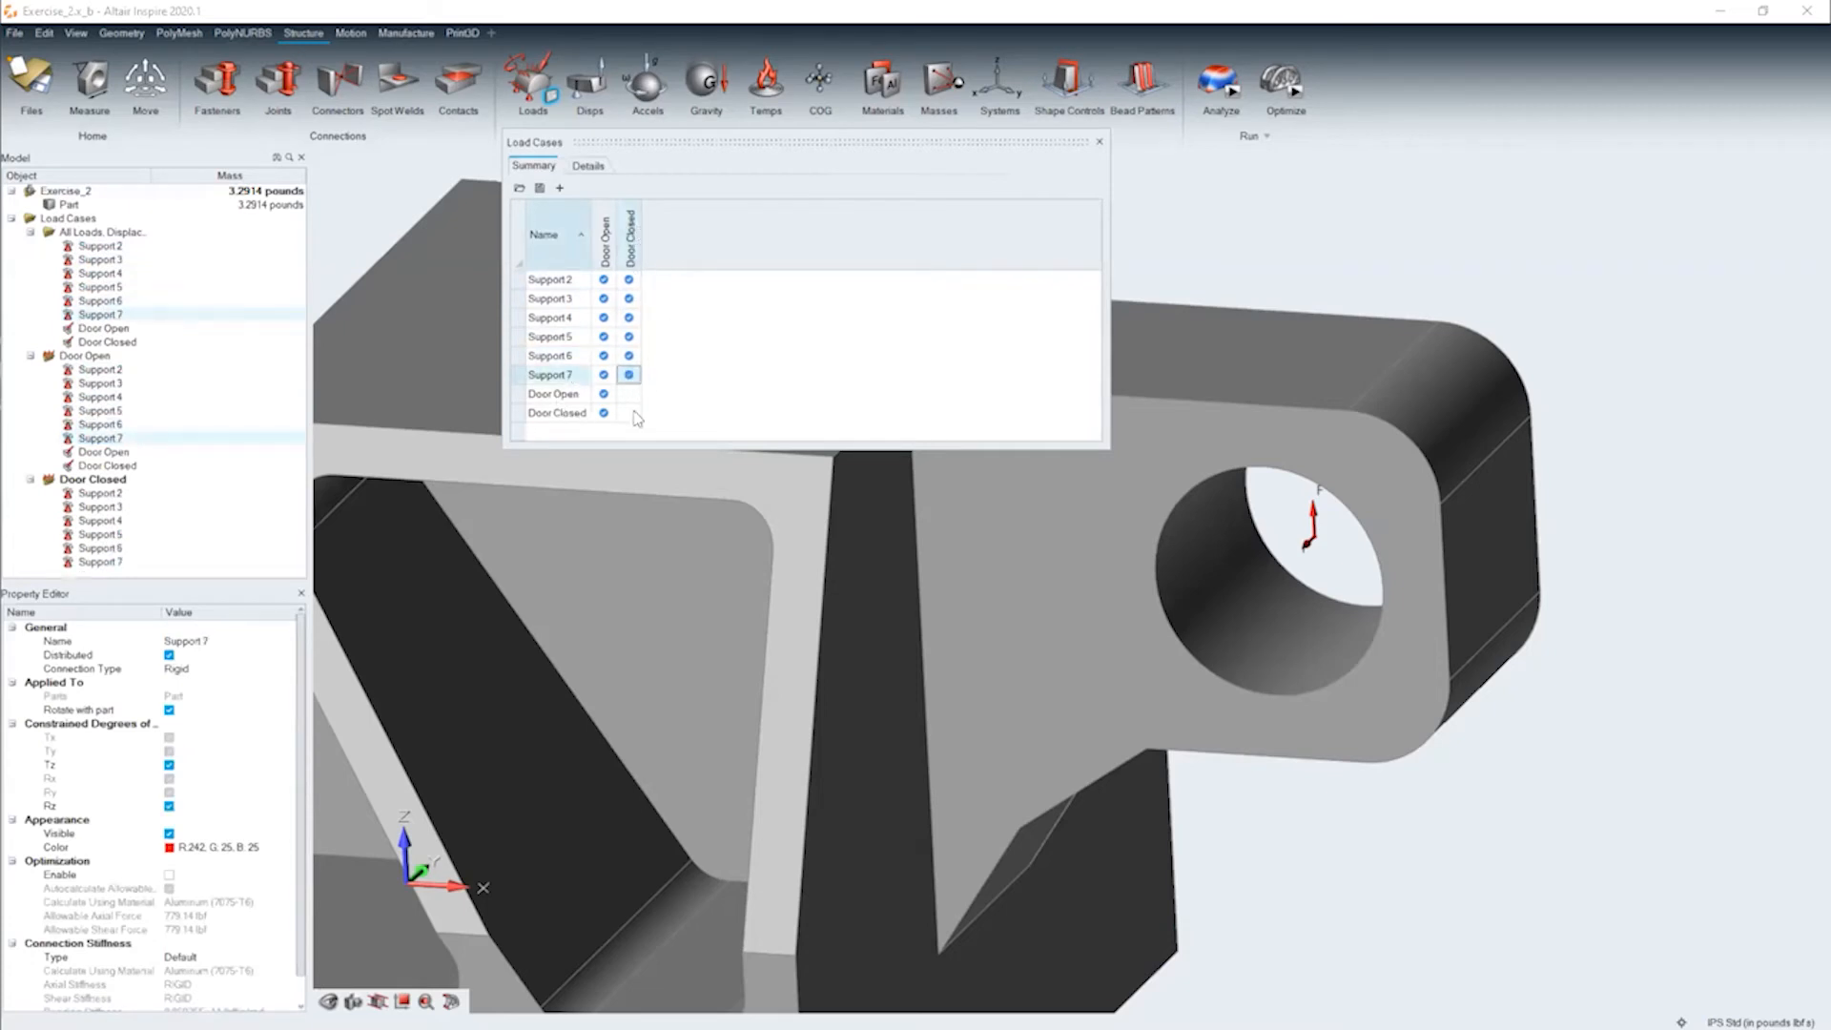
click(629, 413)
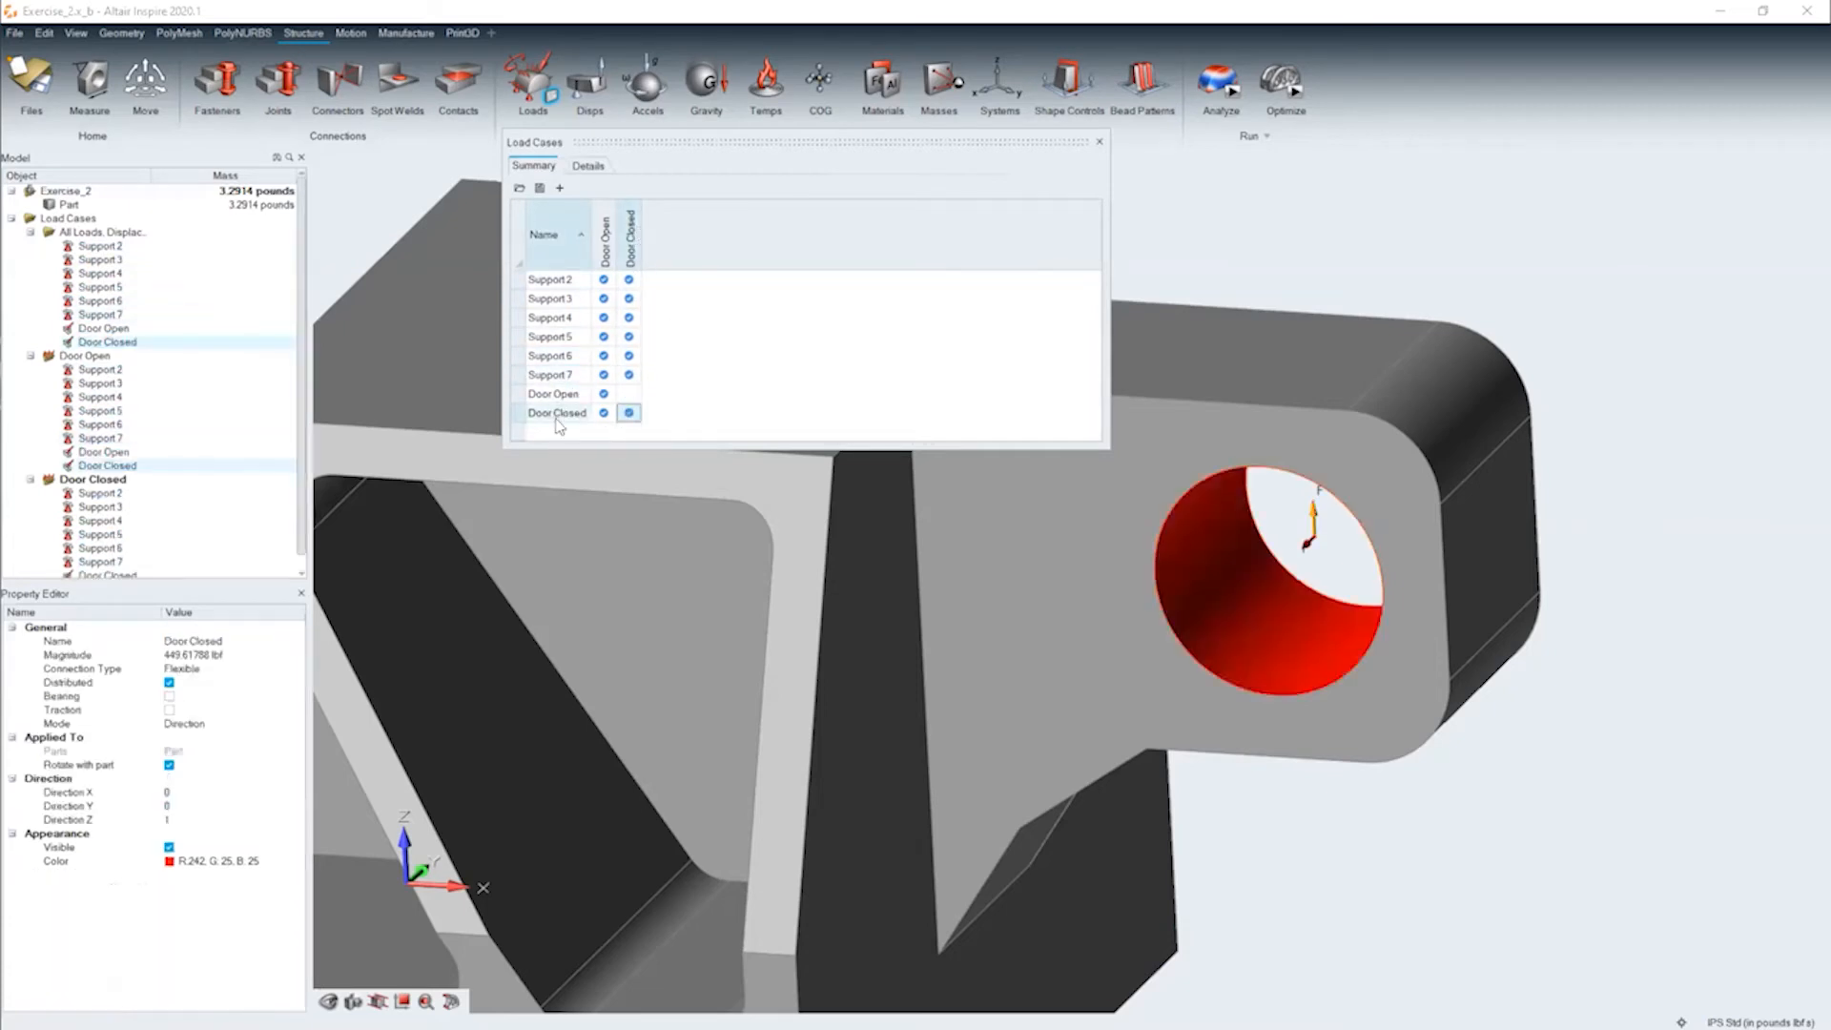
click(603, 413)
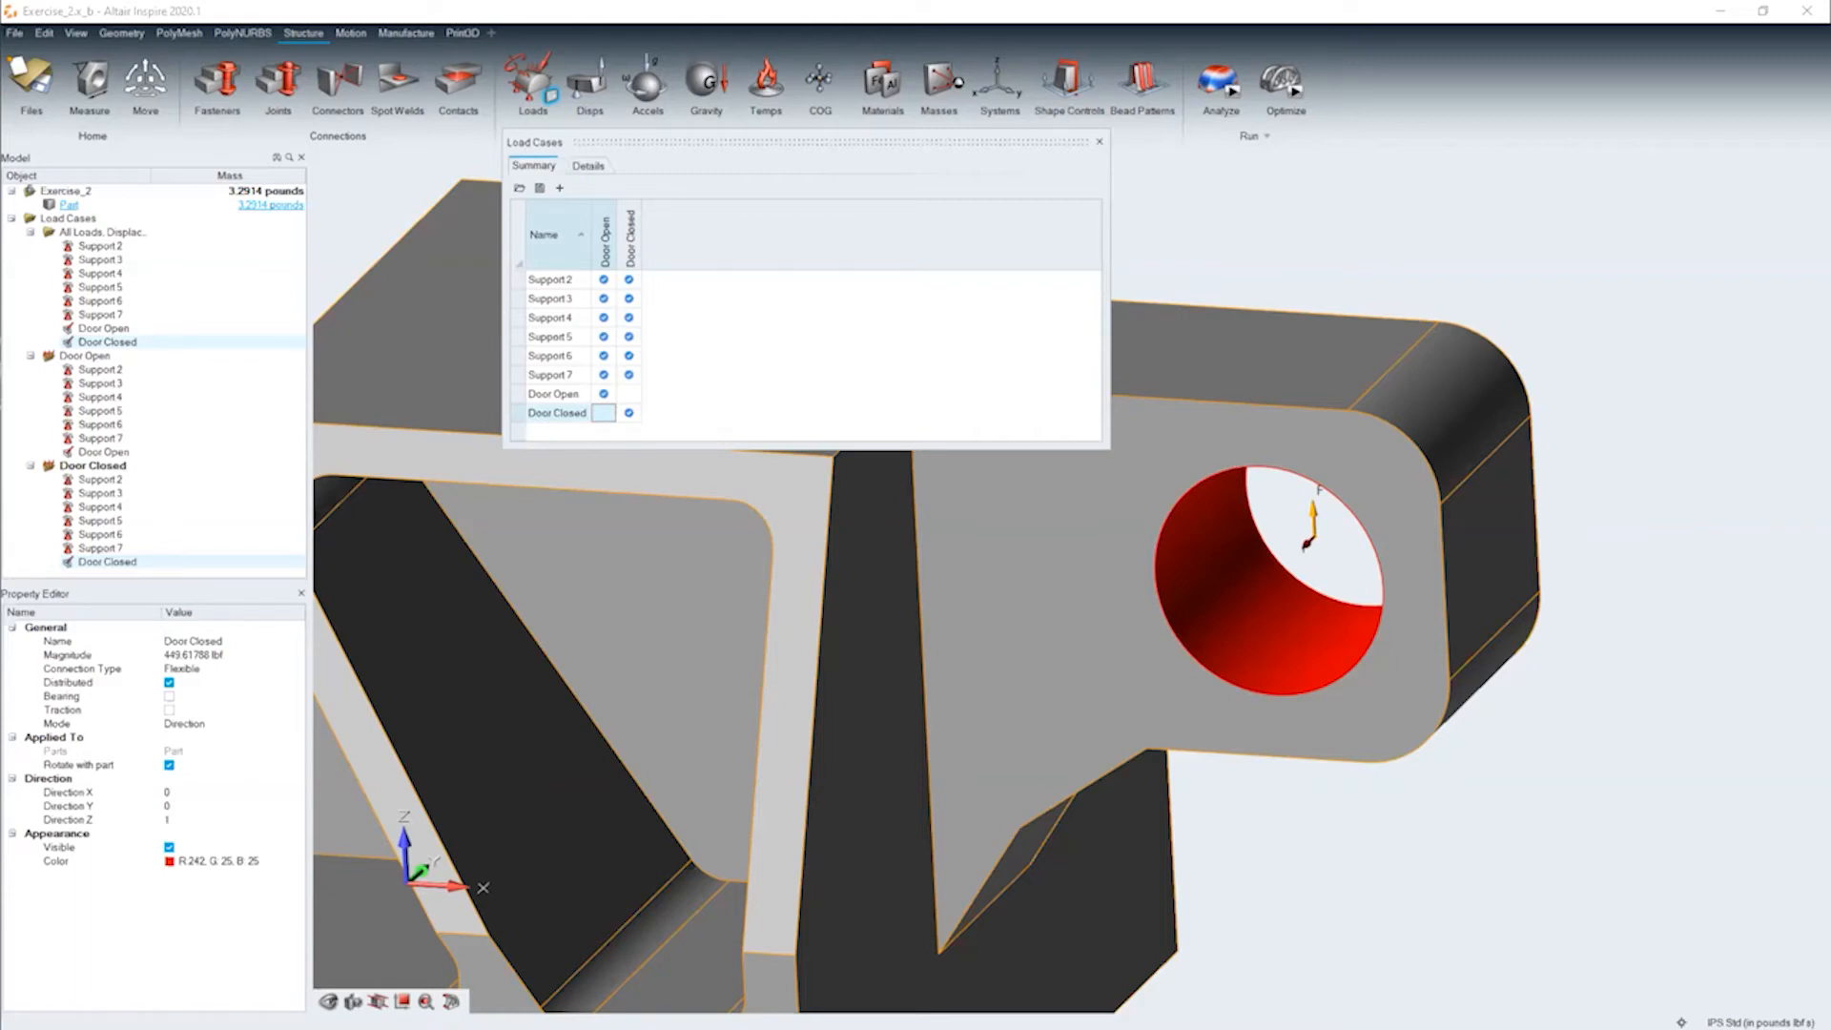
Add a third load case named Closed Broken Bolts
click(560, 189)
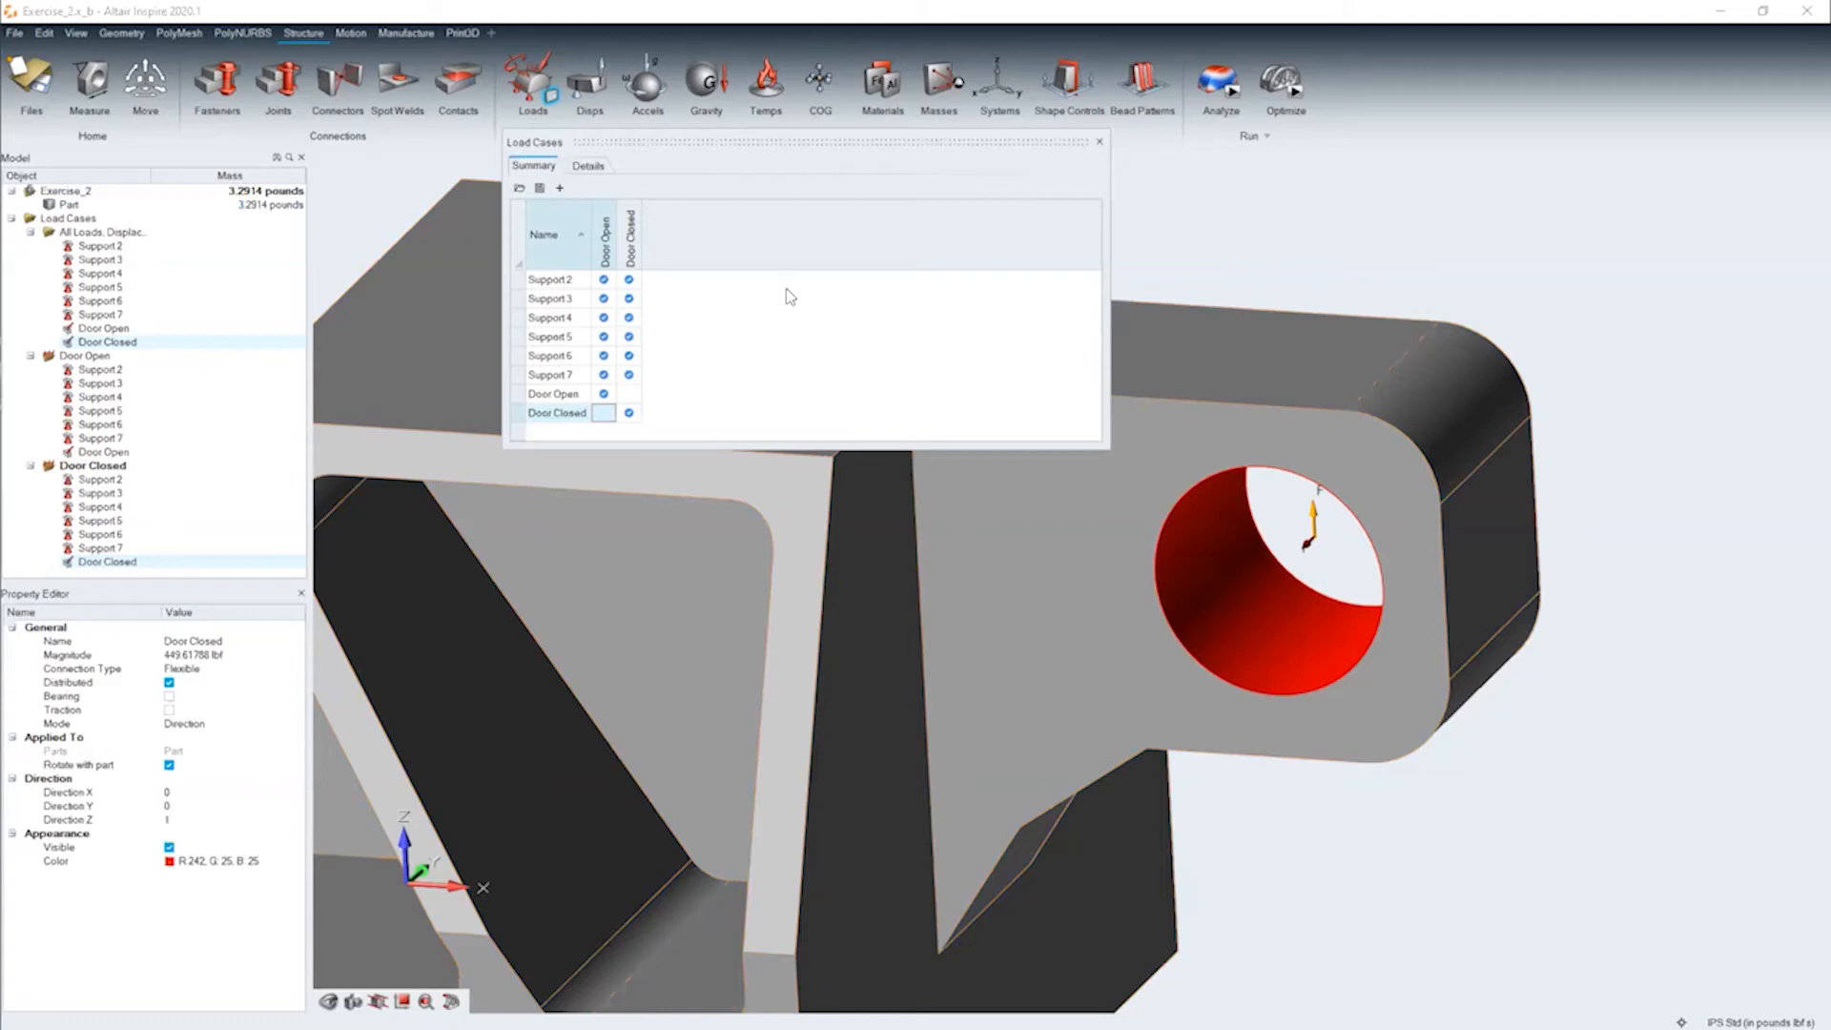
right_click(665, 258)
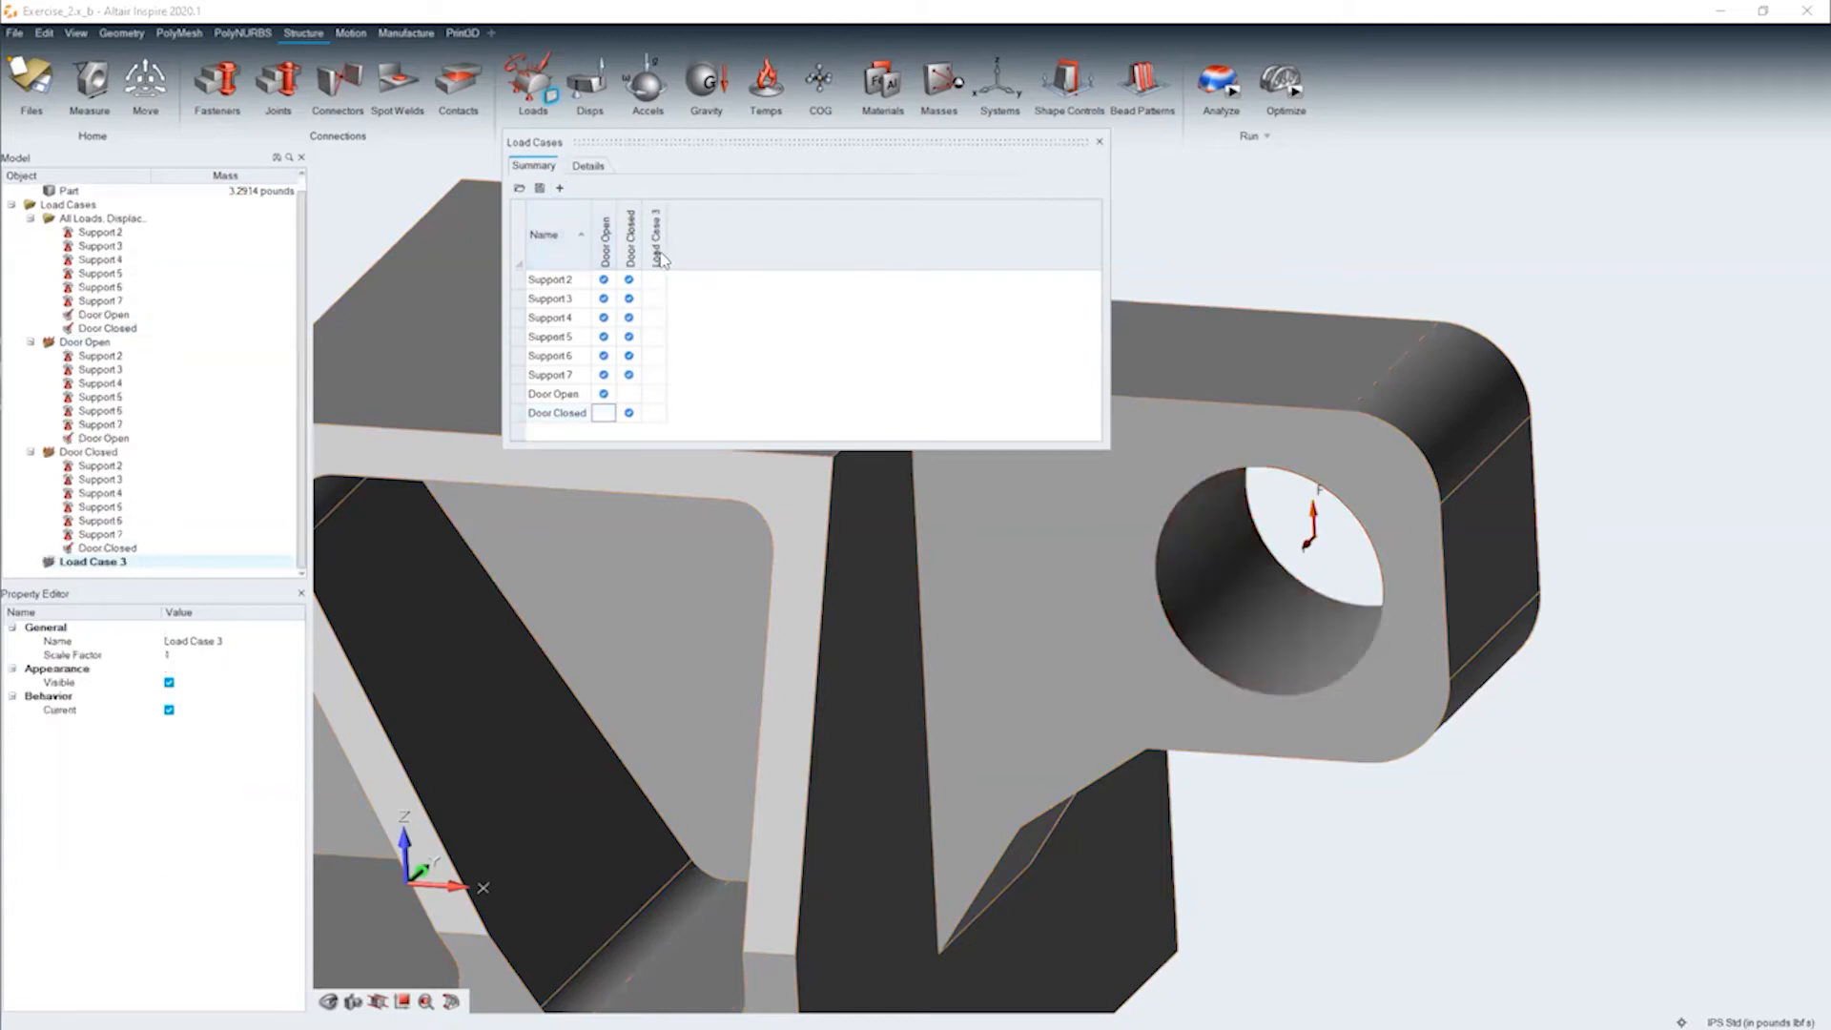
click(1127, 344)
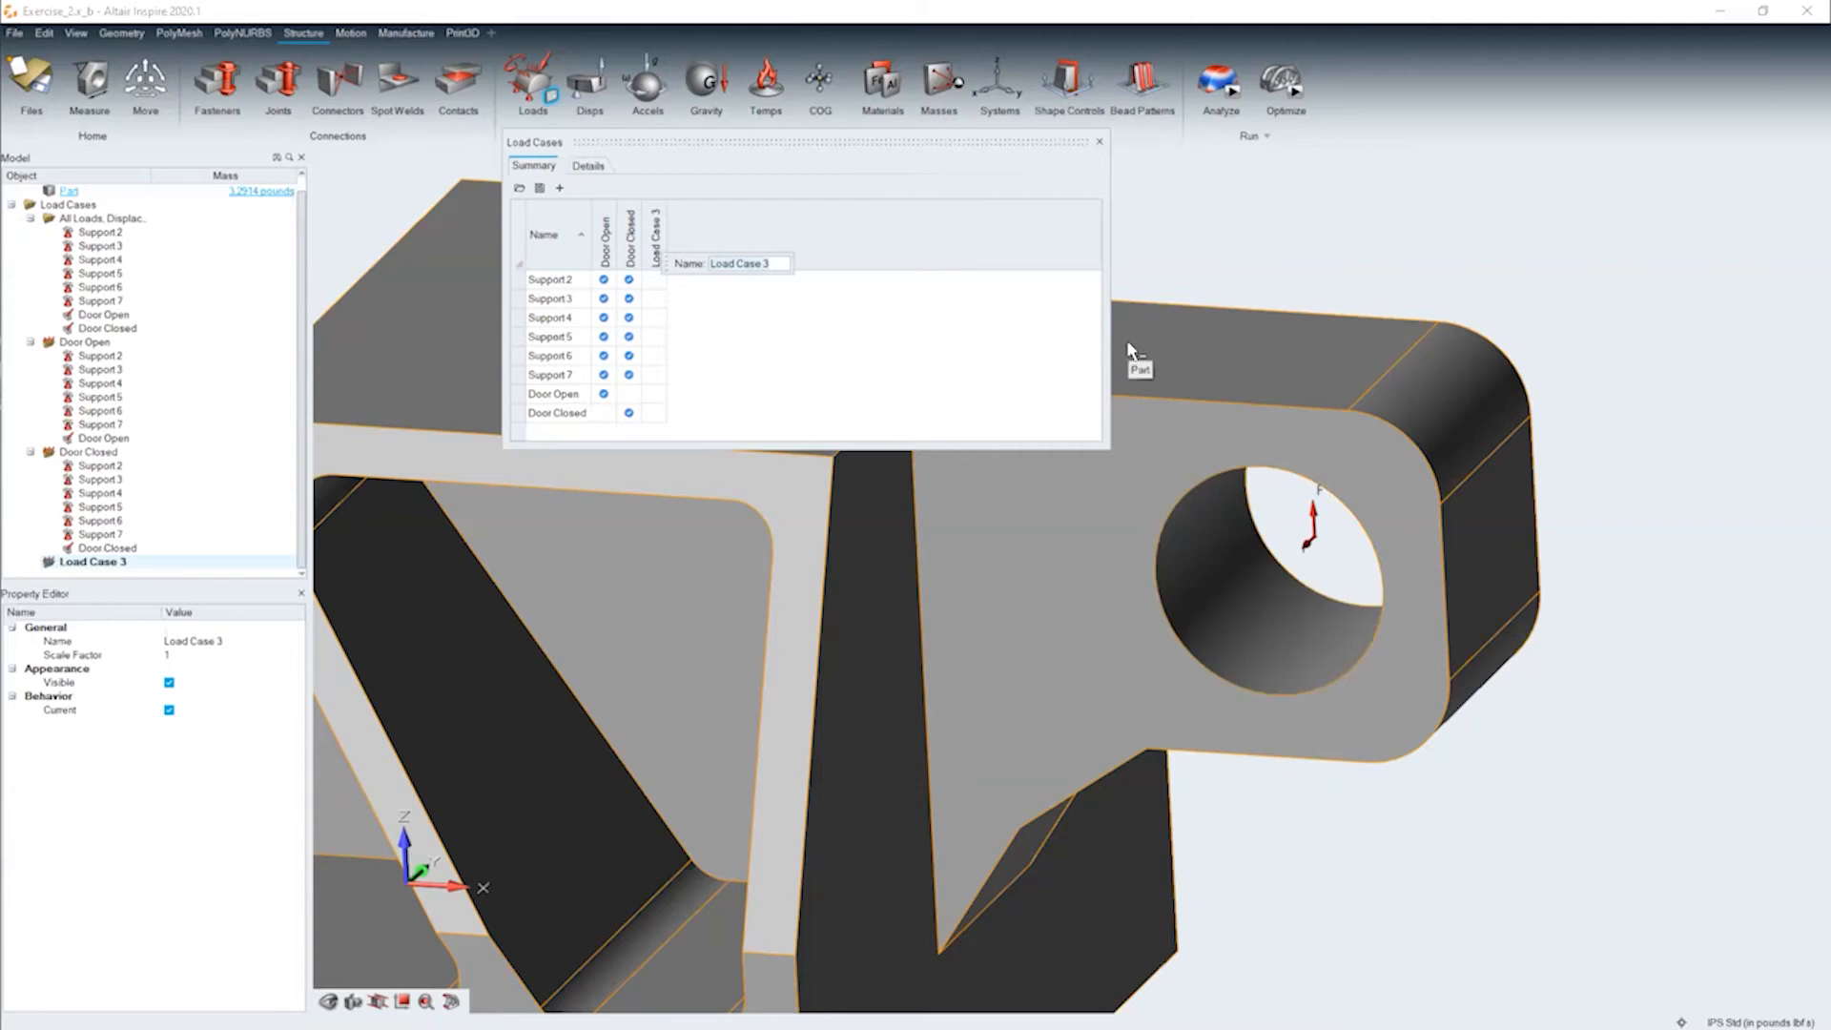
text(Closed)
text(Broken Bolts)
key(Return)
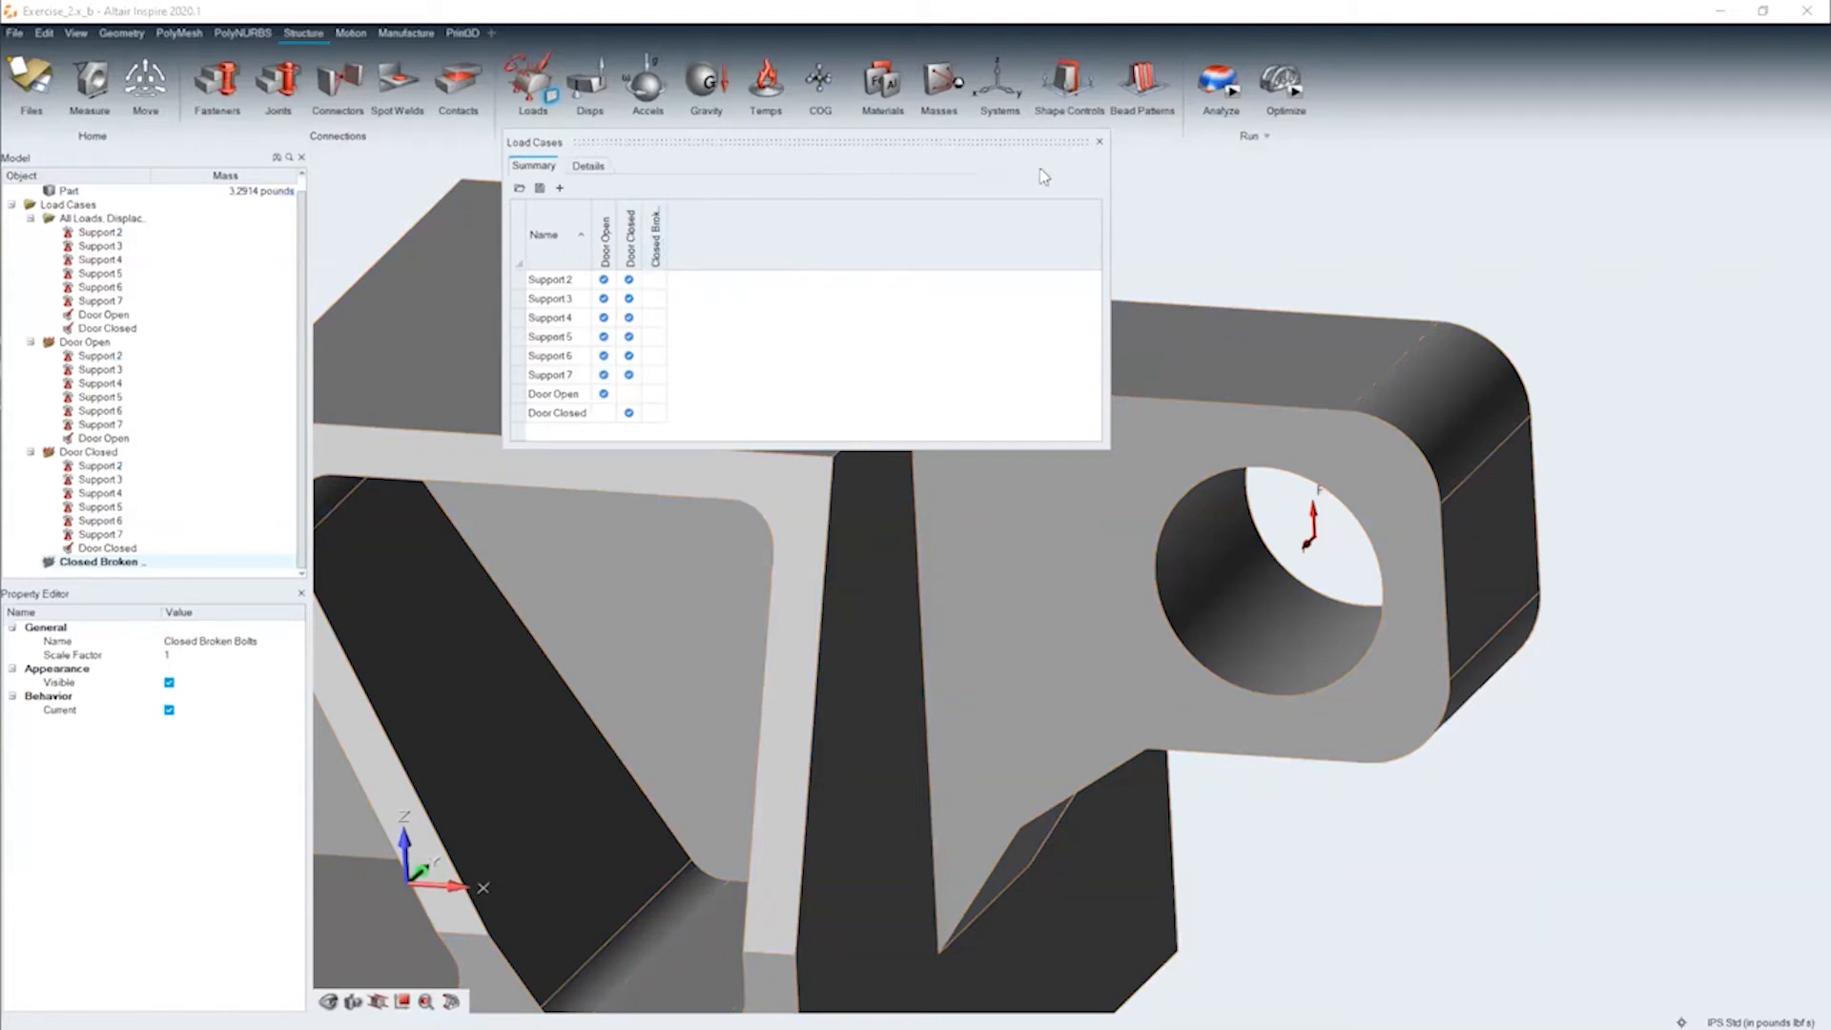
Include the Door Closed force and Supports 4 through 7 in the Closed Broken Bolts load case, and close the load case table
click(653, 414)
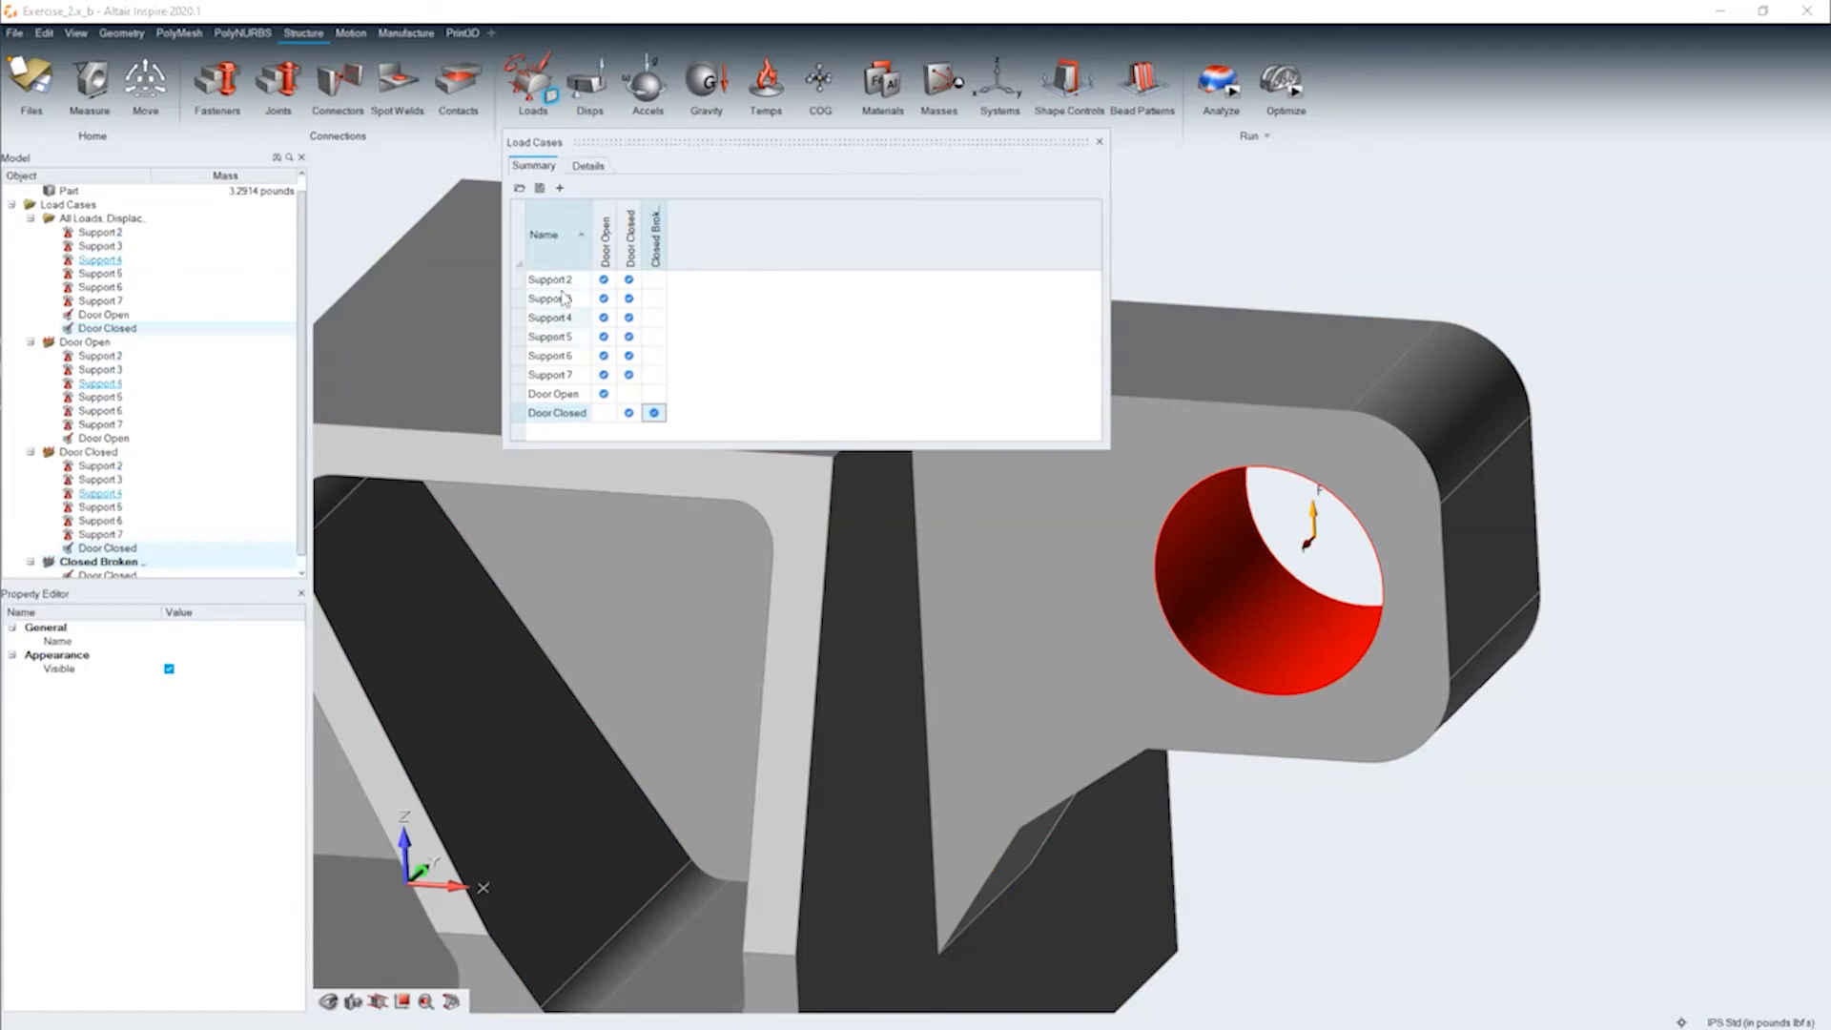
click(653, 317)
click(653, 336)
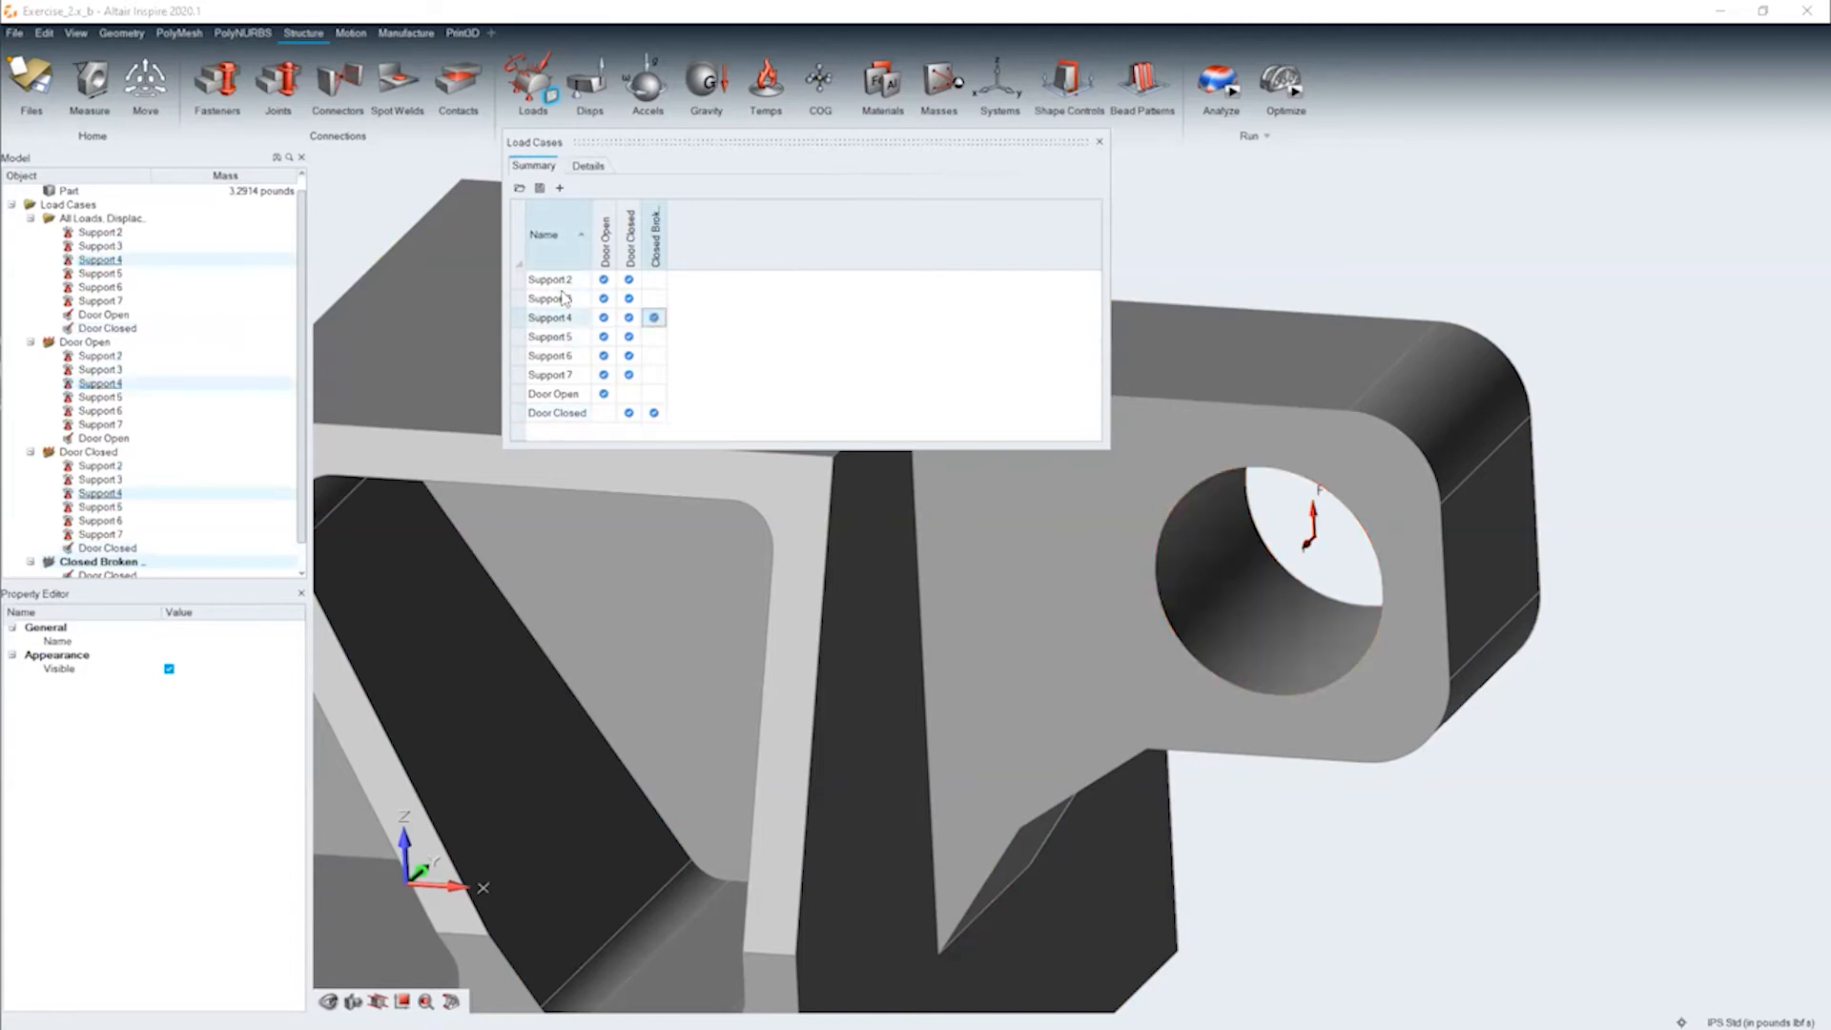
click(653, 357)
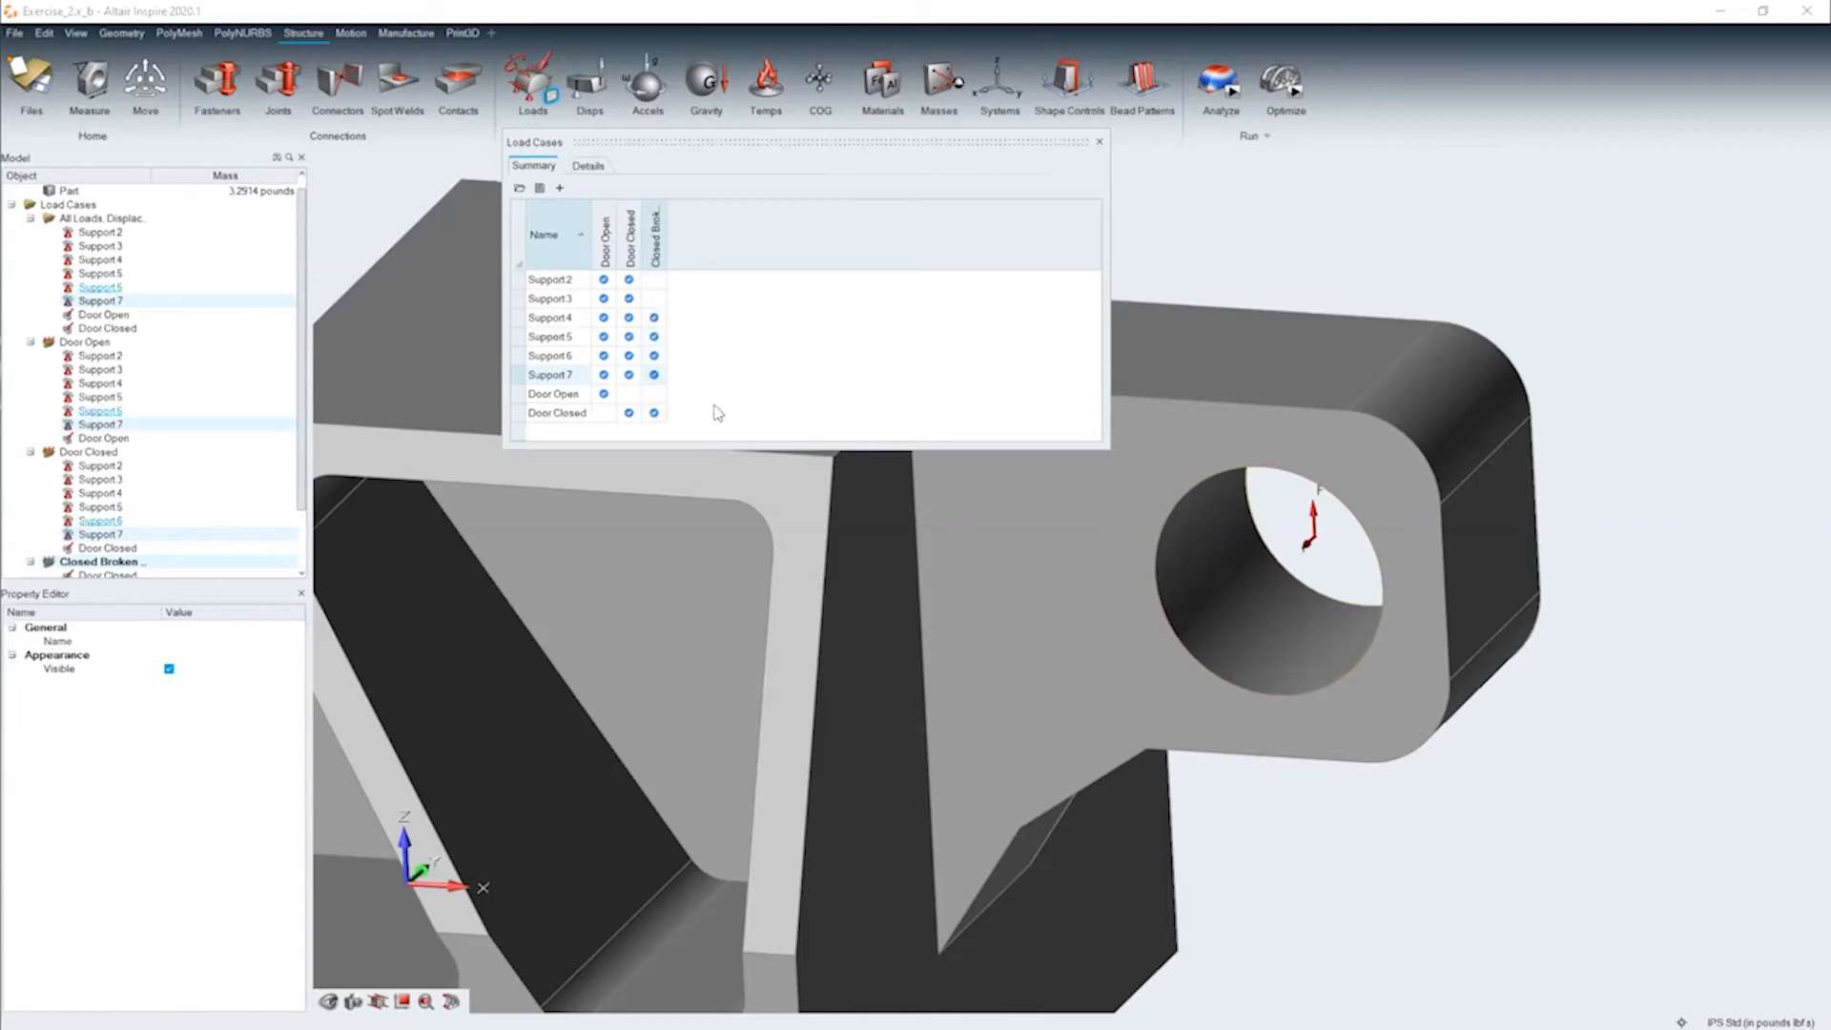
click(1098, 142)
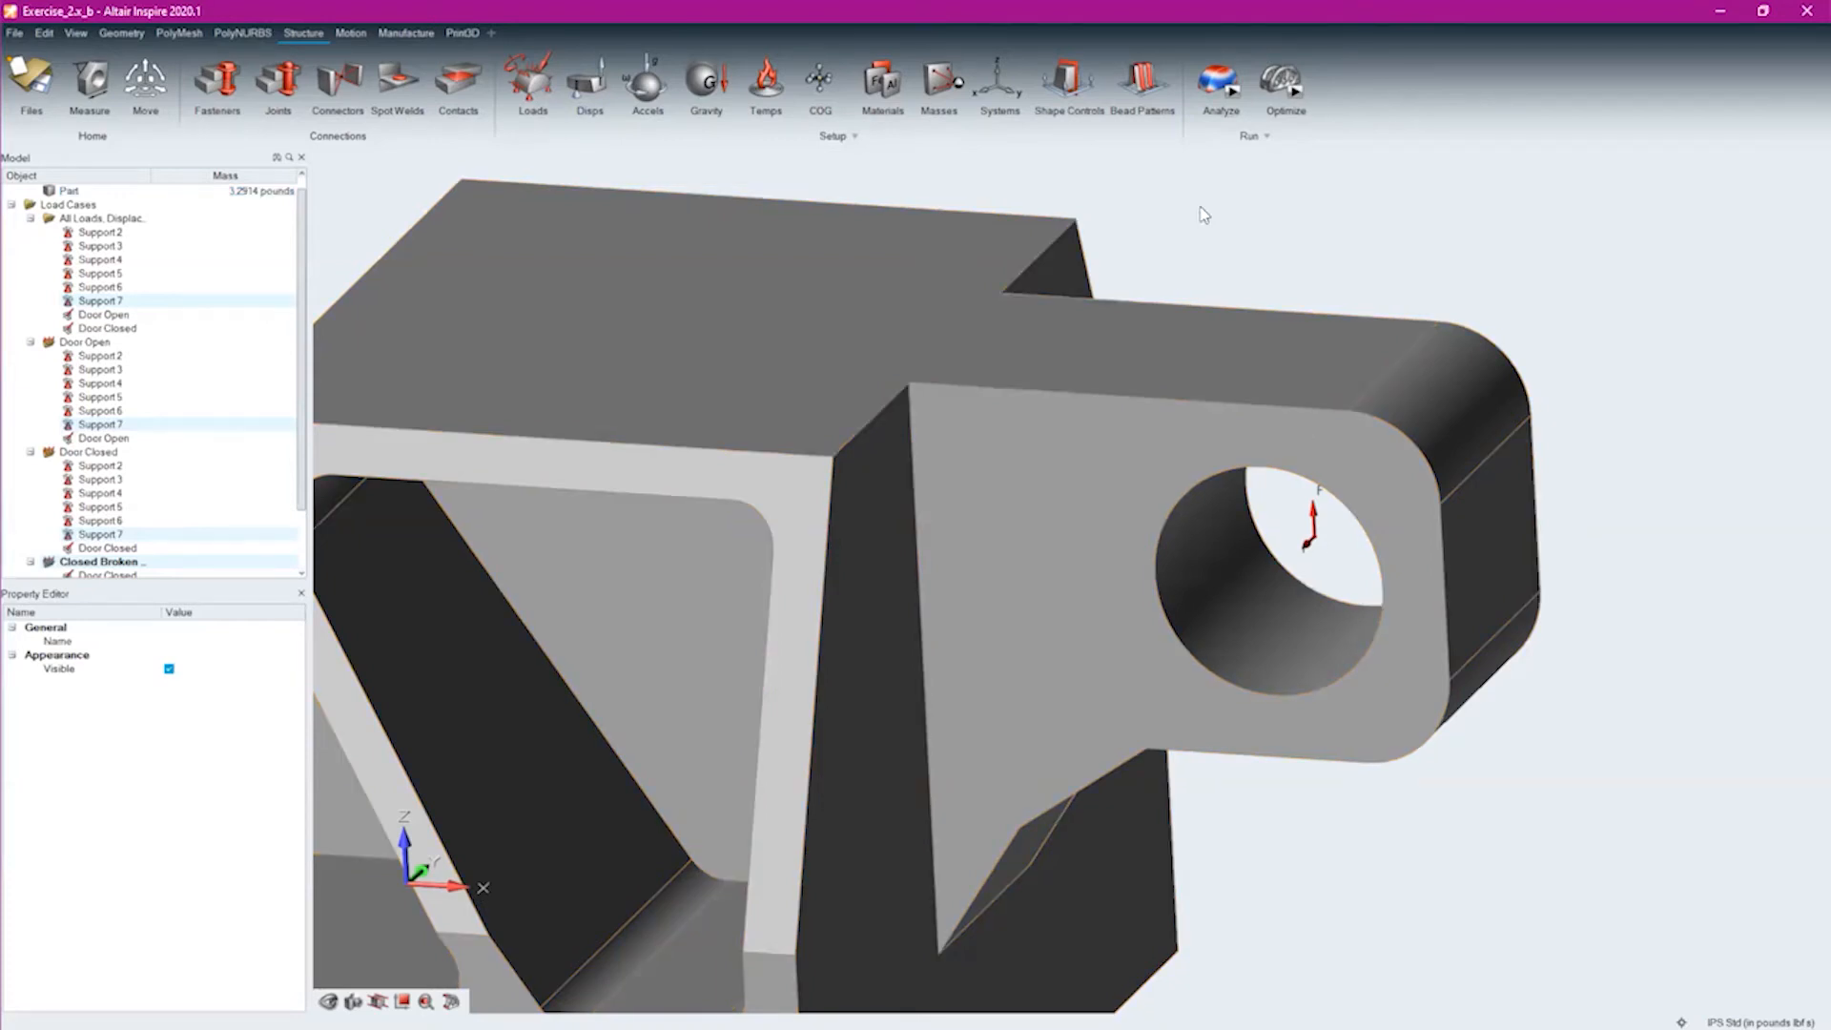
Run the Exercise_2 OptiStruct analysis with 10 normal modes included
mouse_move(1233, 92)
click(1233, 91)
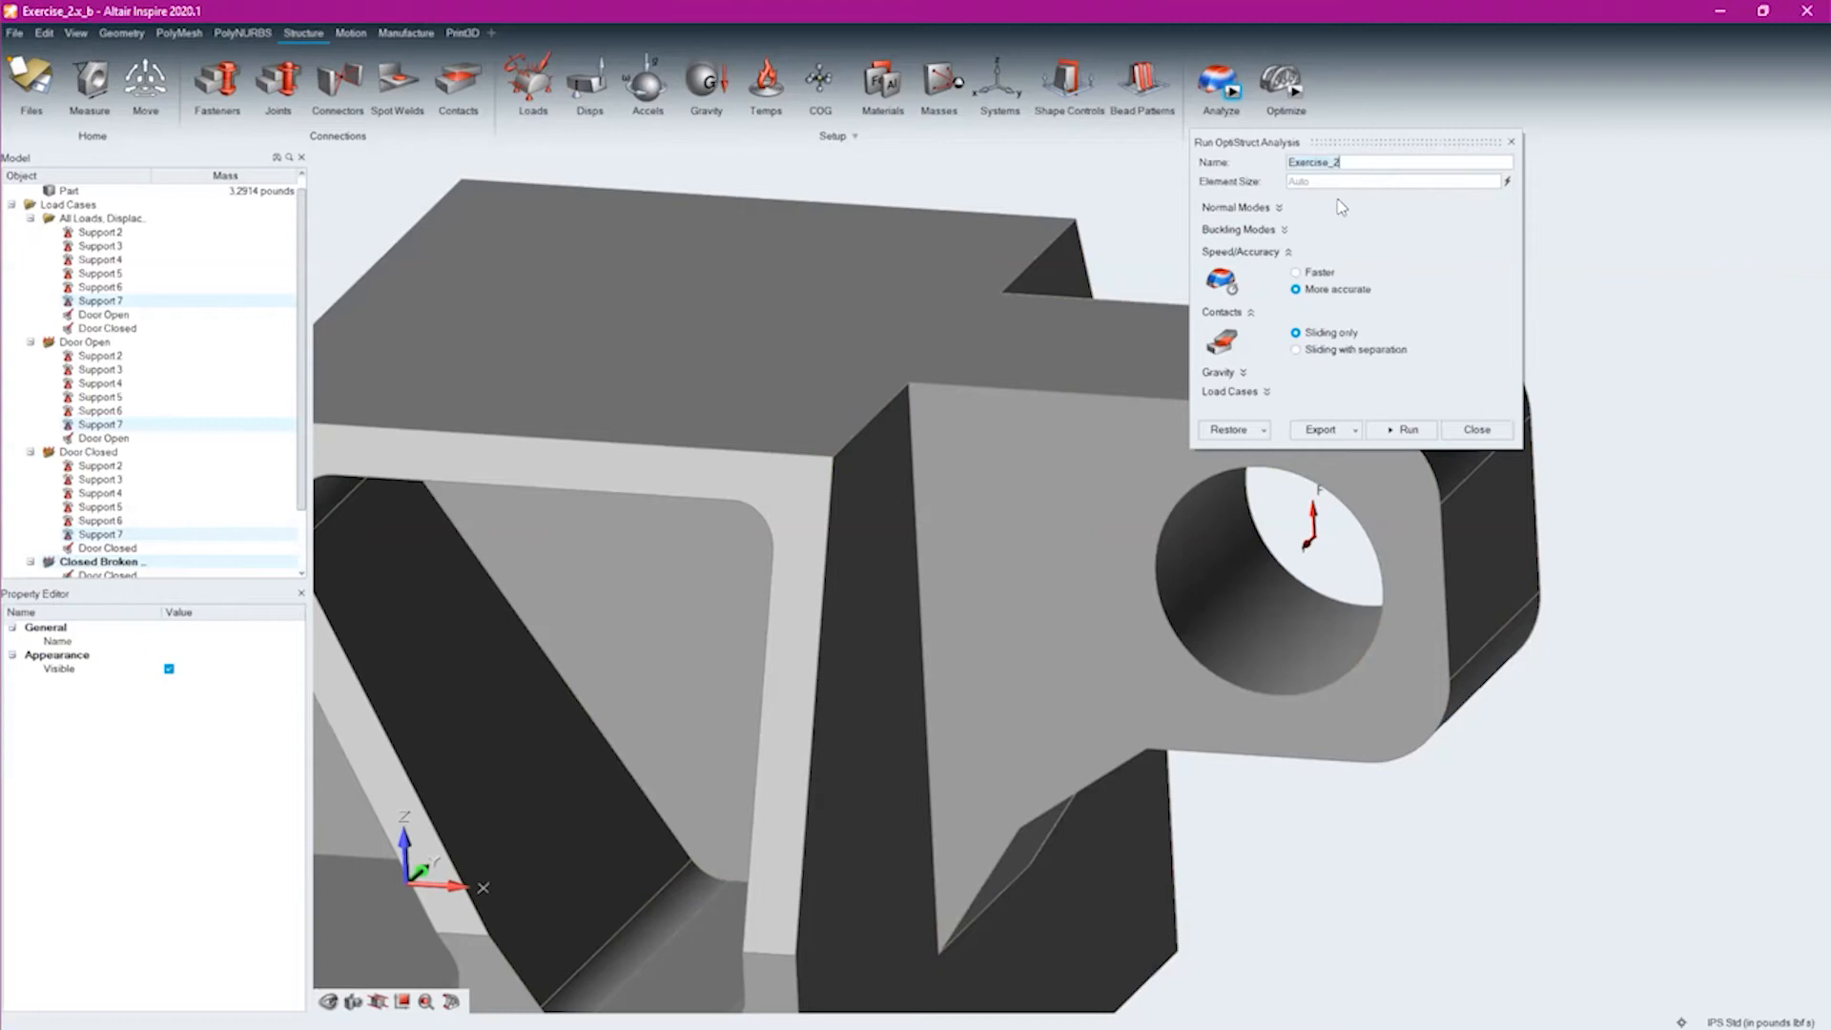
click(1281, 207)
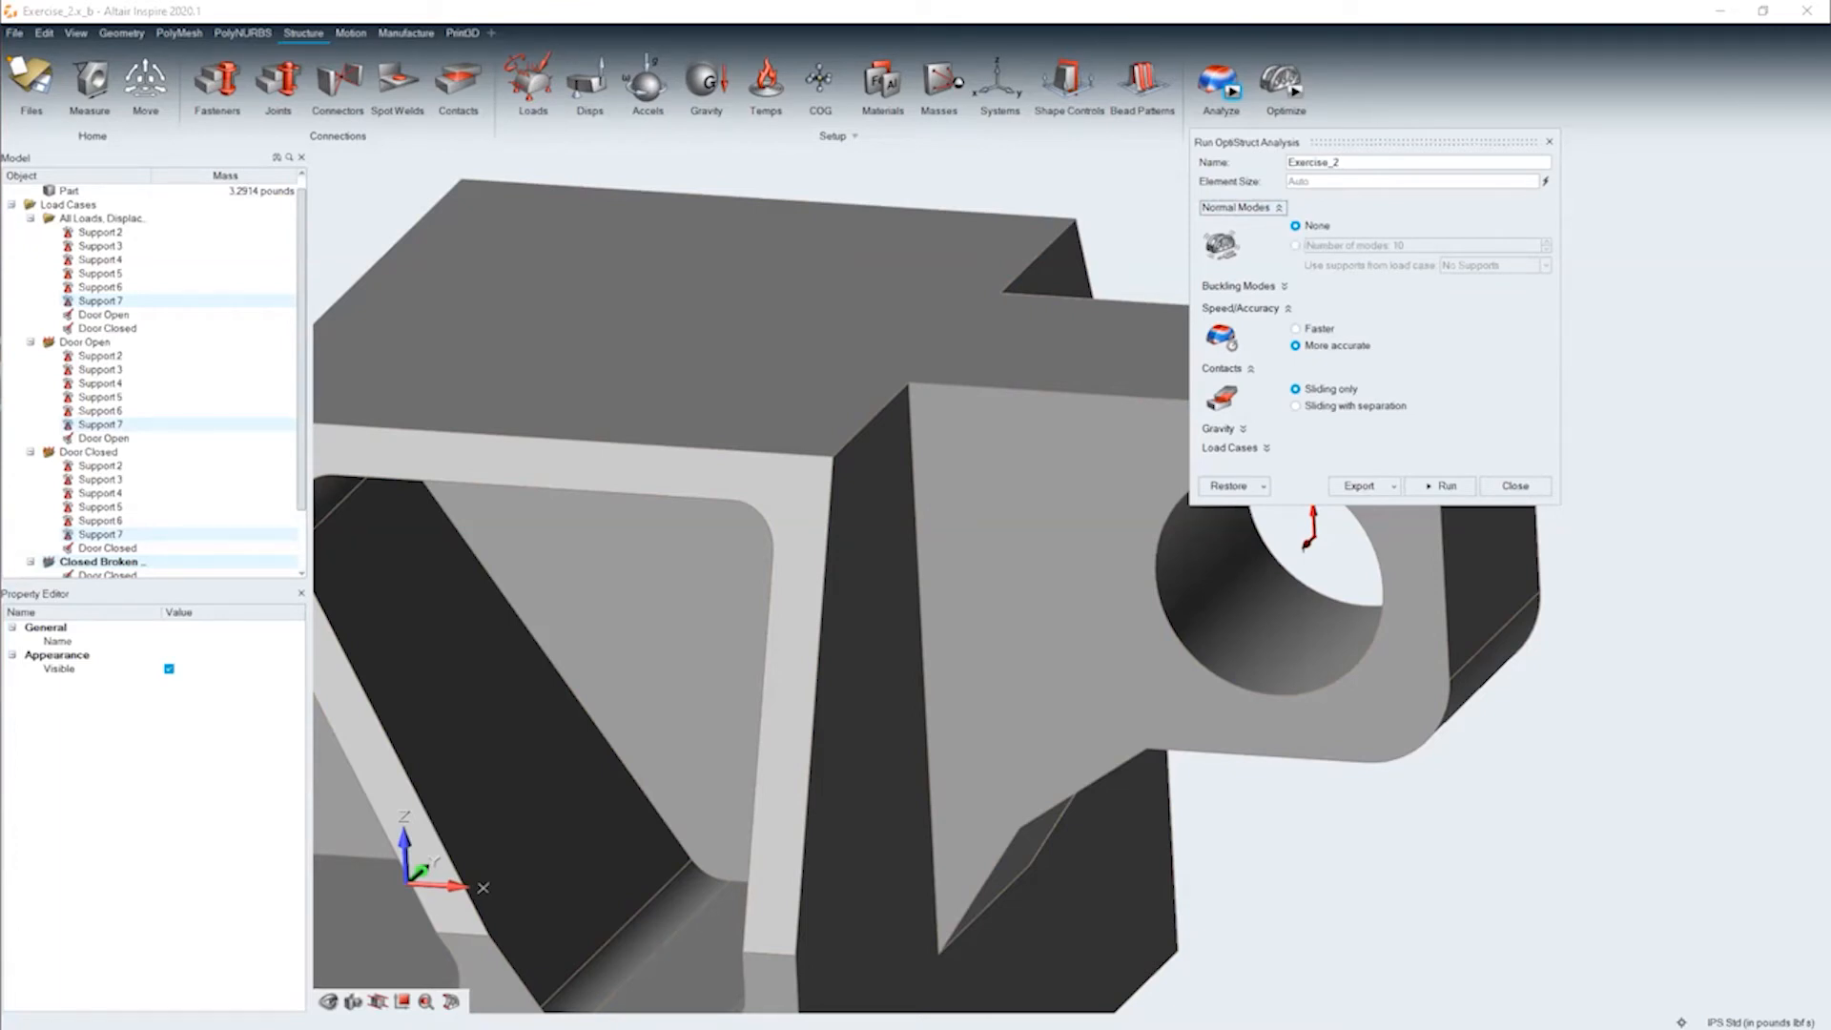
click(1297, 246)
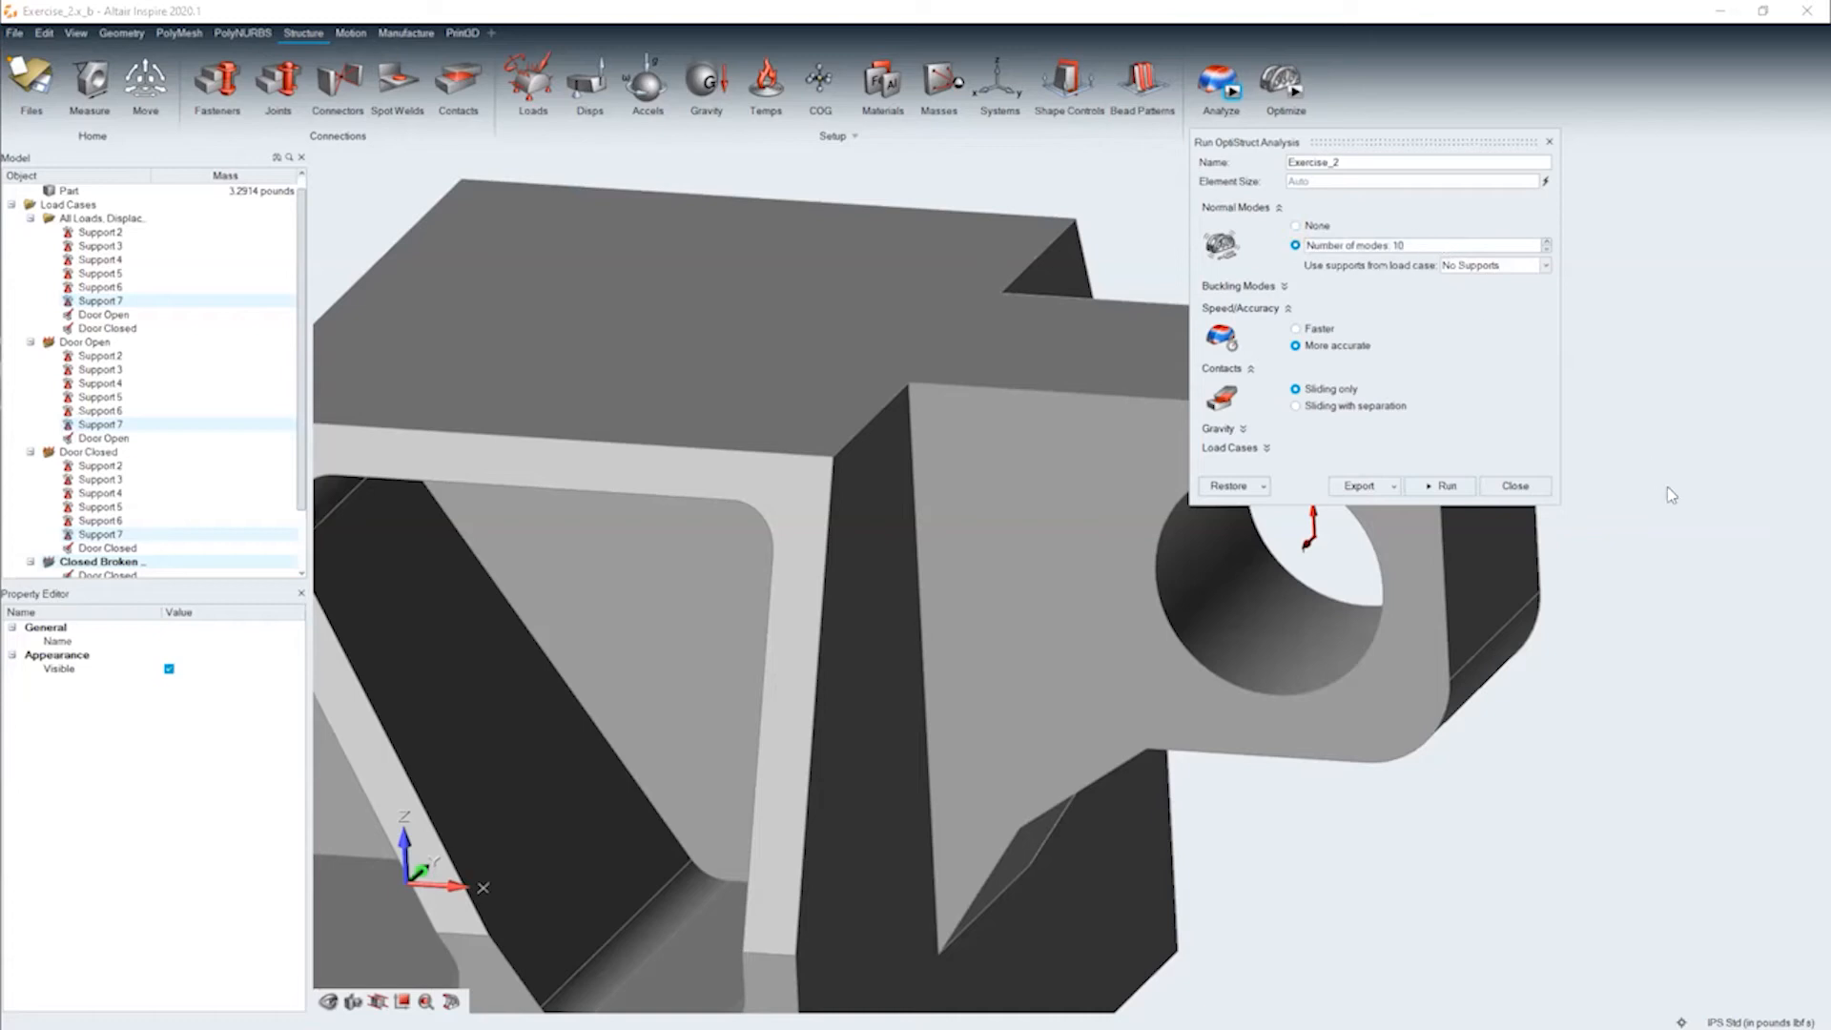
click(1284, 286)
click(1284, 287)
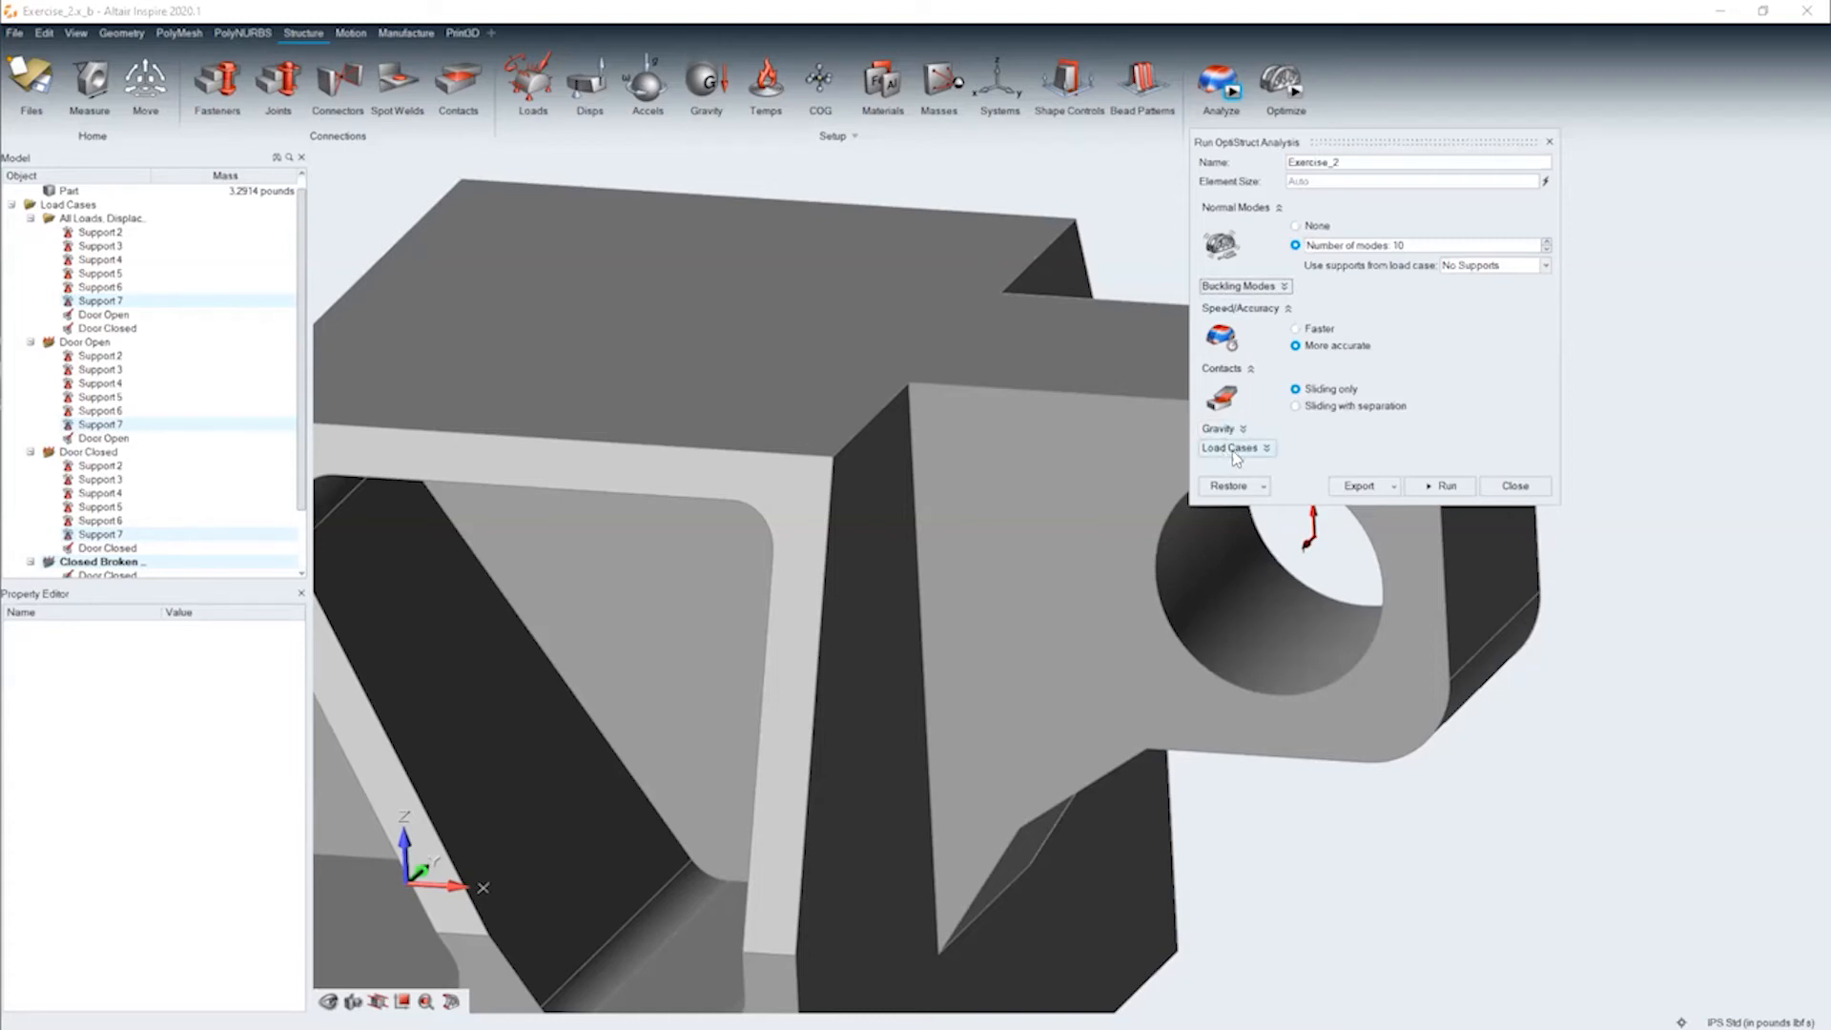
click(1283, 310)
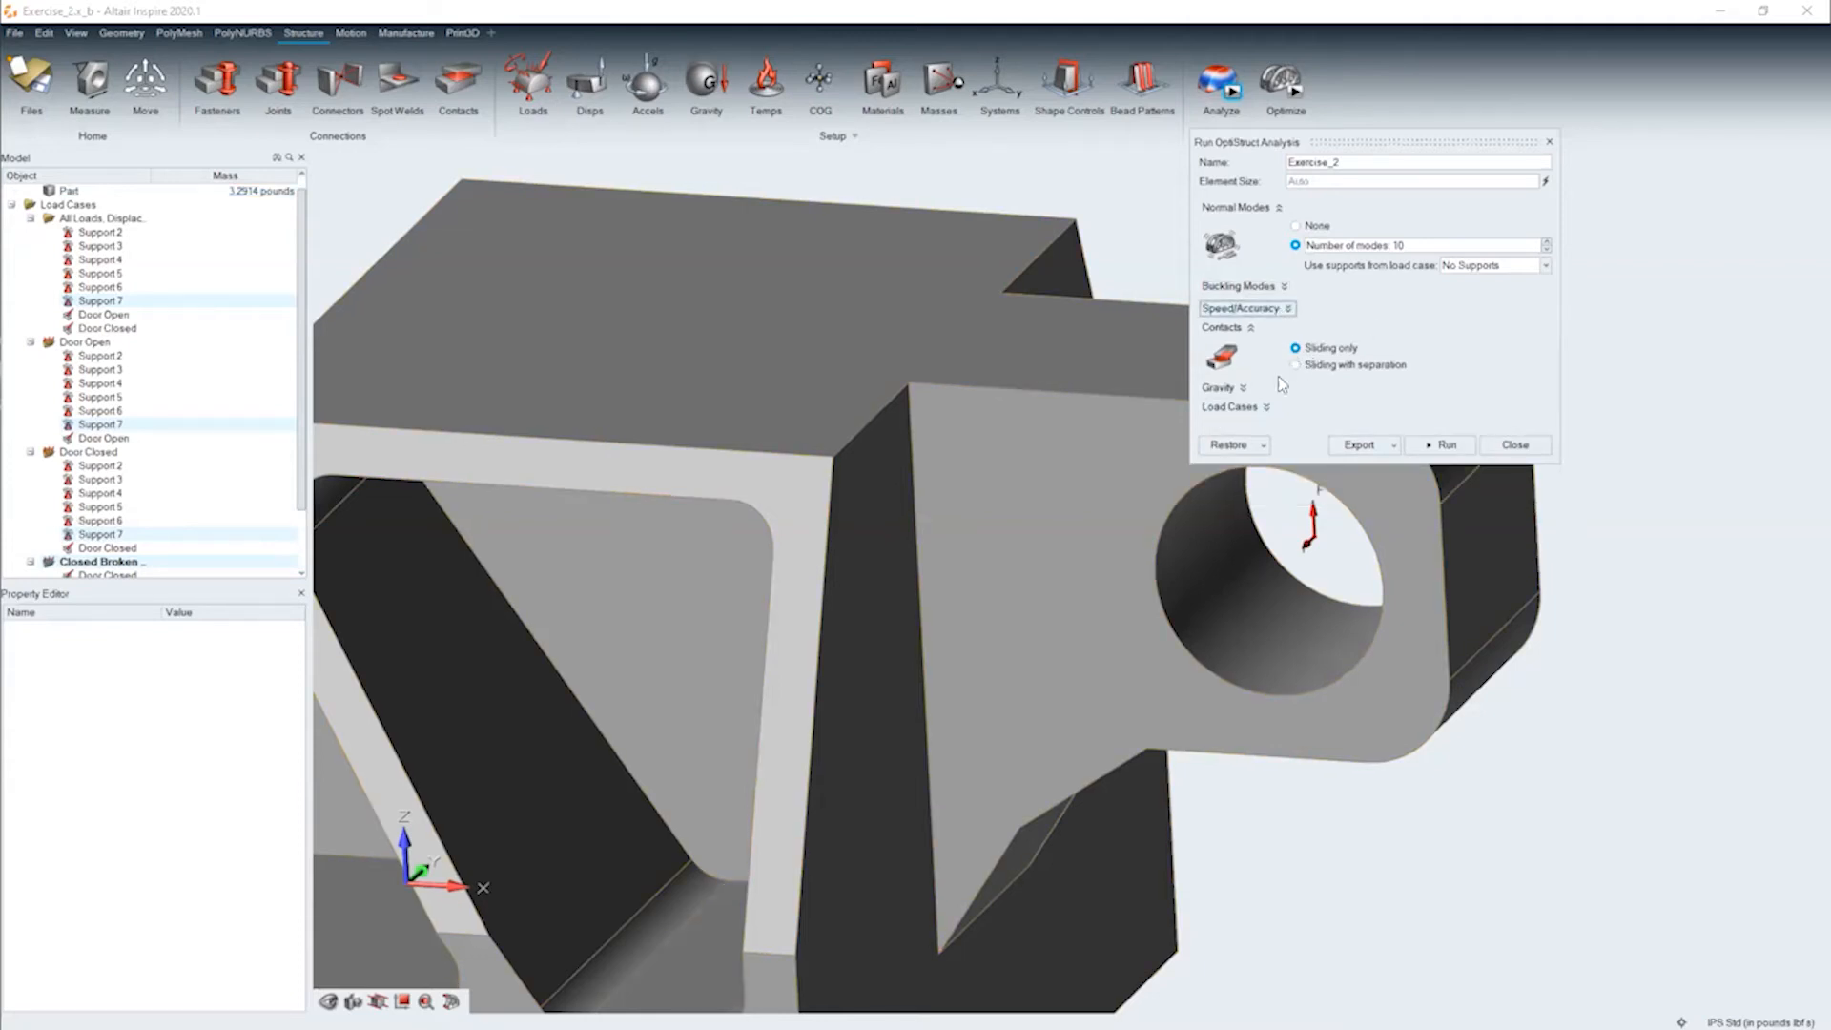
click(1459, 445)
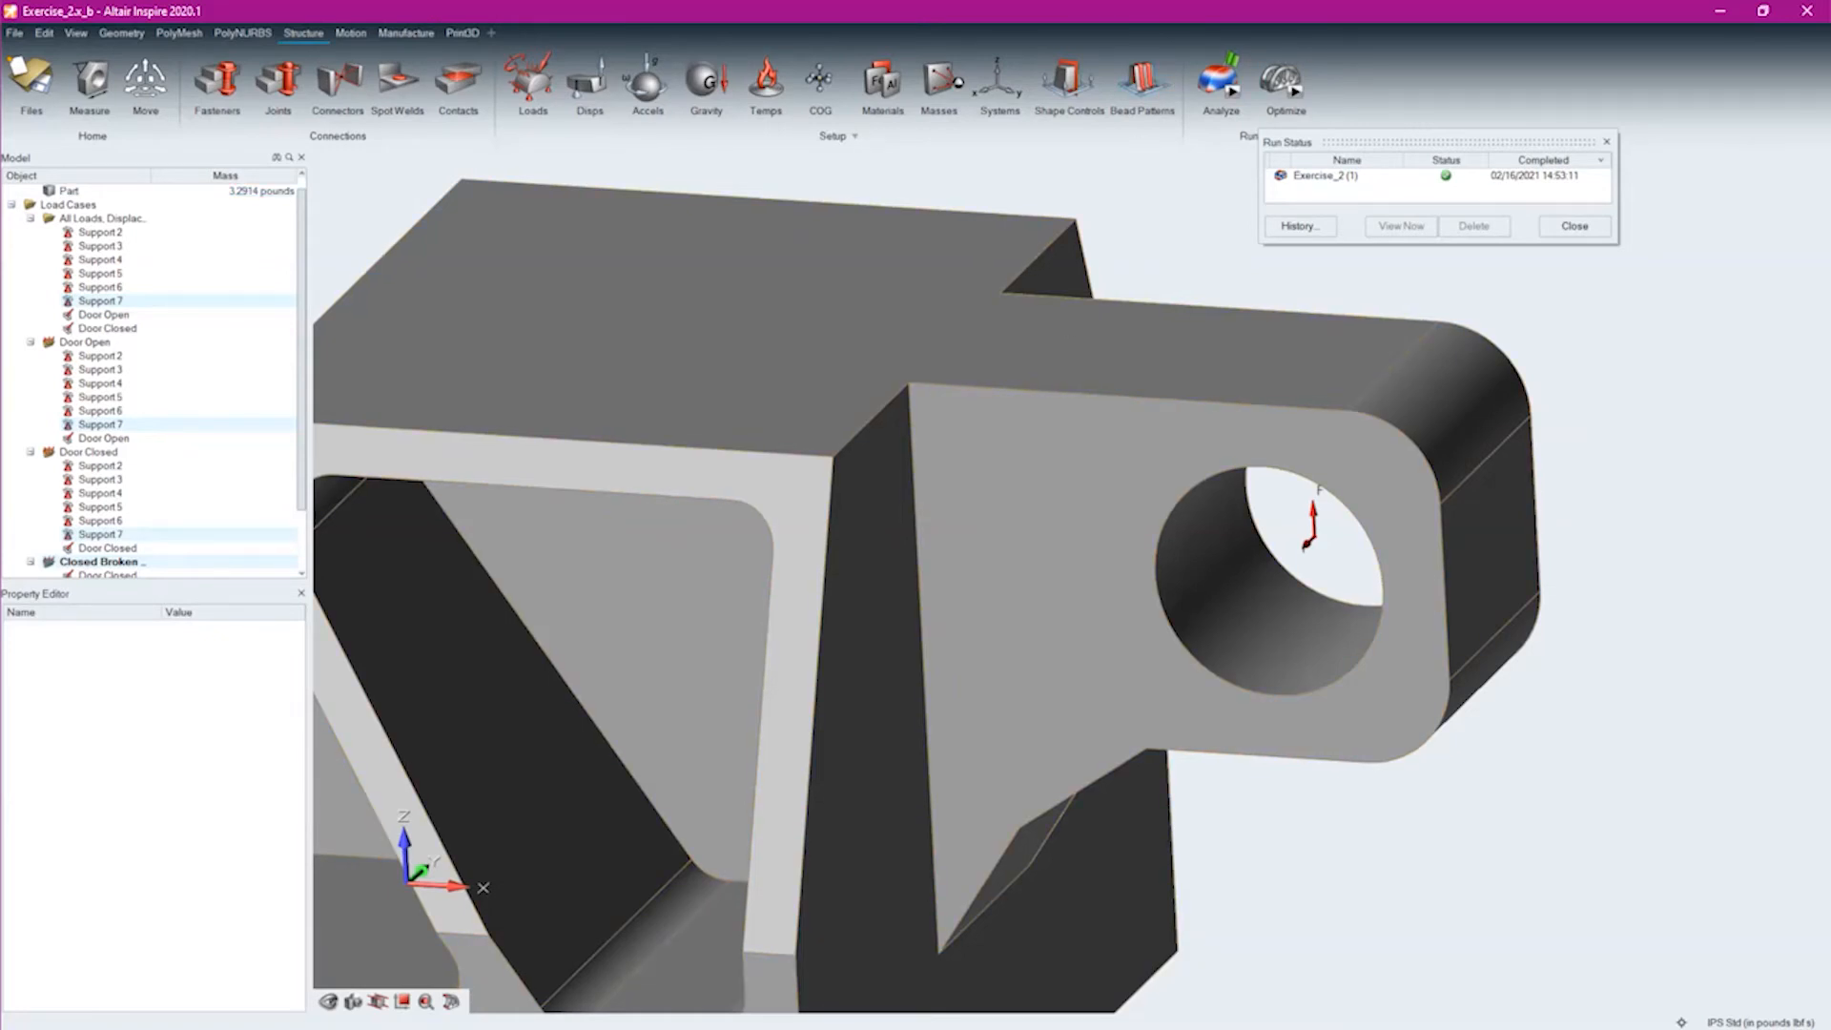
Open the Exercise_2 (1) results, view the whole bracket's Door Open displacement plot, and check which load cases are available
click(1233, 63)
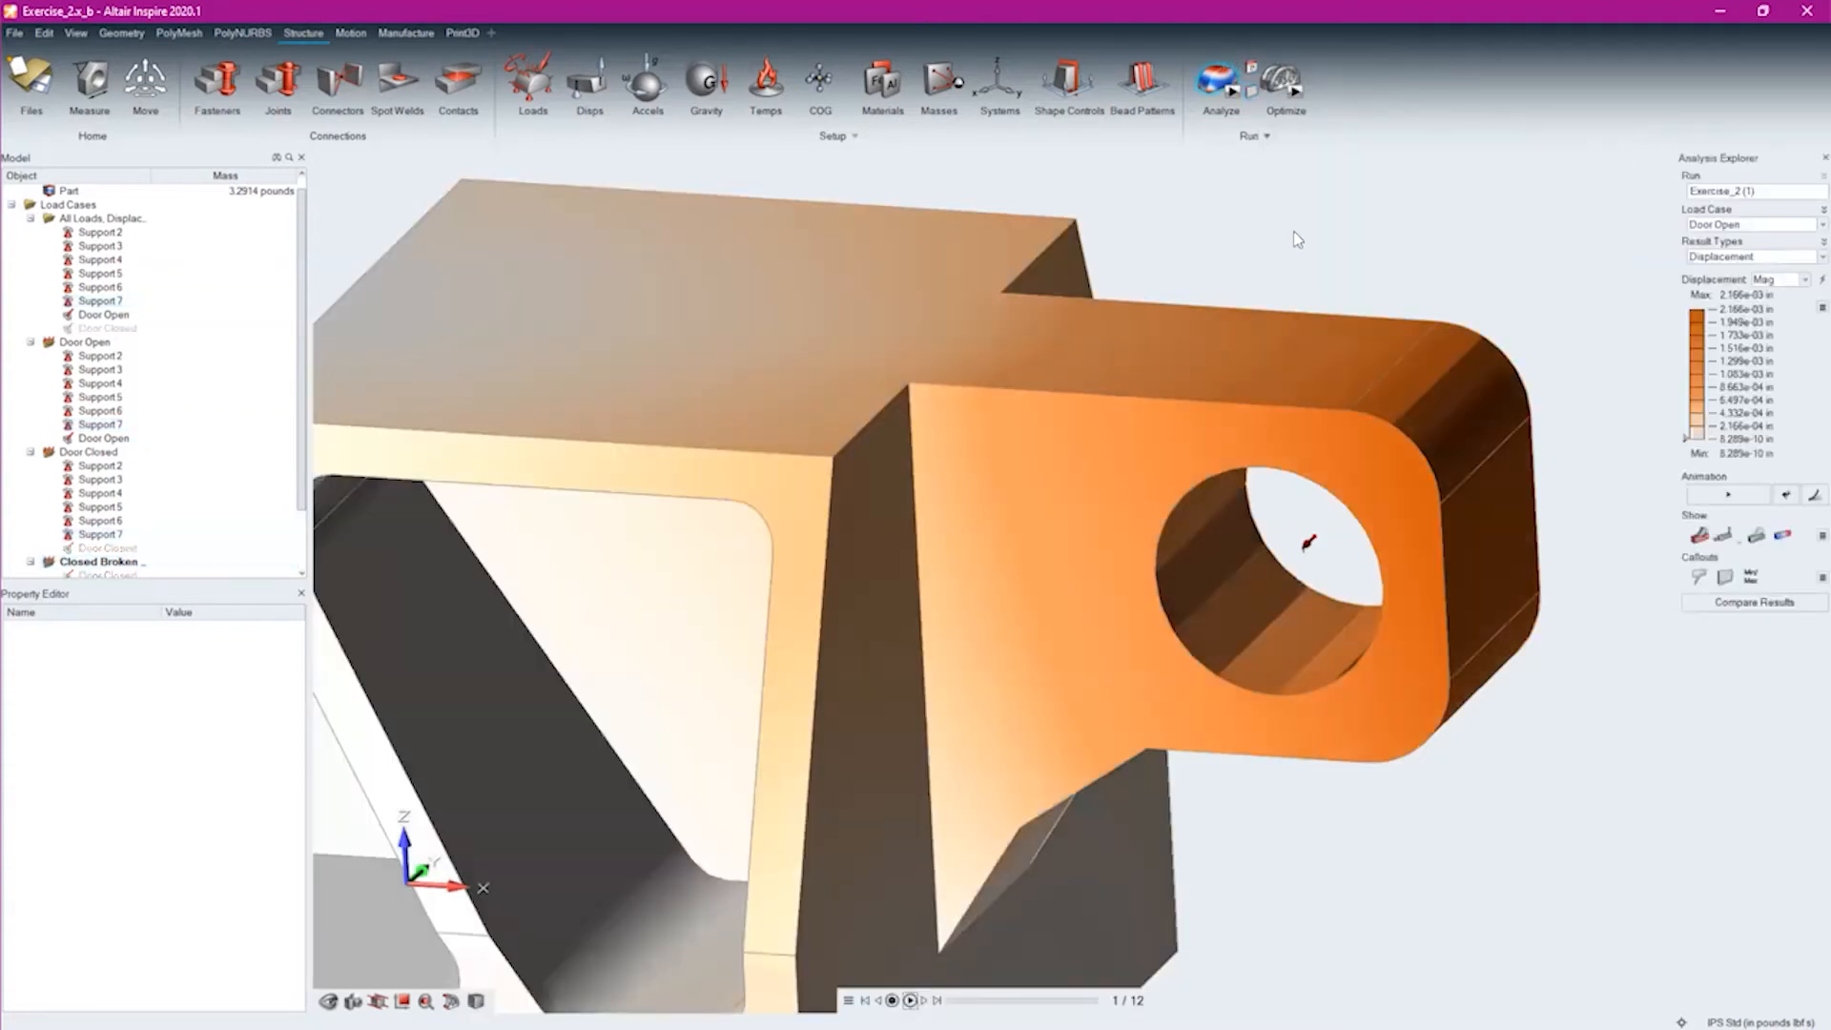
scroll(801, 695, down, 2)
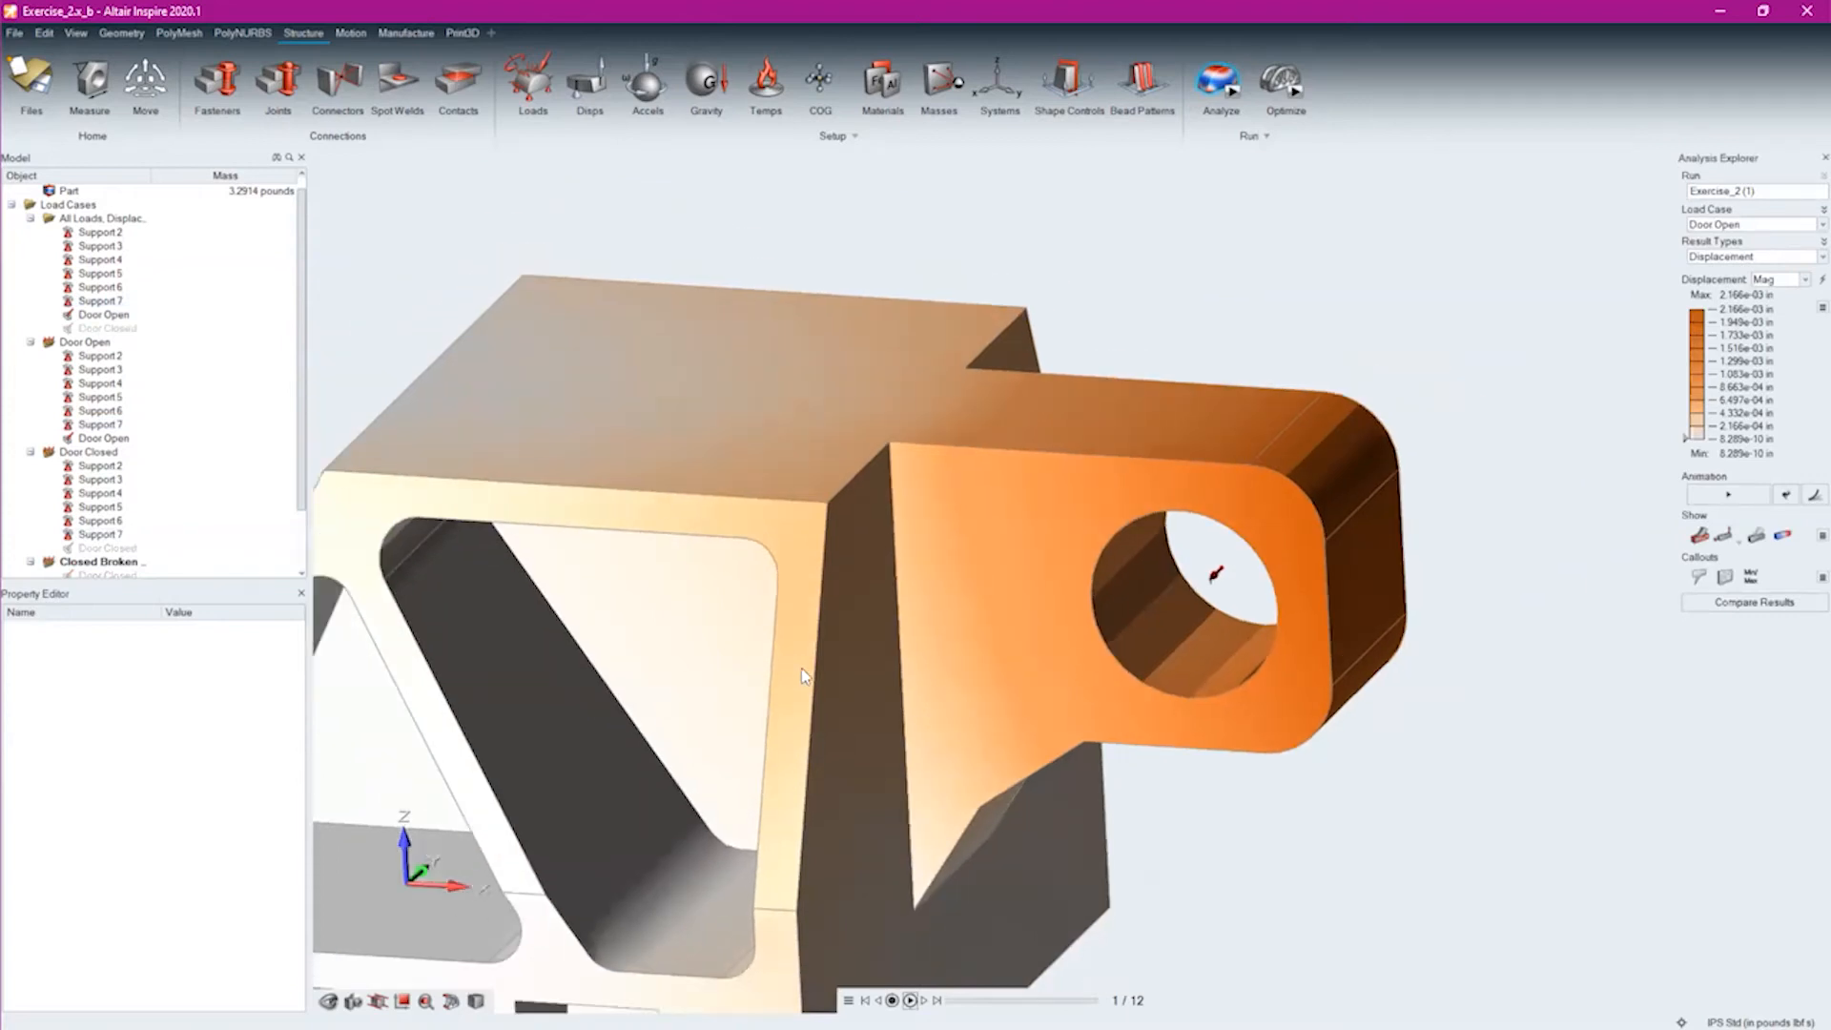
middle_drag(749, 871, 936, 765)
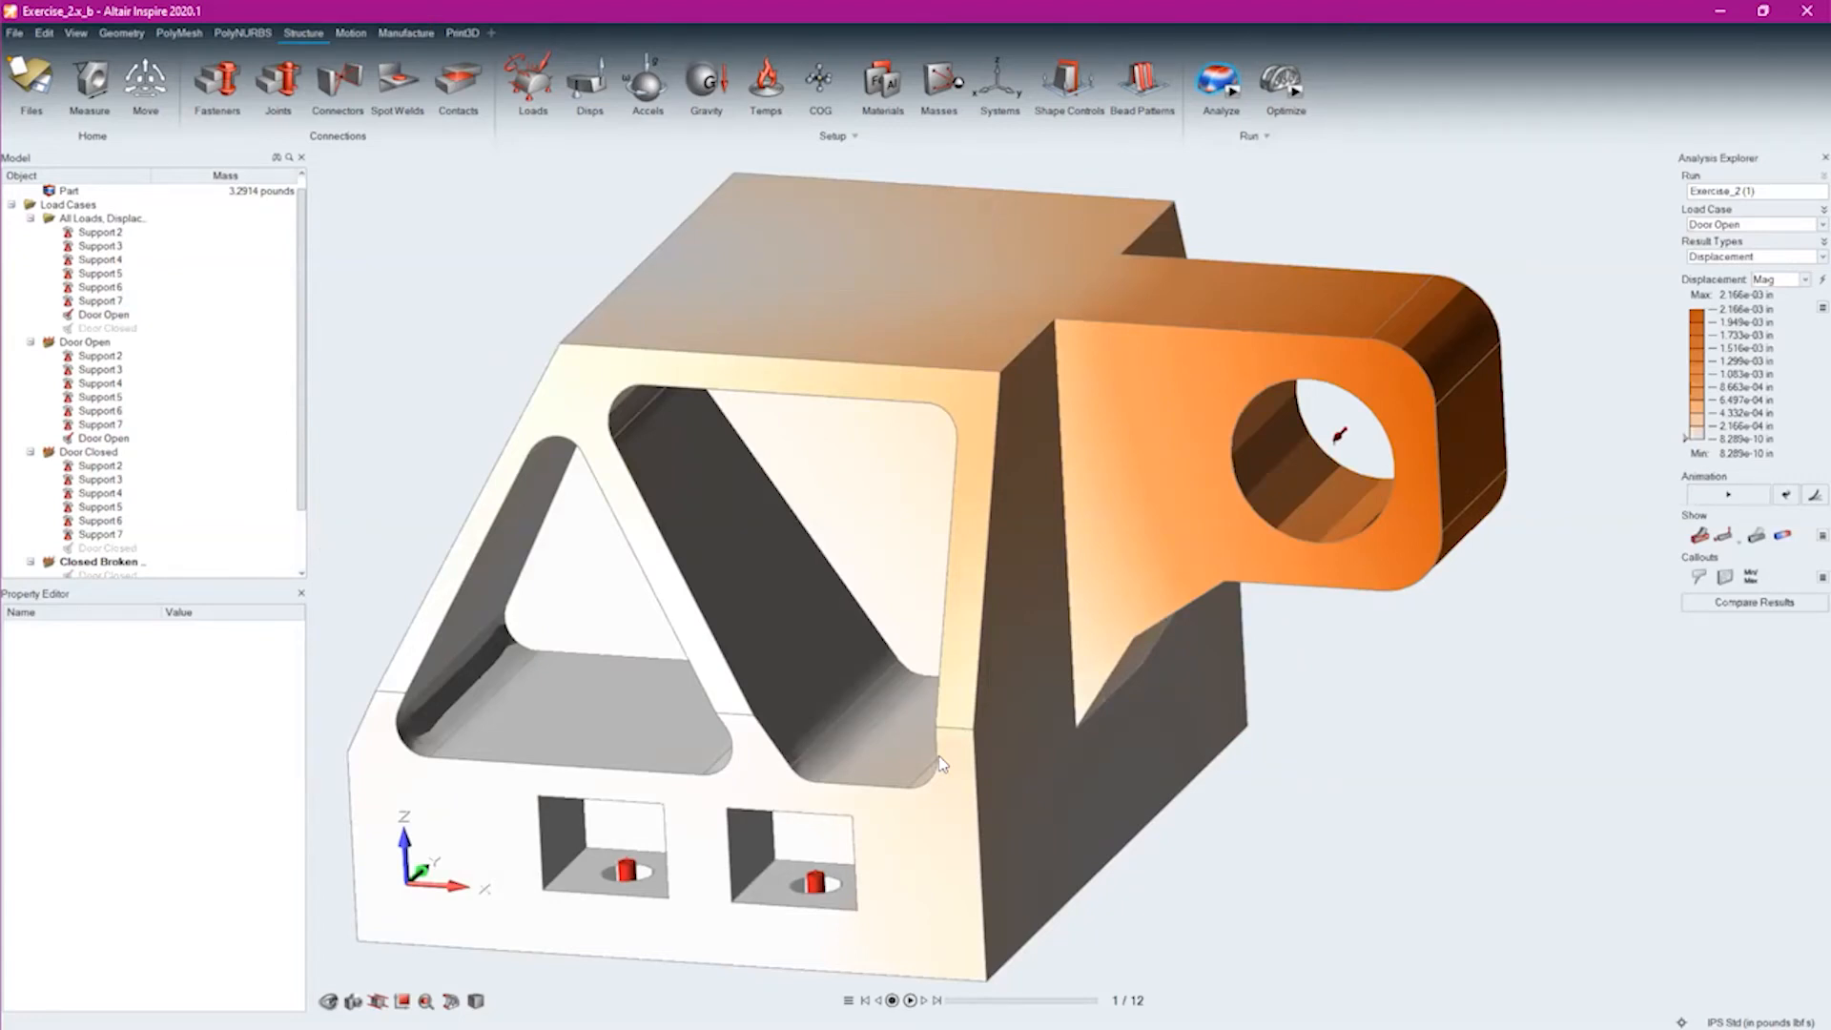
click(1713, 227)
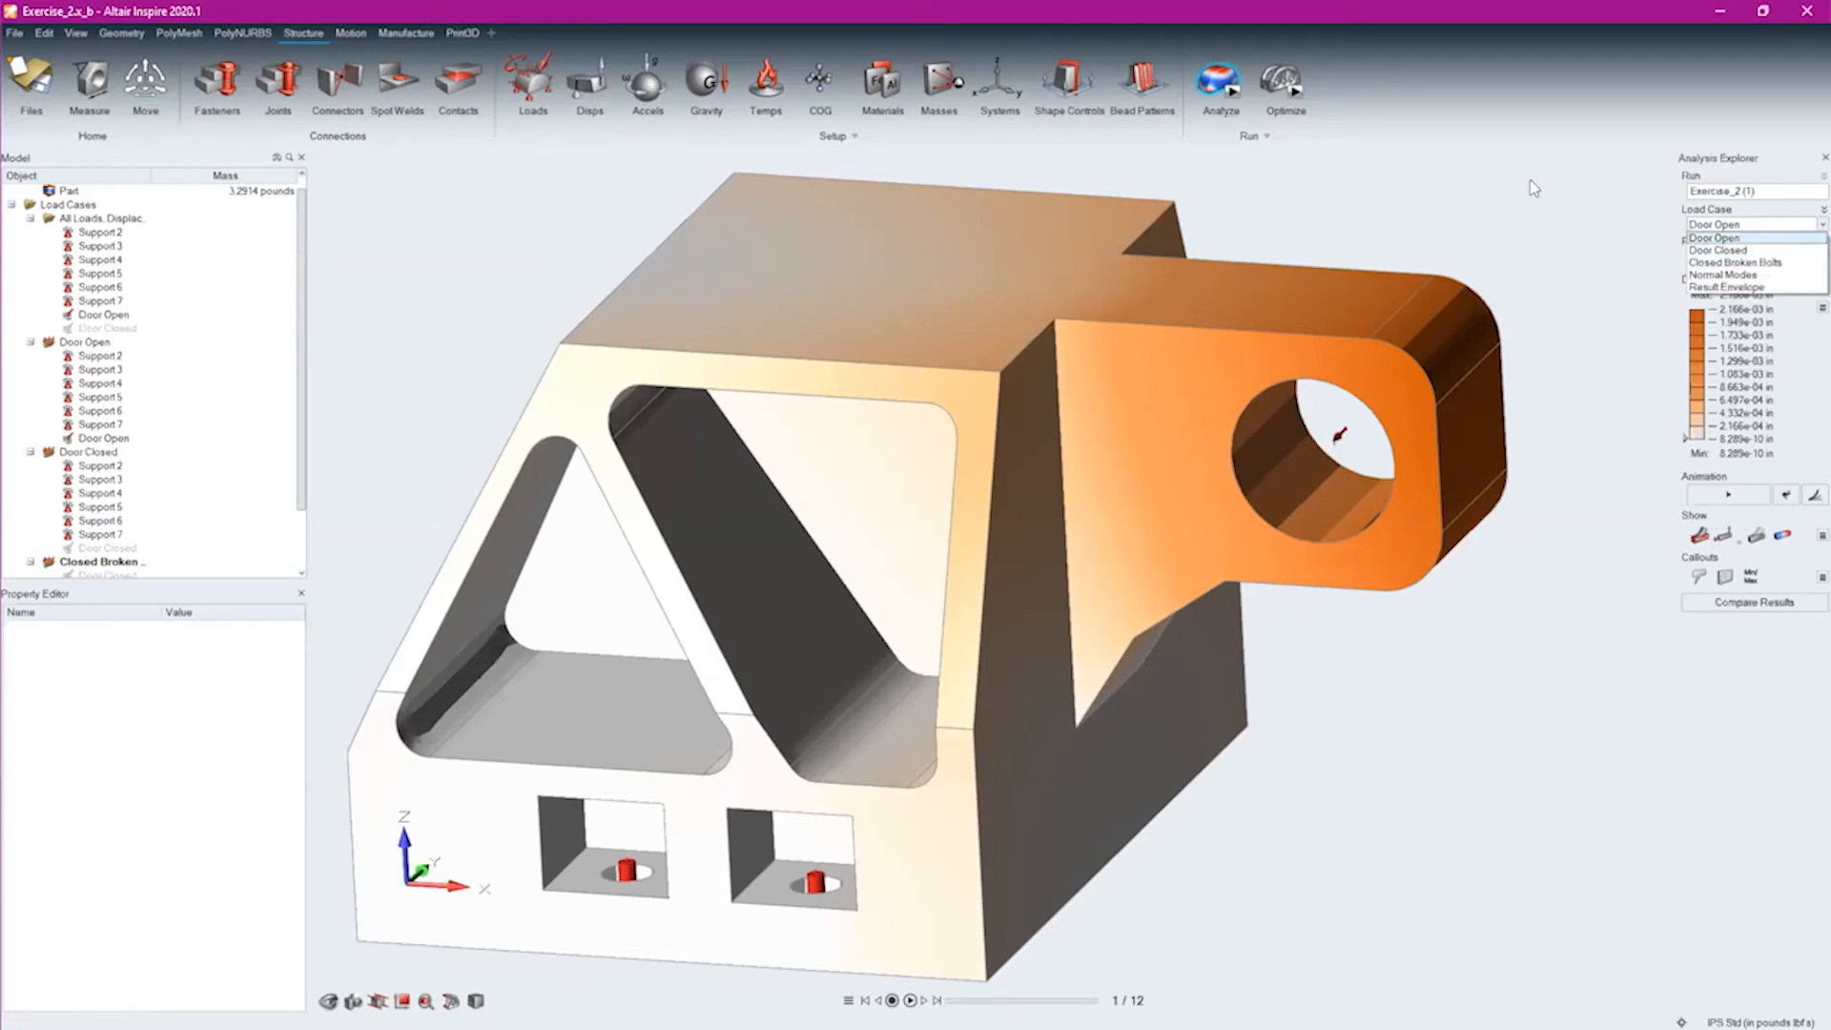
click(1564, 212)
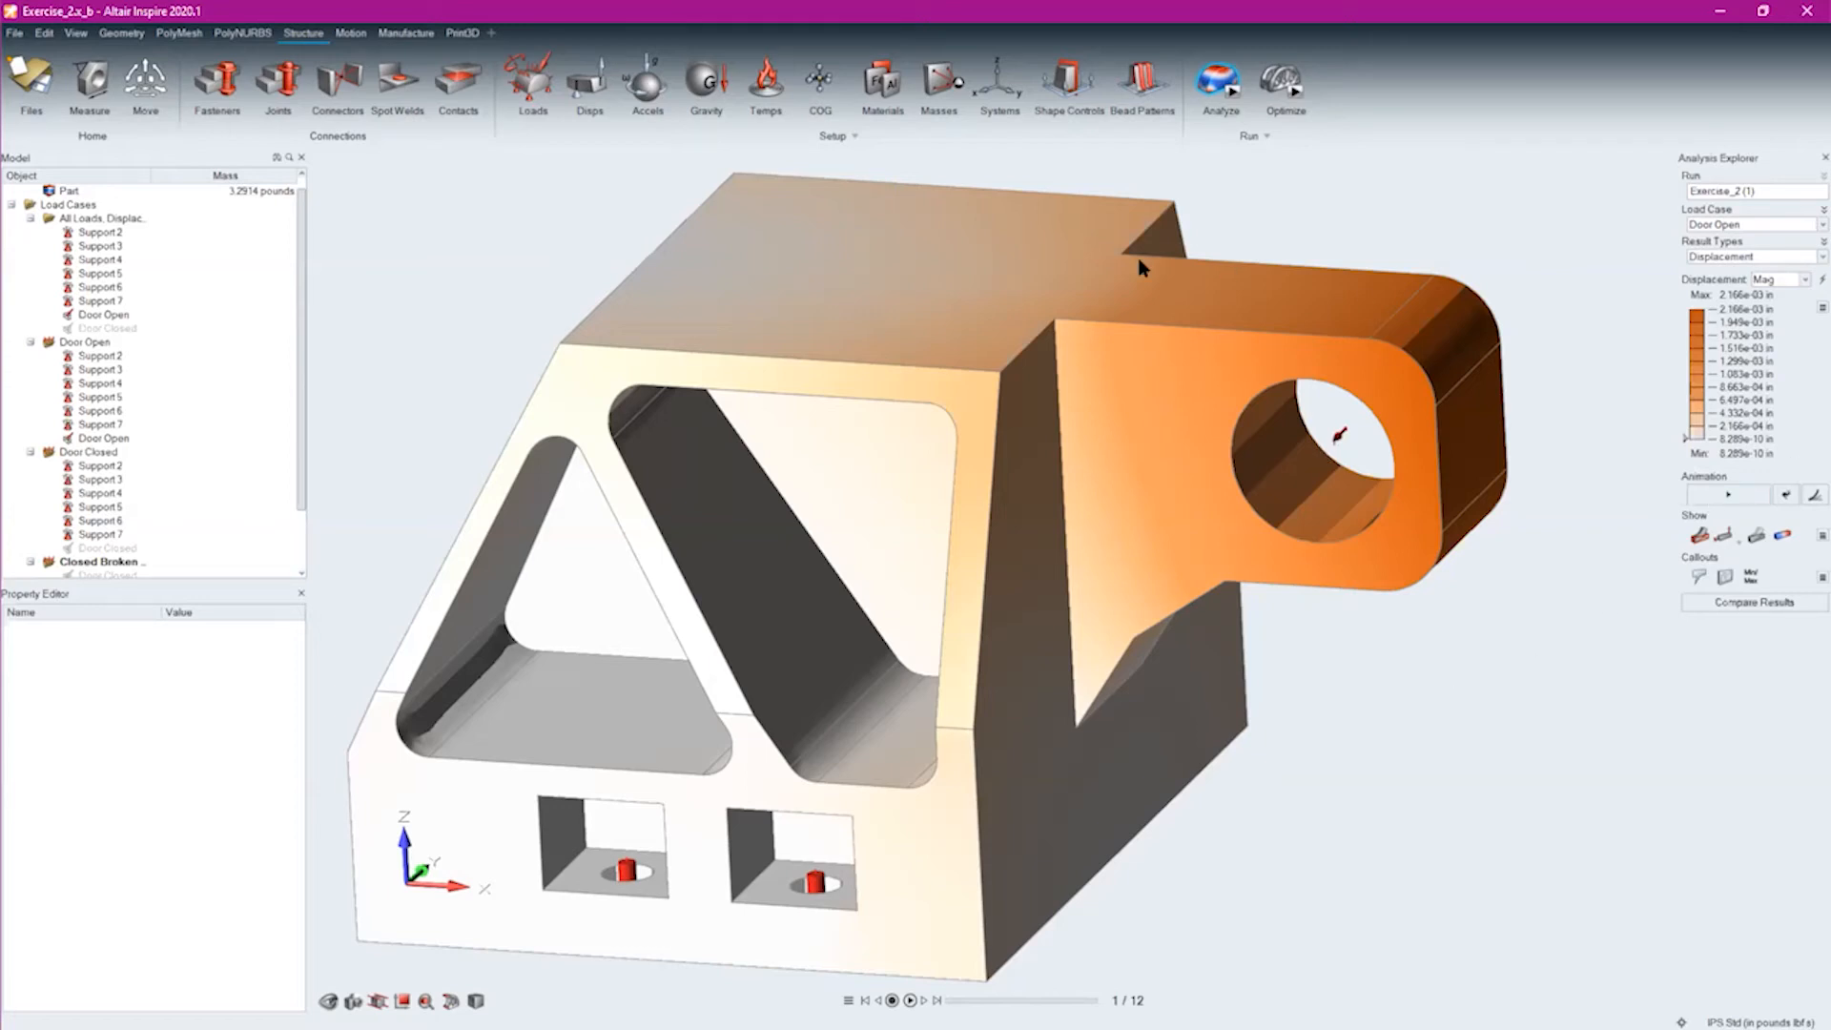
Animate the Door Open displacement and examine the bracket's deformation from above and from the front
click(1722, 495)
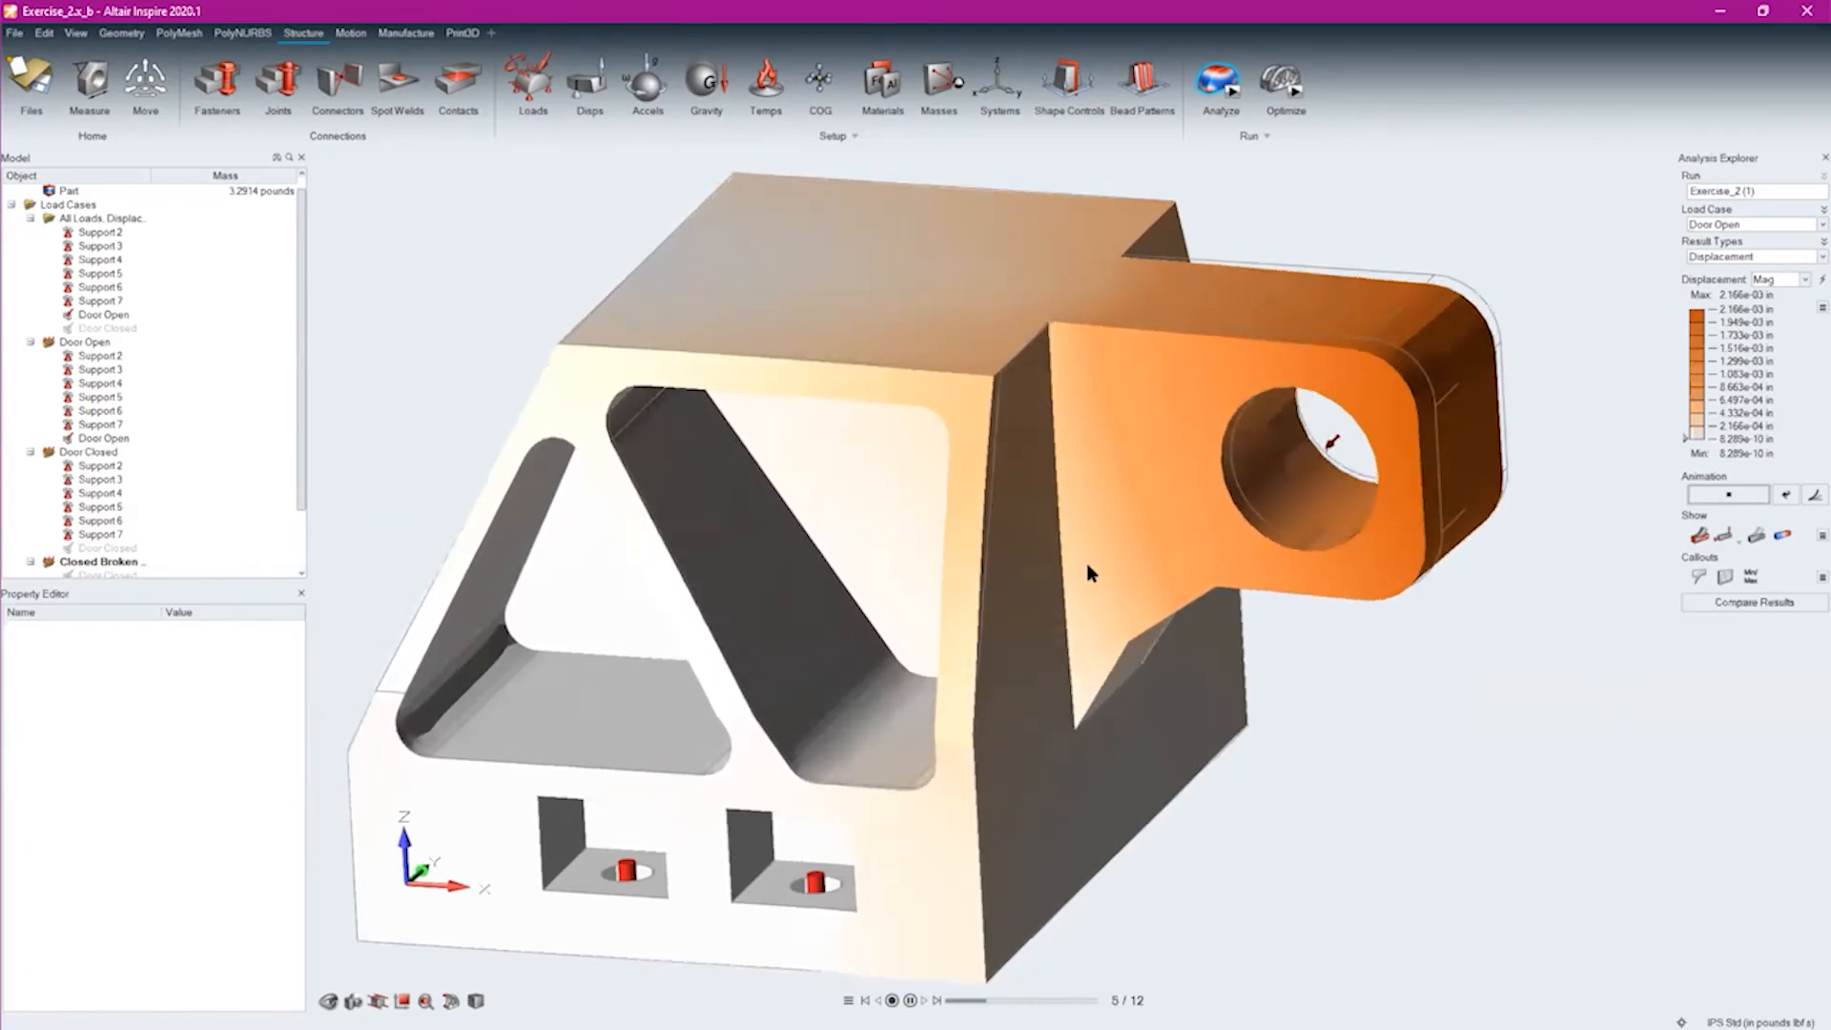
mouse_move(849, 191)
middle_down()
mouse_move(869, 453)
mouse_move(876, 375)
mouse_move(884, 409)
mouse_move(1003, 444)
middle_up()
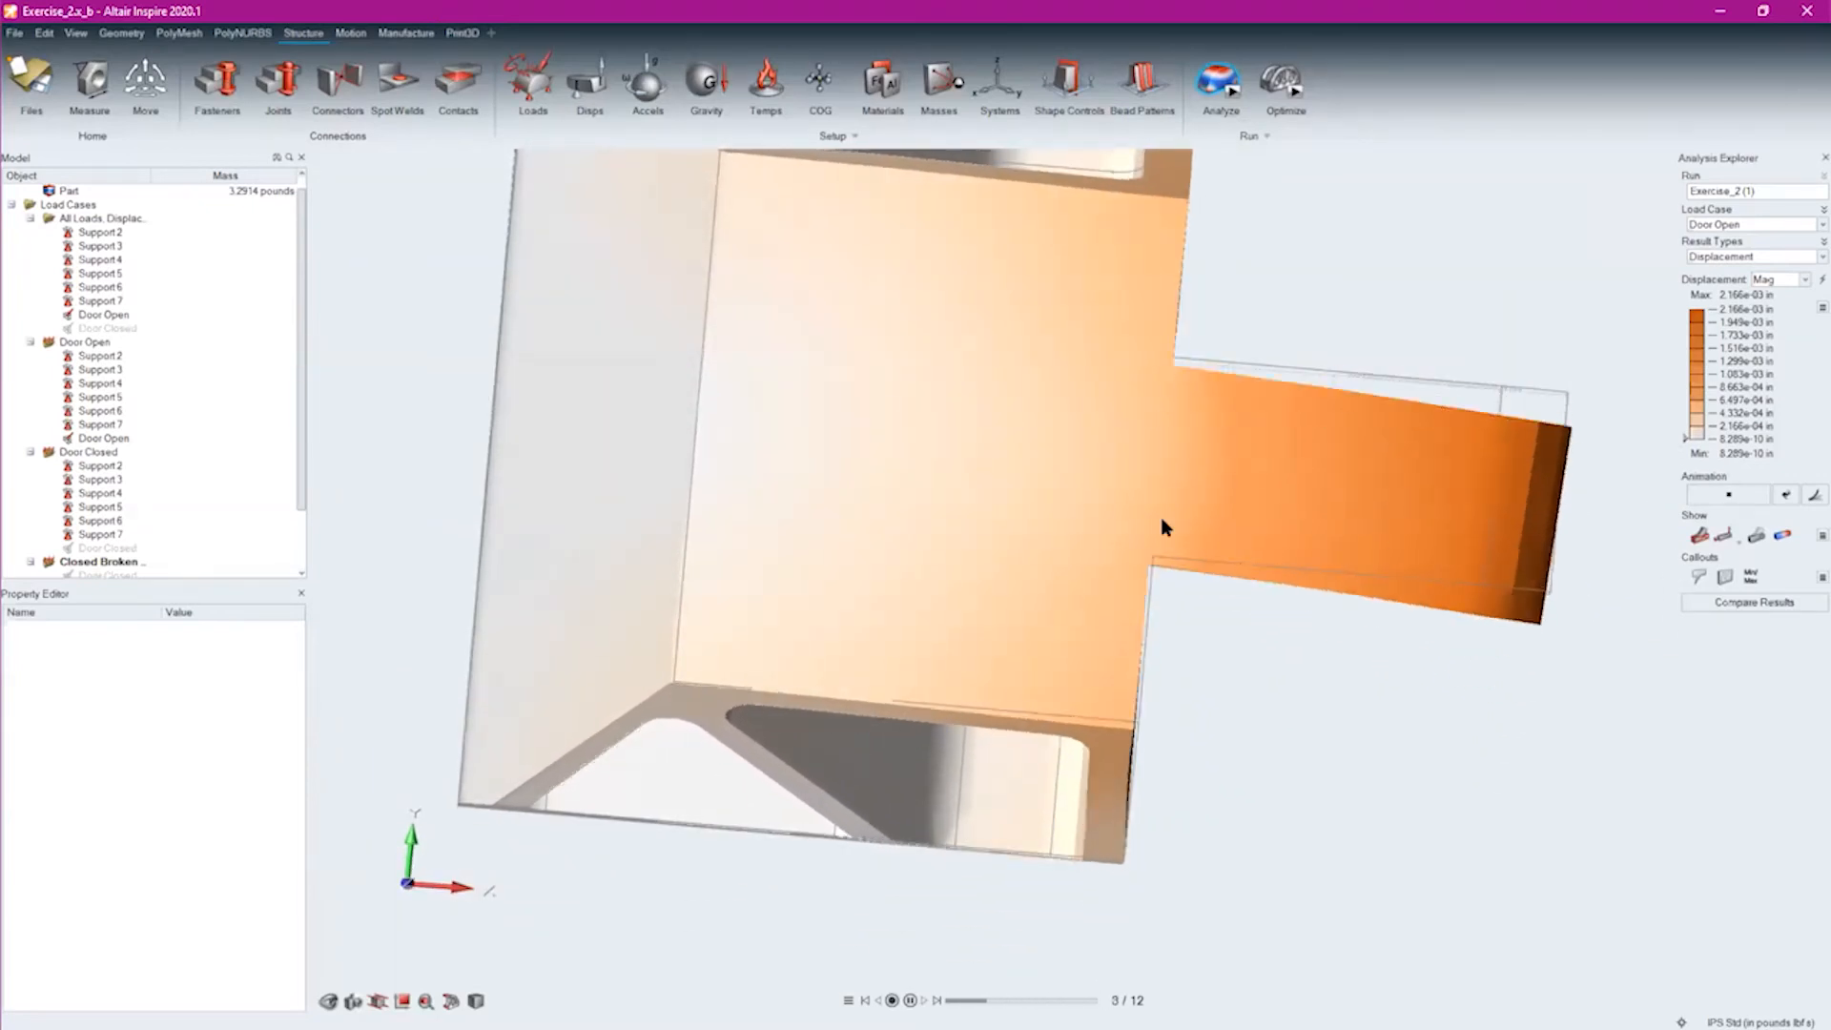
middle_drag(1110, 734, 1039, 410)
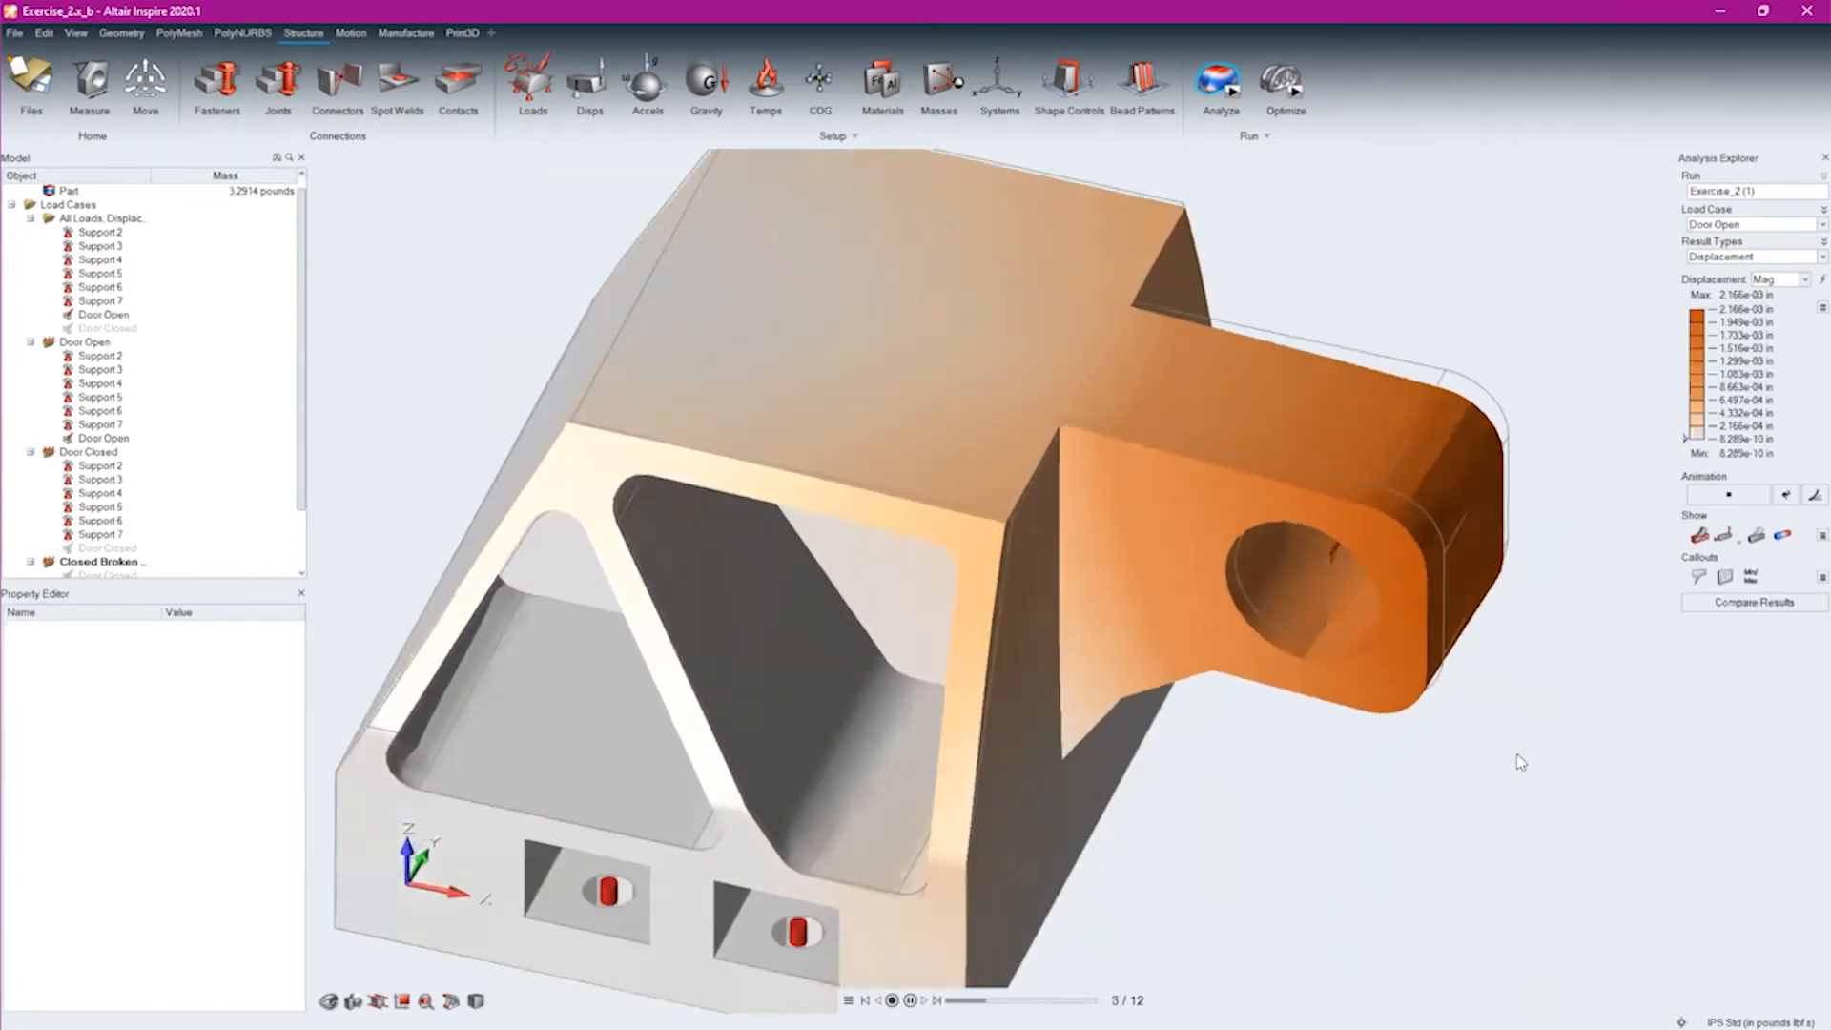
Turn off automatic scaling of the displacement animation and set its scale factor to 1
click(1805, 502)
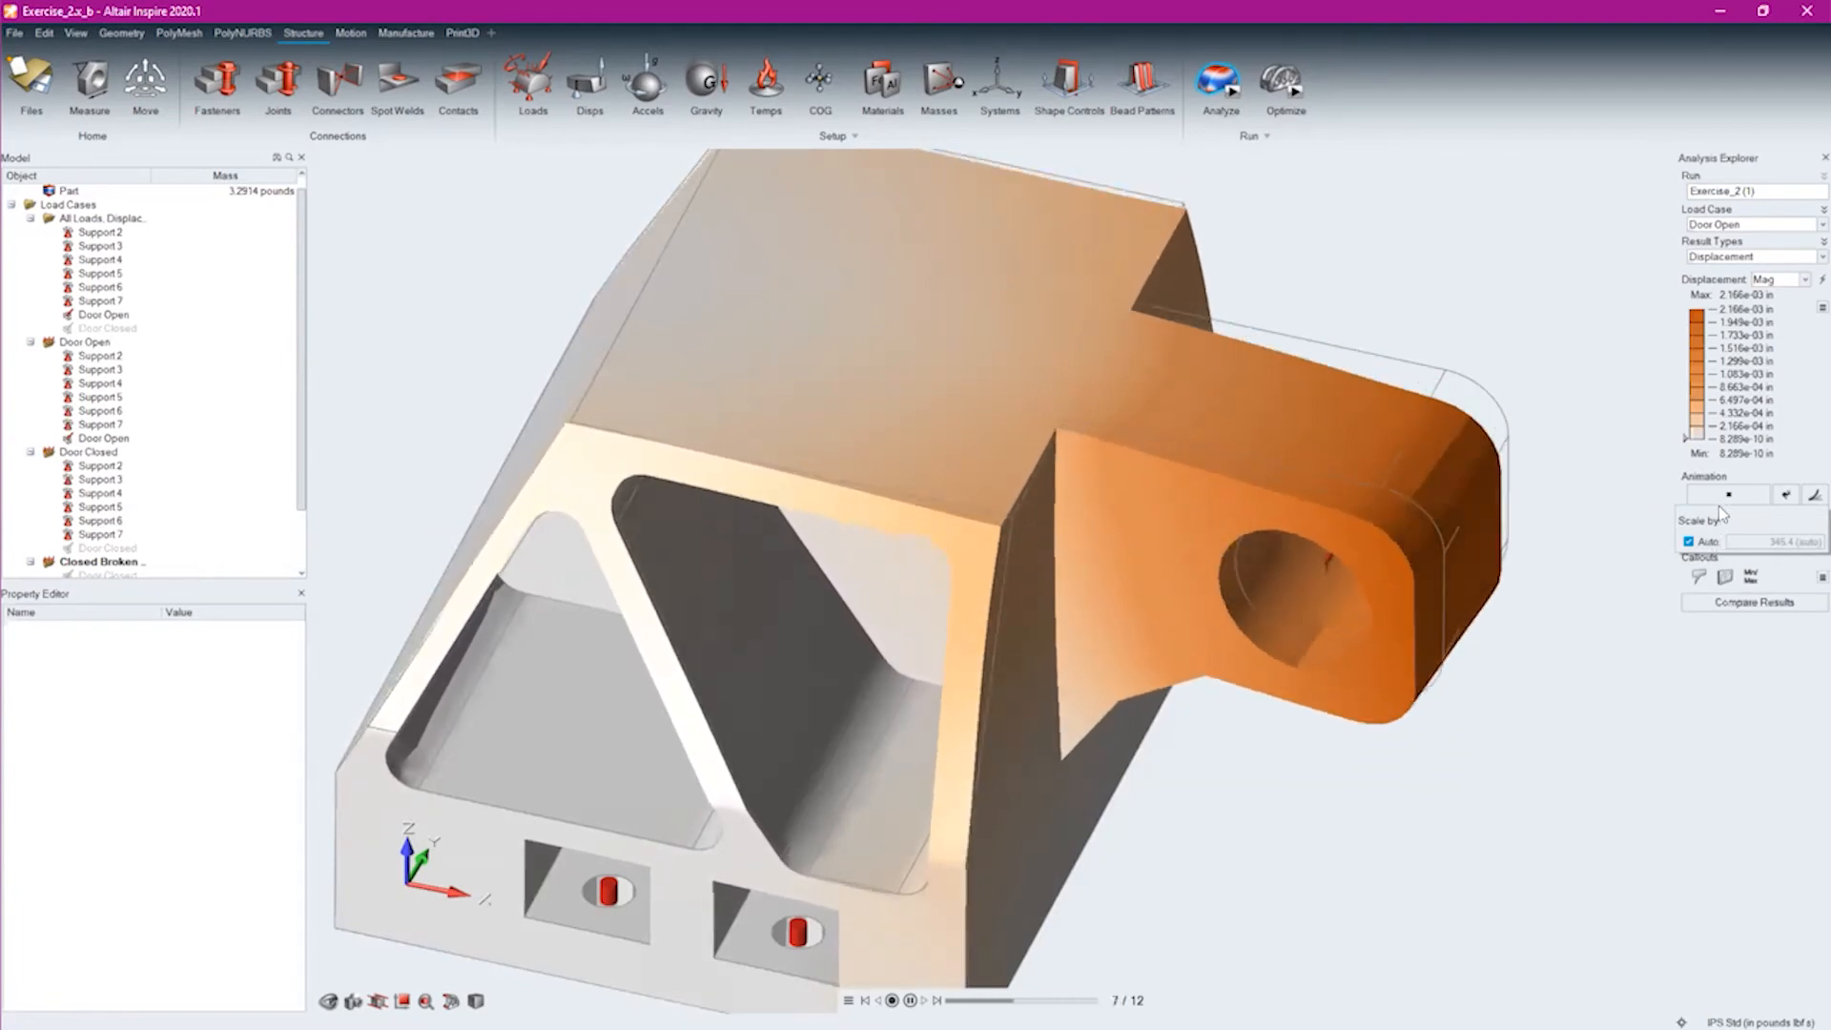
click(1688, 542)
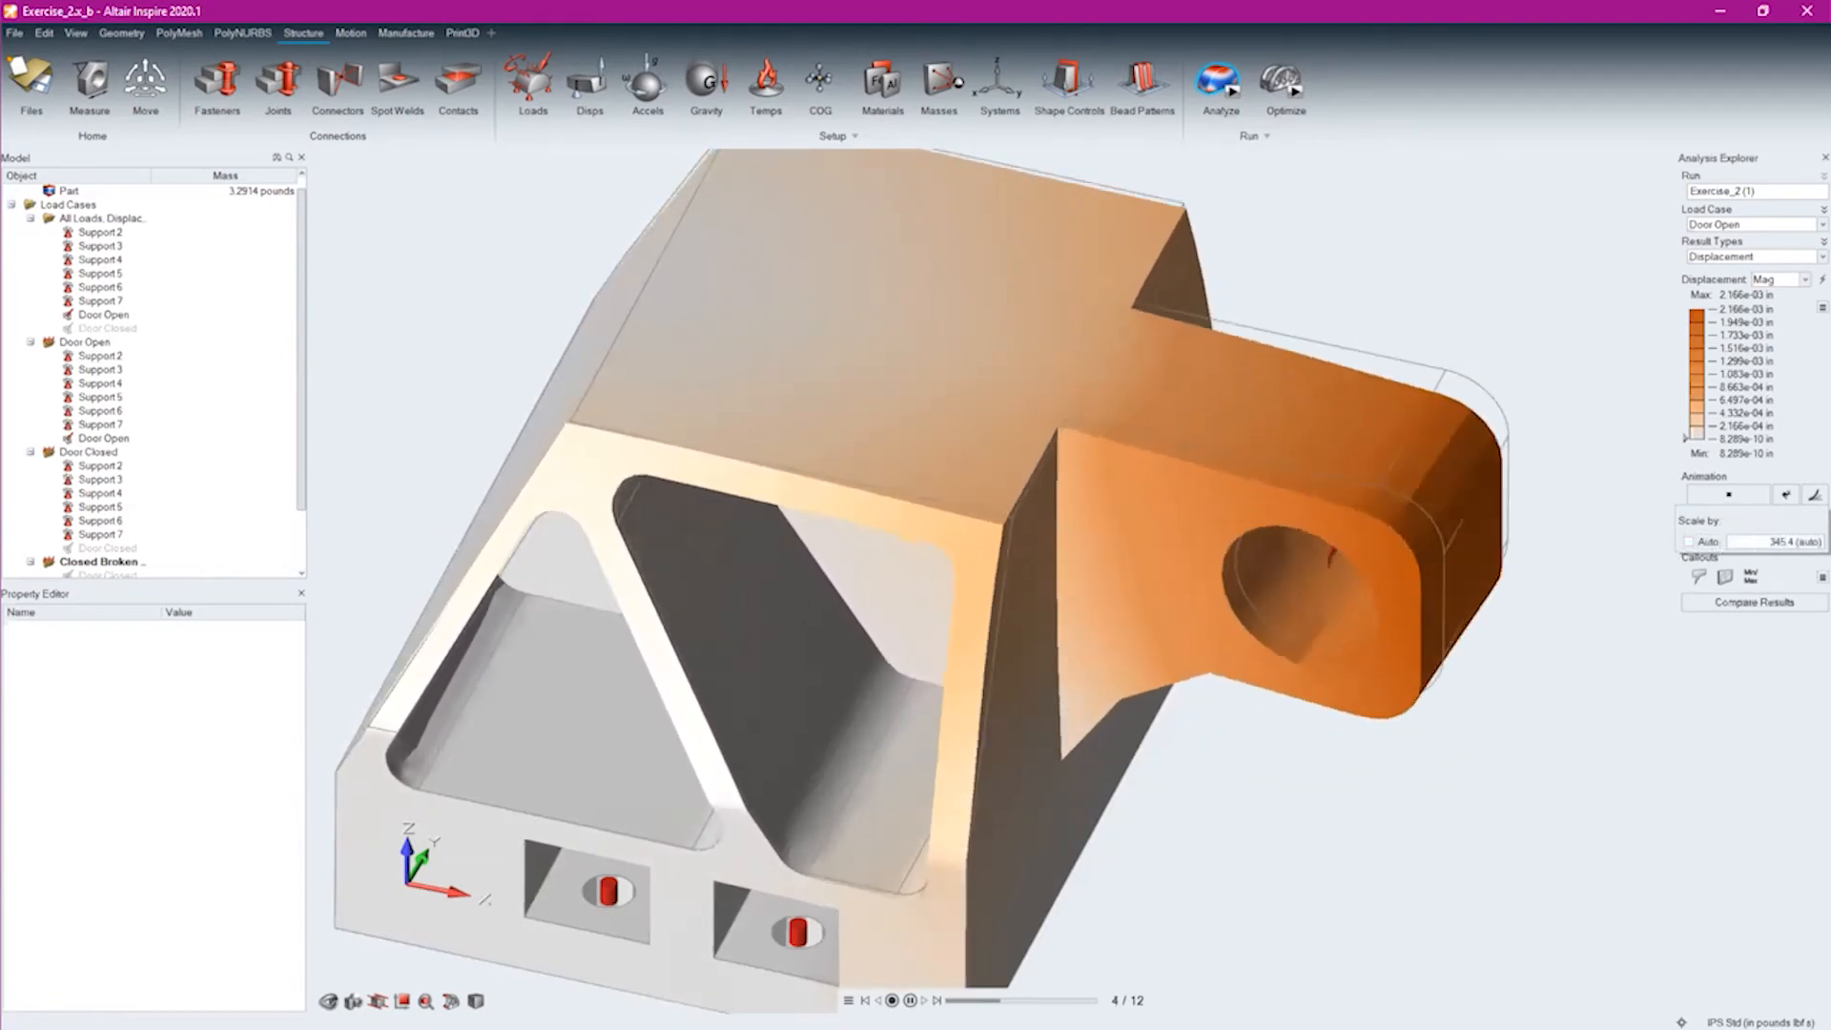
drag(1822, 541, 1741, 542)
text(1)
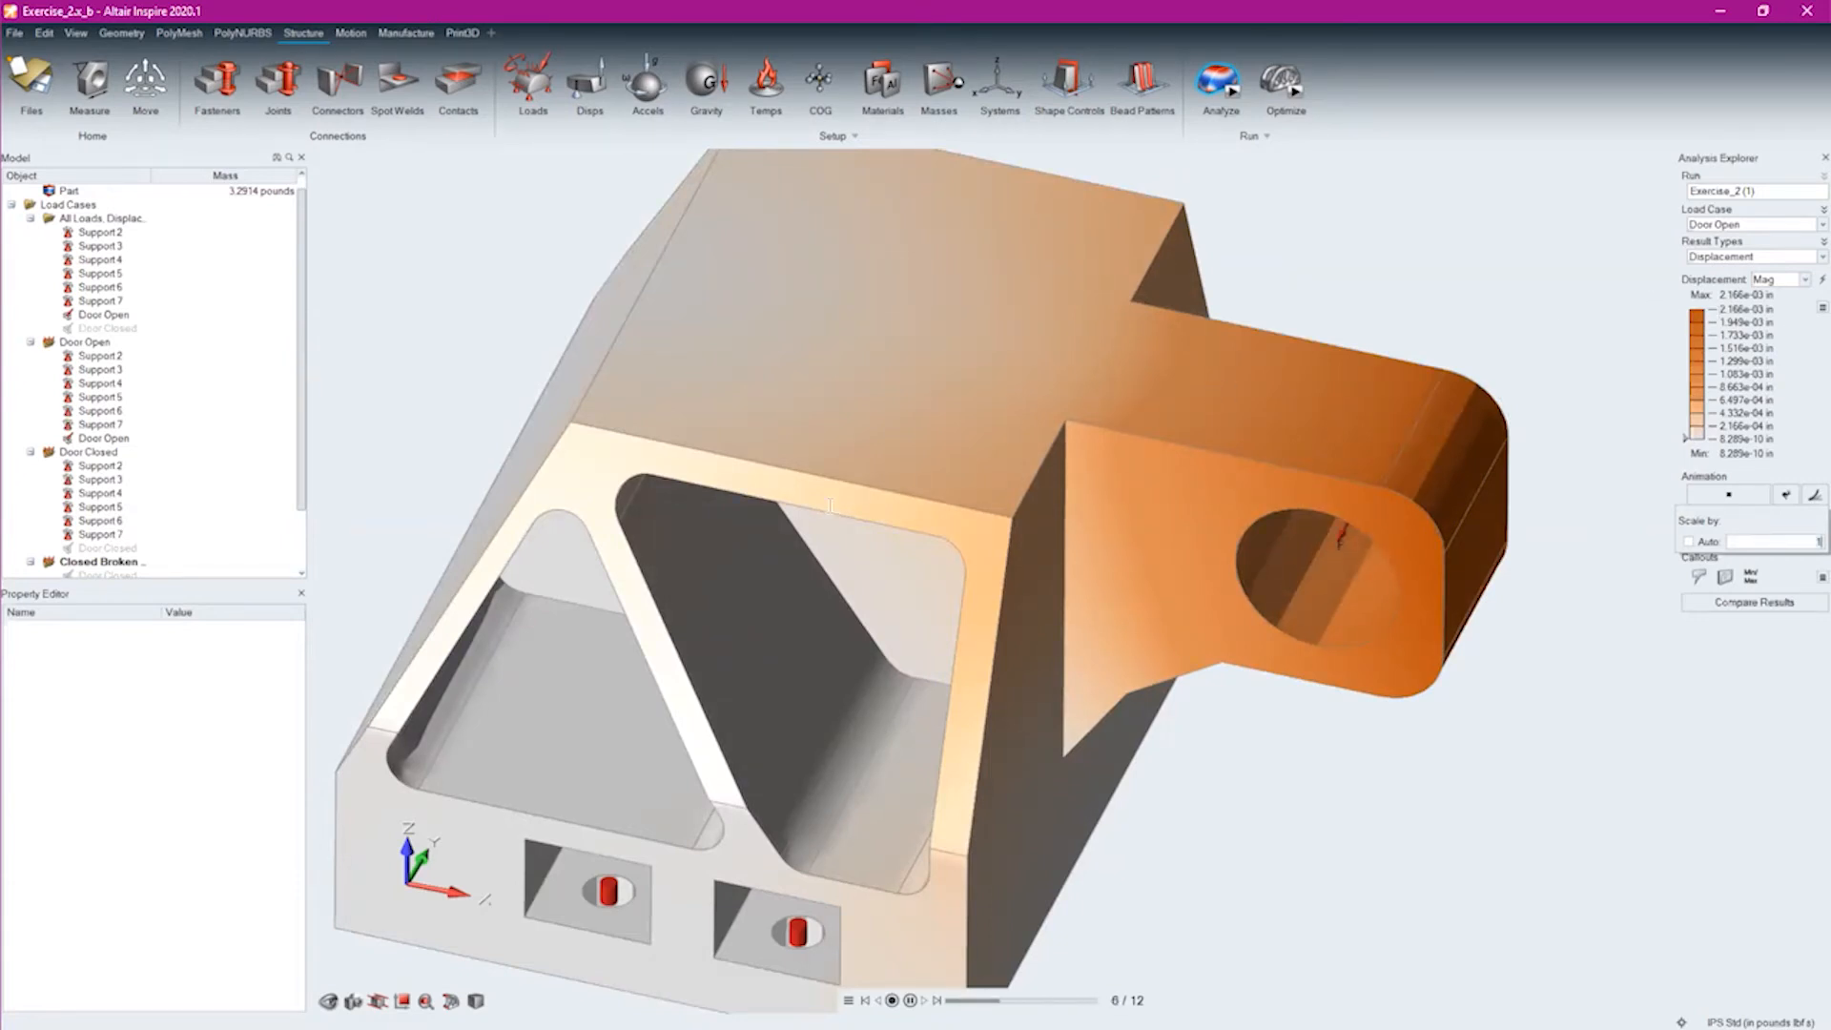
Examine the lug's Door Open deformation at the scale factor of 1, from above and close up along its edges
middle_drag(847, 502, 960, 477)
middle_drag(976, 391, 902, 515)
right_drag(789, 572, 575, 767)
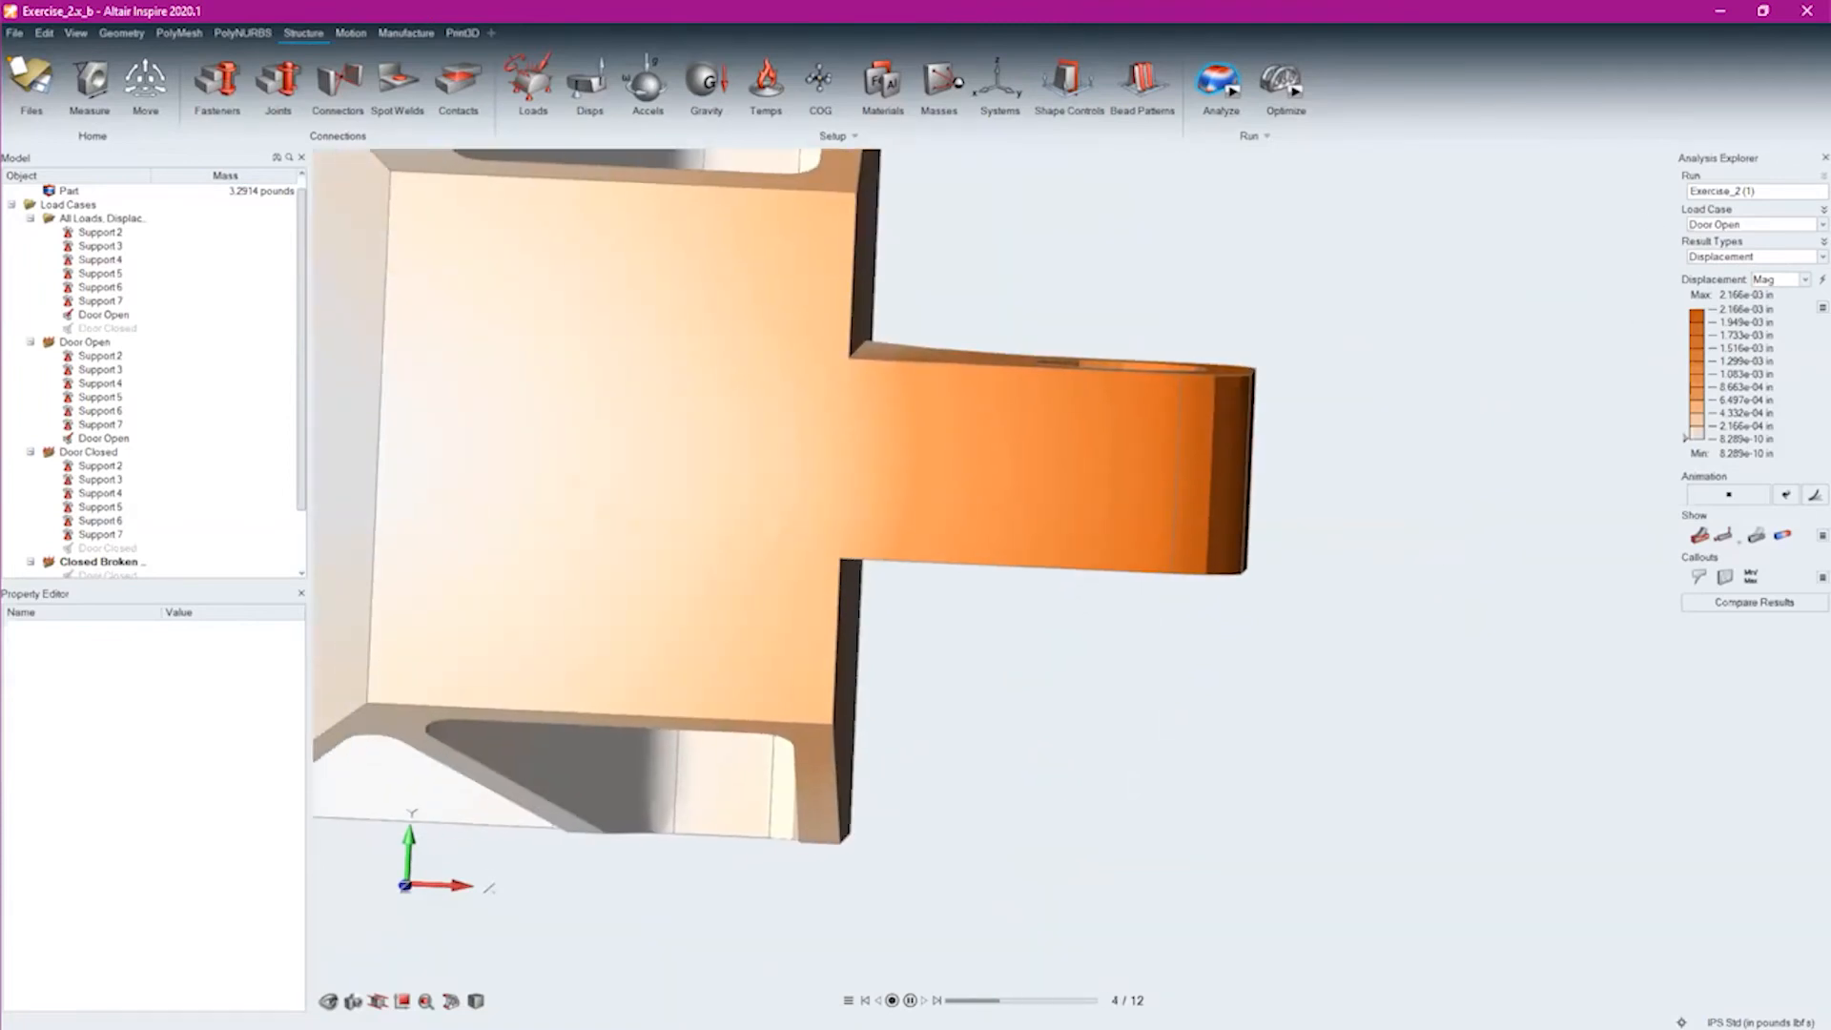
scroll(976, 392, up, 5)
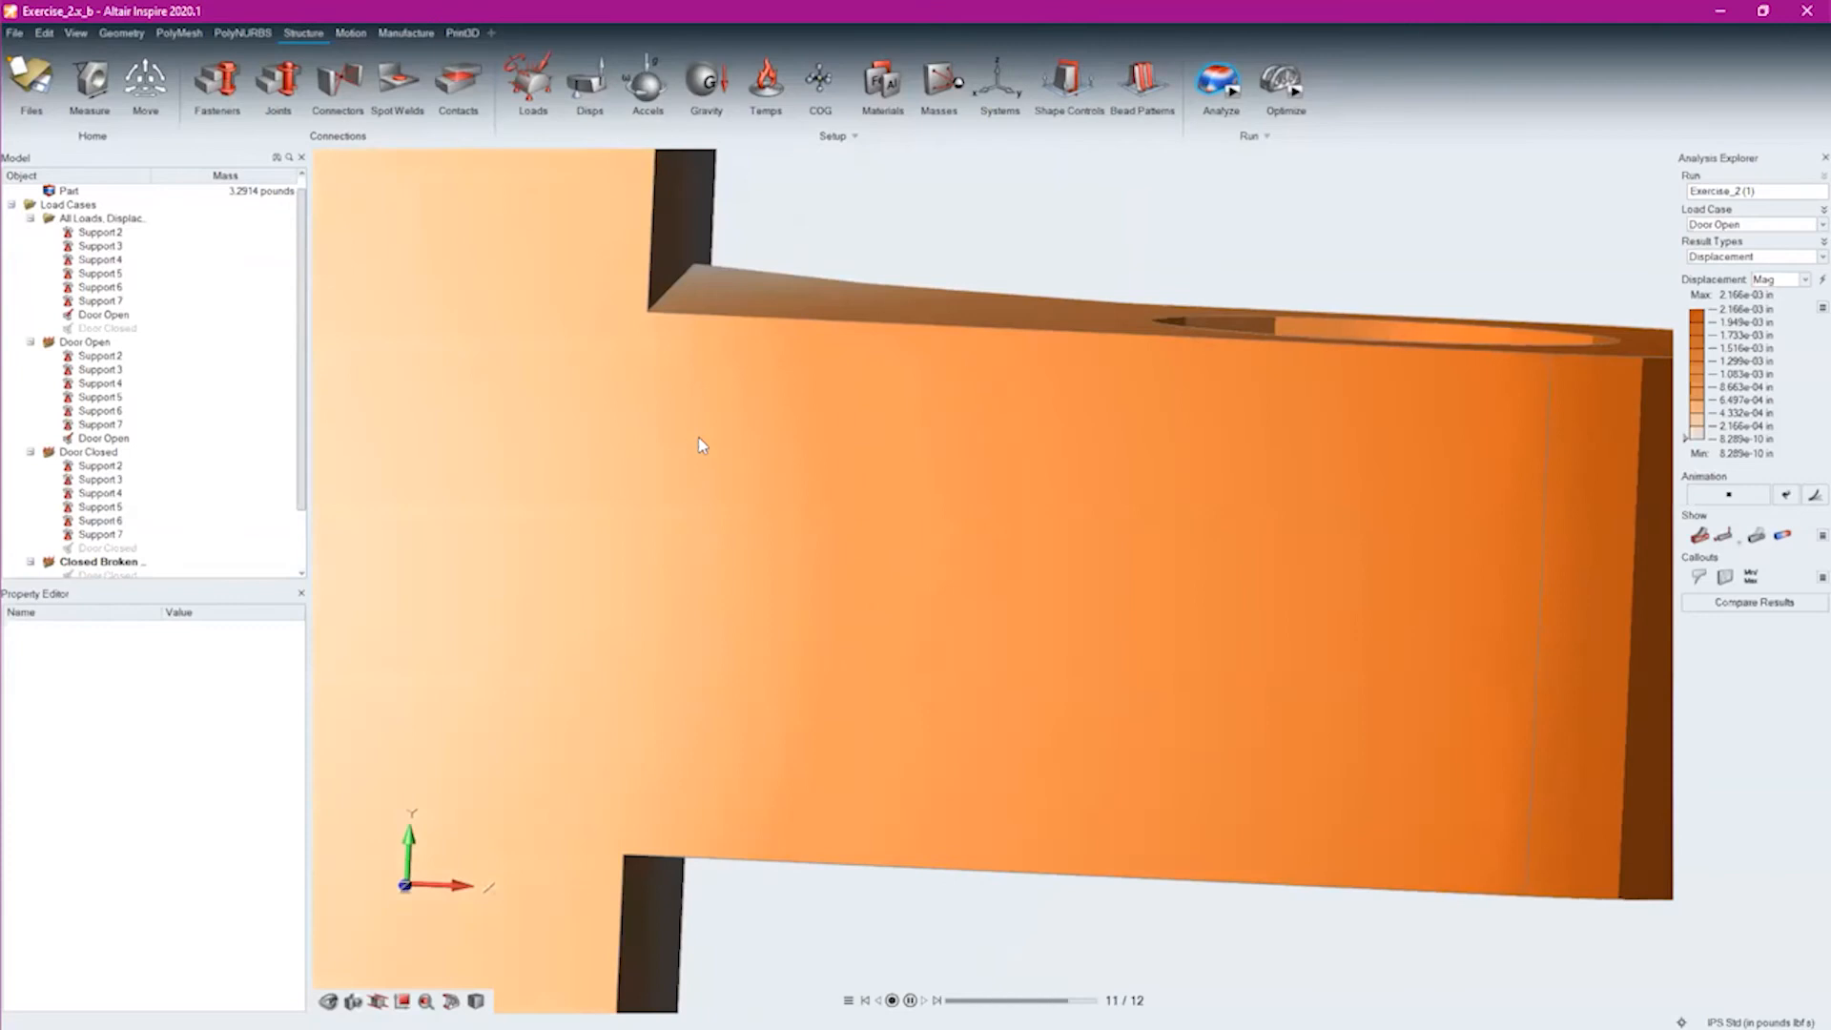
middle_drag(701, 439, 747, 421)
scroll(966, 334, up, 2)
scroll(1004, 325, up, 2)
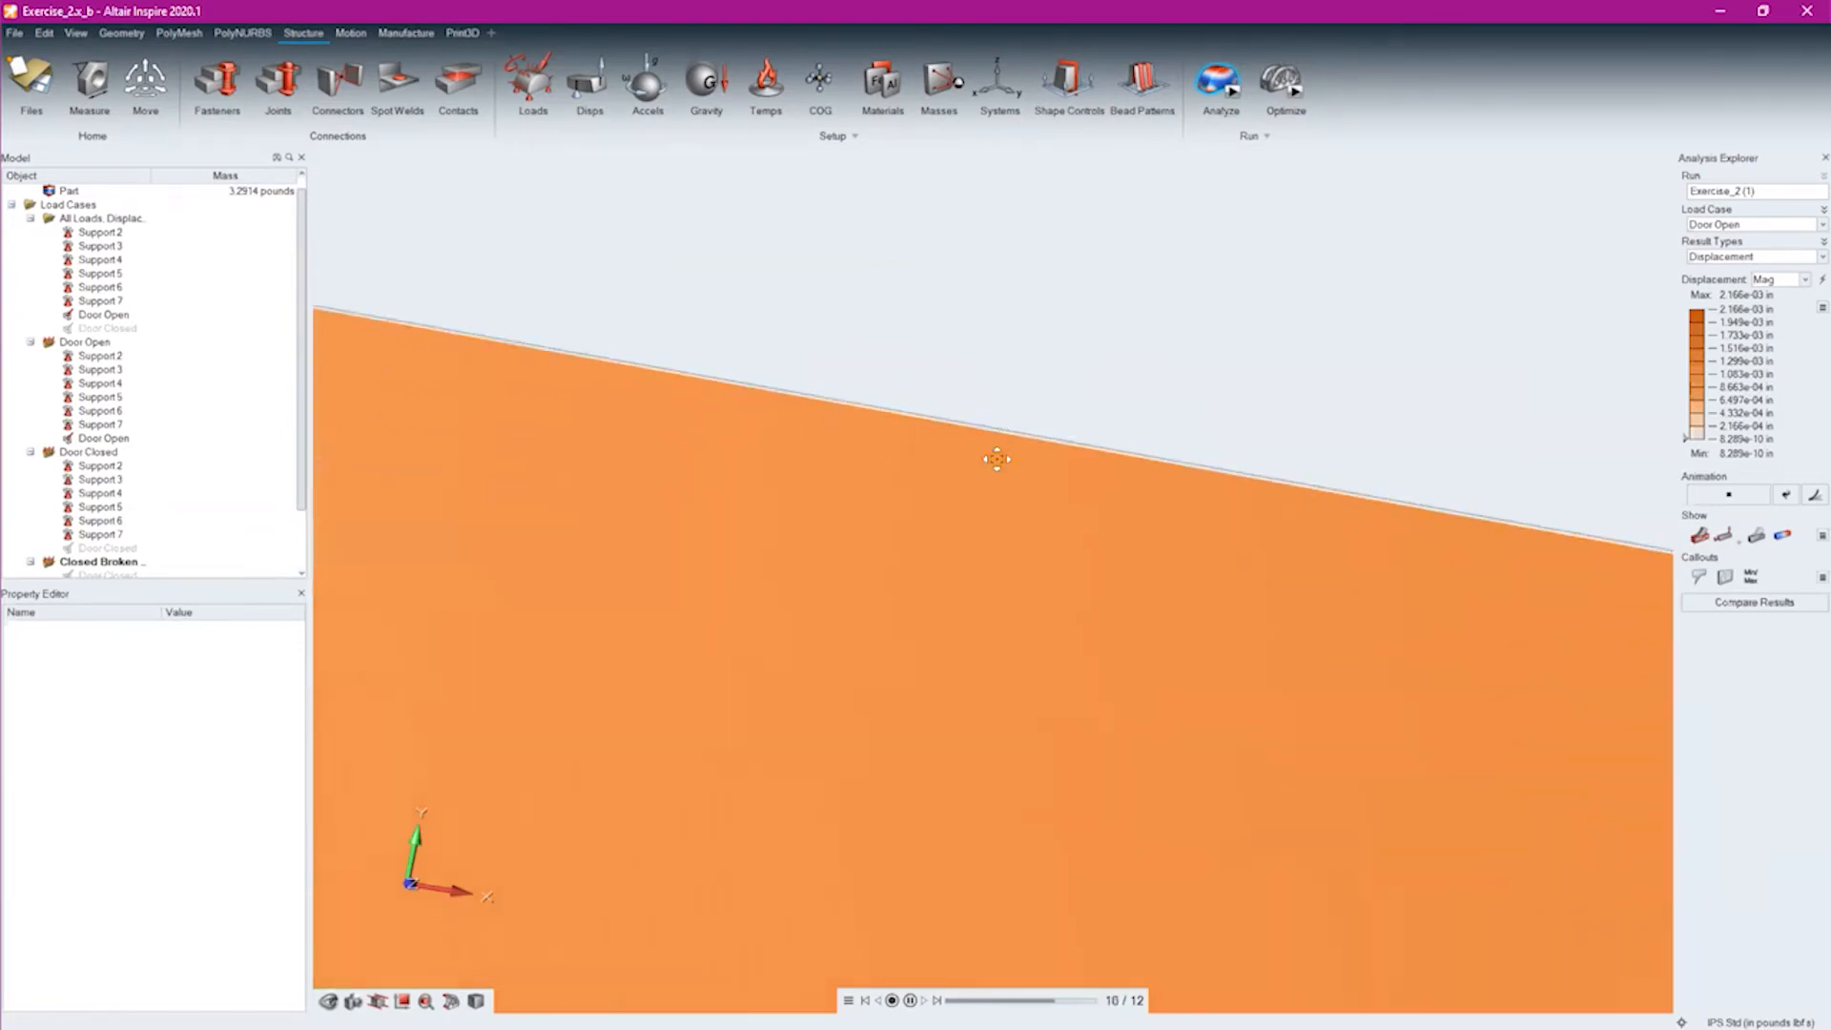
right_drag(1018, 585, 959, 404)
scroll(958, 511, down, 4)
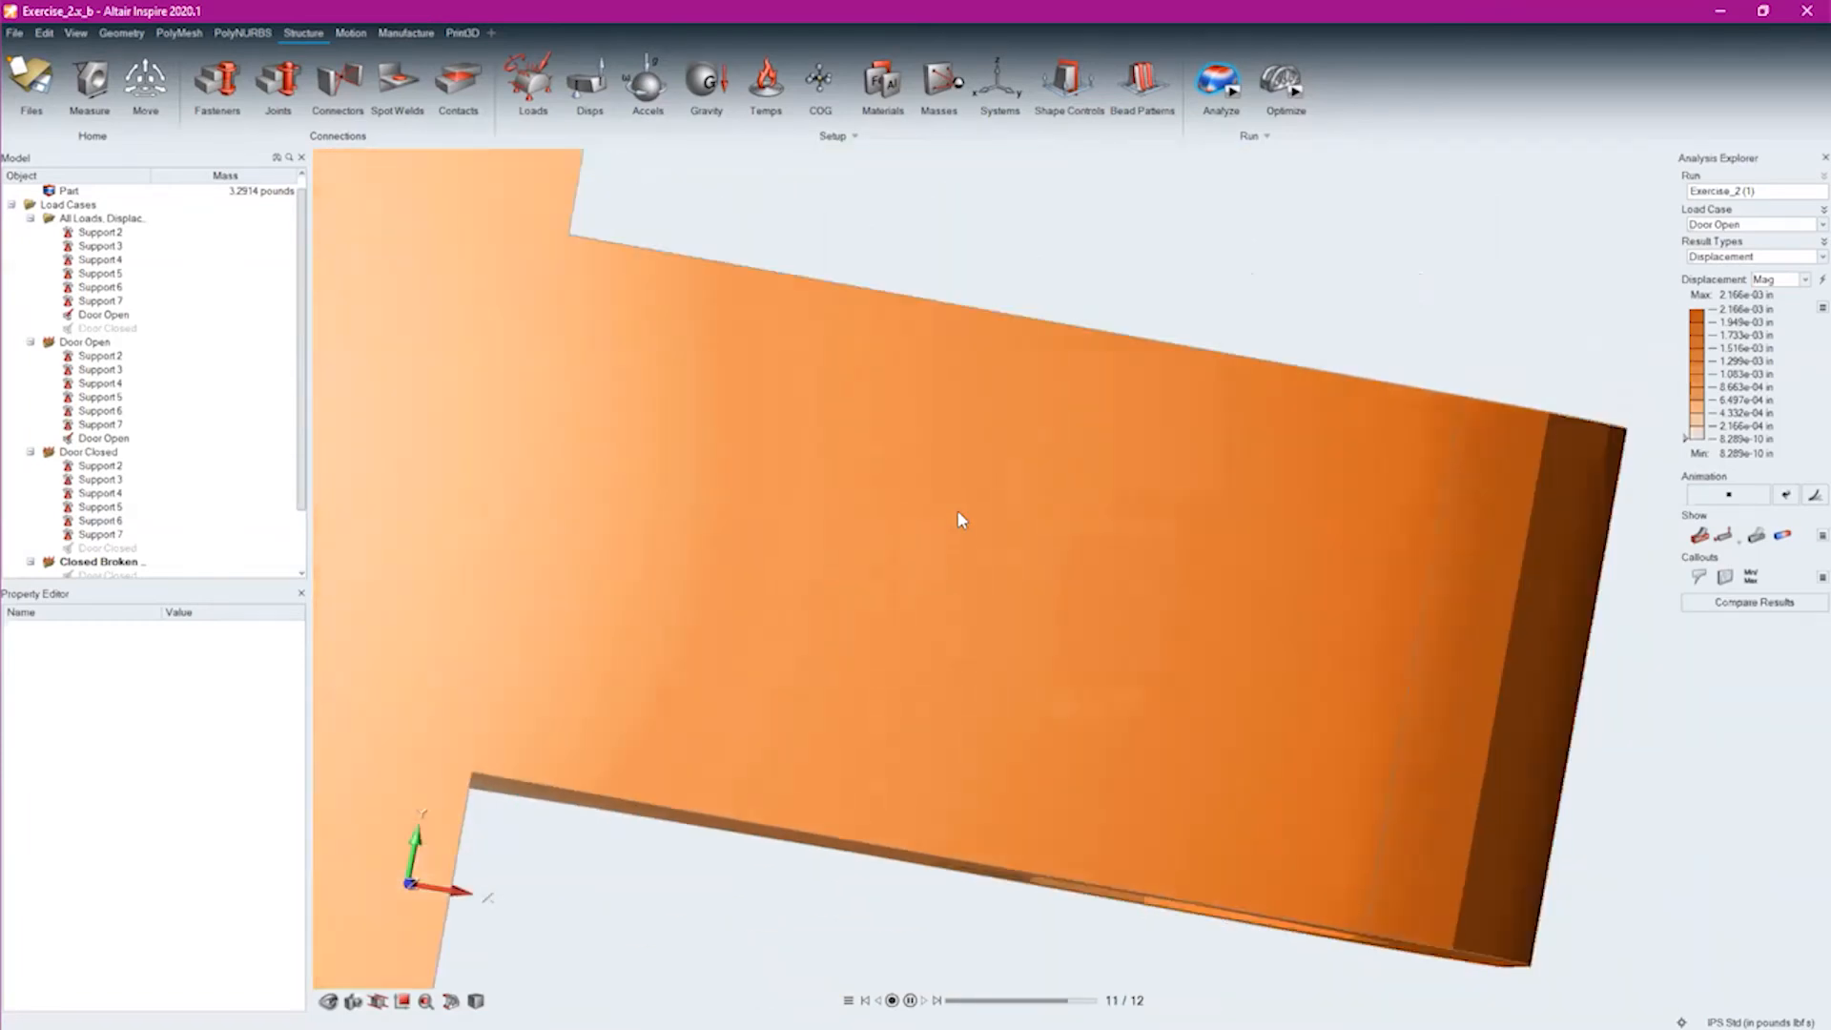
scroll(959, 558, down, 2)
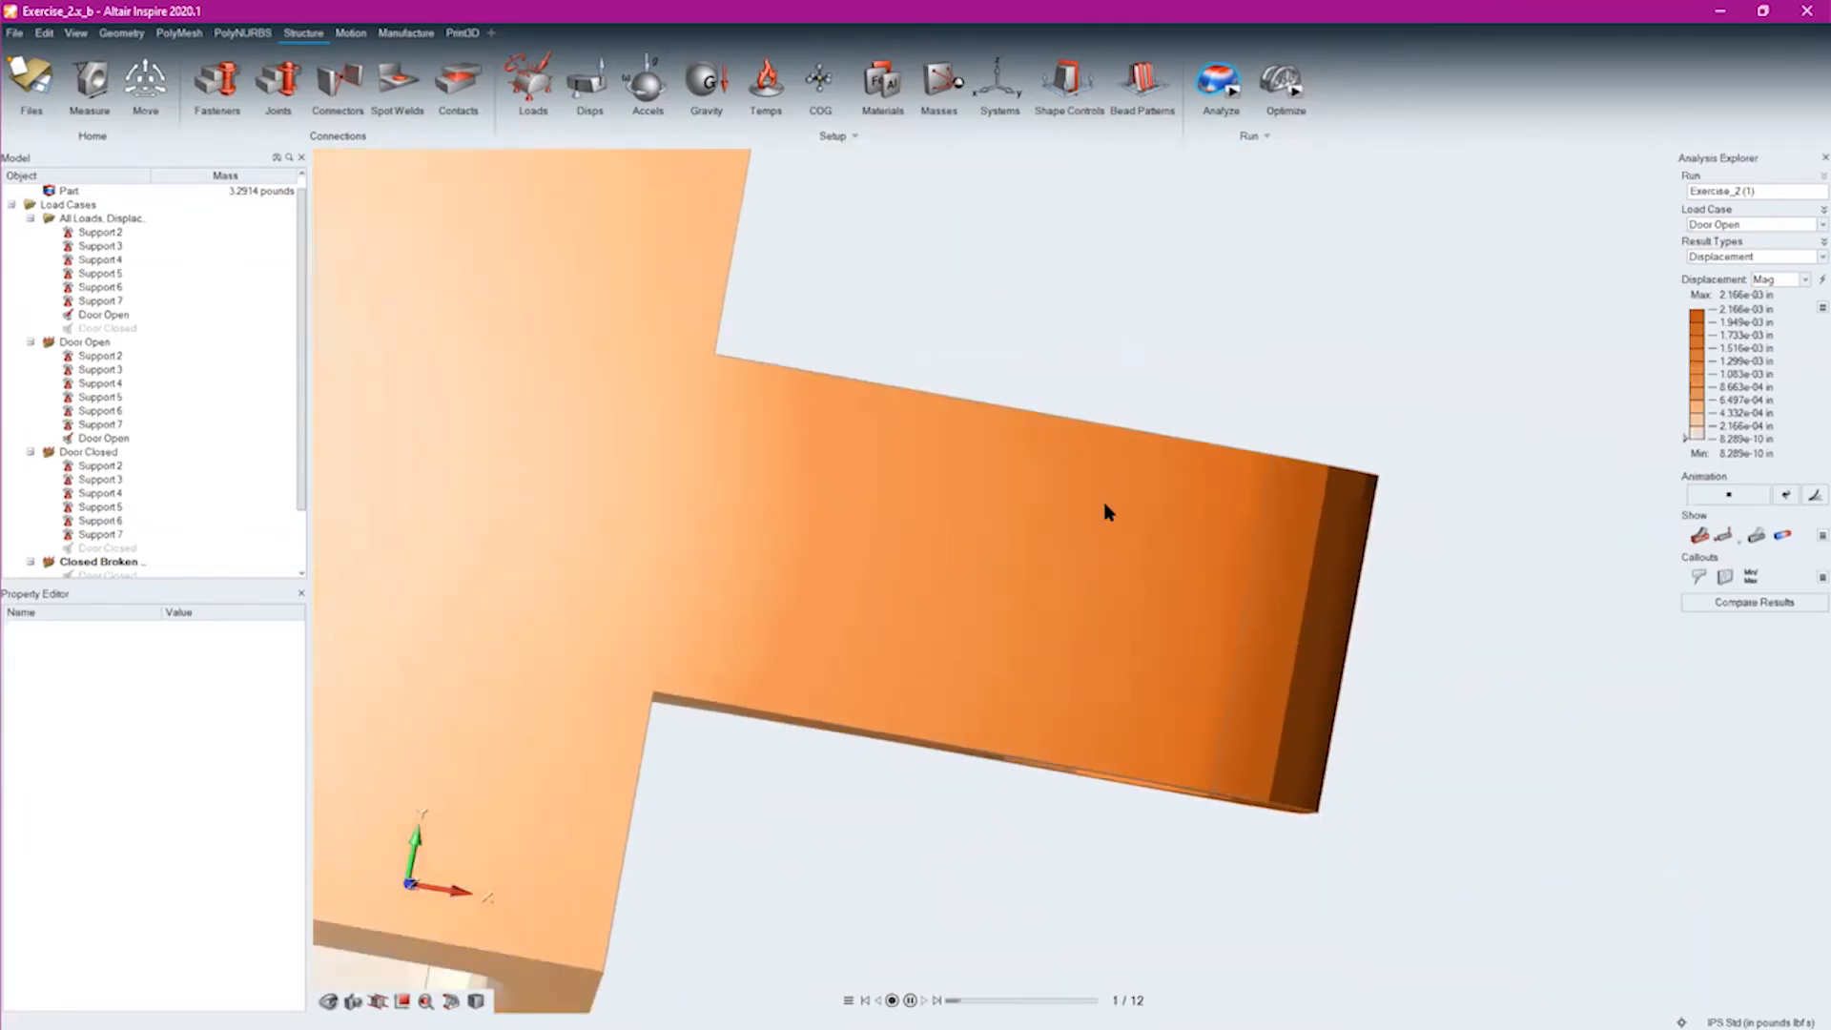
right_drag(1113, 498, 871, 515)
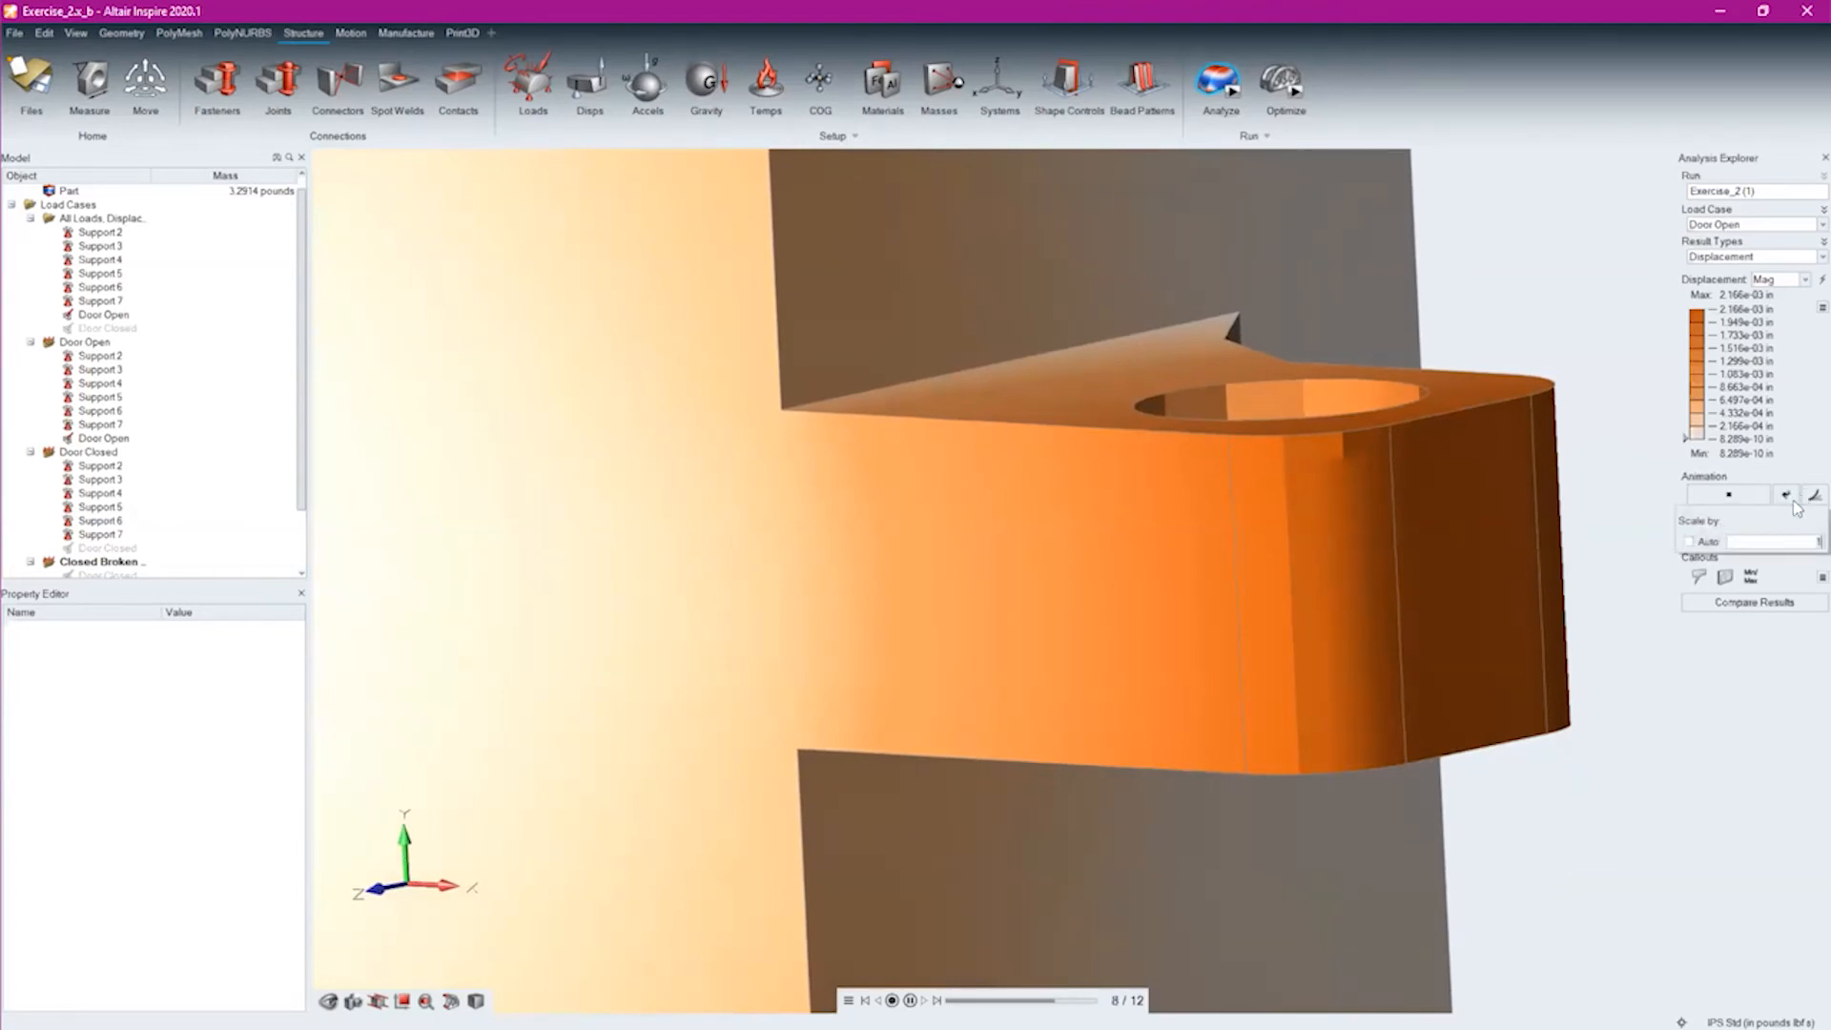
Show the Door Closed load case and examine the animated displacement from above and across the whole bracket
middle_drag(633, 542, 735, 516)
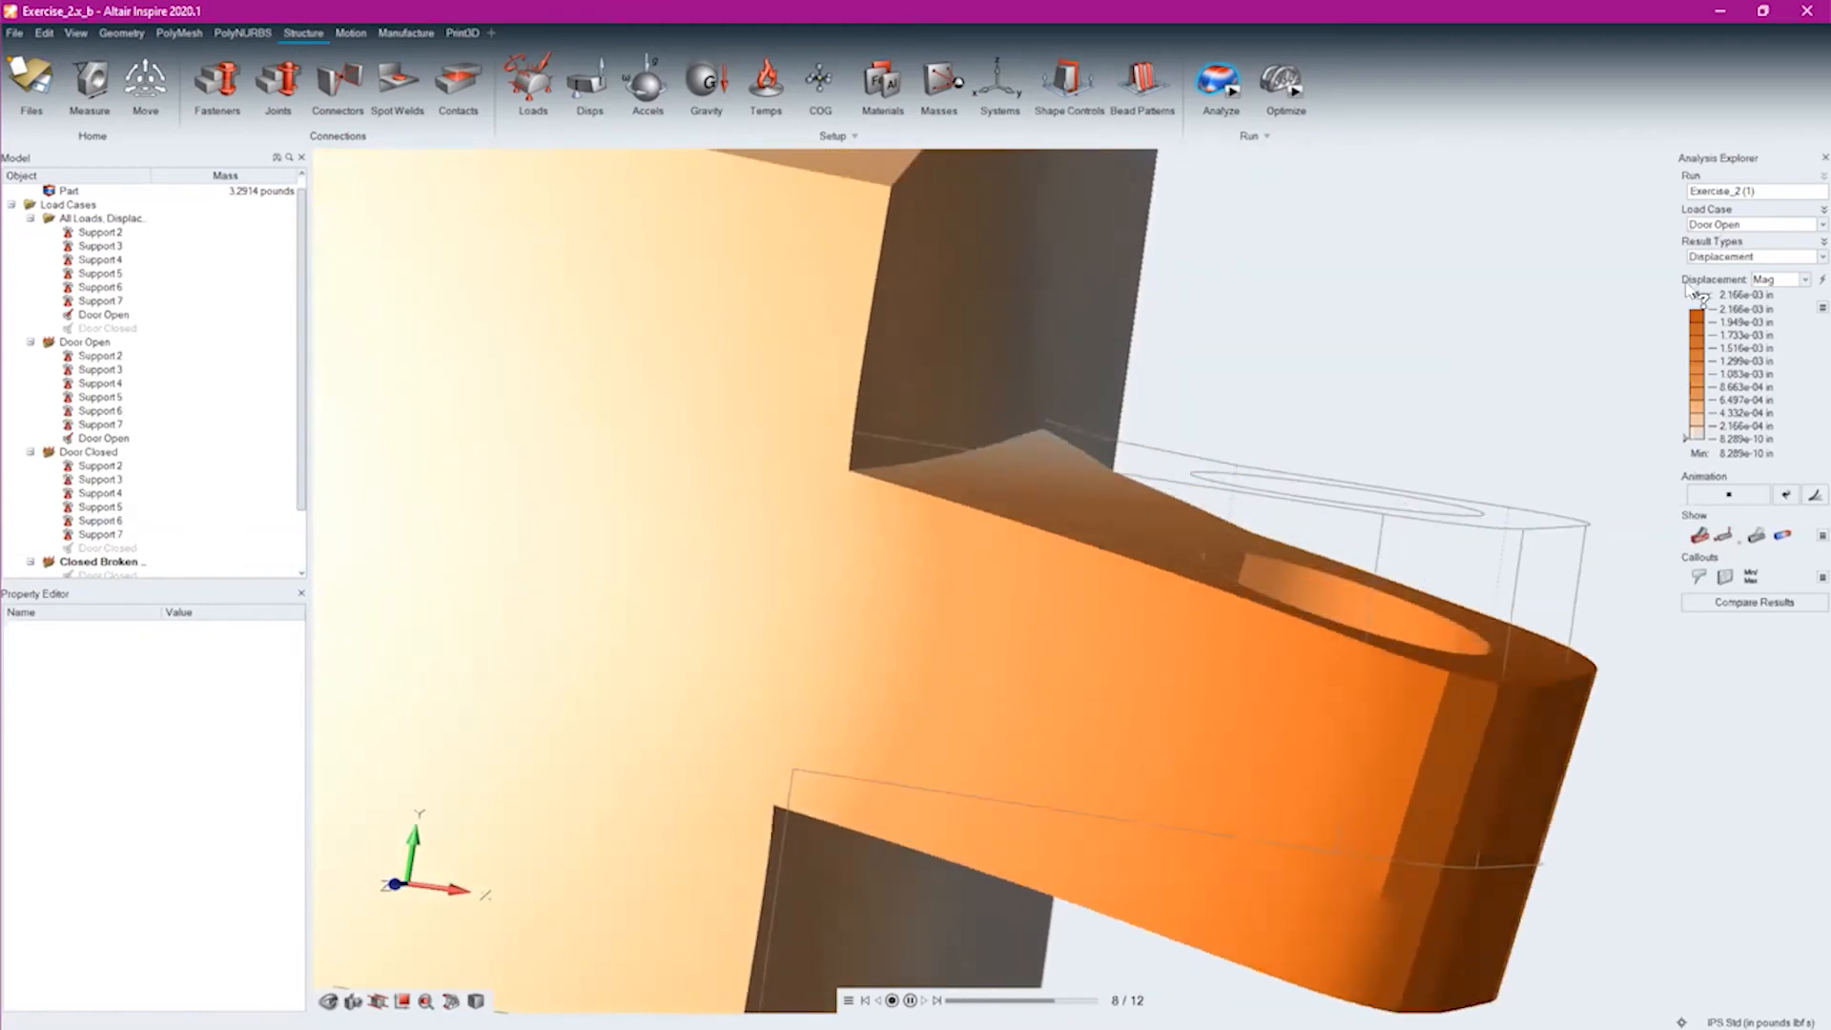
click(1724, 226)
click(1717, 250)
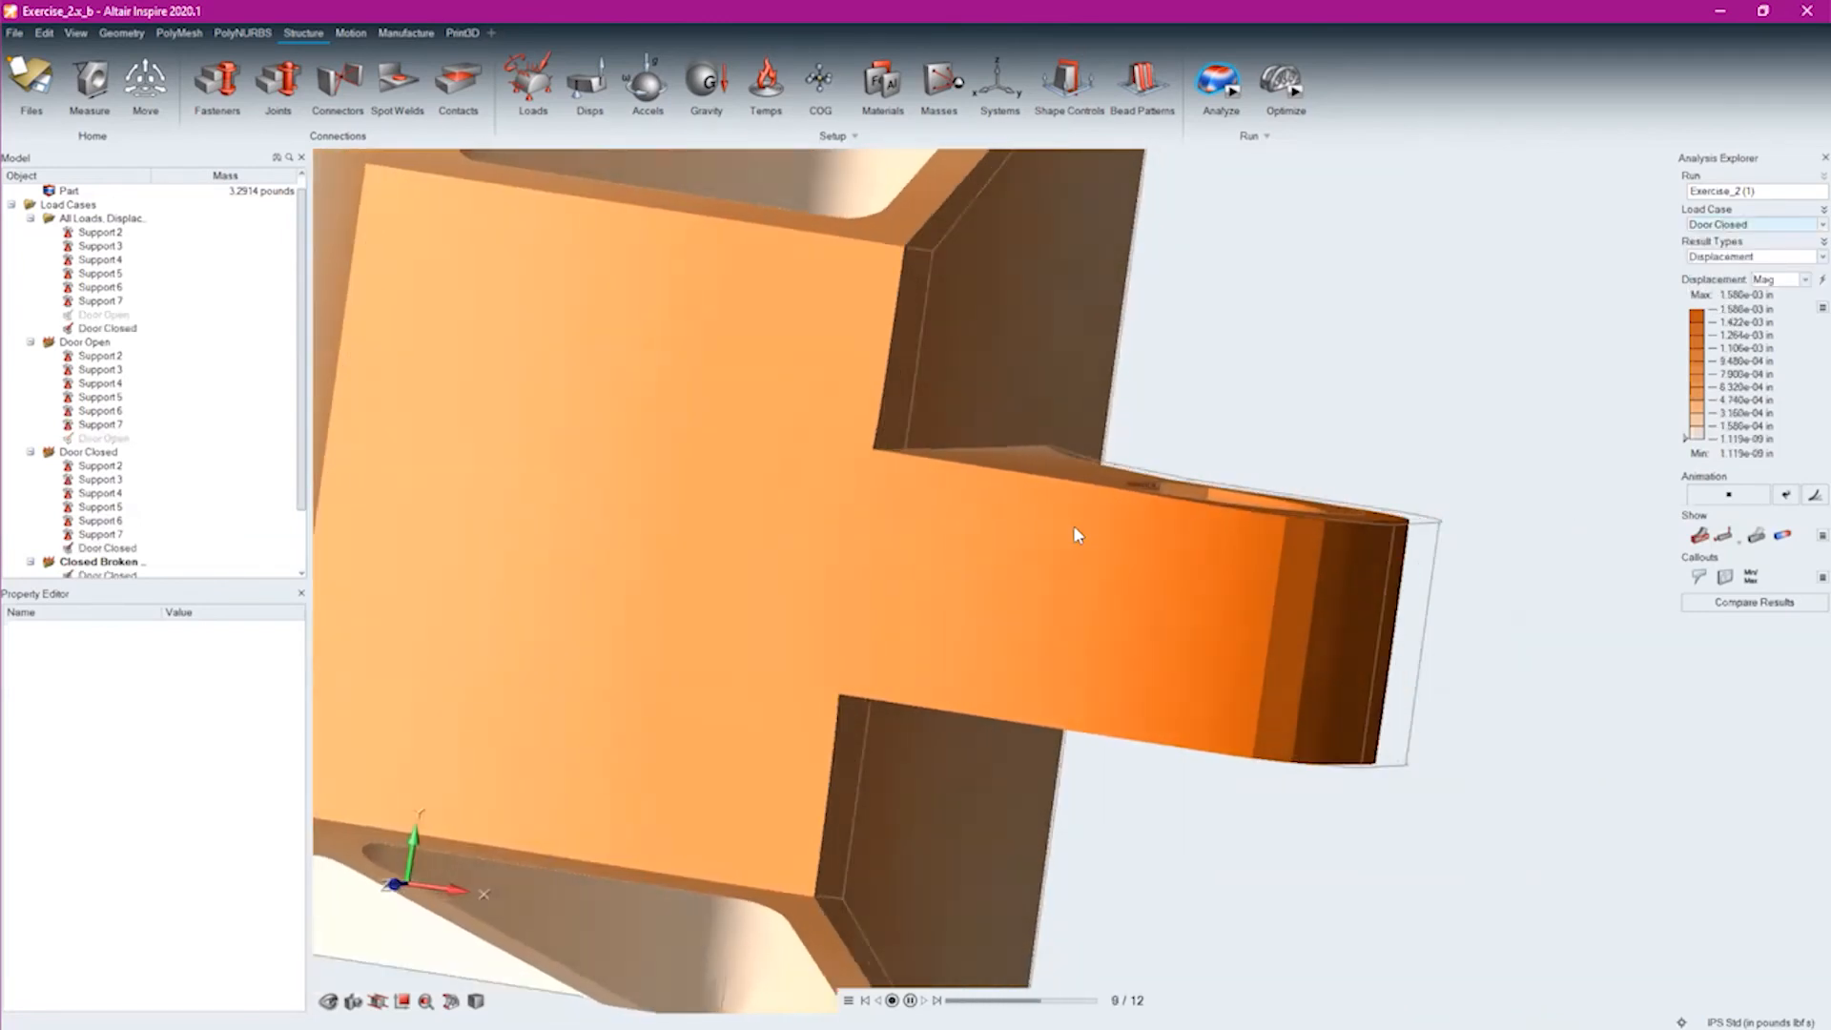
right_drag(738, 598, 979, 690)
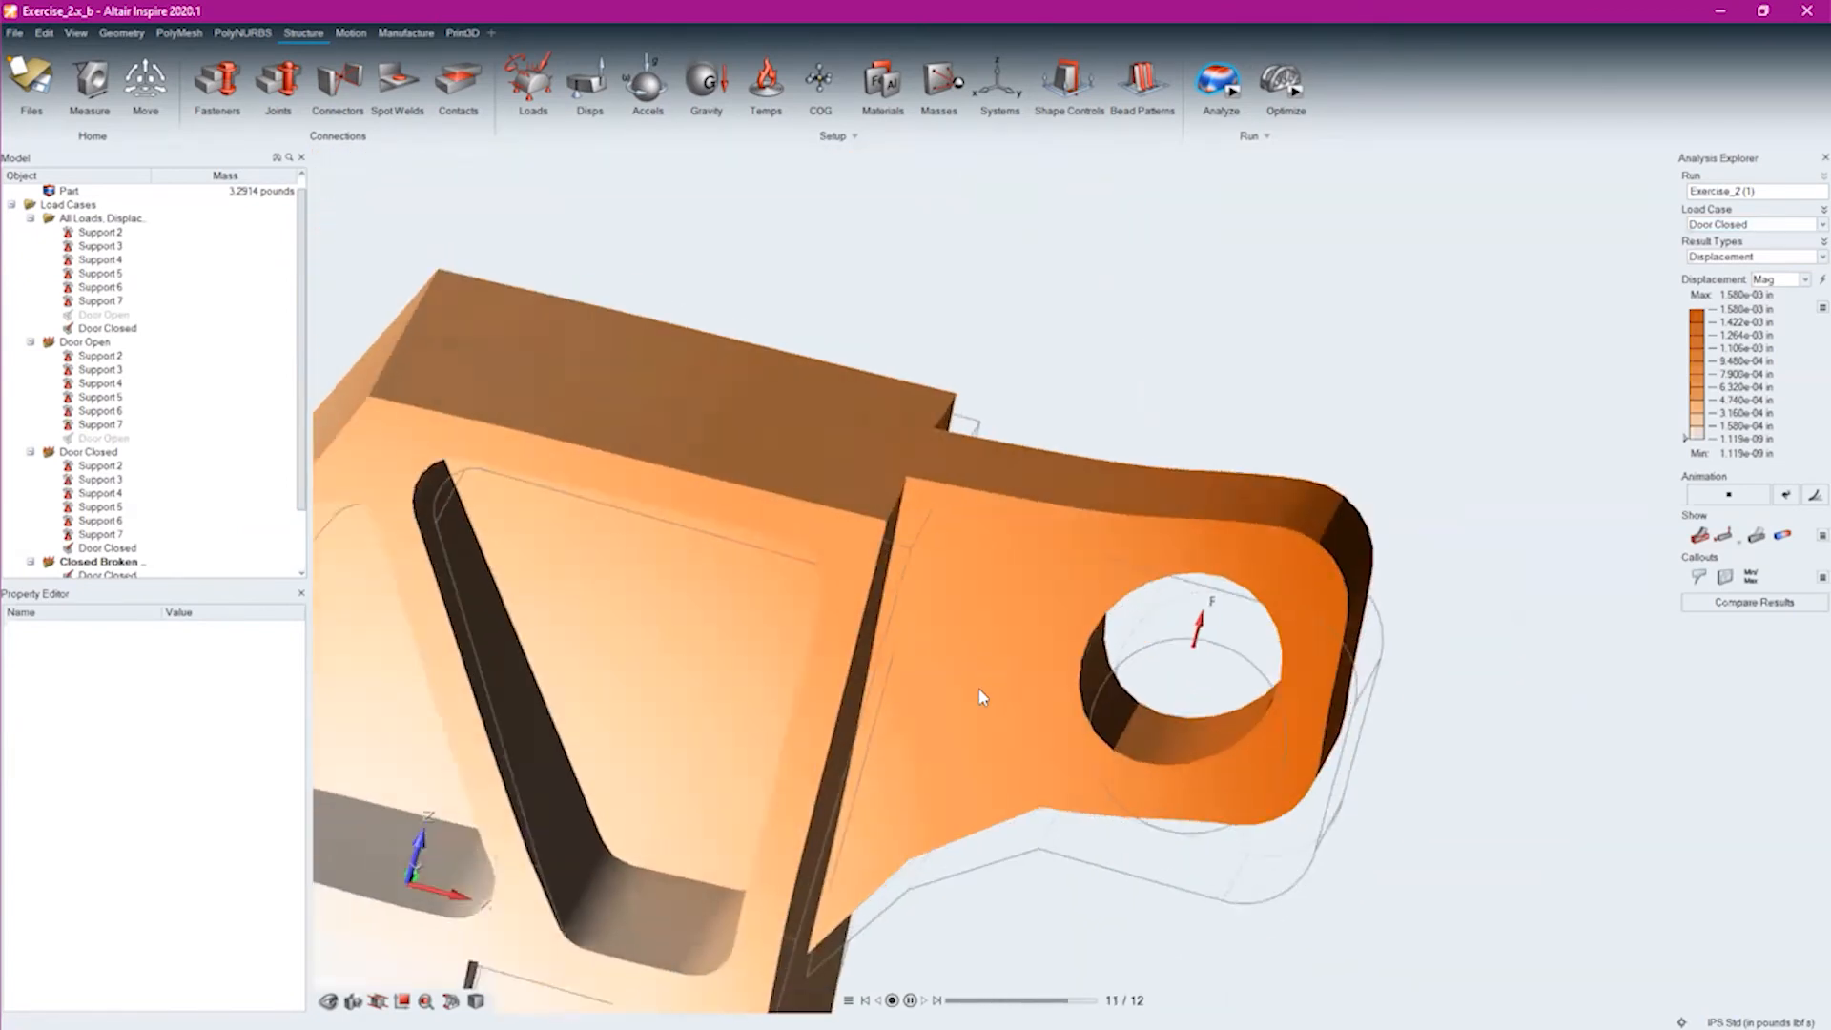
scroll(979, 687, down, 5)
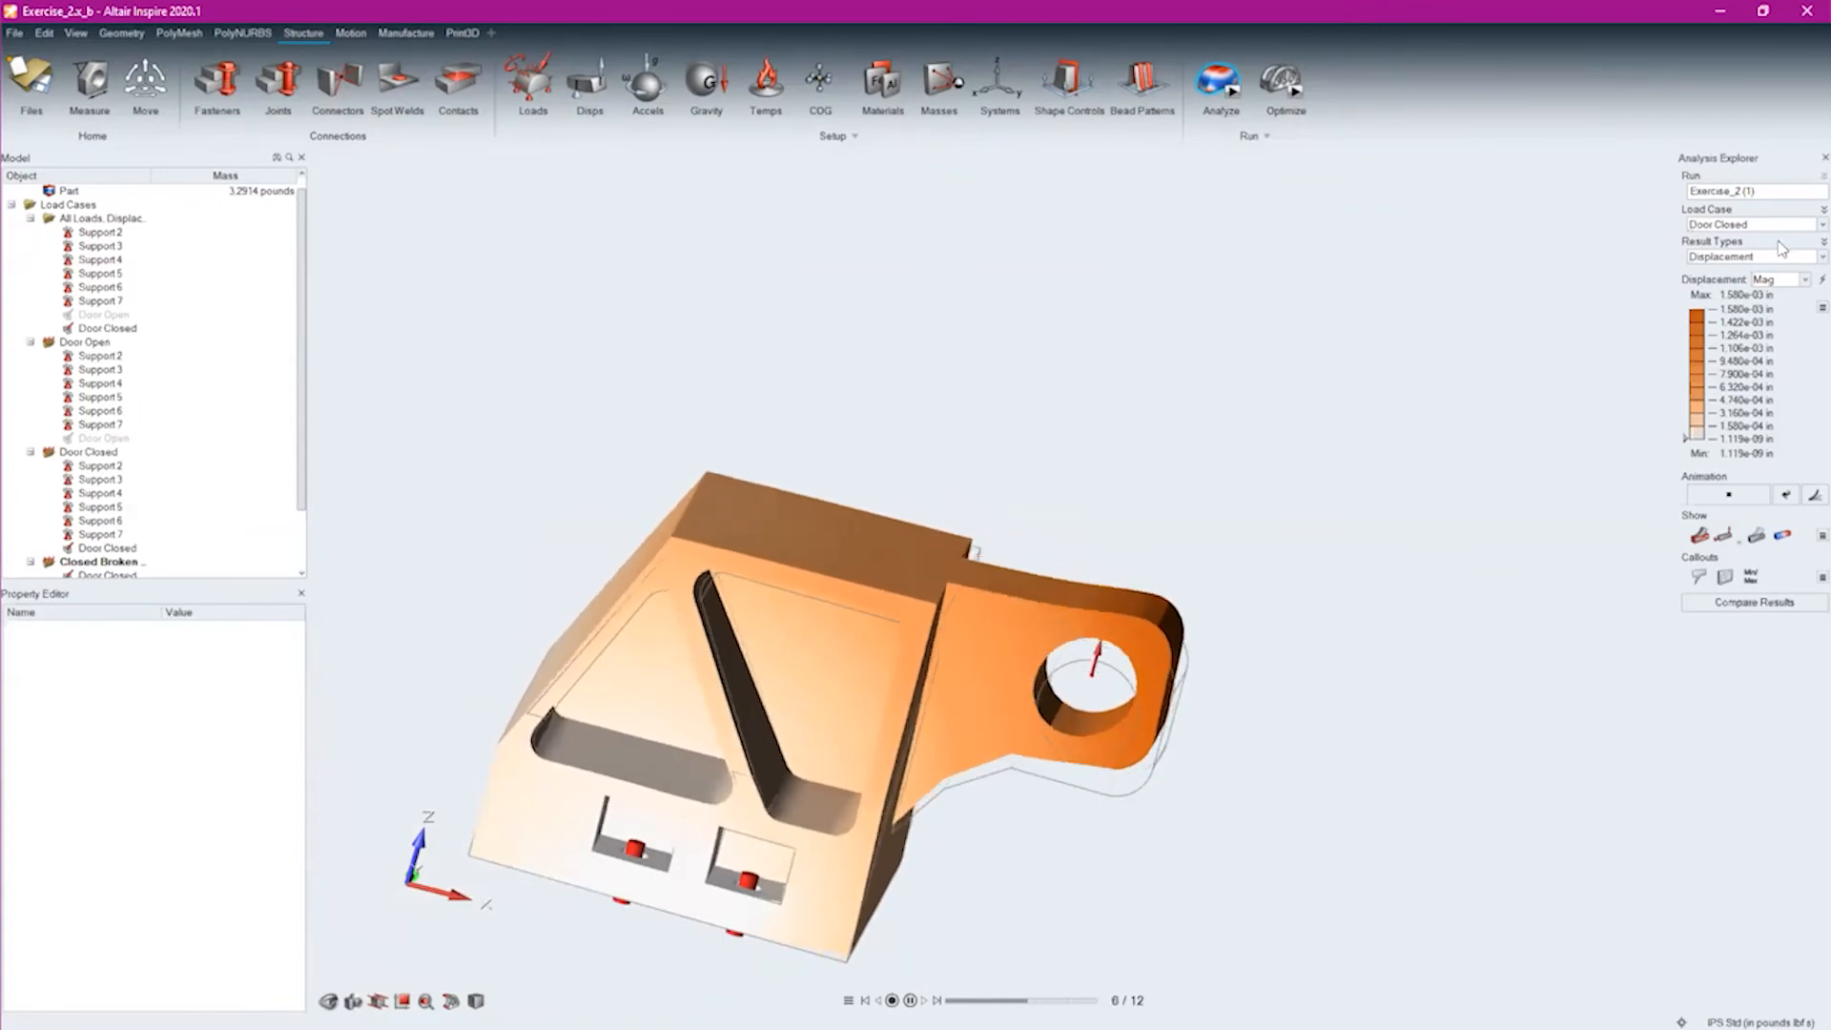
Show the Closed Broken Bolts load case and examine the bracket's displacement from the lug end and at an angle
click(1759, 225)
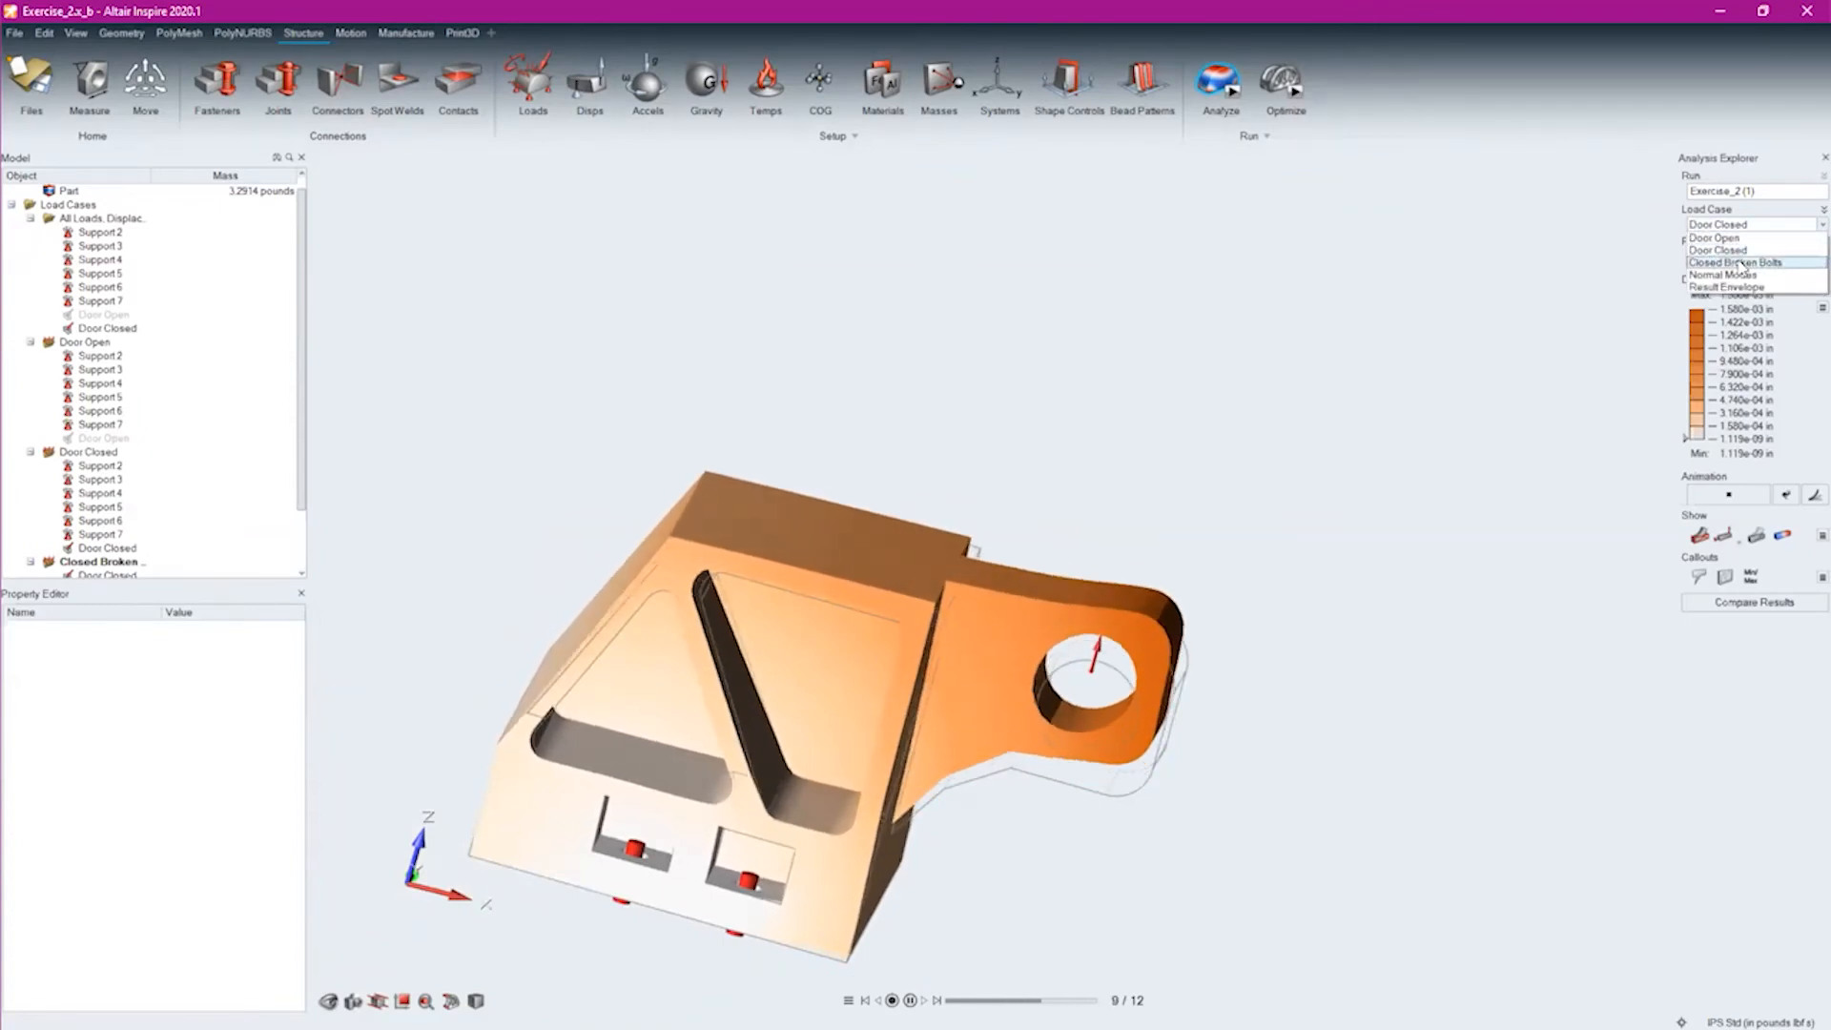
click(1741, 264)
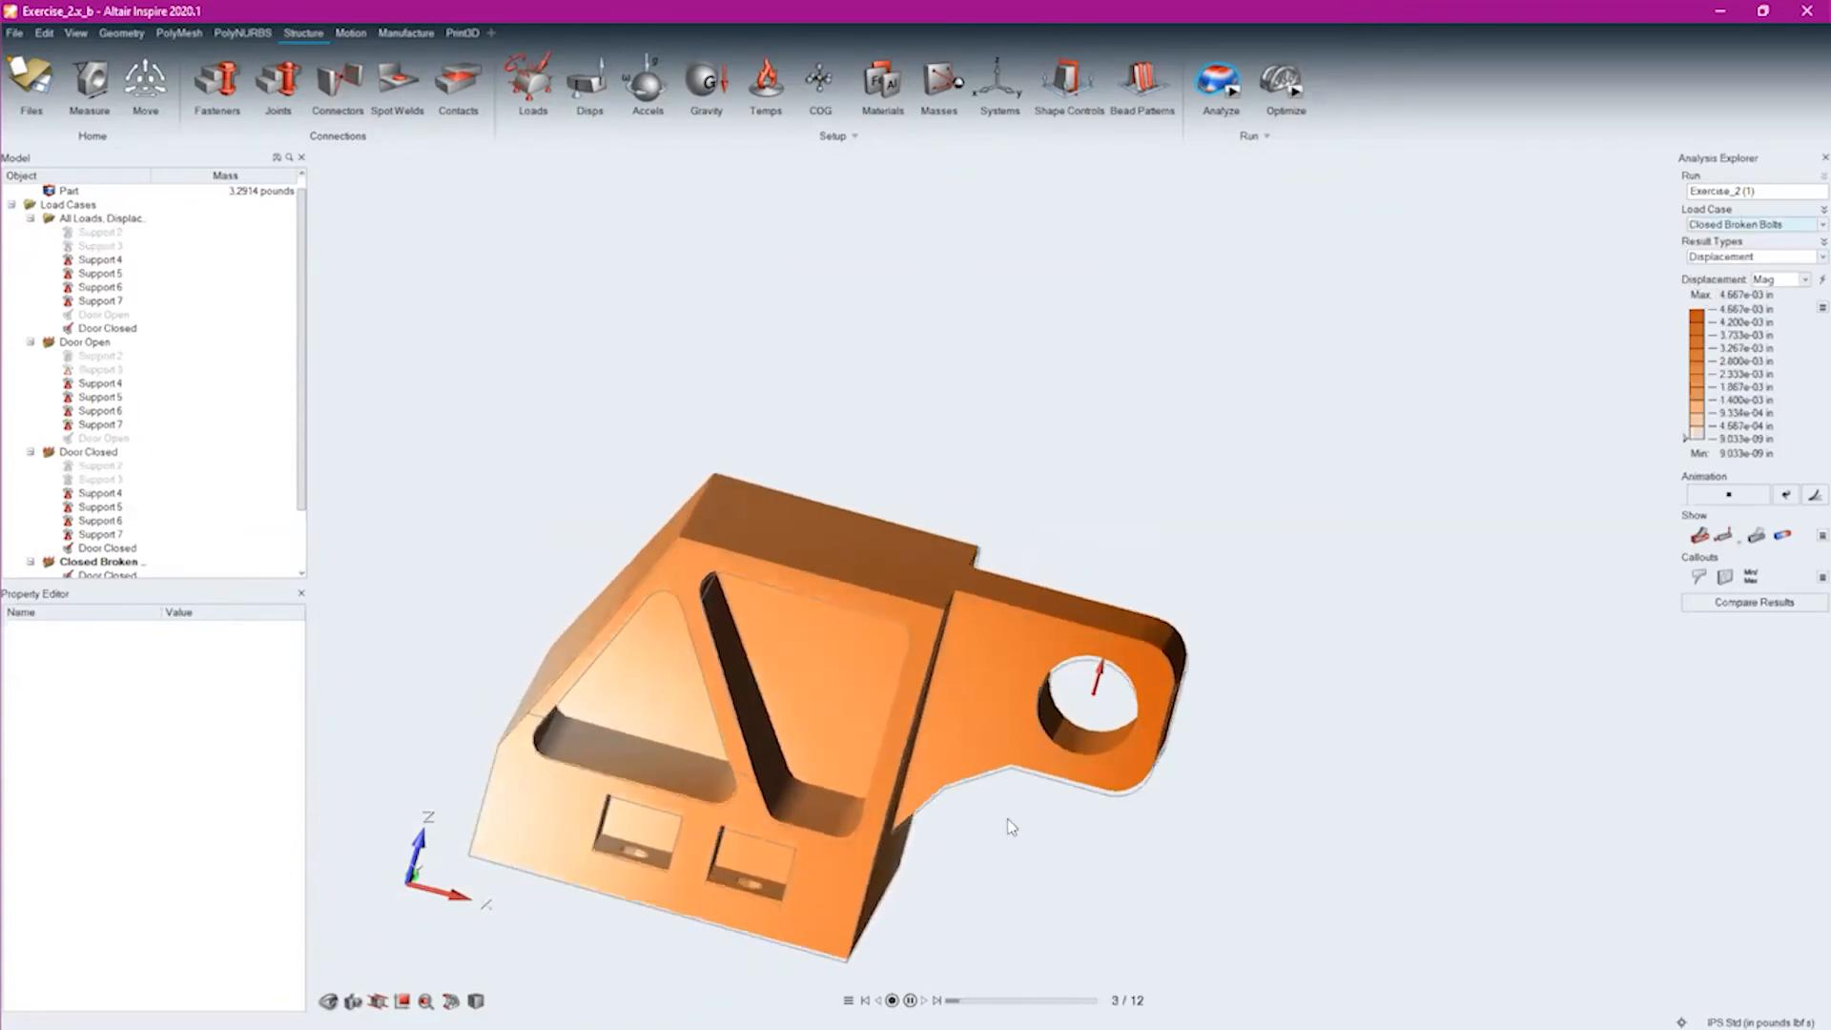
middle_drag(930, 610, 674, 951)
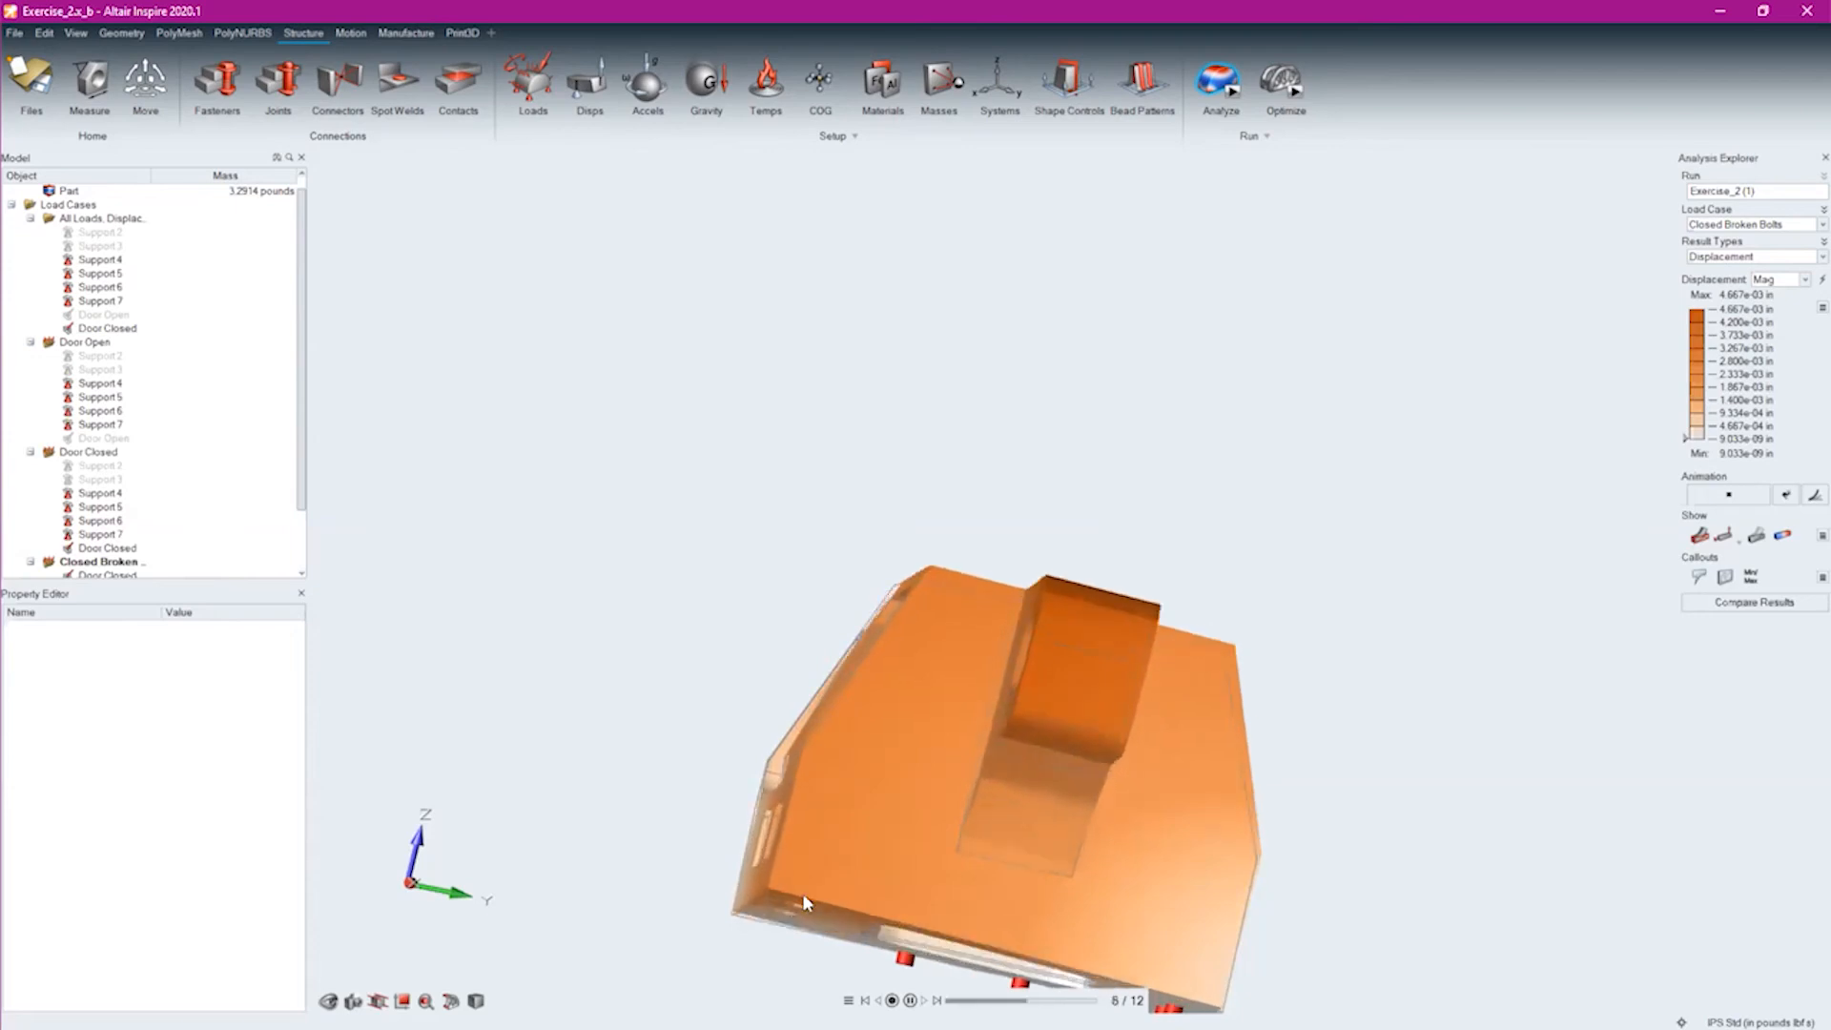
middle_drag(744, 822, 1092, 851)
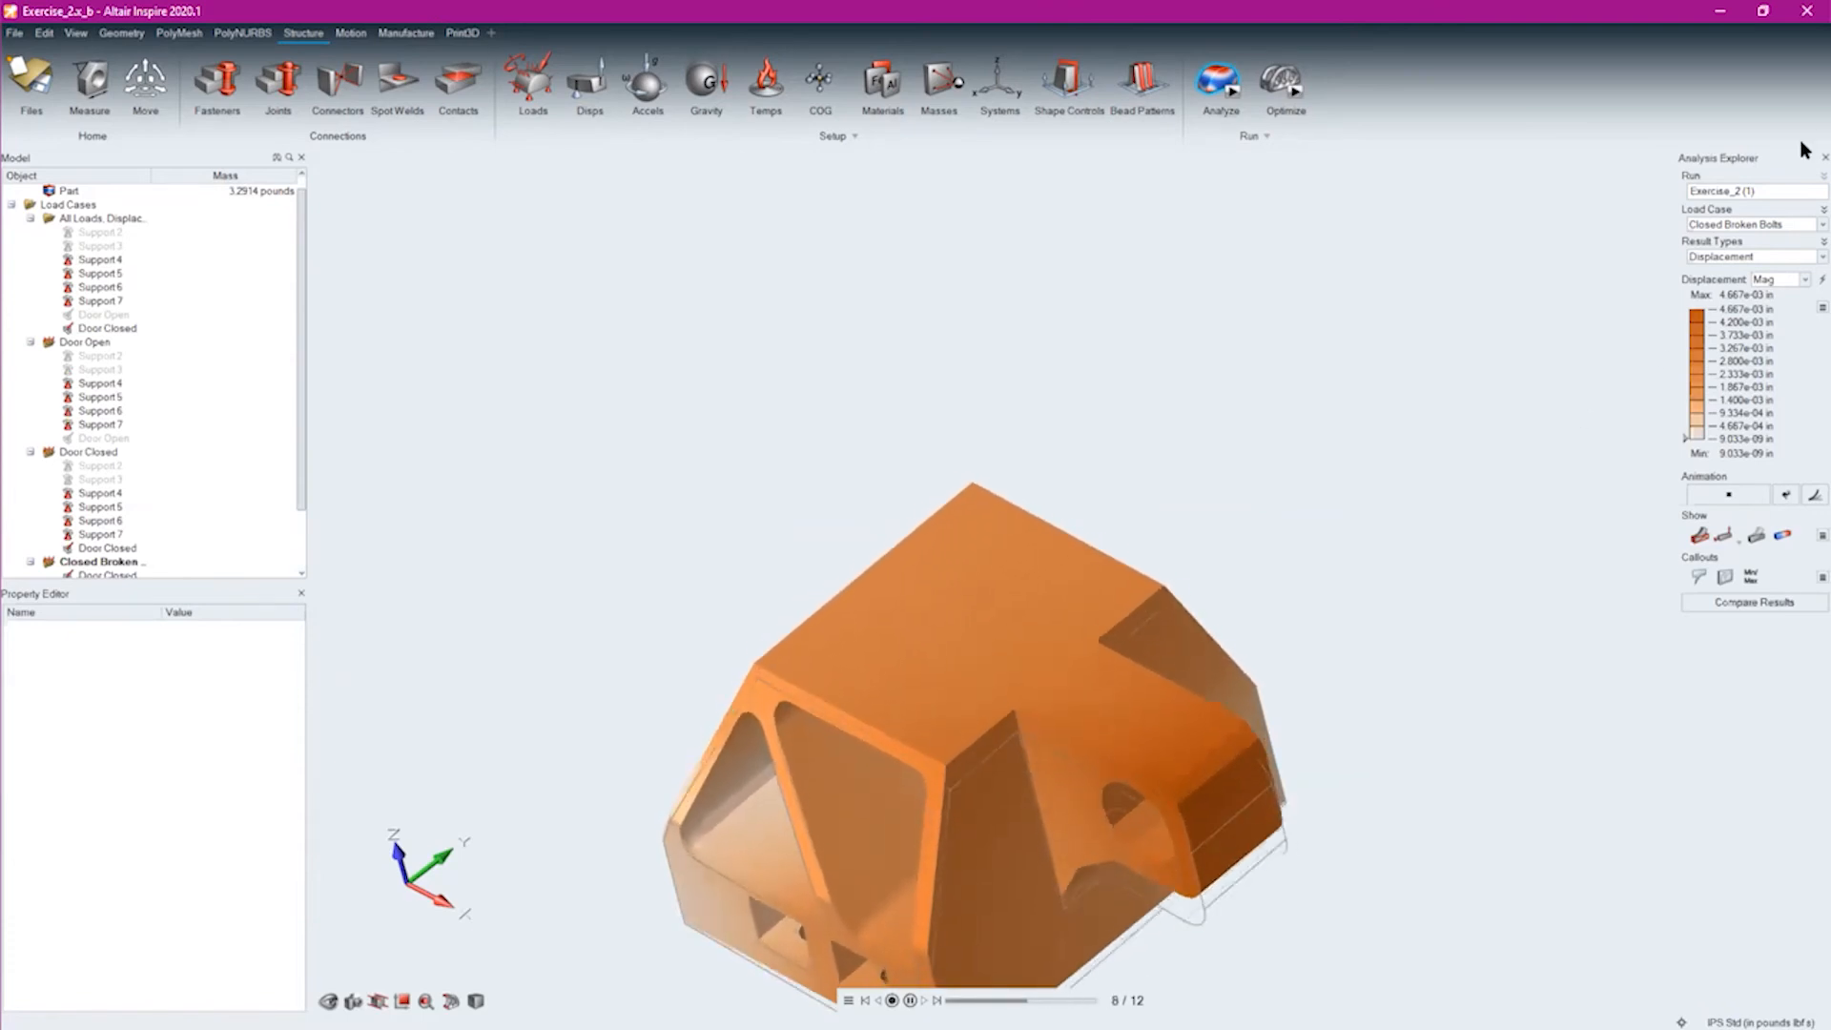
Return to the Door Open load case, display its von Mises Stress, and view the stress where the lug meets the body
click(1745, 225)
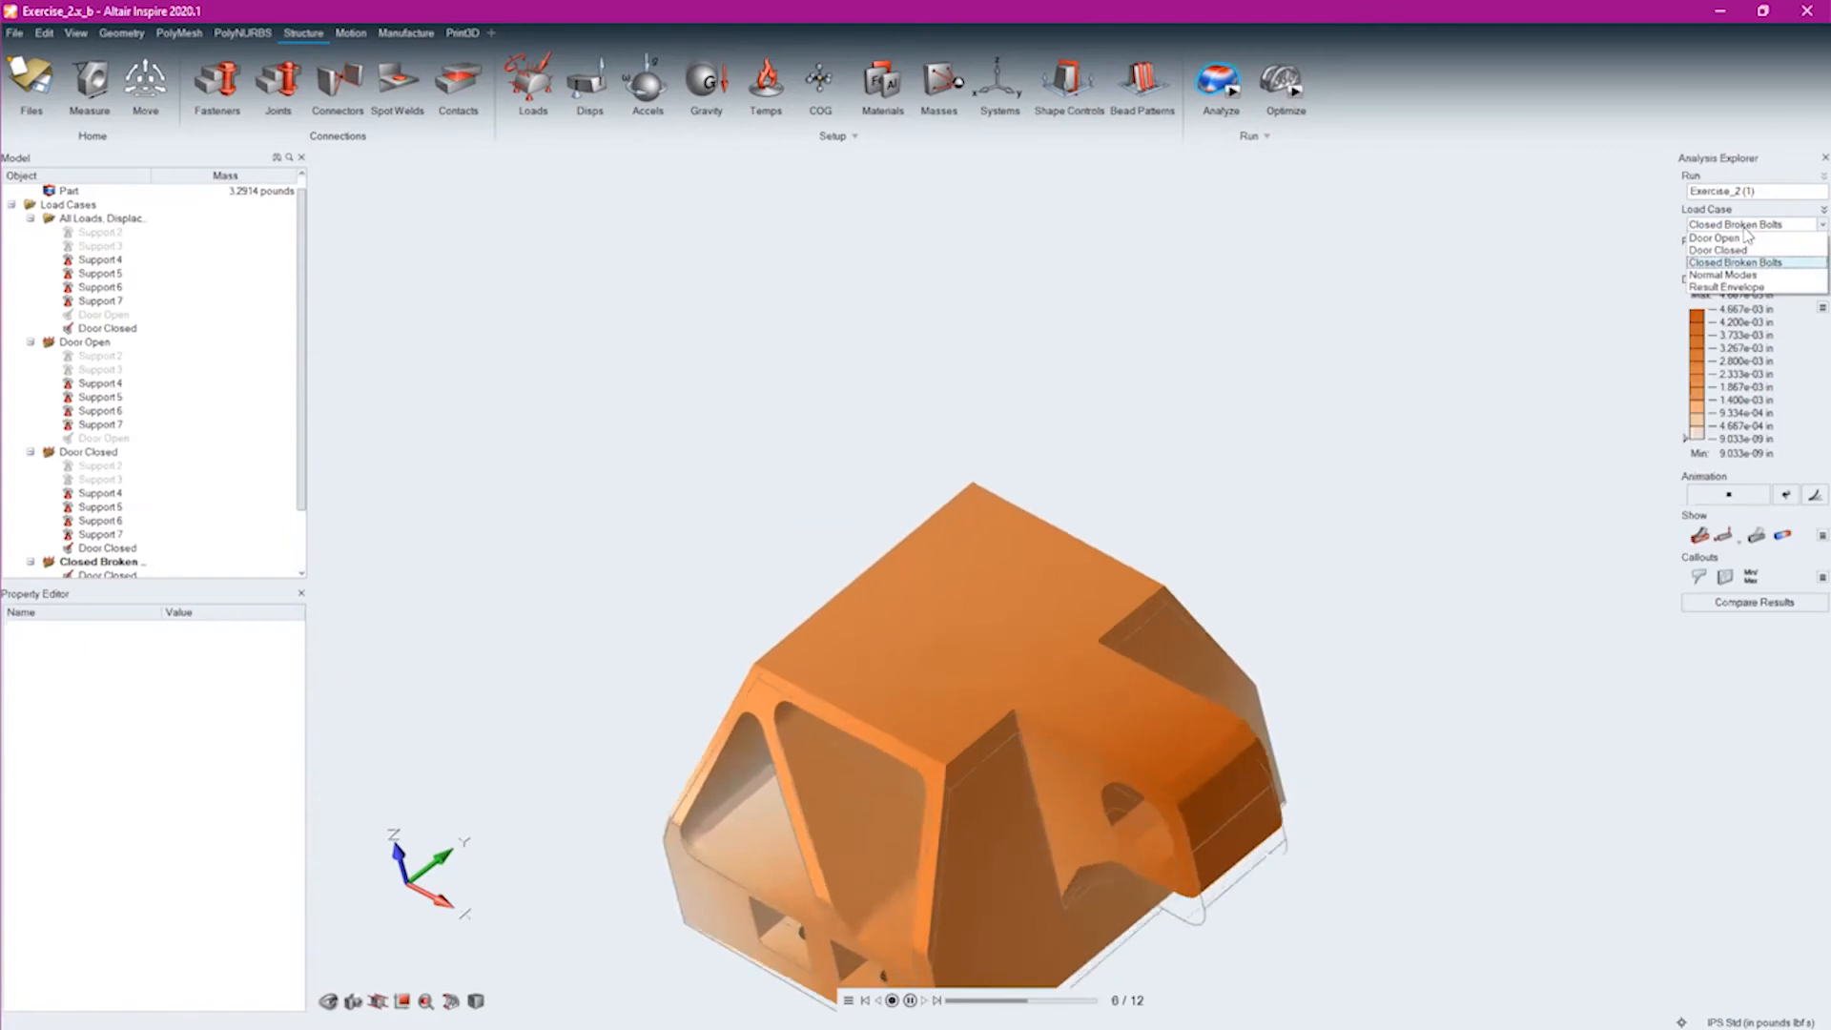
click(1743, 238)
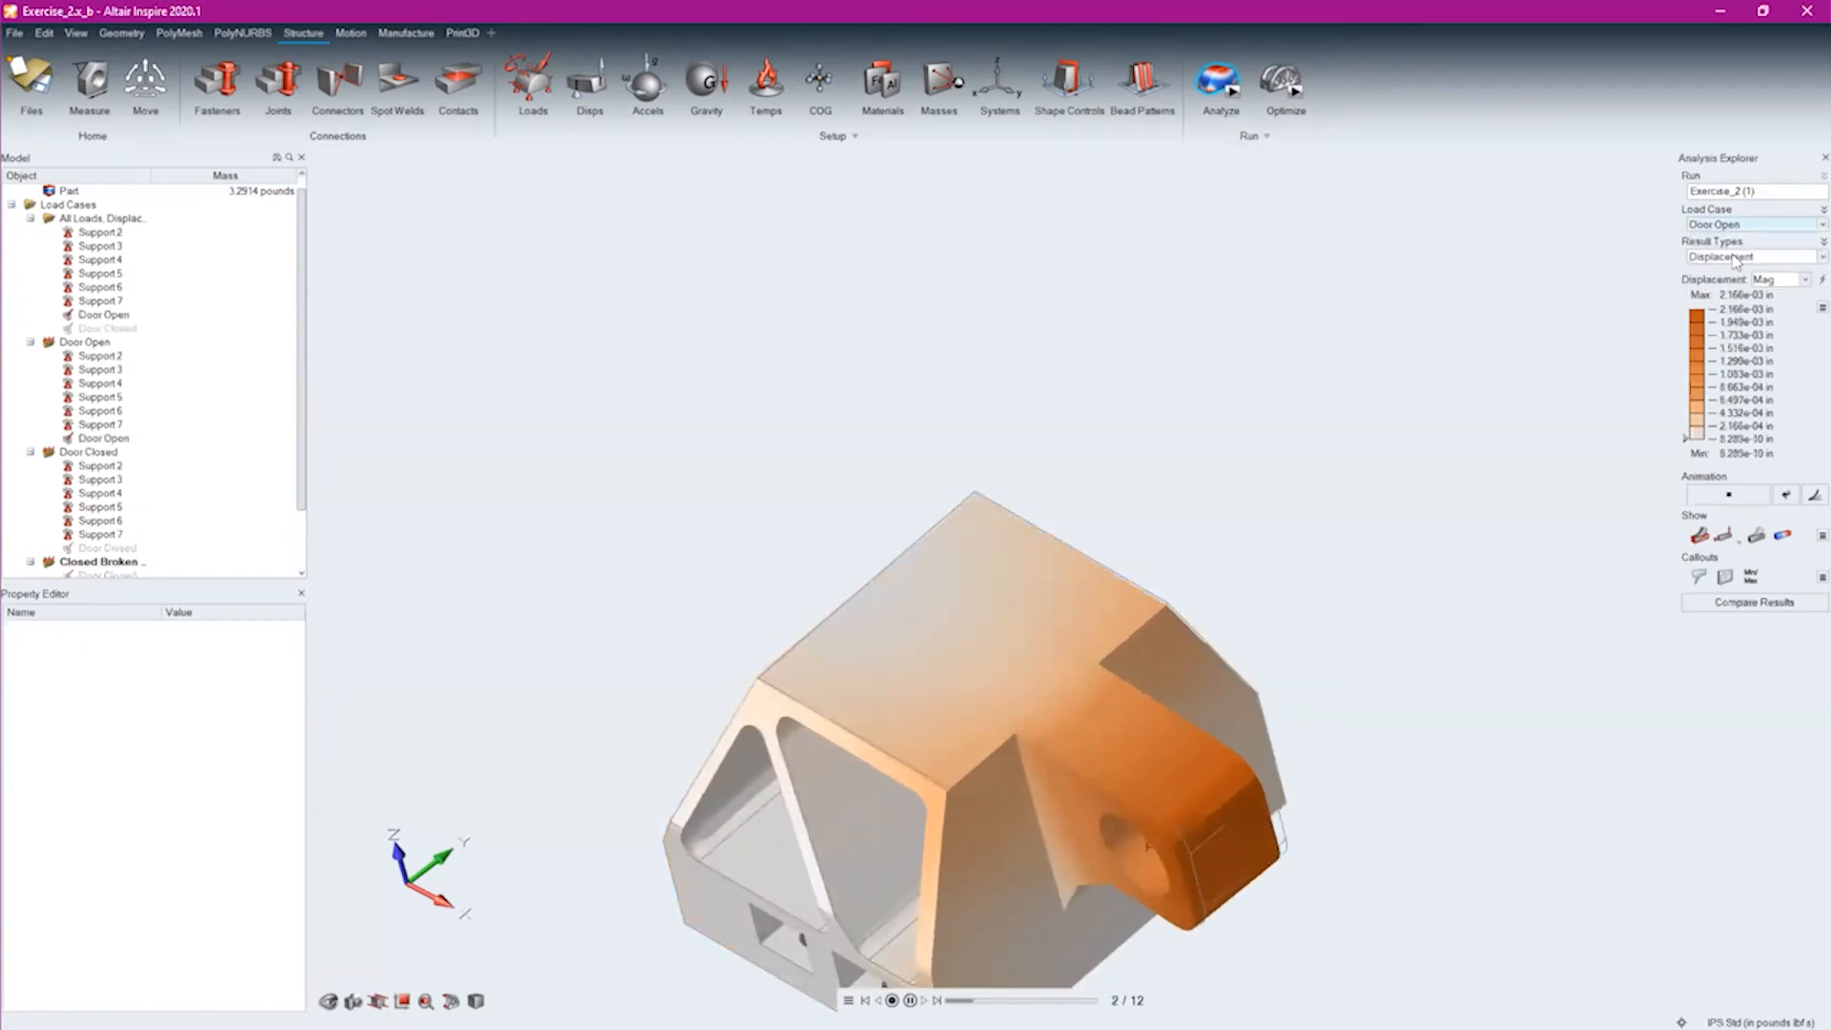
click(1734, 257)
click(1726, 311)
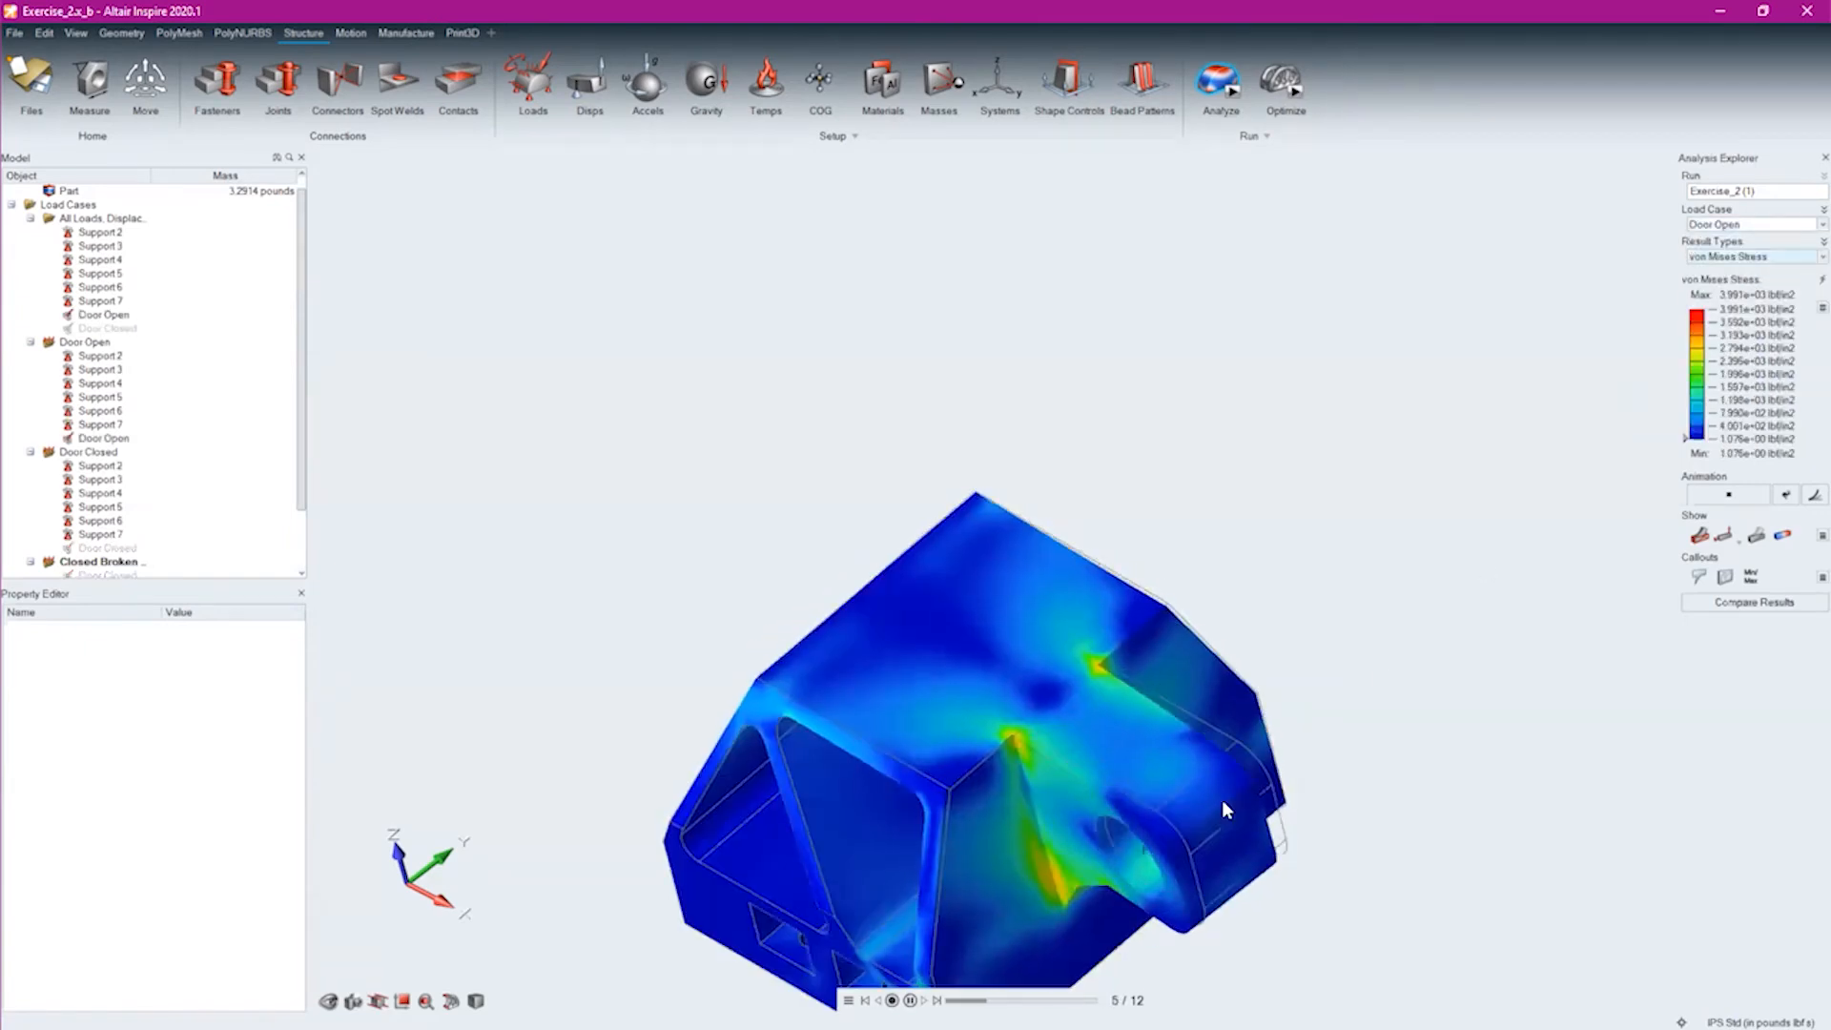
middle_drag(1039, 793, 1126, 613)
middle_drag(1198, 687, 1259, 760)
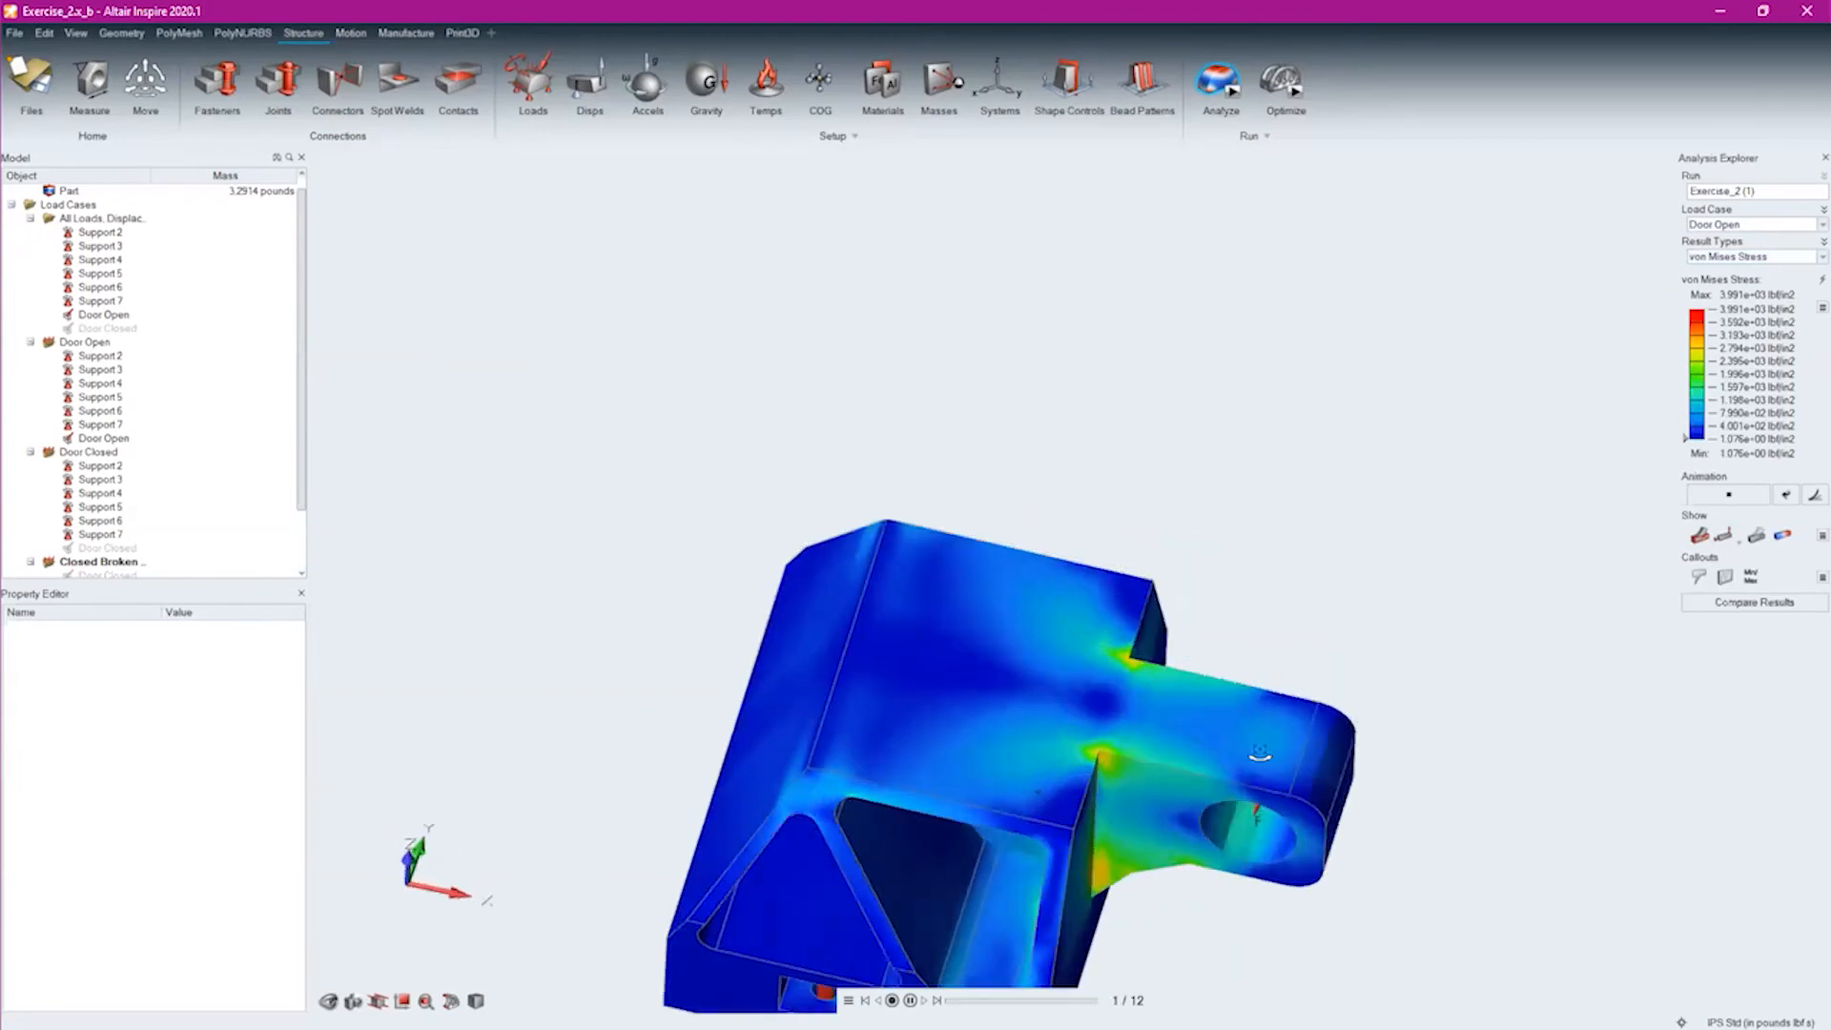
Change the analysis legend colors for von Mises Stress to Divergent (Red-Blue)
click(1822, 308)
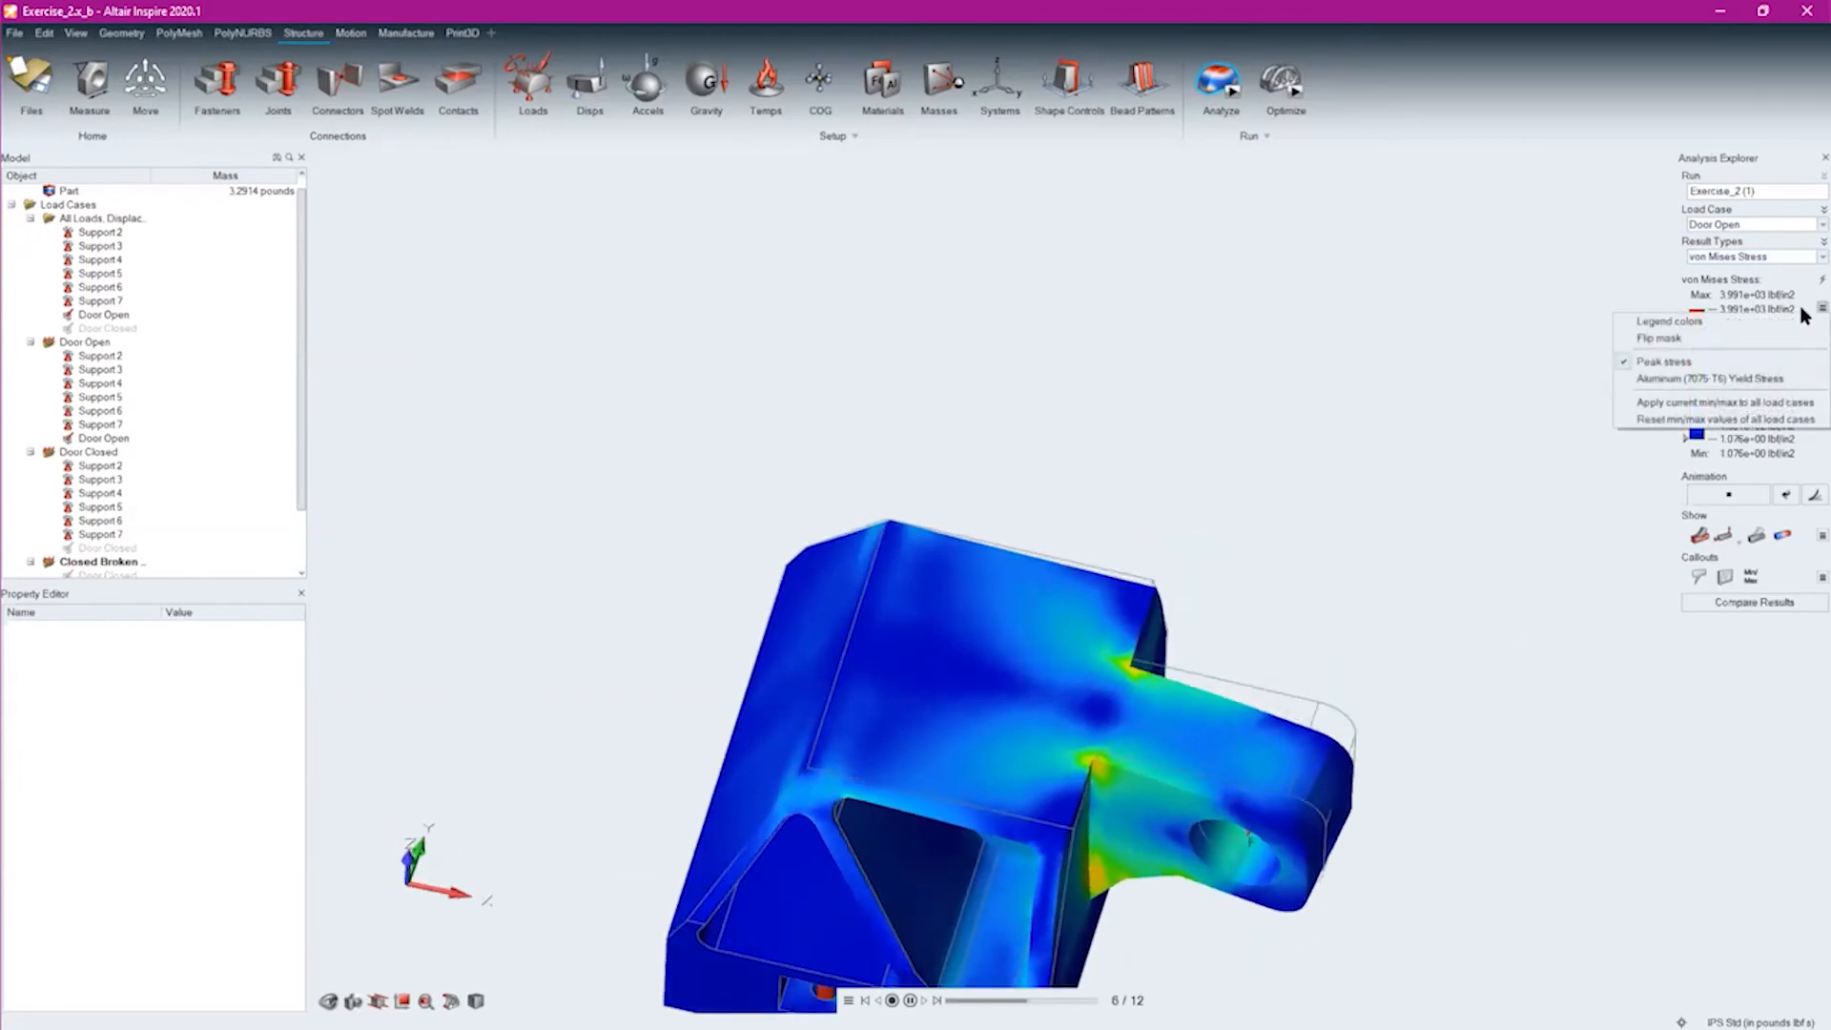
click(1744, 323)
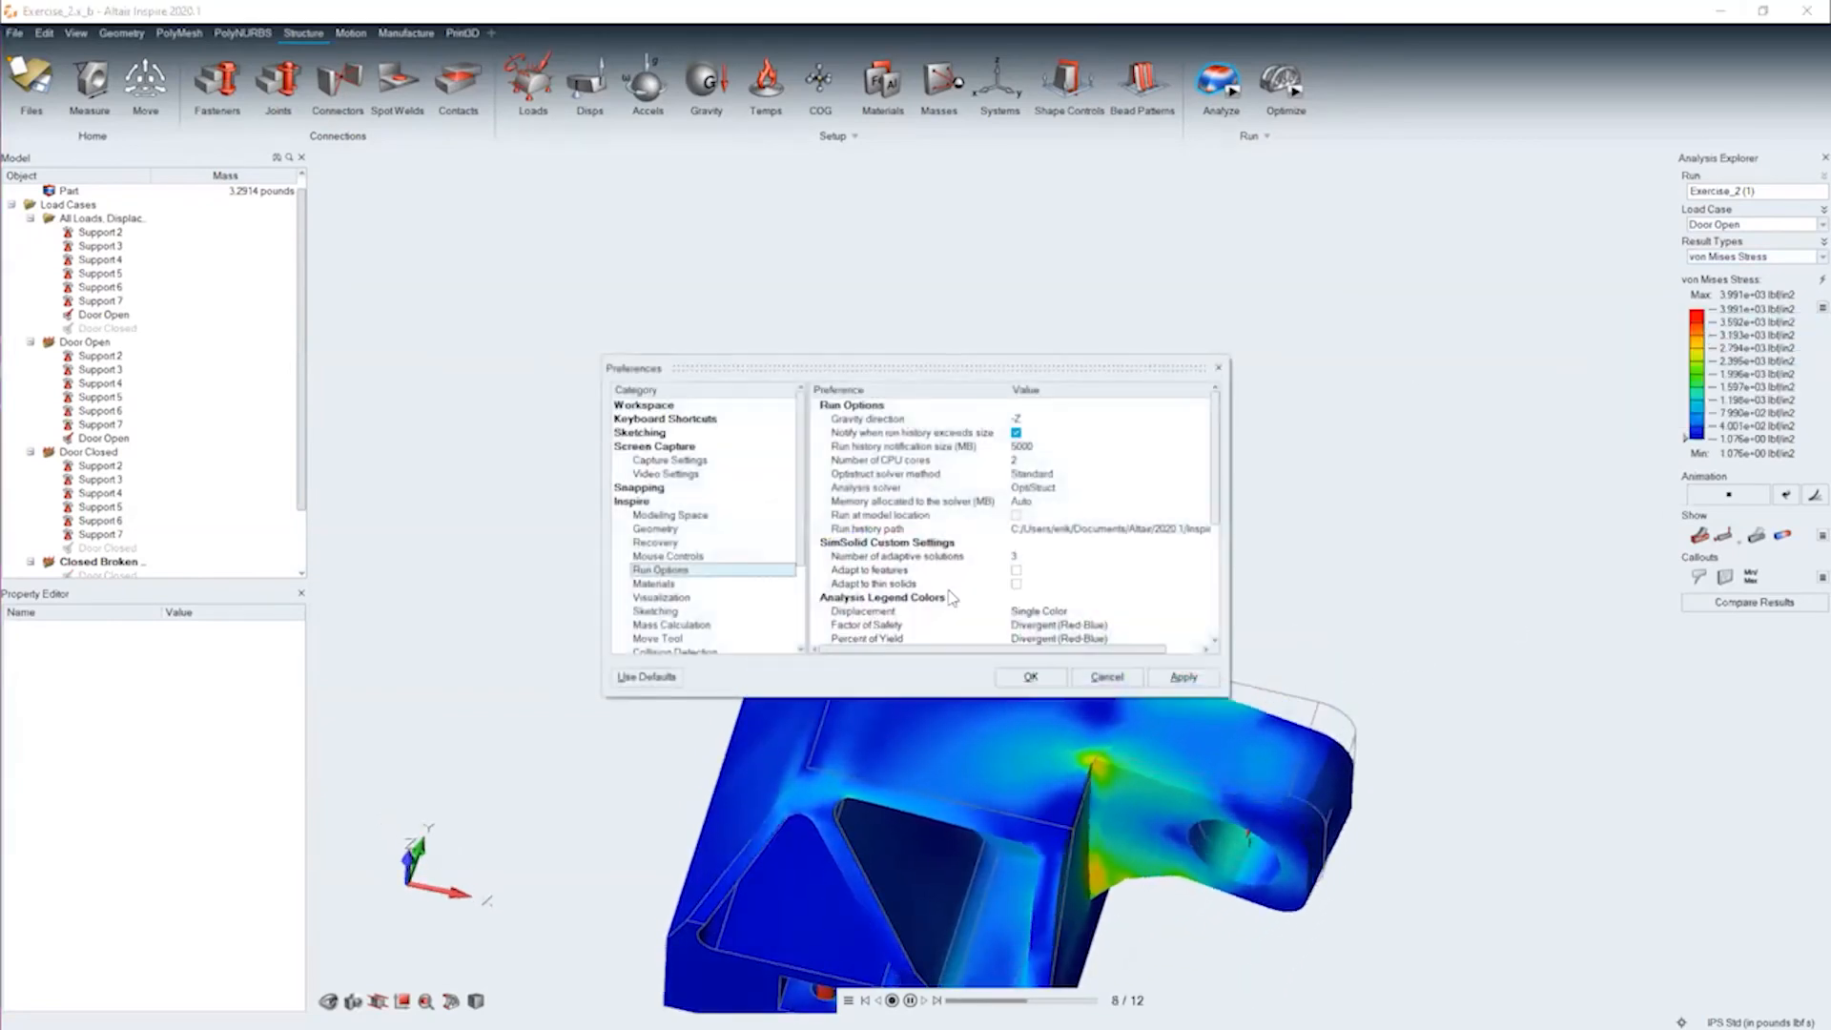
scroll(954, 591, down, 2)
click(1028, 584)
click(1025, 596)
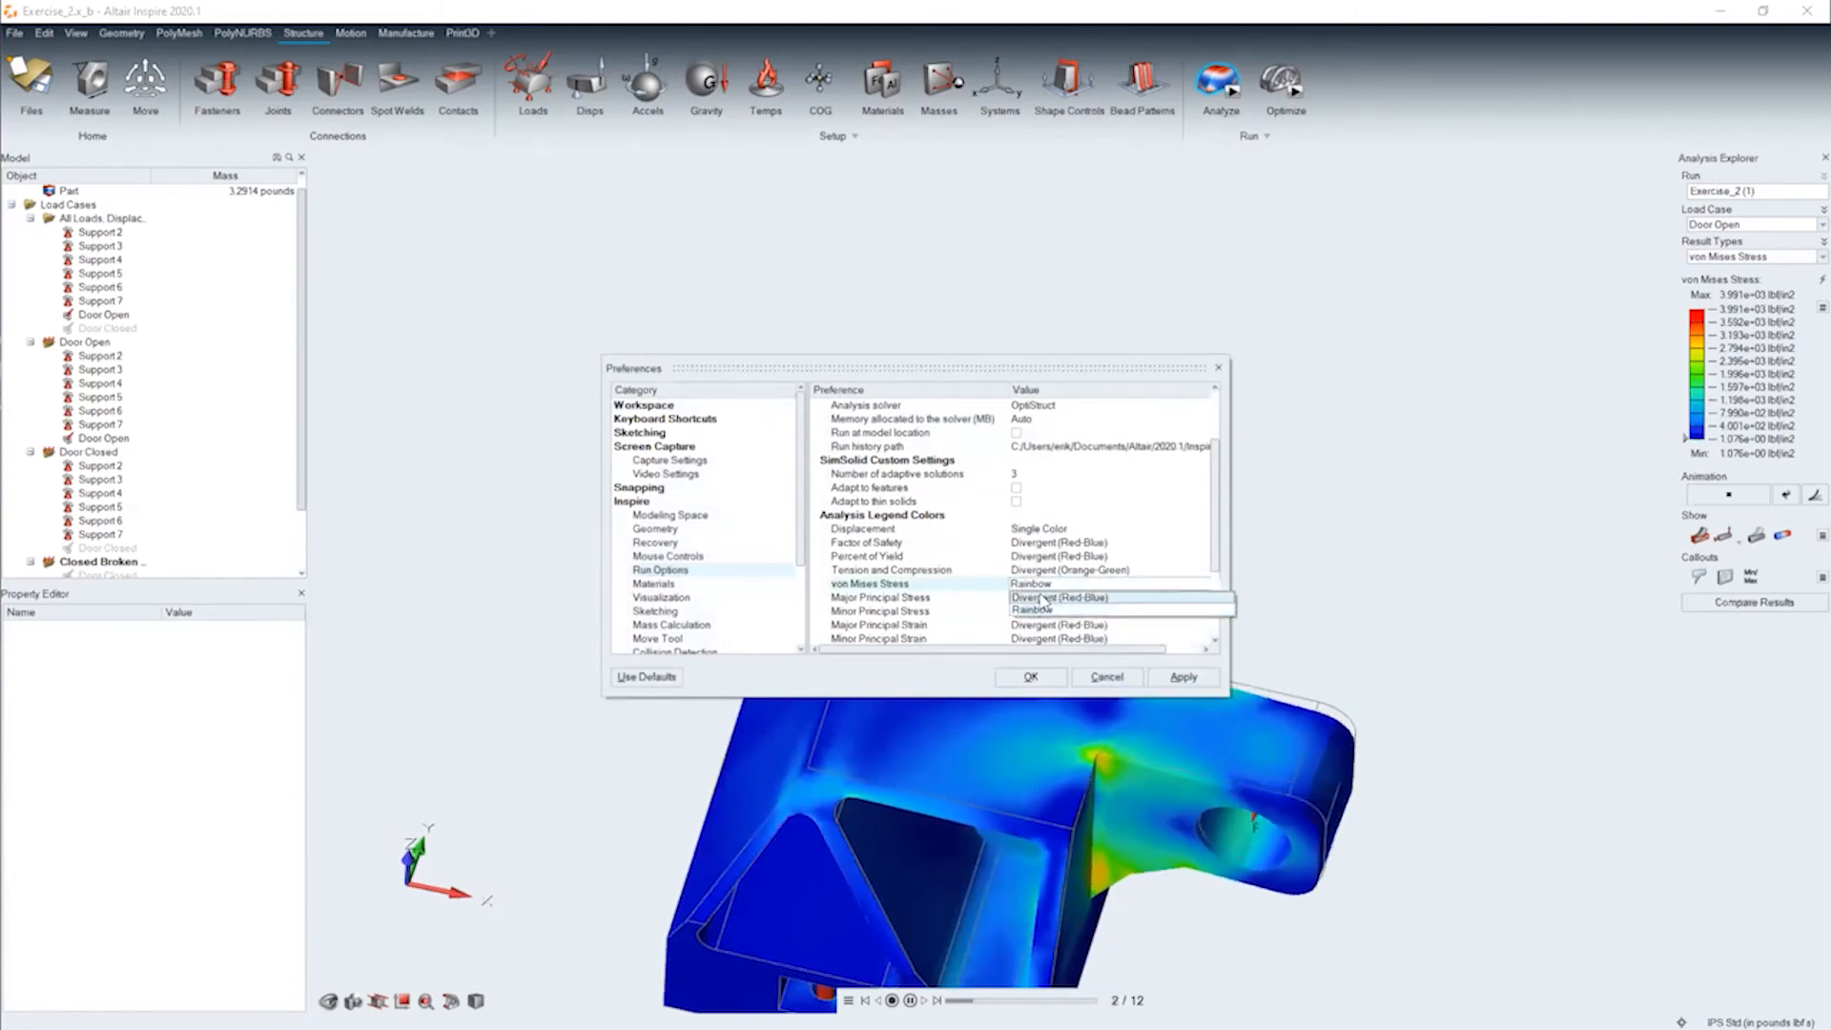
click(1021, 587)
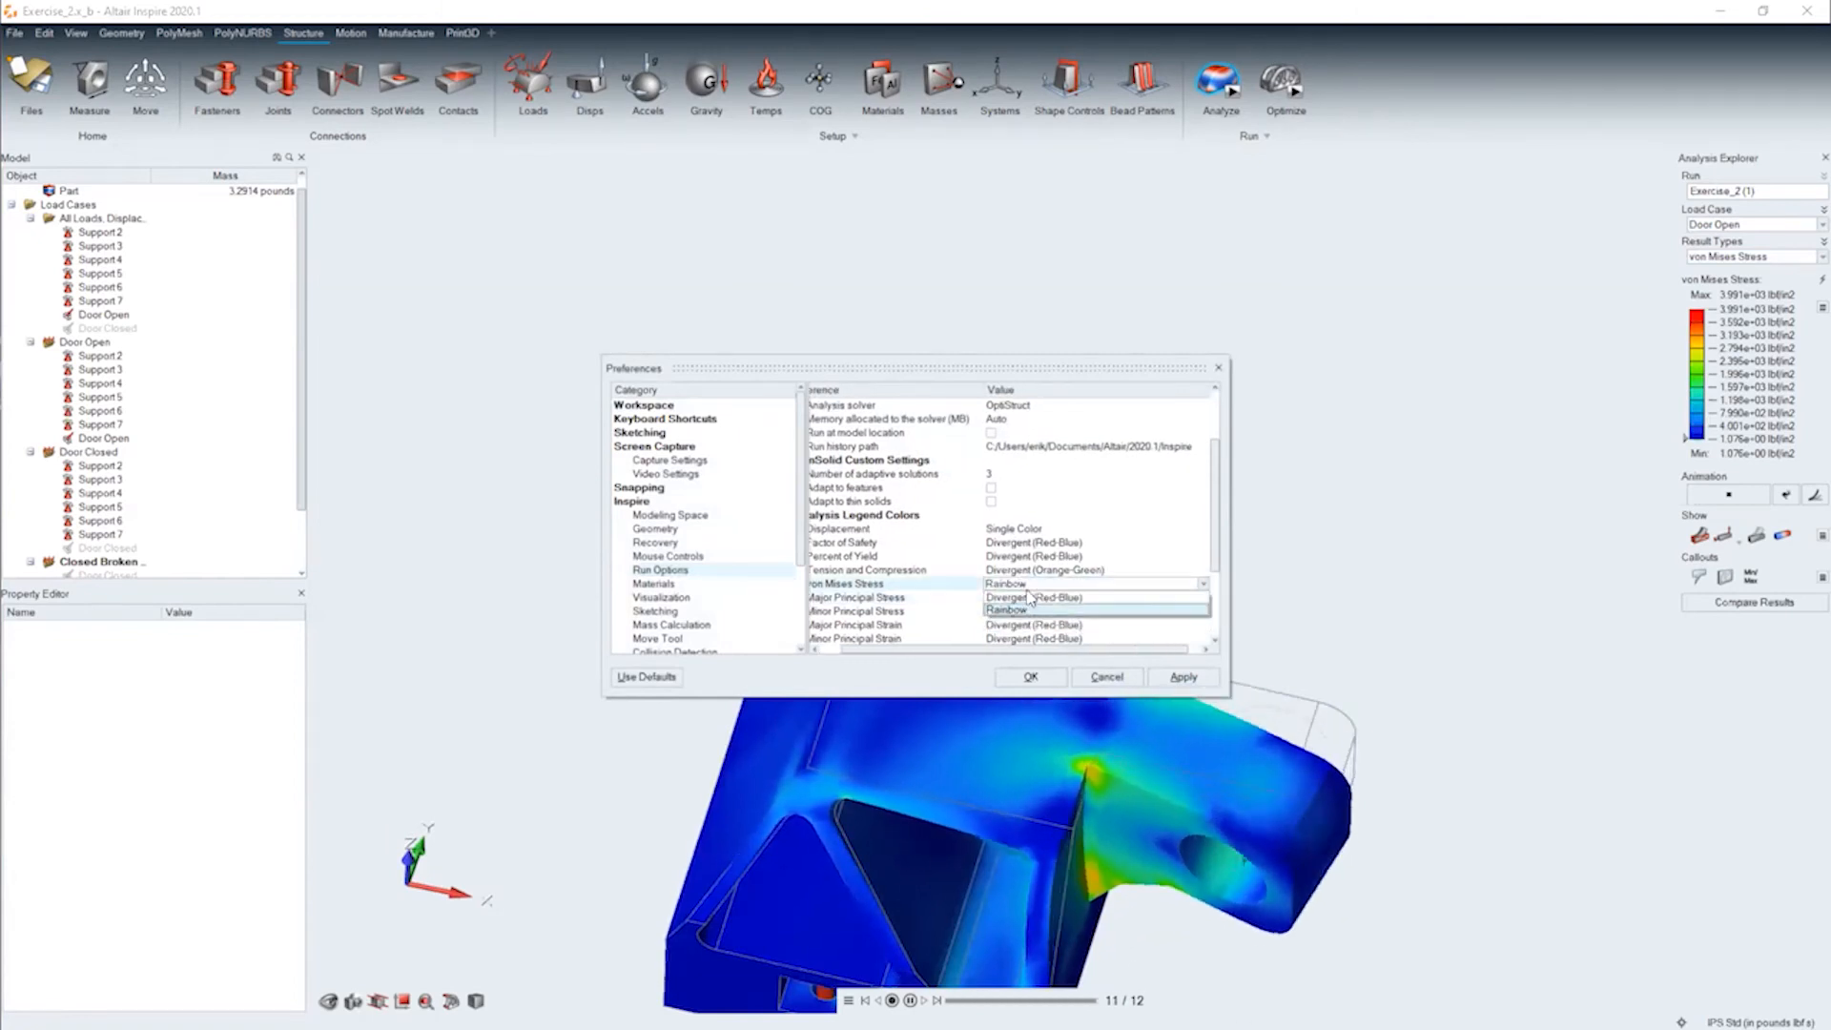
click(1025, 597)
click(1027, 676)
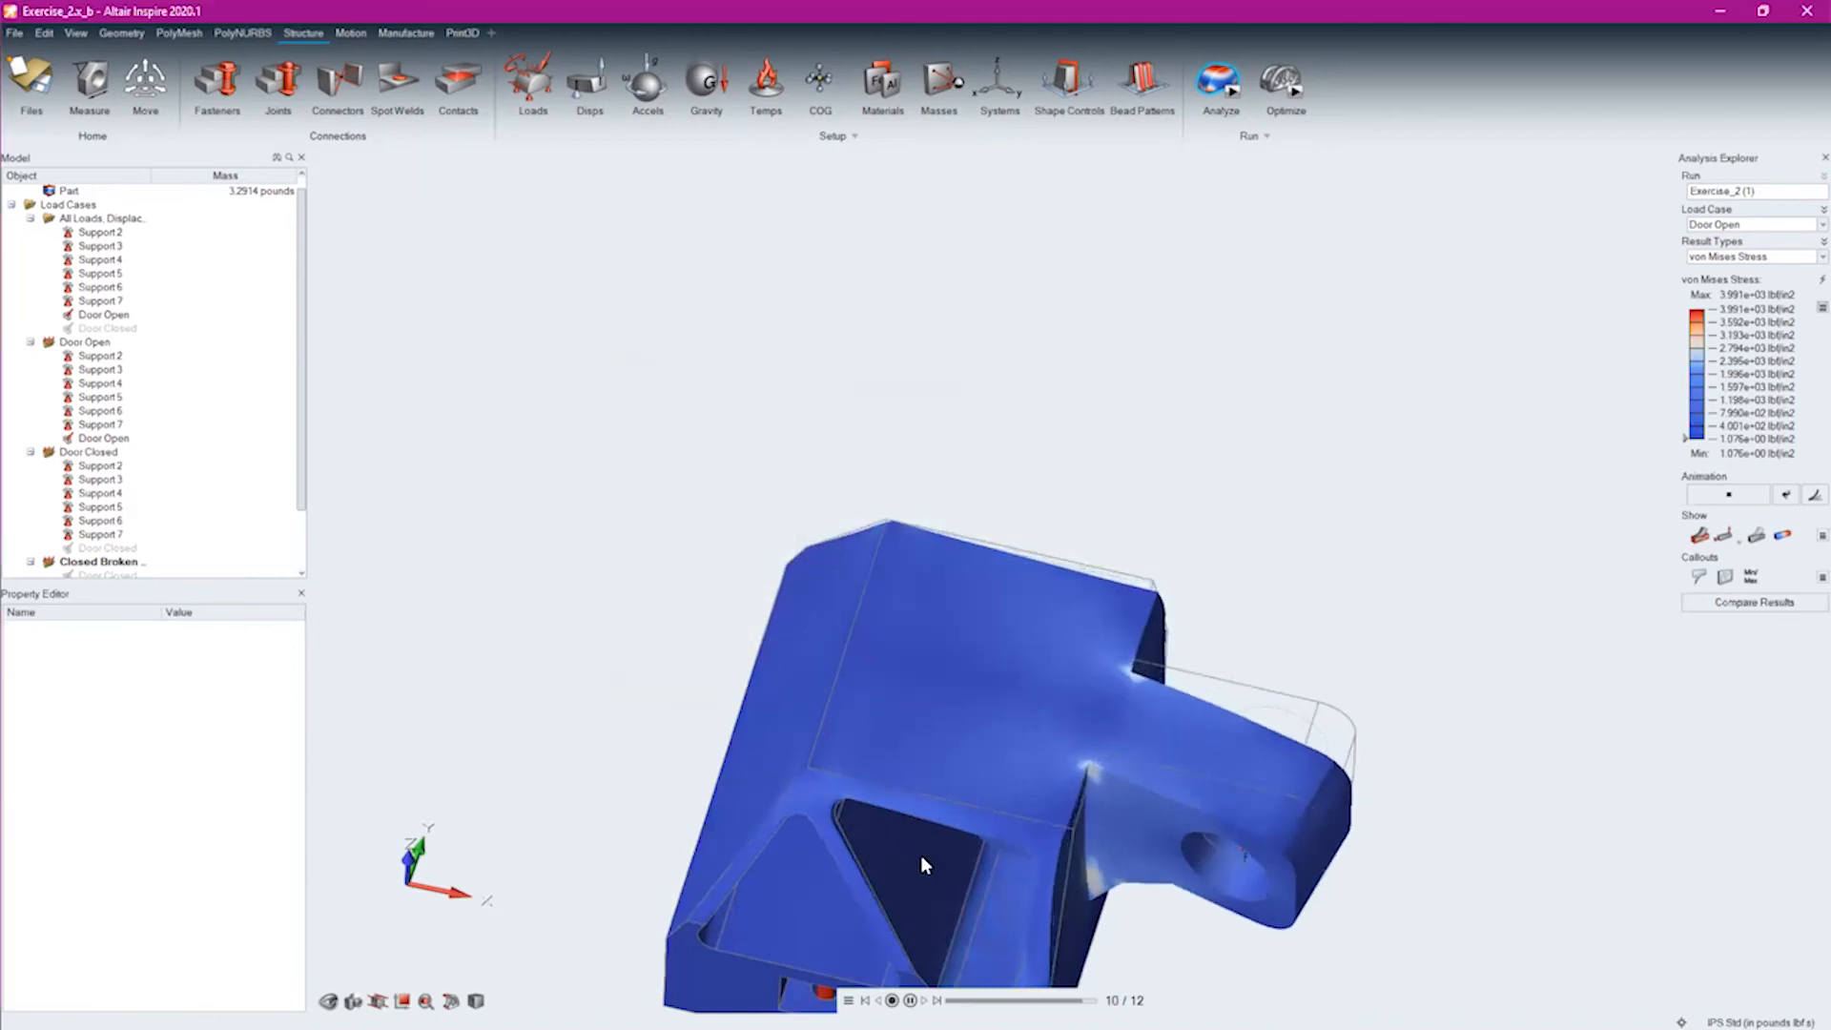
Examine the von Mises stress at the lower corner where the lug joins the bracket body
right_drag(1345, 649, 1385, 331)
middle_drag(1247, 575, 1329, 713)
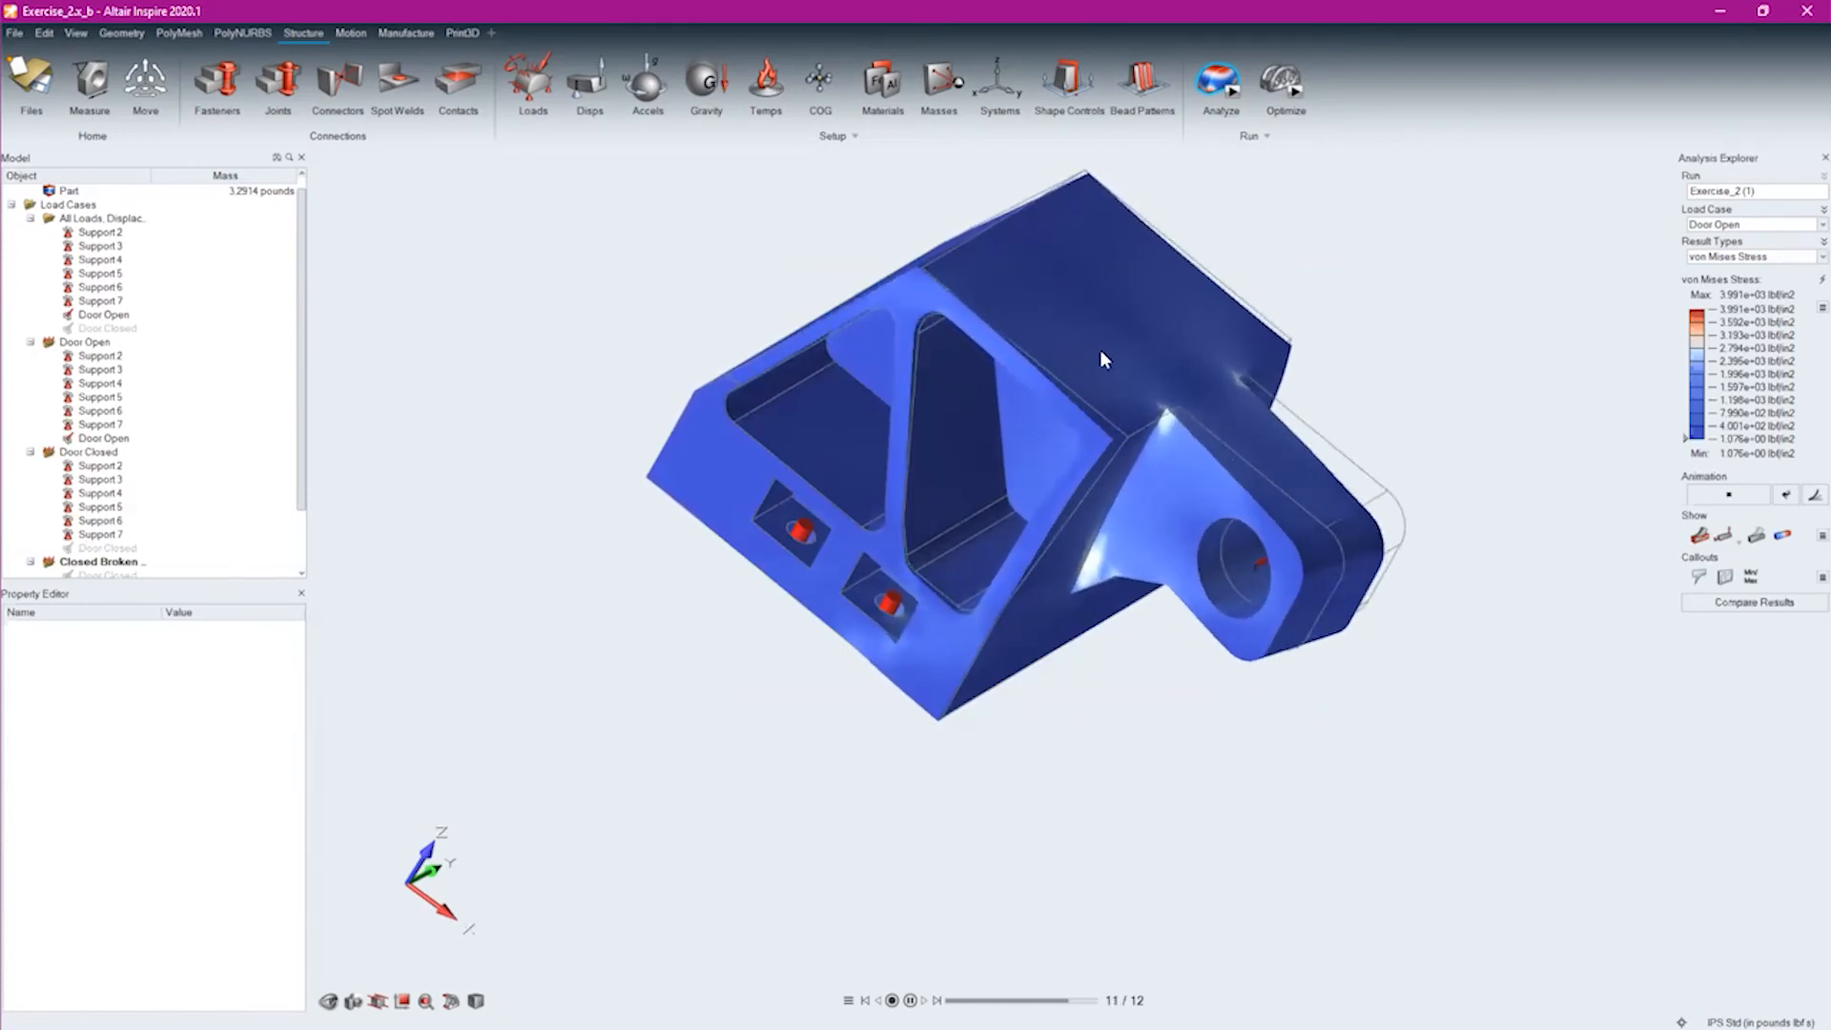
middle_drag(1156, 510, 1003, 439)
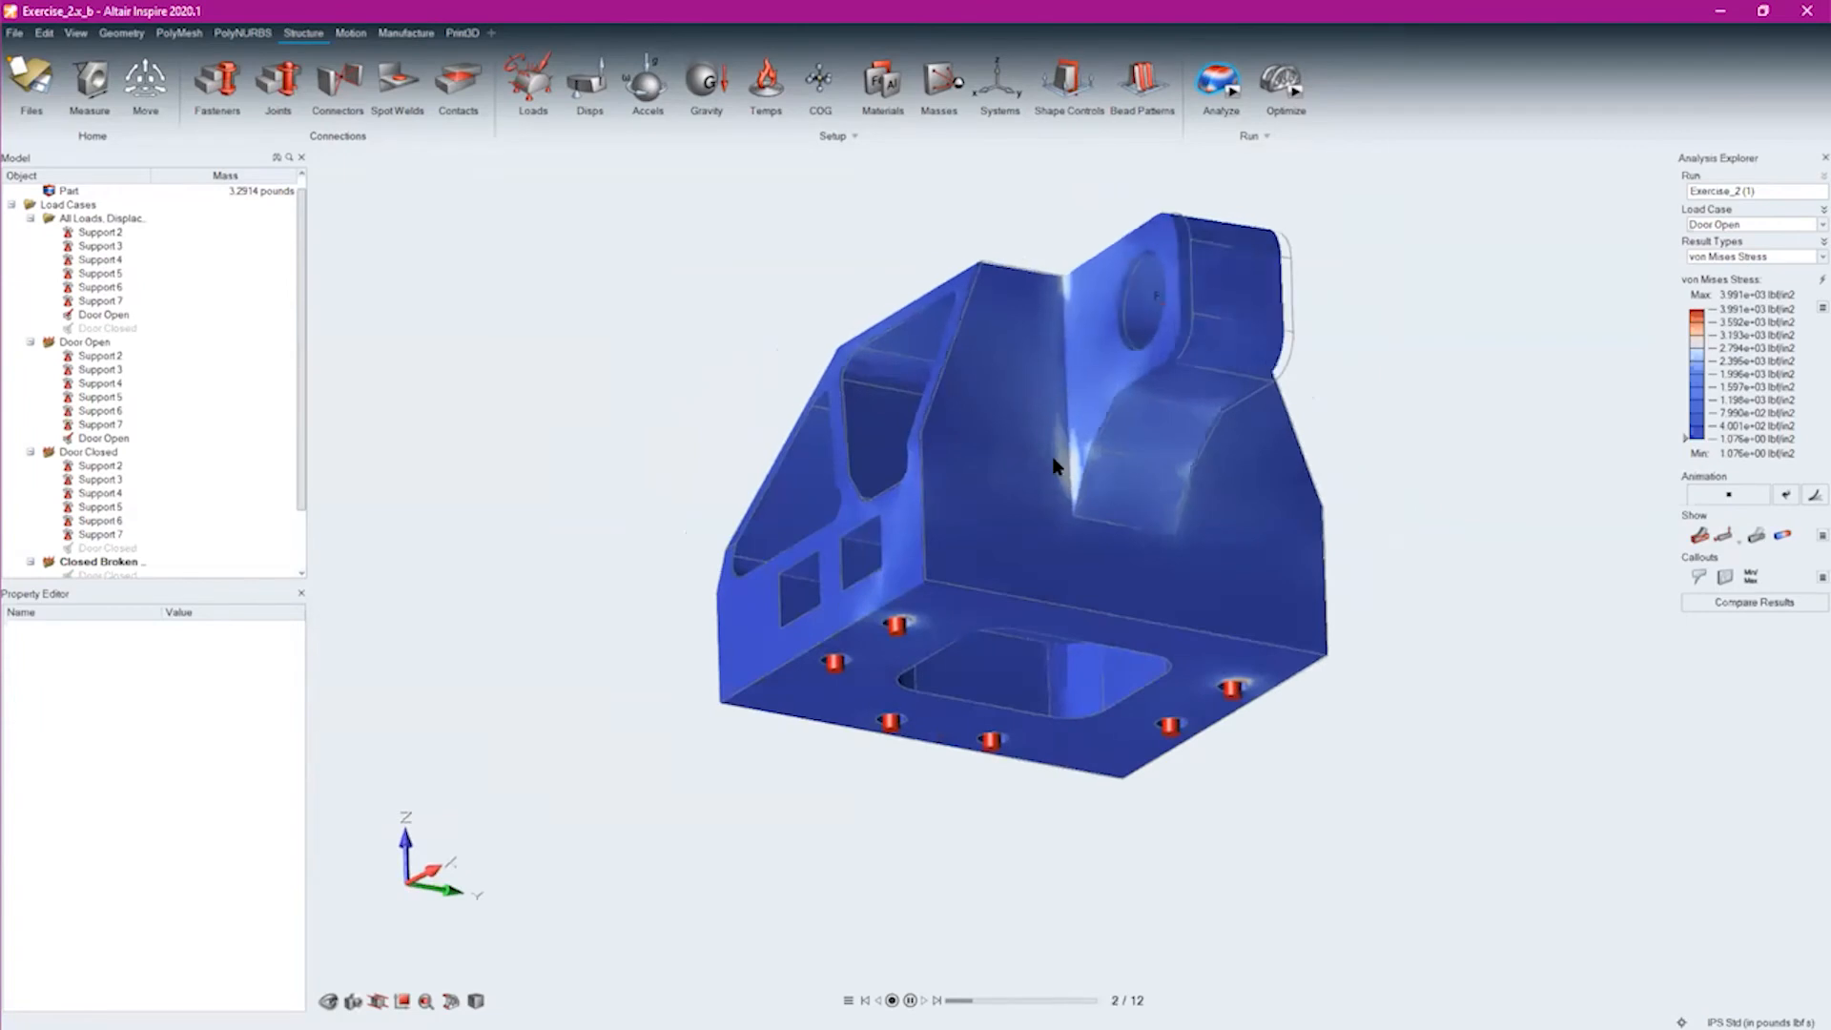
scroll(1057, 464, up, 5)
scroll(1097, 562, up, 5)
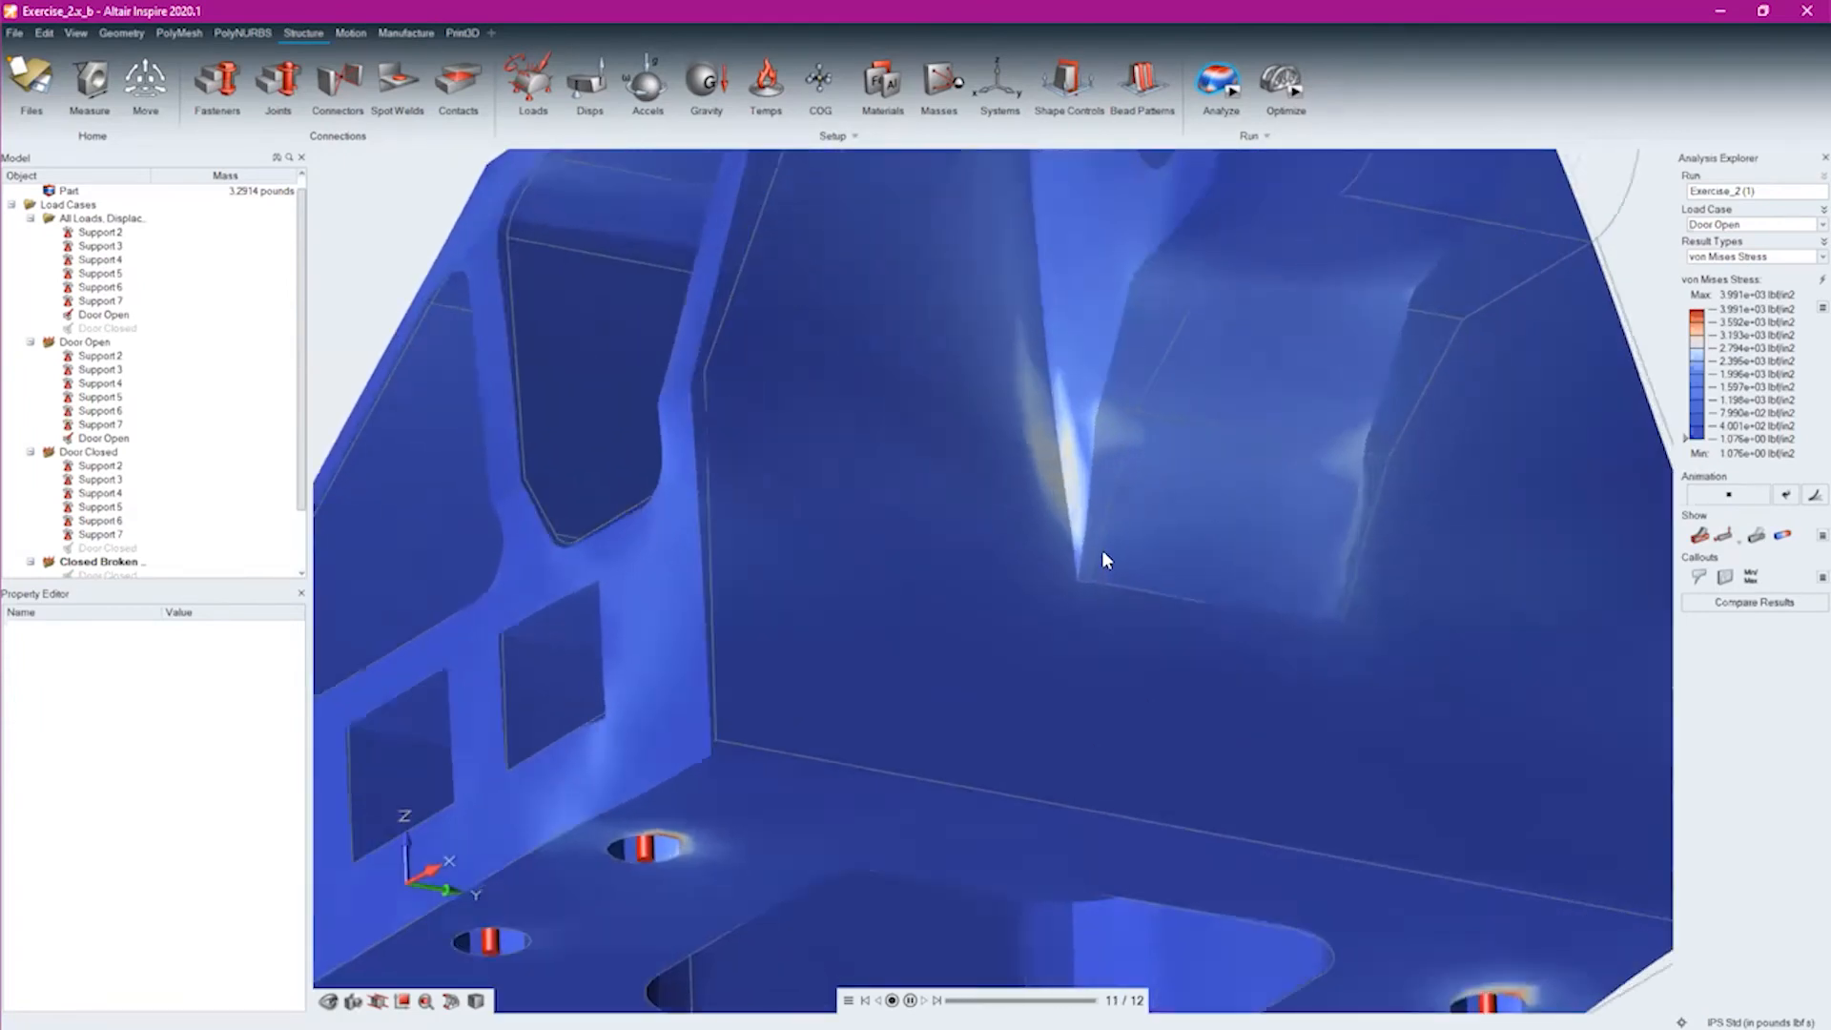
scroll(1029, 437, down, 10)
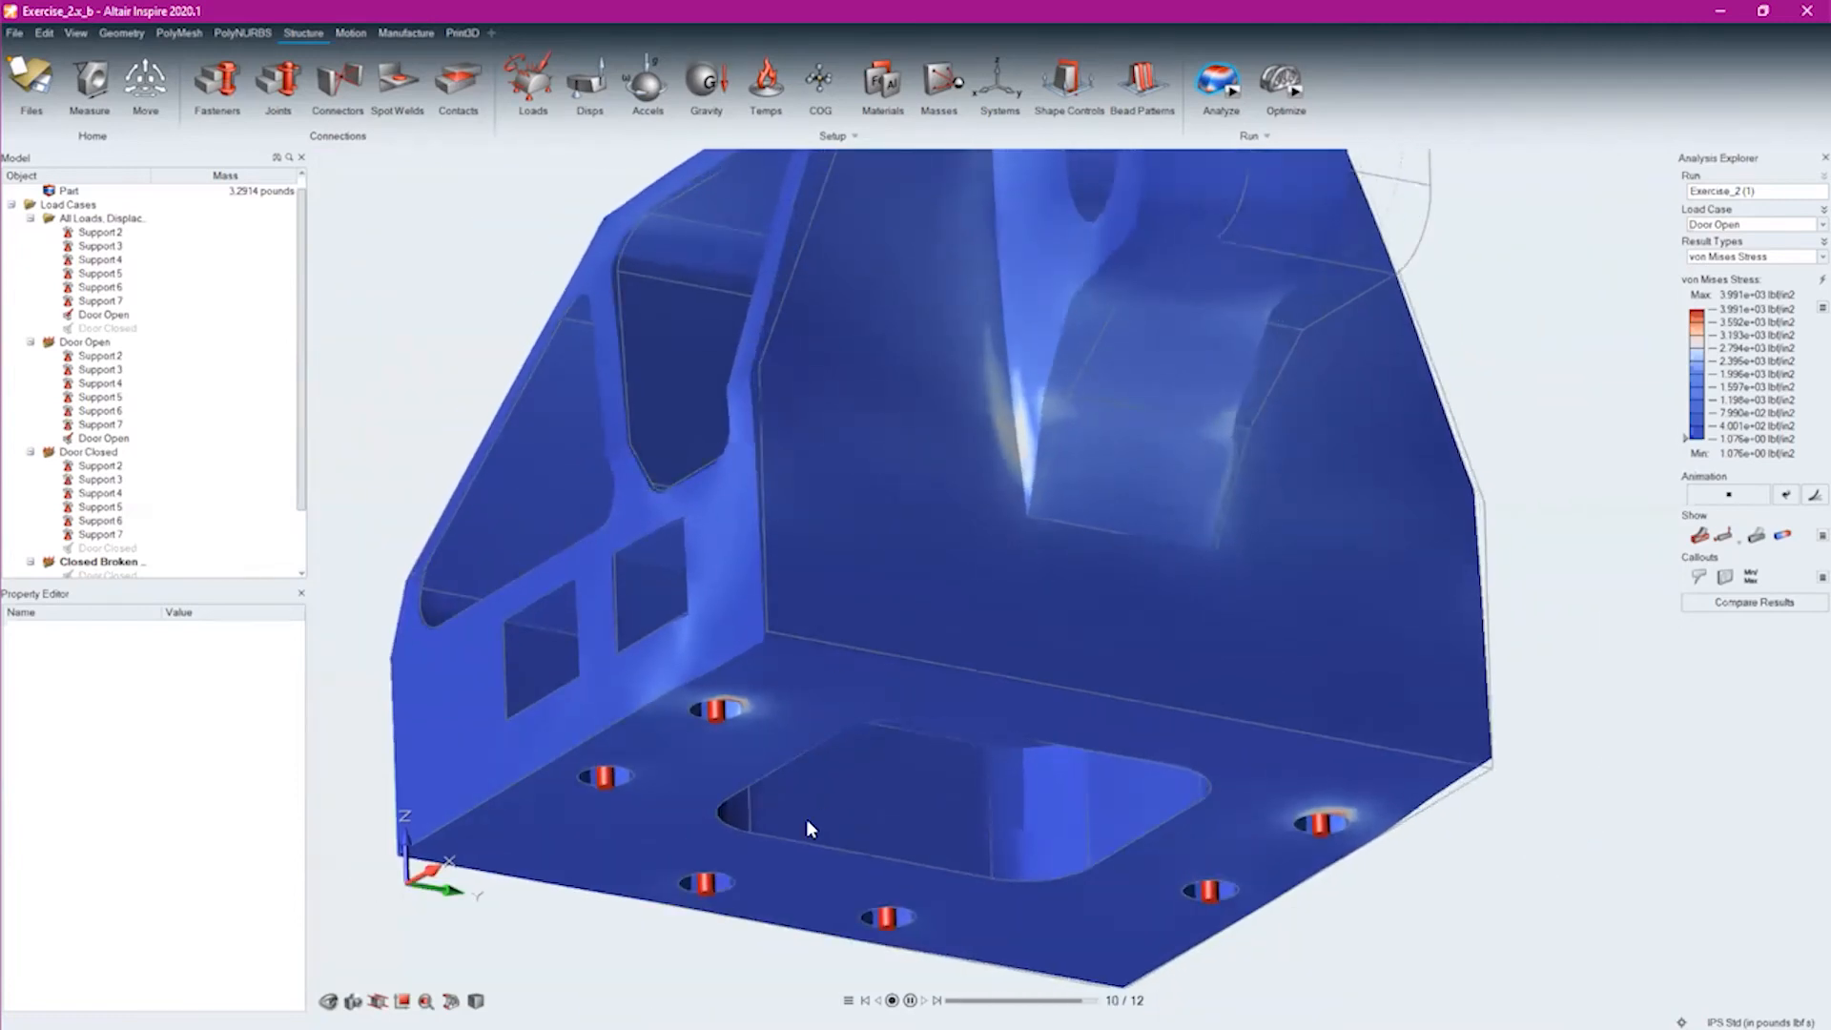
Examine the von Mises stress around the supported bolt holes on the underside of the bracket
middle_drag(896, 625, 936, 397)
scroll(899, 465, up, 5)
scroll(899, 465, up, 5)
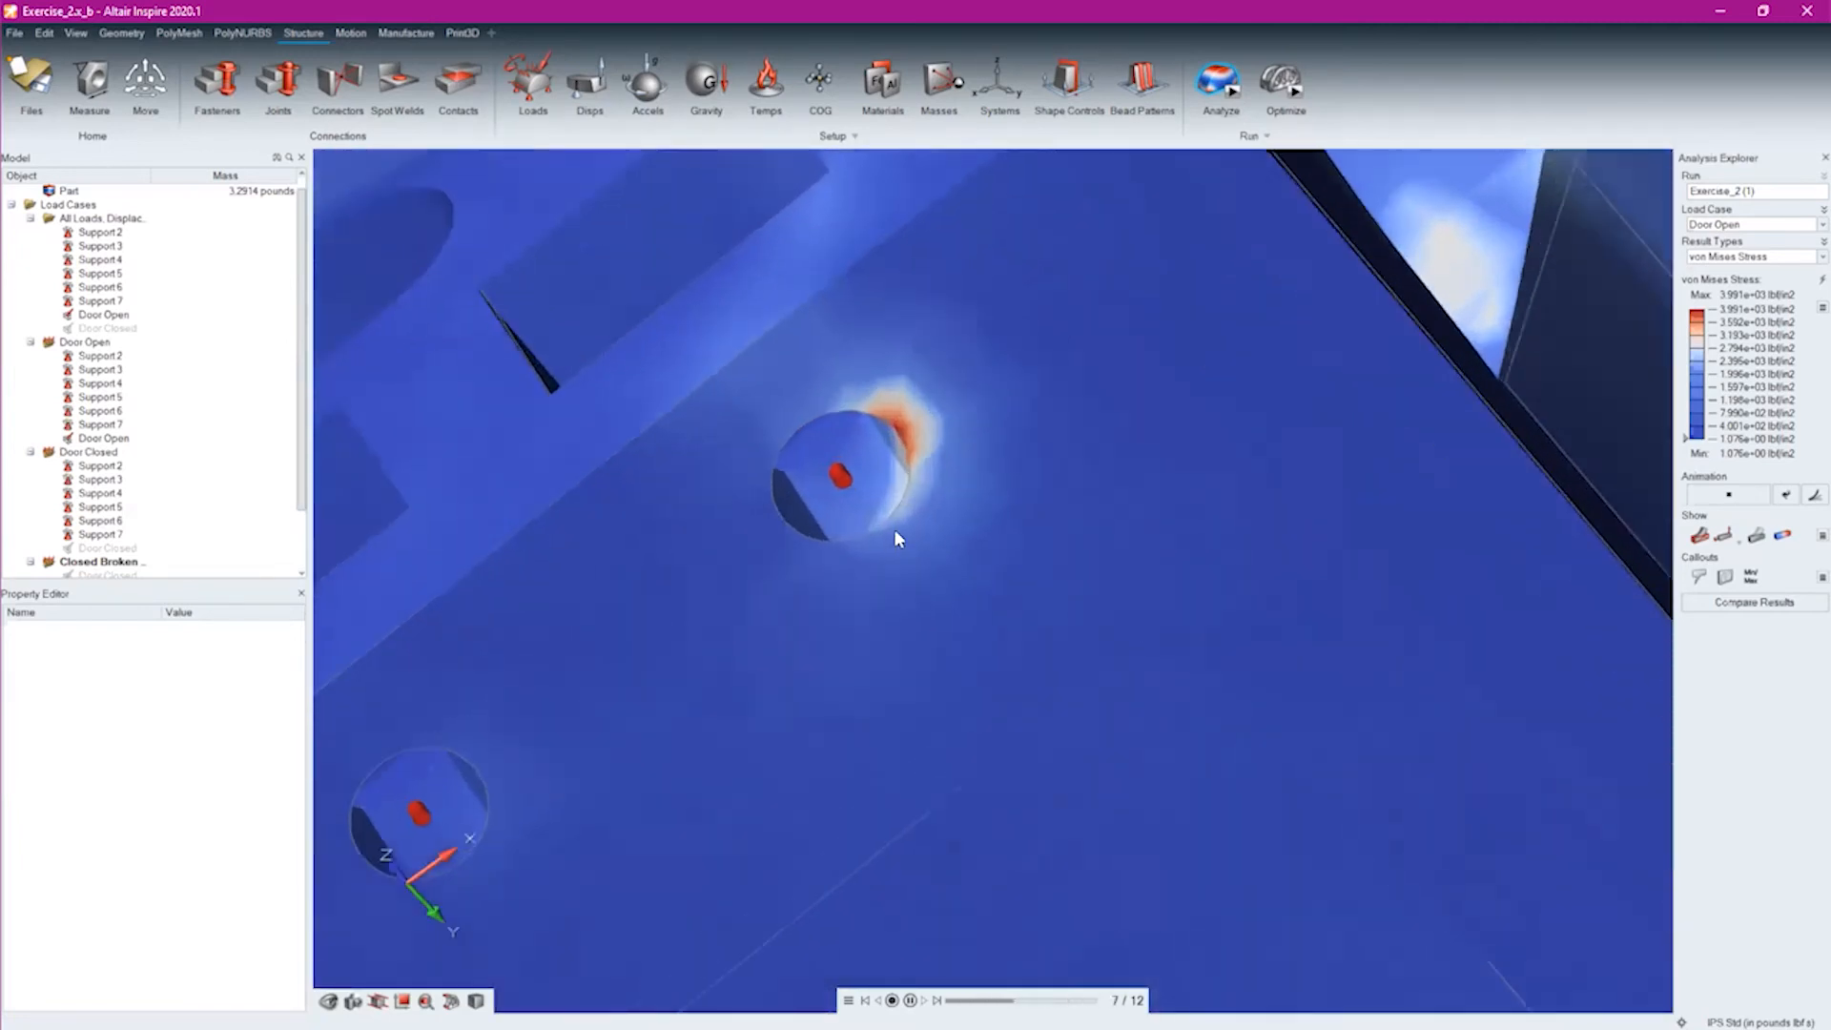
scroll(907, 397, up, 3)
middle_drag(964, 365, 906, 510)
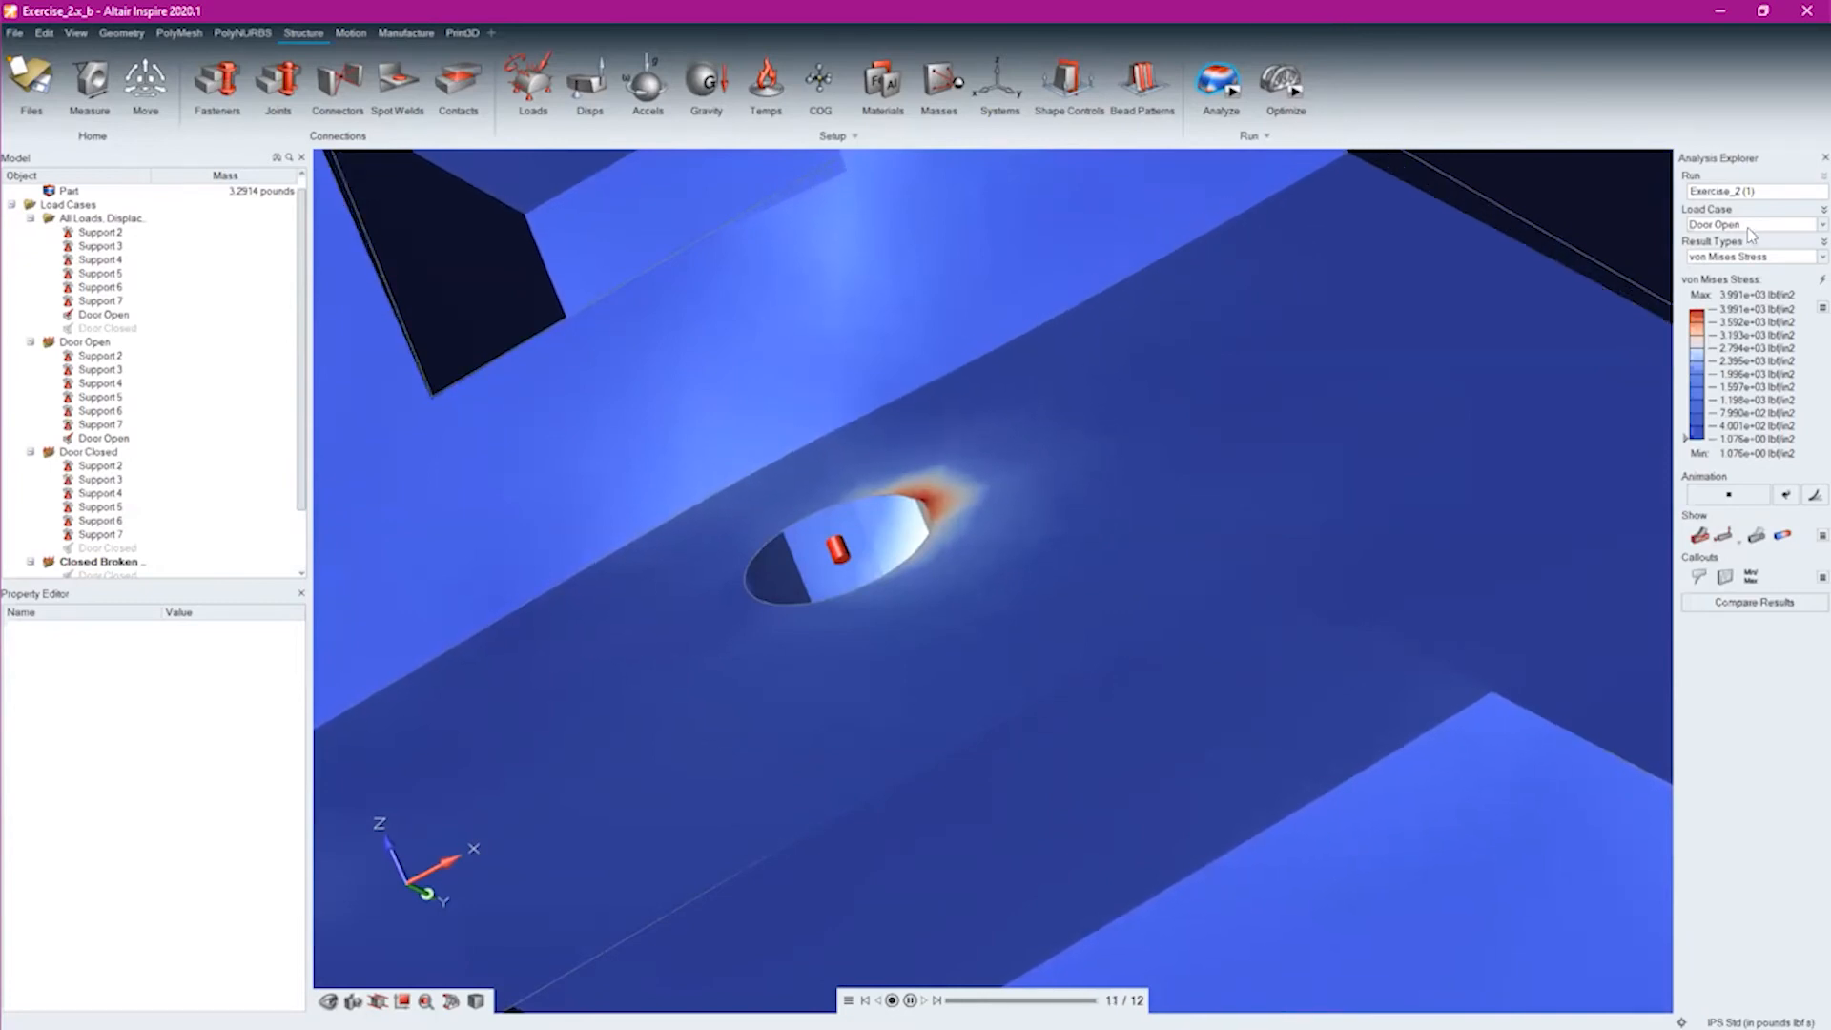
Display the Percent of Yield result for Door Open and view the bracket and its lug from above
click(1740, 256)
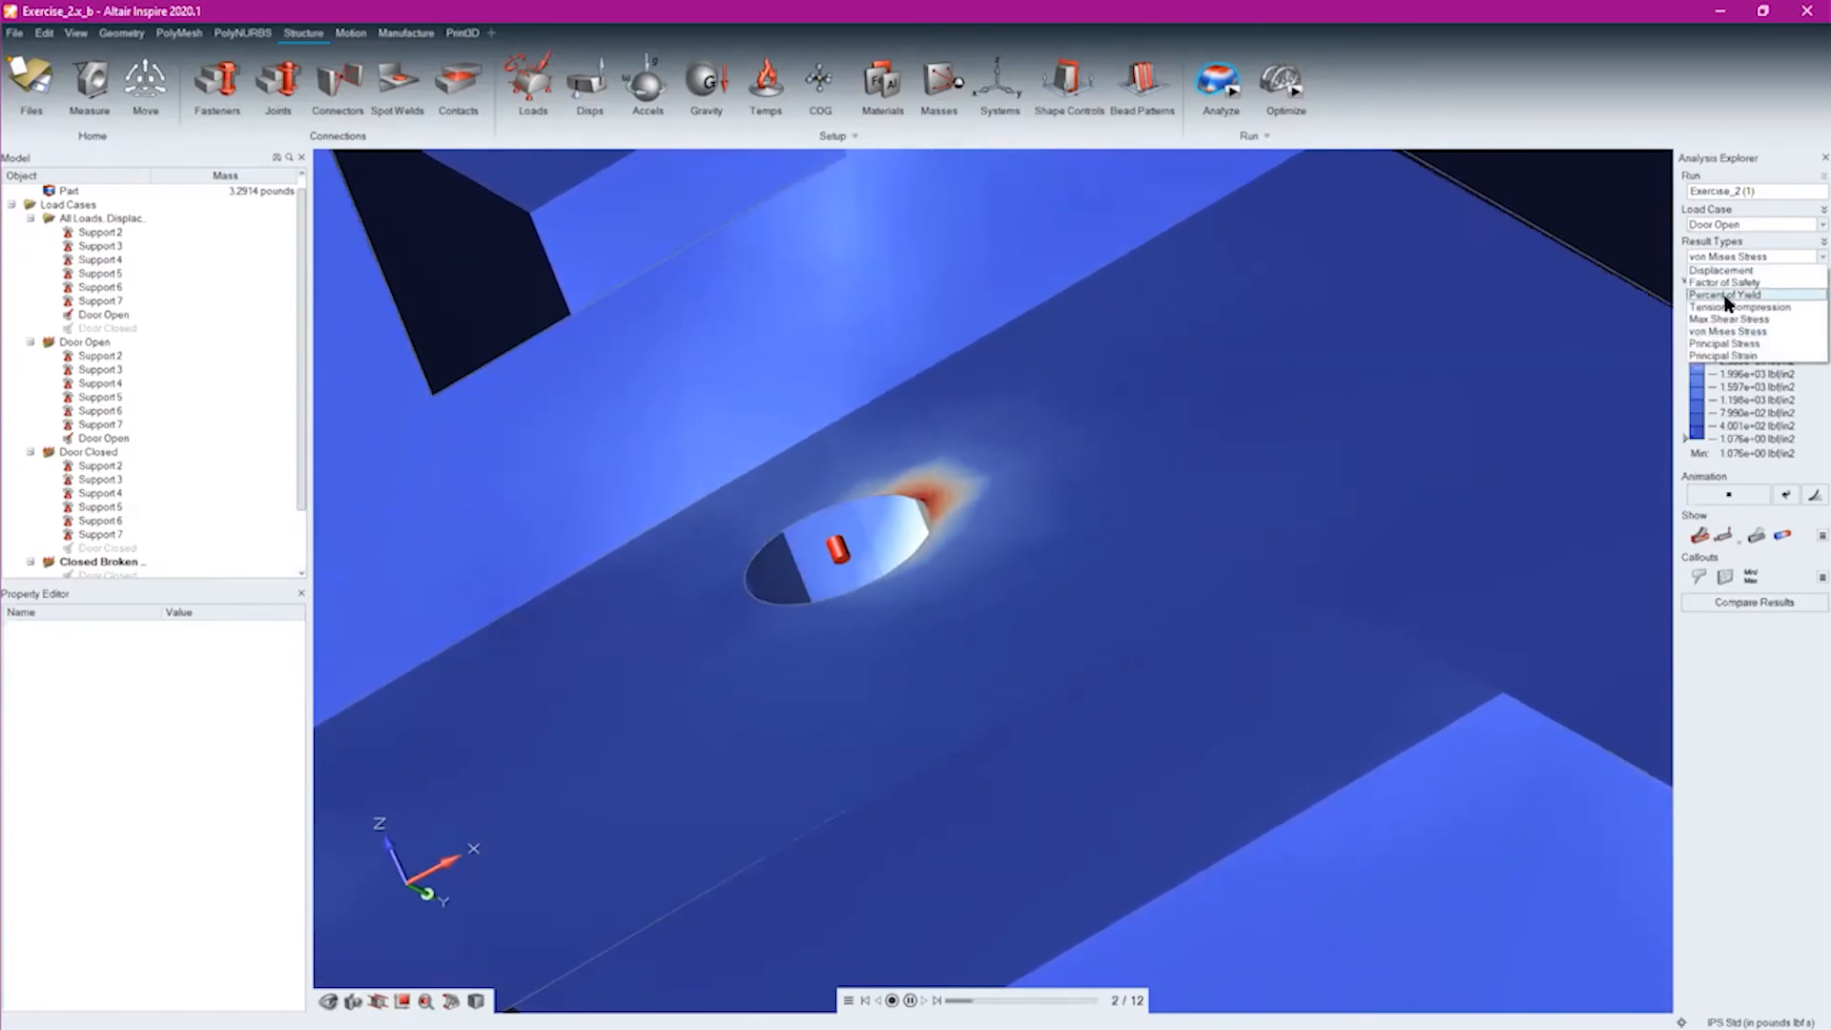
click(1726, 295)
middle_drag(1061, 311, 1096, 576)
scroll(1106, 520, down, 8)
right_drag(1106, 356, 1083, 813)
middle_drag(1087, 753, 1263, 777)
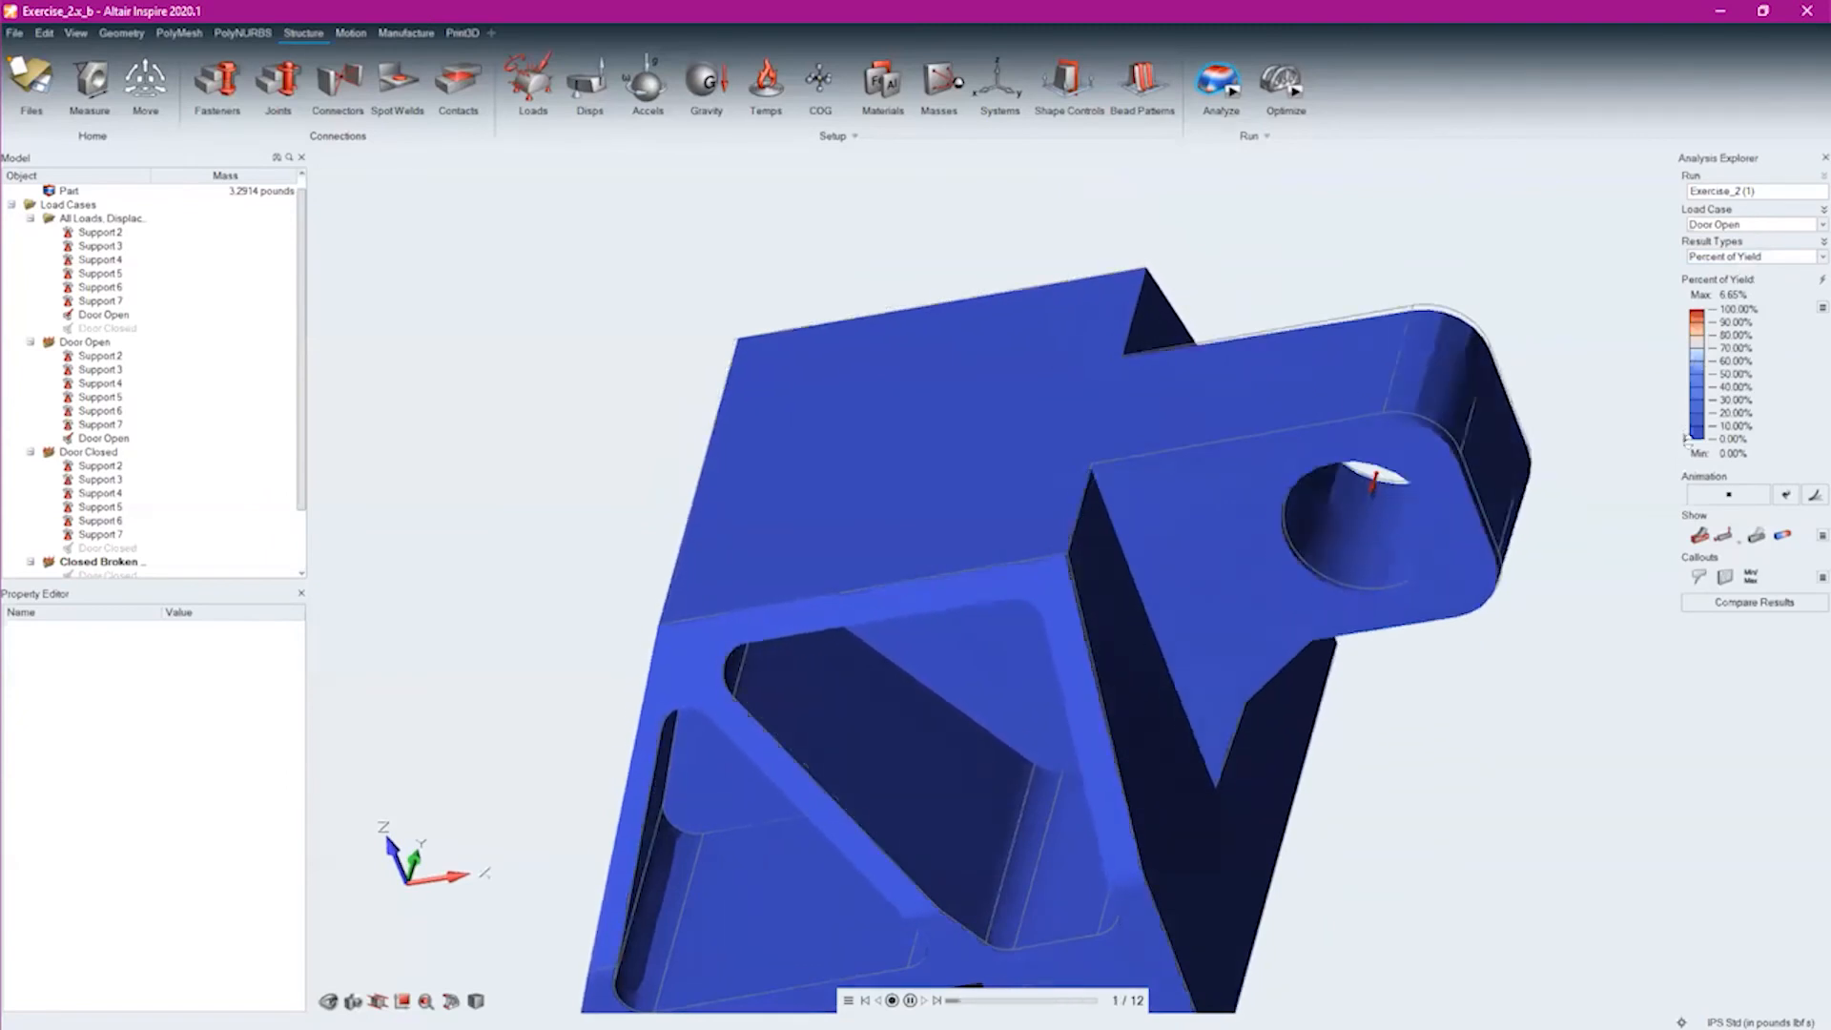
Display the Factor of Safety result for Door Open and check its range on the bracket
click(1728, 257)
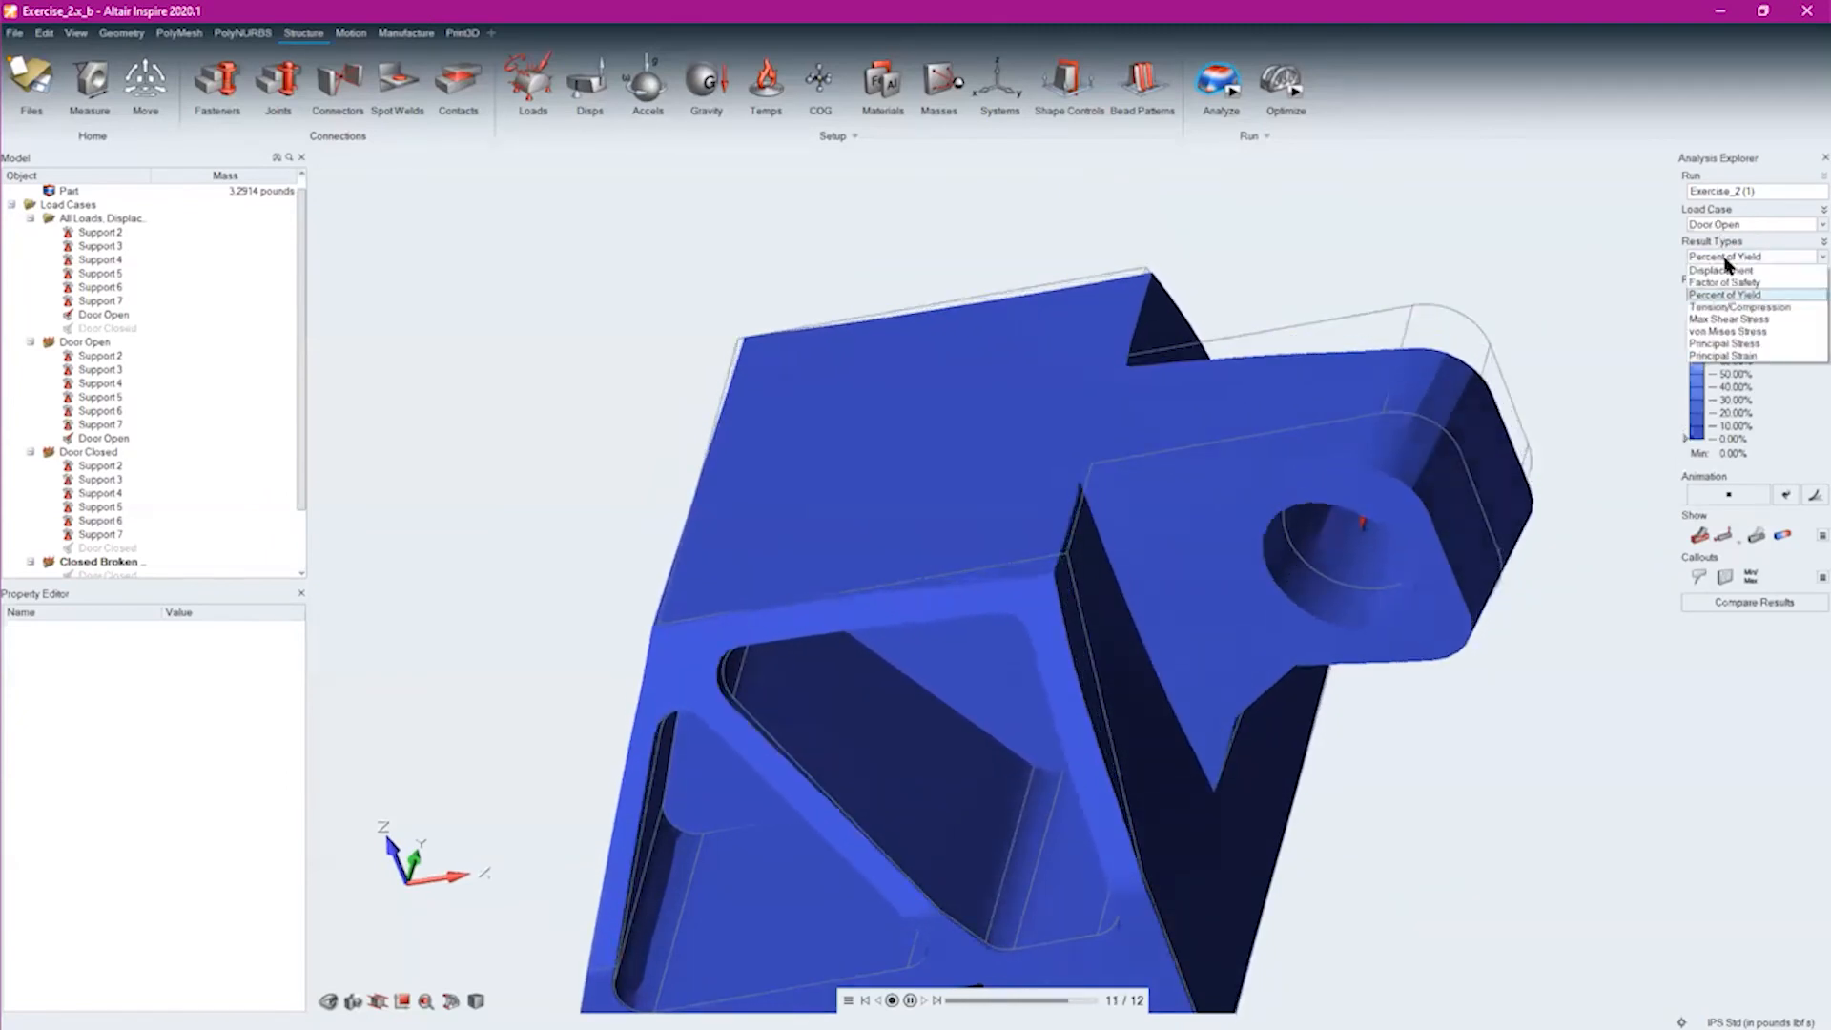
click(1724, 282)
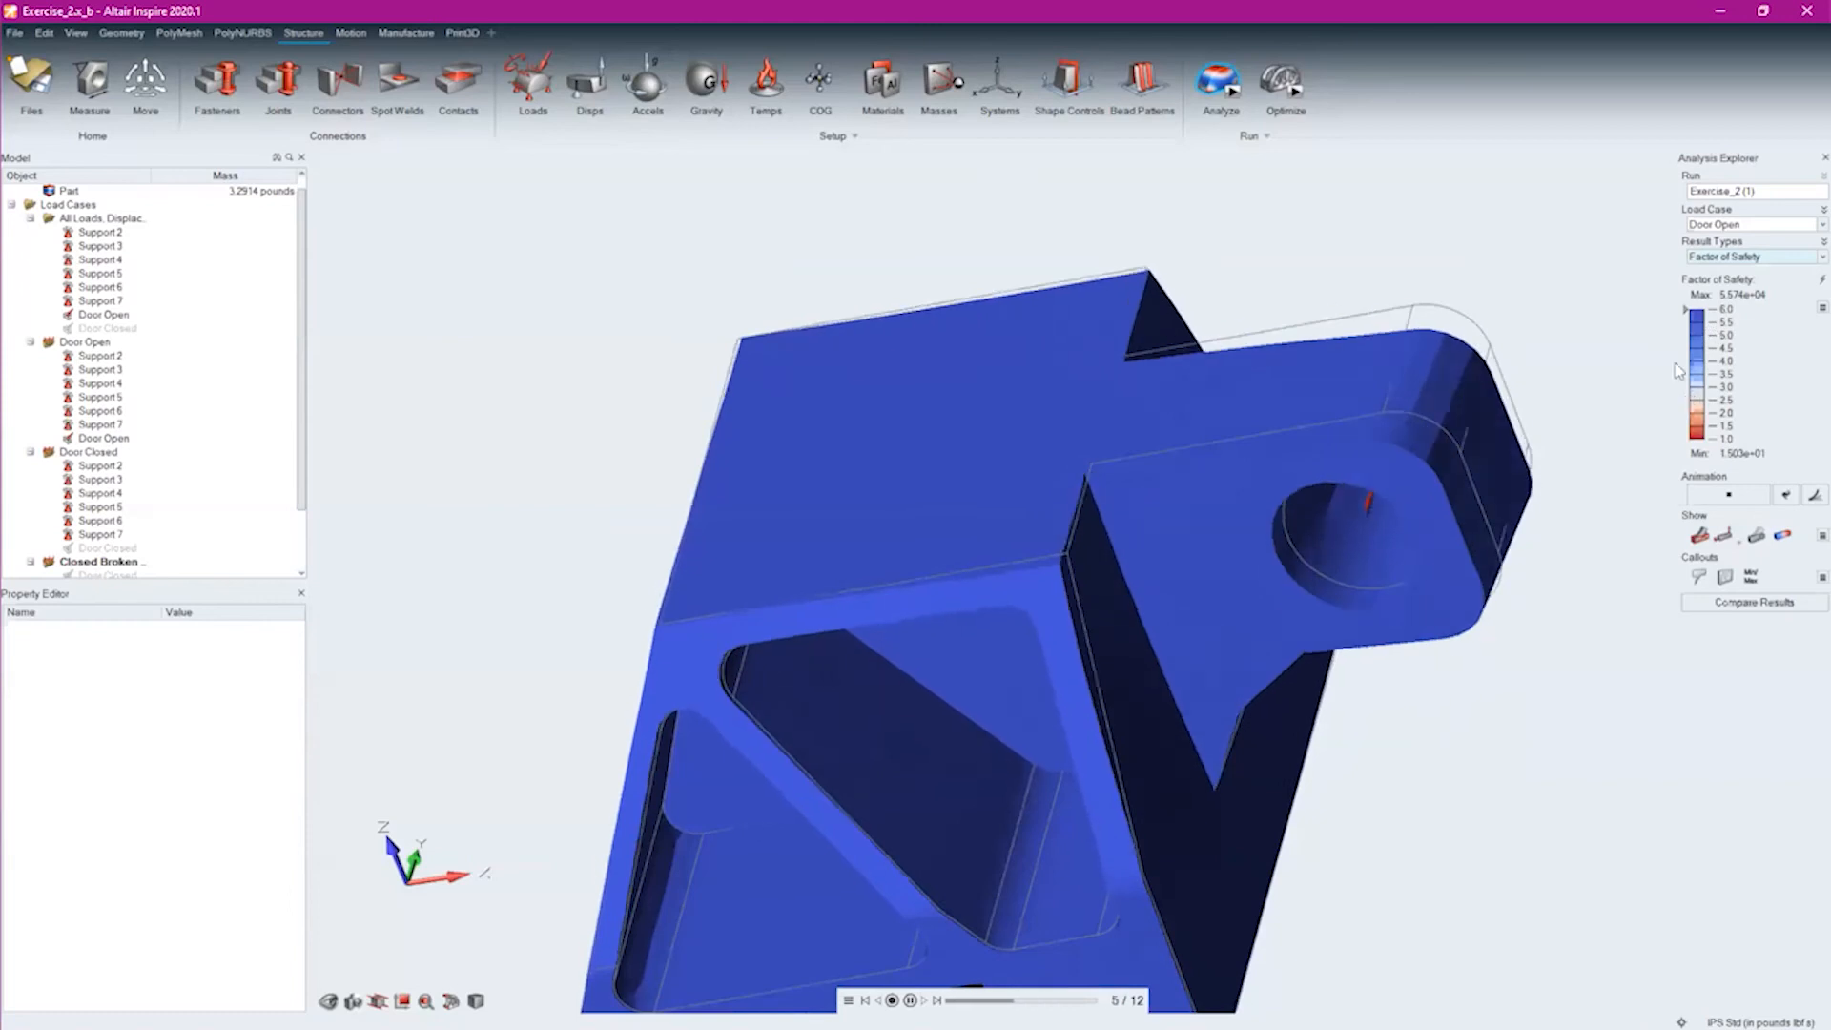
mouse_move(1694, 311)
mouse_down()
mouse_move(1694, 328)
mouse_move(1694, 311)
mouse_up()
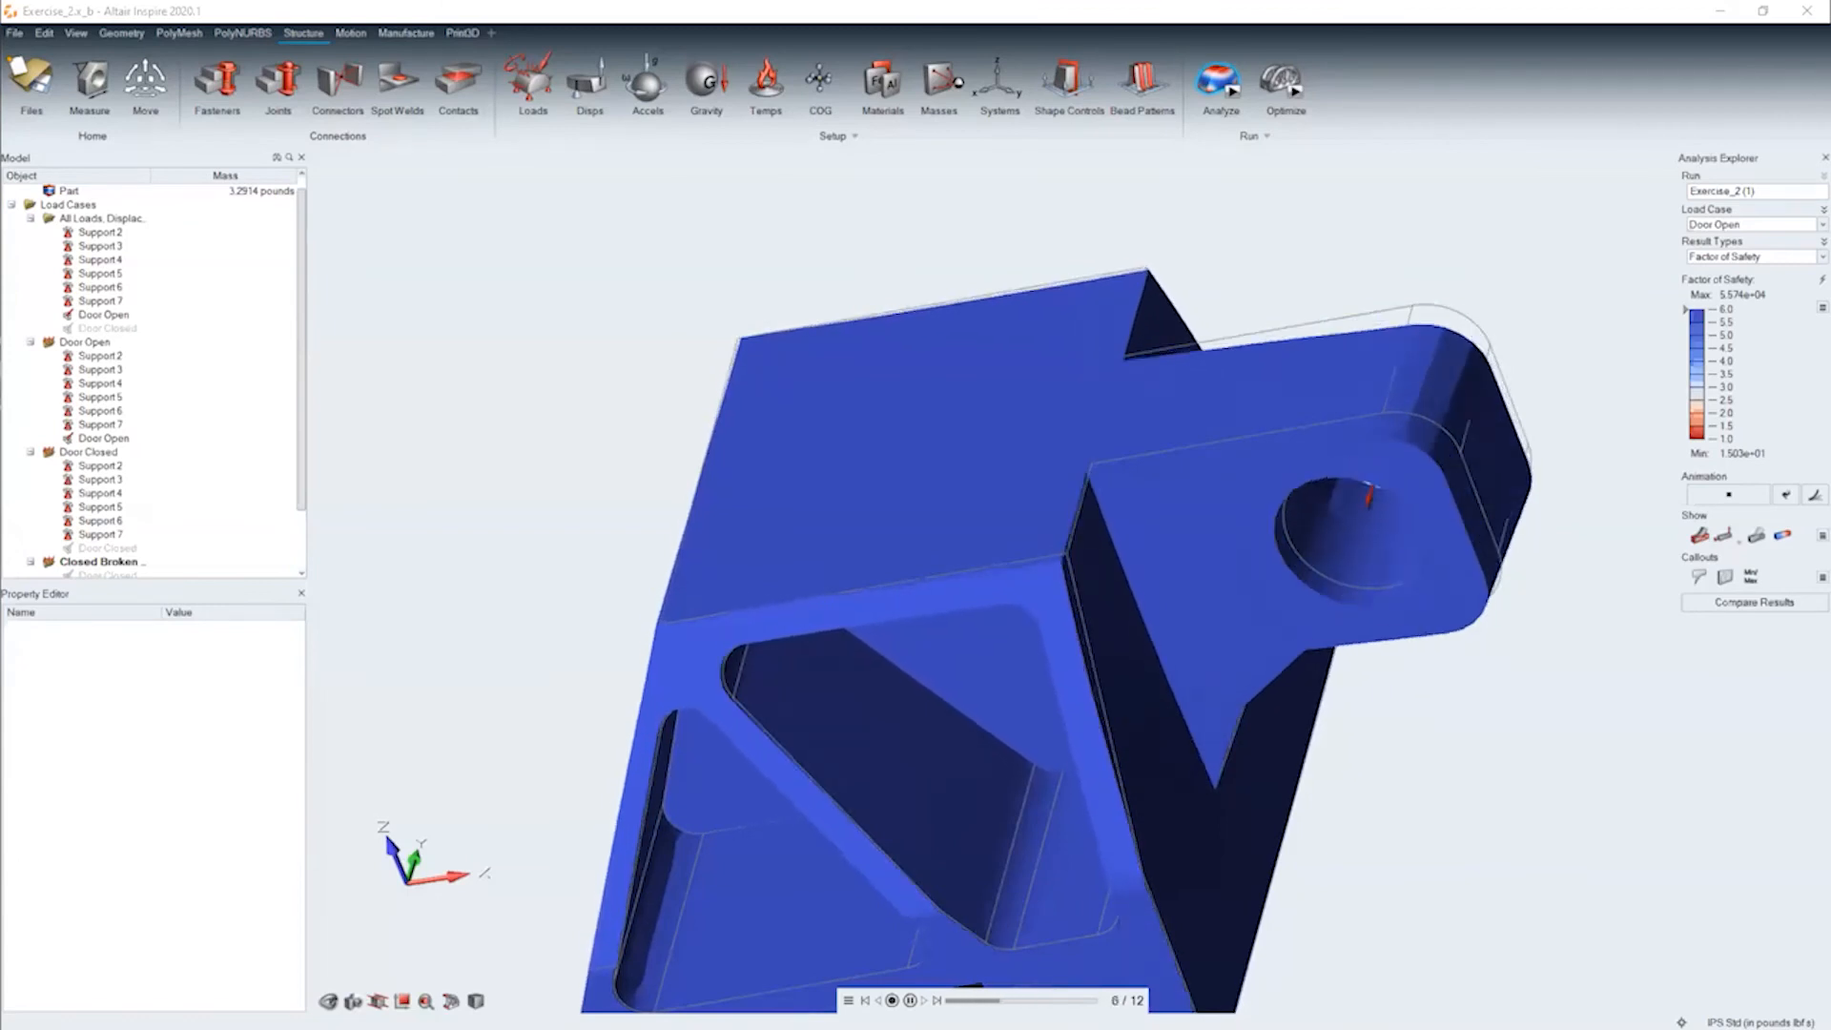
right_drag(959, 663, 847, 656)
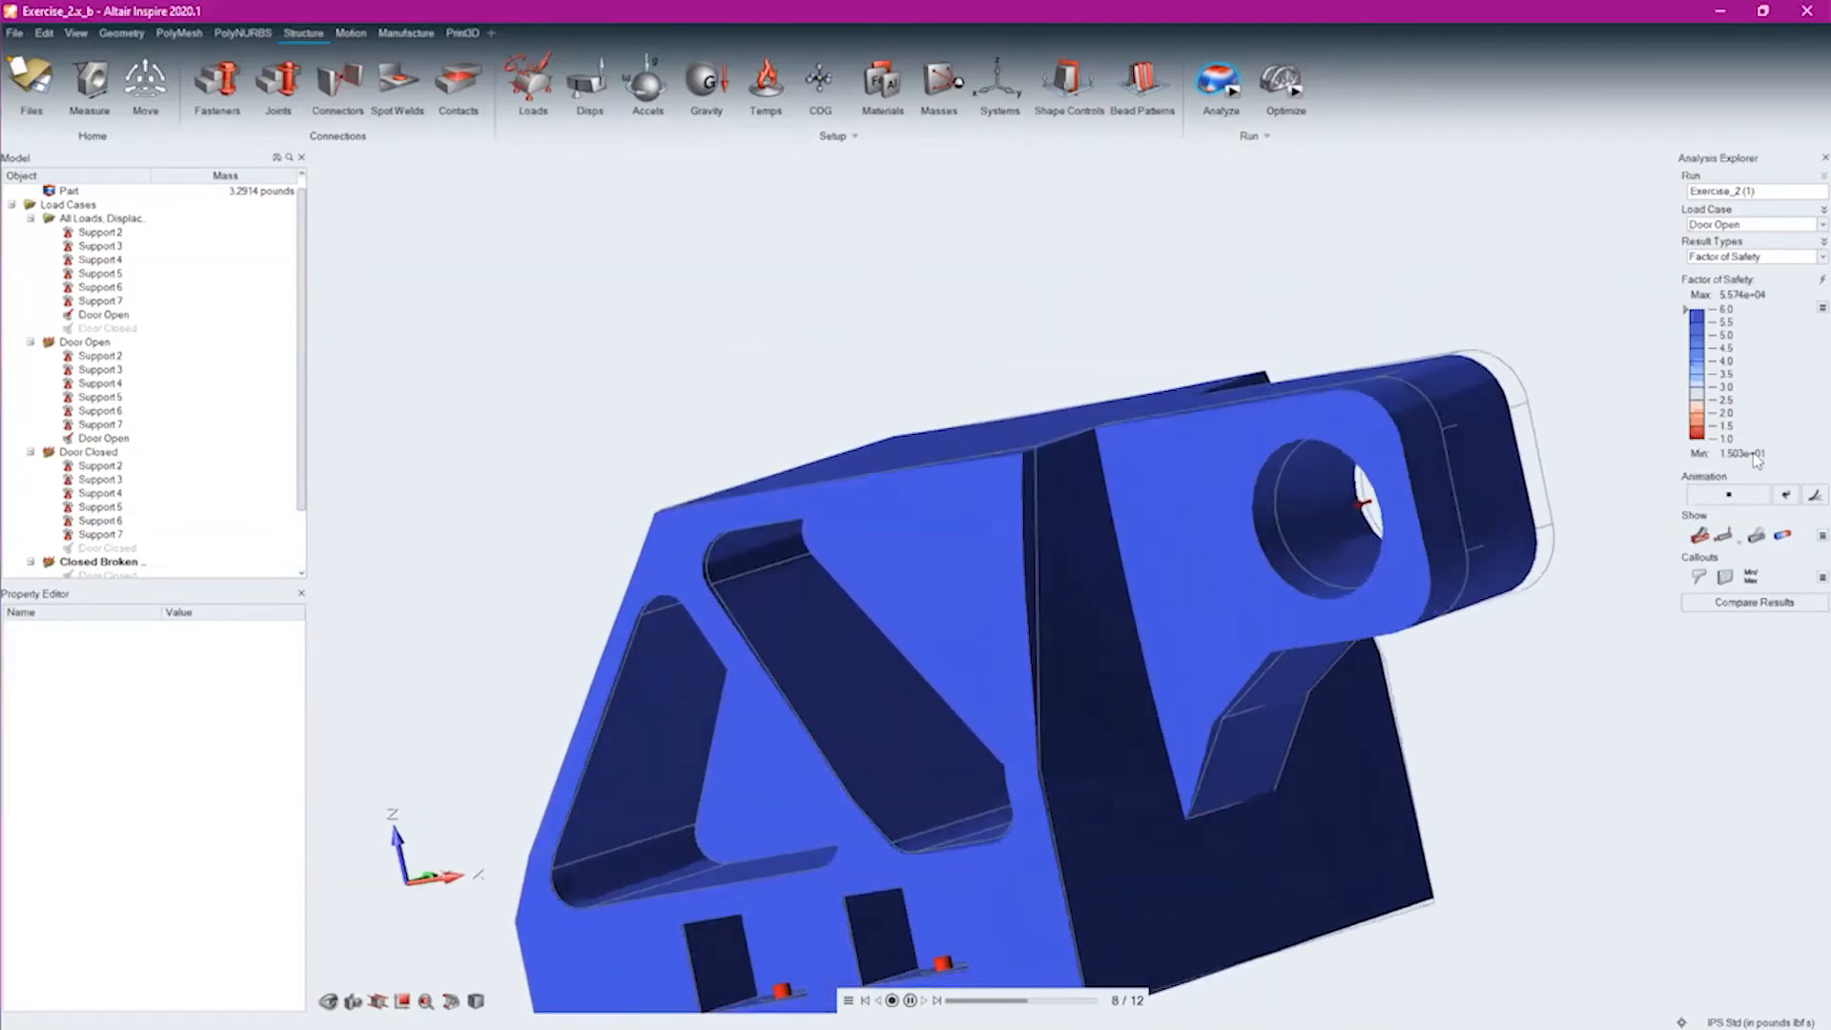
Check the Factor of Safety on the bracket's underside and change the Door Open result type to von Mises Stress
right_drag(1222, 729, 1104, 593)
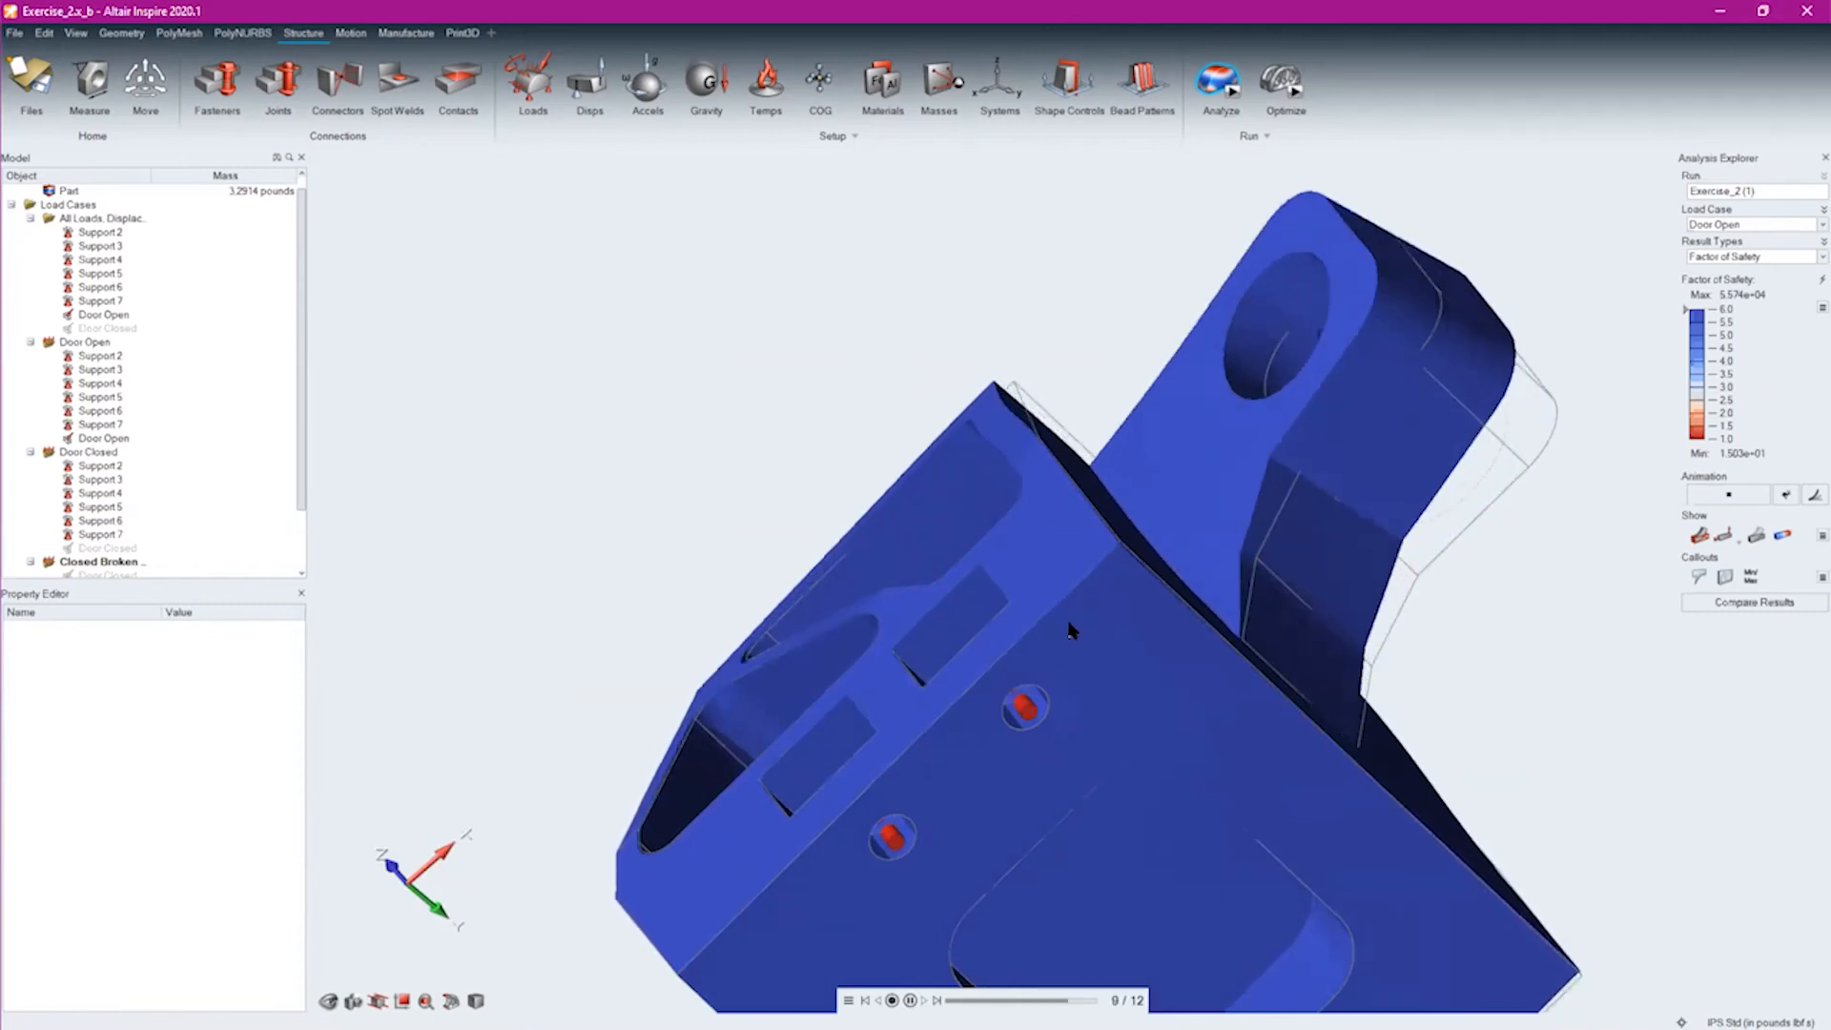
middle_drag(1168, 610, 1607, 372)
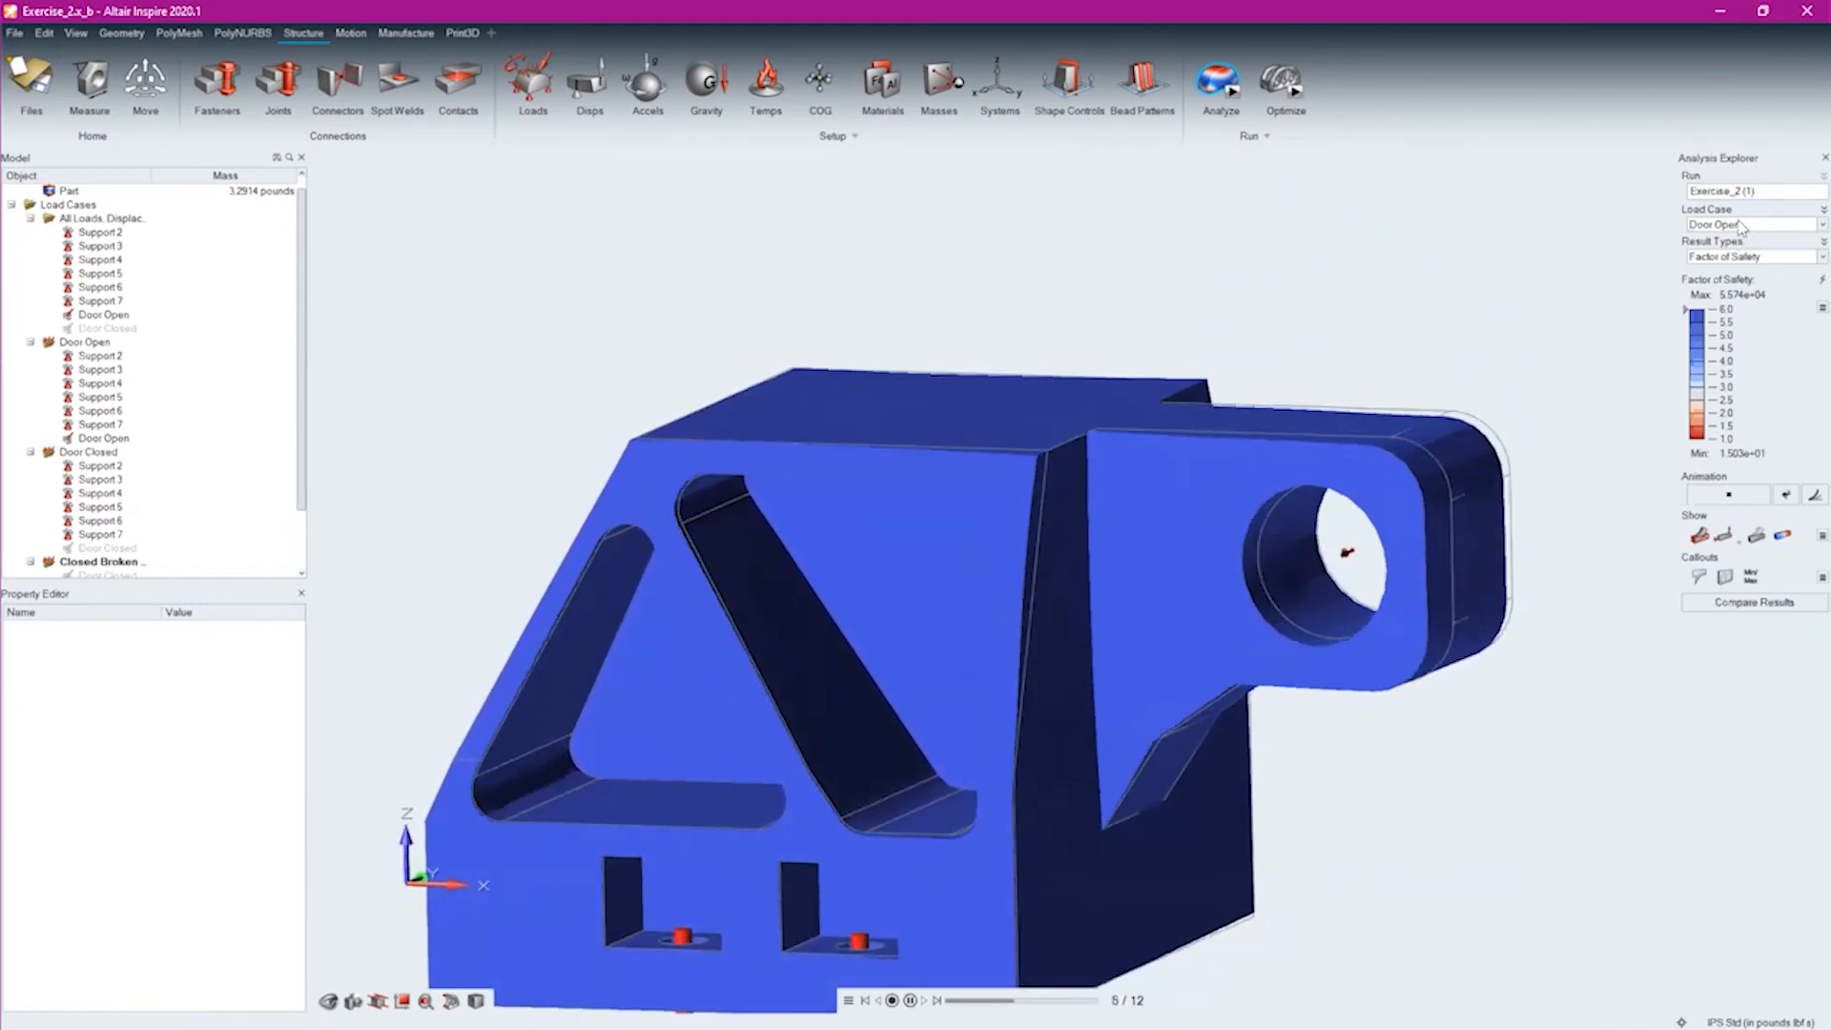
click(1744, 256)
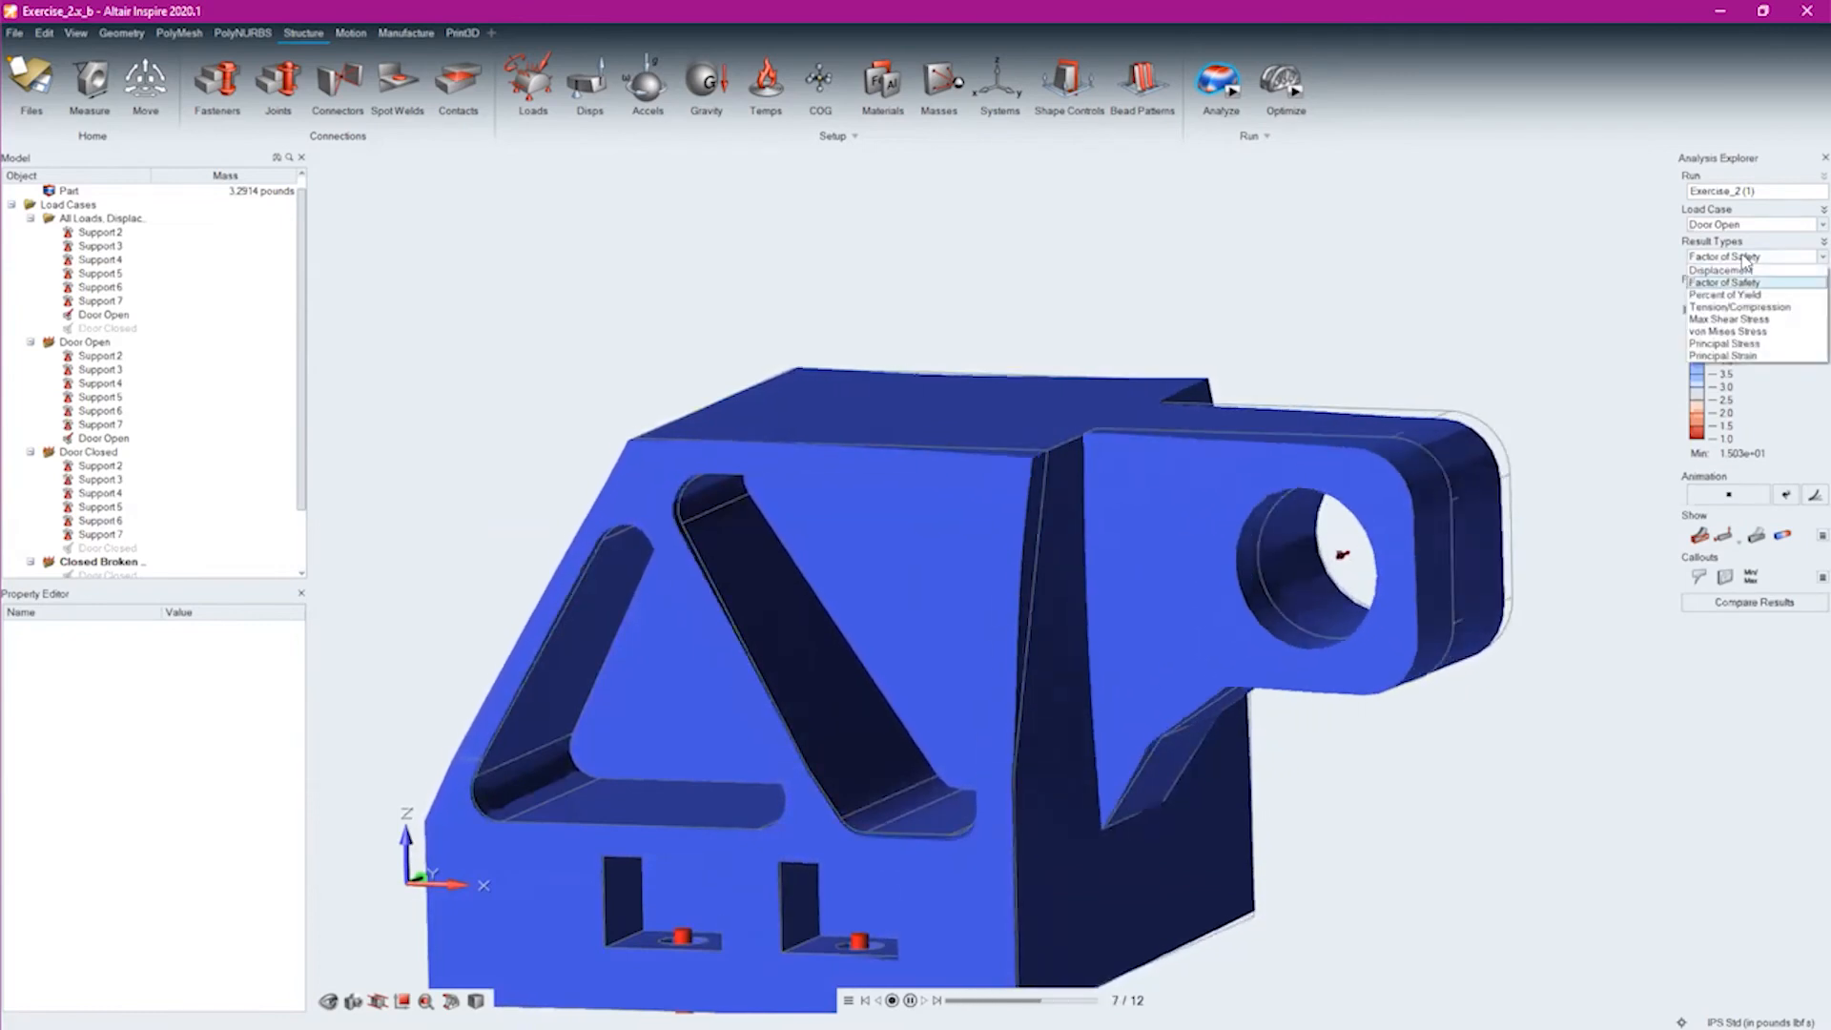
click(1733, 332)
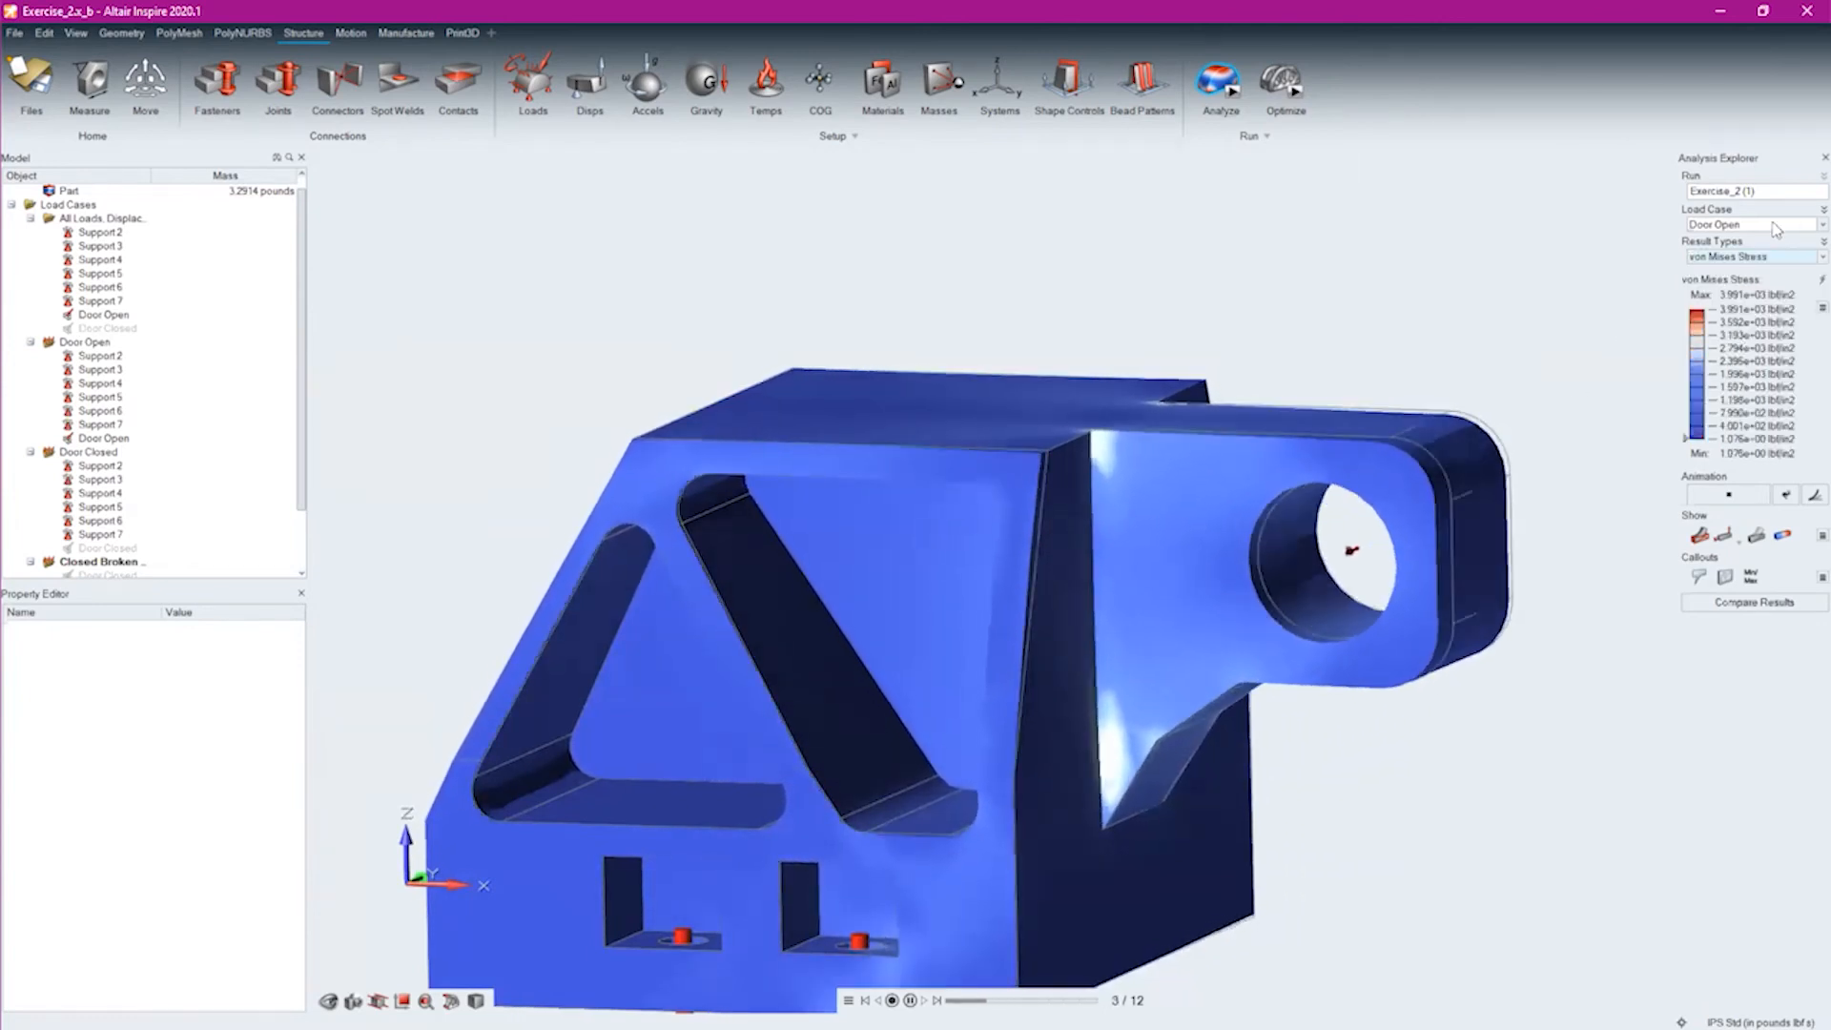
Show the mesh element edges at the stress hot spot beside the bolt hole on the bracket's underside
right_drag(1148, 782, 1001, 626)
scroll(1001, 626, up, 10)
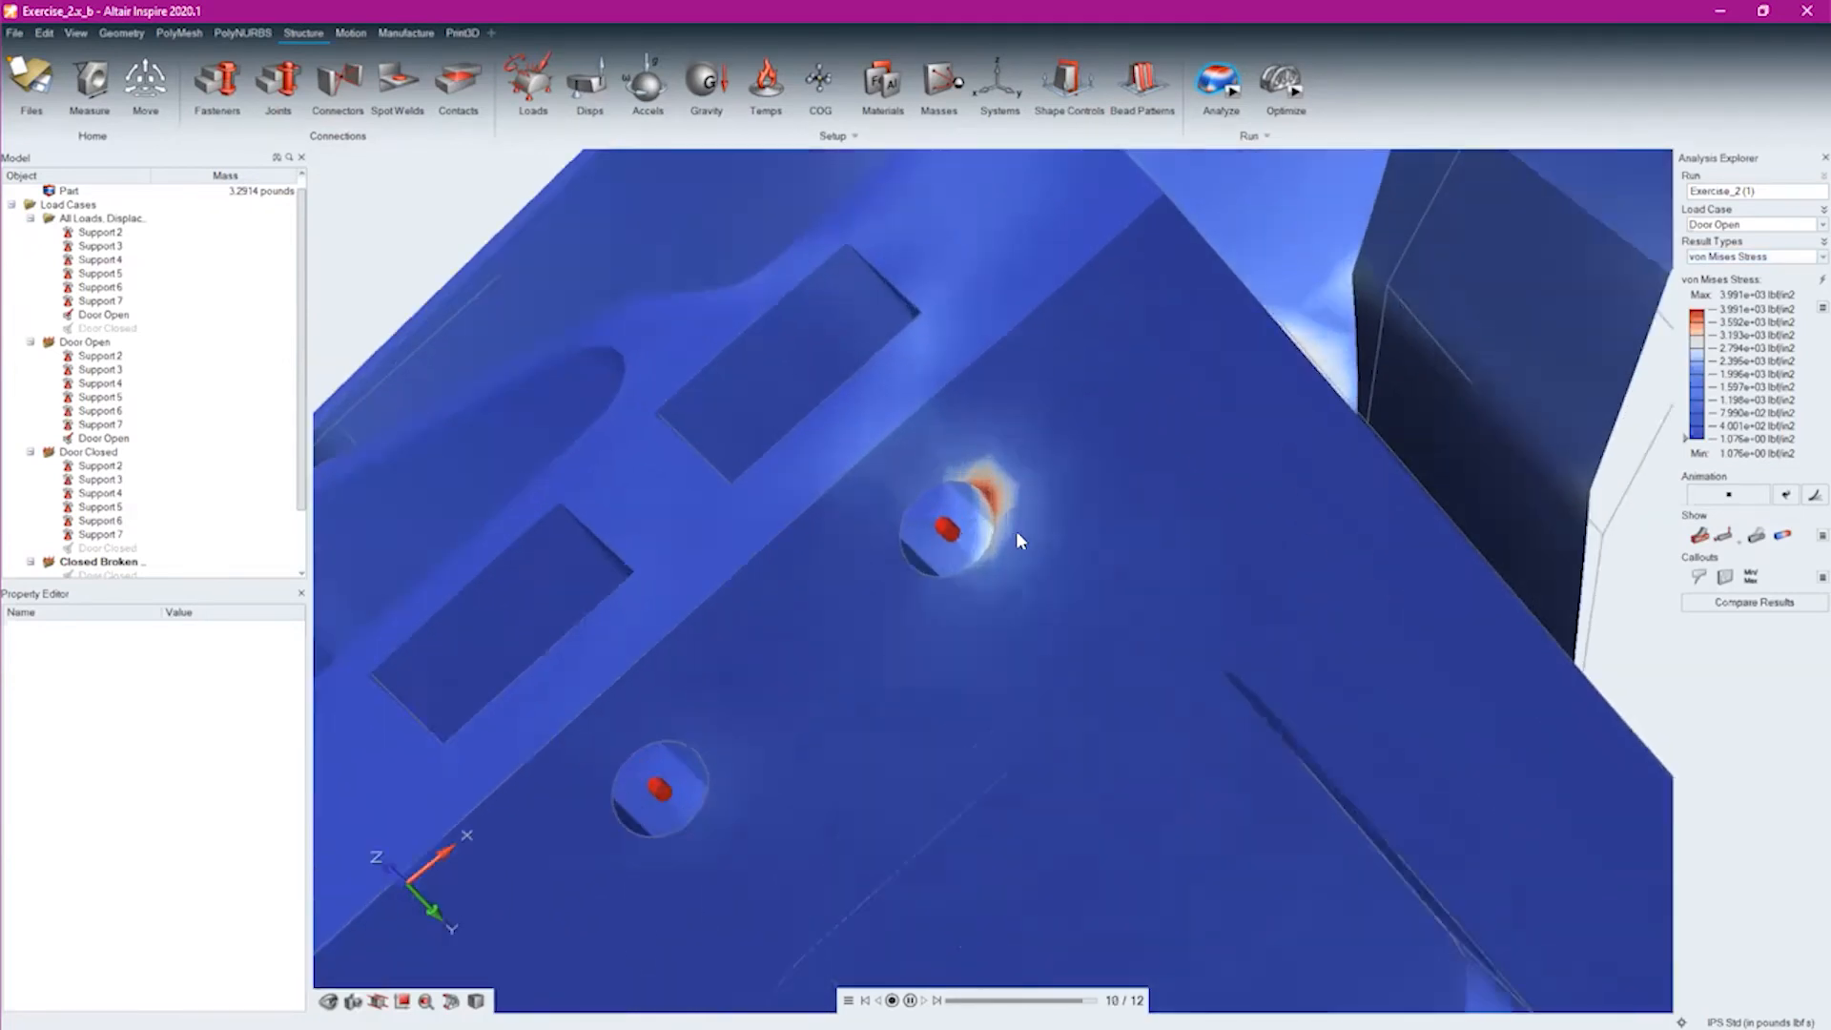
scroll(965, 496, up, 5)
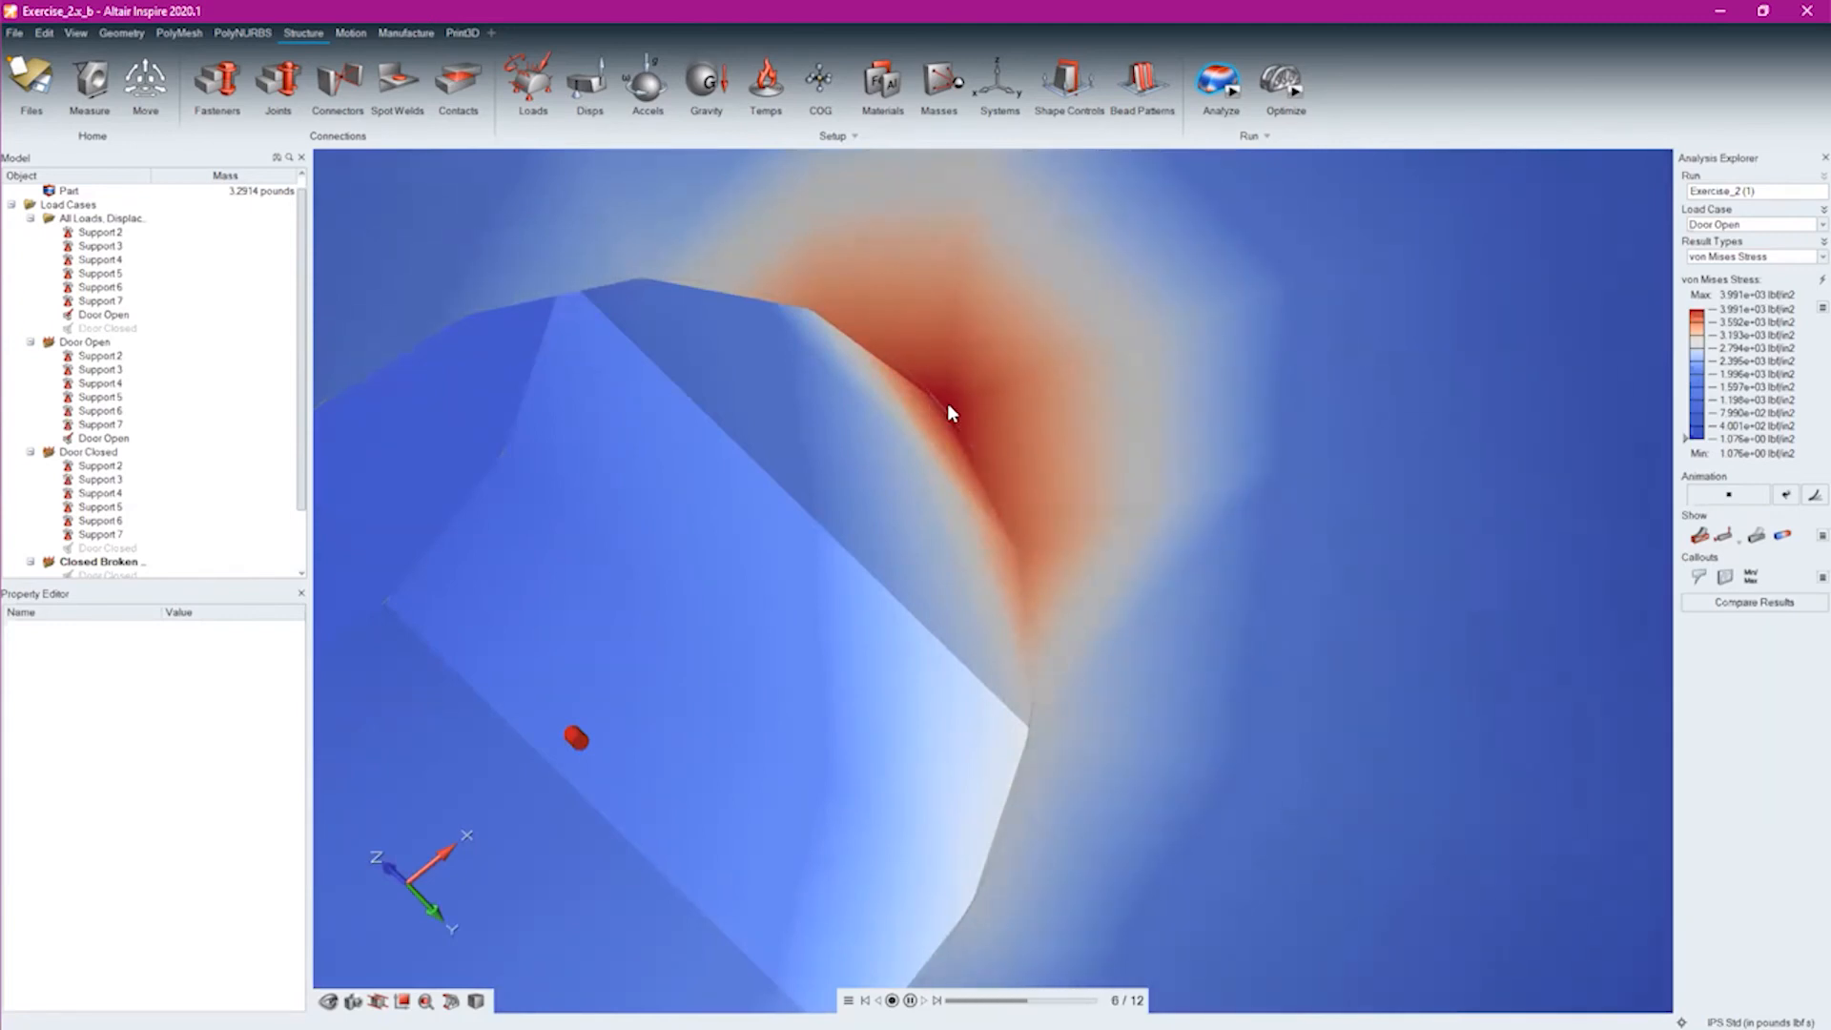
mouse_move(480, 979)
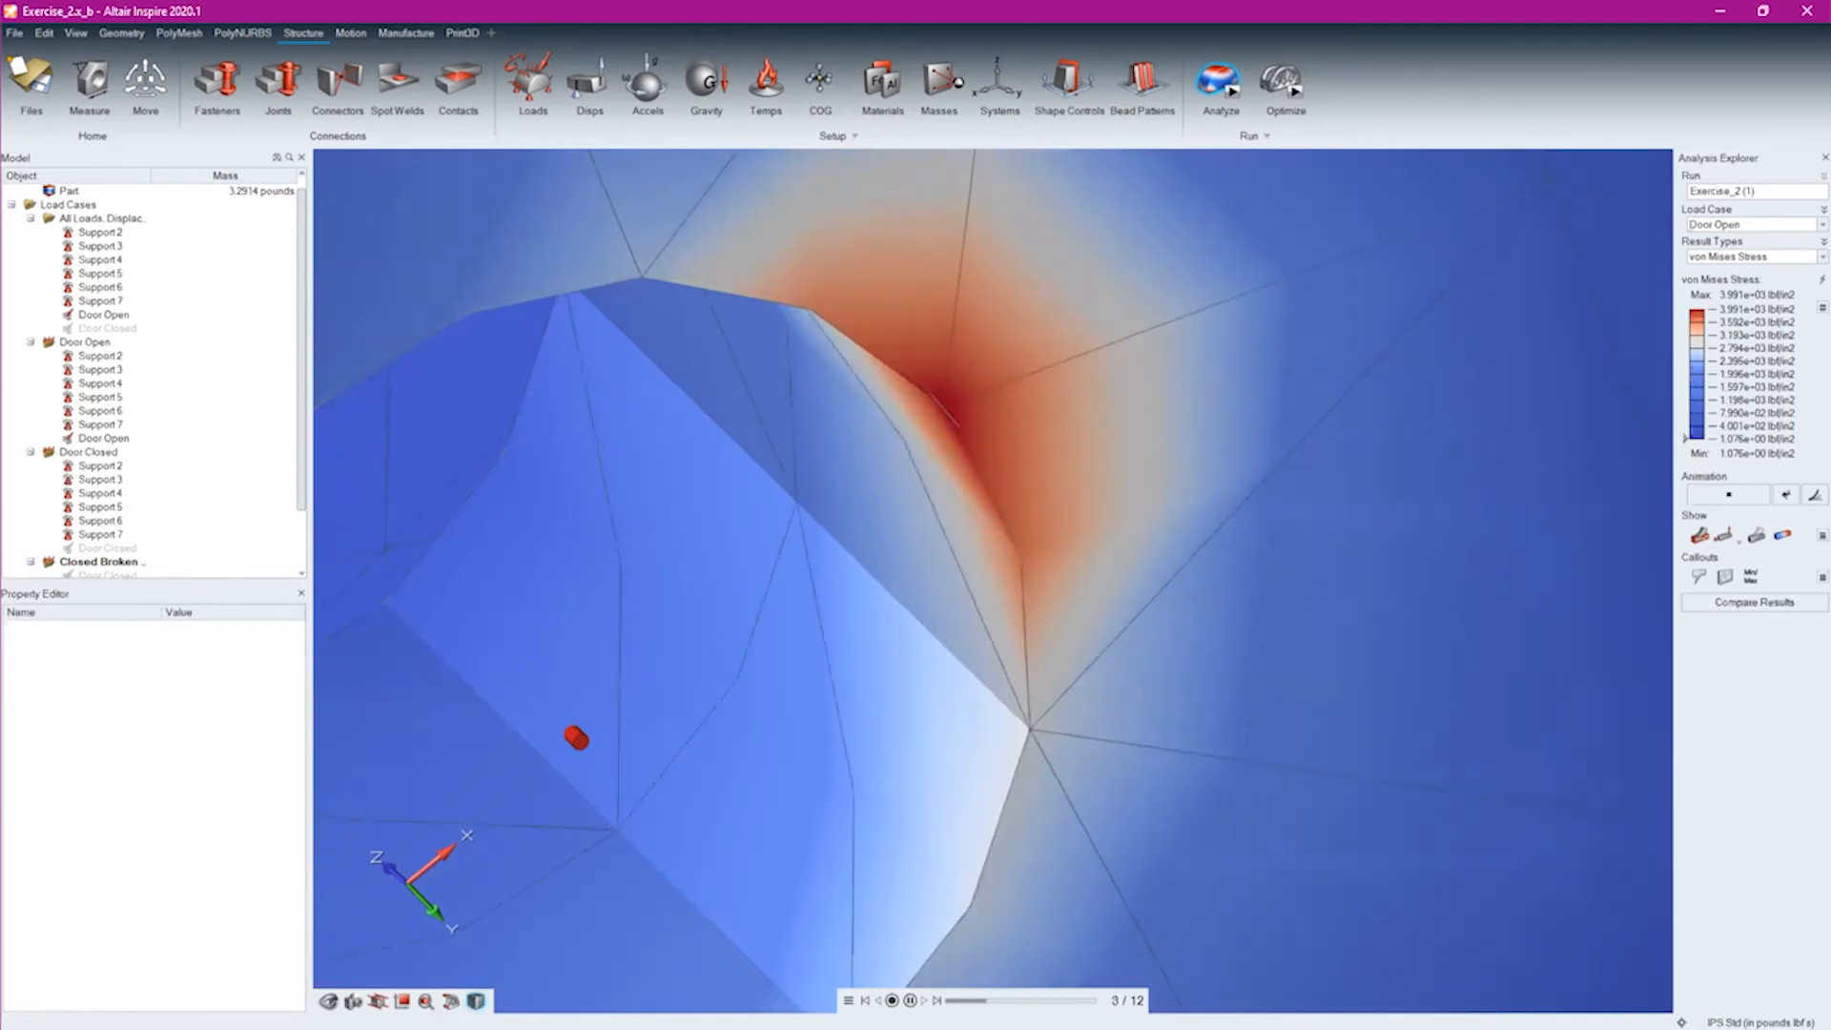
Examine the mesh and the von Mises stress concentration along the rim and inner wall of the underside bolt hole
scroll(998, 380, down, 5)
scroll(1017, 423, down, 2)
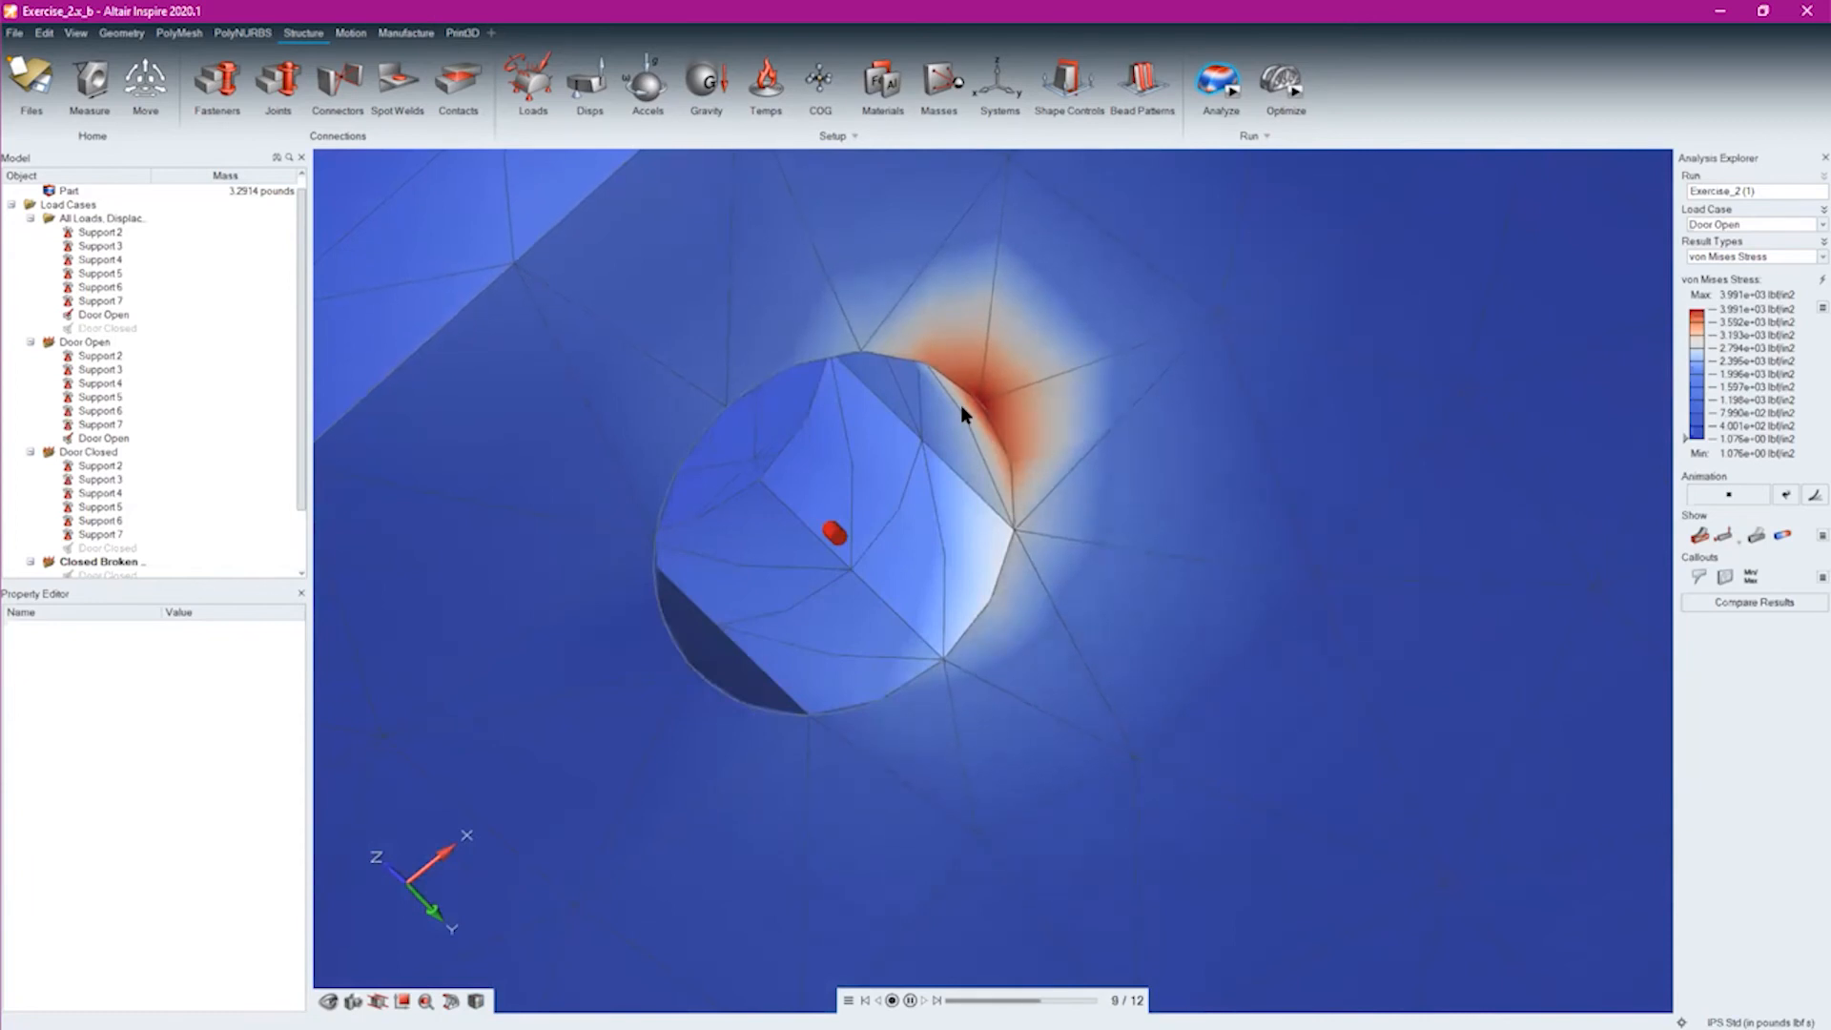
right_drag(922, 408, 1168, 568)
scroll(1169, 568, up, 4)
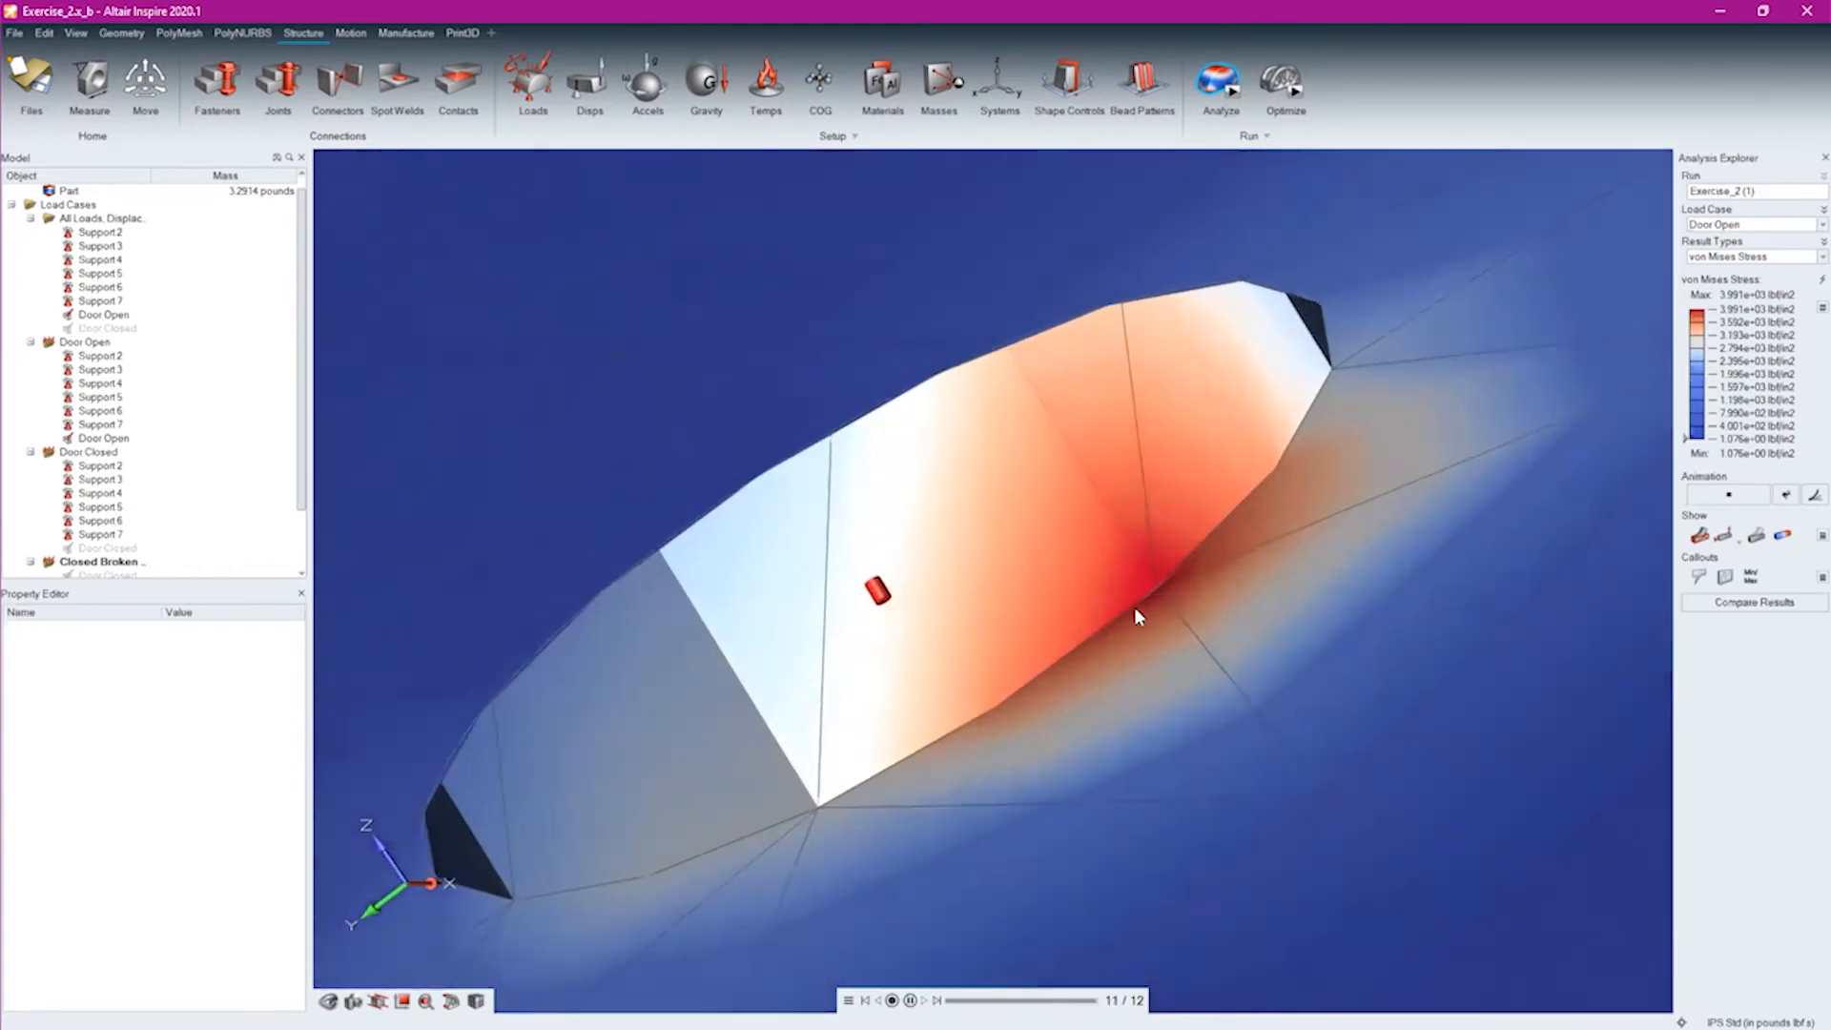
scroll(1142, 634, up, 4)
scroll(1169, 584, down, 5)
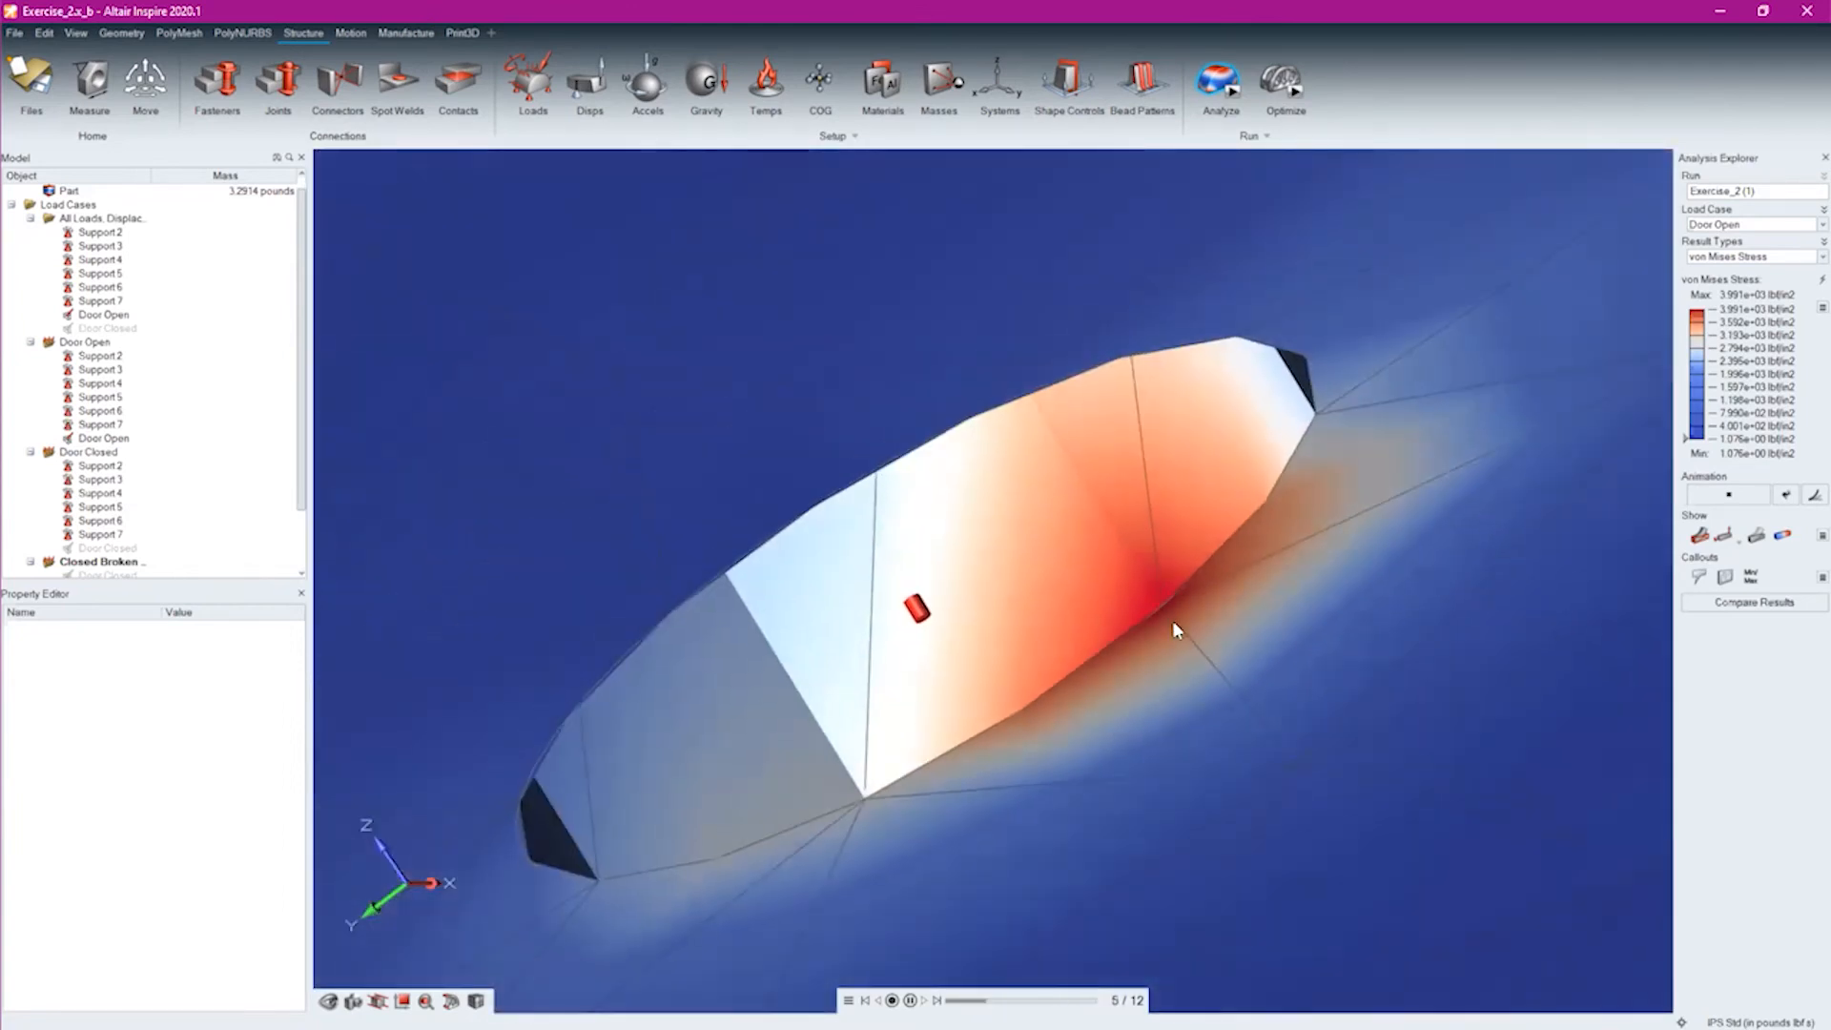
right_drag(1175, 619, 1070, 473)
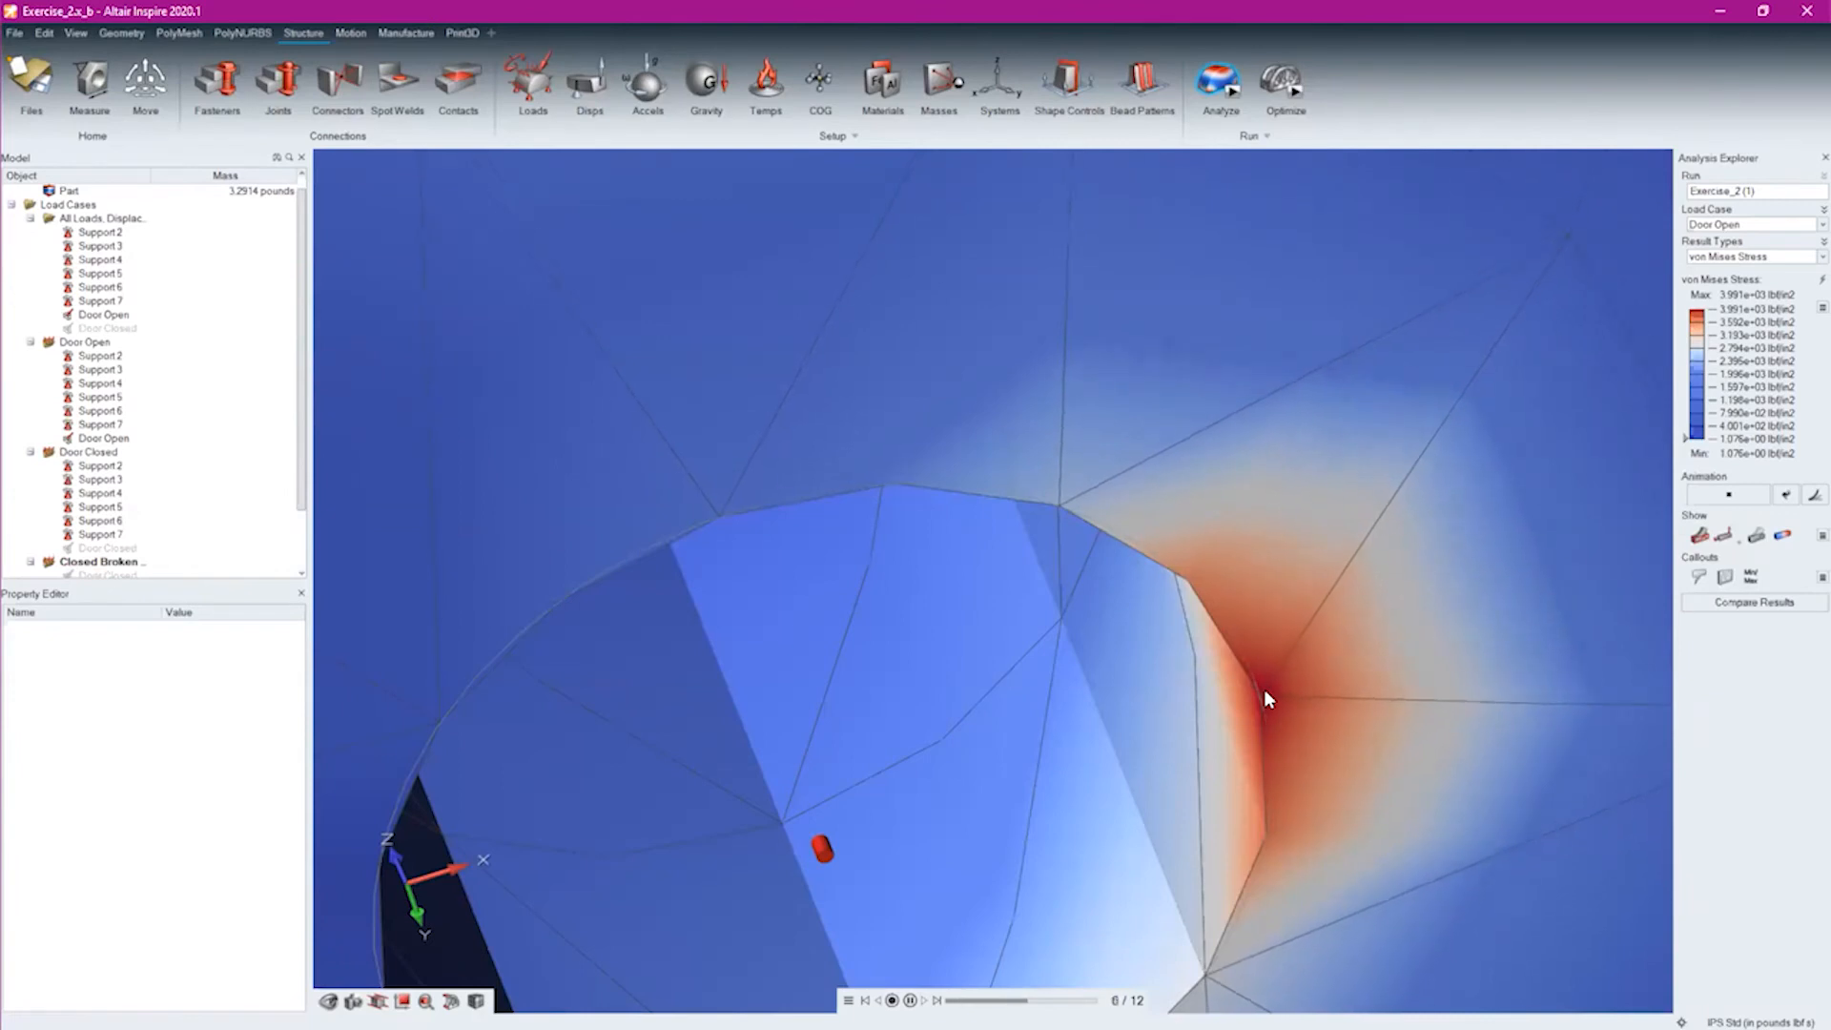
middle_drag(1316, 564, 1327, 732)
scroll(1325, 732, down, 5)
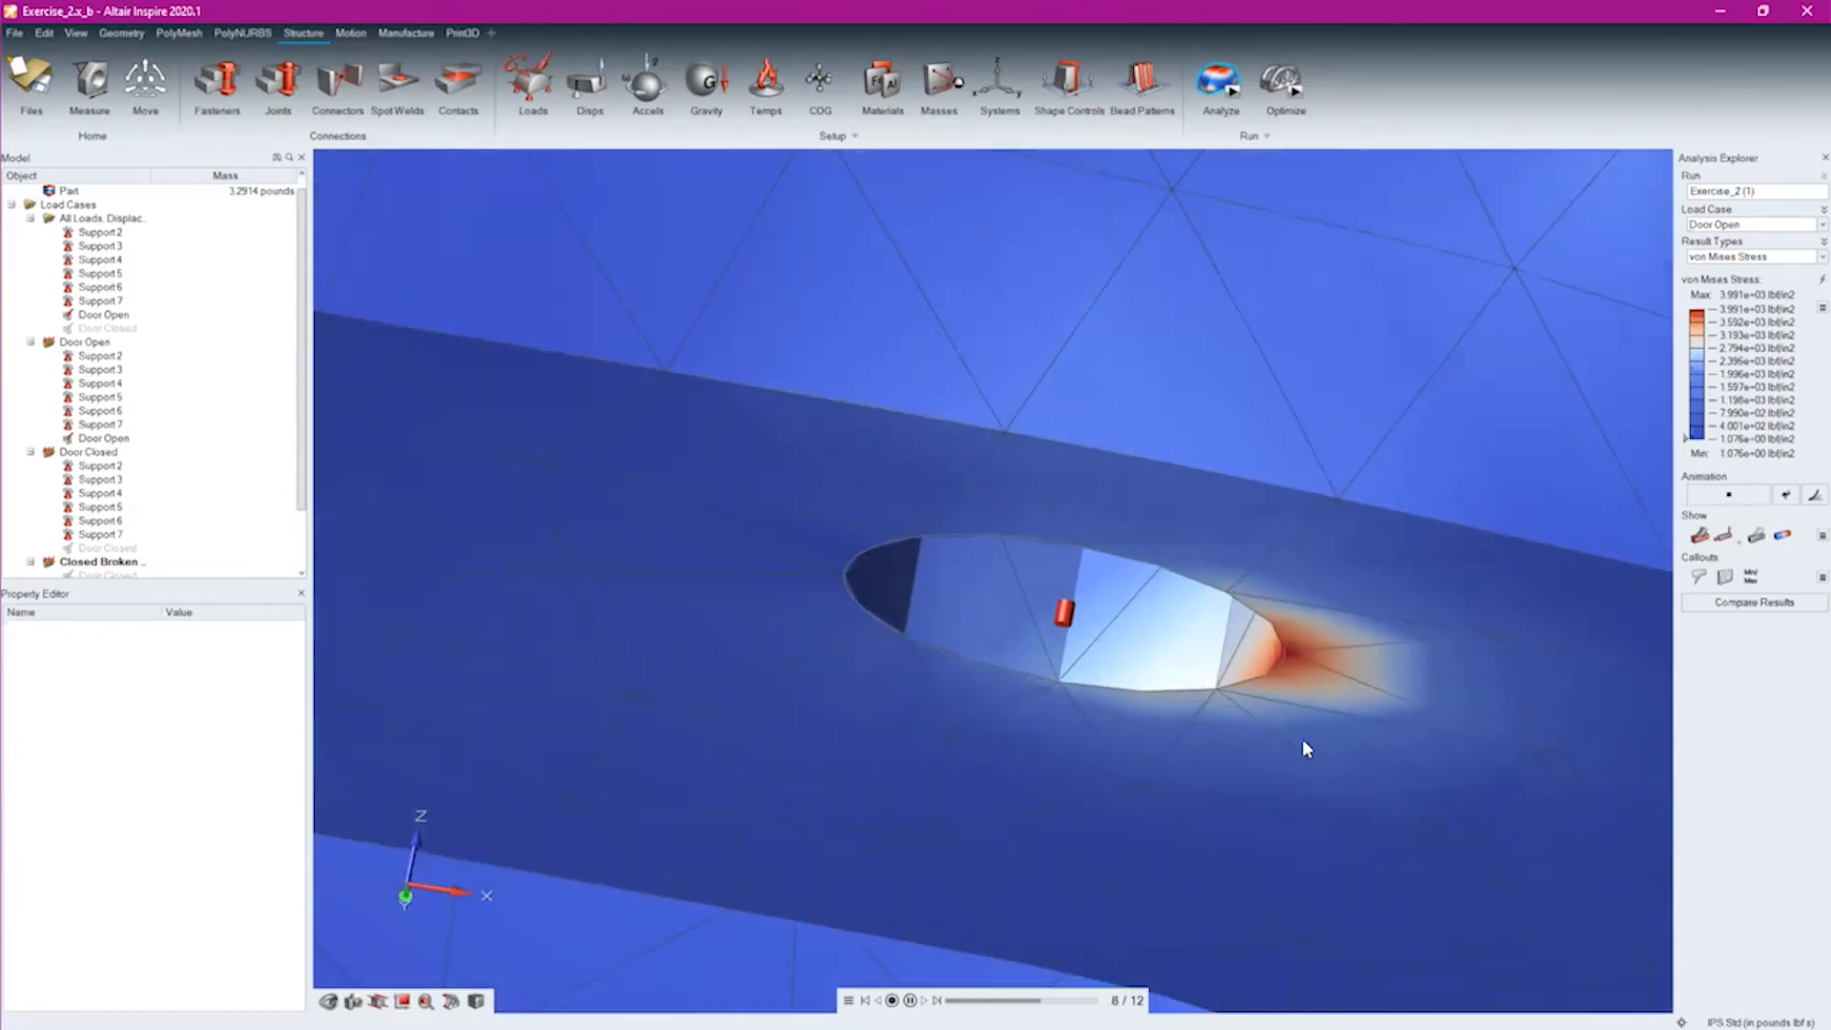
Stop the deformation animation and examine the mesh and stress at the lower corner where the lug meets the bracket body
scroll(1390, 585, down, 8)
middle_drag(1343, 519, 1282, 408)
scroll(1371, 479, up, 4)
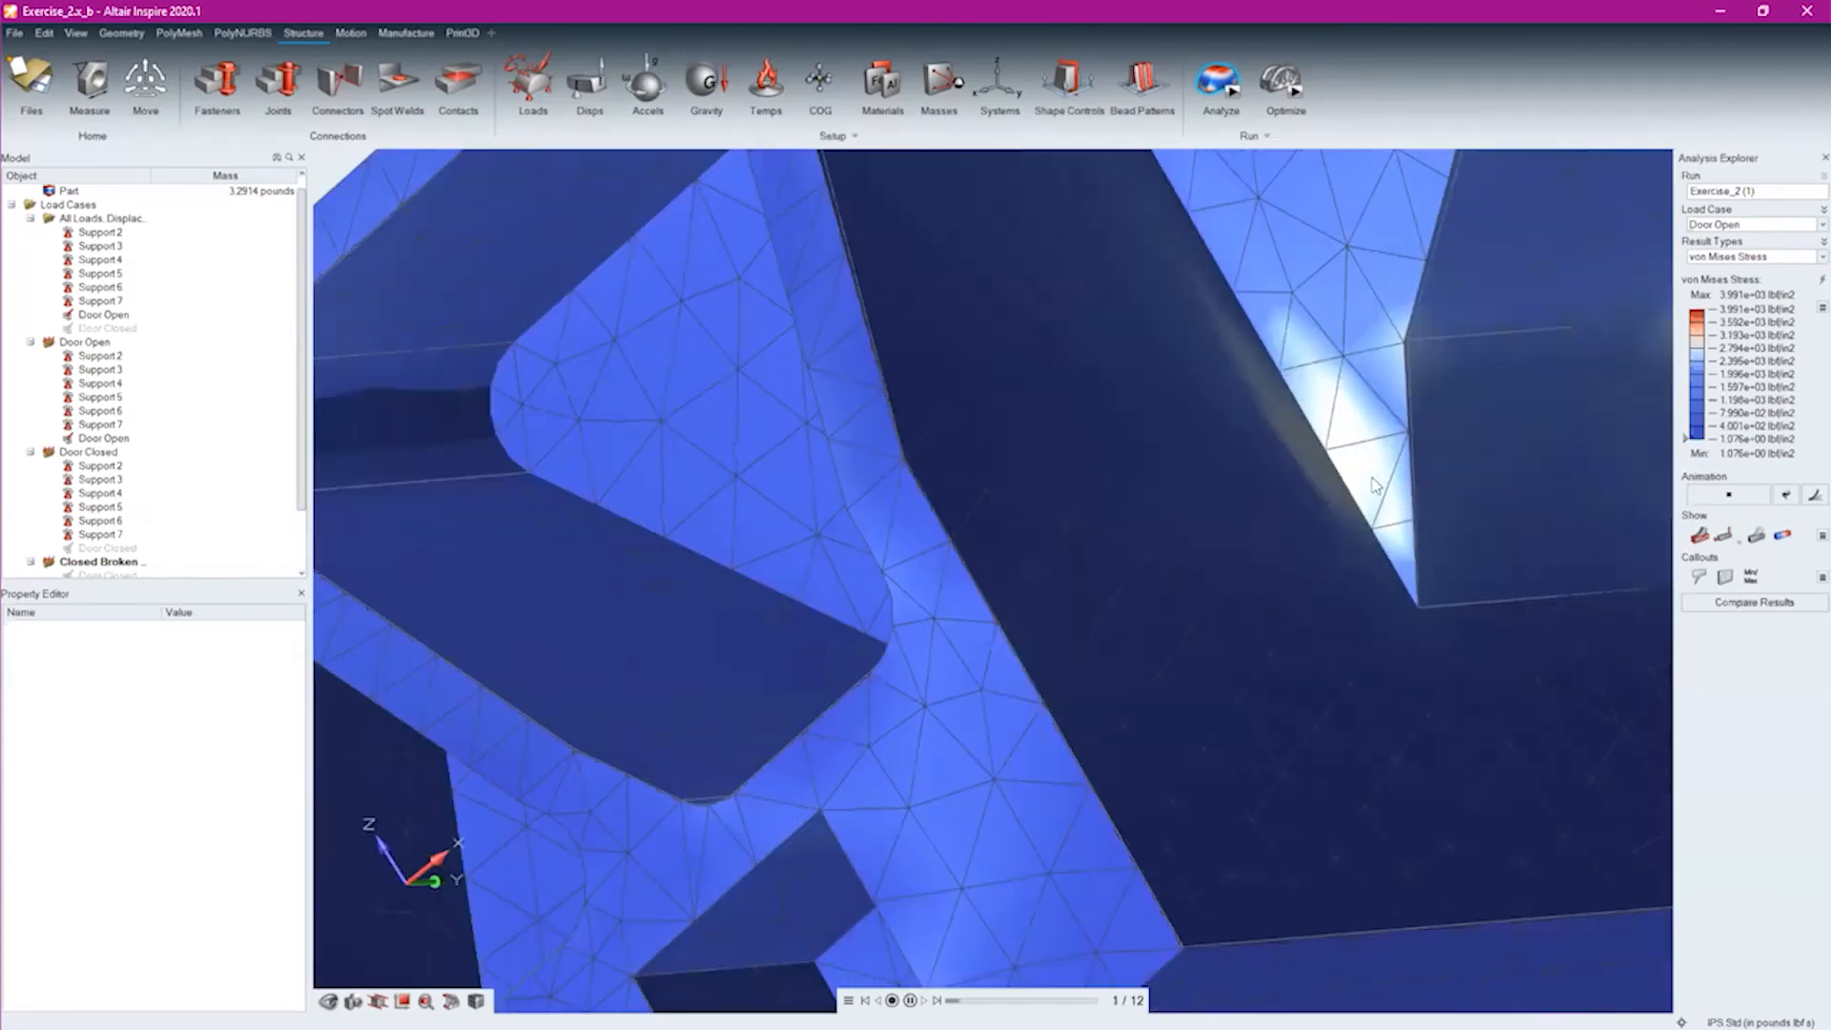
click(1743, 495)
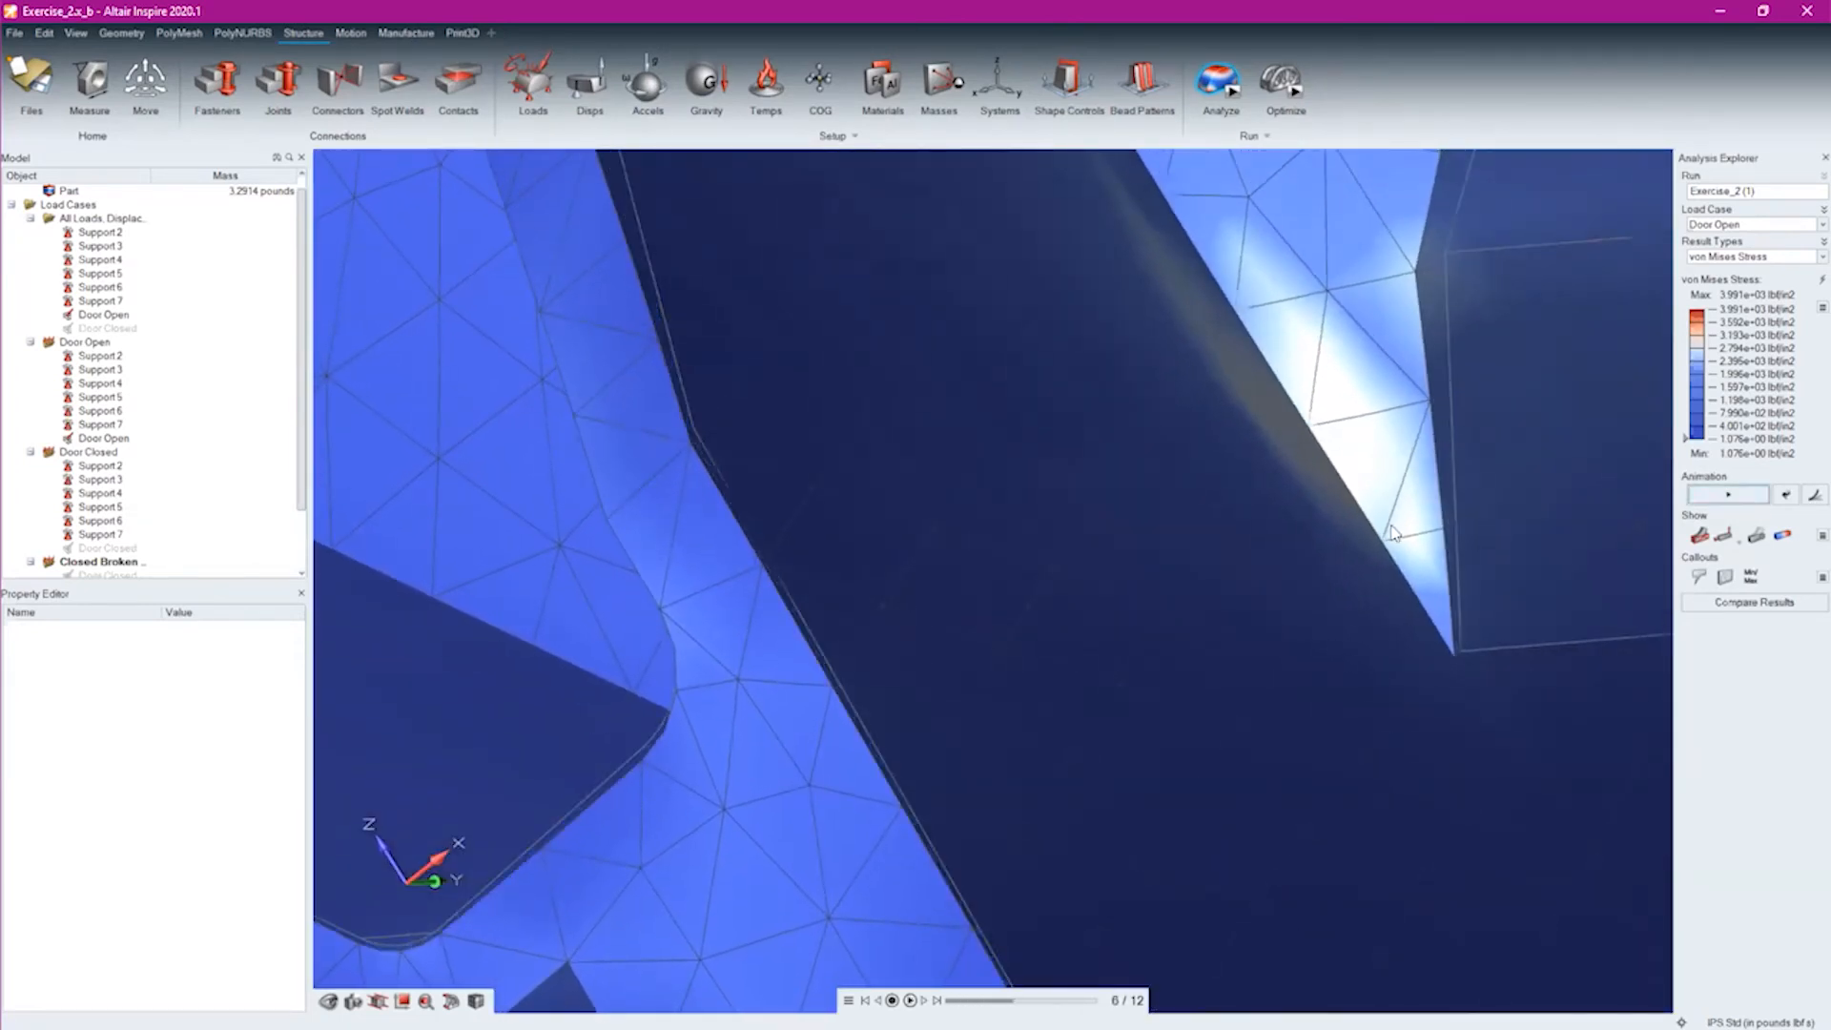
middle_drag(1391, 527, 1269, 453)
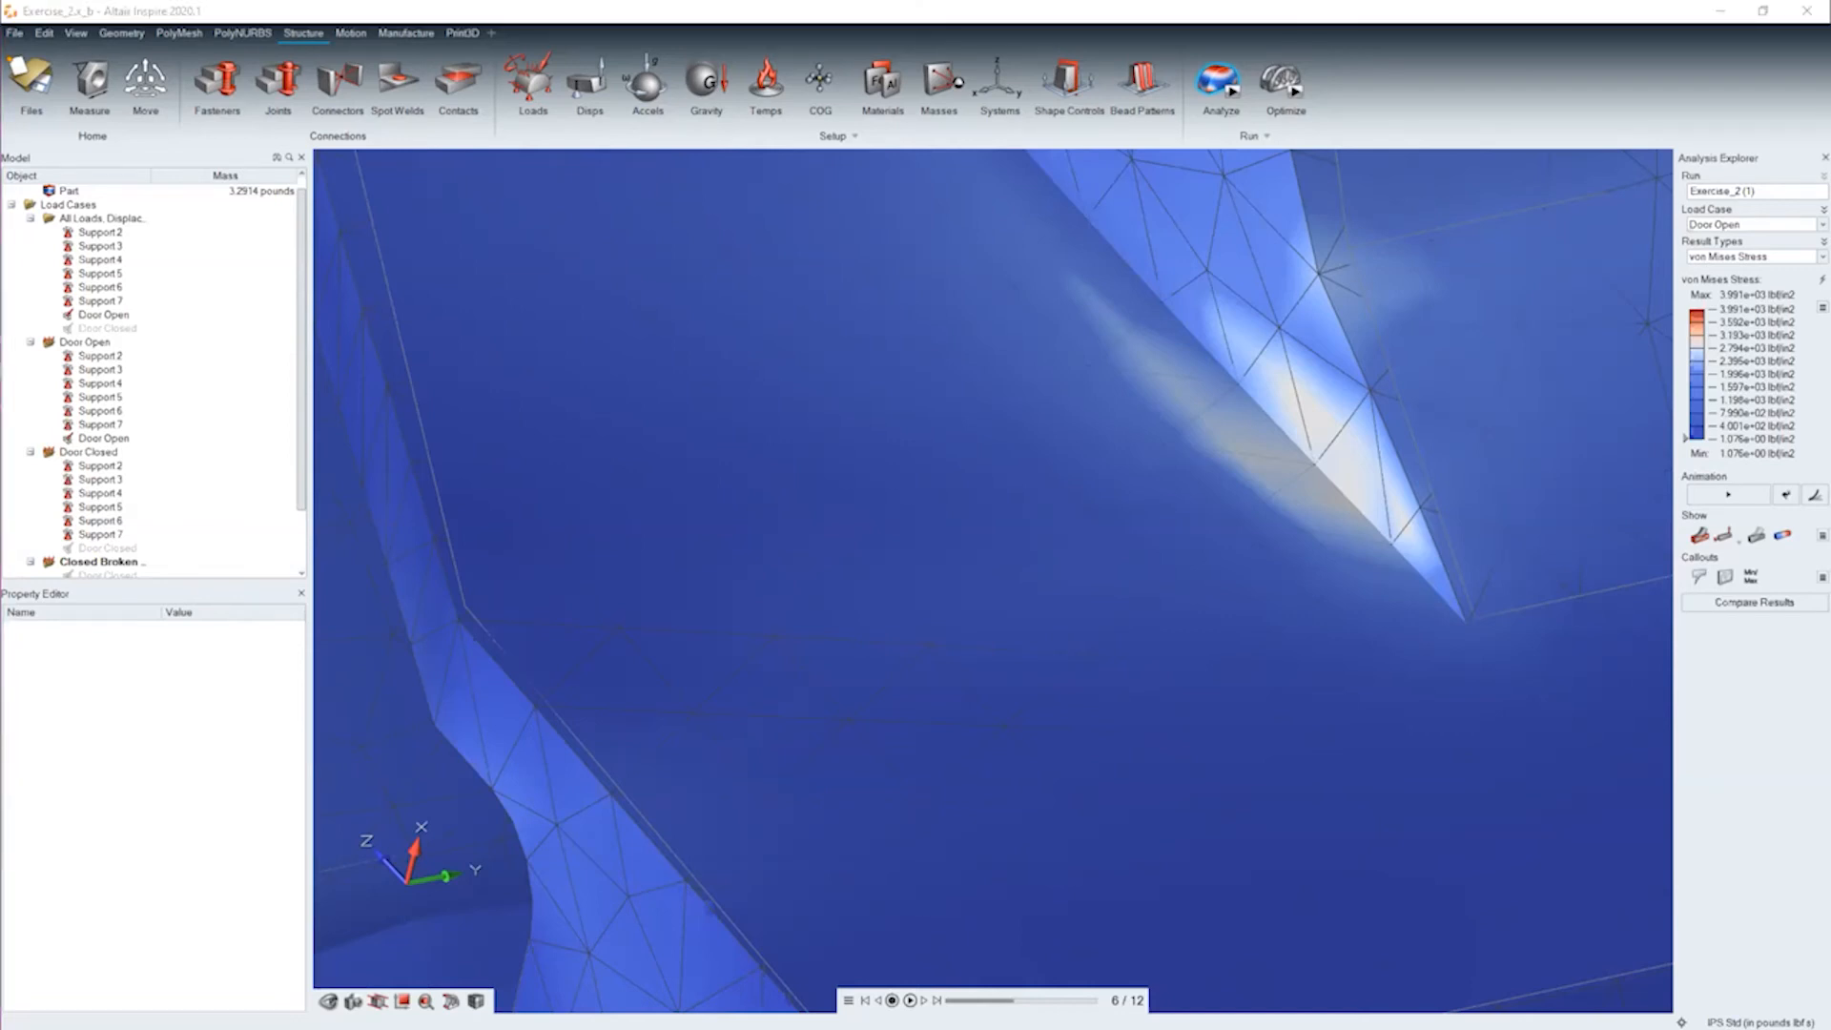
scroll(1082, 415, down, 8)
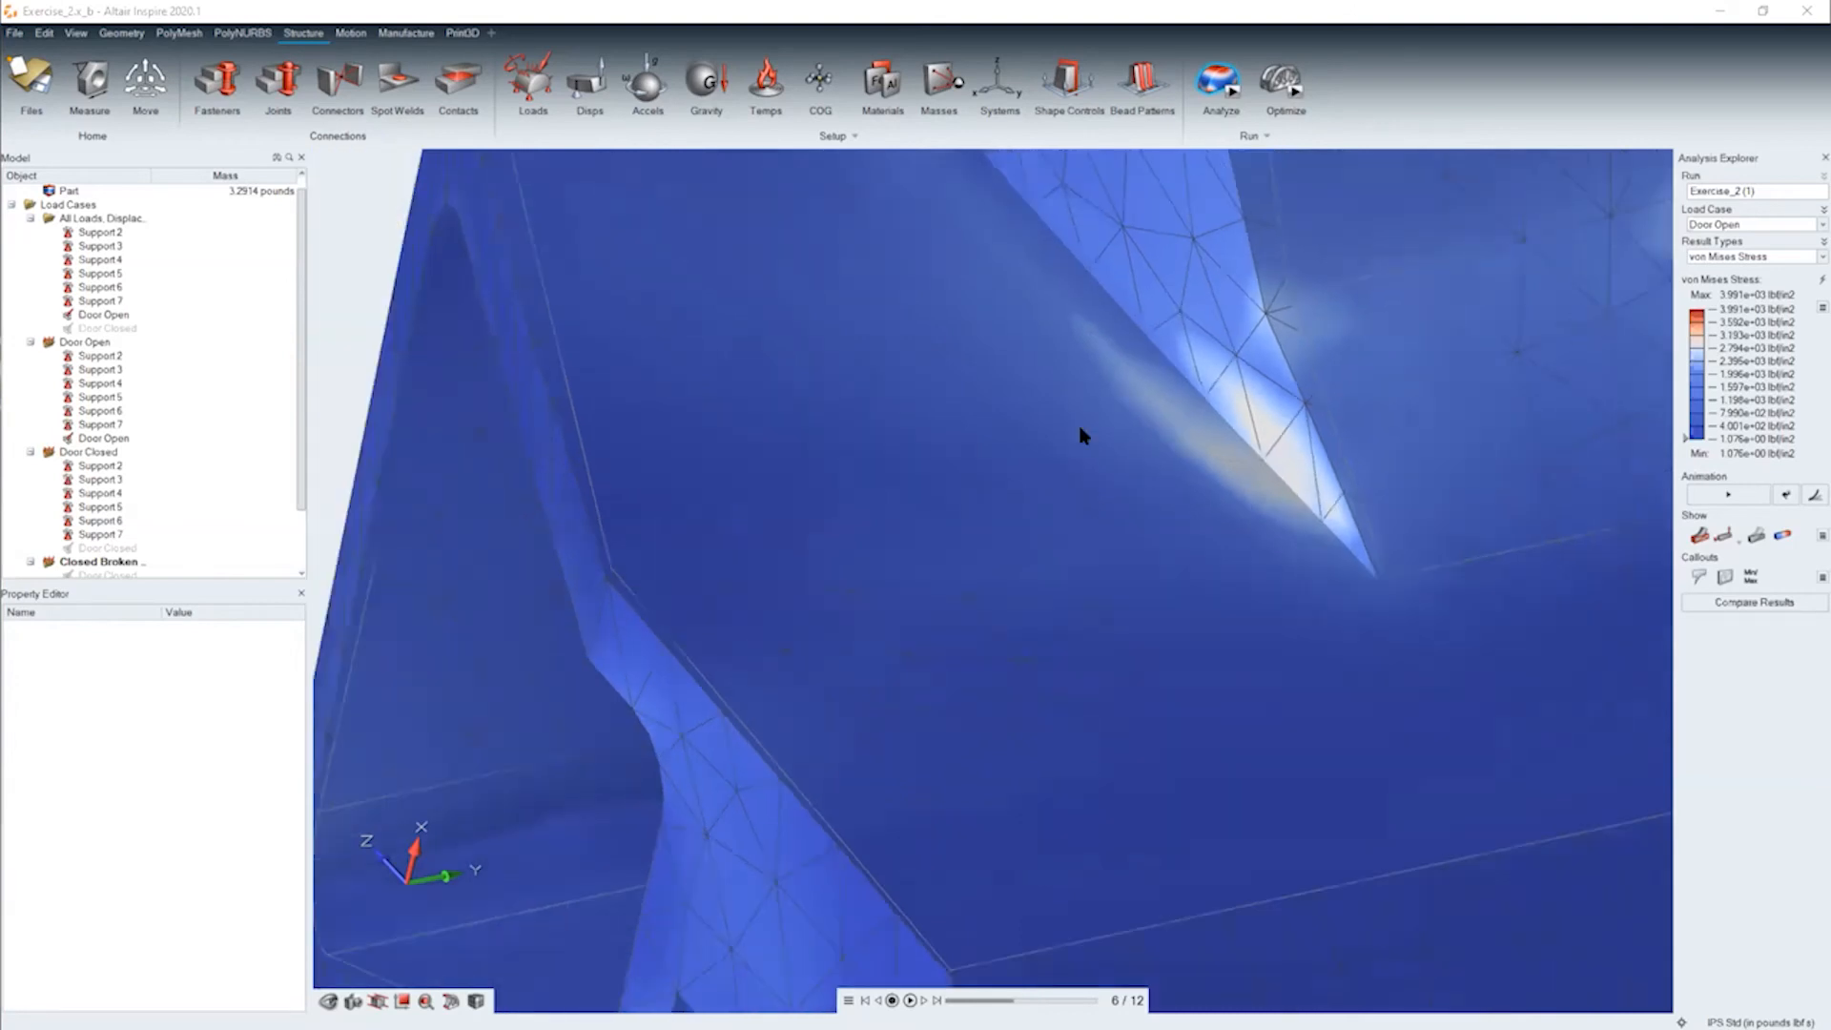
middle_drag(1094, 326, 1185, 367)
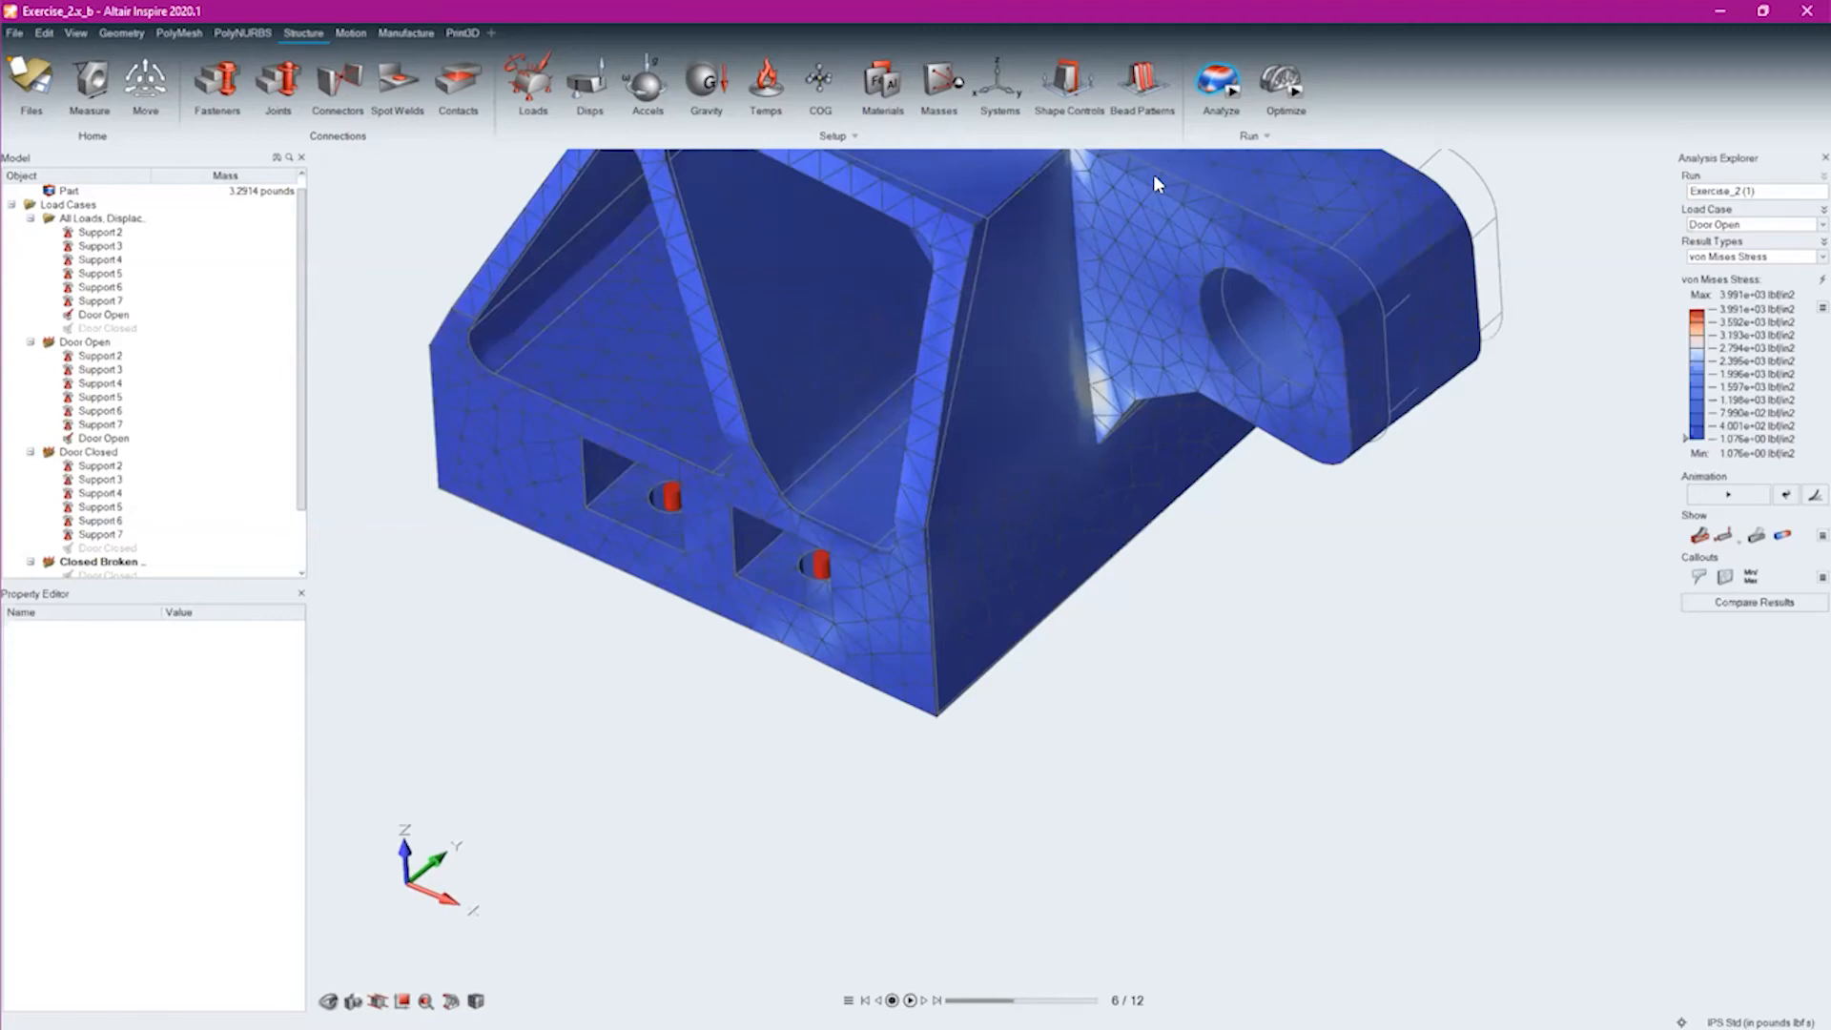
Review the von Mises stress over the whole bracket and hide the mesh element edges
mouse_move(1067, 772)
middle_down()
mouse_move(1096, 668)
mouse_move(953, 564)
mouse_move(1092, 771)
middle_up()
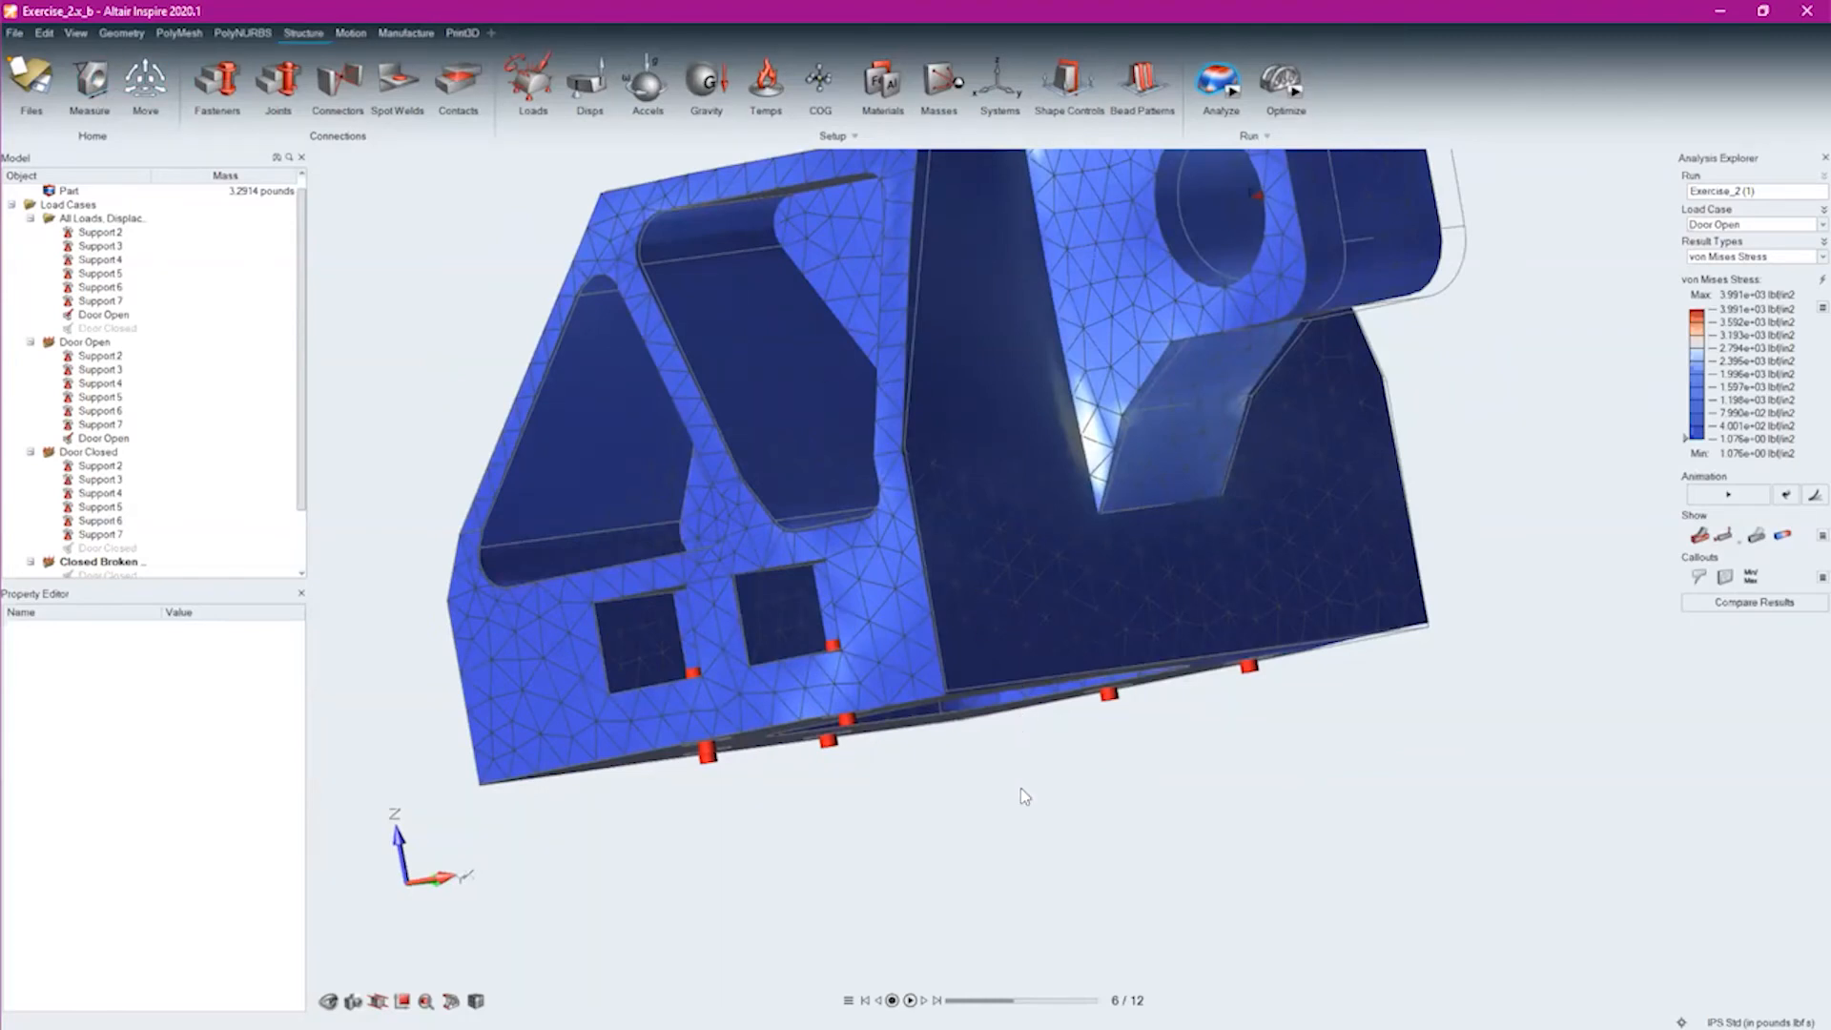
middle_drag(915, 629, 917, 715)
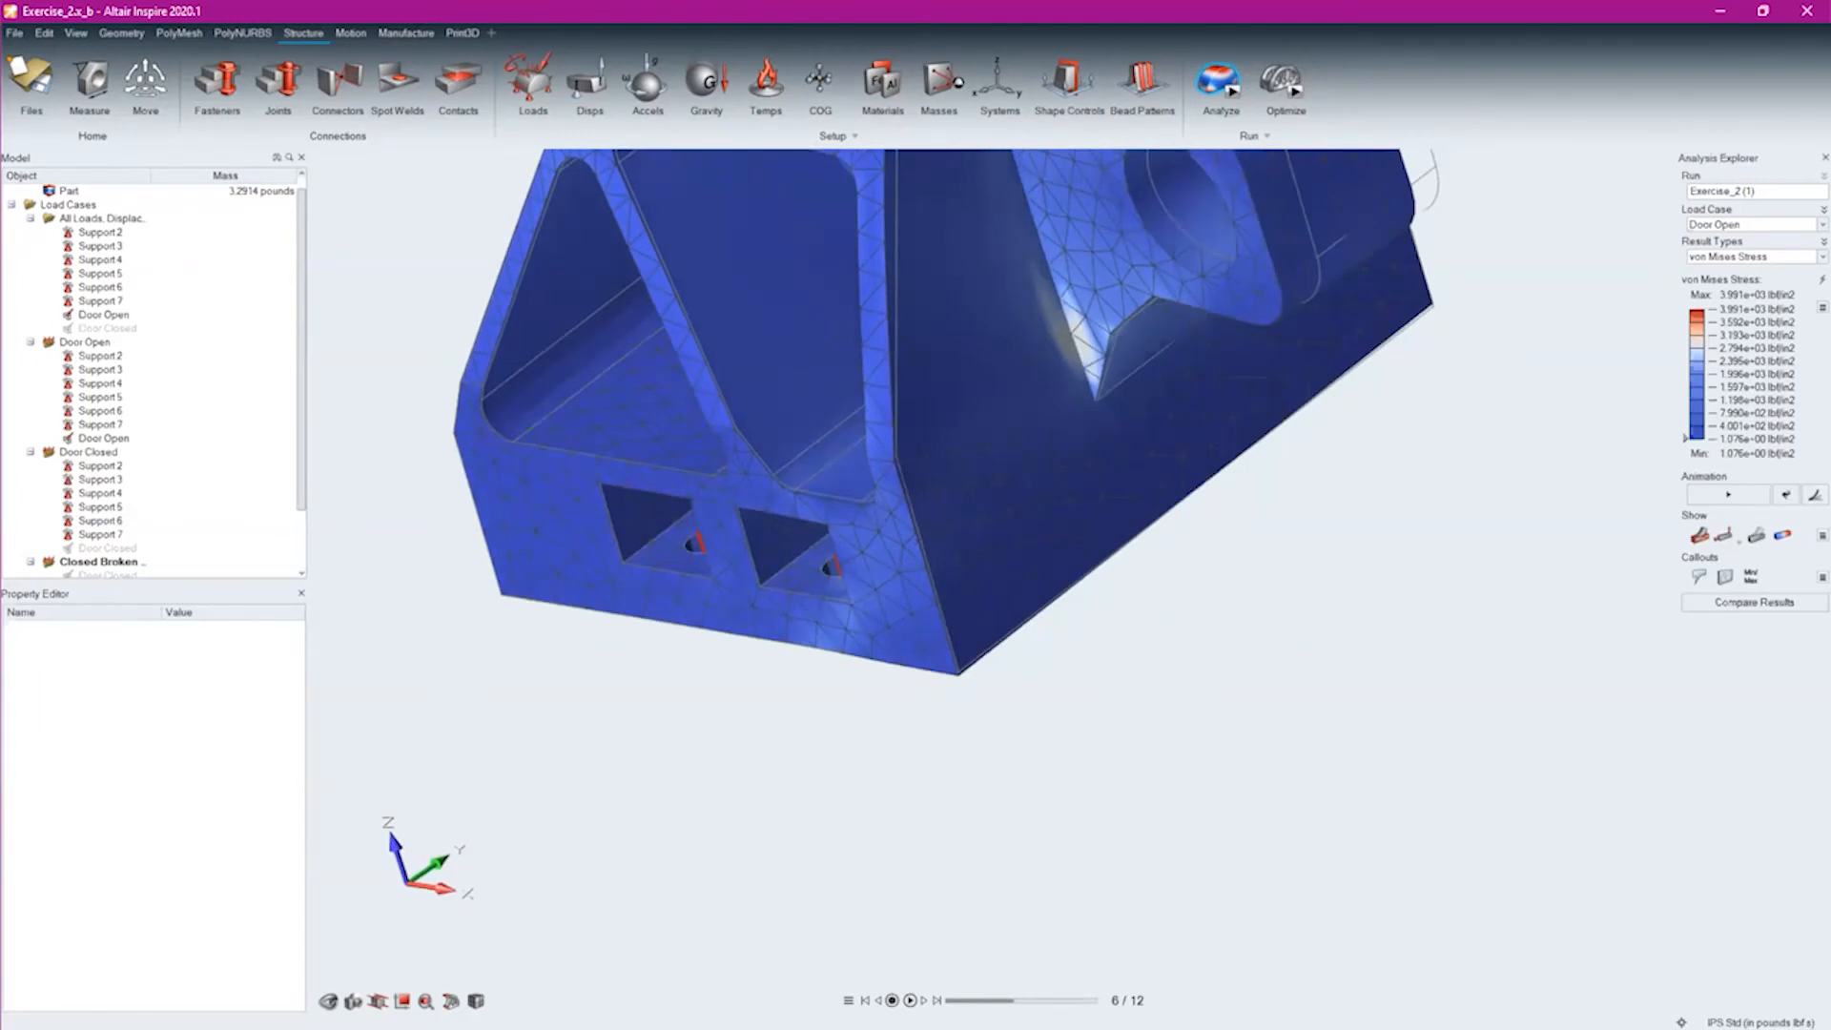
middle_drag(952, 611, 1203, 834)
scroll(827, 616, down, 5)
middle_drag(613, 519, 760, 490)
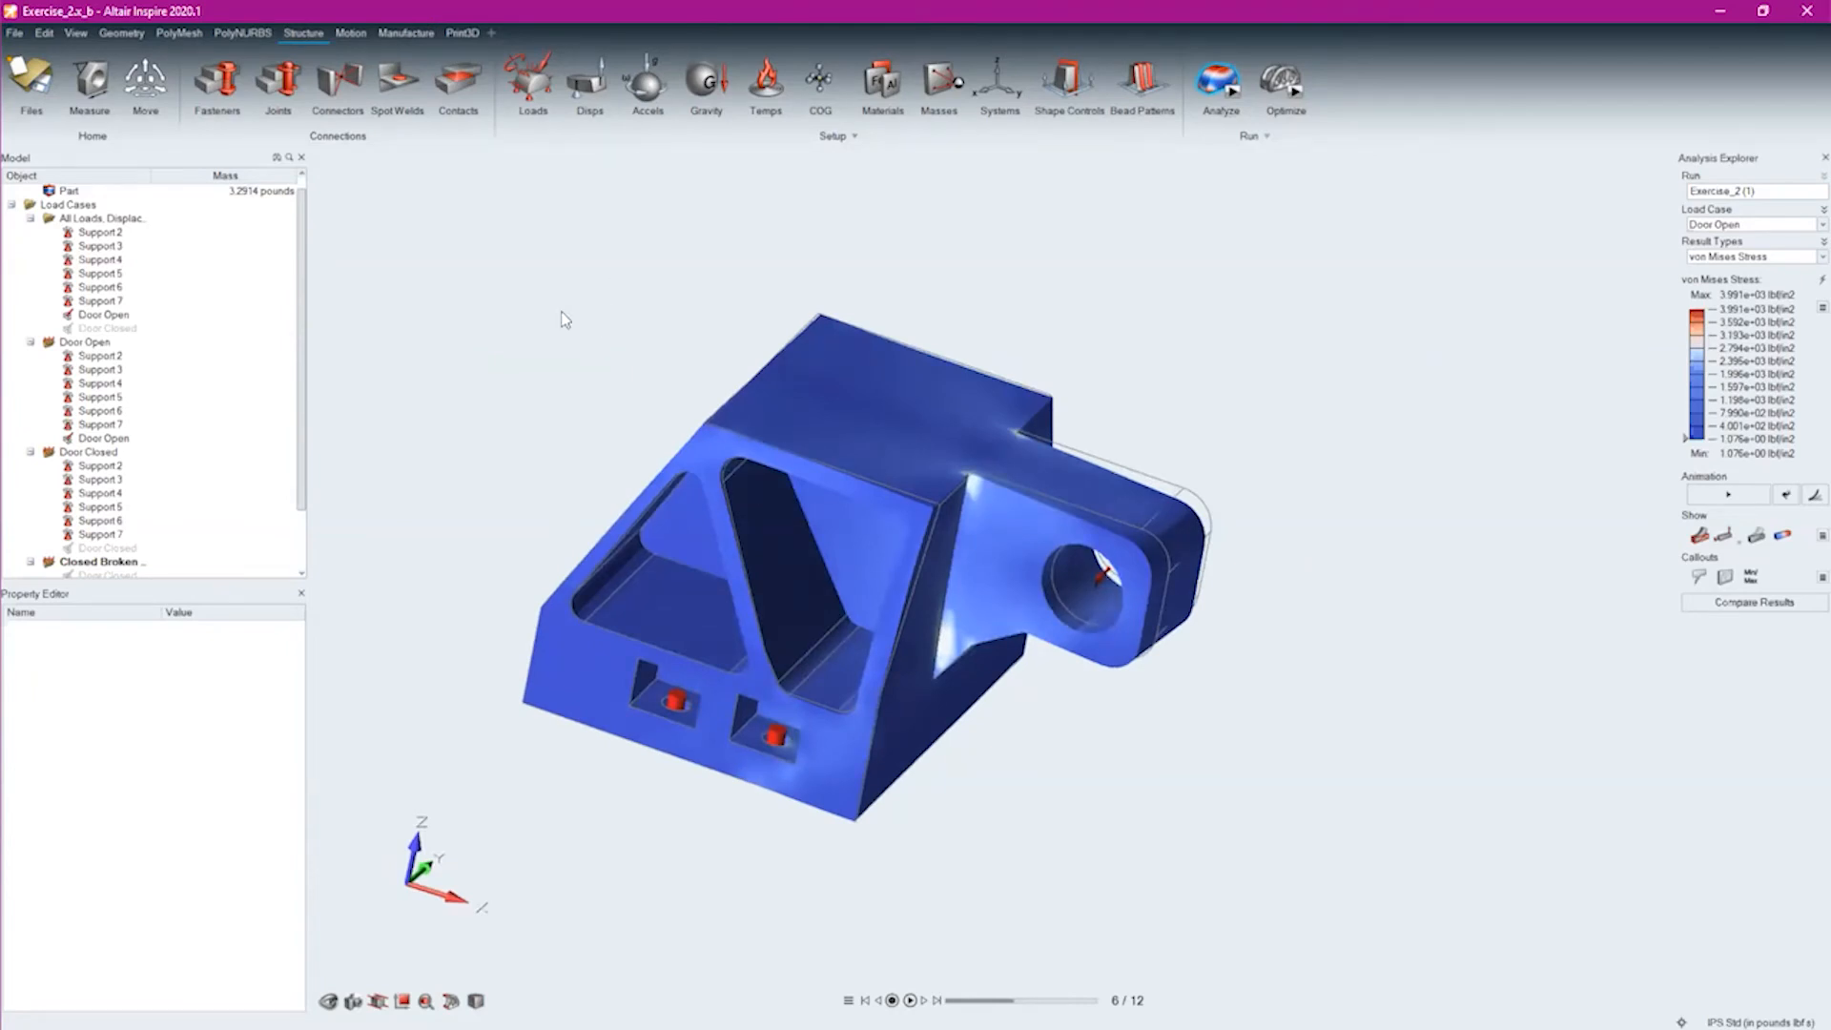
Open the recent file Exercise_4.stmod
click(16, 34)
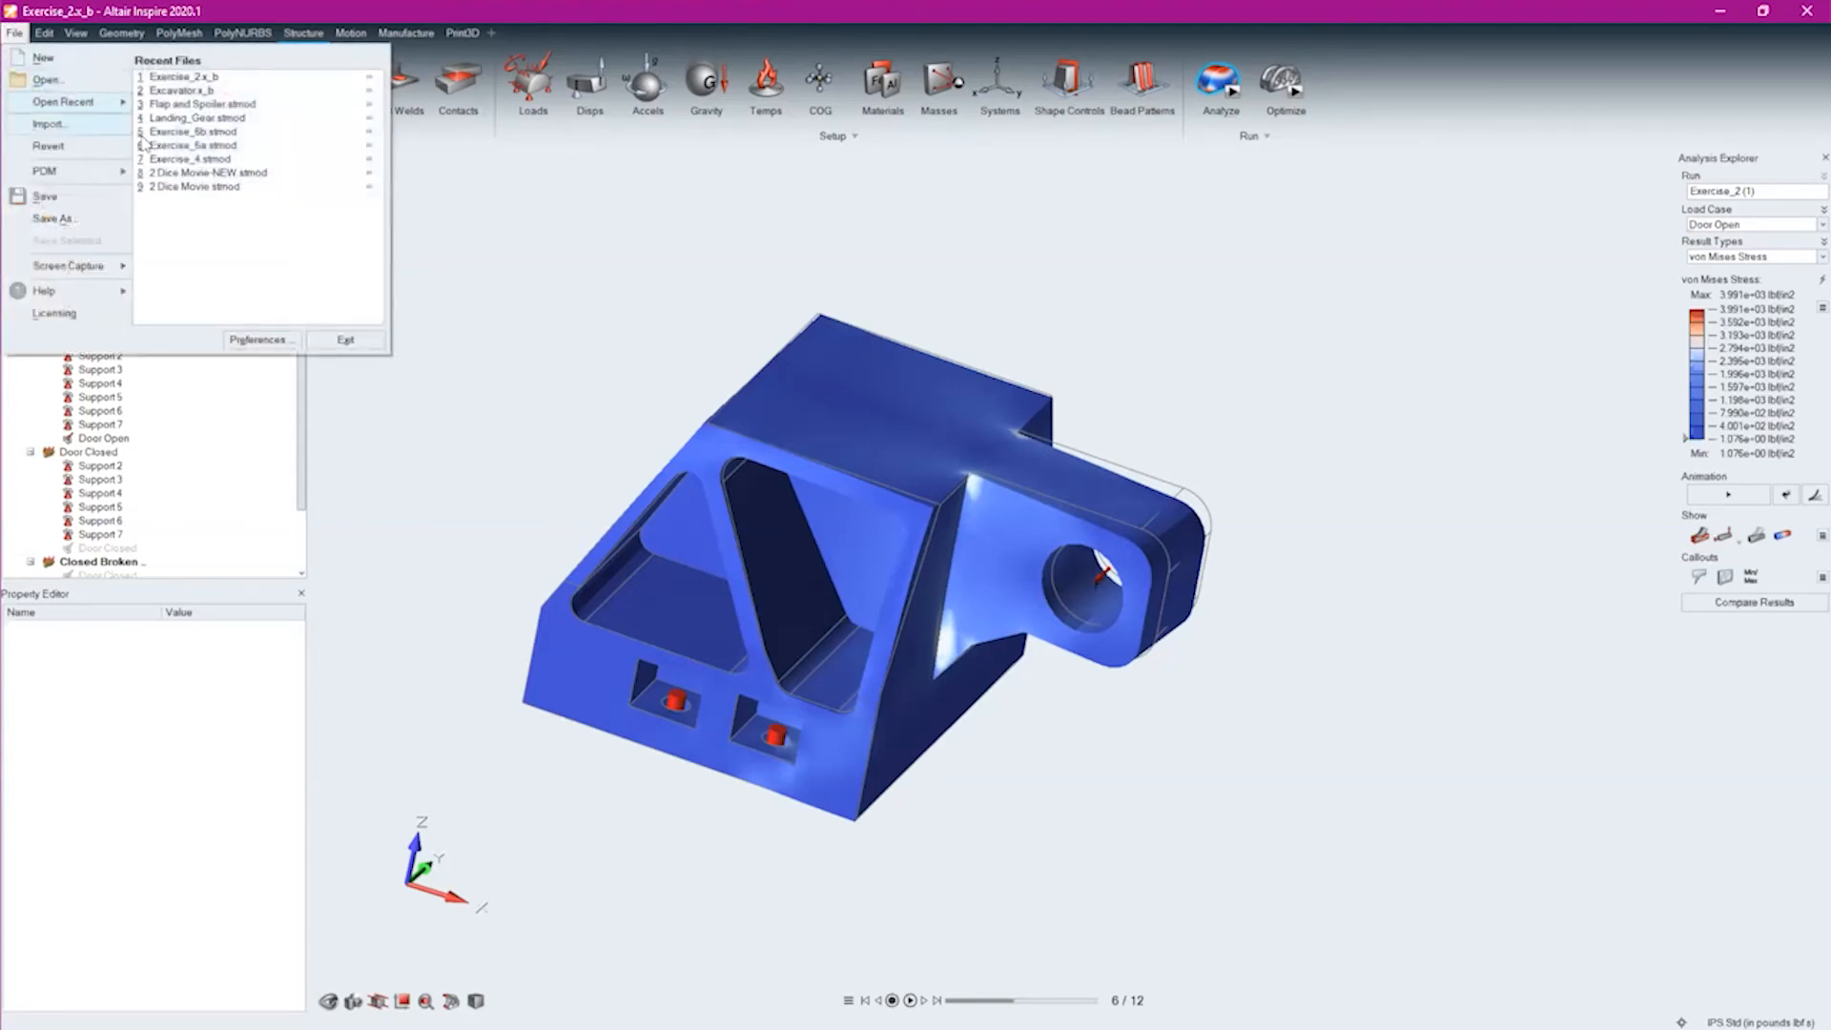
click(191, 158)
click(372, 252)
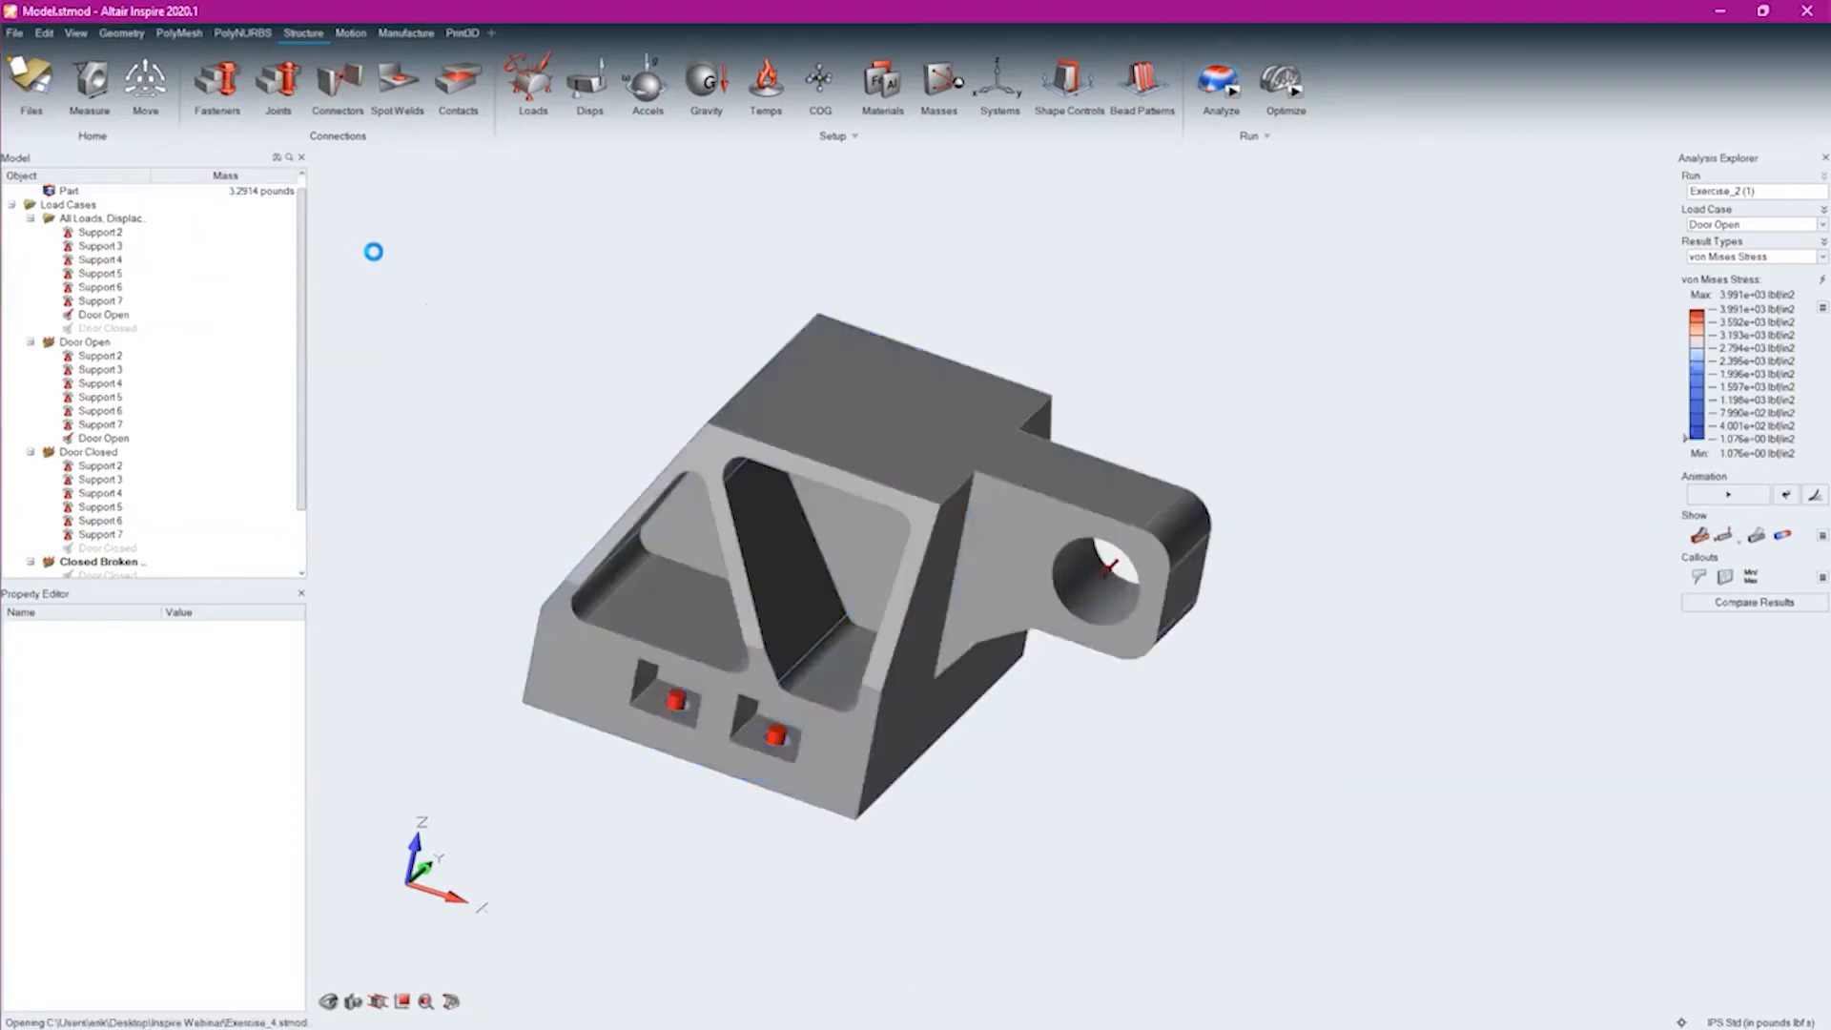
Look over the drone frame assembly from above and from the side
right_drag(1152, 936, 1036, 856)
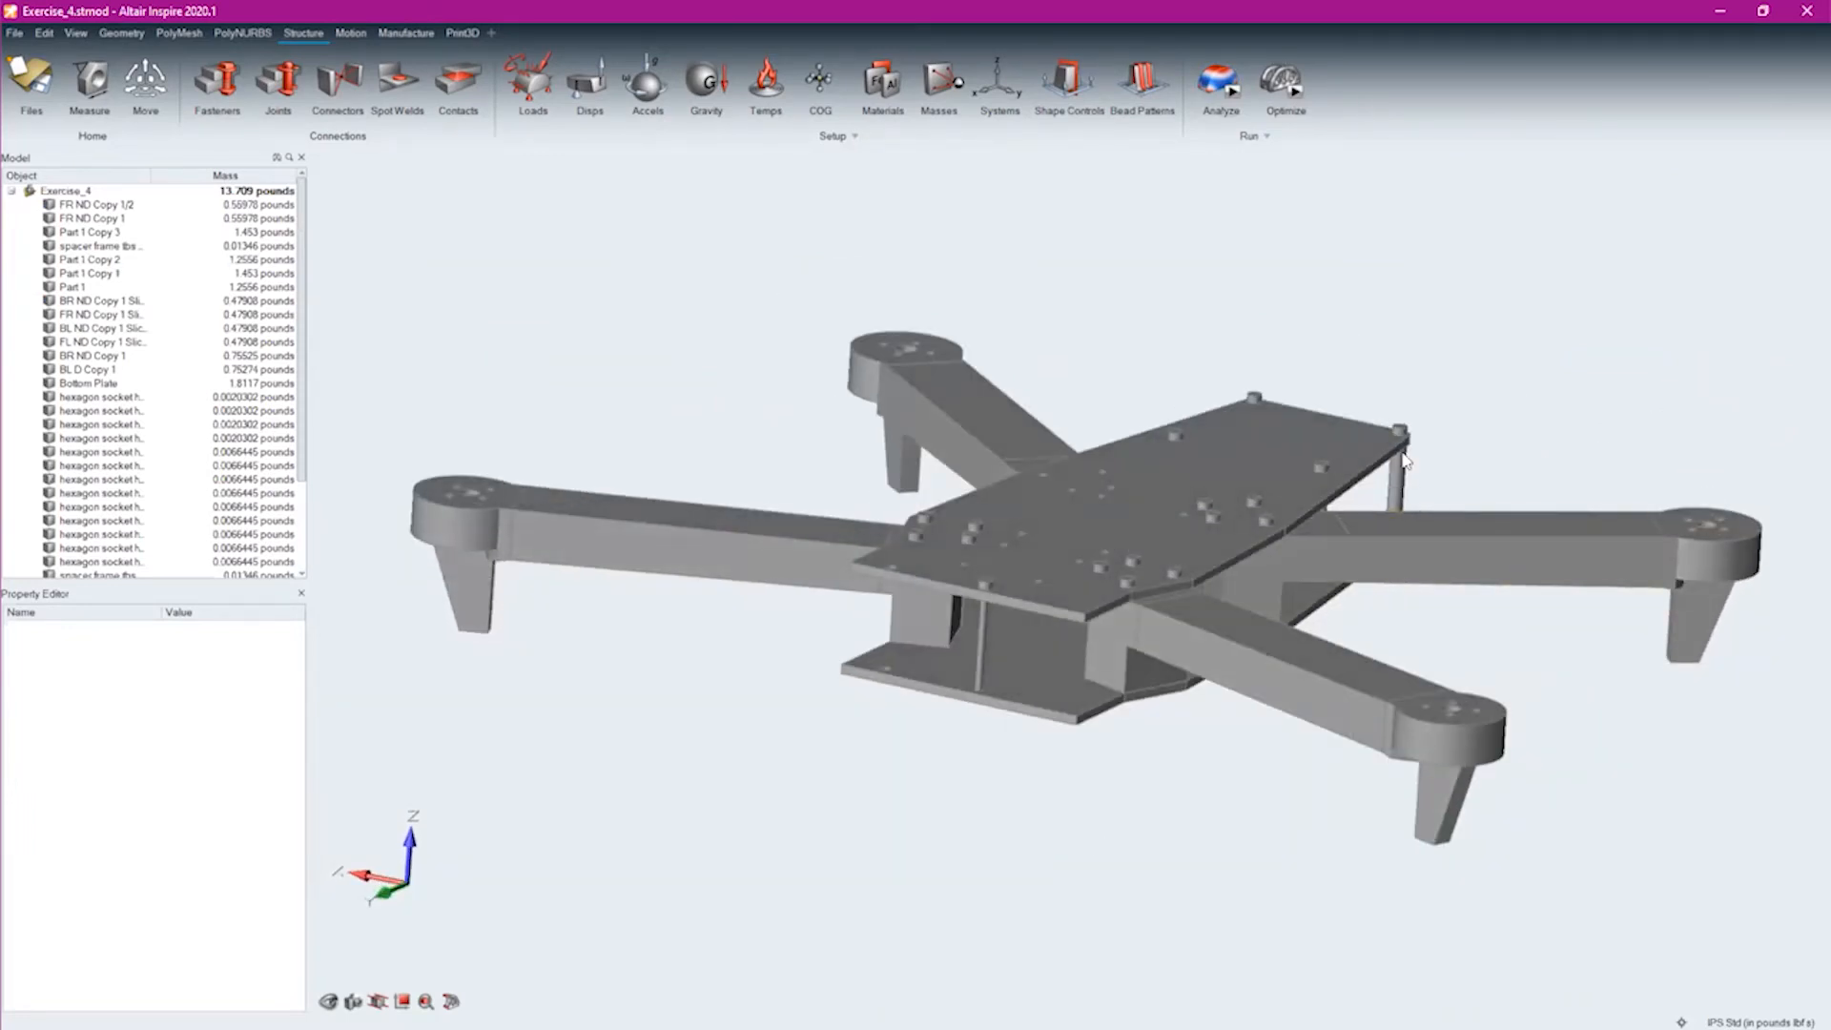
right_drag(1260, 801, 797, 706)
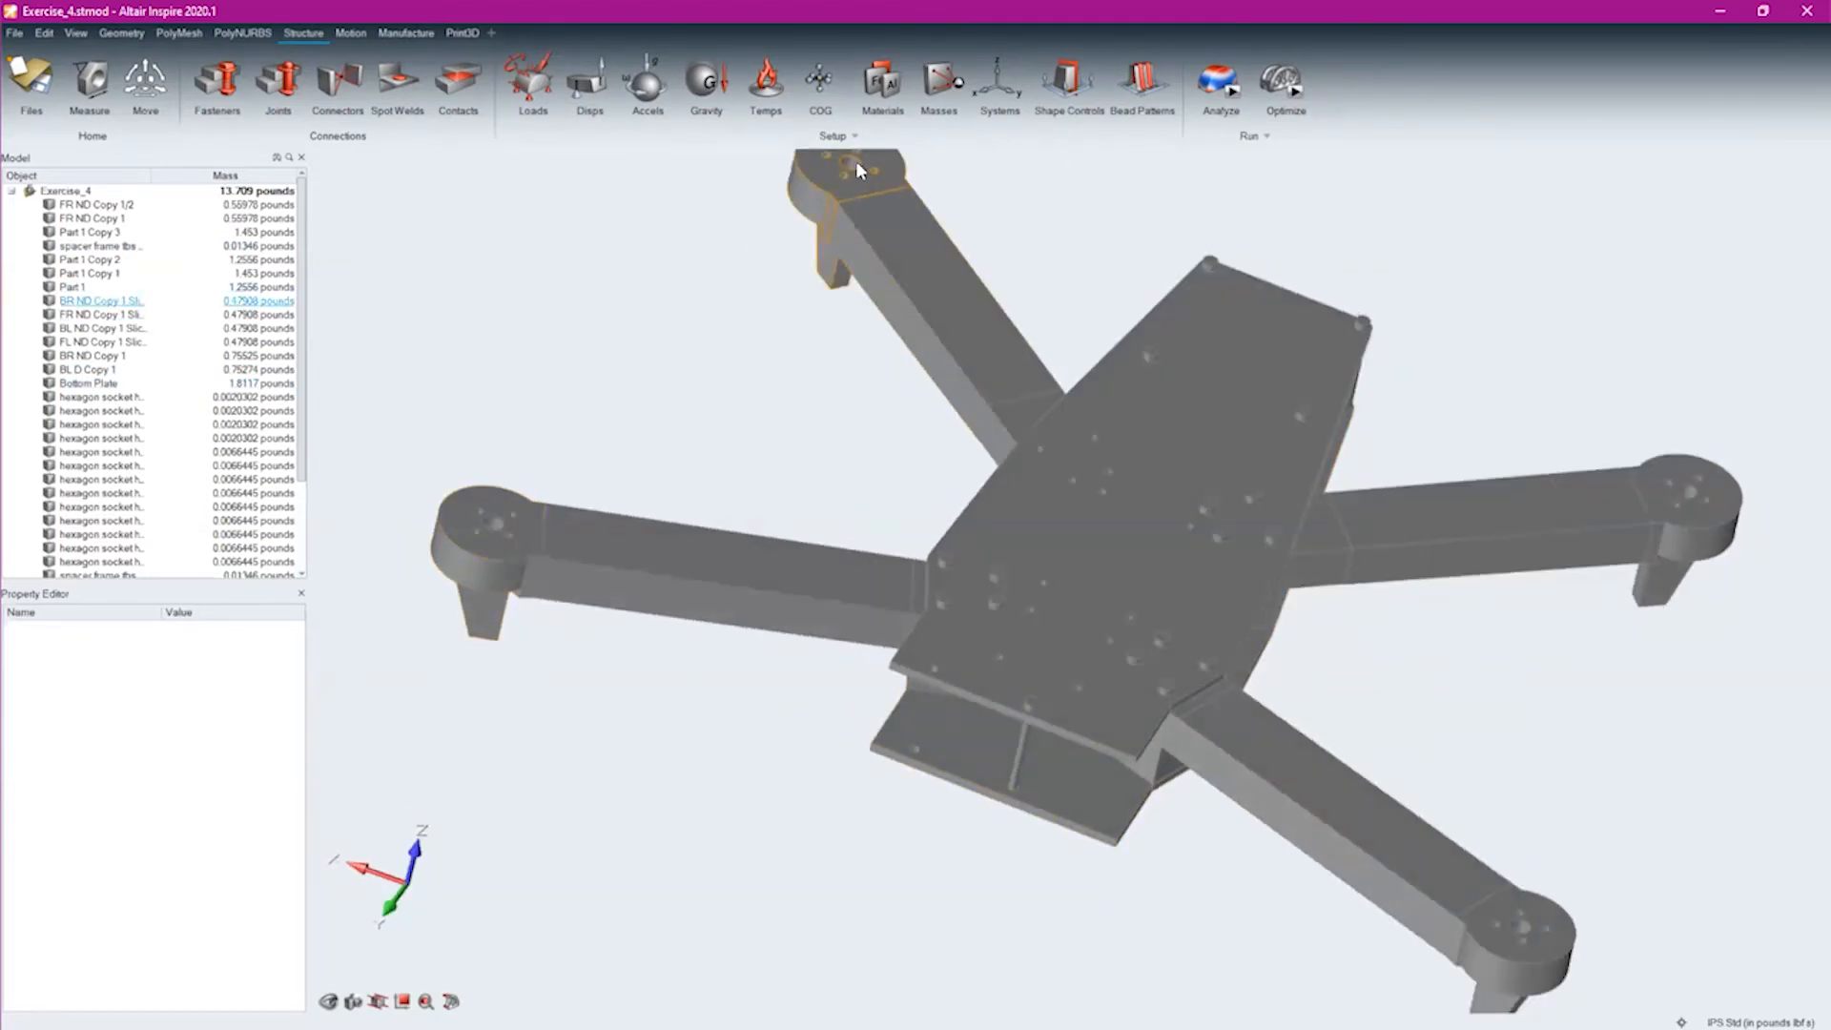
middle_drag(917, 497, 1096, 604)
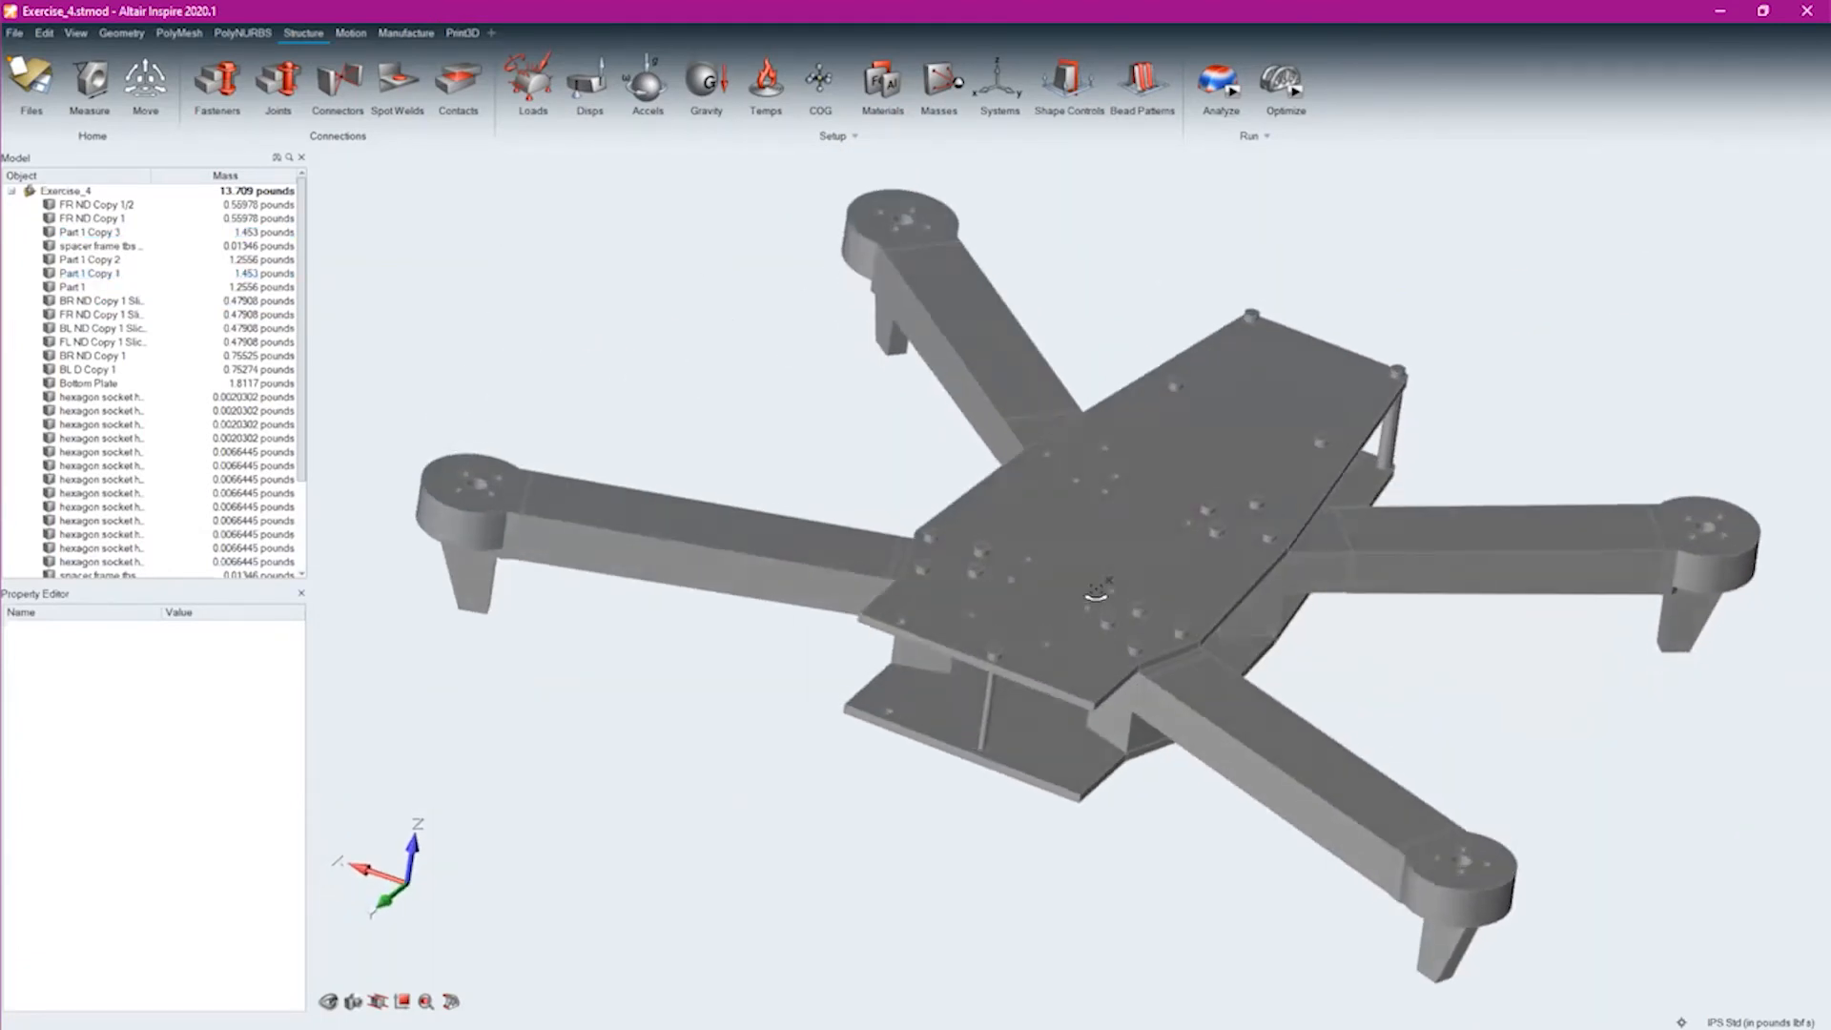
Identify an arm, the top plate and the bottom plate of the drone by selecting each in the model
click(532, 553)
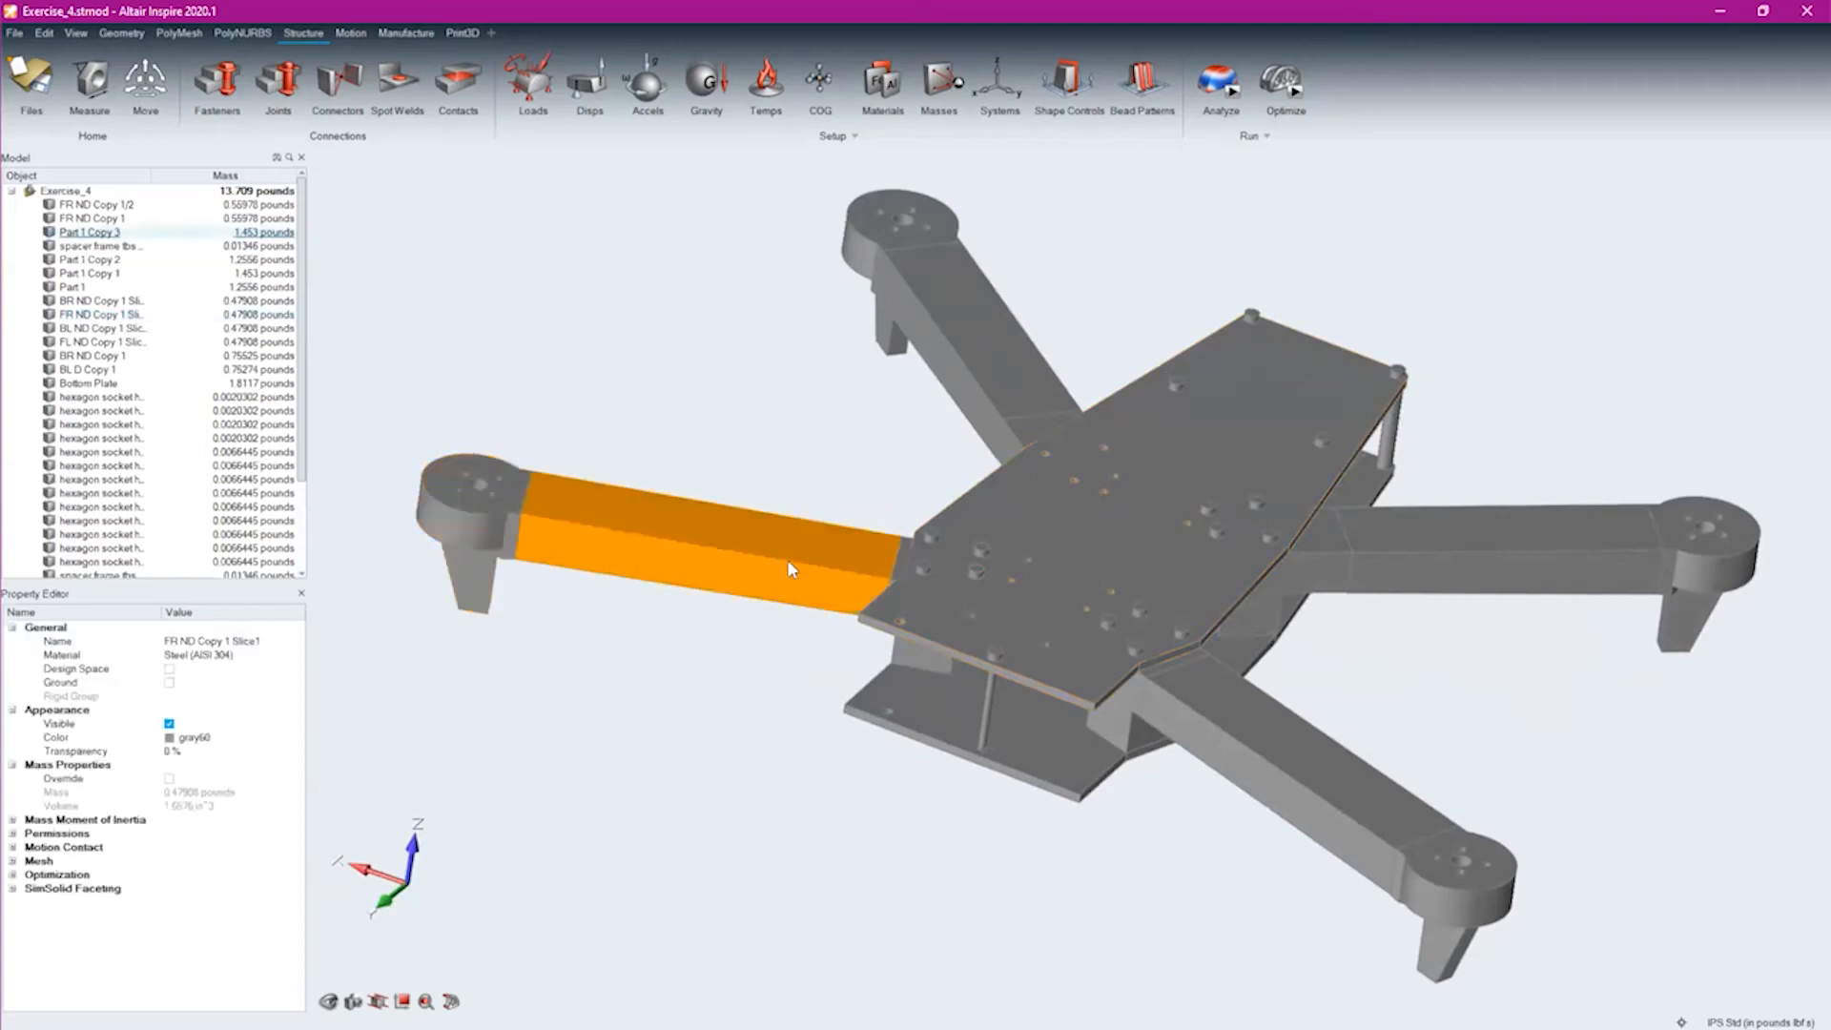
click(897, 572)
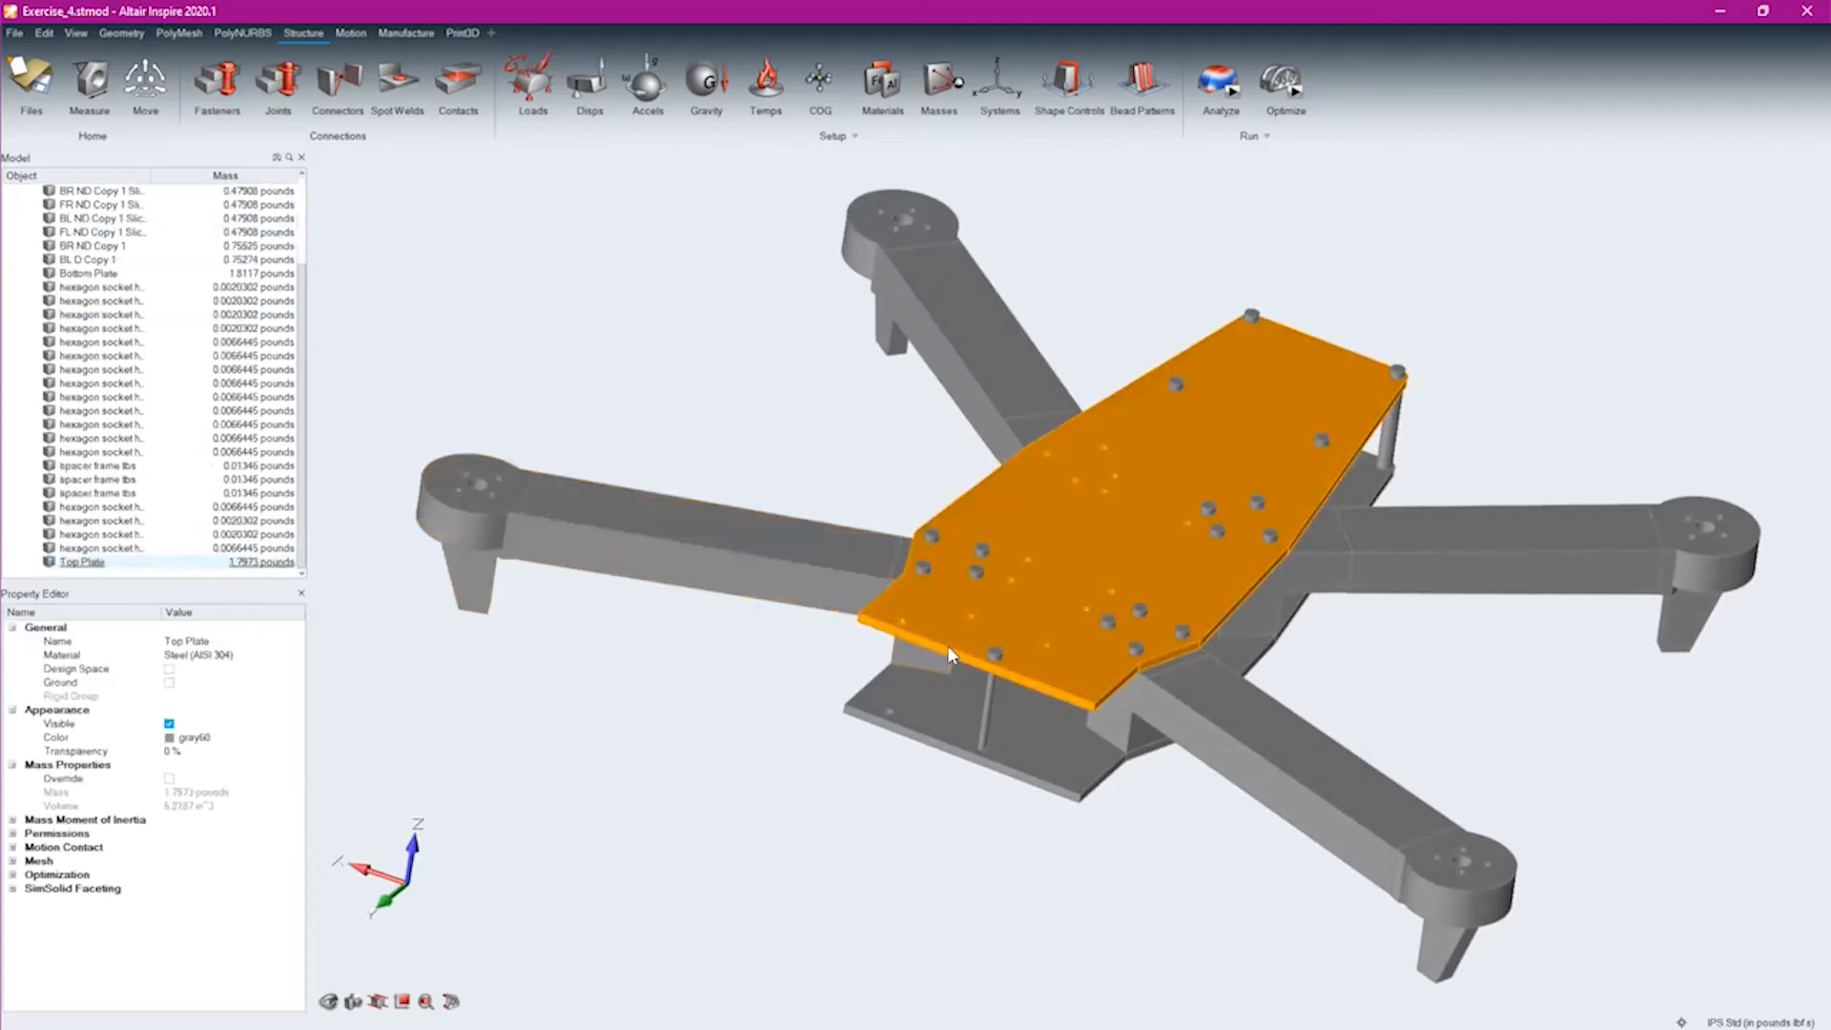
click(1073, 741)
right_drag(1073, 742, 1103, 849)
mouse_move(1103, 849)
middle_down()
mouse_move(1085, 909)
mouse_move(1102, 861)
middle_up()
scroll(1127, 616, up, 6)
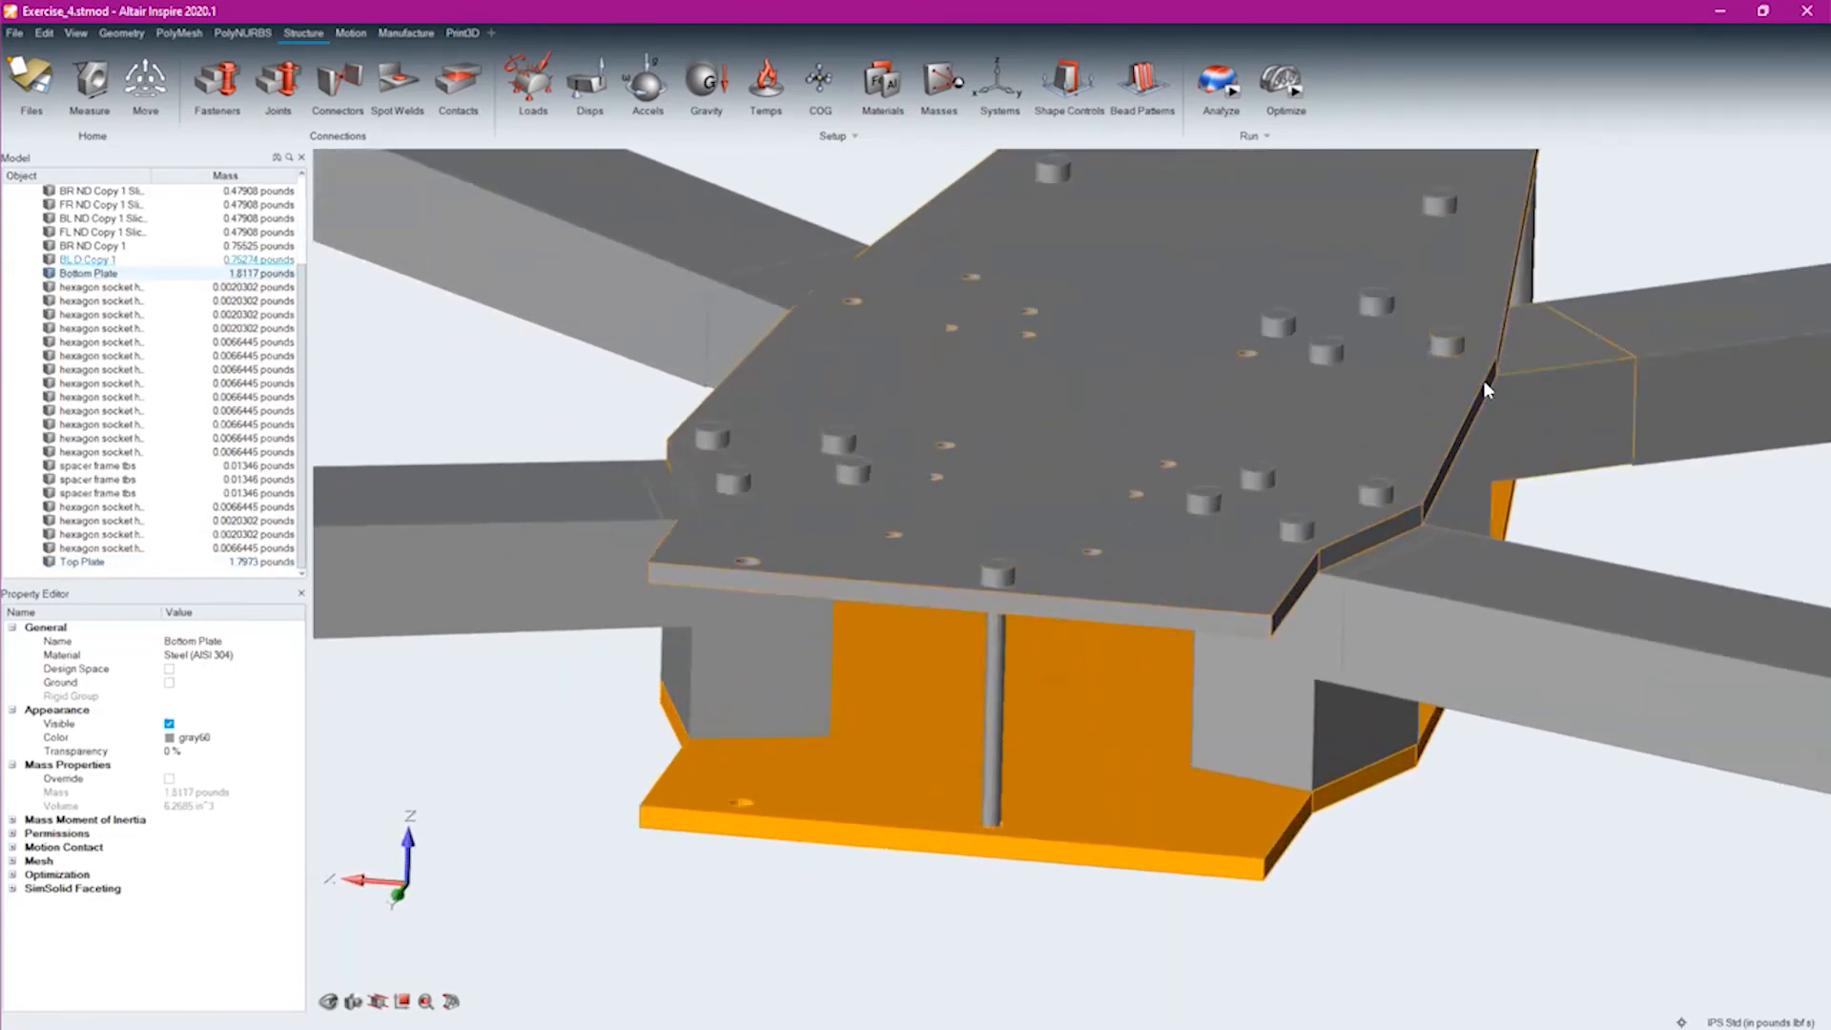
Inspect the socket head cap screws on the top plate and the spacer screw between the plates by selecting them
click(726, 484)
click(712, 434)
click(835, 439)
click(850, 461)
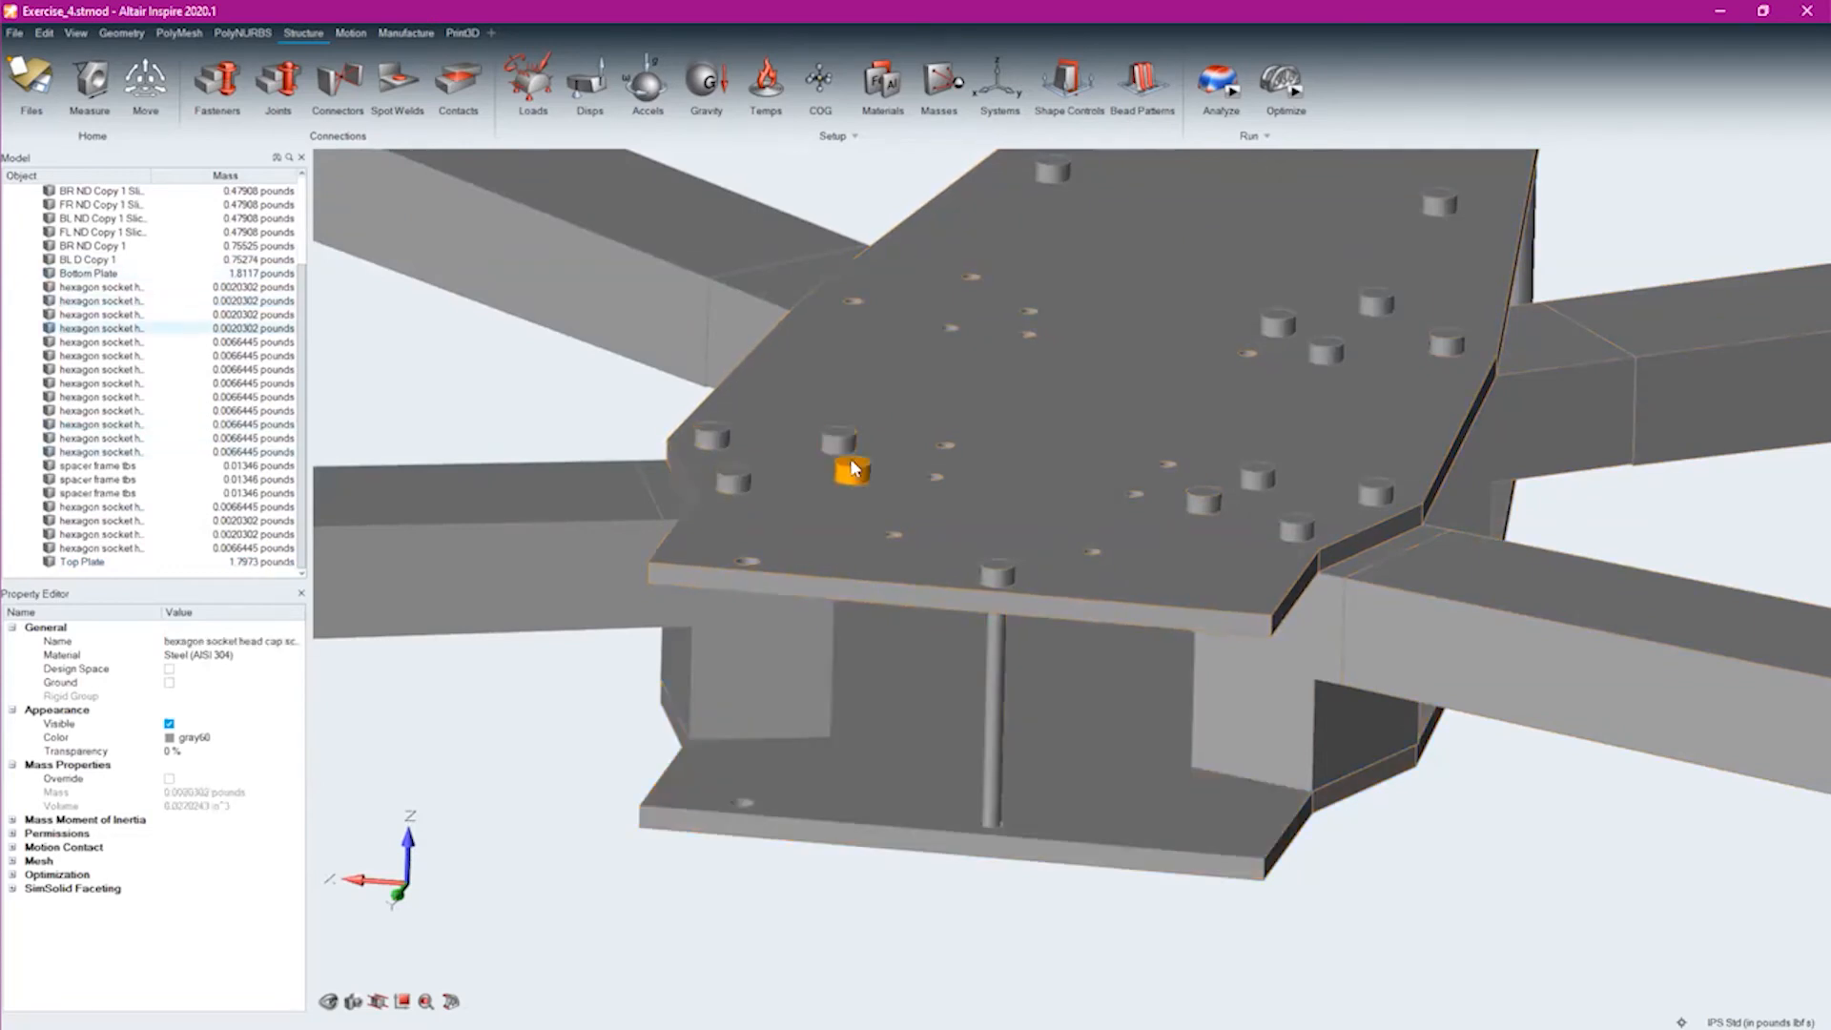
click(997, 681)
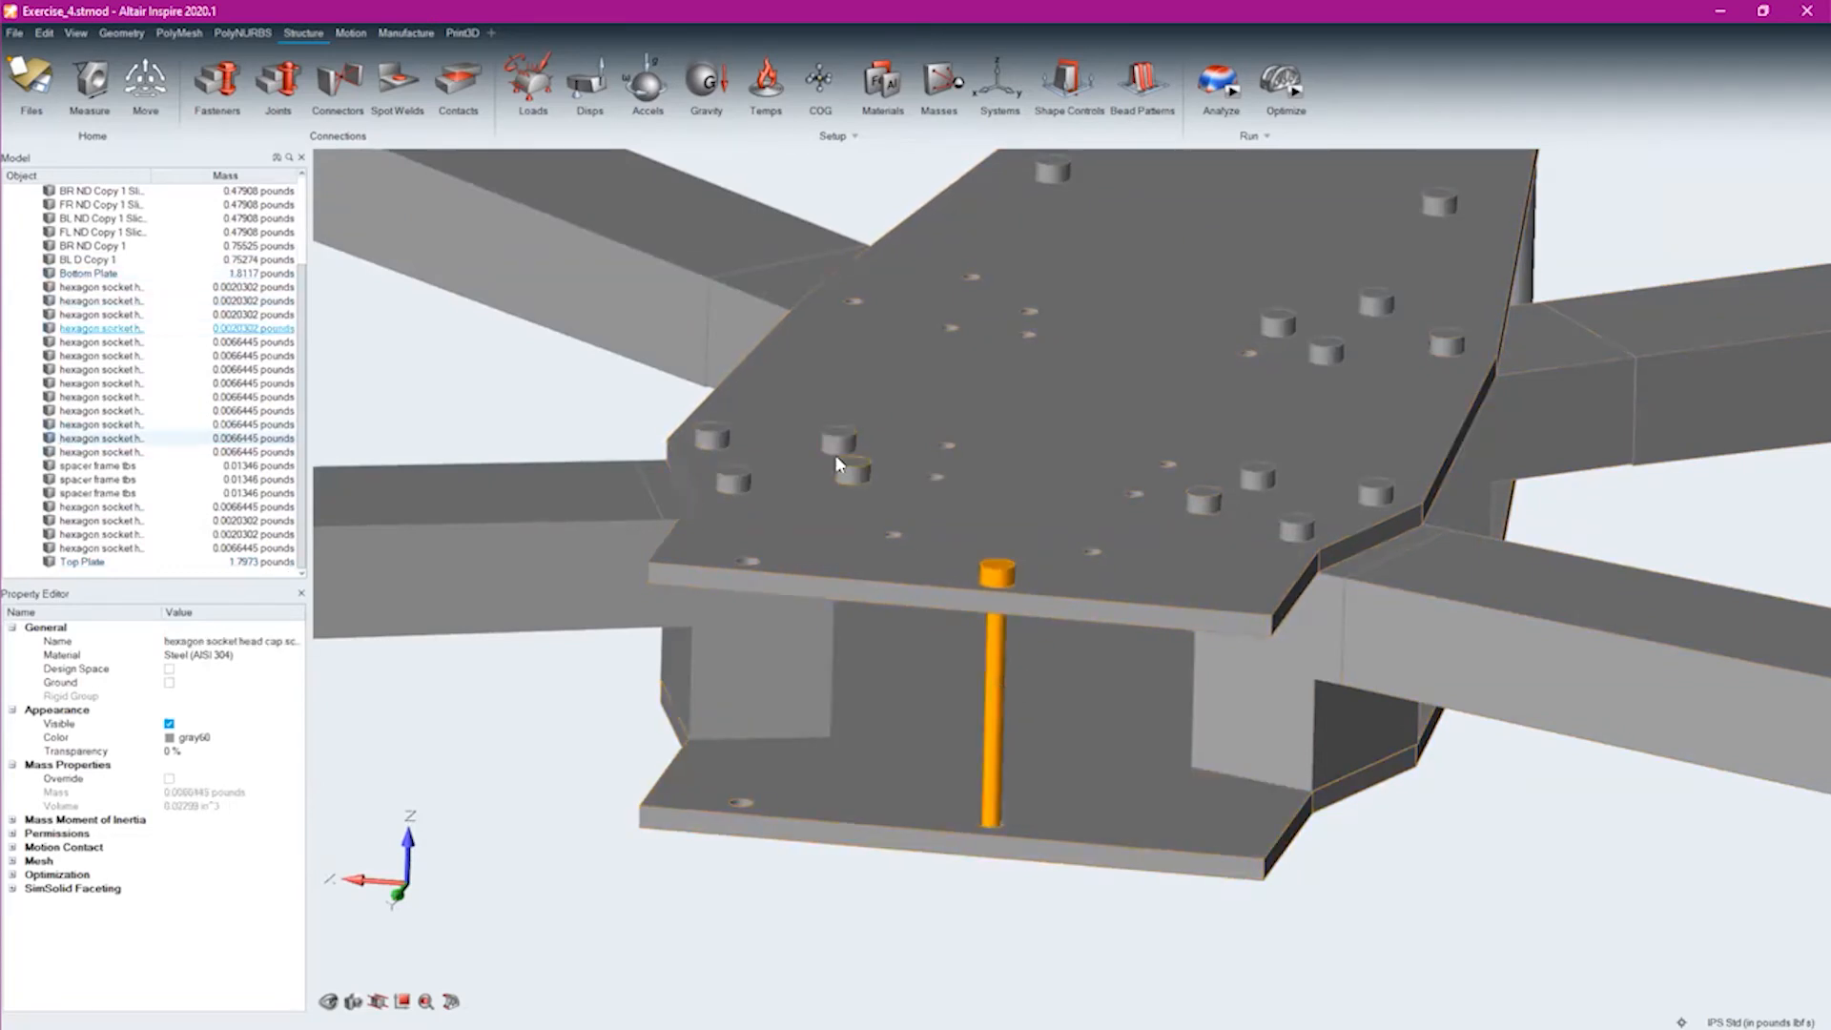
Look through the list of parts in the Exercise_4 assembly
scroll(1193, 593, down, 5)
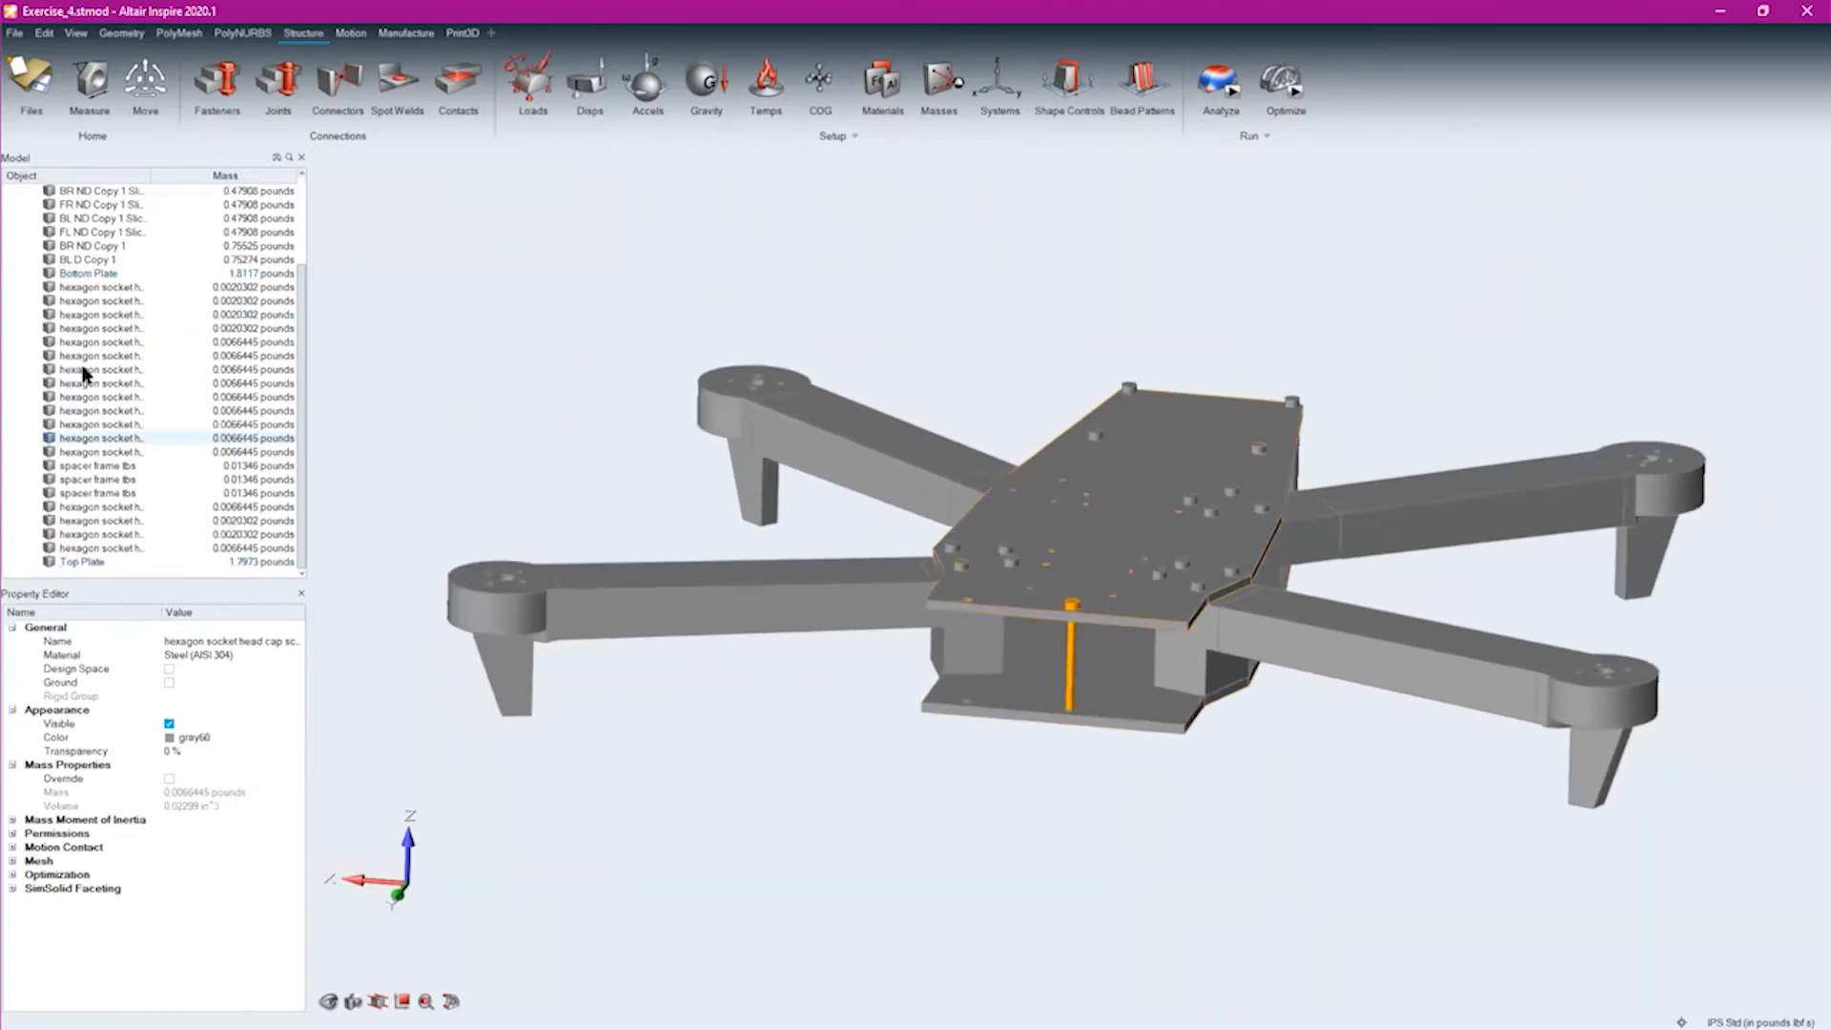
scroll(82, 221, up, 3)
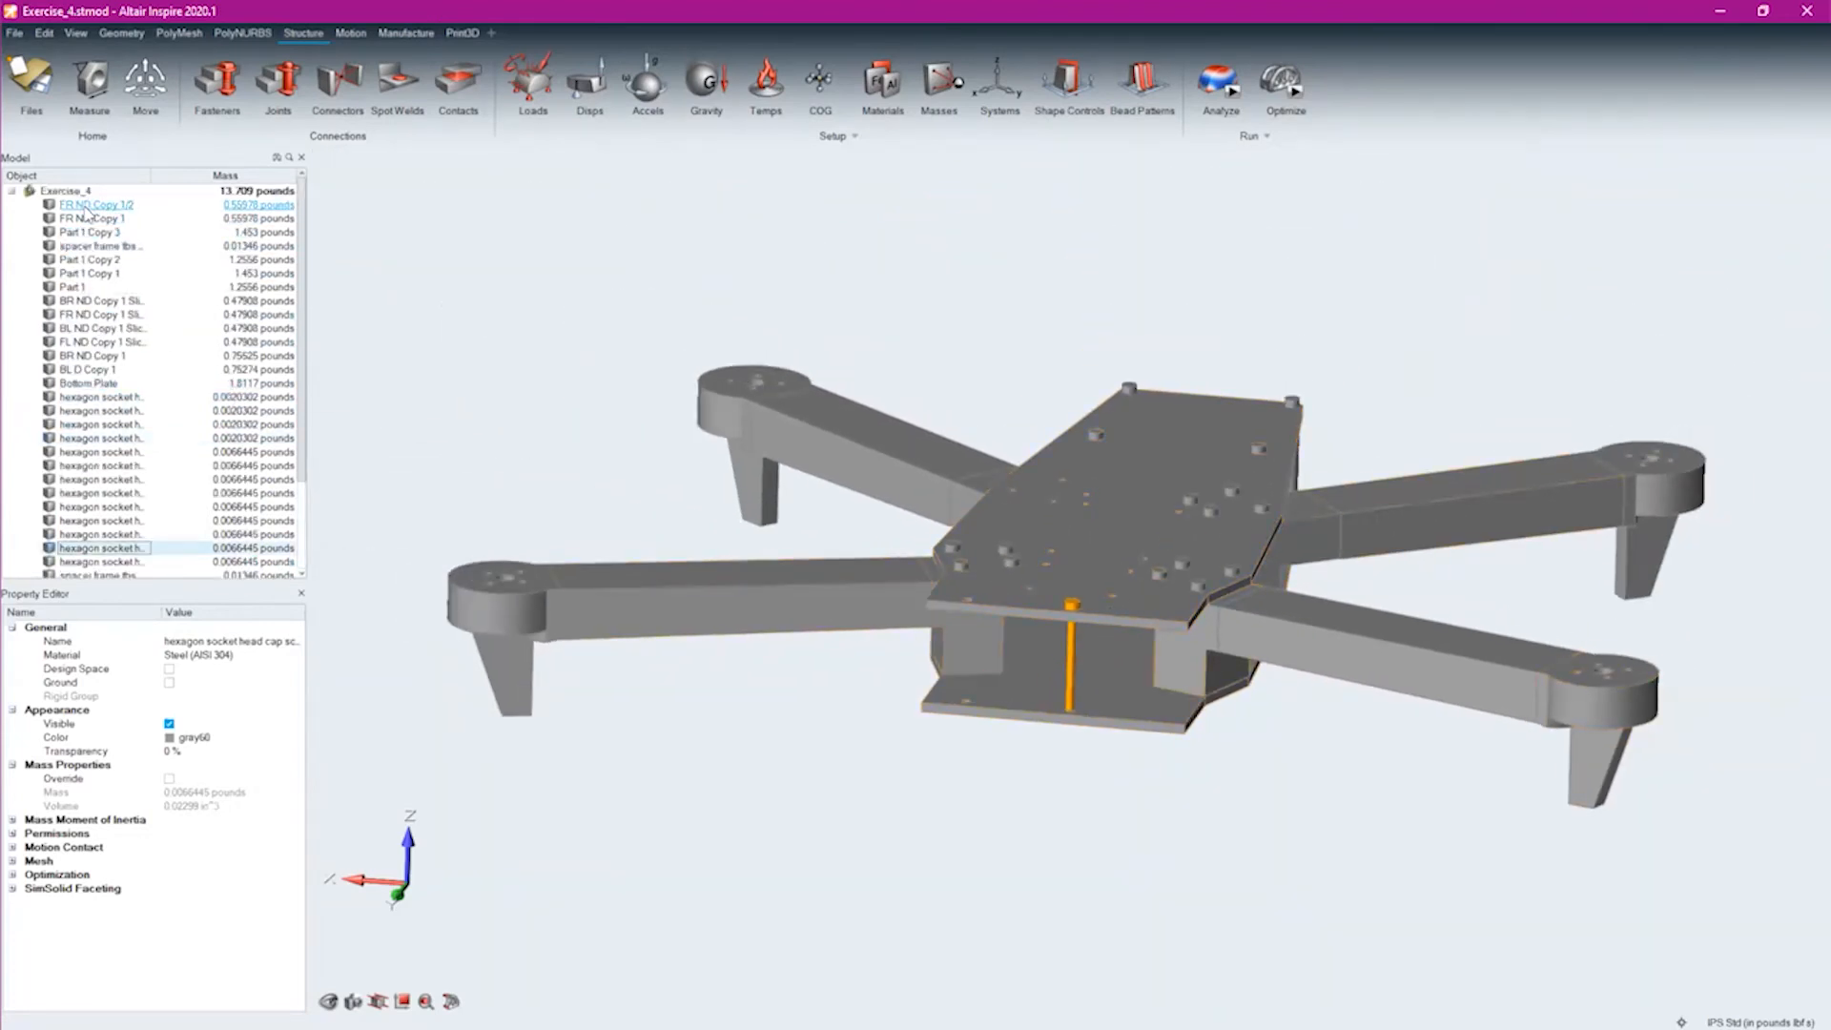
mouse_move(1001, 780)
right_down()
mouse_move(1007, 840)
mouse_move(1009, 810)
right_up()
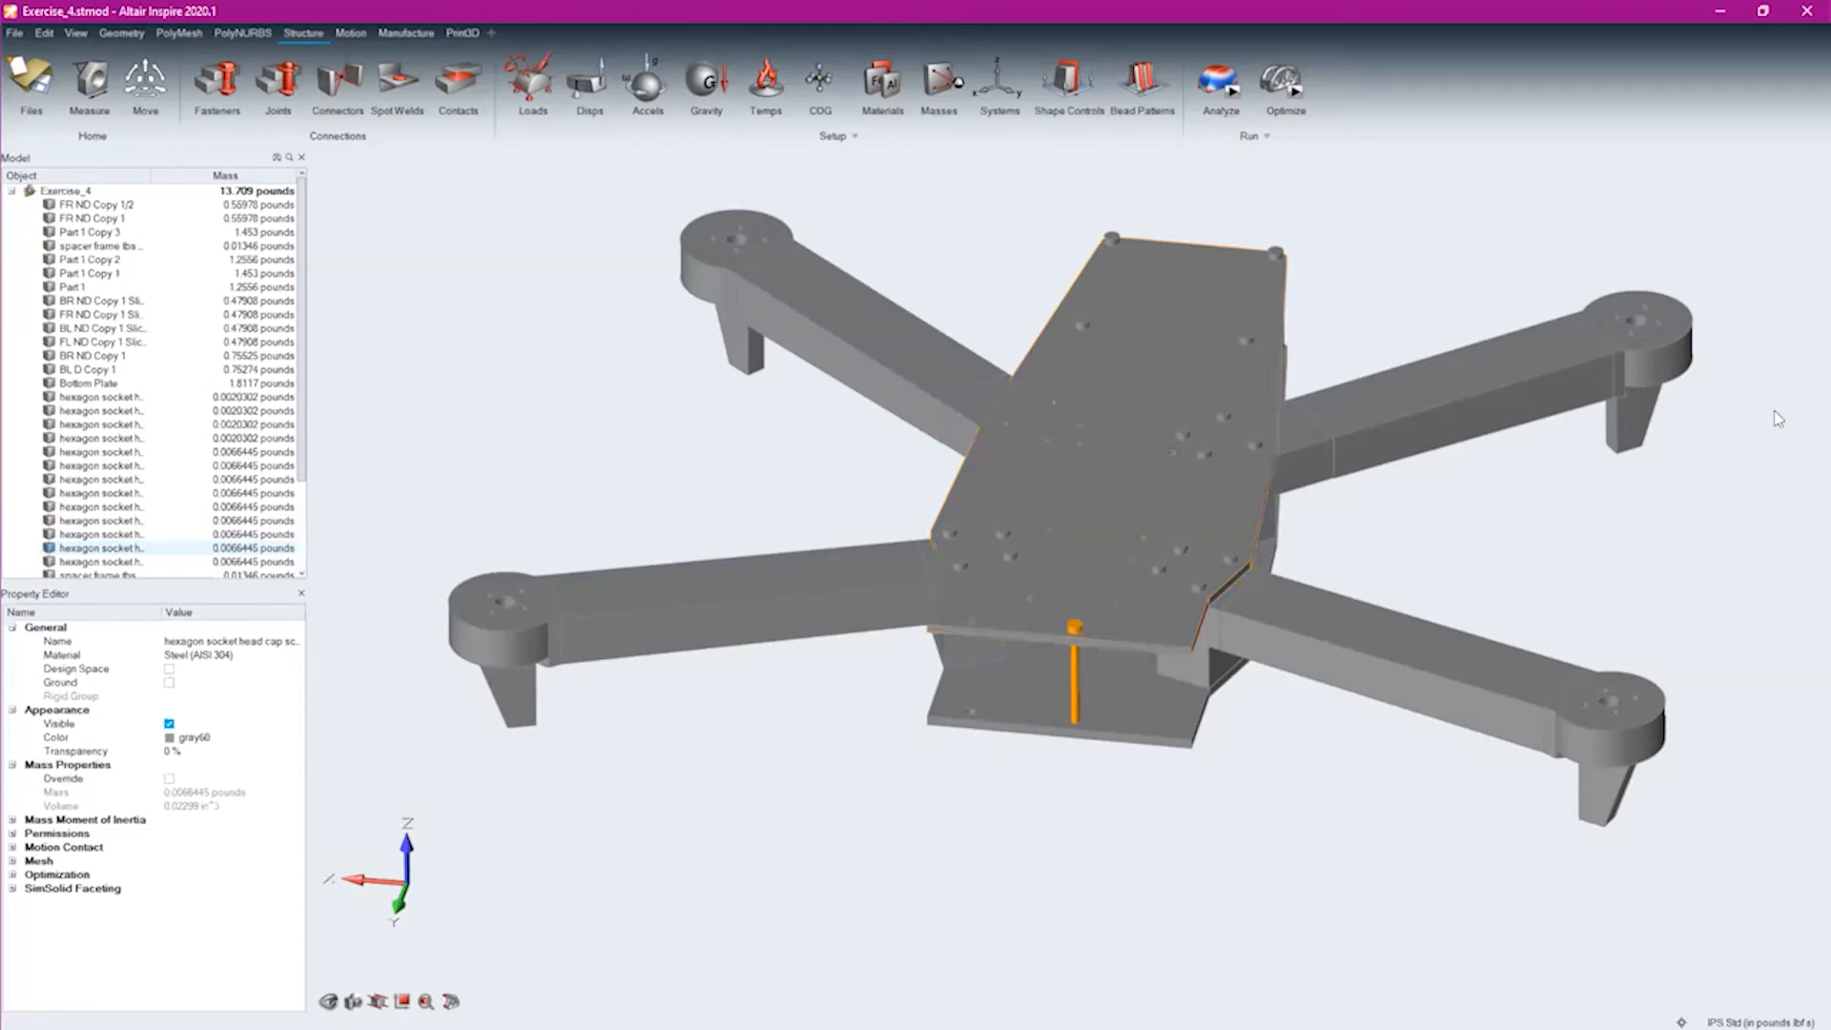
Apply fixed supports to the bottom faces of the first two landing legs on one side of the drone frame
middle_drag(930, 246, 702, 58)
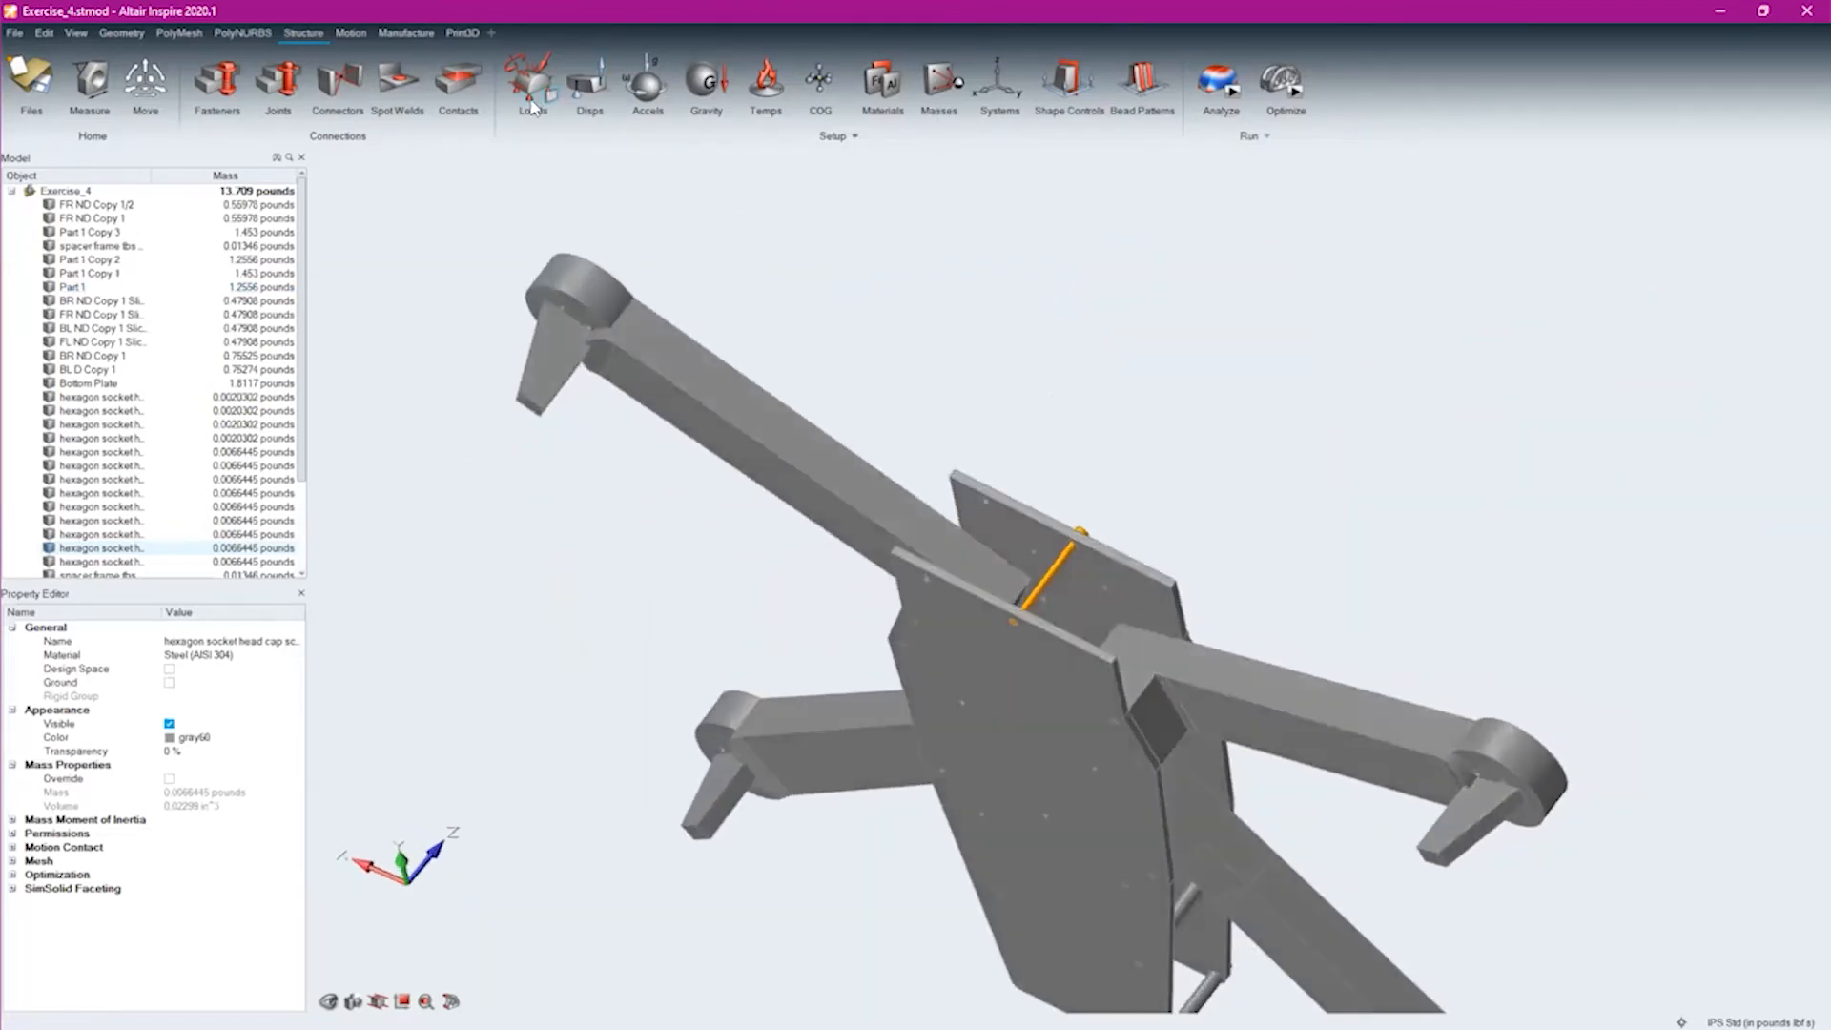
click(539, 101)
scroll(517, 405, up, 5)
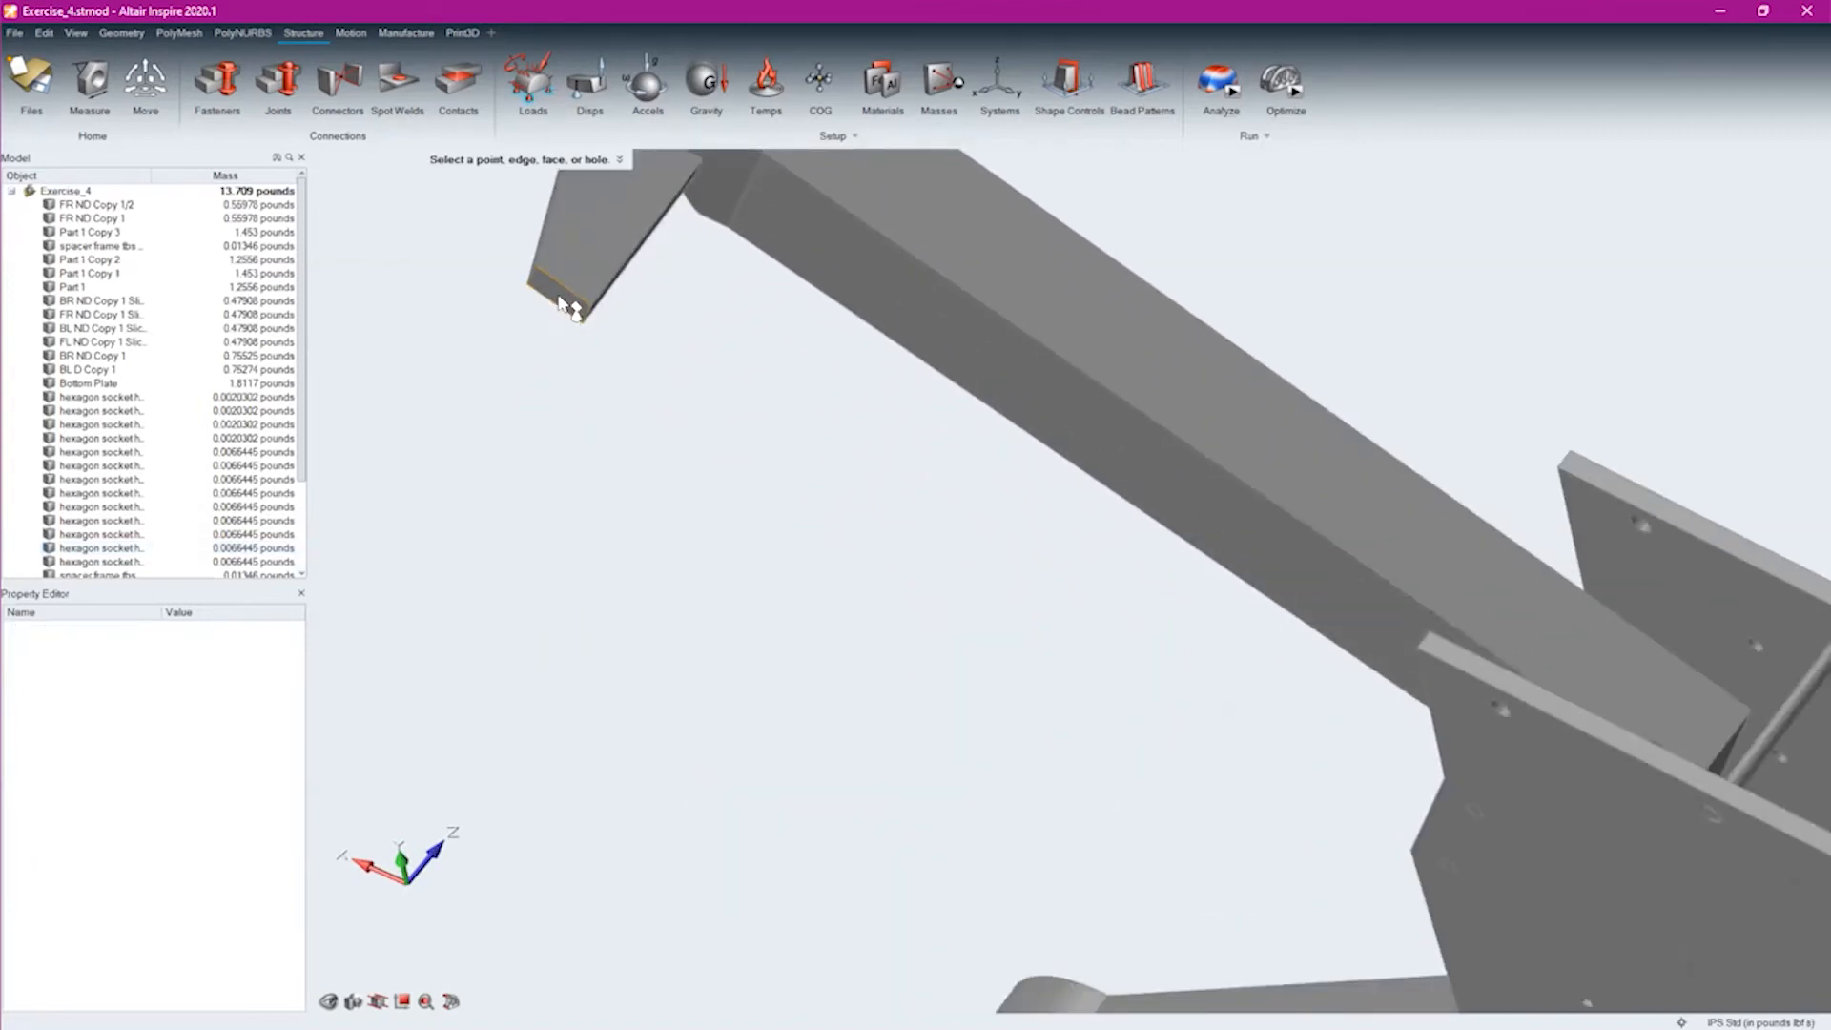
click(563, 310)
scroll(1063, 618, down, 2)
right_drag(987, 963, 996, 487)
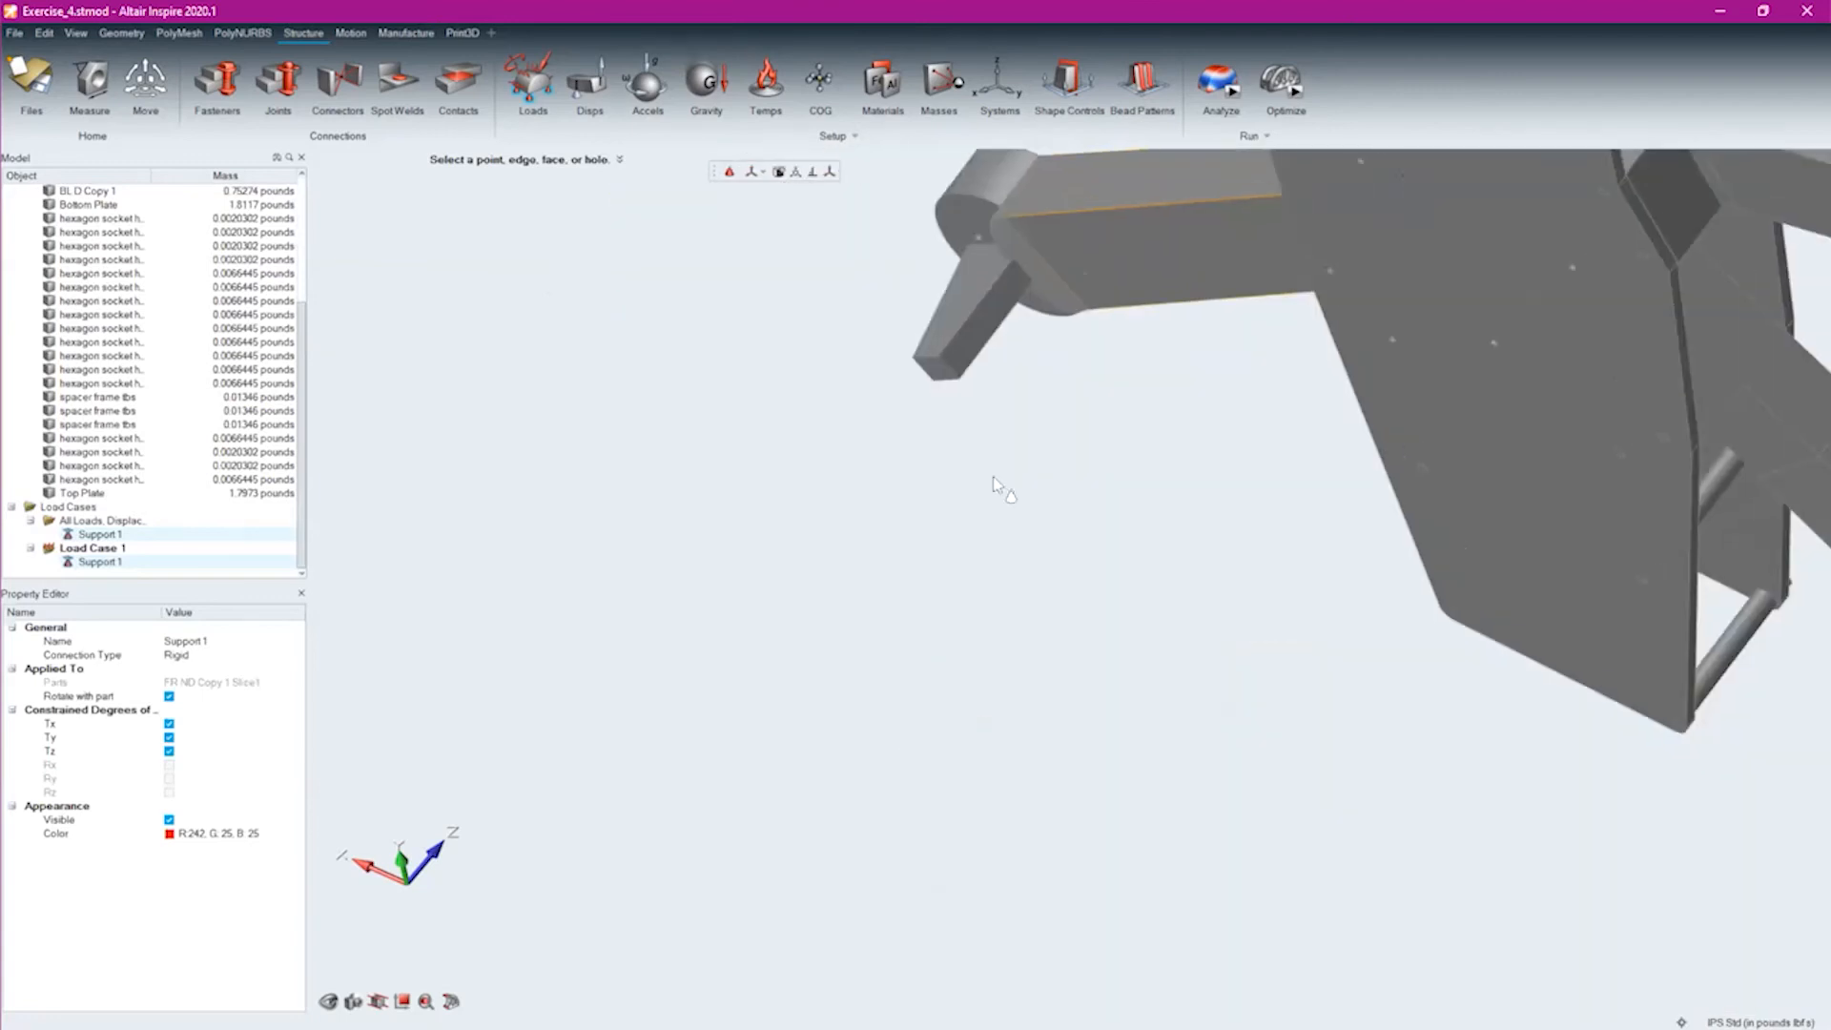
scroll(953, 386, up, 2)
click(942, 375)
Apply fixed supports to the bottom faces of the remaining two landing legs
right_drag(1183, 551, 353, 432)
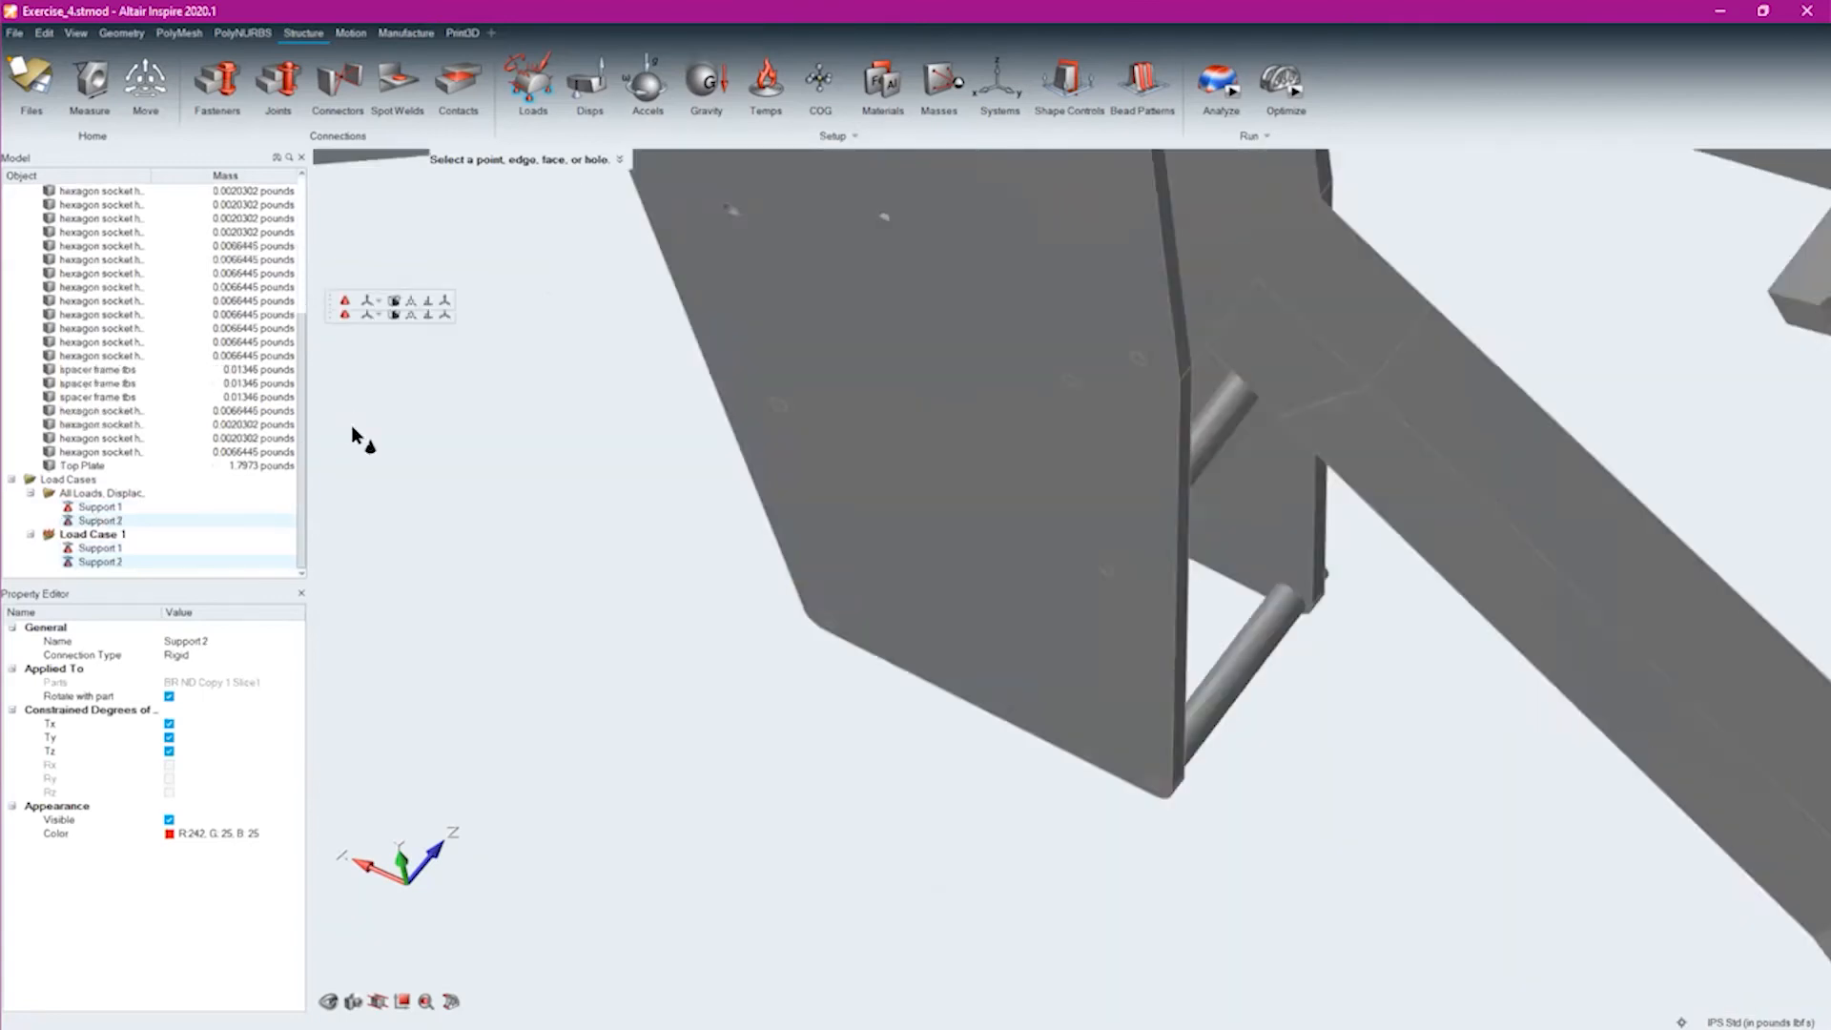
right_drag(1488, 982, 921, 733)
scroll(1101, 656, up, 2)
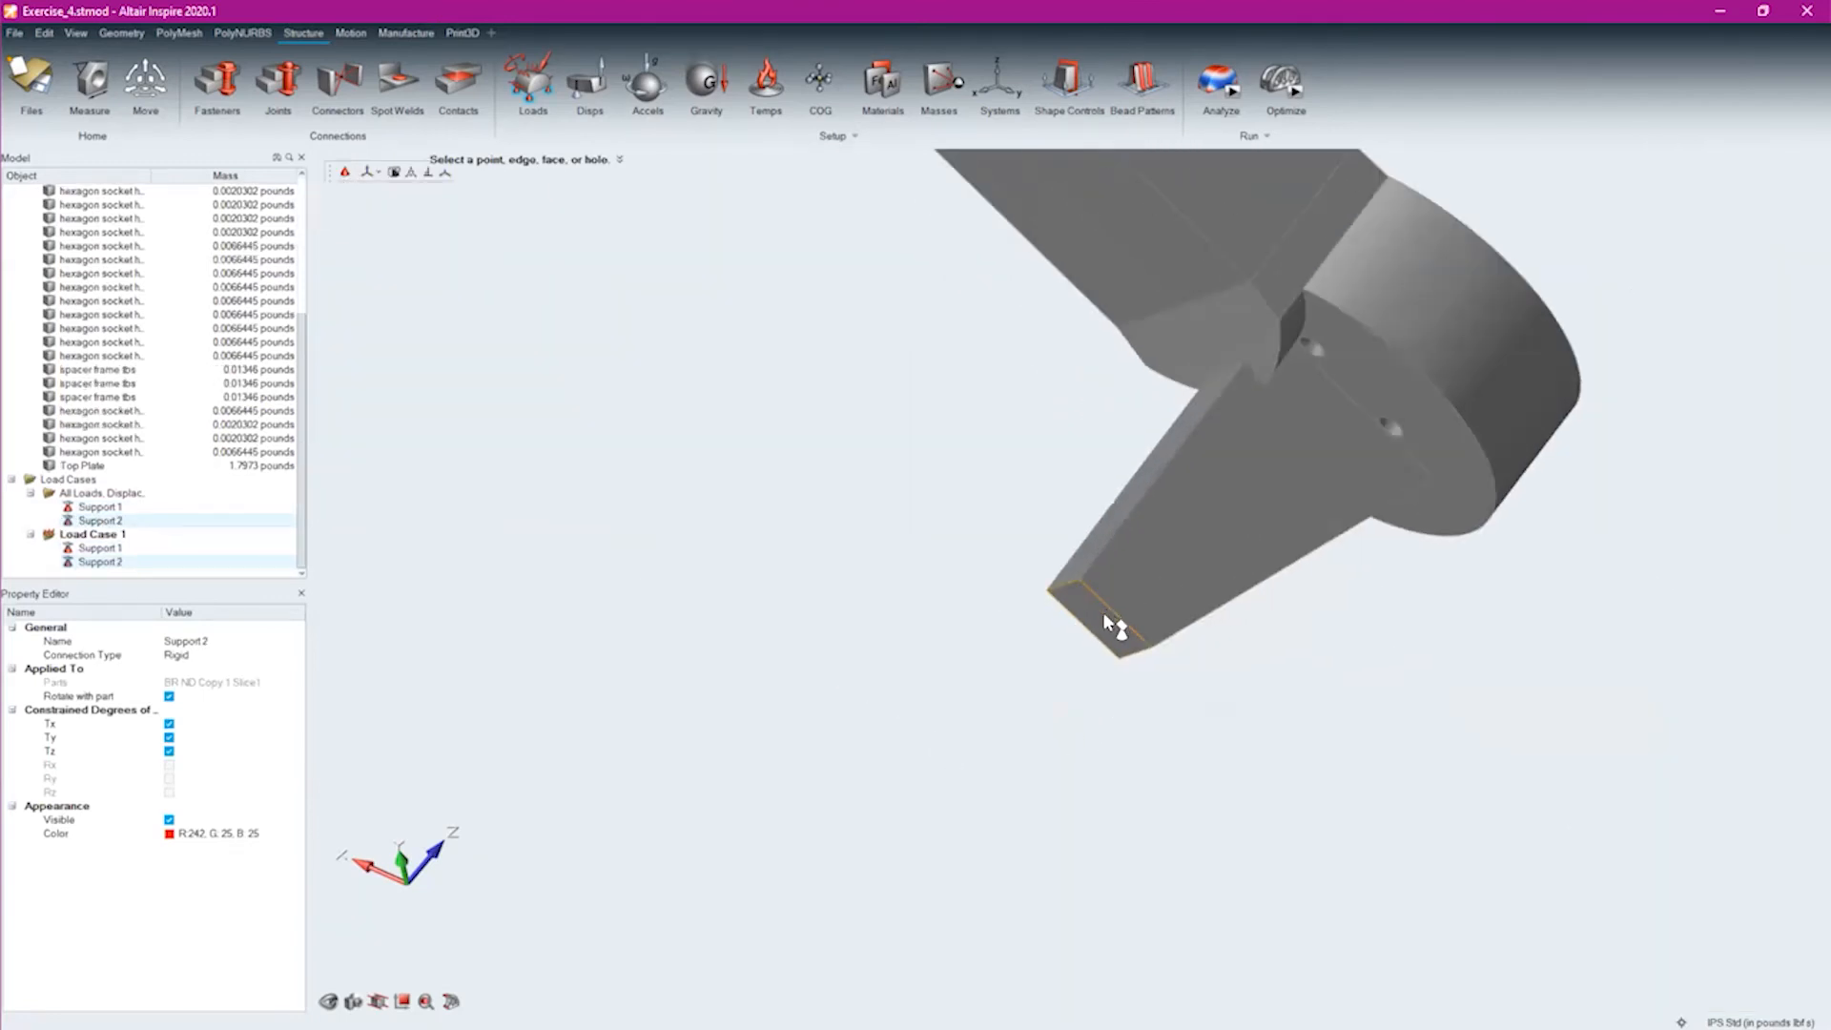
click(1102, 623)
scroll(1383, 372, down, 4)
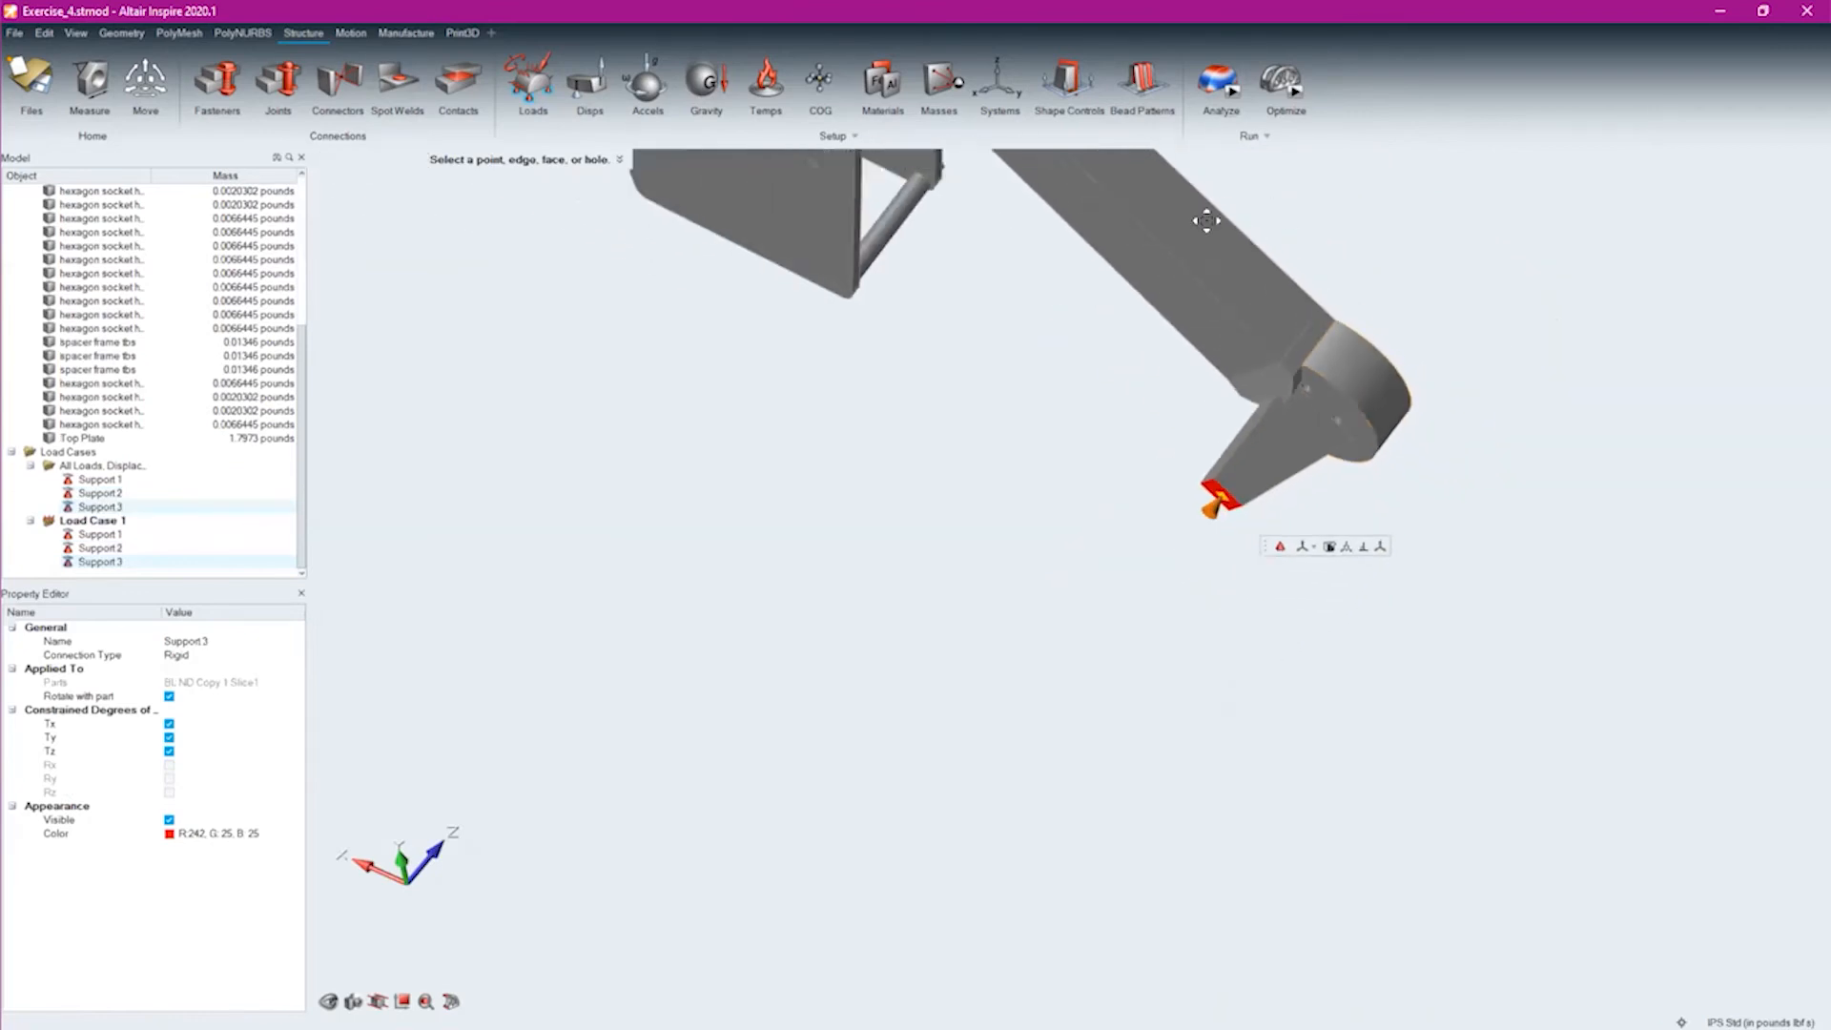
right_drag(1316, 286, 1137, 992)
scroll(1049, 639, up, 3)
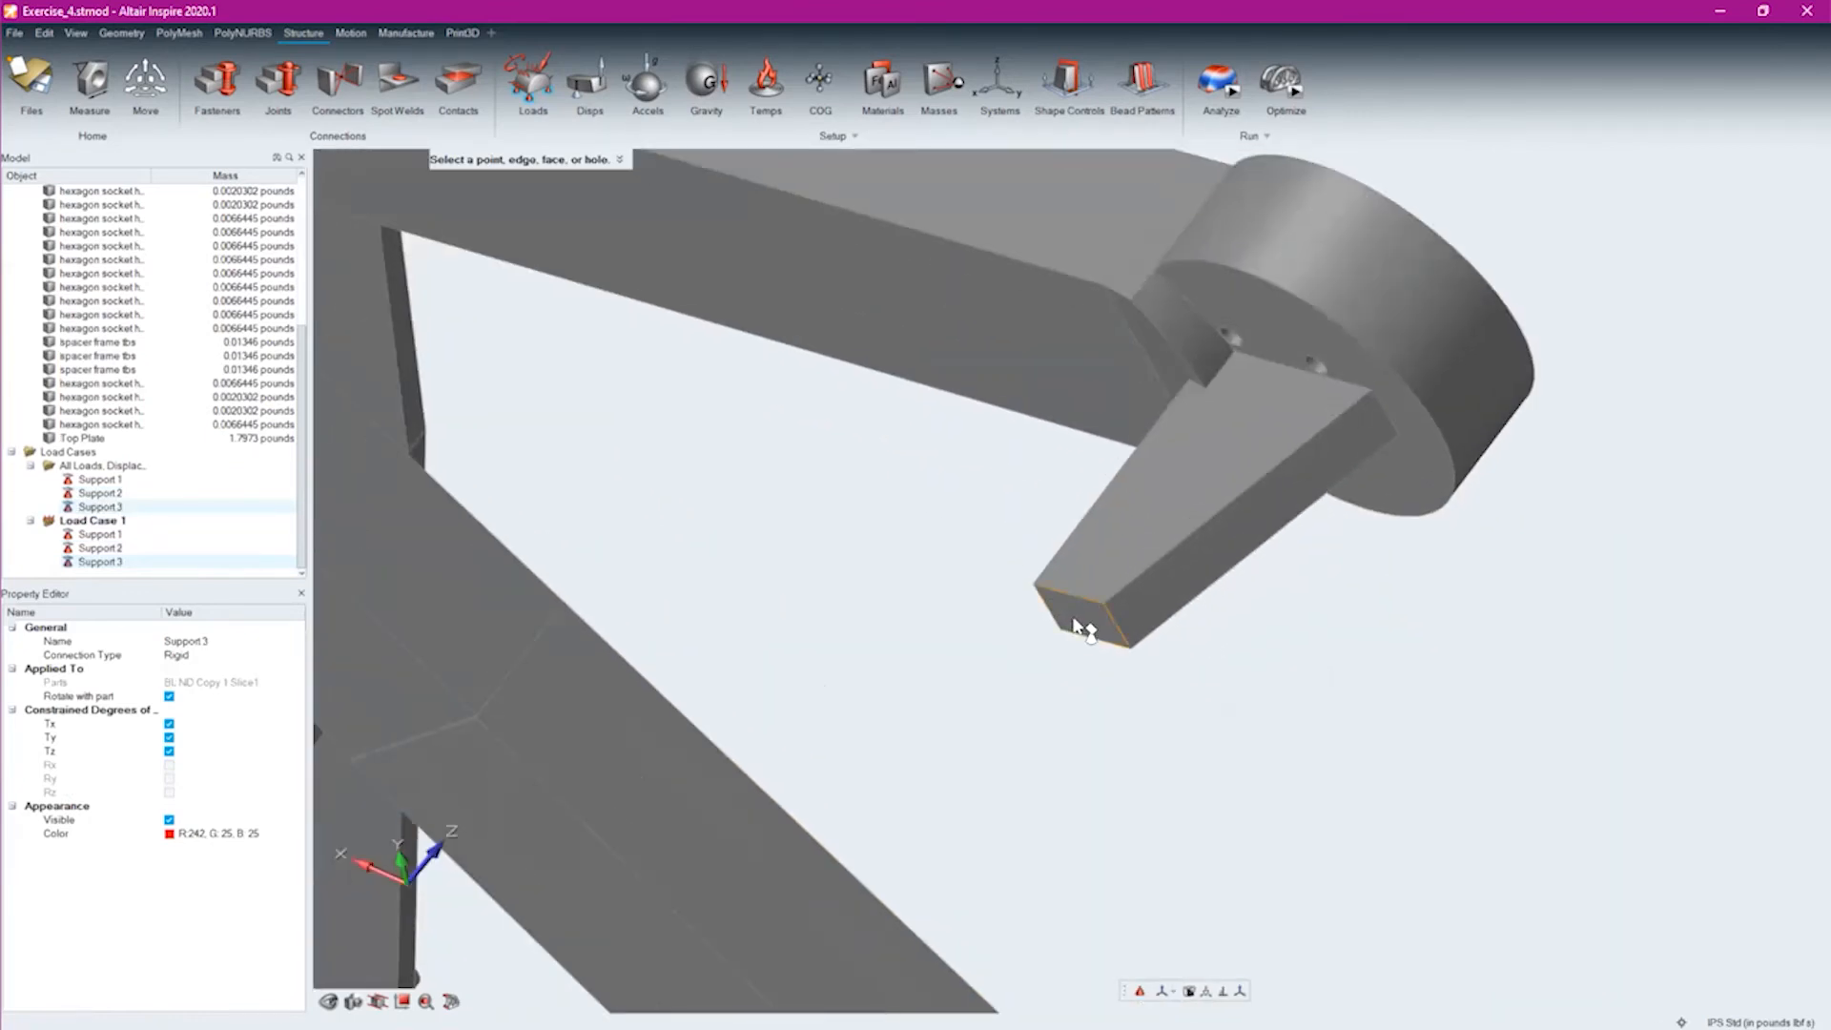
click(1076, 625)
middle_drag(747, 494, 695, 658)
scroll(584, 664, down, 5)
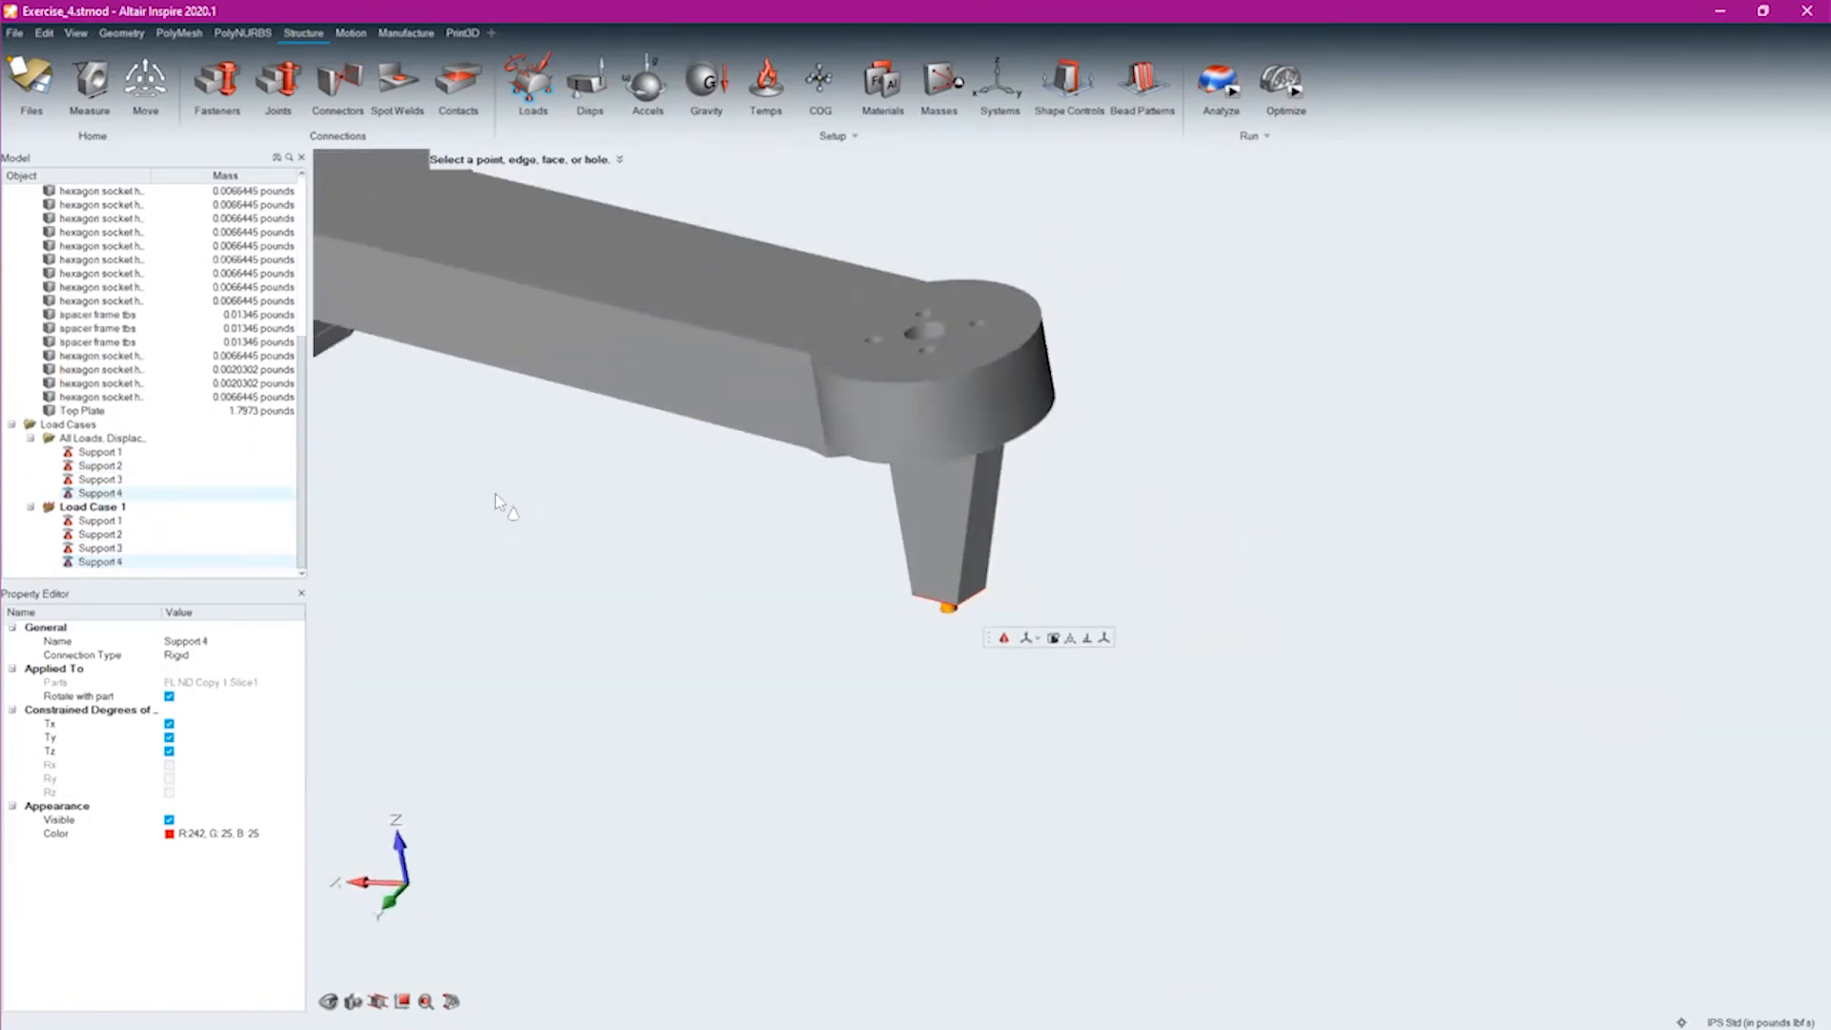
right_drag(687, 603, 1240, 767)
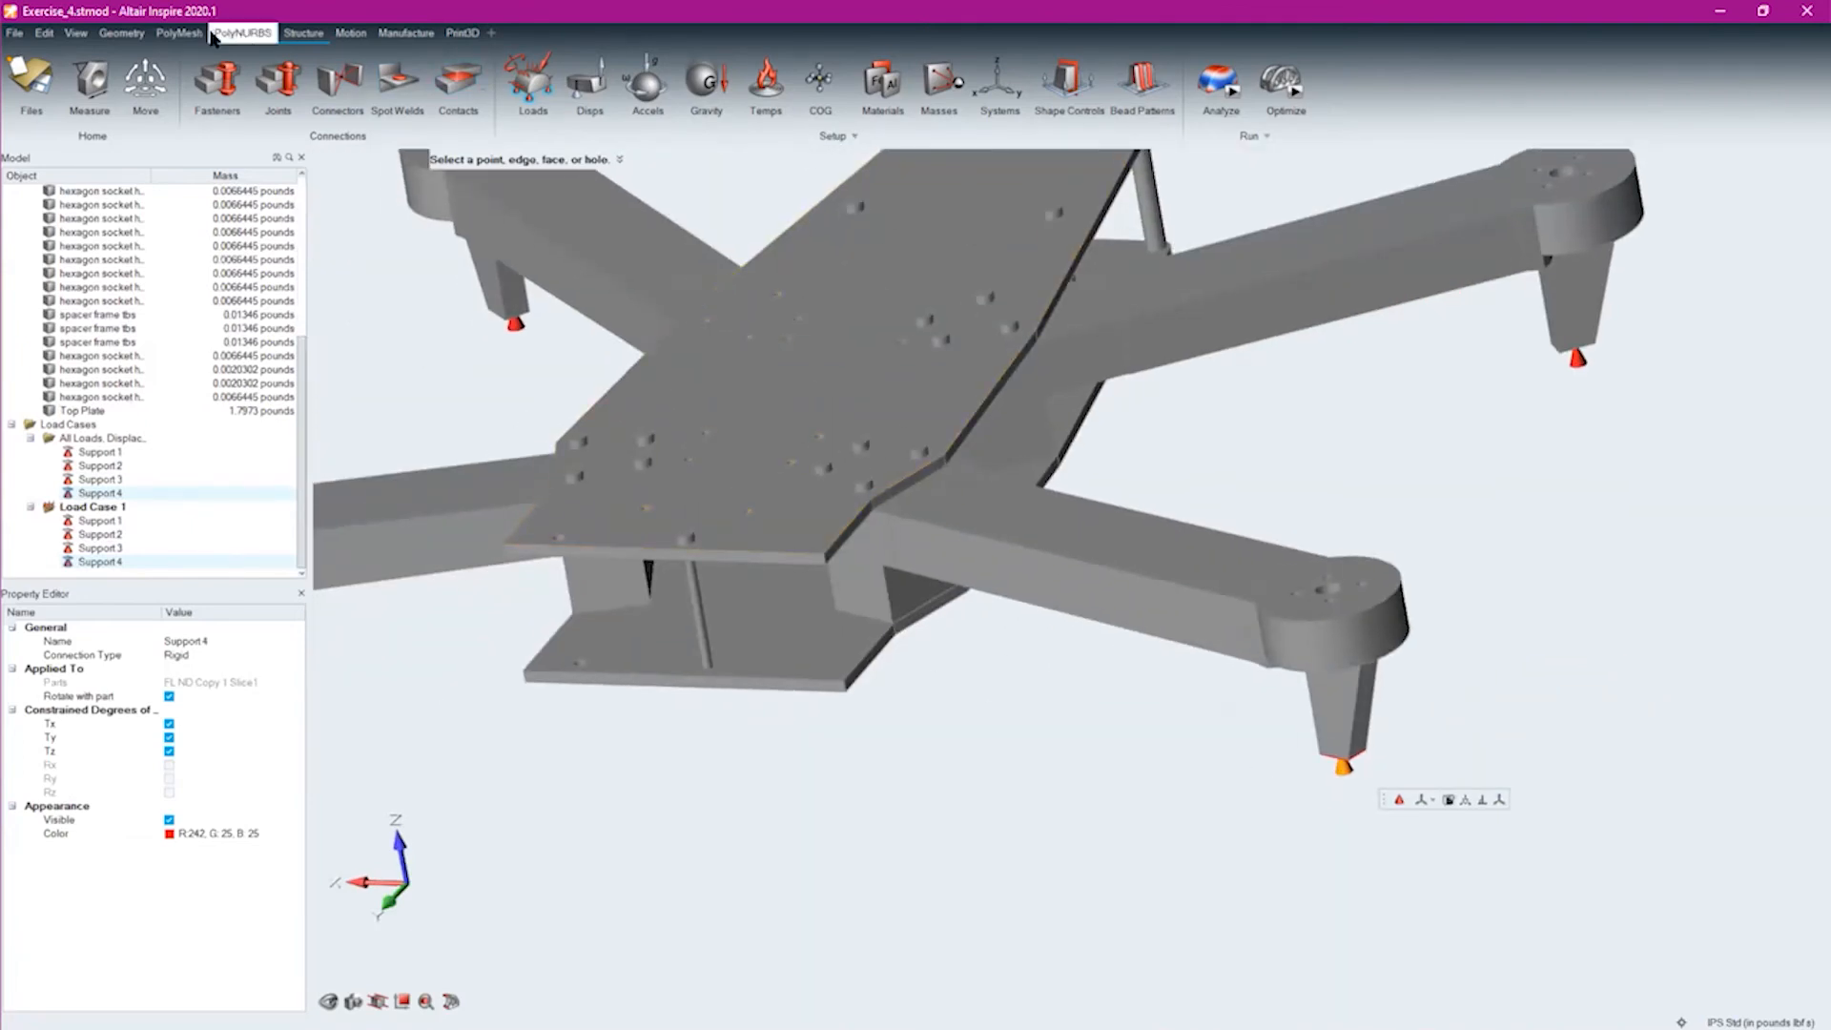
click(122, 33)
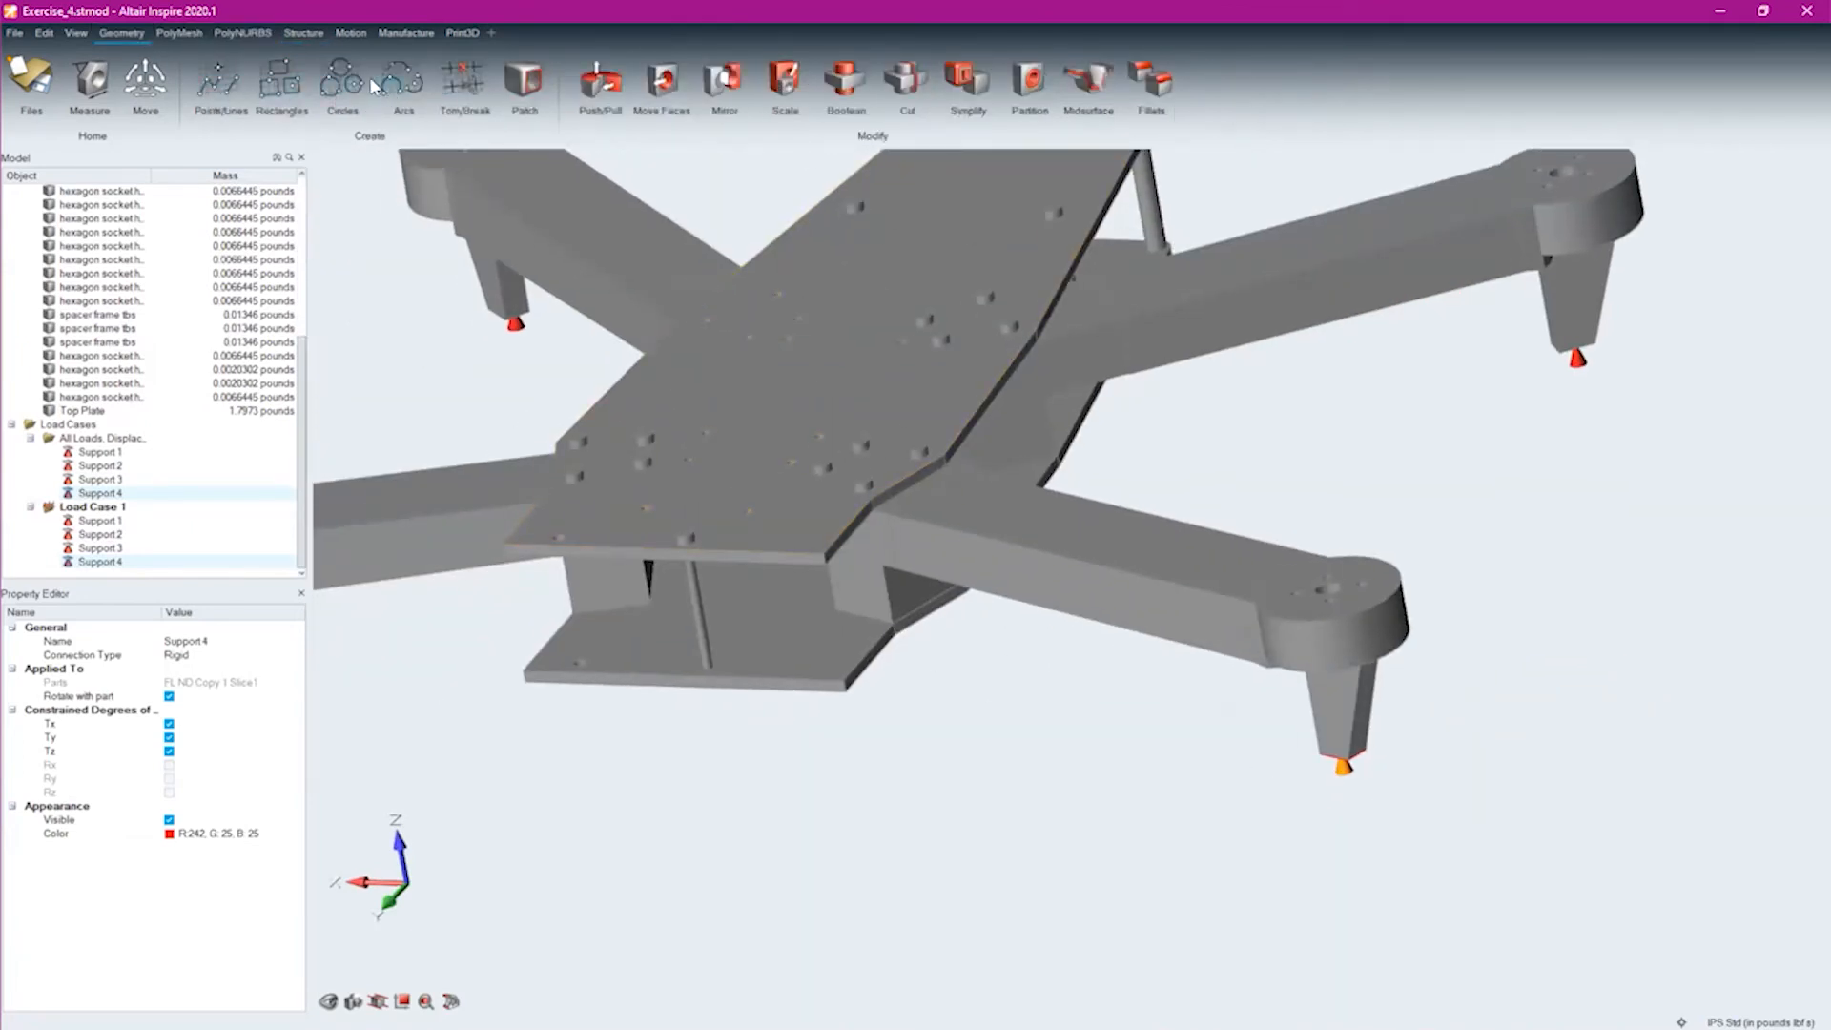
click(357, 84)
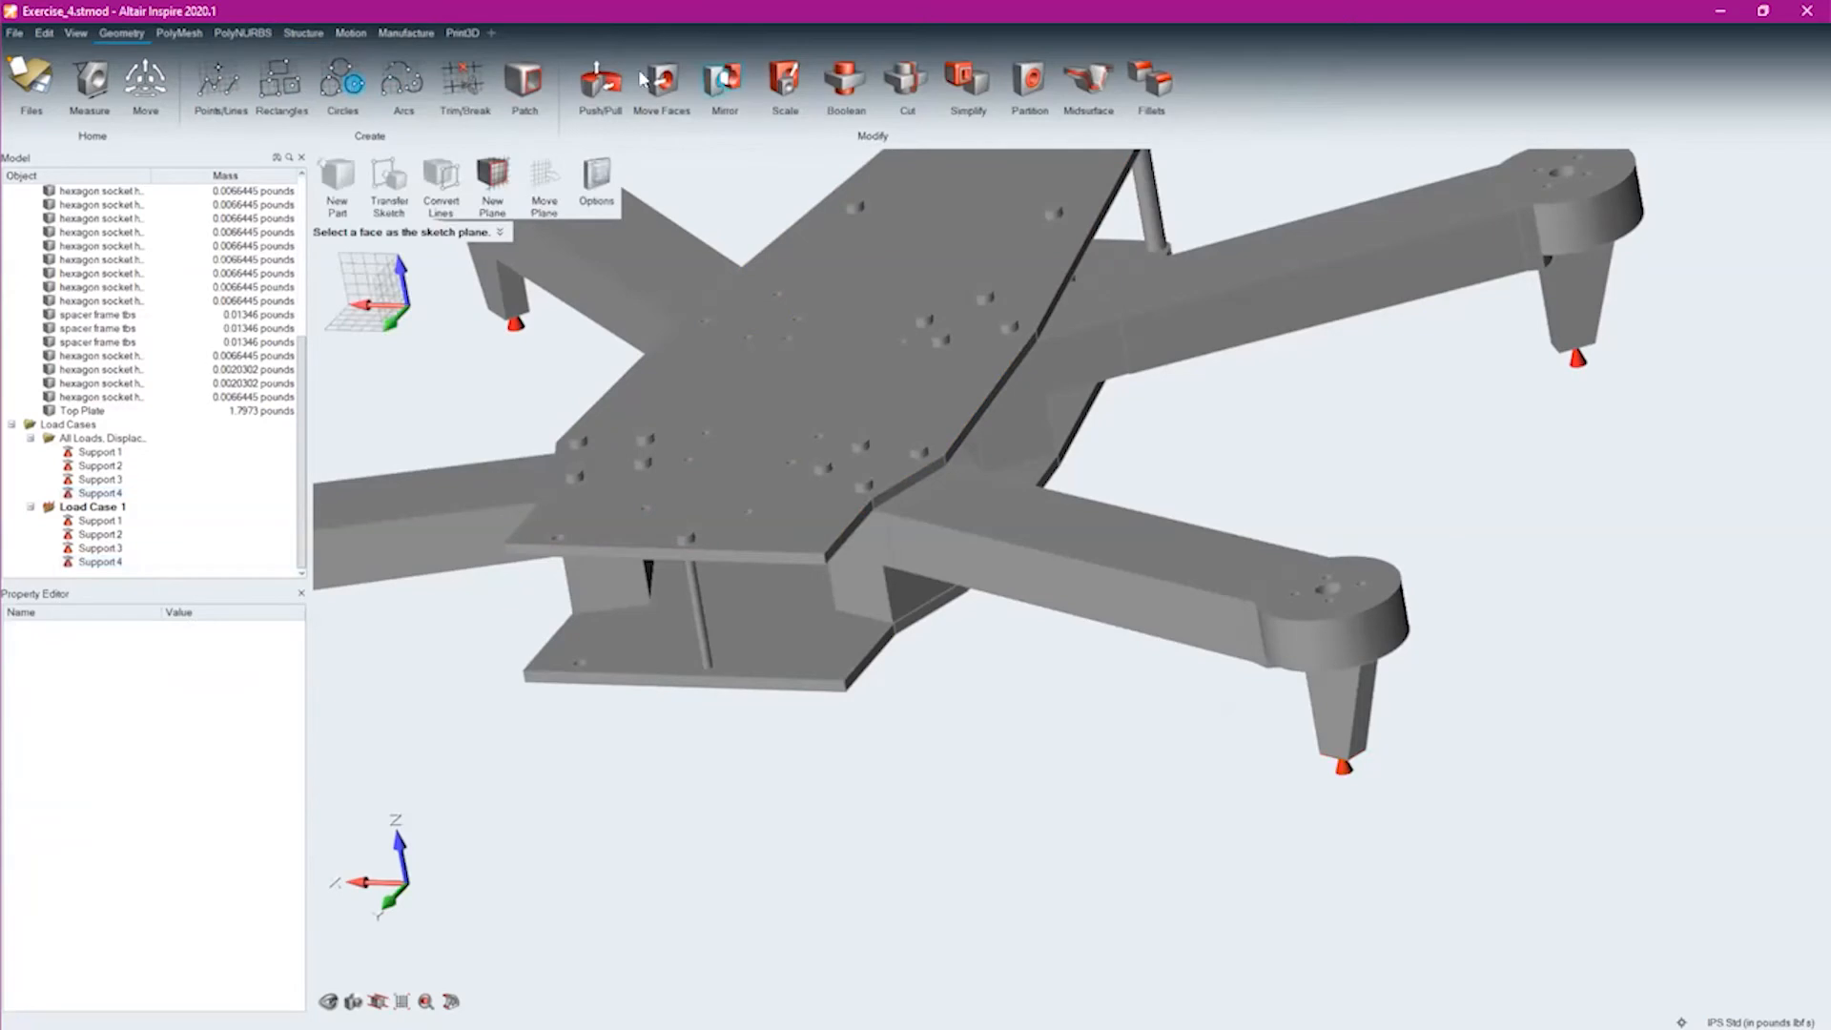
click(305, 32)
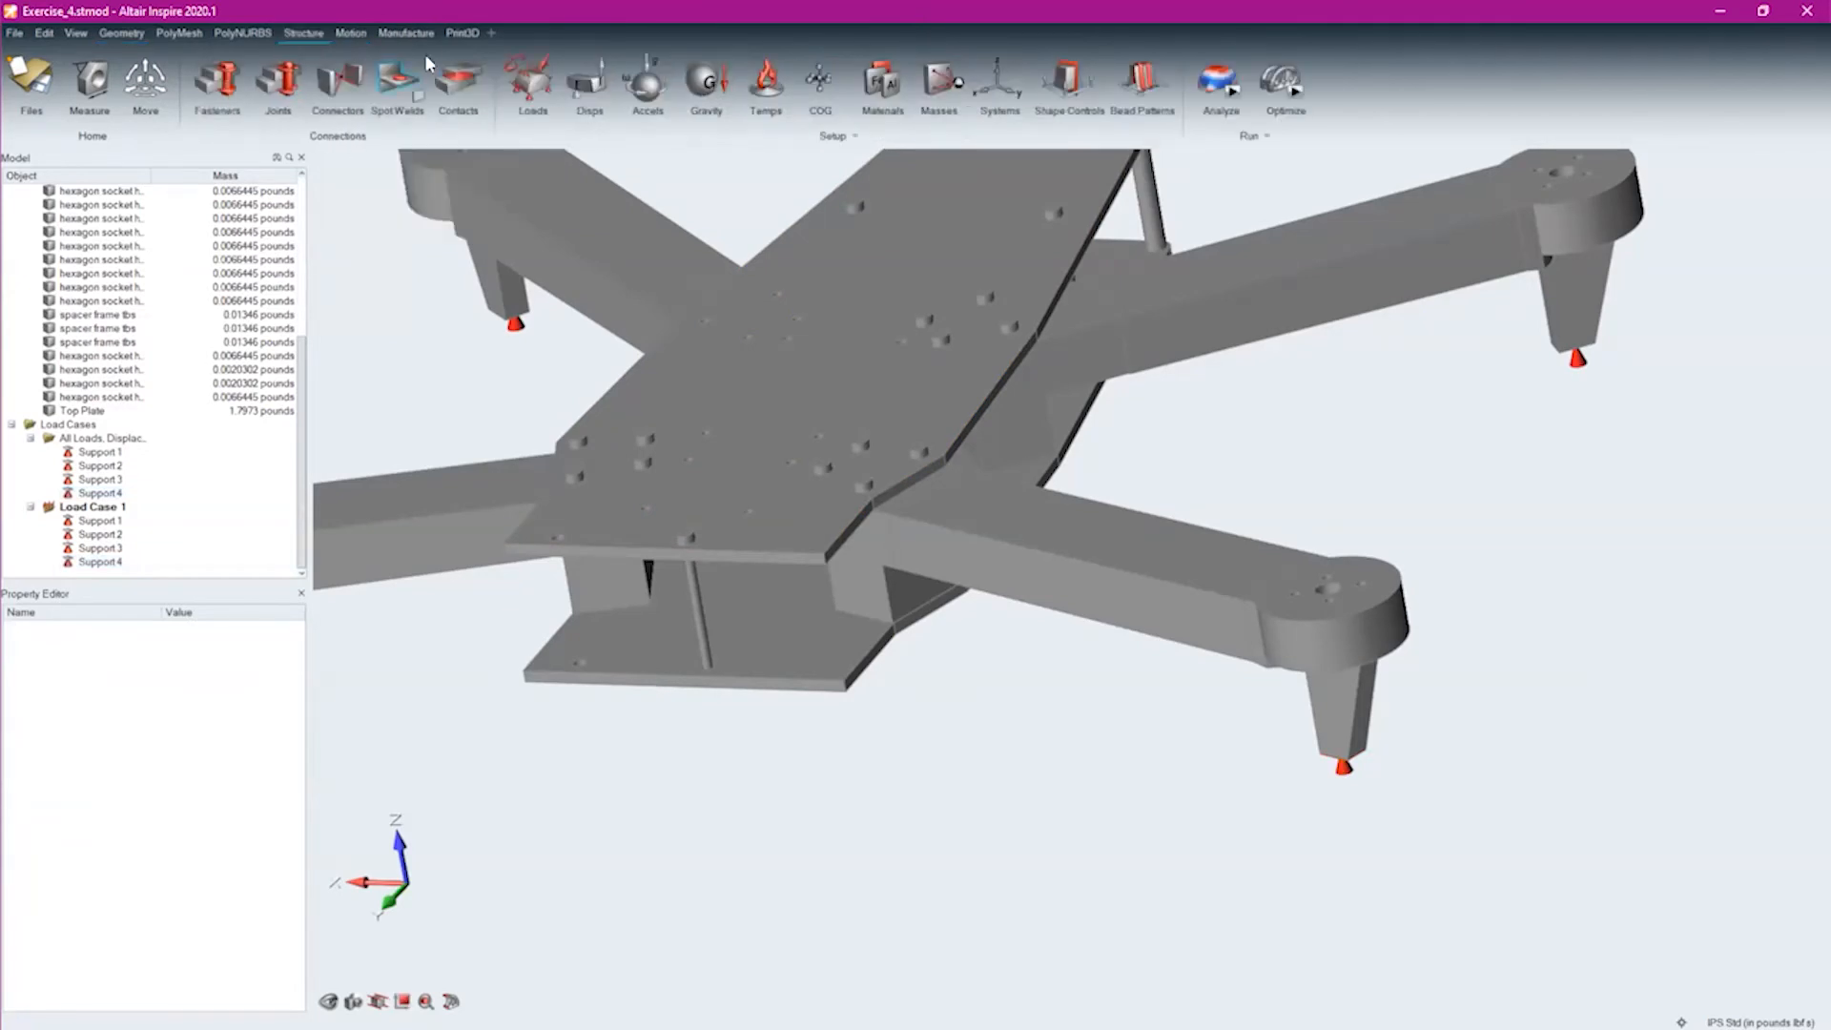
Try applying a force to the entire upper face of the top plate, and undo it
click(545, 67)
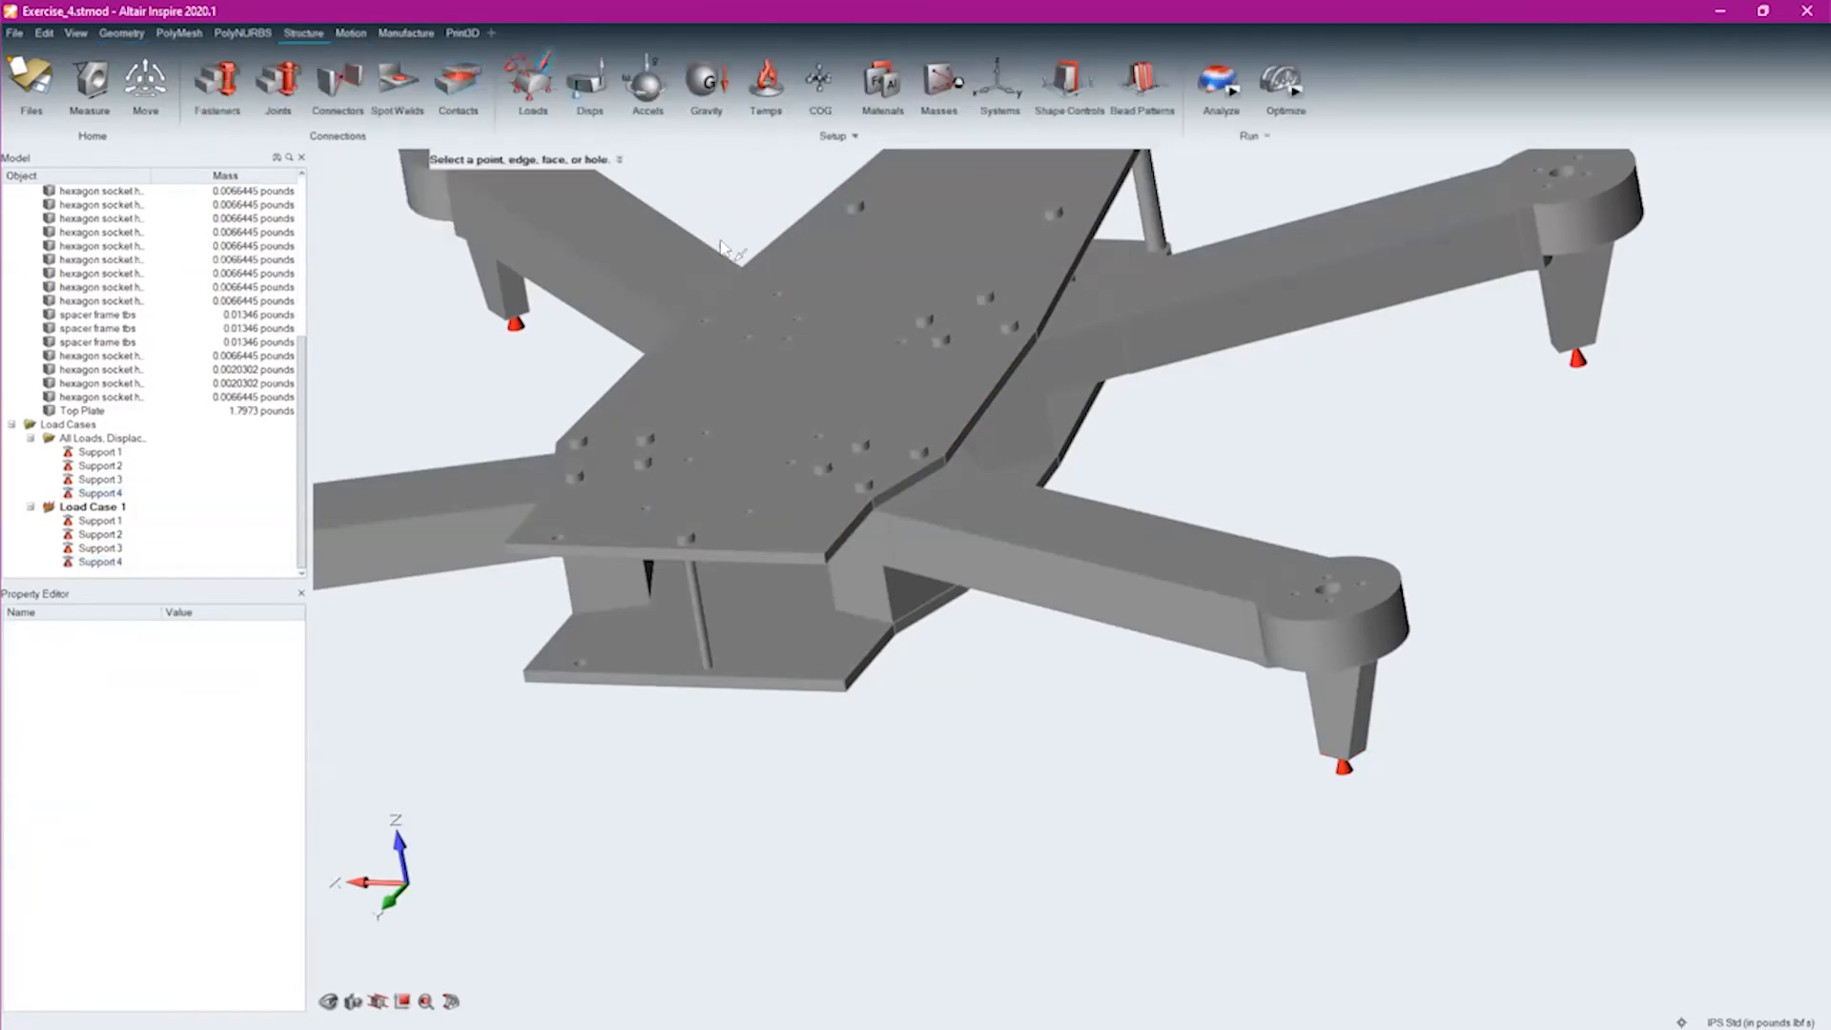
click(834, 322)
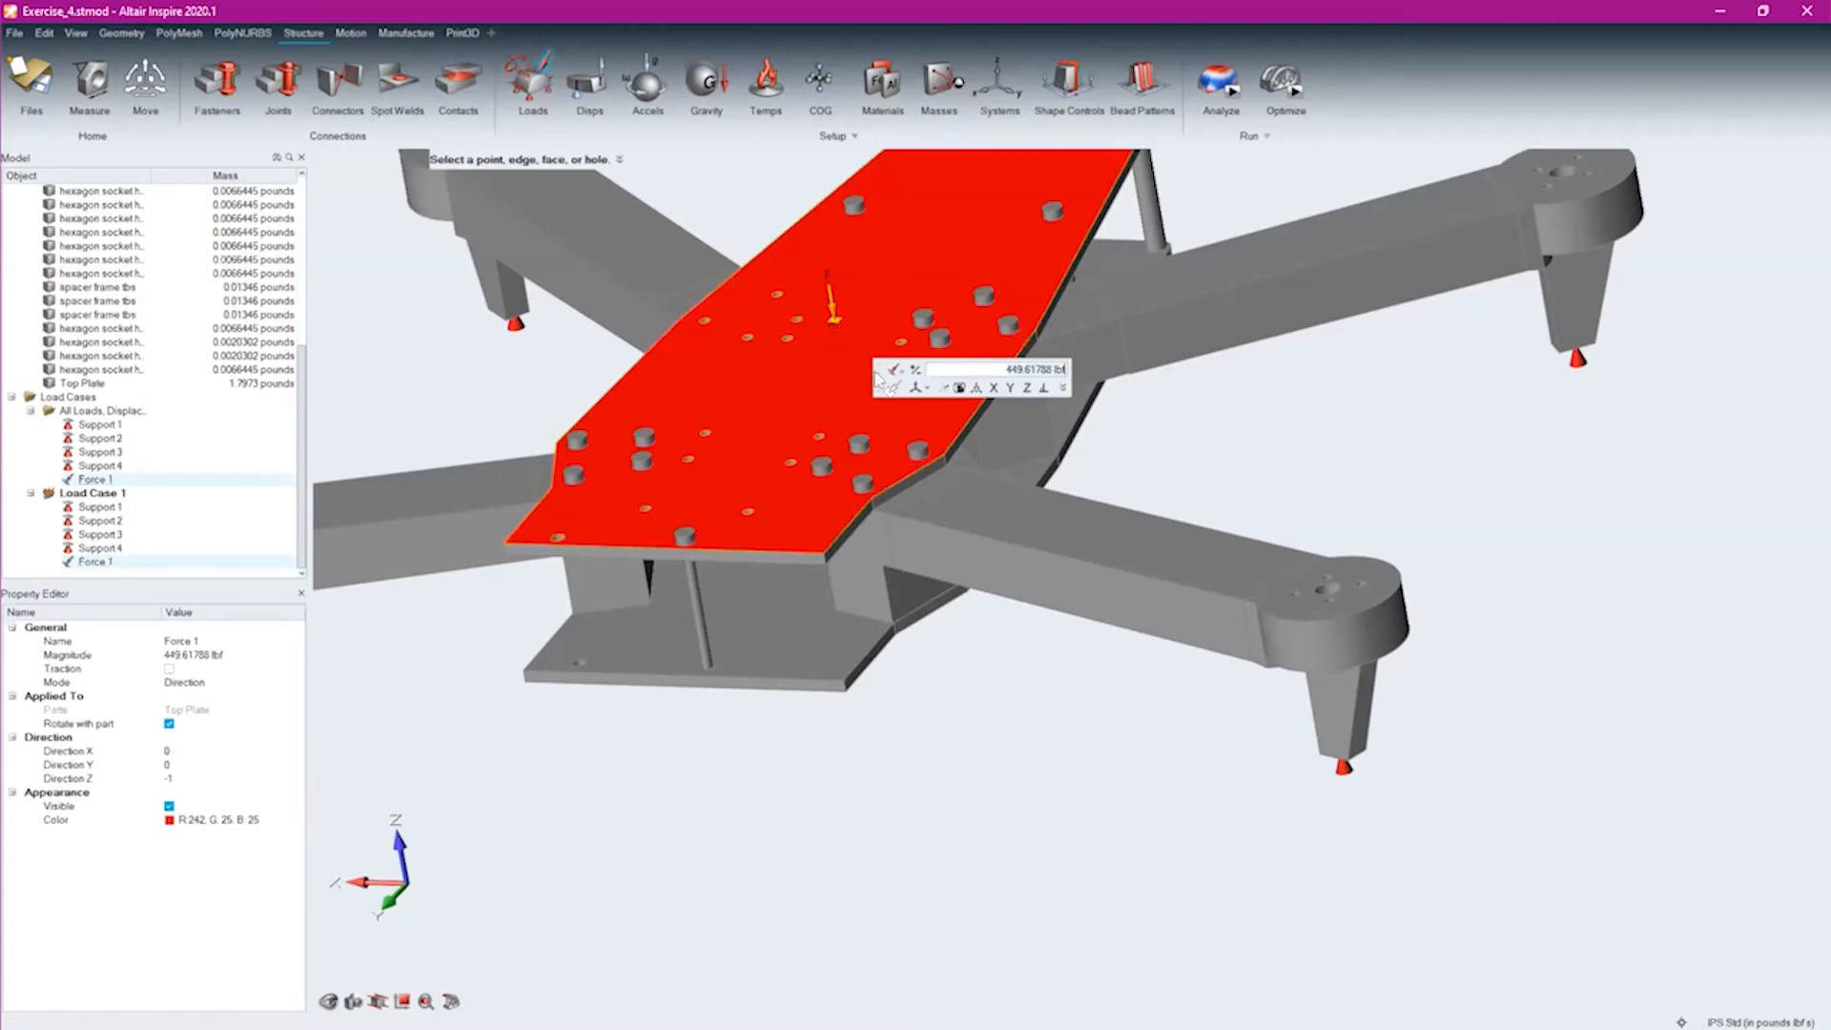
key(ctrl+z)
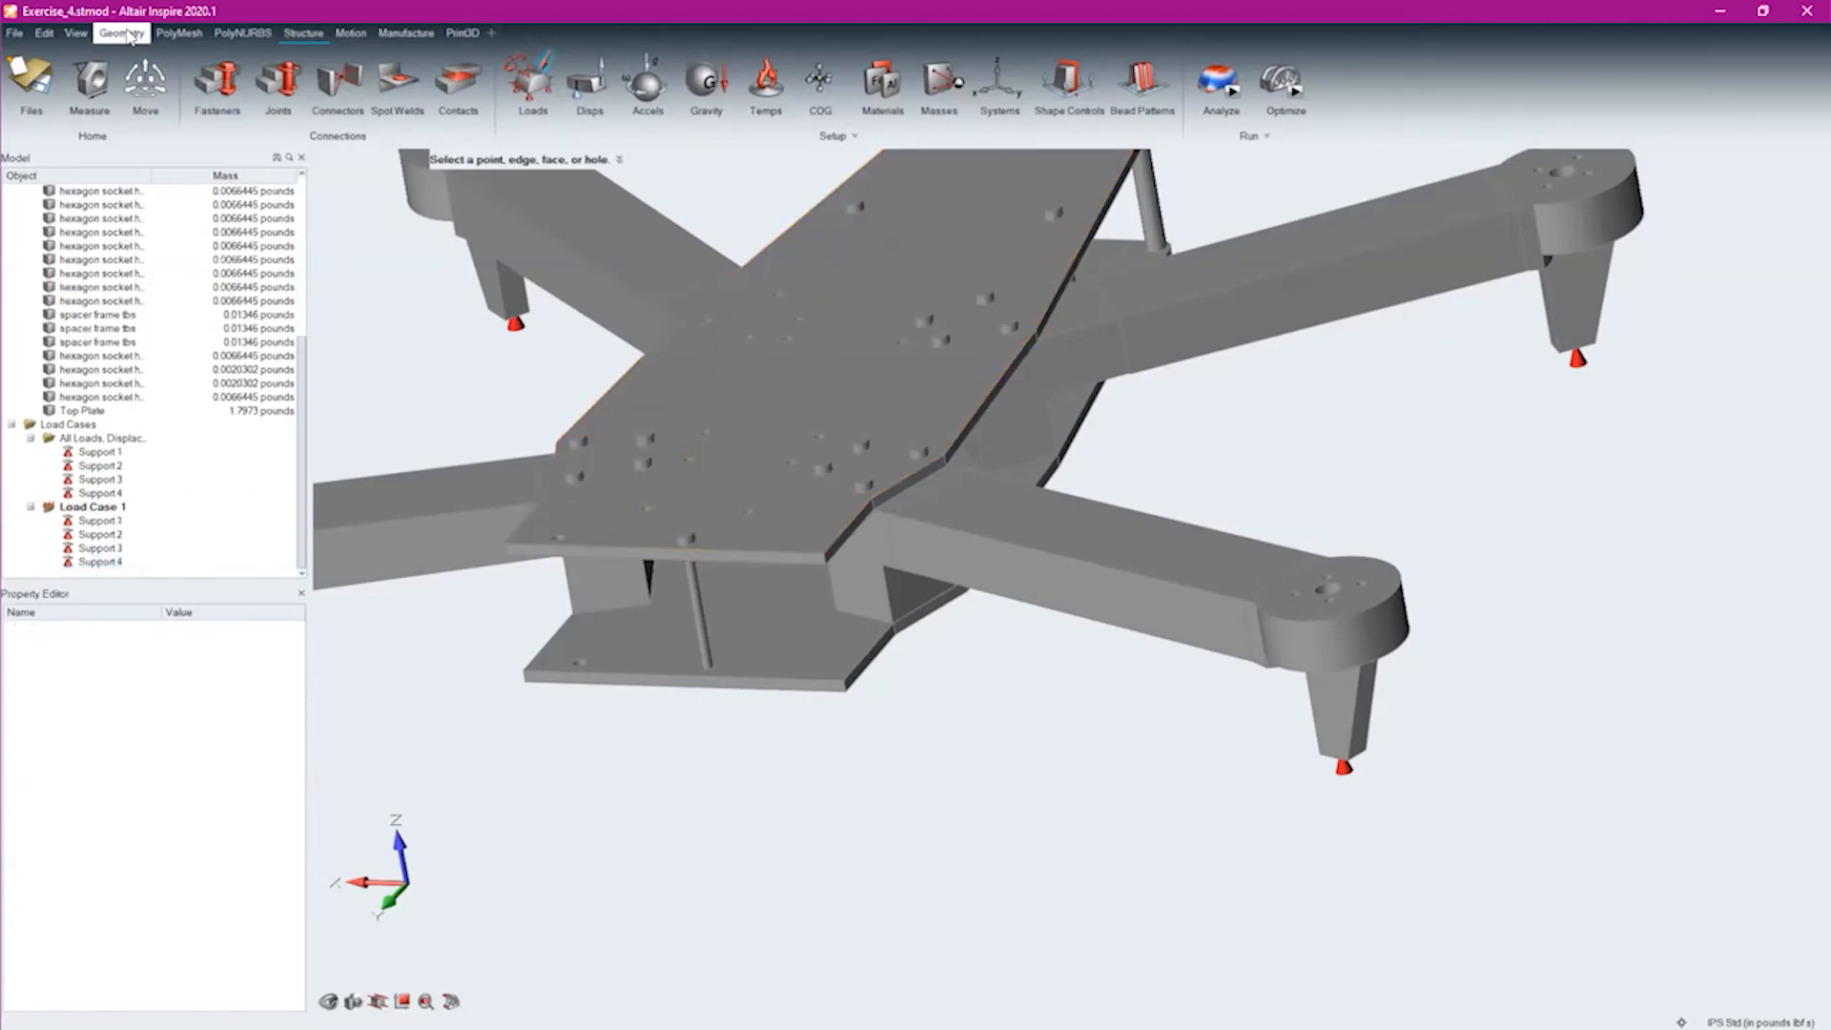
Sketch a 2 in diameter circle in the middle of the top plate's upper face and finish the sketch
mouse_move(837, 394)
middle_down()
mouse_move(895, 440)
mouse_move(829, 401)
middle_up()
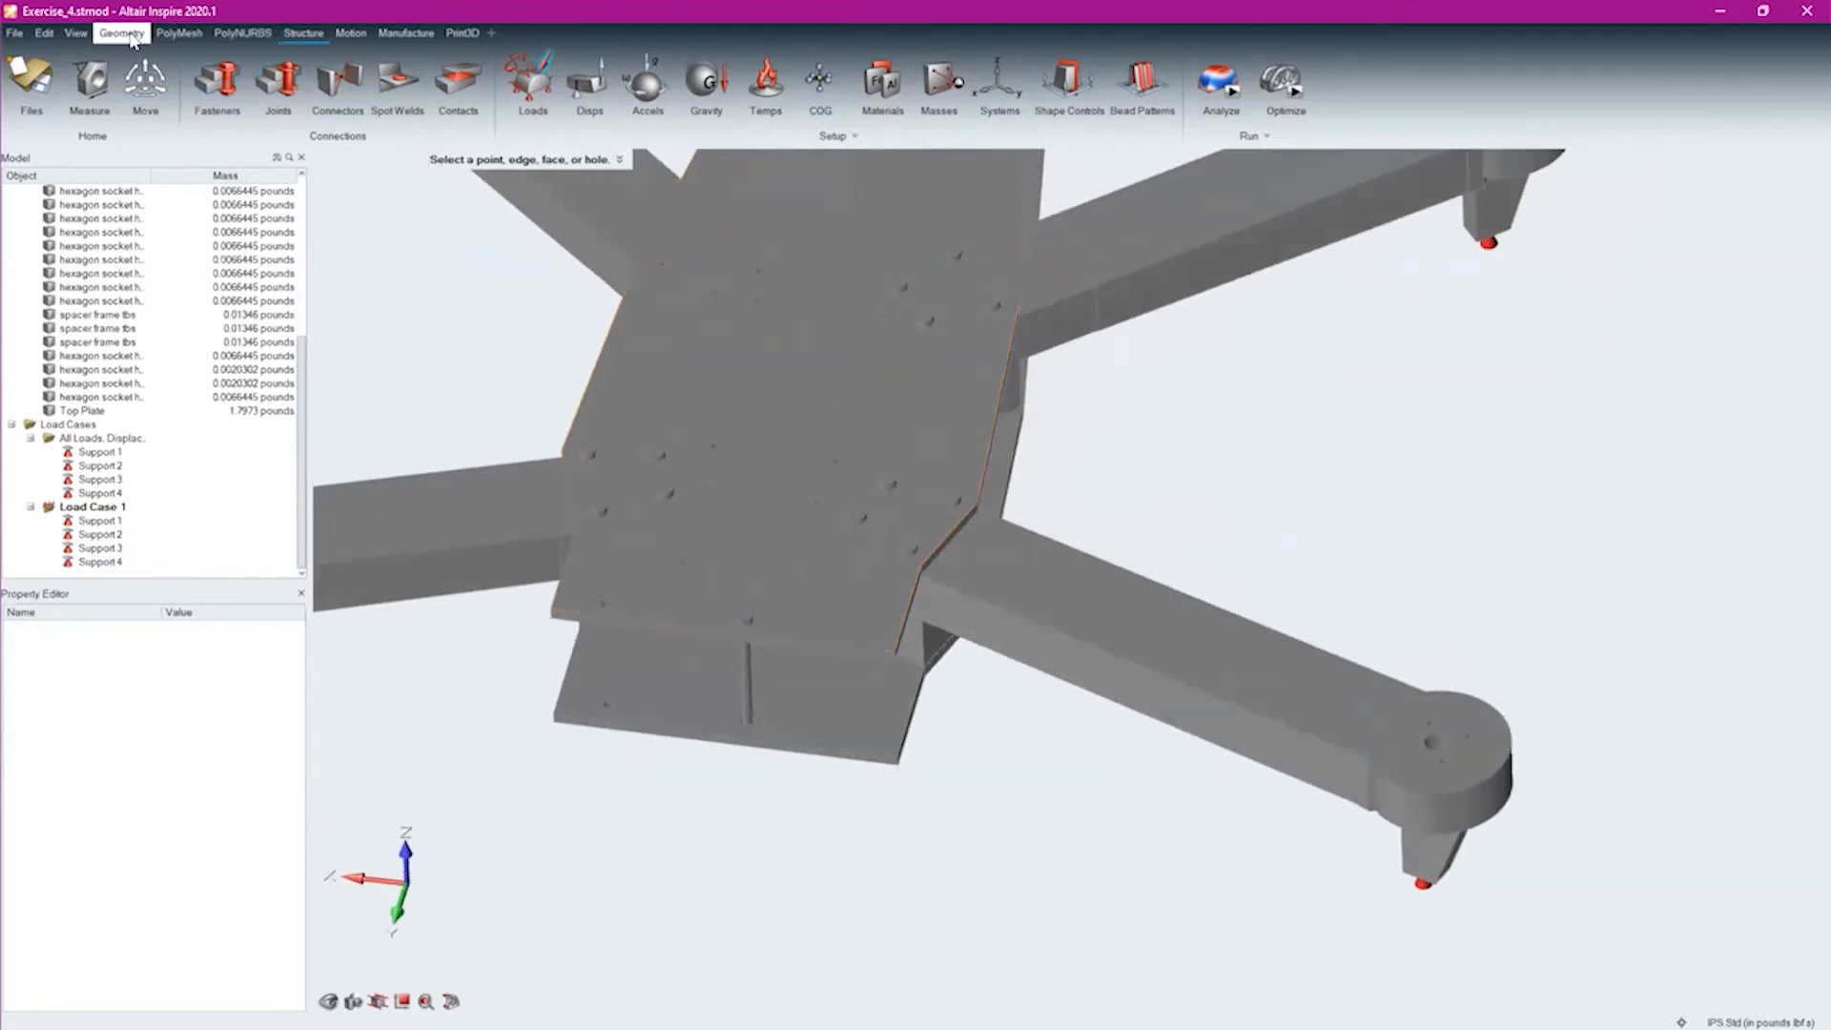
click(121, 32)
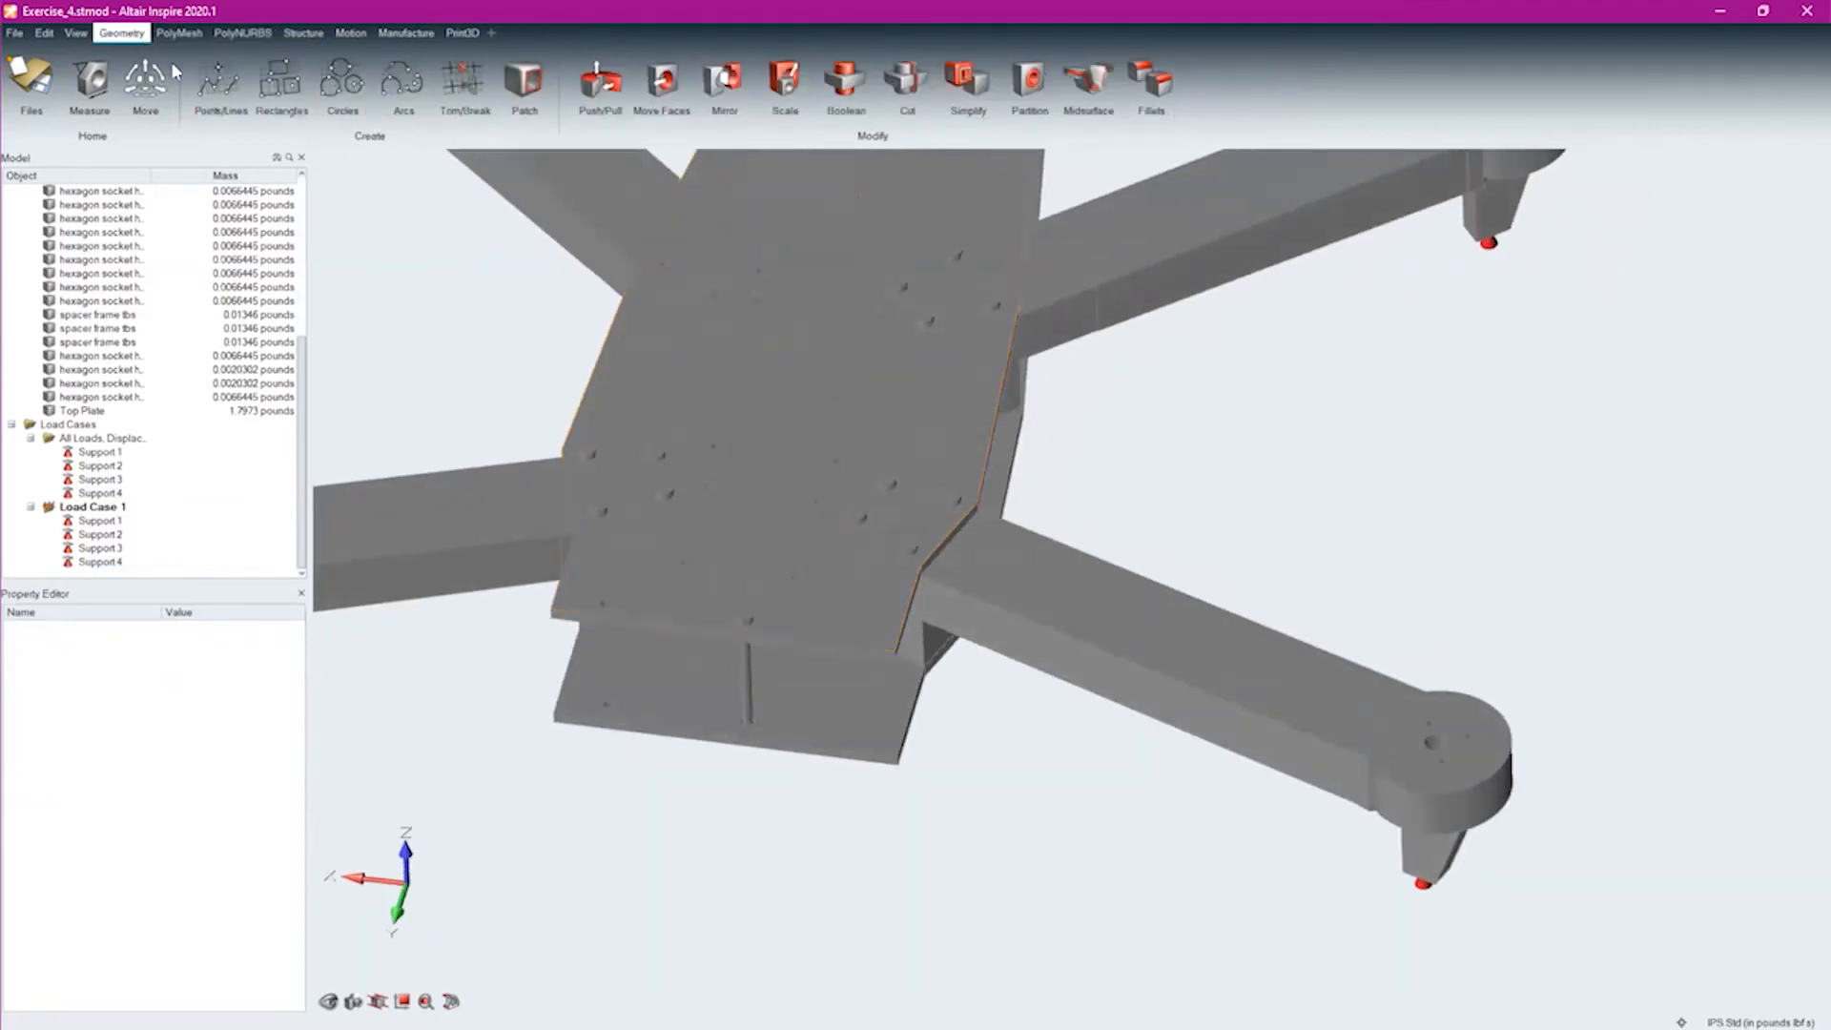
click(355, 84)
scroll(858, 367, up, 3)
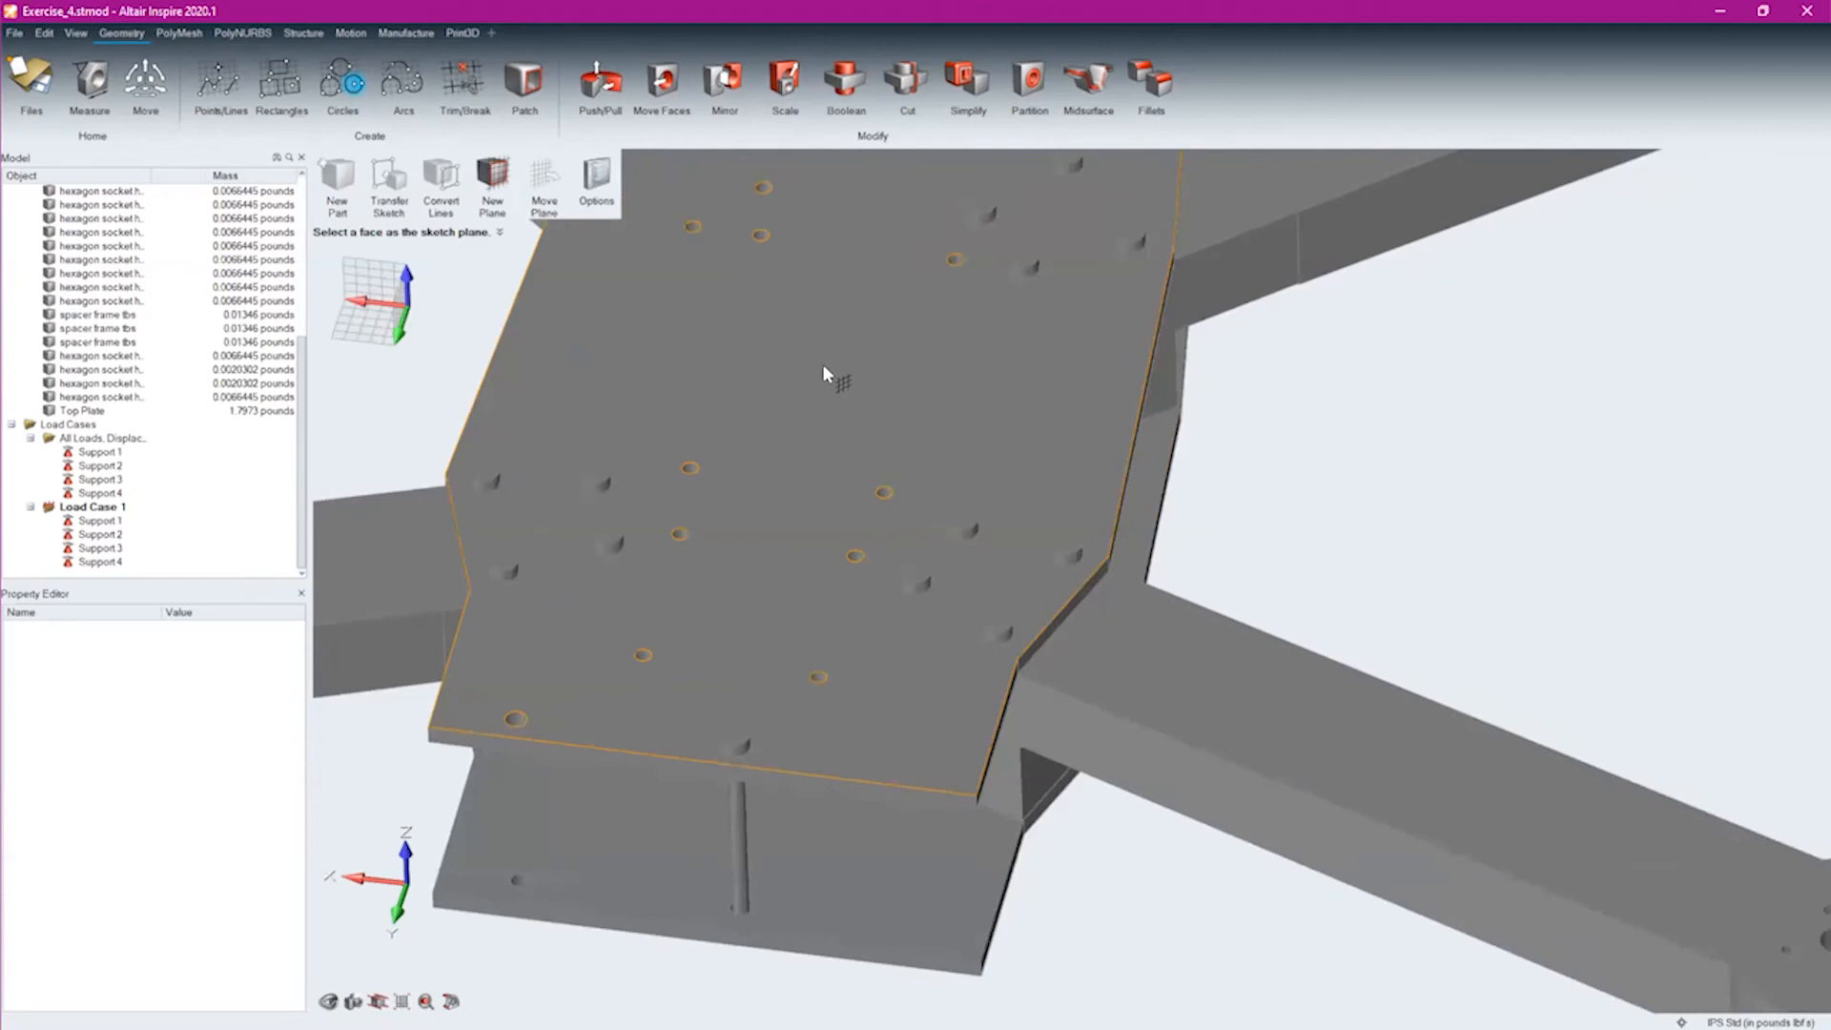
click(822, 363)
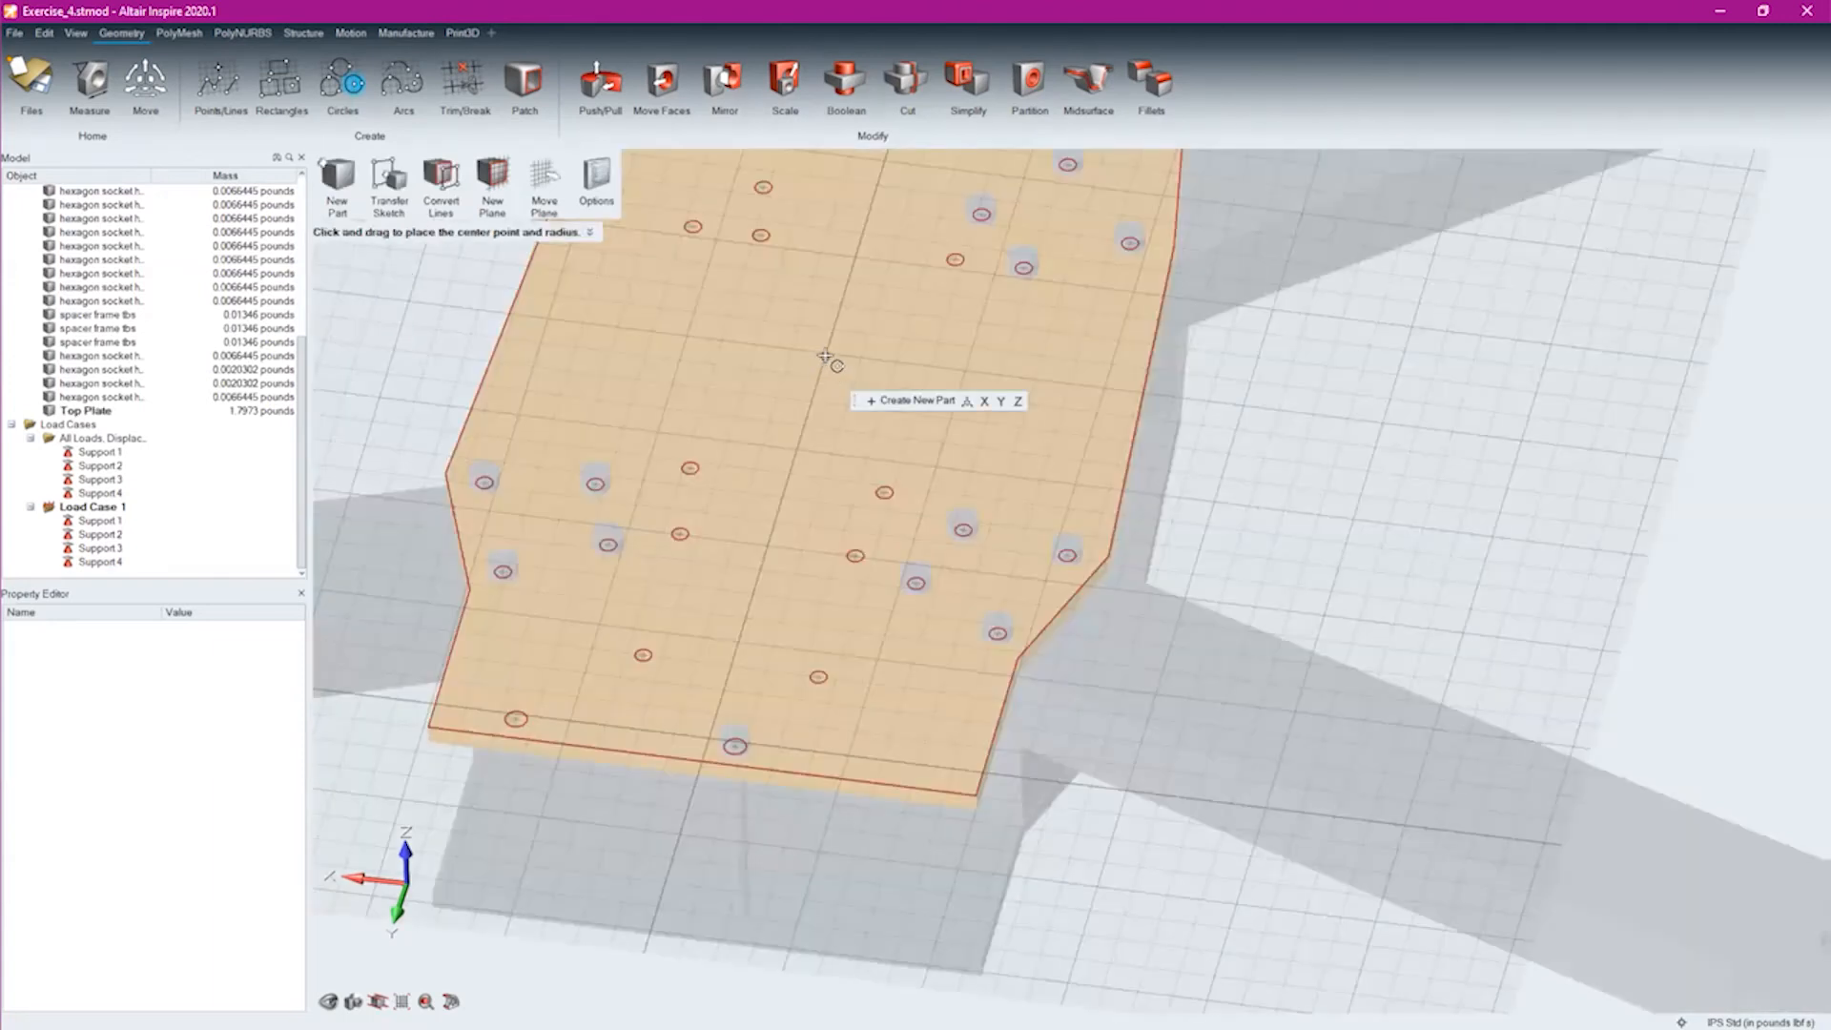
drag(825, 357, 895, 424)
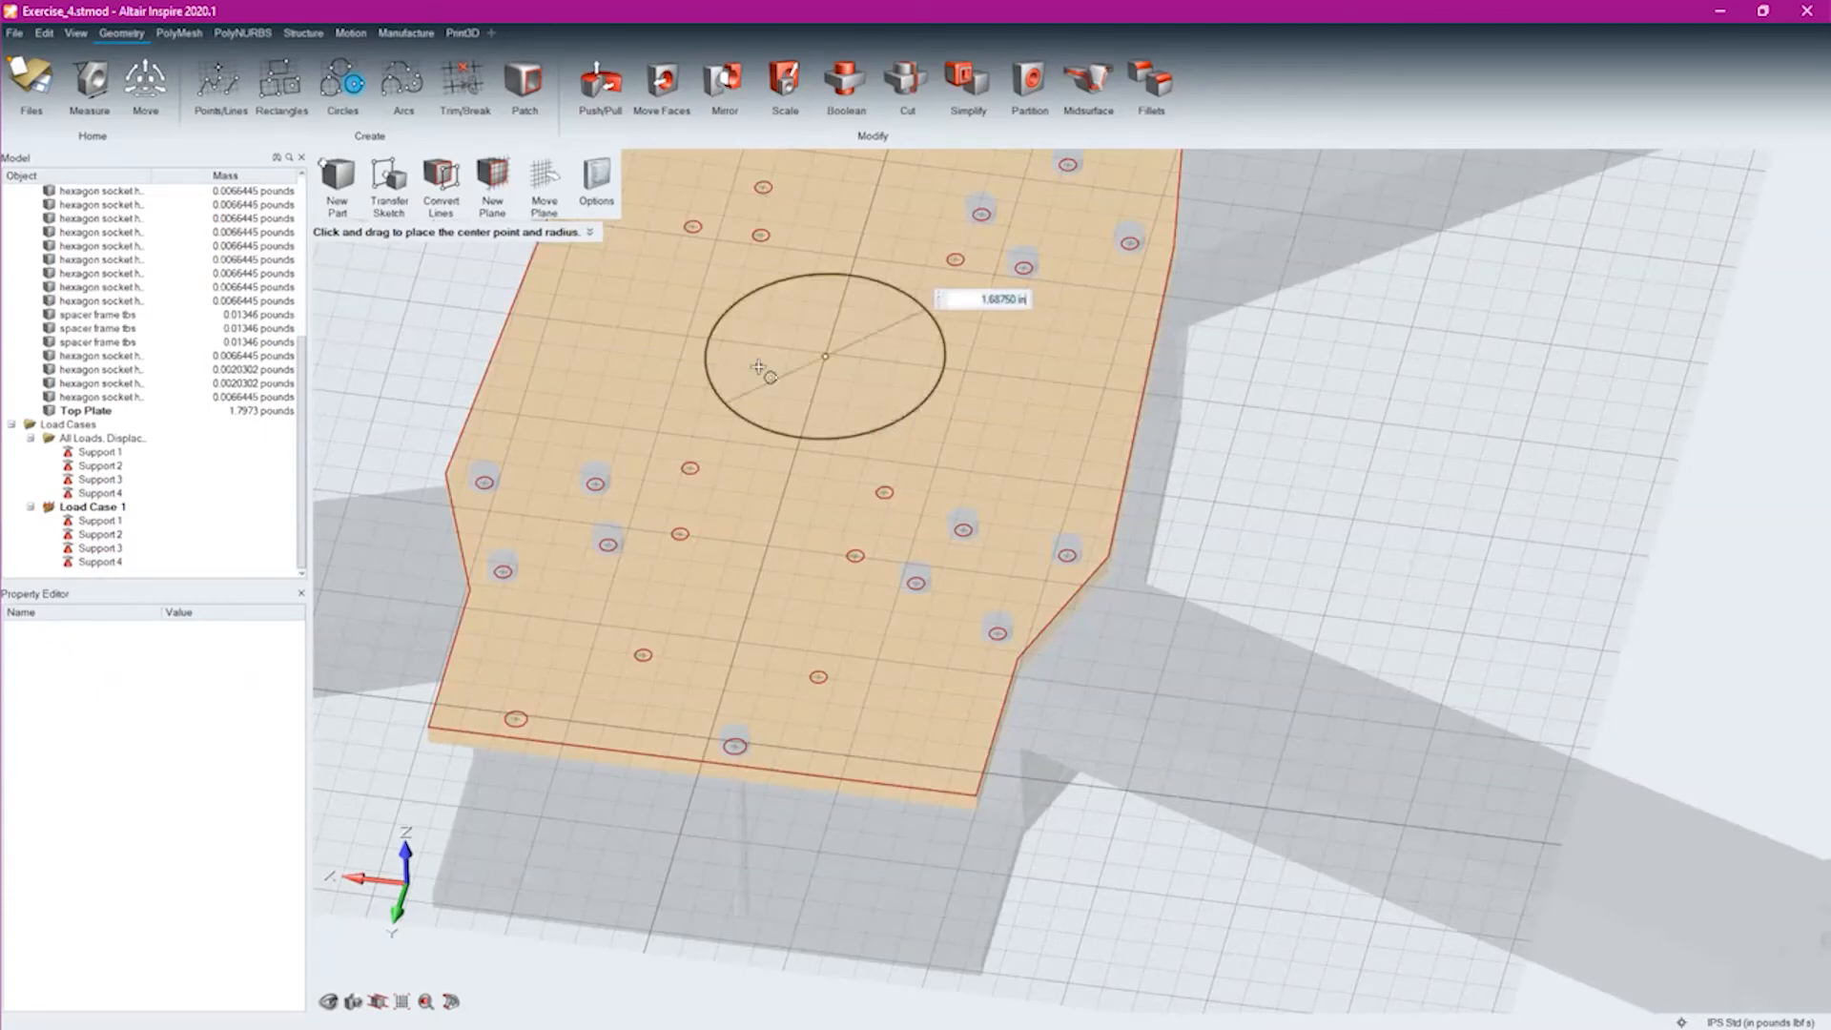
text(2)
key(Return)
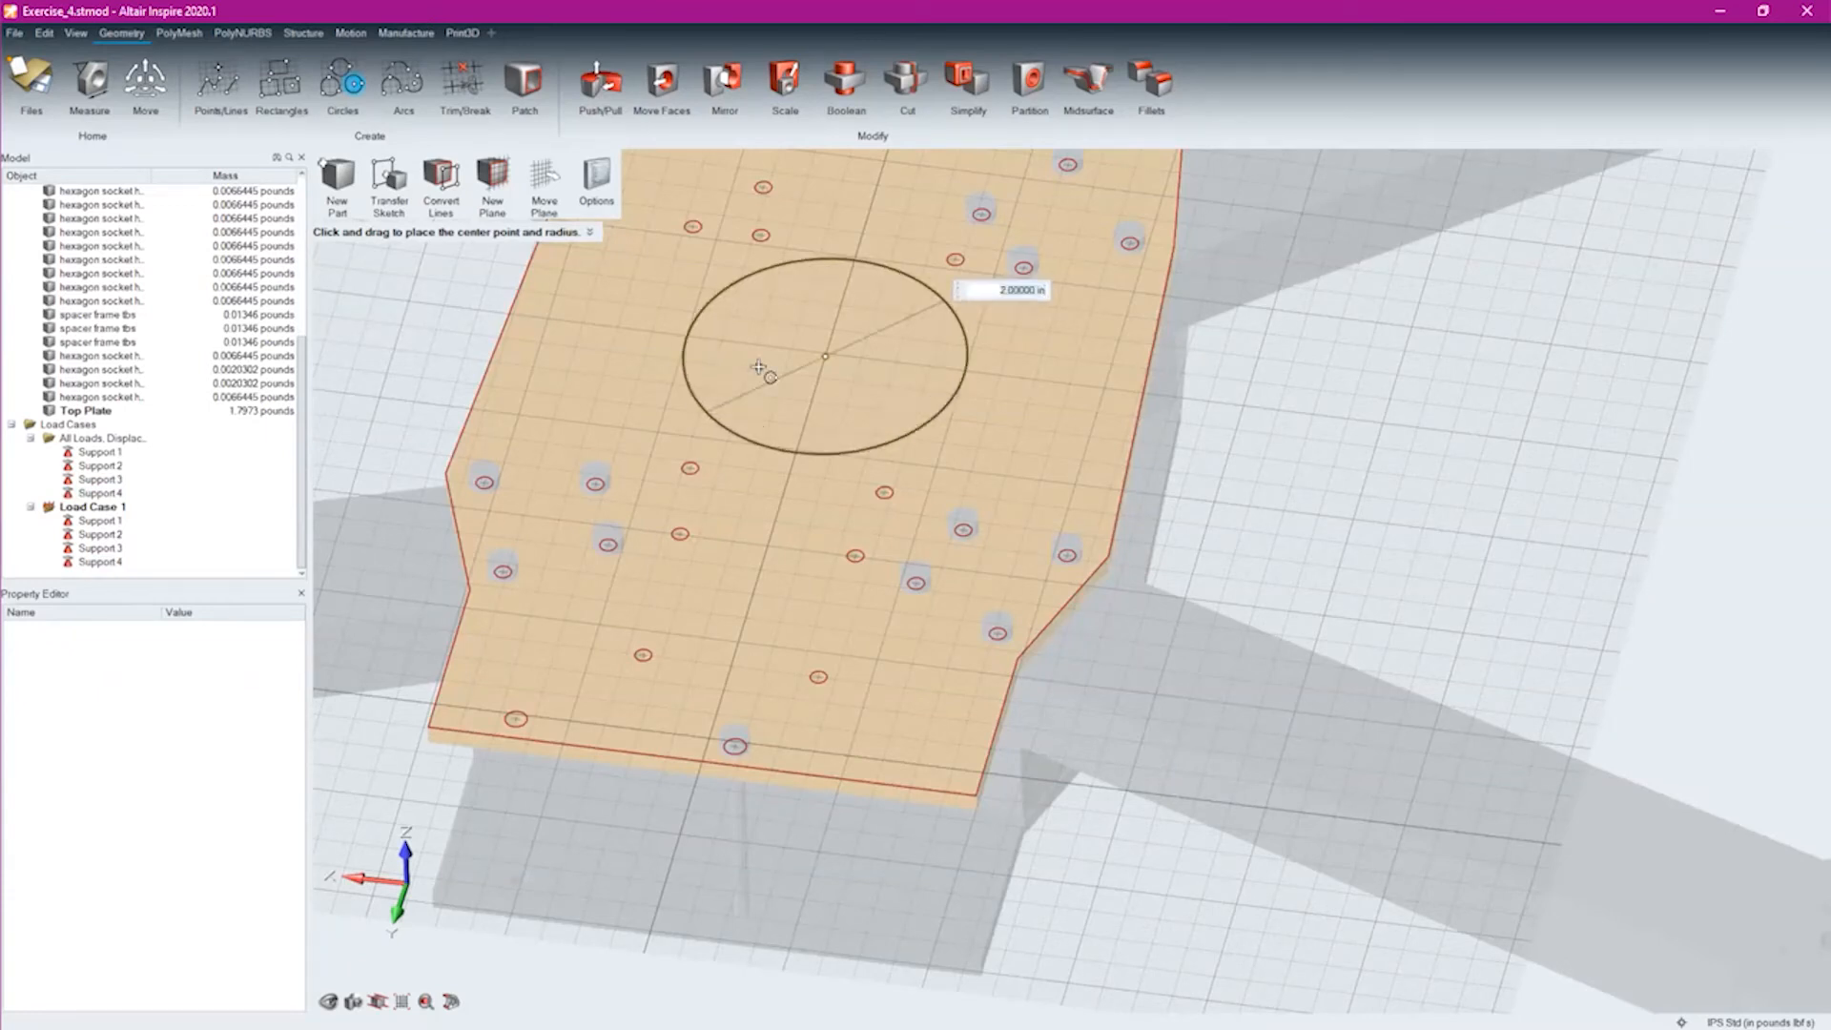
right_drag(1321, 491, 1242, 472)
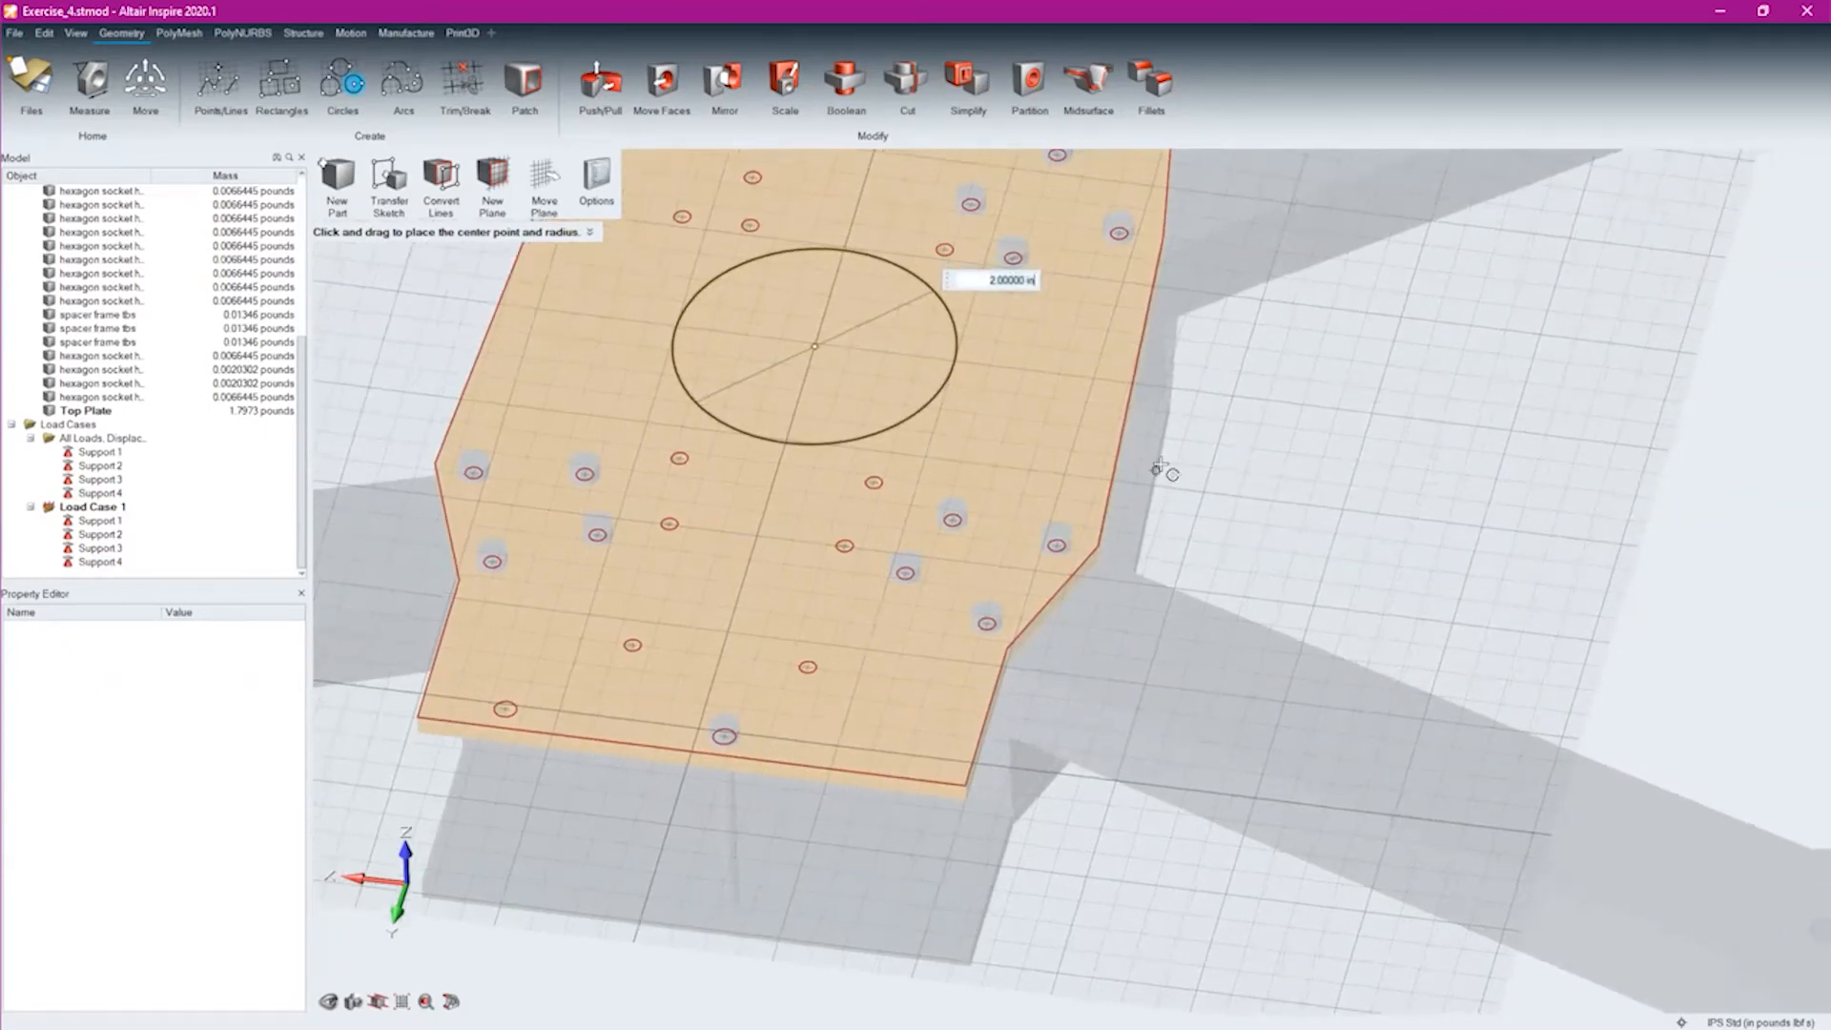
key(Escape)
key(Escape)
key(Escape)
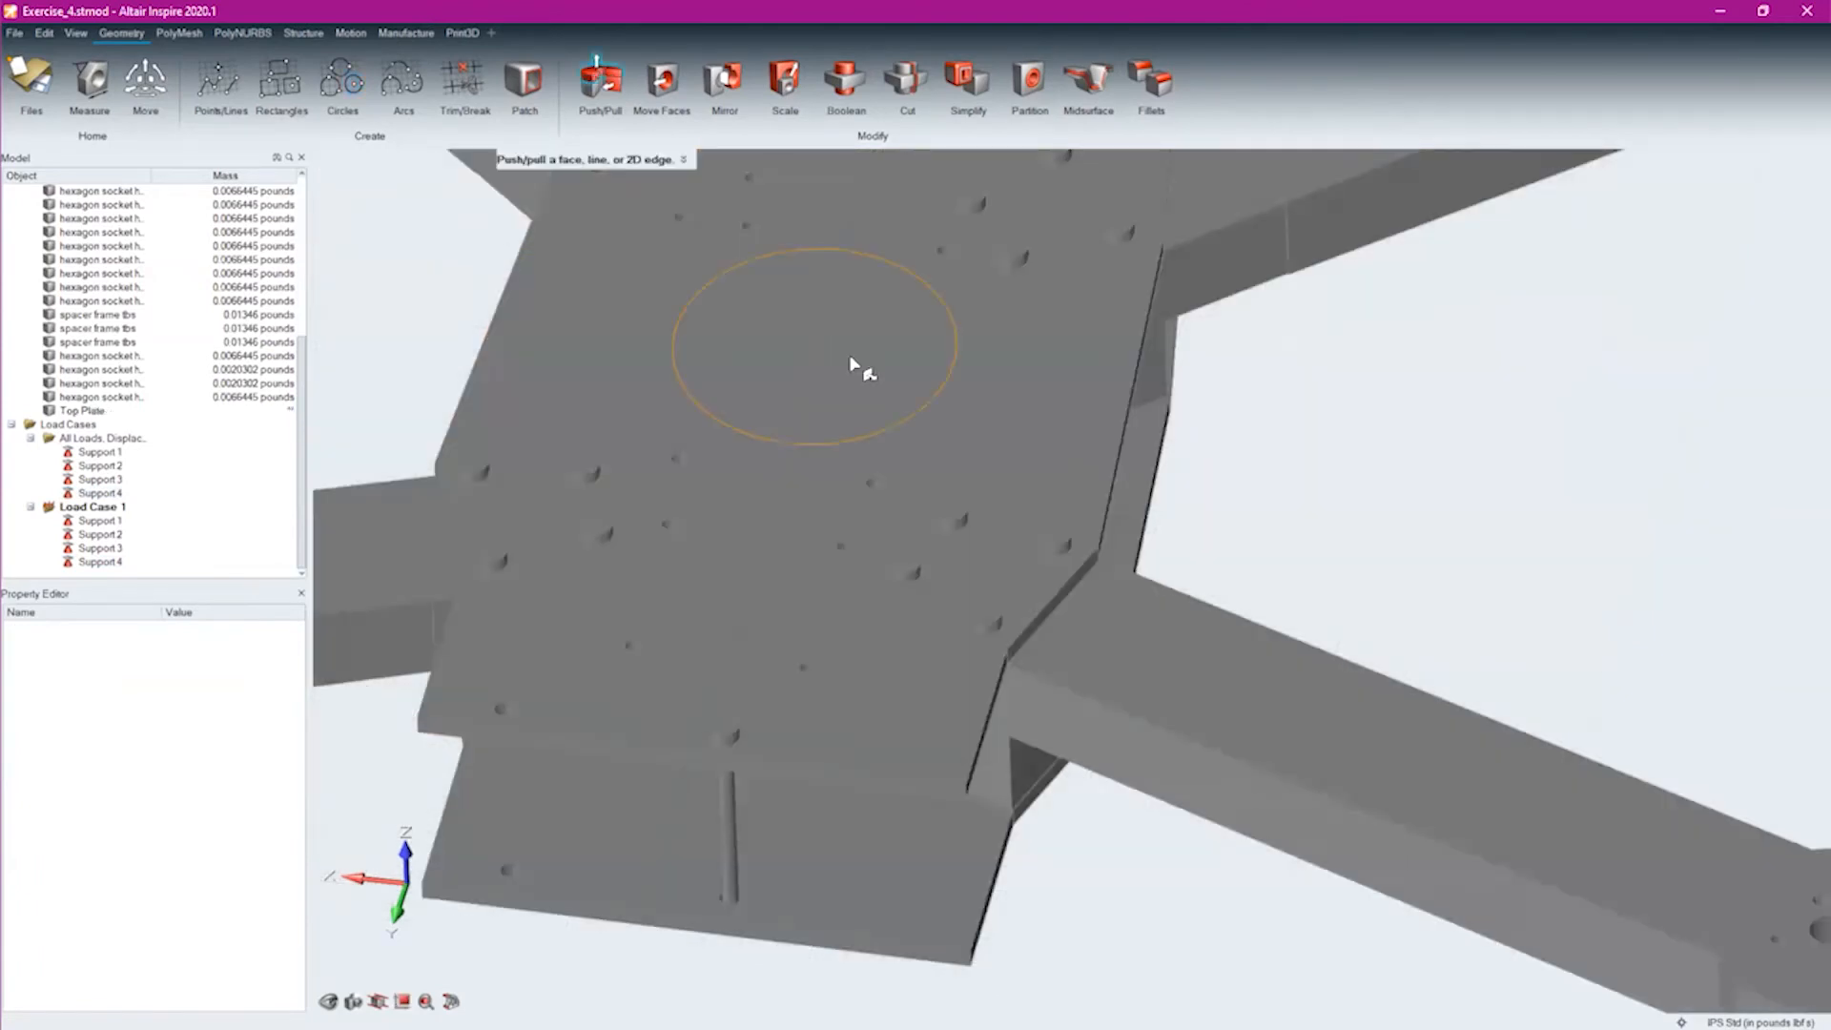
Apply a downward 50 lbf force to the circular region on the top plate
click(286, 34)
click(533, 81)
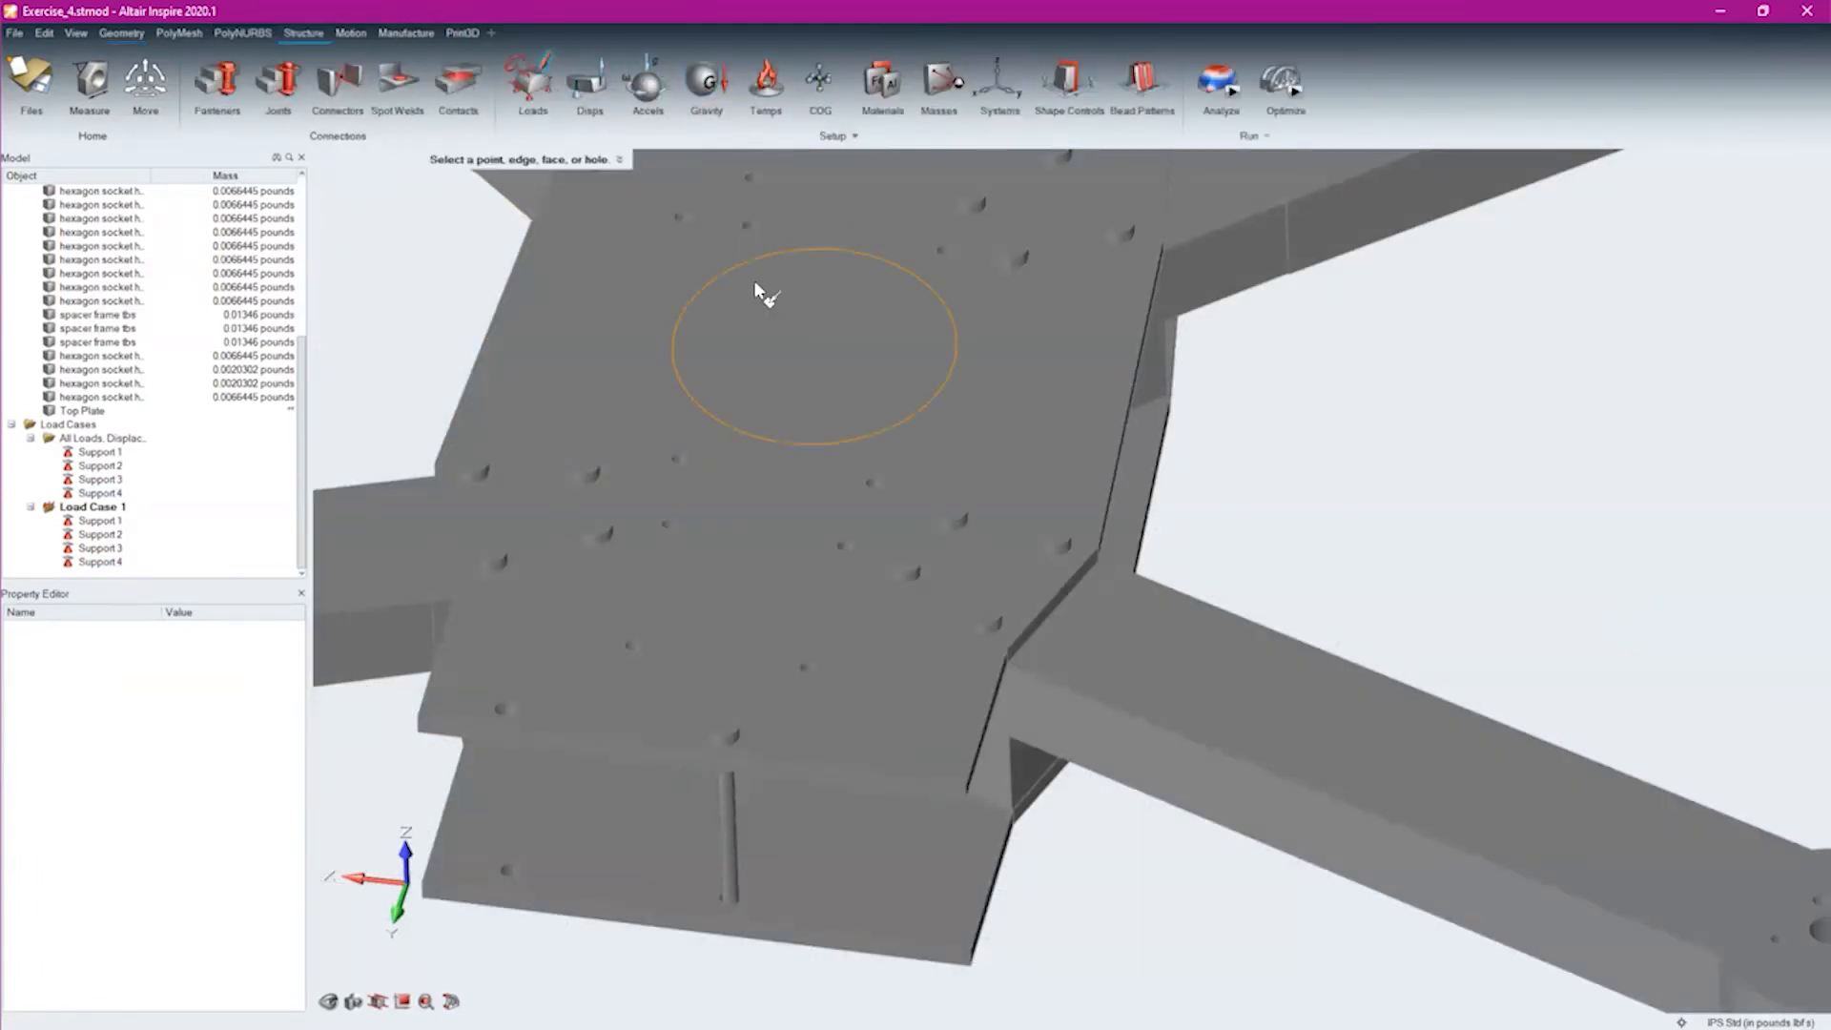
click(766, 329)
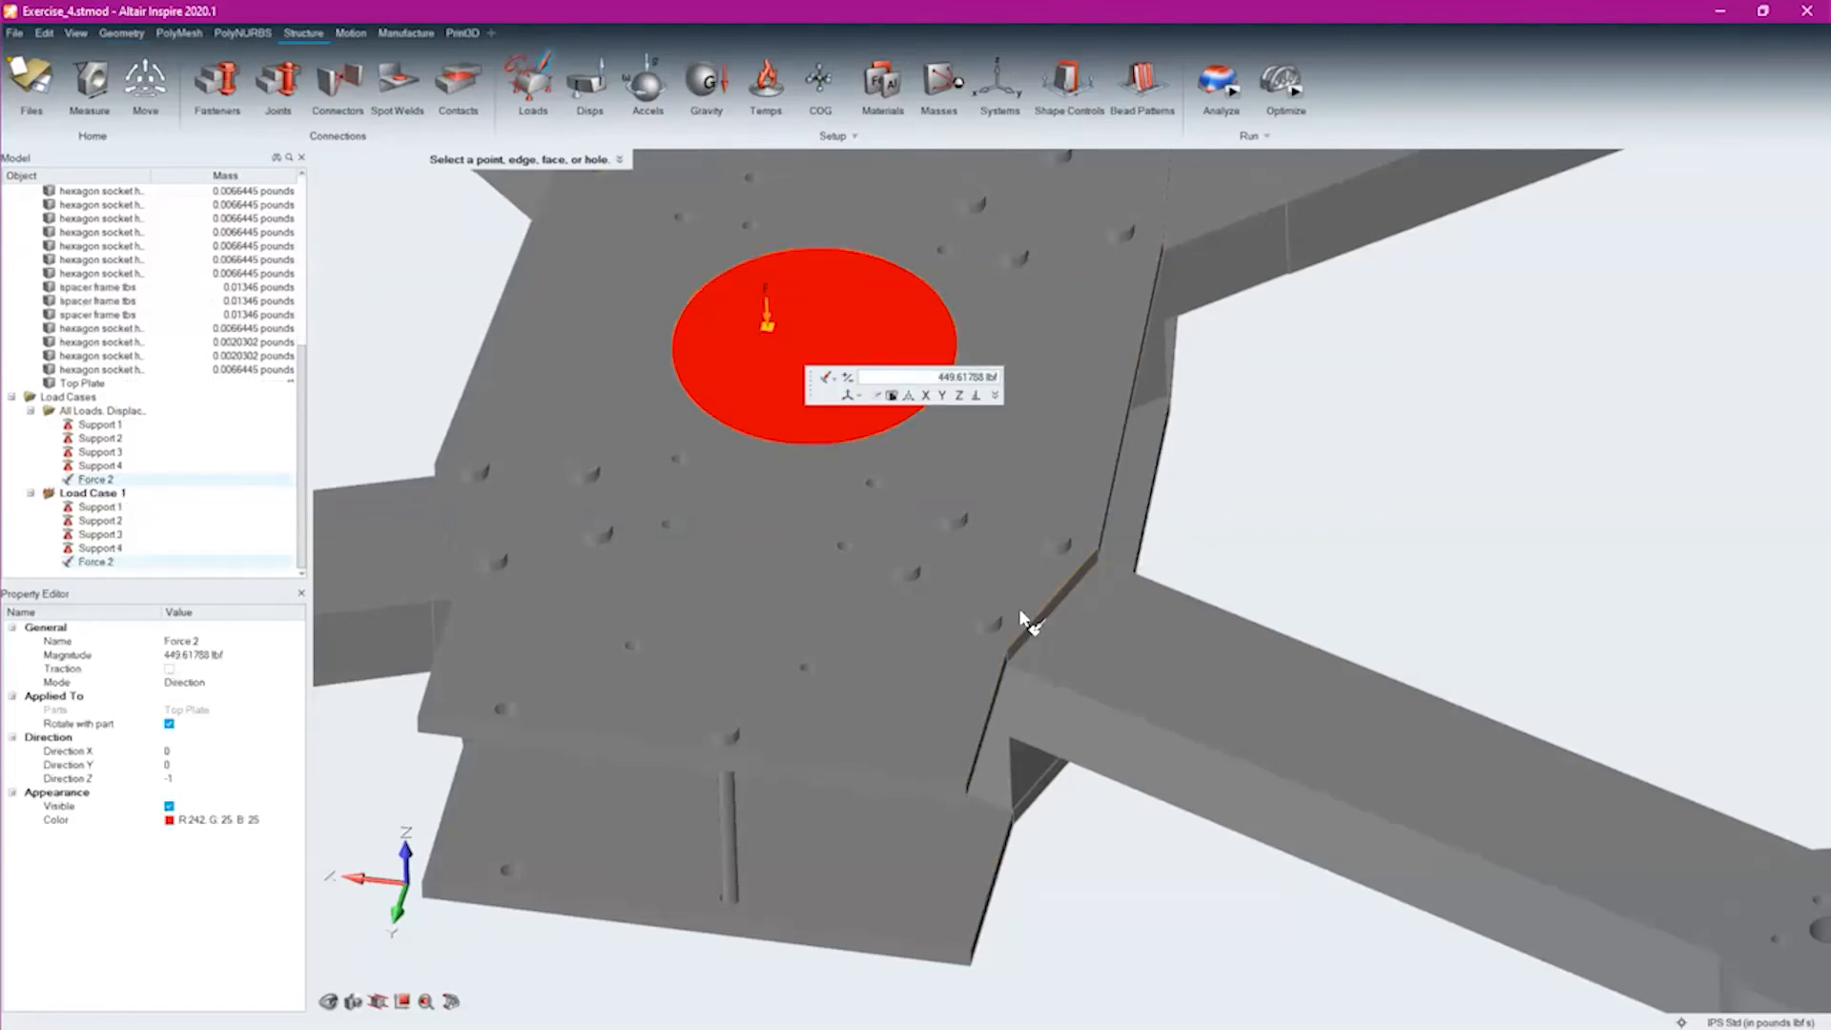
text(50)
key(Return)
click(1209, 520)
Select every part of the assembly, from FR ND Copy 1/2 through Top Plate, and assign the Plastic (ABS) material
scroll(130, 288, up, 7)
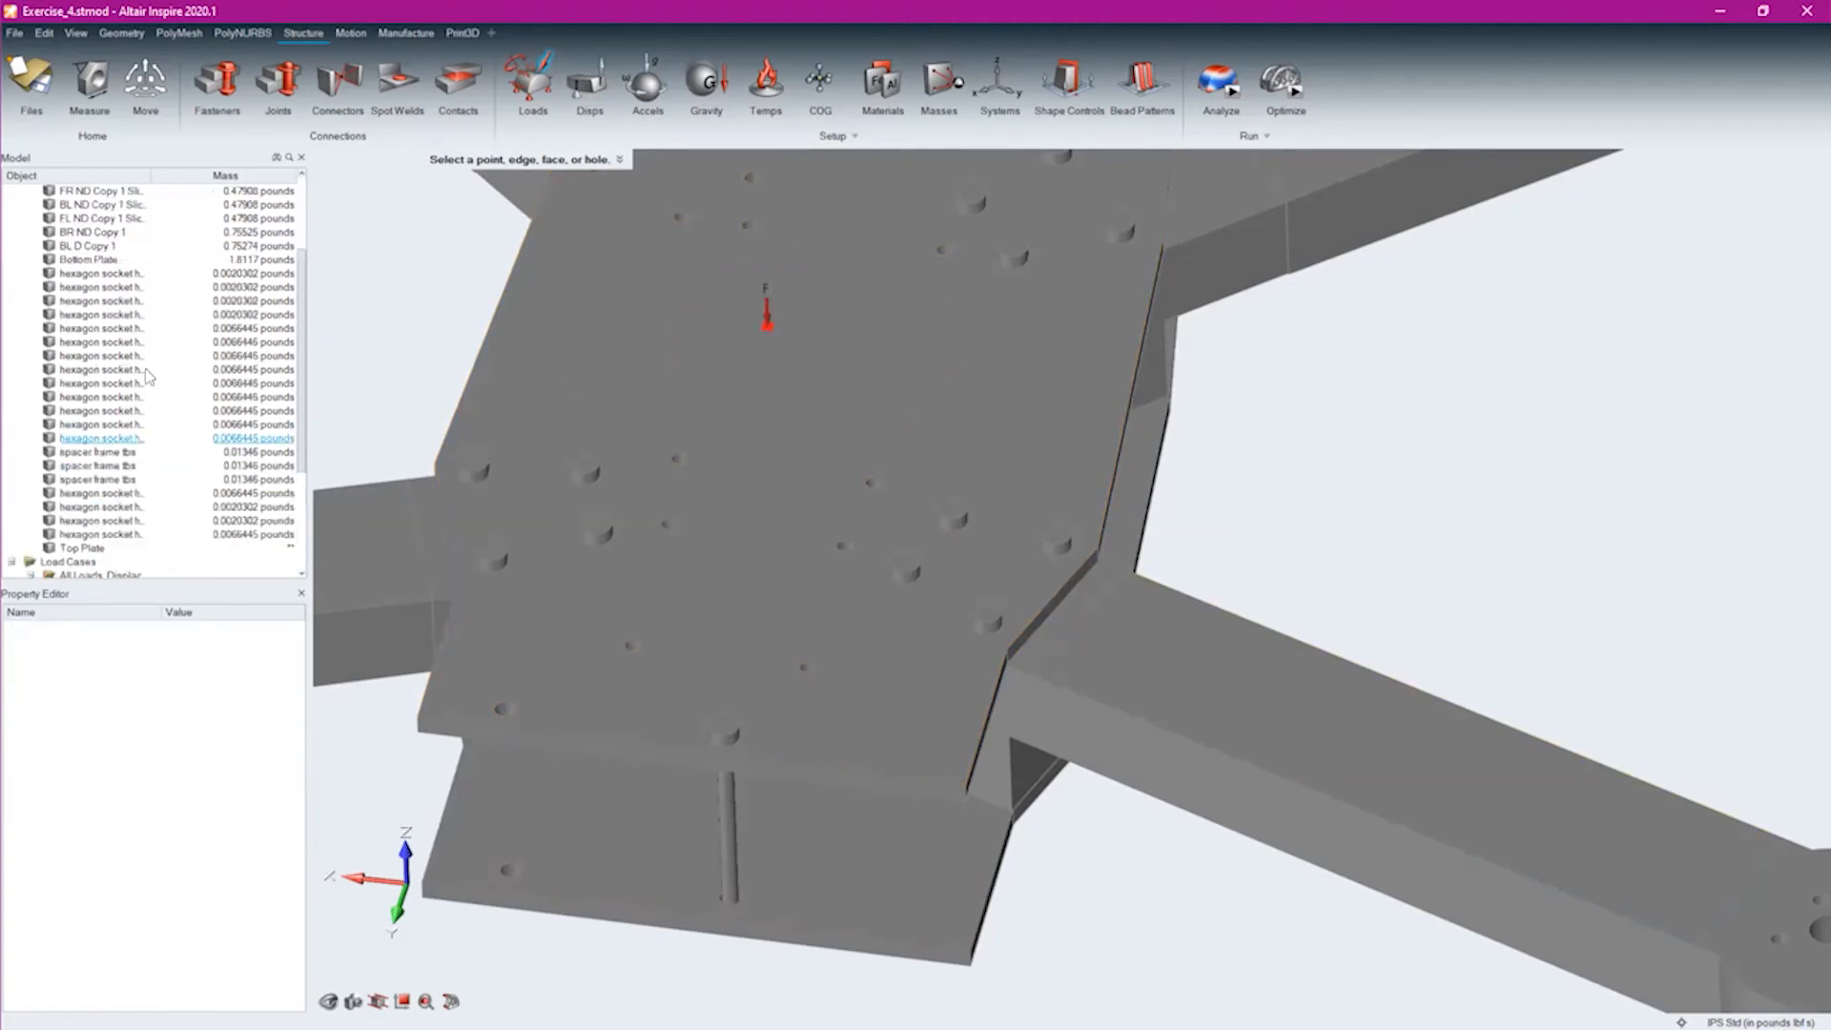
click(95, 204)
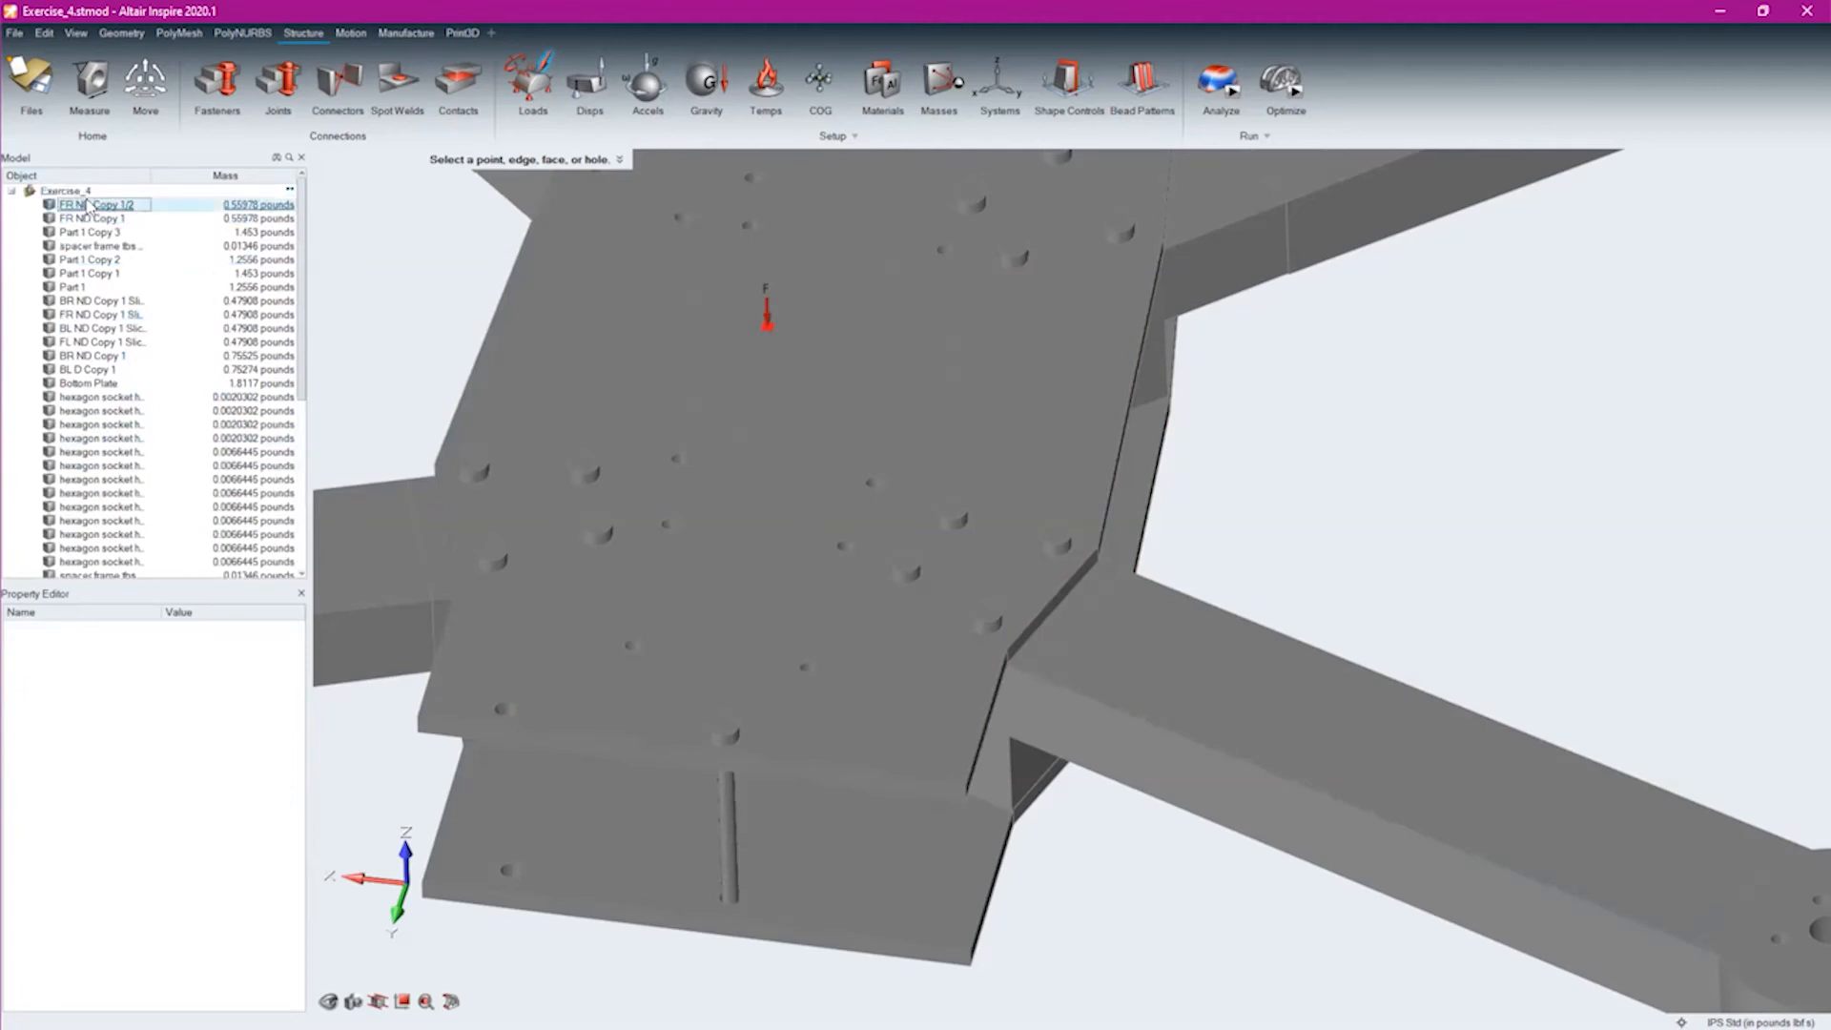
scroll(132, 344, down, 6)
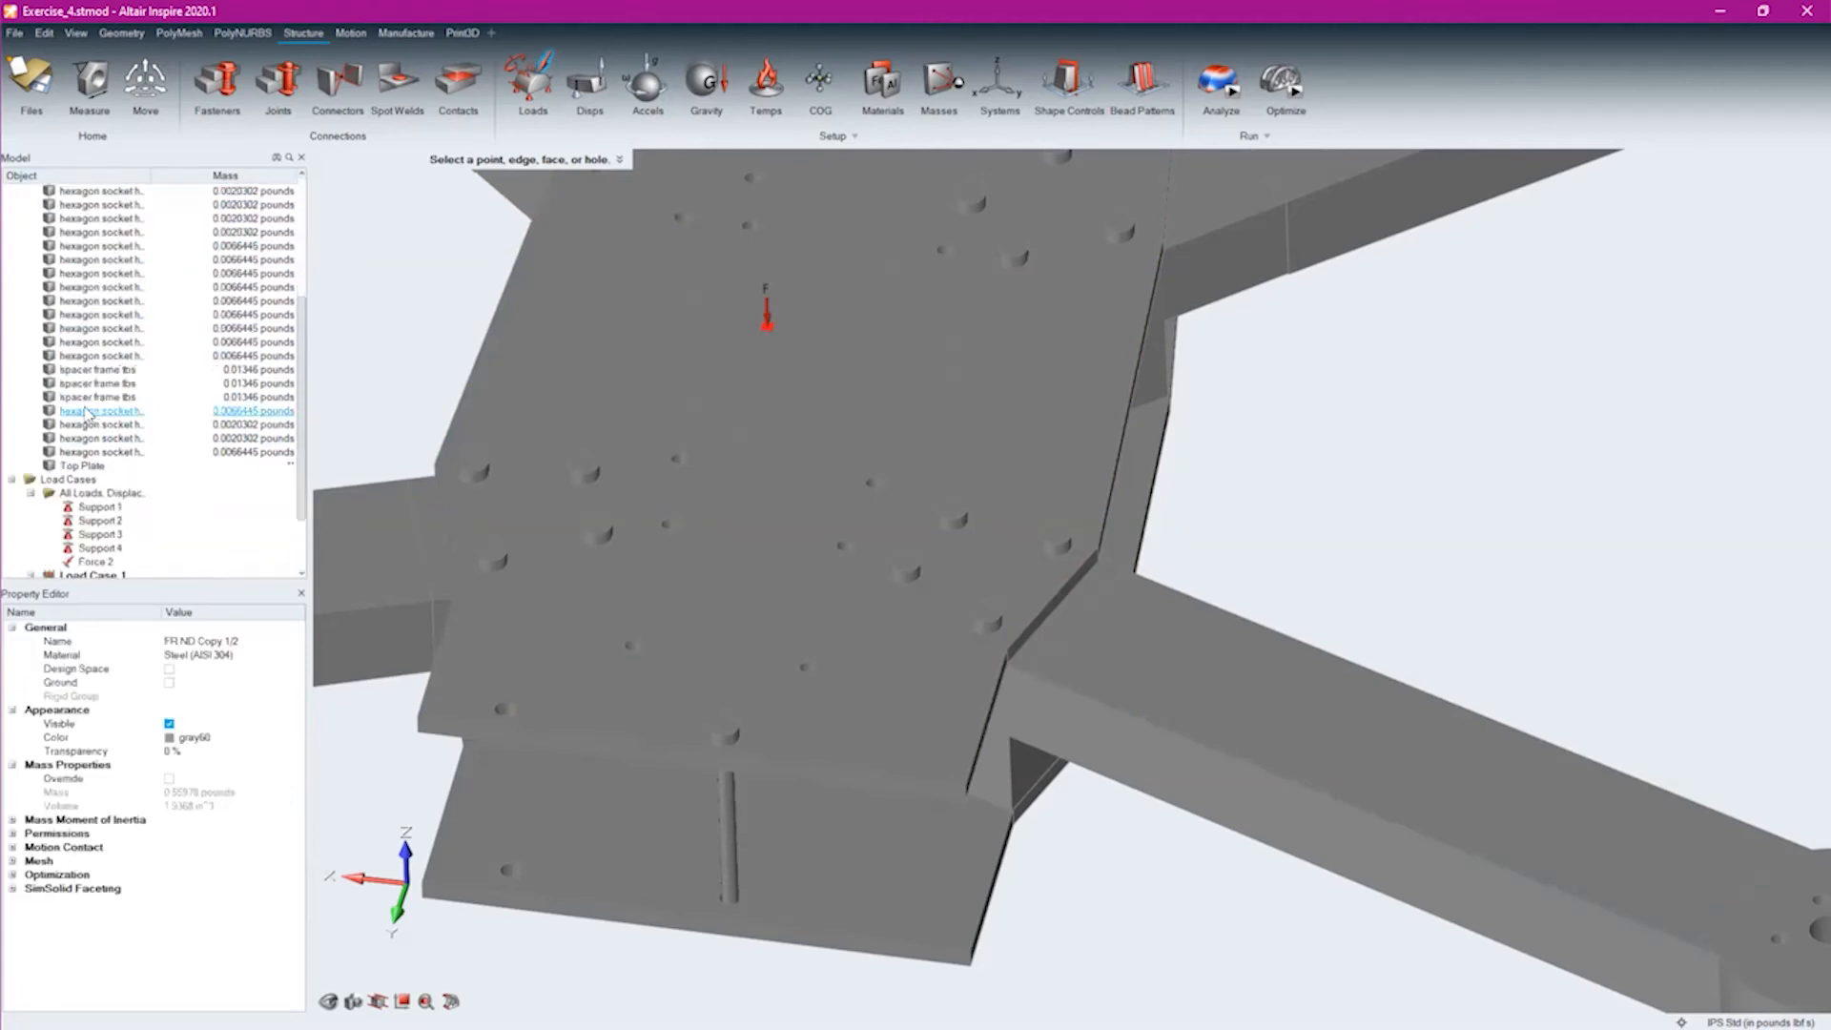
shift+click(93, 466)
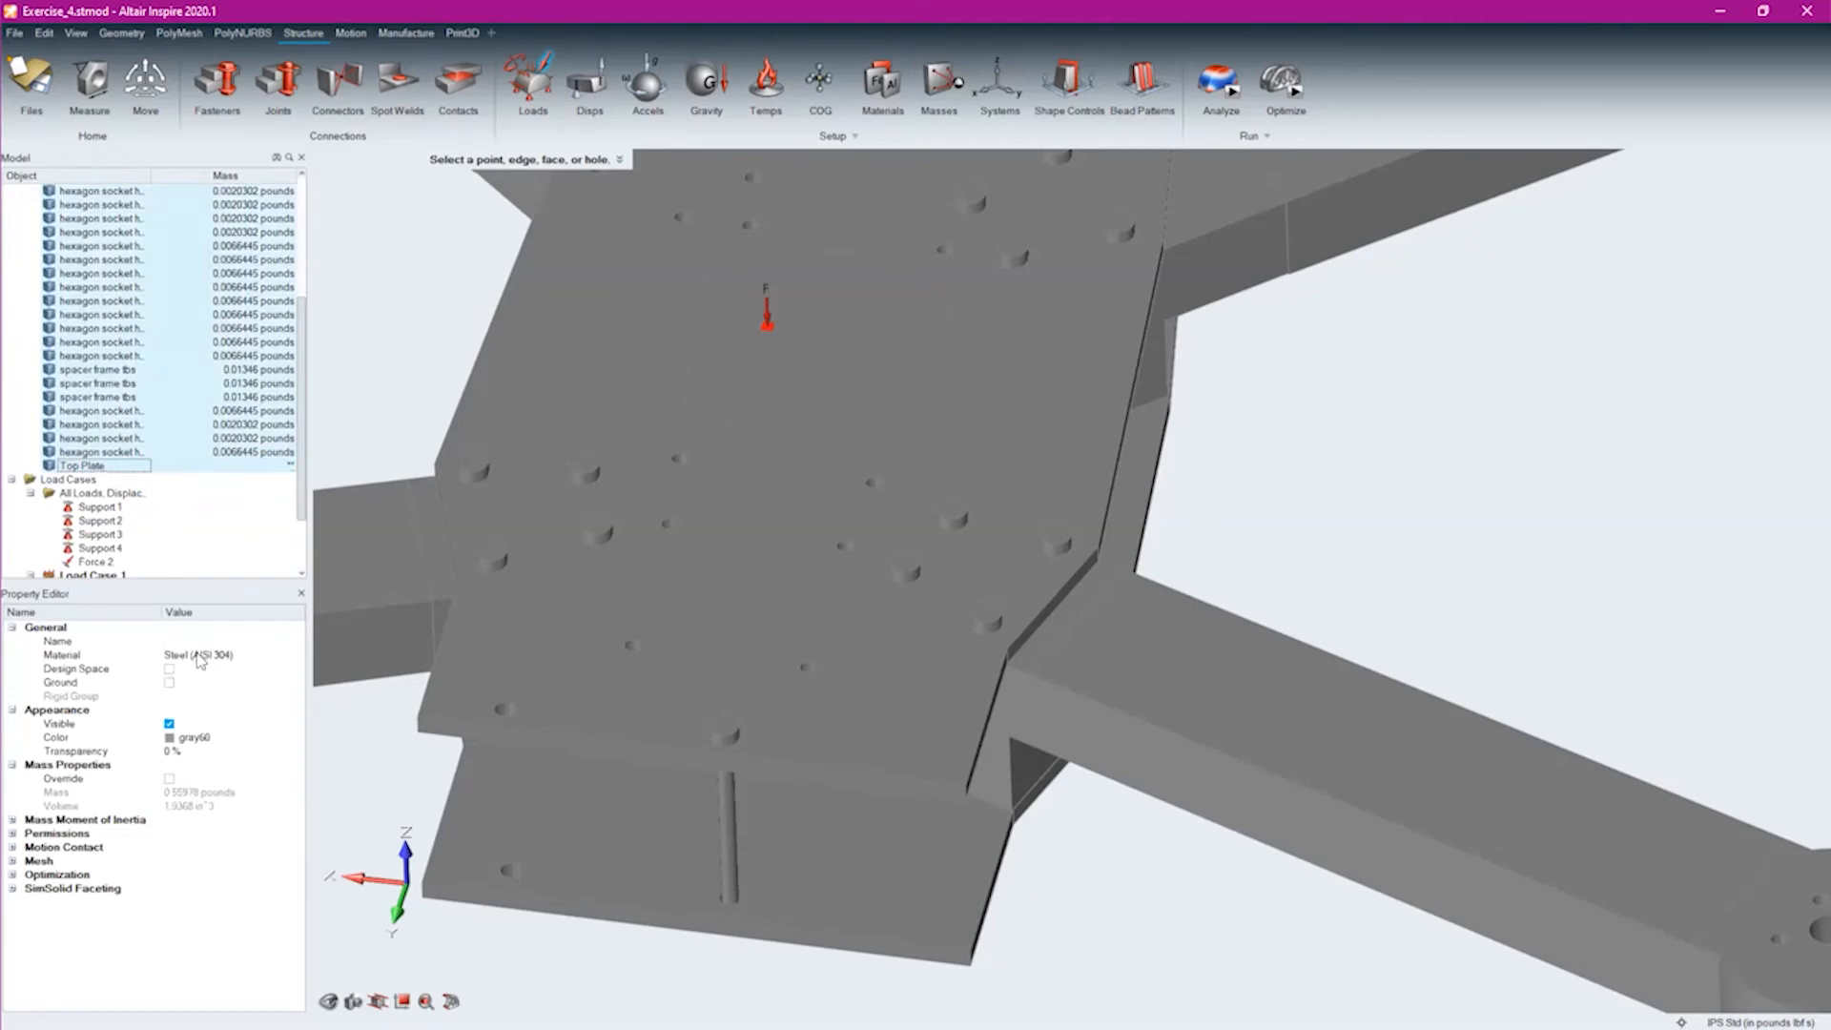
click(198, 656)
scroll(210, 682, down, 2)
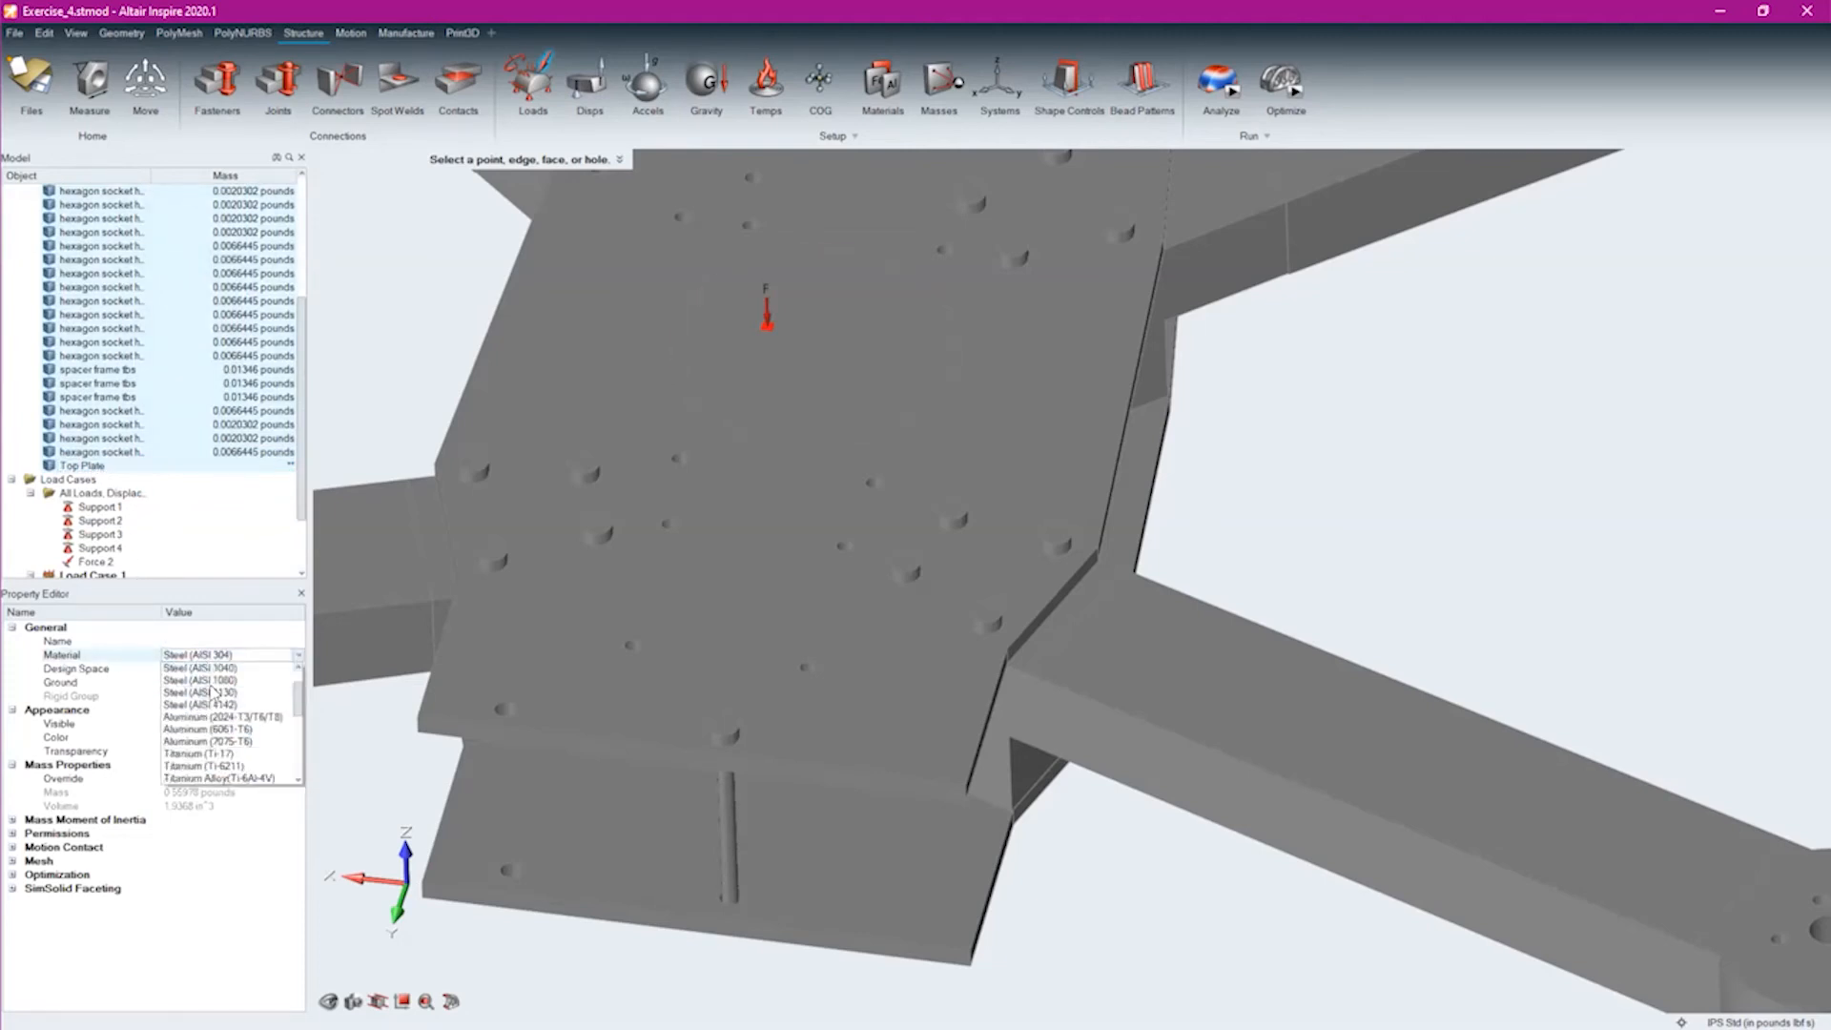
scroll(232, 744, down, 2)
scroll(232, 744, down, 1)
scroll(232, 744, down, 3)
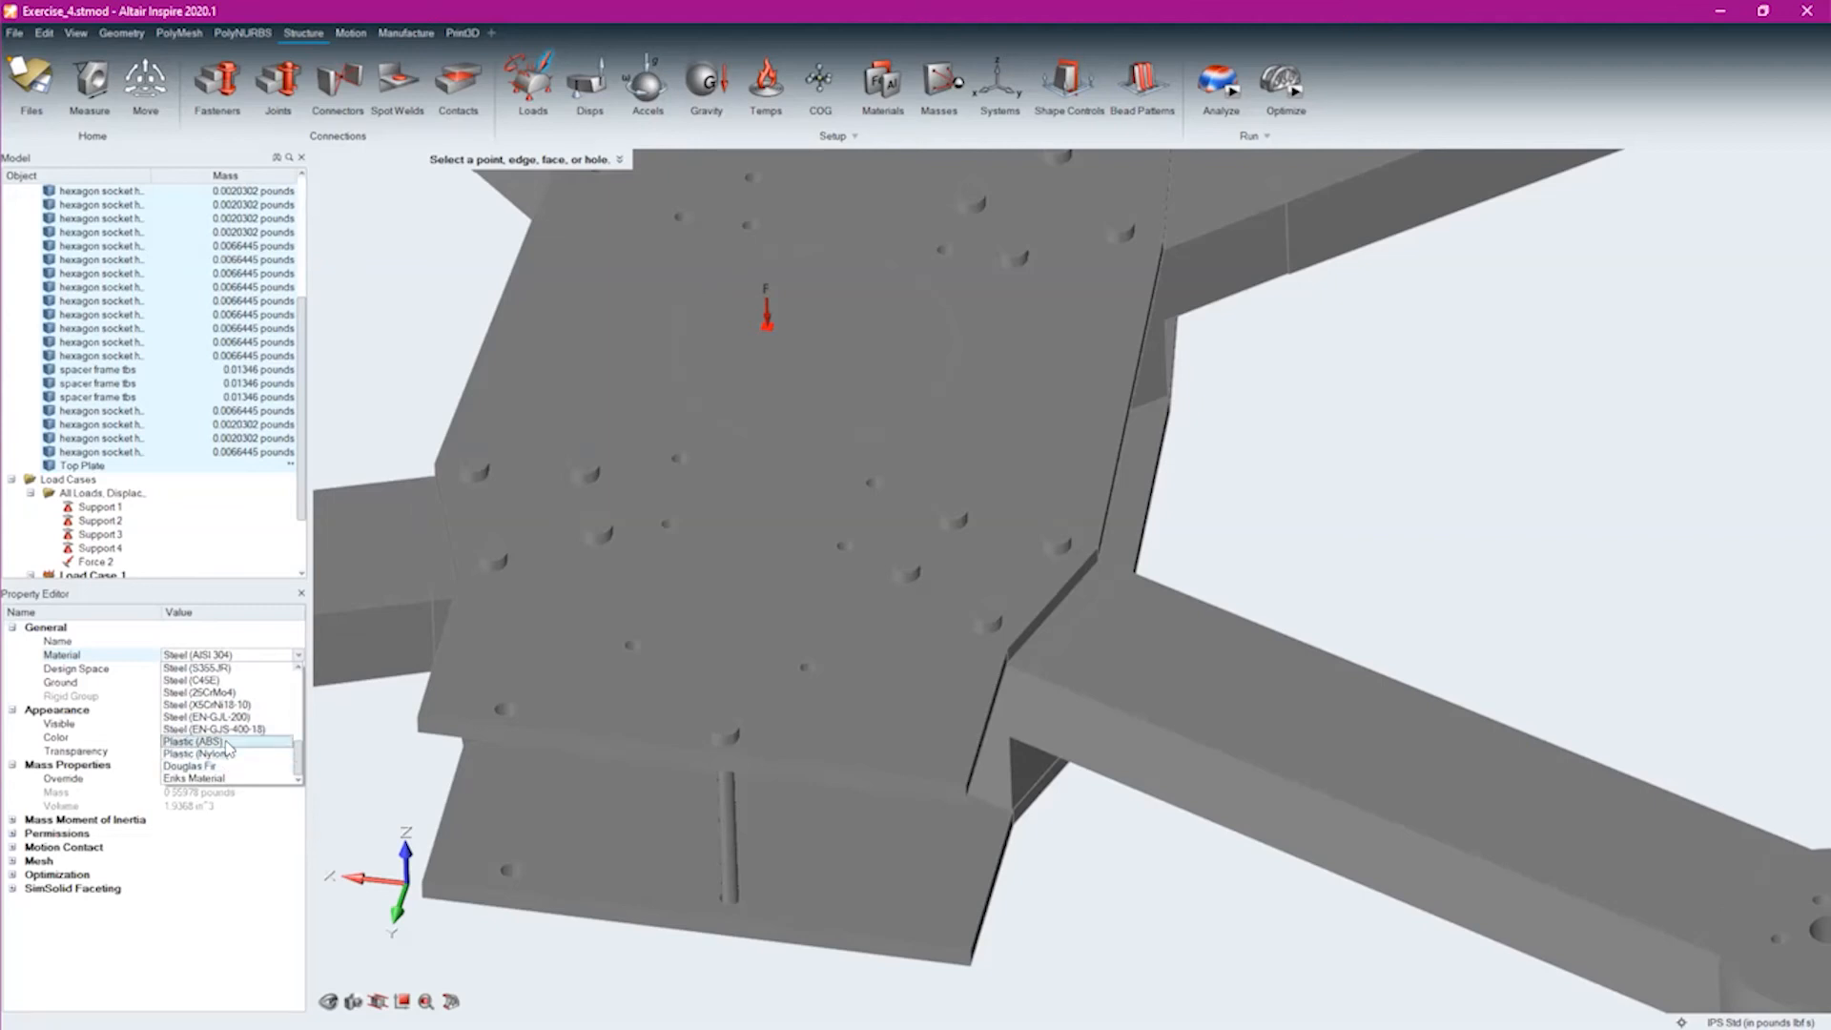
click(226, 741)
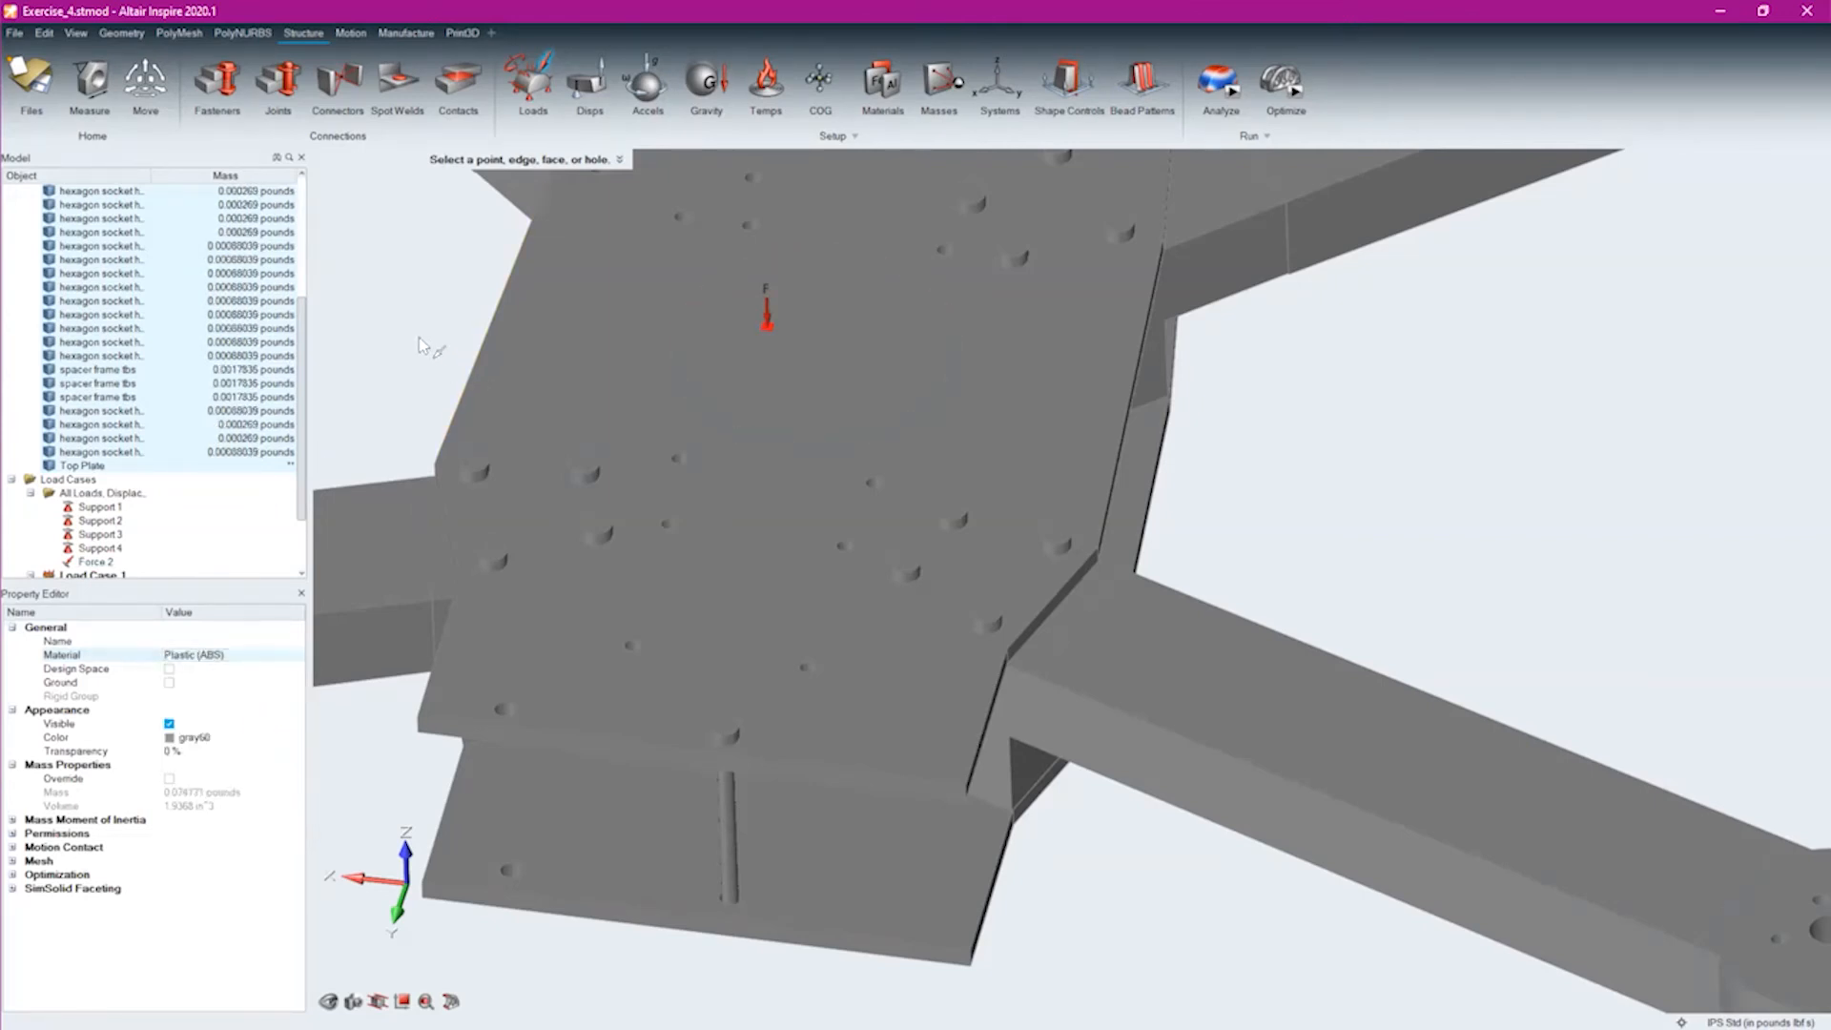
Run an OptiStruct analysis named Exercise_4 with no normal modes and sliding-only contacts
scroll(419, 353, down, 5)
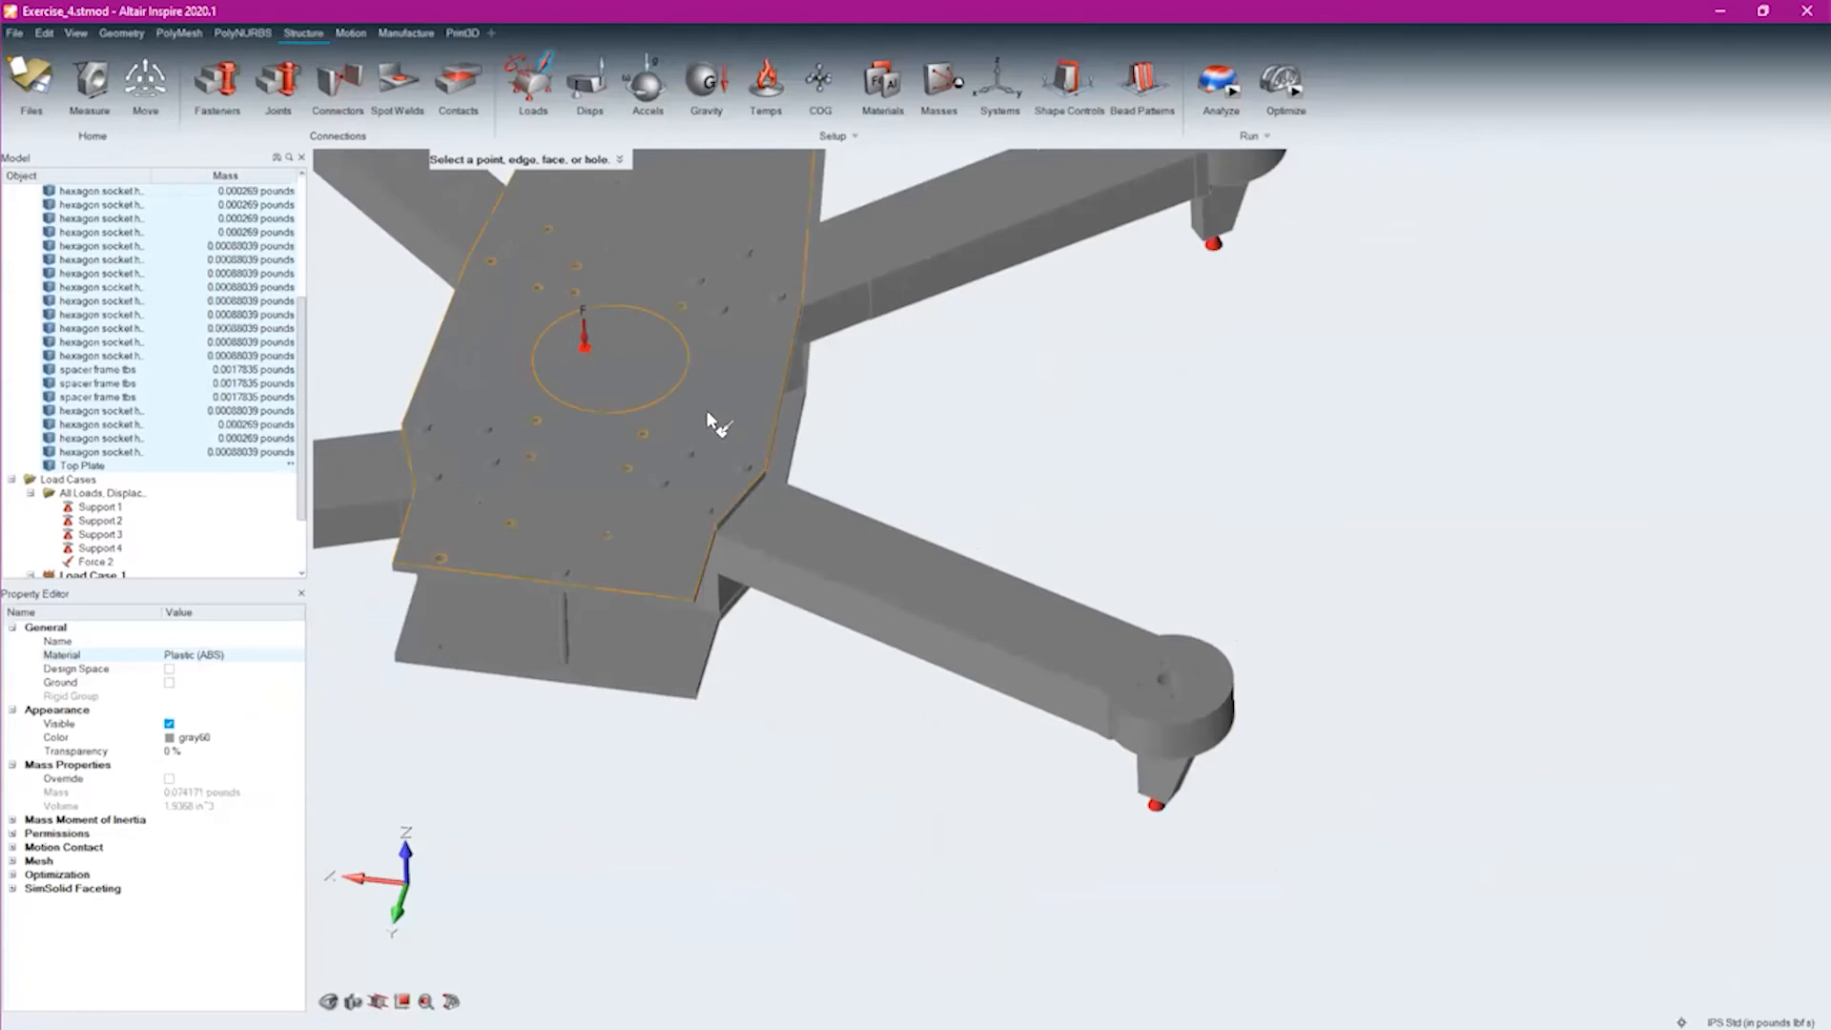
right_drag(1109, 475, 1226, 472)
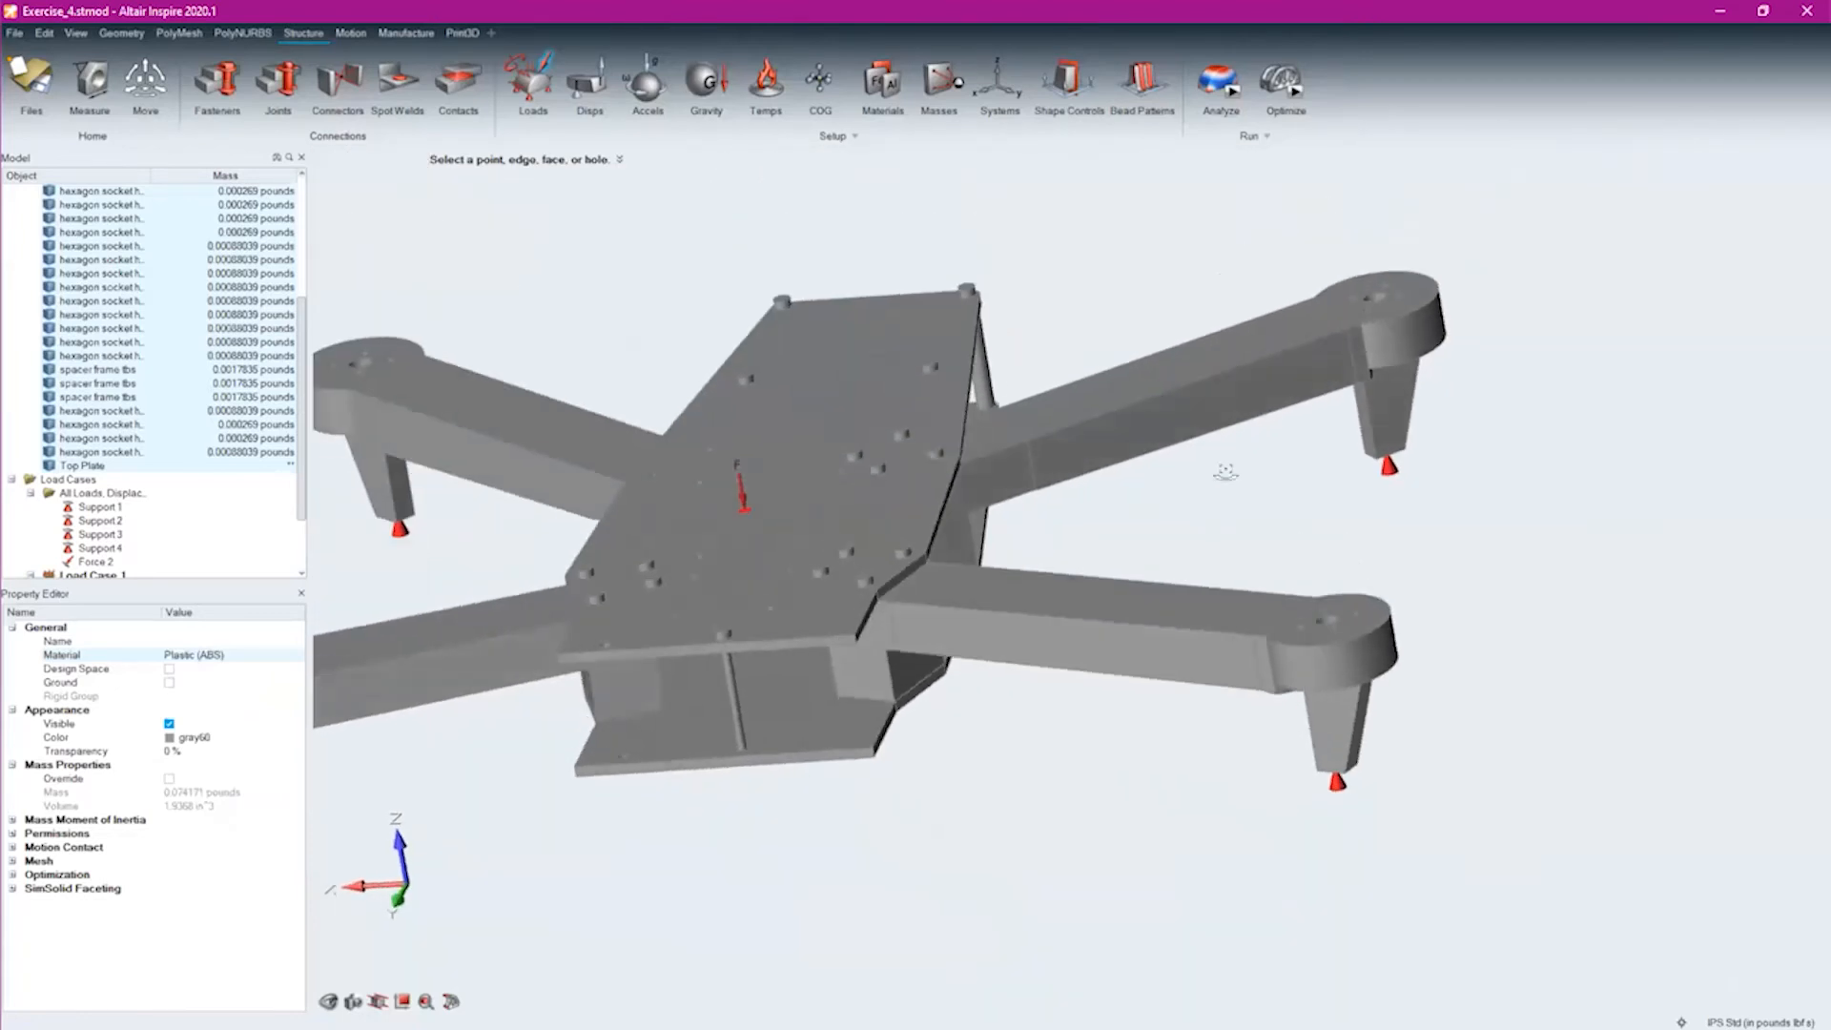
click(1230, 95)
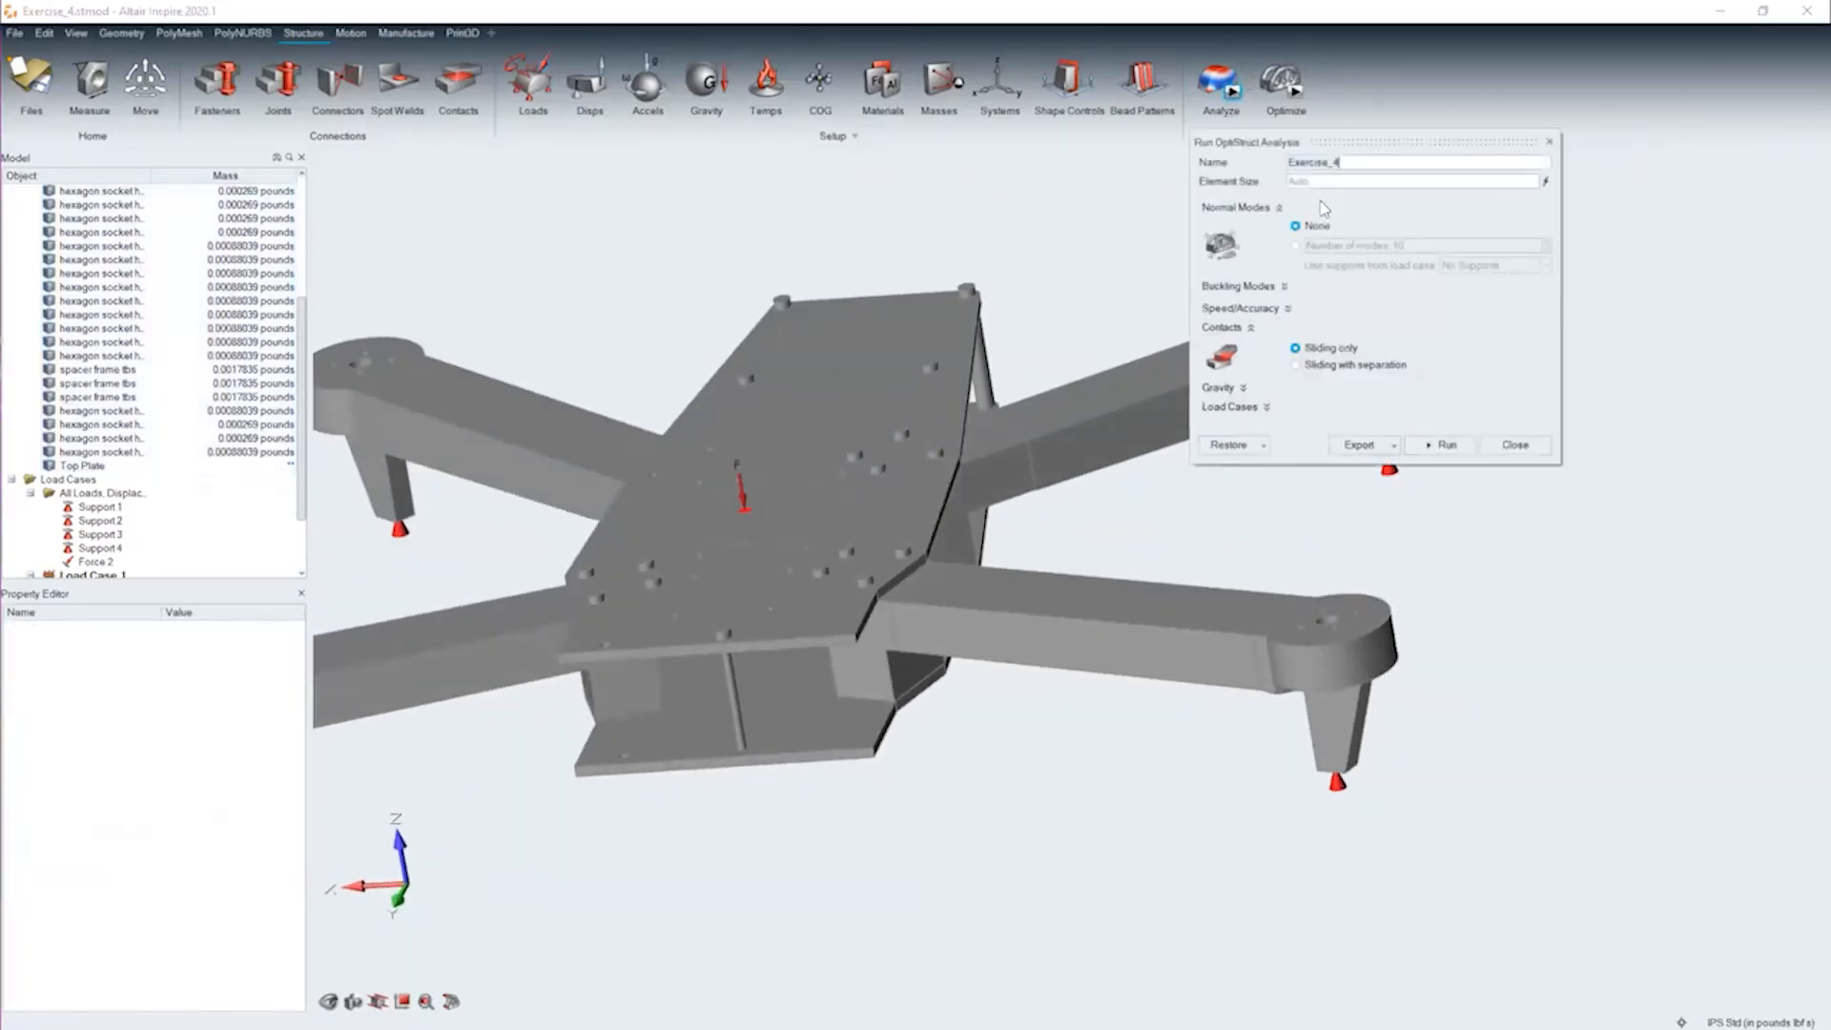
click(1447, 445)
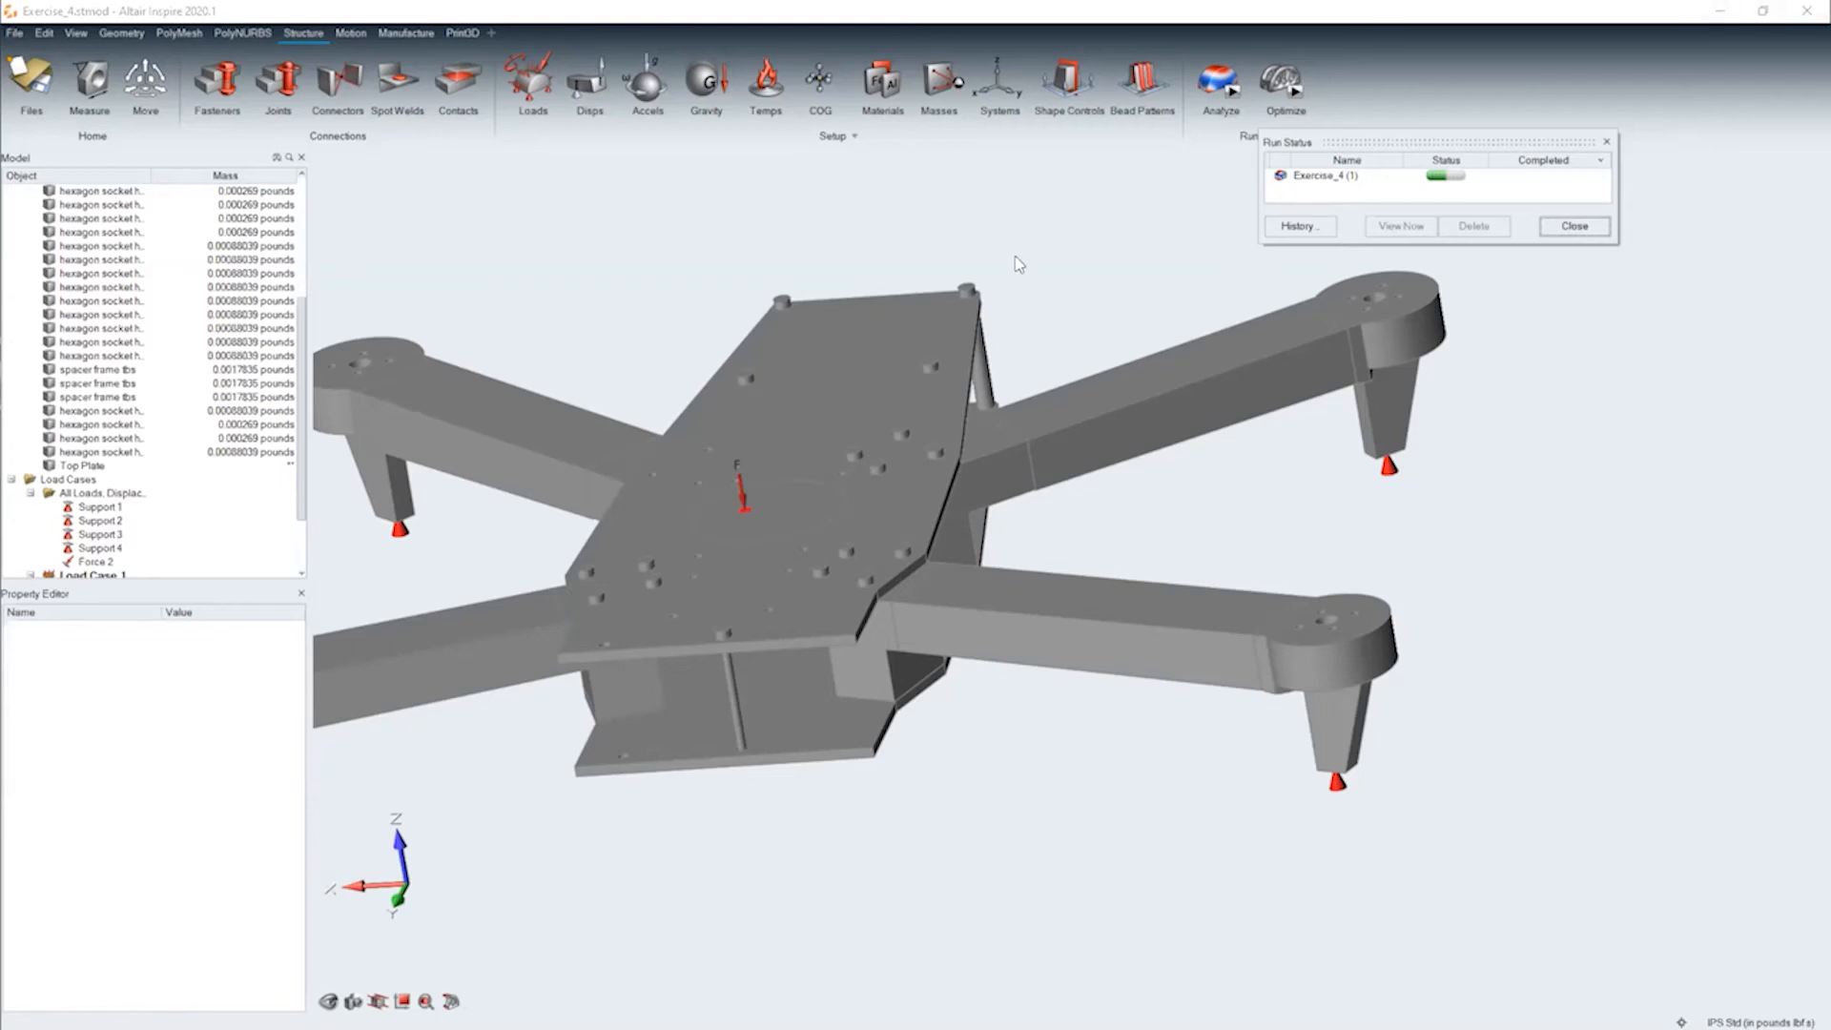
Find the contacts in the assembly and examine those between the arms, plates, screws and spacers from several angles
click(459, 80)
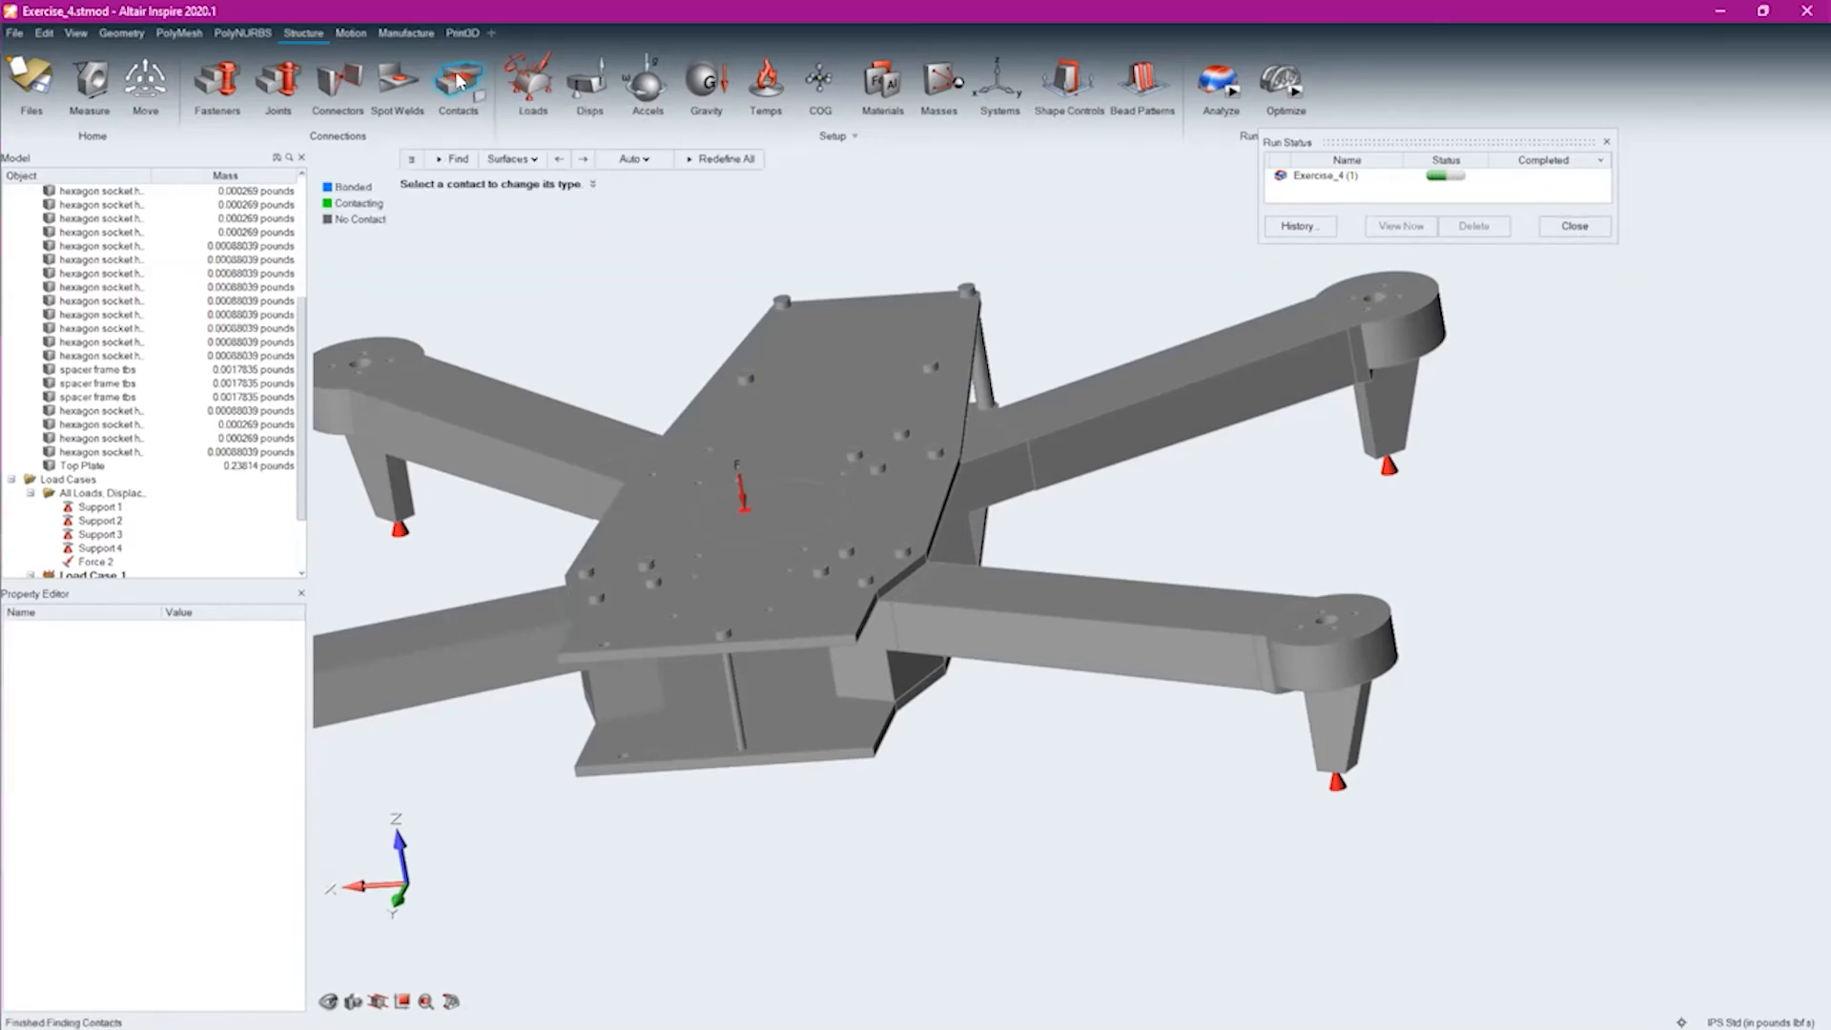
mouse_move(699, 848)
middle_down()
mouse_move(768, 821)
mouse_move(629, 867)
middle_up()
scroll(650, 855, down, 3)
right_drag(754, 939, 916, 957)
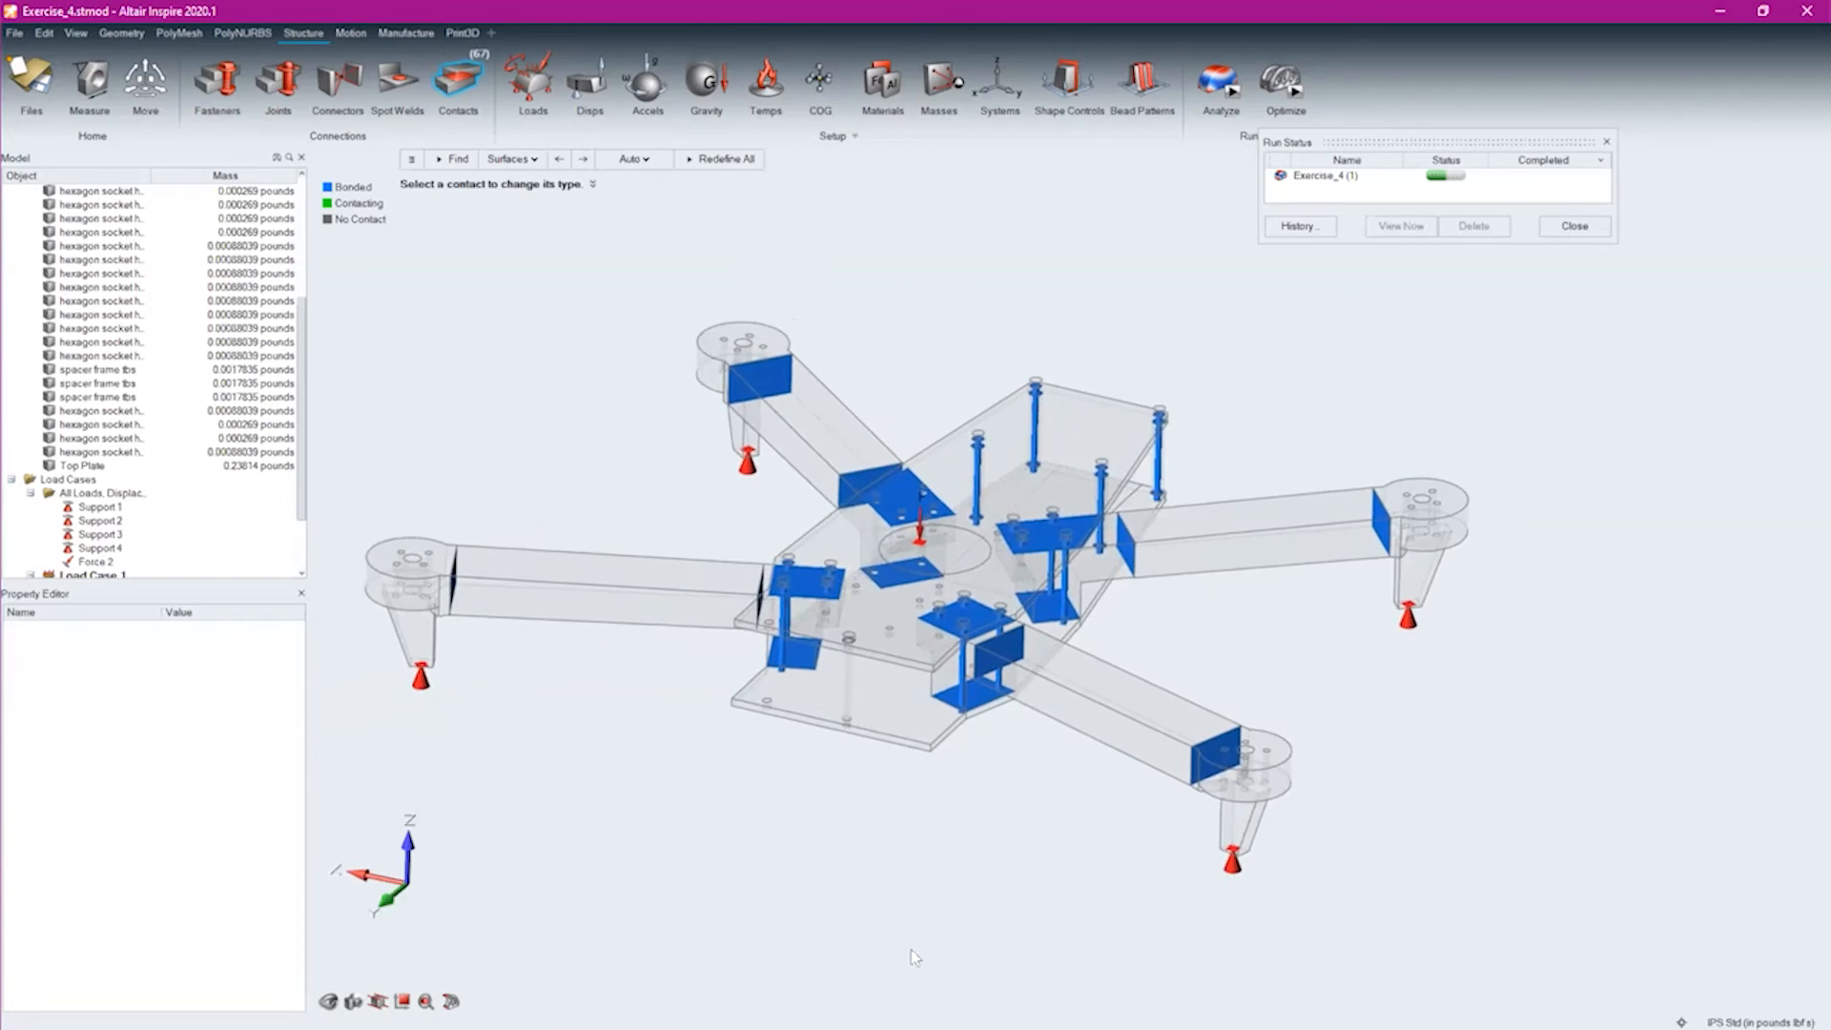
scroll(1392, 536, up, 5)
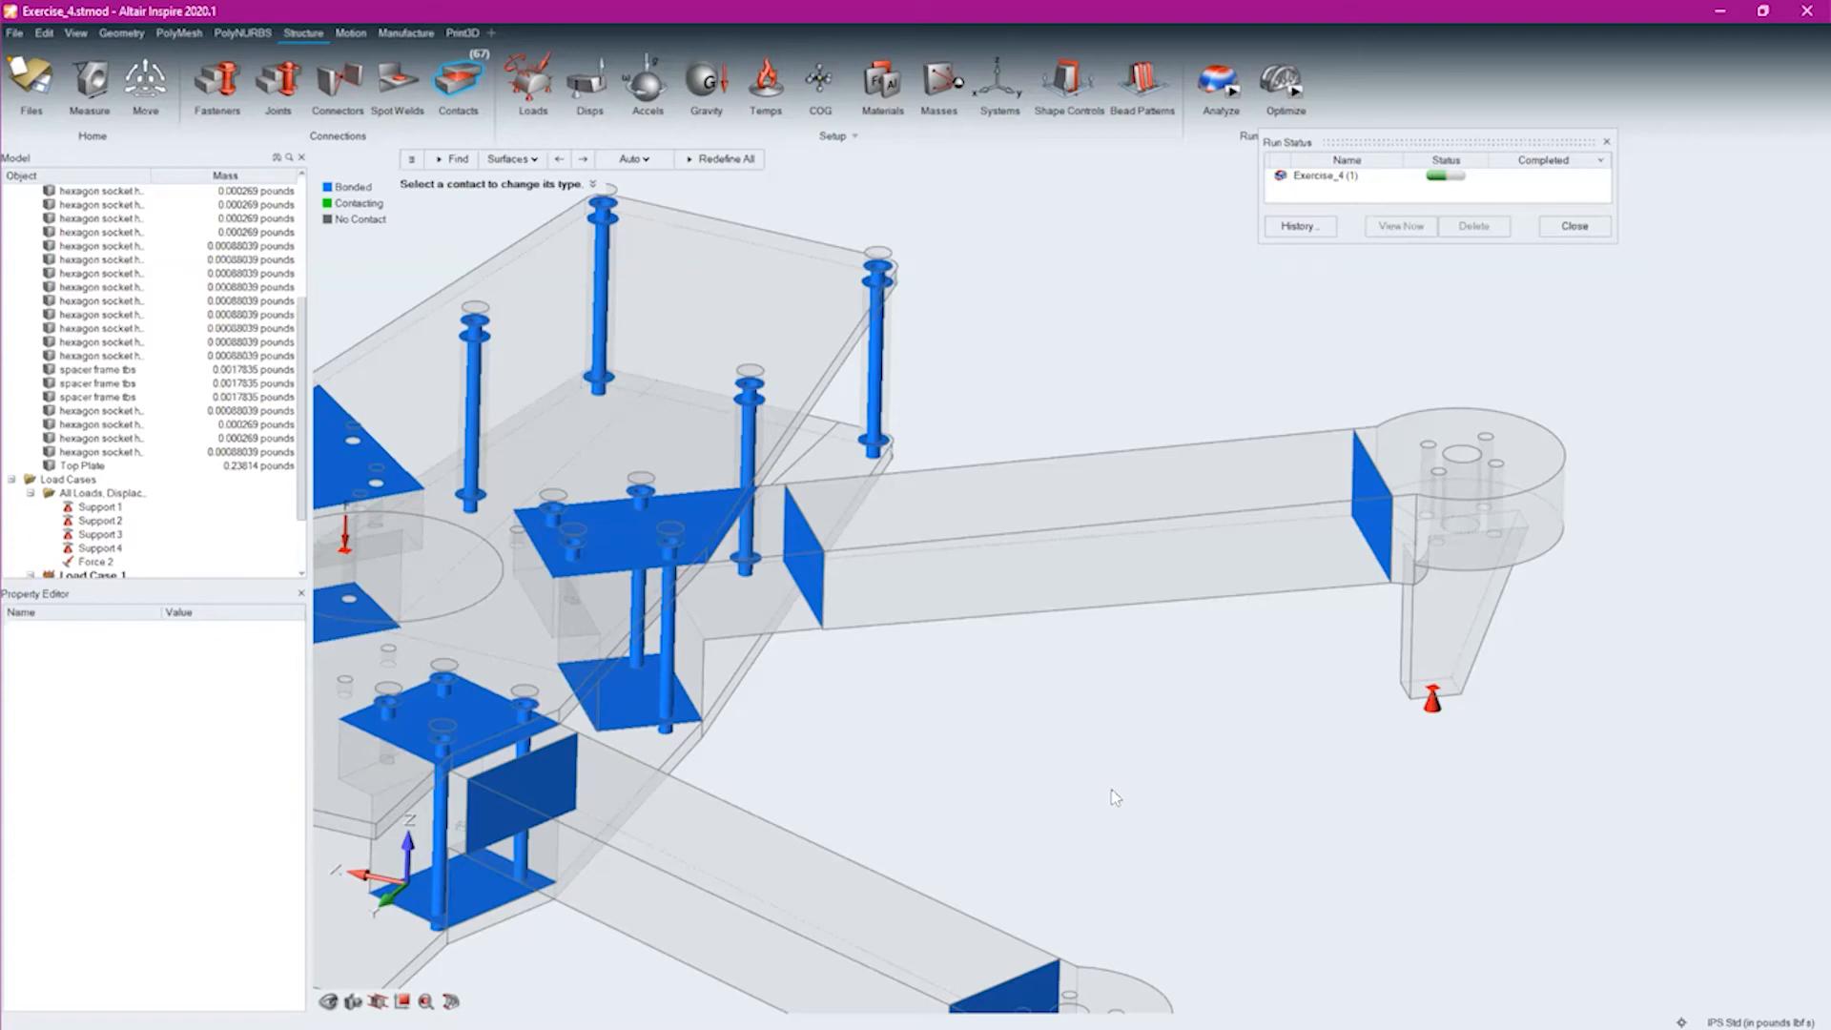
middle_drag(1197, 729, 1359, 730)
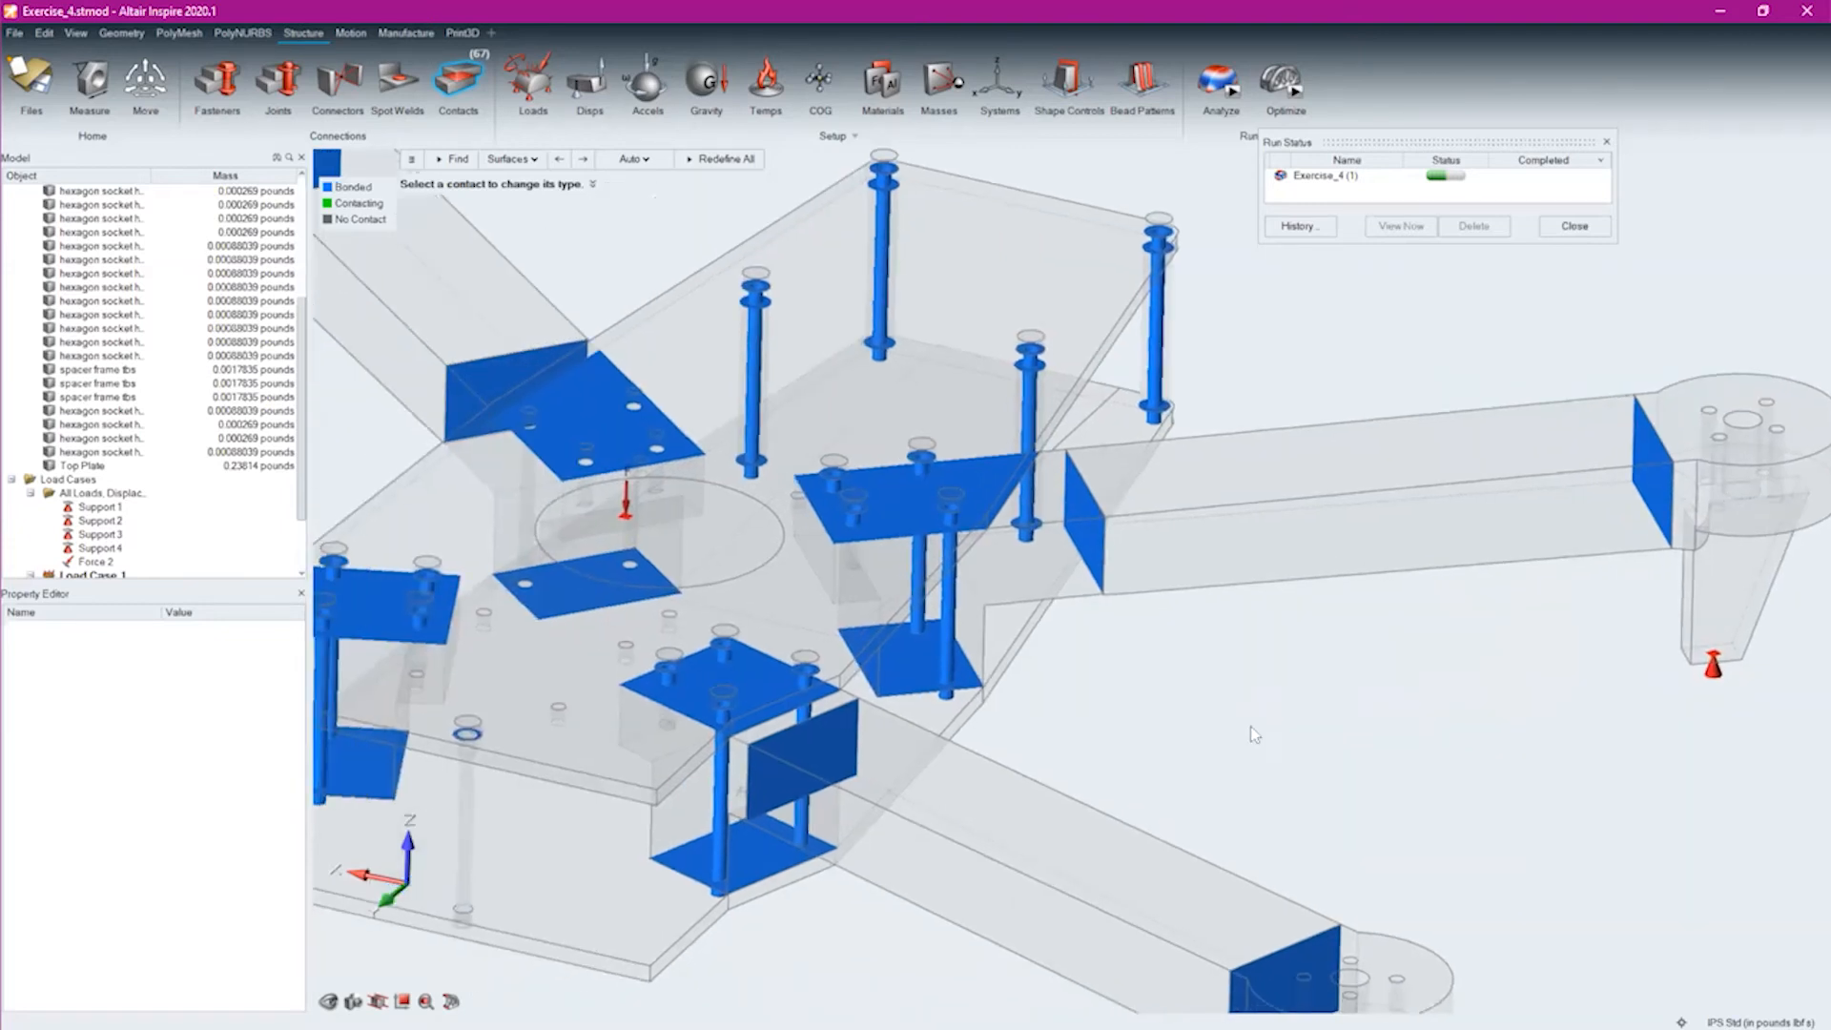
scroll(1358, 731, down, 5)
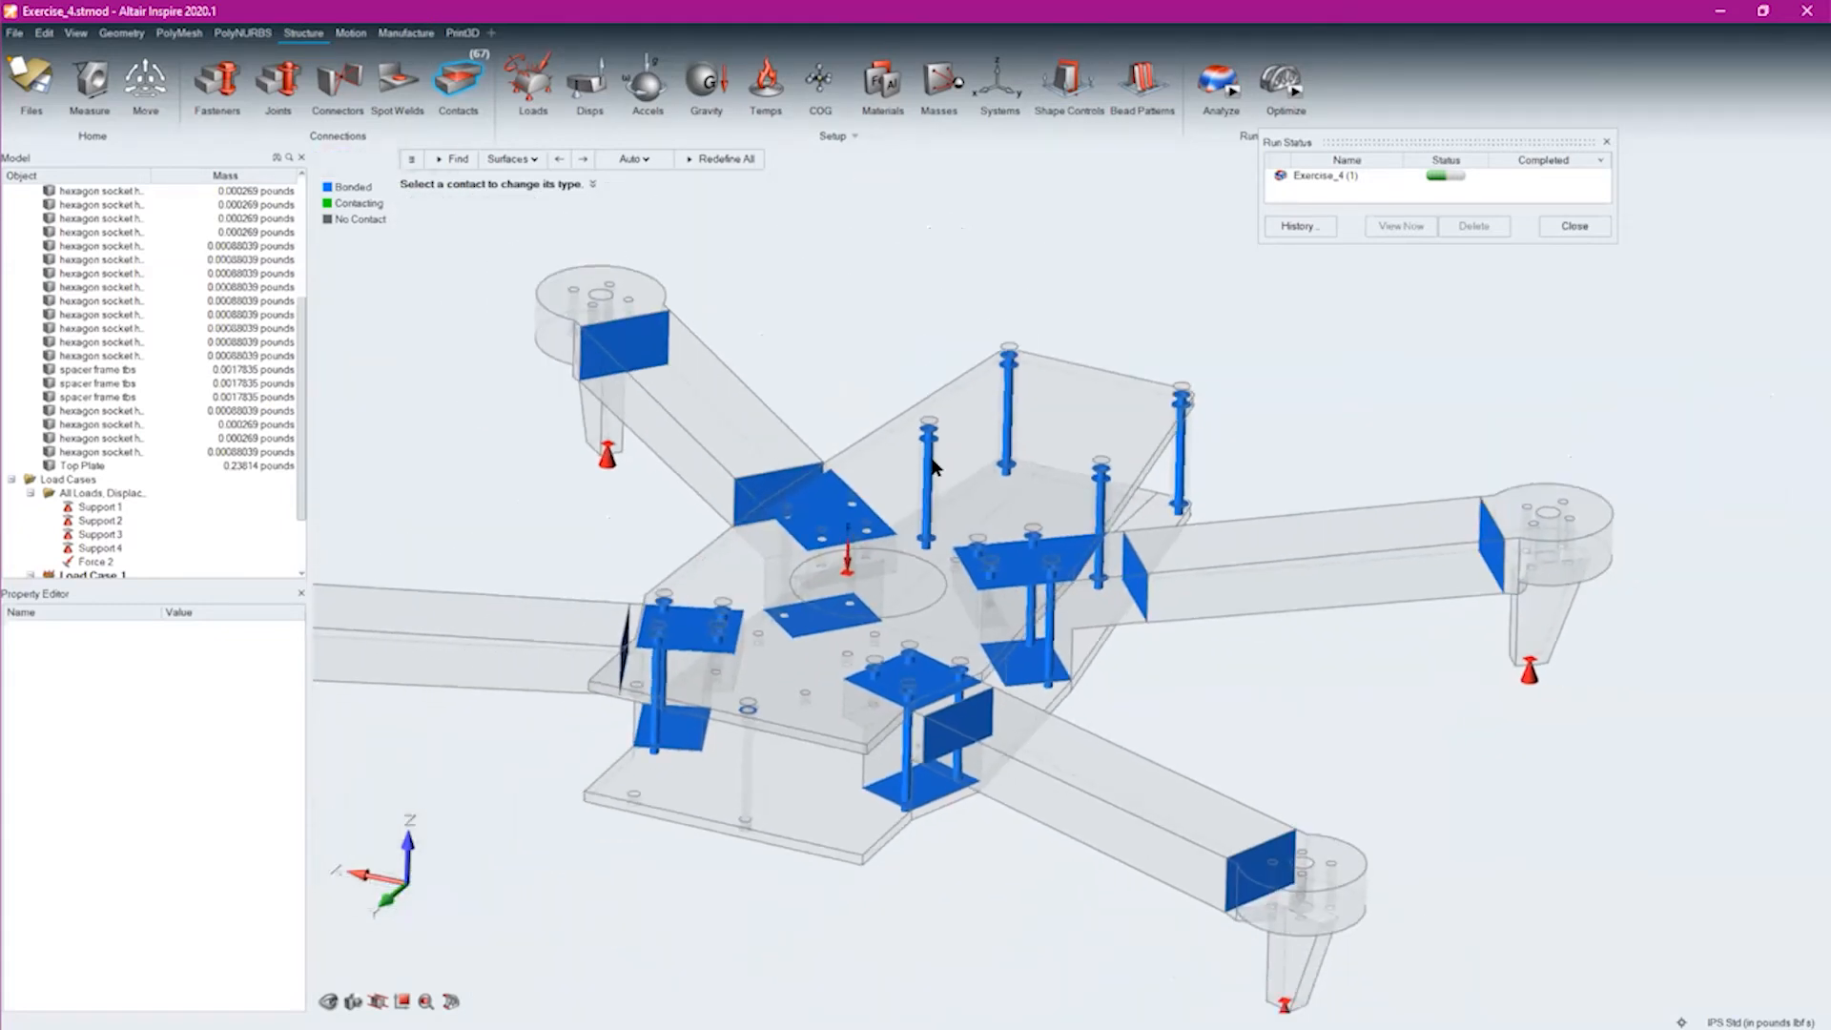
scroll(760, 477, down, 3)
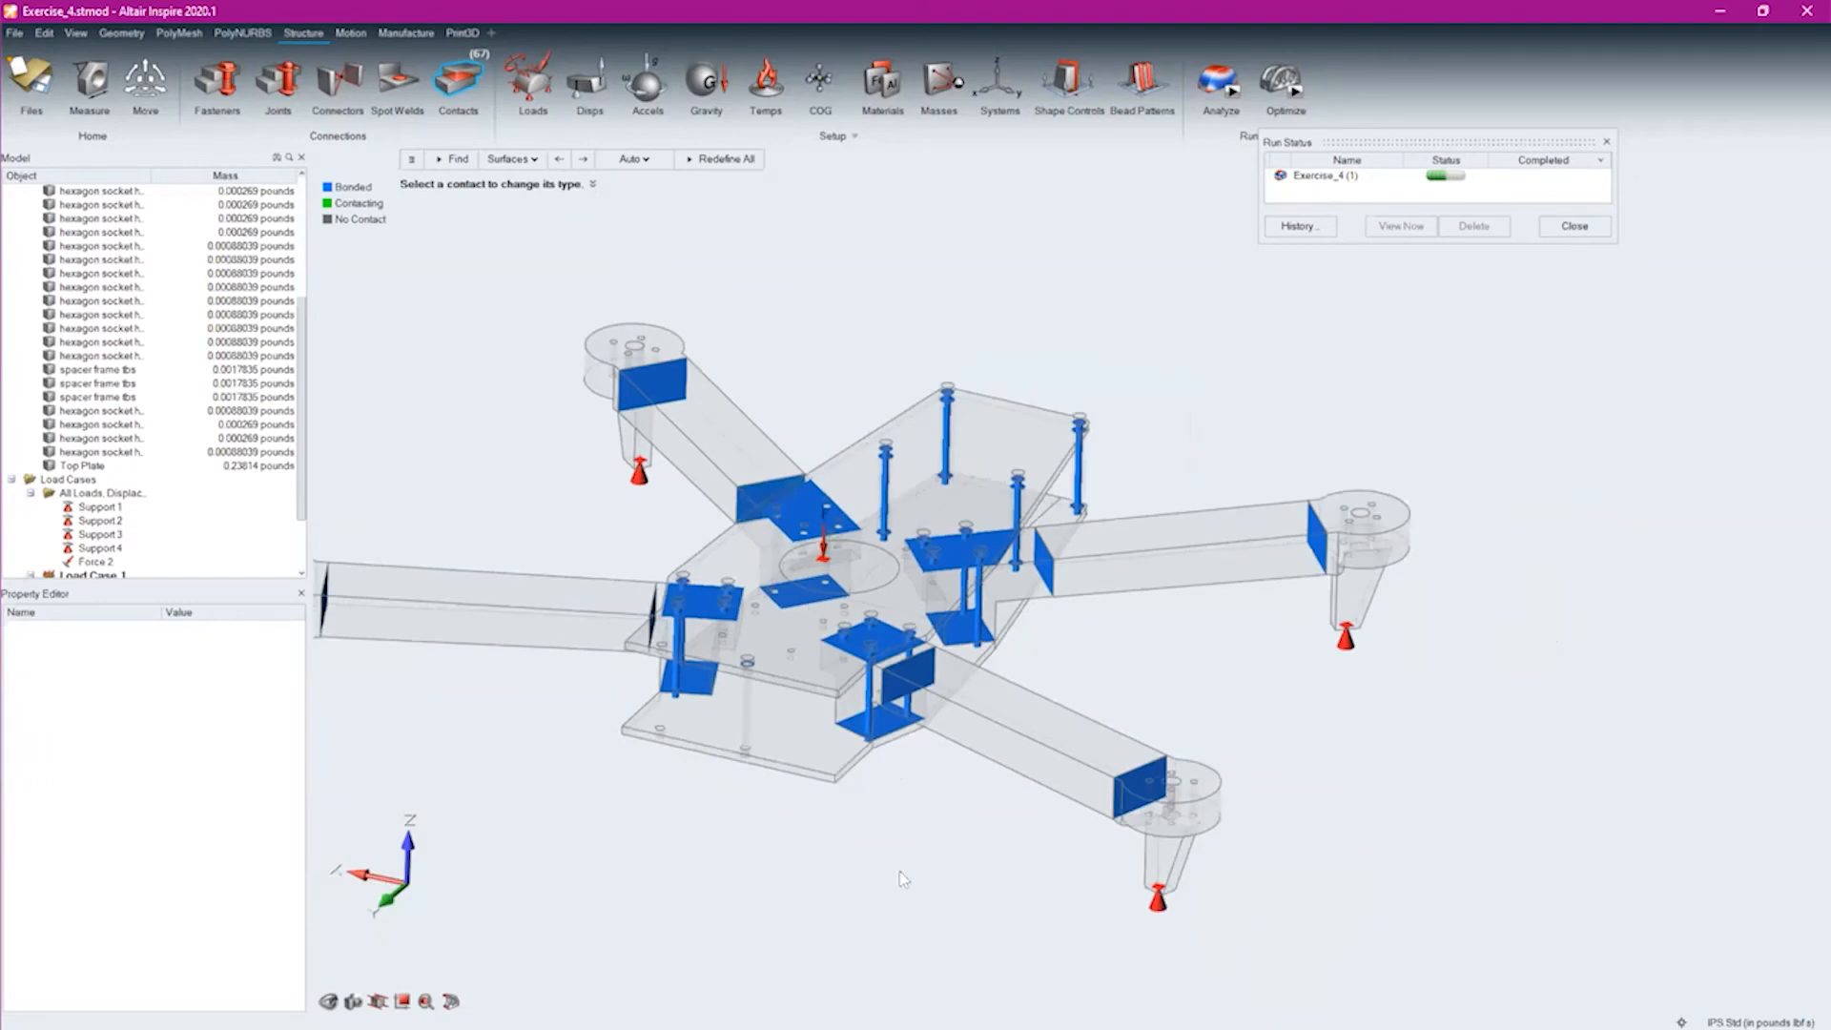
middle_drag(864, 858, 1081, 822)
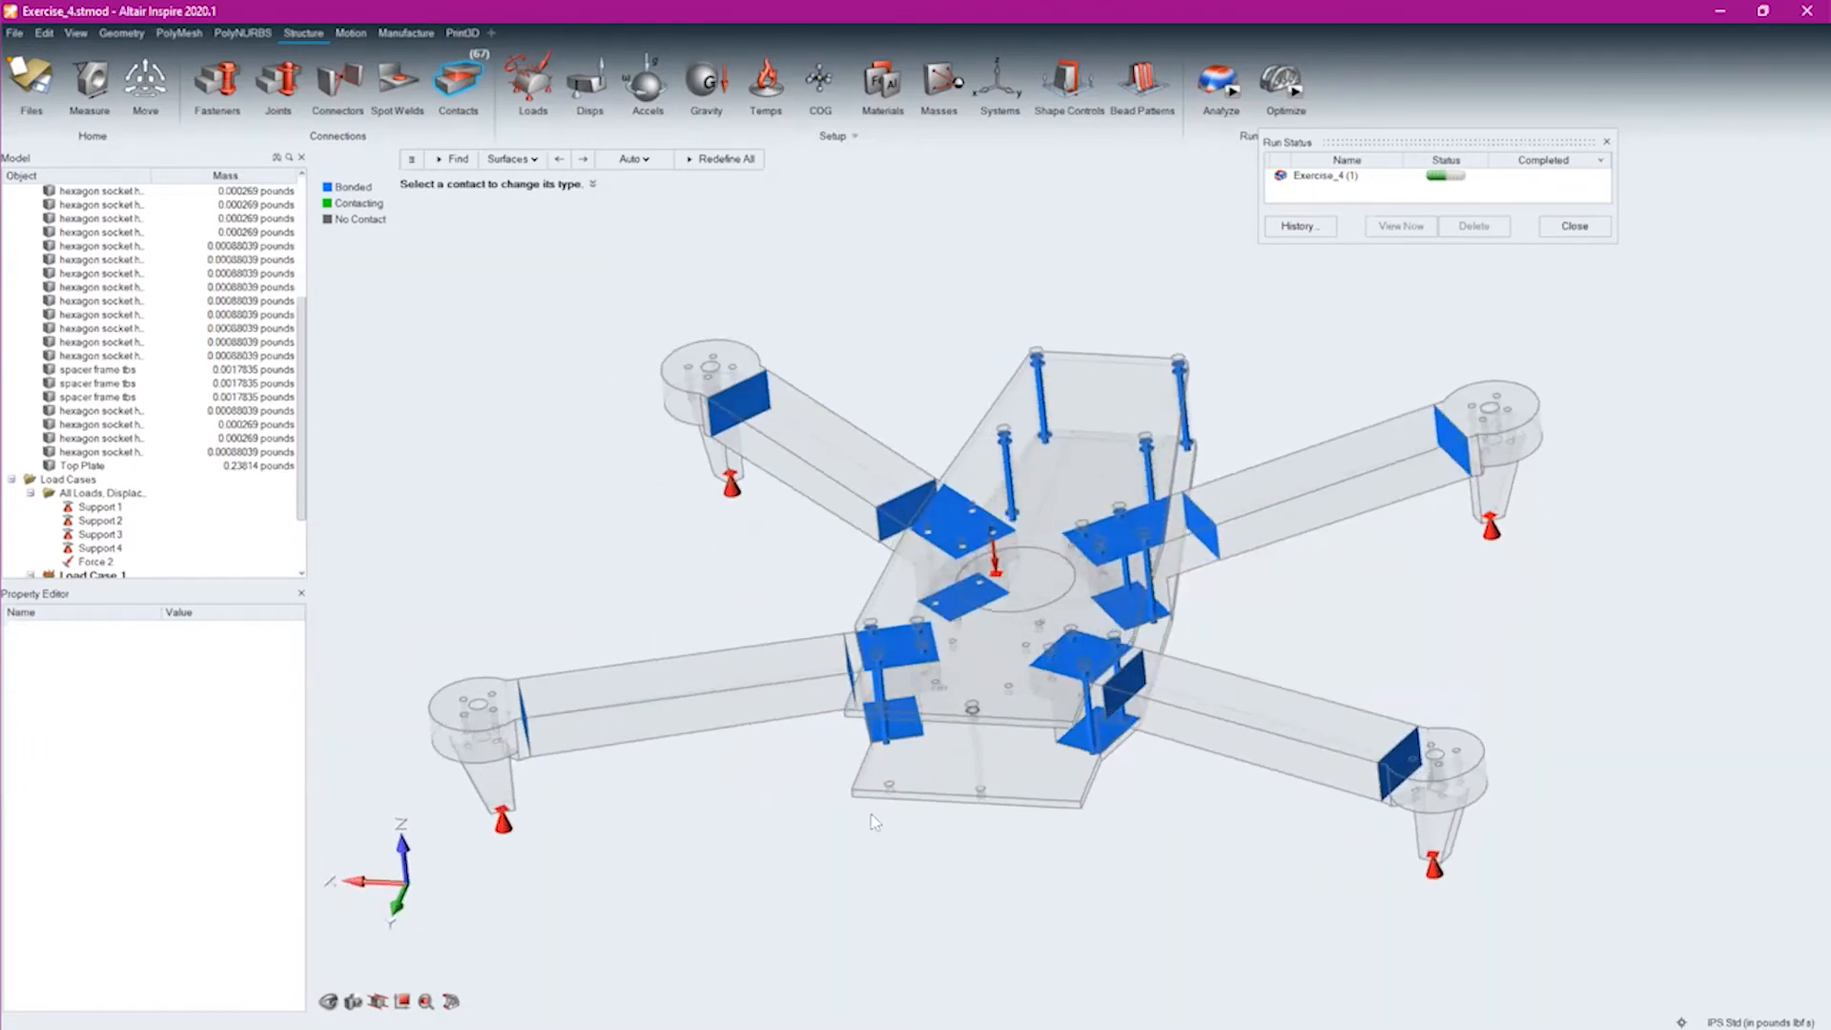
scroll(873, 822, up, 8)
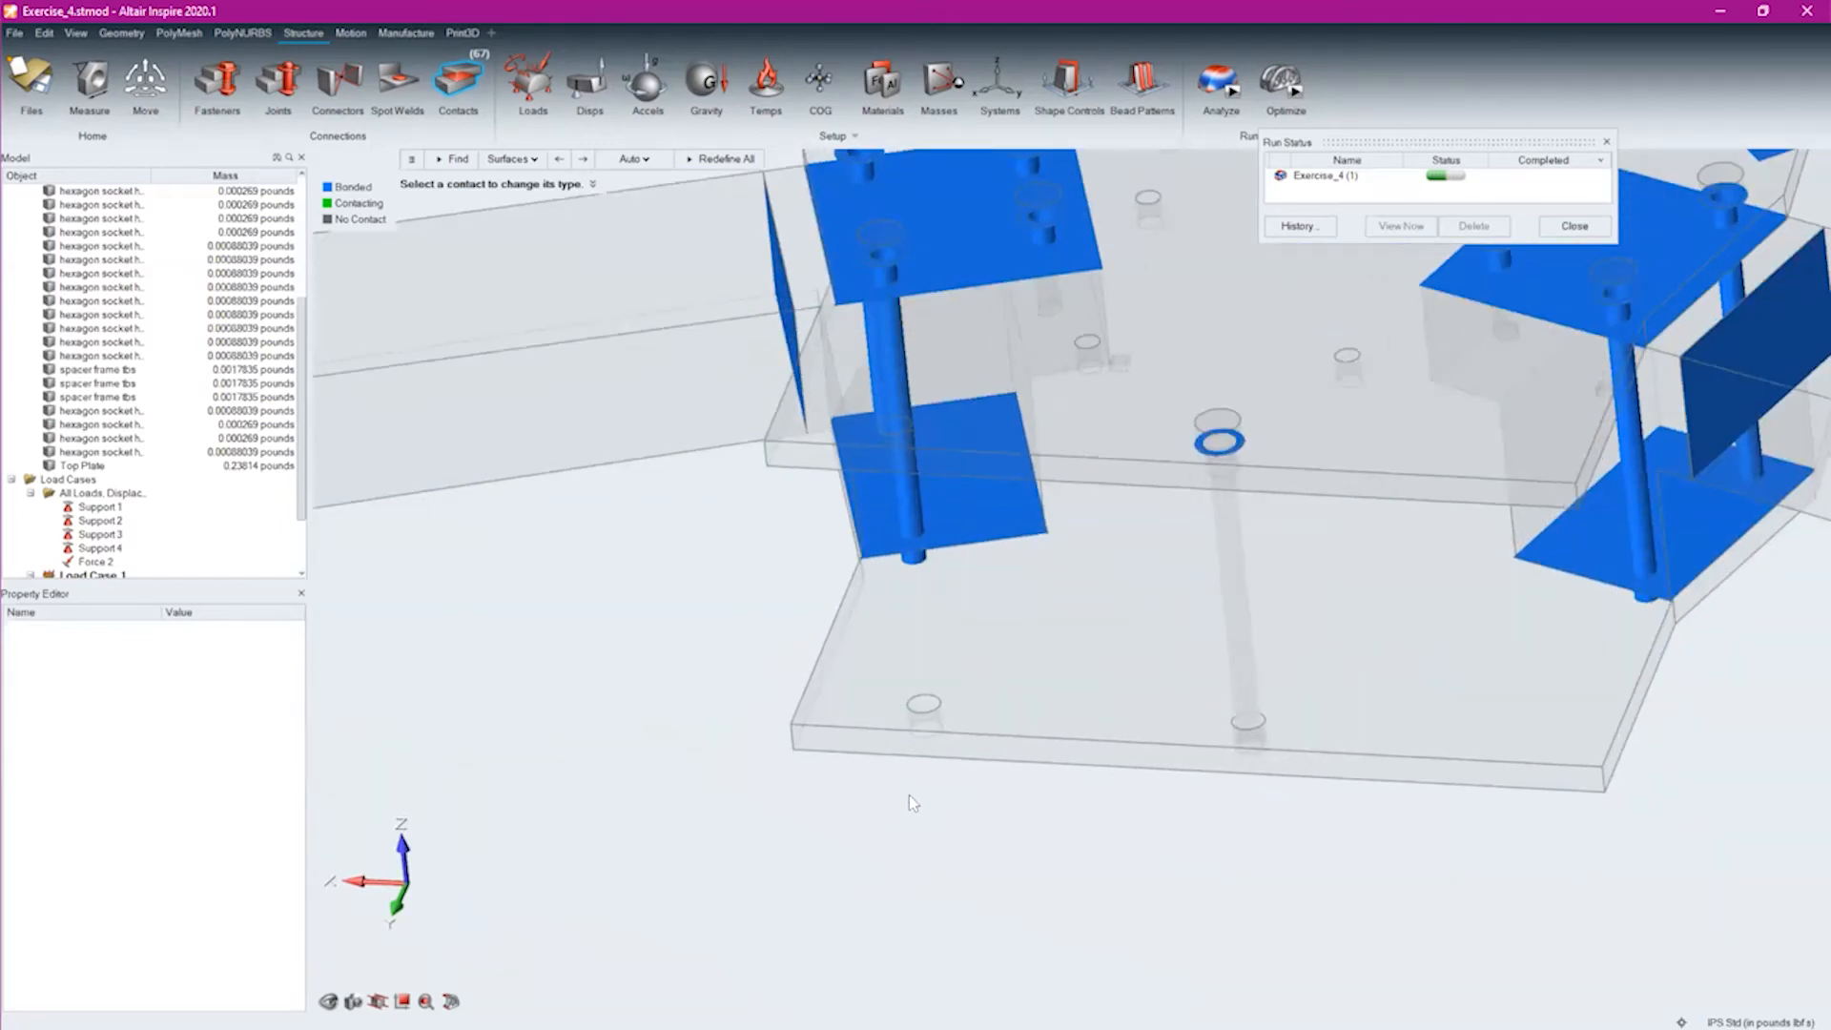
mouse_move(1065, 714)
middle_down()
mouse_move(1046, 654)
mouse_move(1075, 601)
mouse_move(1037, 650)
middle_up()
middle_drag(1044, 780, 1065, 809)
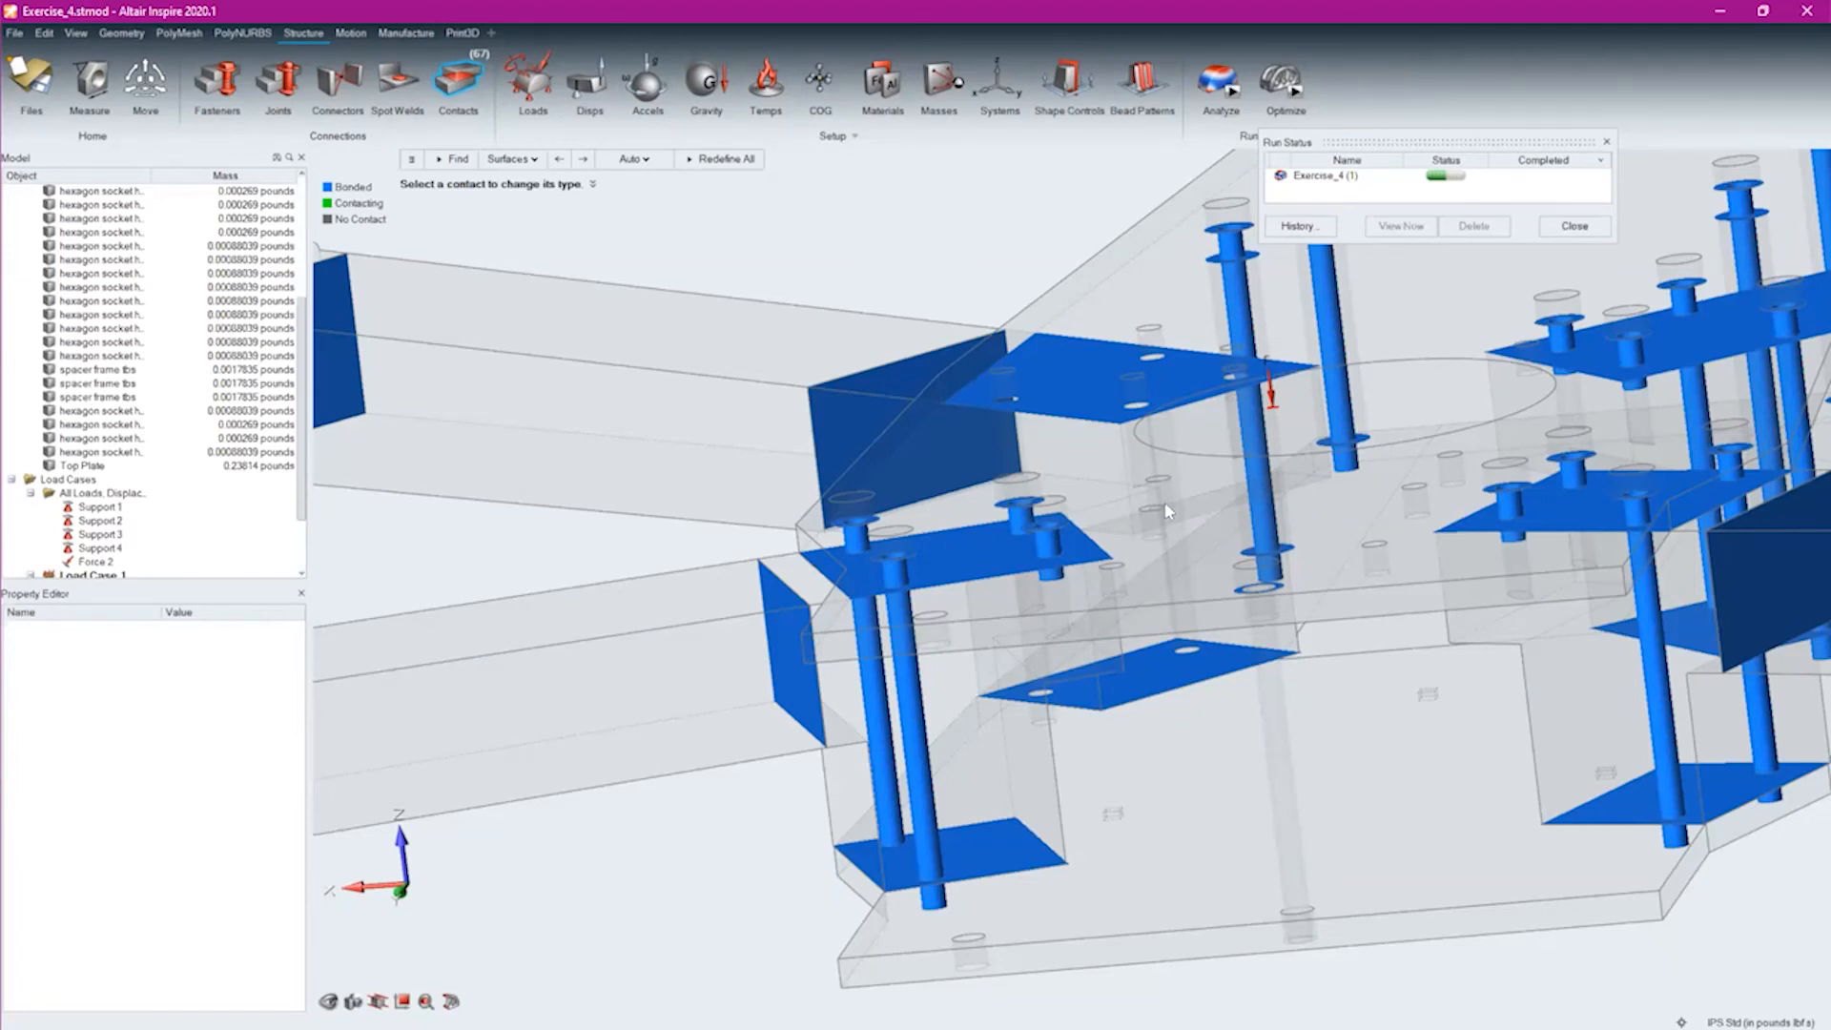
middle_drag(945, 677, 838, 626)
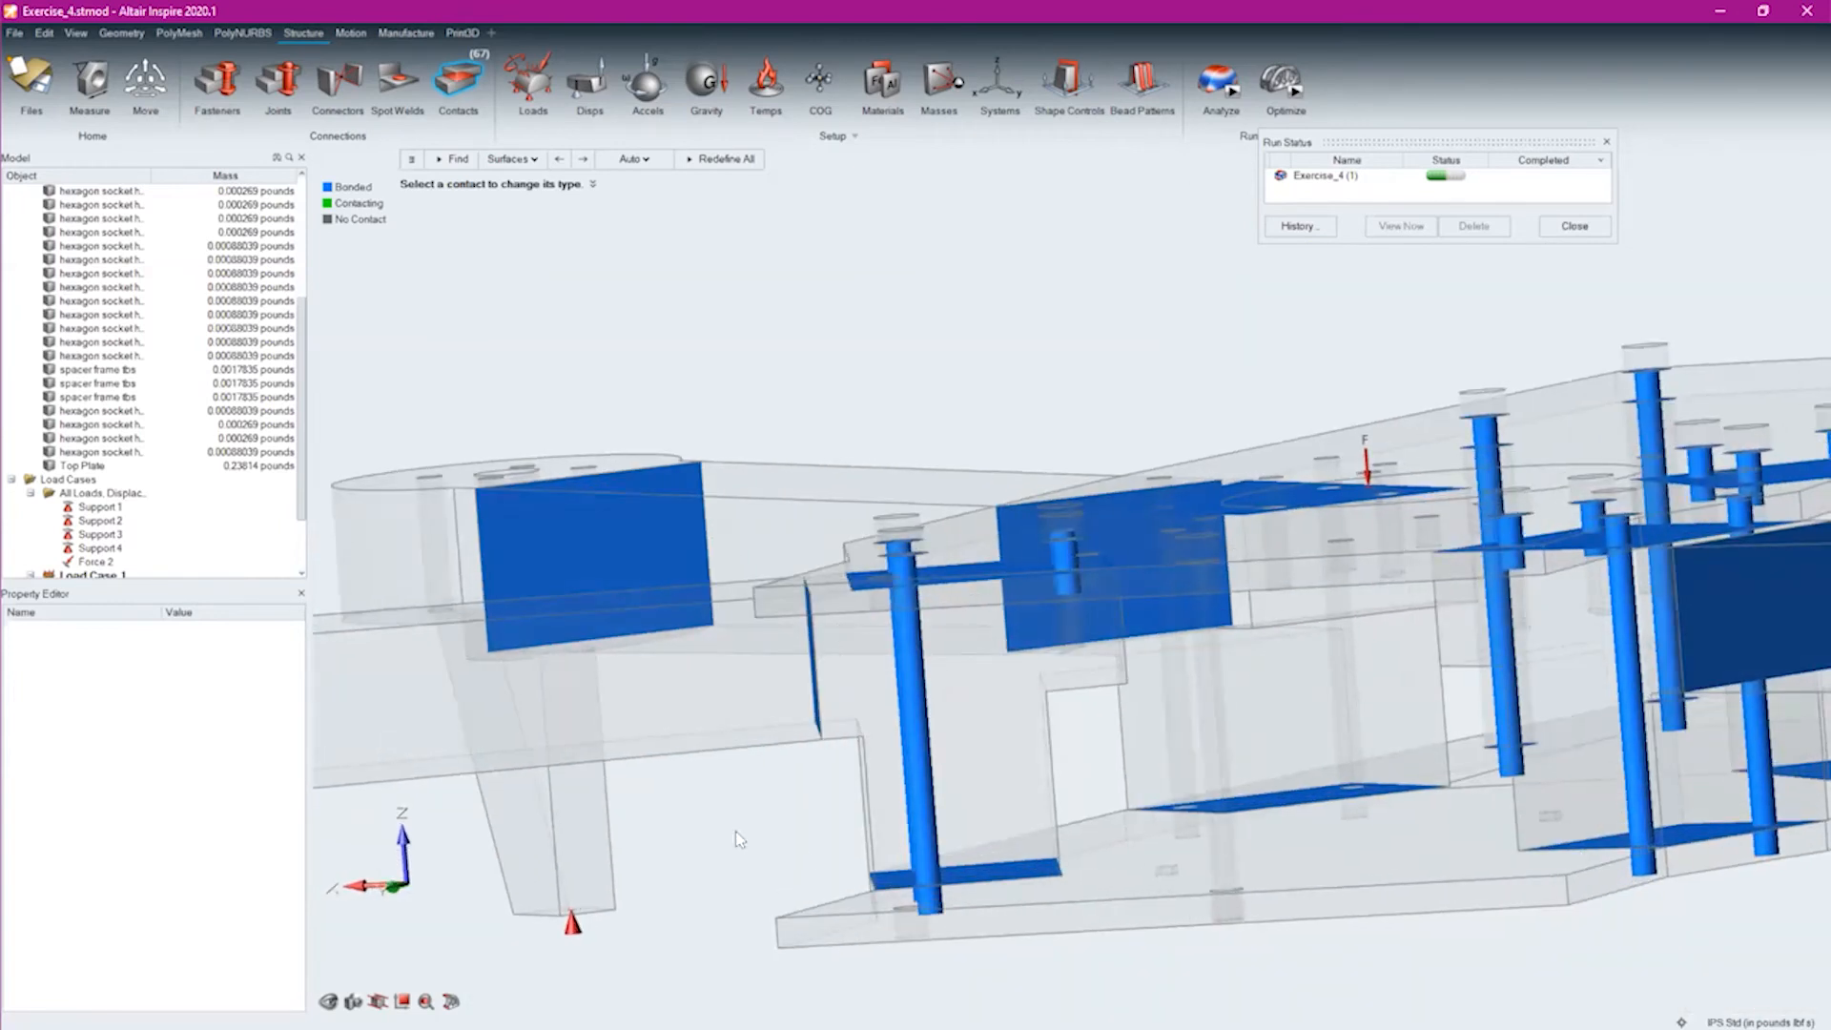
Leave the contacts display, select the FR ND Copy 1 arm block and inspect how it sits between the two plates
key(Escape)
click(839, 667)
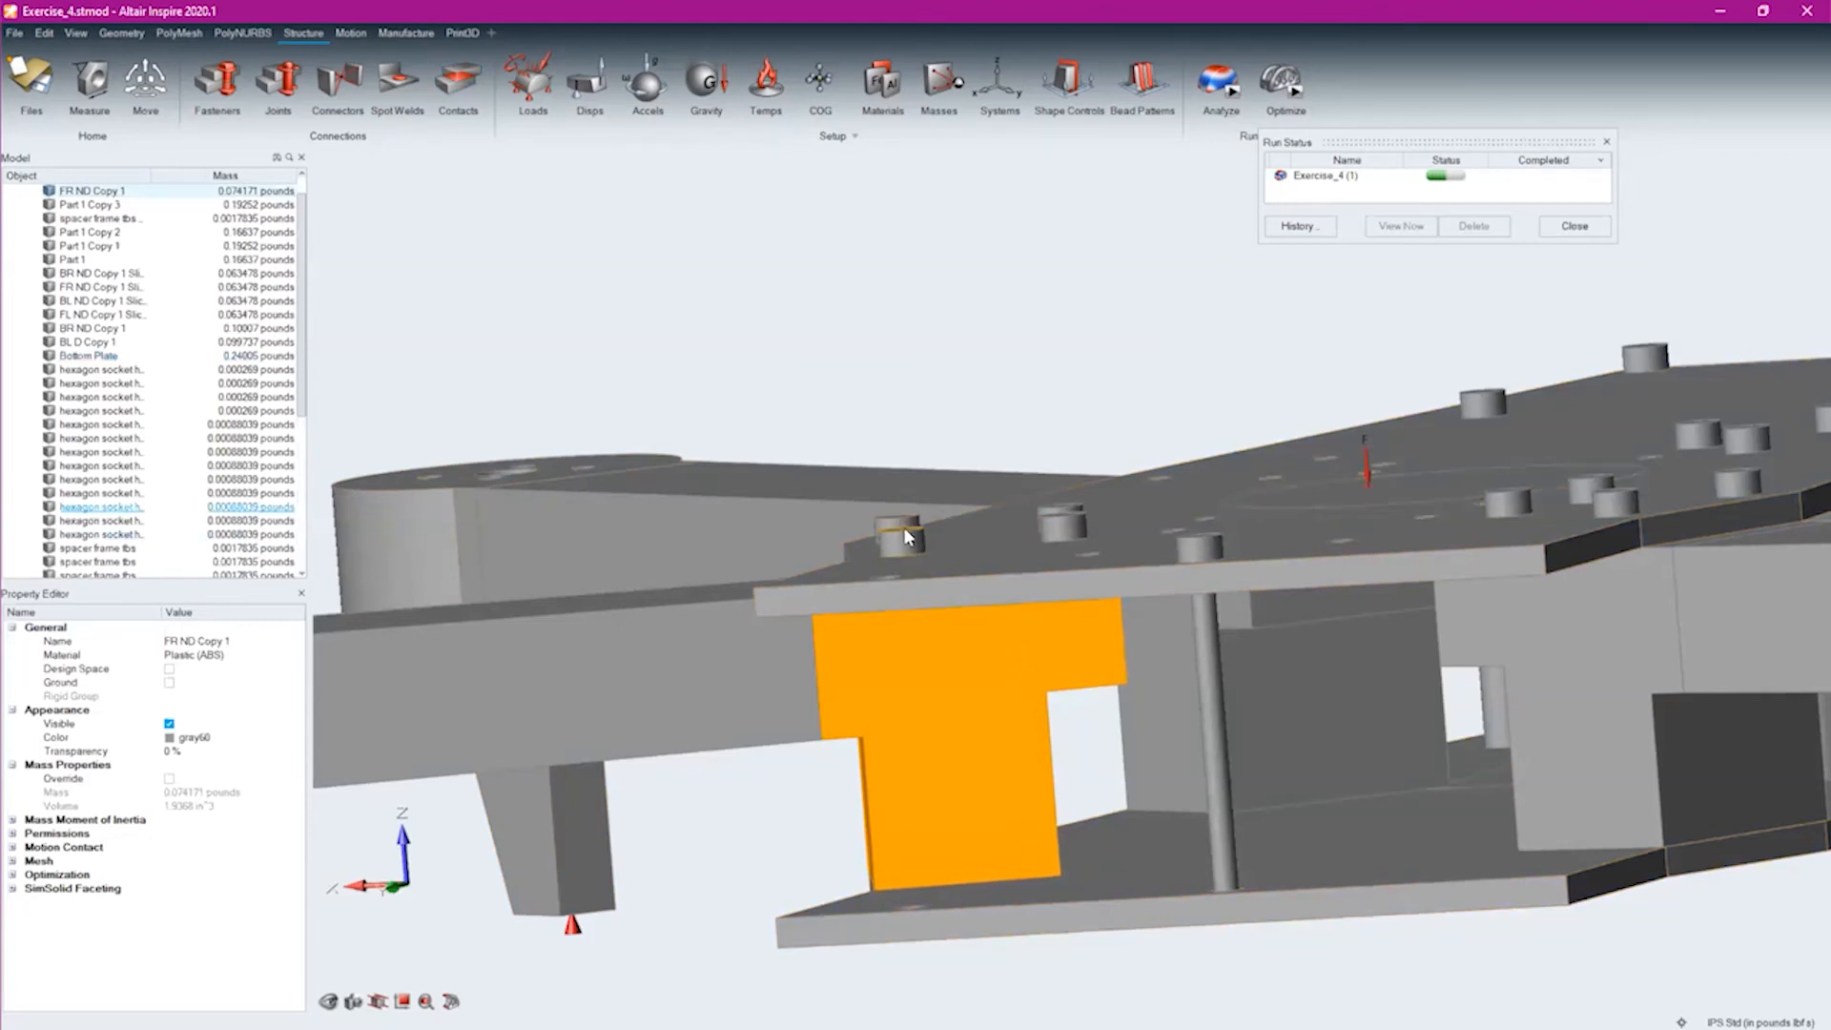
middle_drag(1002, 929, 999, 857)
right_drag(1008, 914, 1108, 648)
middle_drag(1233, 421, 1190, 522)
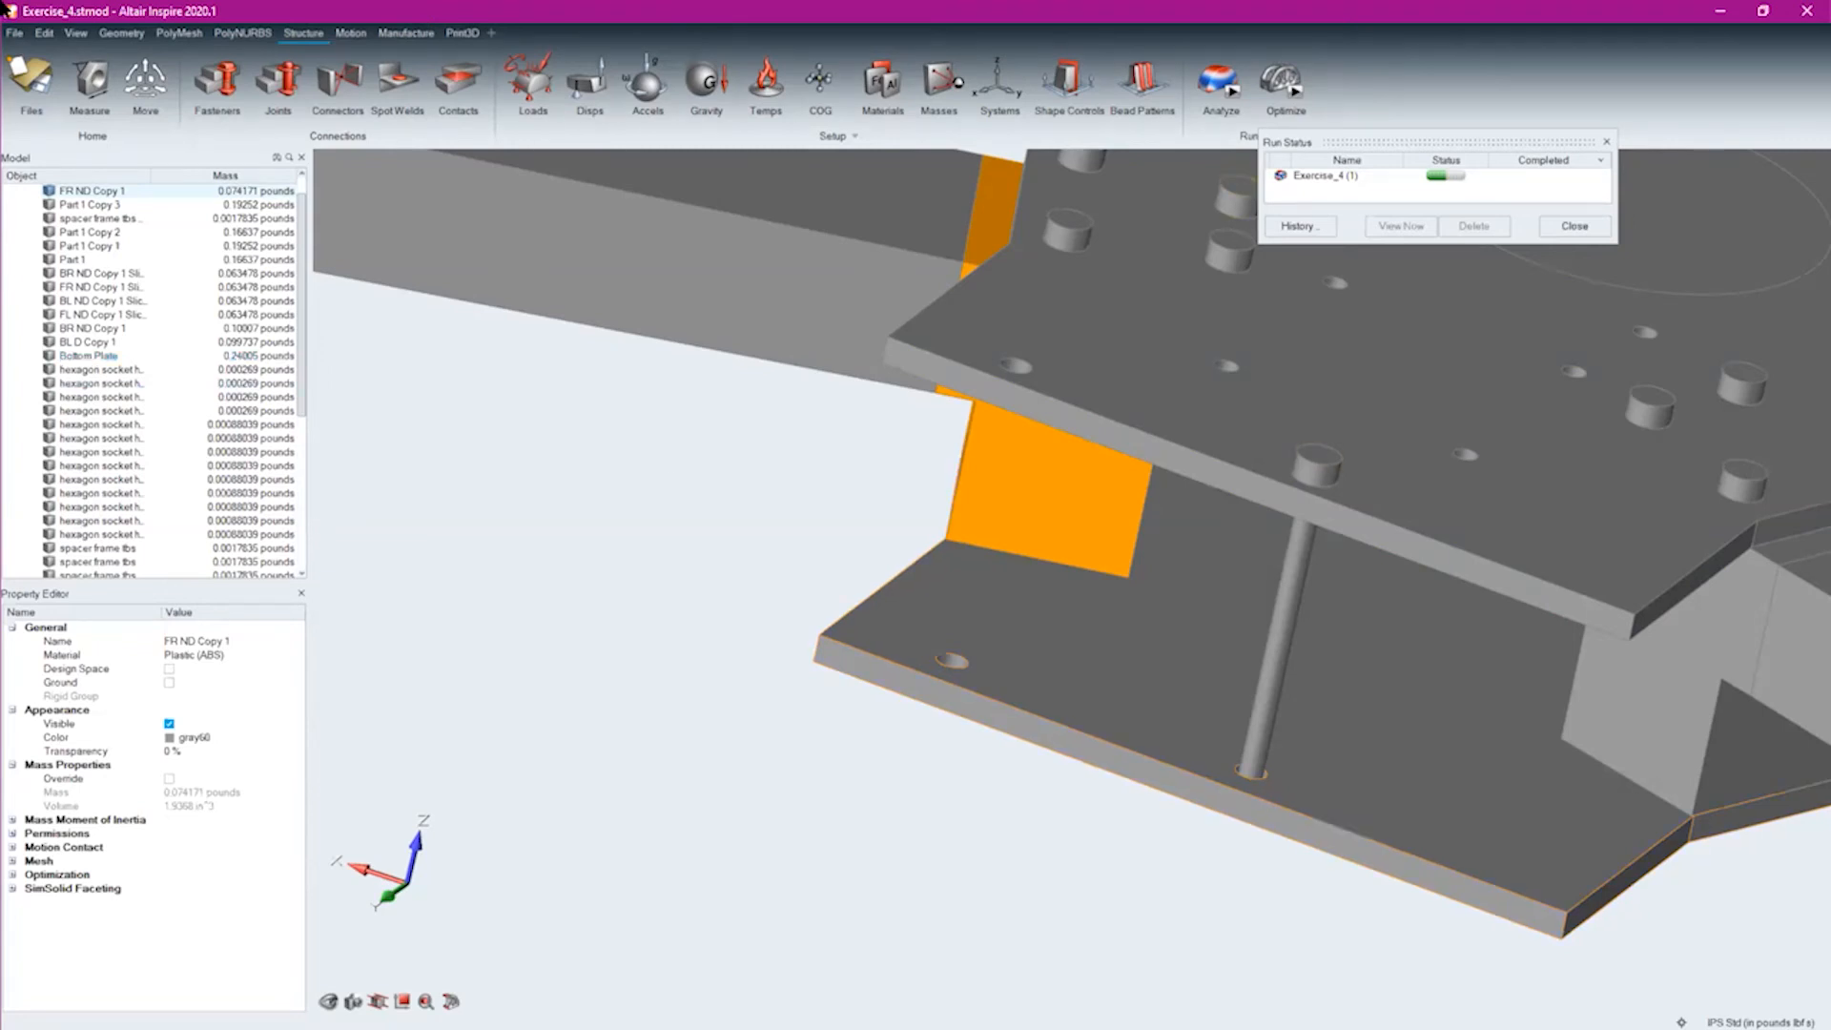
Examine the contacts around the FR ND Copy 1 block and its screws again, and close the contacts display
click(458, 81)
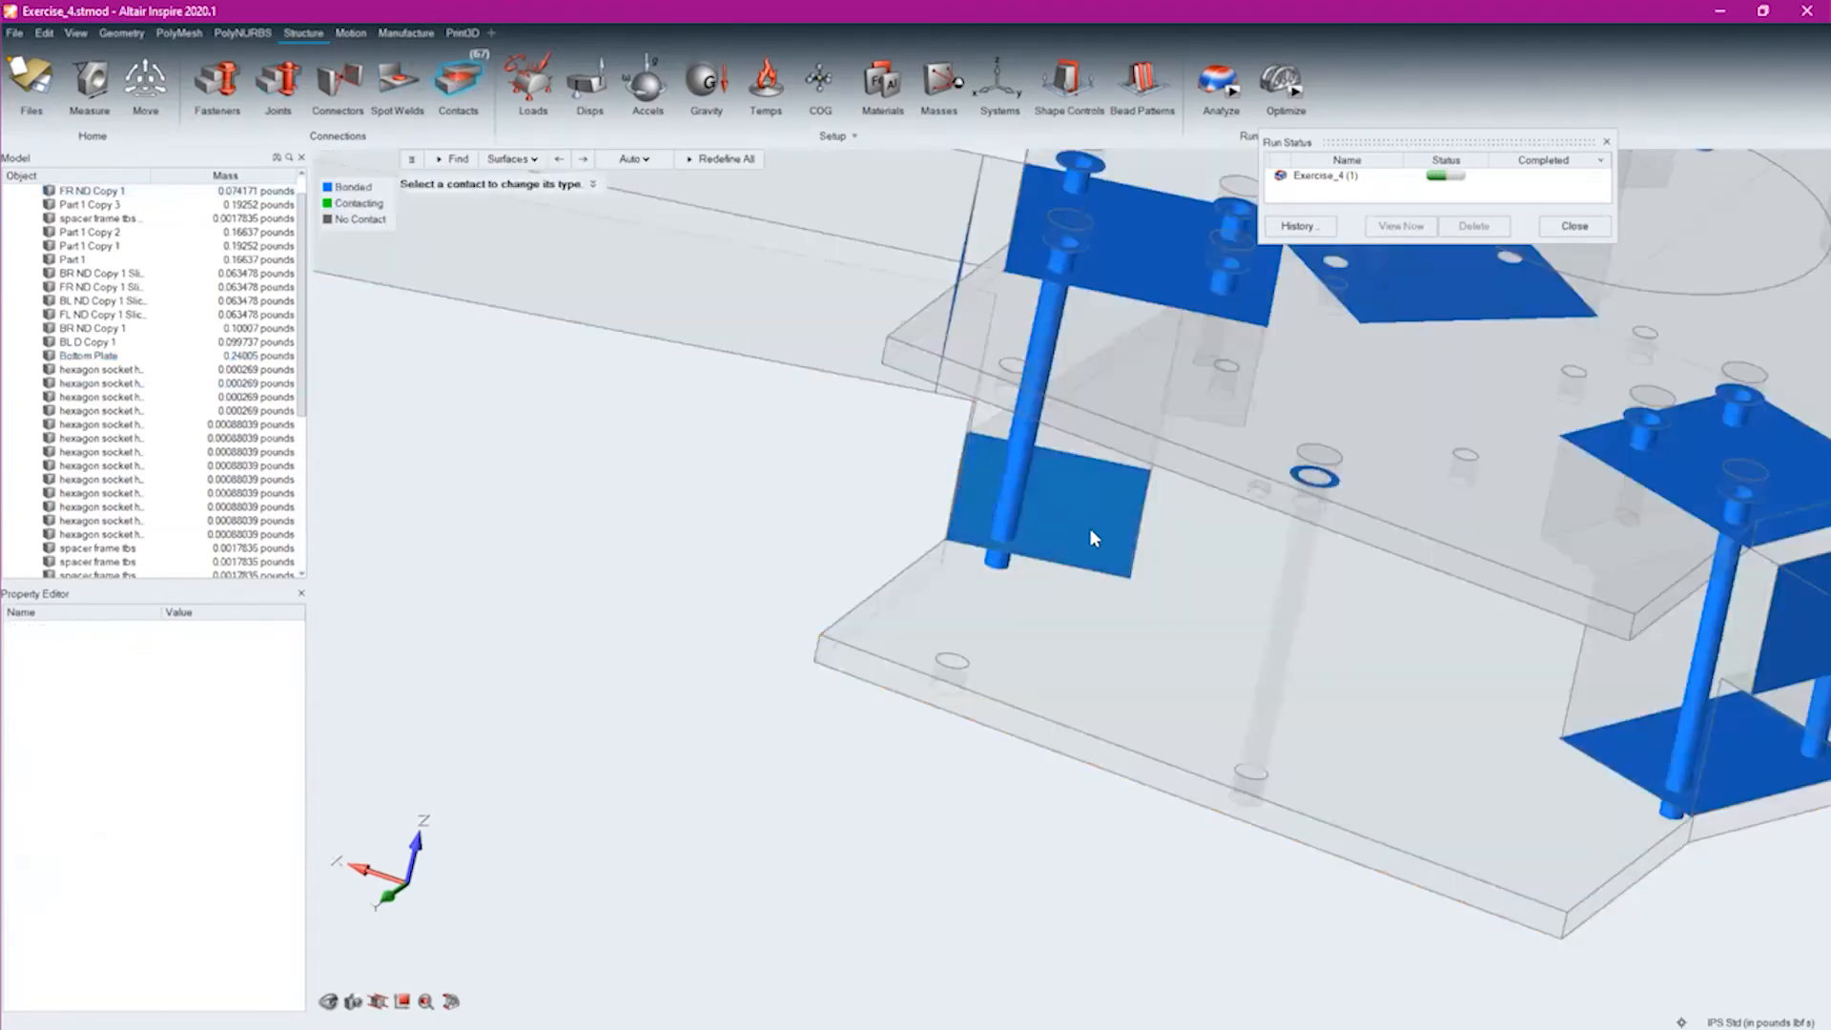
right_drag(1158, 627, 1175, 520)
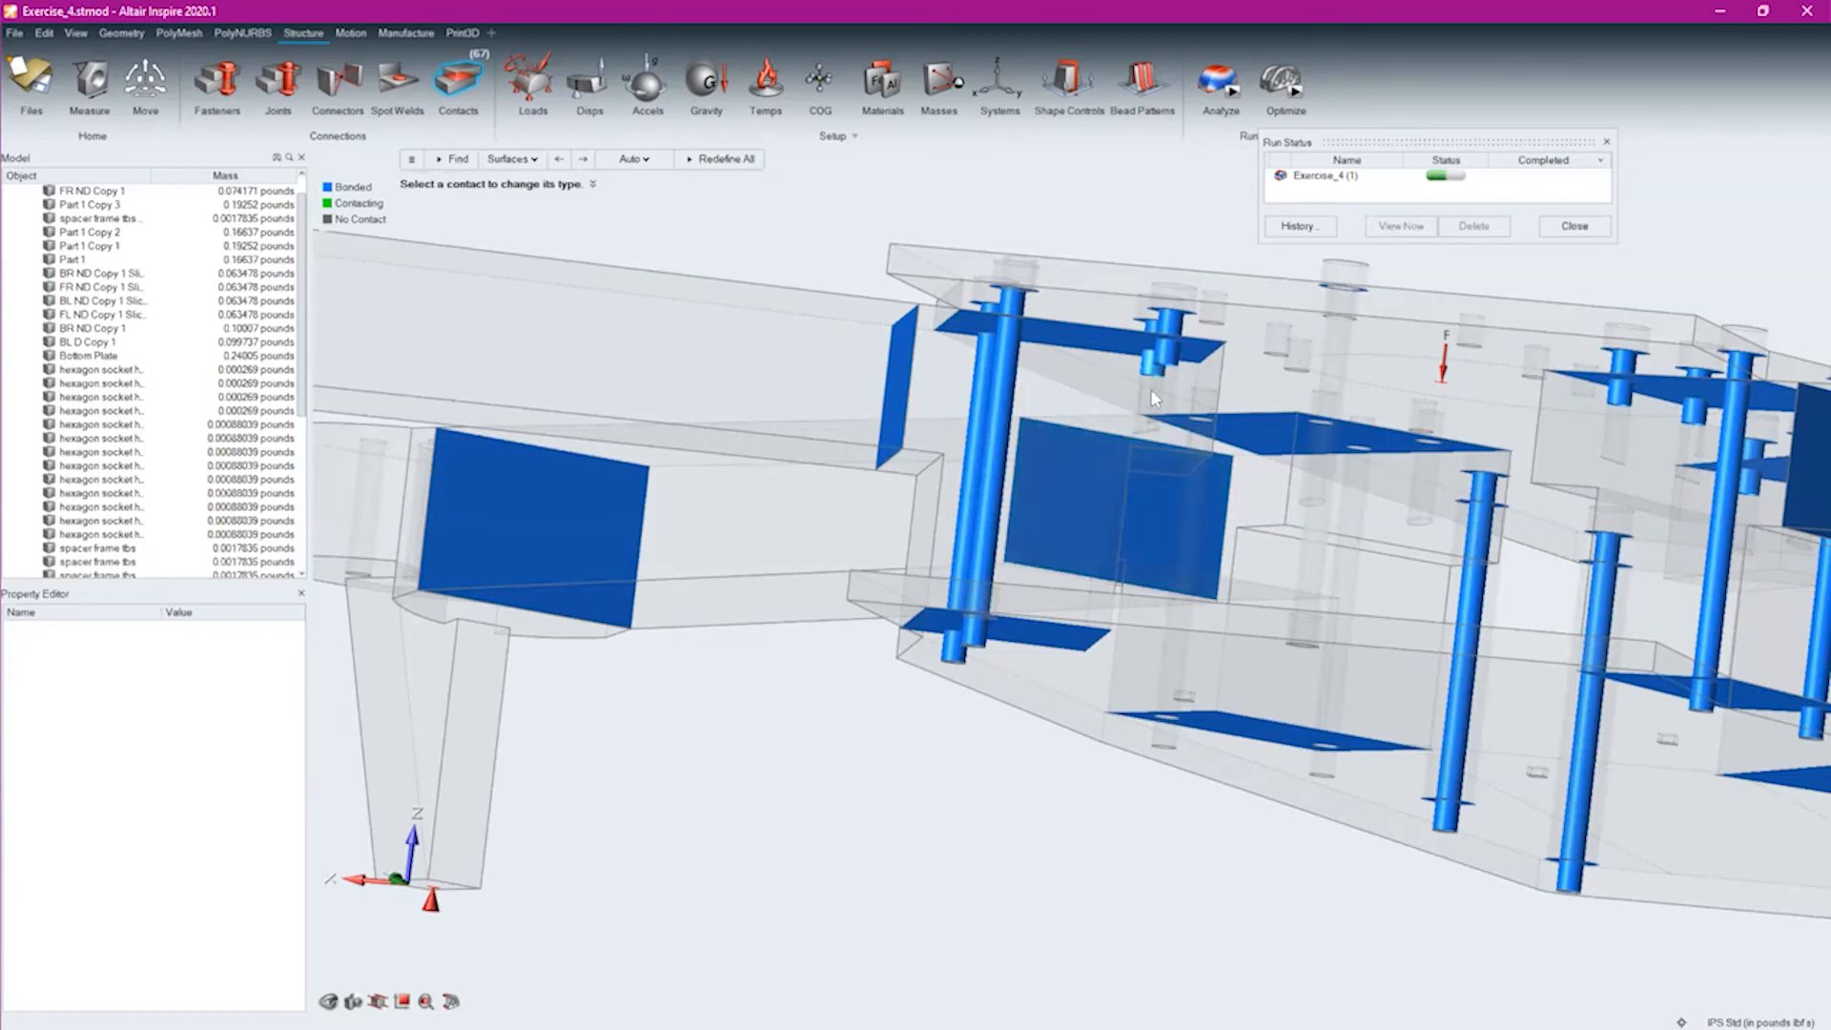
middle_drag(872, 771, 696, 958)
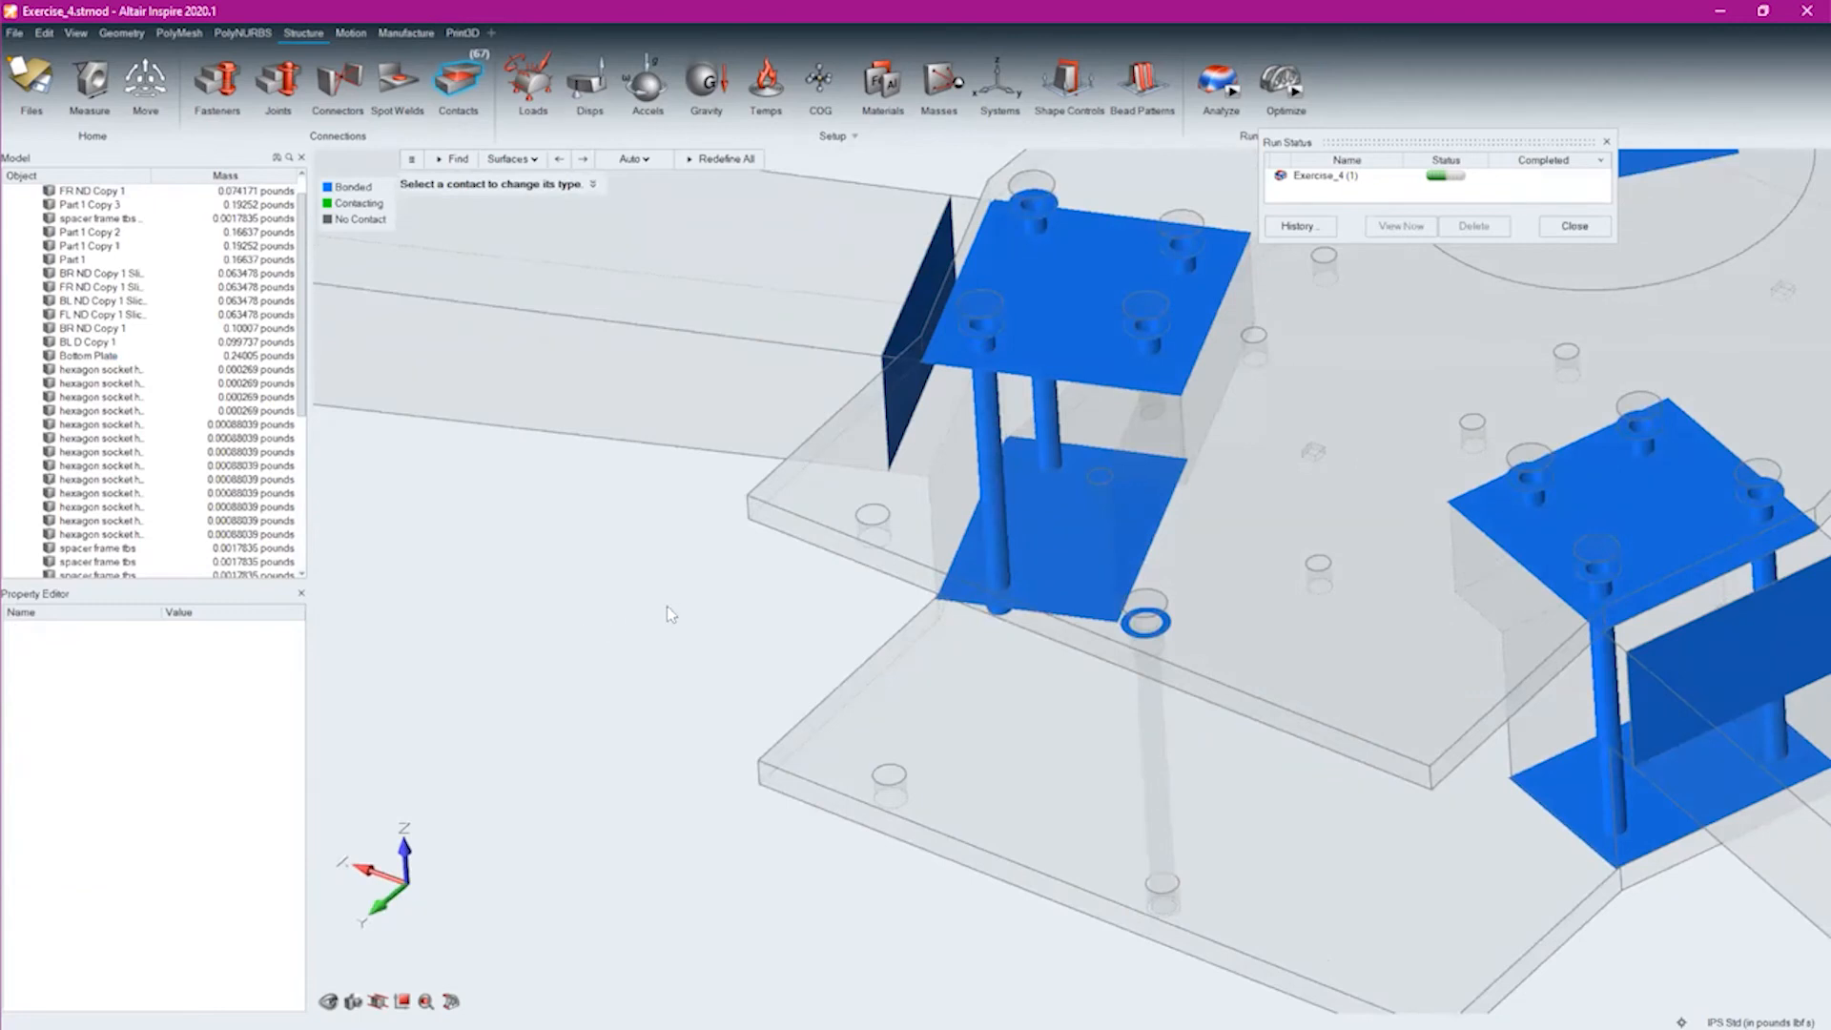
right_click(701, 590)
Delete two hexagon socket head screws from the top plate, one near each front arm
scroll(509, 565, down, 4)
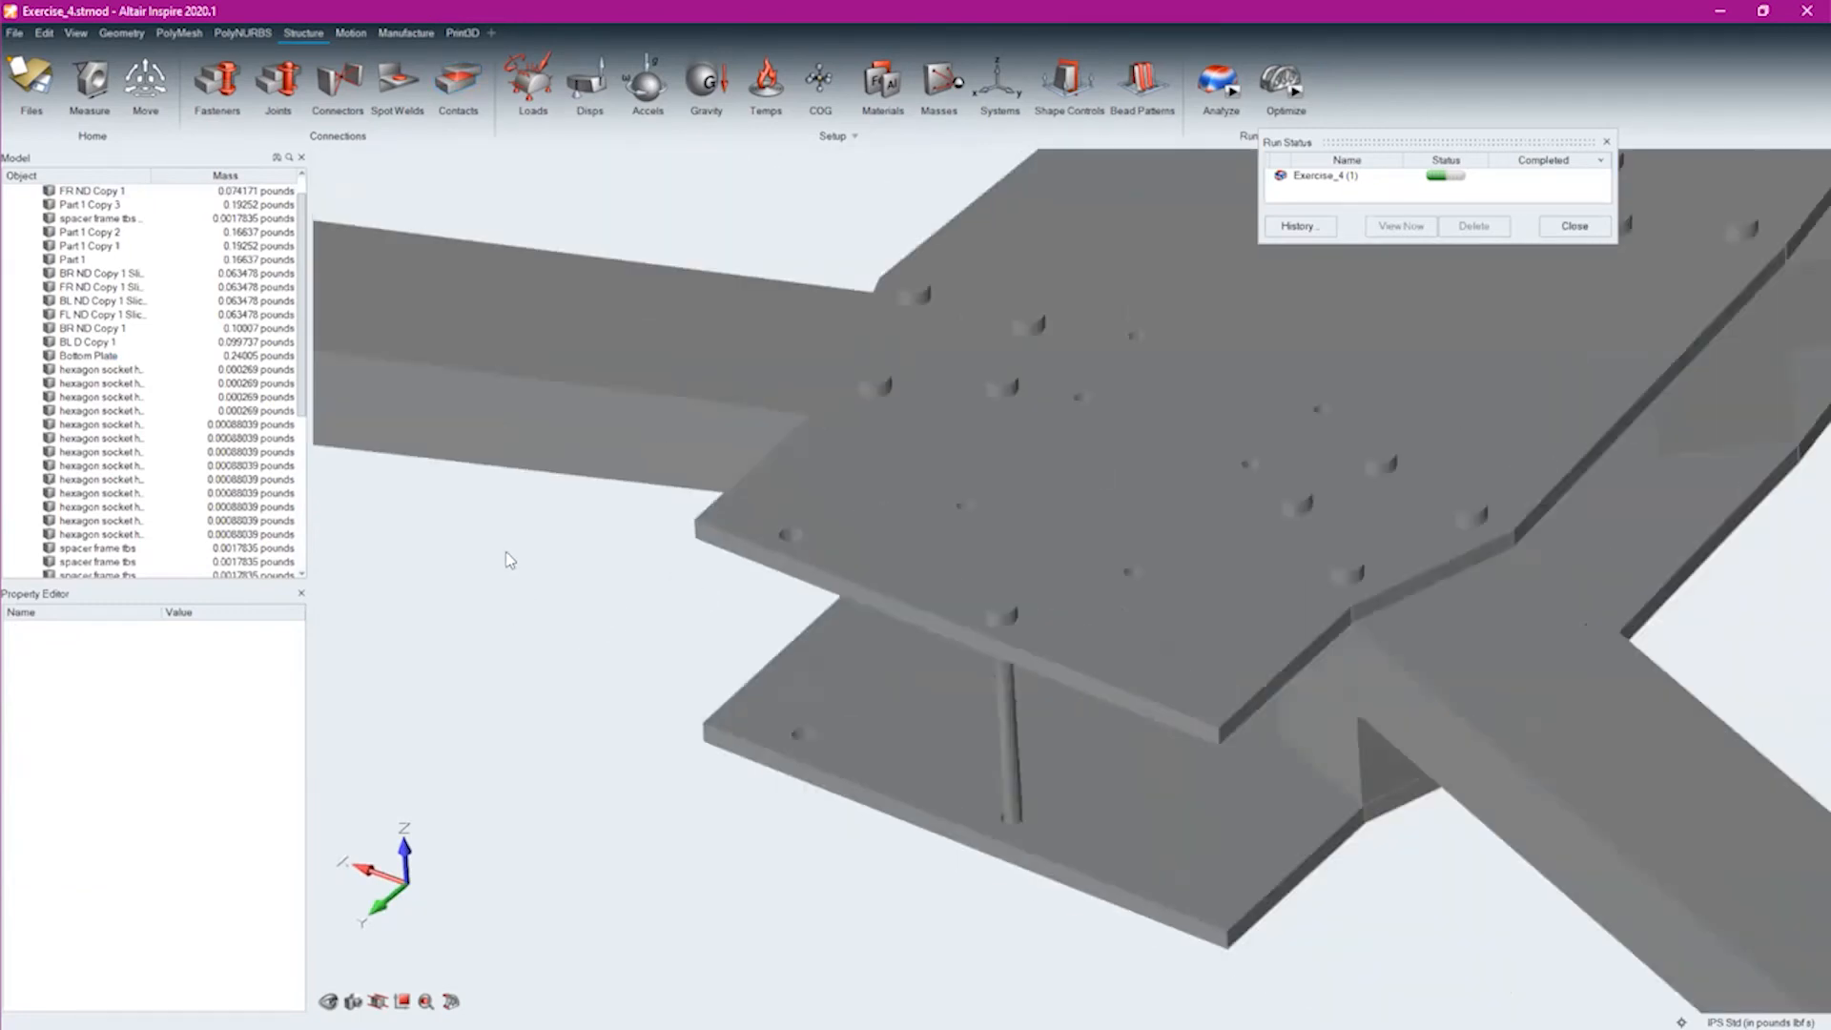
scroll(181, 358, down, 3)
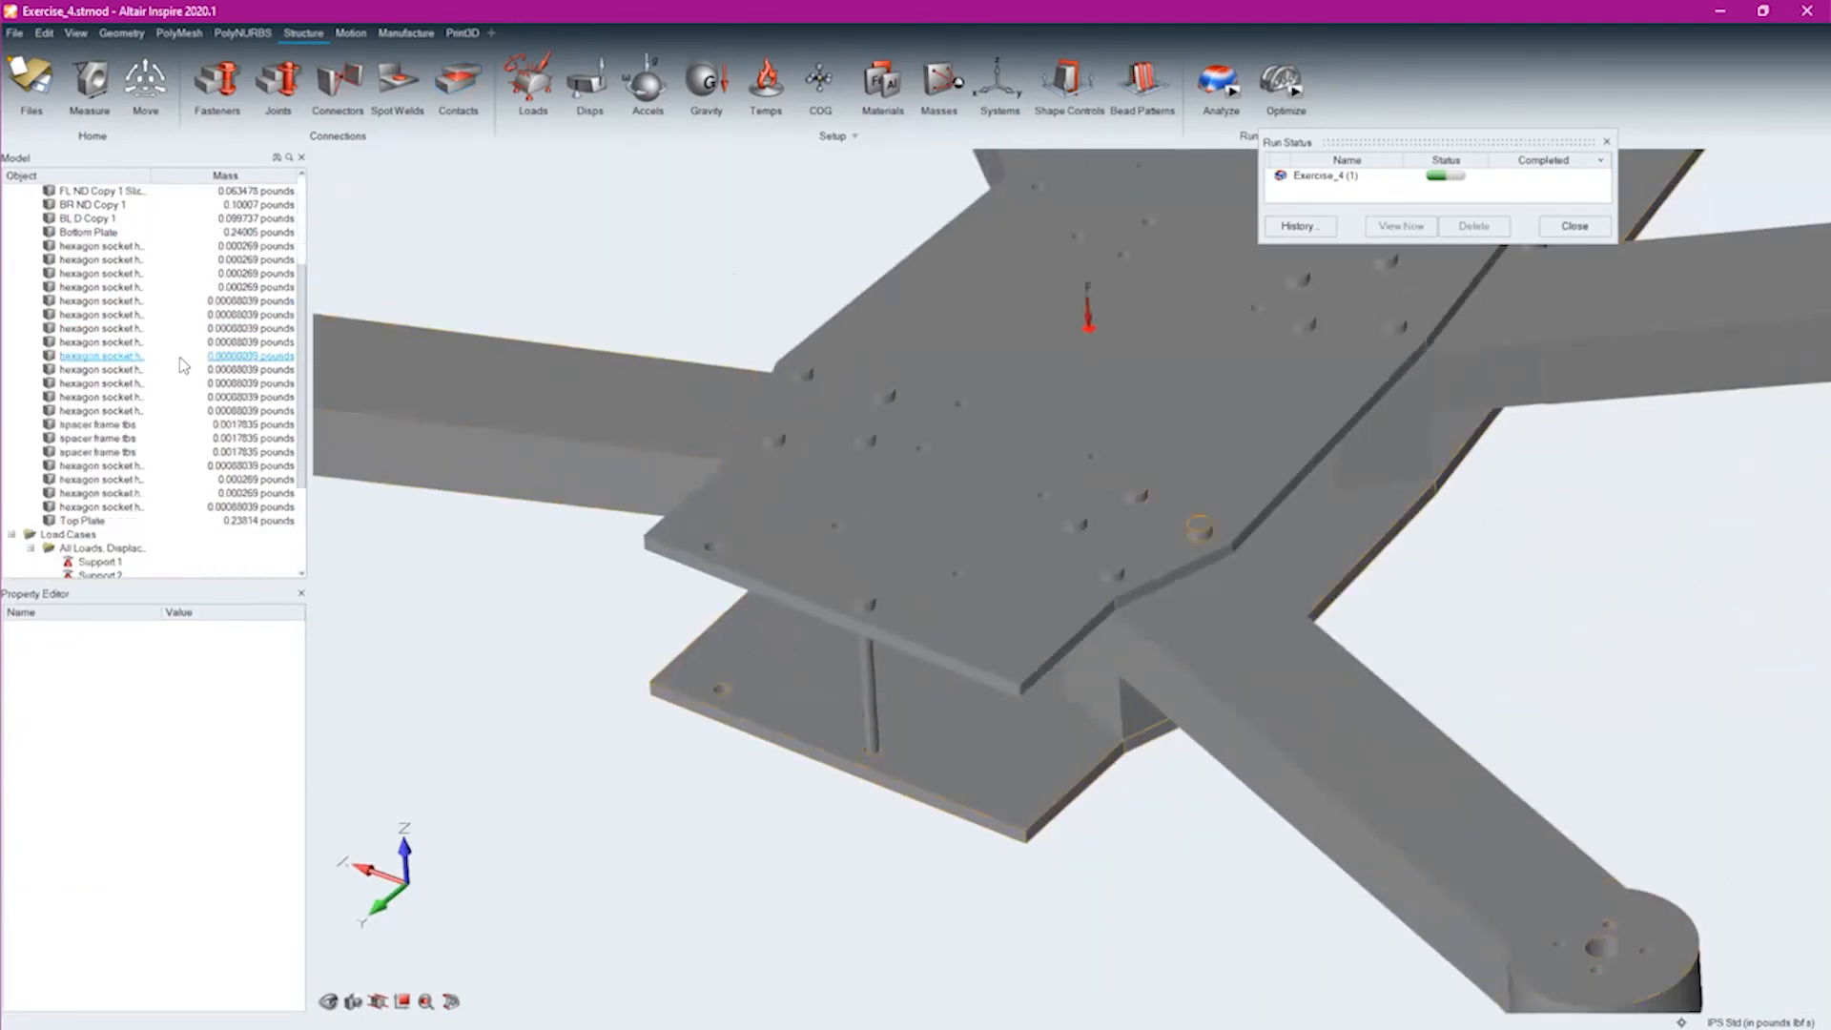
click(84, 250)
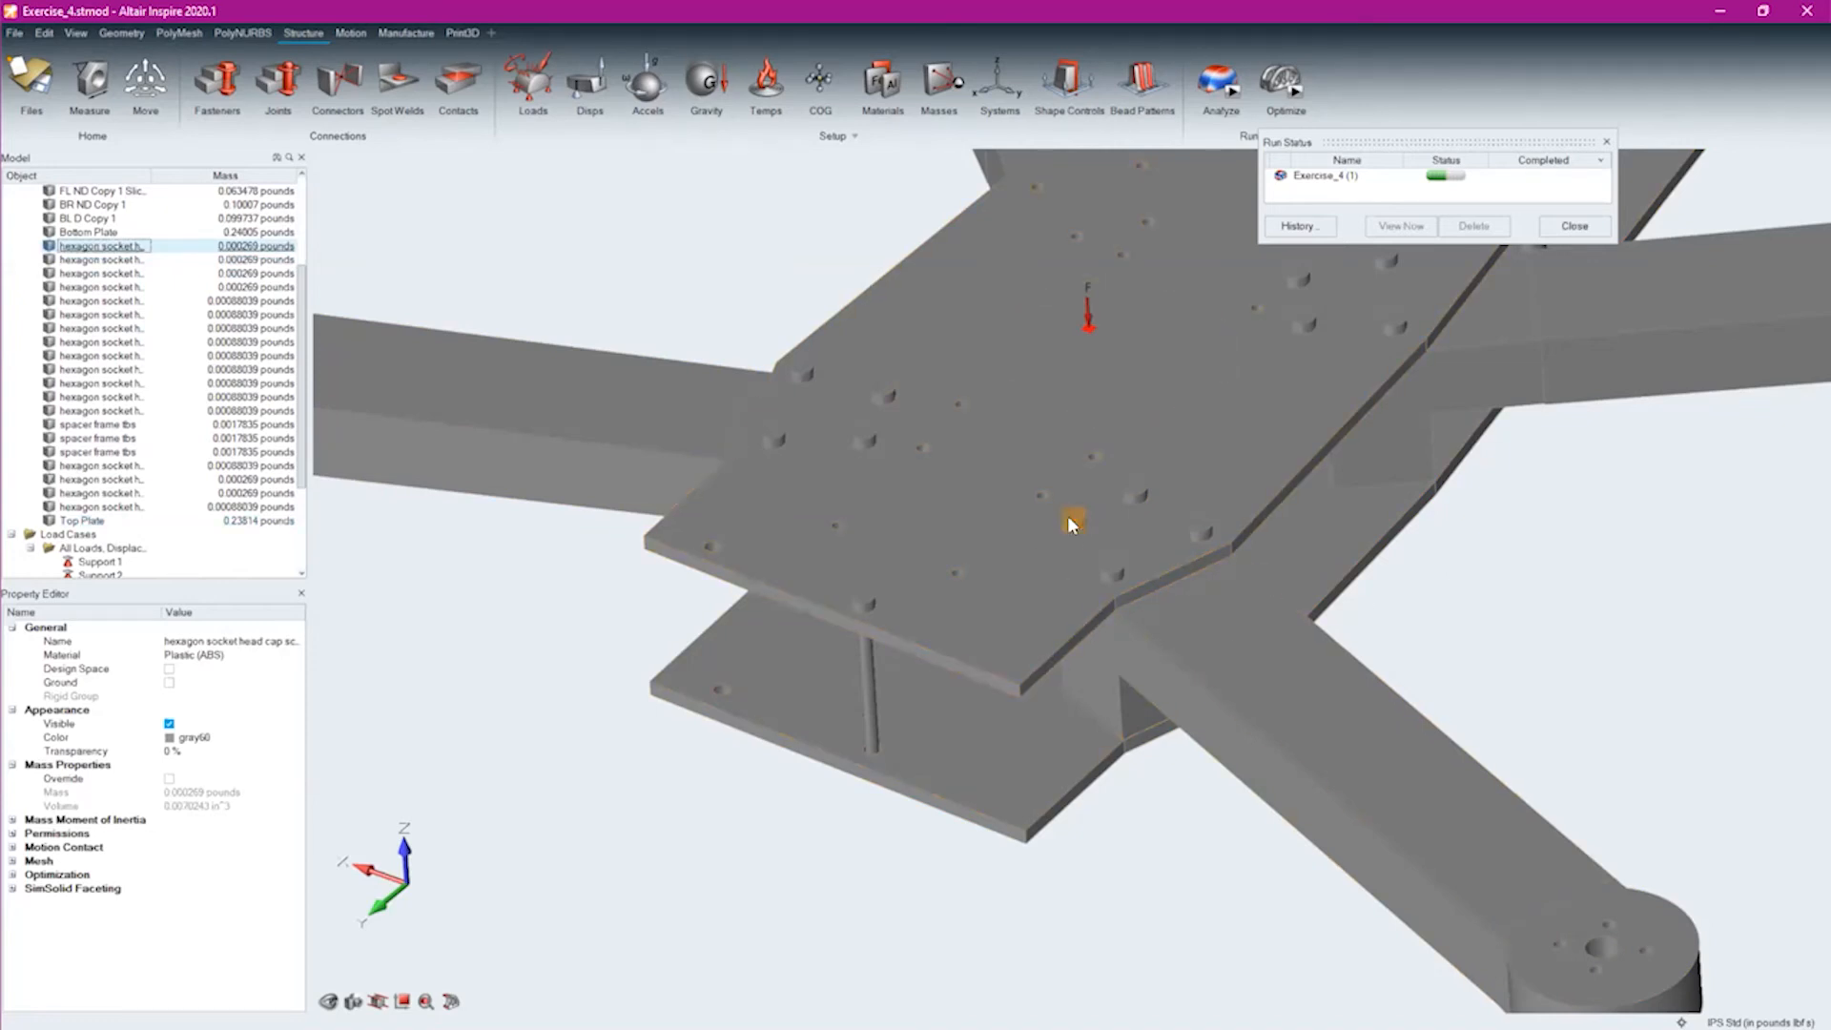
key(Delete)
click(773, 436)
key(Delete)
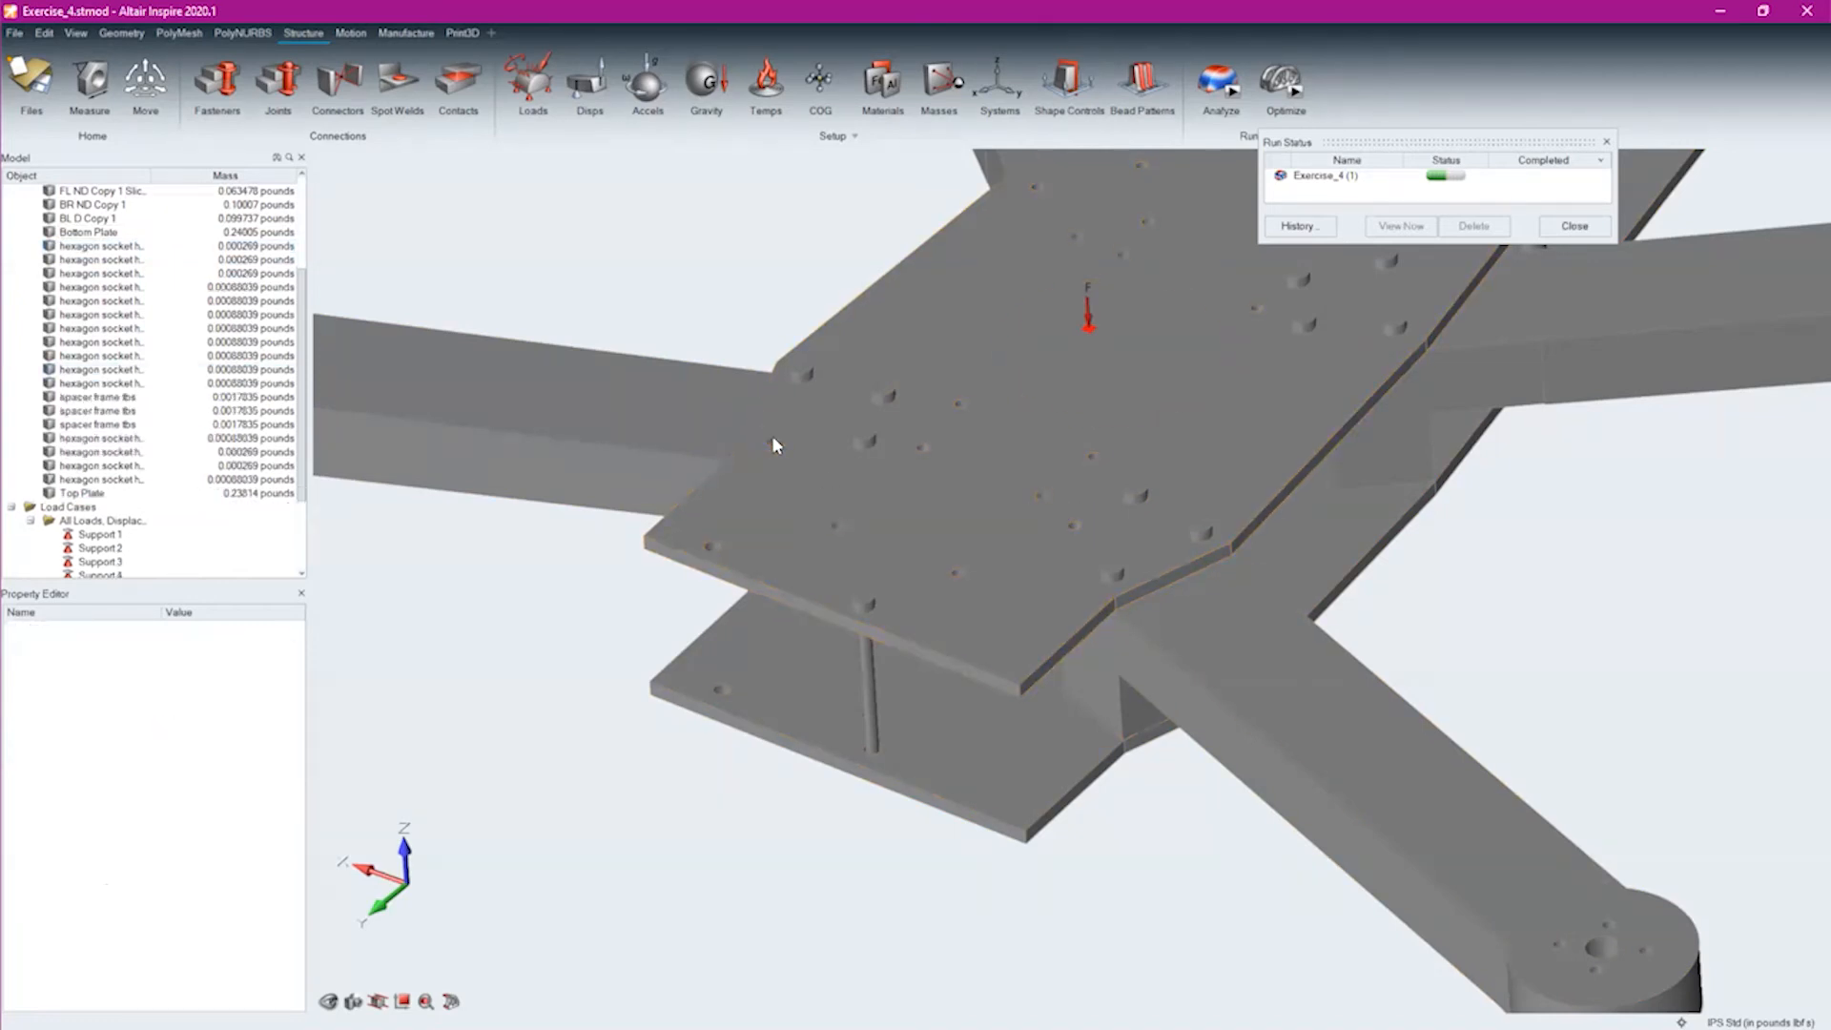
Delete all remaining hexagon socket head screws, including the group listed between the spacer frames and the Top Plate
click(124, 248)
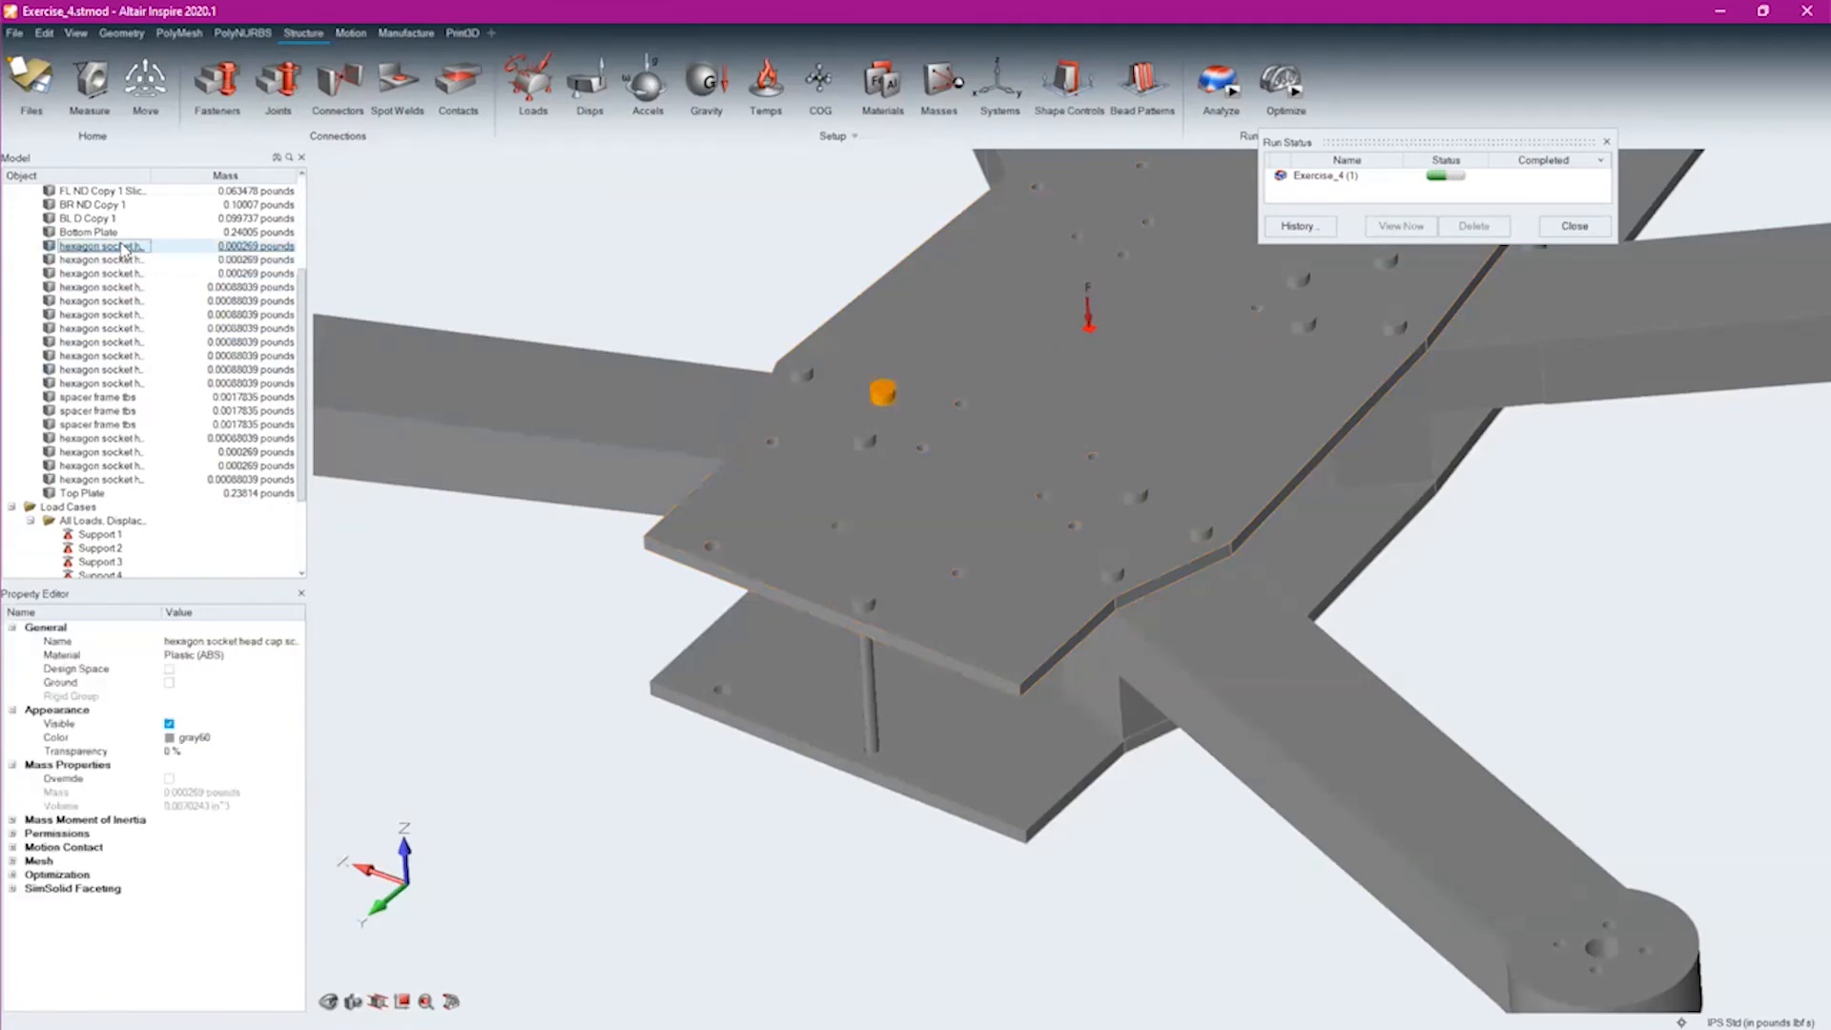
shift+click(124, 383)
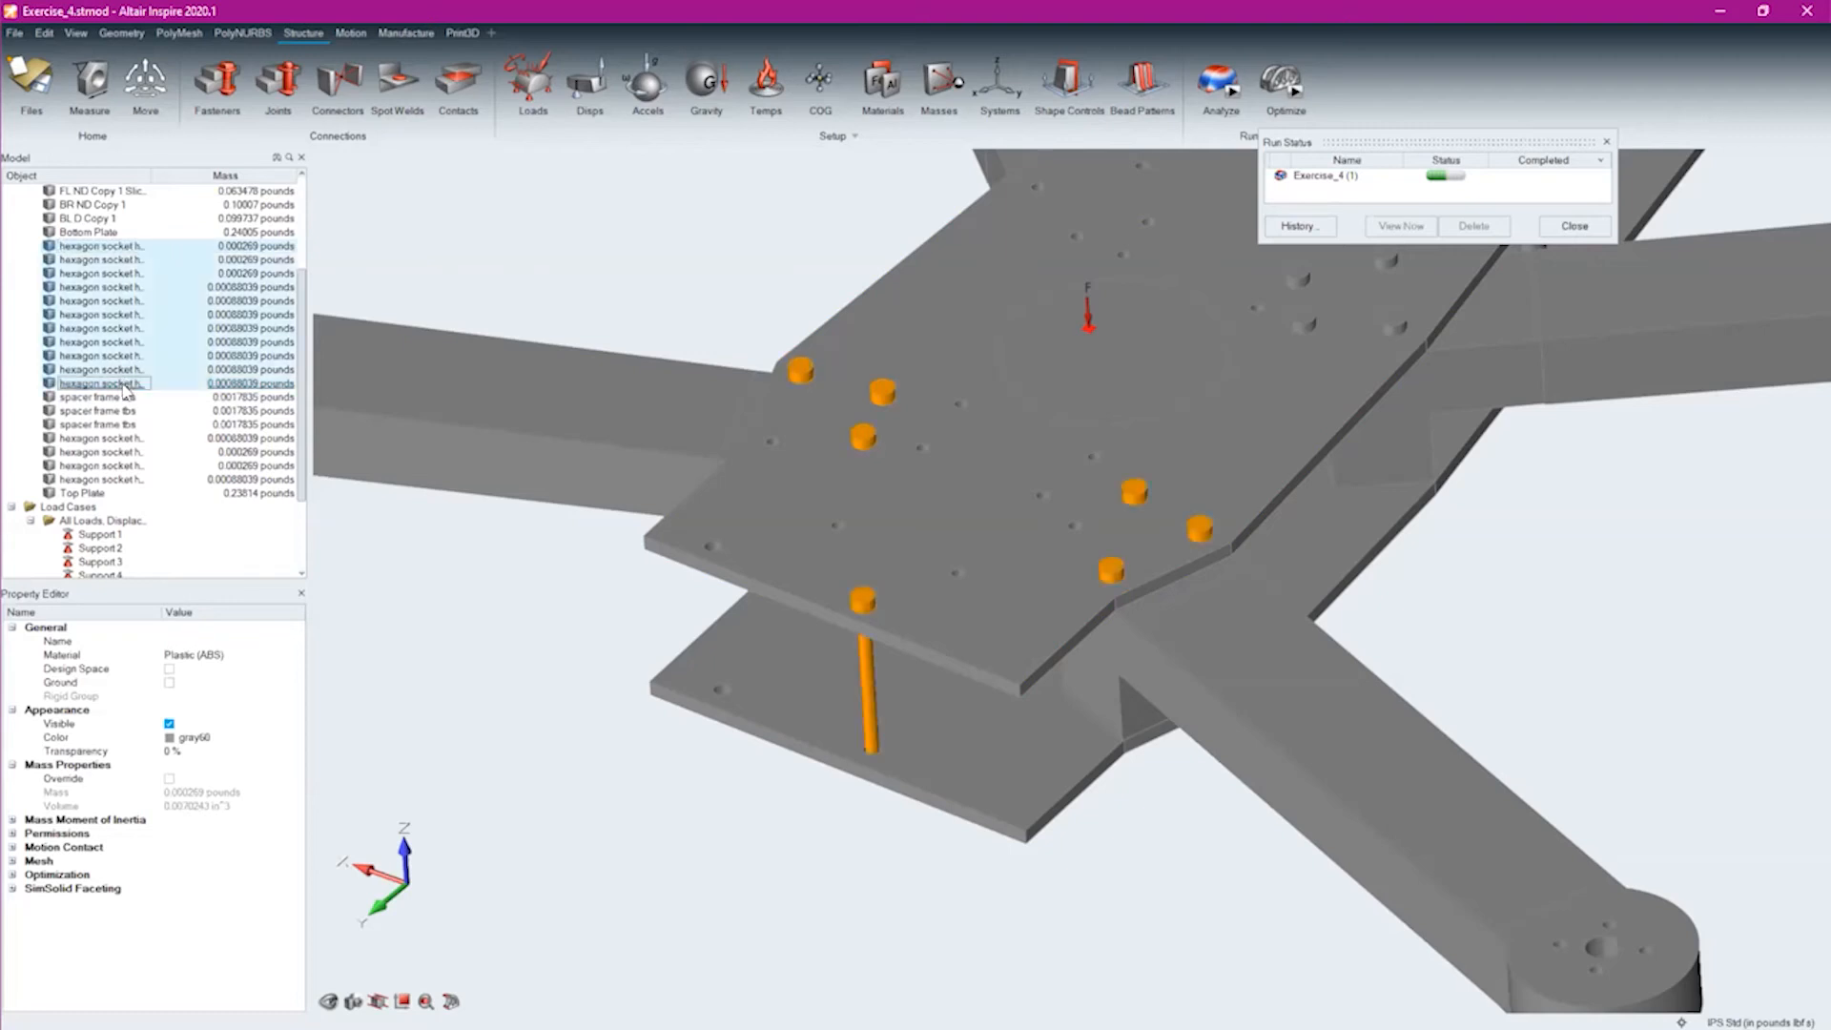
key(Delete)
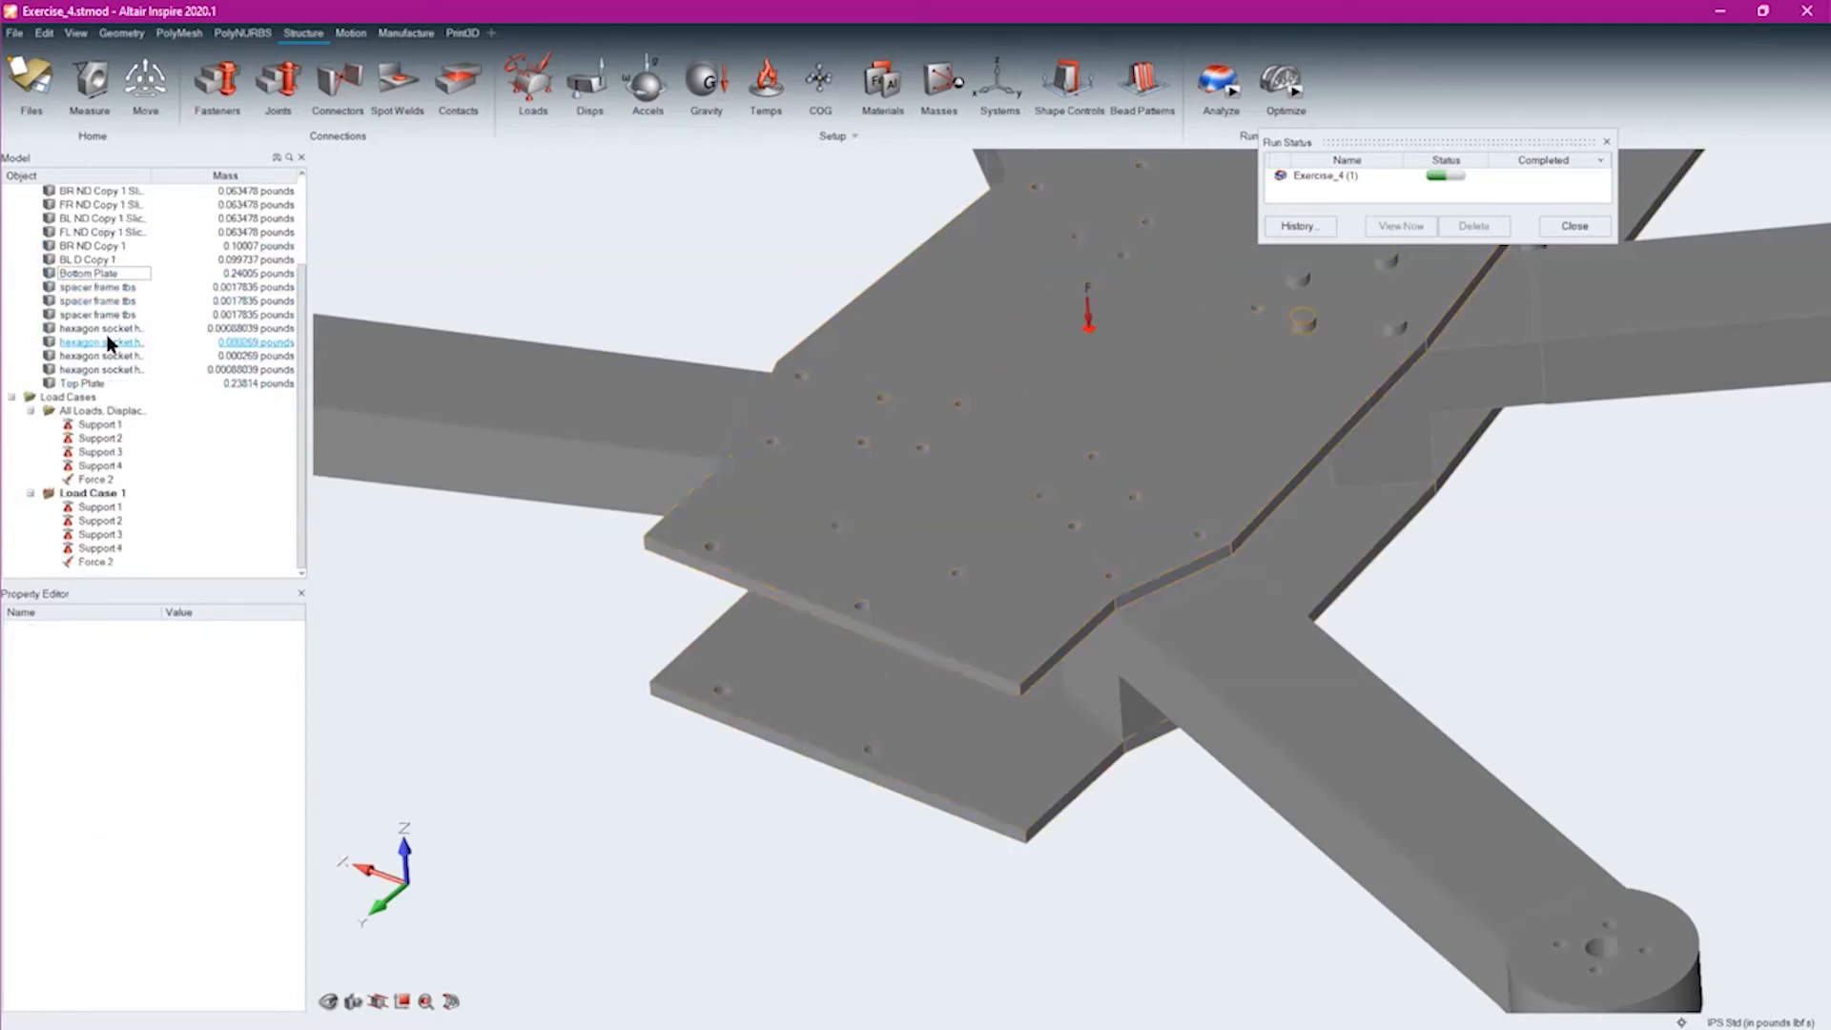
click(100, 328)
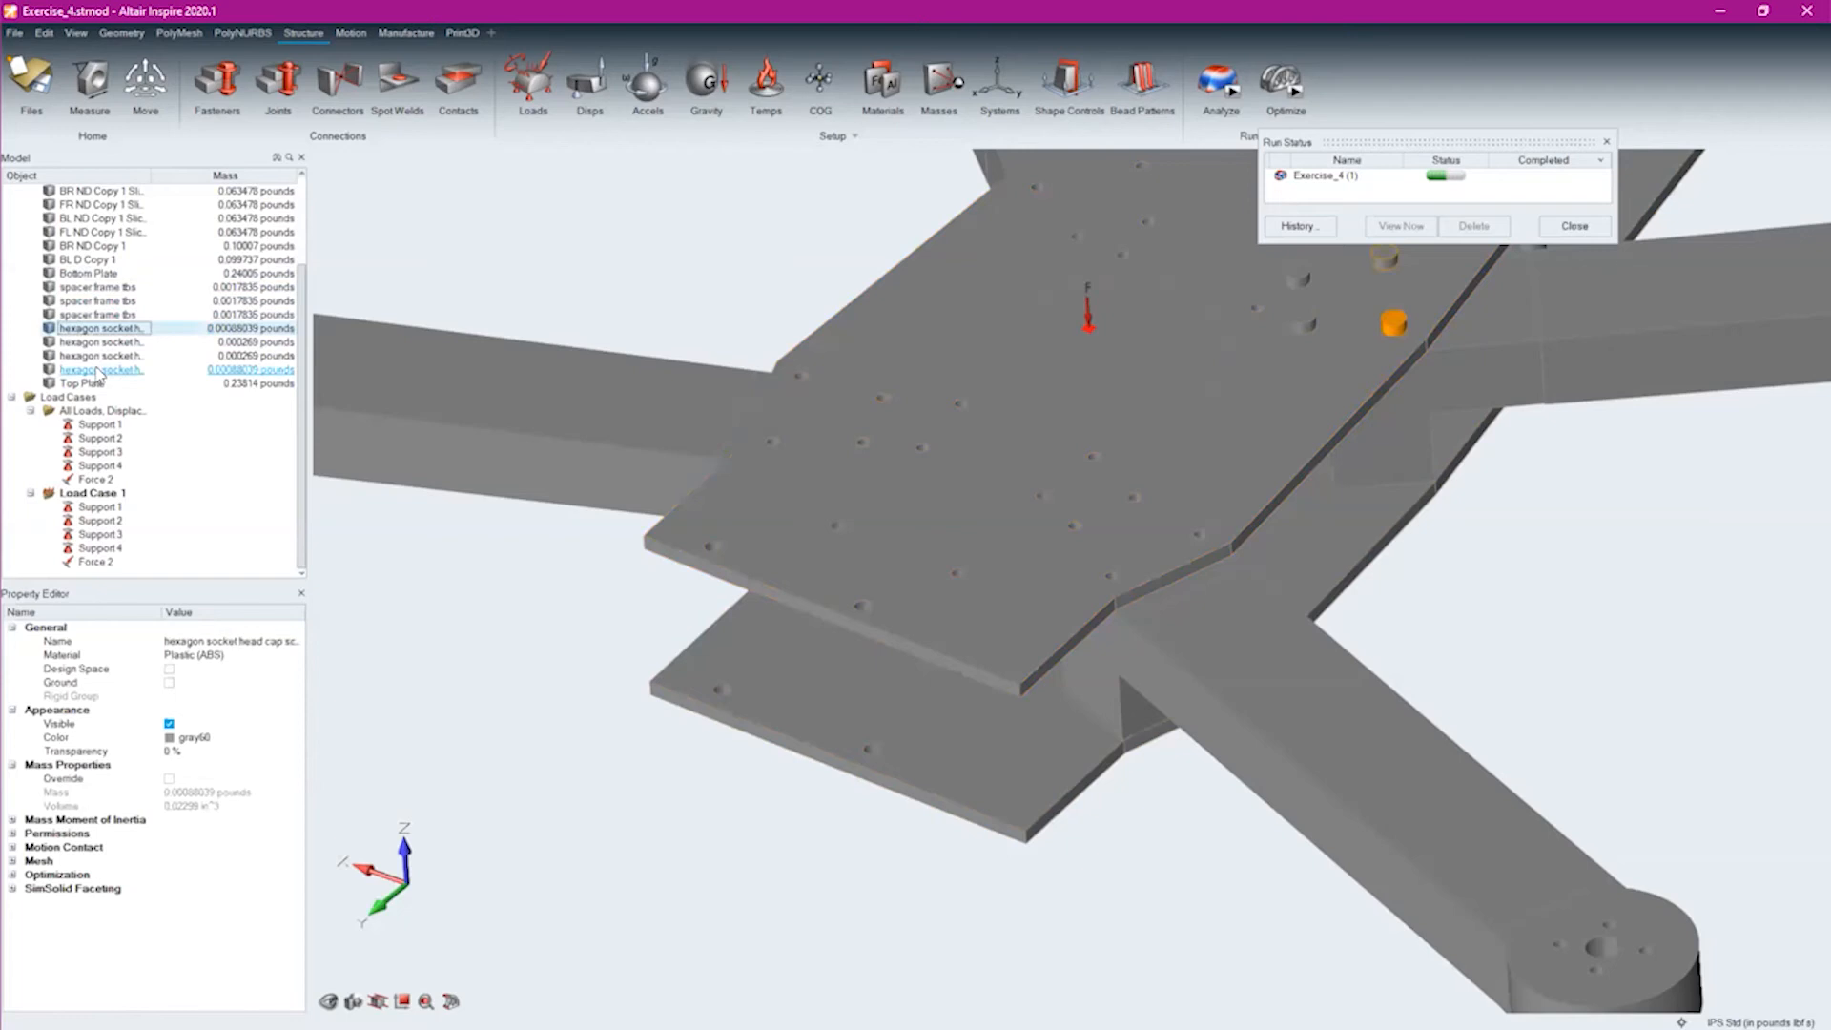
shift+click(98, 370)
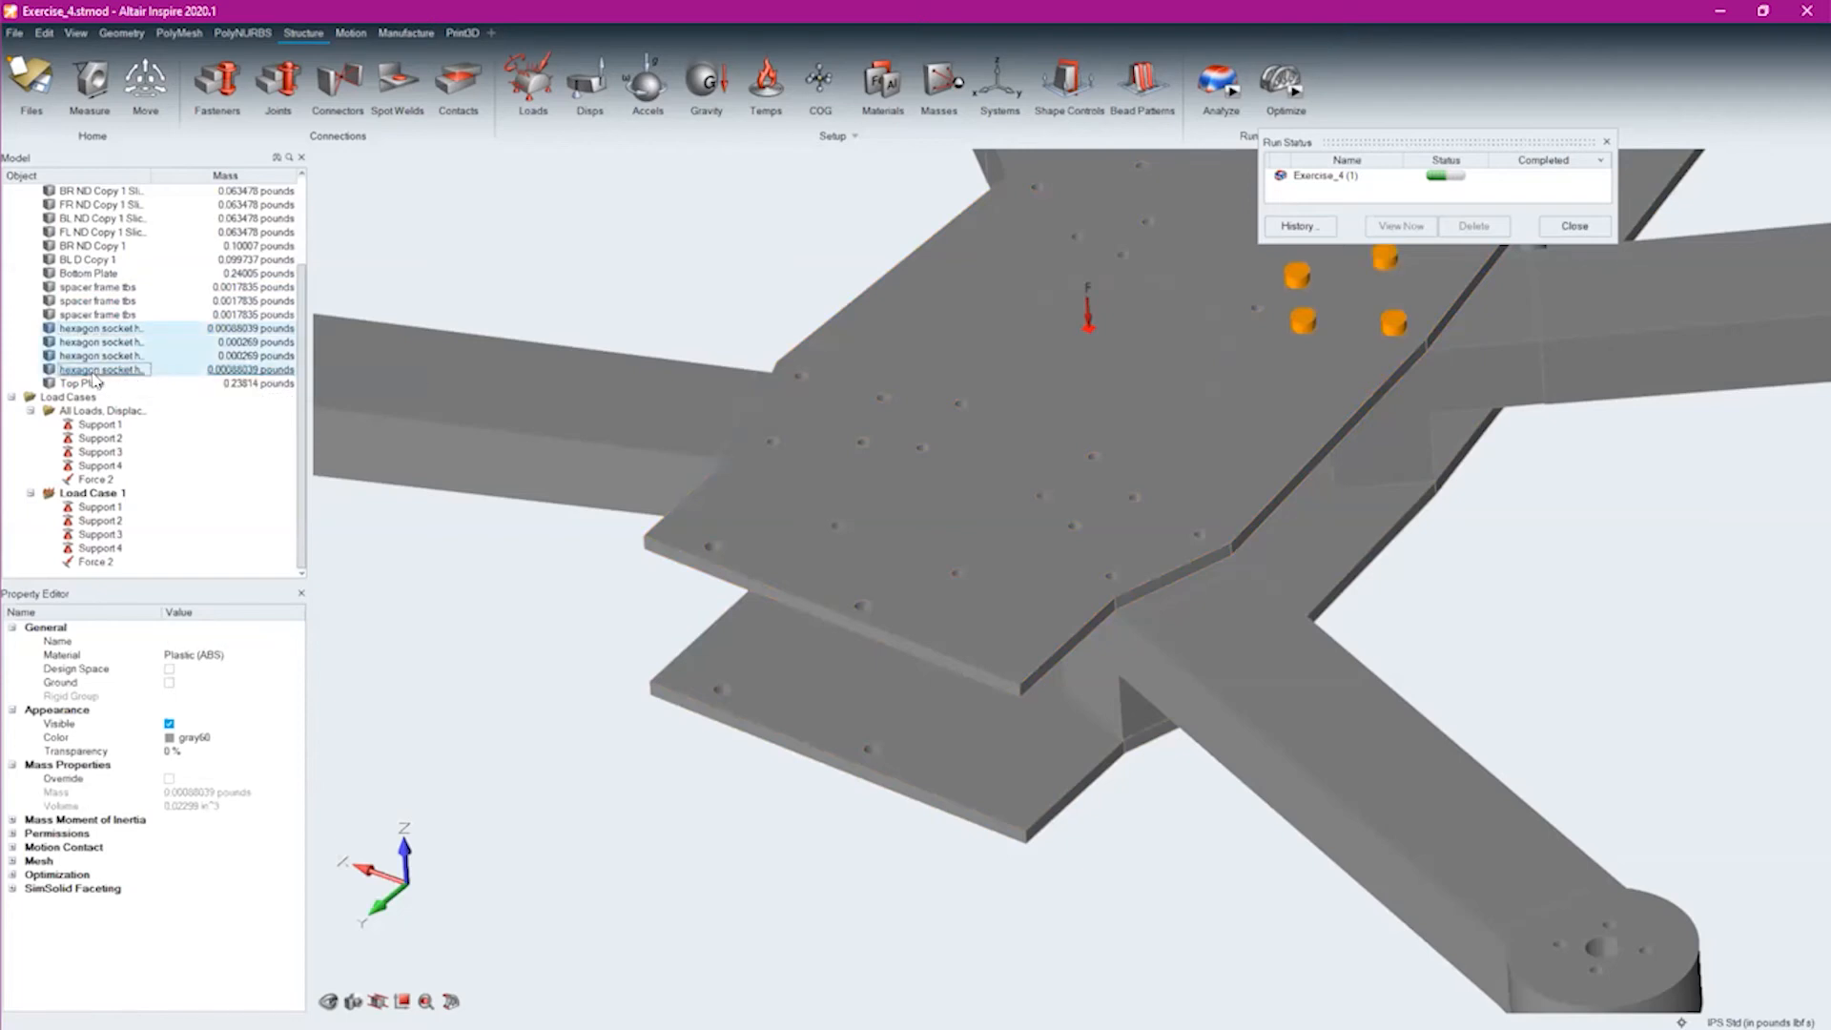
key(Delete)
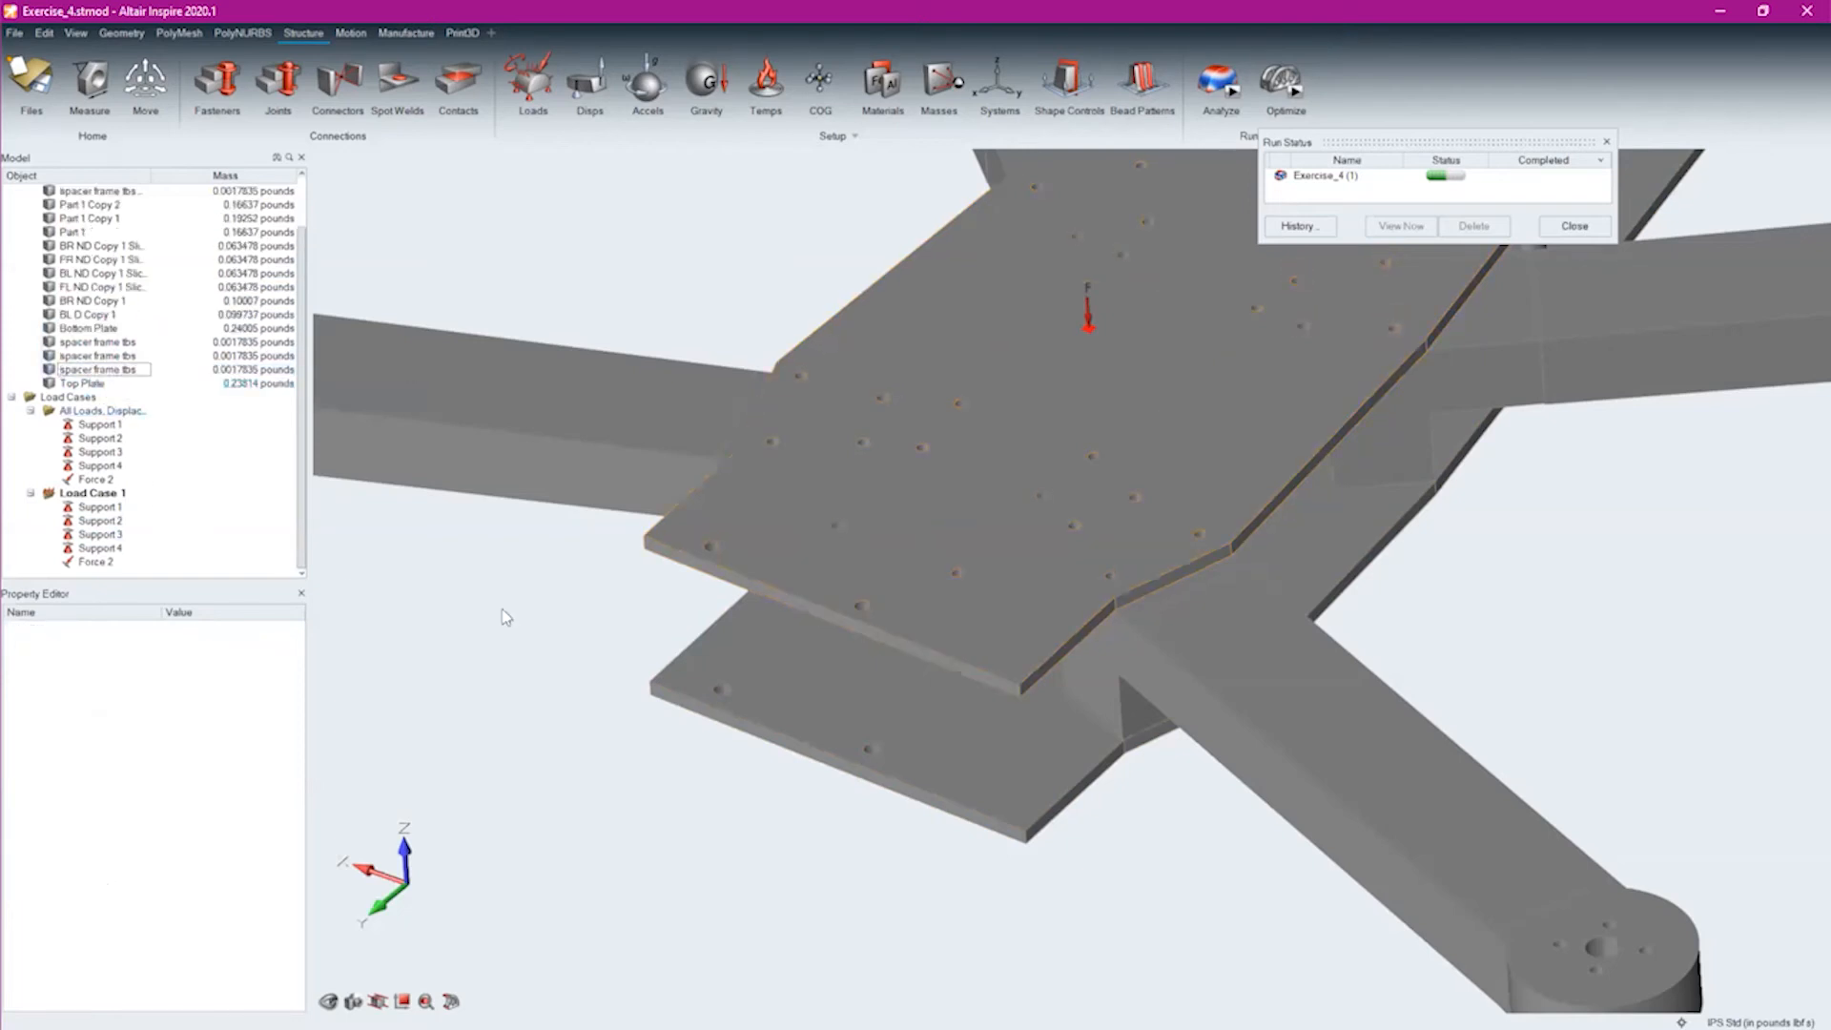
Check the contacts between the plates and arm blocks, and add Auto-type fasteners to all detected aligned holes
middle_drag(1118, 819, 1210, 717)
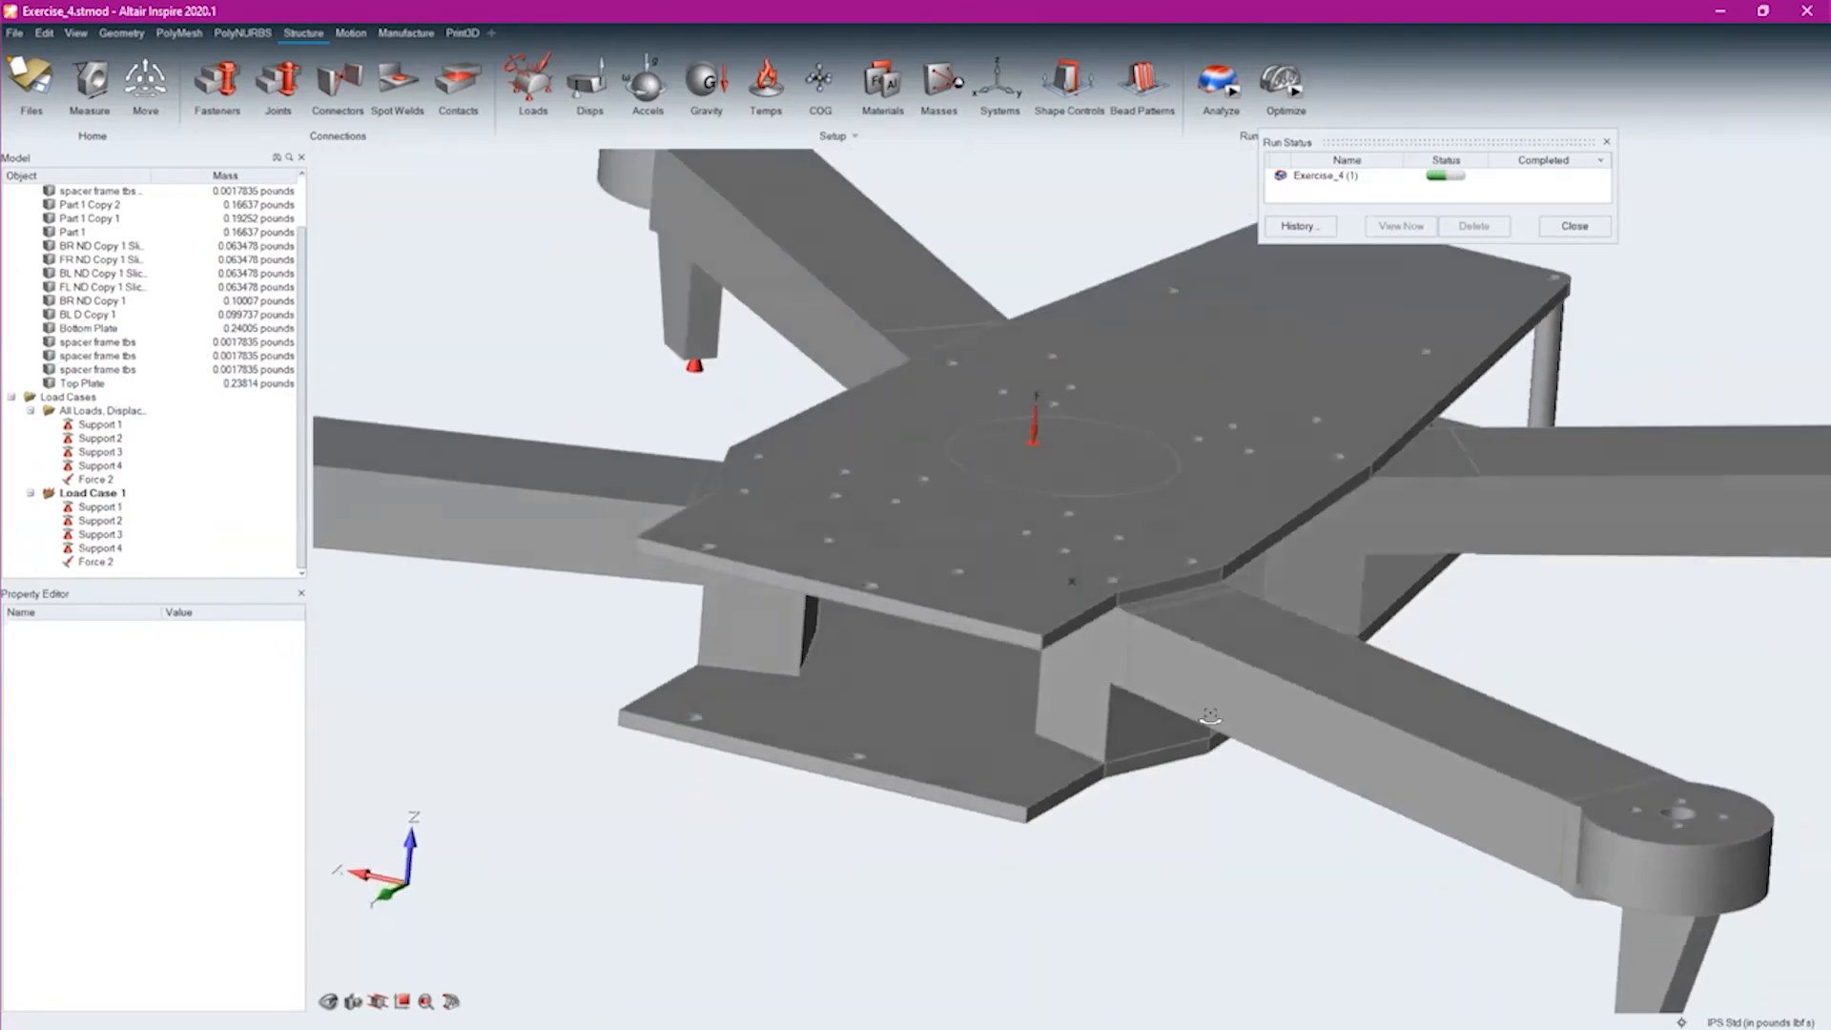
click(452, 85)
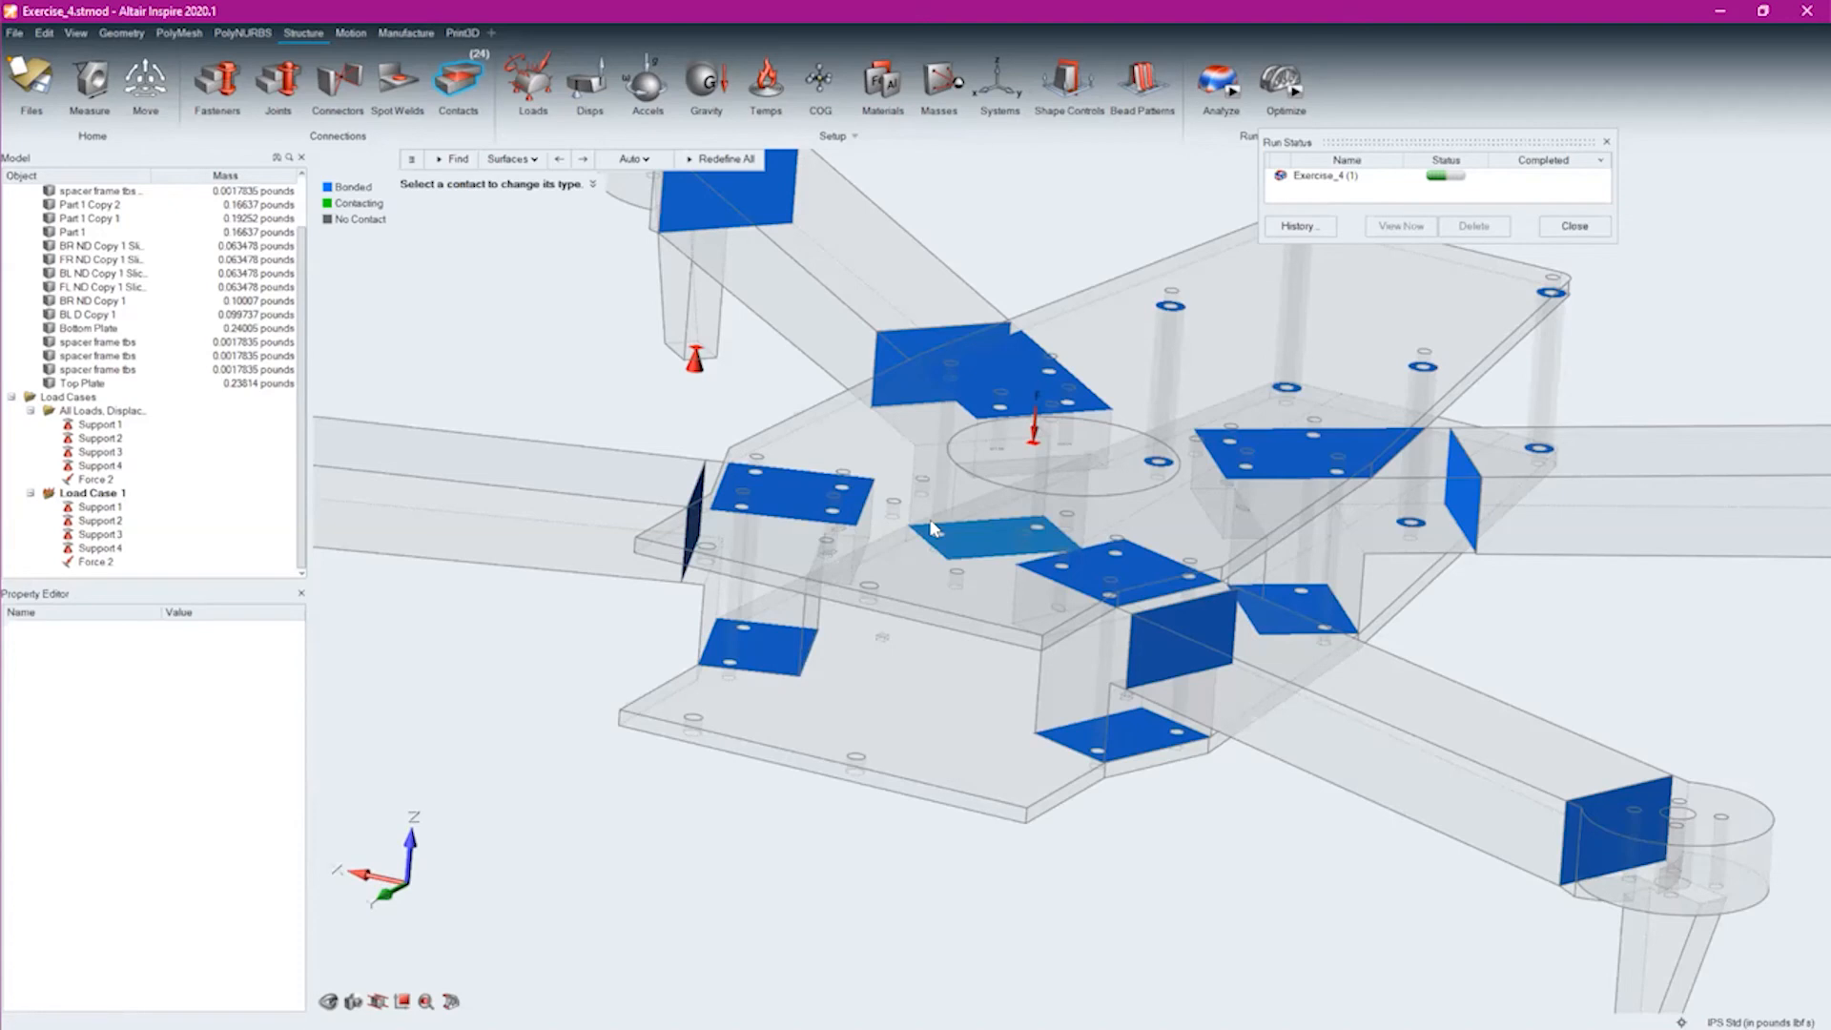
click(220, 80)
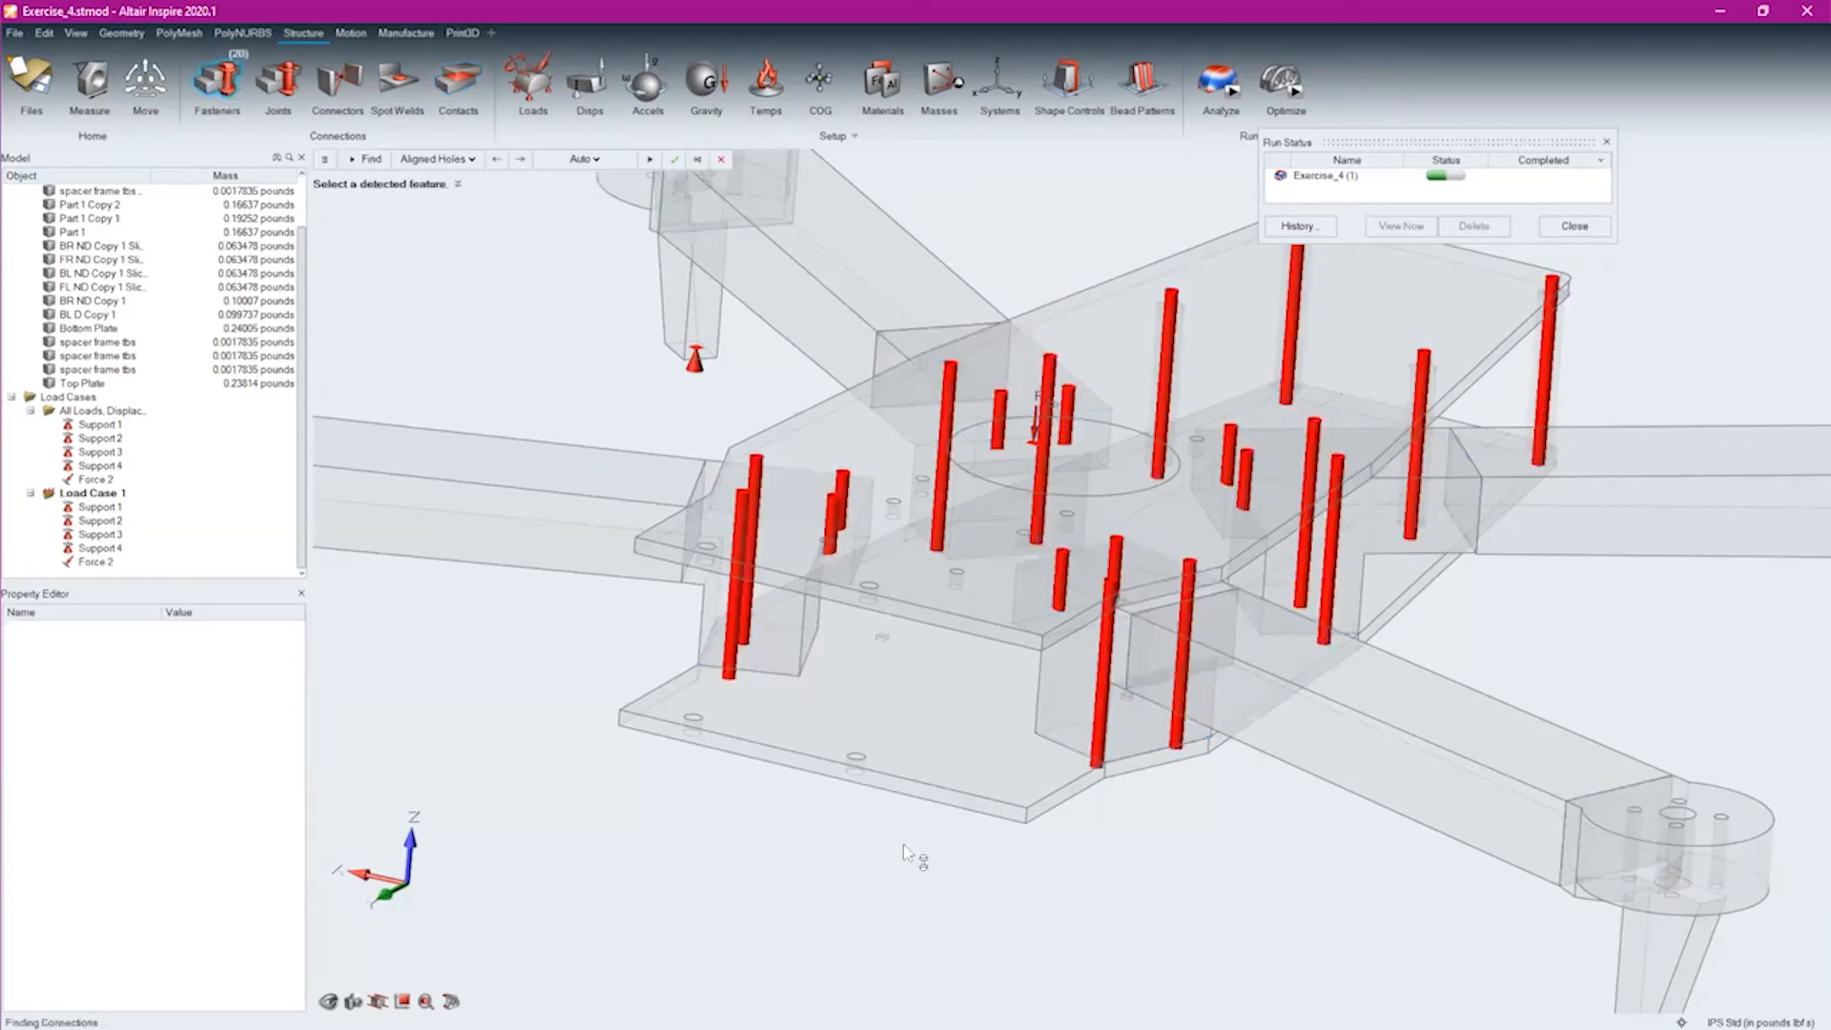
scroll(1013, 901, down, 3)
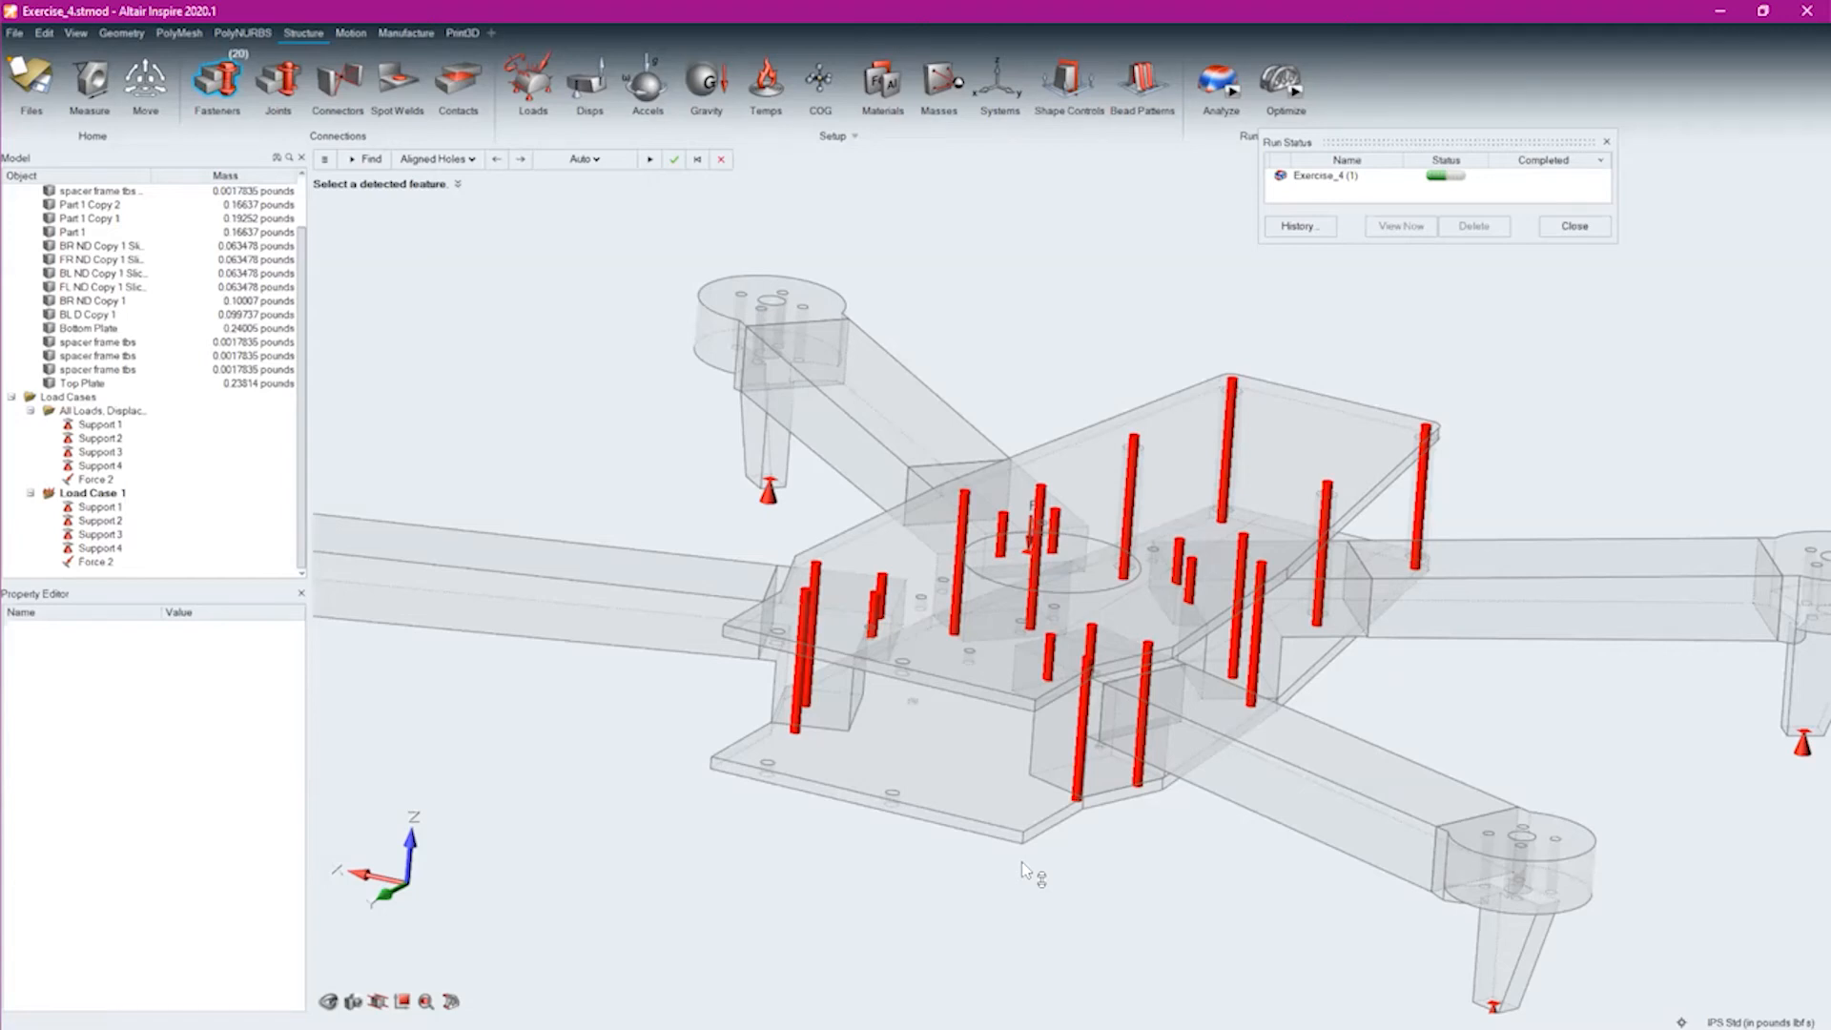
scroll(828, 591, up, 3)
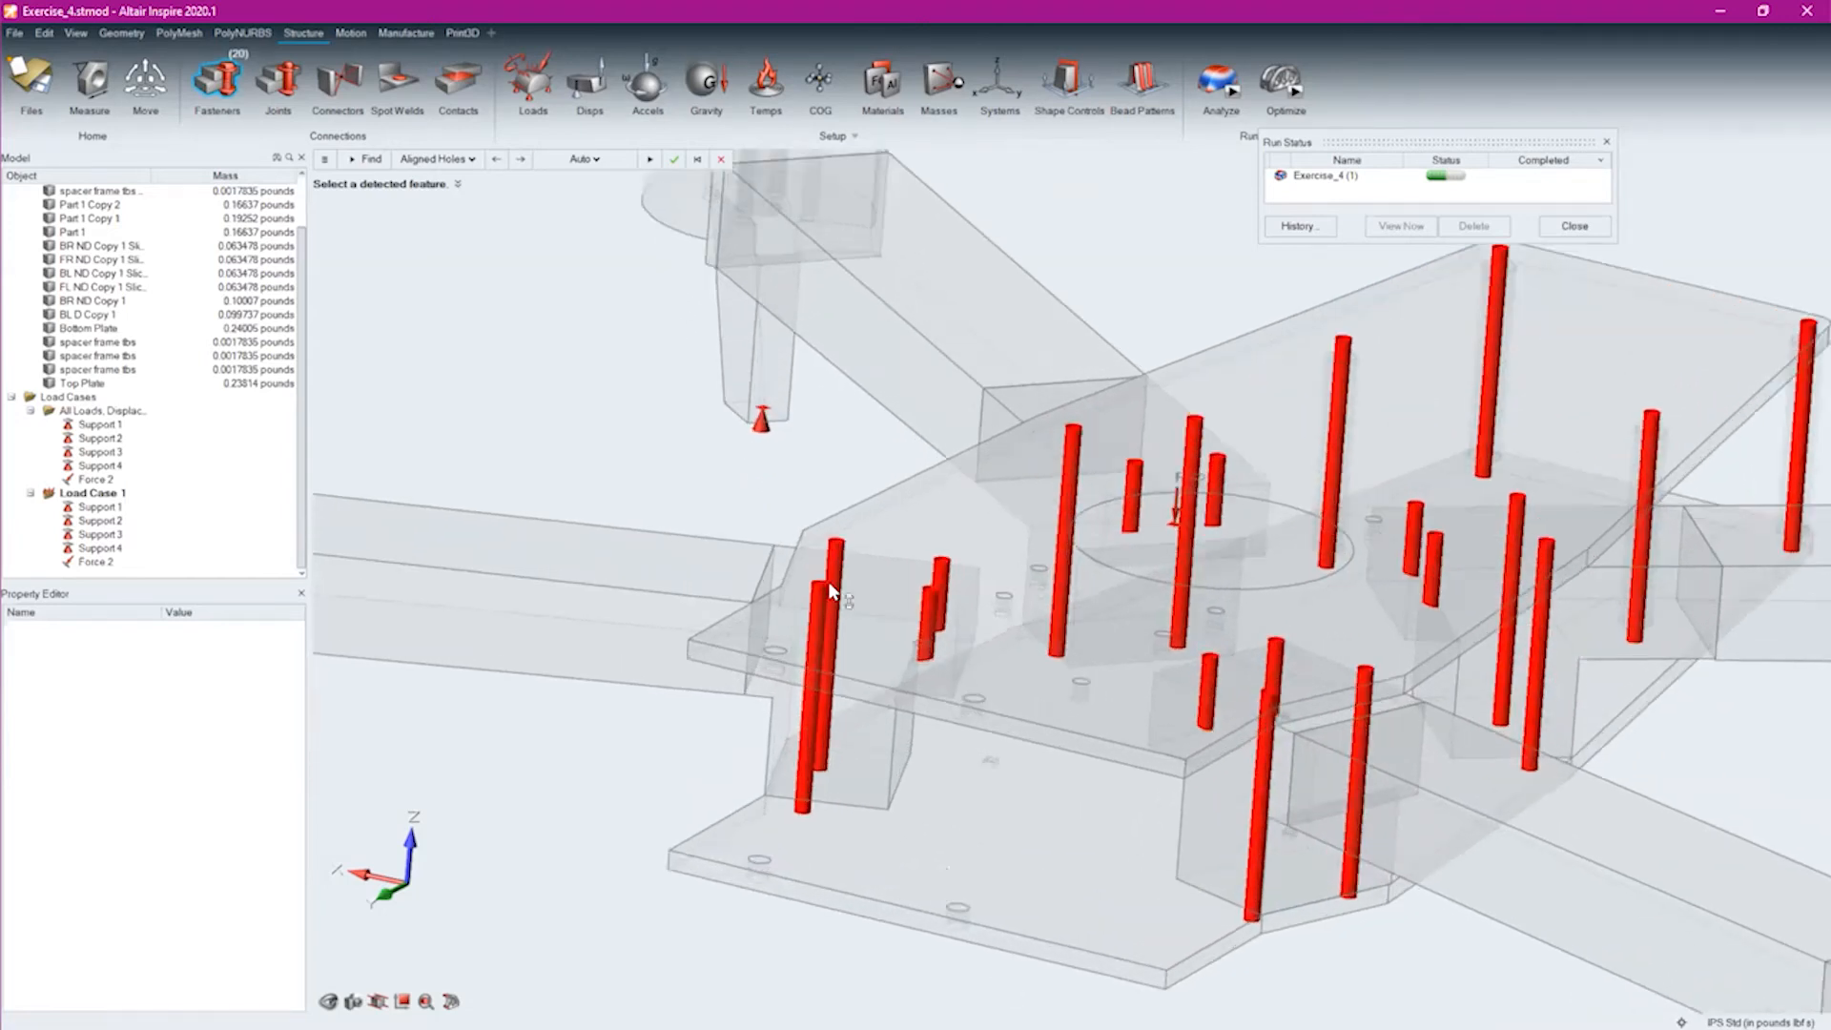
scroll(829, 589, up, 1)
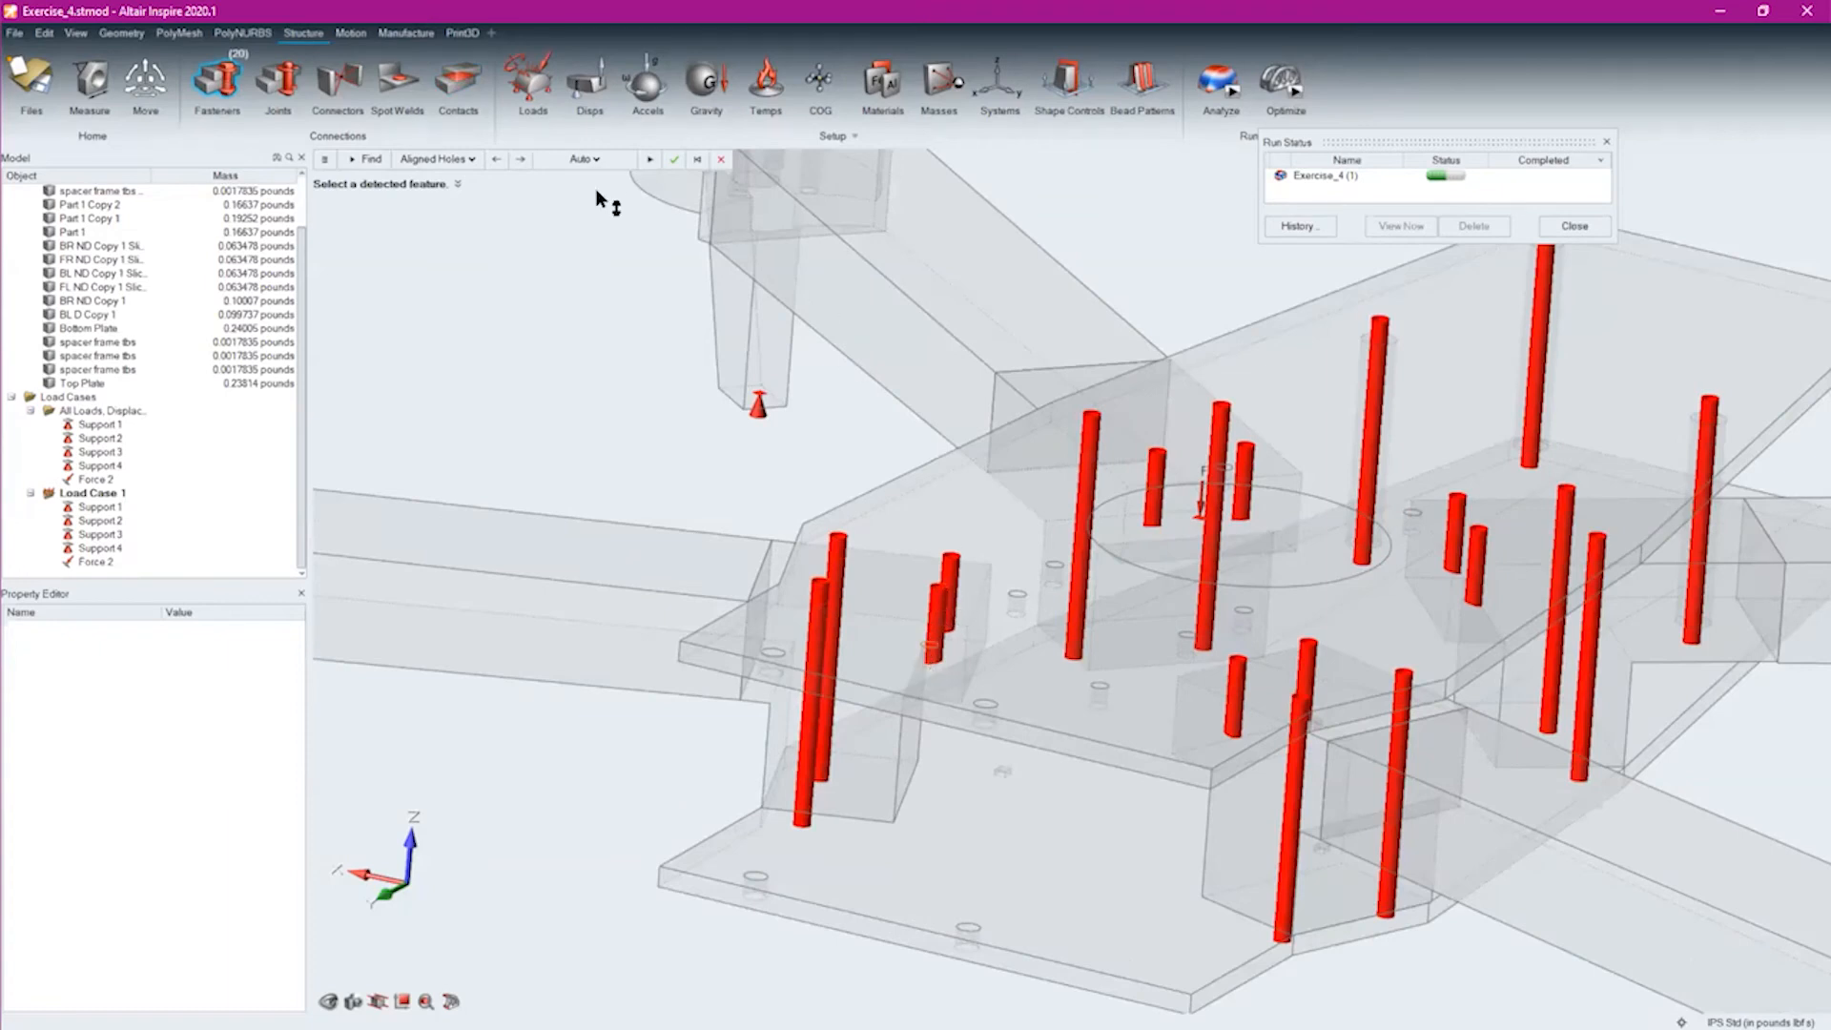
click(672, 162)
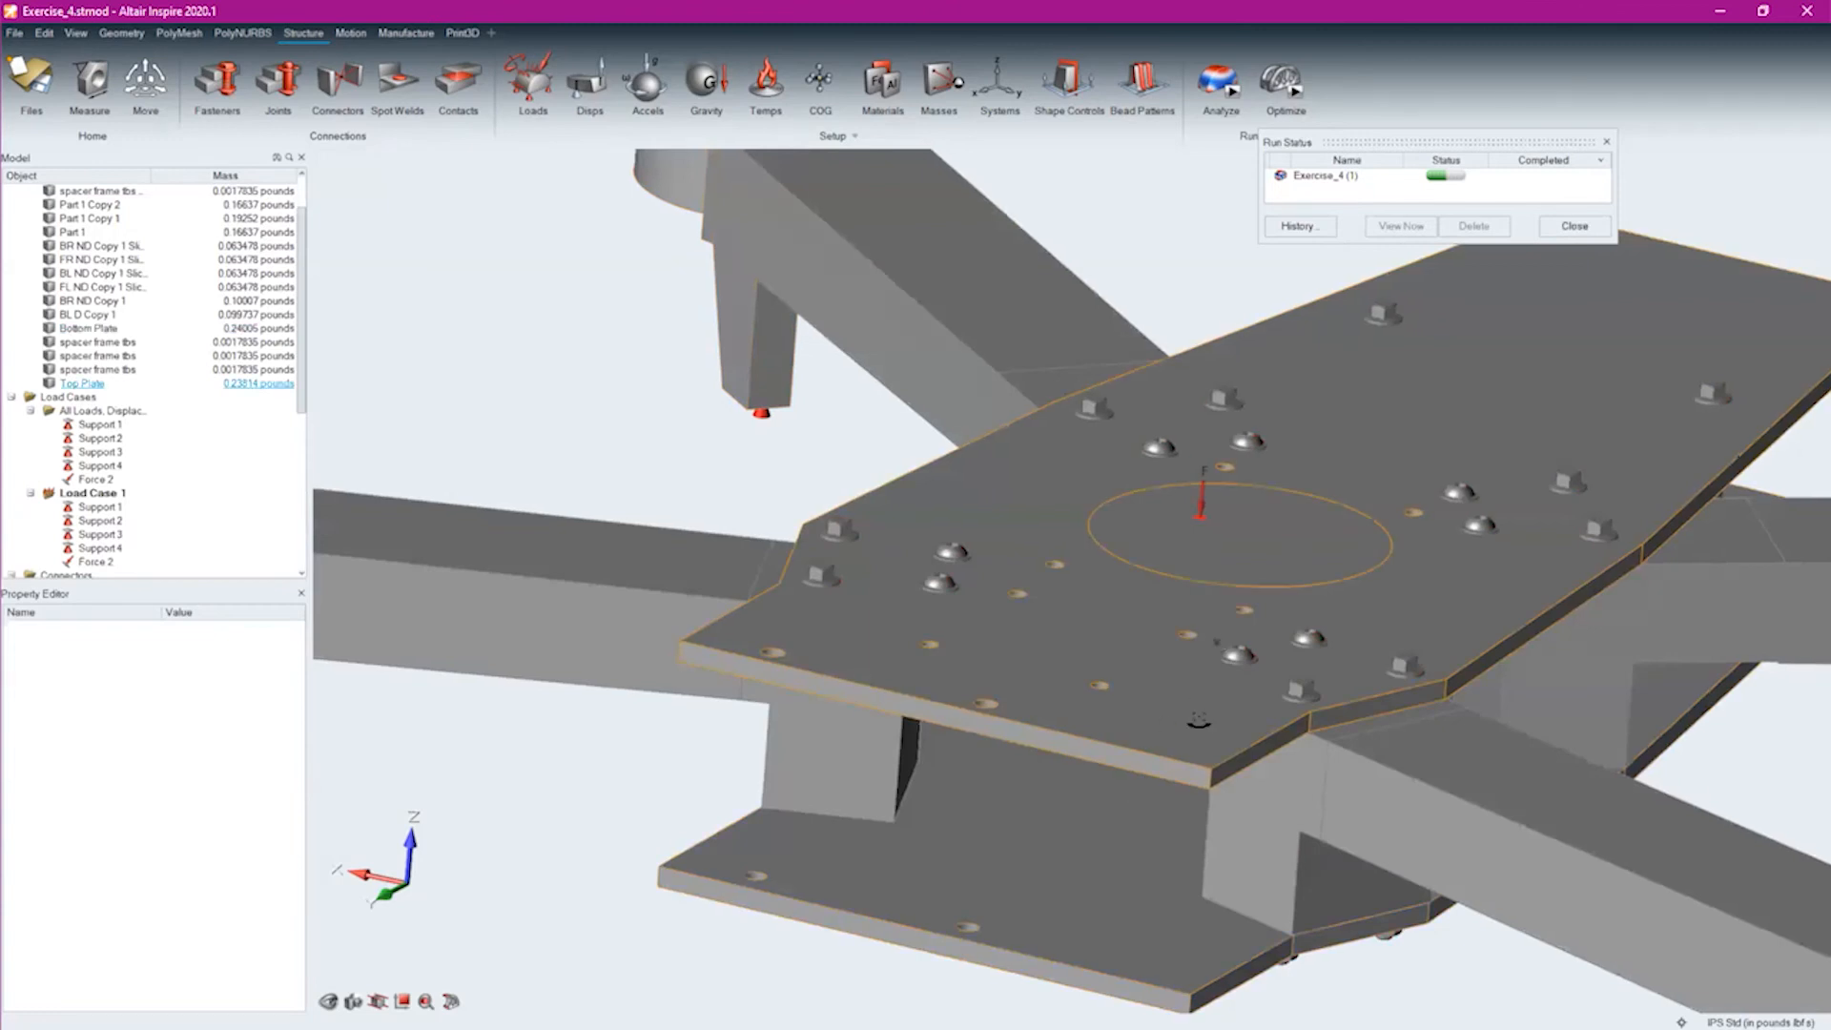
Examine the contacts between the plates, arm blocks and spacers with the fasteners in place
scroll(1216, 784, up, 3)
middle_drag(1216, 785, 759, 568)
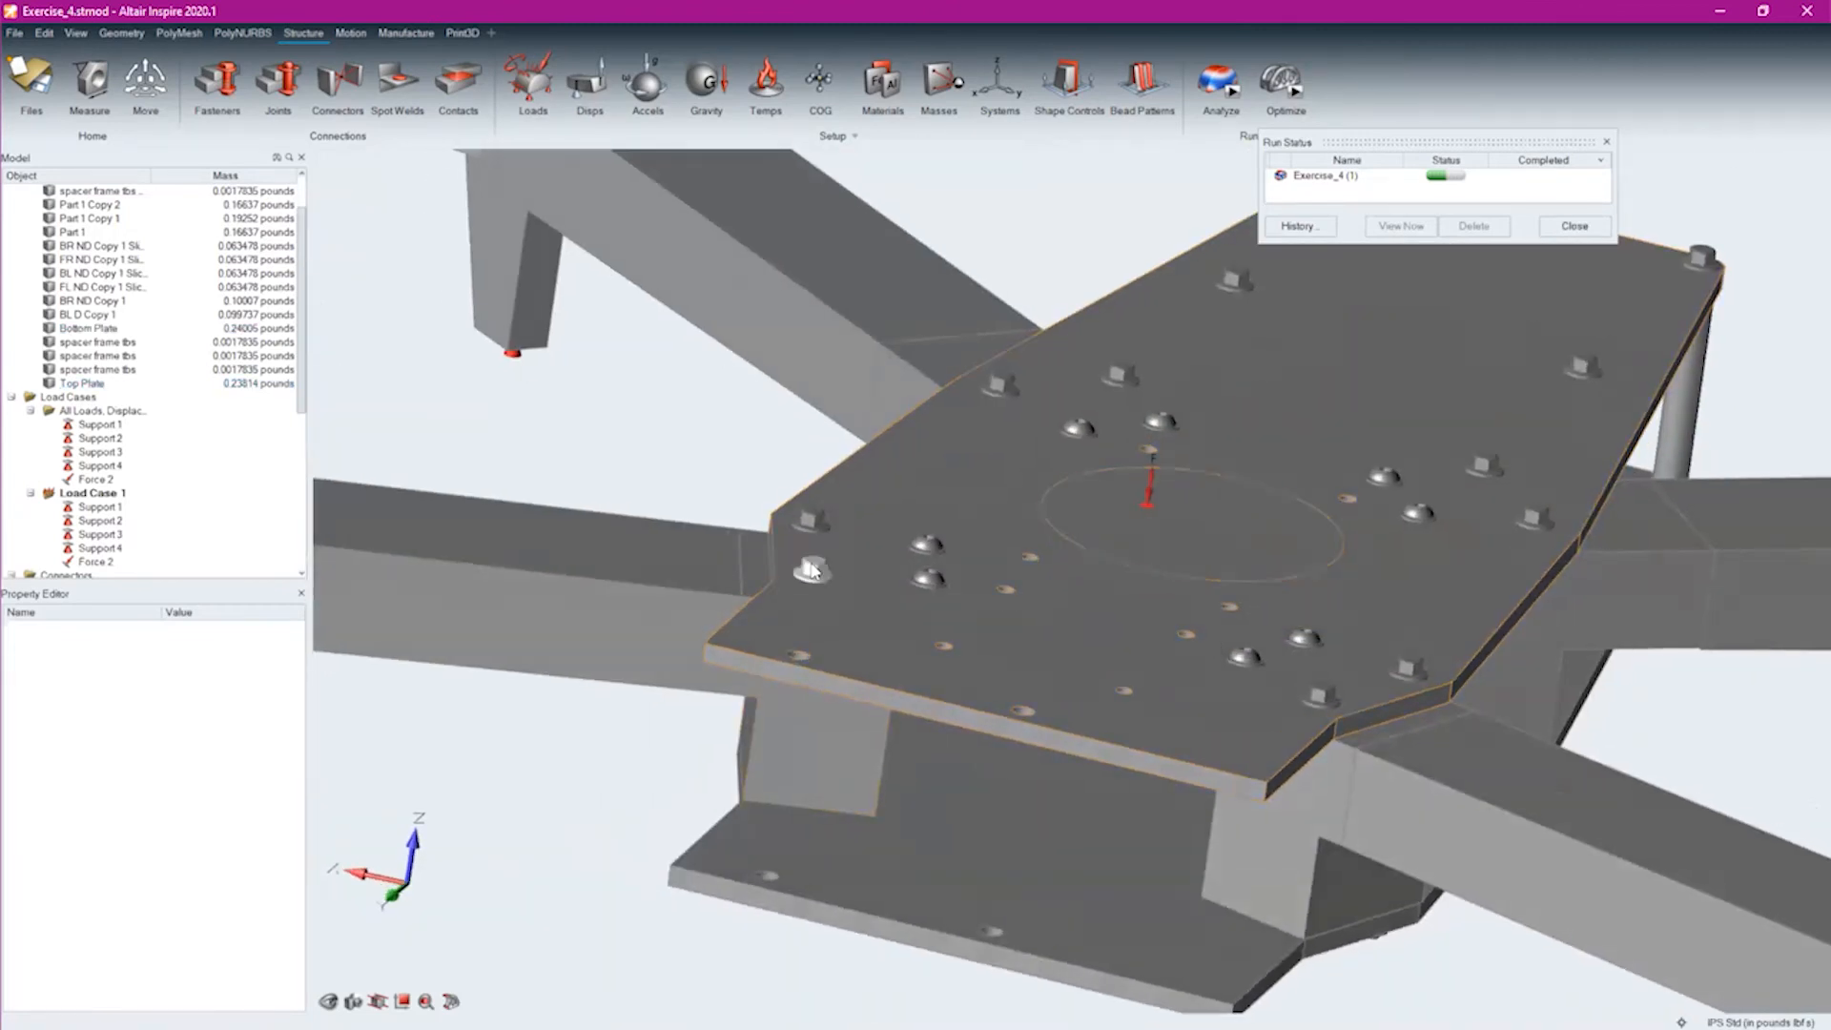
click(453, 80)
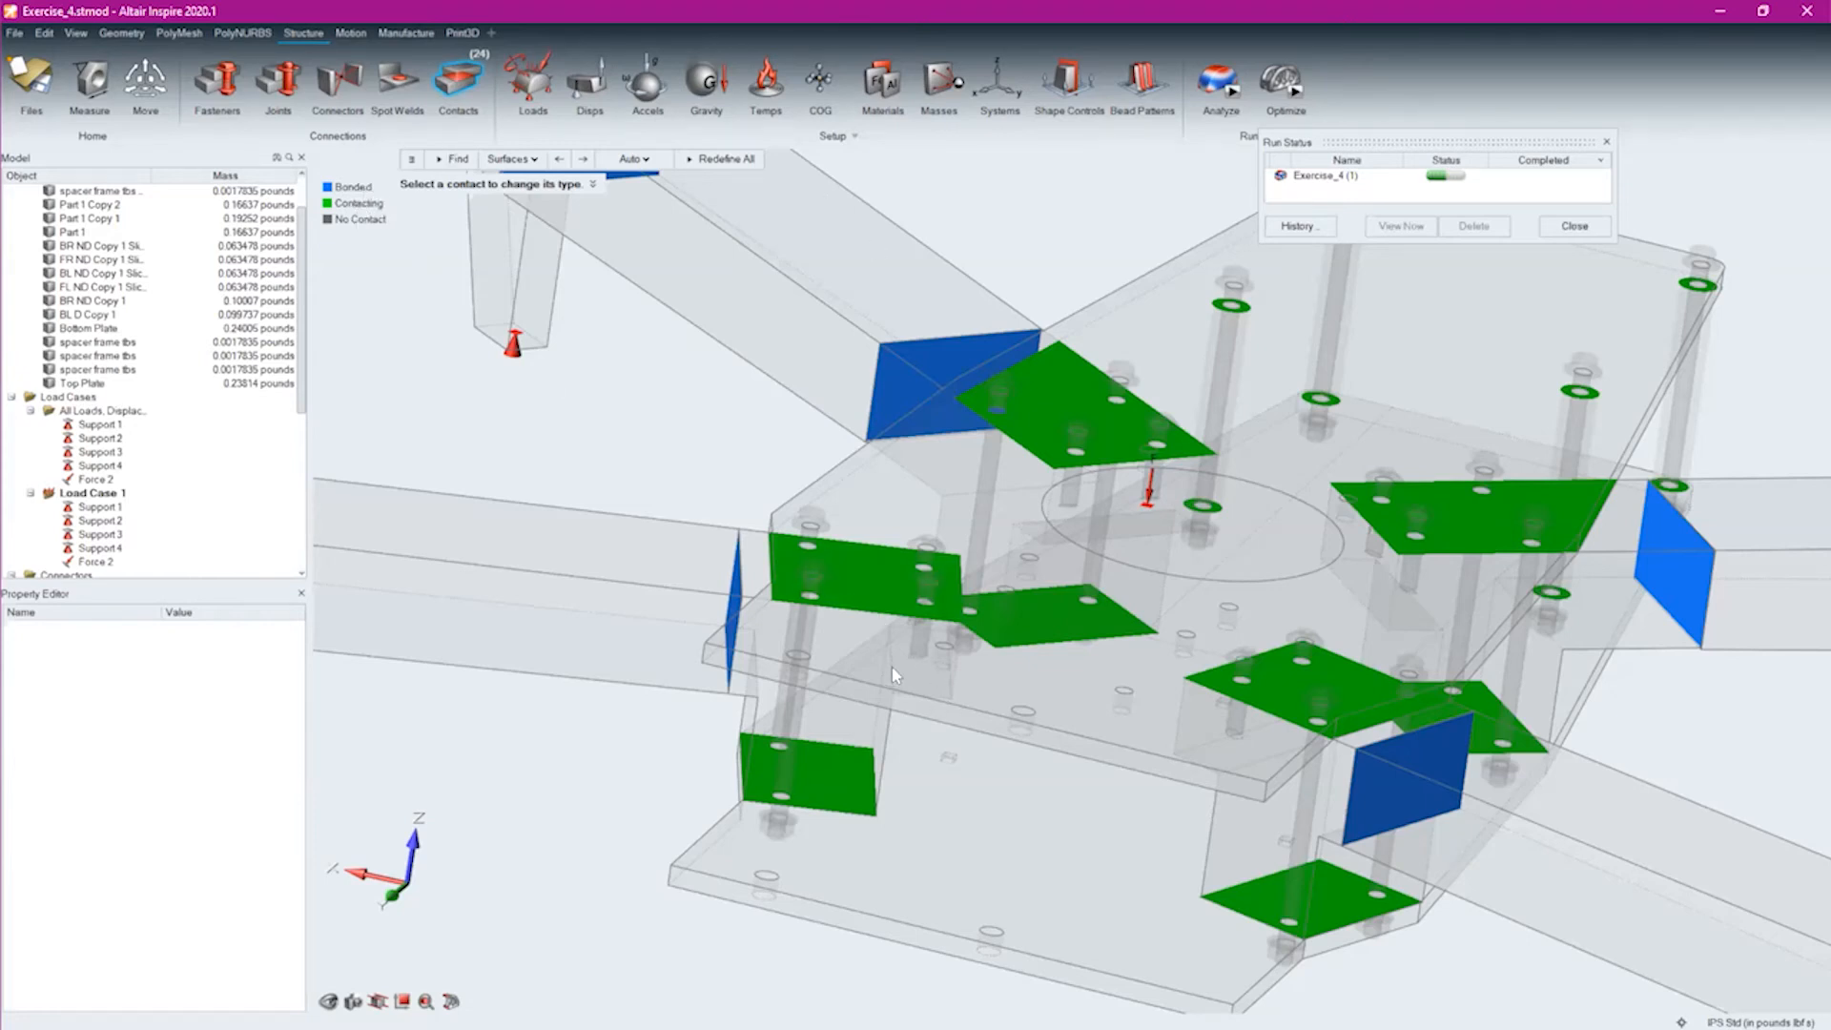
scroll(891, 667, up, 6)
scroll(979, 565, down, 4)
scroll(948, 646, up, 5)
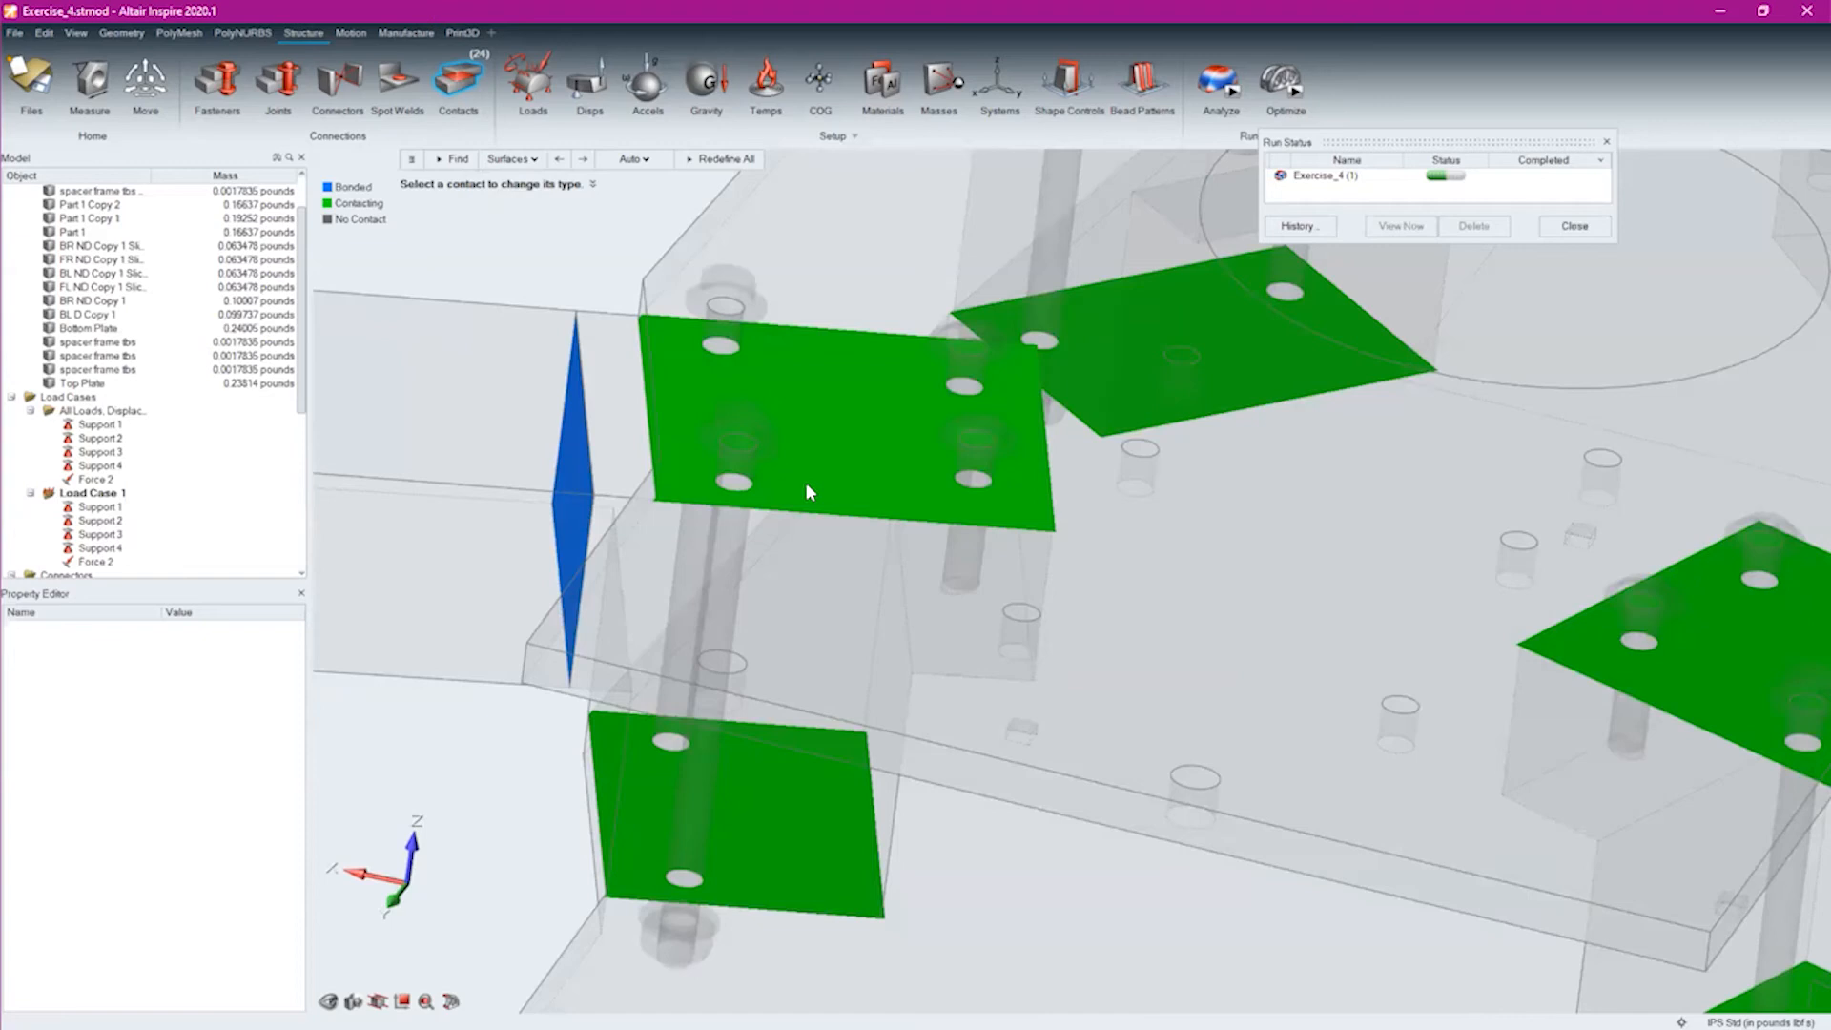
mouse_move(937, 608)
middle_down()
mouse_move(956, 564)
mouse_move(930, 619)
mouse_move(959, 620)
middle_up()
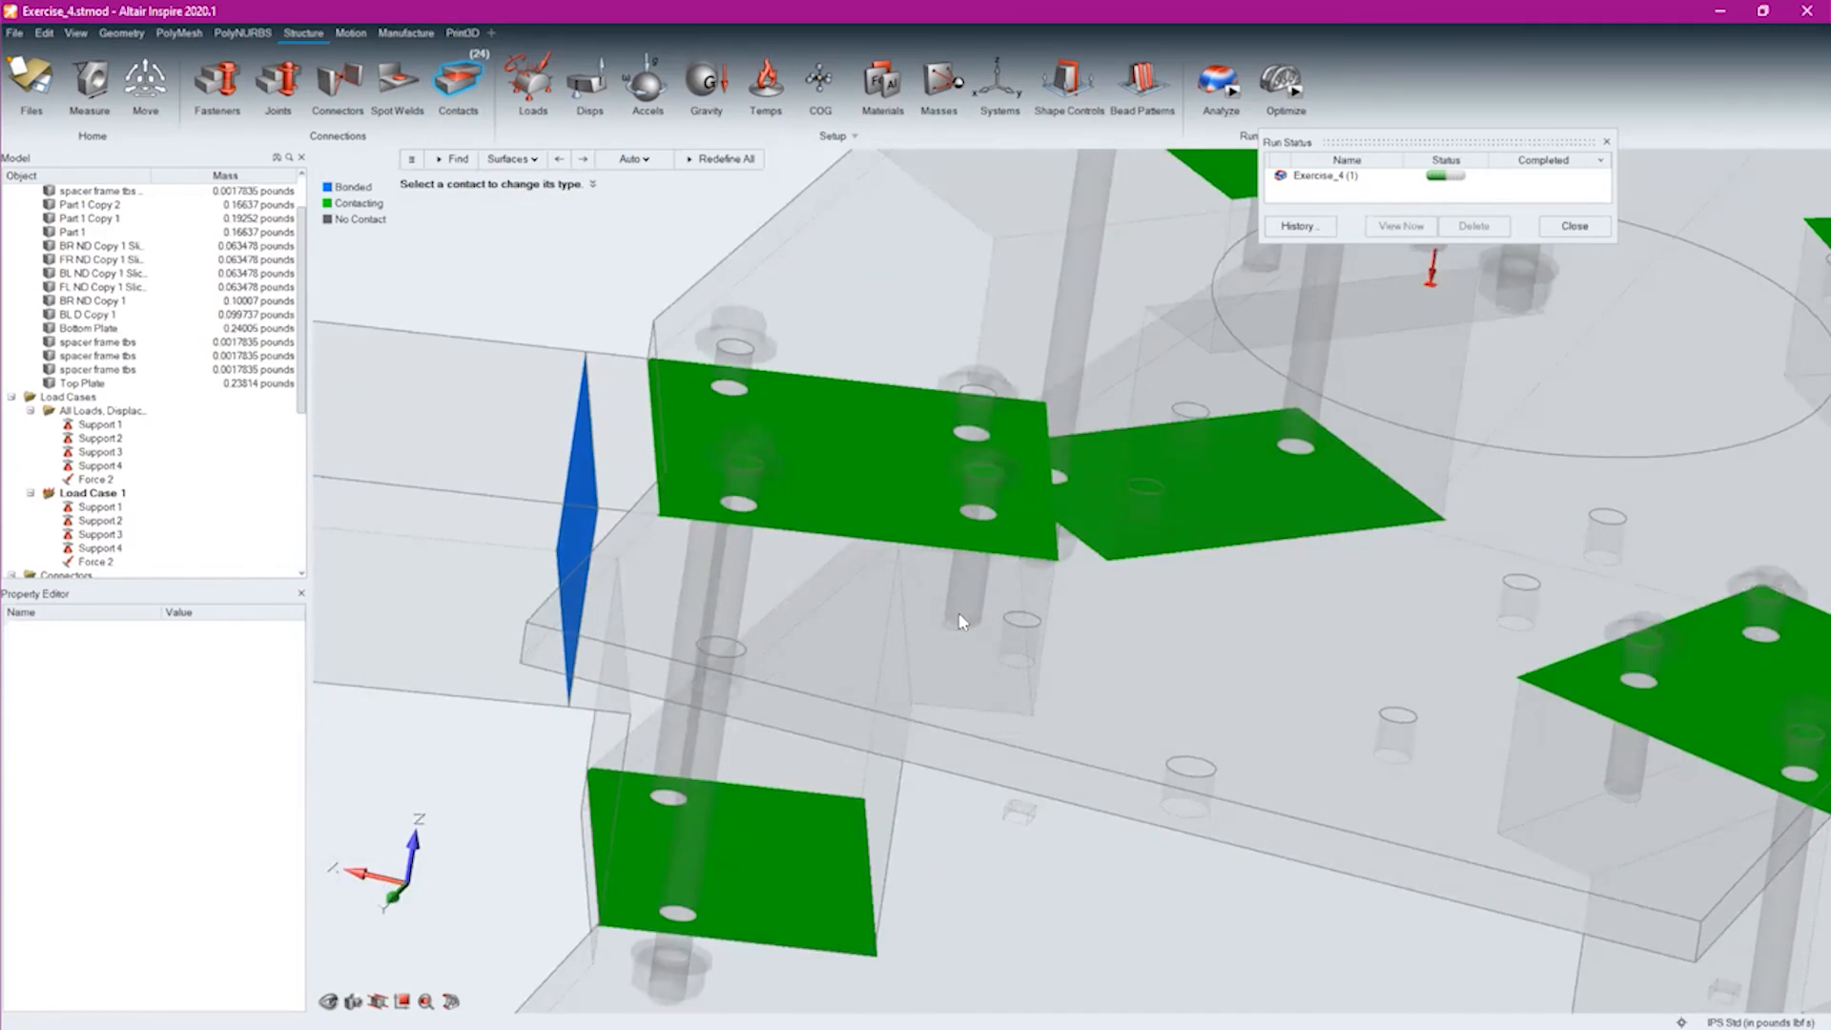
Choose Sliding with separation contacts for an OptiStruct analysis, inspect the fasteners on both plates, and close the setup without running
click(1230, 91)
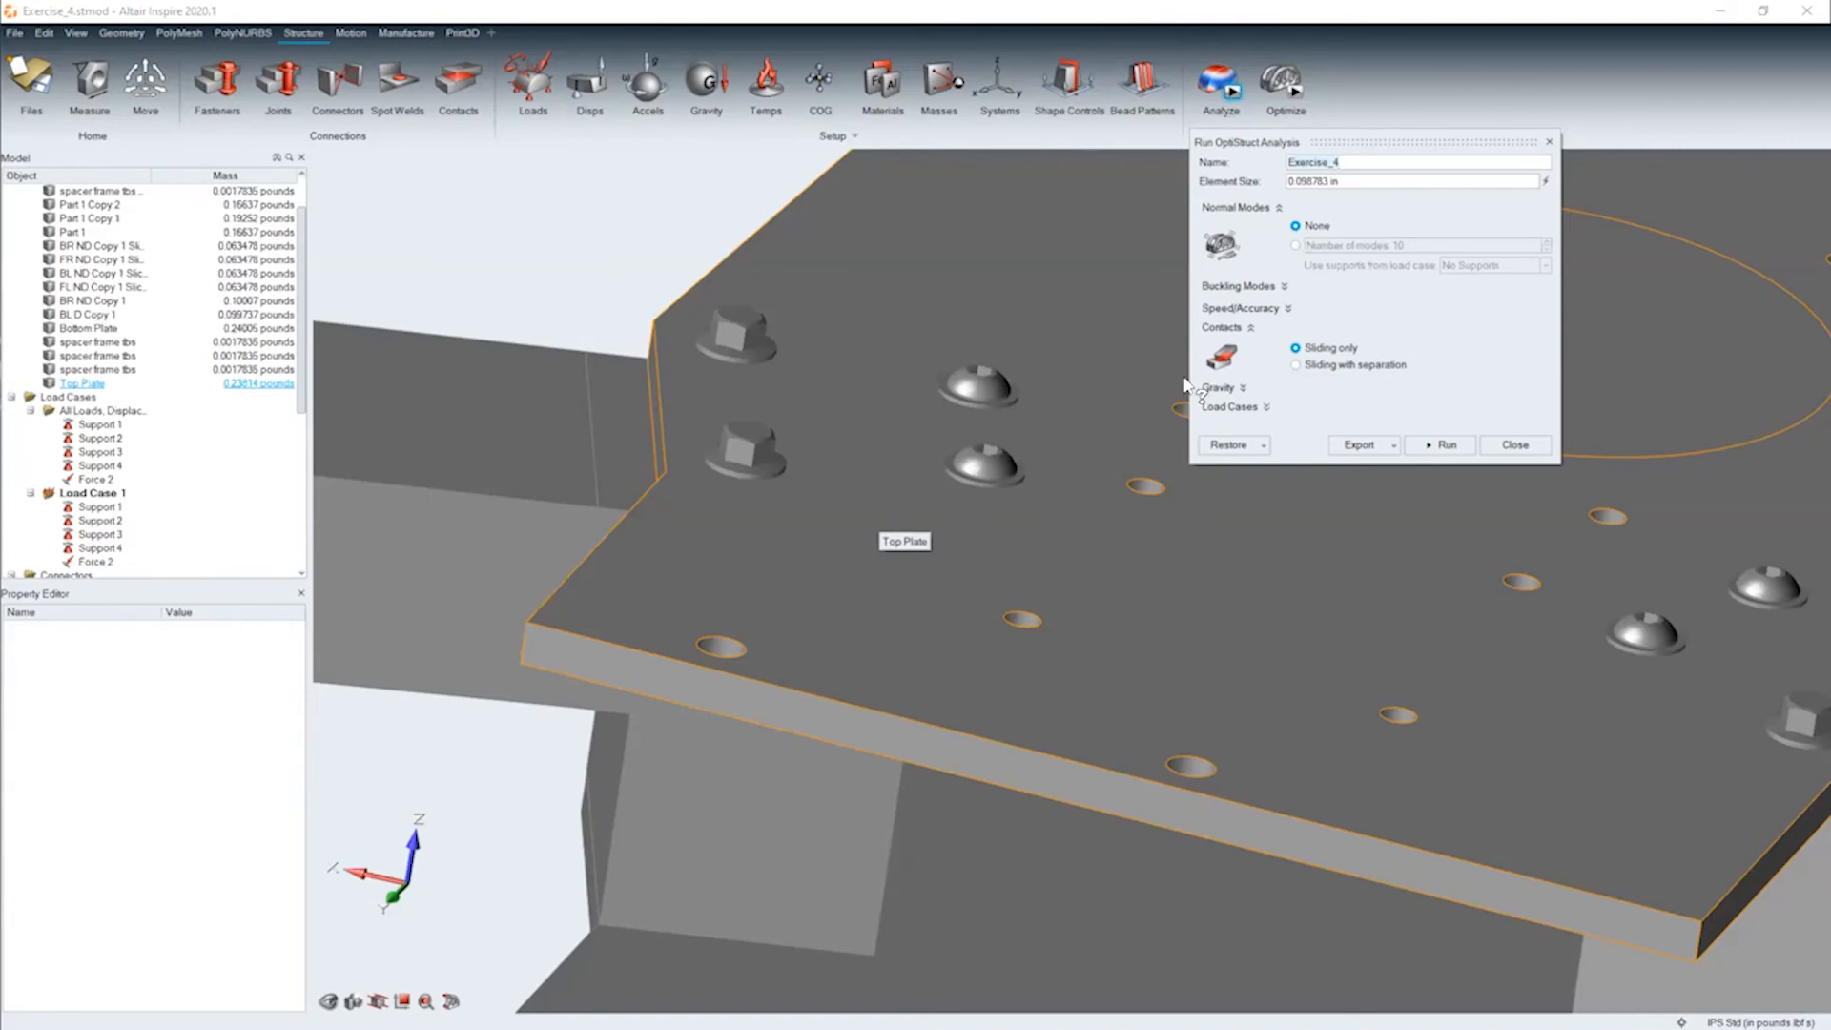
click(1303, 372)
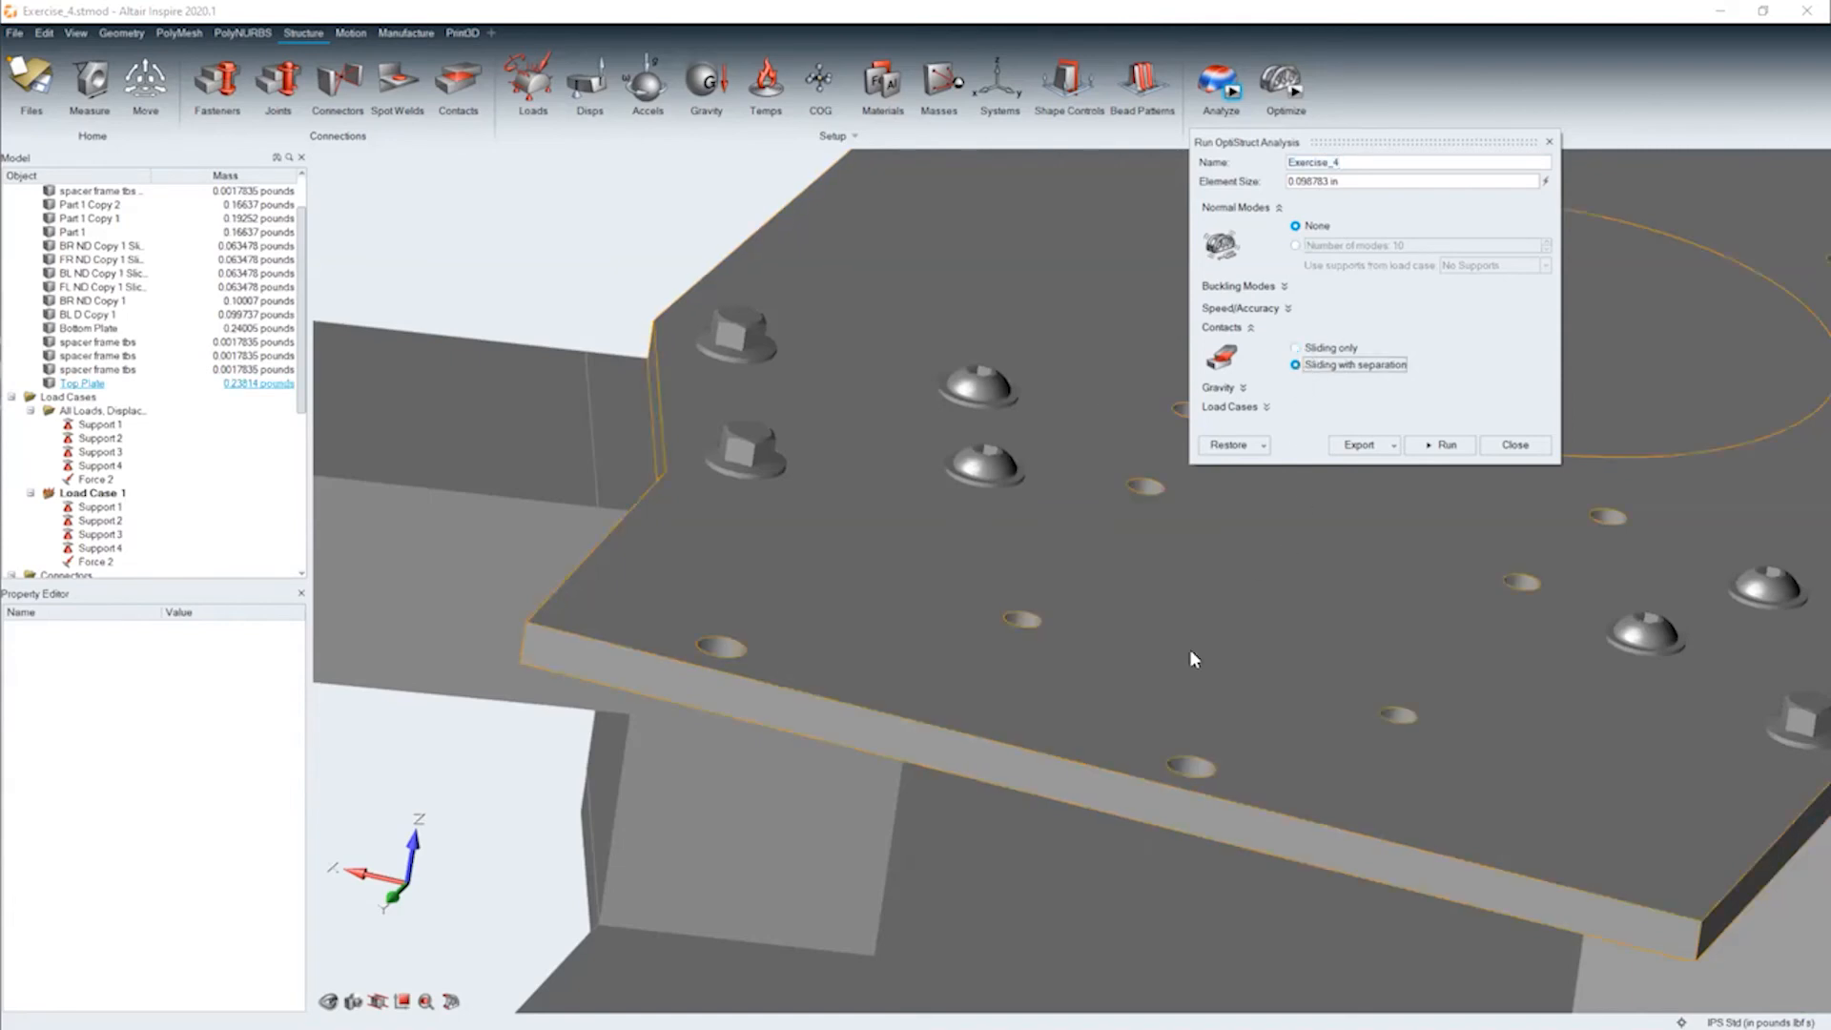
scroll(1084, 647, up, 5)
middle_drag(1111, 701, 1139, 658)
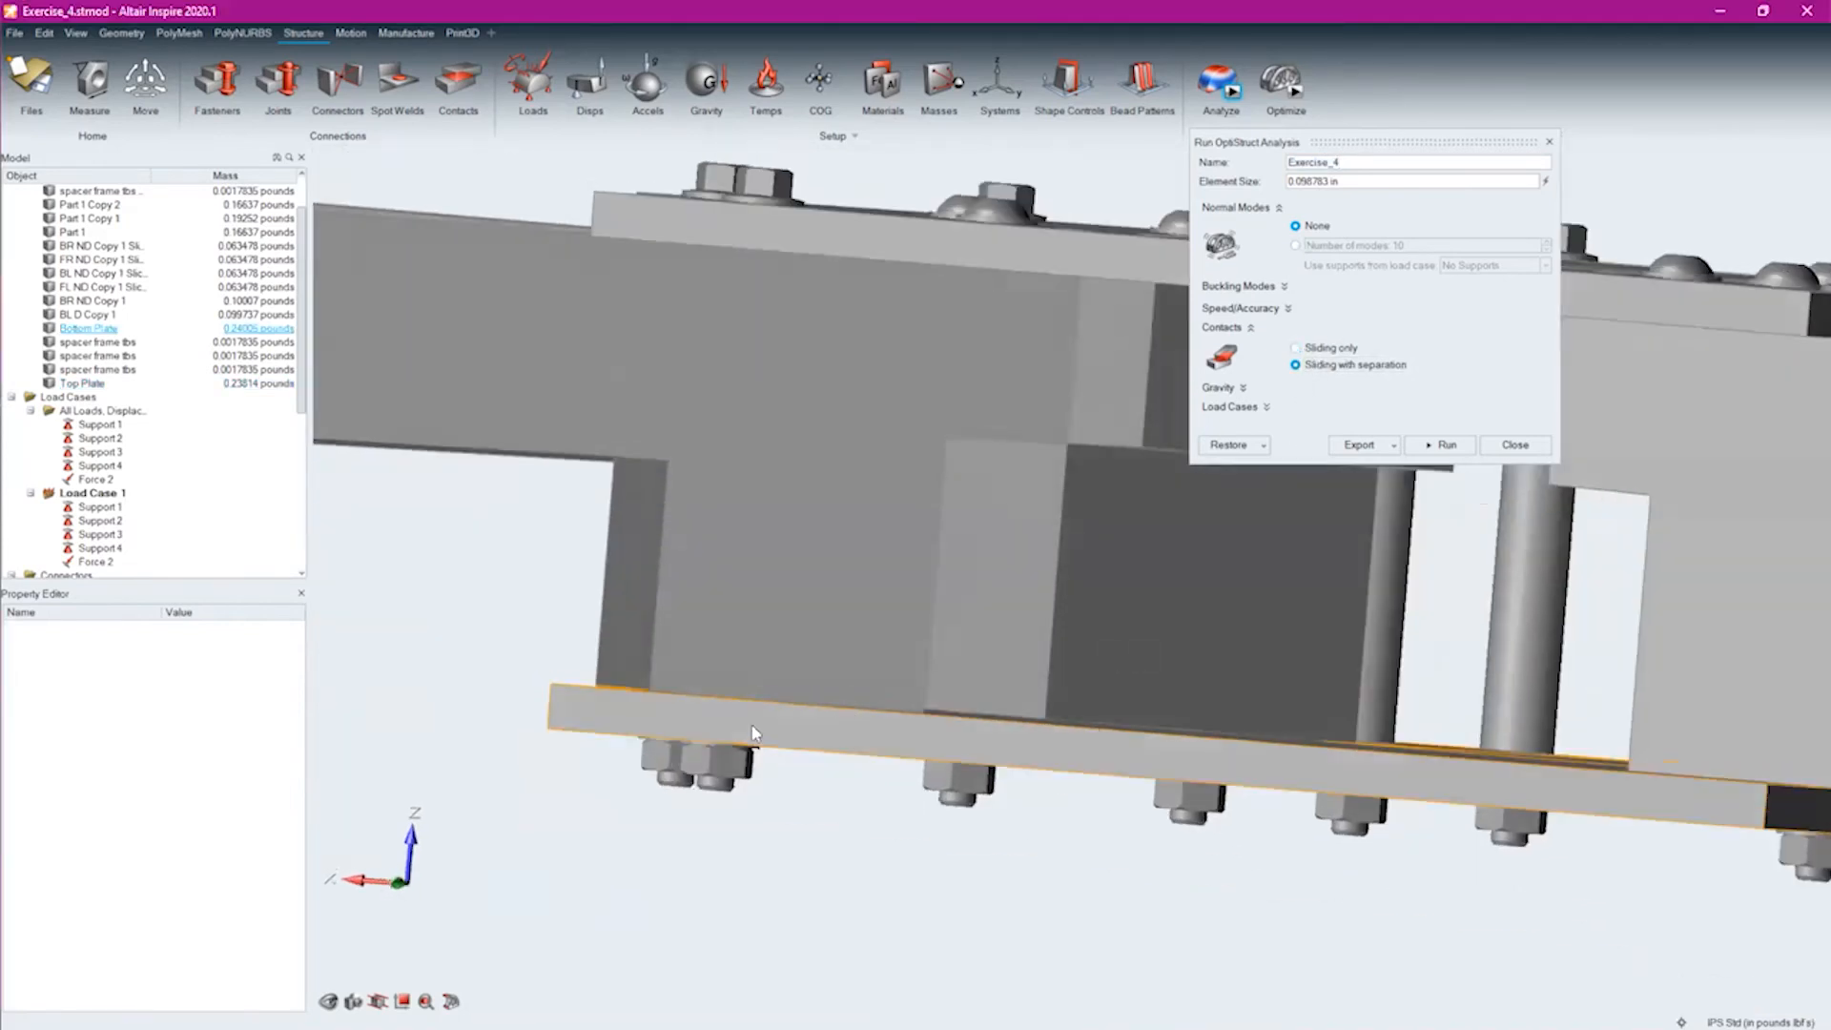
scroll(701, 711, up, 3)
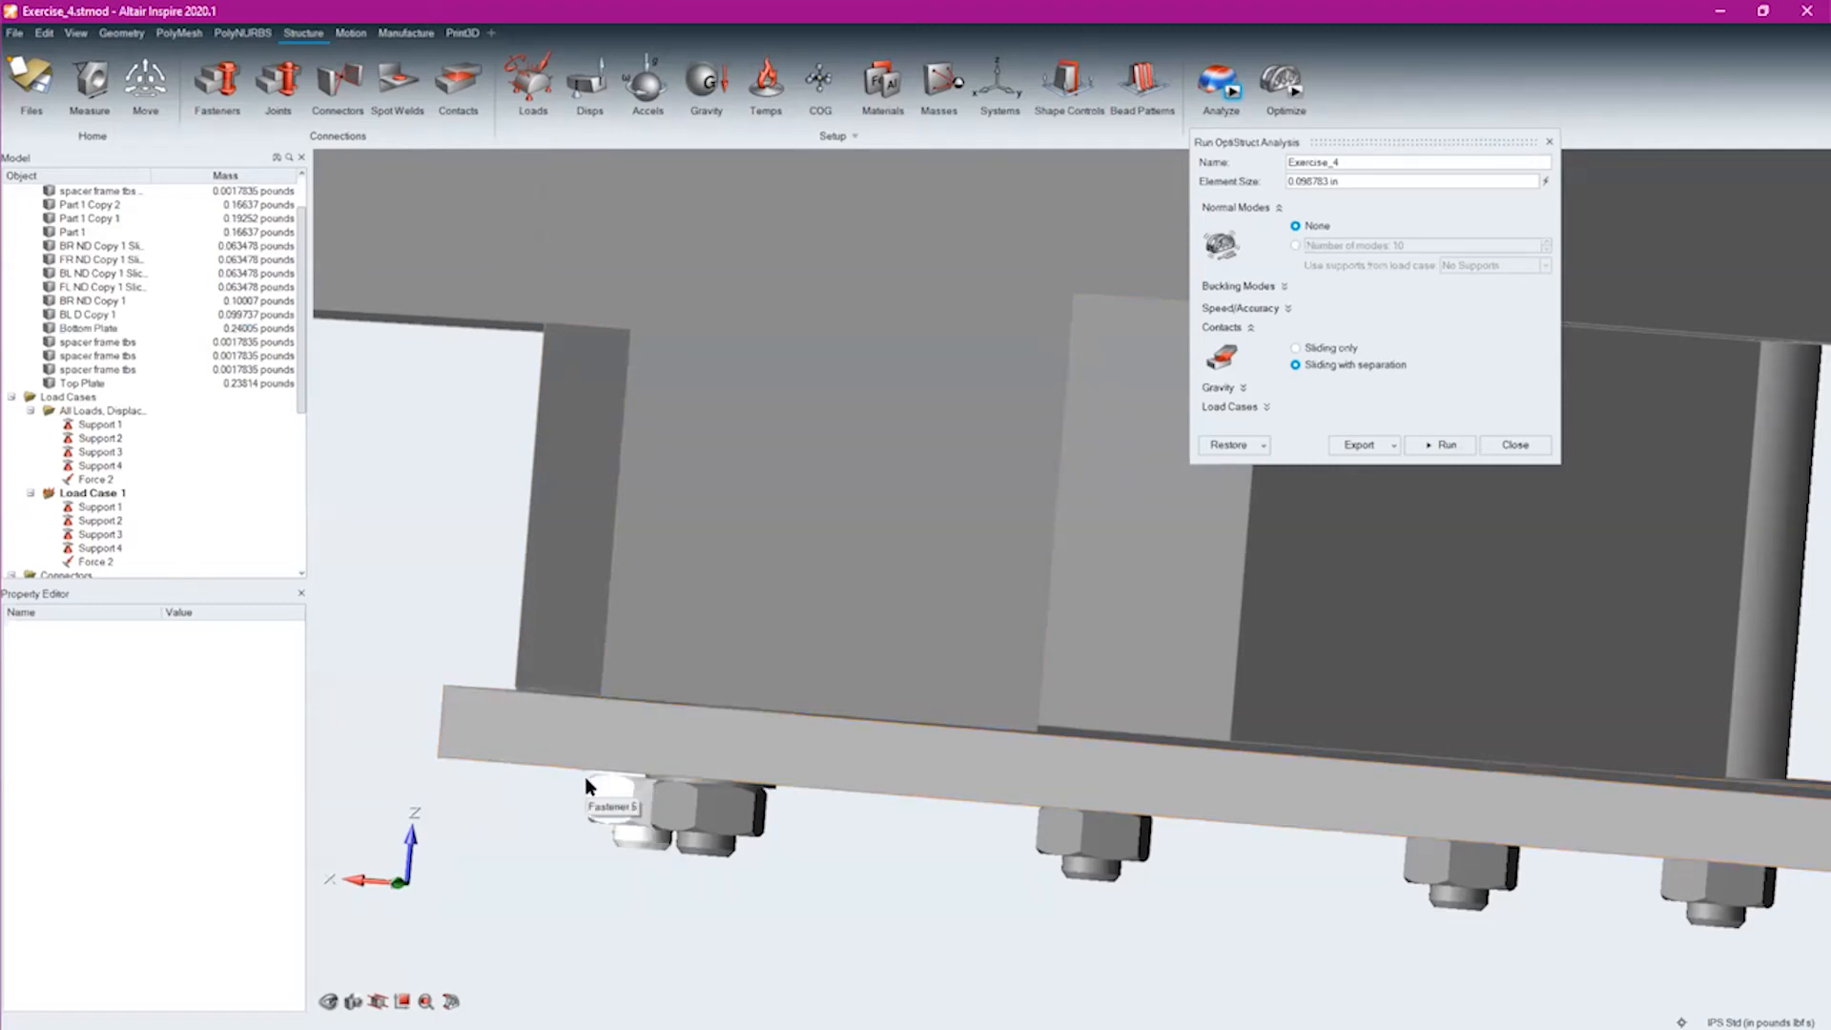
right_drag(1067, 566, 1017, 674)
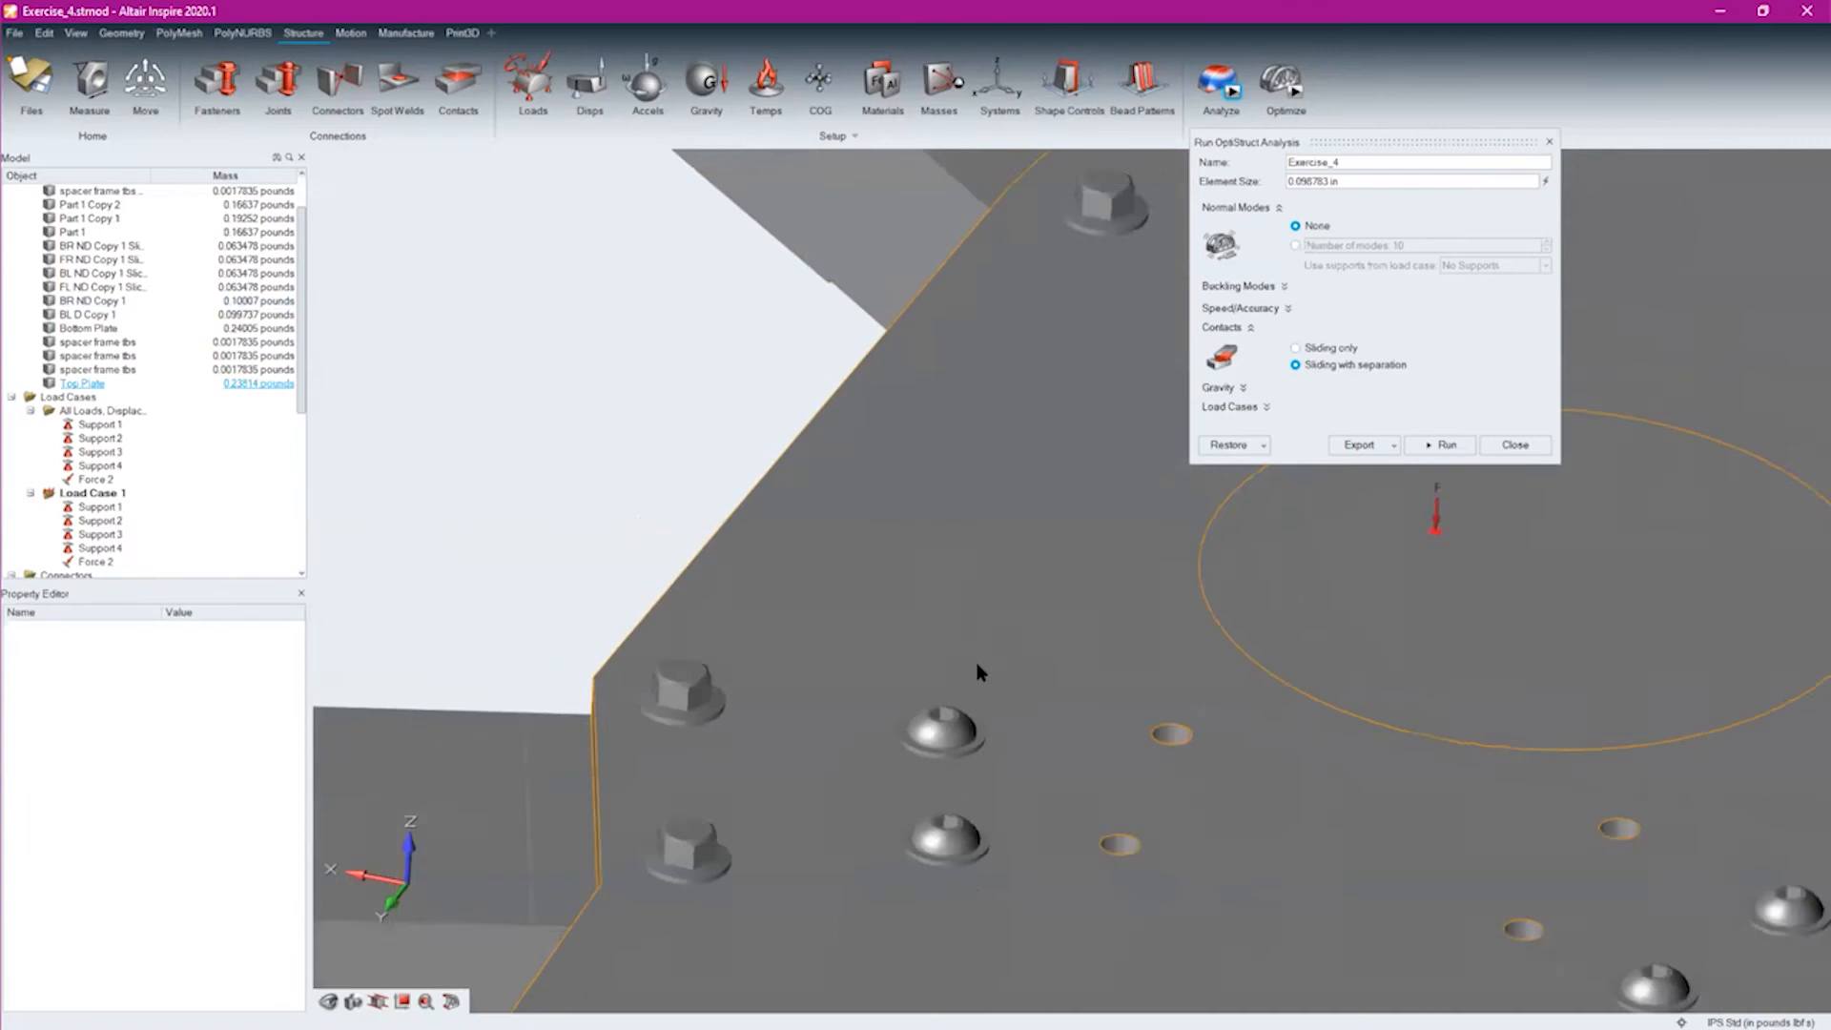
scroll(932, 634, down, 5)
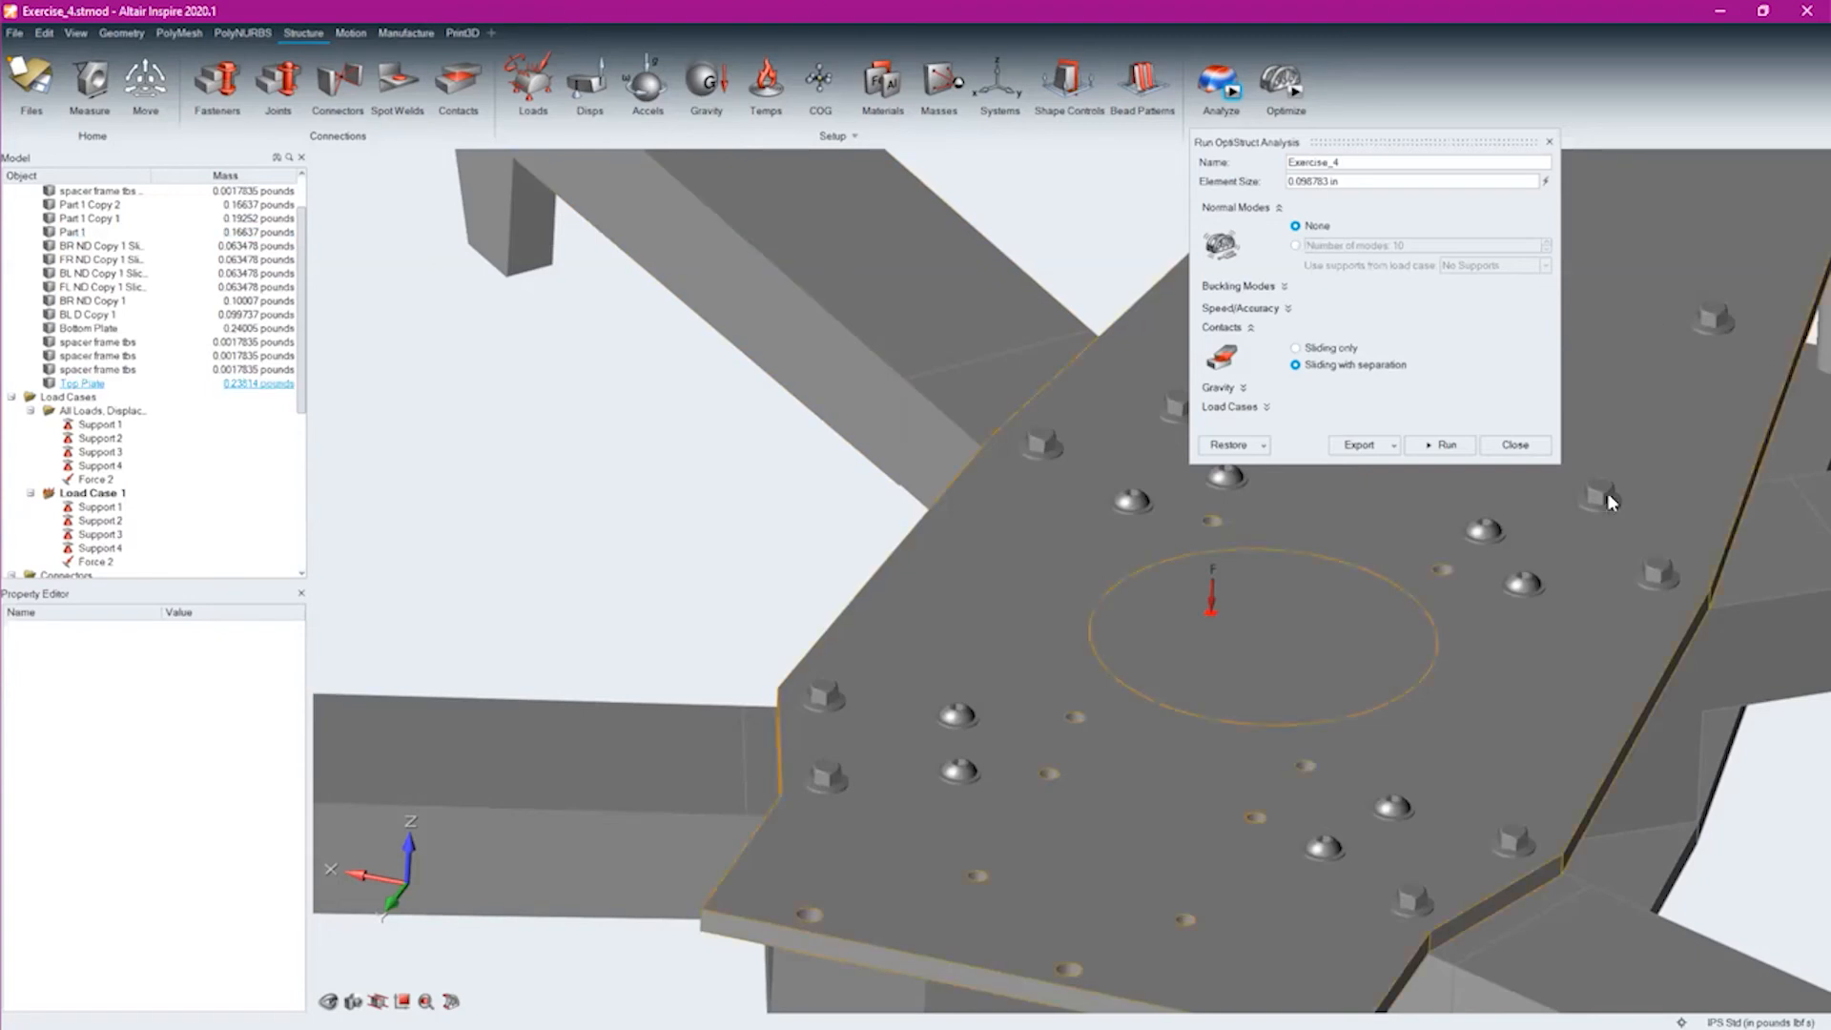
click(1515, 444)
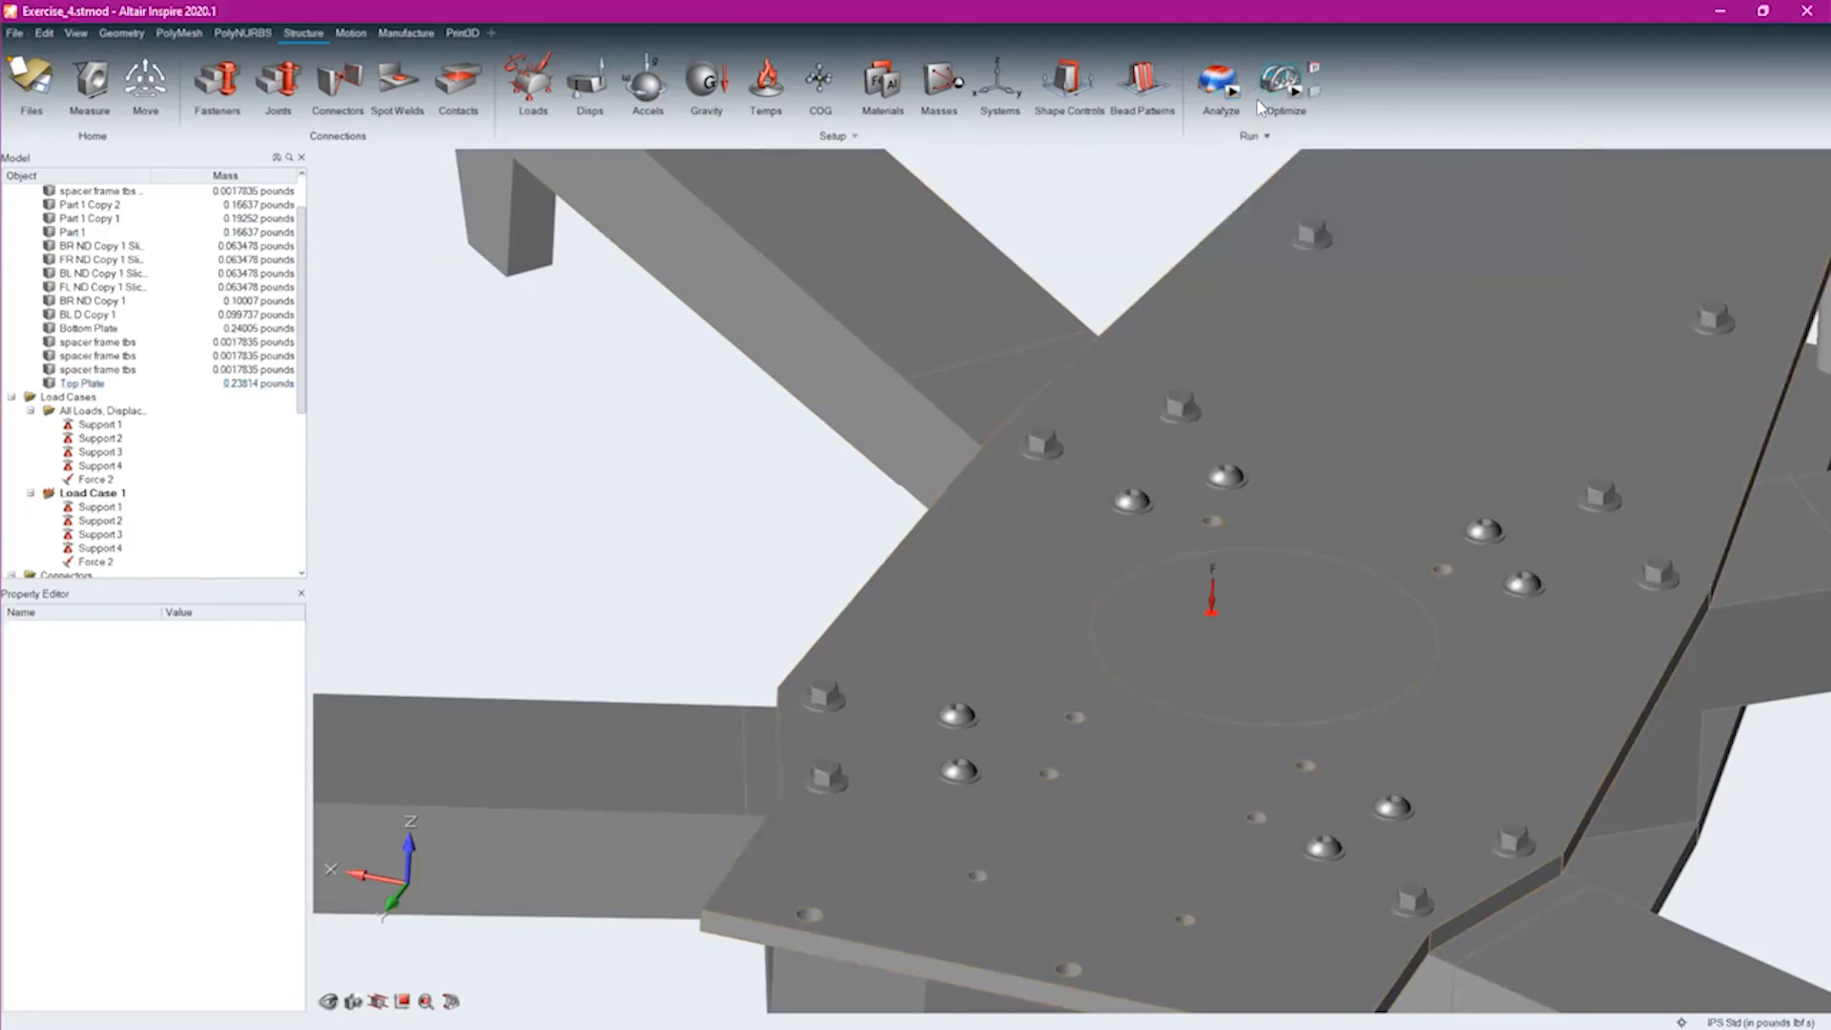
Open the run status to check the Exercise_4 analysis, and view the whole drone assembly
click(1254, 69)
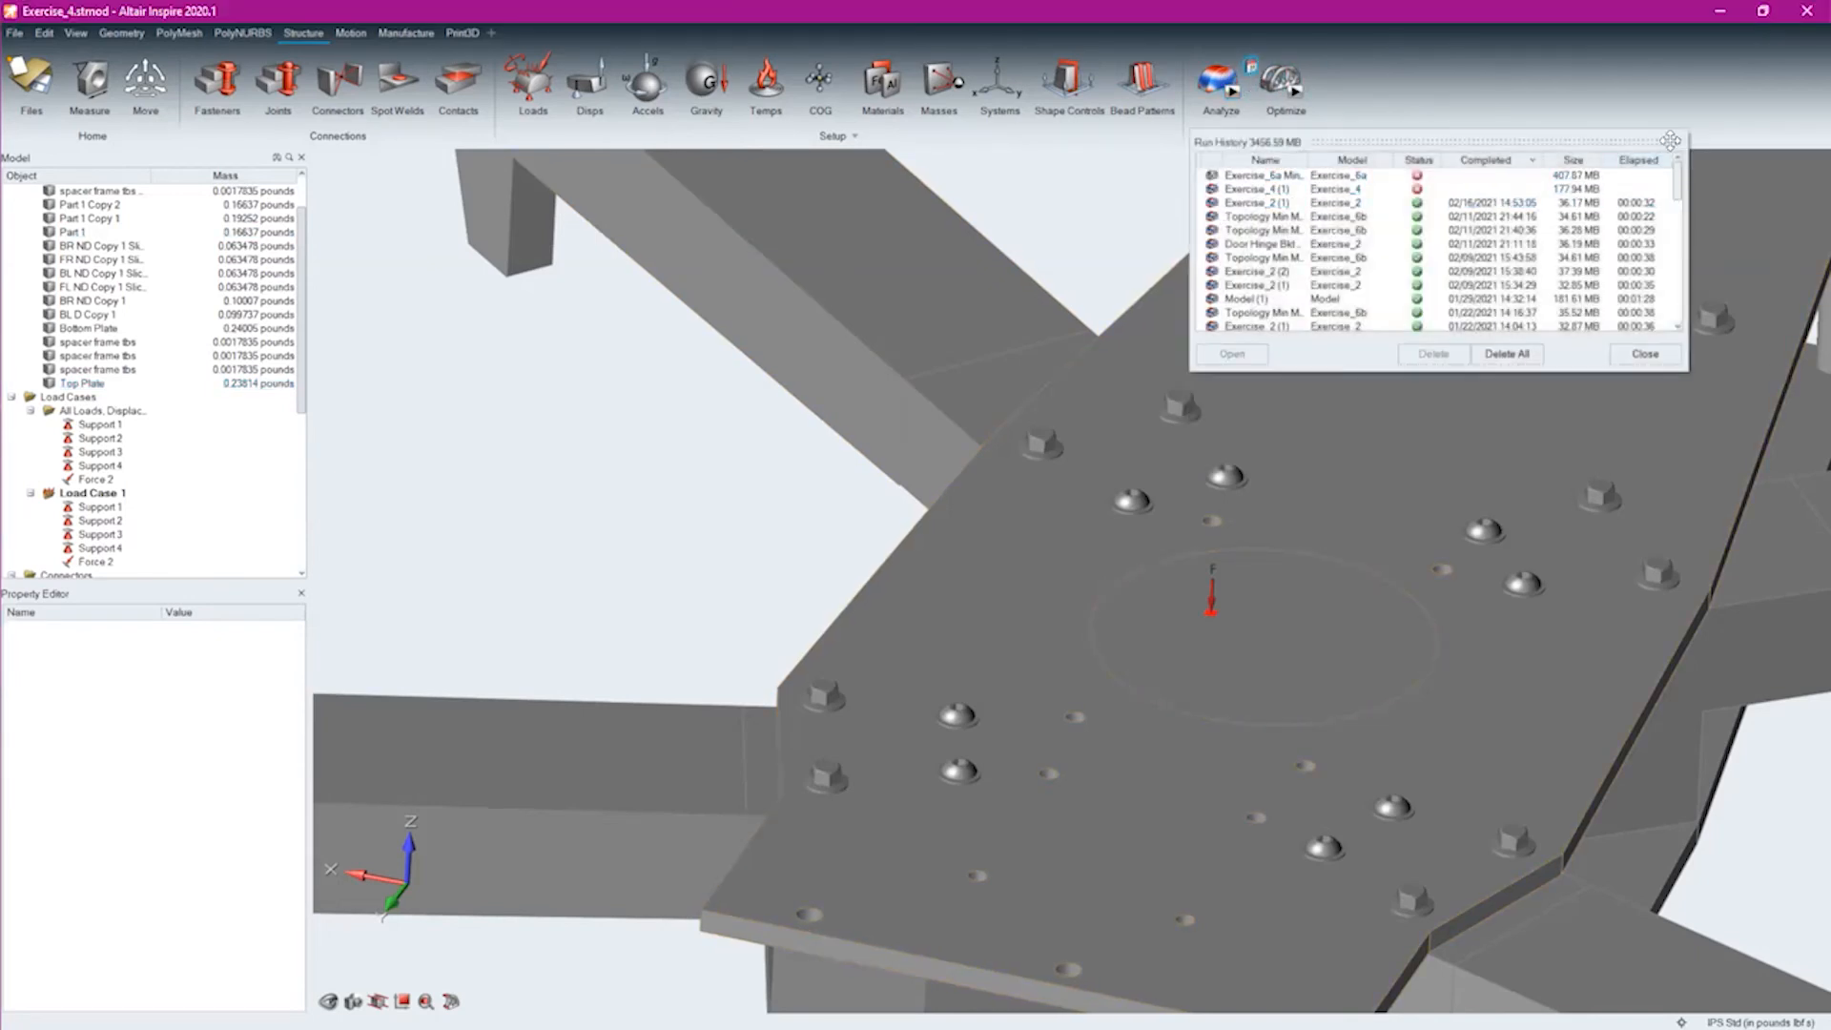
click(1251, 95)
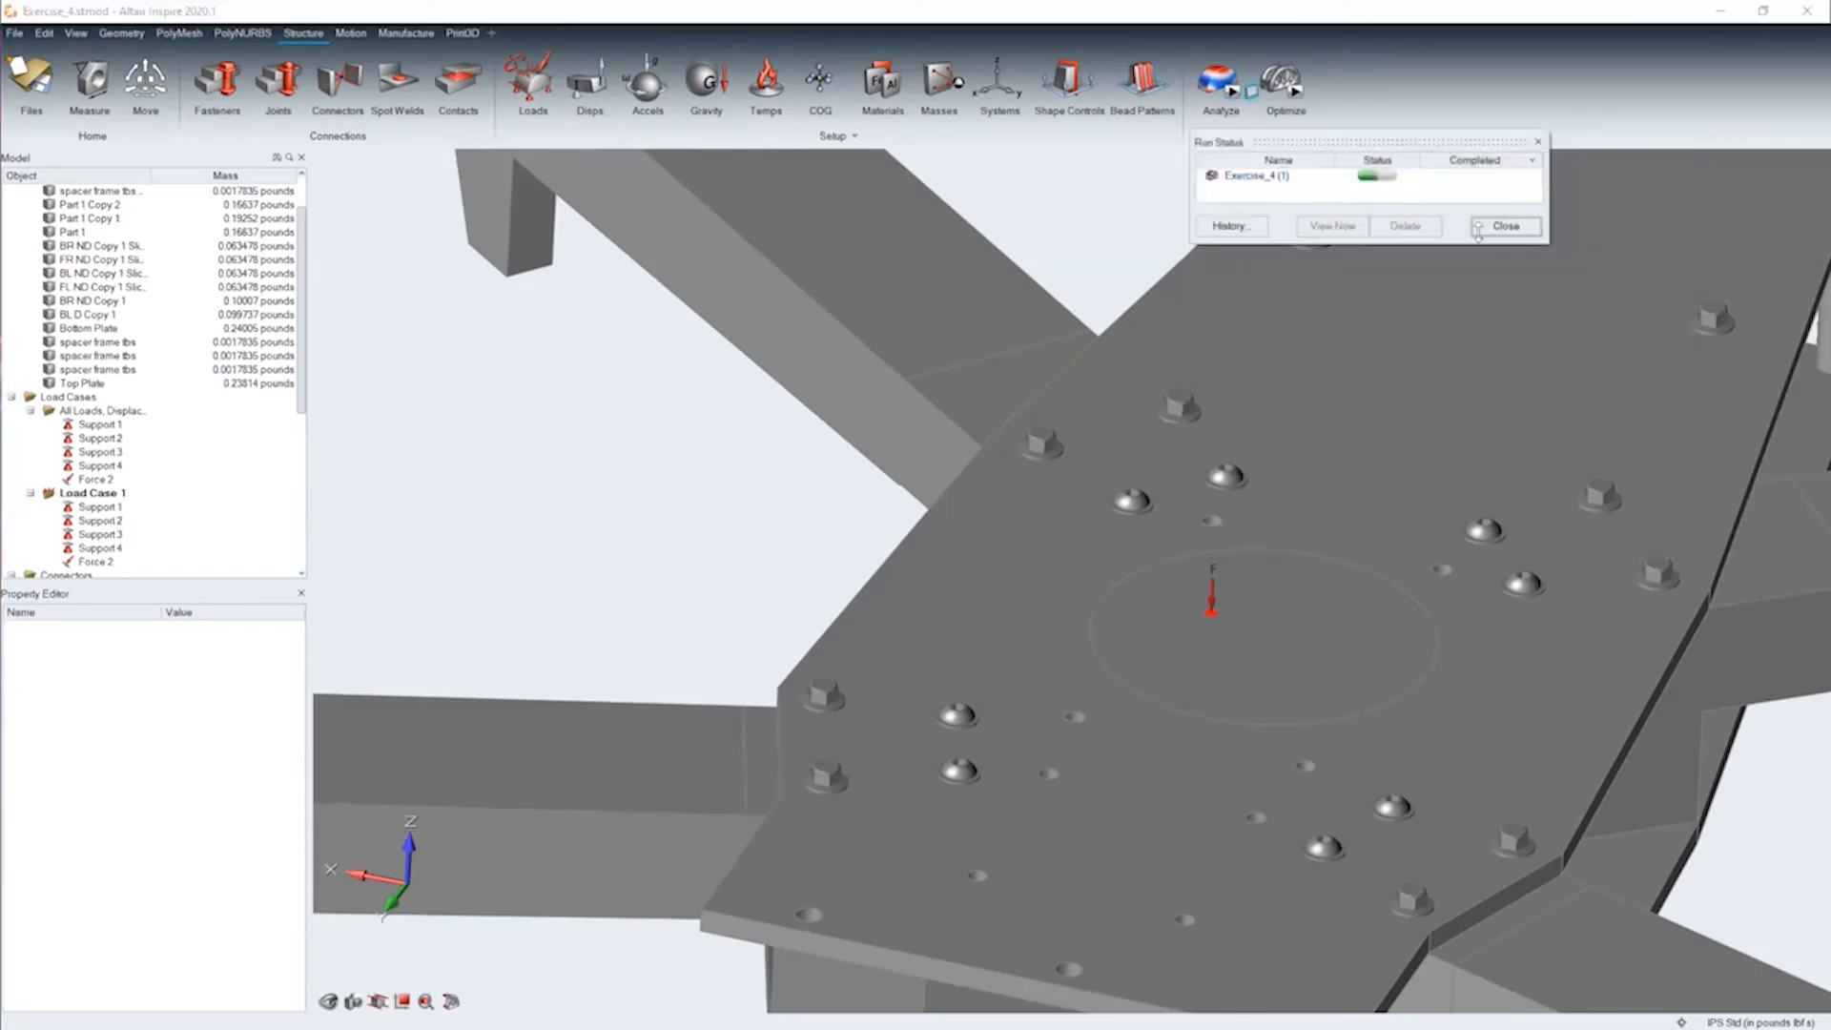
scroll(1348, 563, down, 8)
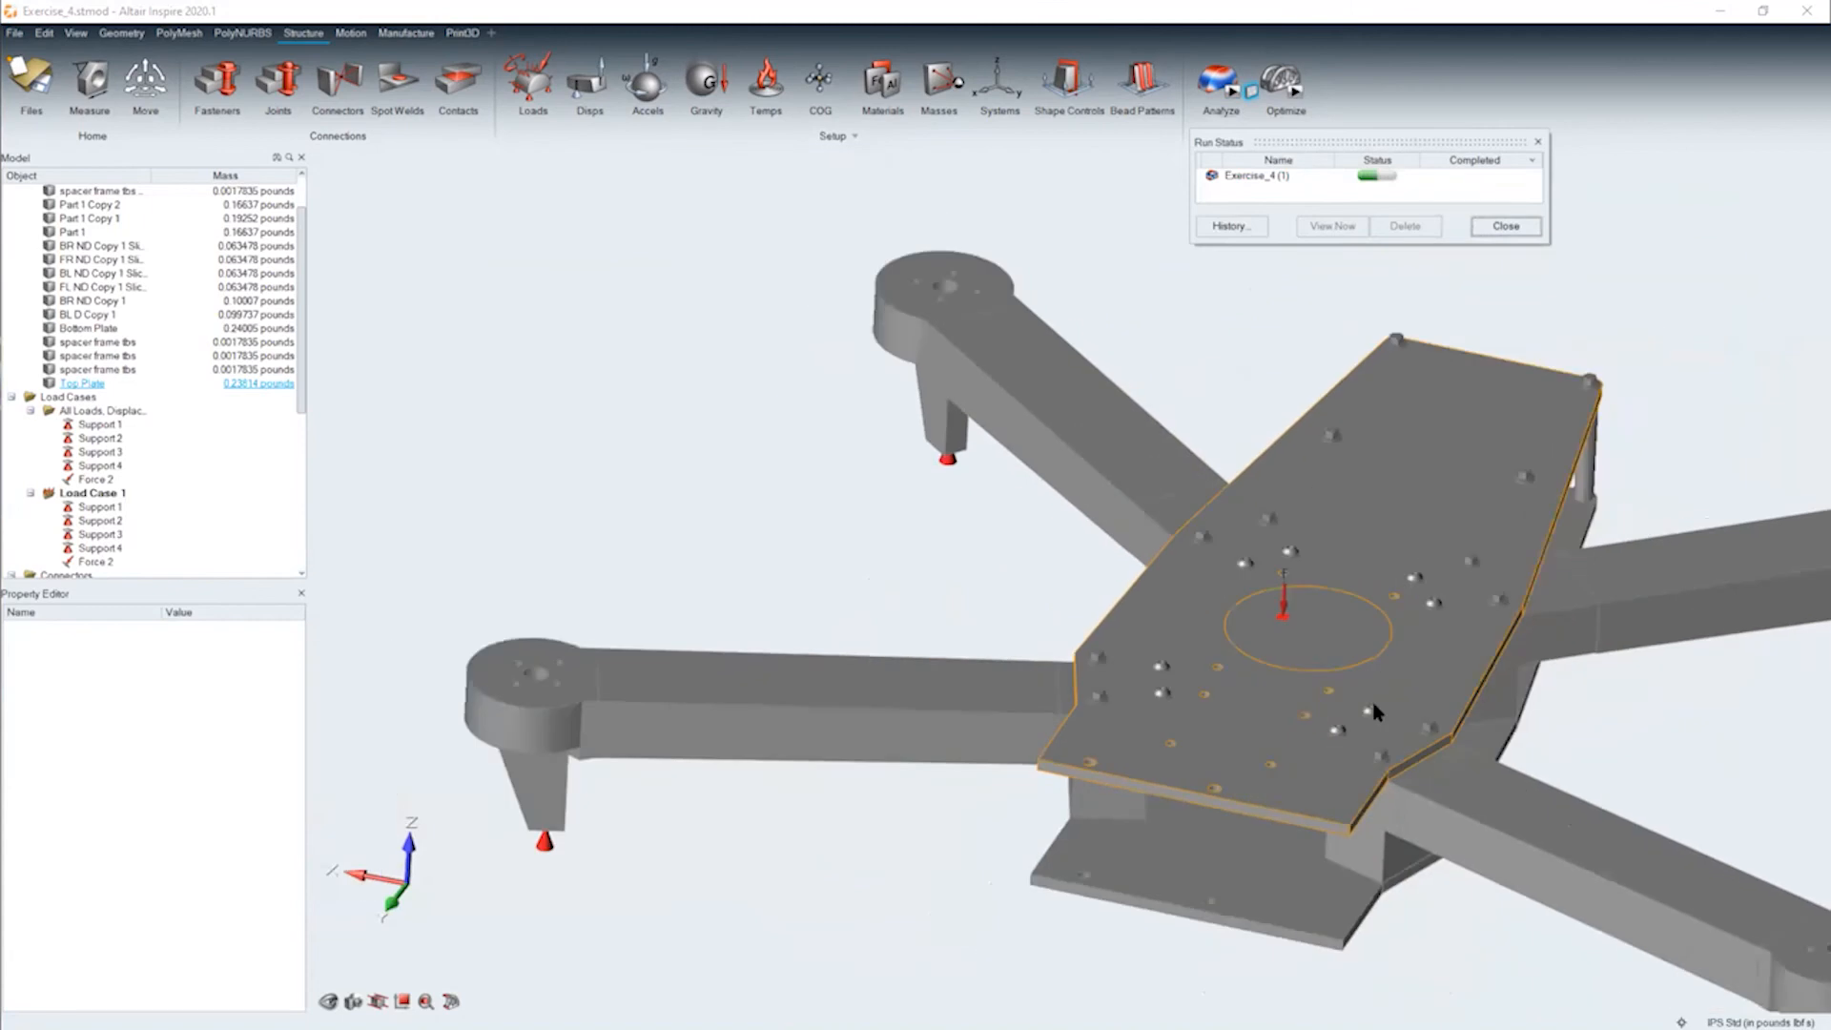
right_drag(816, 564, 530, 447)
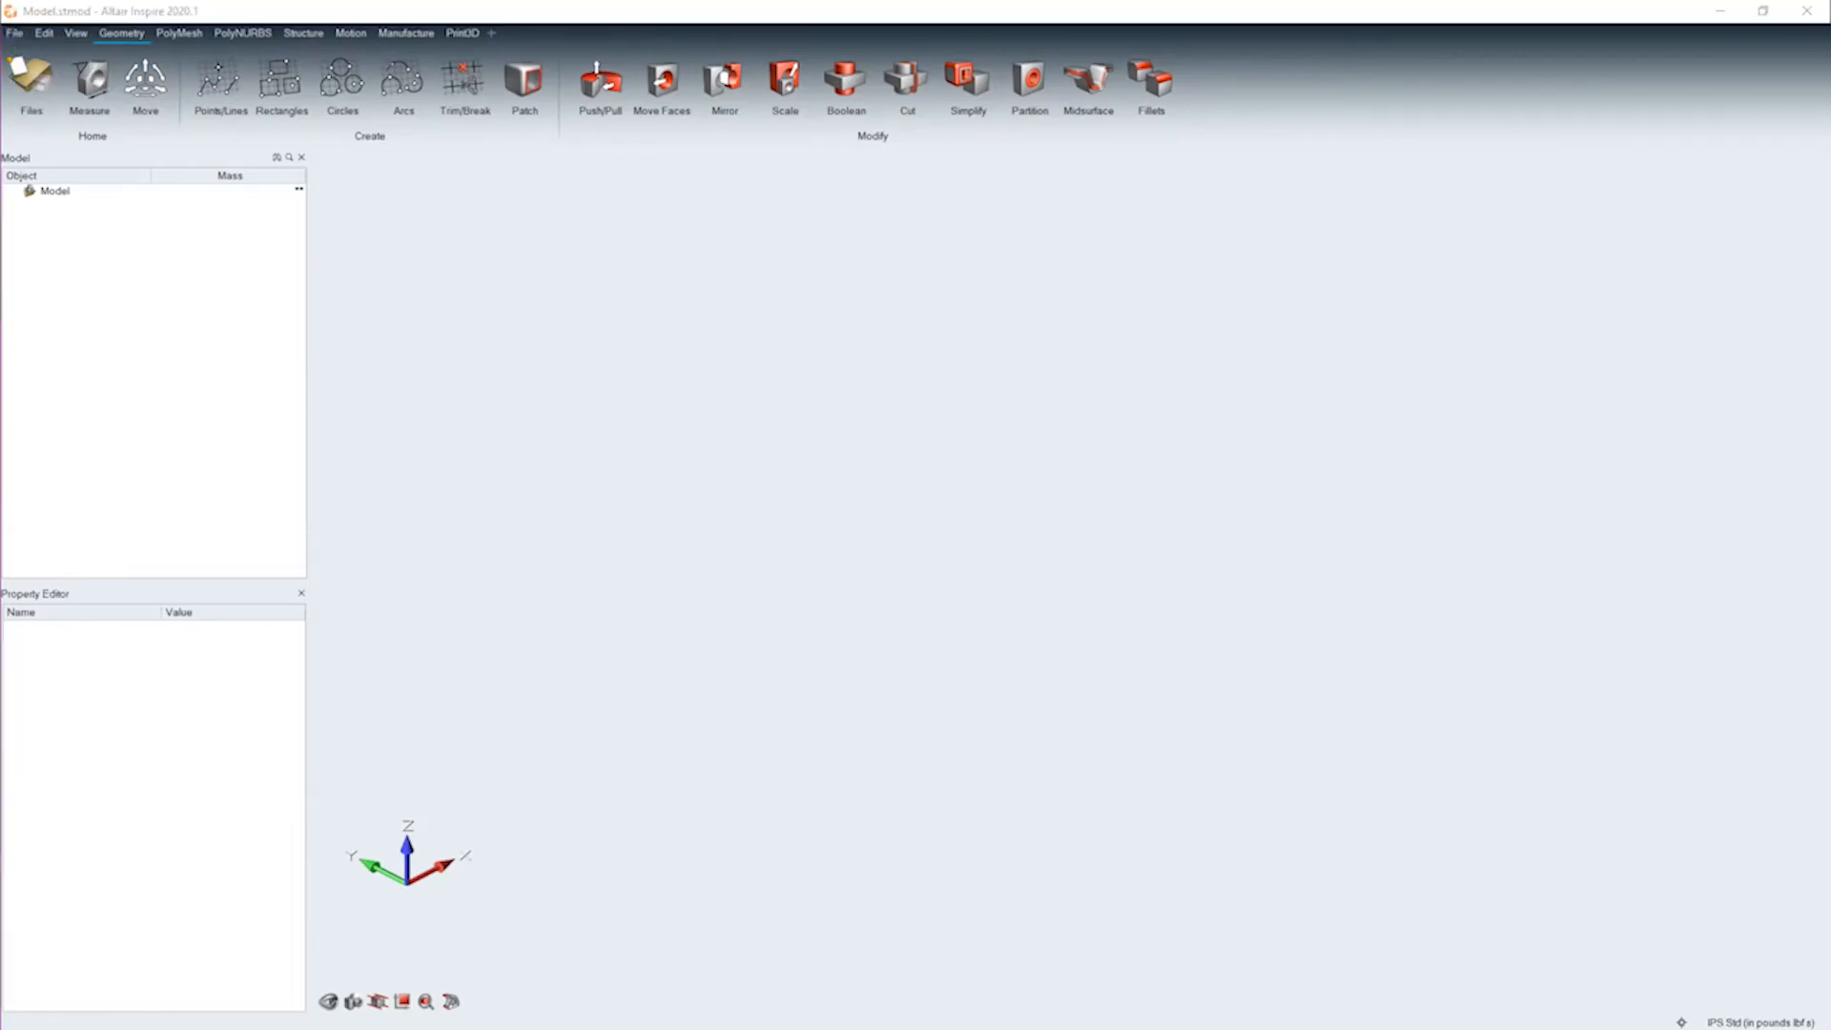
Open the recent model Exercise_2.x_b and look at the part from another side
click(14, 33)
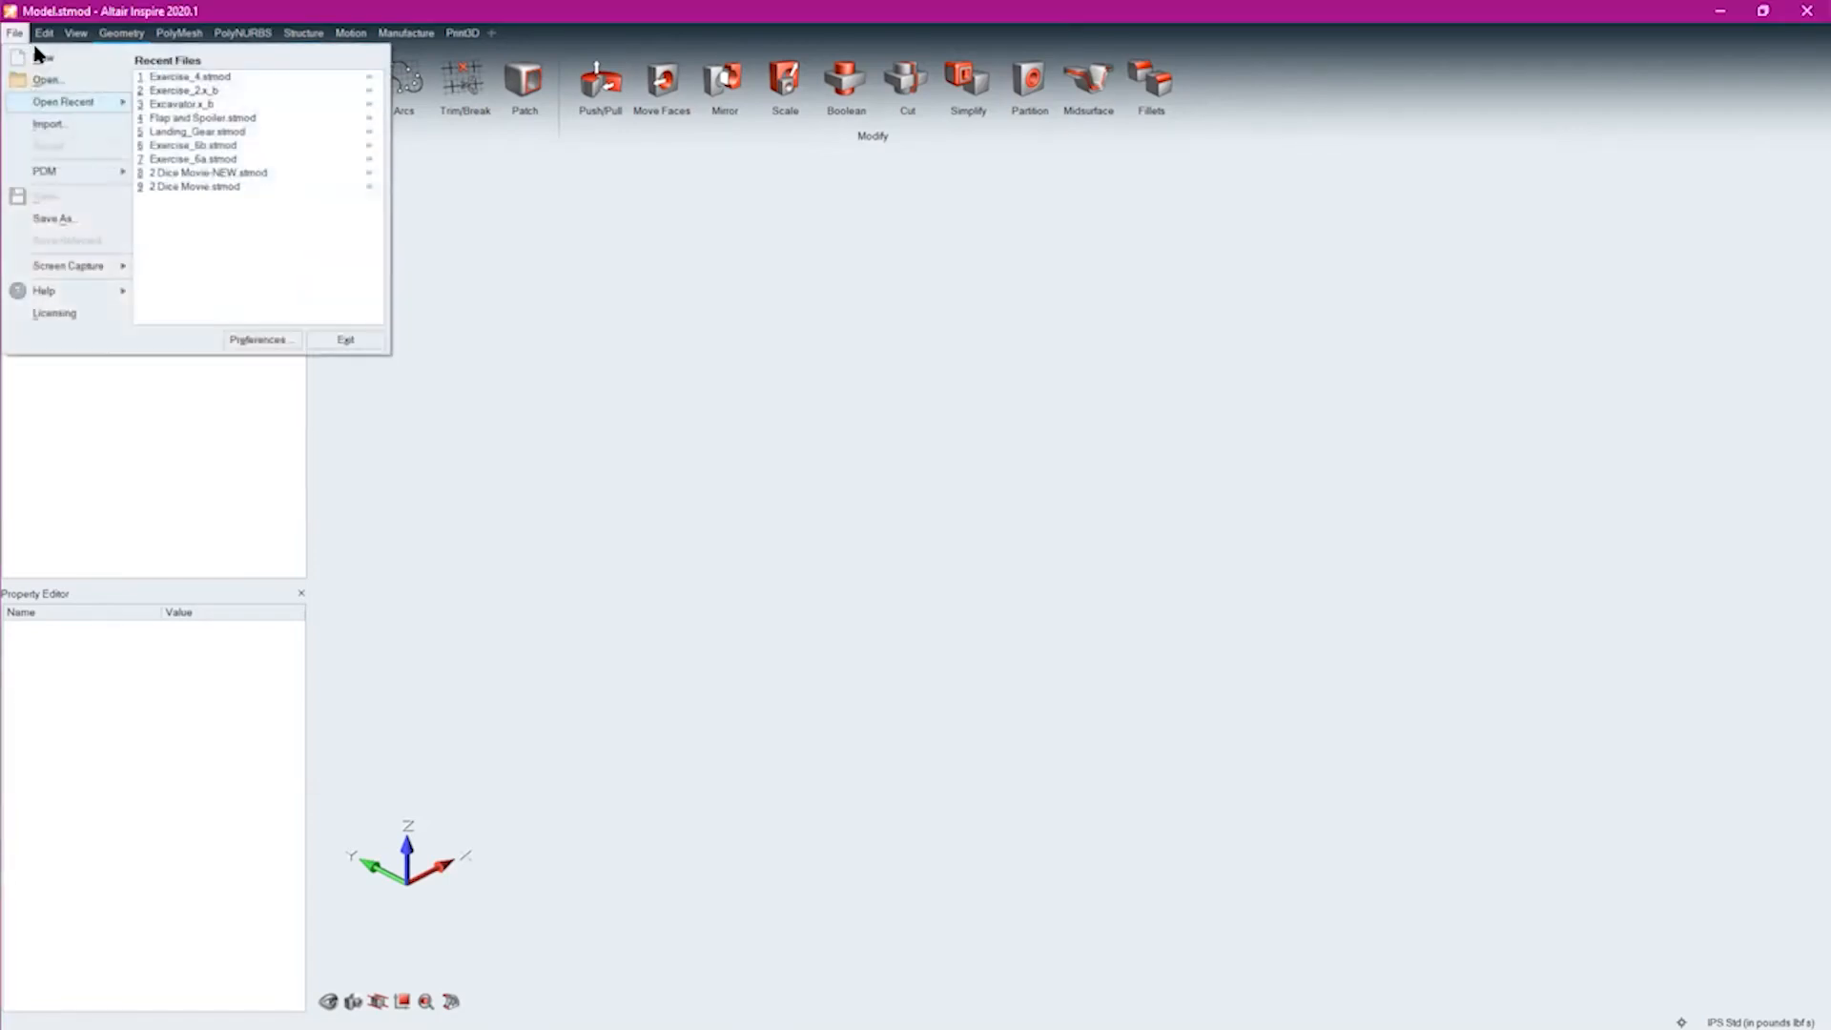
click(227, 90)
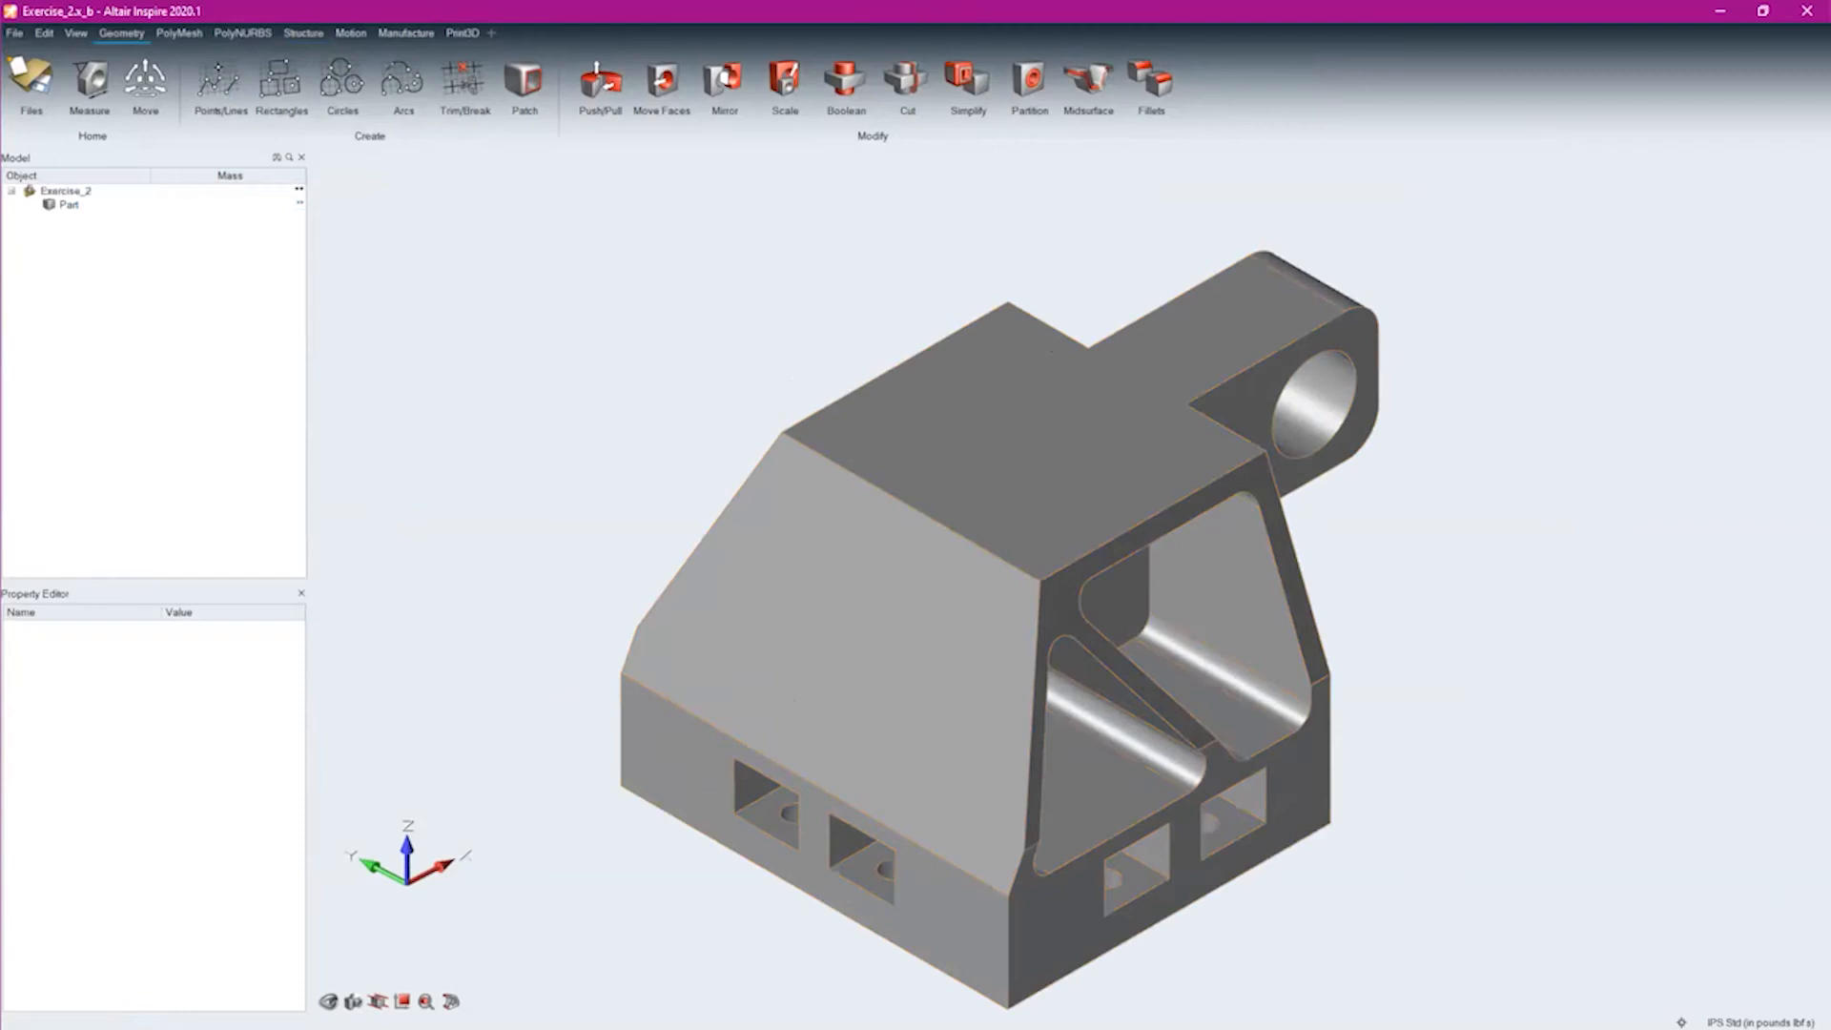
mouse_move(1484, 760)
right_down()
mouse_move(1211, 682)
mouse_move(1147, 841)
right_up()
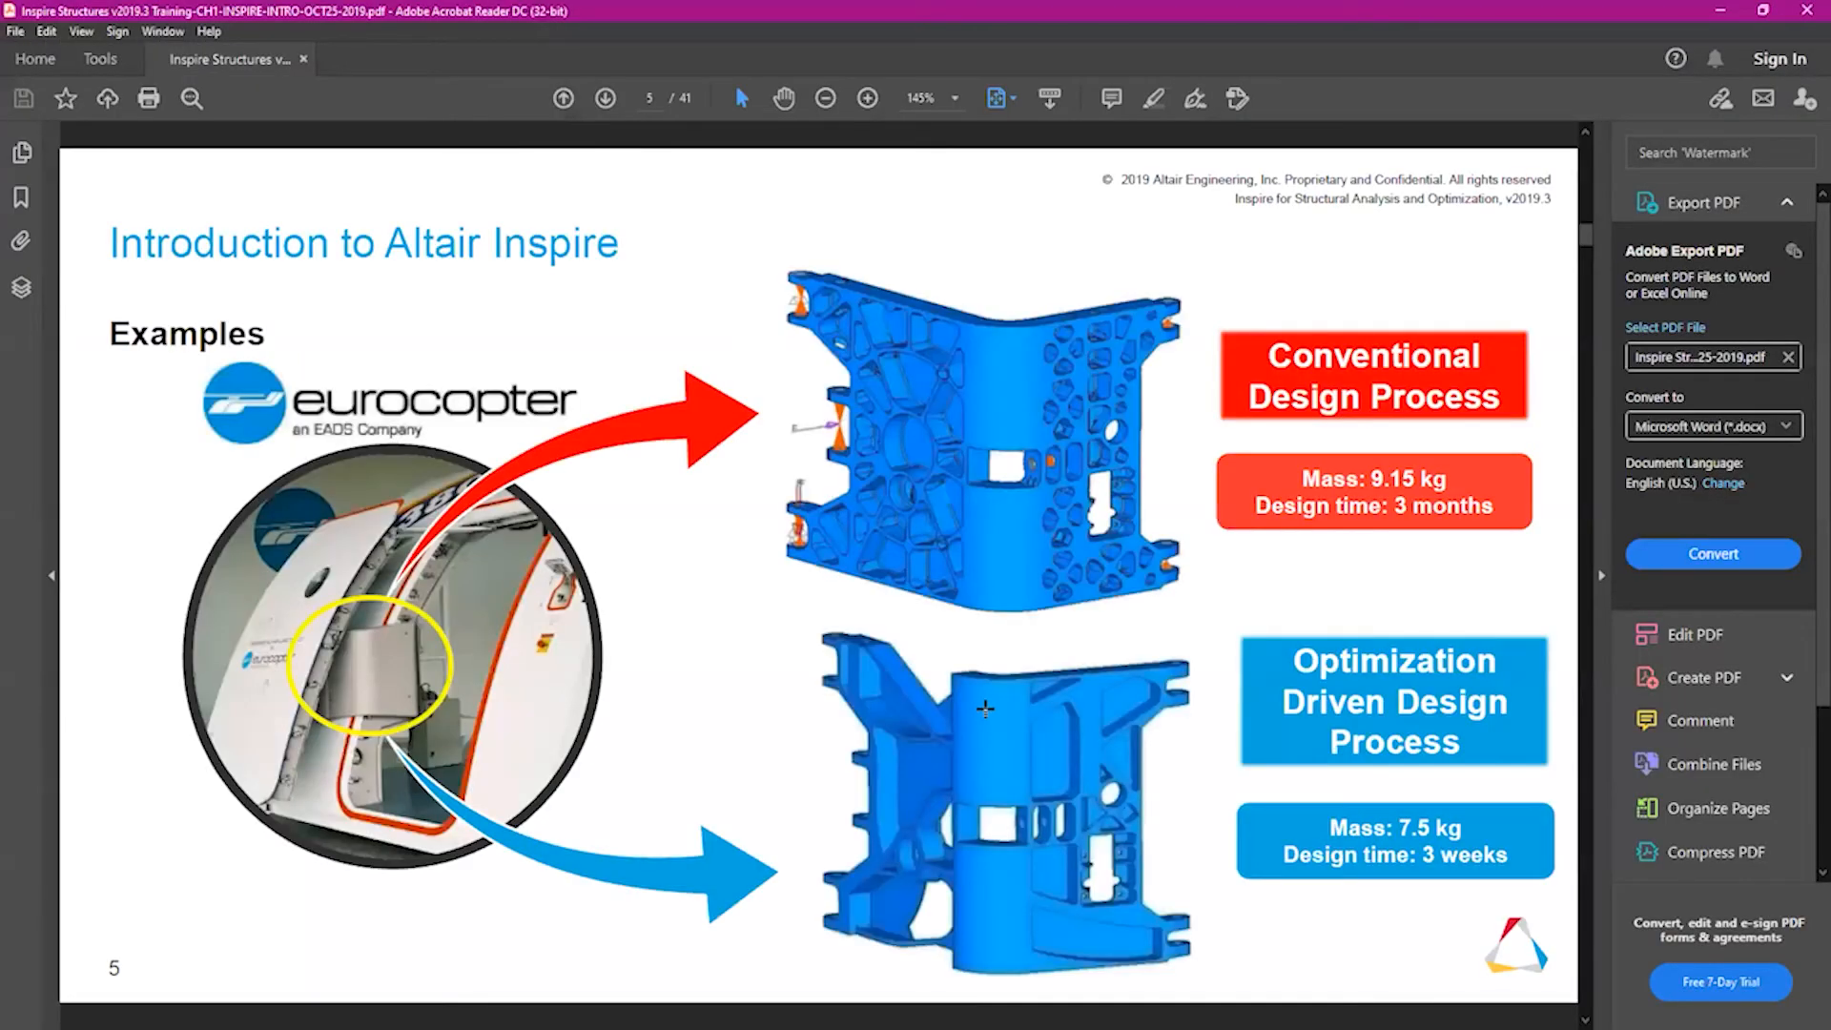
Switch to the Inspire introduction training PDF in Adobe Acrobat Reader and page through its optimization examples to page 8
key(Left)
key(Right)
key(Left)
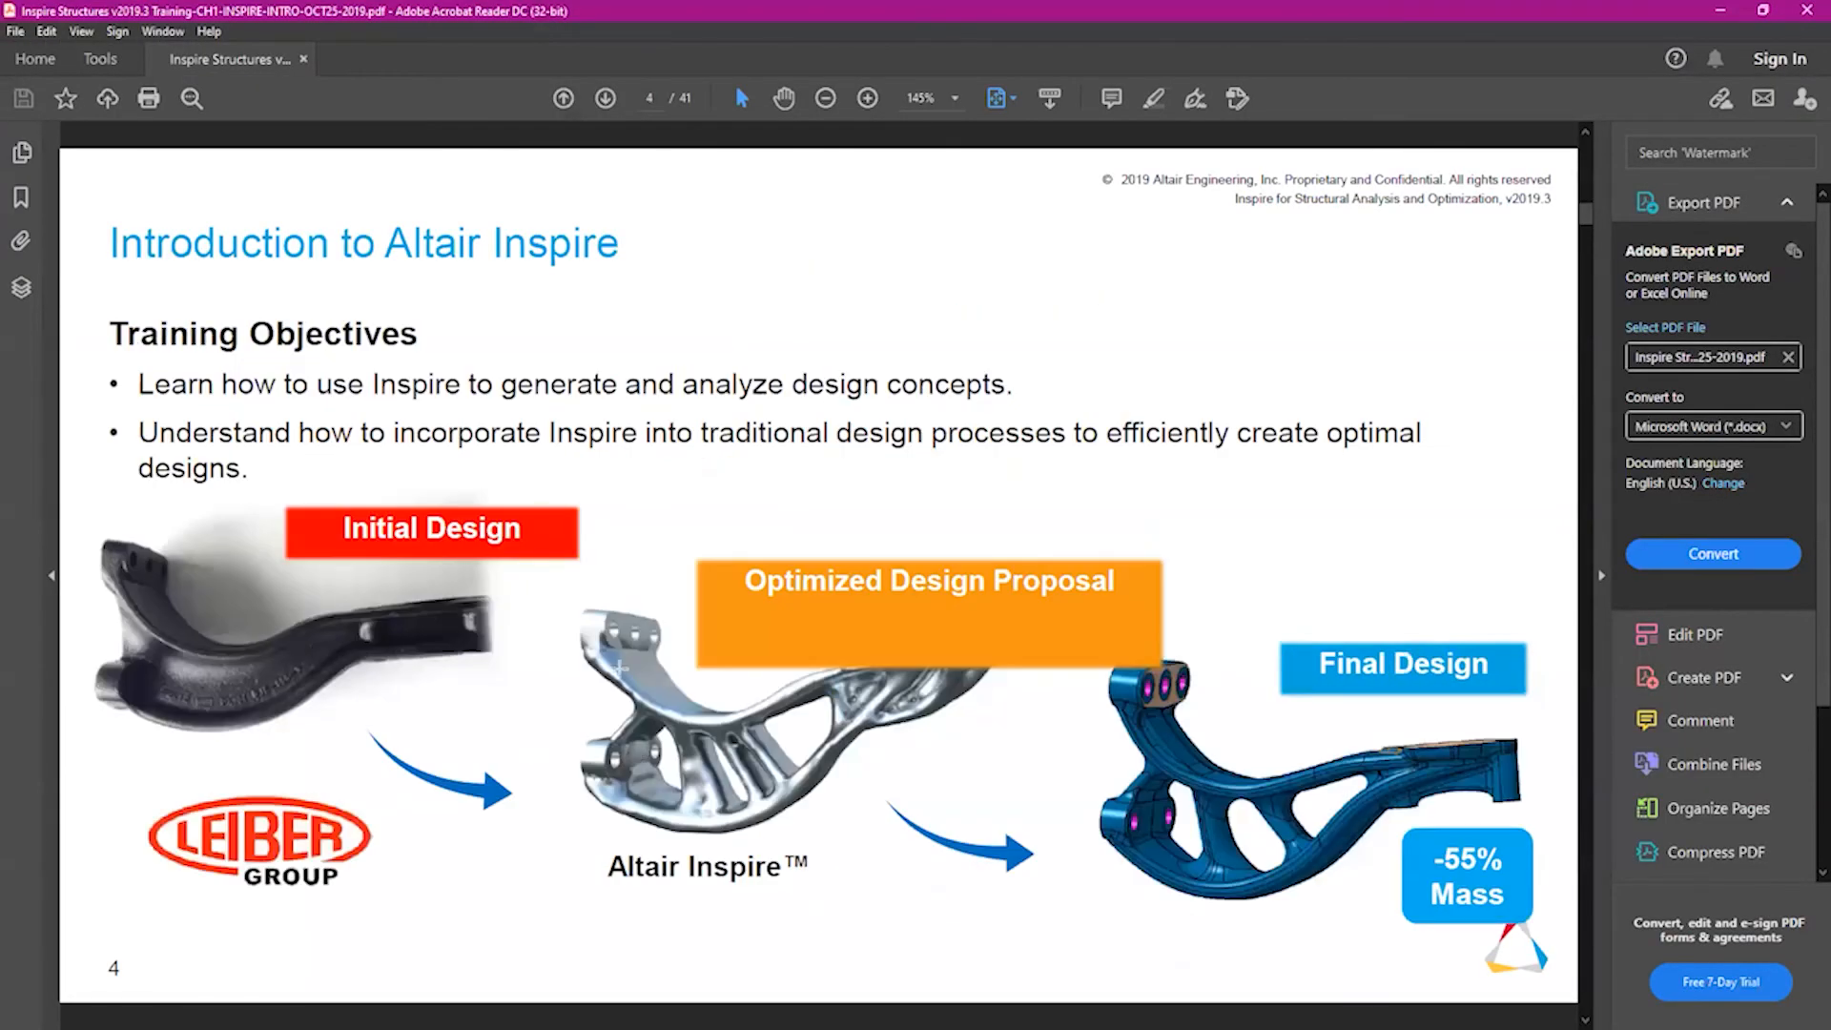
key(Right)
key(Right)
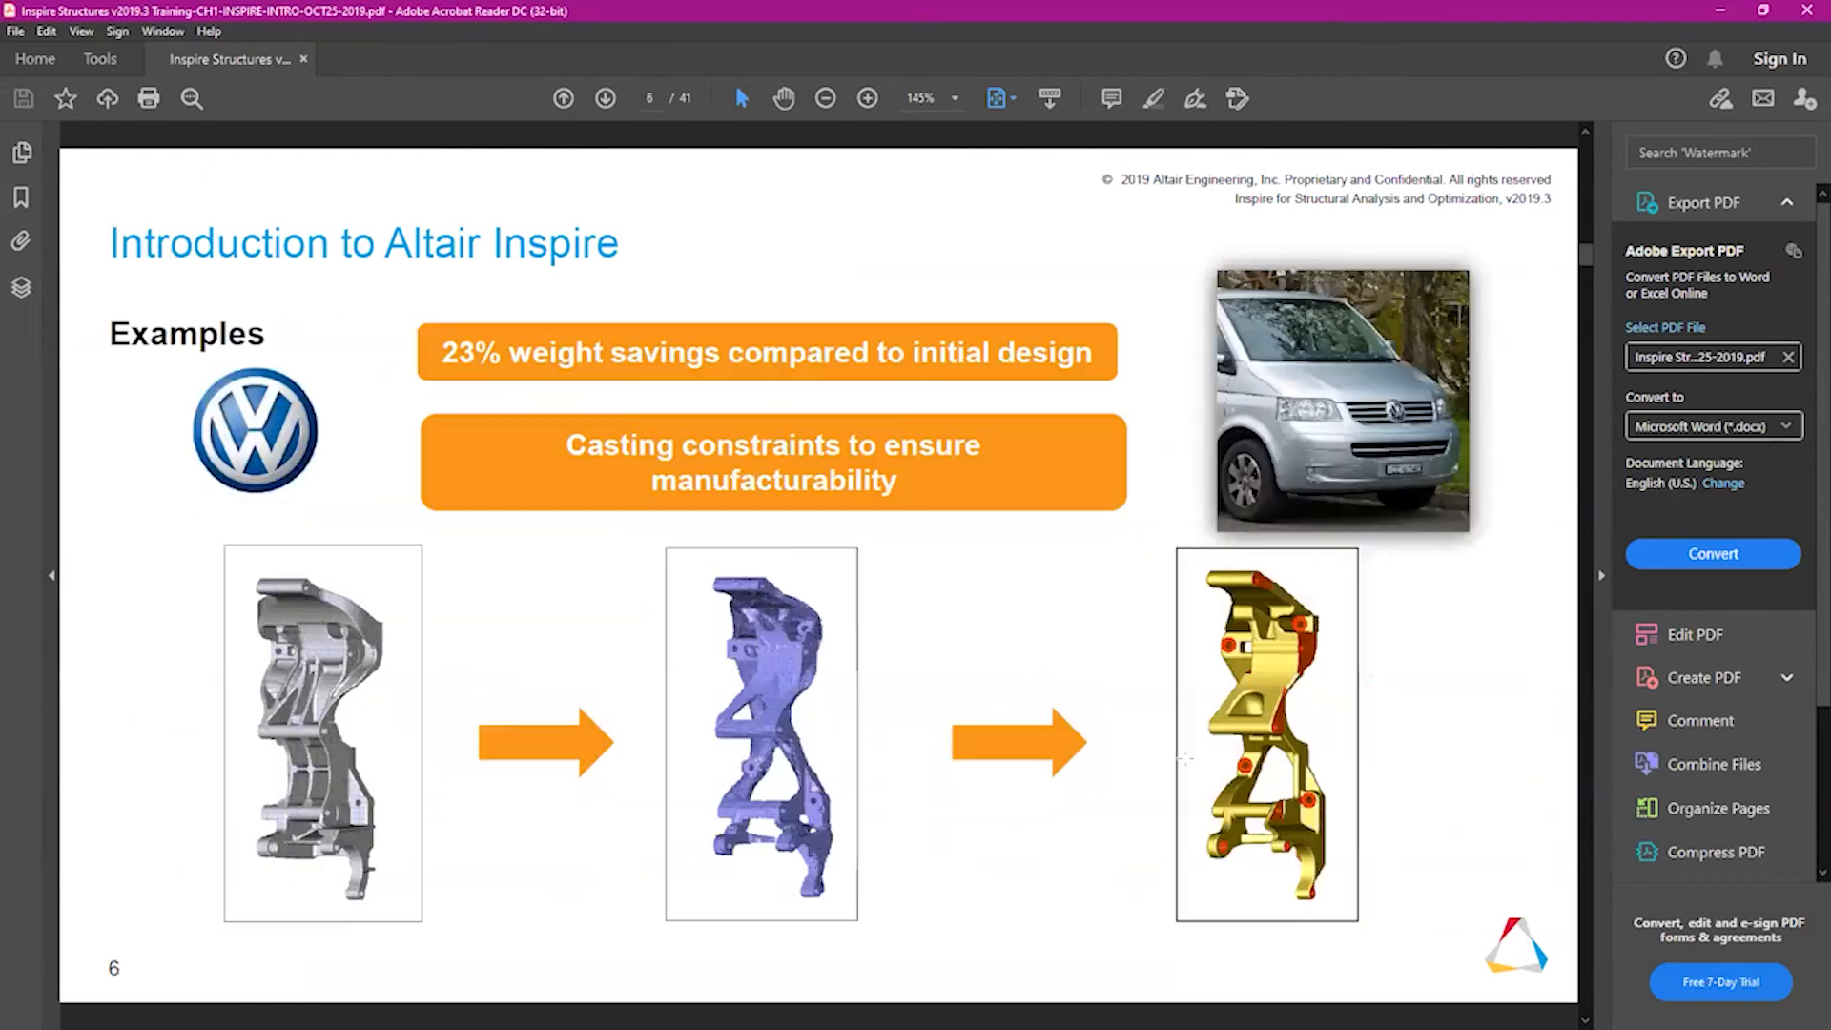
key(Right)
key(Right)
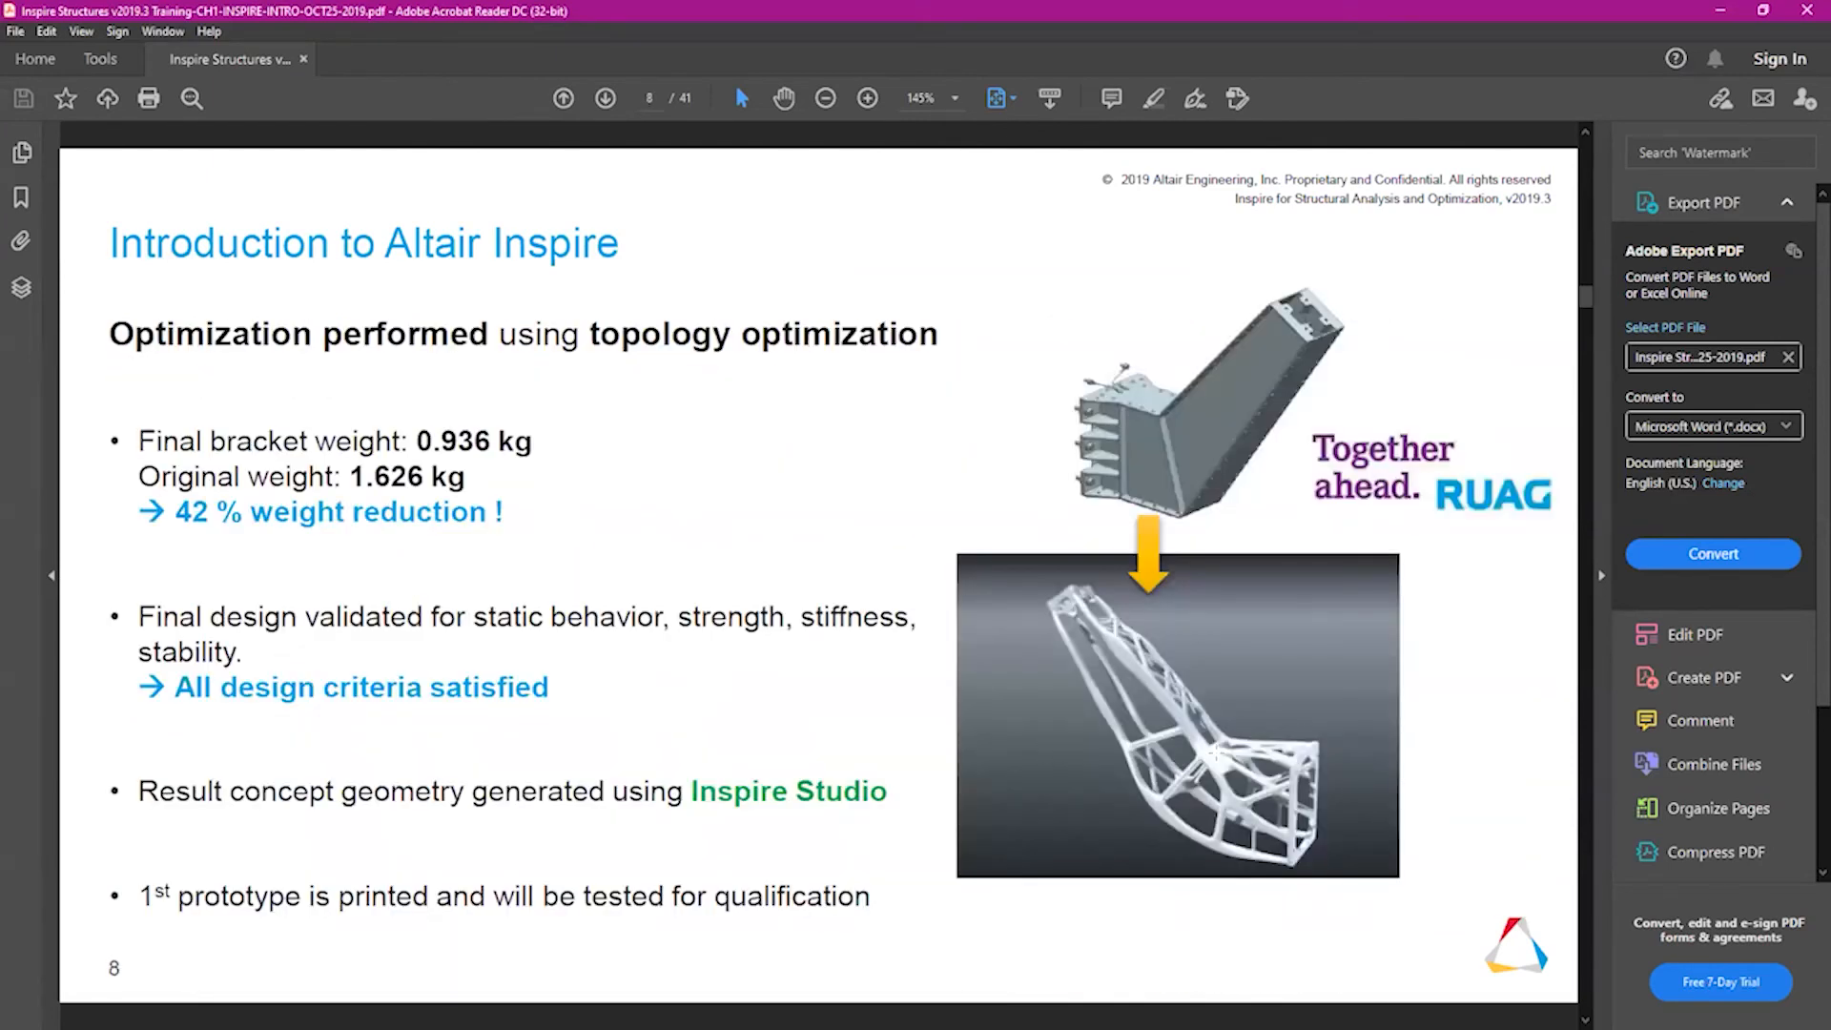
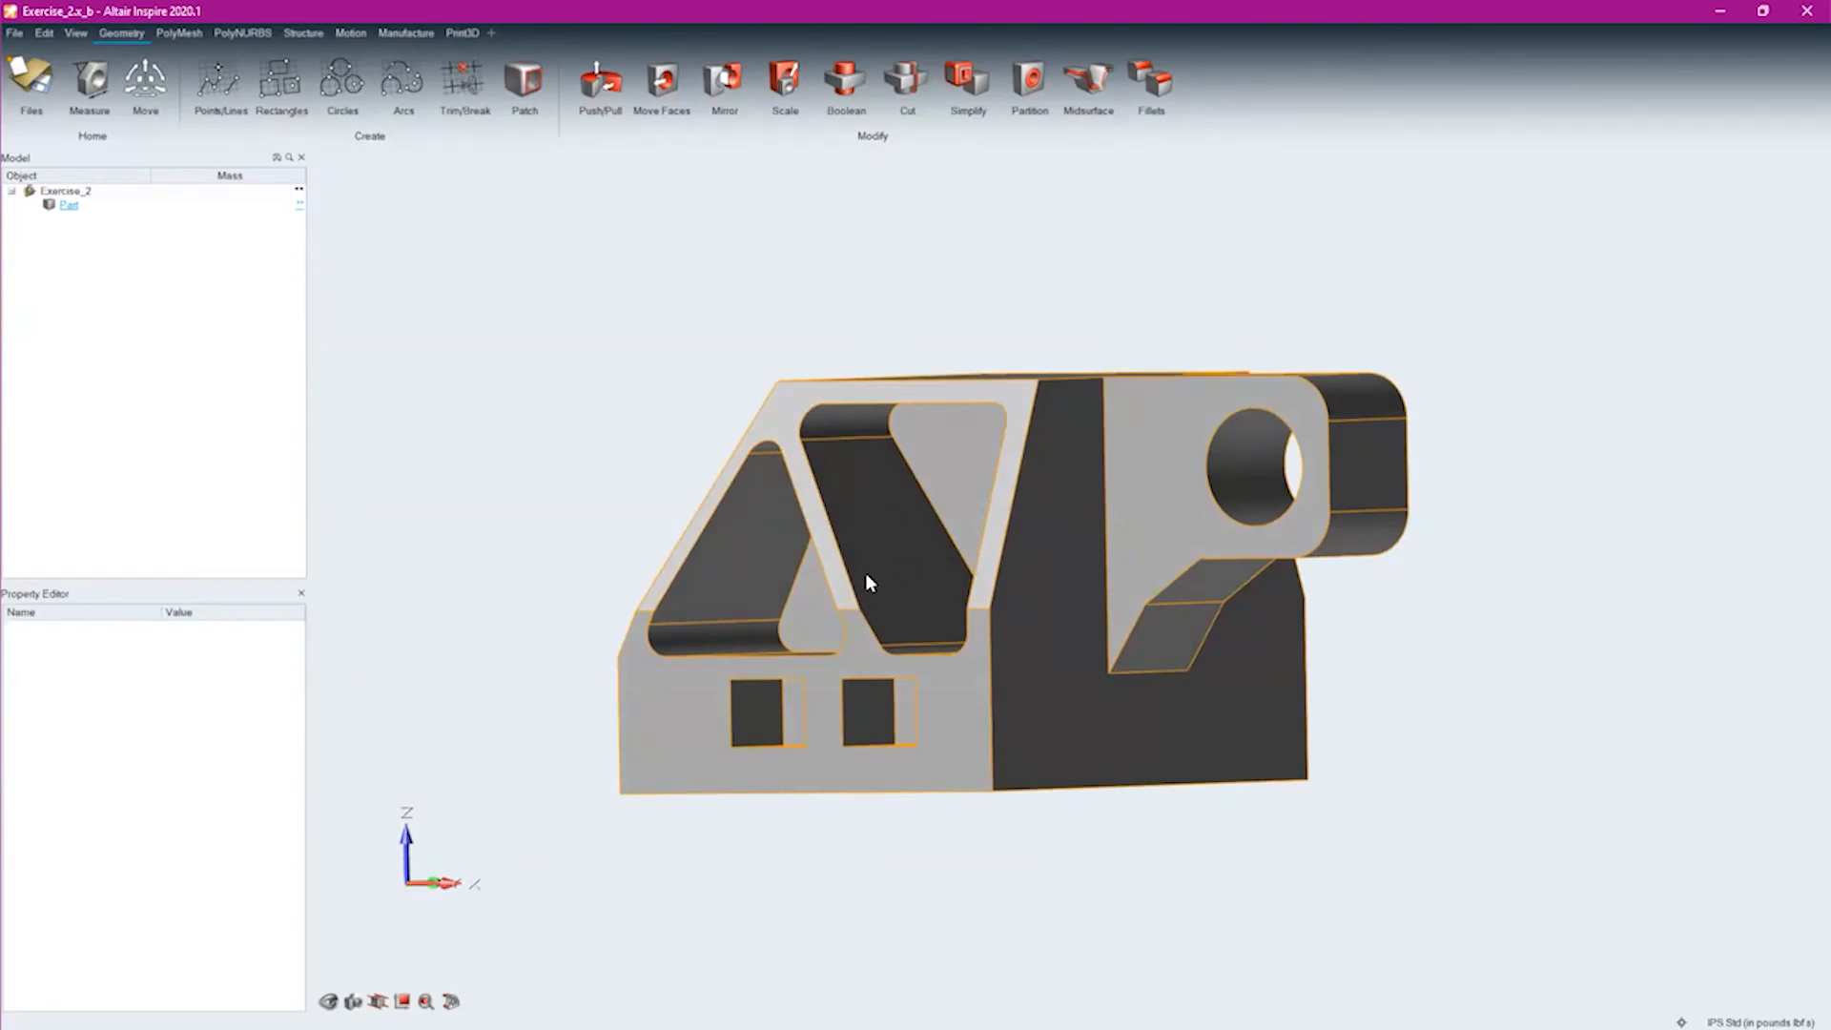
Find the removable holes and pockets on the whole part with the Simplify Holes tool
right_drag(878, 572, 1061, 491)
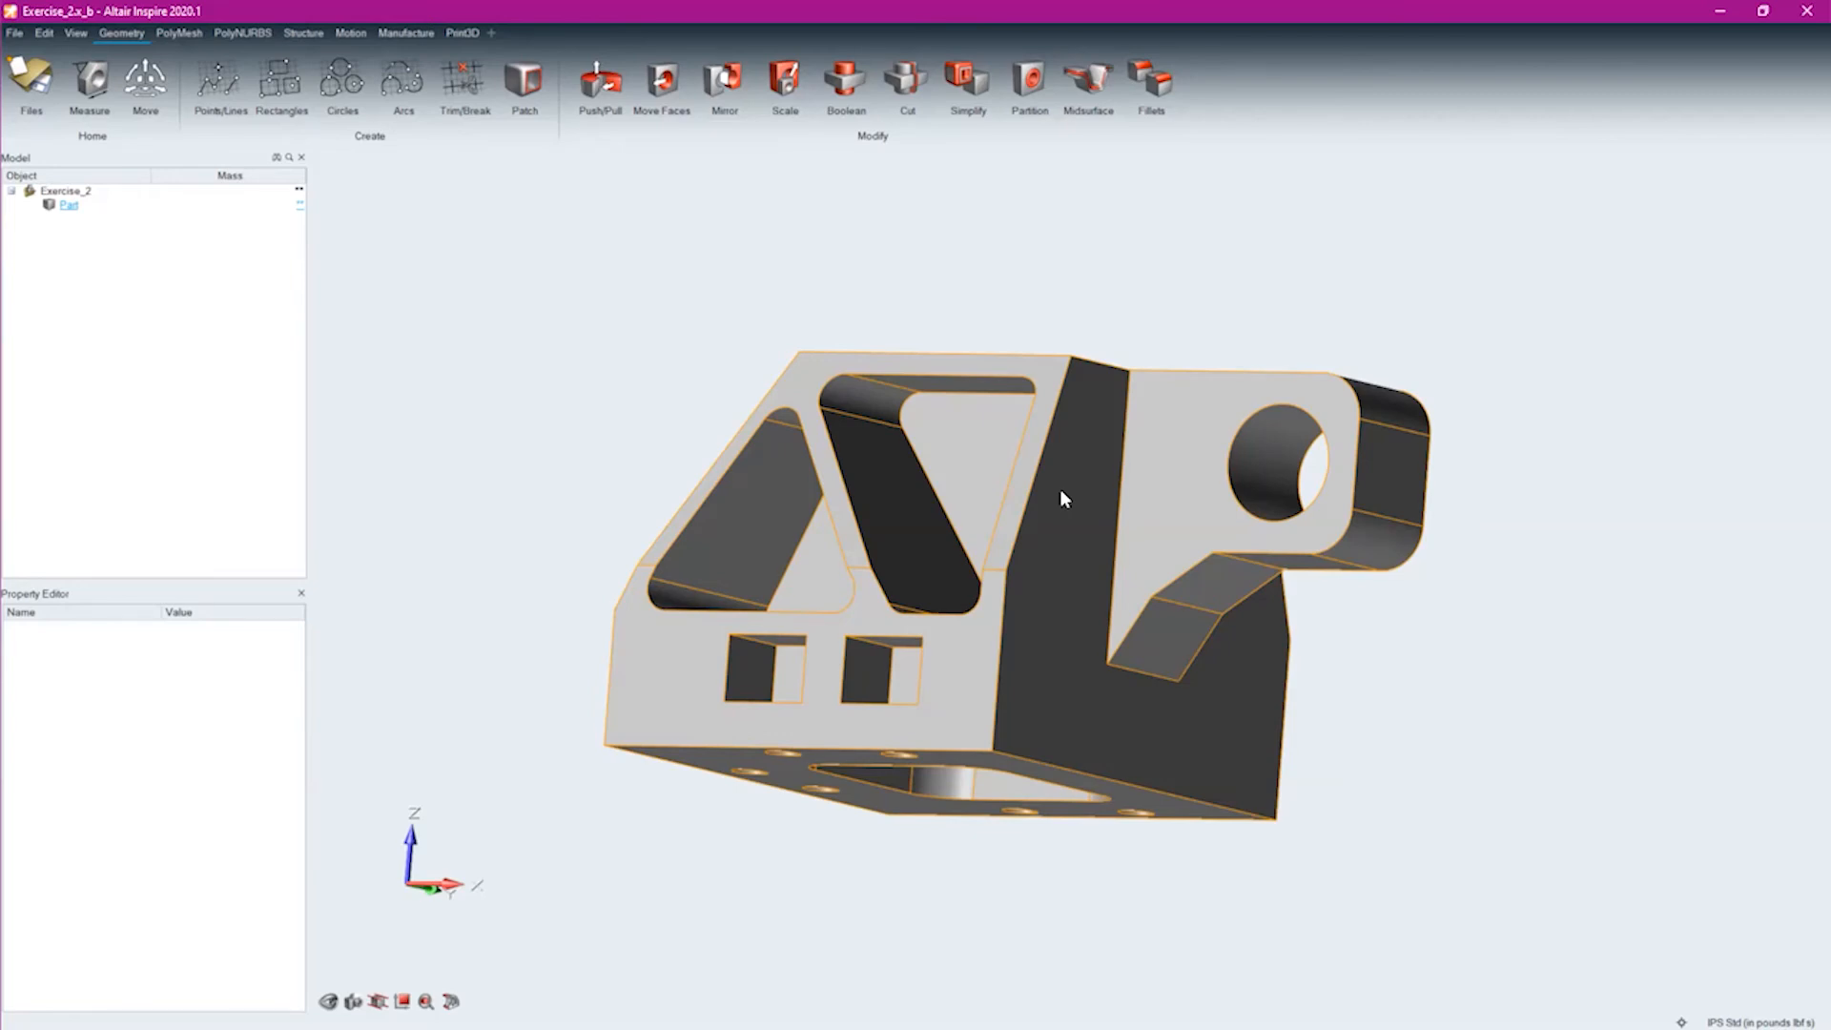
right_drag(841, 652, 1367, 653)
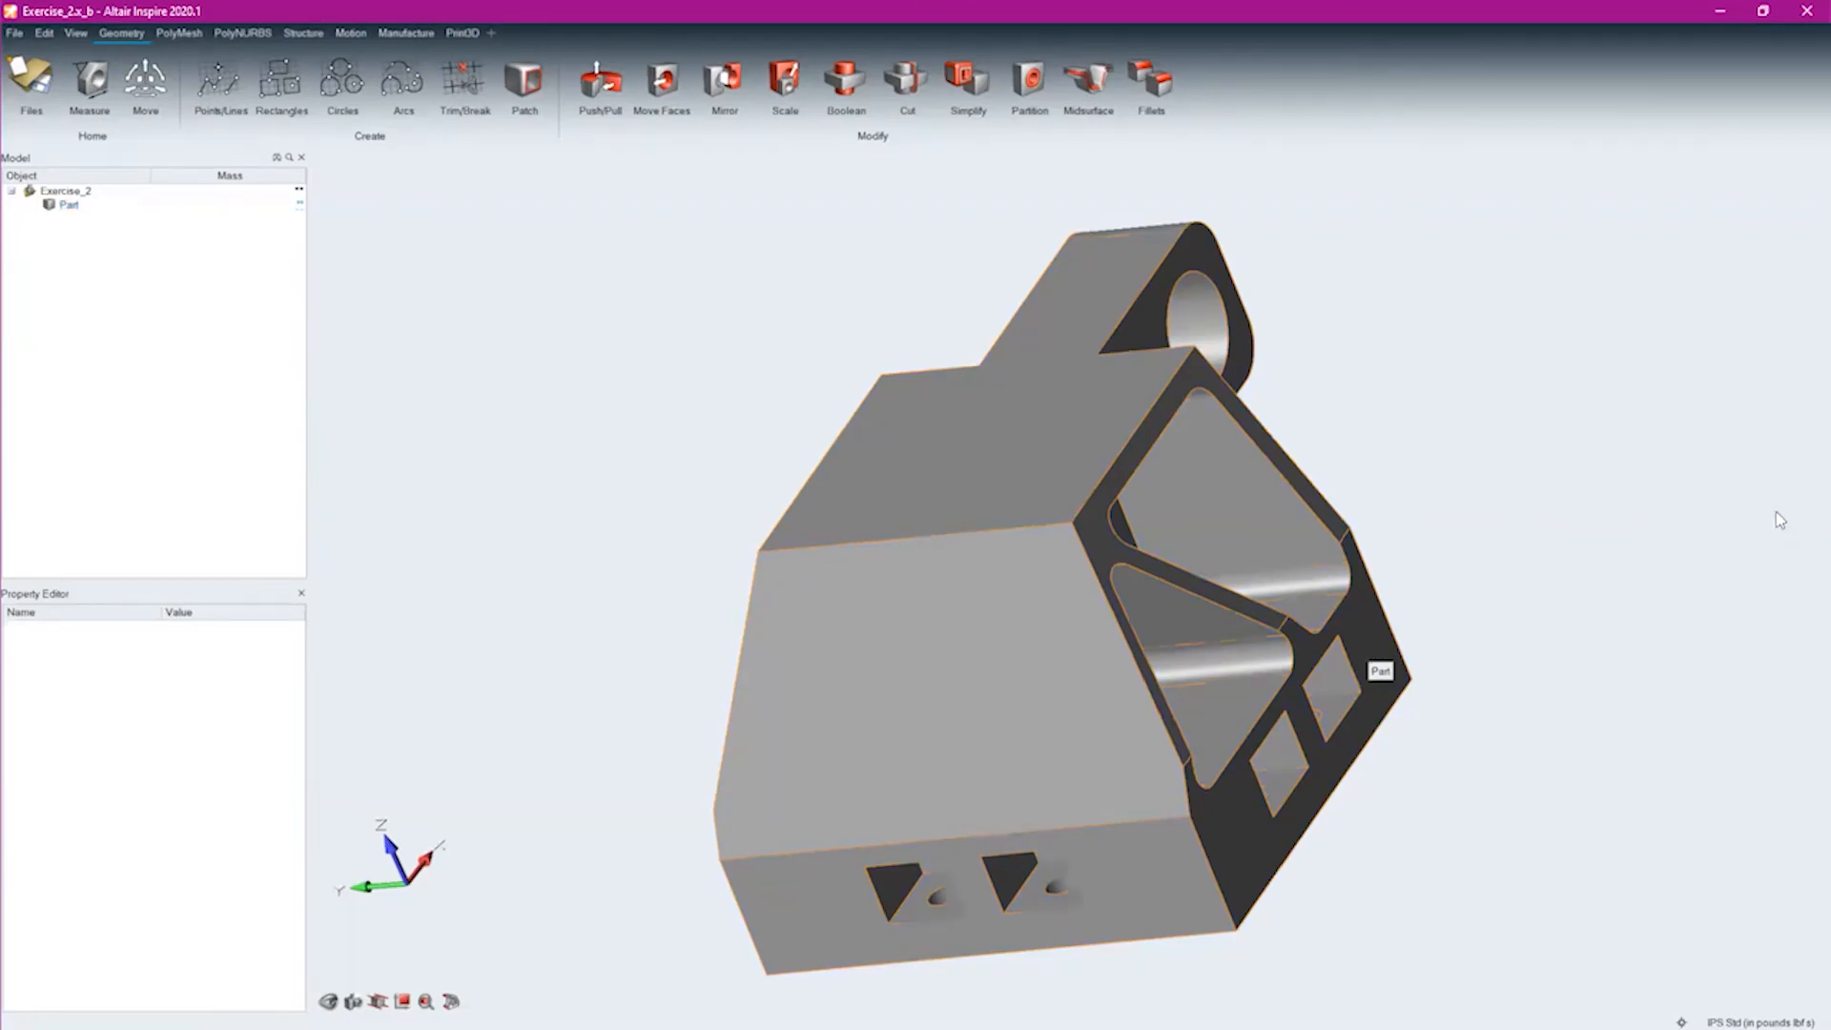
middle_drag(1079, 818, 728, 736)
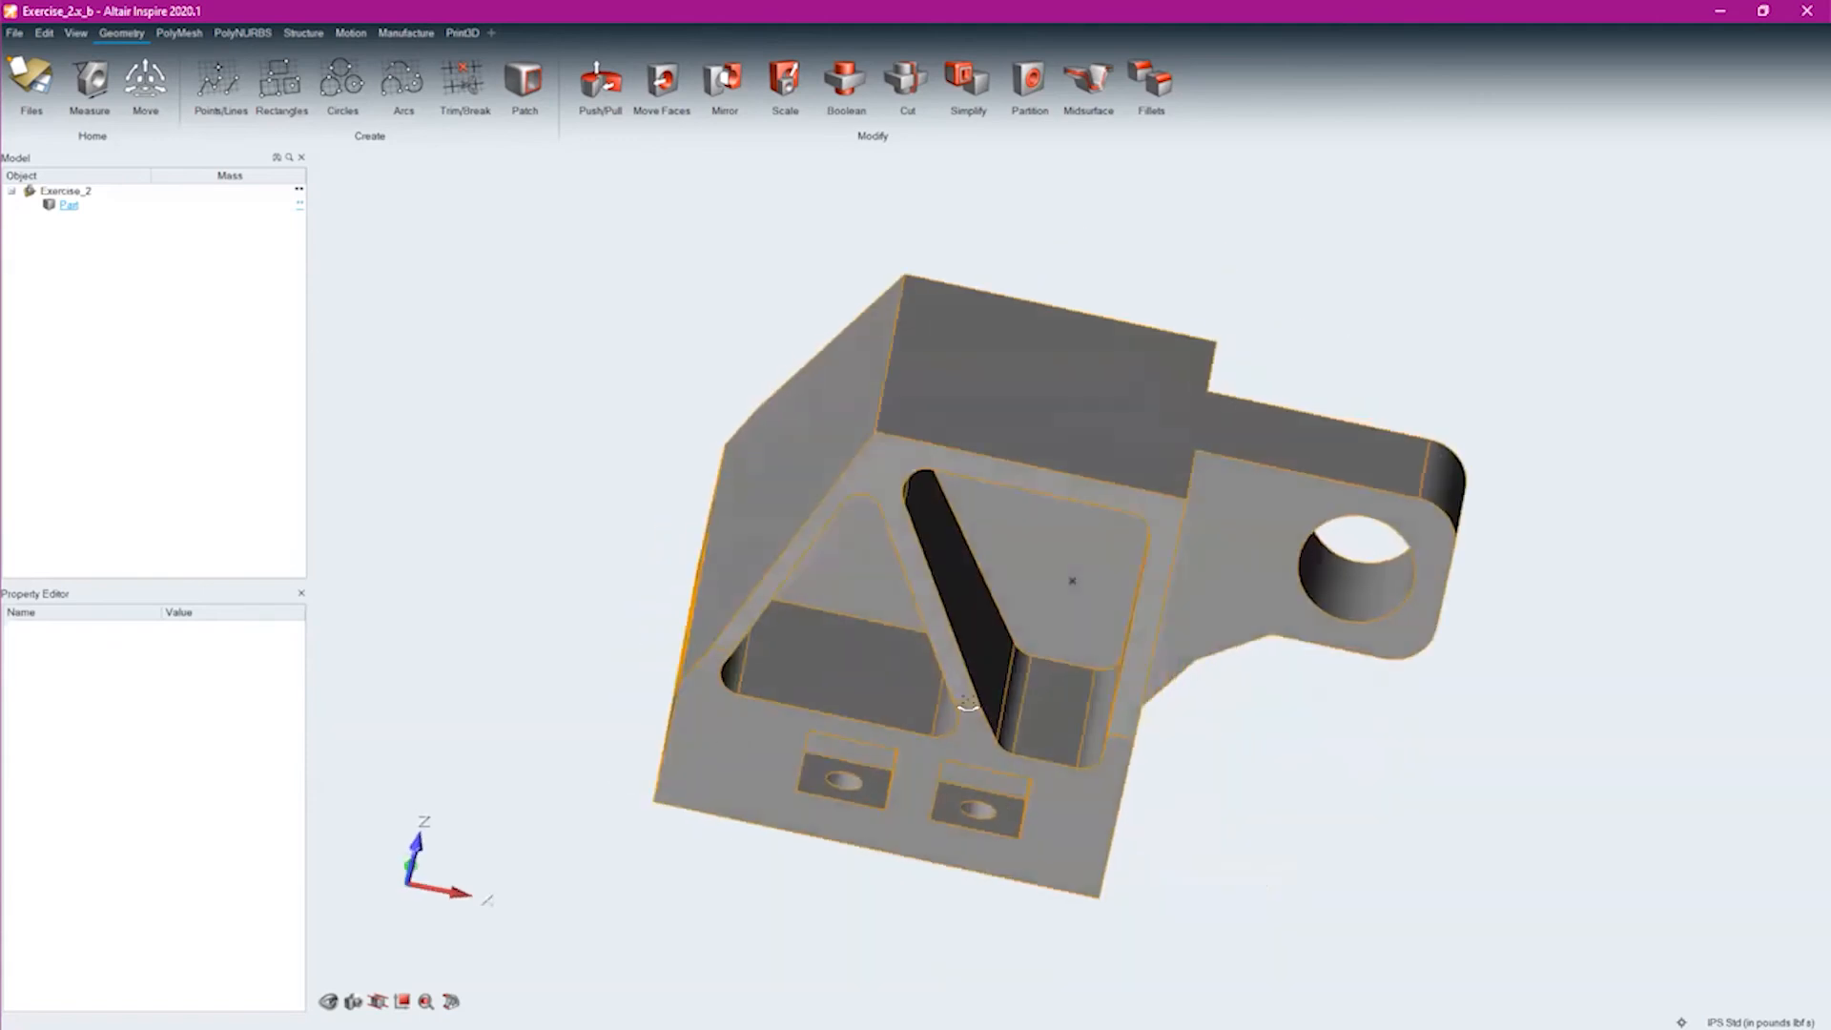
middle_drag(1341, 637, 1244, 608)
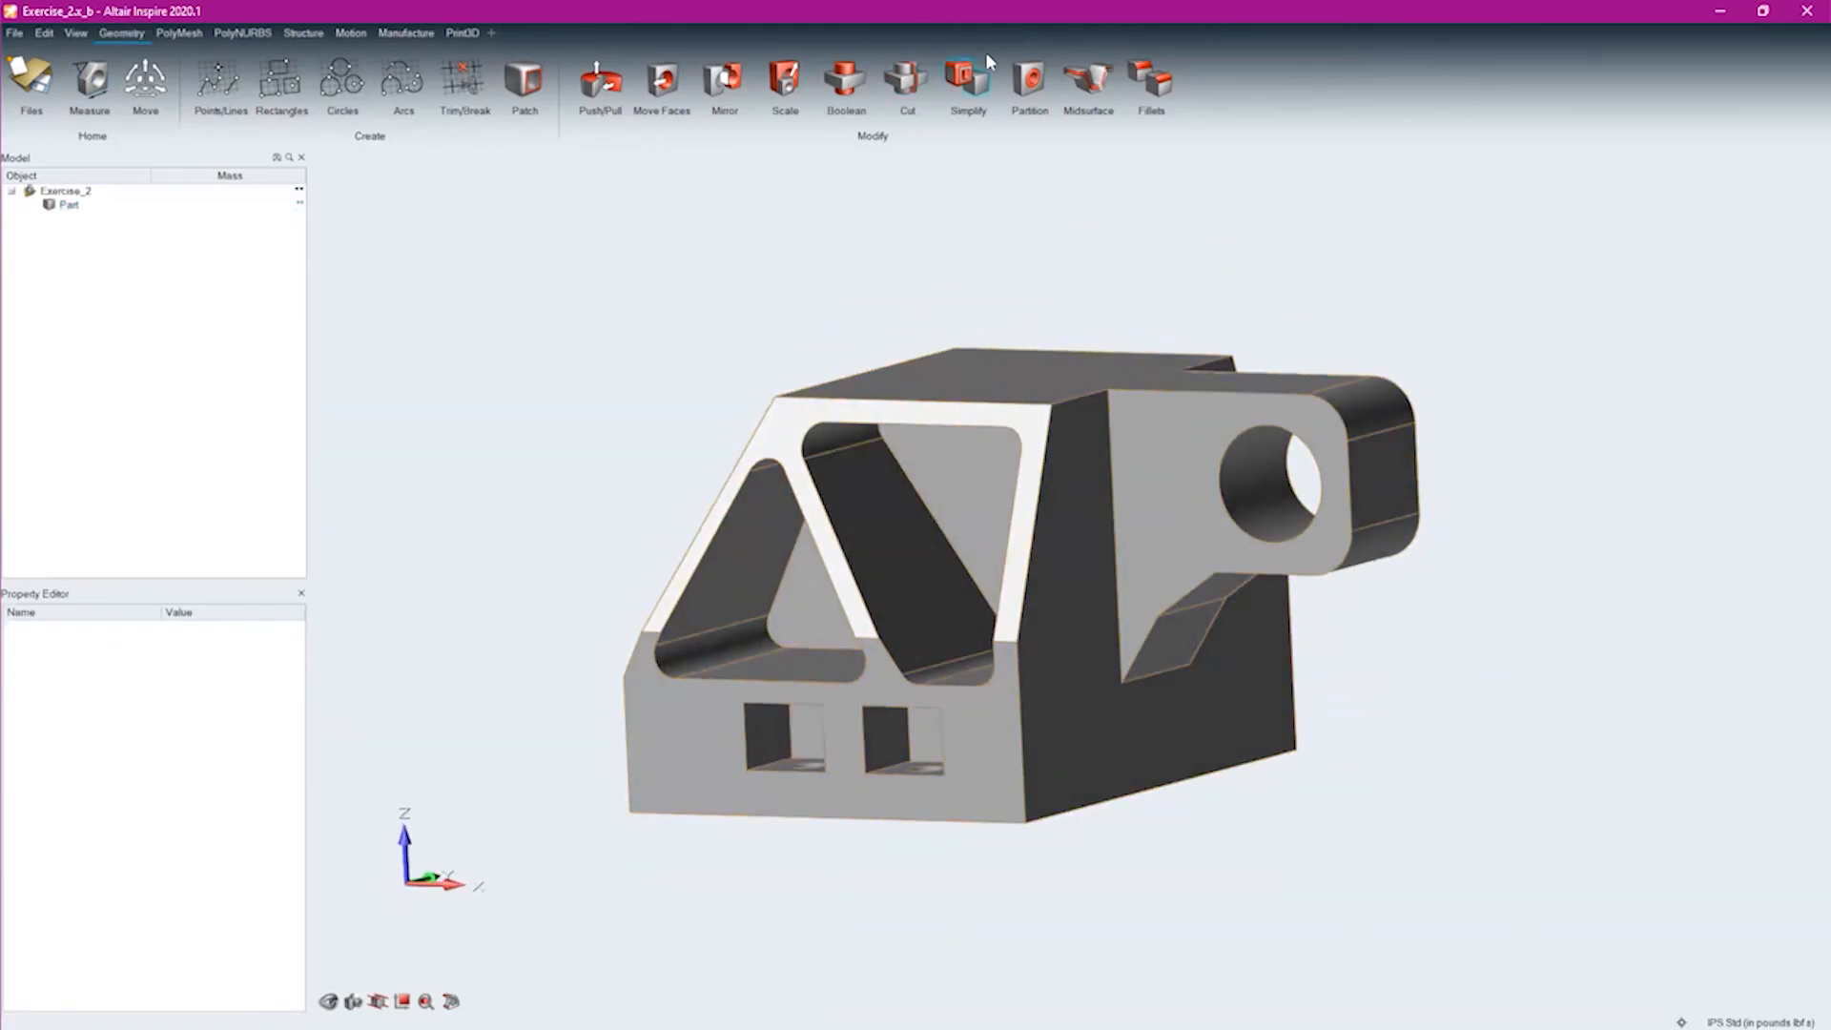
click(966, 80)
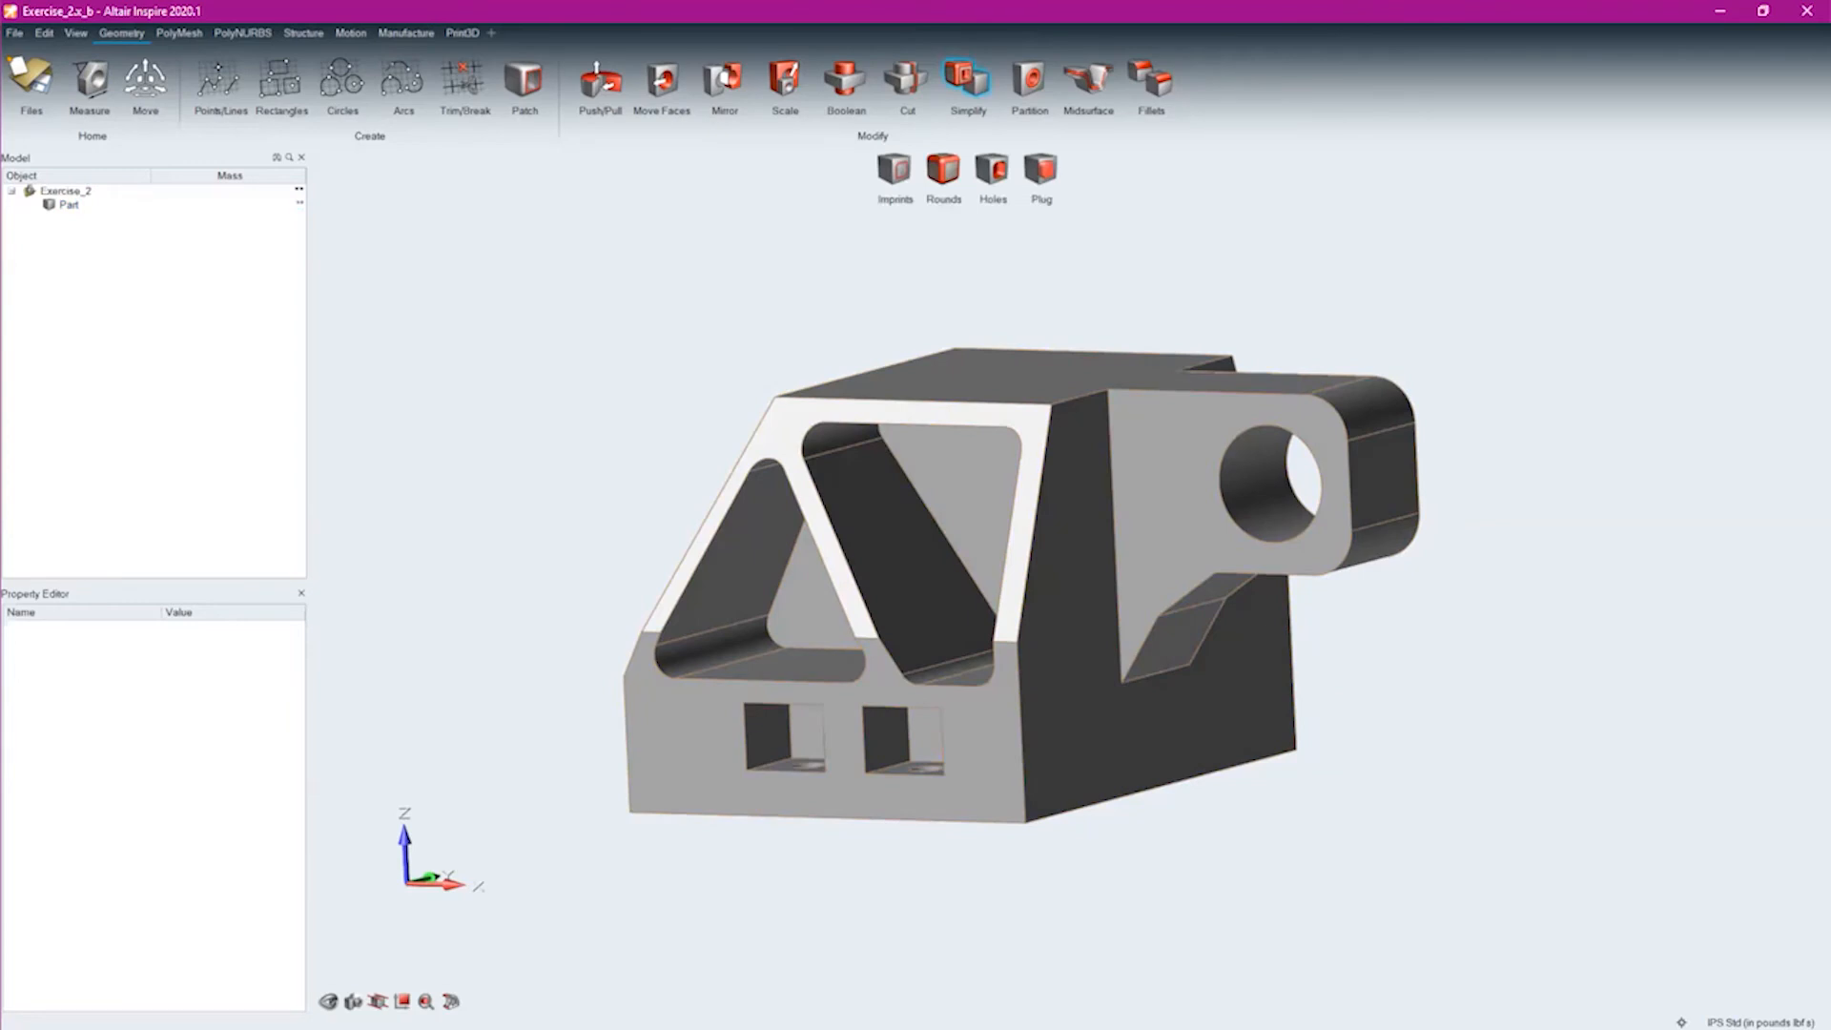
middle_drag(887, 657, 1004, 377)
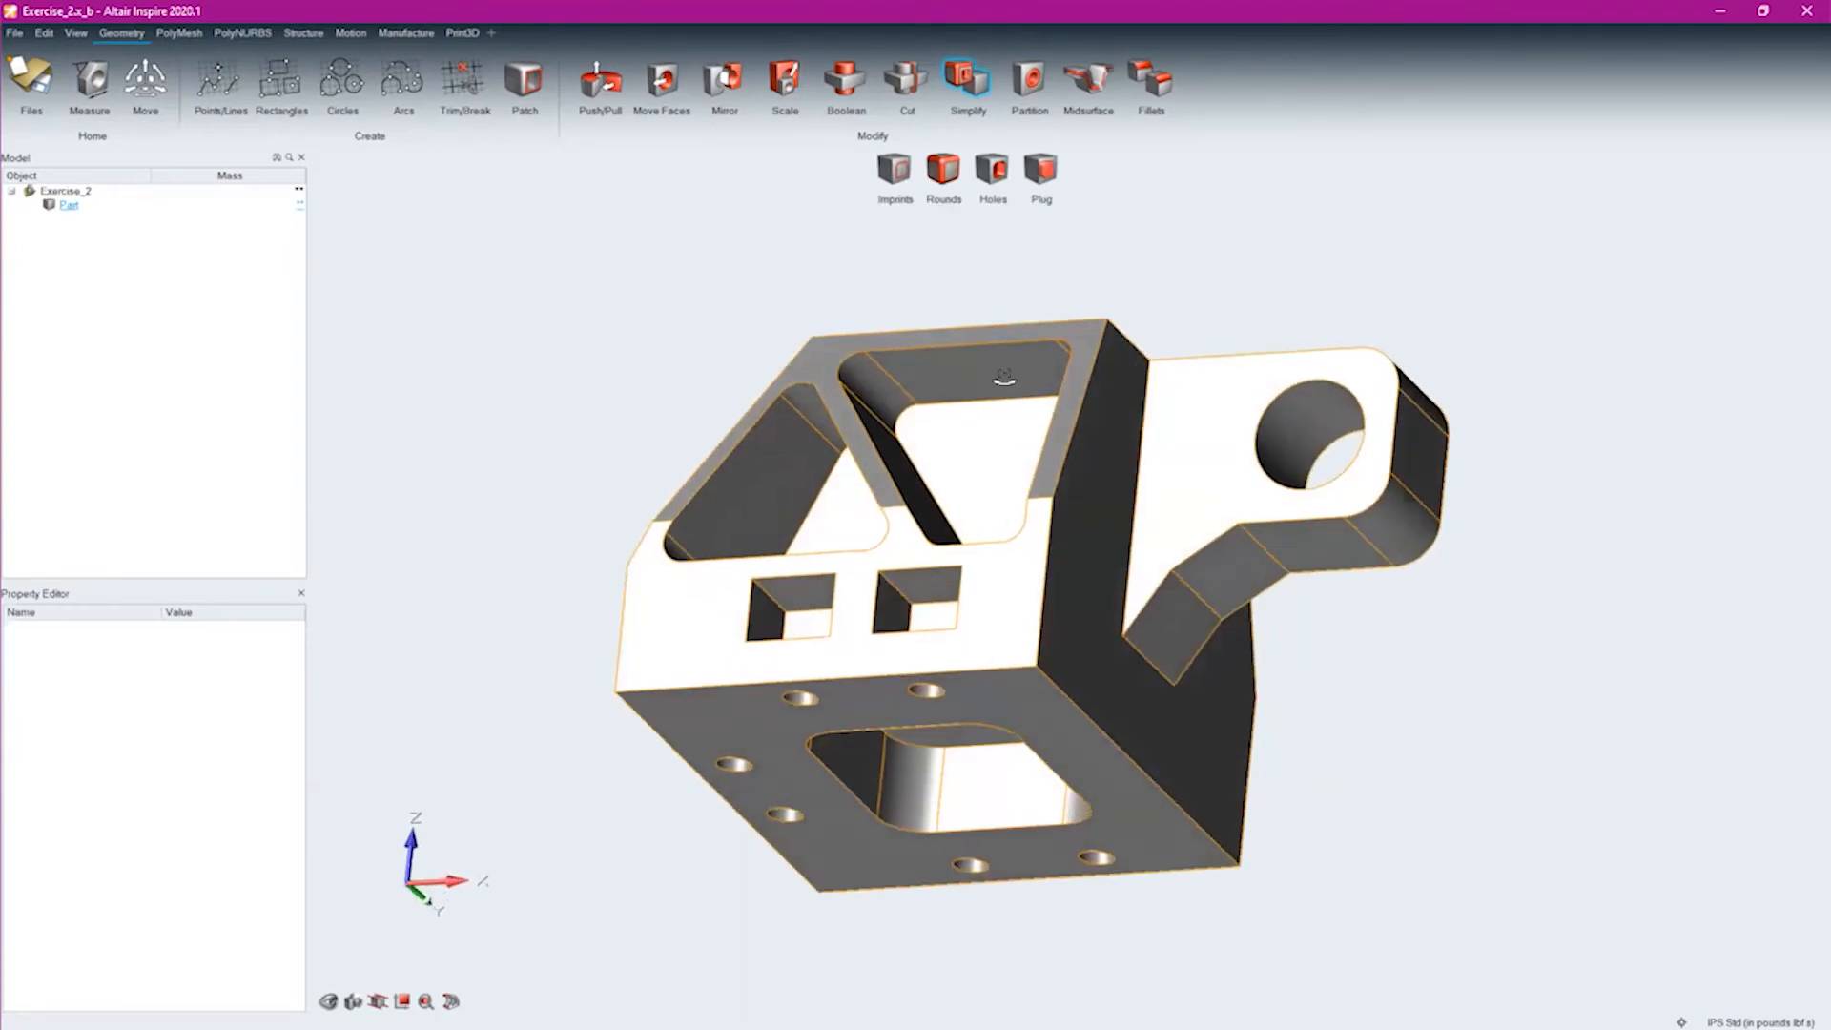
click(992, 170)
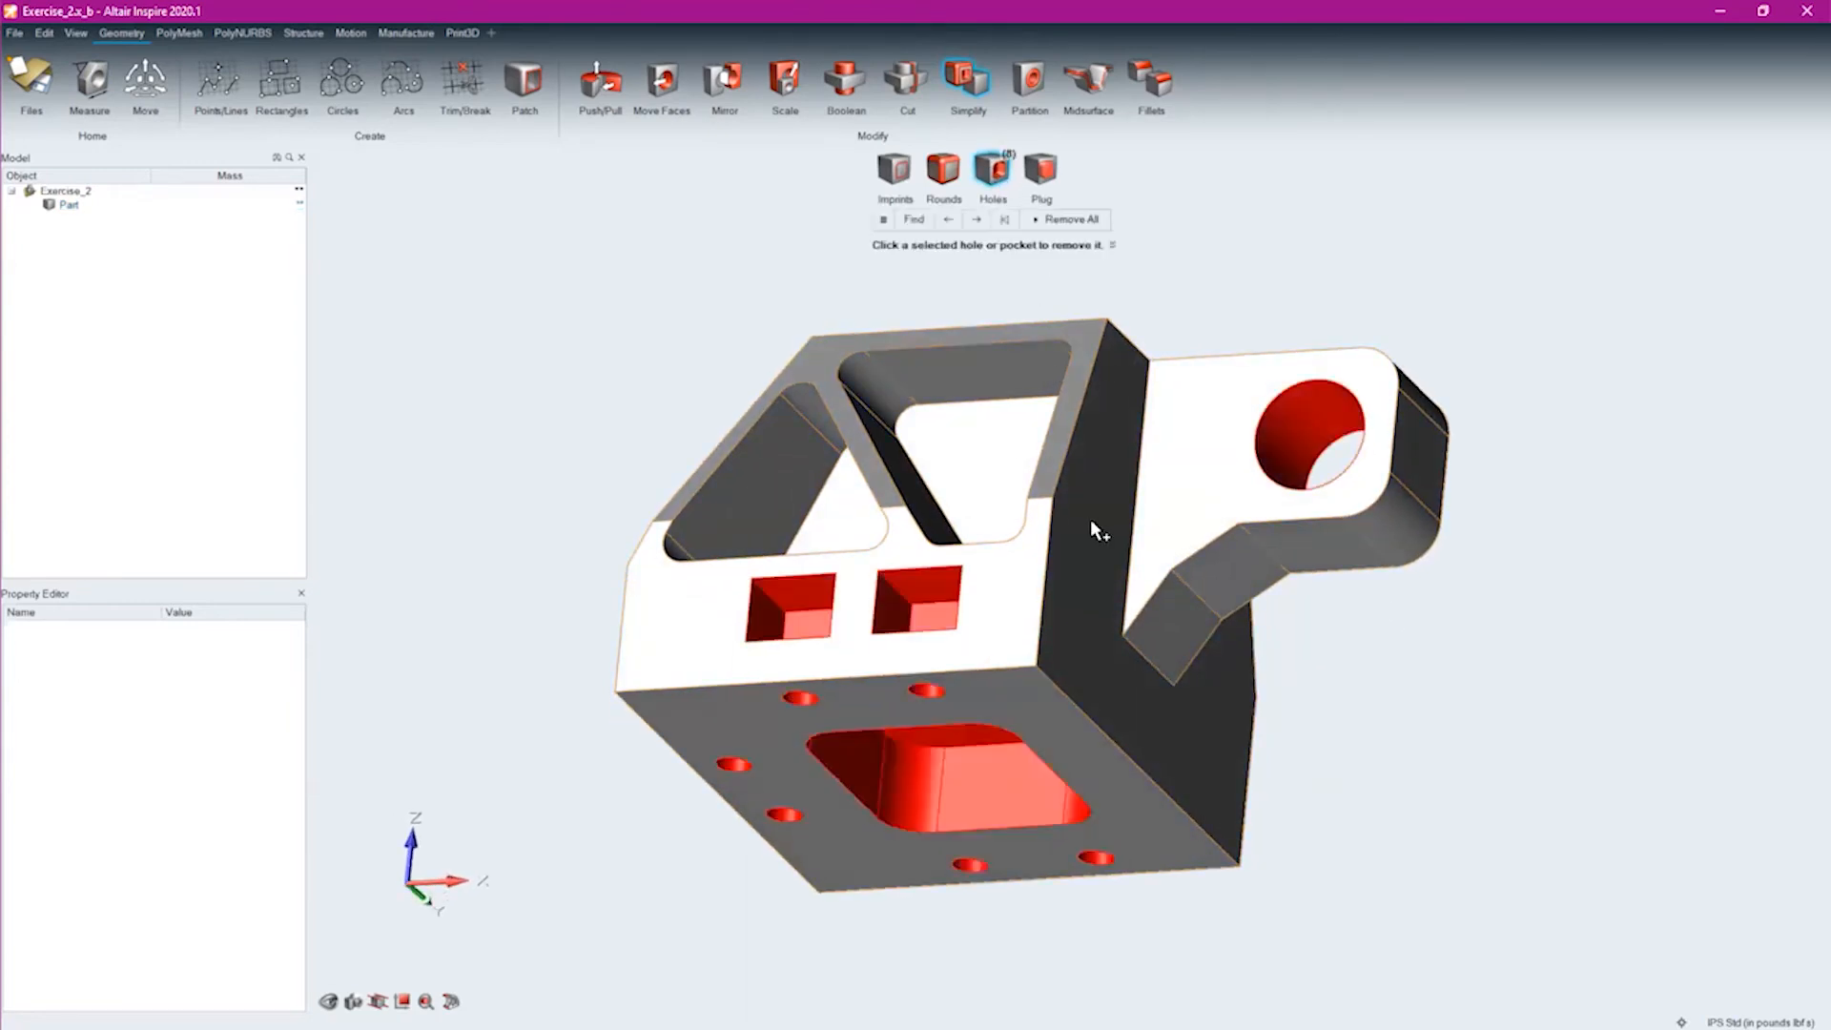
Remove the two rounded triangular pockets from one sloped side of the part
middle_drag(1291, 547, 1029, 699)
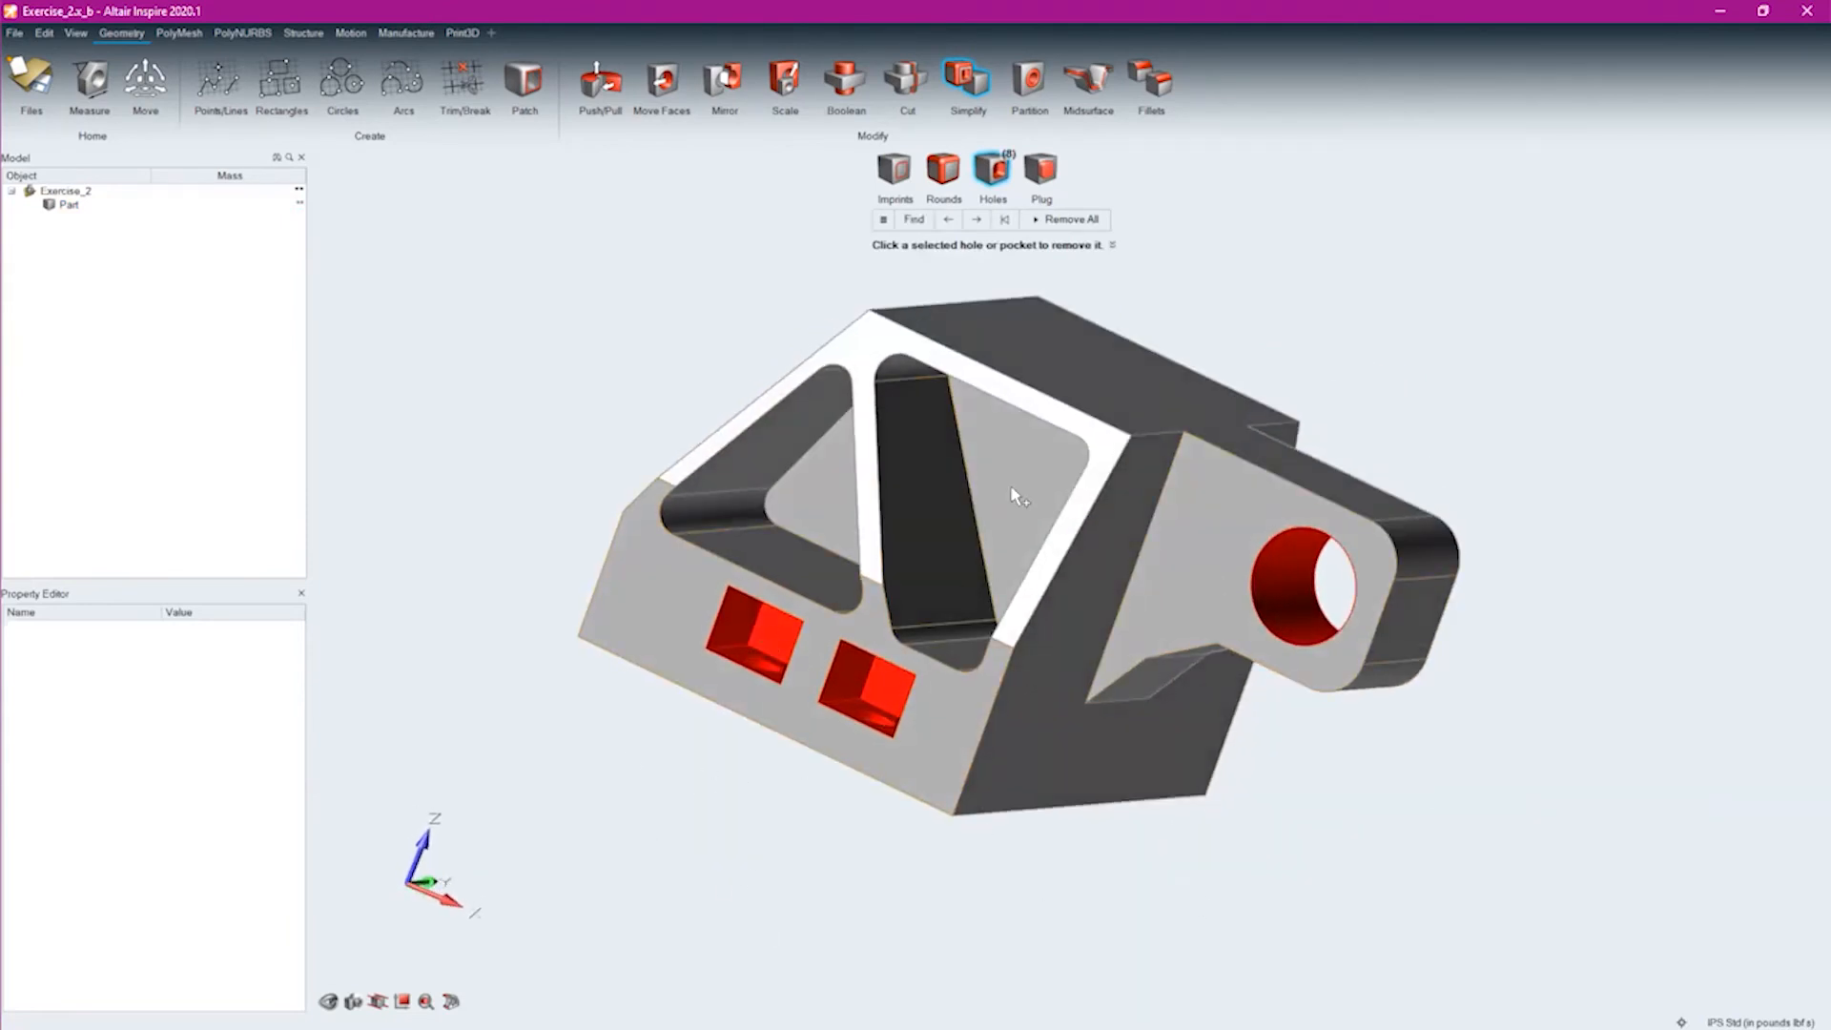
middle_drag(1002, 698, 1075, 622)
click(1038, 467)
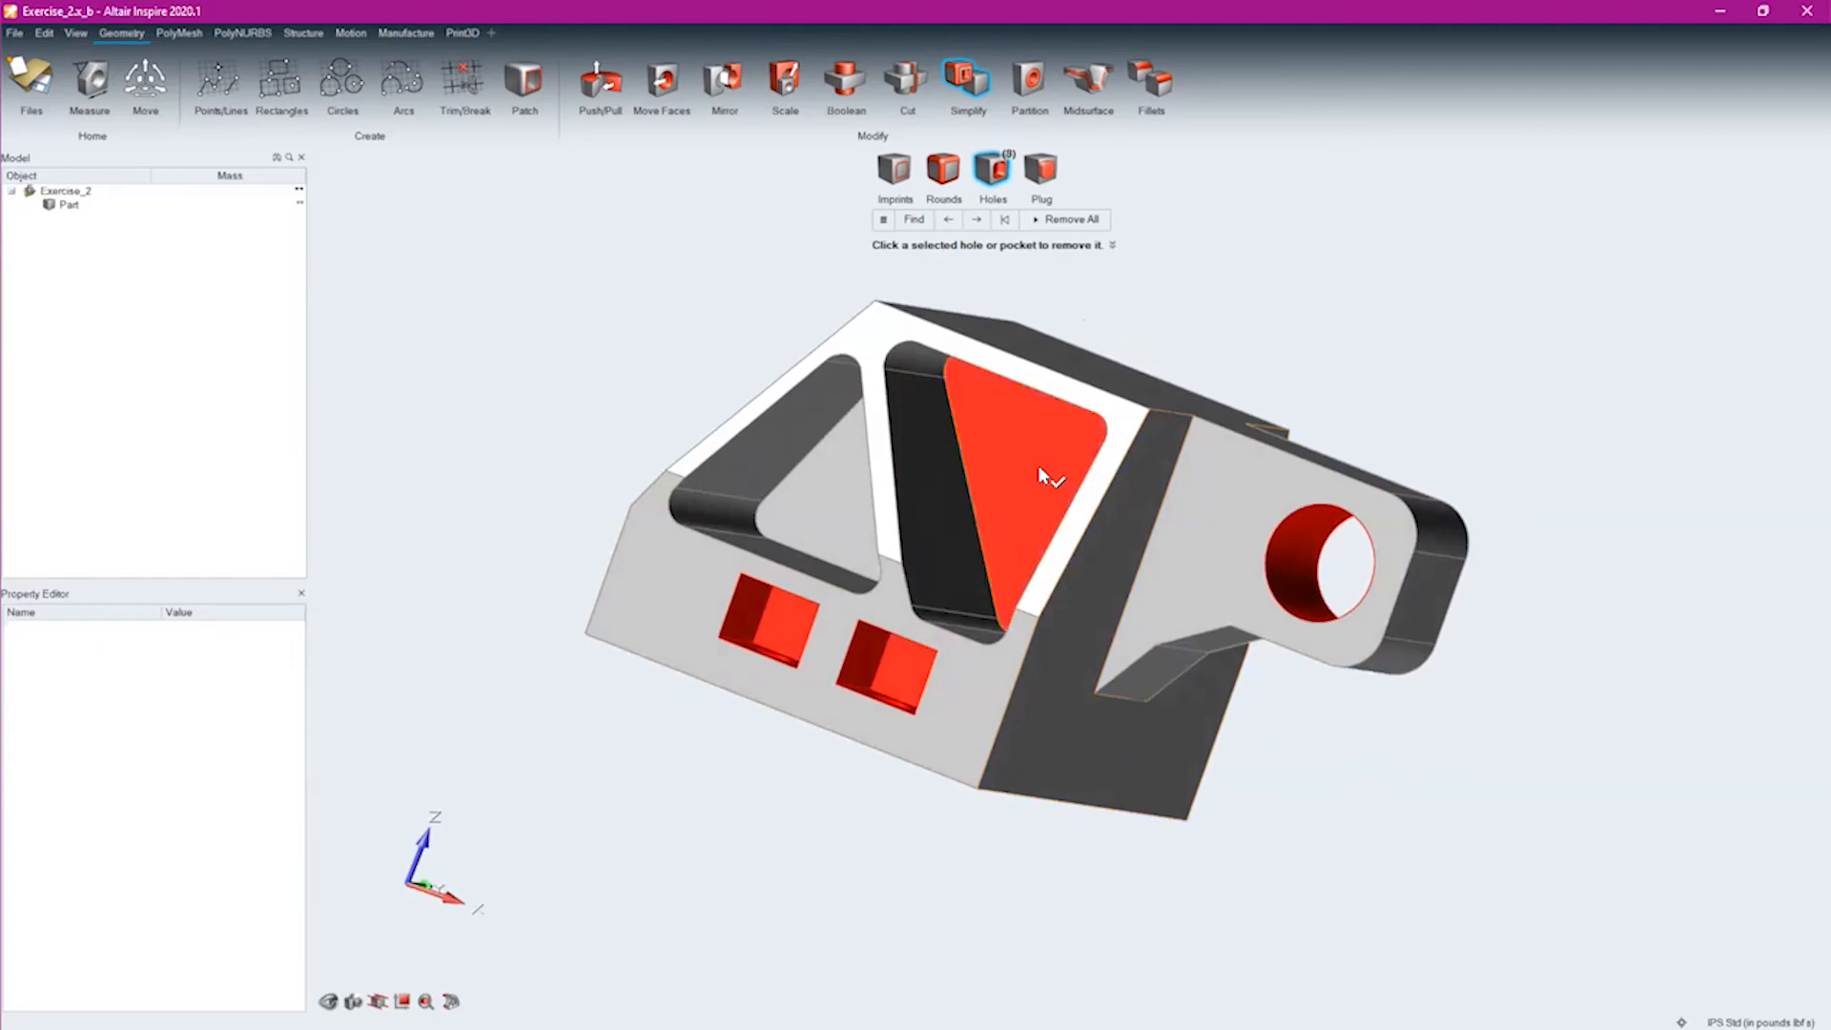
middle_drag(997, 563, 1041, 627)
click(1033, 442)
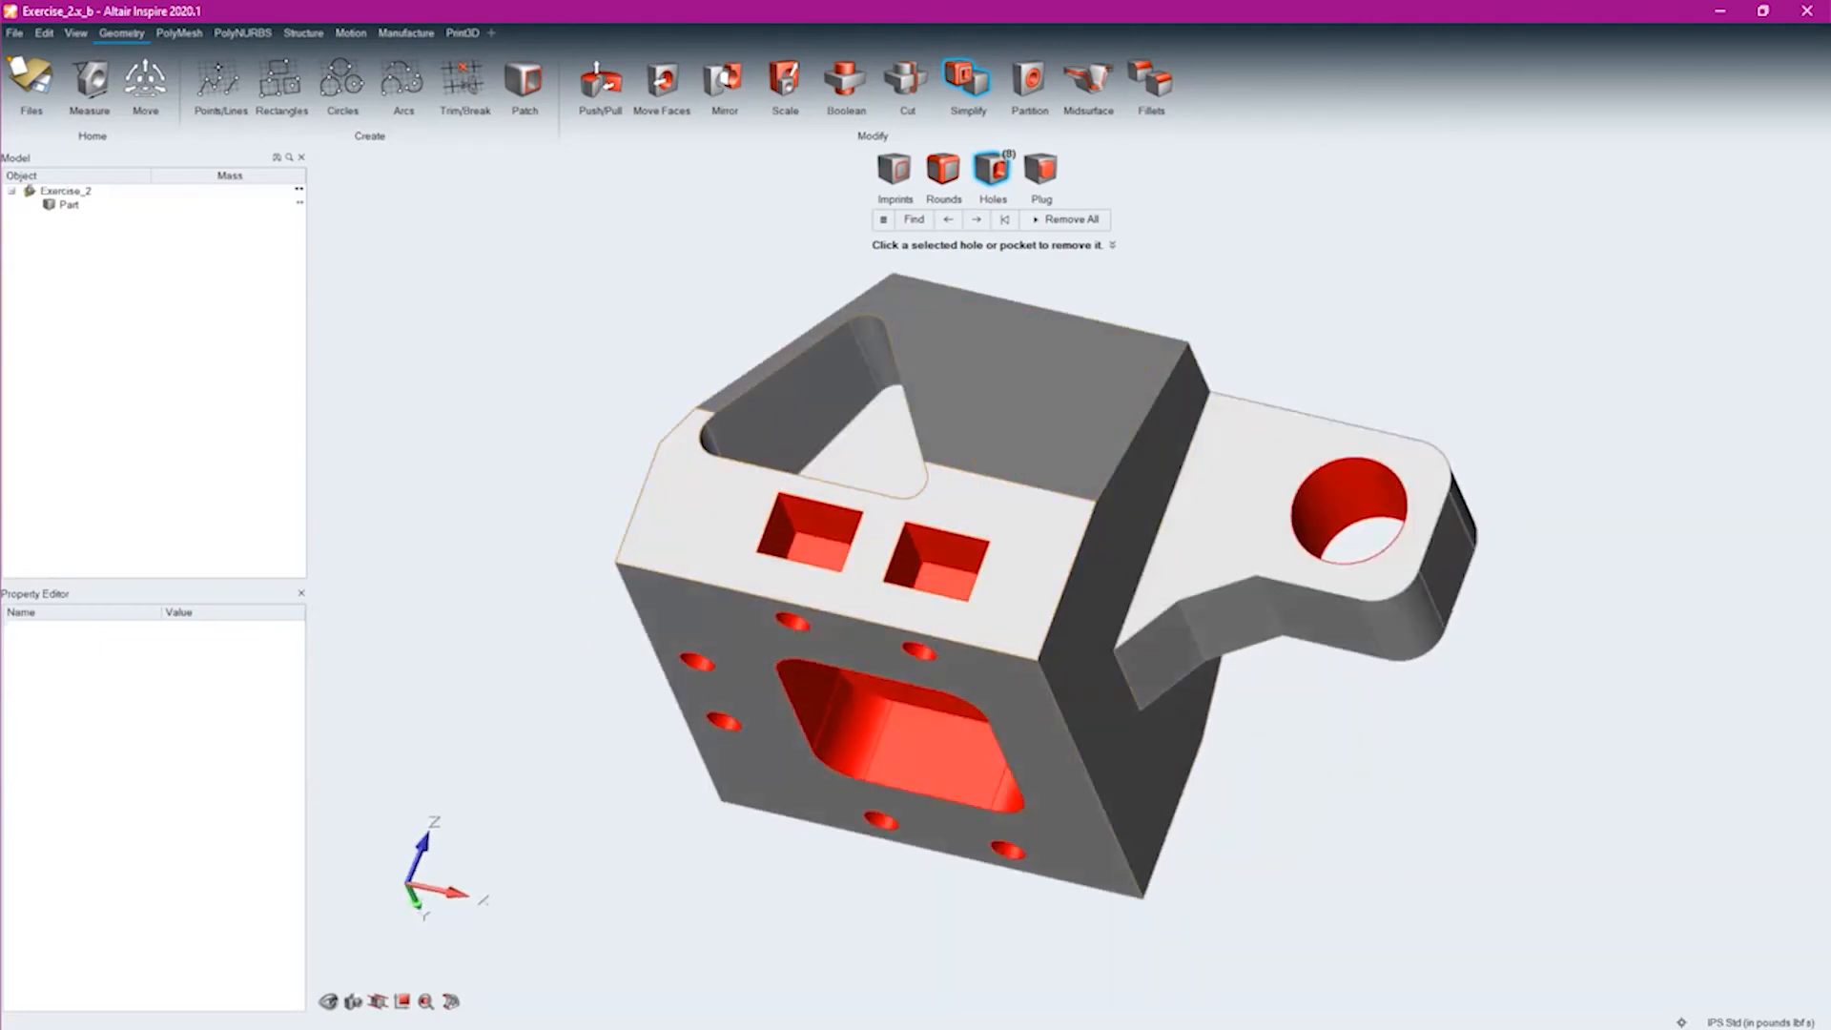
click(872, 465)
click(873, 467)
middle_drag(873, 467, 907, 458)
Remove the two matching triangular pockets from the opposite sloped side, keeping the square pockets and bolt holes
middle_drag(1370, 640, 901, 472)
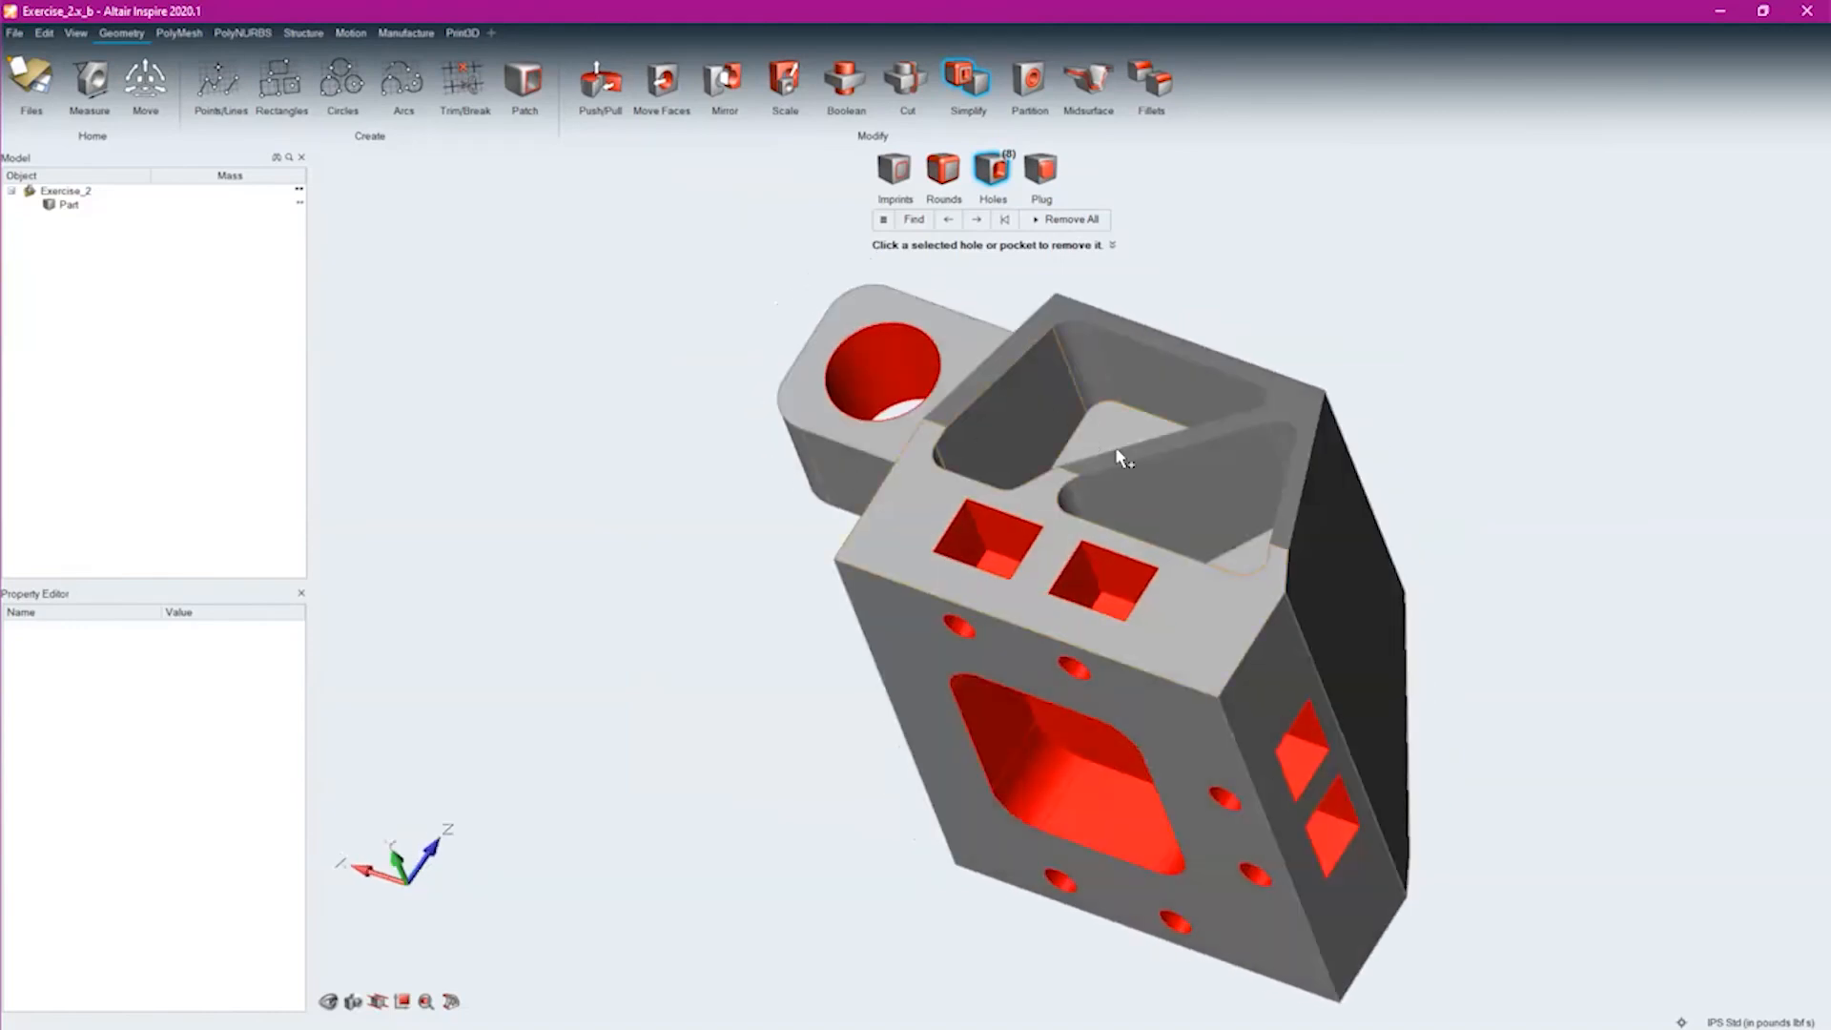
scroll(1116, 450, up, 2)
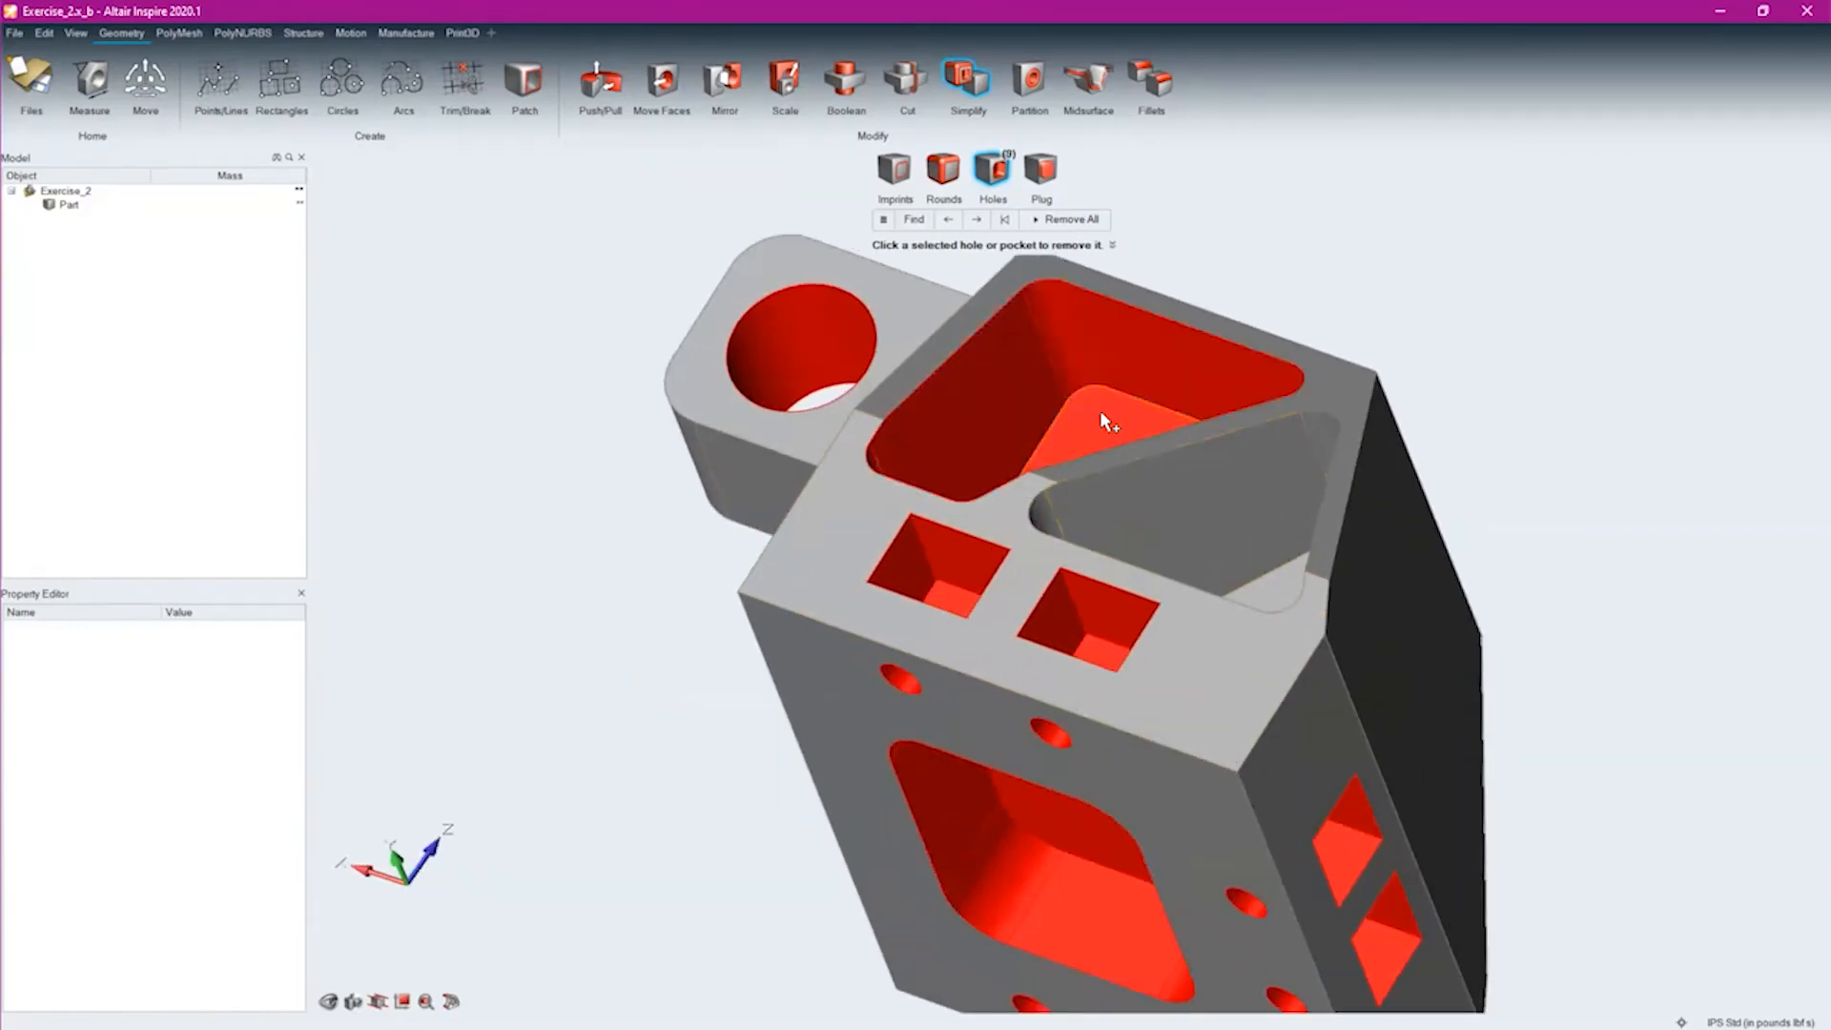
click(1100, 411)
click(1274, 597)
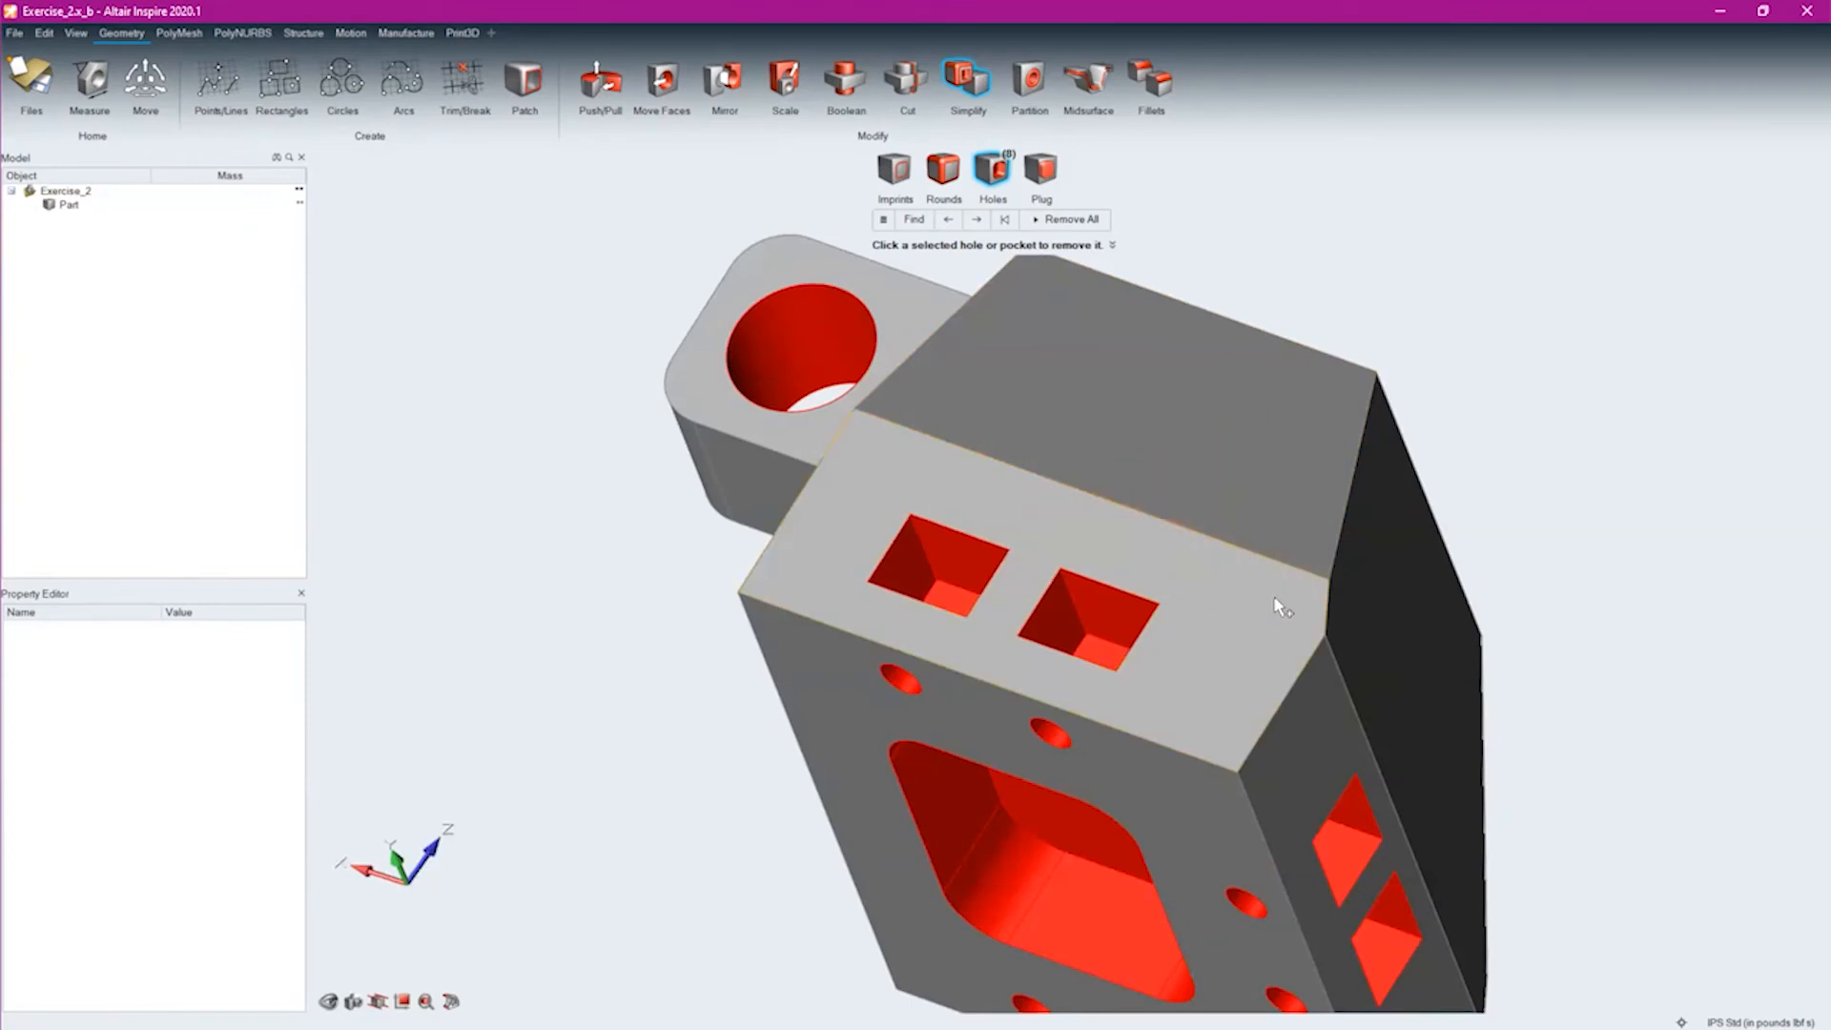
Push/pull one sloped side face outward until it is flush with the pocketed vertical face below it
middle_drag(1256, 333, 886, 412)
middle_drag(1431, 667, 1173, 649)
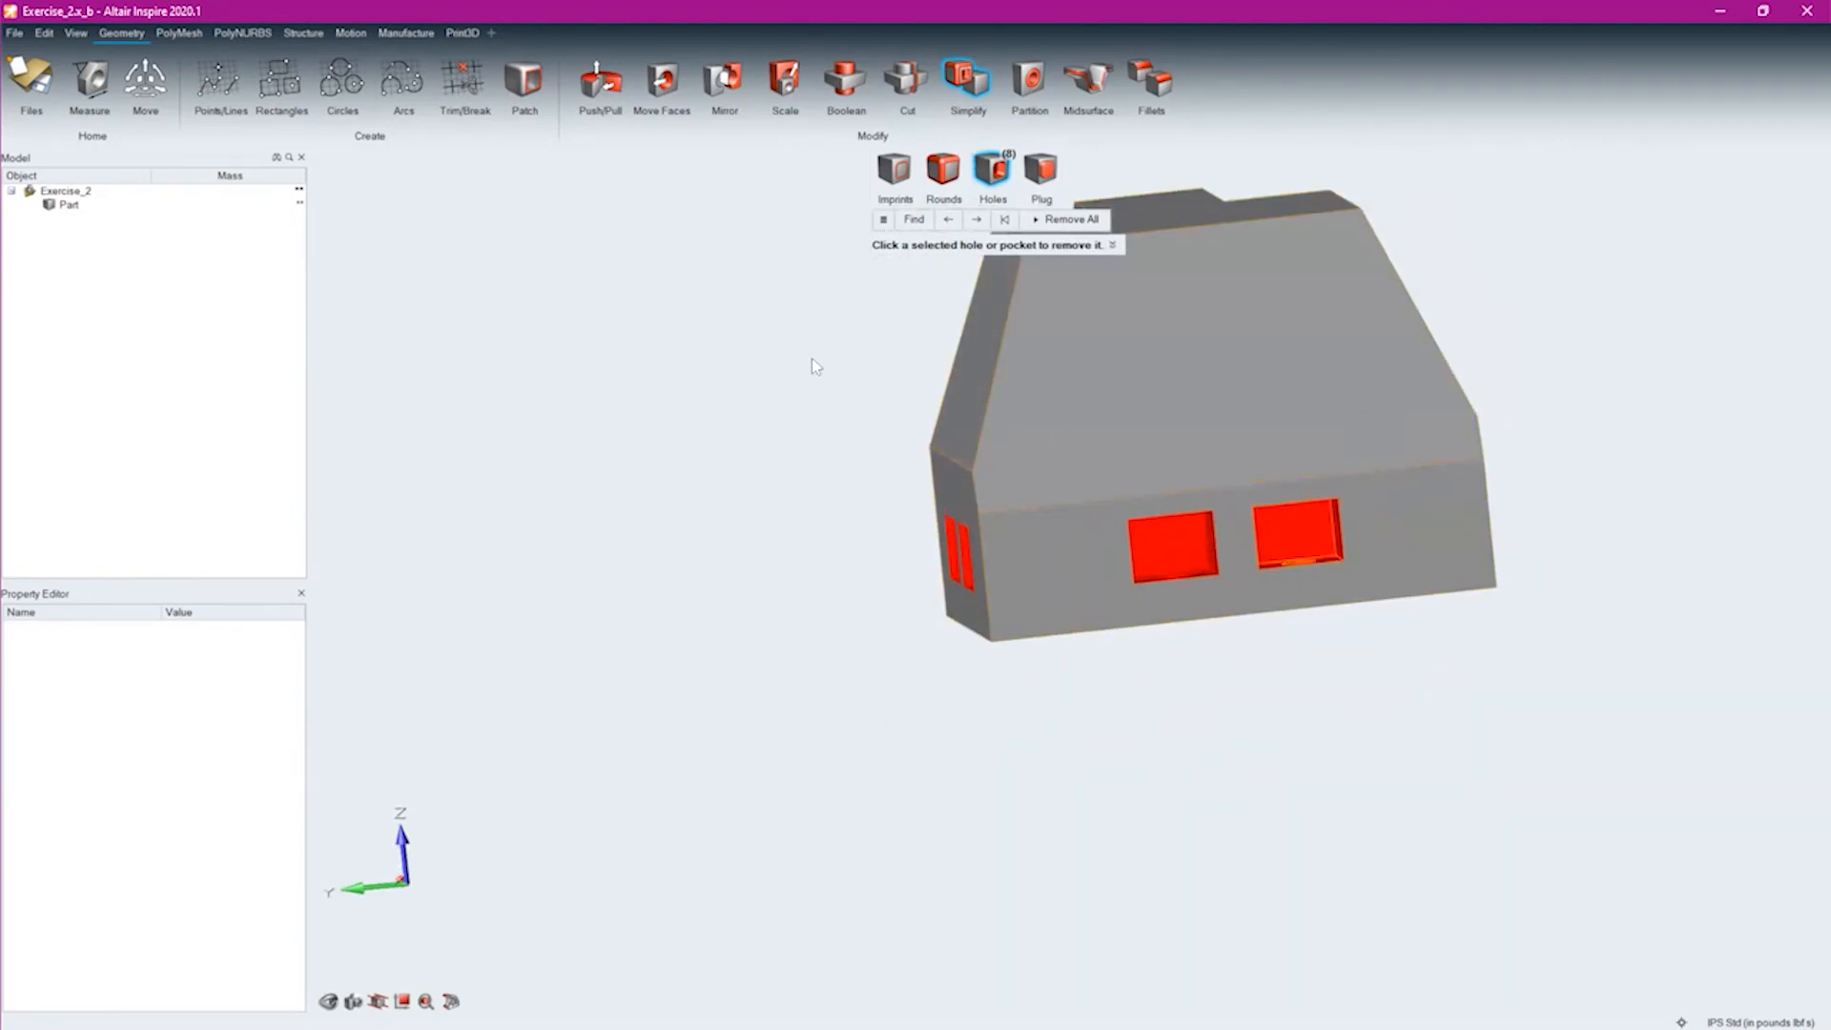
click(601, 74)
click(970, 358)
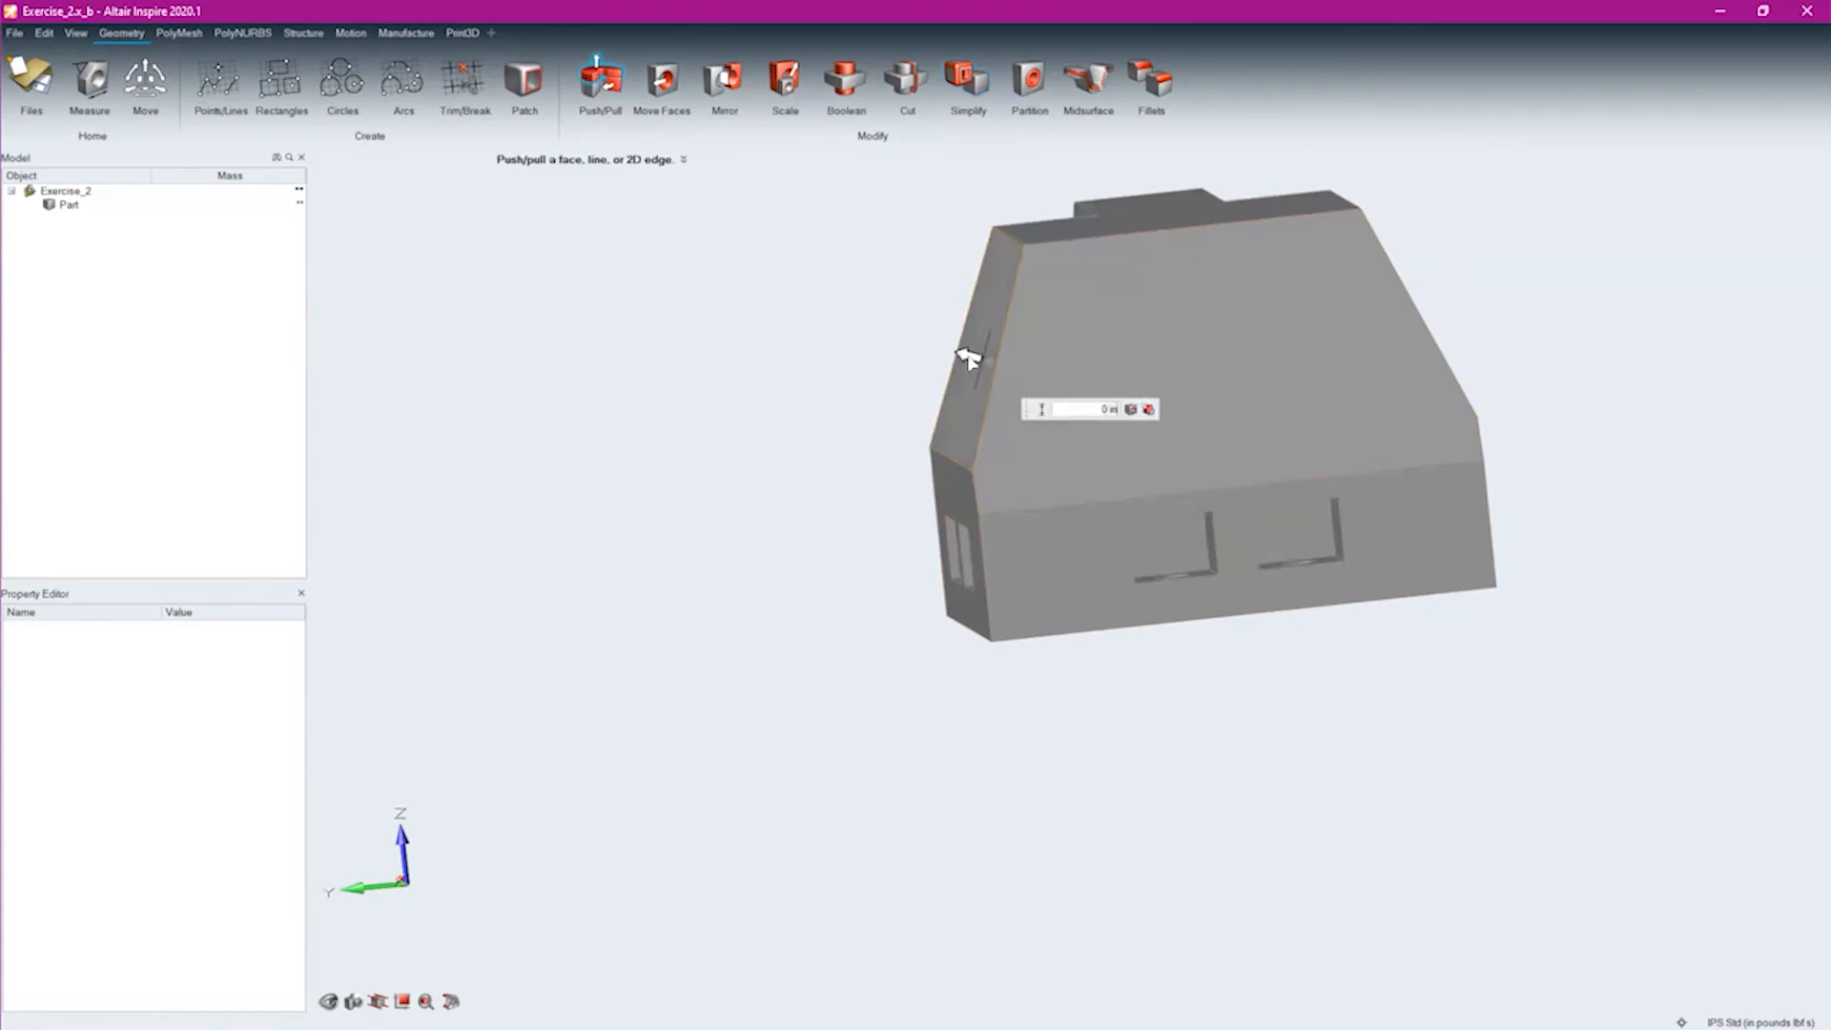
right_drag(1409, 453, 1252, 494)
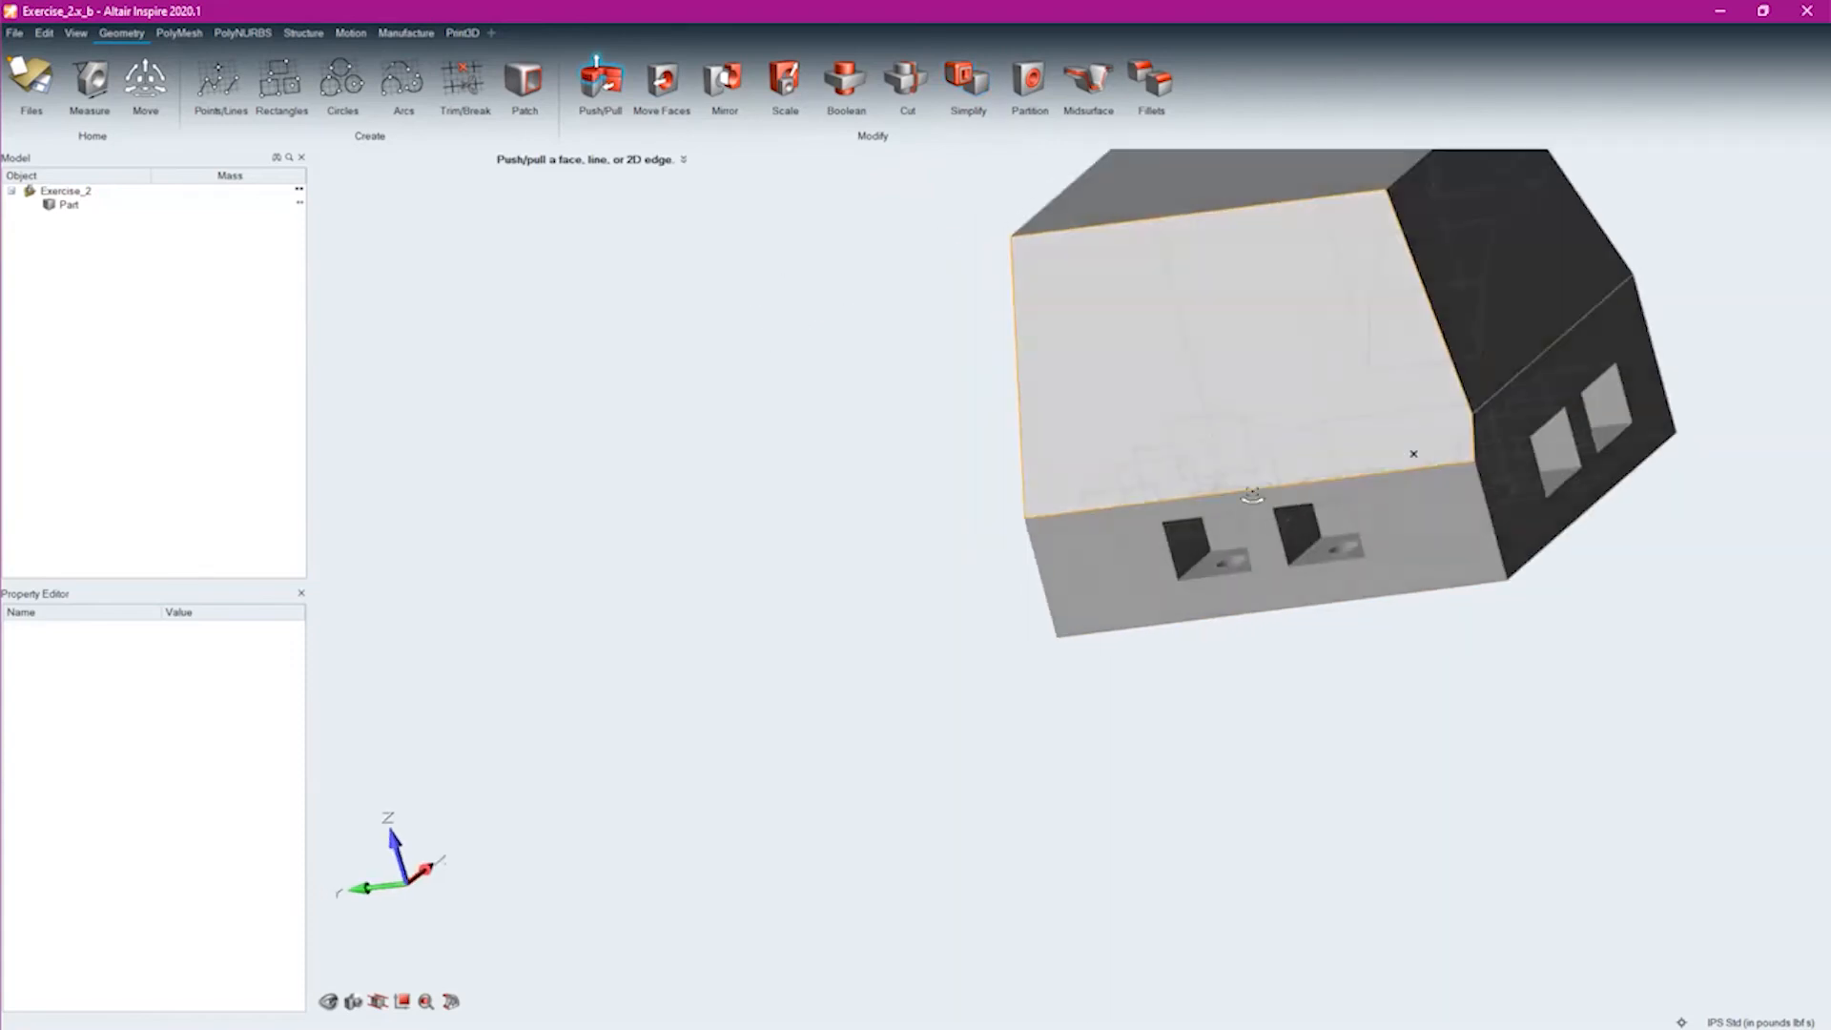
right_drag(1226, 646, 964, 776)
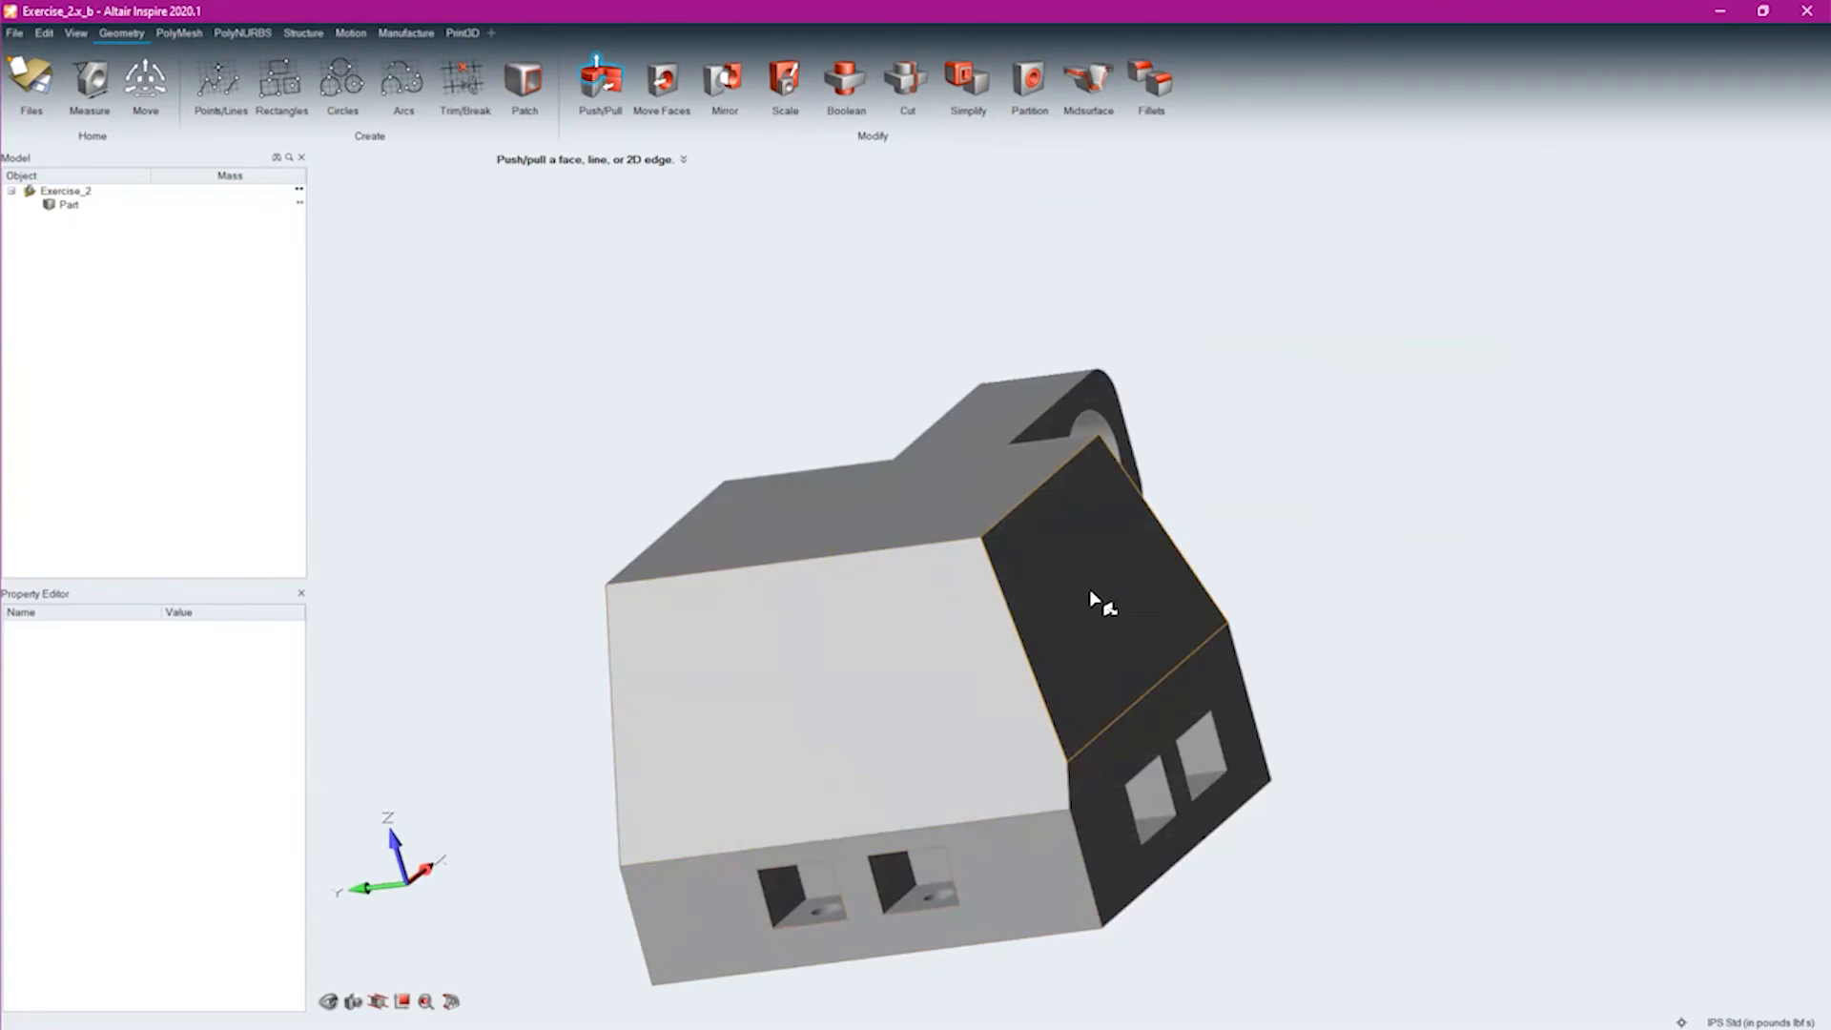
drag(1092, 589, 1237, 426)
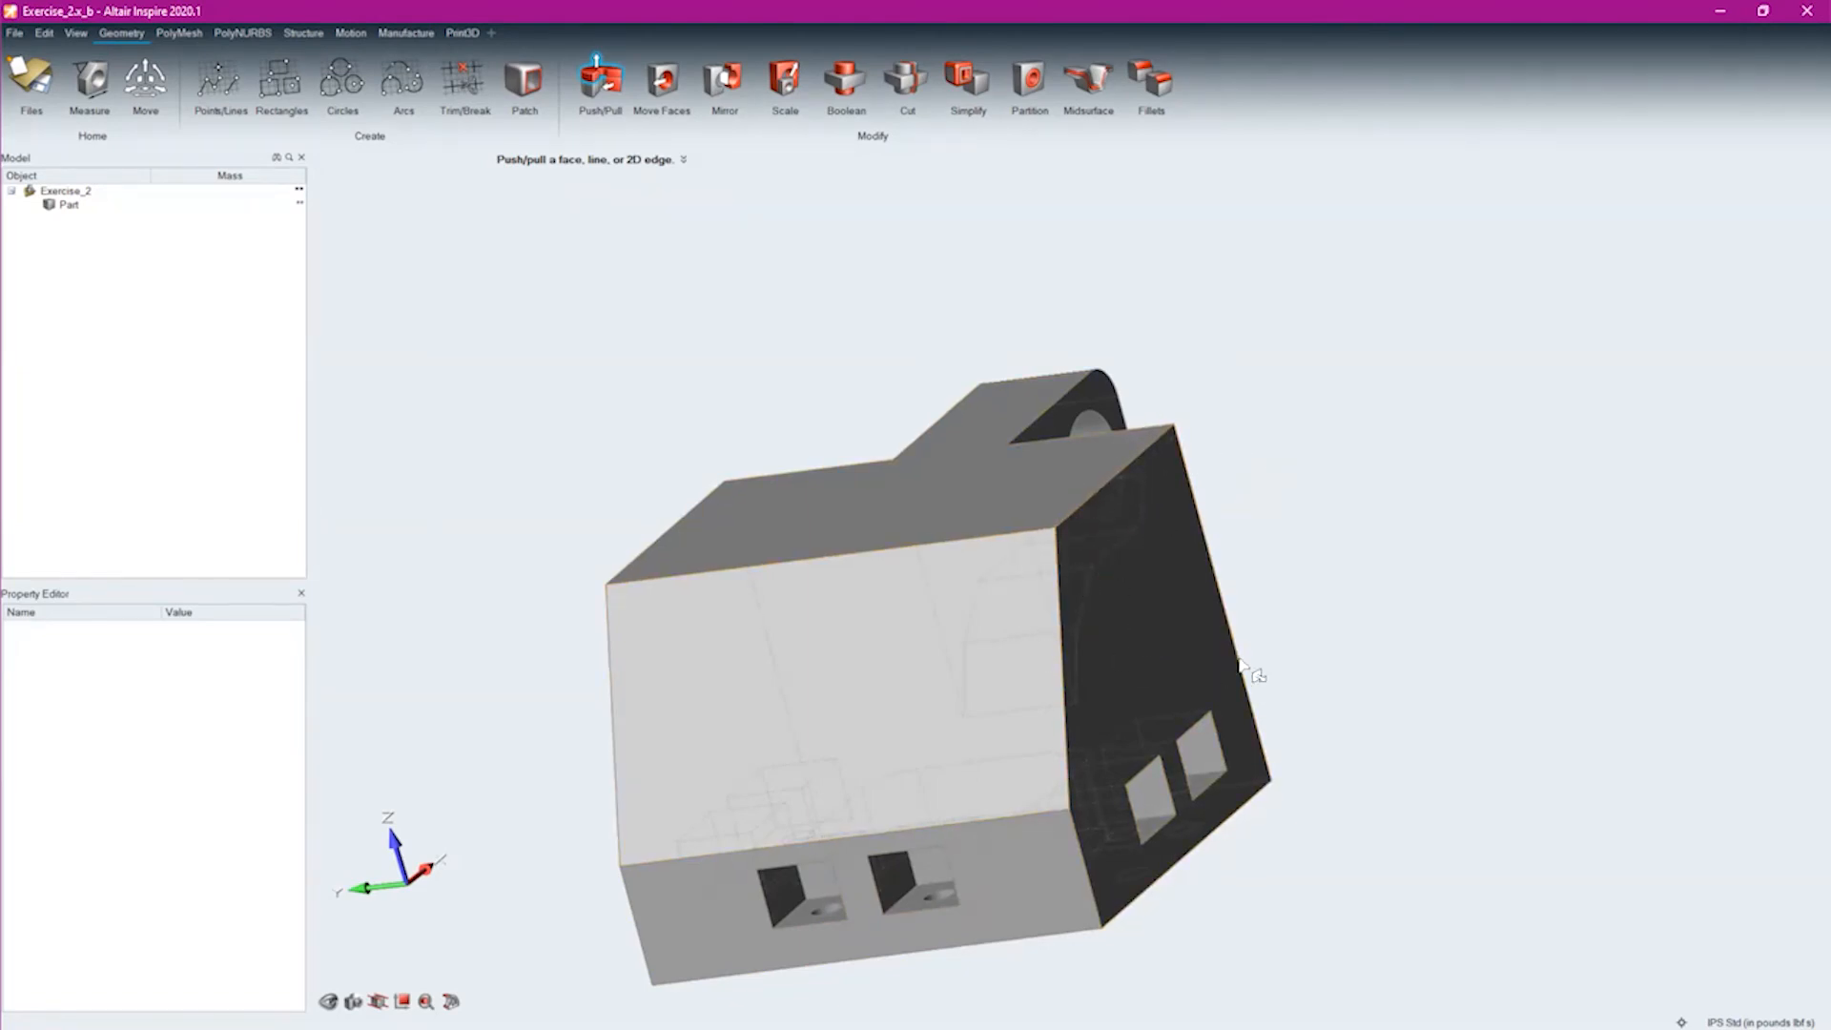
Push/pull the opposite sloped side face outward to match its lower vertical face, and leave the tool
right_drag(1306, 688, 846, 621)
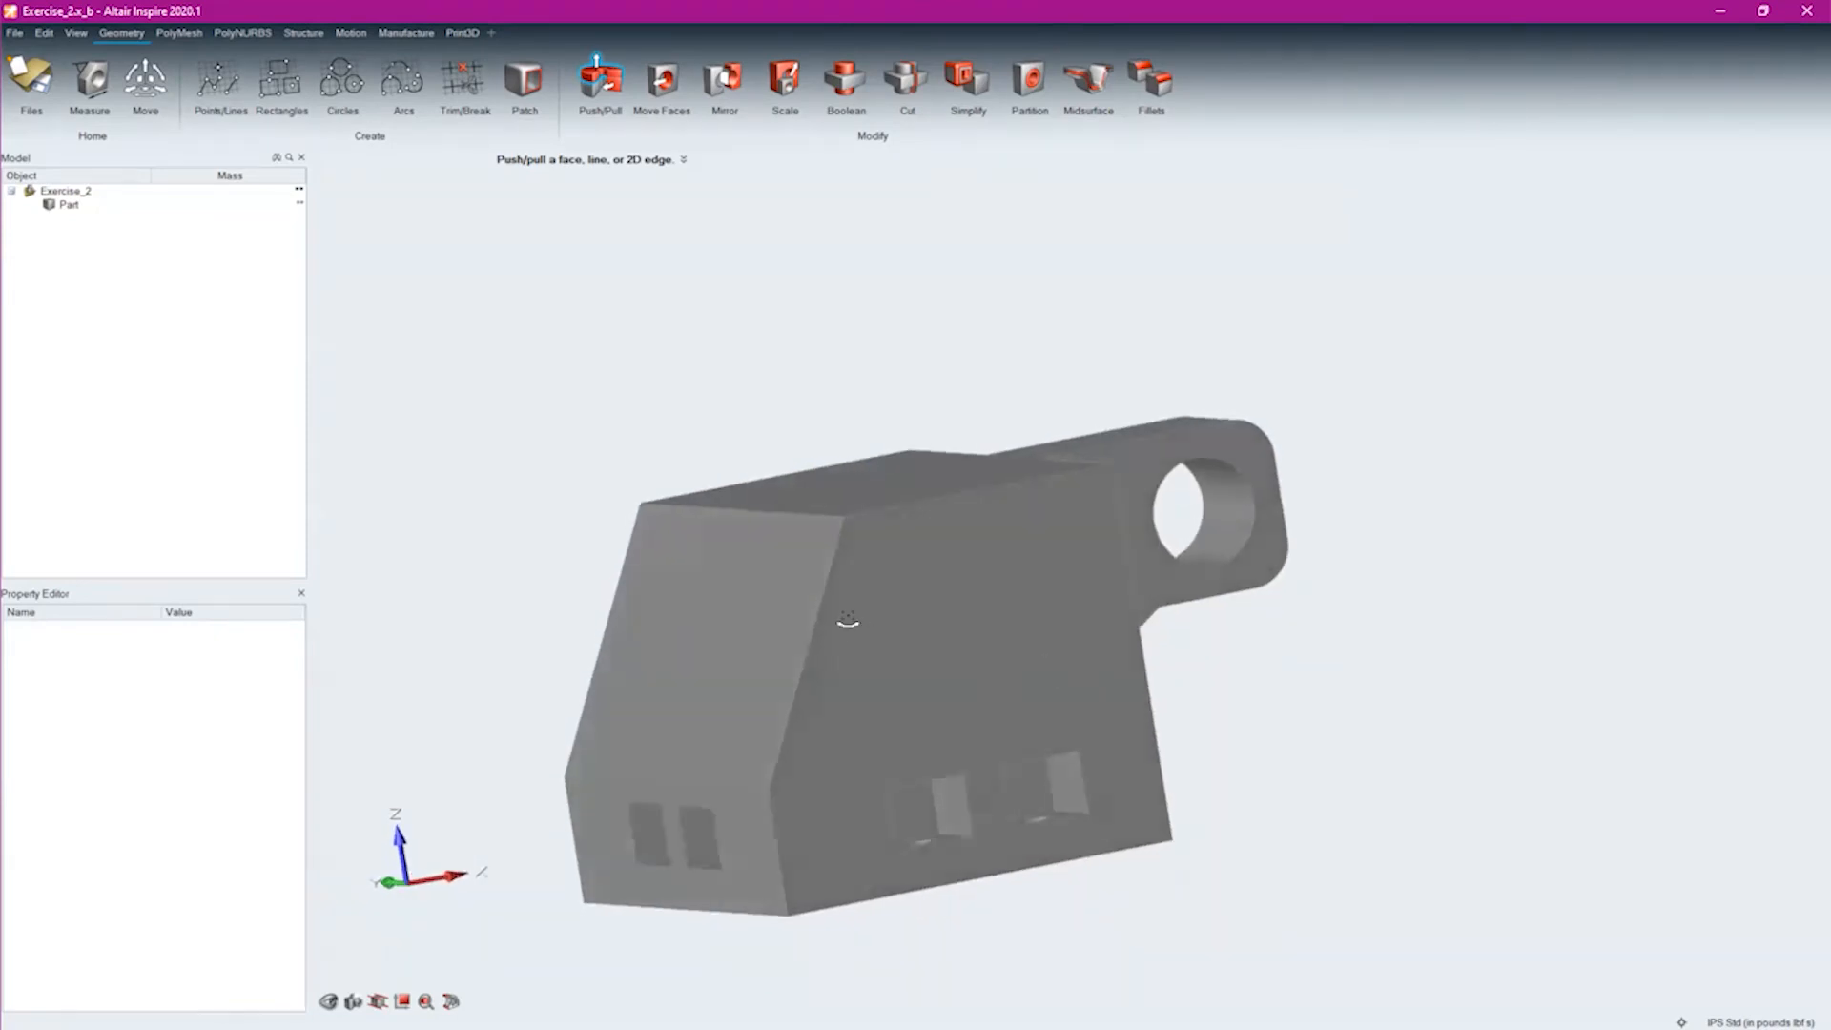
drag(691, 620, 500, 557)
right_drag(1342, 679, 1289, 658)
key(Escape)
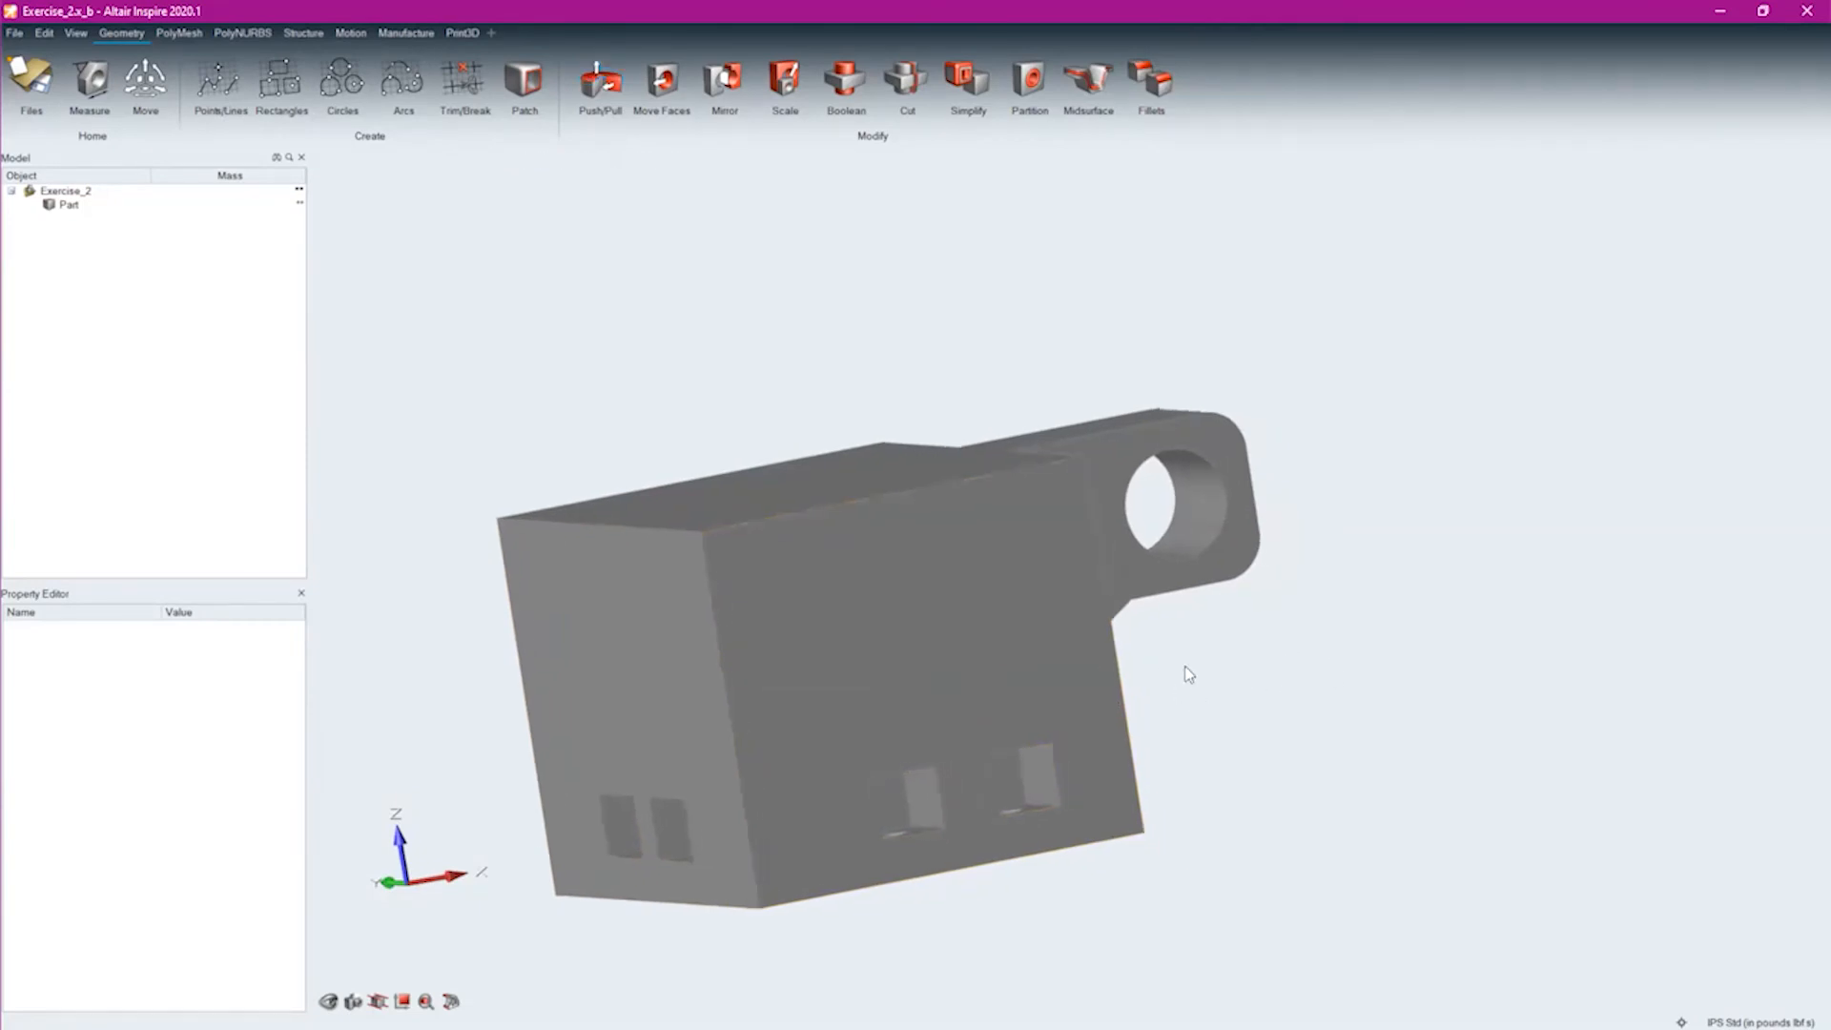
Review the filled-out part and compare it with the topology-optimized bracket on page 8 of the training PDF in Adobe Acrobat Reader
mouse_move(1479, 637)
right_down()
mouse_move(1115, 573)
mouse_move(1307, 752)
mouse_move(1430, 740)
mouse_move(1459, 694)
right_up()
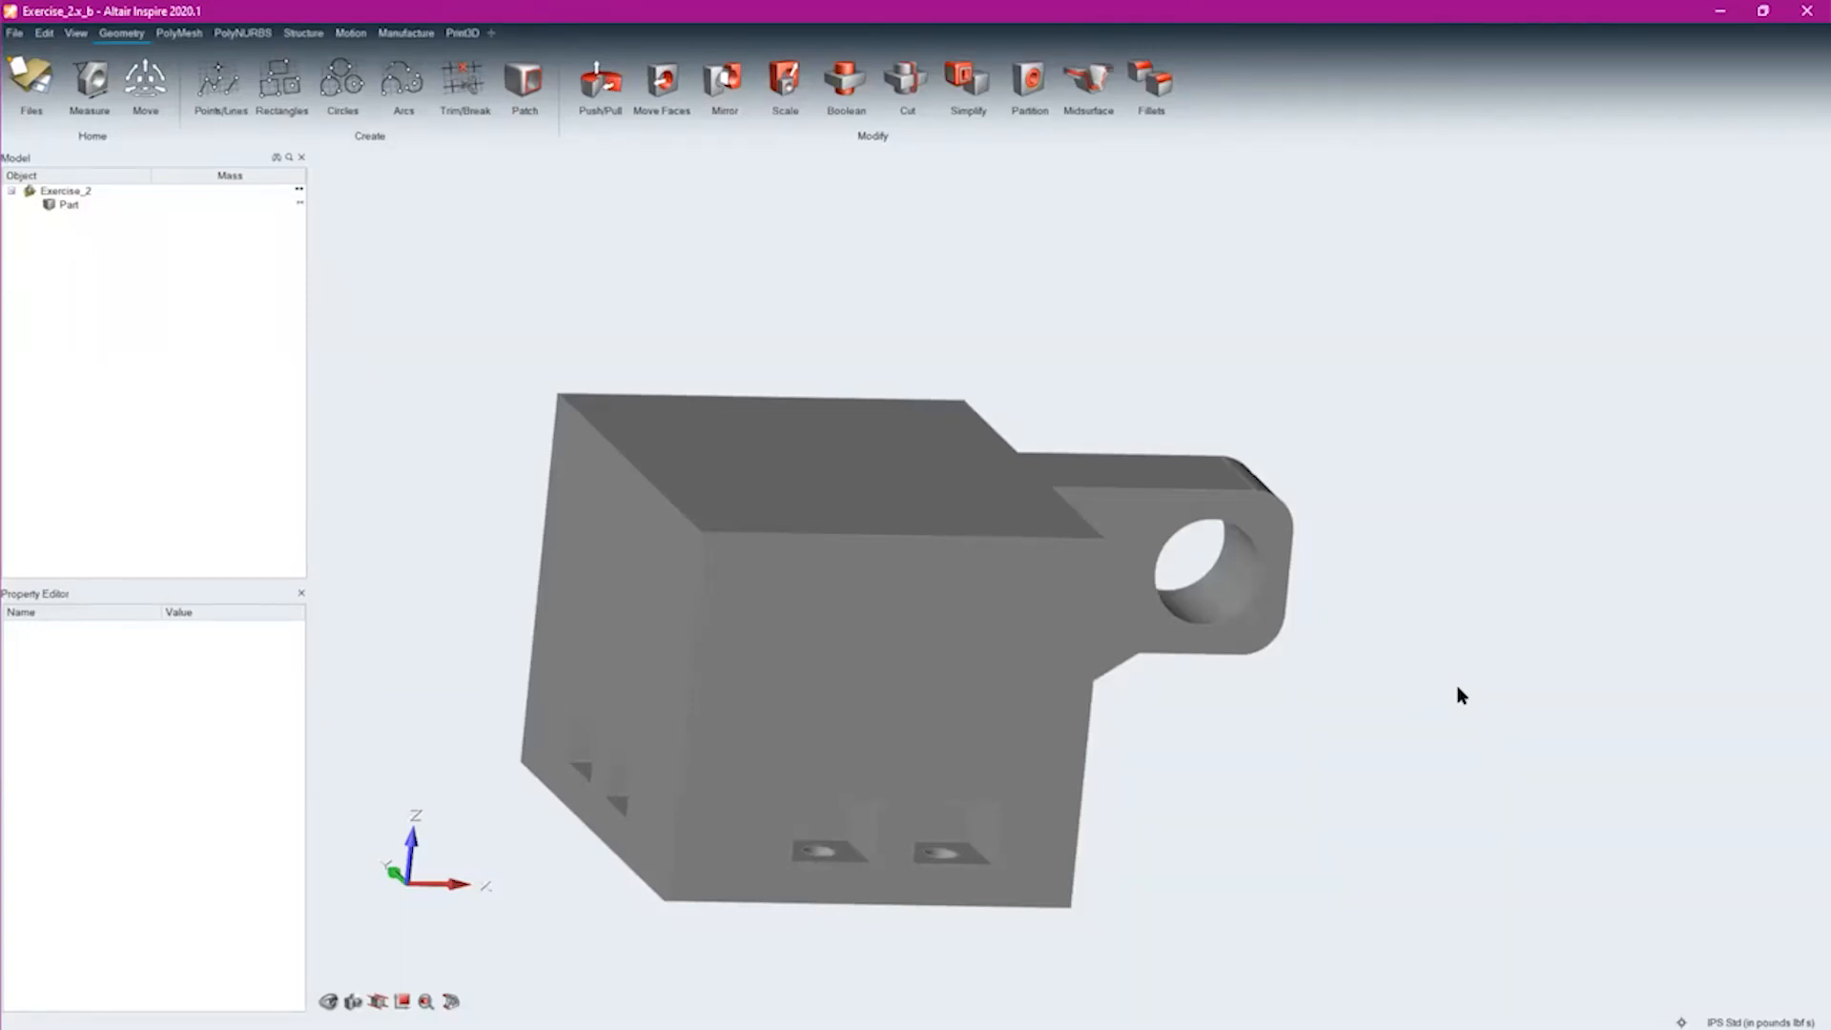
middle_drag(1423, 763, 1279, 651)
scroll(1304, 538, up, 2)
scroll(1251, 608, up, 3)
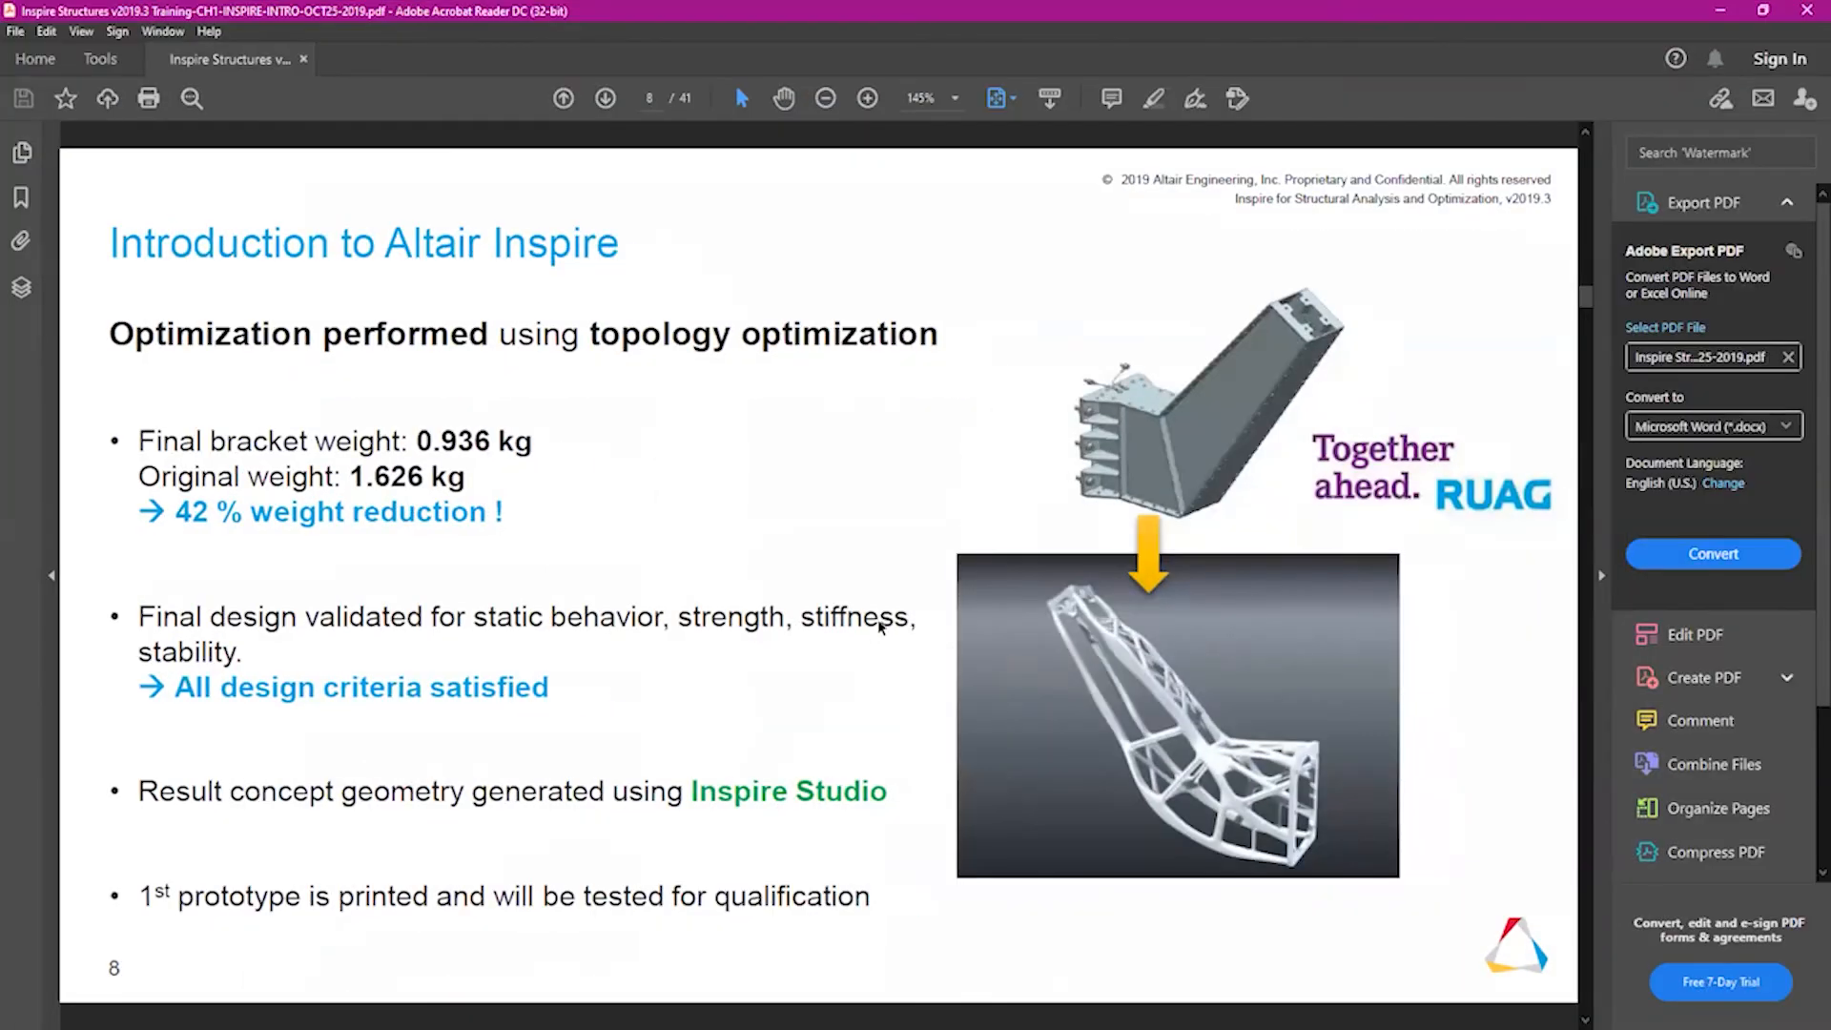
scroll(881, 627, up, 3)
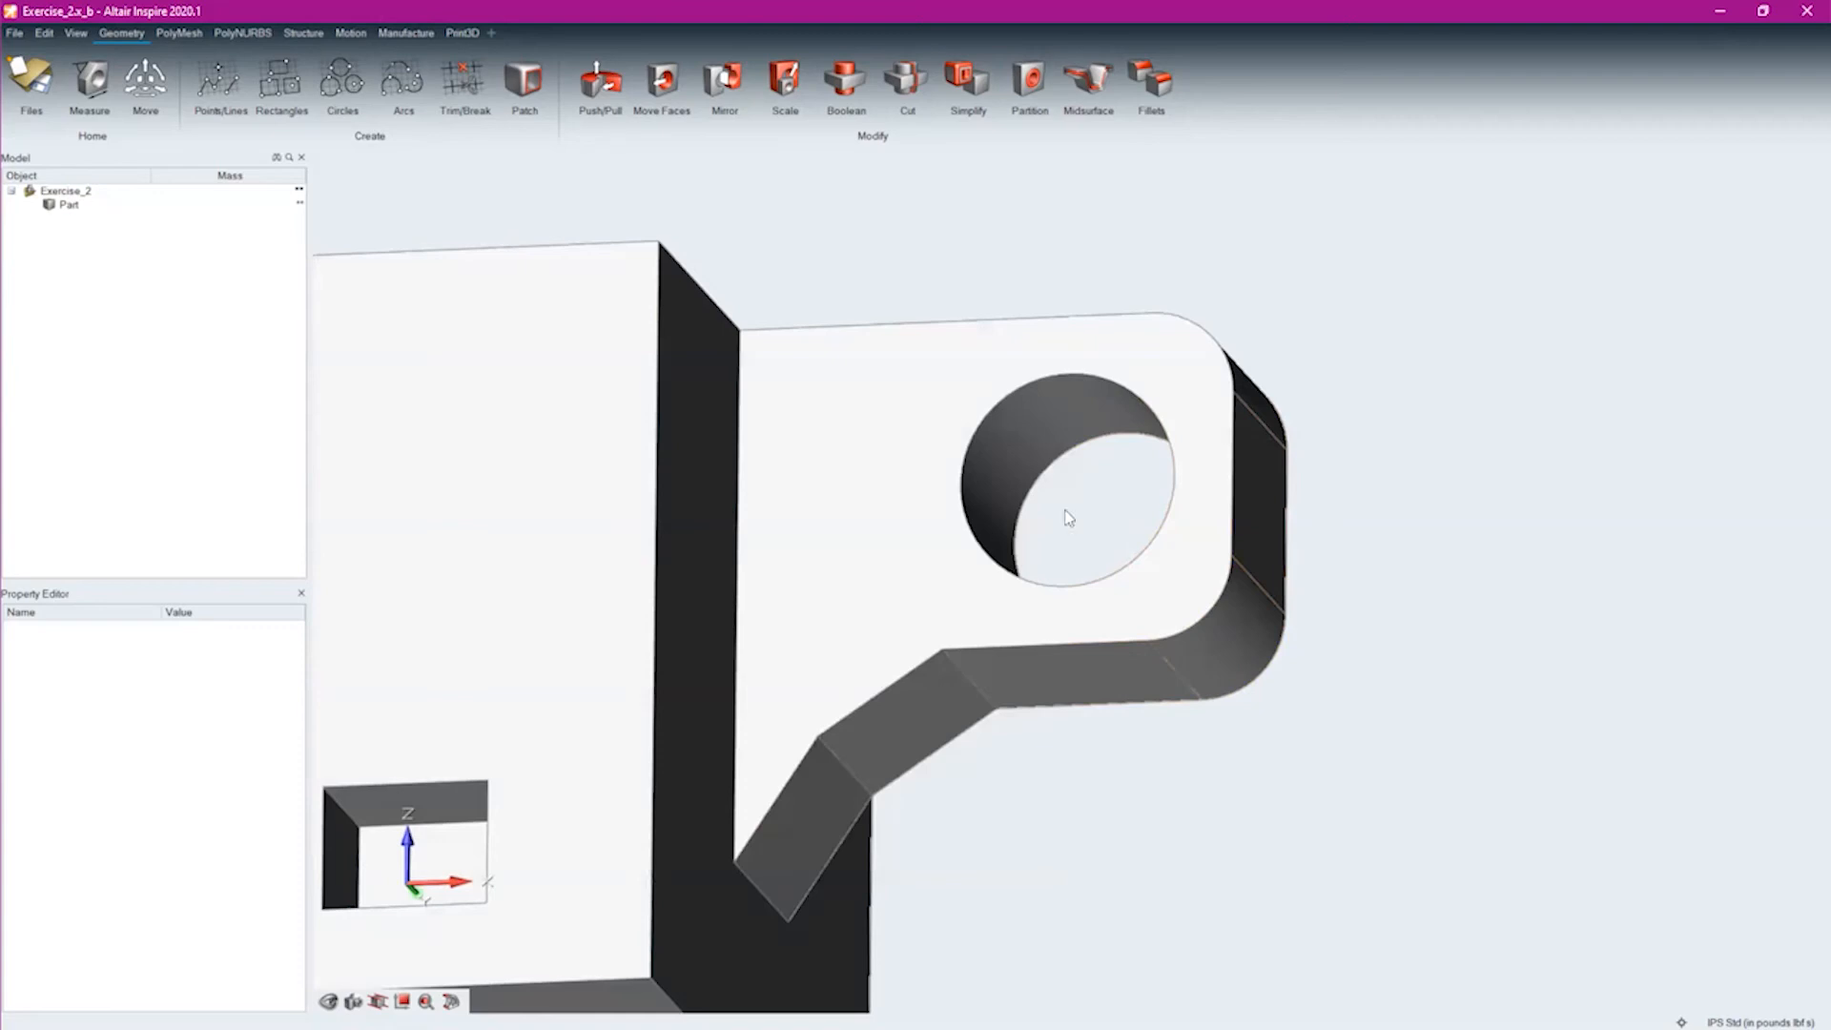
Partition the lug's through hole into a separate ring with a thickness of 0.2 in
right_drag(954, 603, 1152, 703)
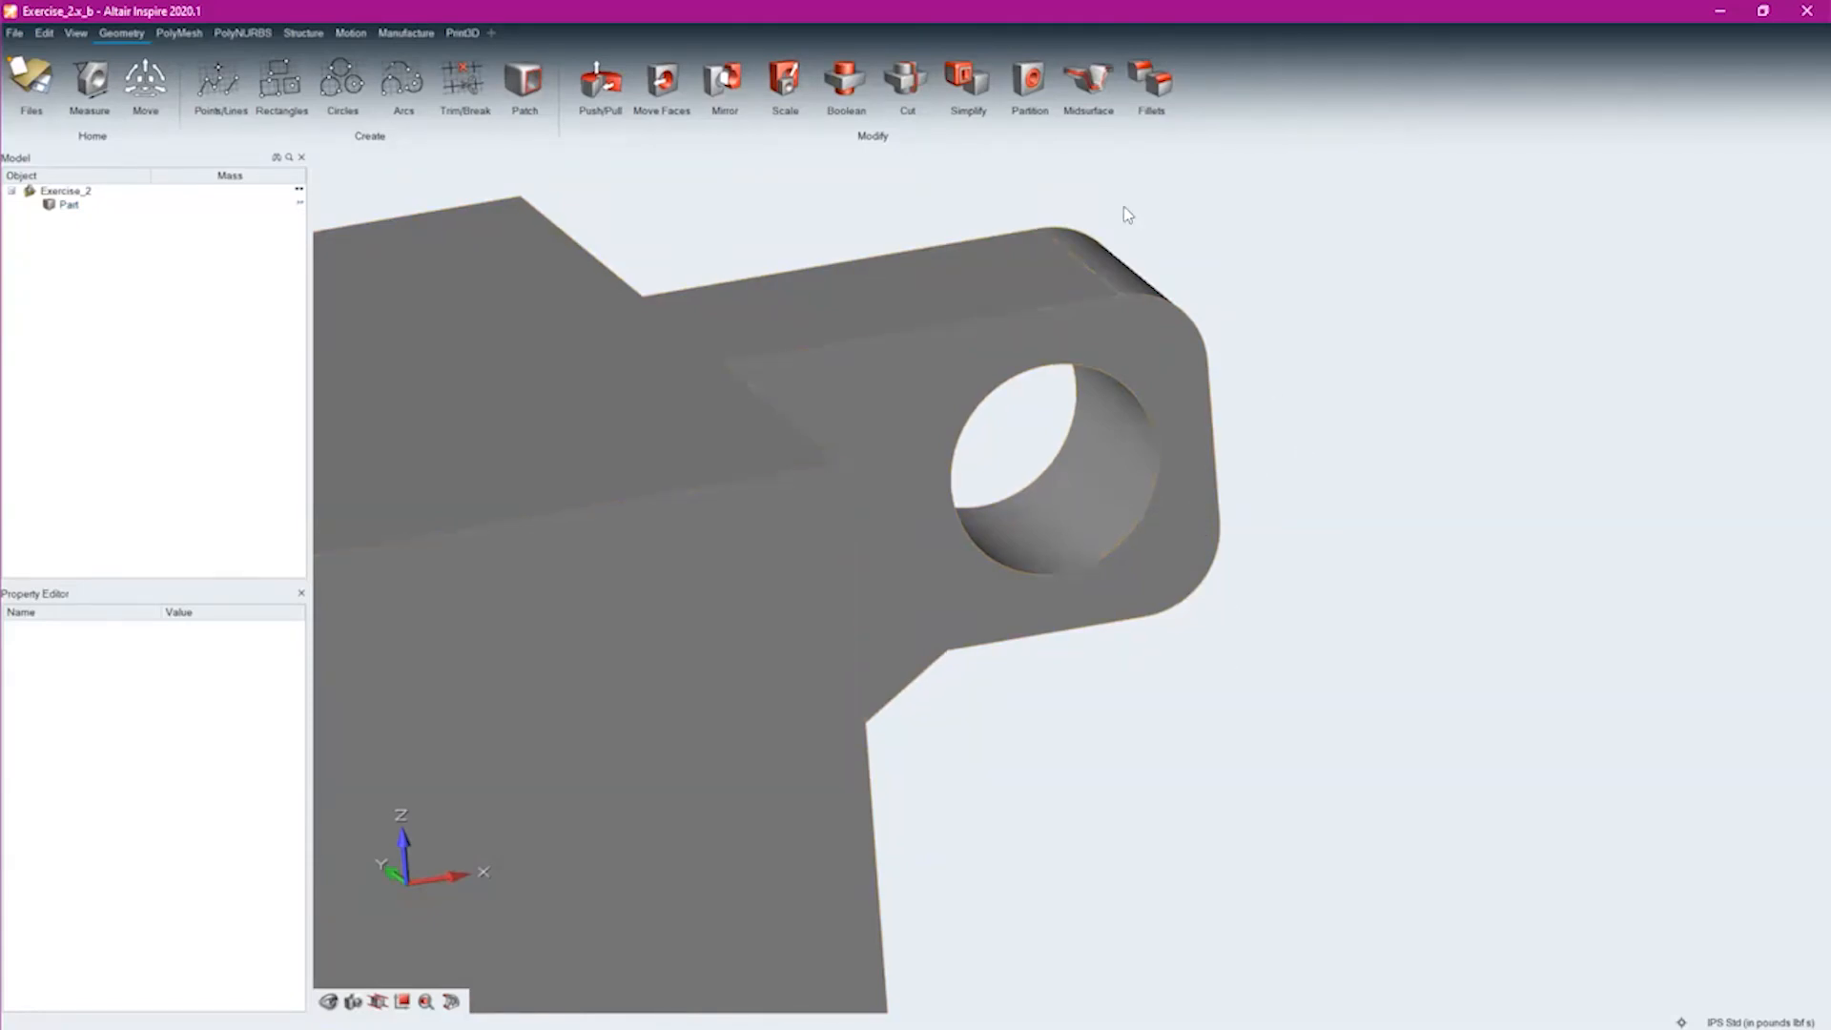
click(1038, 80)
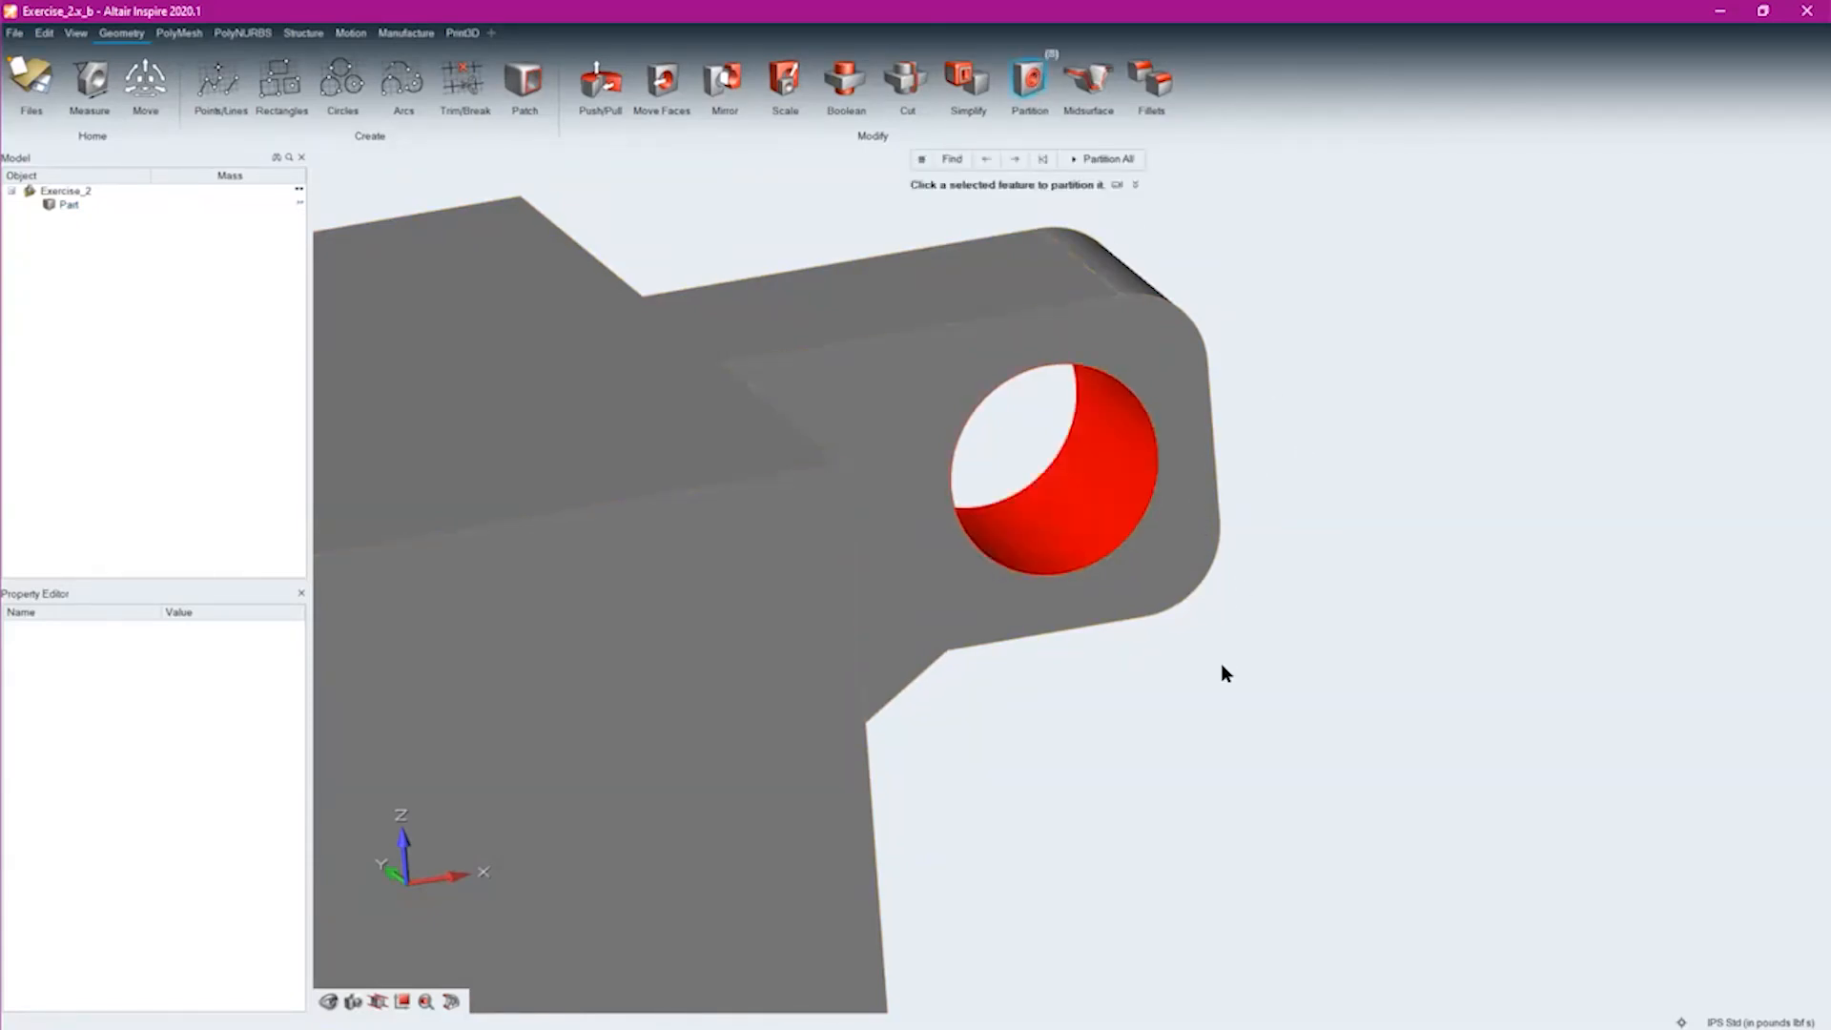
click(1107, 474)
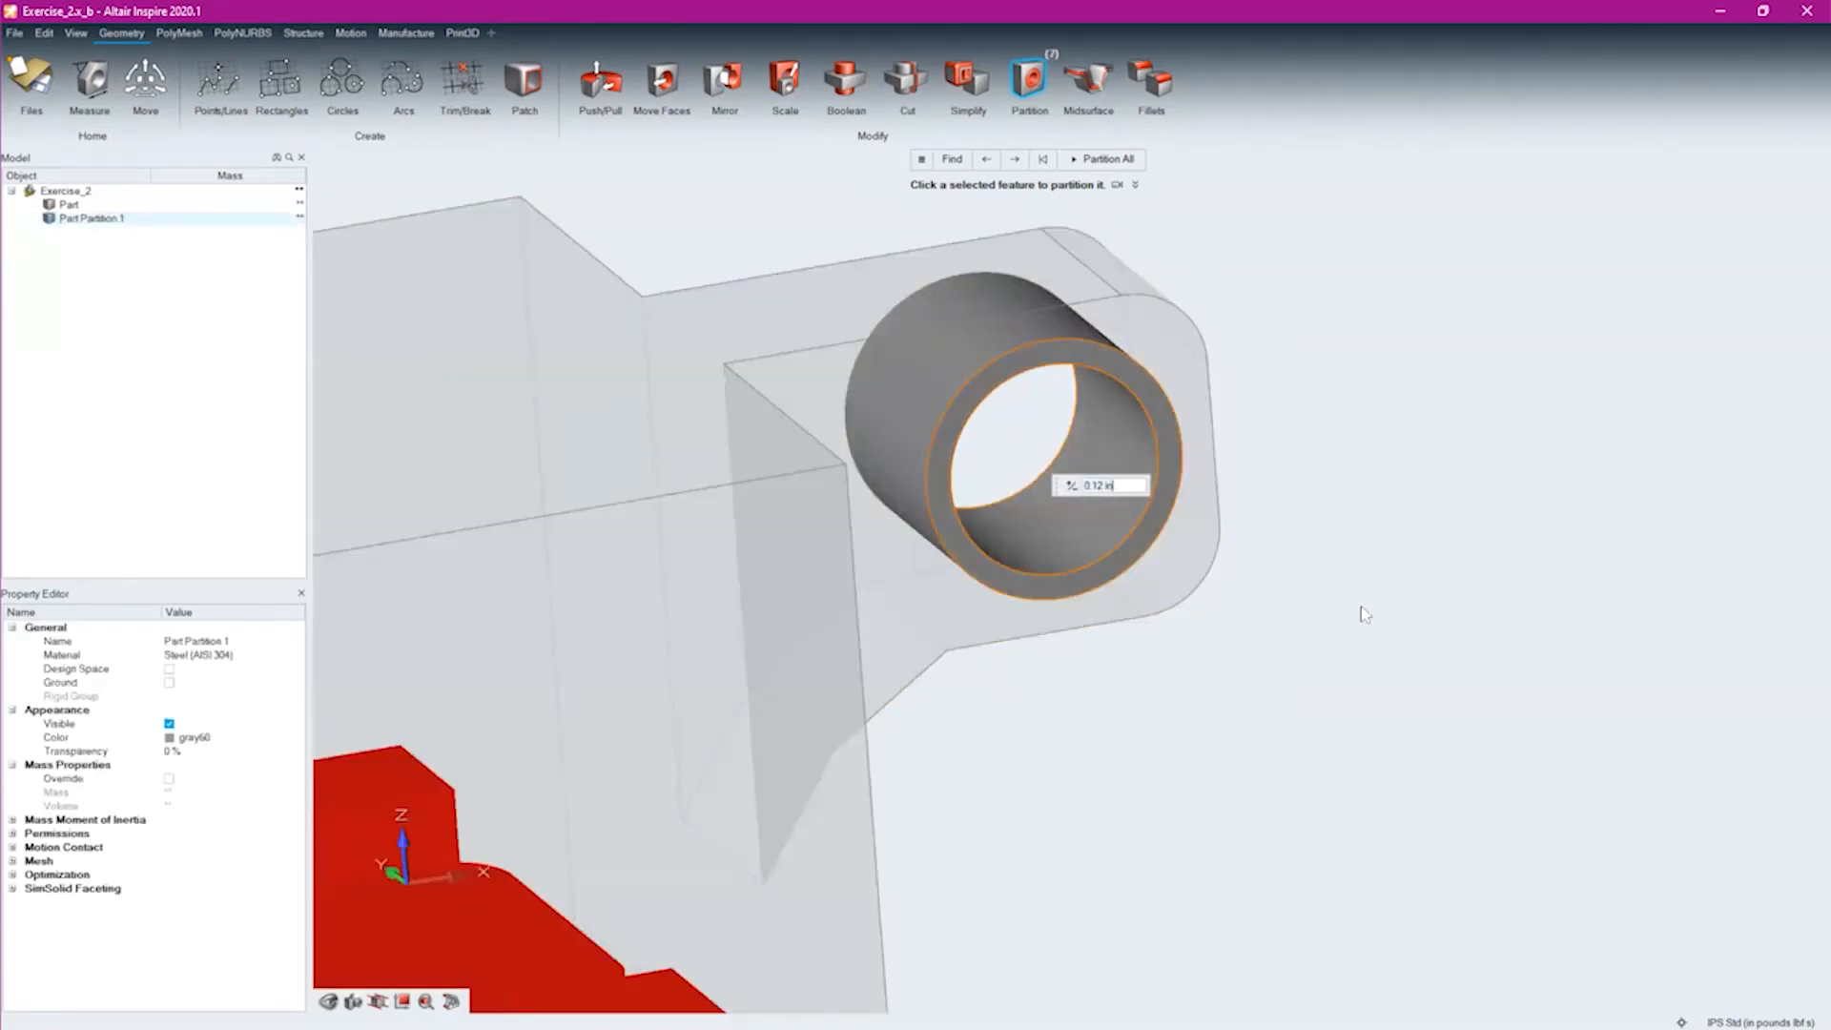
text(0.2)
key(Return)
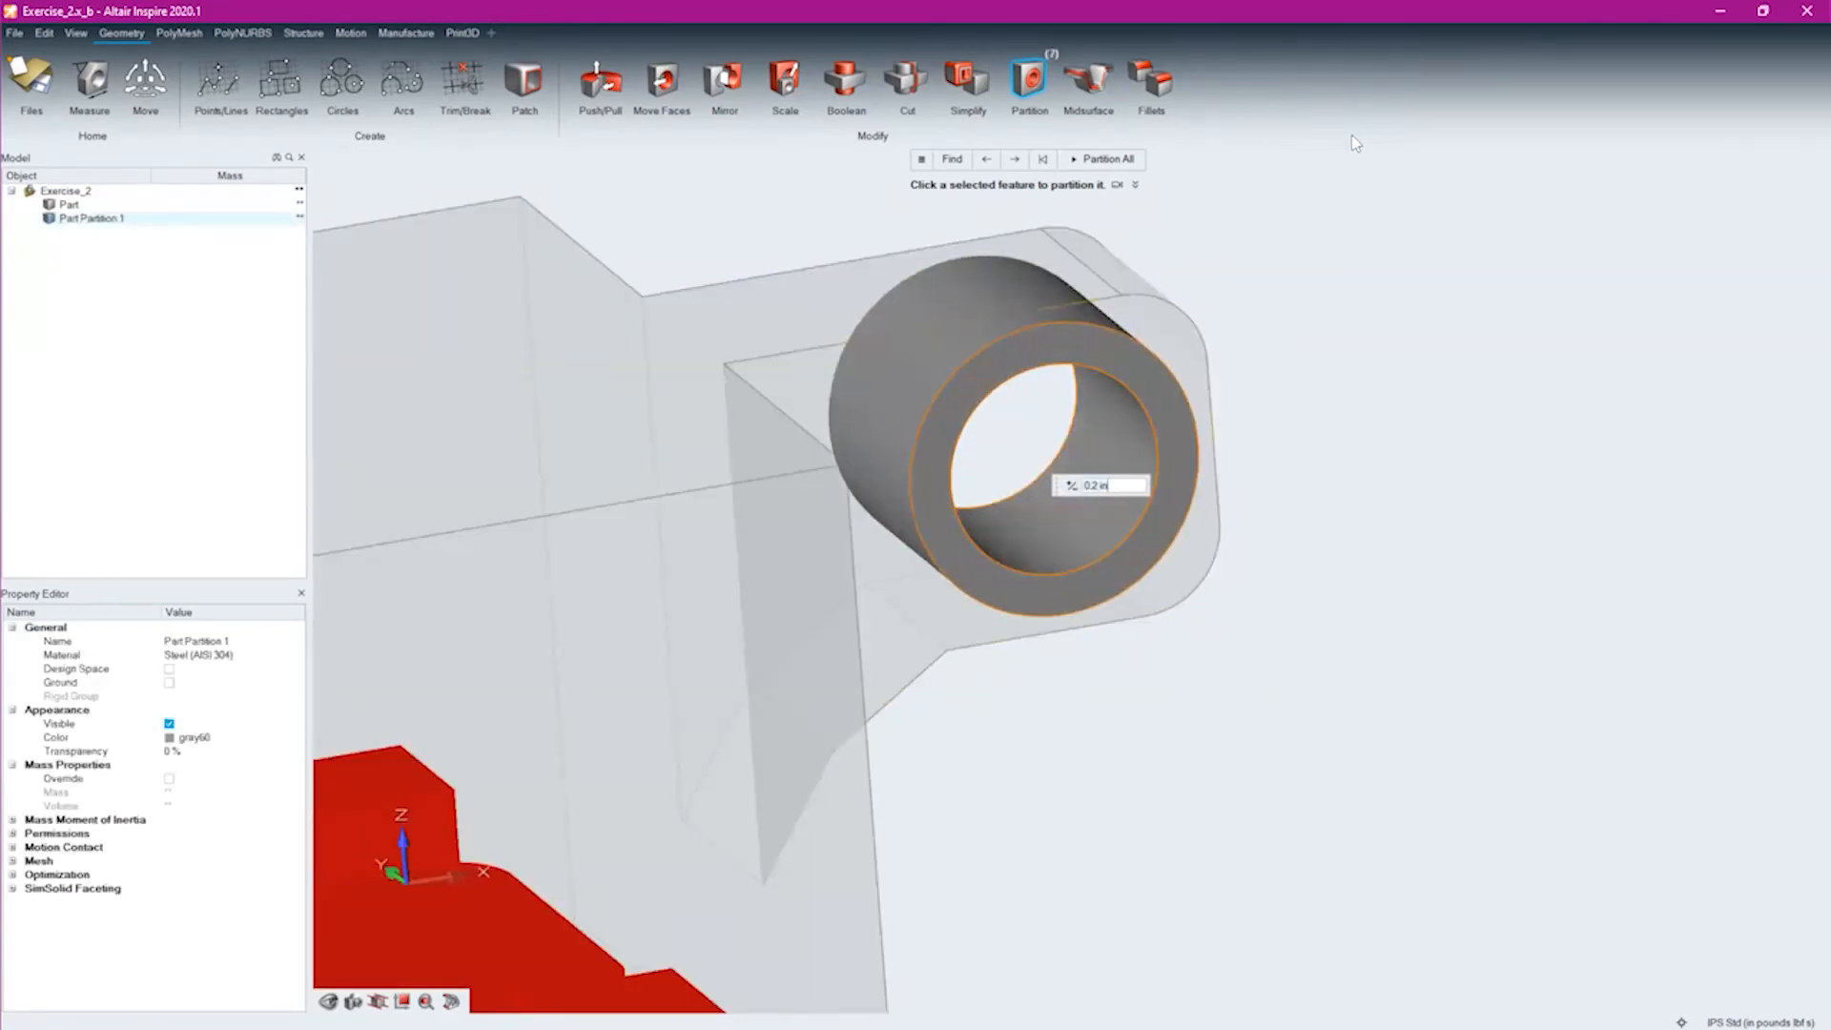
right_drag(1420, 421, 1396, 429)
right_click(1395, 428)
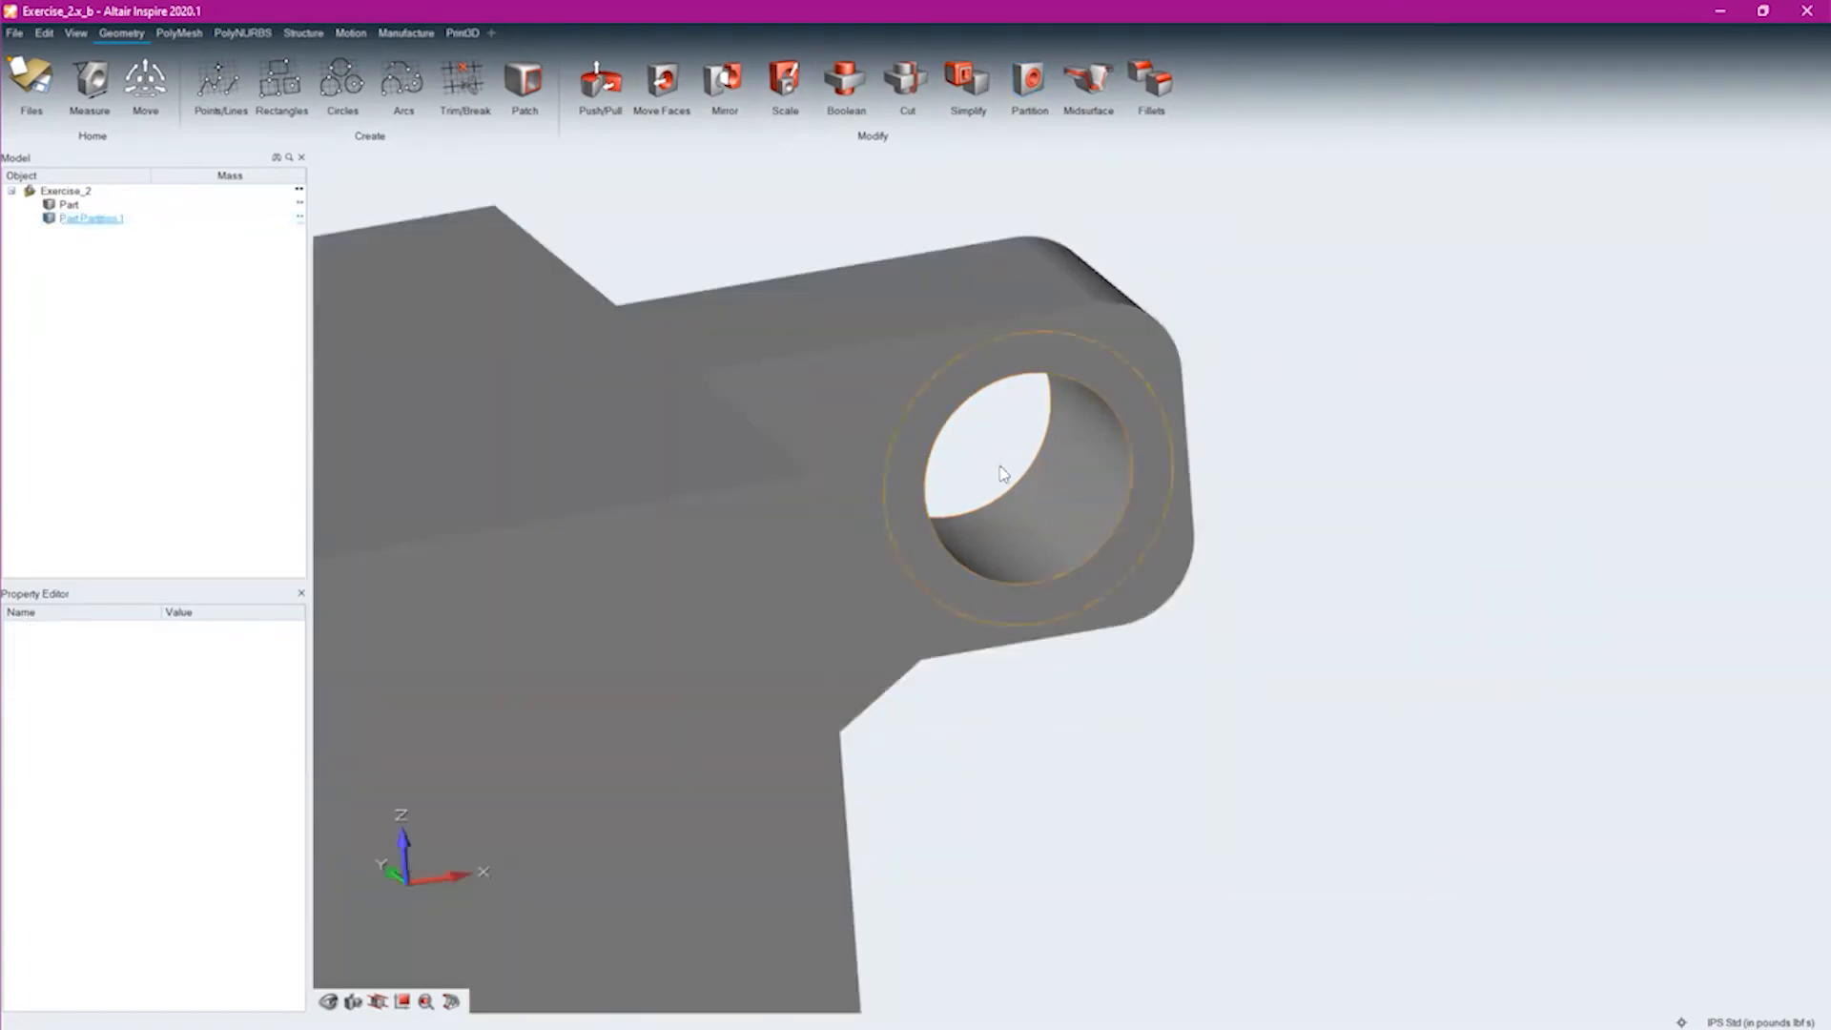
Select the main body and the lug's ring in turn to check the partition, and inspect the part's underside
click(959, 402)
click(867, 408)
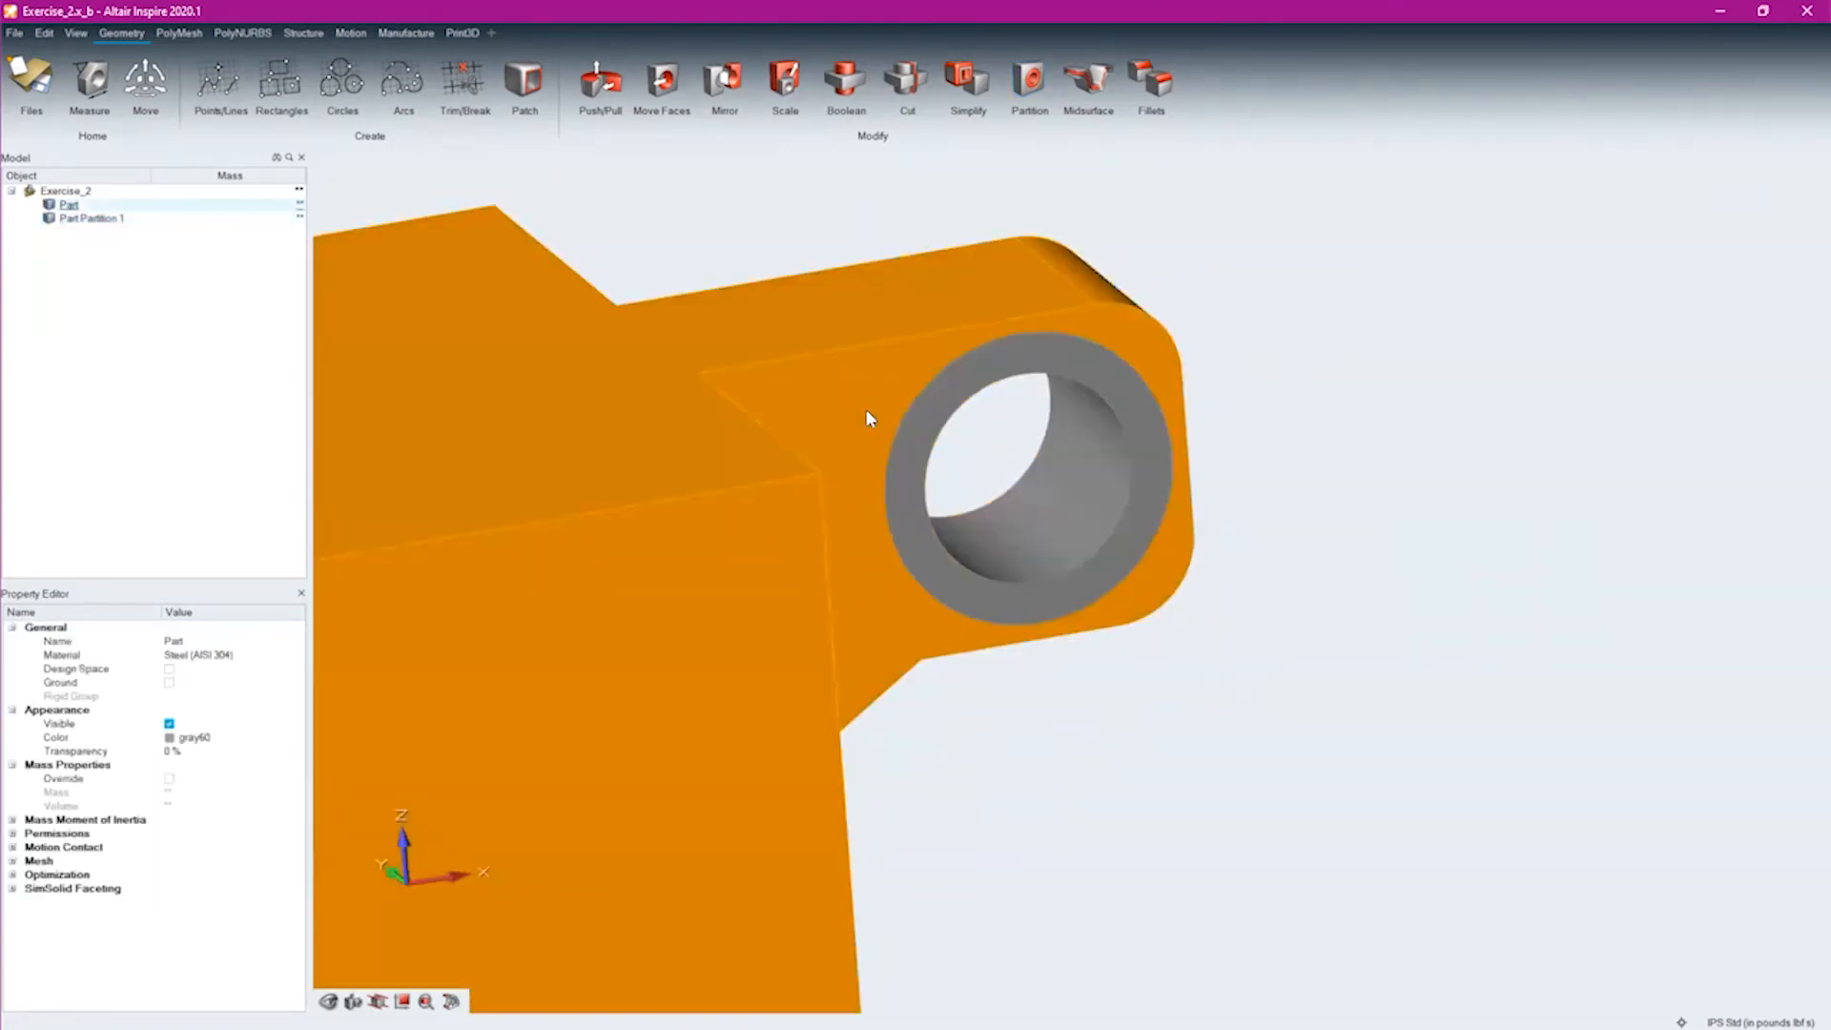
click(932, 420)
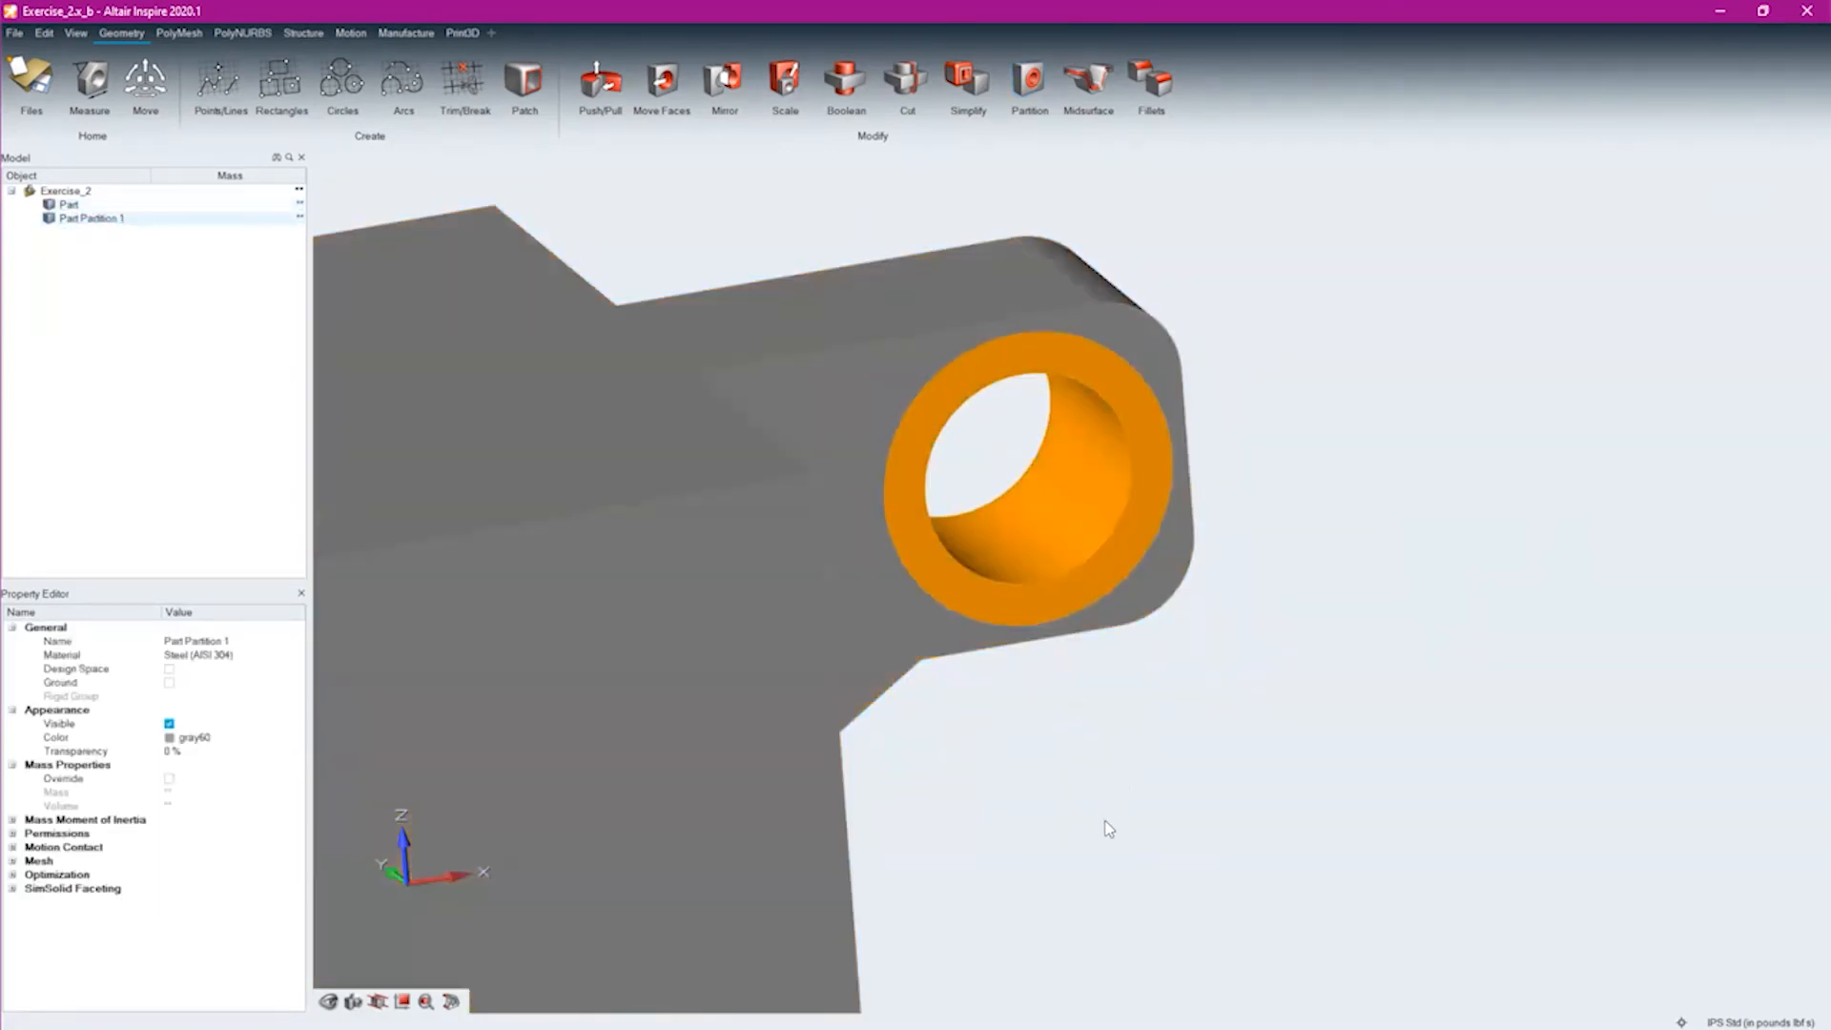
middle_drag(1103, 817, 1195, 455)
right_drag(1195, 454, 1265, 380)
middle_drag(976, 757, 1011, 547)
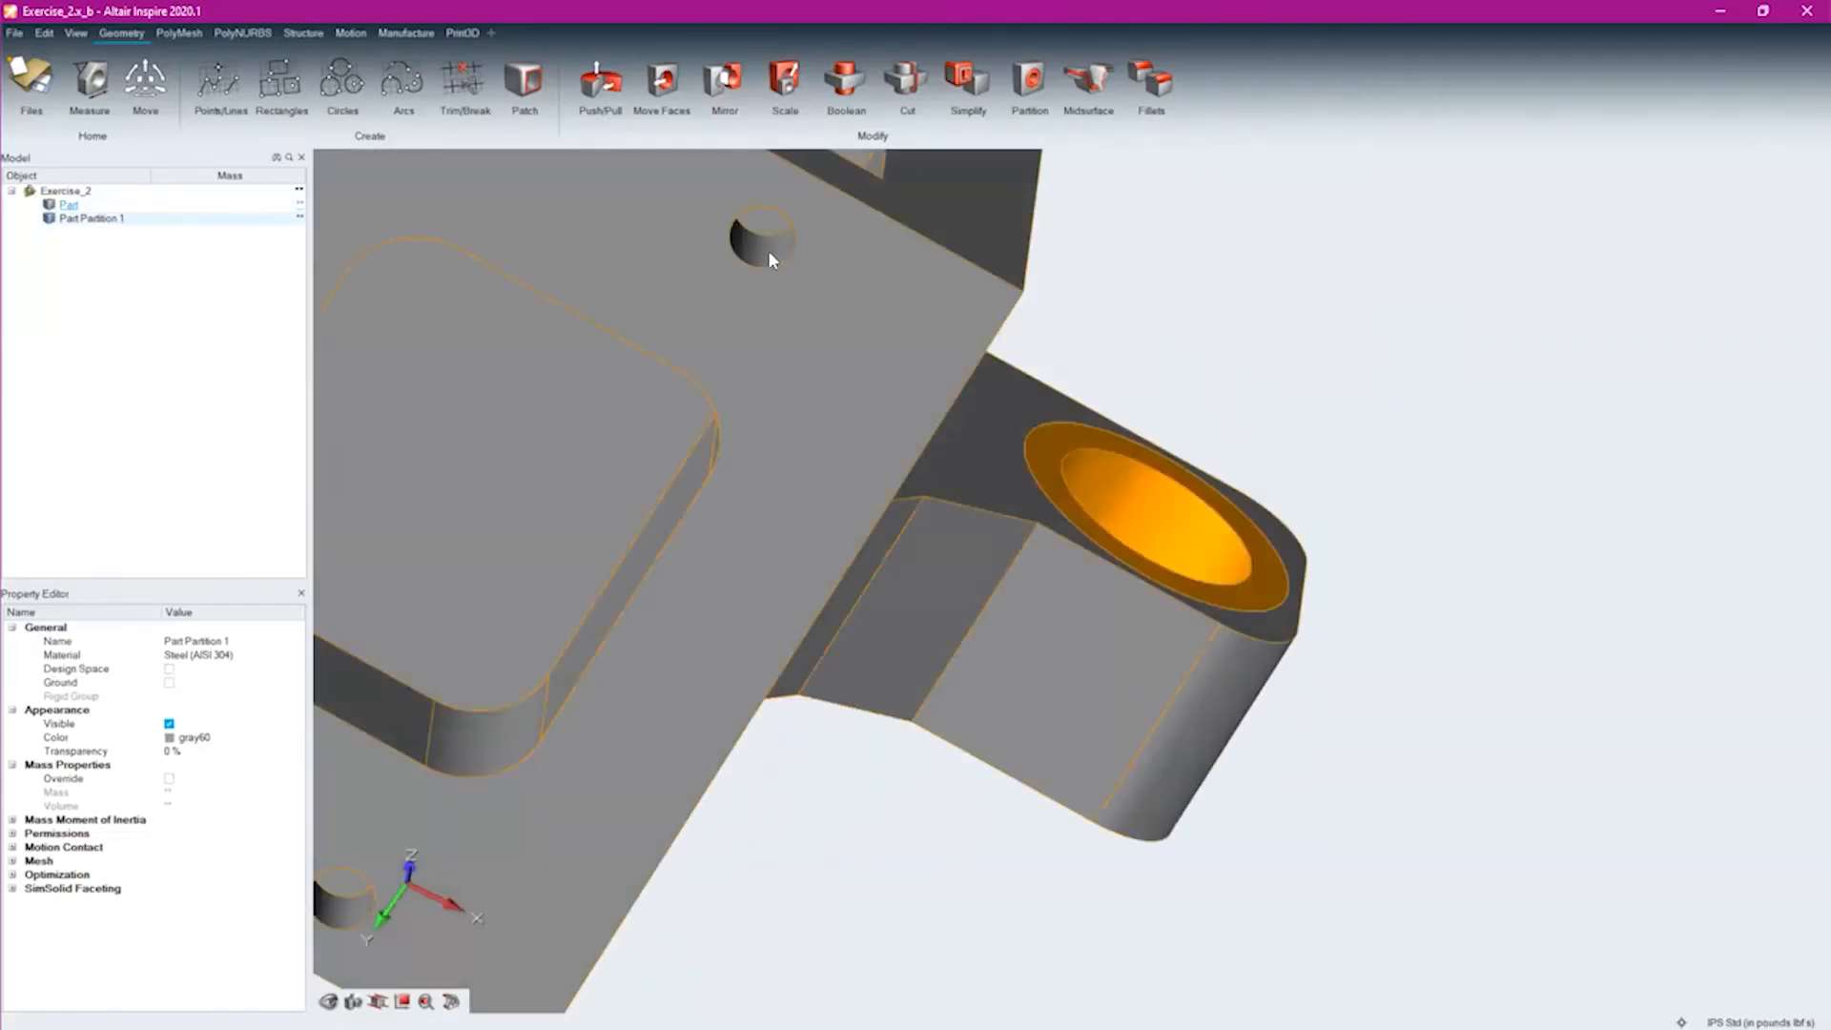
right_drag(854, 307, 695, 380)
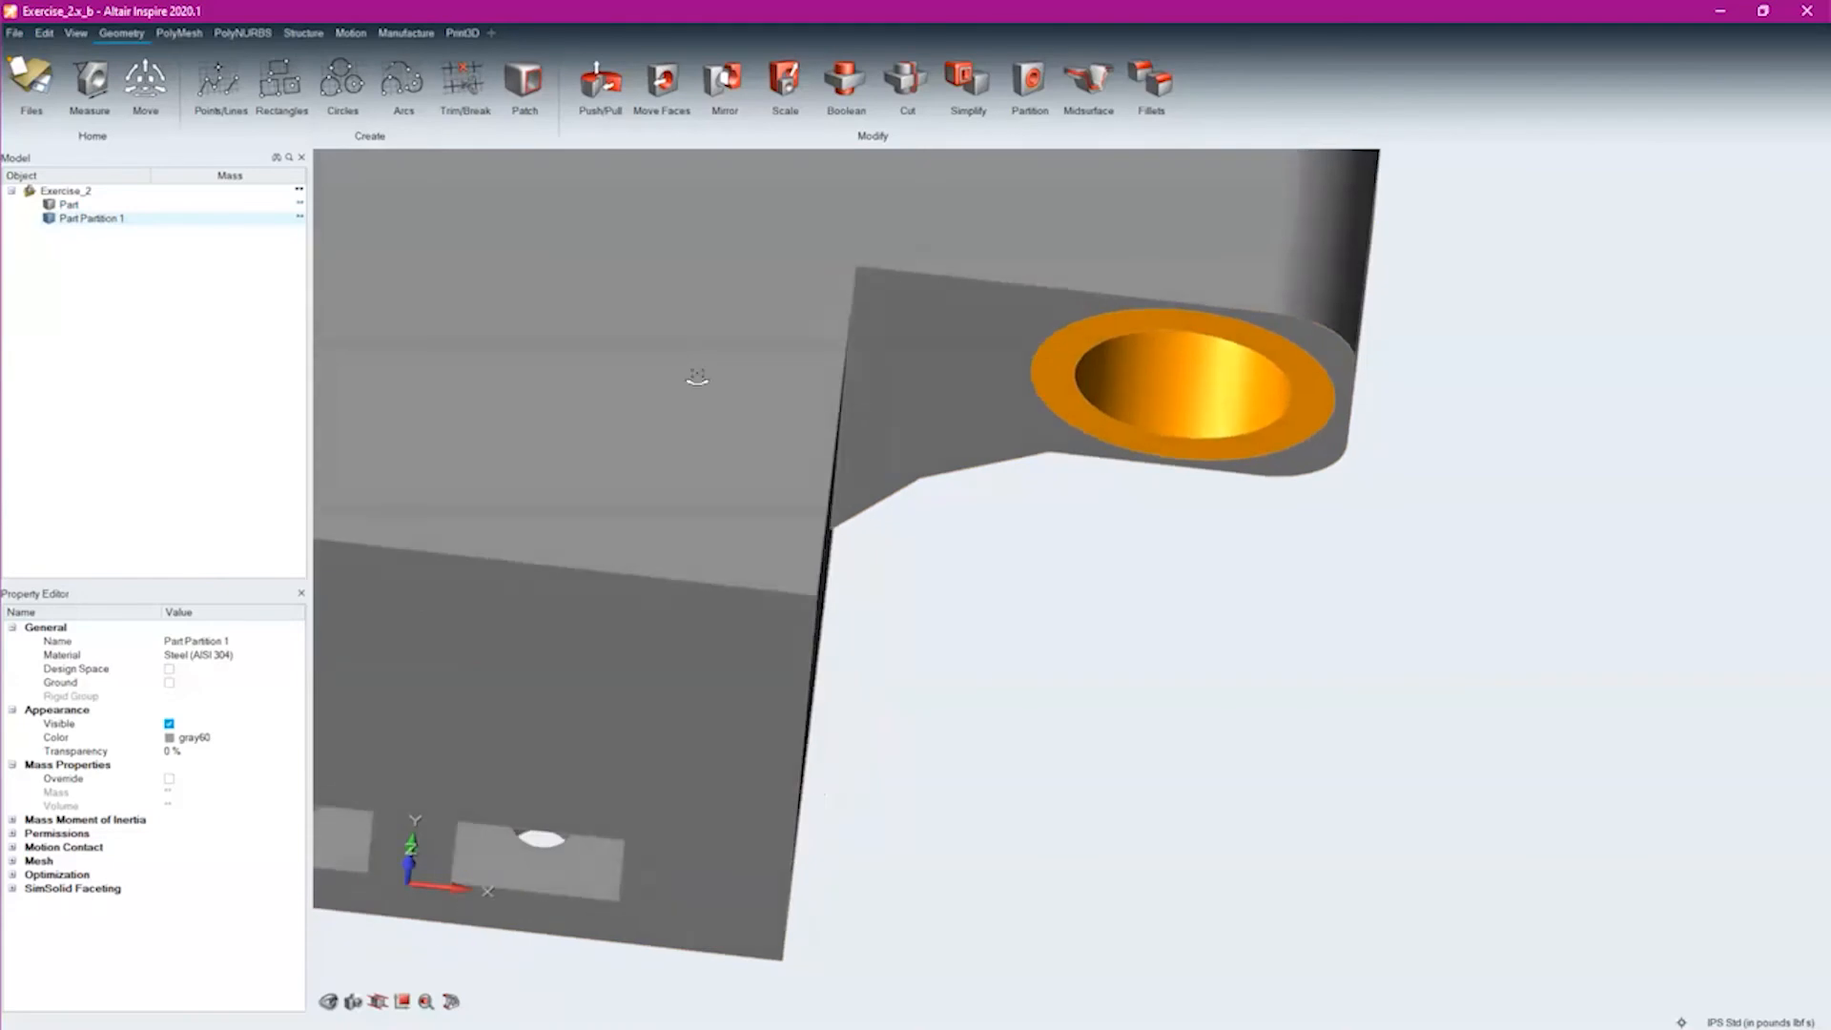
Mark the main body as Design Space and clear the selection
right_click(661, 321)
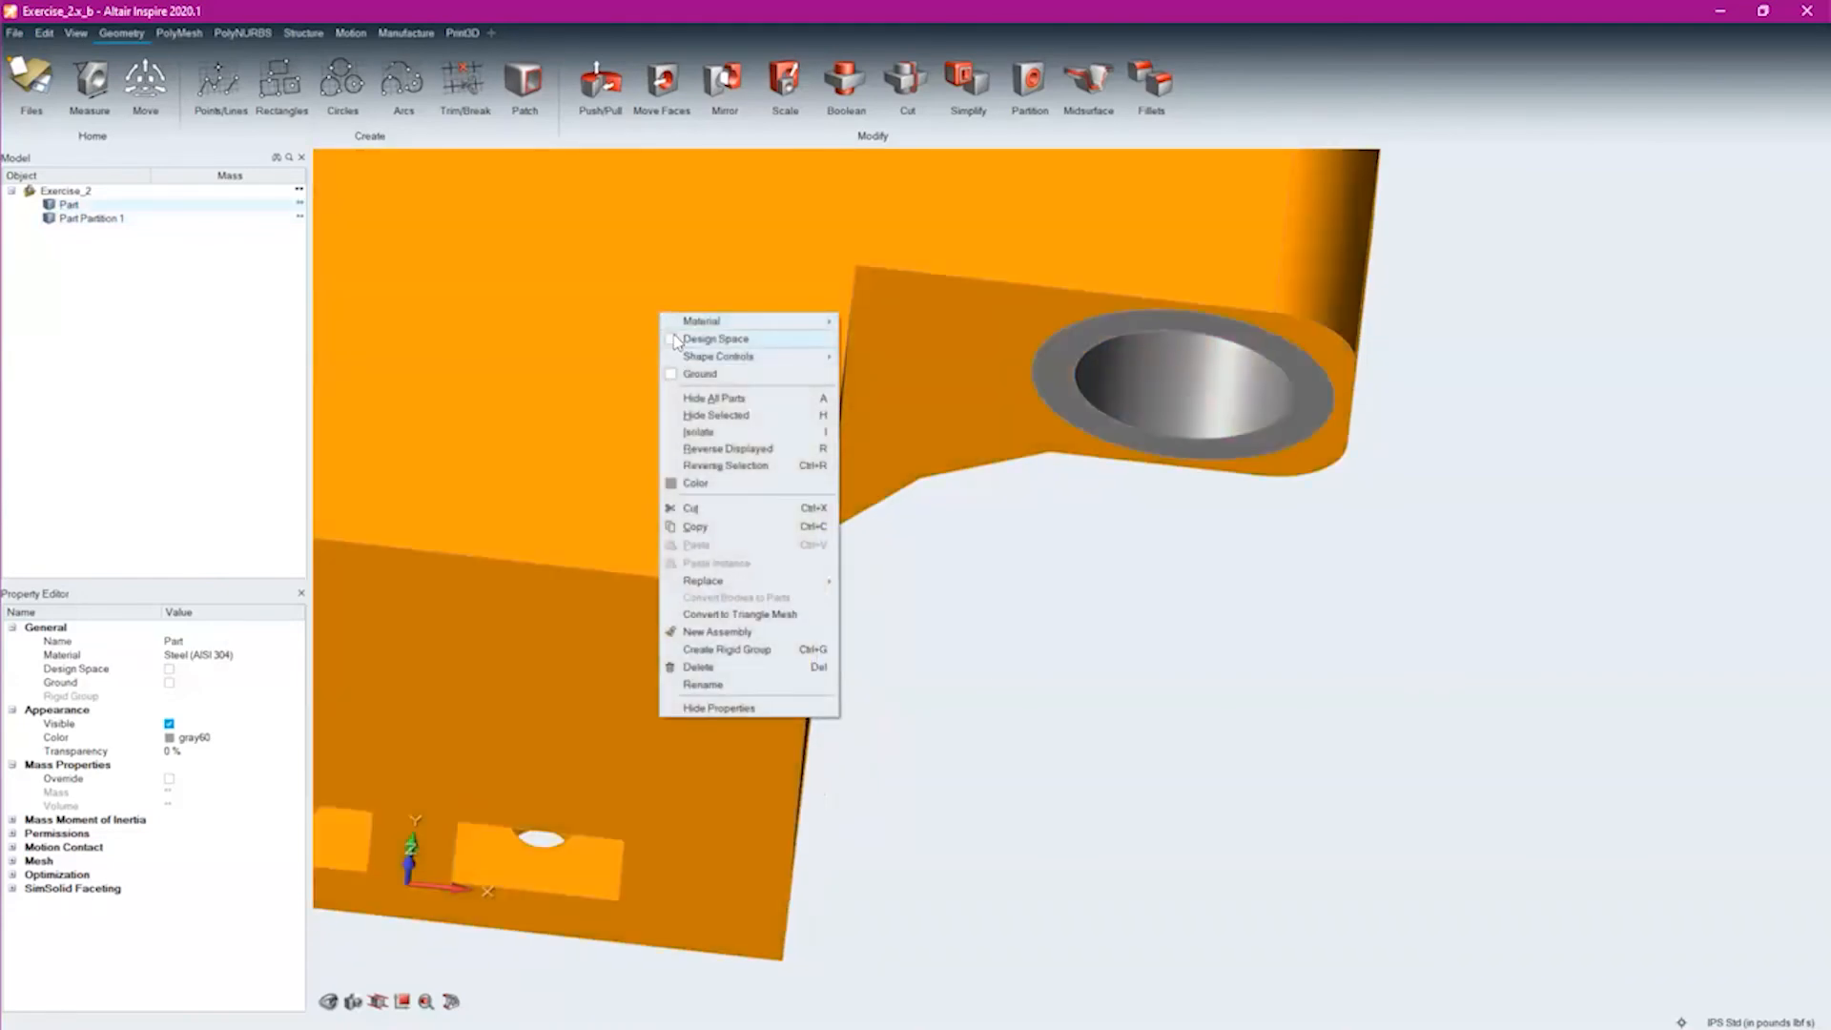
click(716, 340)
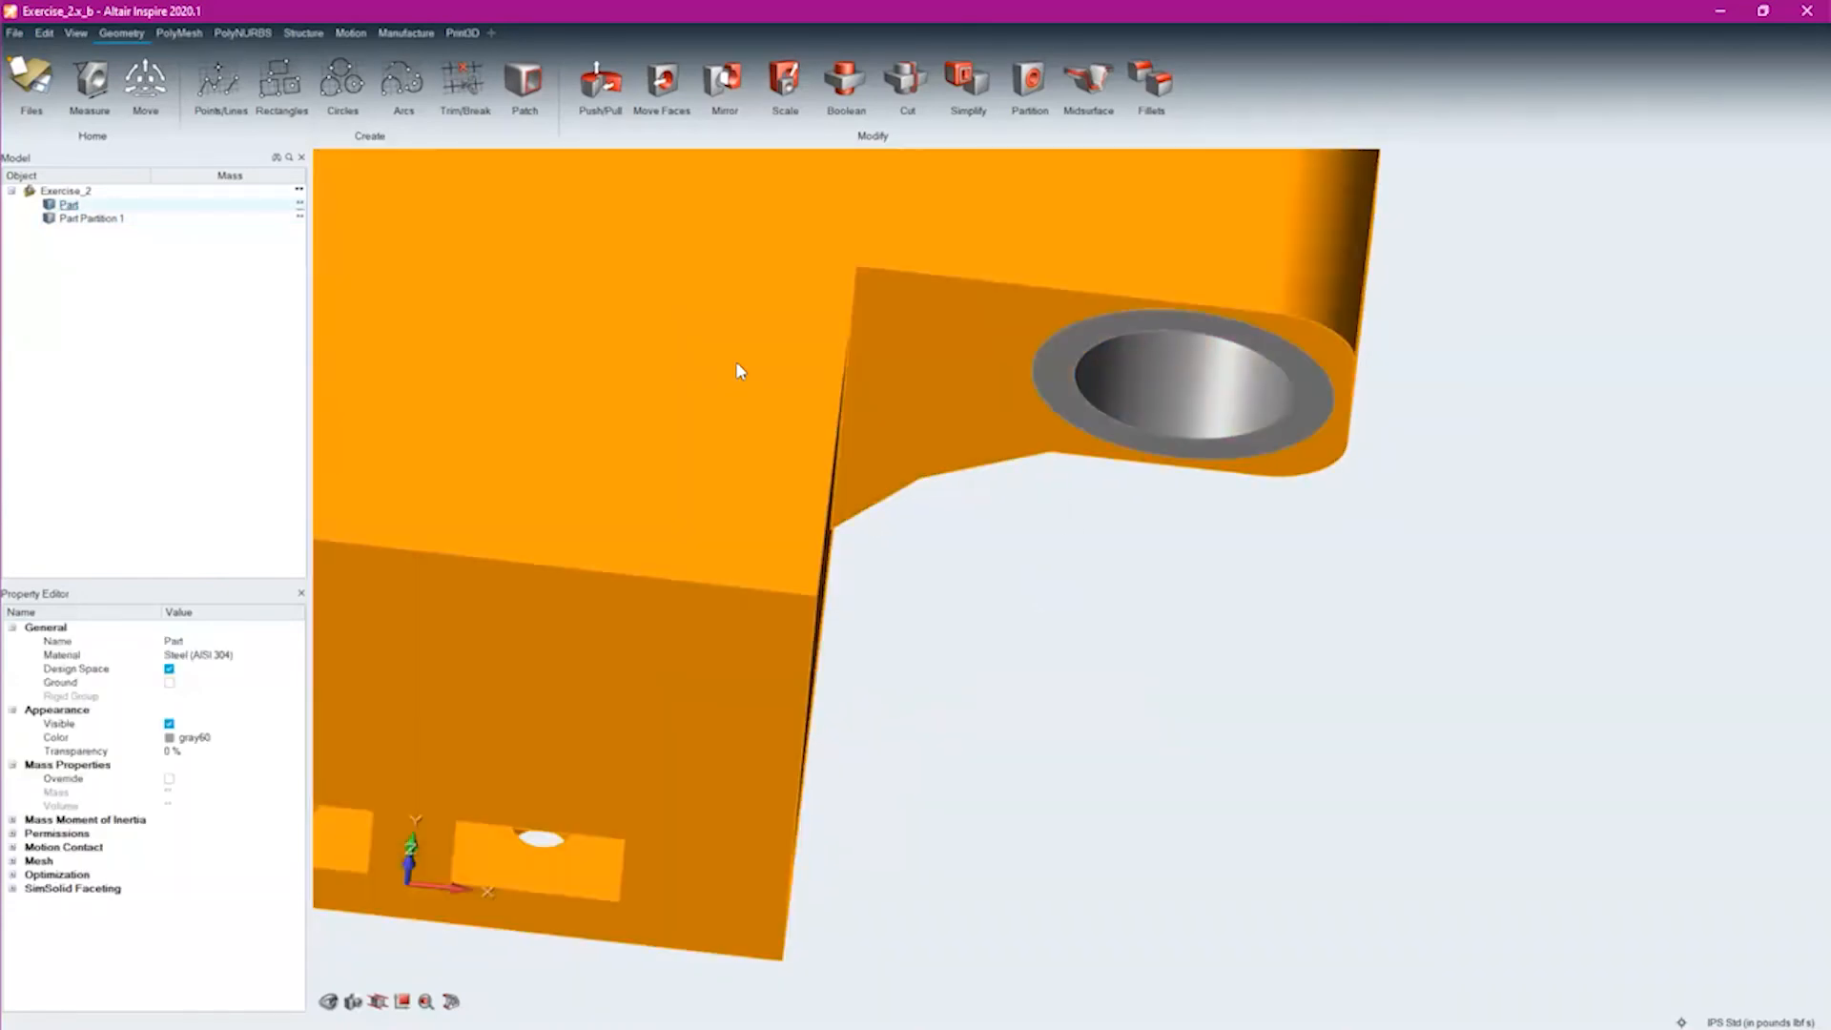
click(1137, 598)
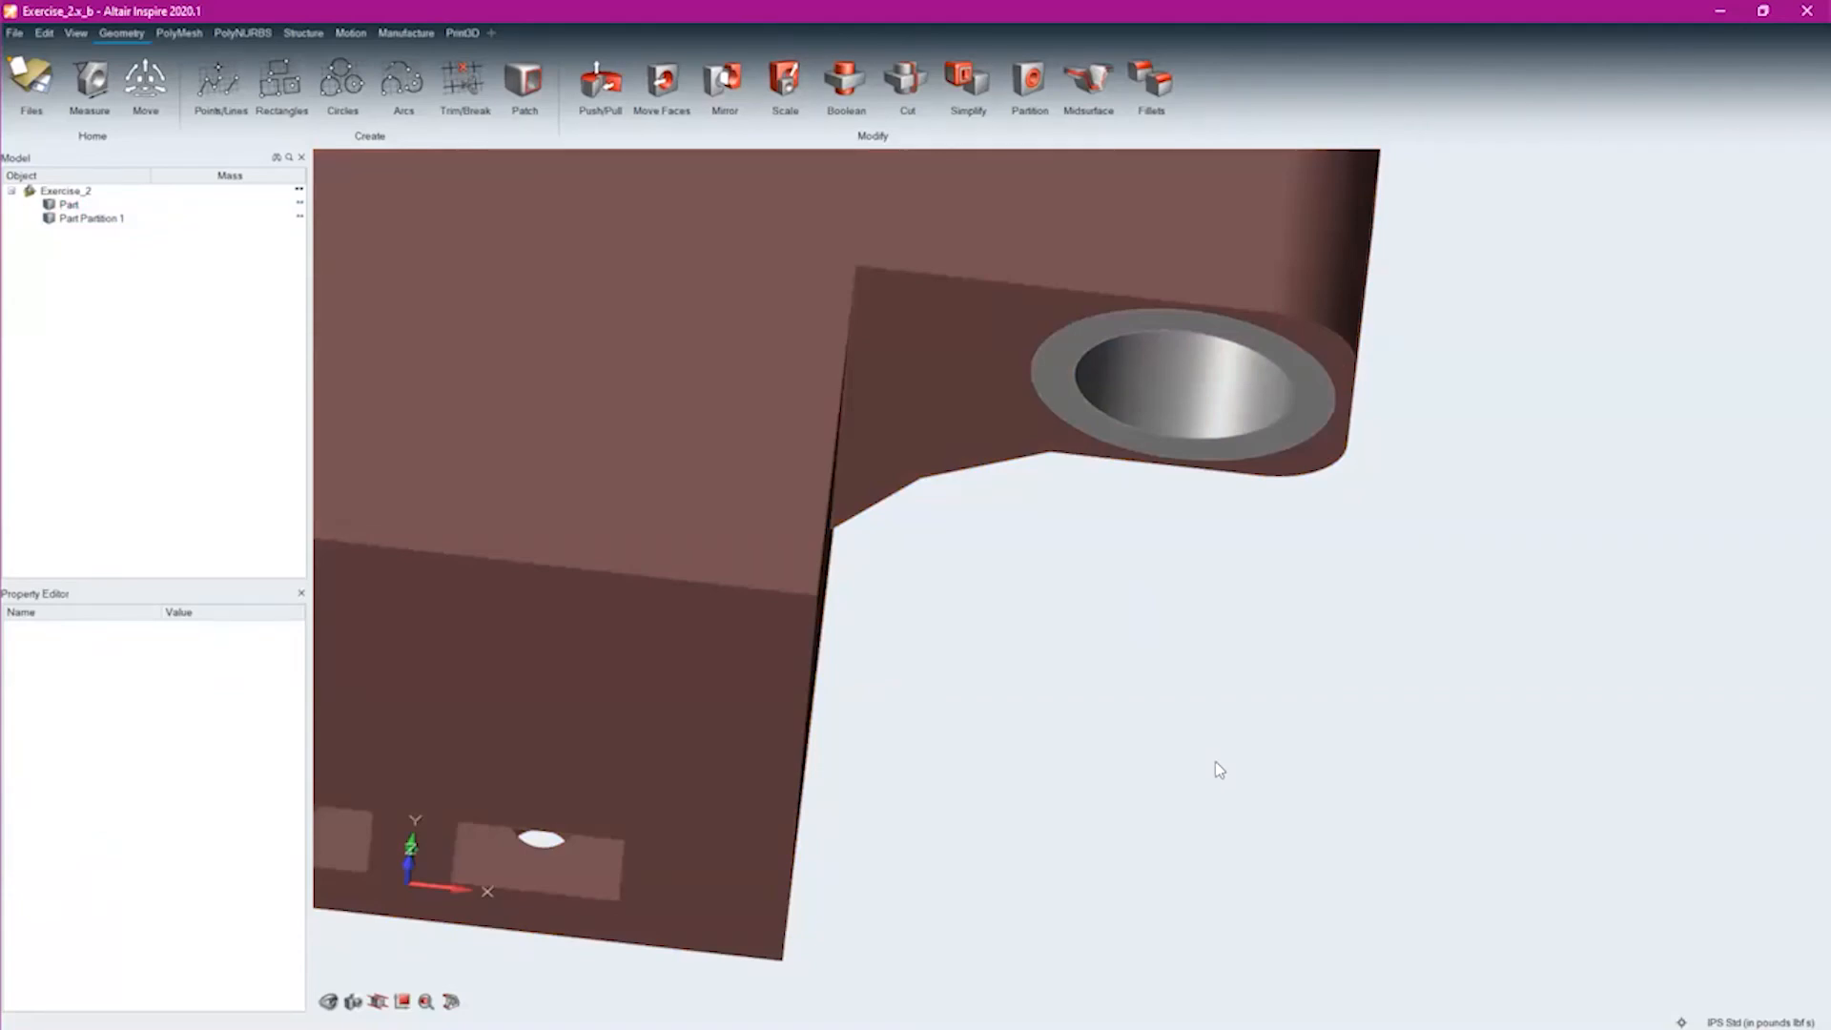
Open the recent model Exercise_6a.stmod without saving the current model
middle_drag(1185, 596, 1177, 503)
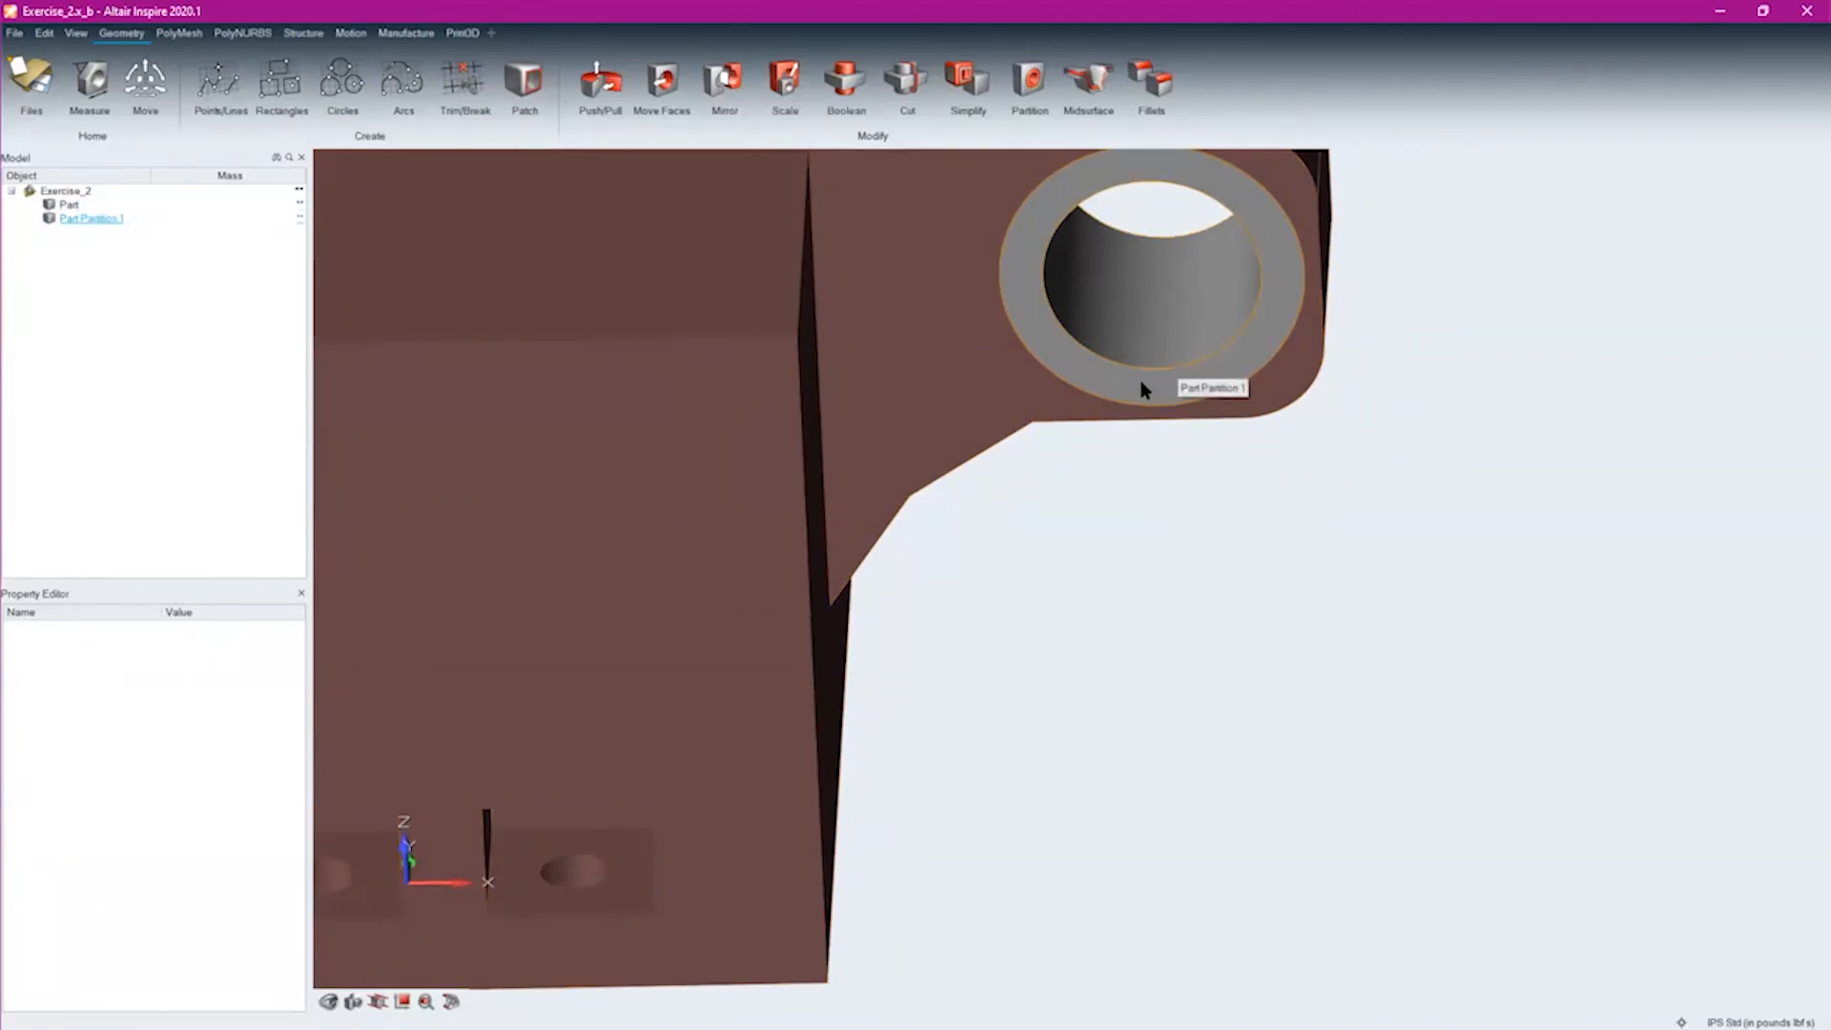
click(12, 34)
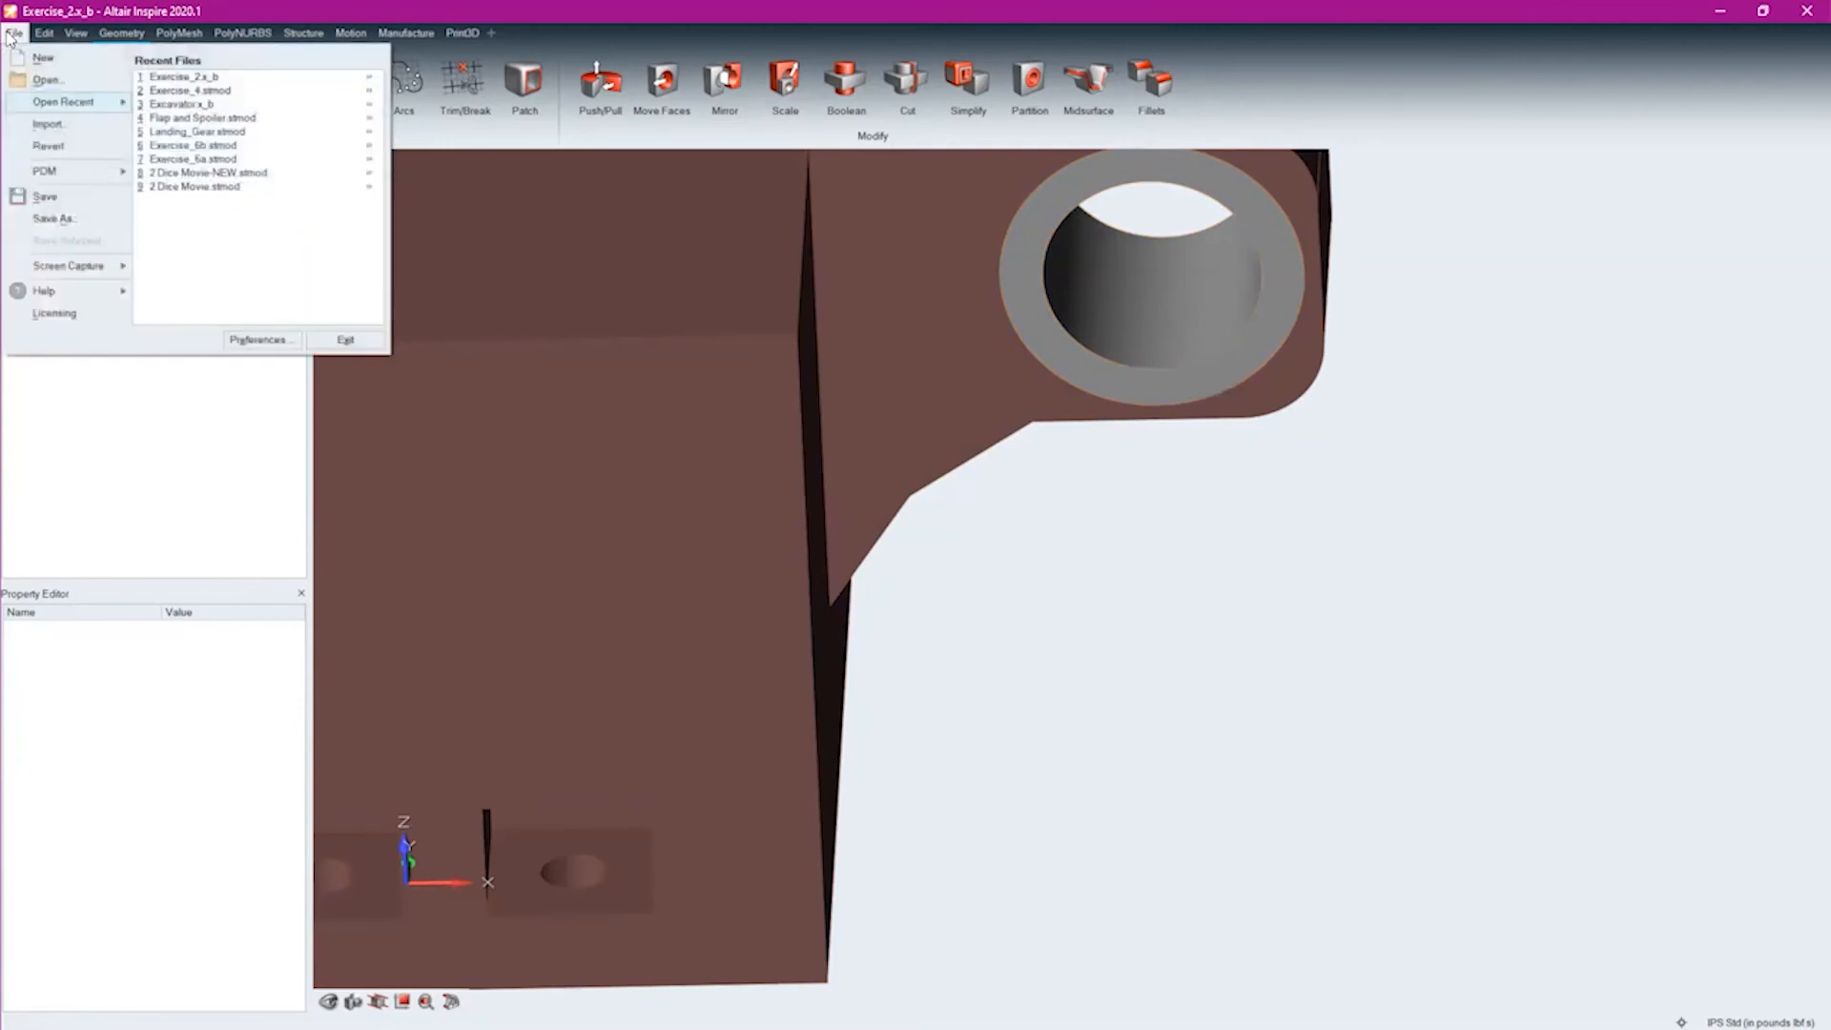
click(196, 160)
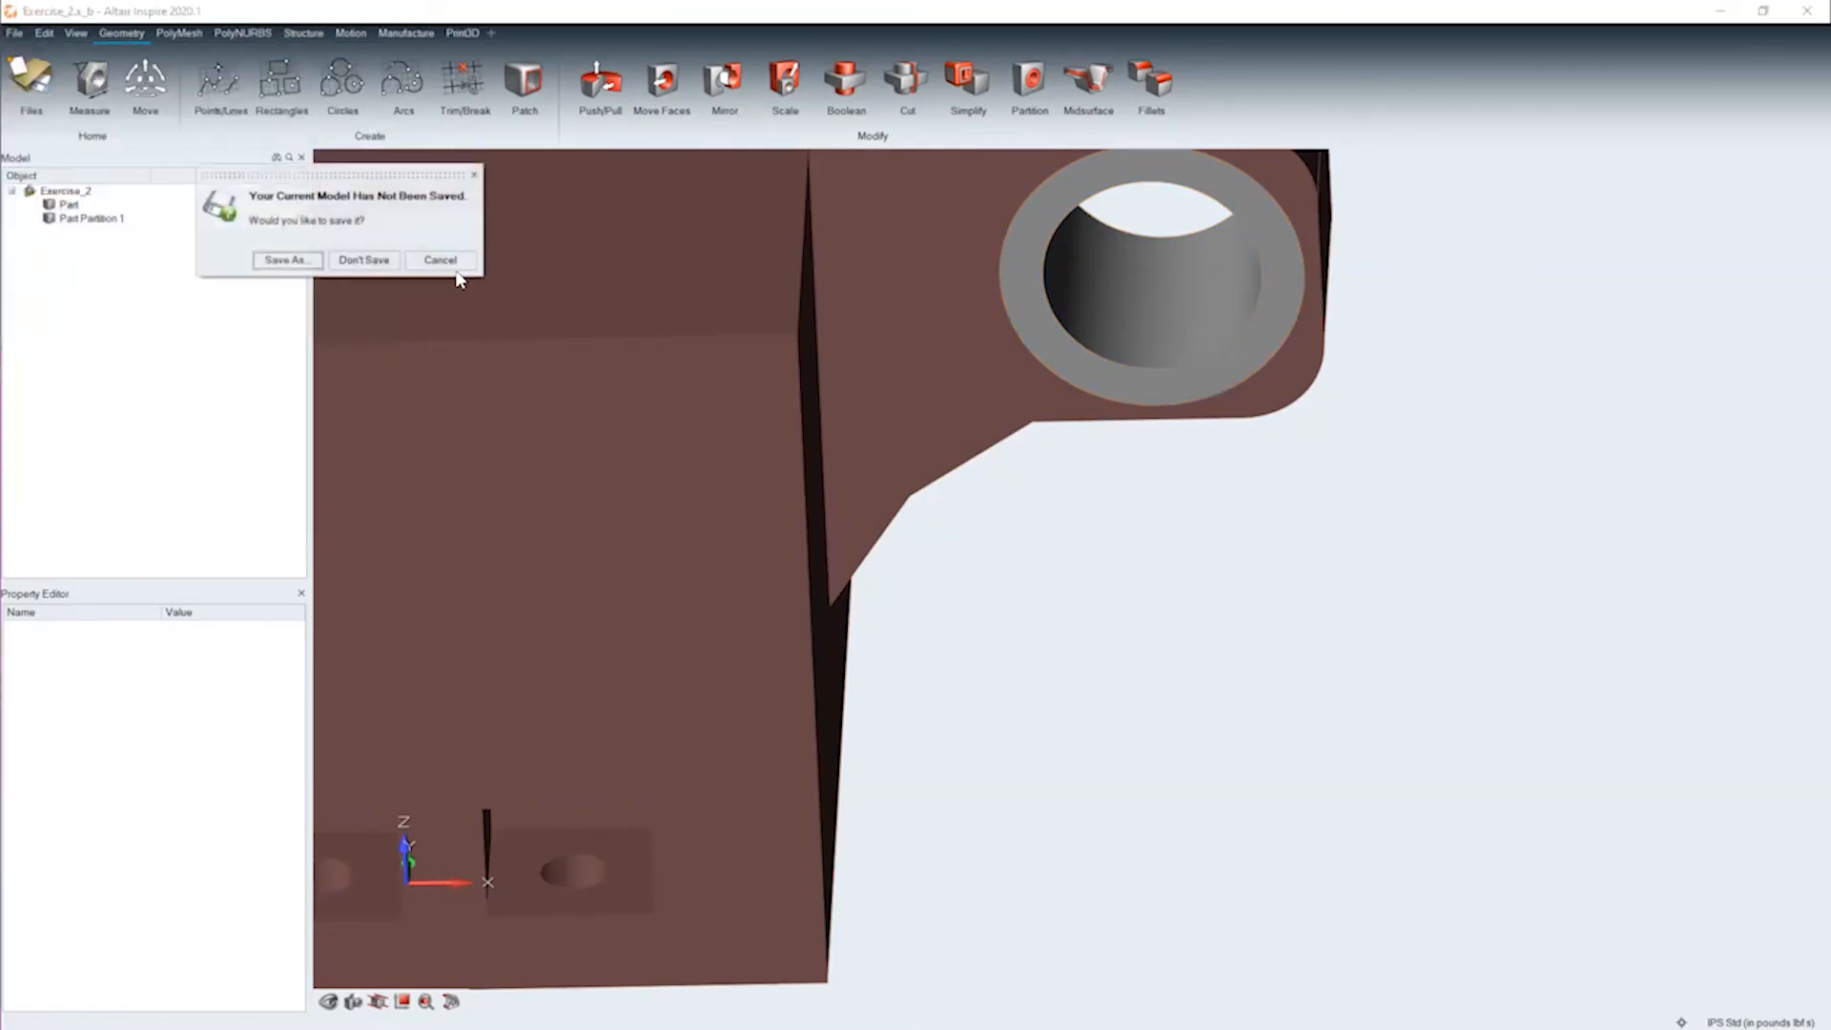
click(381, 254)
Mark the bracket's main body as Design Space, clear the selection and turn the part to show its bolted underside
middle_drag(1239, 587, 1544, 875)
right_drag(1544, 875, 1113, 422)
right_click(1113, 423)
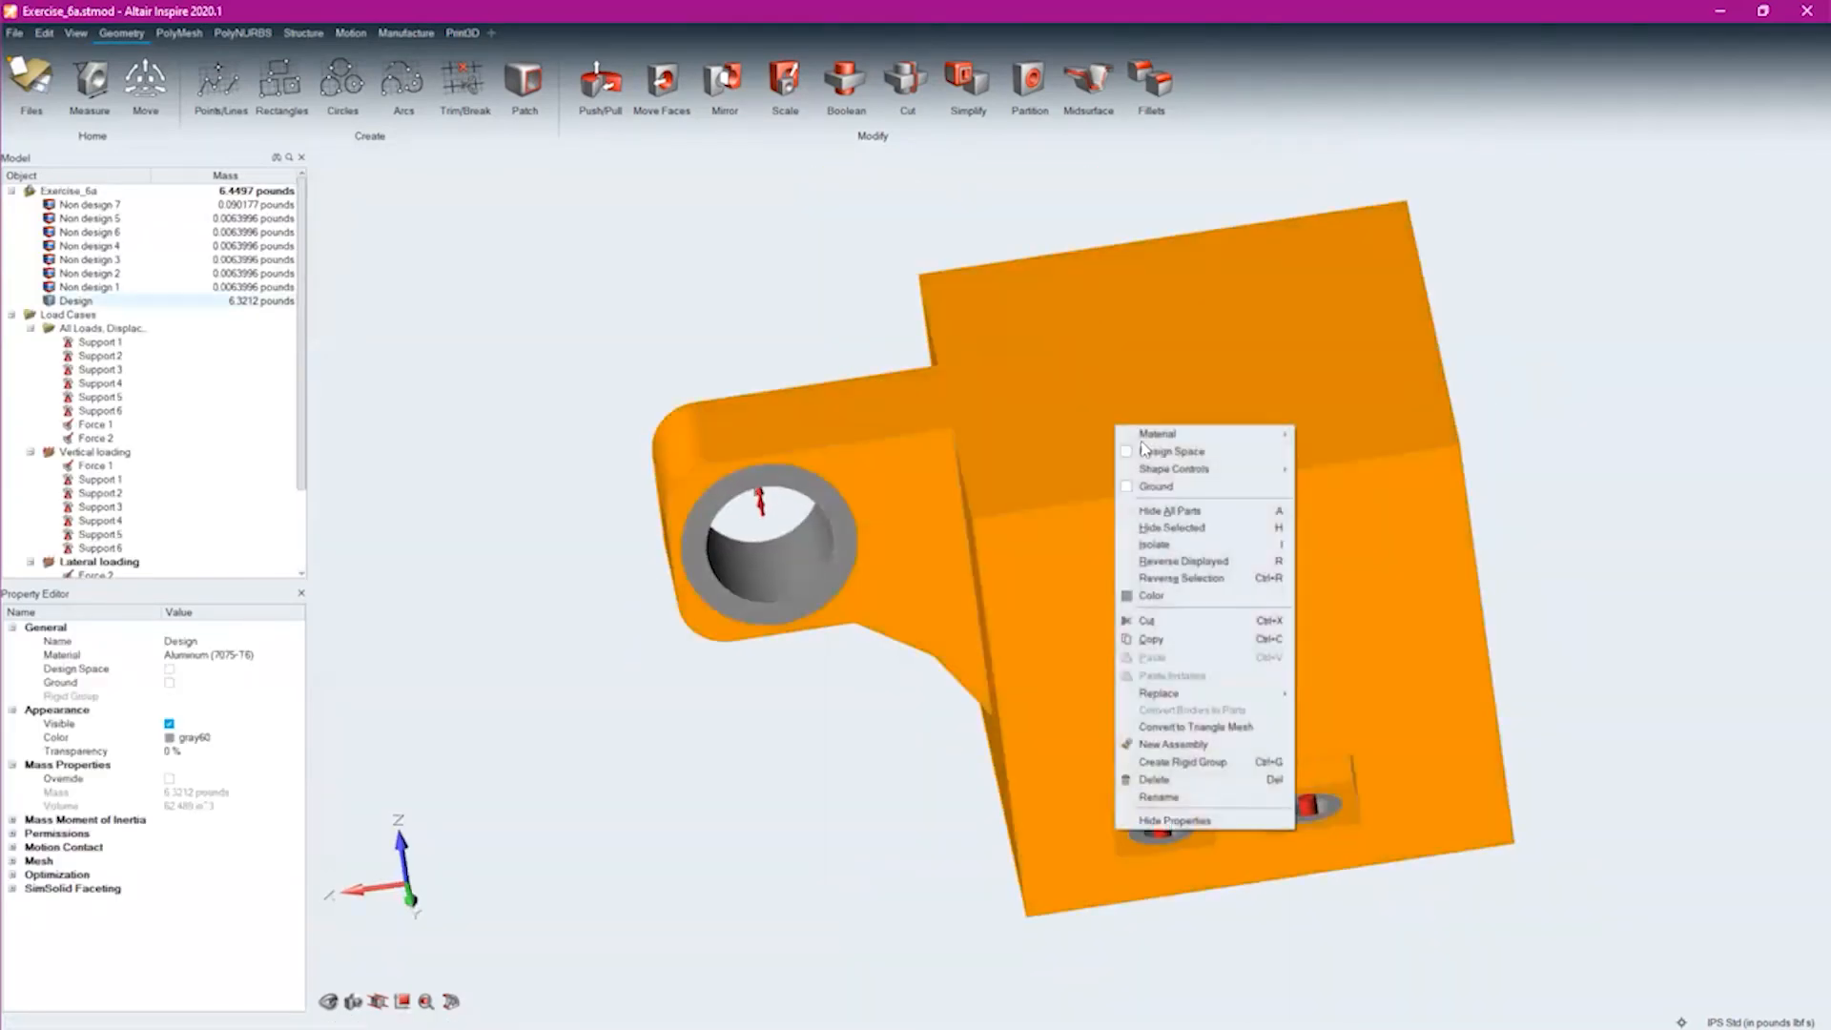
click(1130, 460)
click(752, 824)
right_drag(863, 882, 919, 621)
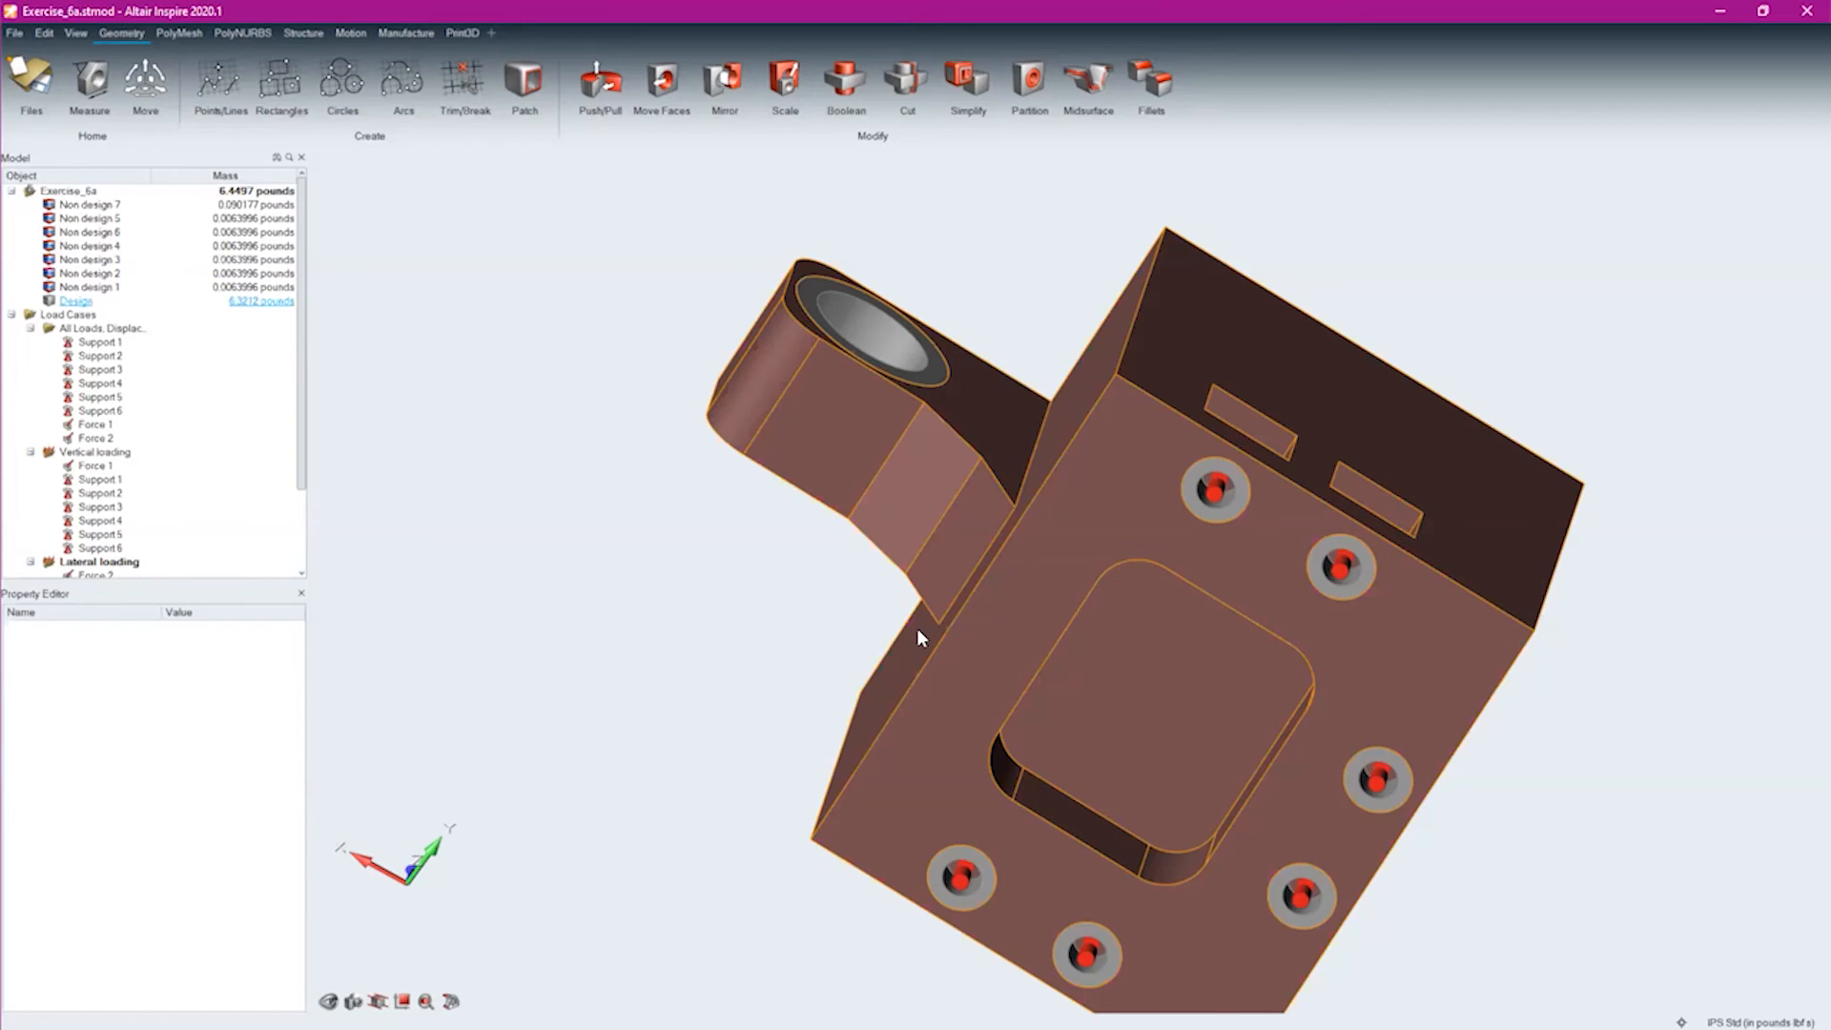
click(477, 294)
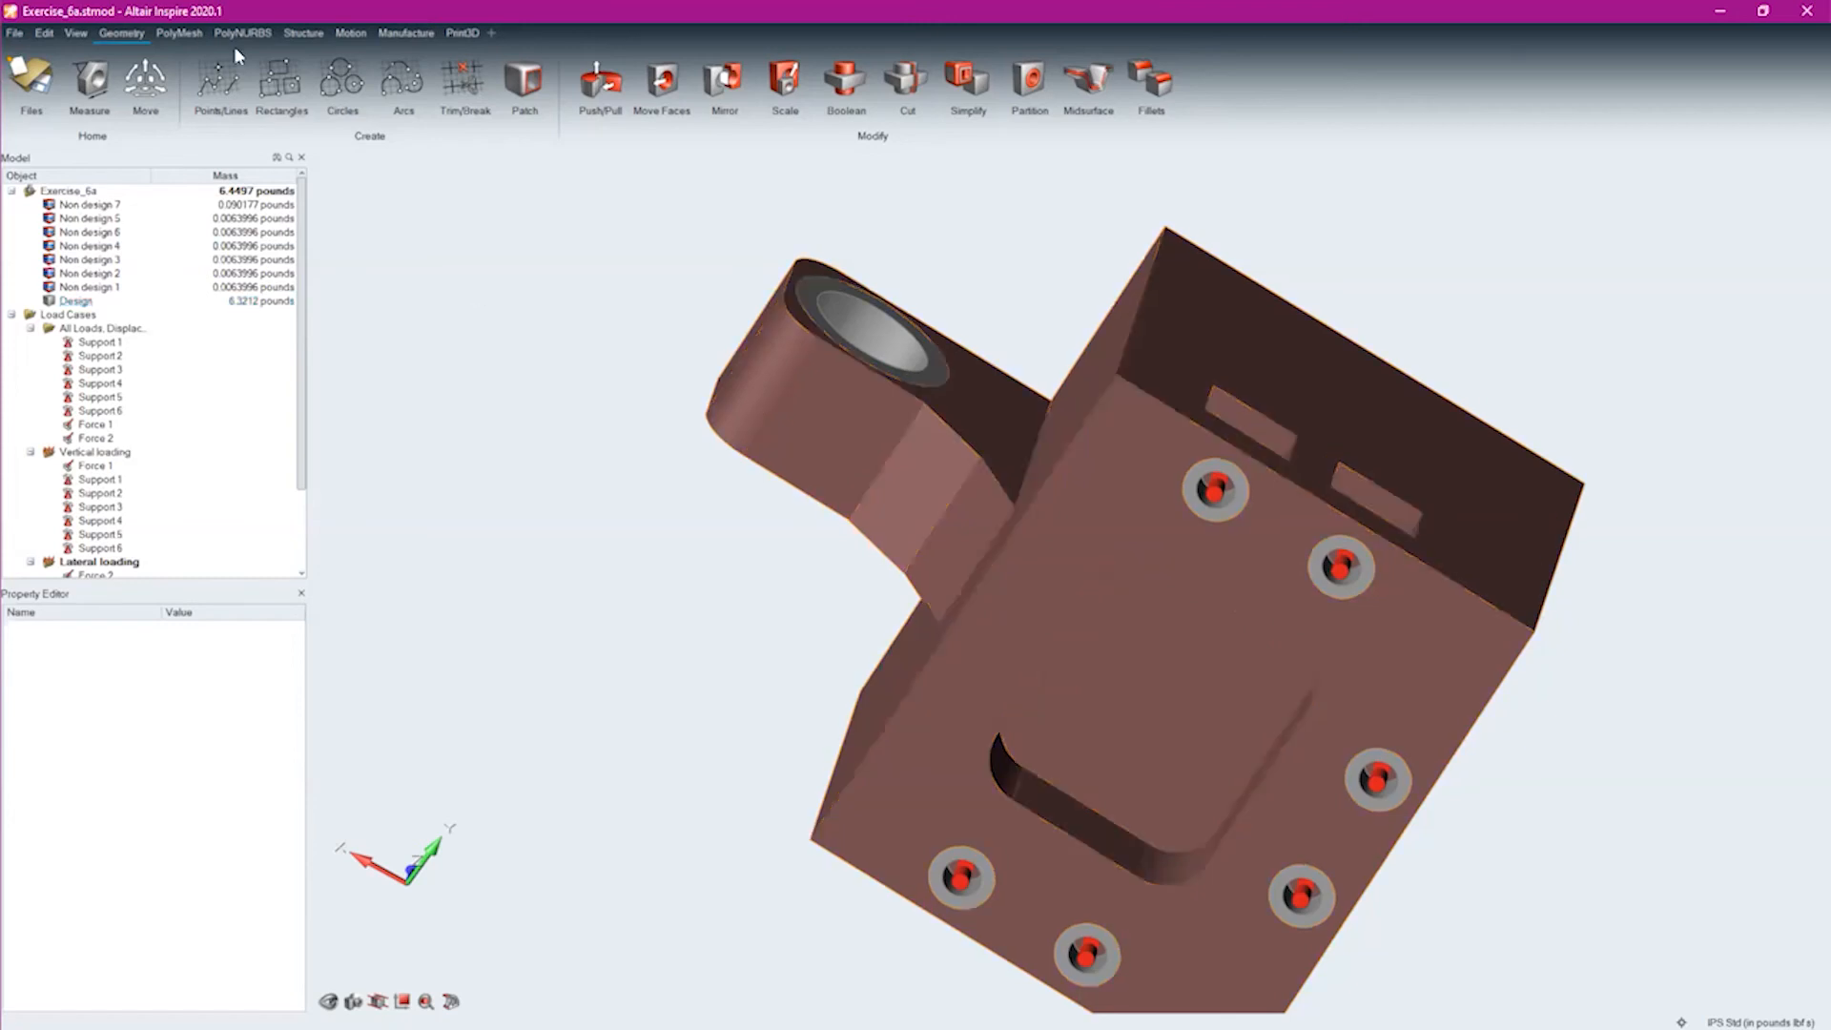
Select the lug's ring and the force applied to its hole in turn to inspect the part's load setup
click(304, 34)
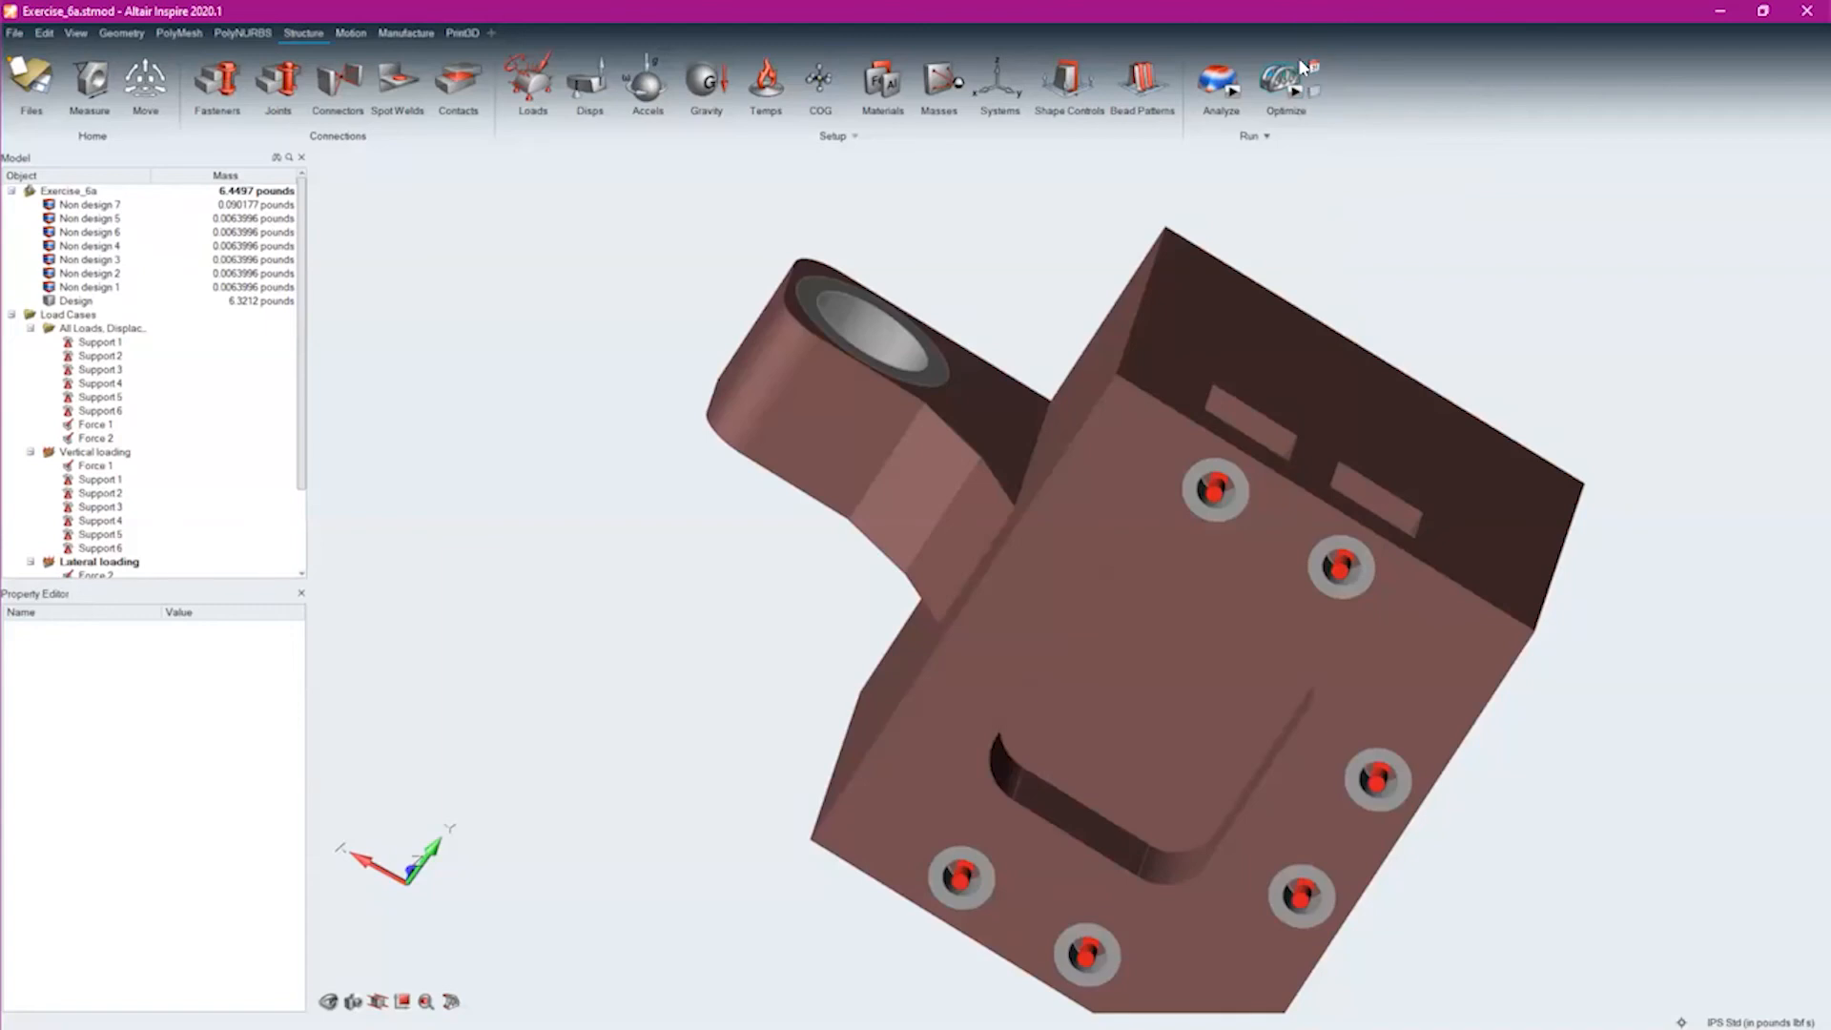
middle_drag(1501, 238, 1297, 439)
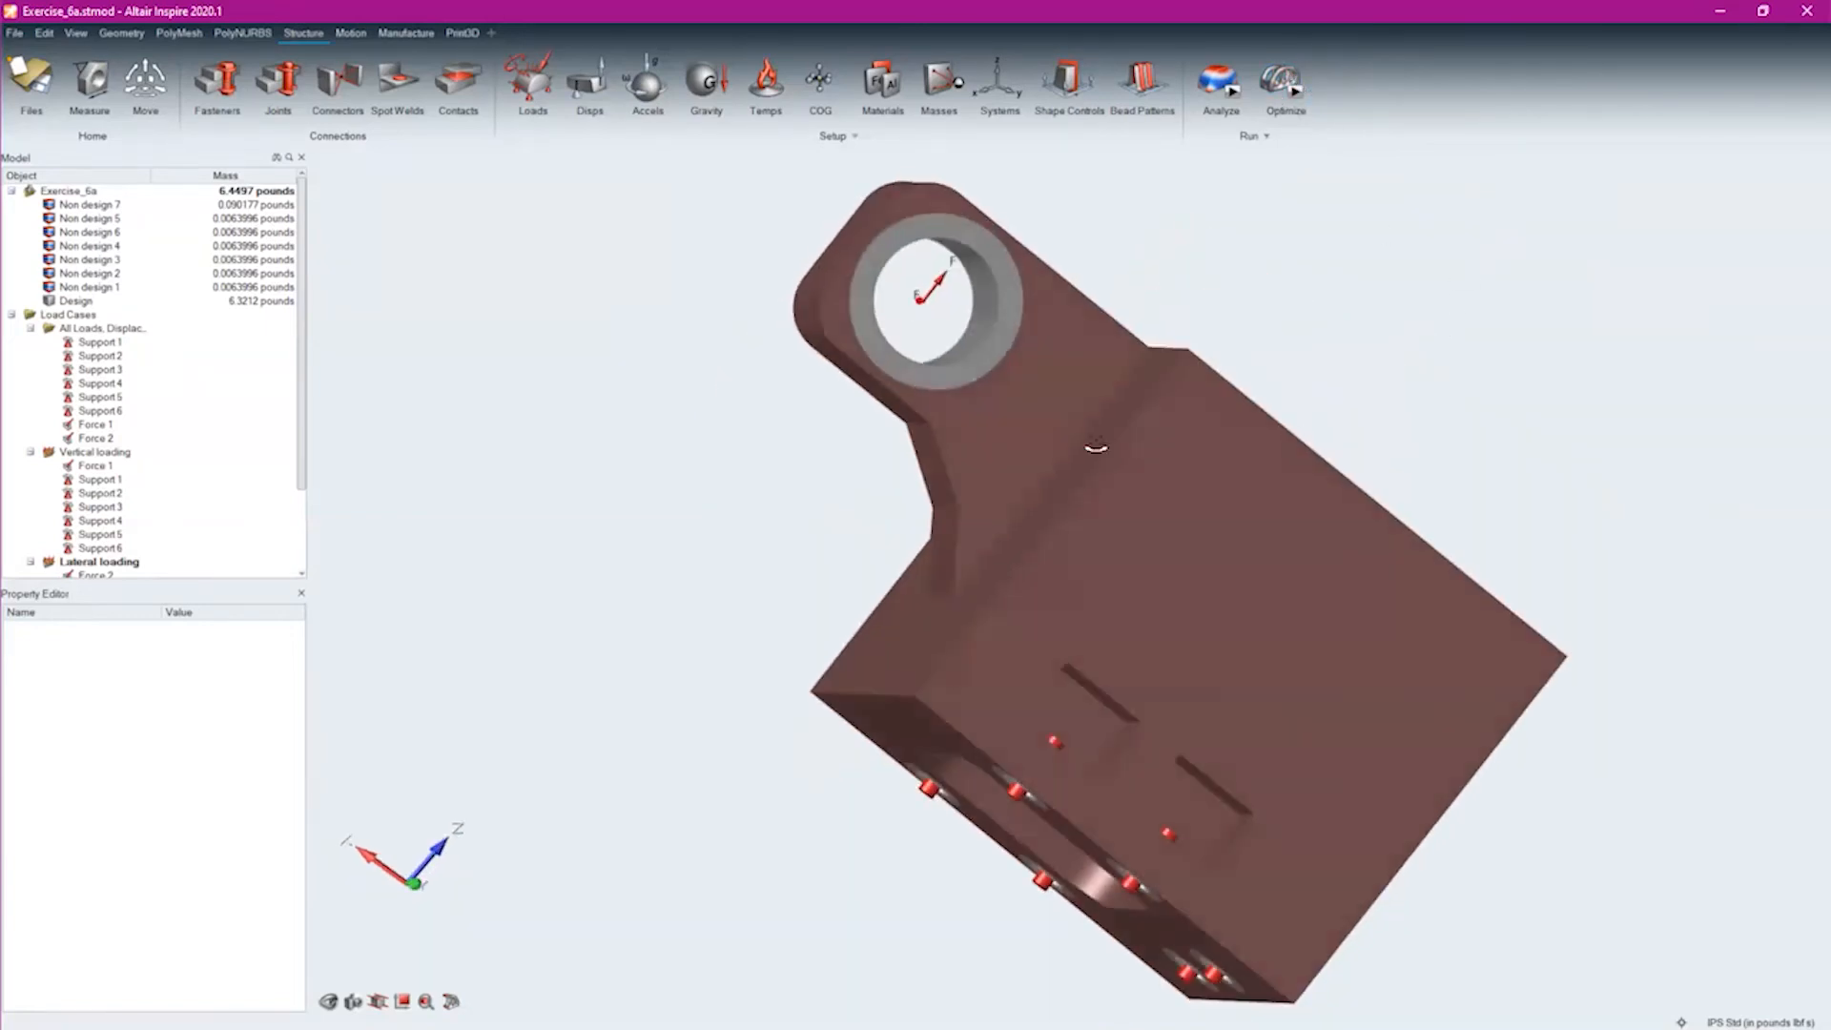
click(1251, 527)
click(987, 322)
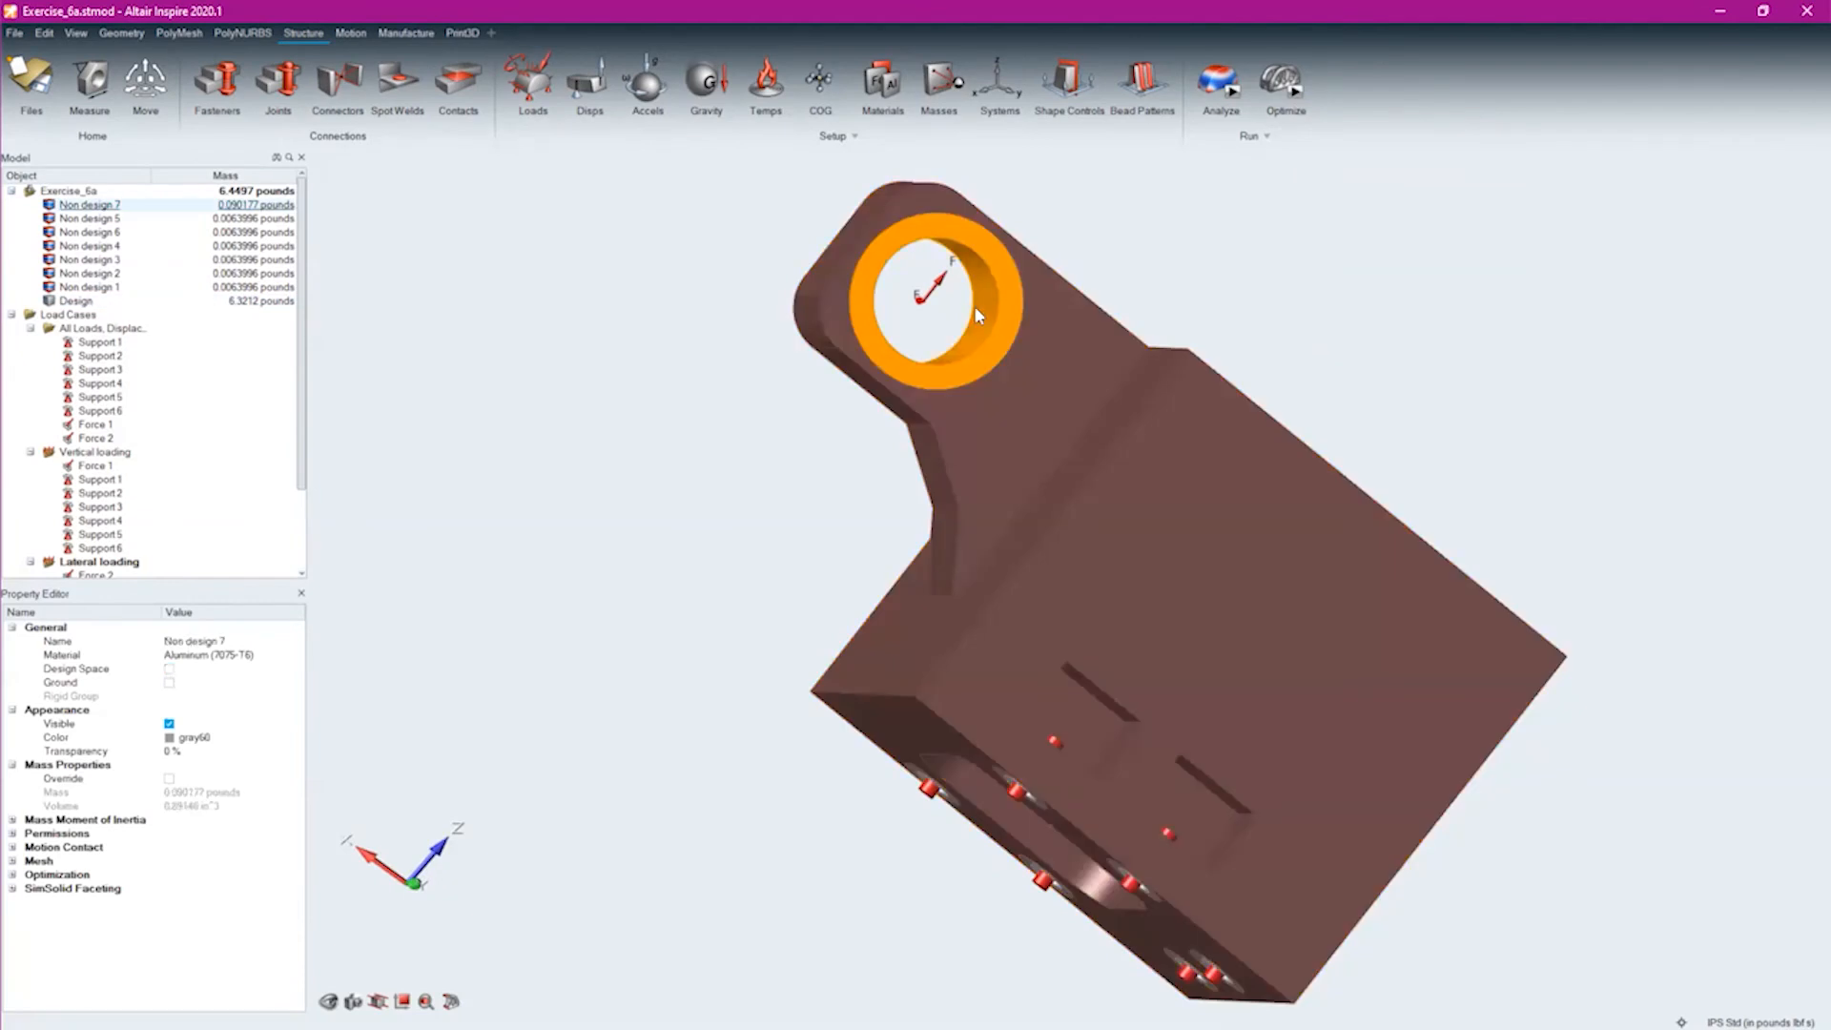
click(930, 283)
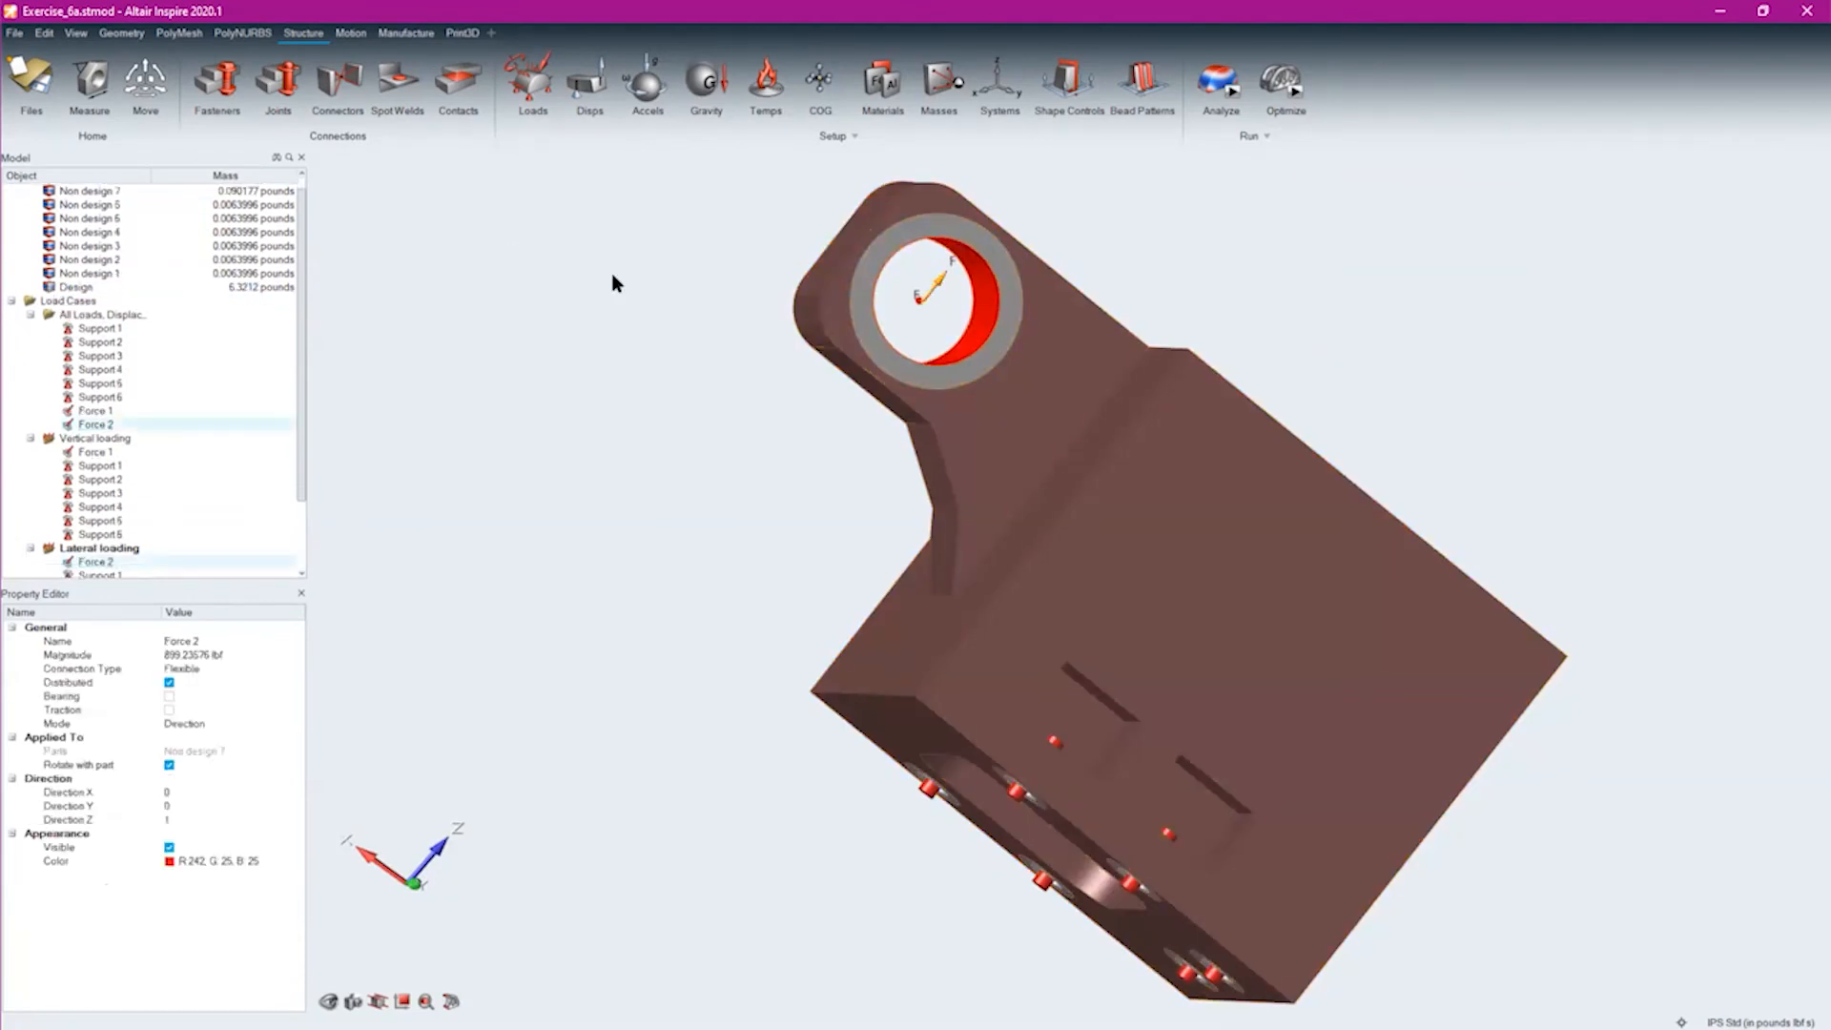
Open the topology optimization settings for Exercise_6a and set the objective to Minimize Mass
click(1296, 95)
drag(1420, 141, 769, 260)
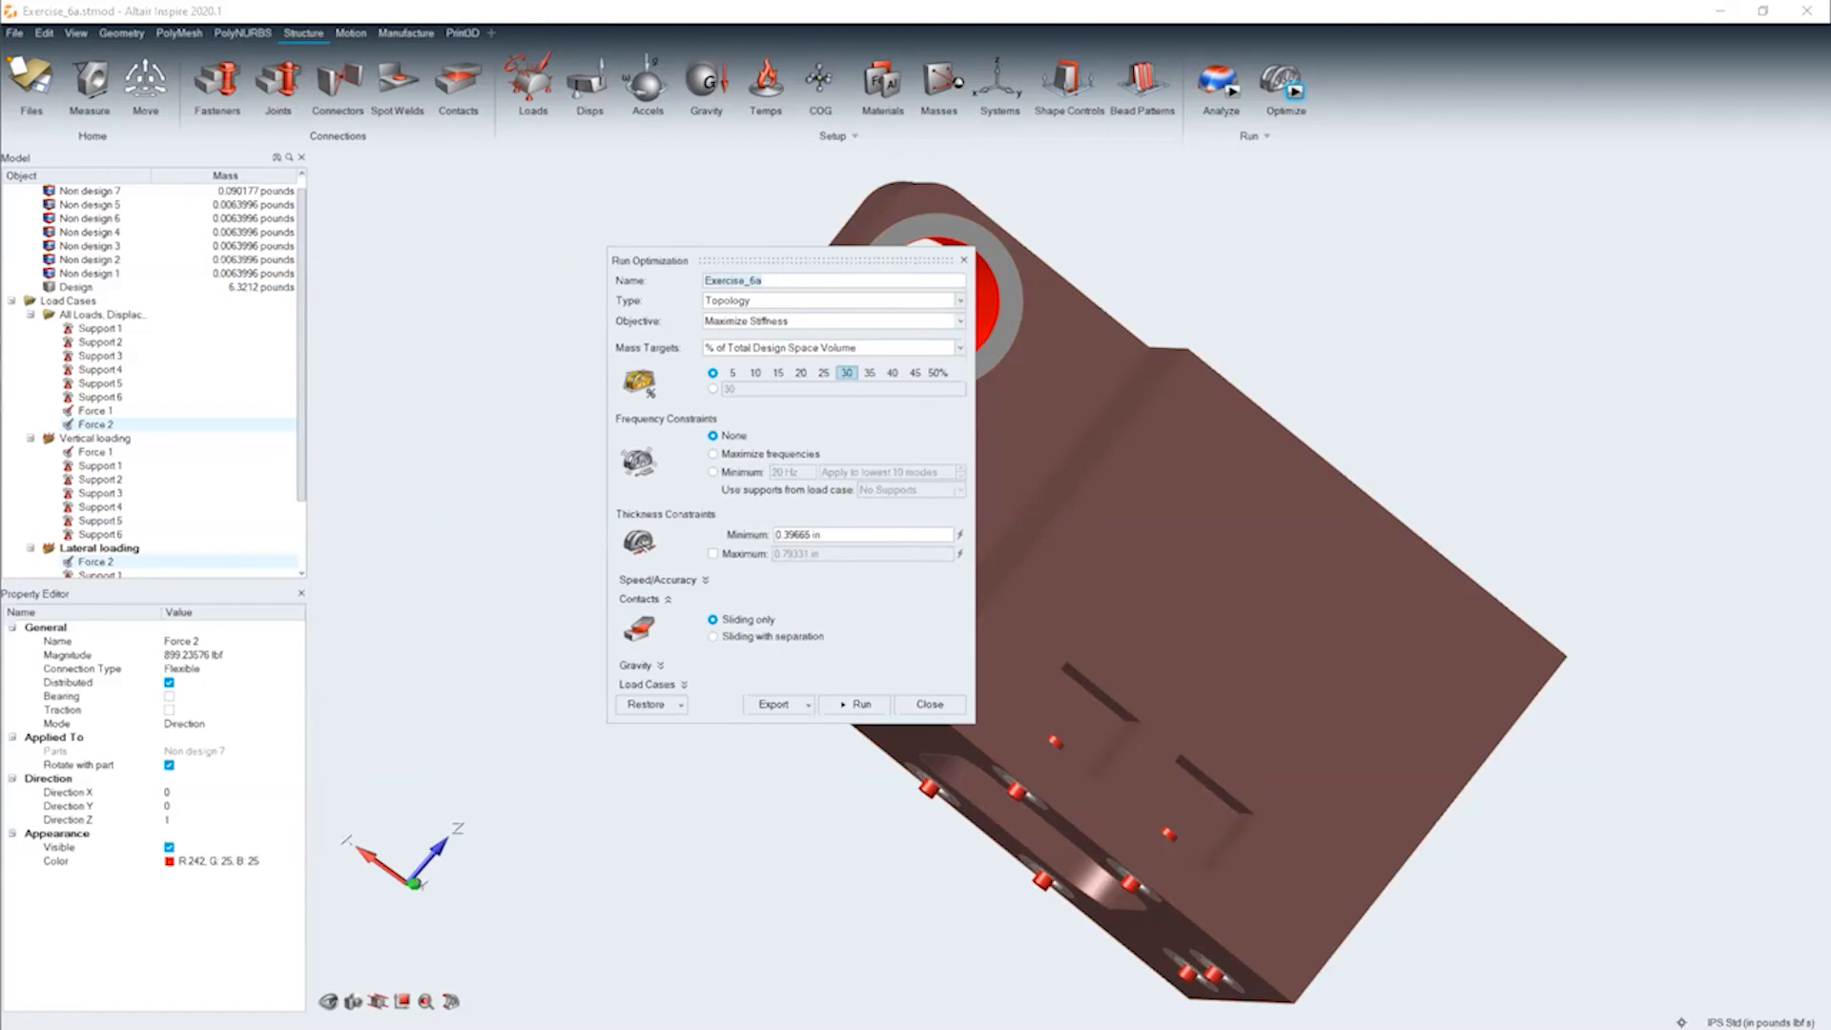
middle_drag(945, 831, 805, 859)
middle_drag(1508, 850, 1648, 683)
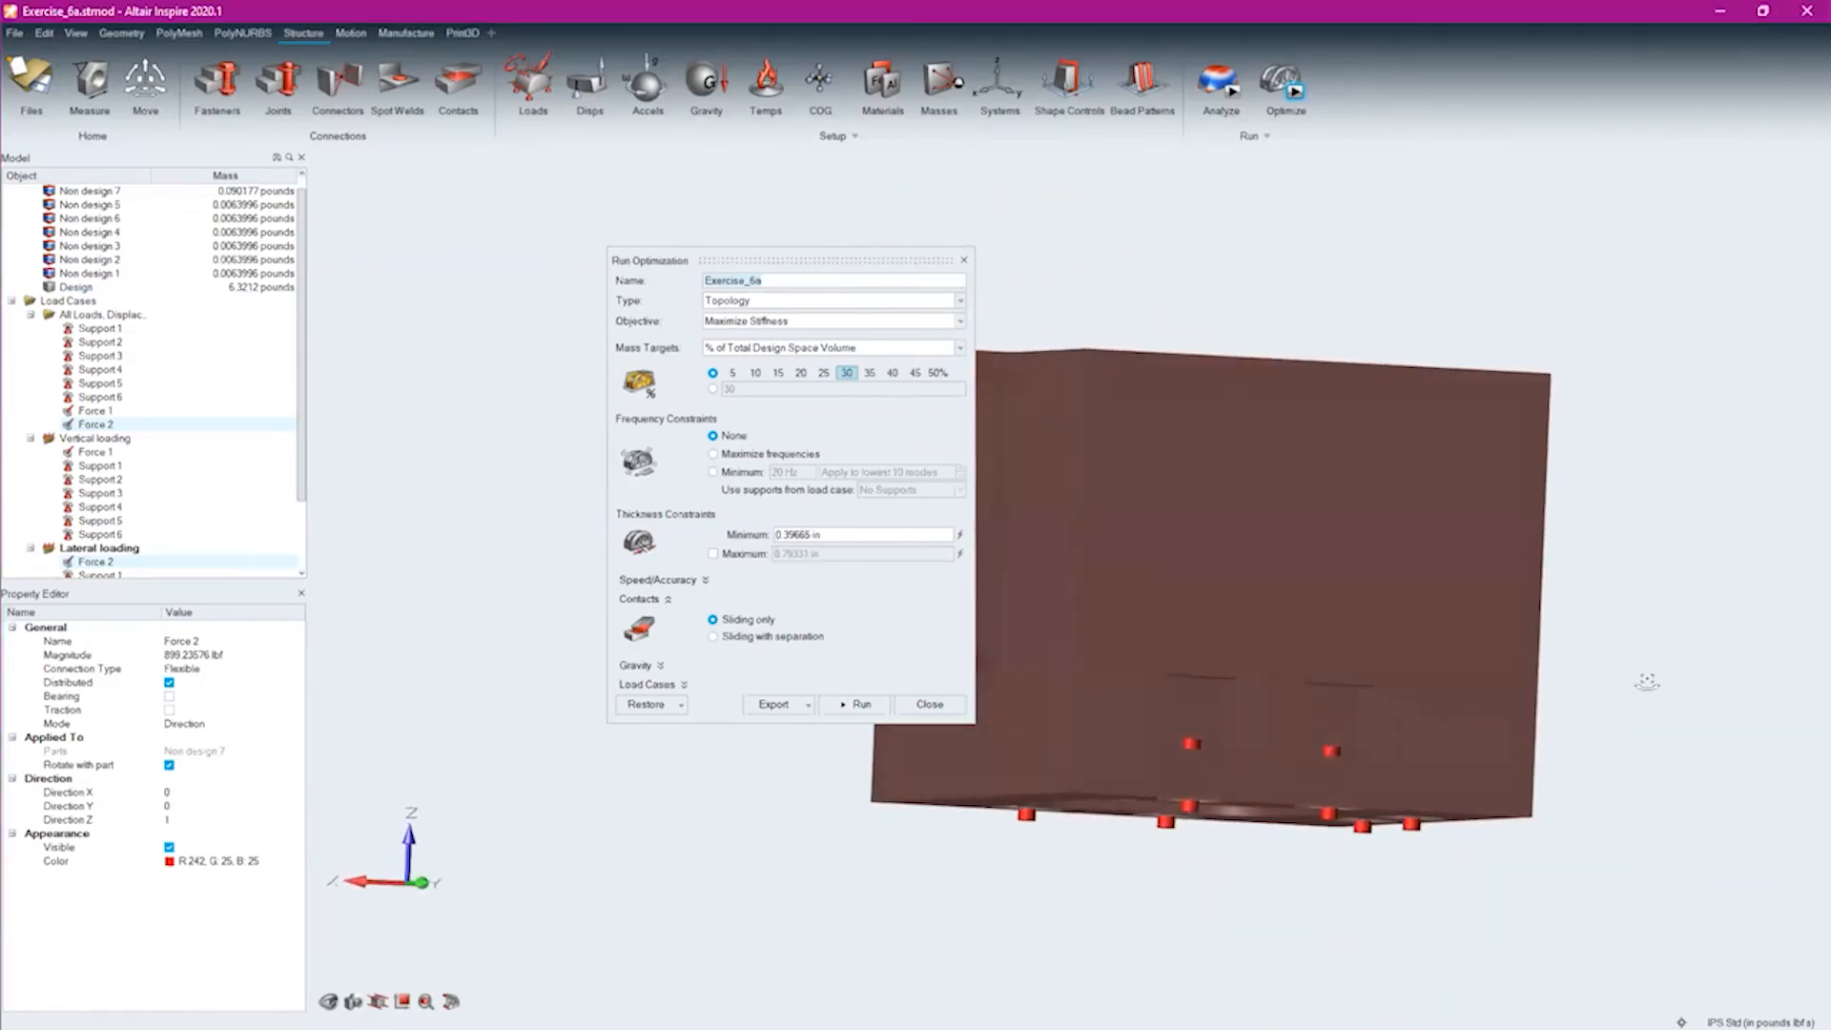
click(732, 324)
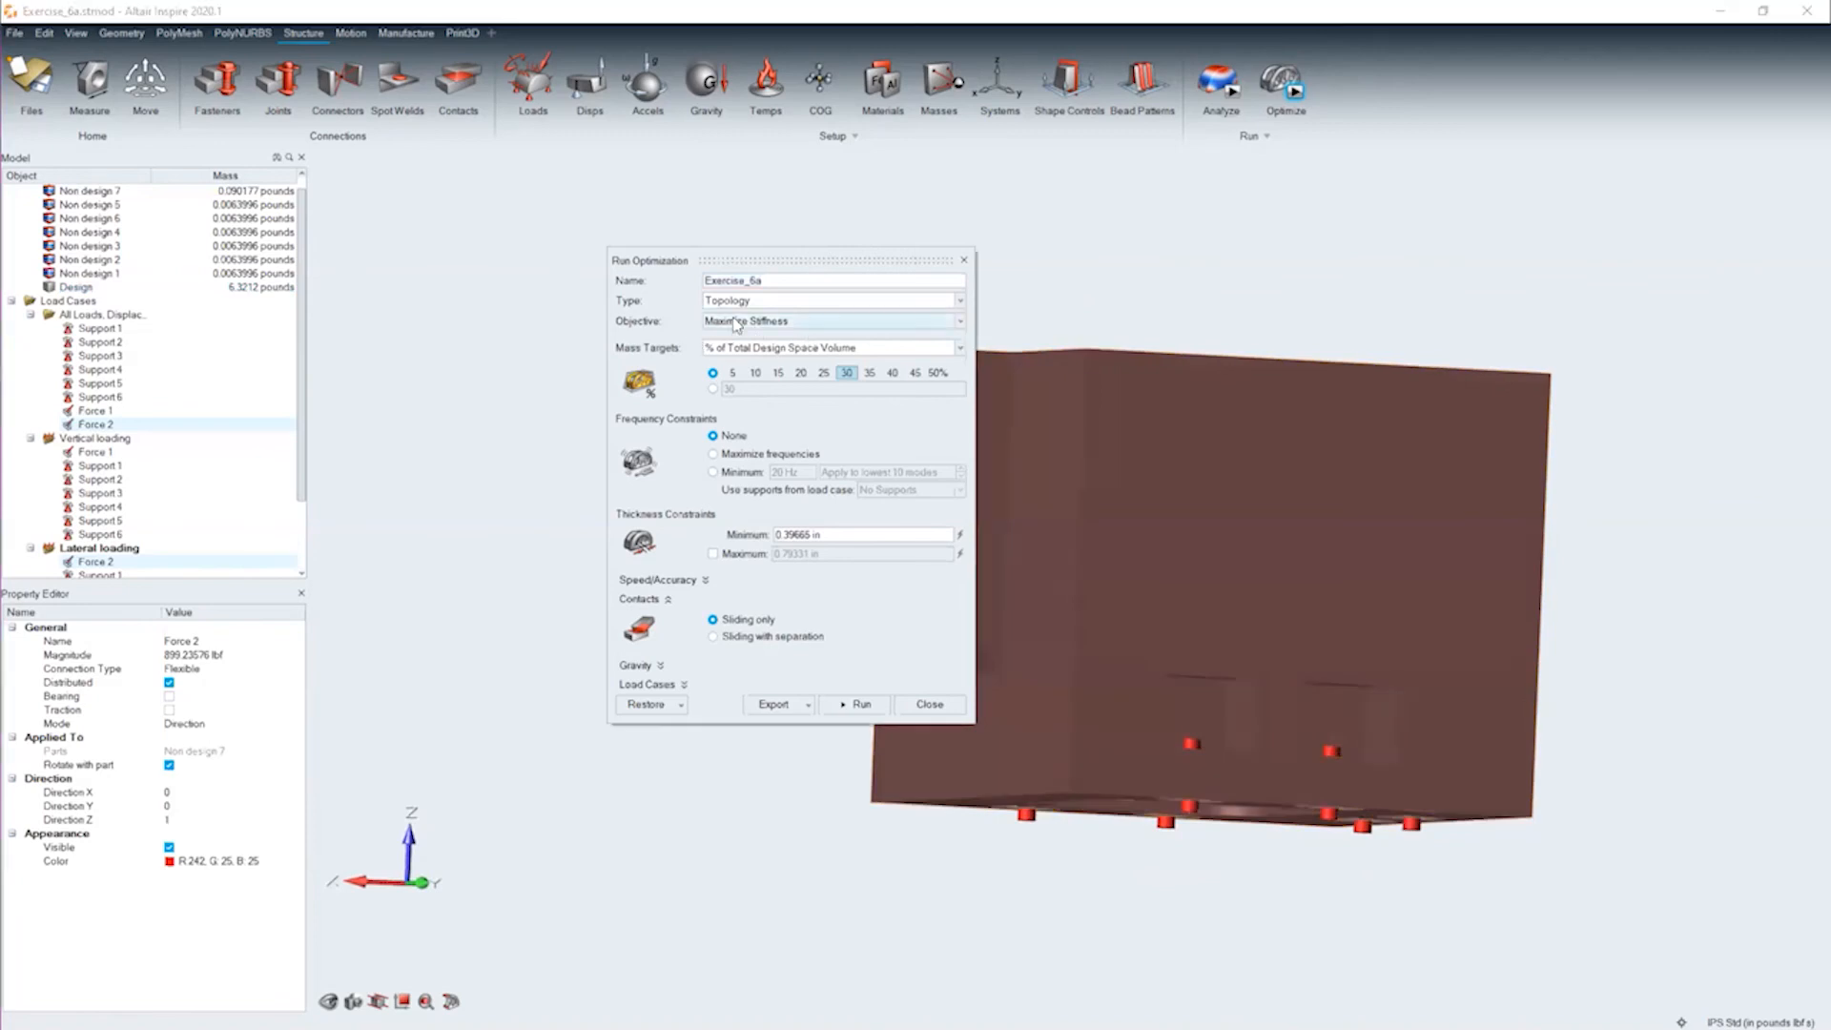
click(873, 315)
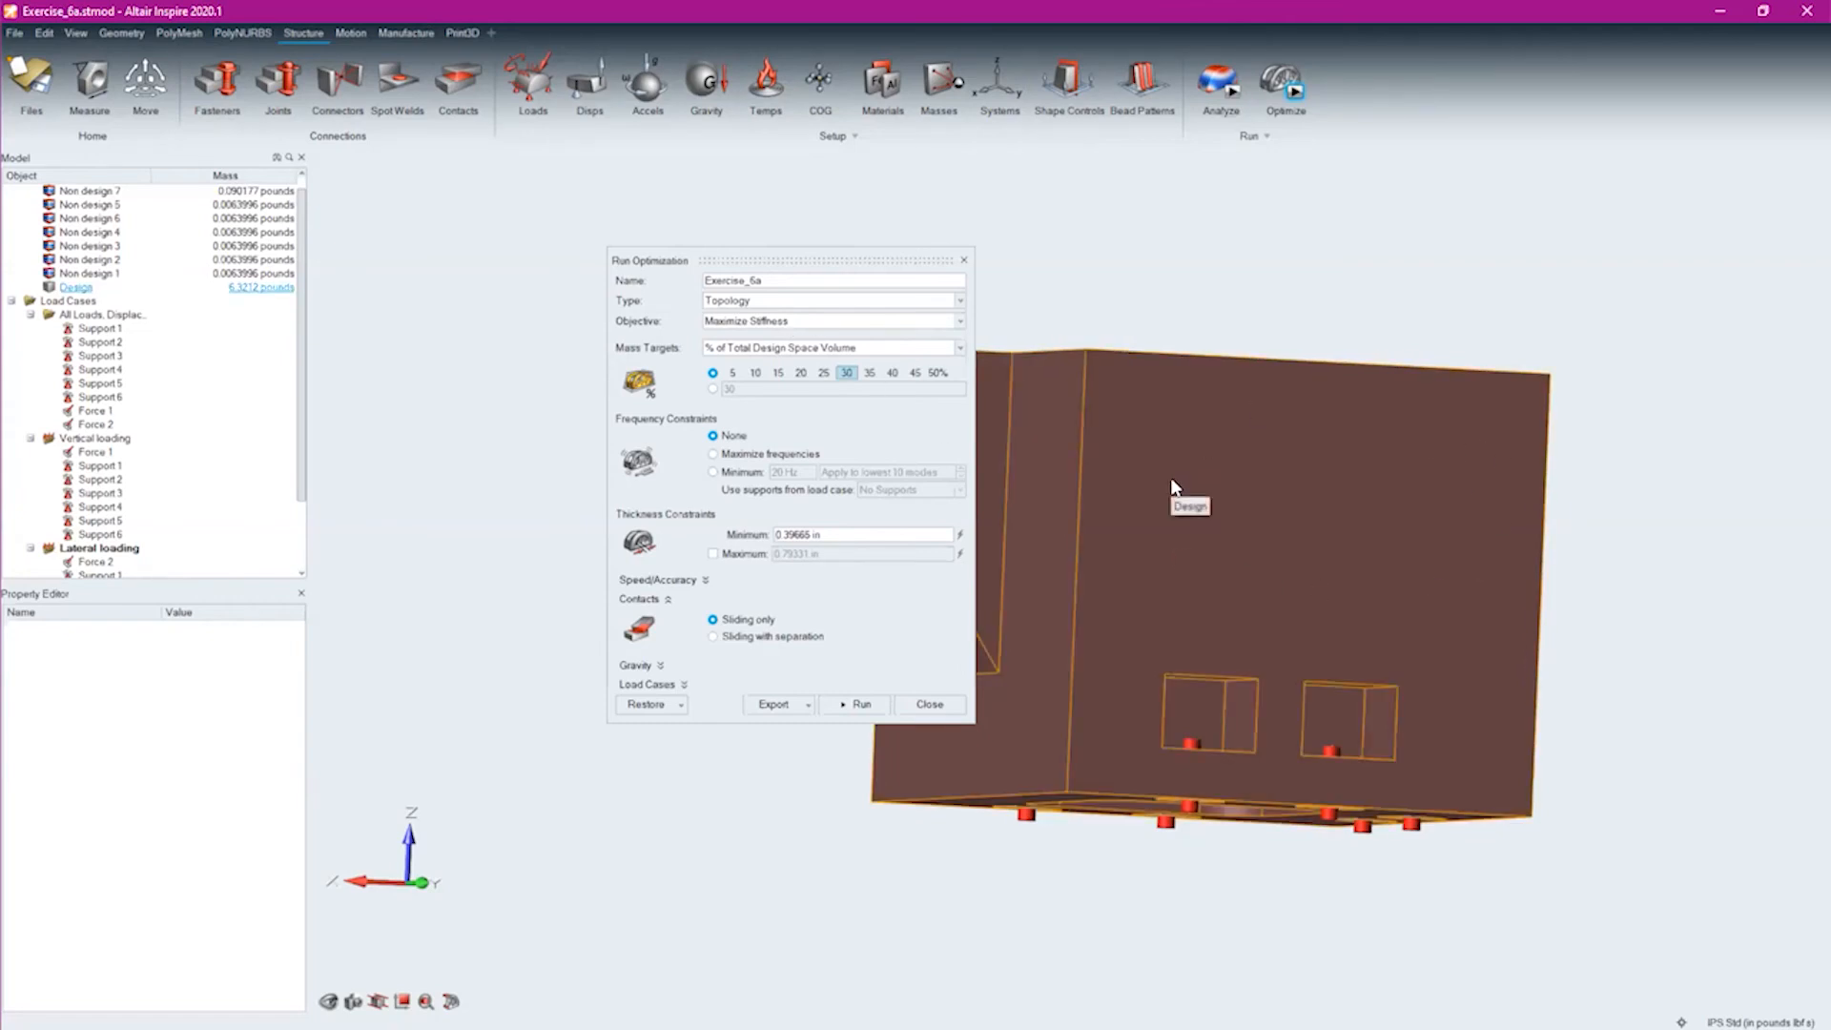
click(786, 322)
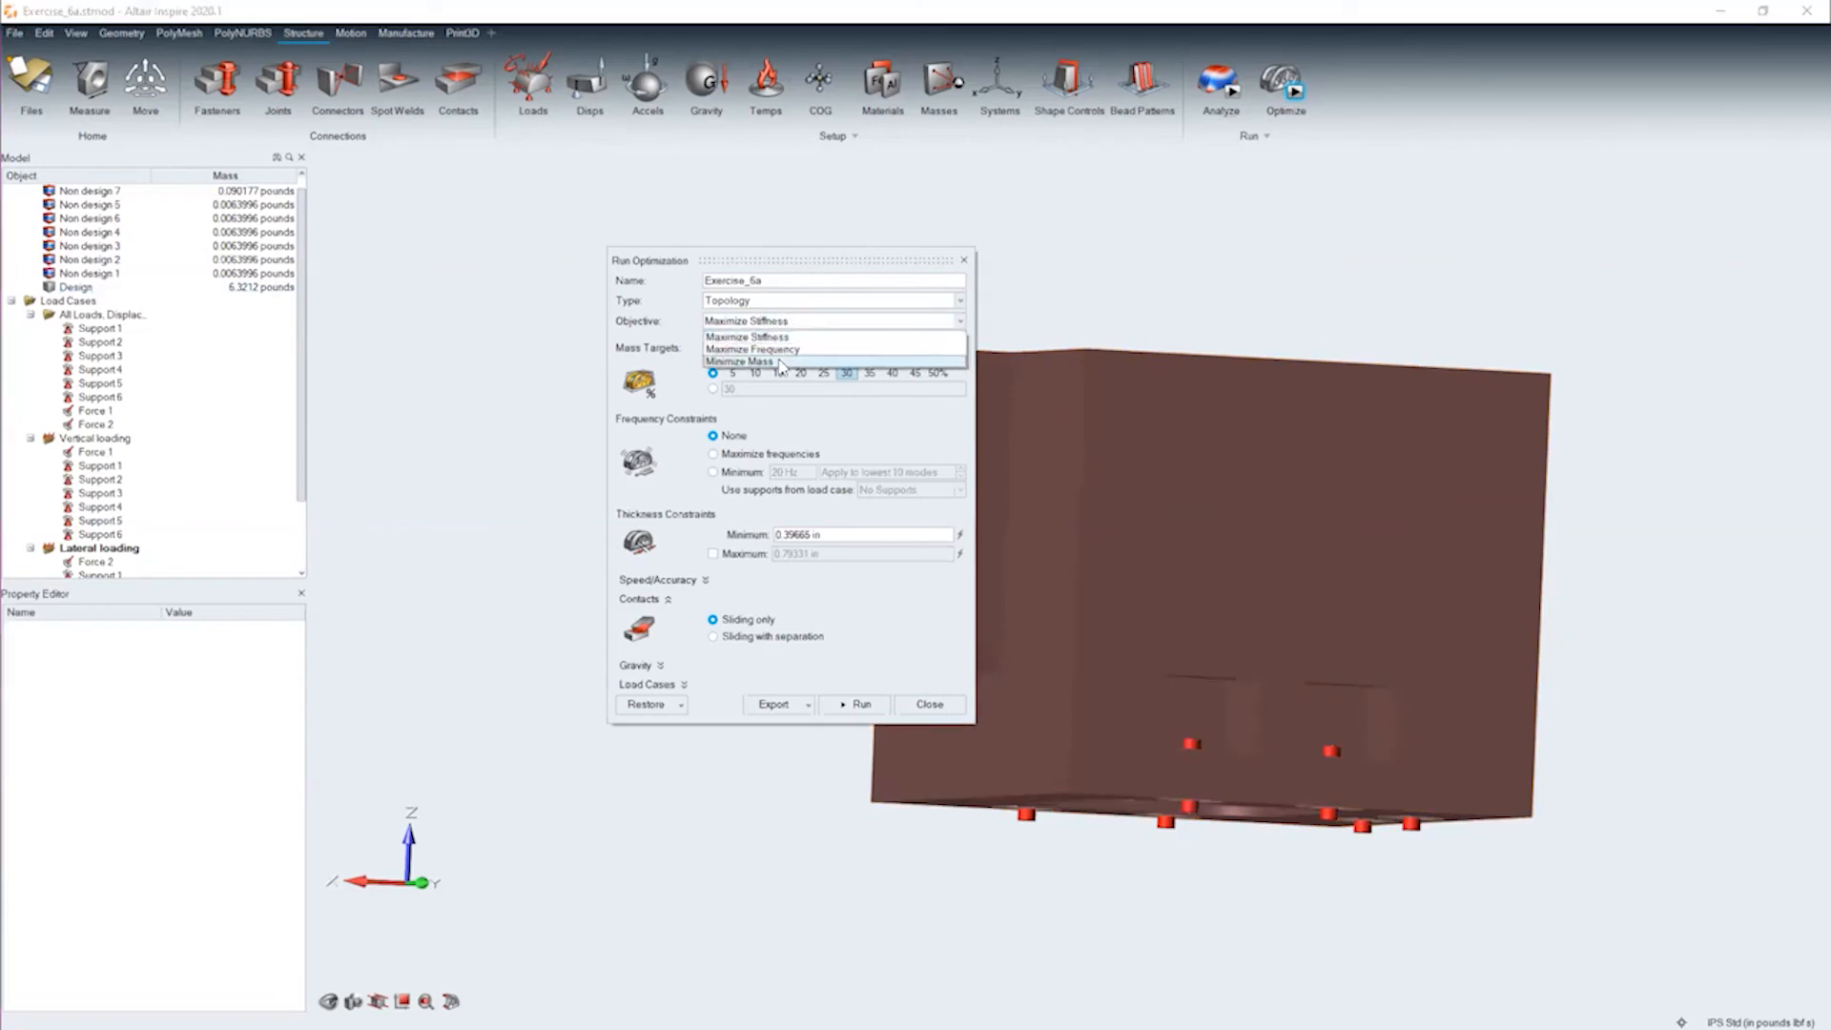
click(780, 363)
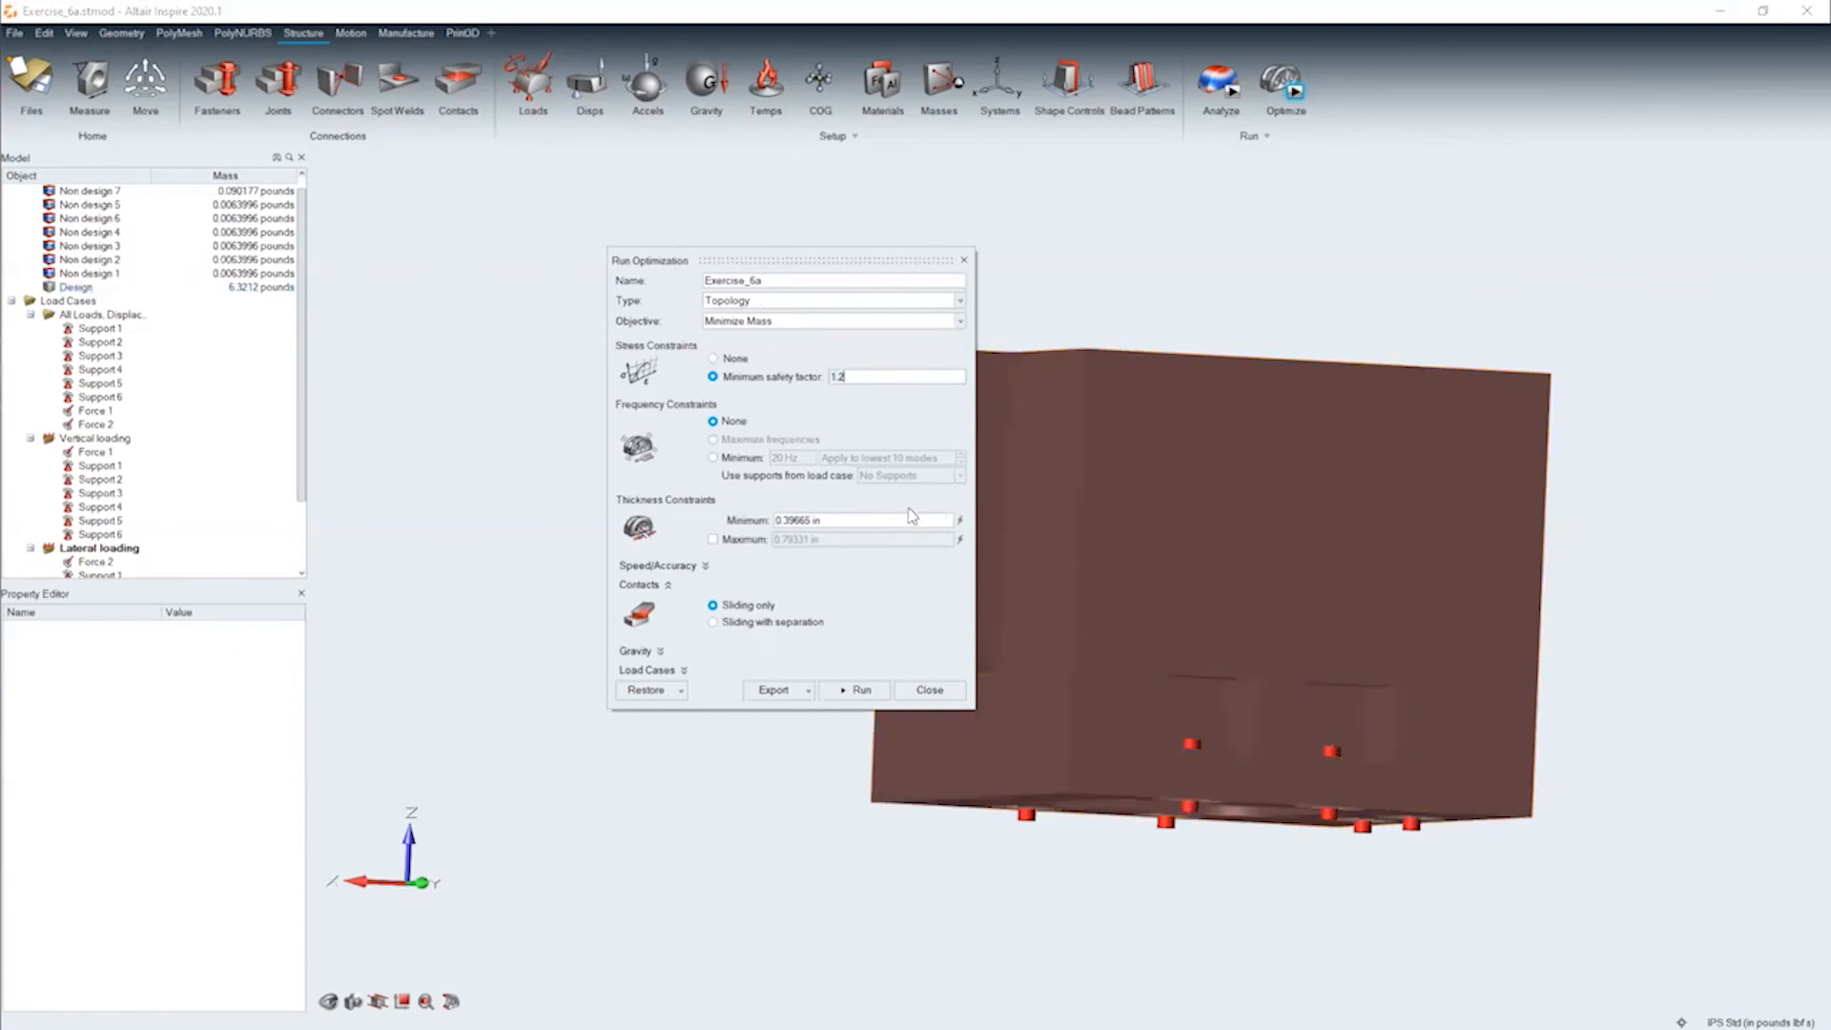
Set the optimization's minimum safety factor to 1.5 and close the settings without running it
drag(704, 264, 335, 327)
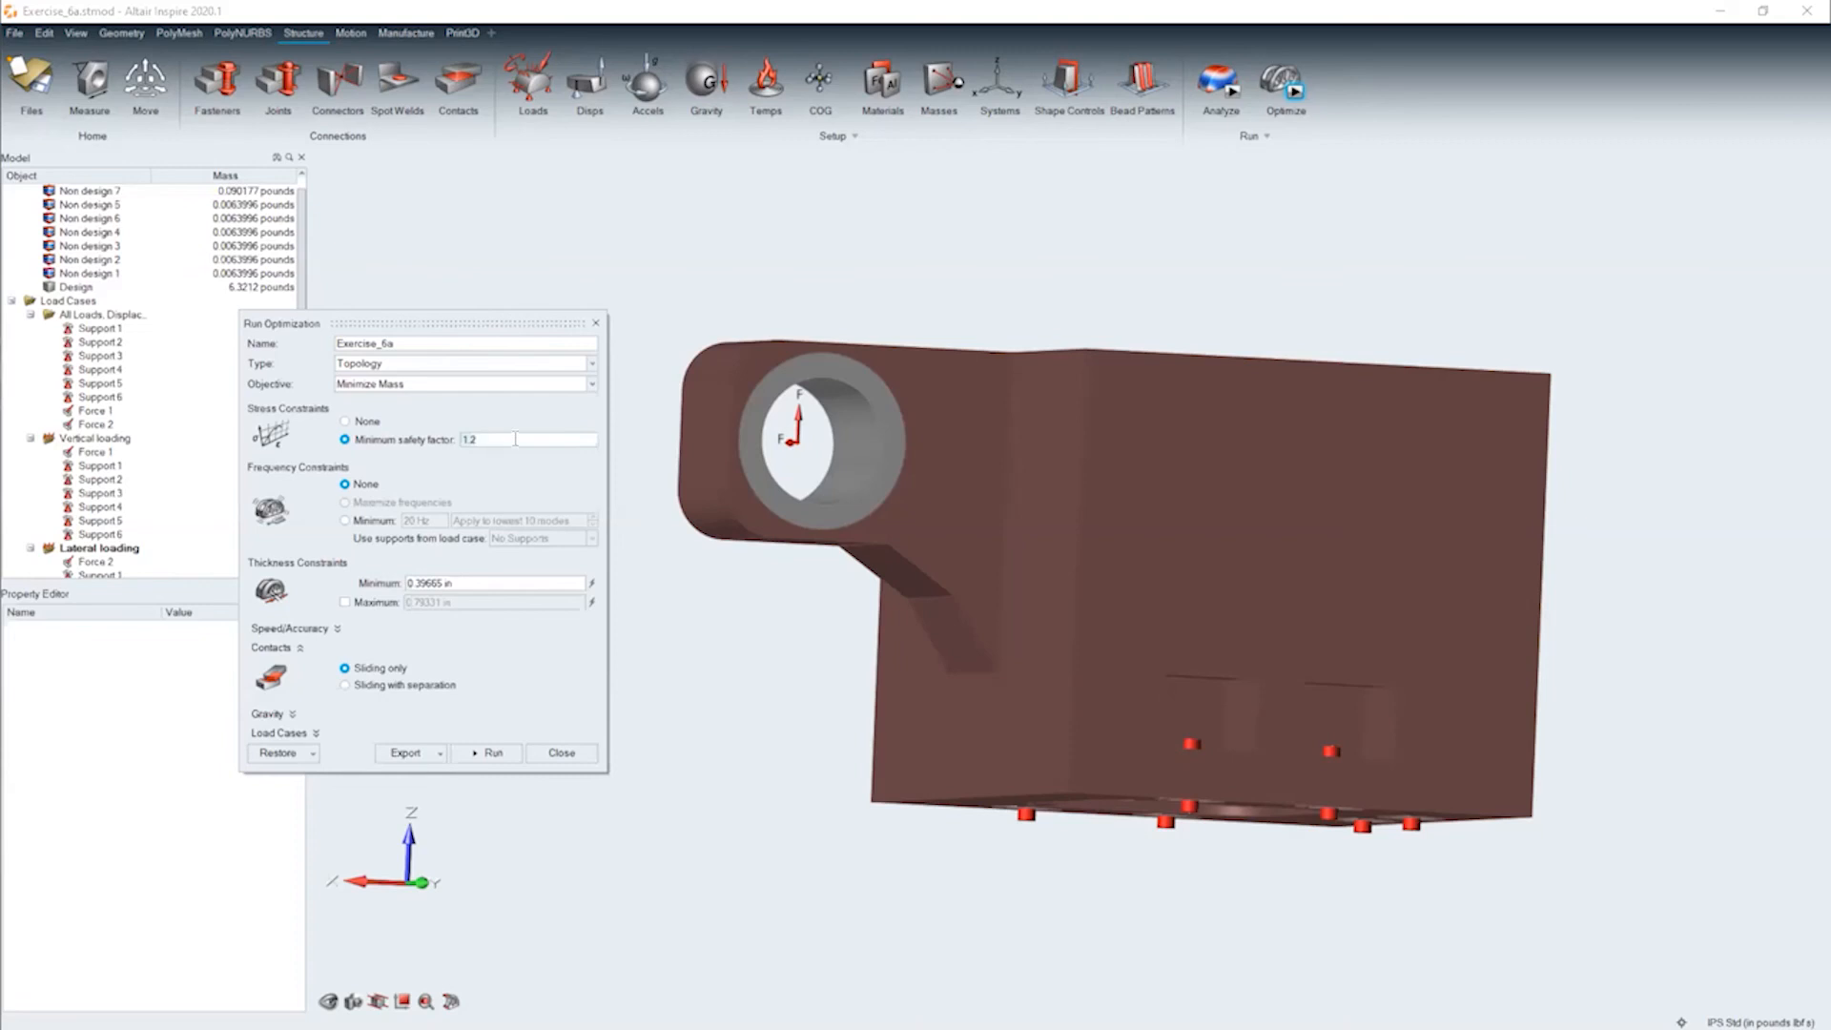
key(BackSpace)
key(BackSpace)
text(.5)
click(563, 753)
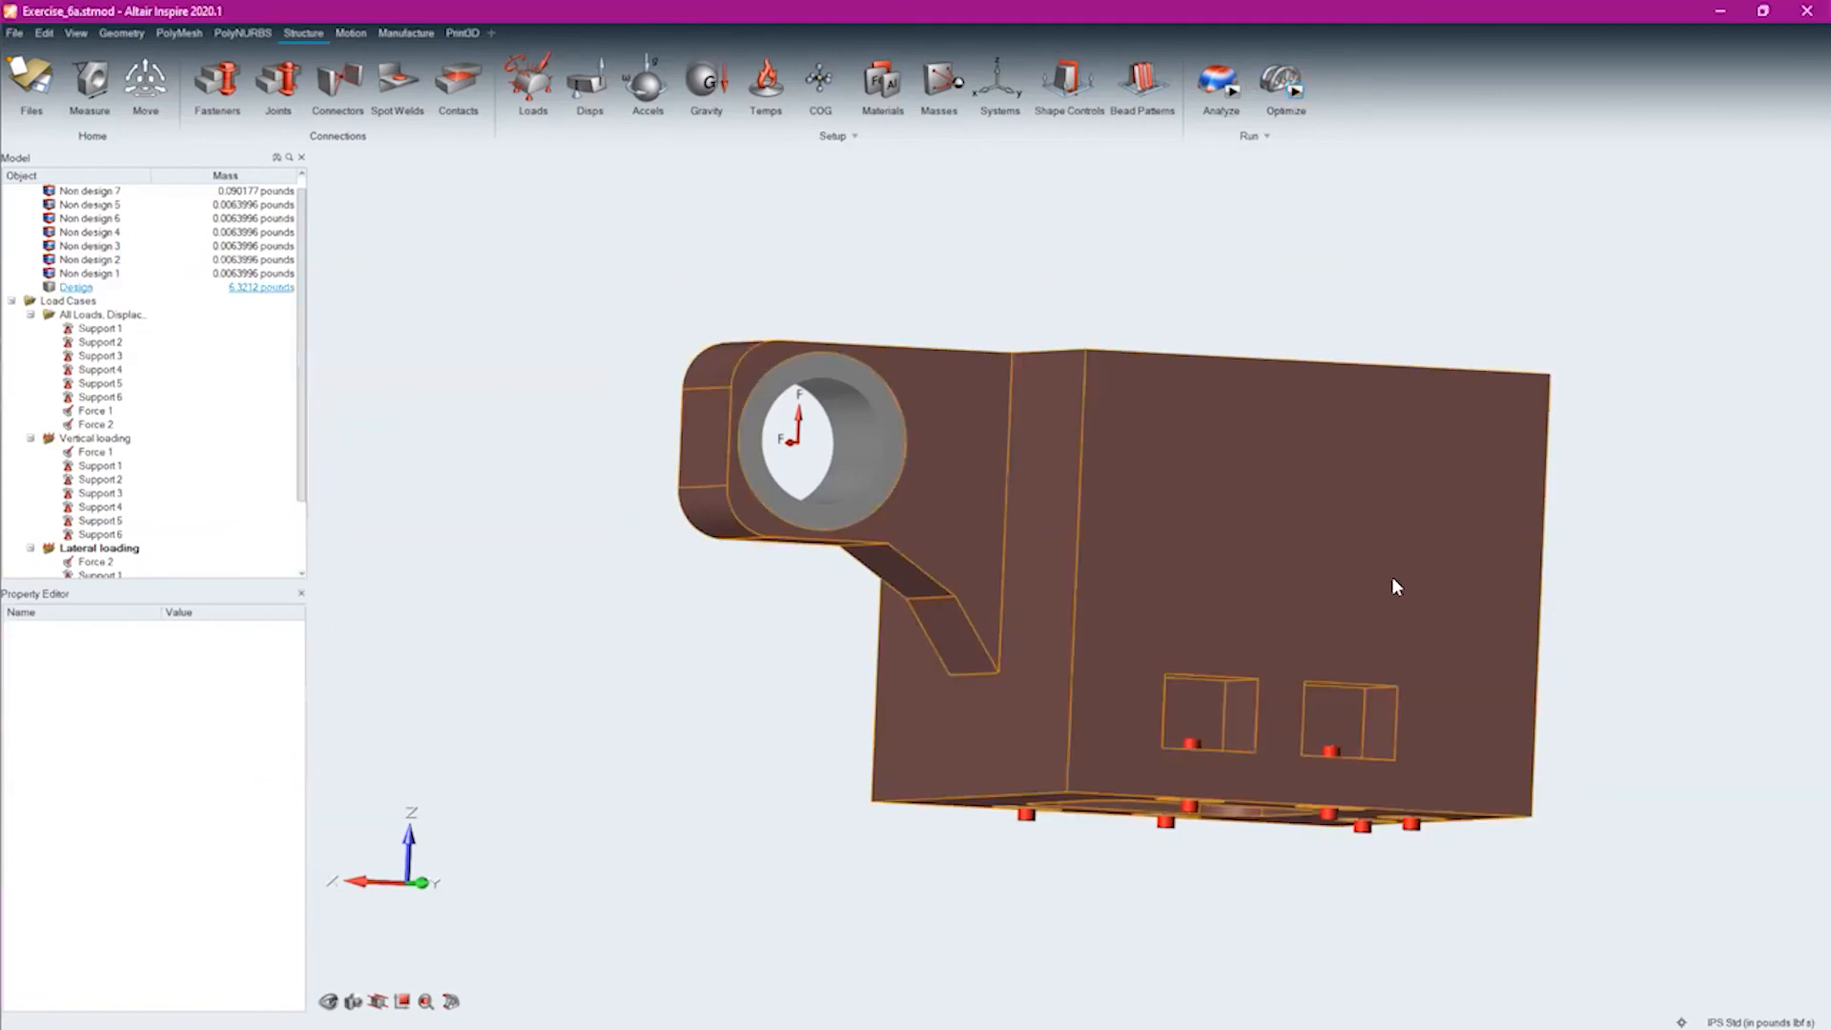
Open the recent model Exercise_6b.stmod without saving the changes to Exercise_6a
right_drag(1393, 585, 1226, 896)
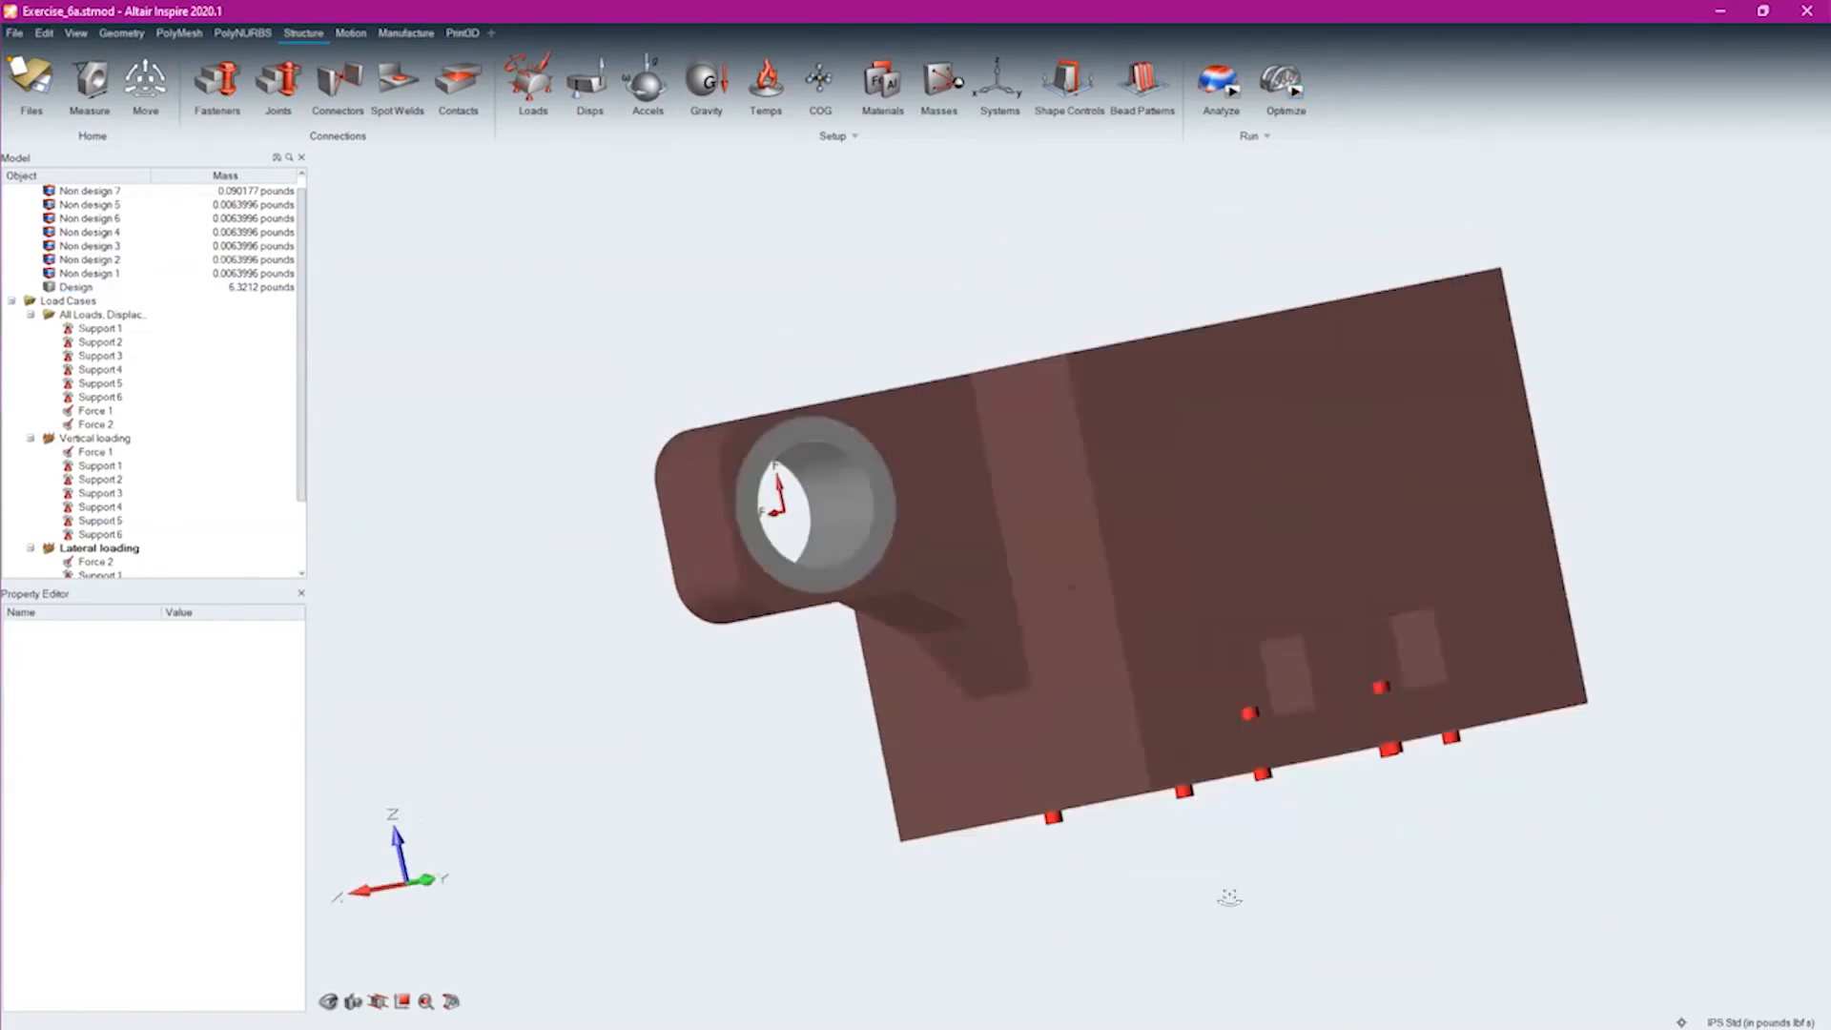
click(16, 32)
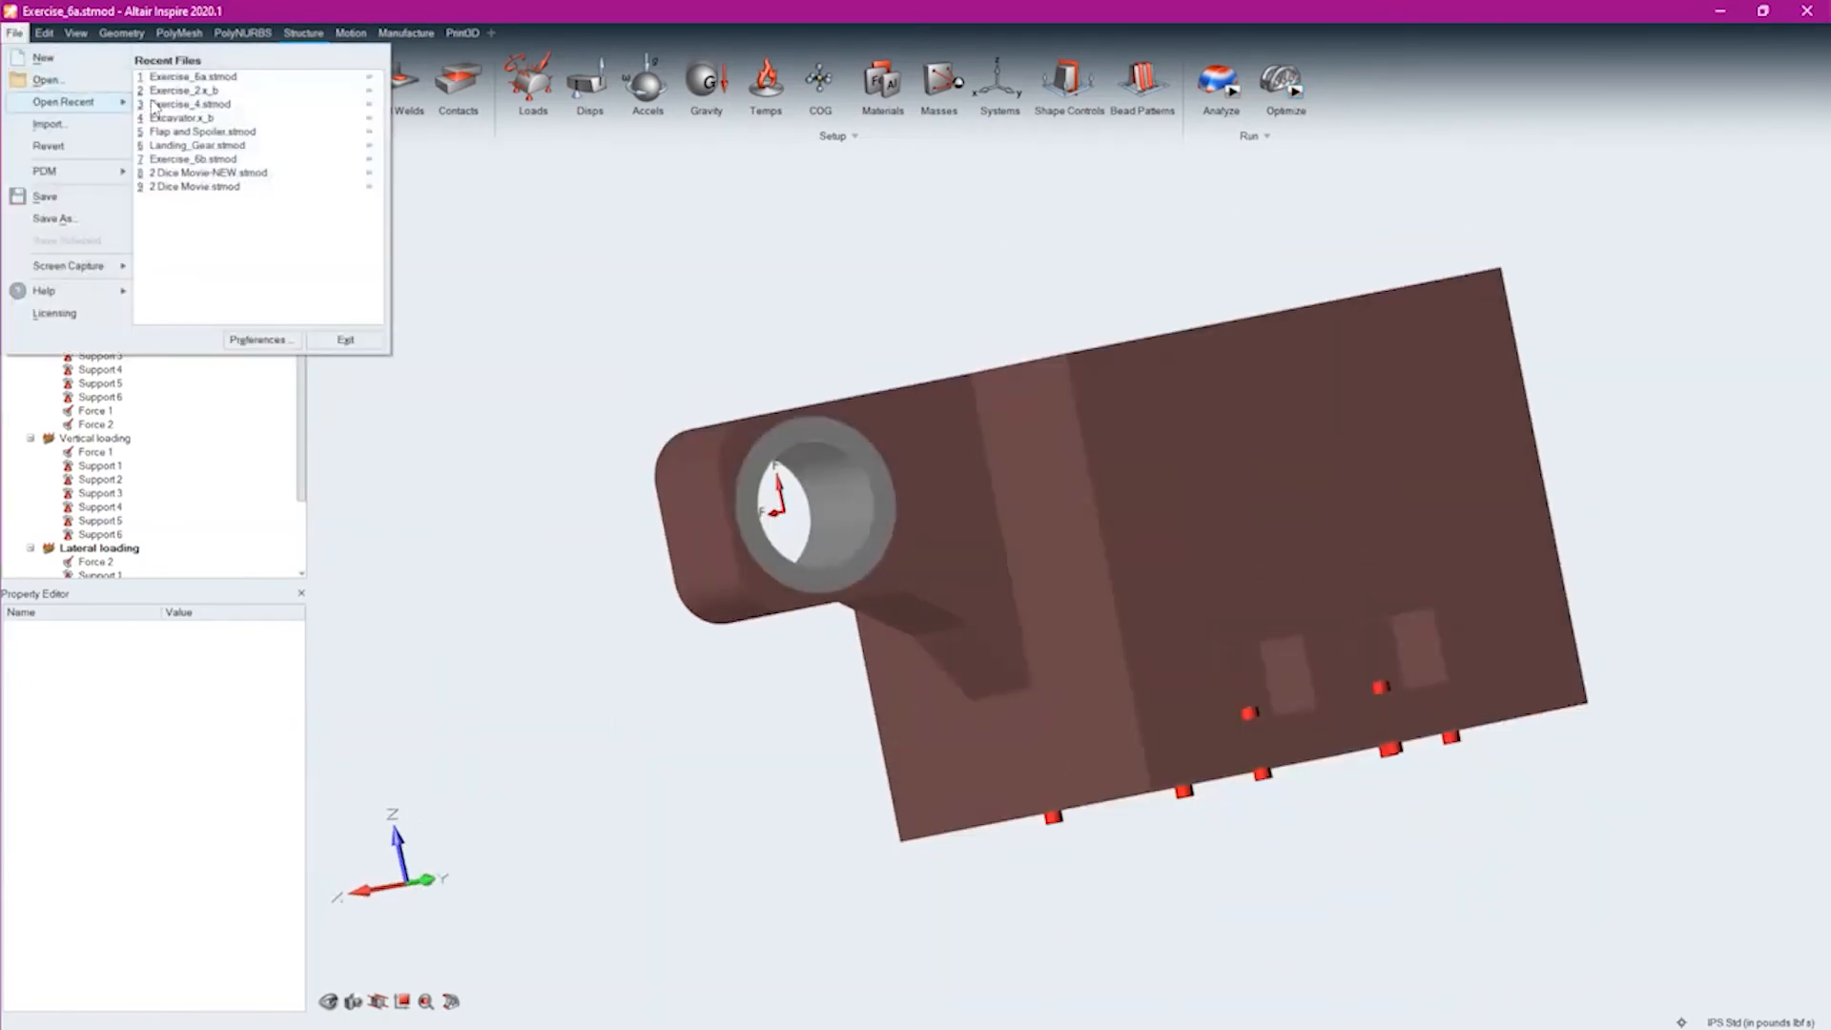
click(230, 162)
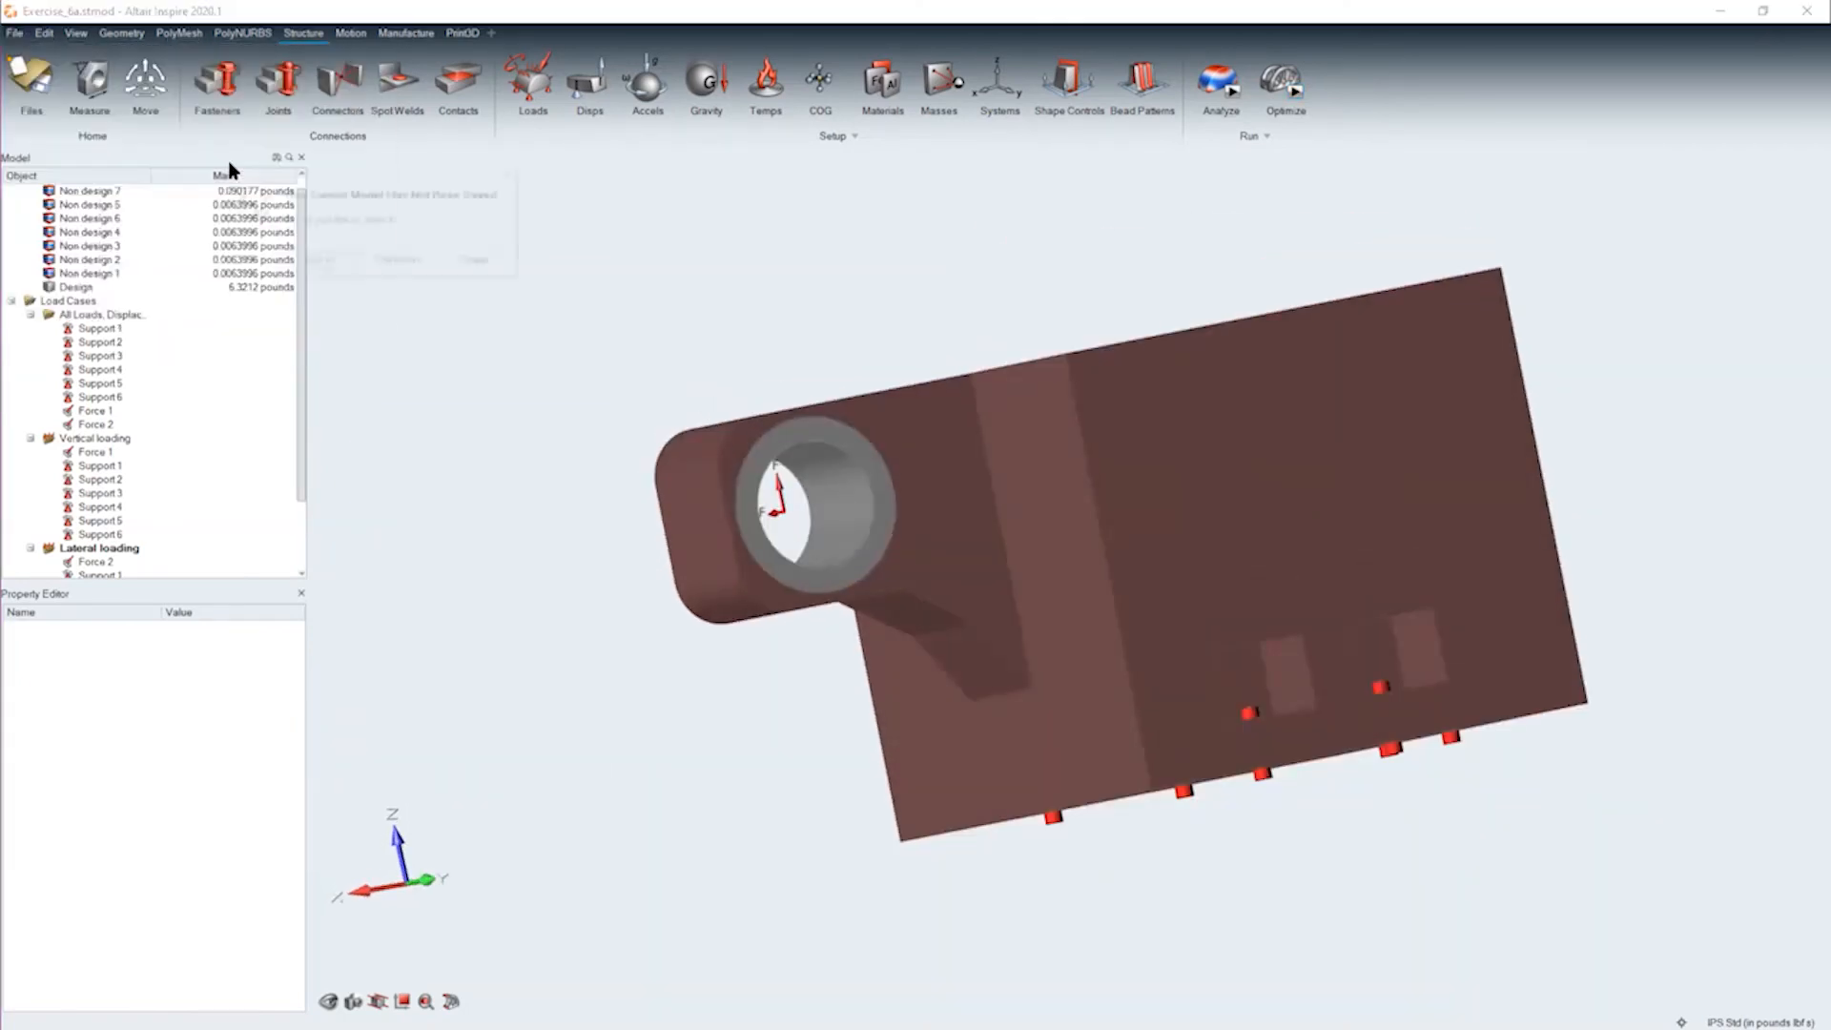
click(426, 267)
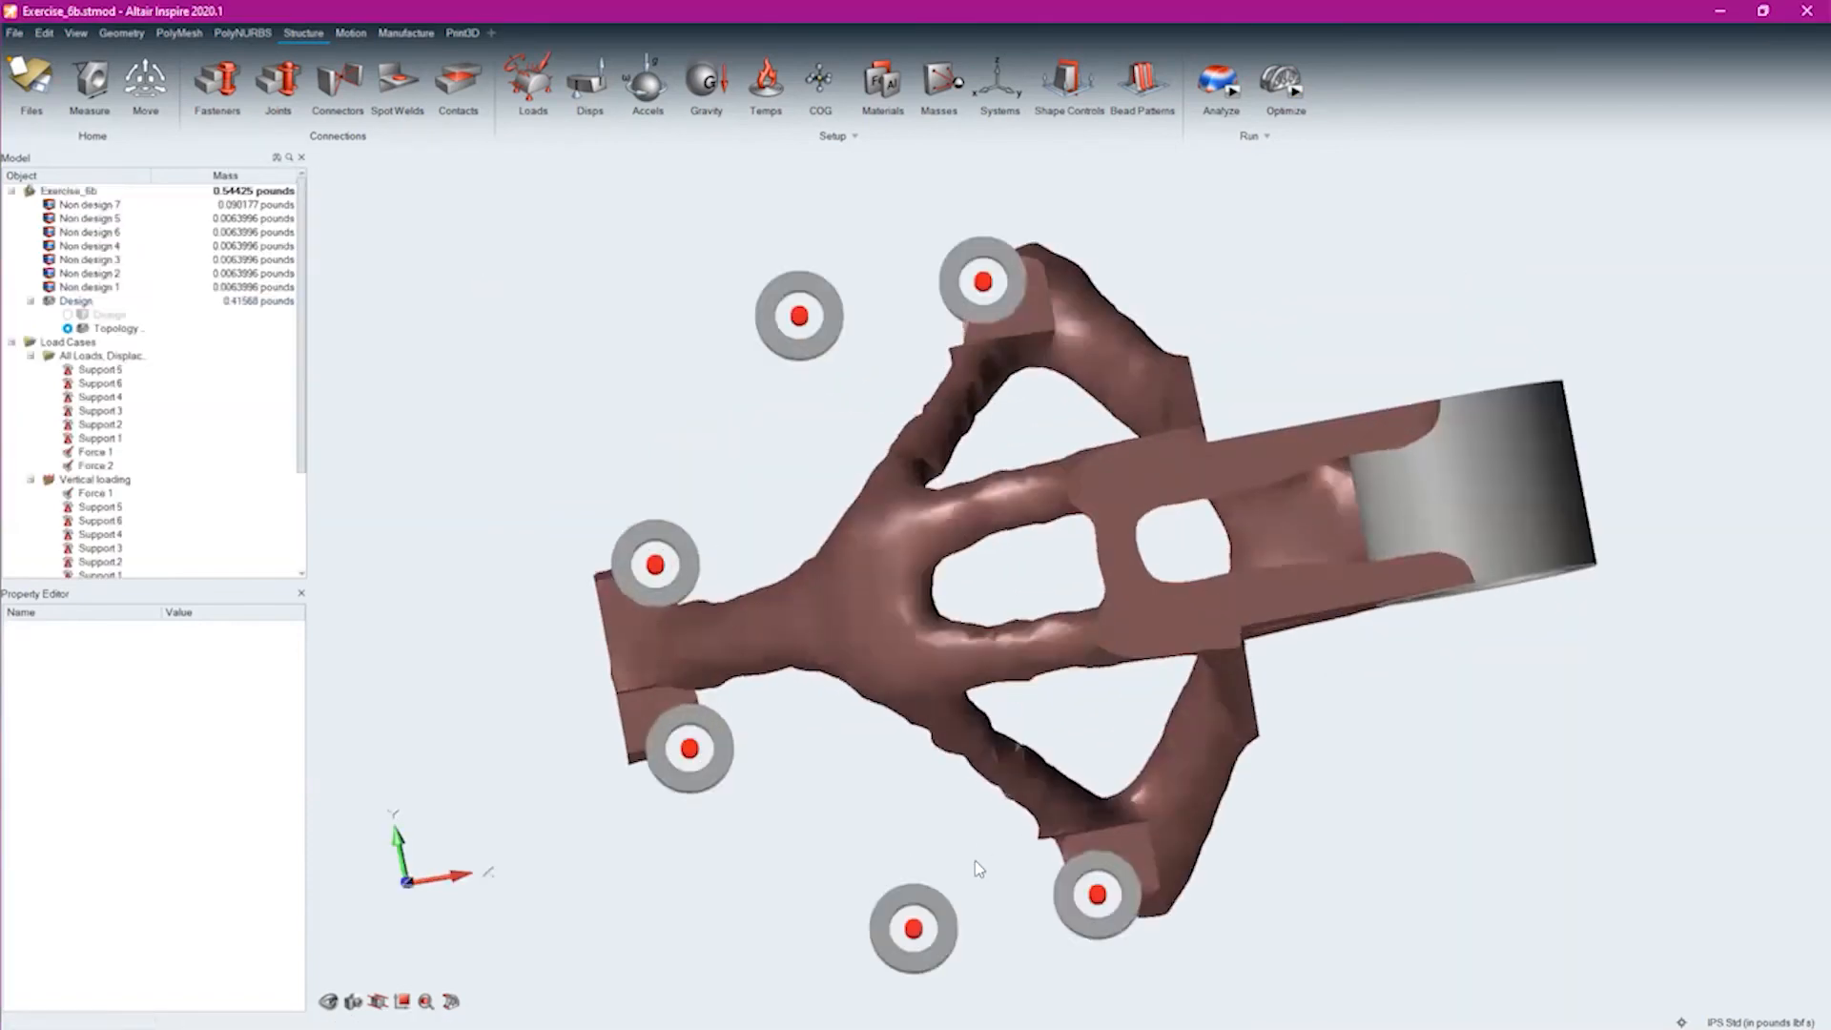
Add material to the optimized bracket with the Shape Explorer's topology slider and run an analysis of the adjusted shape
mouse_move(983, 870)
middle_down()
mouse_move(993, 585)
mouse_move(1022, 465)
mouse_move(1056, 615)
middle_up()
right_drag(1057, 615, 1707, 620)
middle_drag(1707, 620, 1512, 654)
double_click(1119, 512)
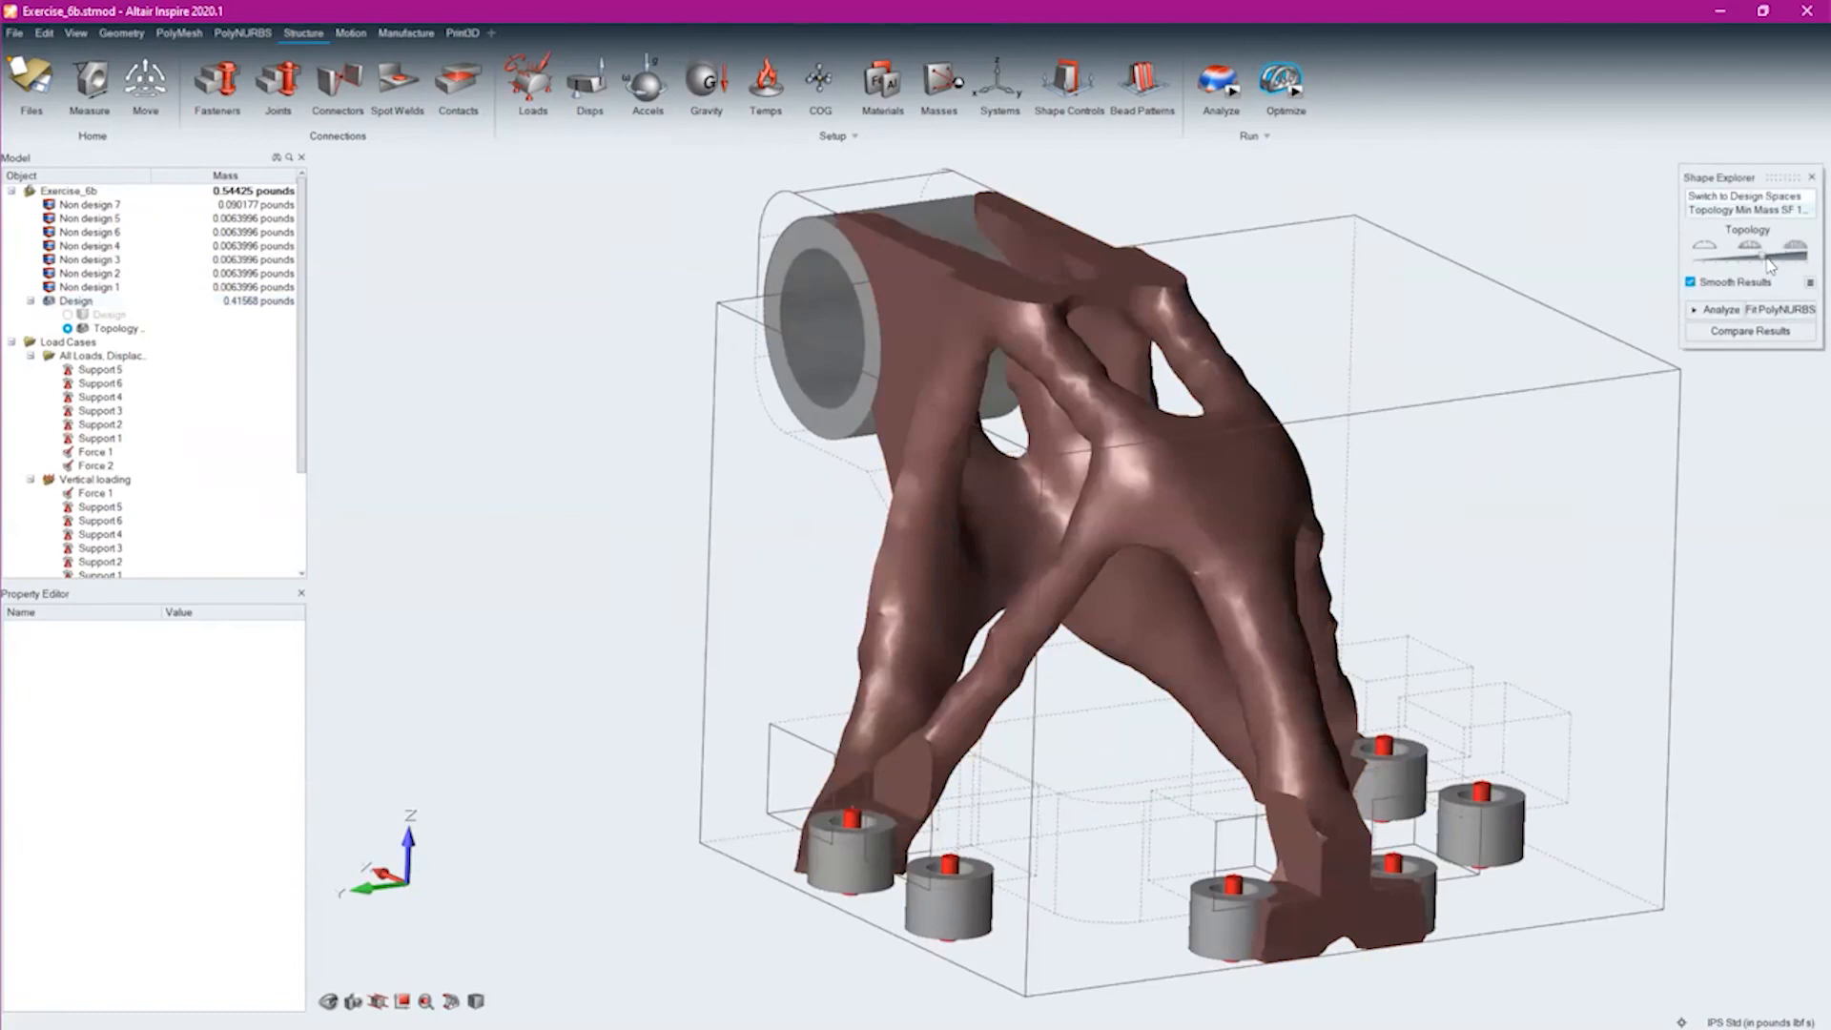
drag(1767, 265, 1778, 266)
middle_drag(1307, 593, 1295, 677)
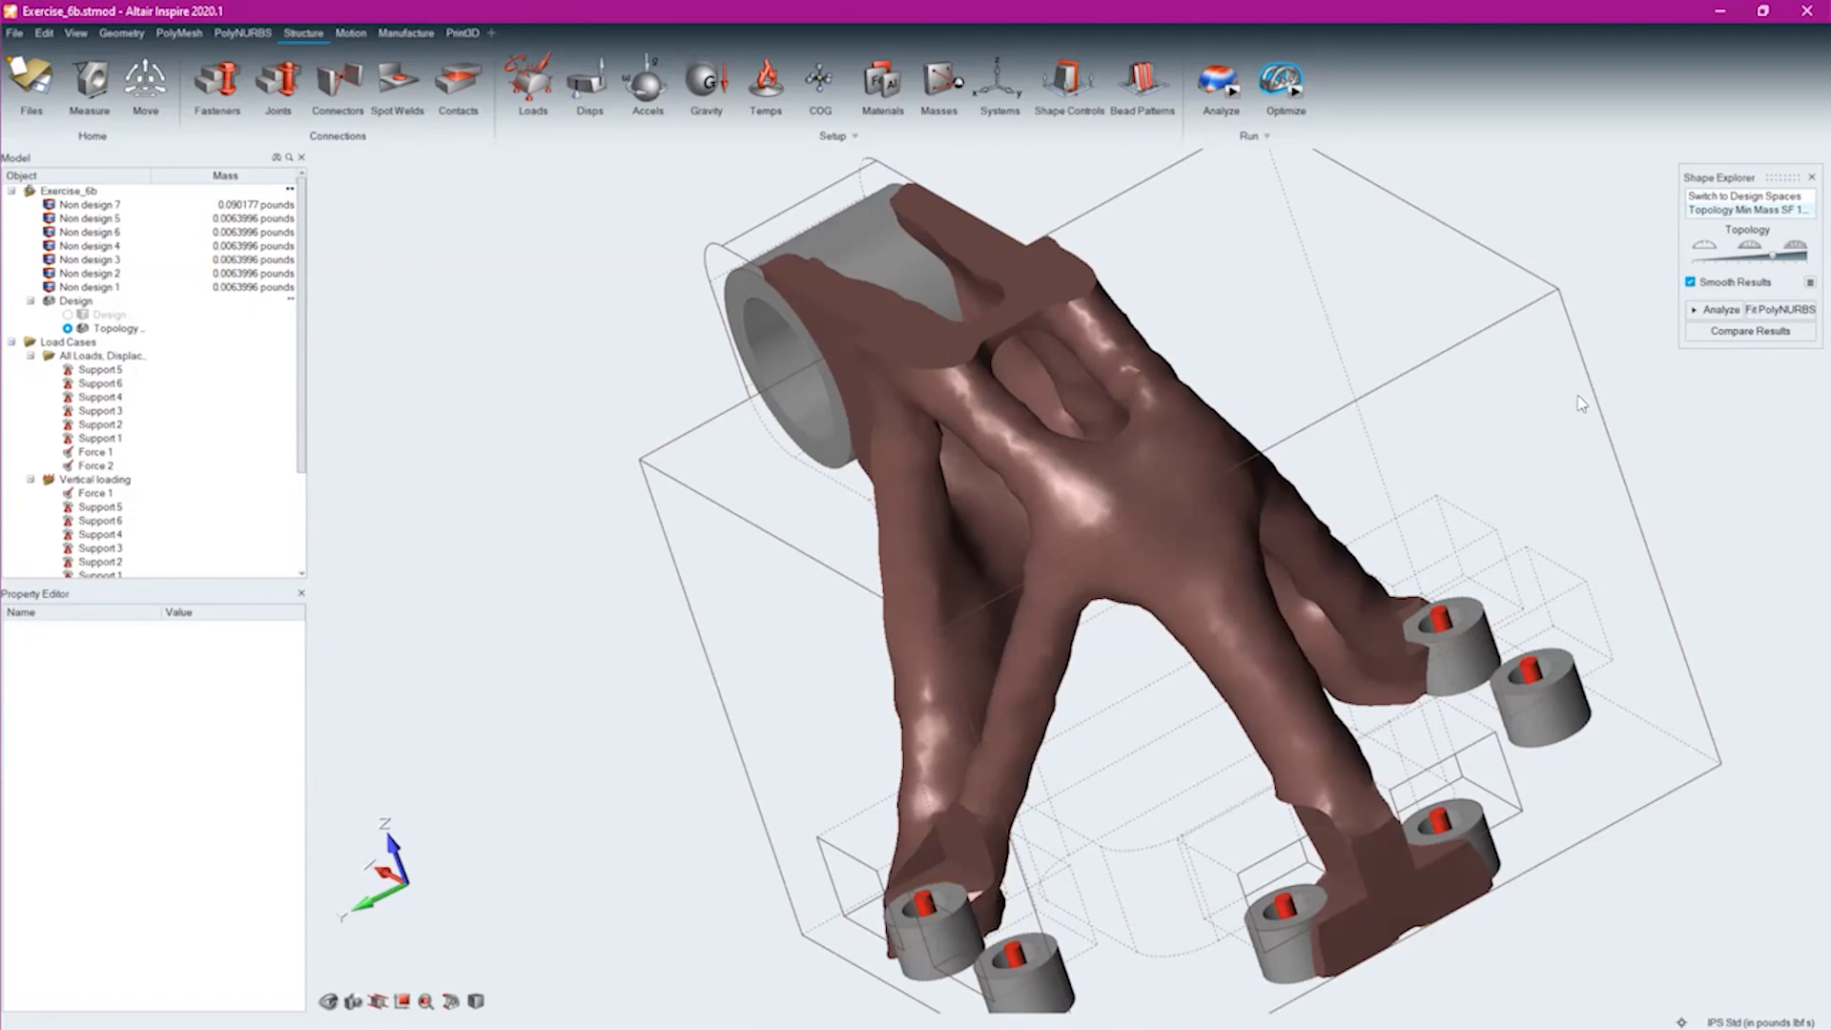
click(1733, 308)
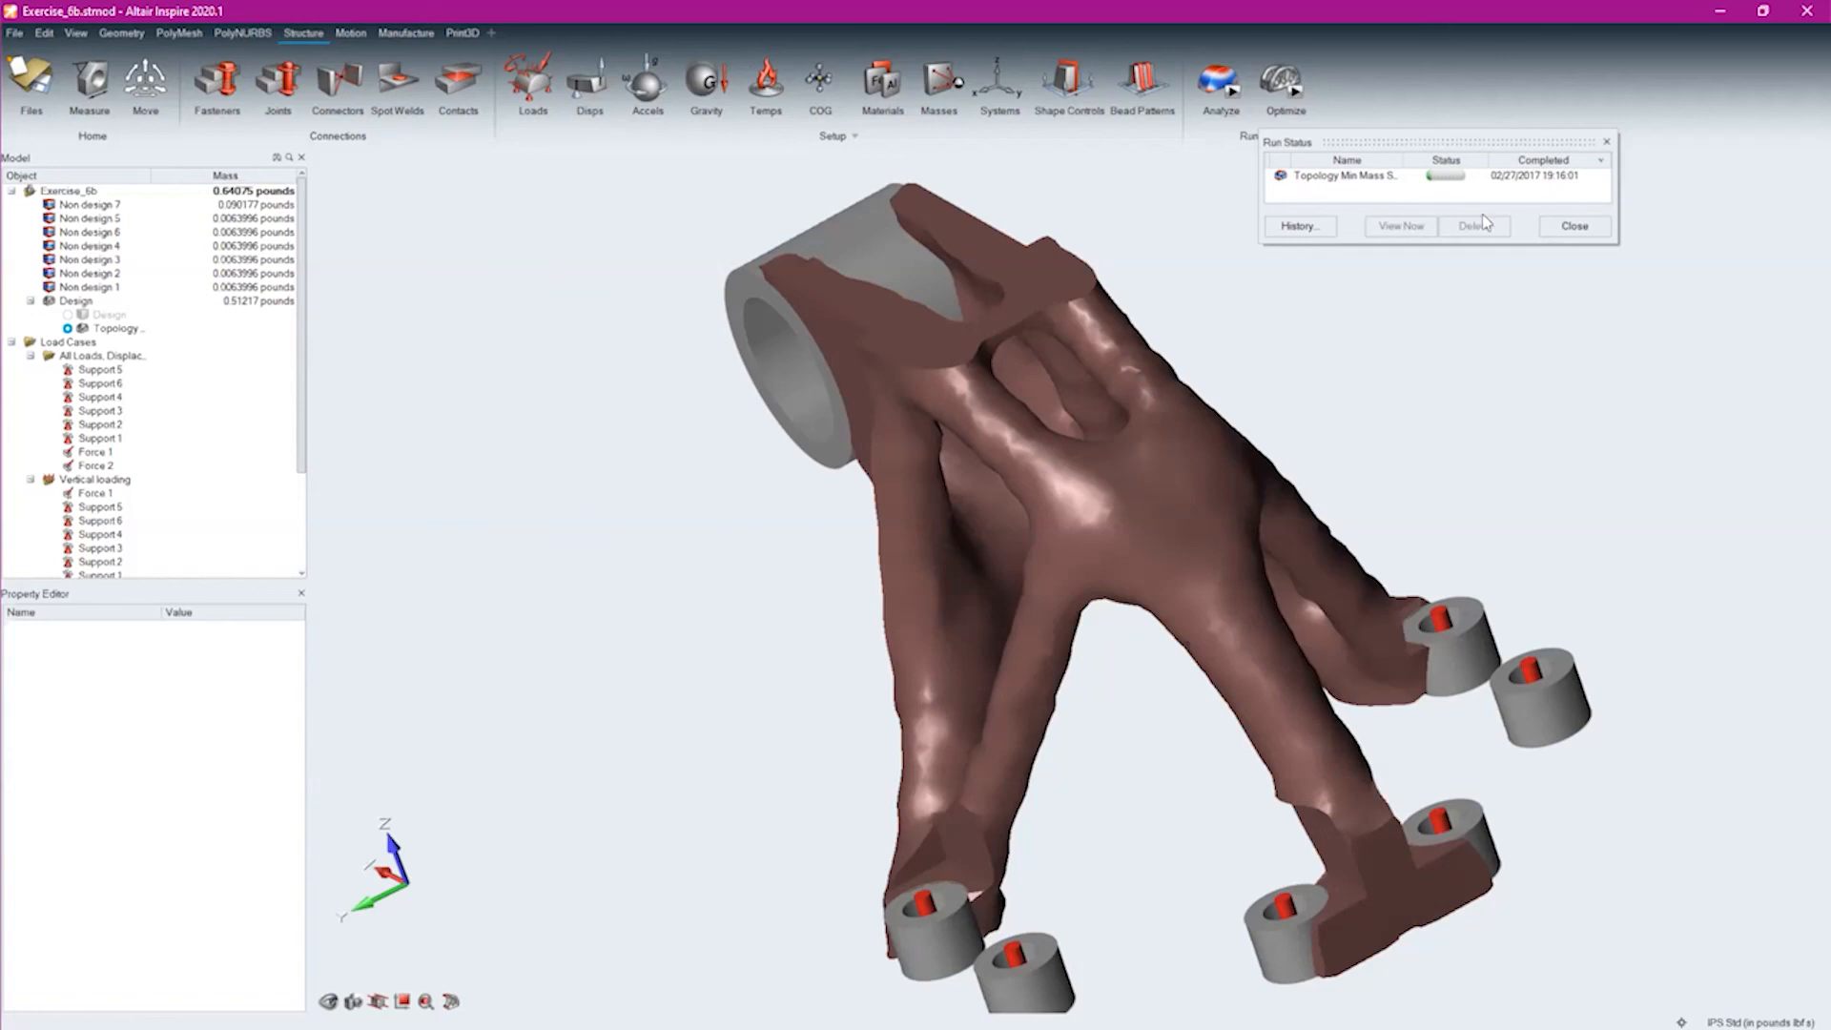
Fit a PolyNURBS body to the optimized shape and hide the original Design part to inspect the smooth result
double_click(1247, 530)
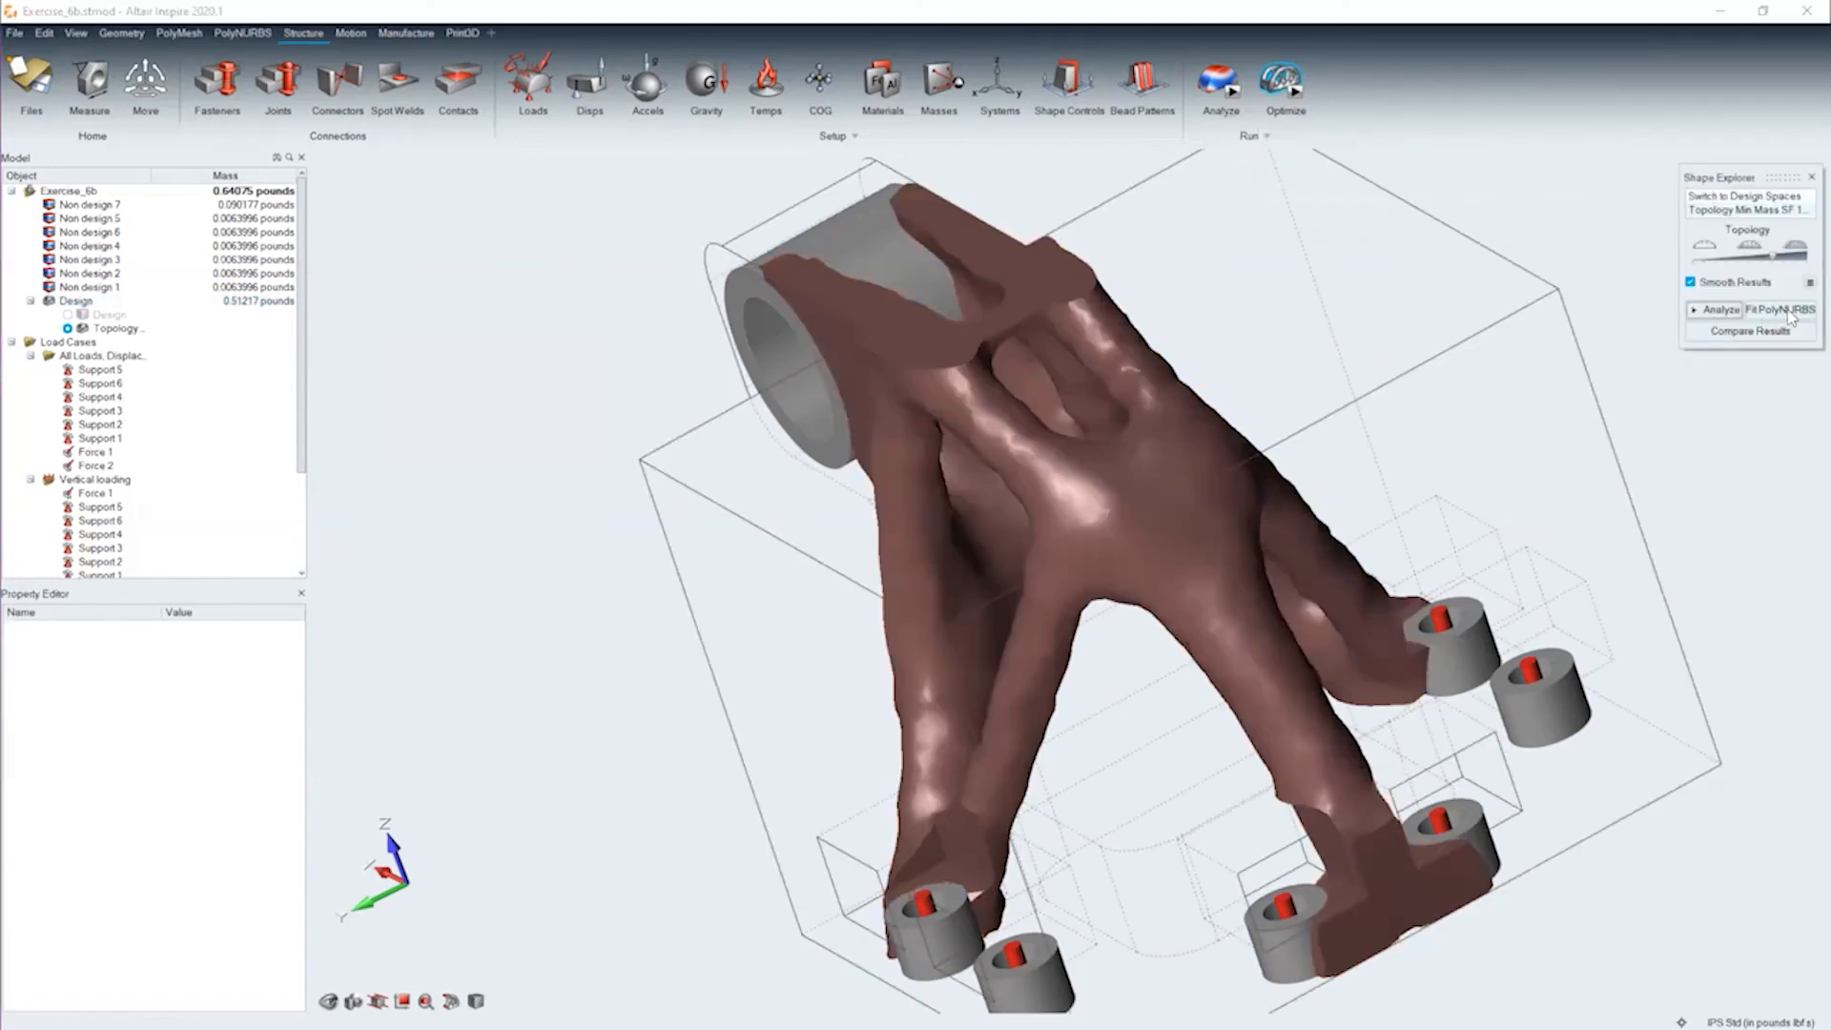
click(1781, 310)
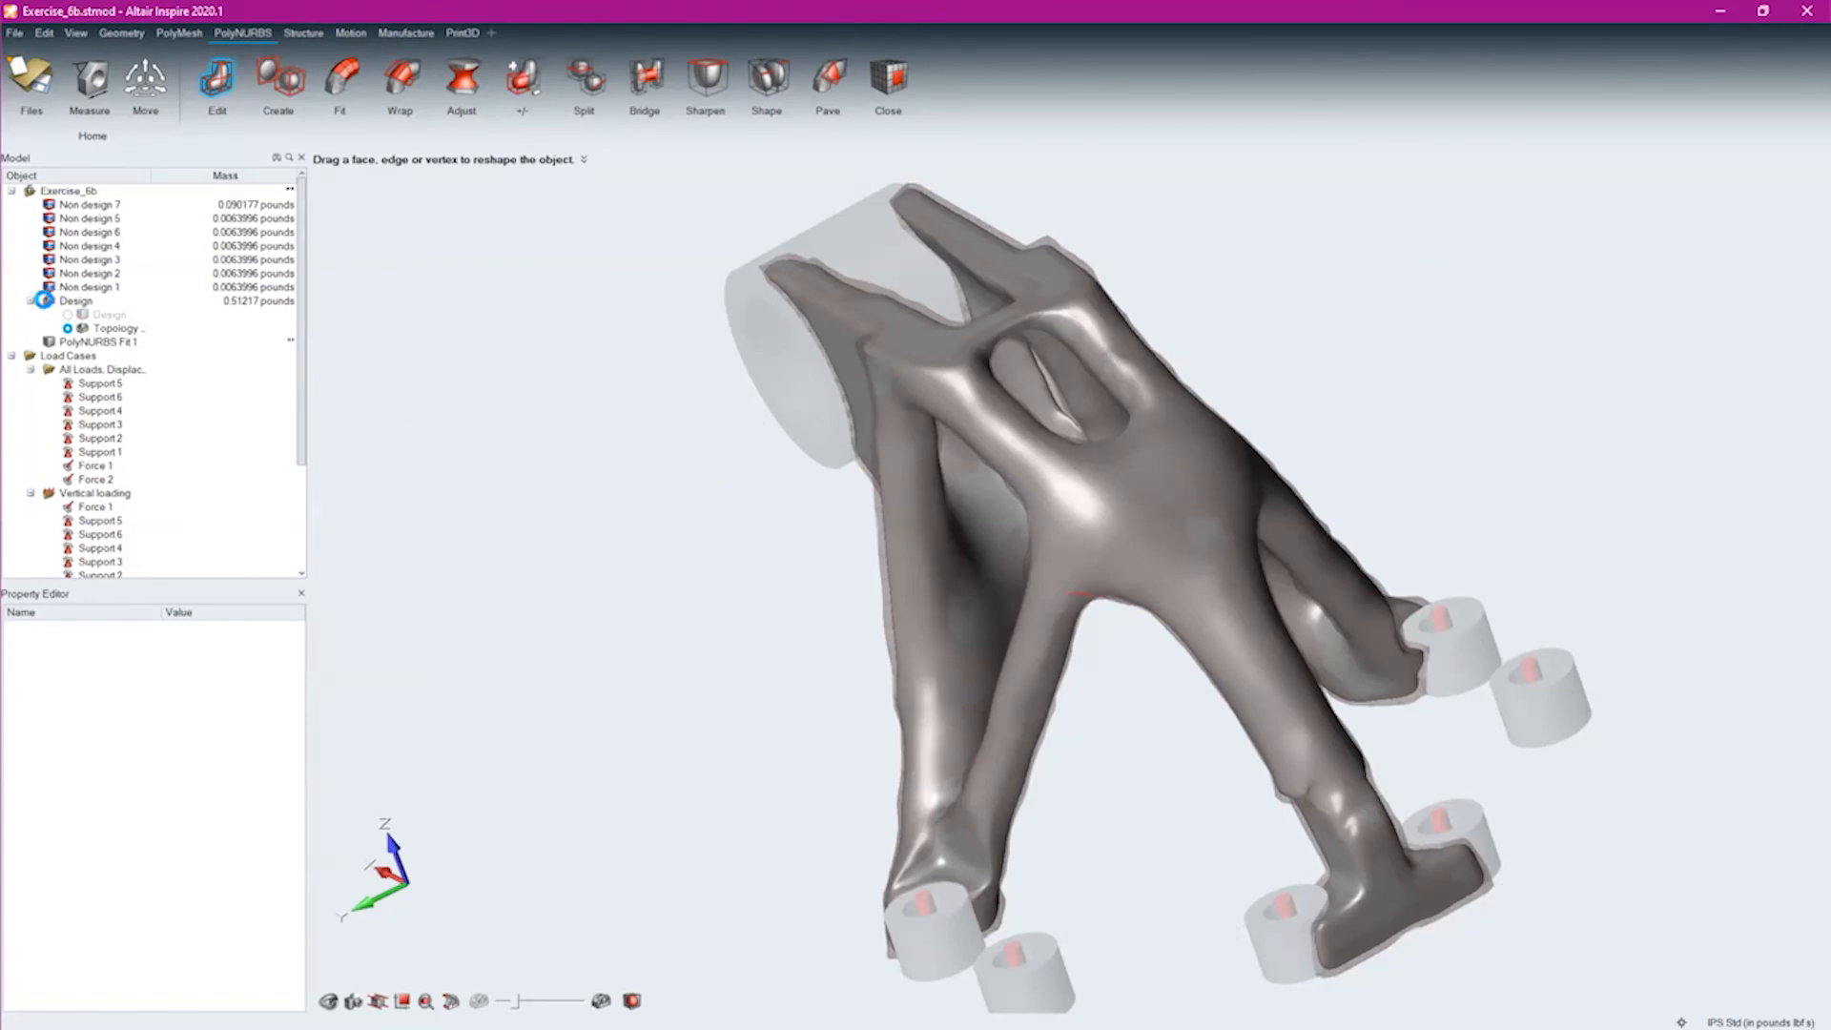
click(48, 301)
click(47, 301)
mouse_move(780, 563)
right_down()
mouse_move(794, 601)
mouse_move(760, 531)
mouse_move(789, 548)
mouse_move(919, 495)
right_up()
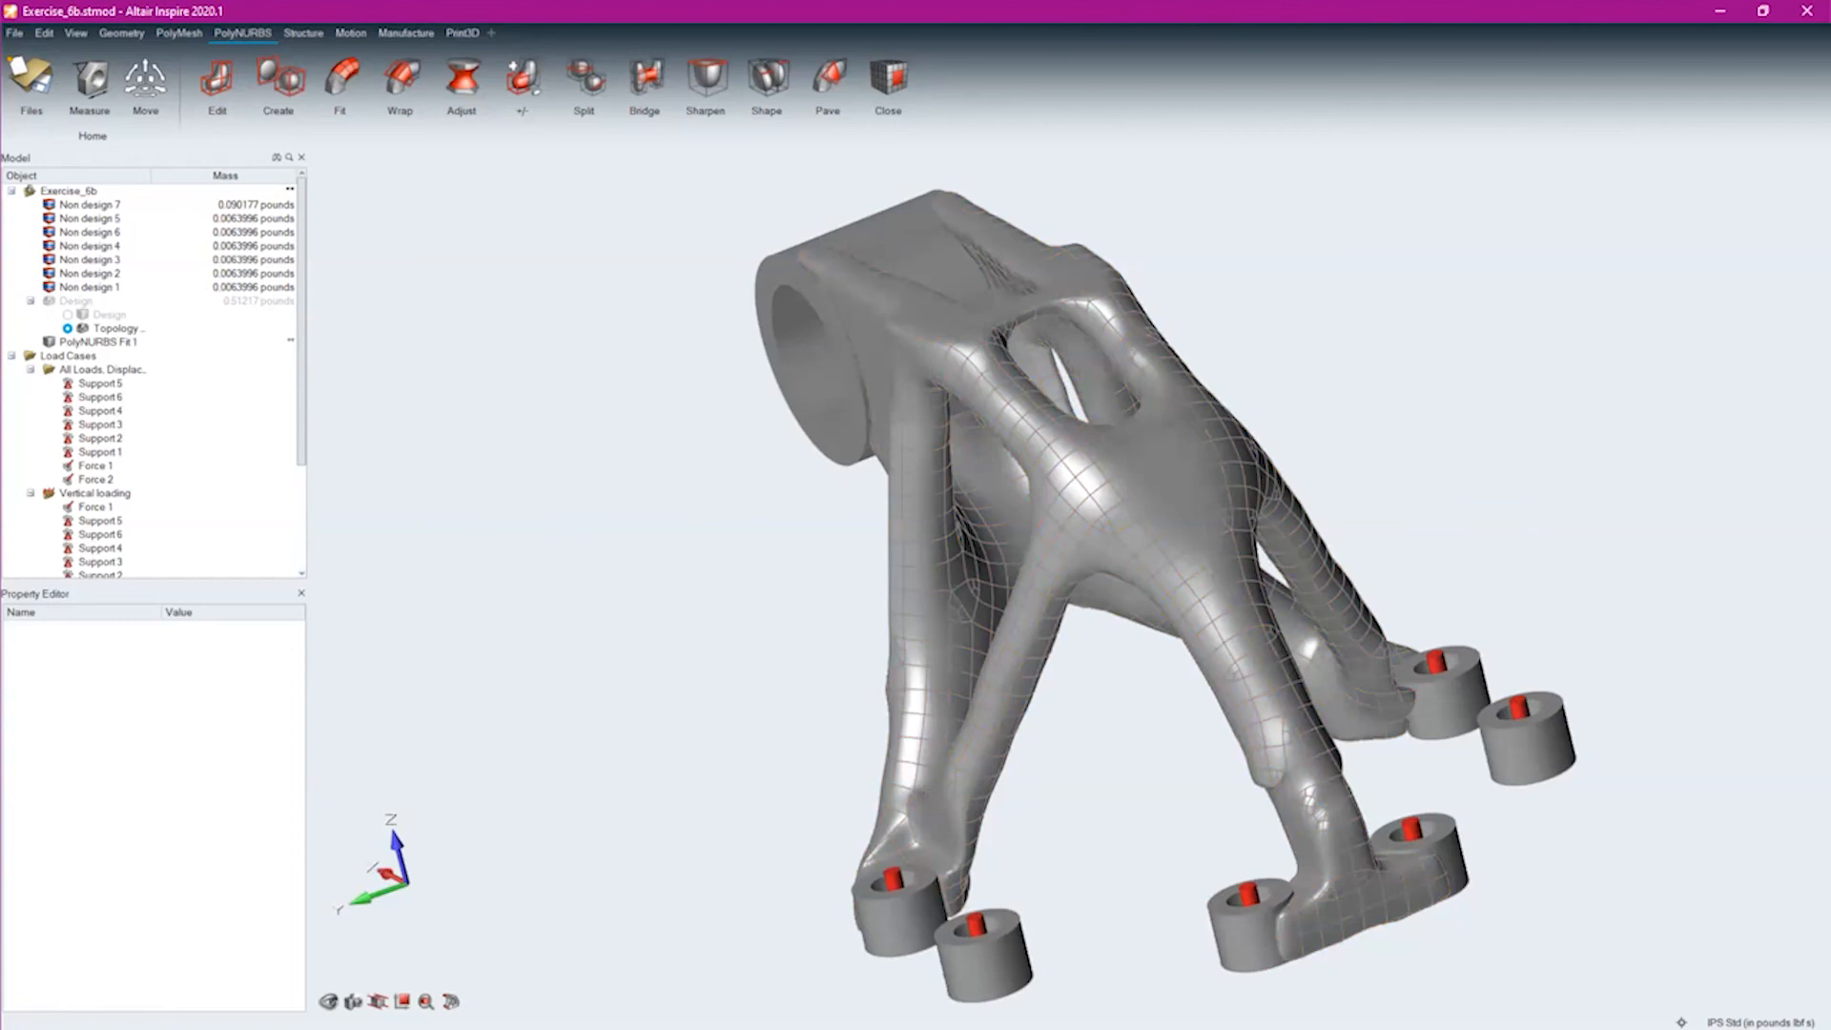
mouse_move(1135, 734)
right_down()
mouse_move(1077, 550)
mouse_move(1195, 713)
mouse_move(1160, 740)
right_up()
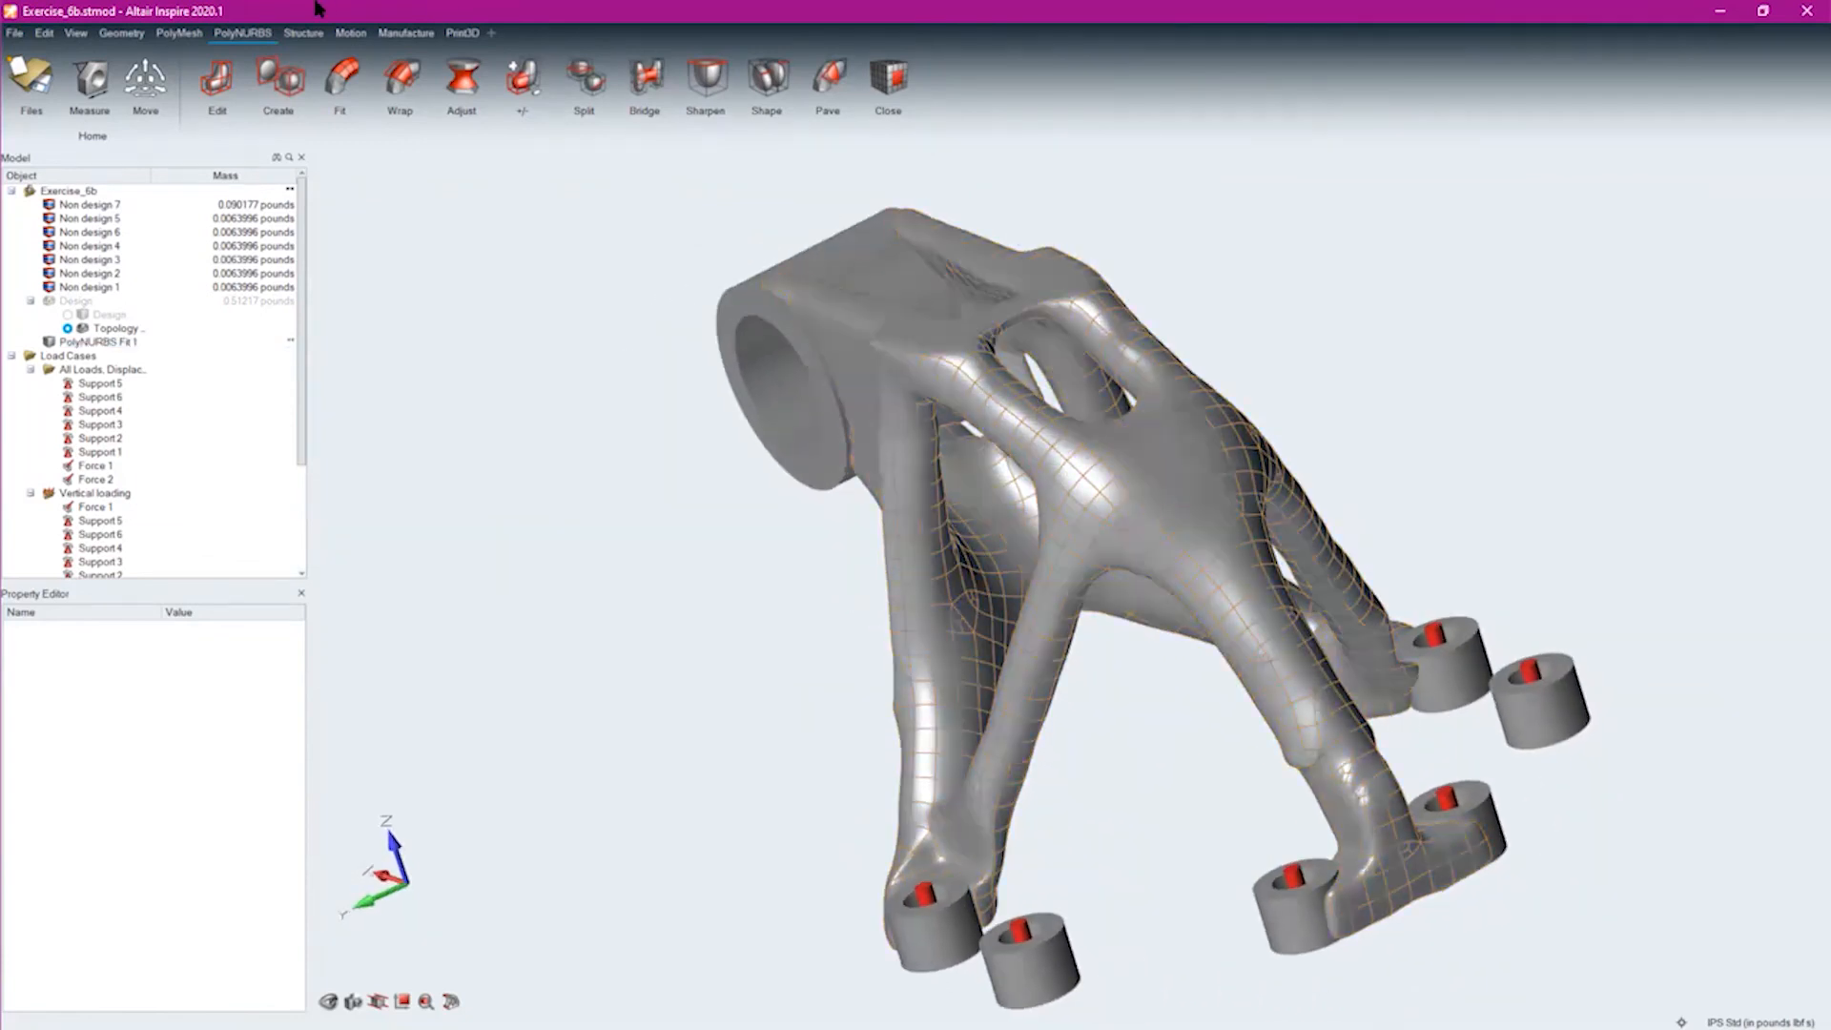
Show the optimized Design part's analysis results for the Vertical loading case as Factor of Safety
click(295, 33)
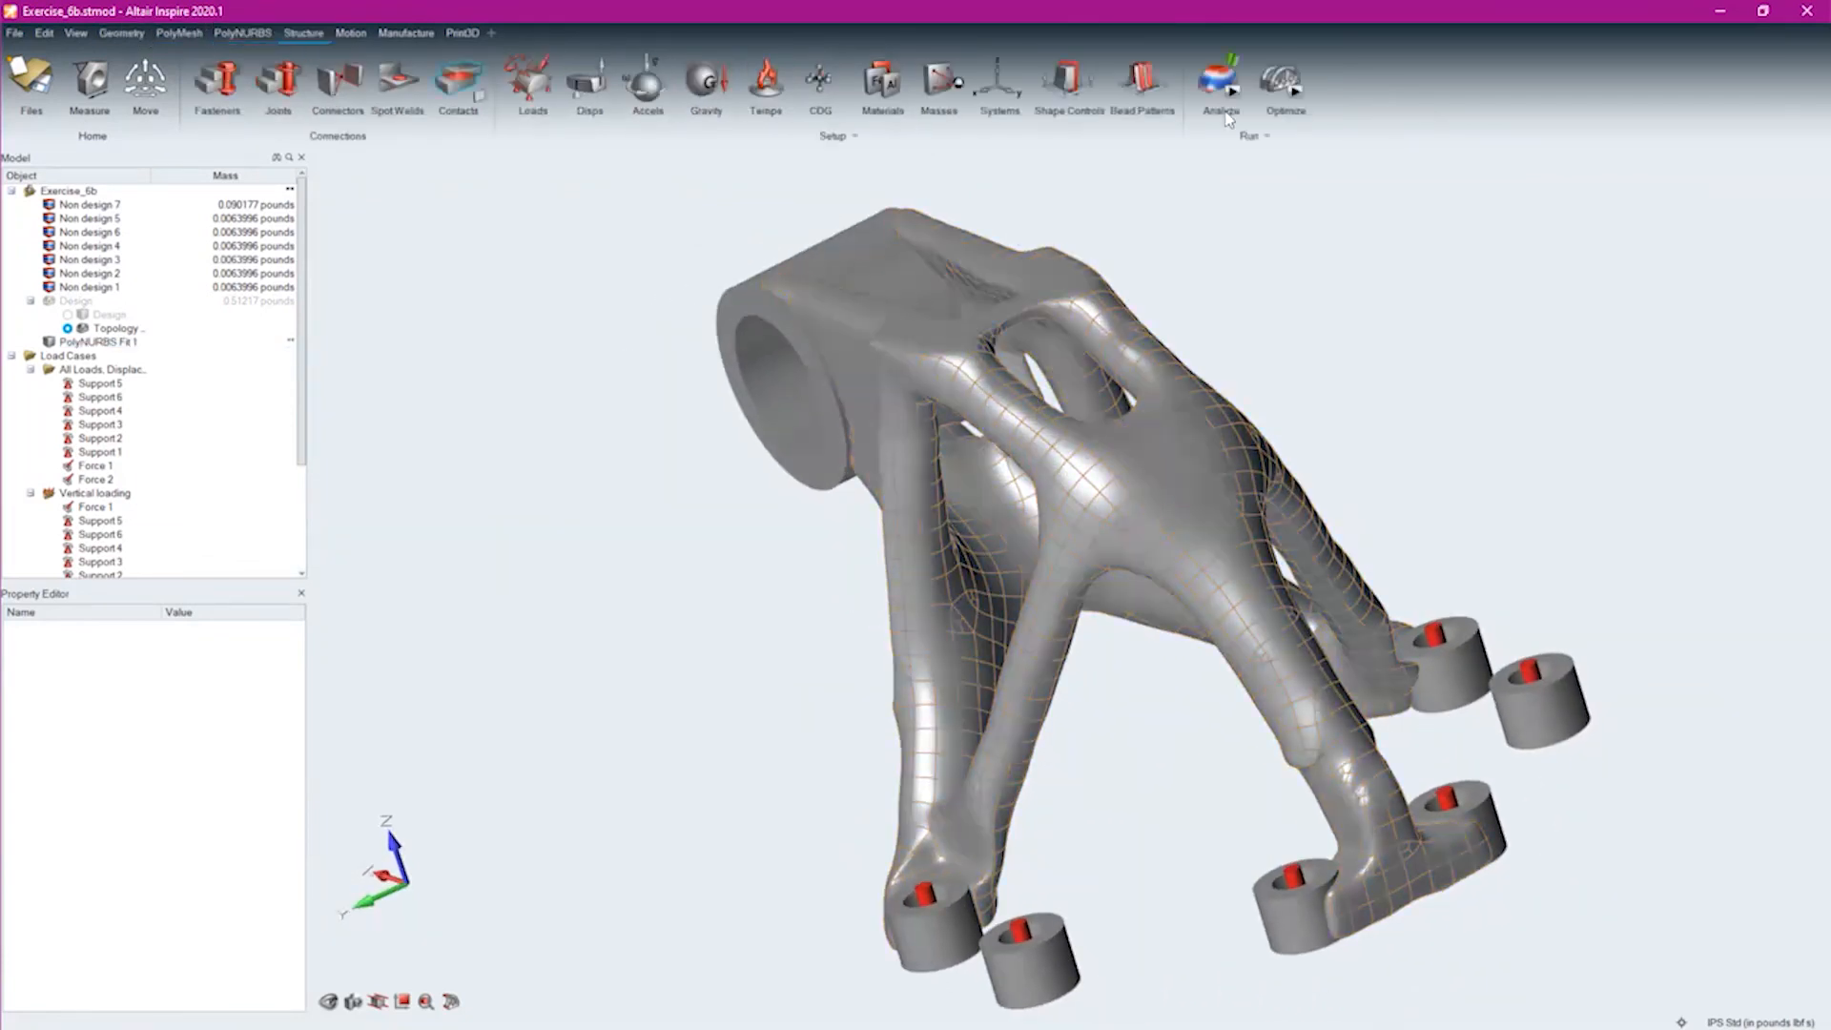
click(1231, 65)
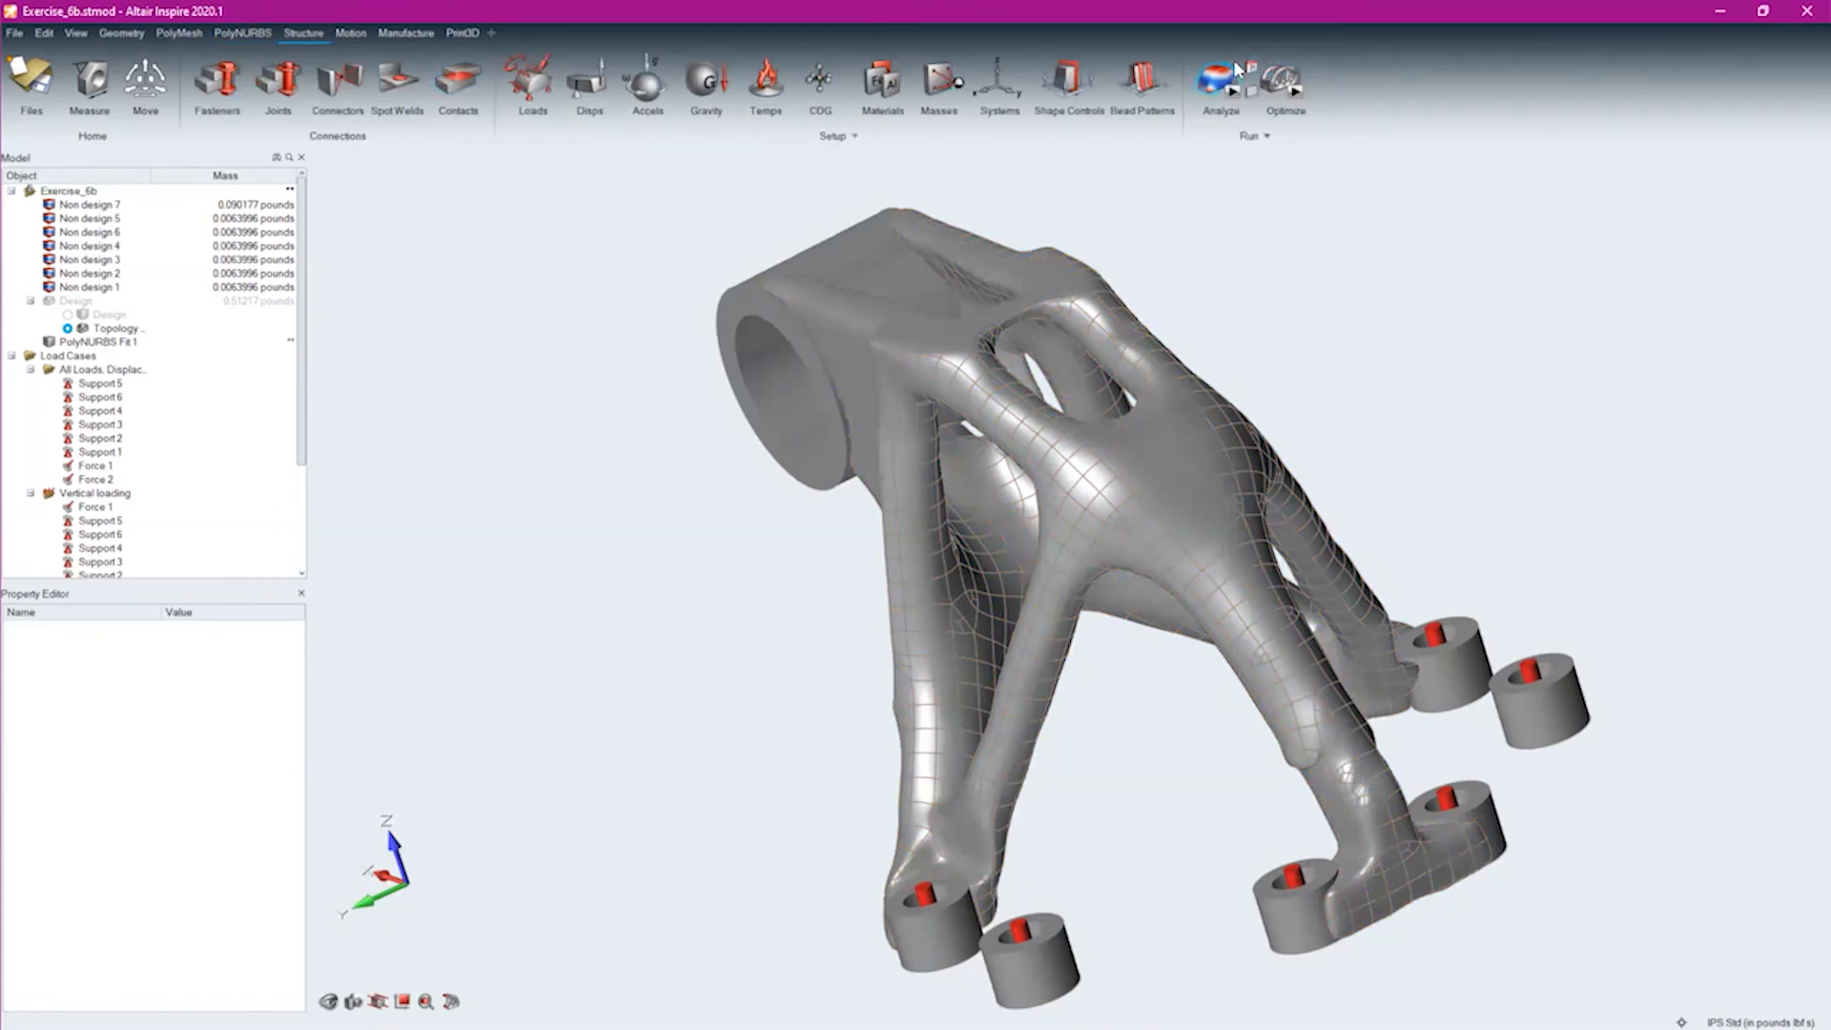
click(50, 300)
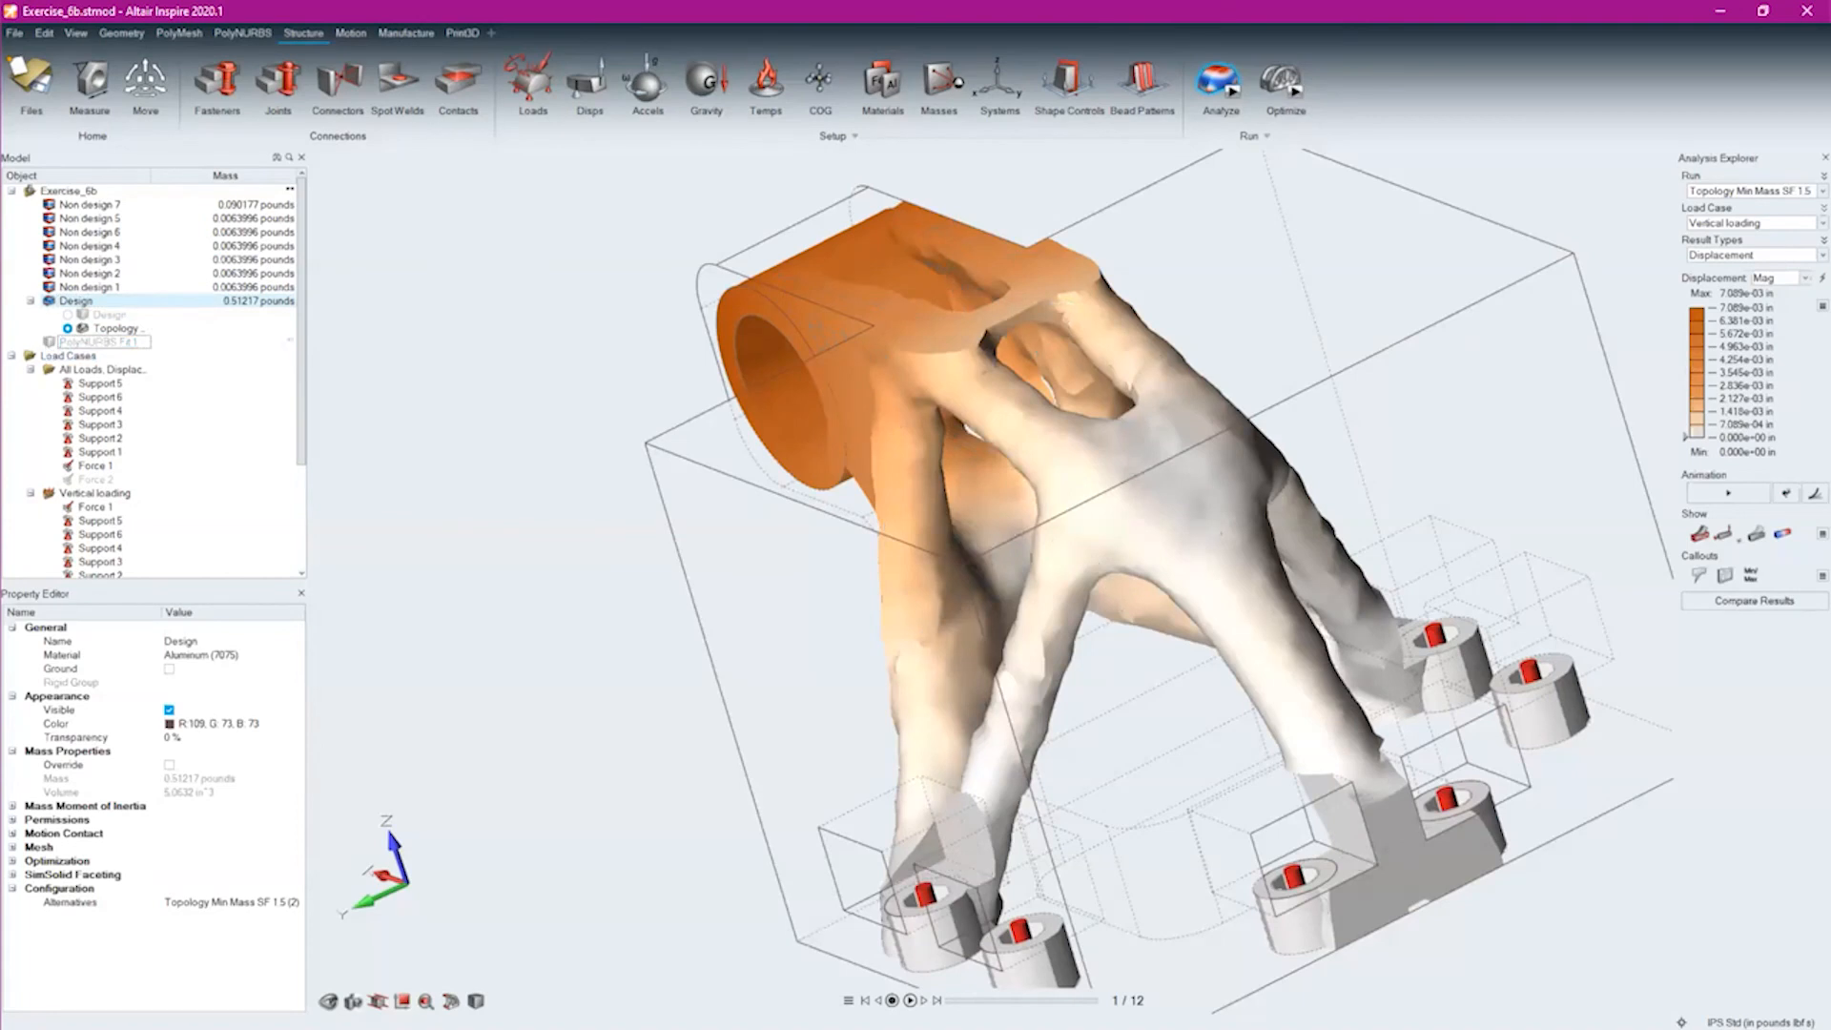
click(1721, 224)
click(1734, 237)
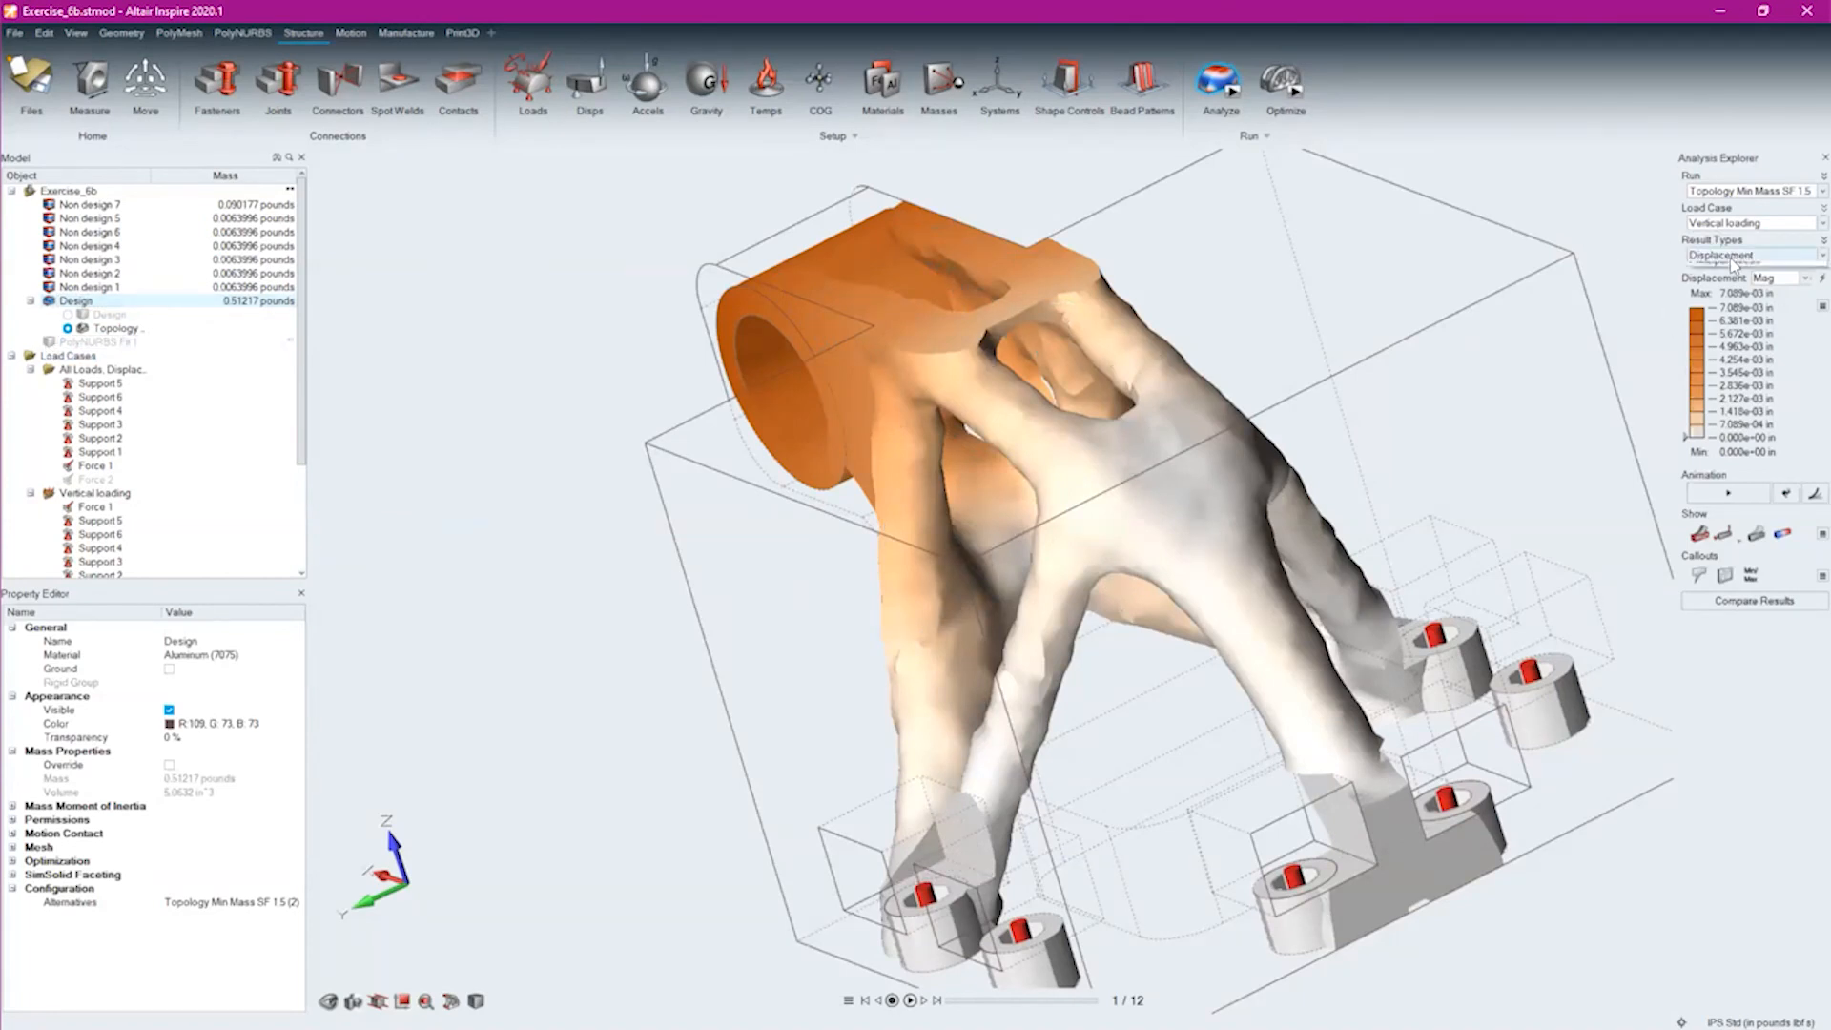
click(1734, 259)
click(1737, 283)
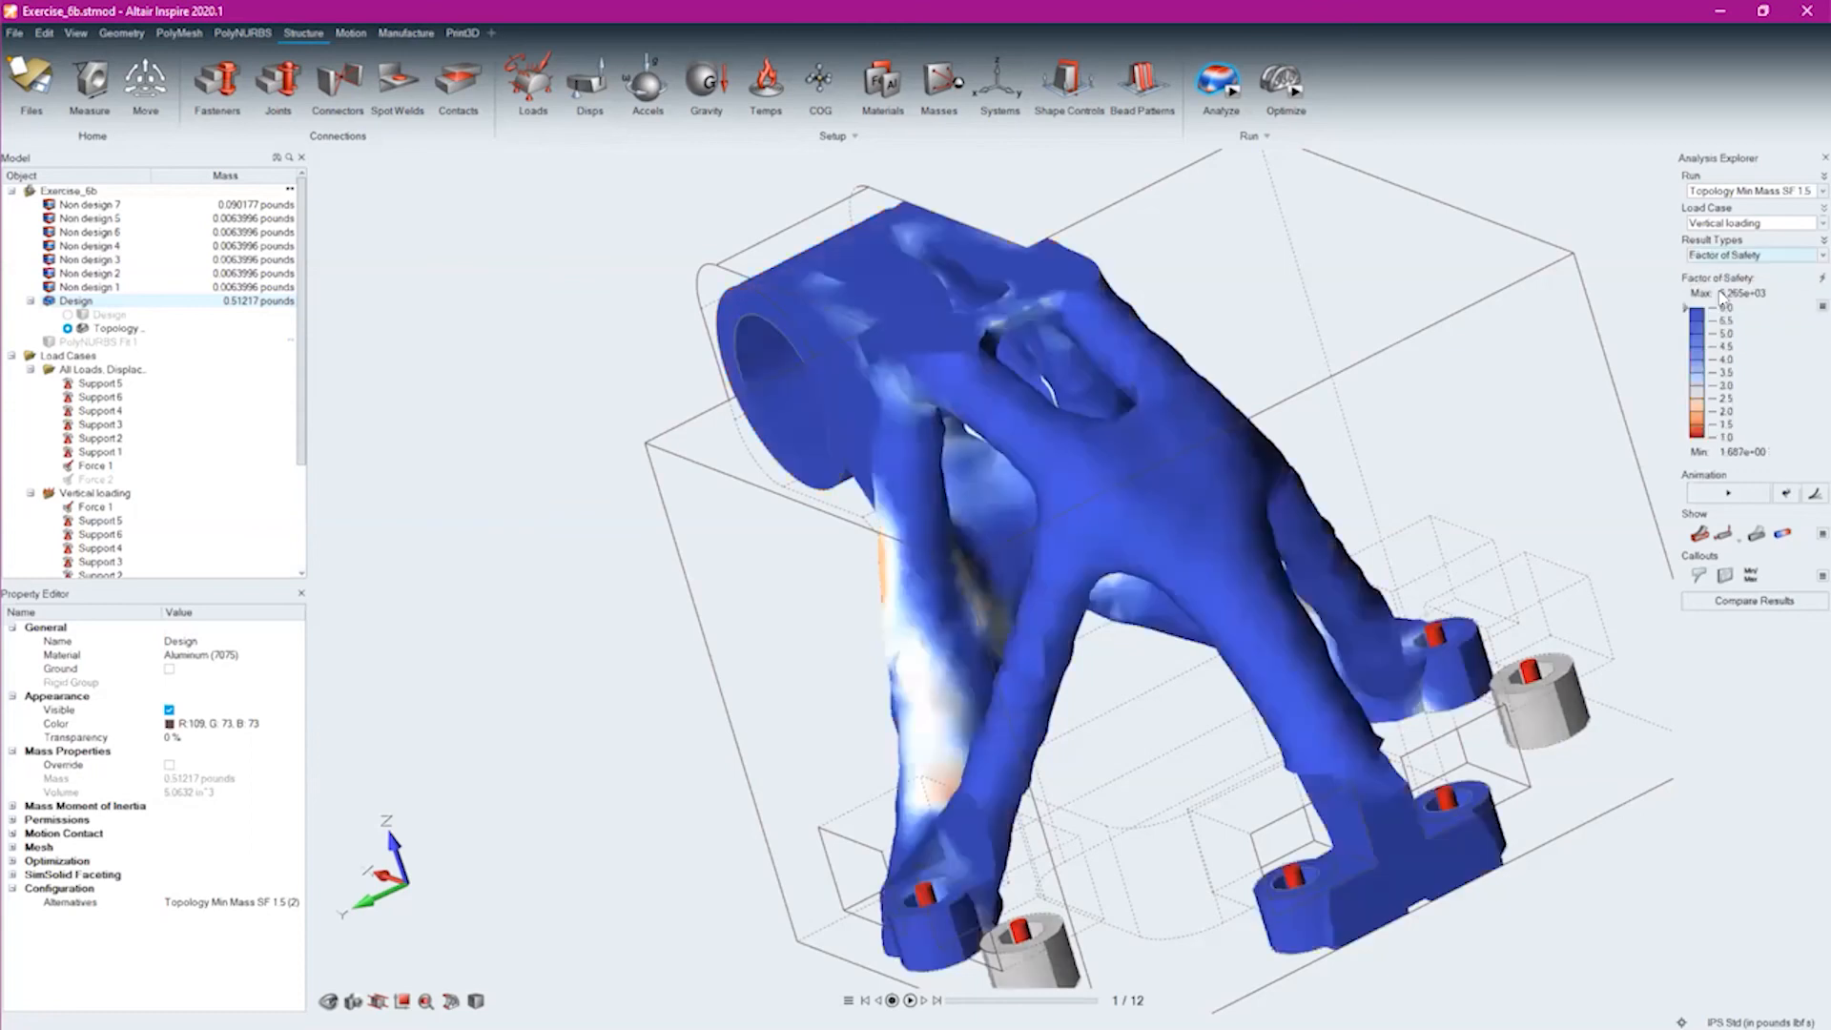
Filter the bracket's Factor of Safety display down to about 1.8 with the legend slider and restore it to 6.0
right_drag(1354, 538, 730, 605)
drag(1678, 315, 1688, 421)
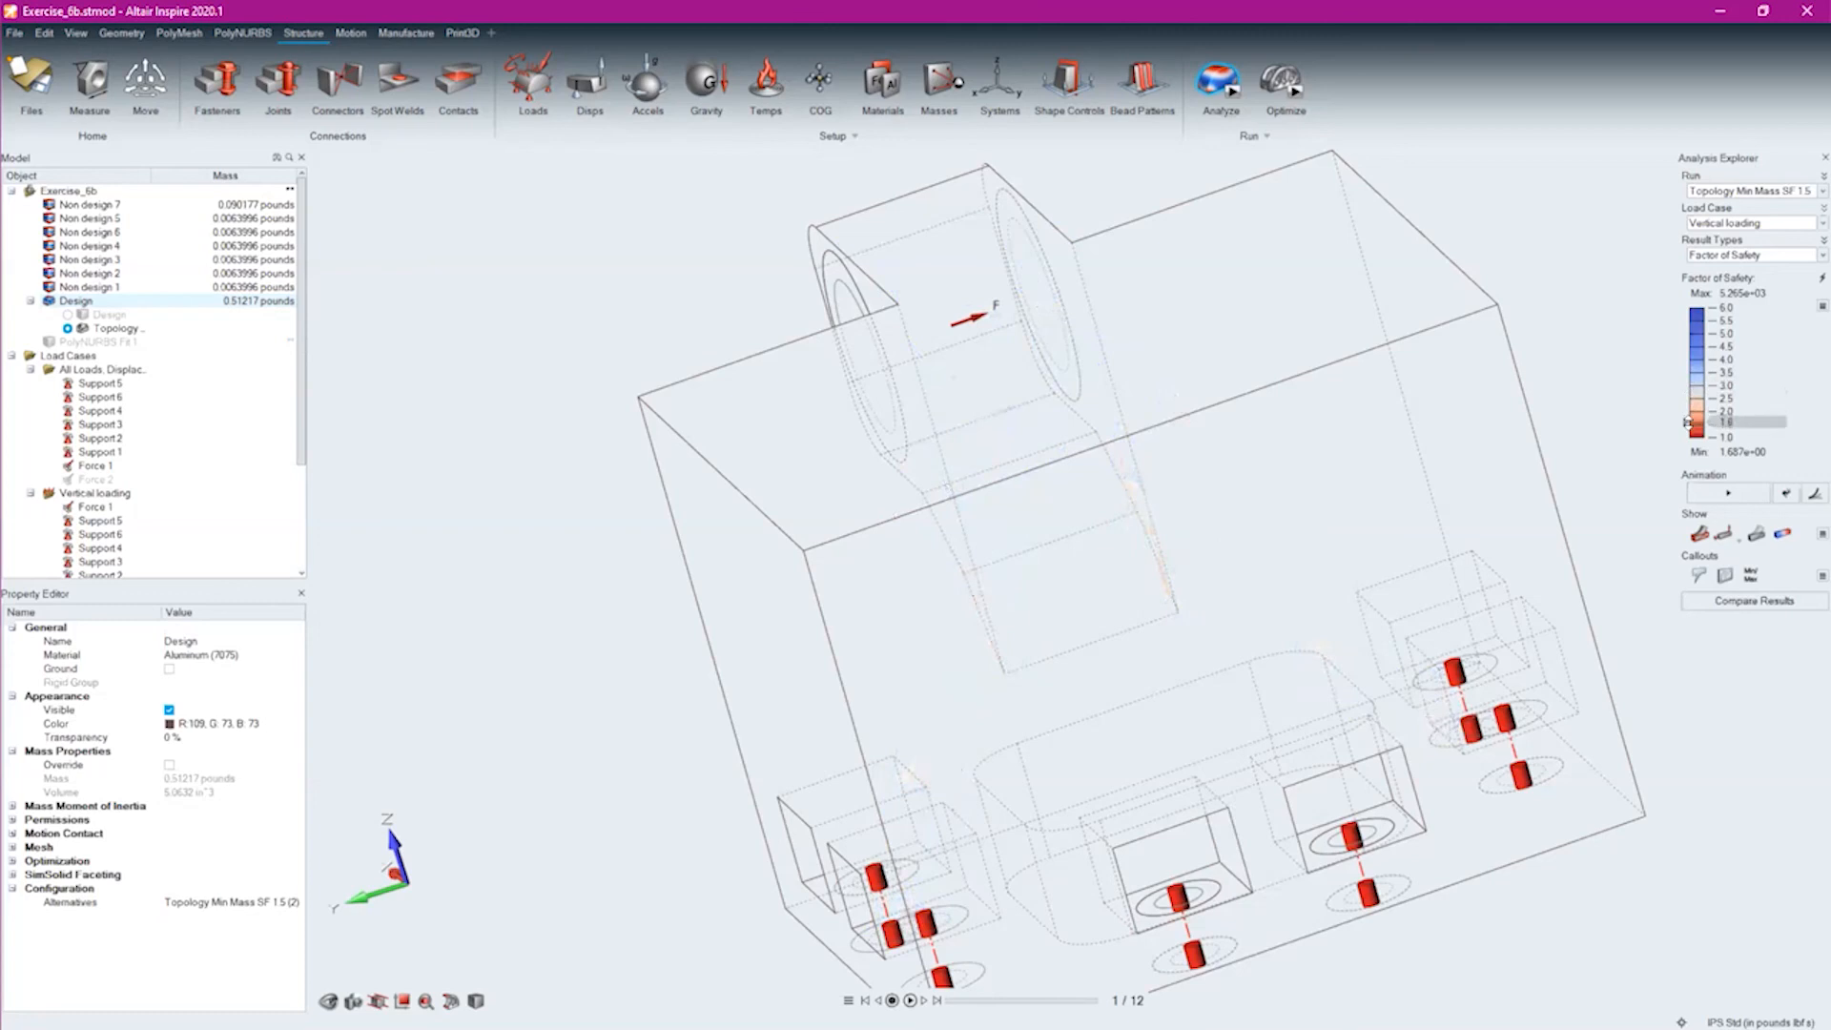
drag(1688, 422, 1686, 308)
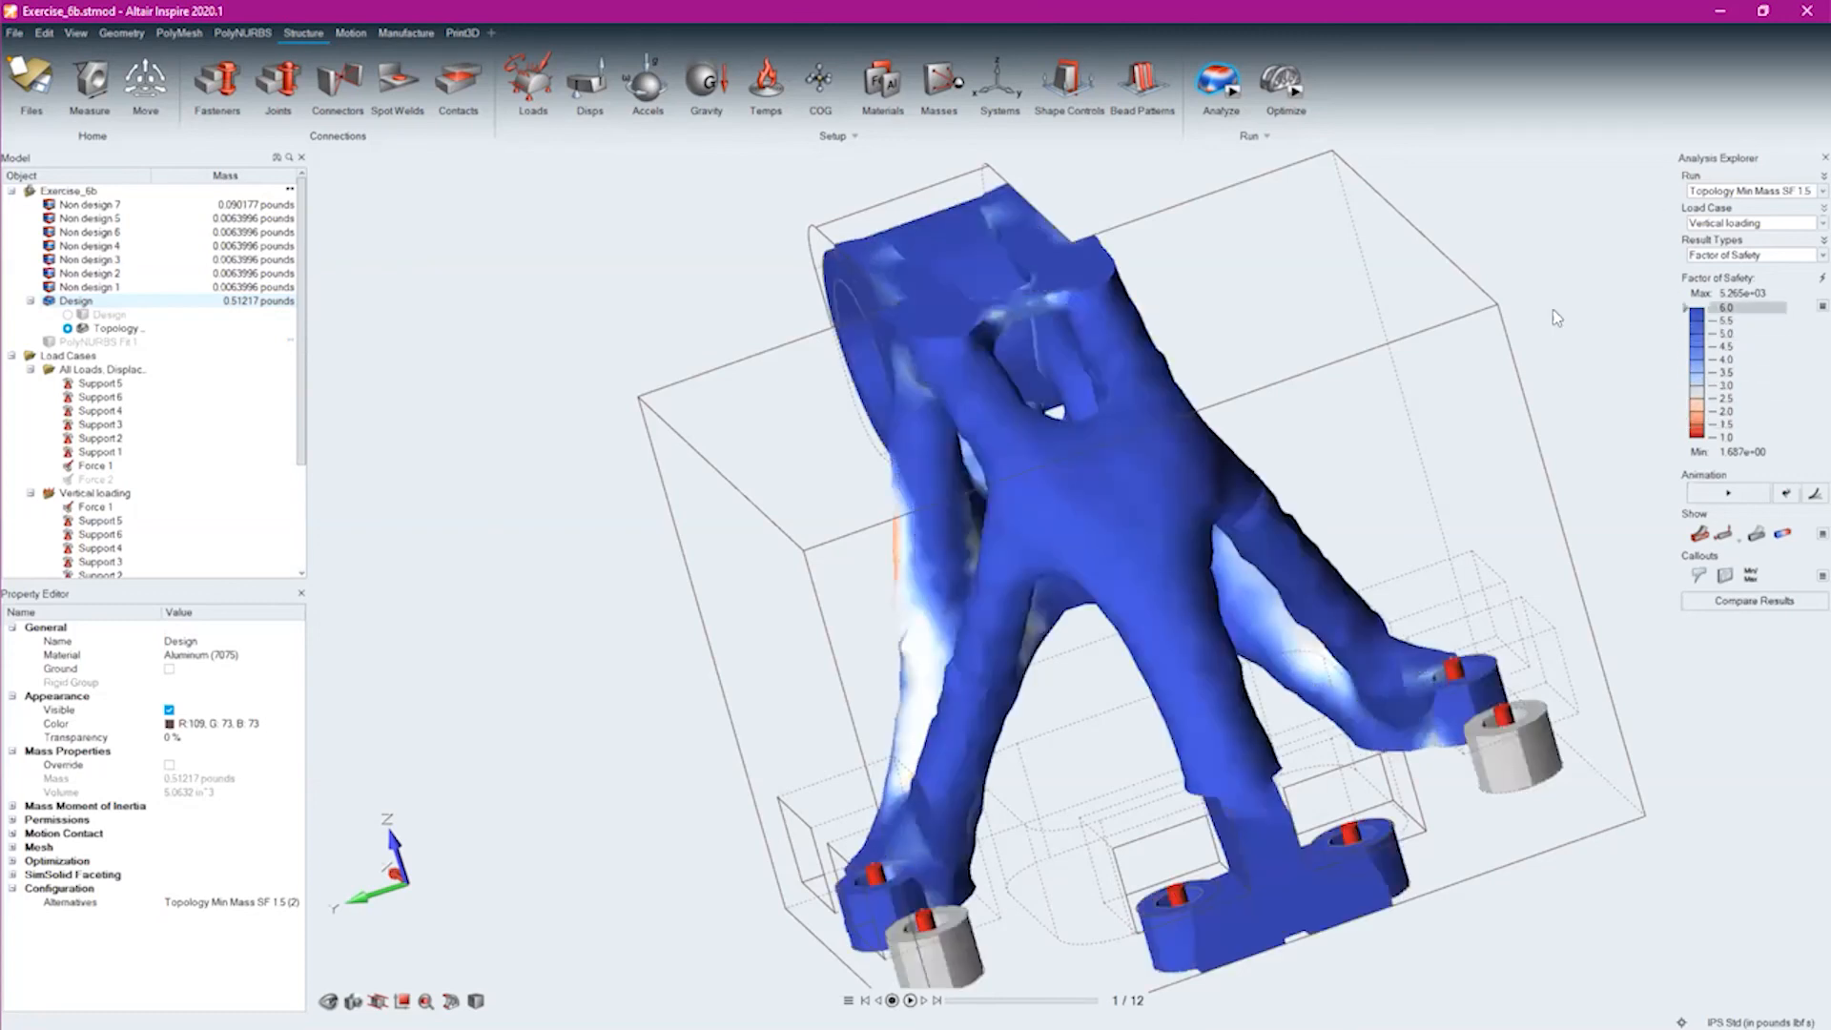
Examine the low factor-of-safety areas along the bracket's legs and sharp edges from close up and several angles
right_drag(1056, 549, 1093, 565)
scroll(1032, 637, up, 7)
right_drag(1216, 641, 1154, 616)
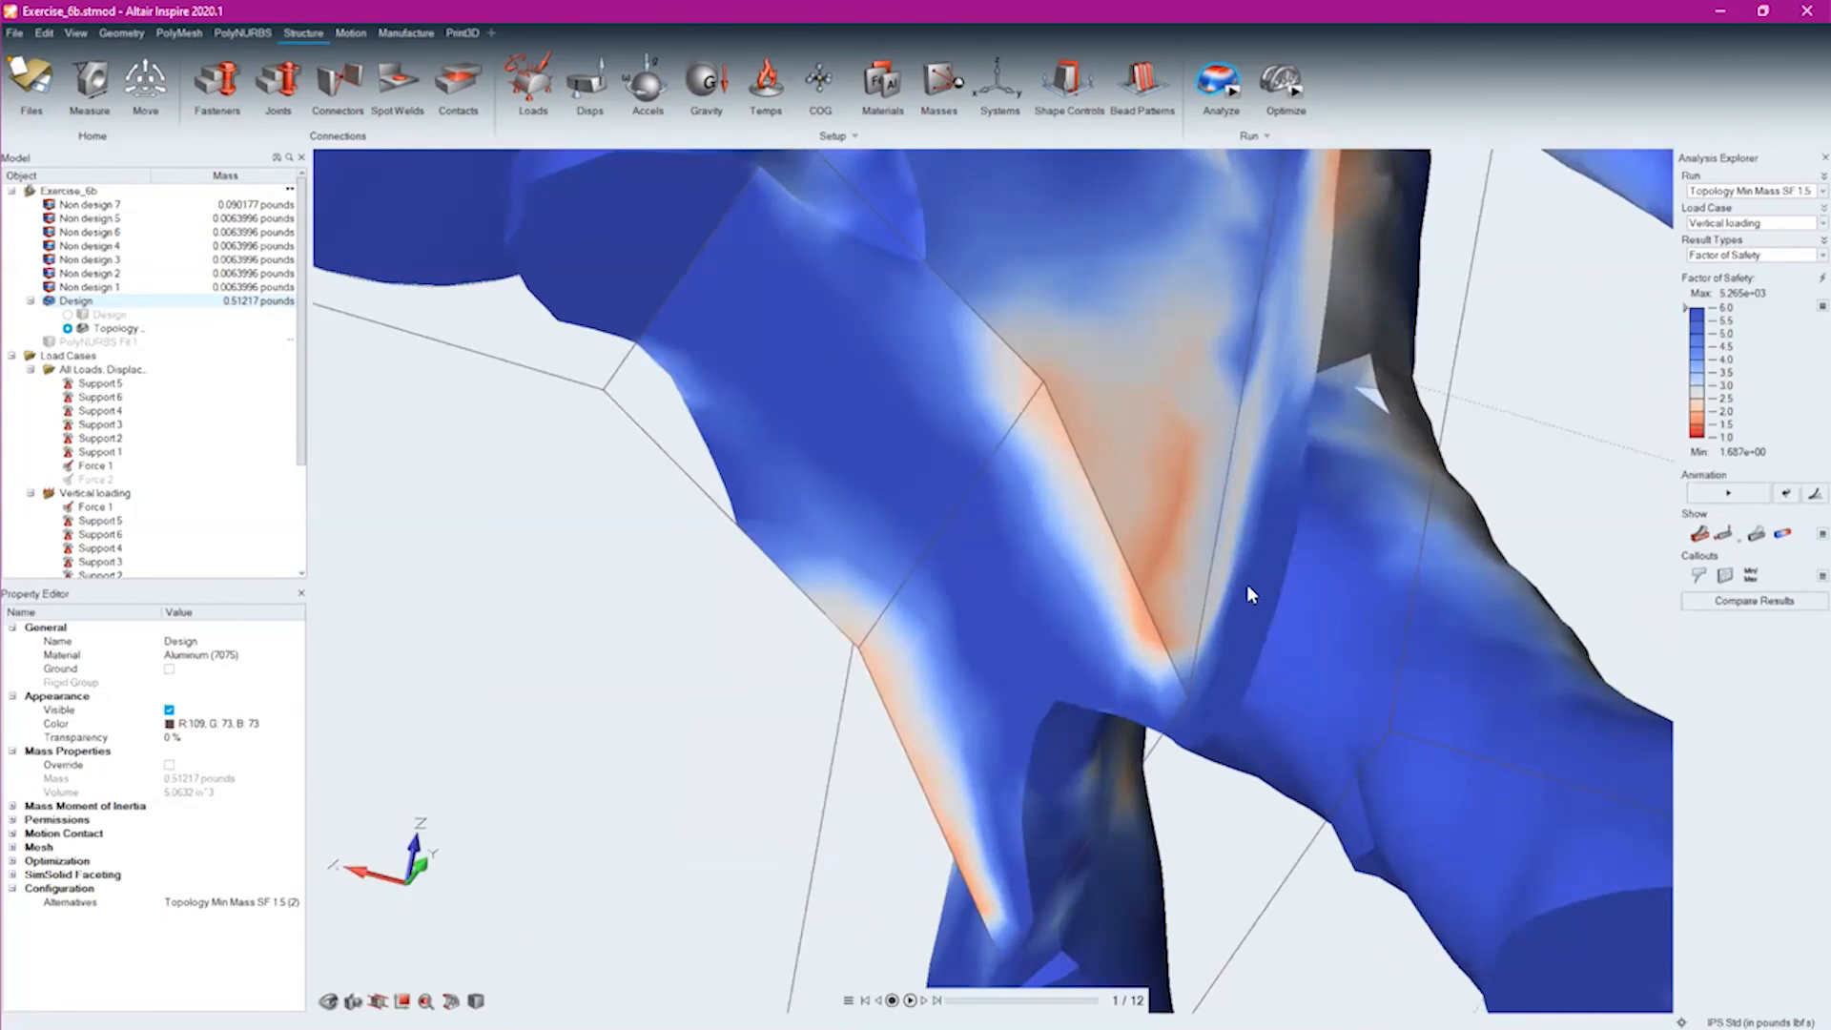
right_drag(1311, 365, 1489, 553)
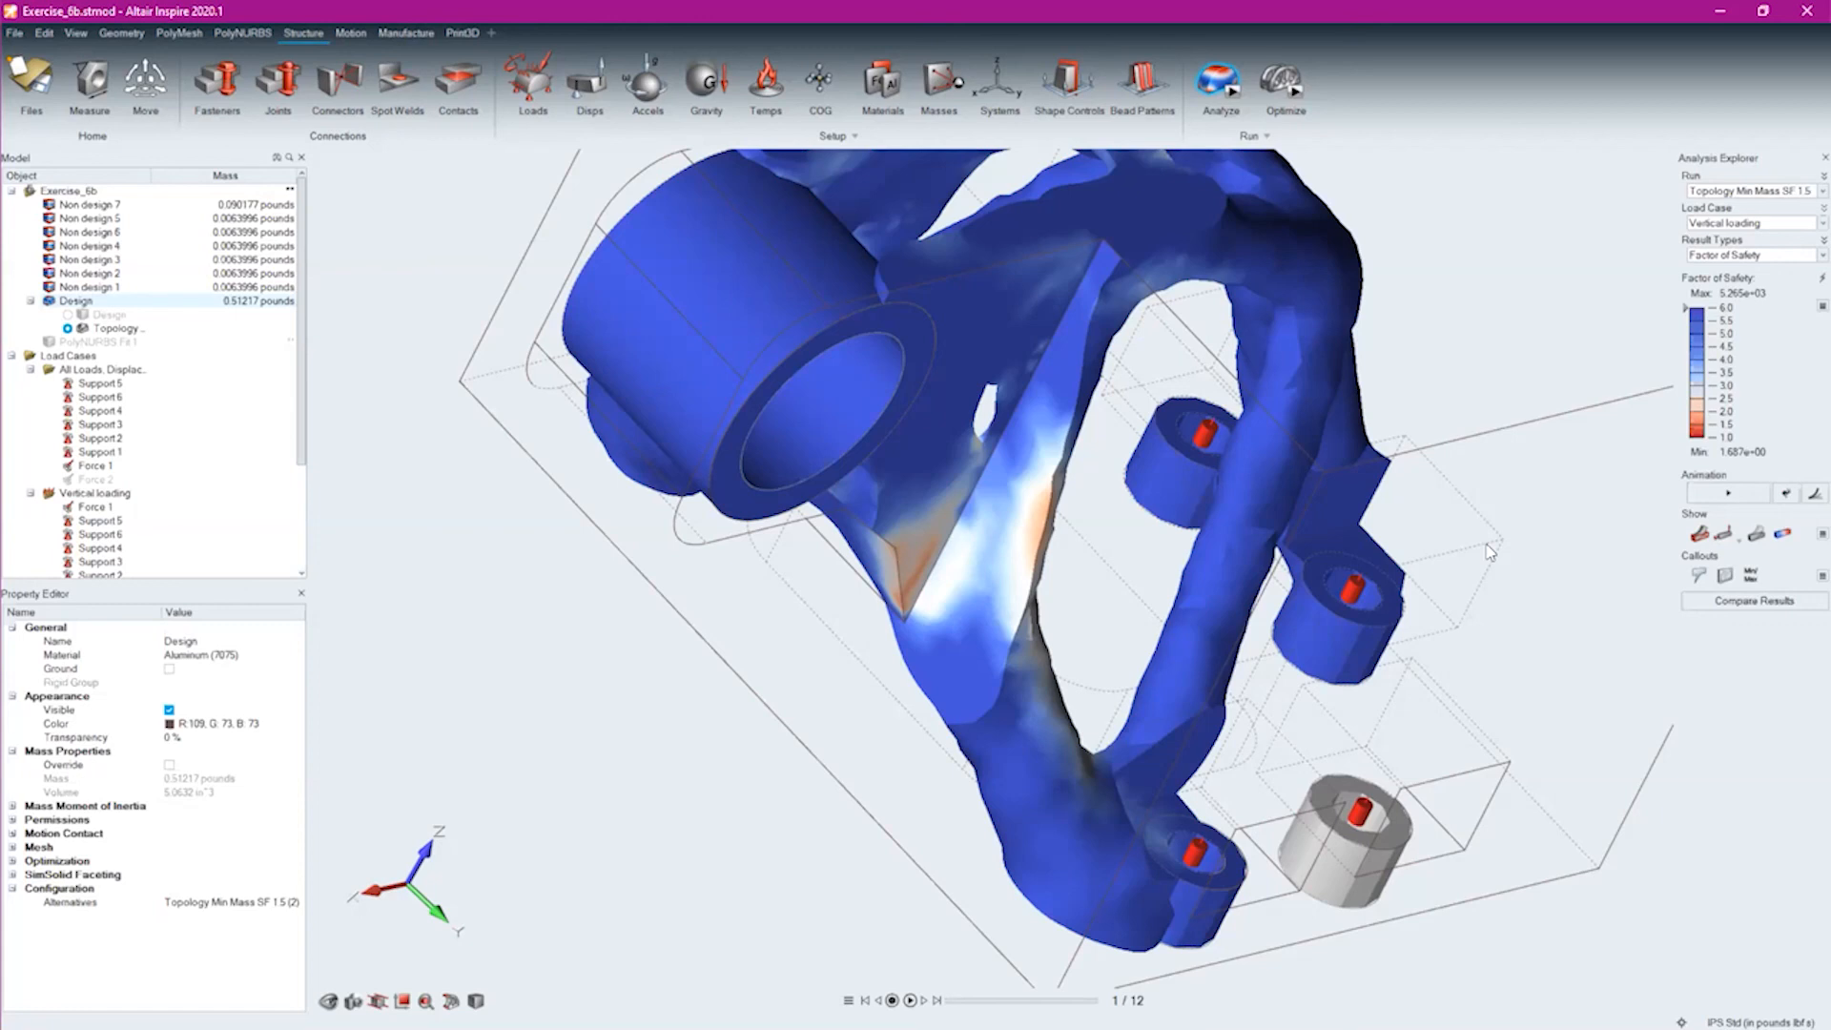
right_drag(1091, 608, 1111, 469)
middle_drag(1111, 470, 1579, 305)
middle_drag(1270, 573, 200, 305)
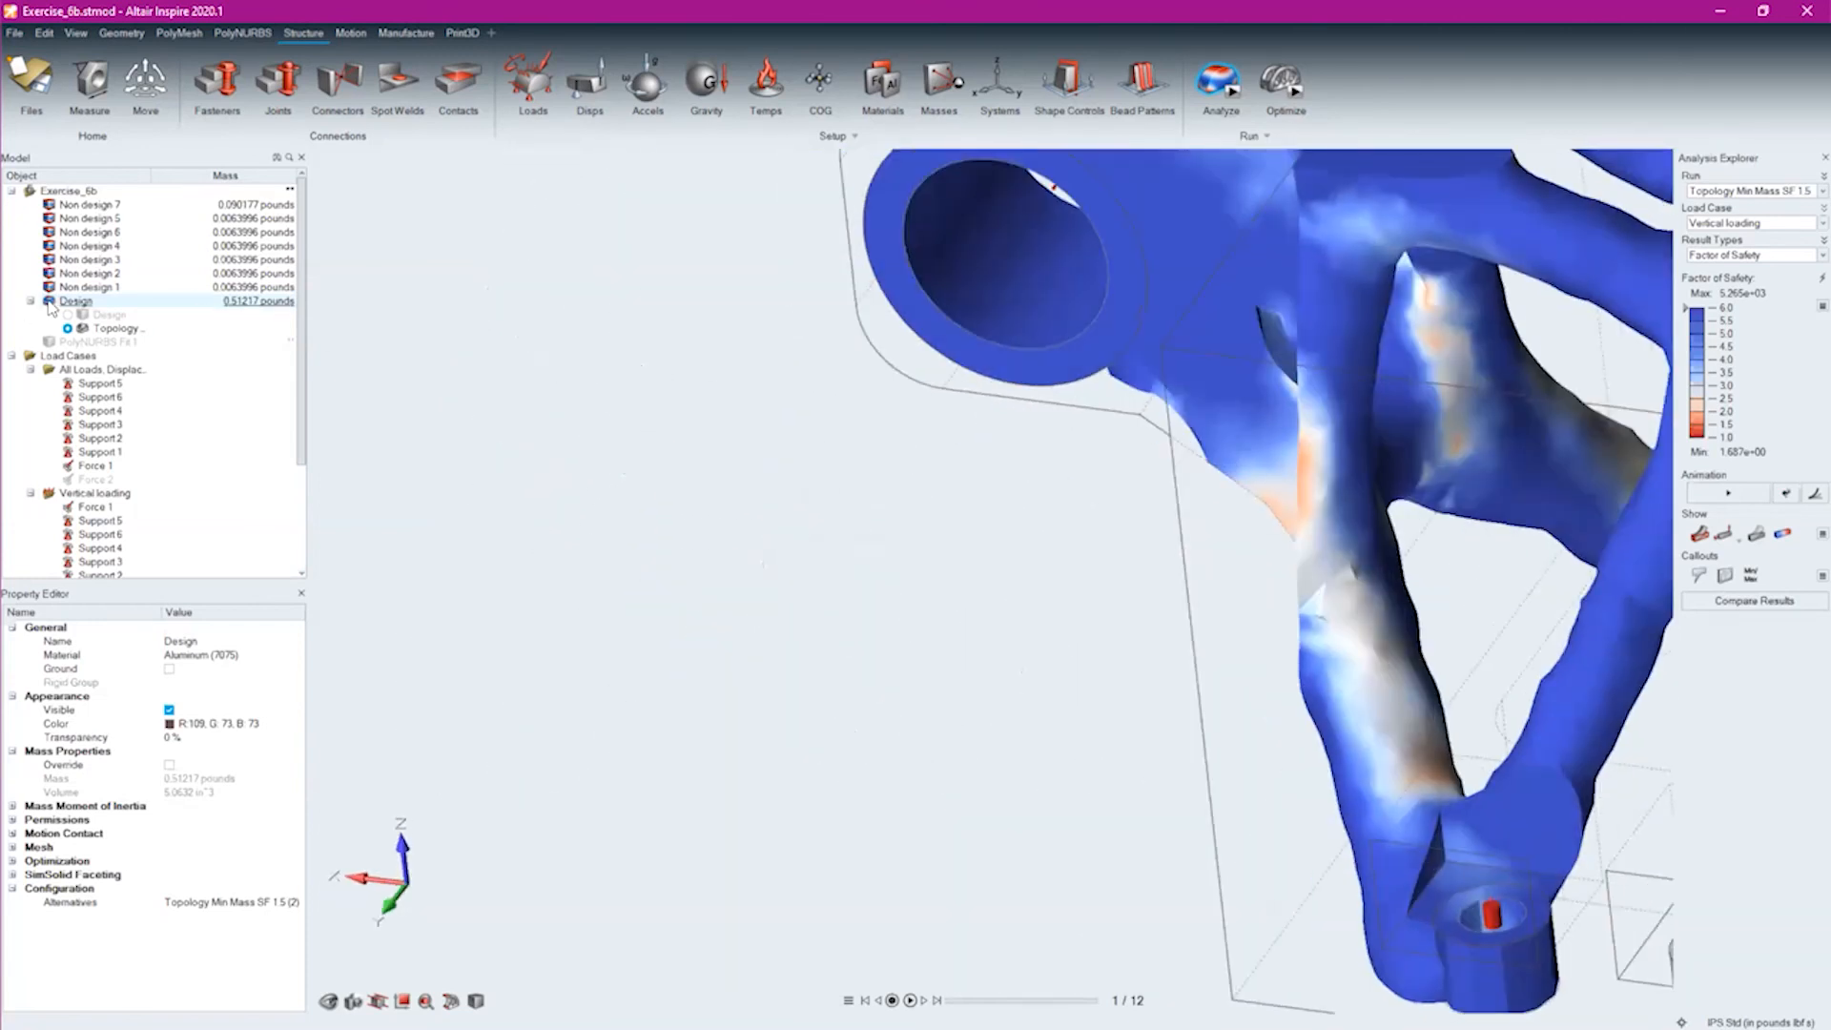
Hide the Design part and show the PolyNURBS Fit 1 body, viewing its smooth legs and joints
click(48, 301)
click(49, 342)
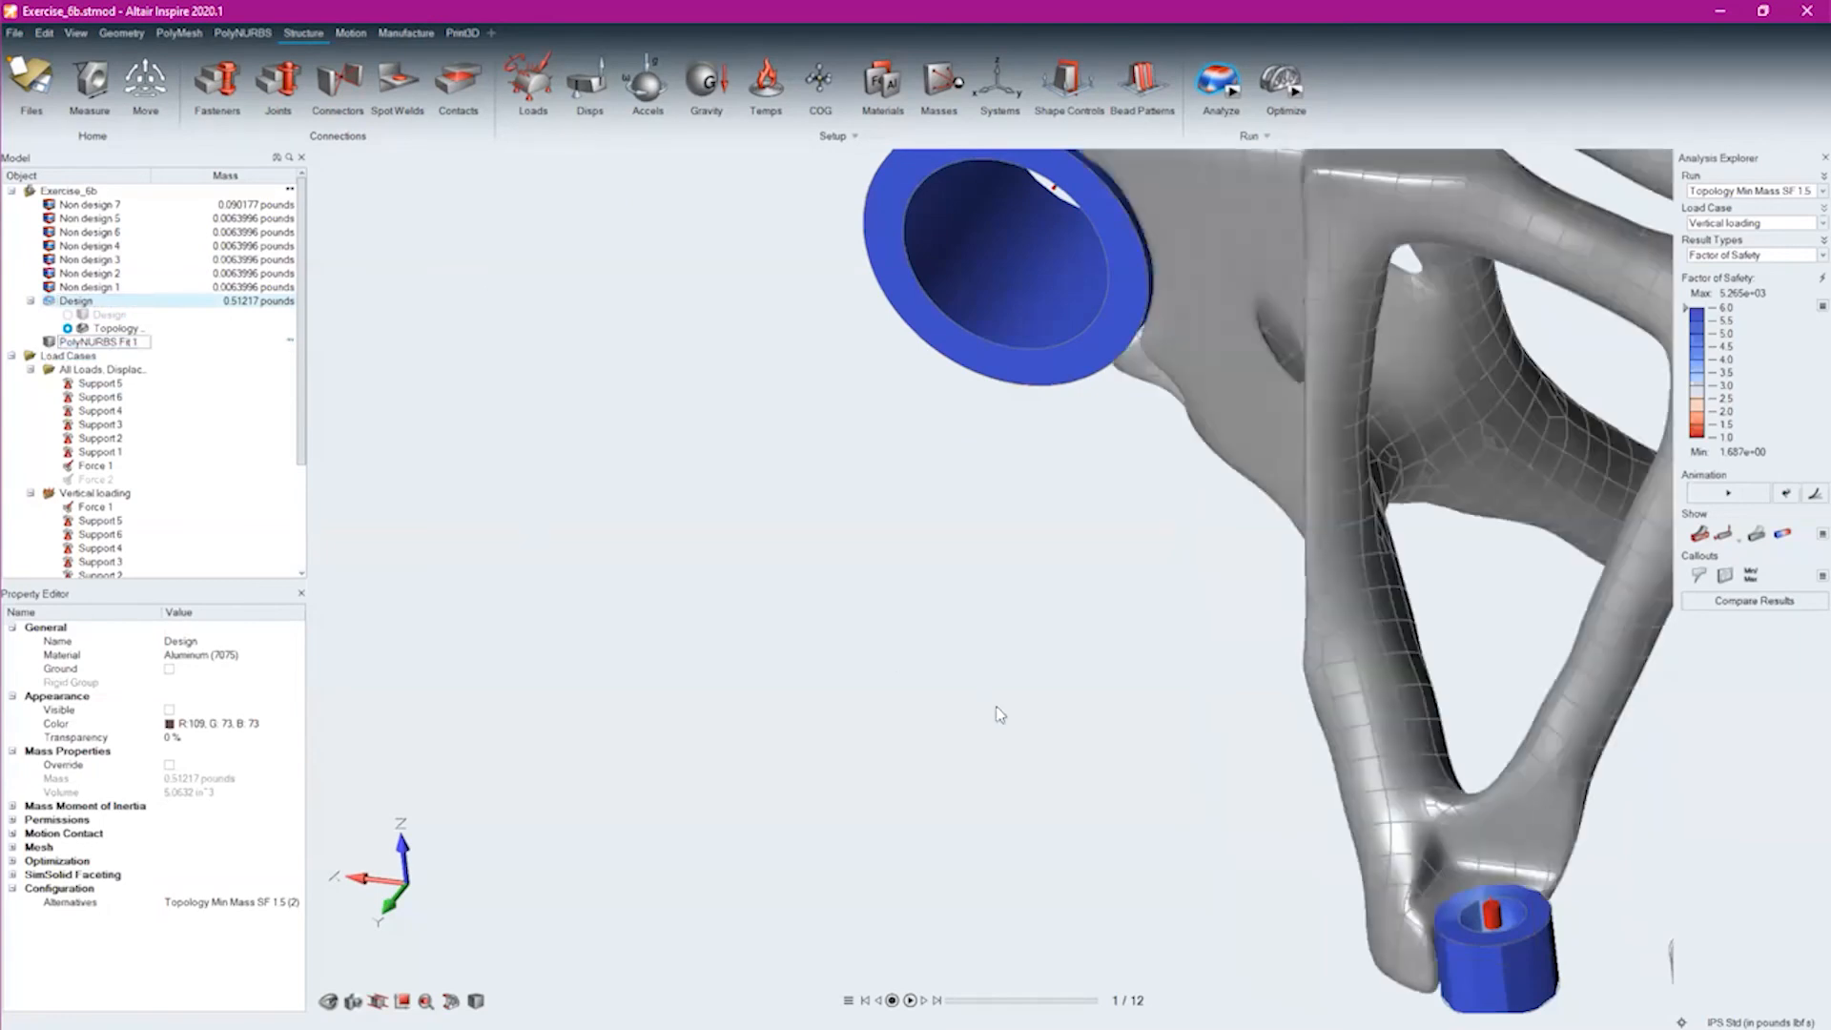
scroll(1222, 791, down, 5)
right_drag(1221, 790, 709, 702)
middle_drag(1264, 810, 1182, 864)
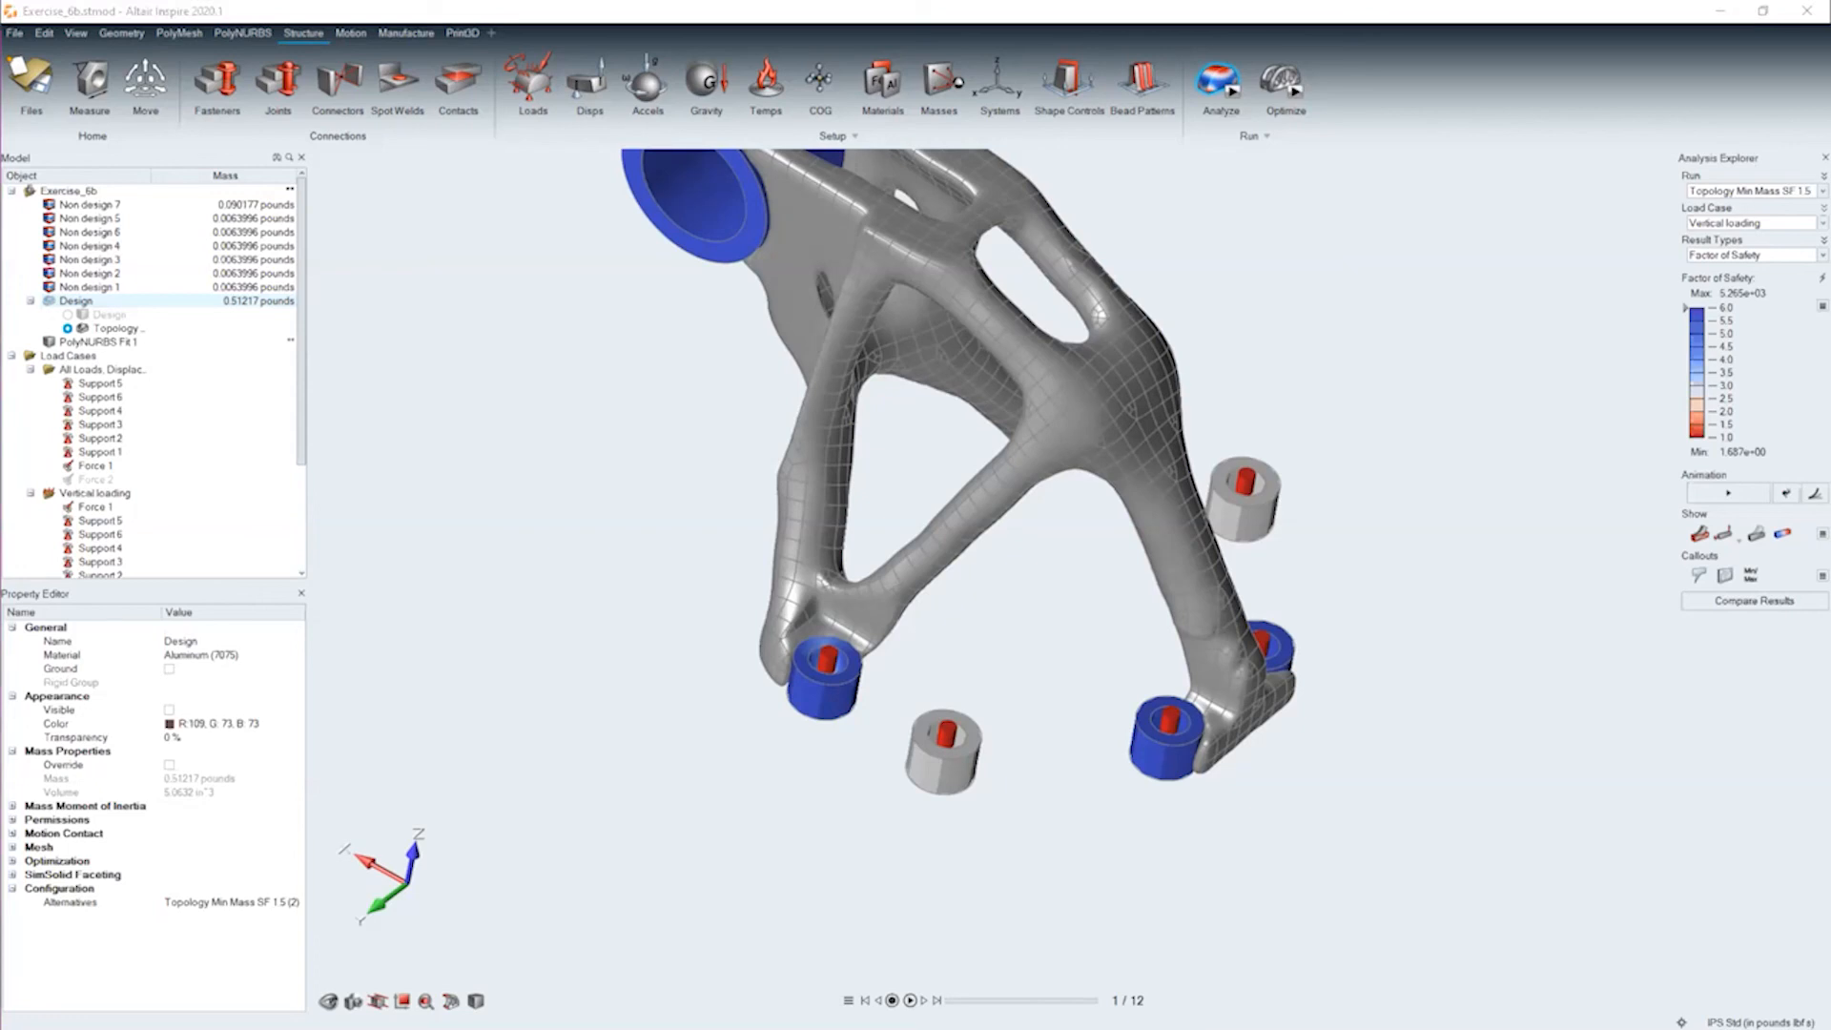
Minimize both Inspire windows, switch to the browser on the Altair University site and enlarge its window
click(1717, 14)
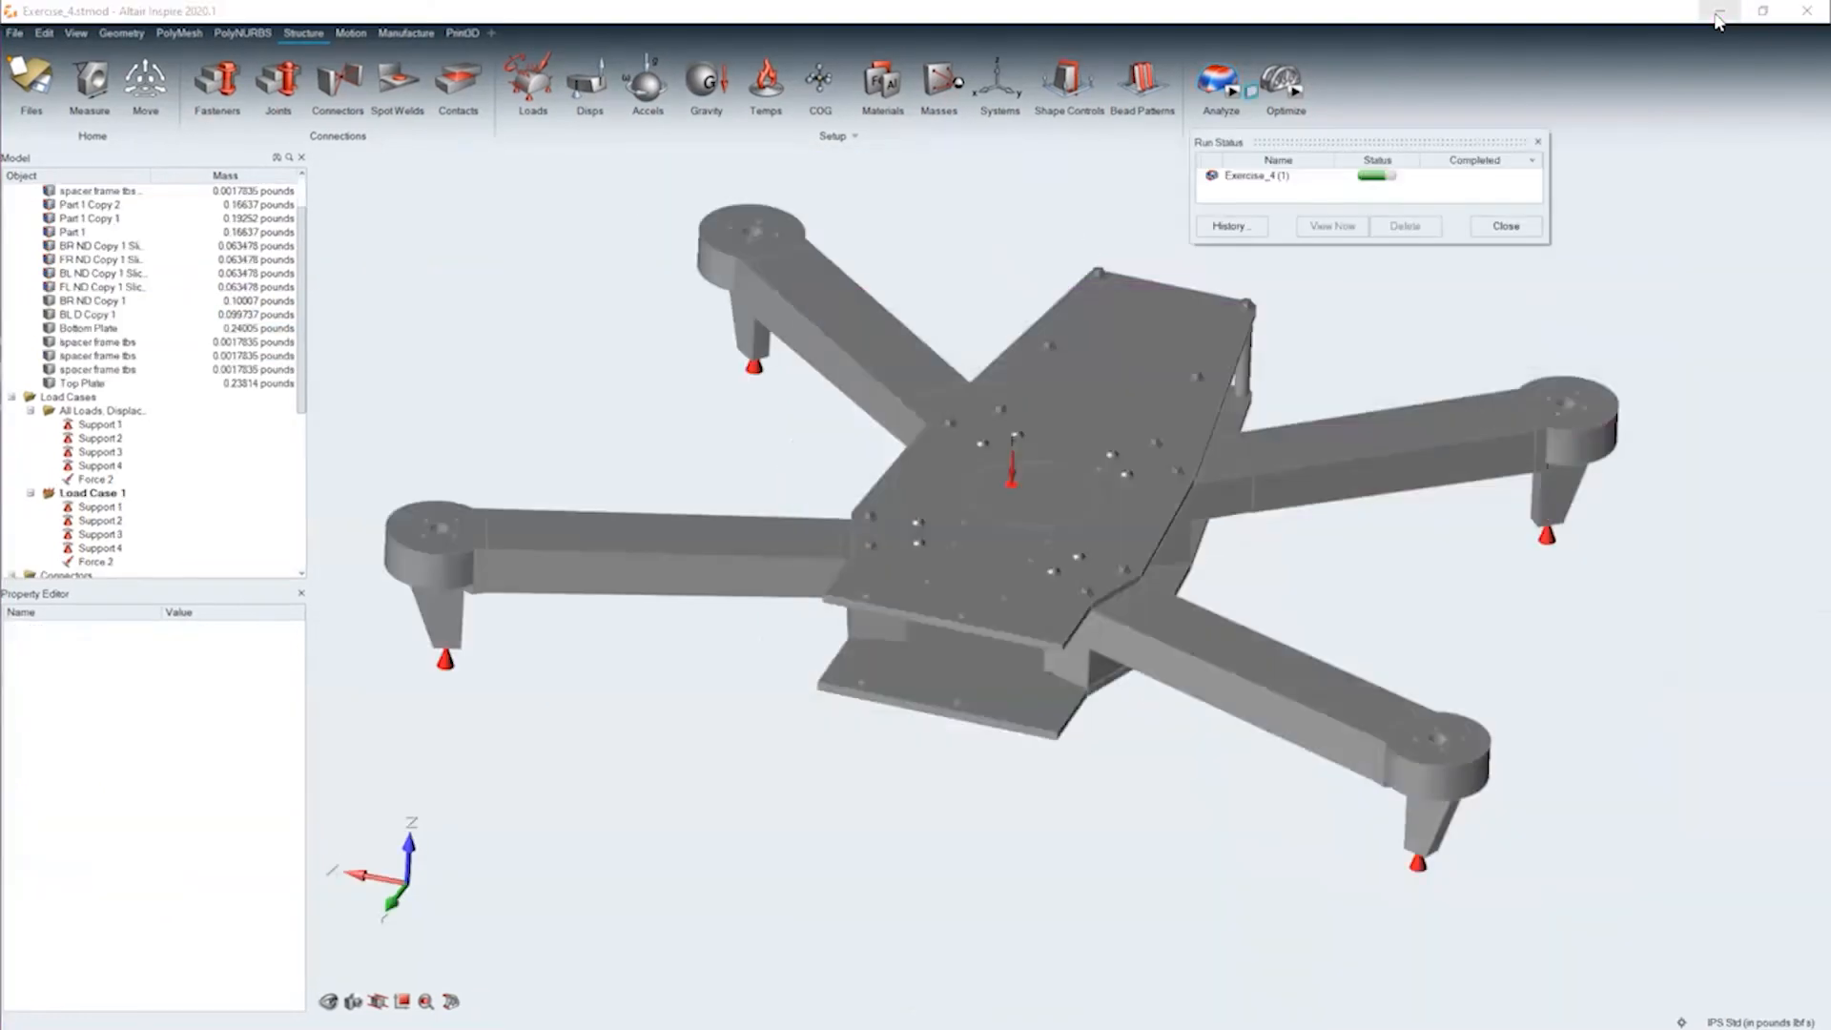
click(1717, 13)
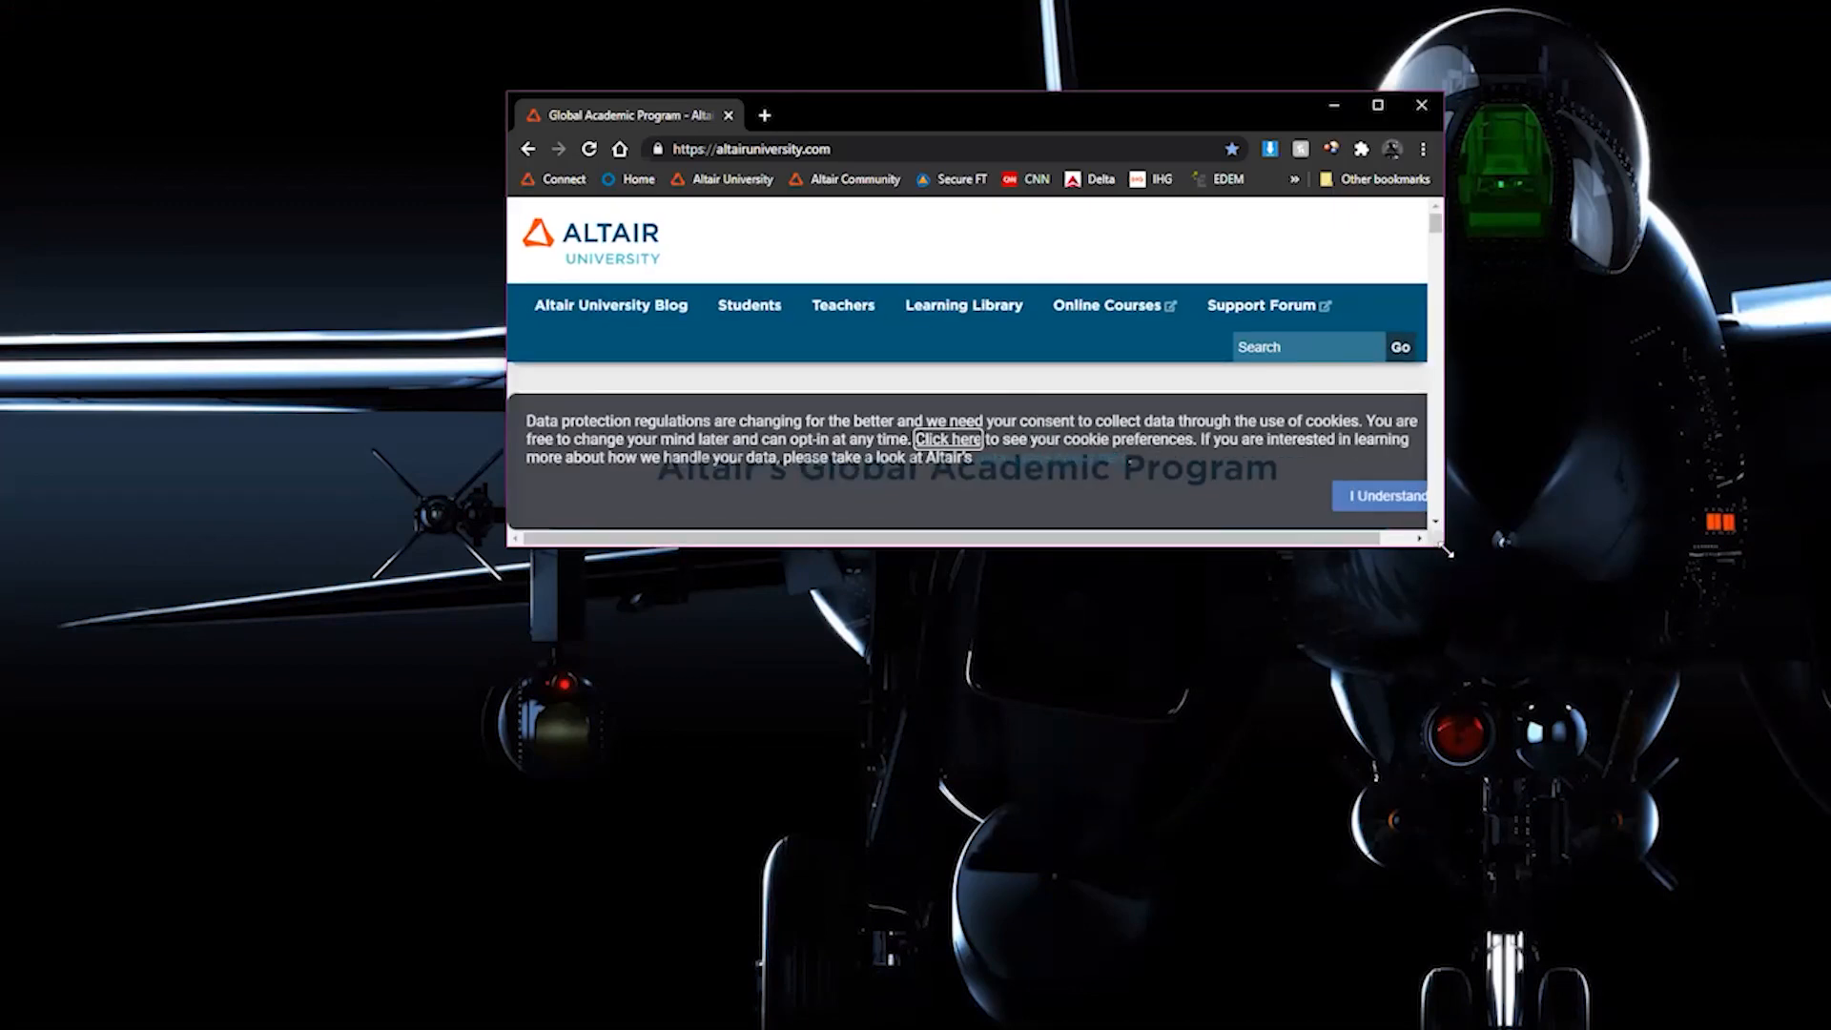
drag(1446, 551, 1830, 1001)
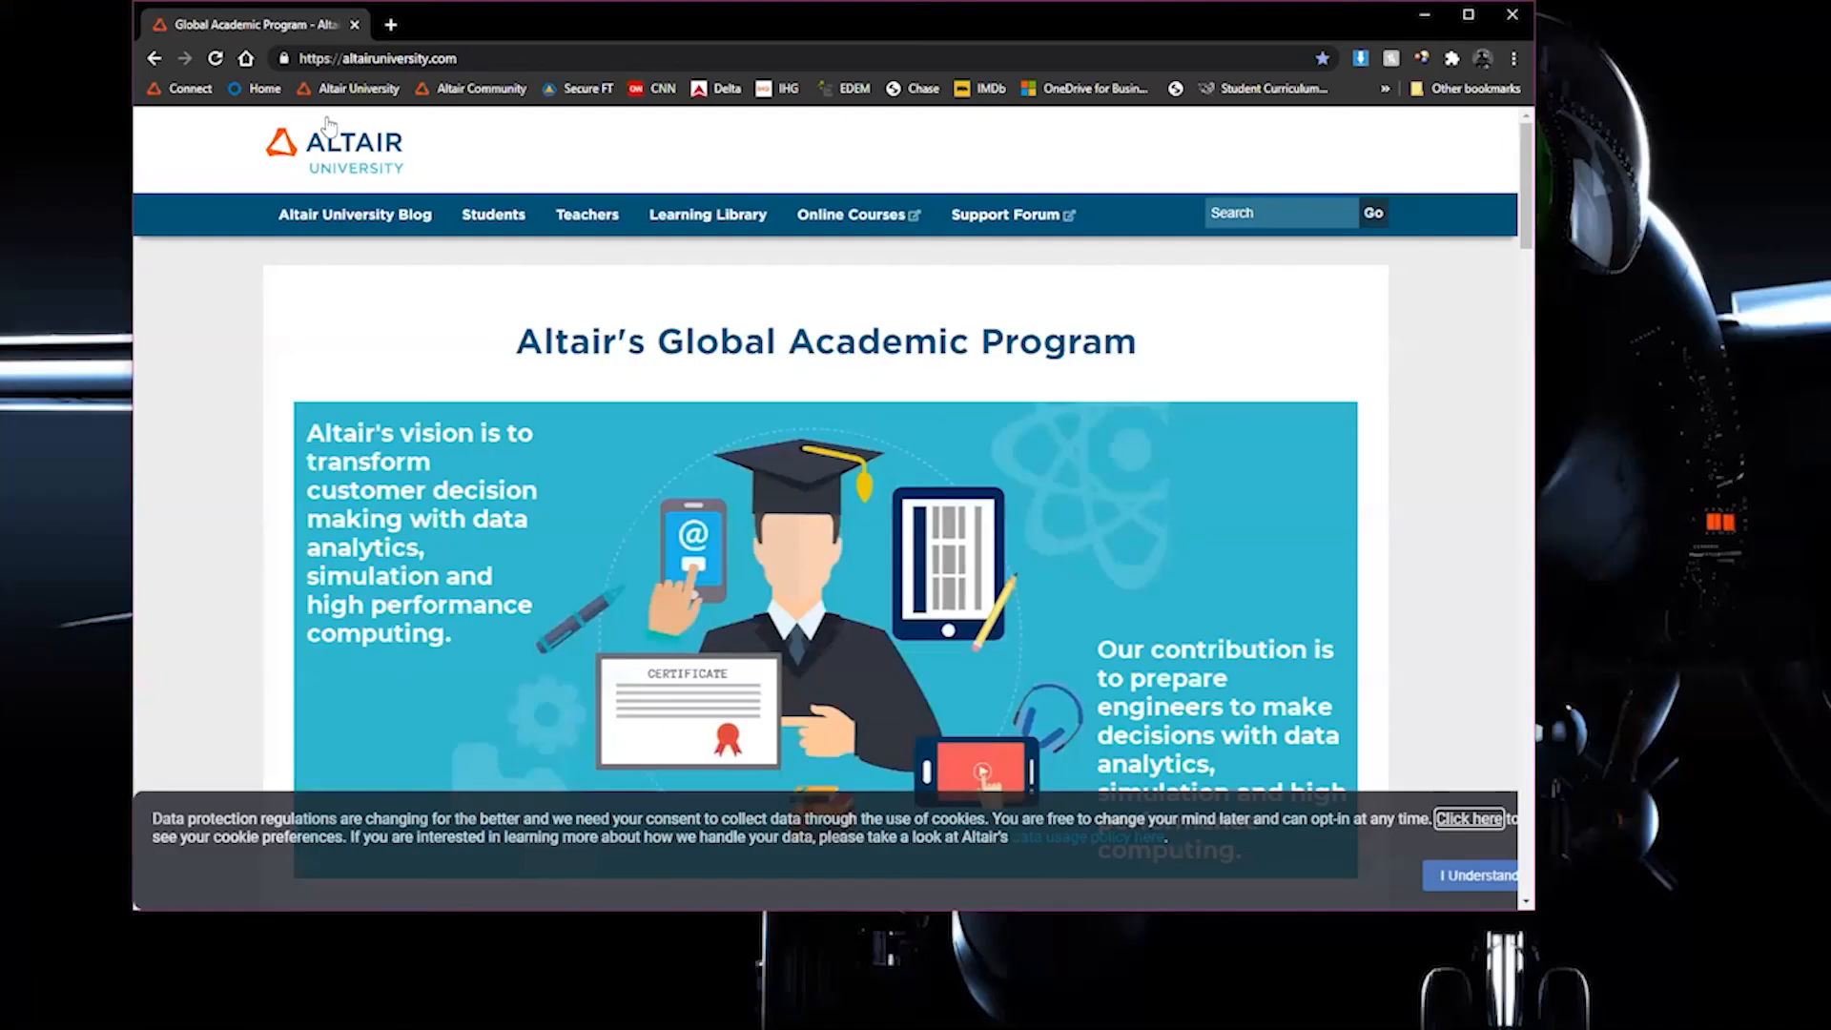
Open the Free Student Edition sign-up form from the Students page and review its Occupation/Title choices without picking one
click(498, 223)
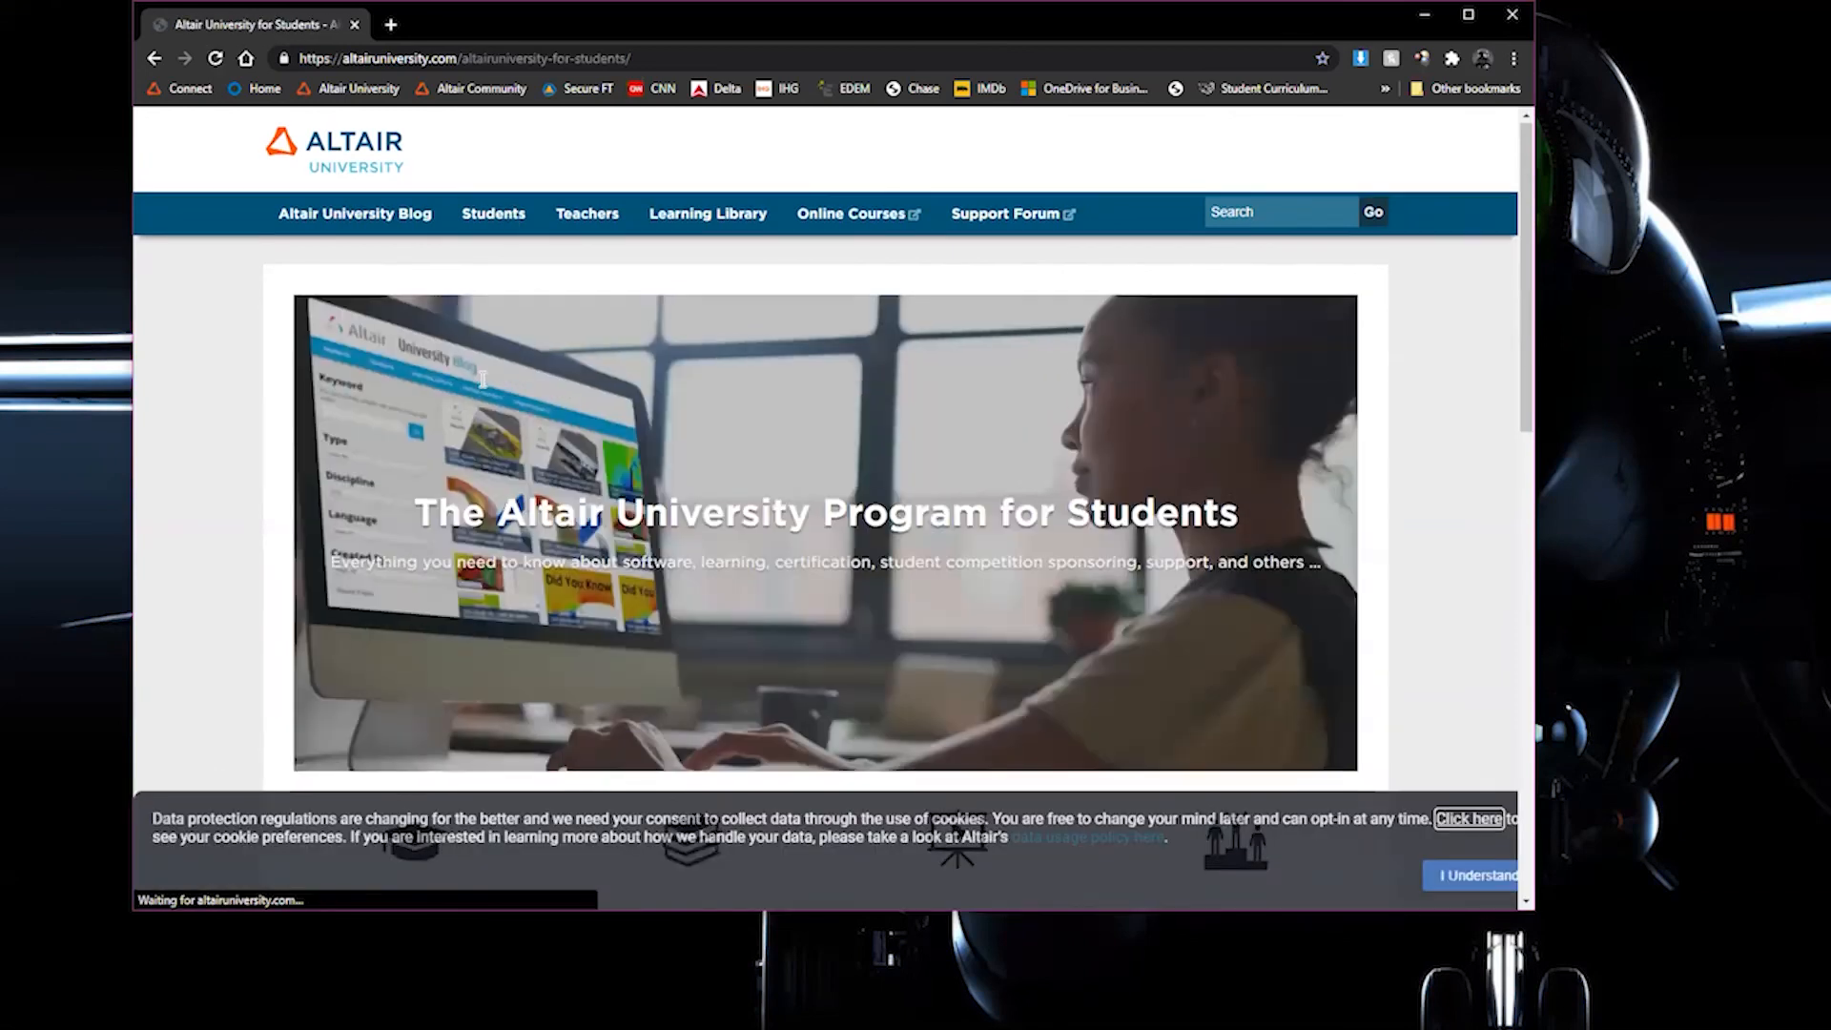
scroll(426, 479, down, 5)
click(426, 478)
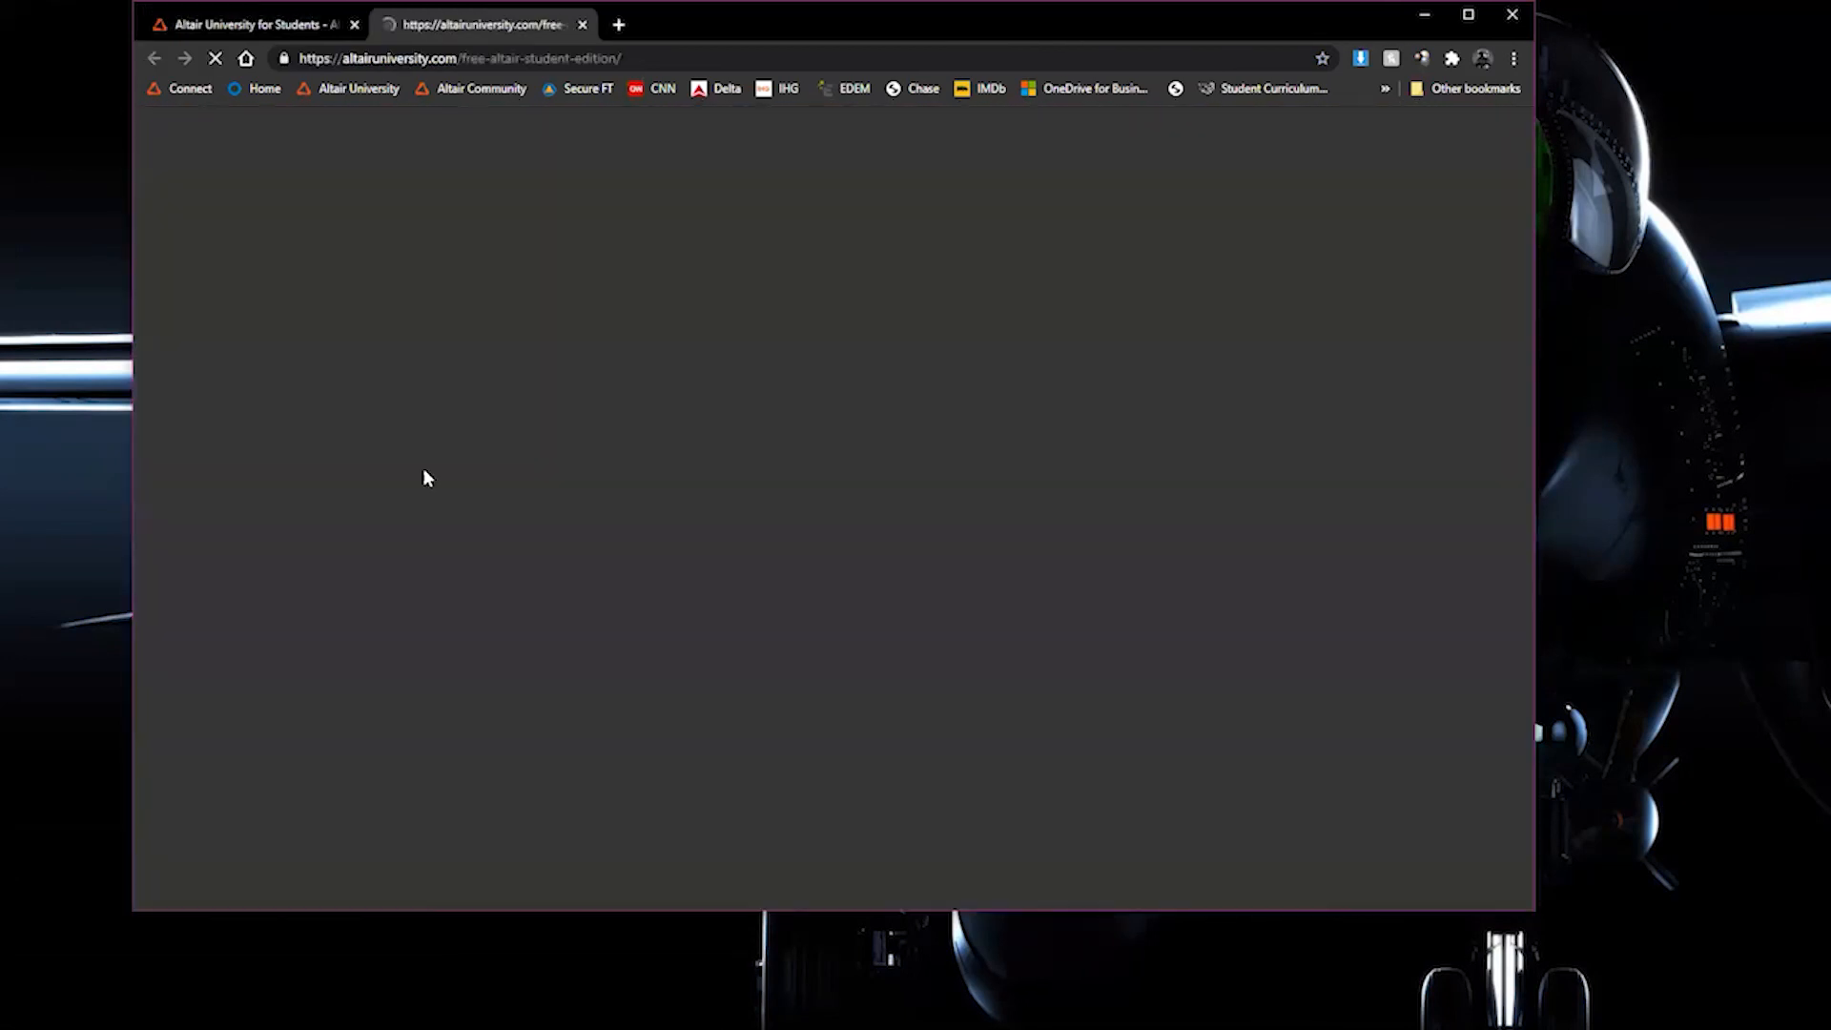
click(585, 680)
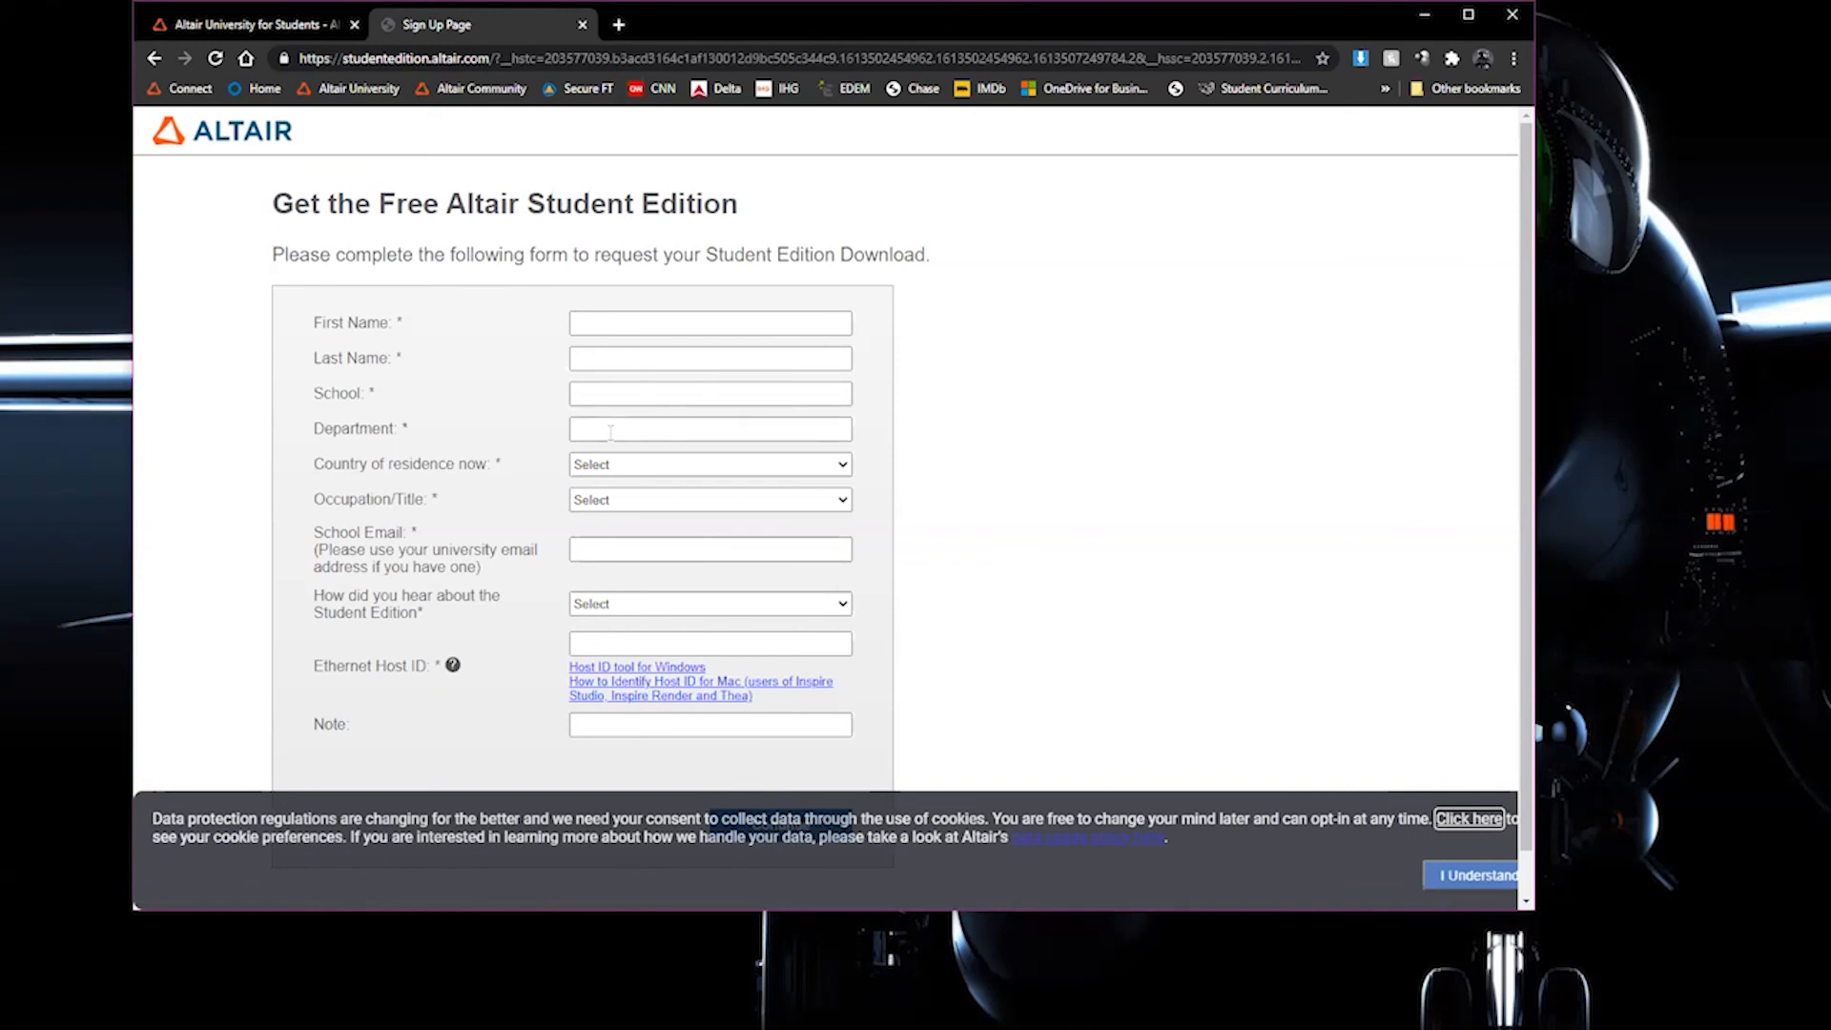
click(609, 504)
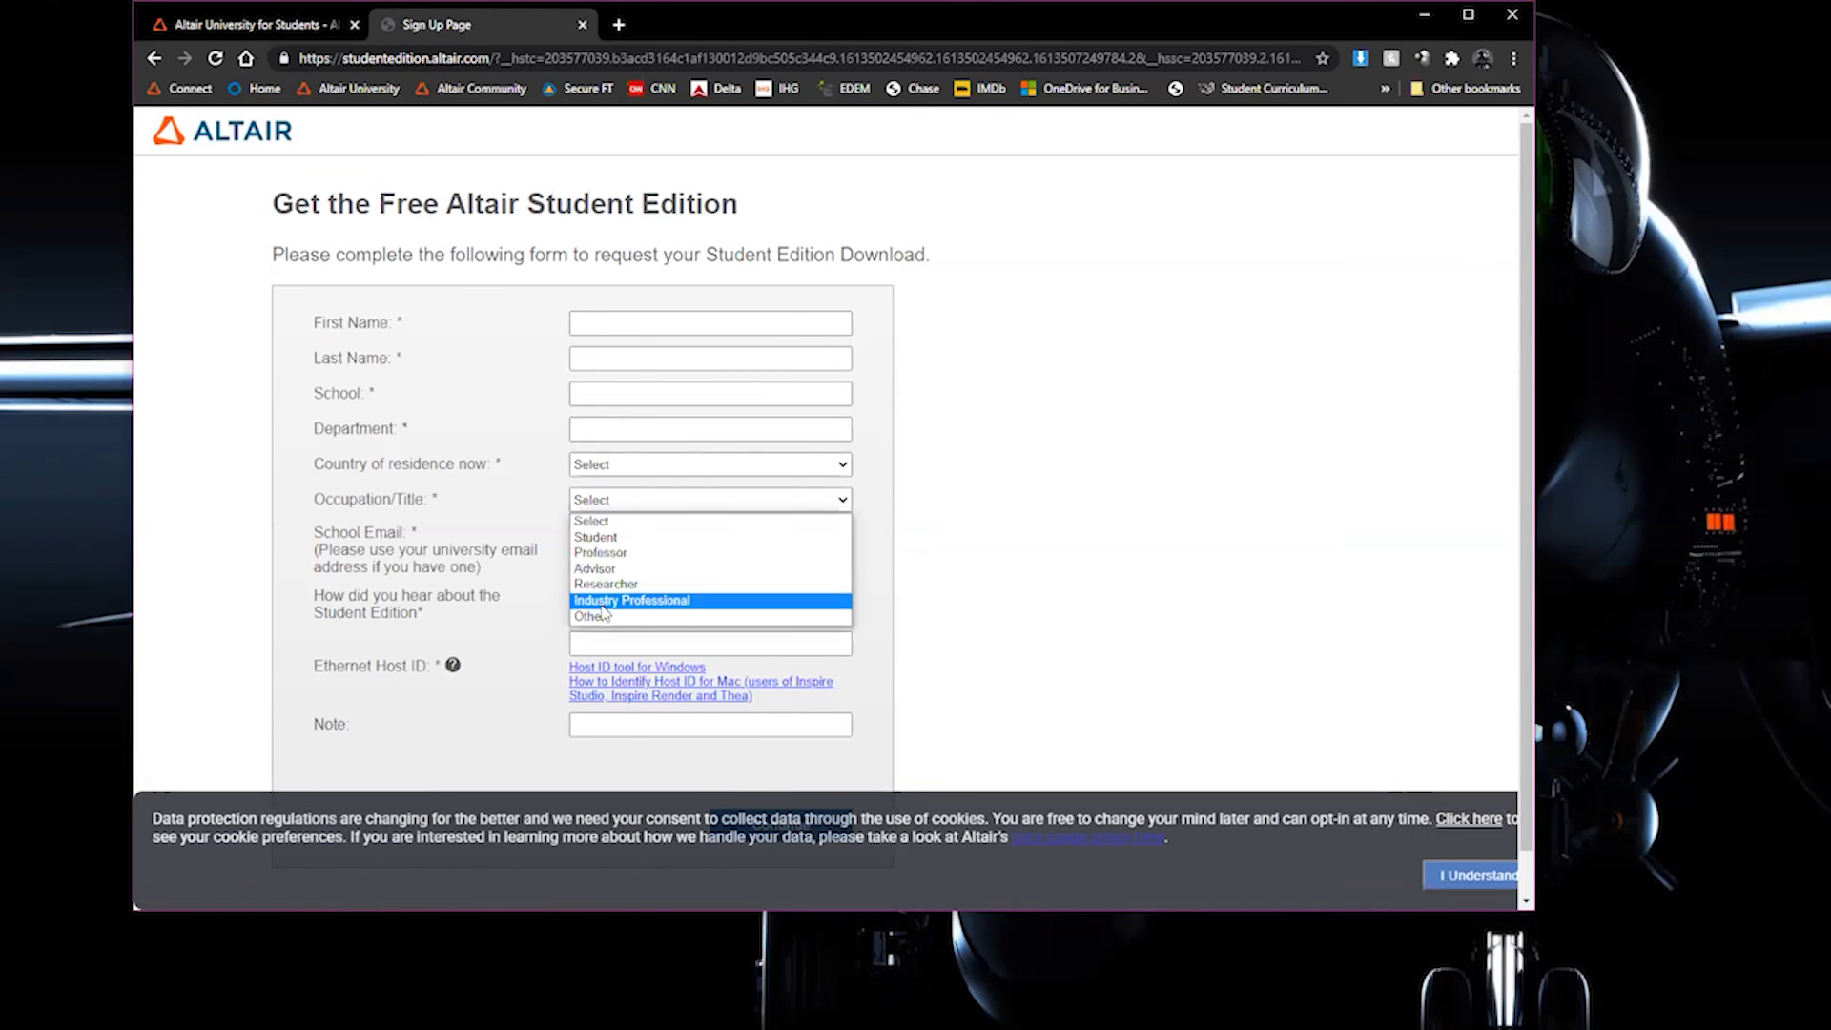
click(536, 488)
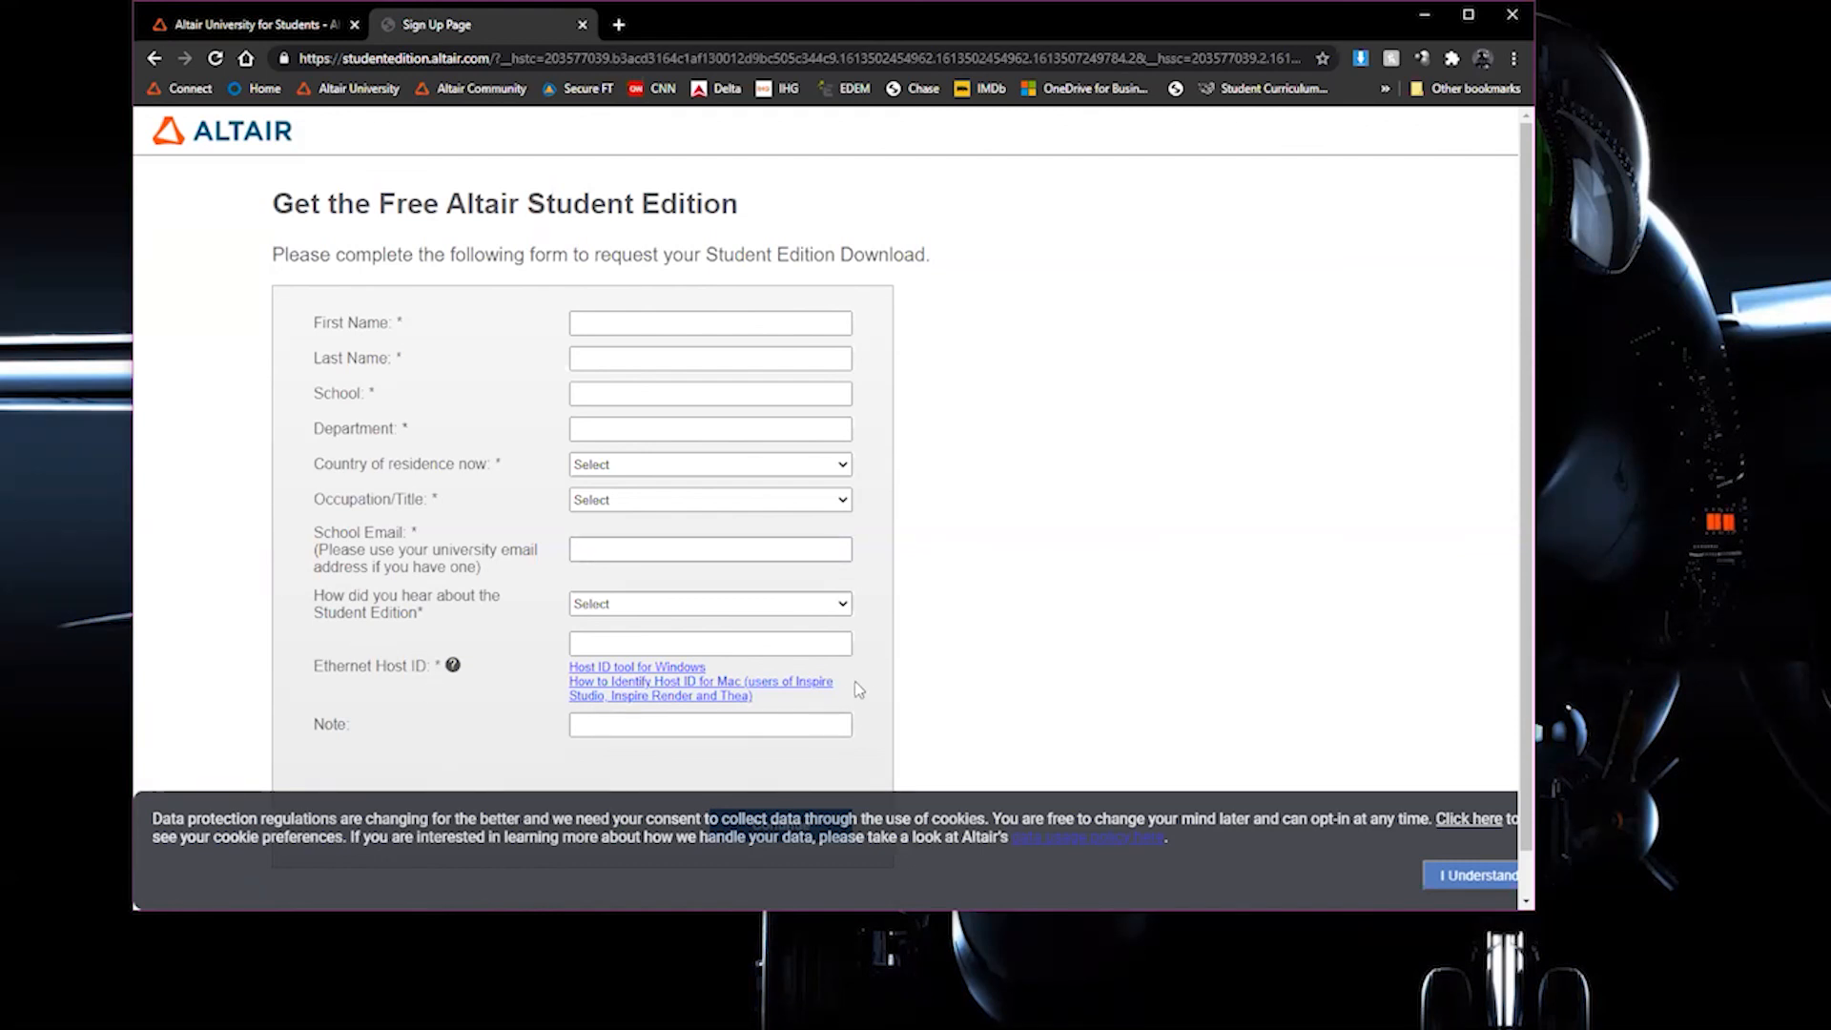
Obtain the computer's host ID with the Host ID tool for Windows and paste it into the form's Ethernet Host ID field
click(645, 672)
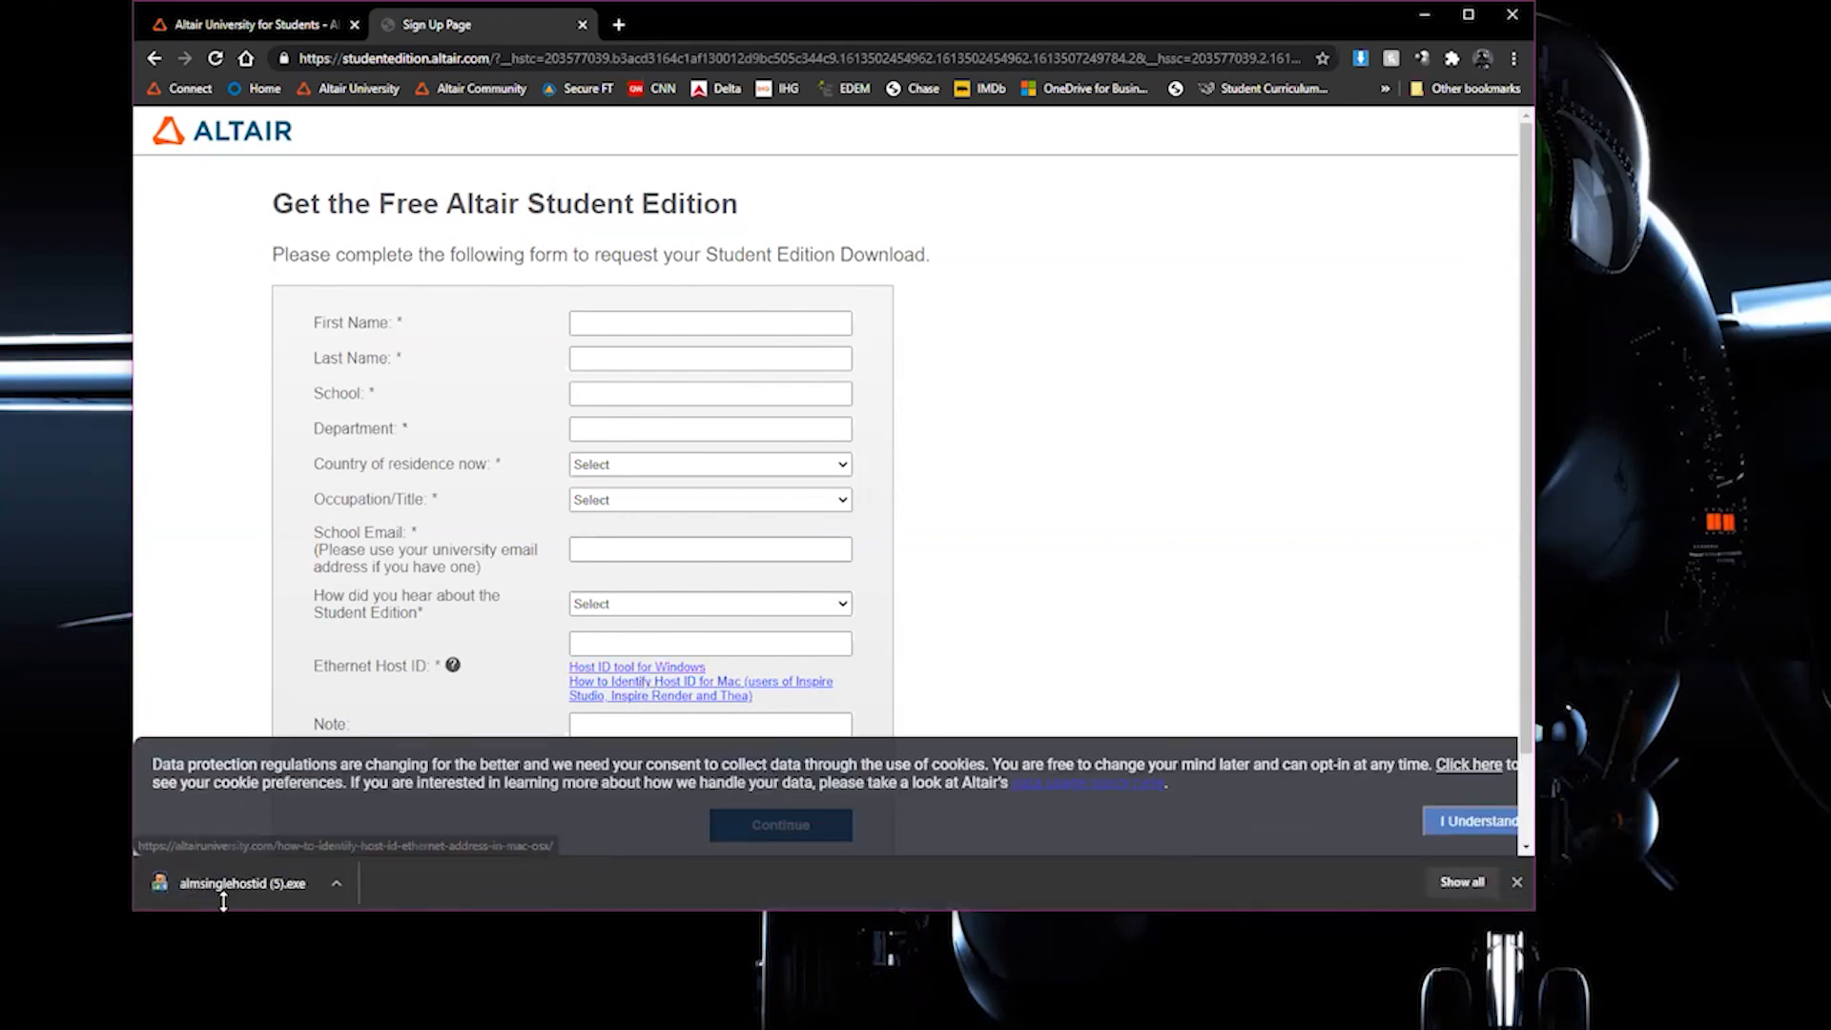
click(216, 890)
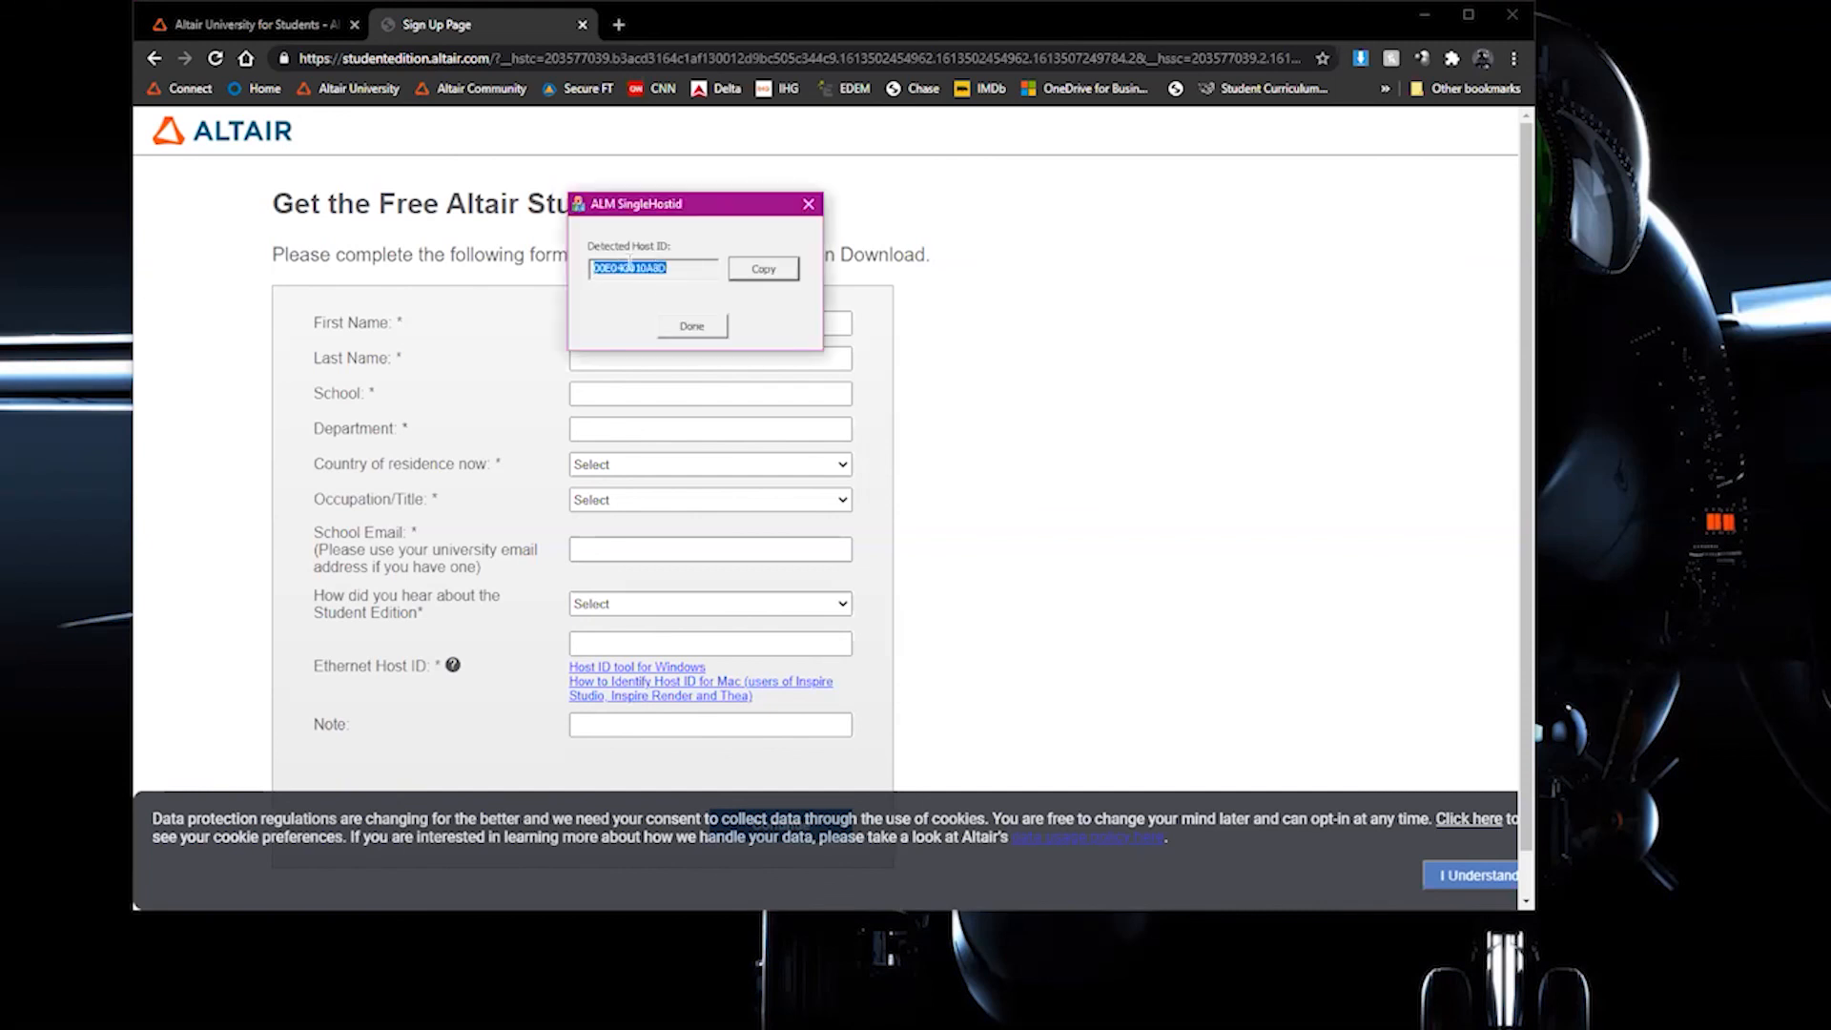
click(773, 273)
click(808, 204)
click(637, 641)
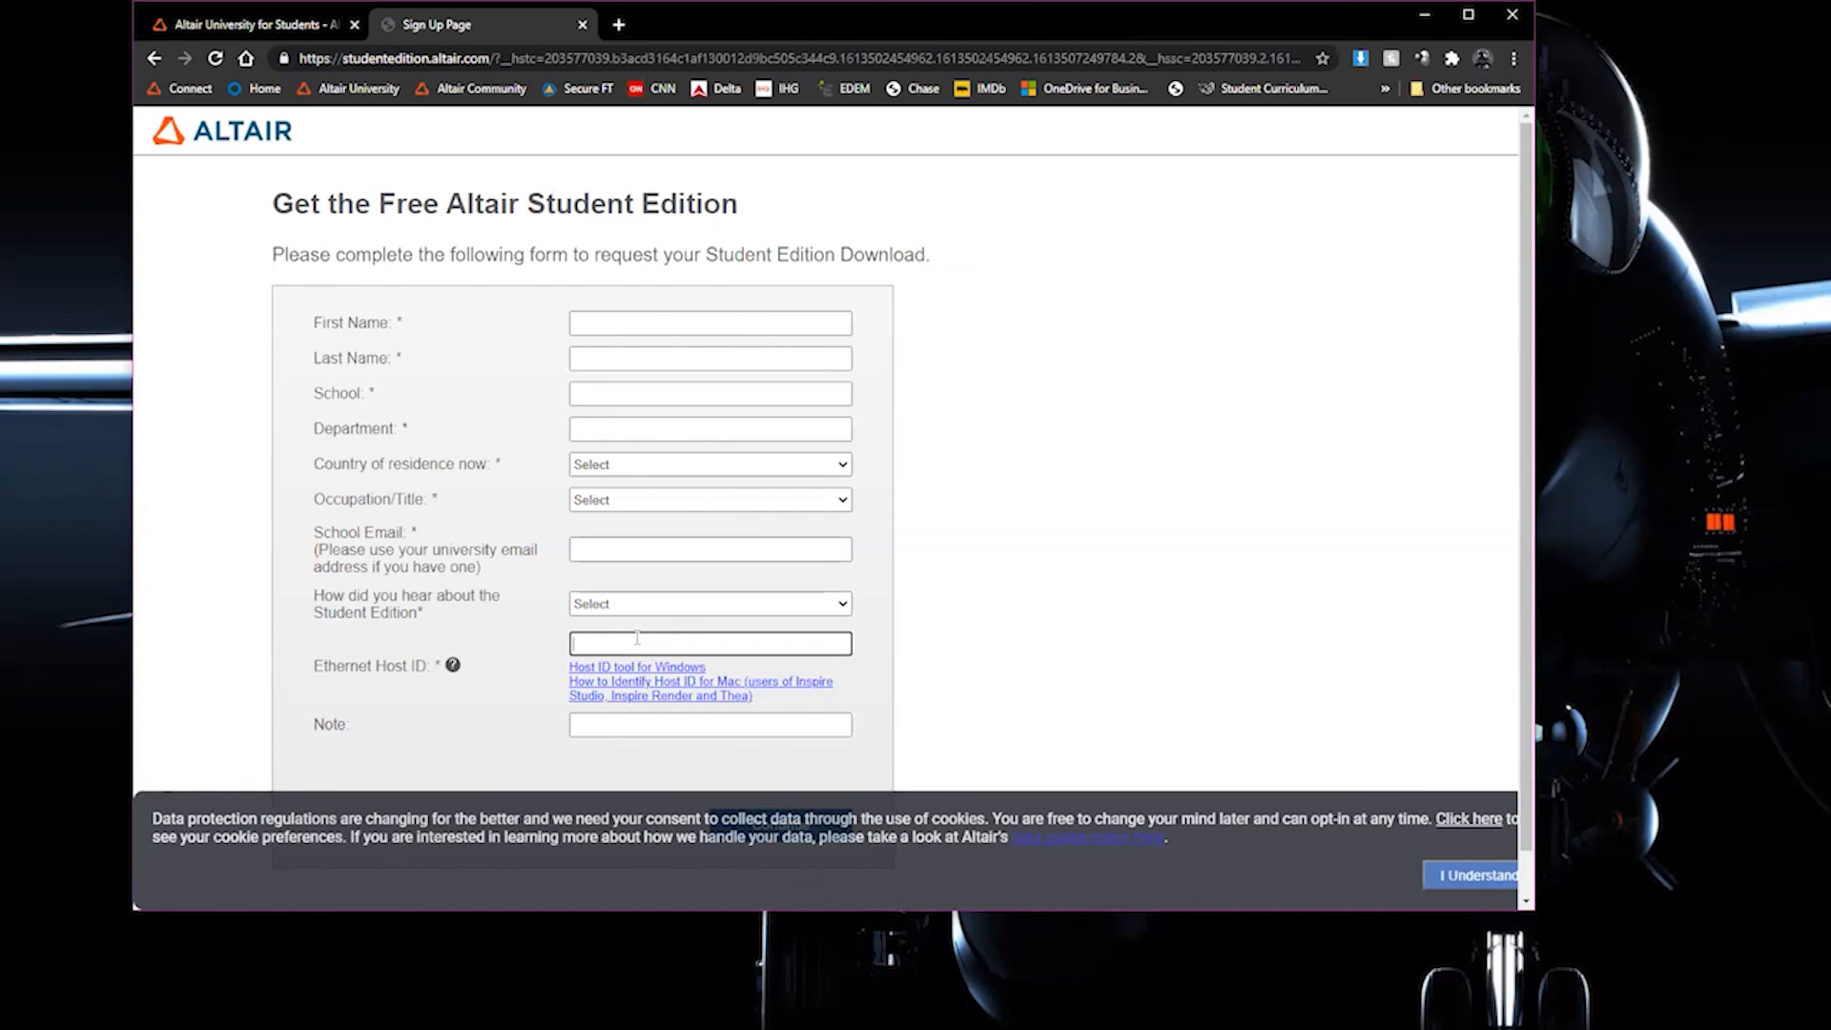
right_click(637, 638)
click(711, 779)
Return to the Altair University student page and open its Student Competitions information
click(246, 25)
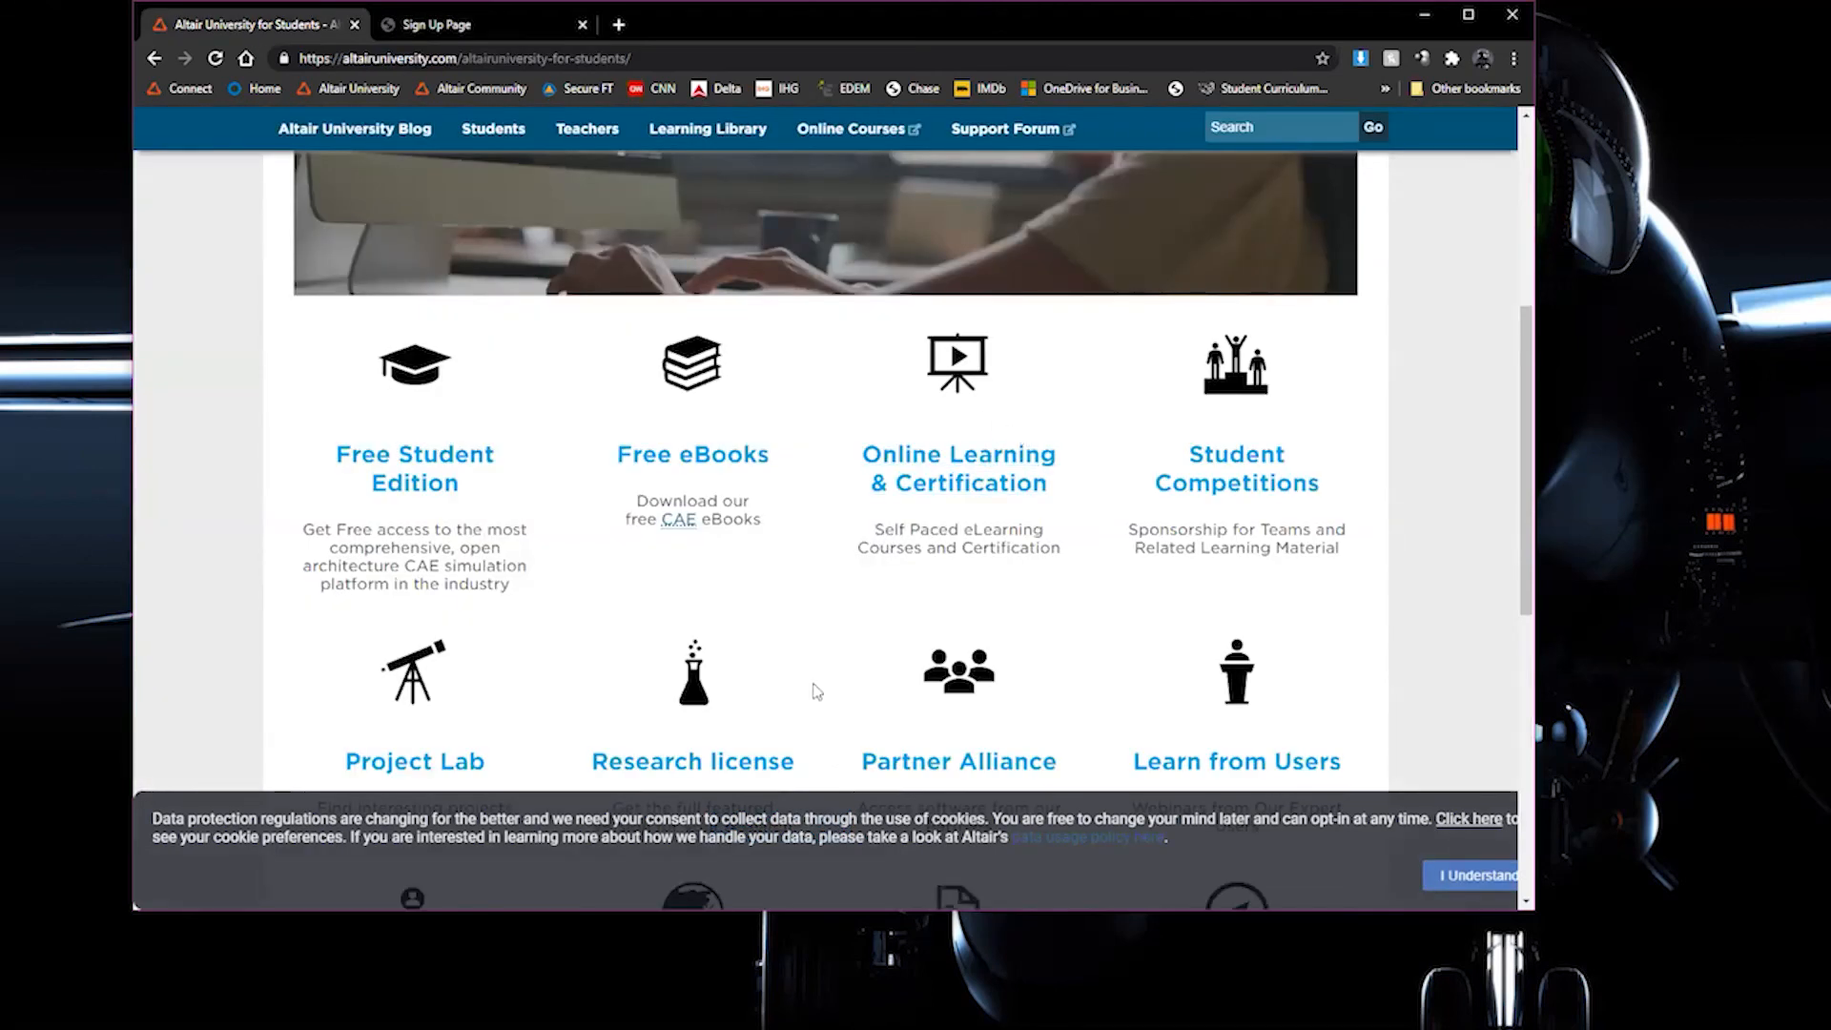
scroll(797, 697, up, 1)
scroll(796, 696, up, 5)
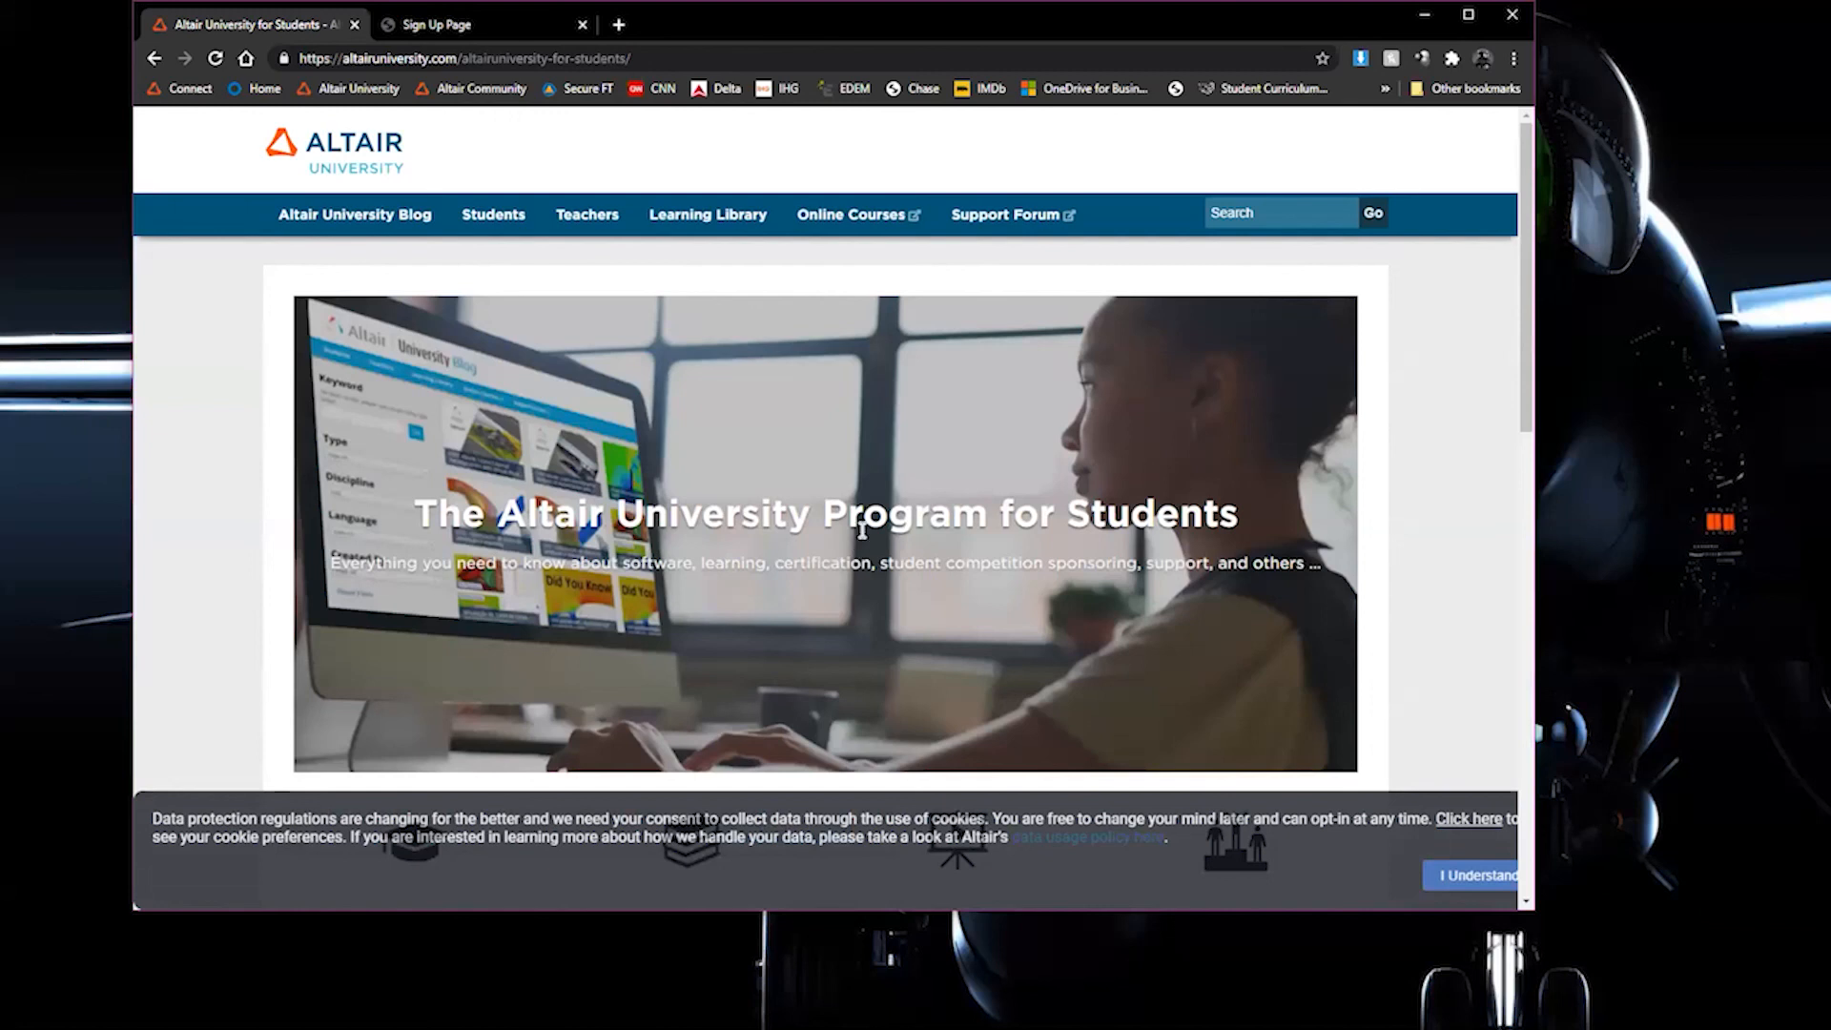
scroll(774, 466, down, 2)
scroll(774, 474, down, 2)
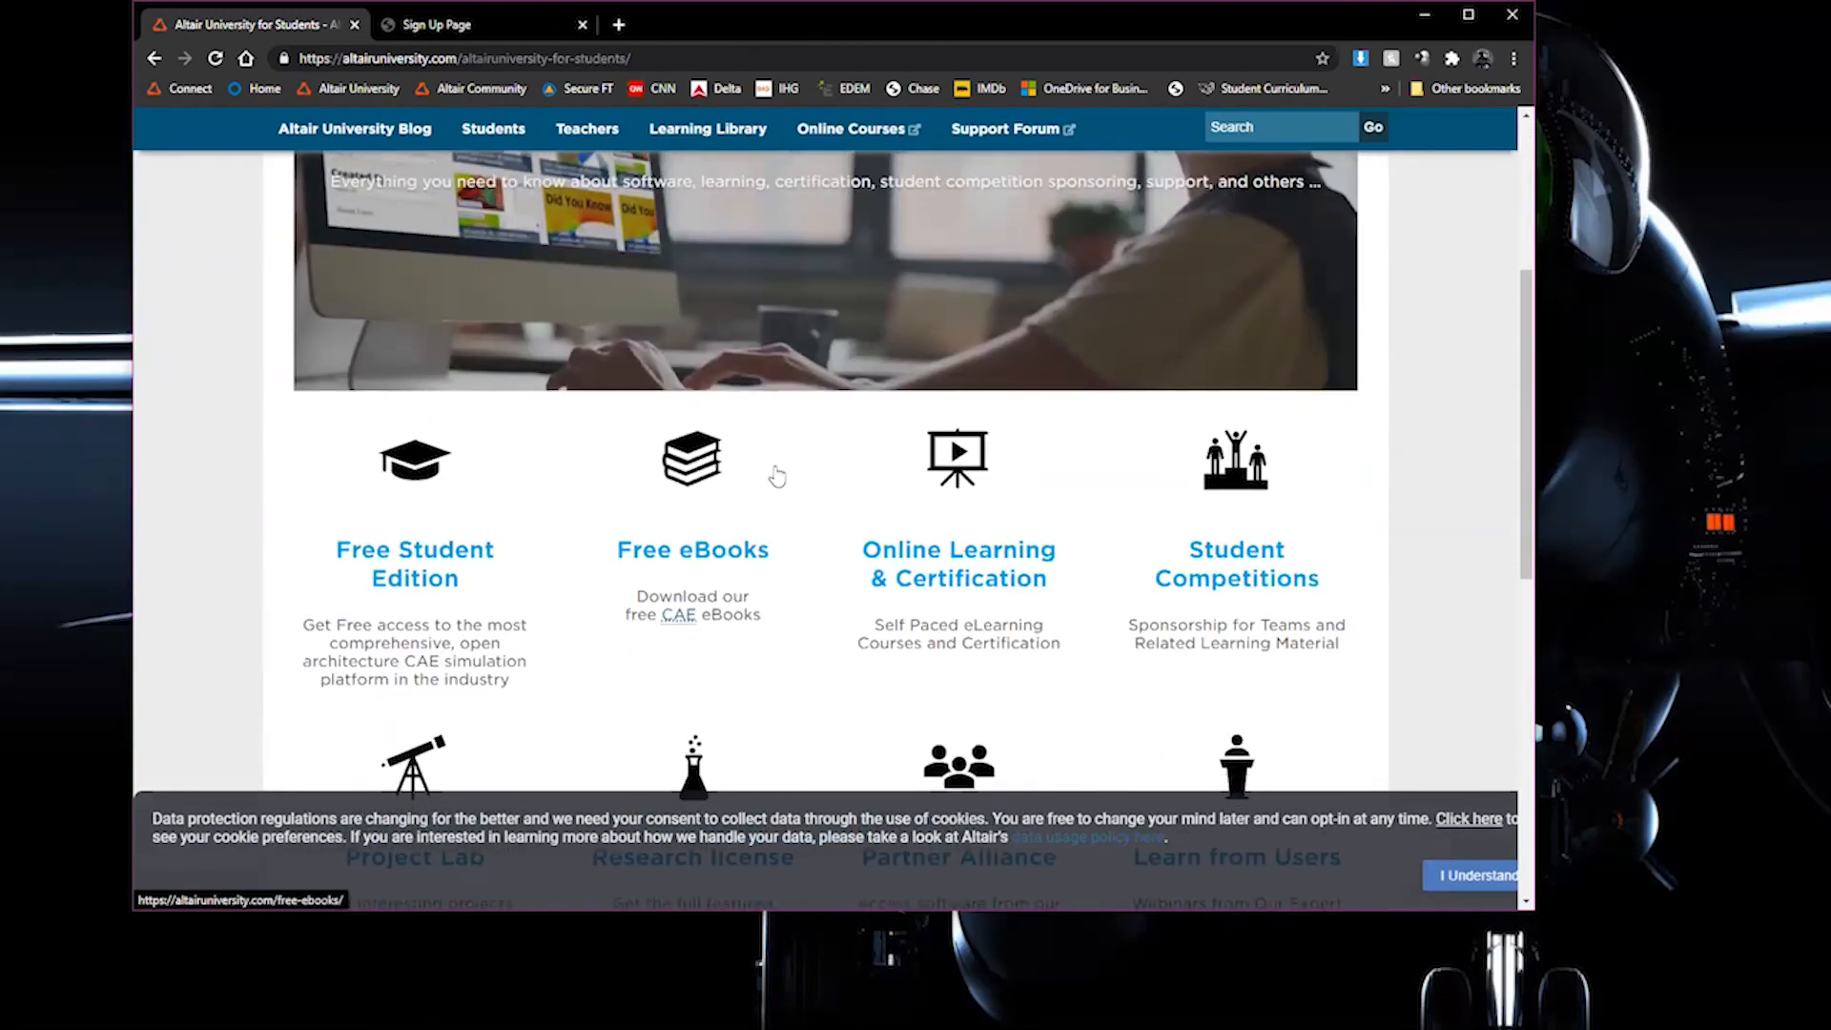
scroll(1192, 682, up, 1)
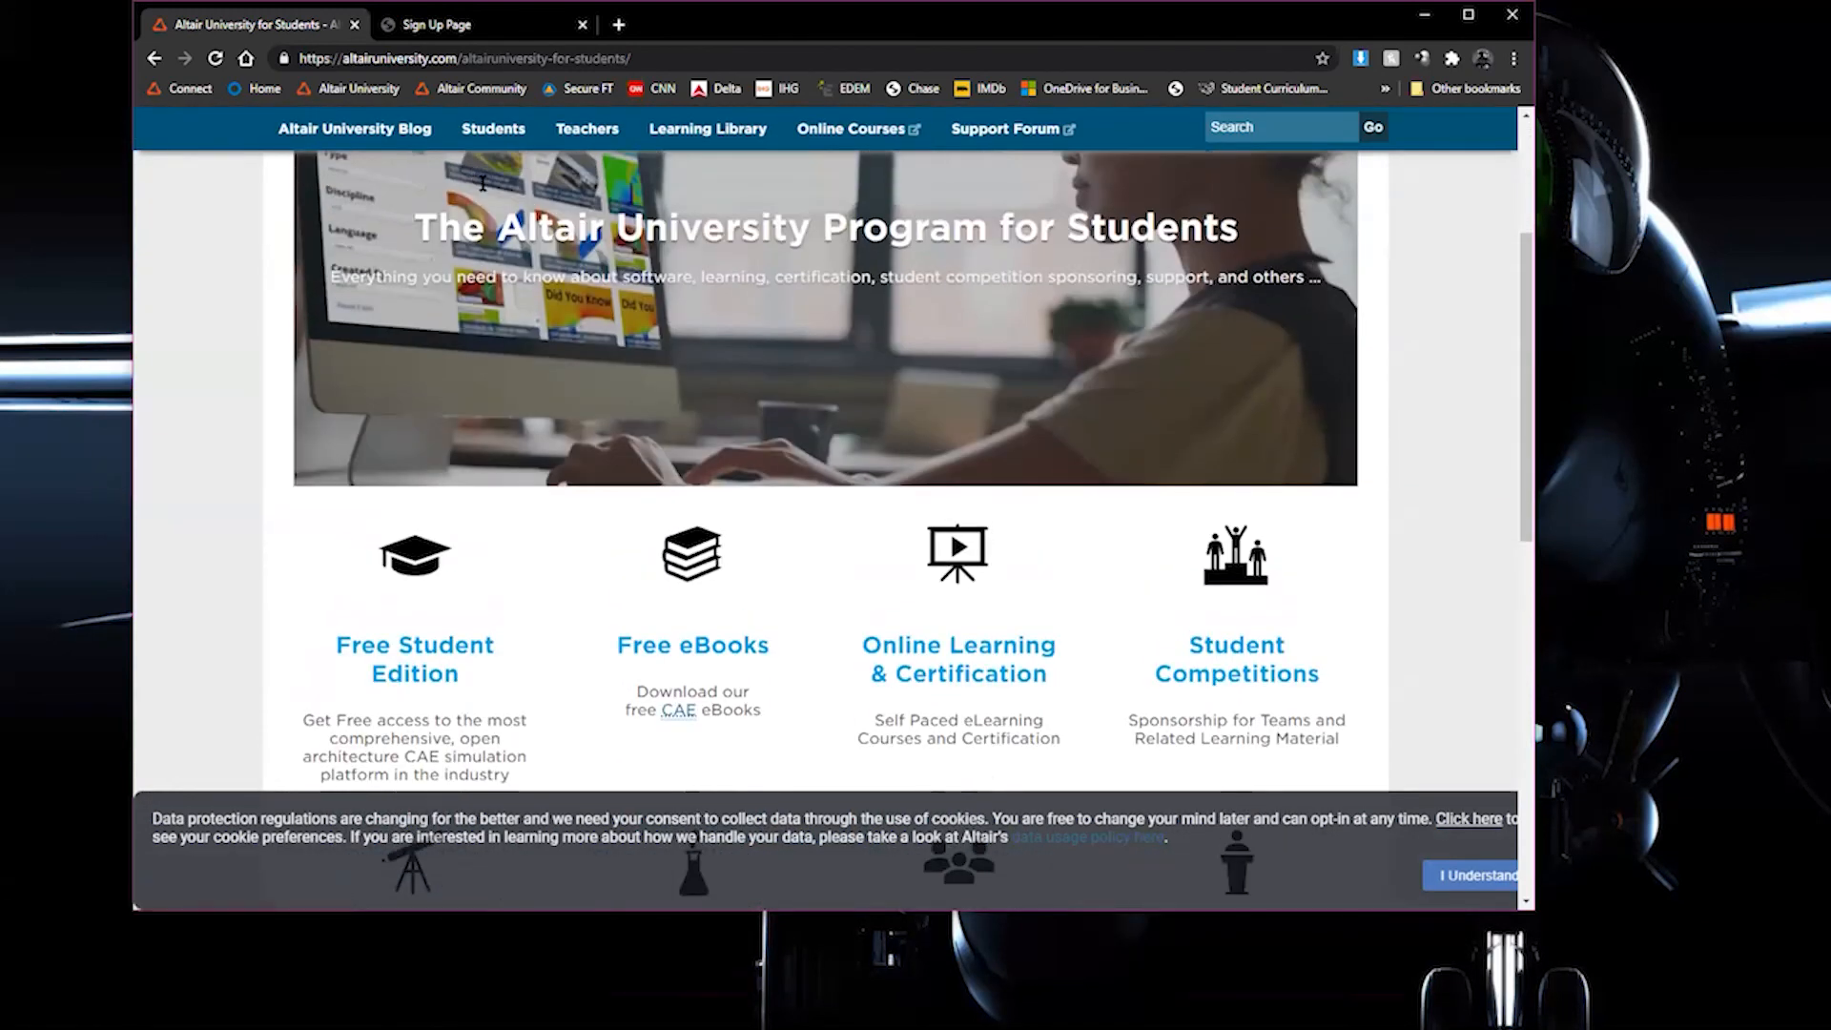
click(1209, 675)
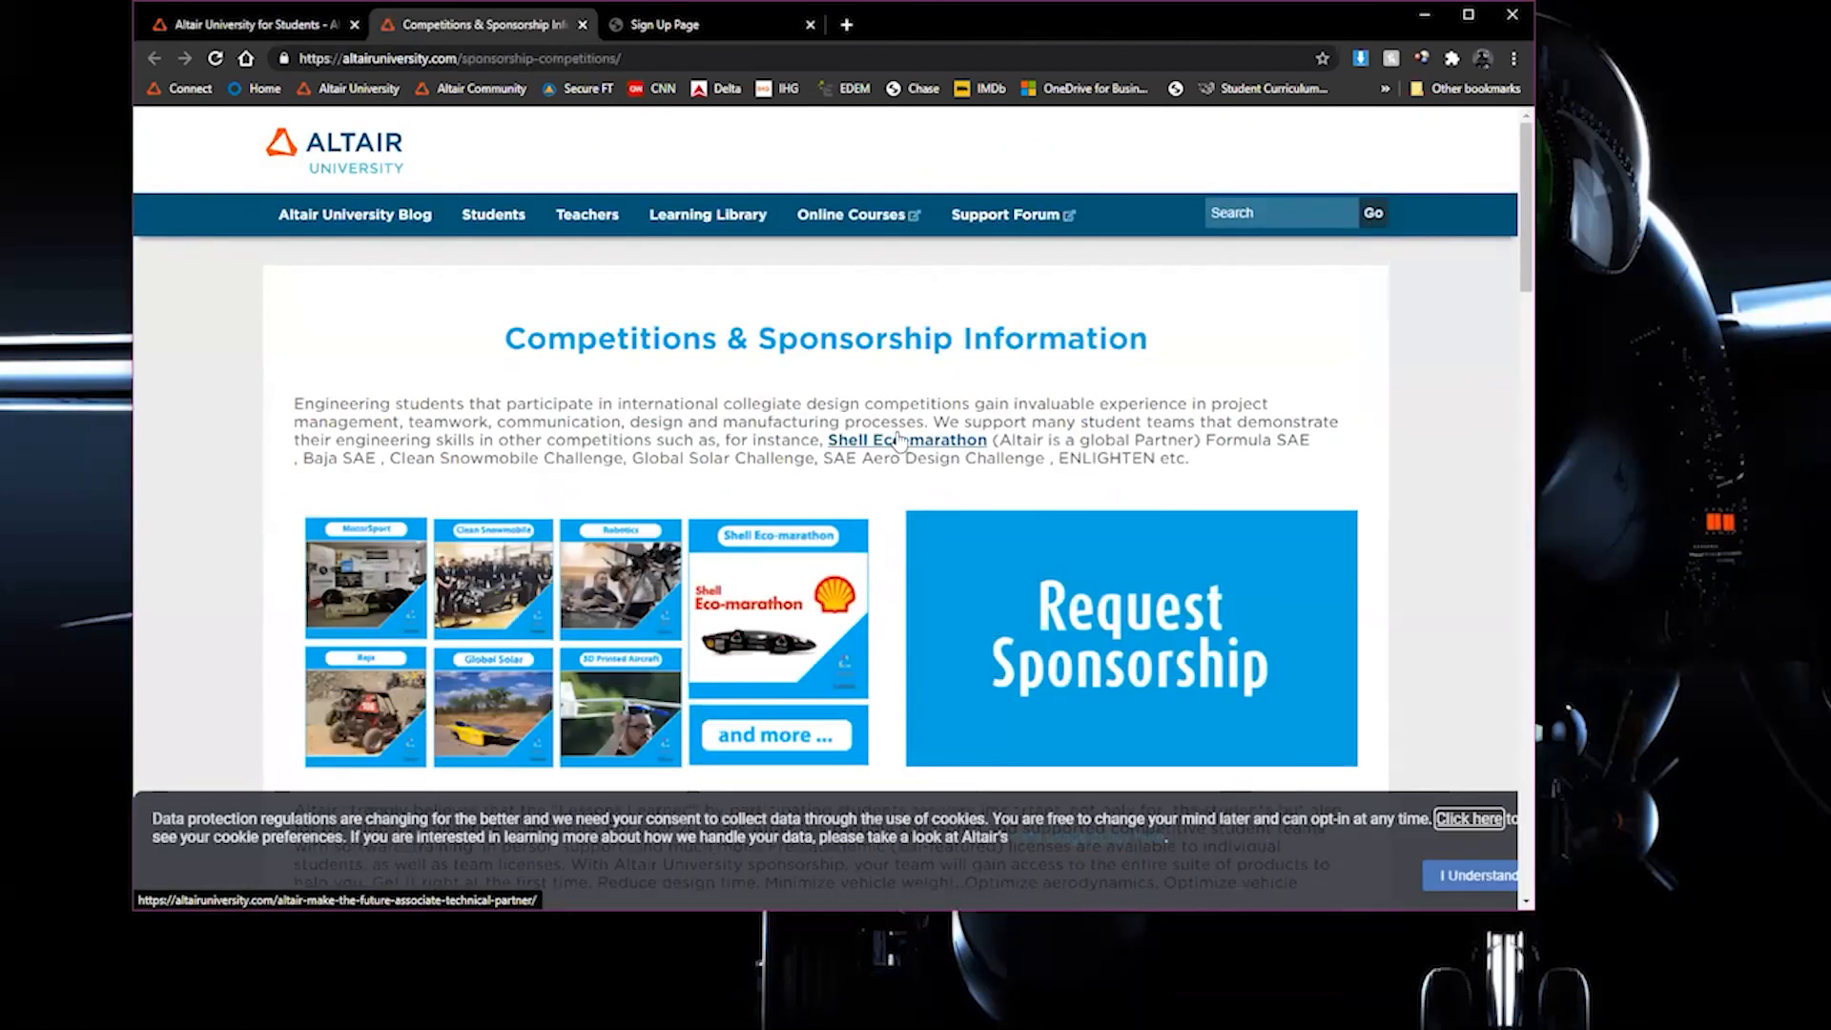
Look through the Competitions & Sponsorship page, including the sponsorship request, software license information and the supported competitions
scroll(899, 439, down, 5)
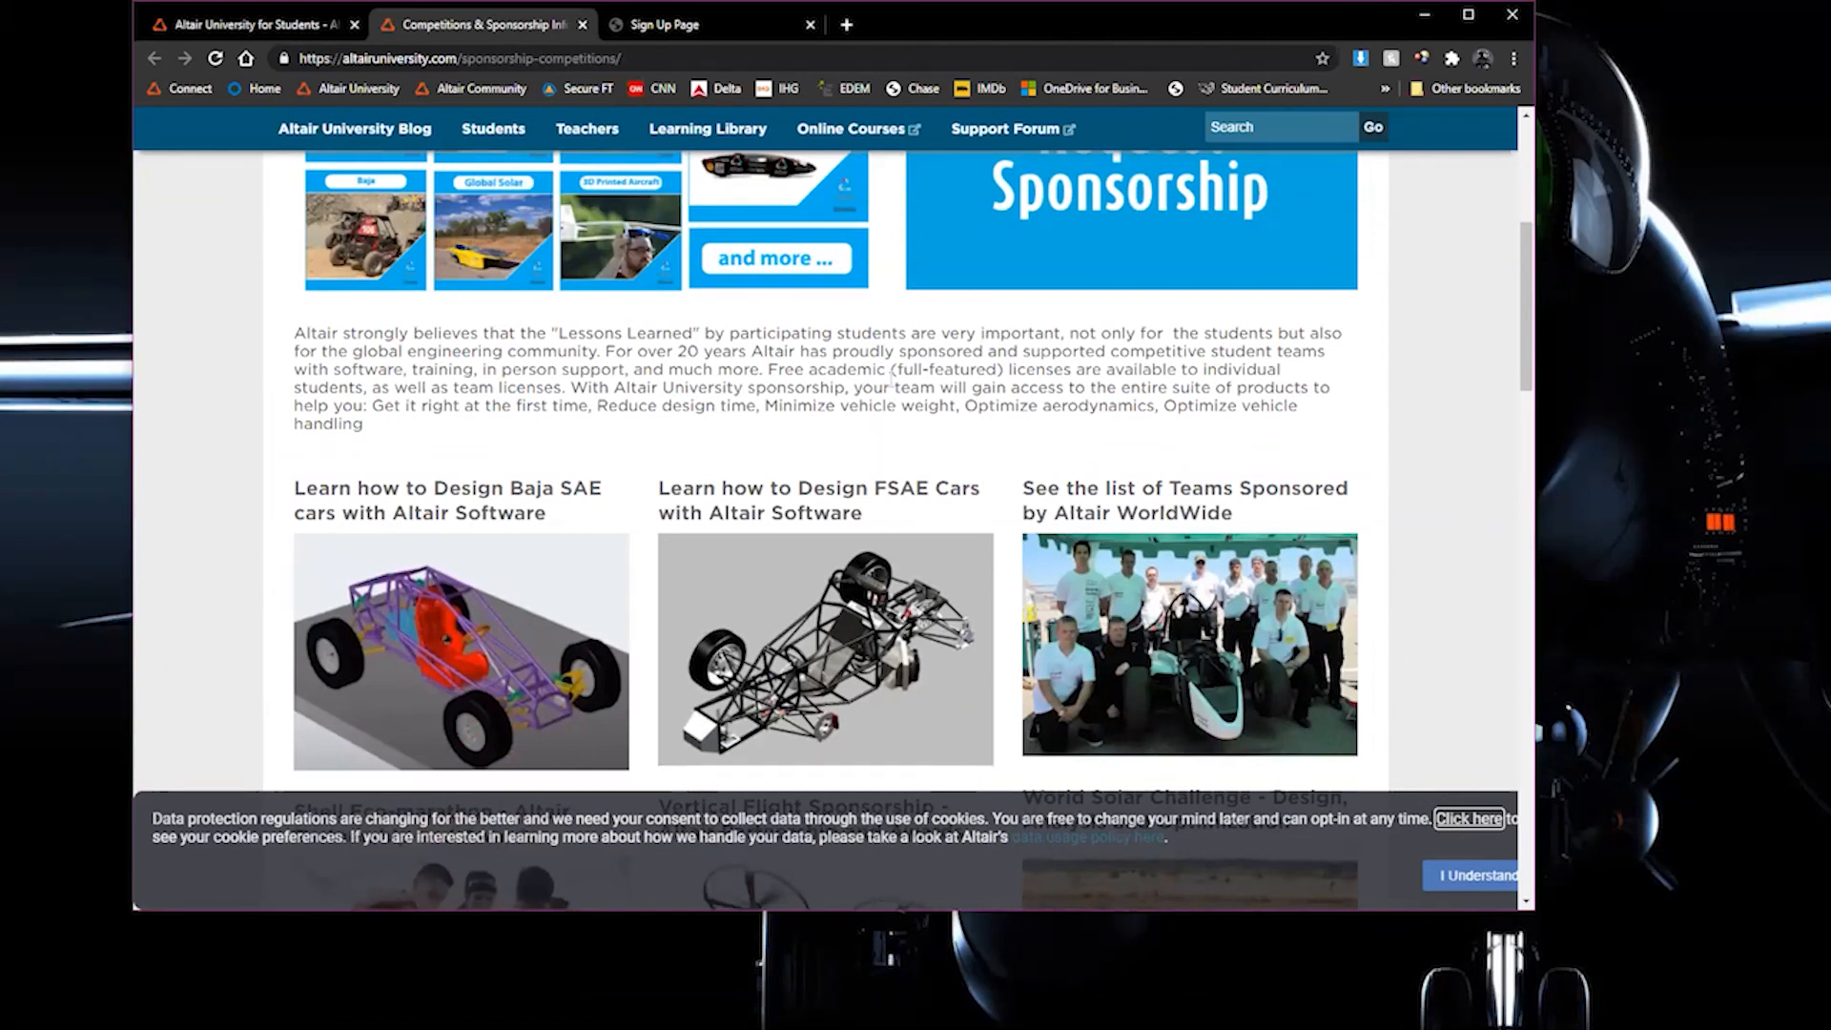
scroll(890, 385, down, 1)
scroll(892, 387, down, 3)
scroll(894, 391, up, 3)
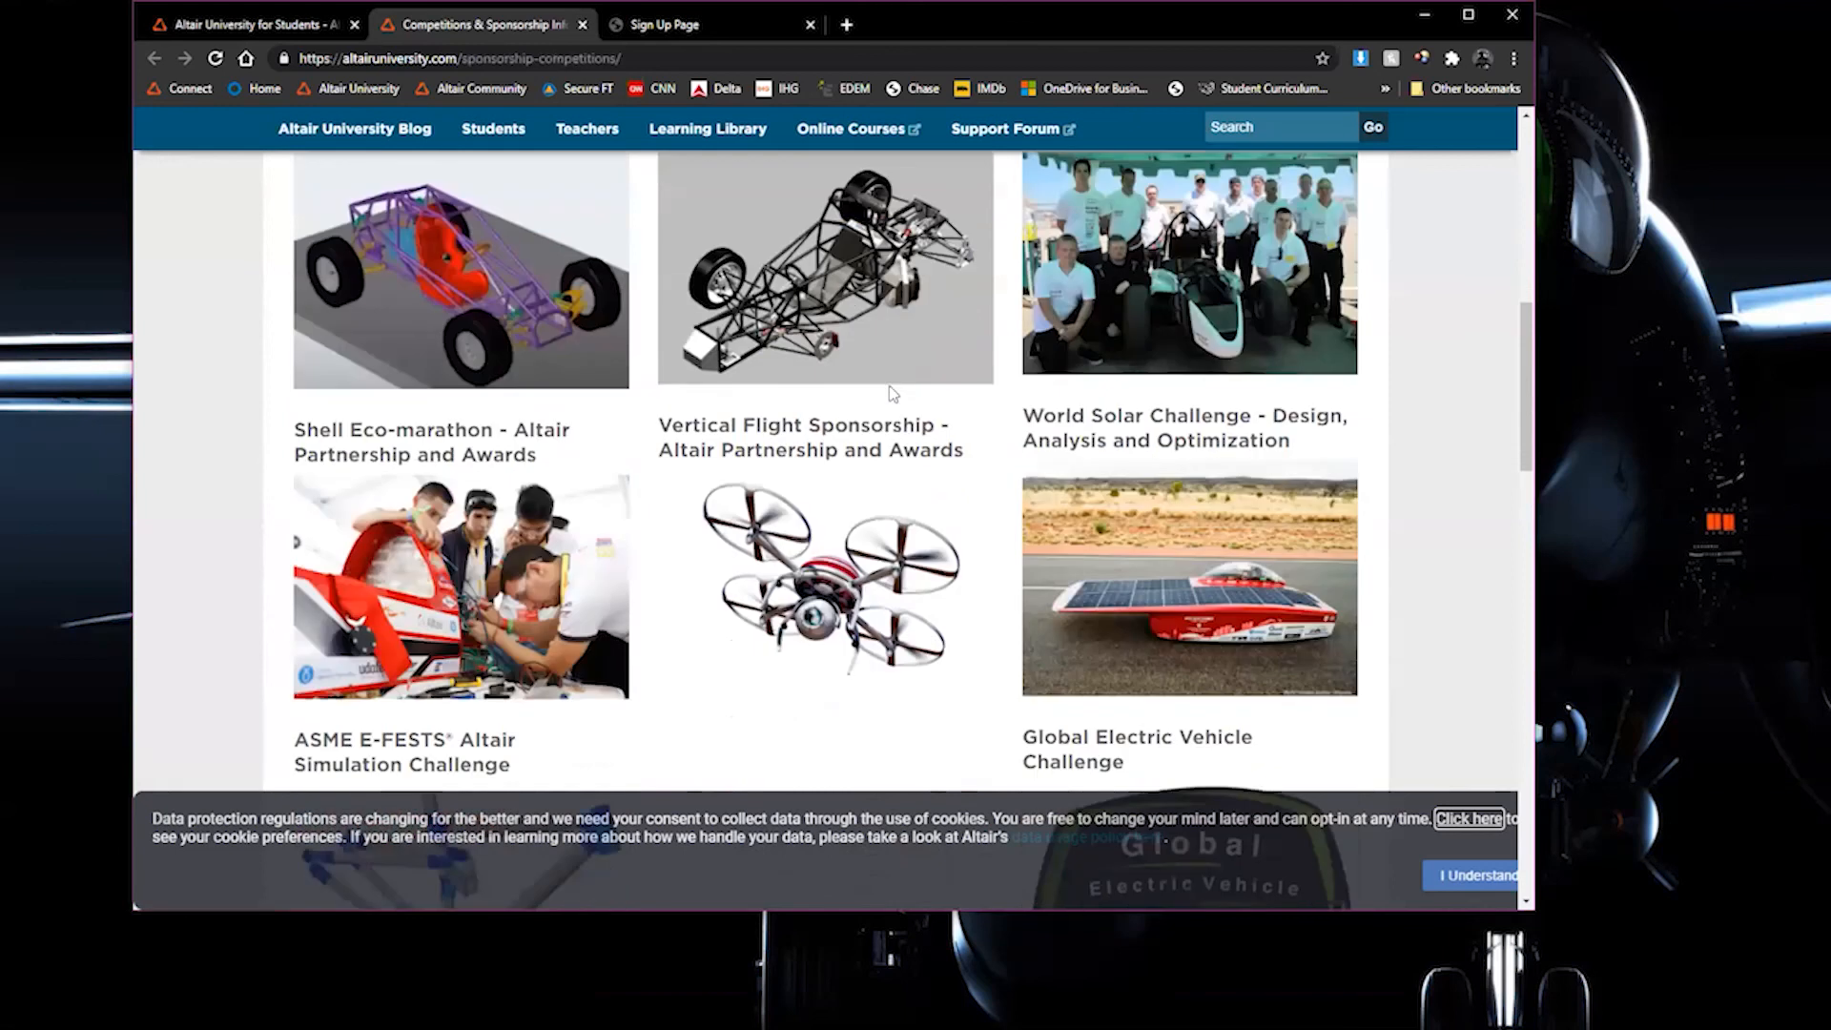
scroll(896, 392, up, 2)
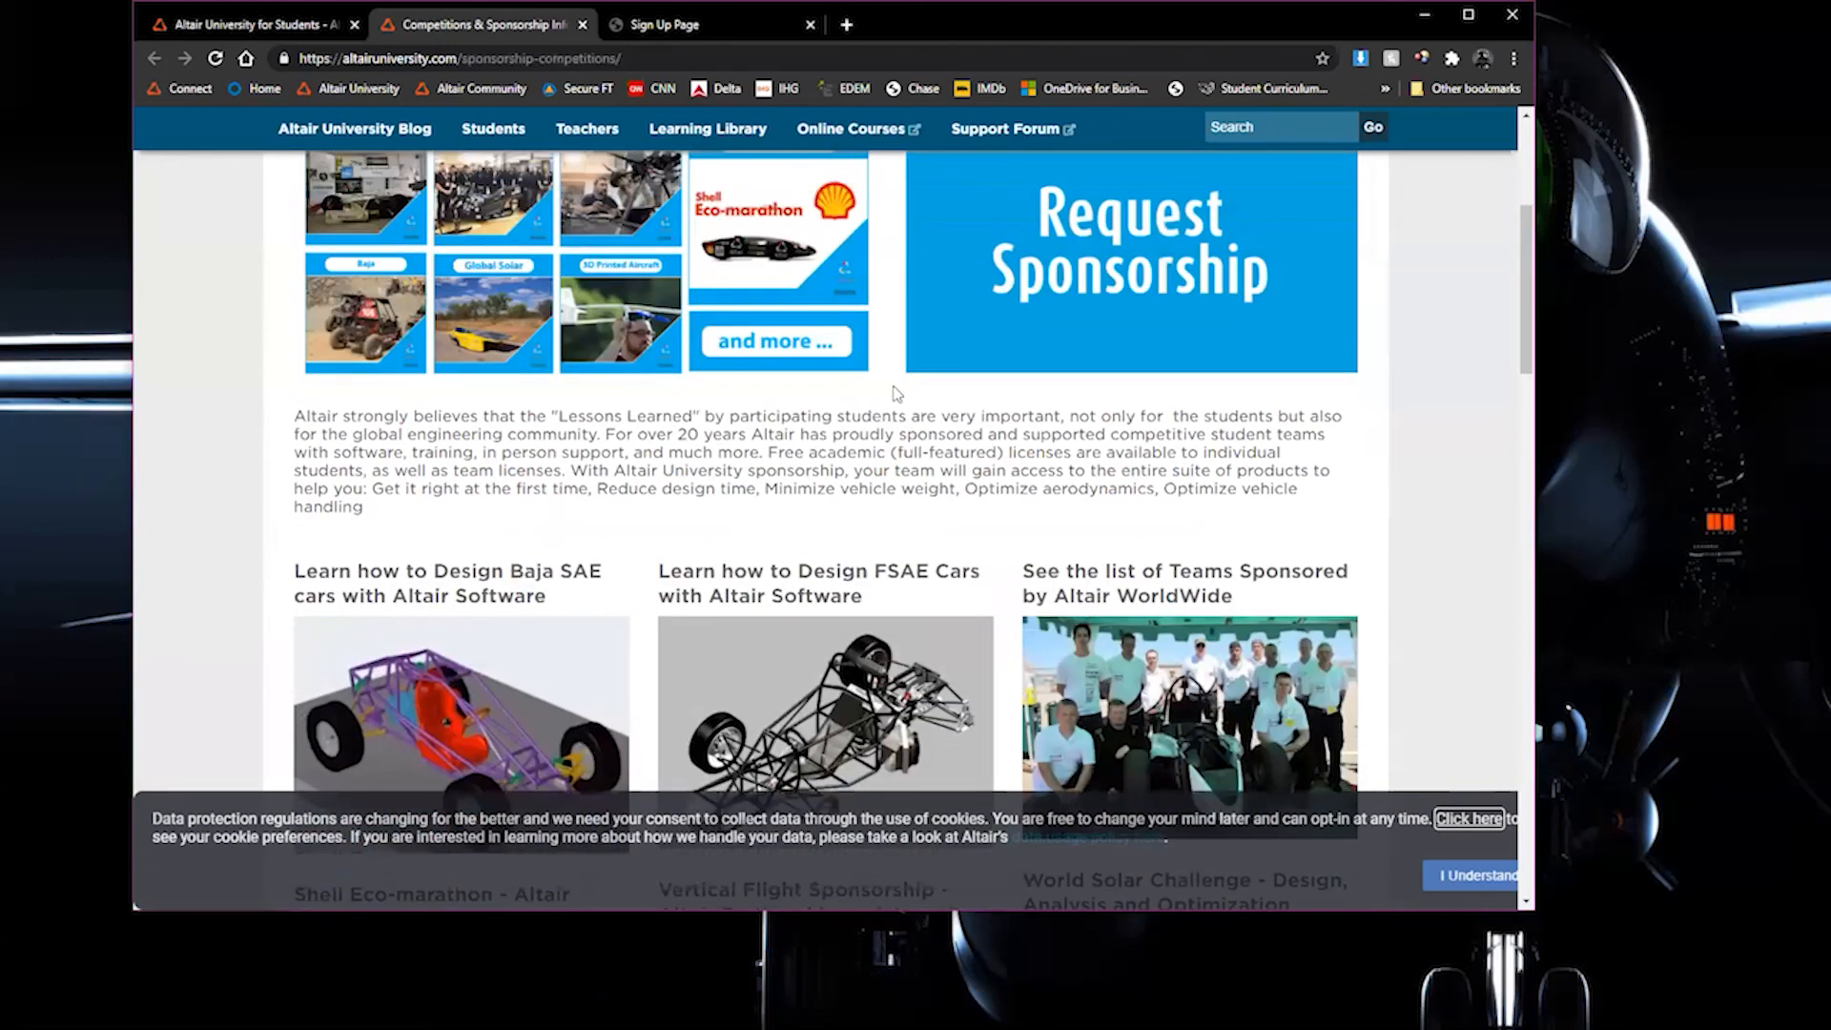
scroll(896, 392, up, 1)
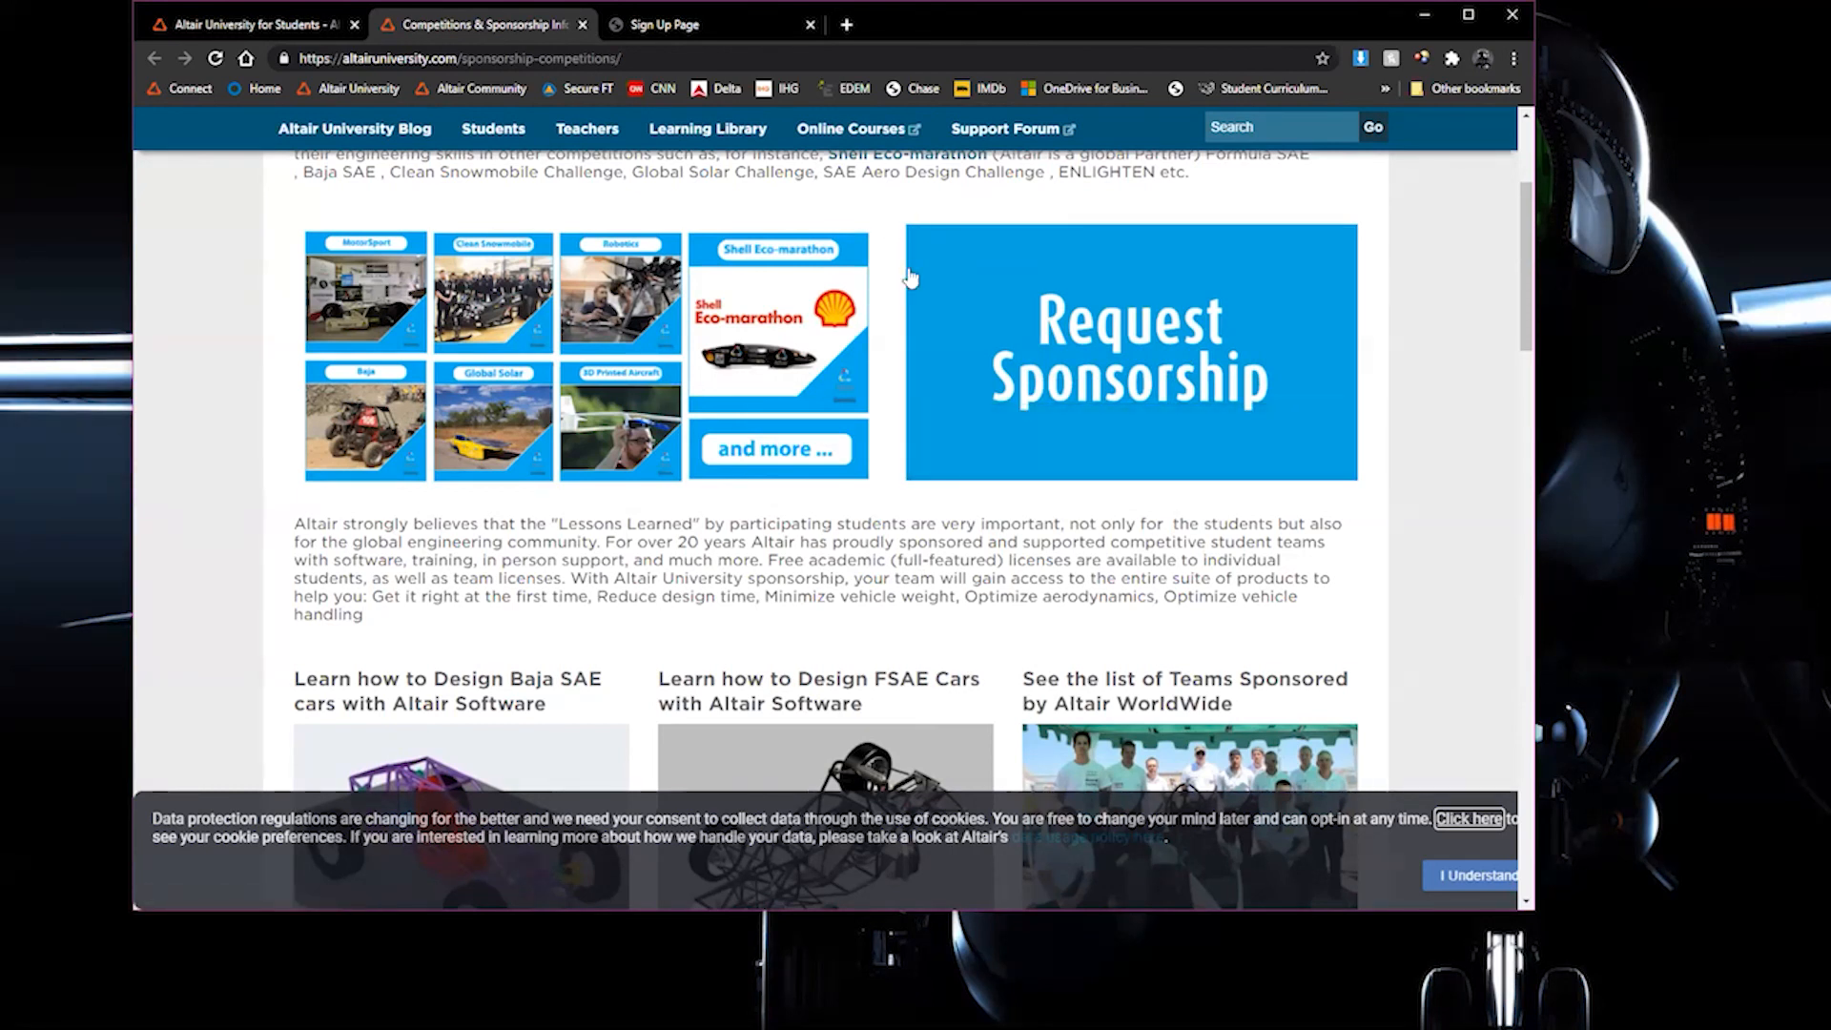
scroll(993, 551, down, 2)
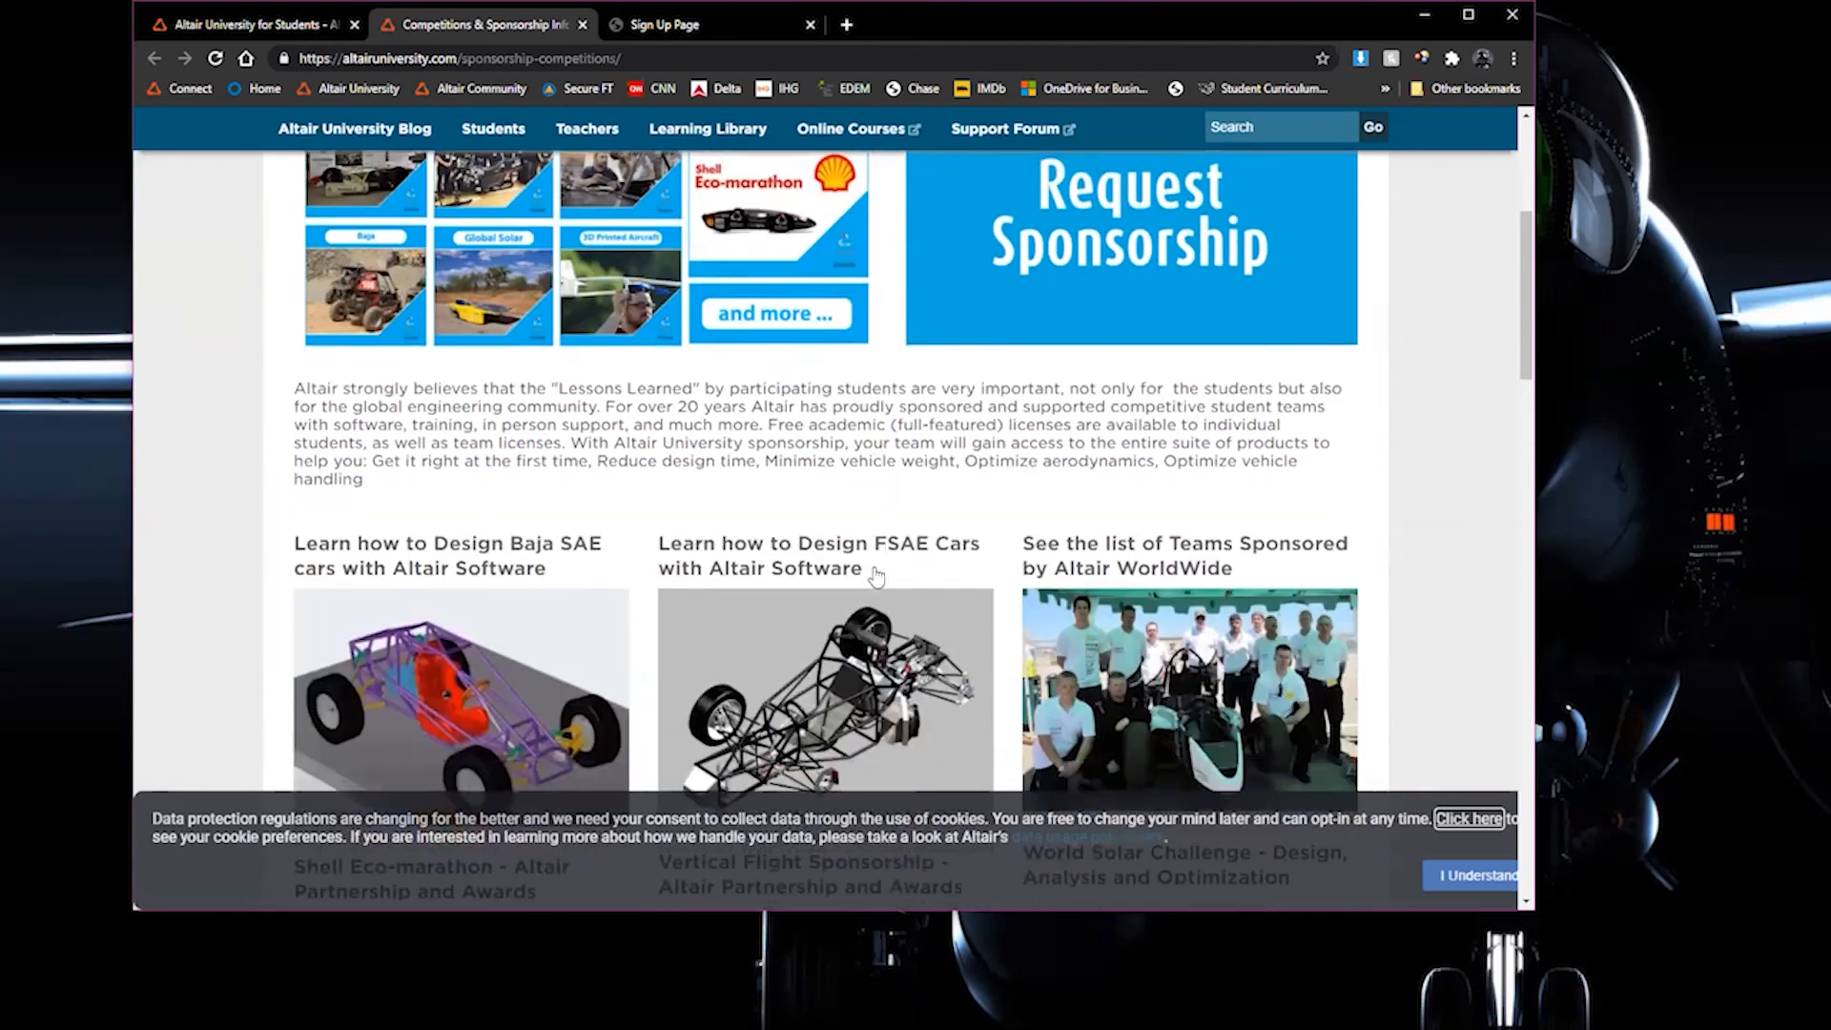
scroll(993, 551, down, 1)
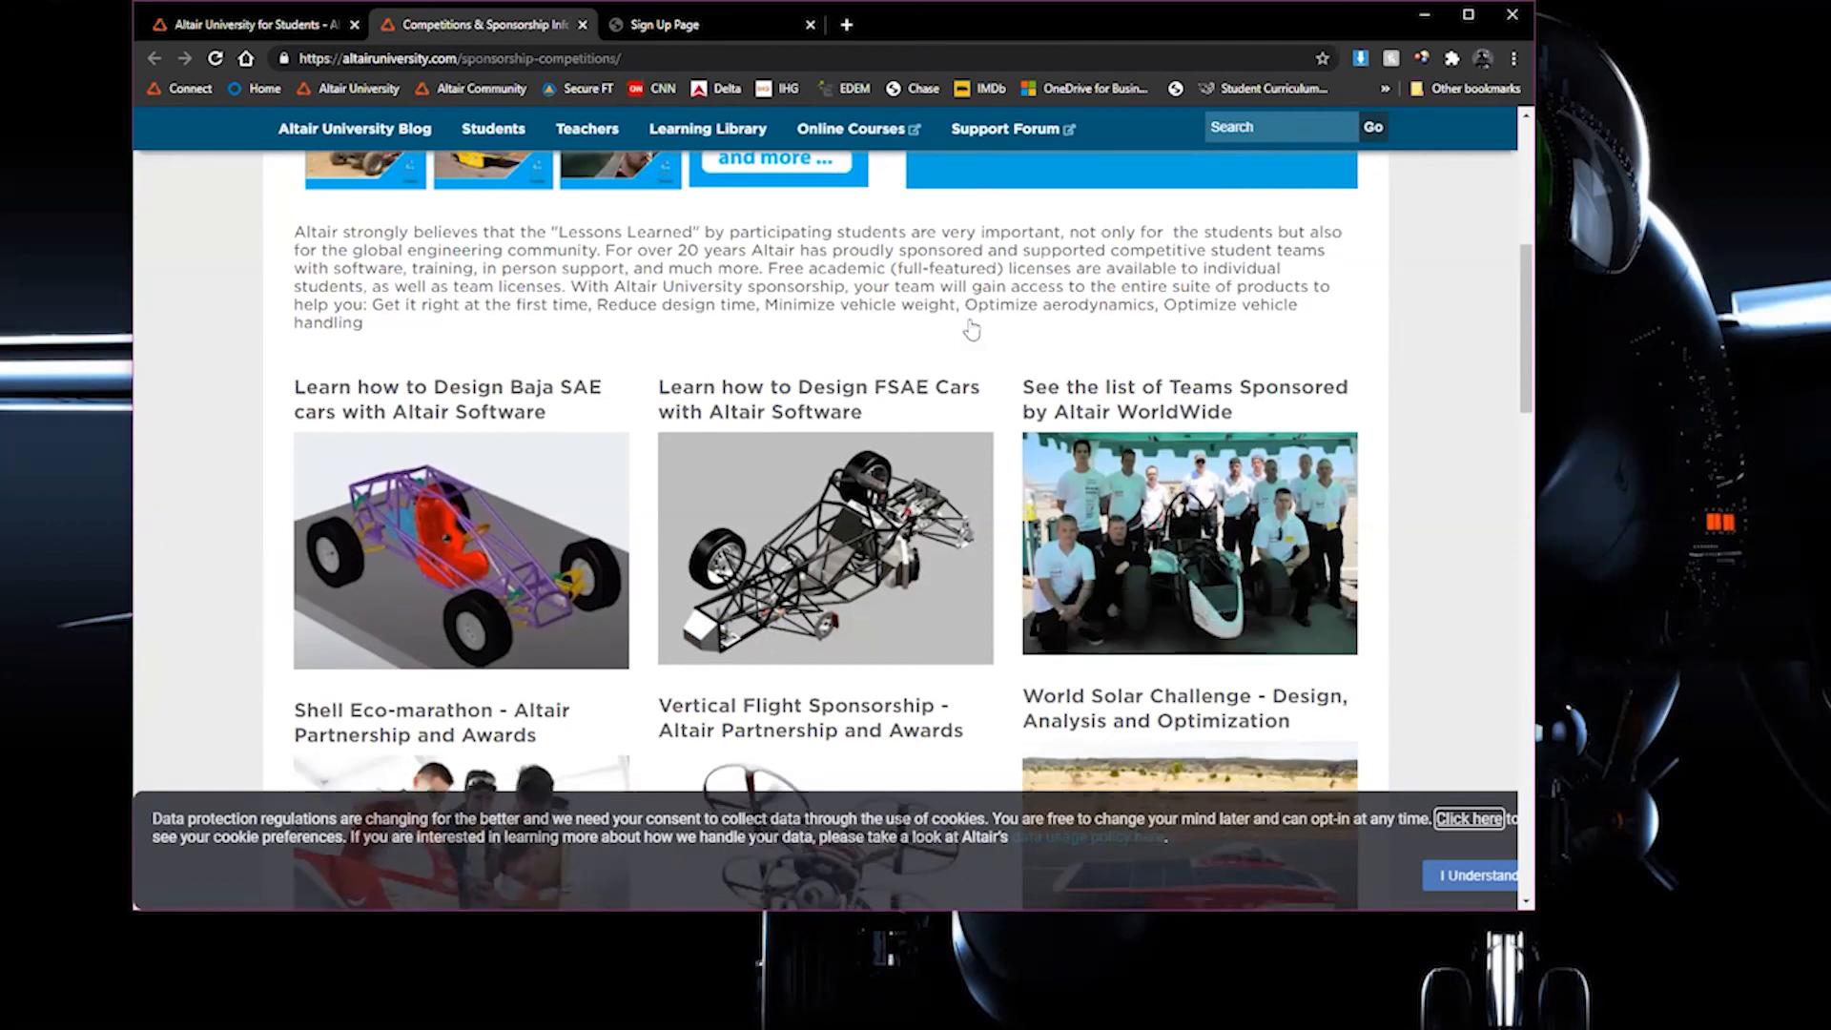
scroll(970, 314, down, 3)
scroll(970, 345, down, 1)
scroll(973, 345, up, 2)
scroll(976, 339, up, 8)
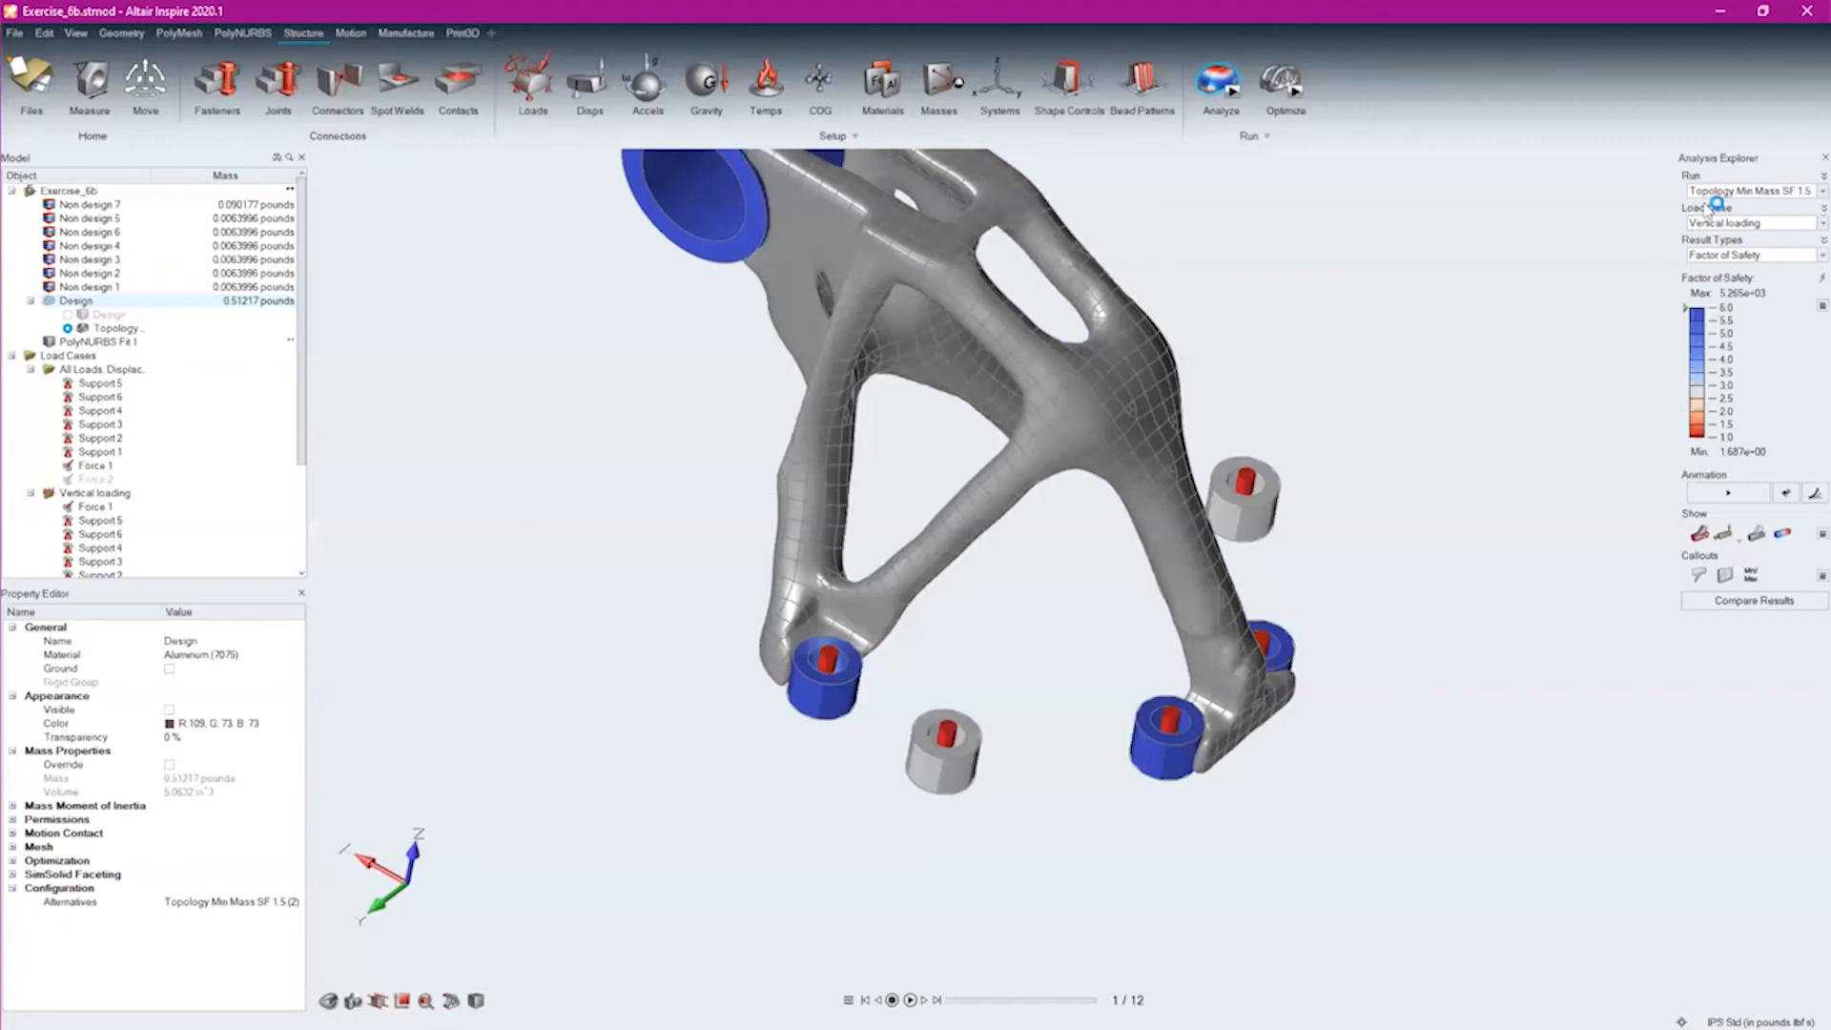
Switch back to Inspire, open the recent model Landing_Gear.stmod and play its motion results
key(ctrl+o)
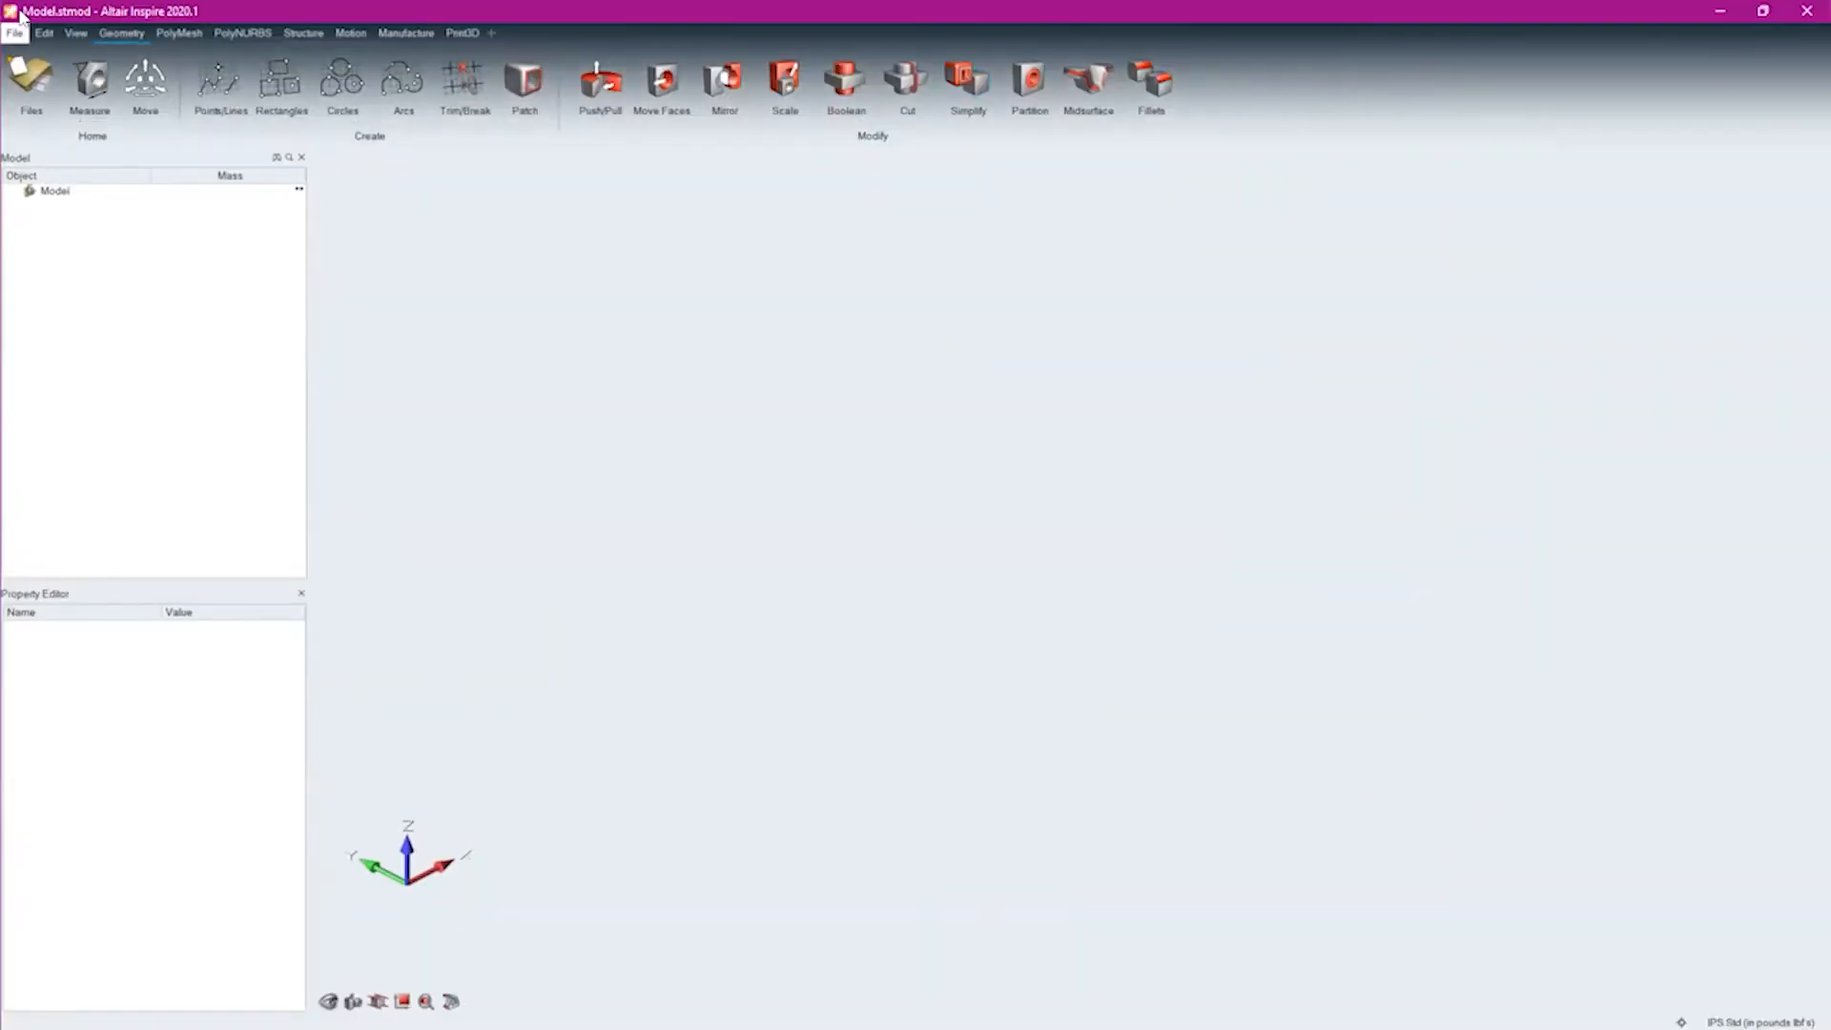
click(15, 32)
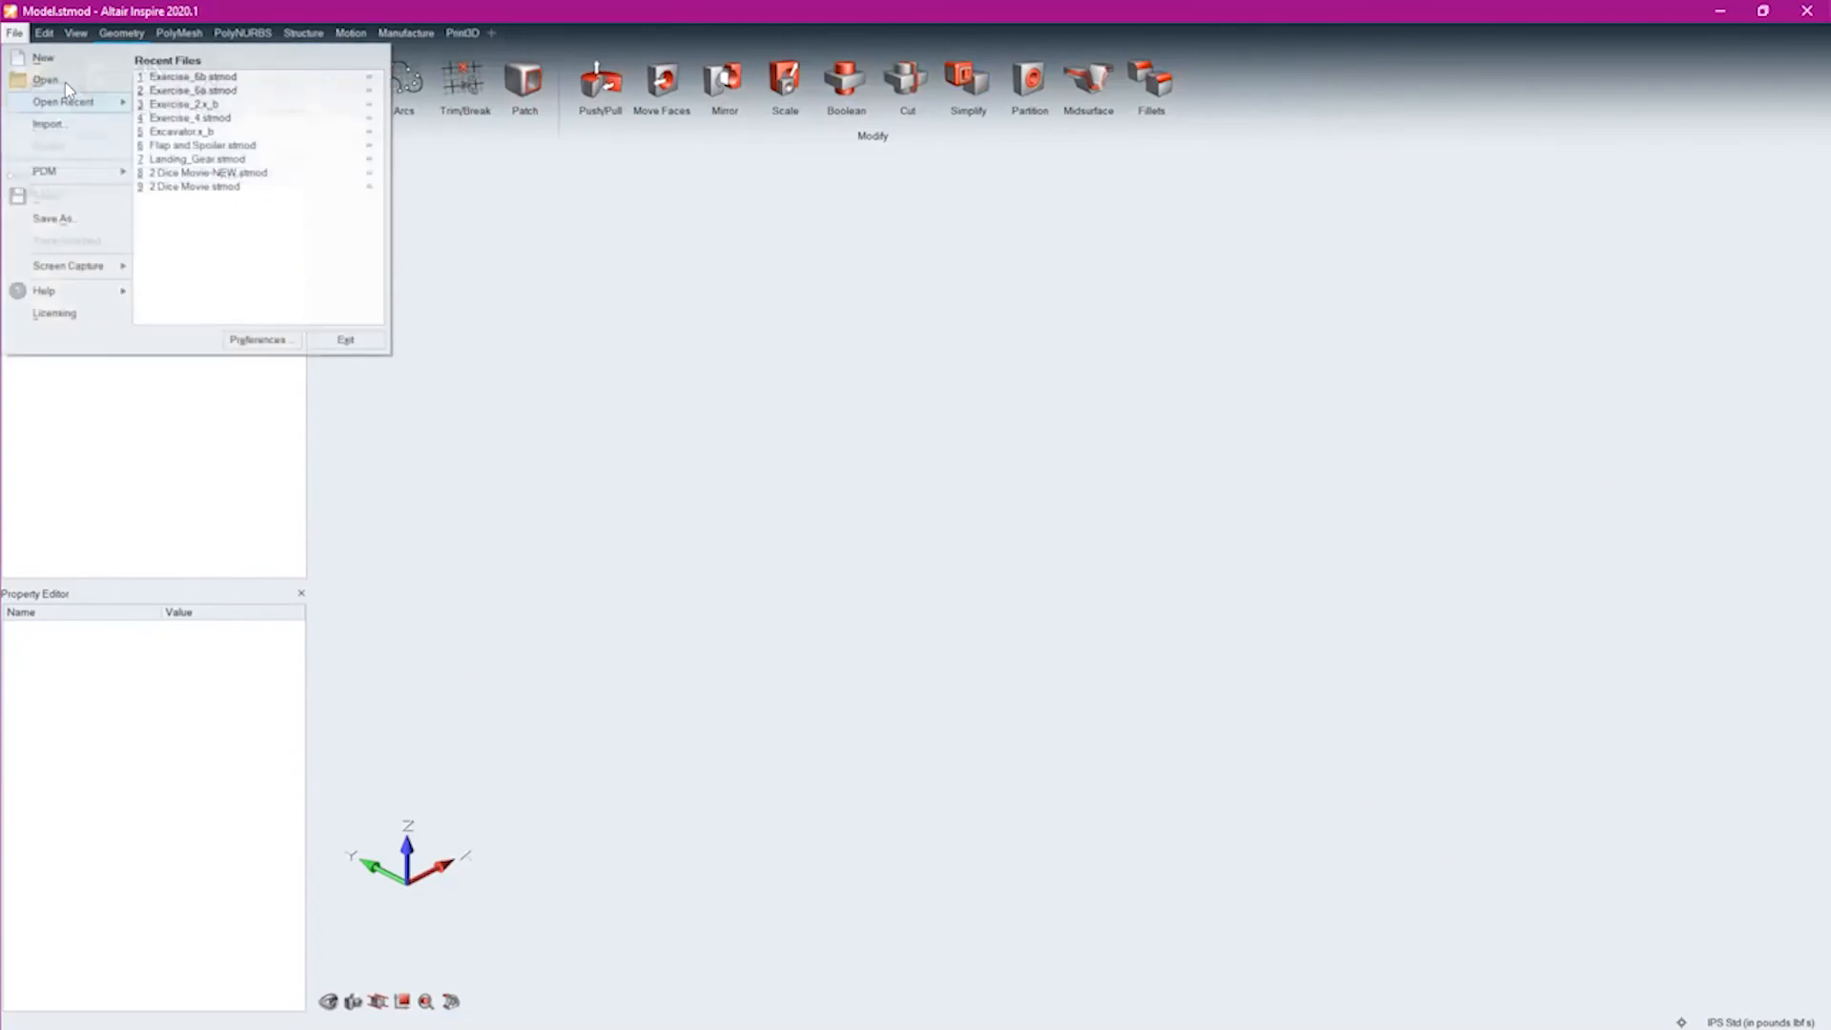
click(620, 134)
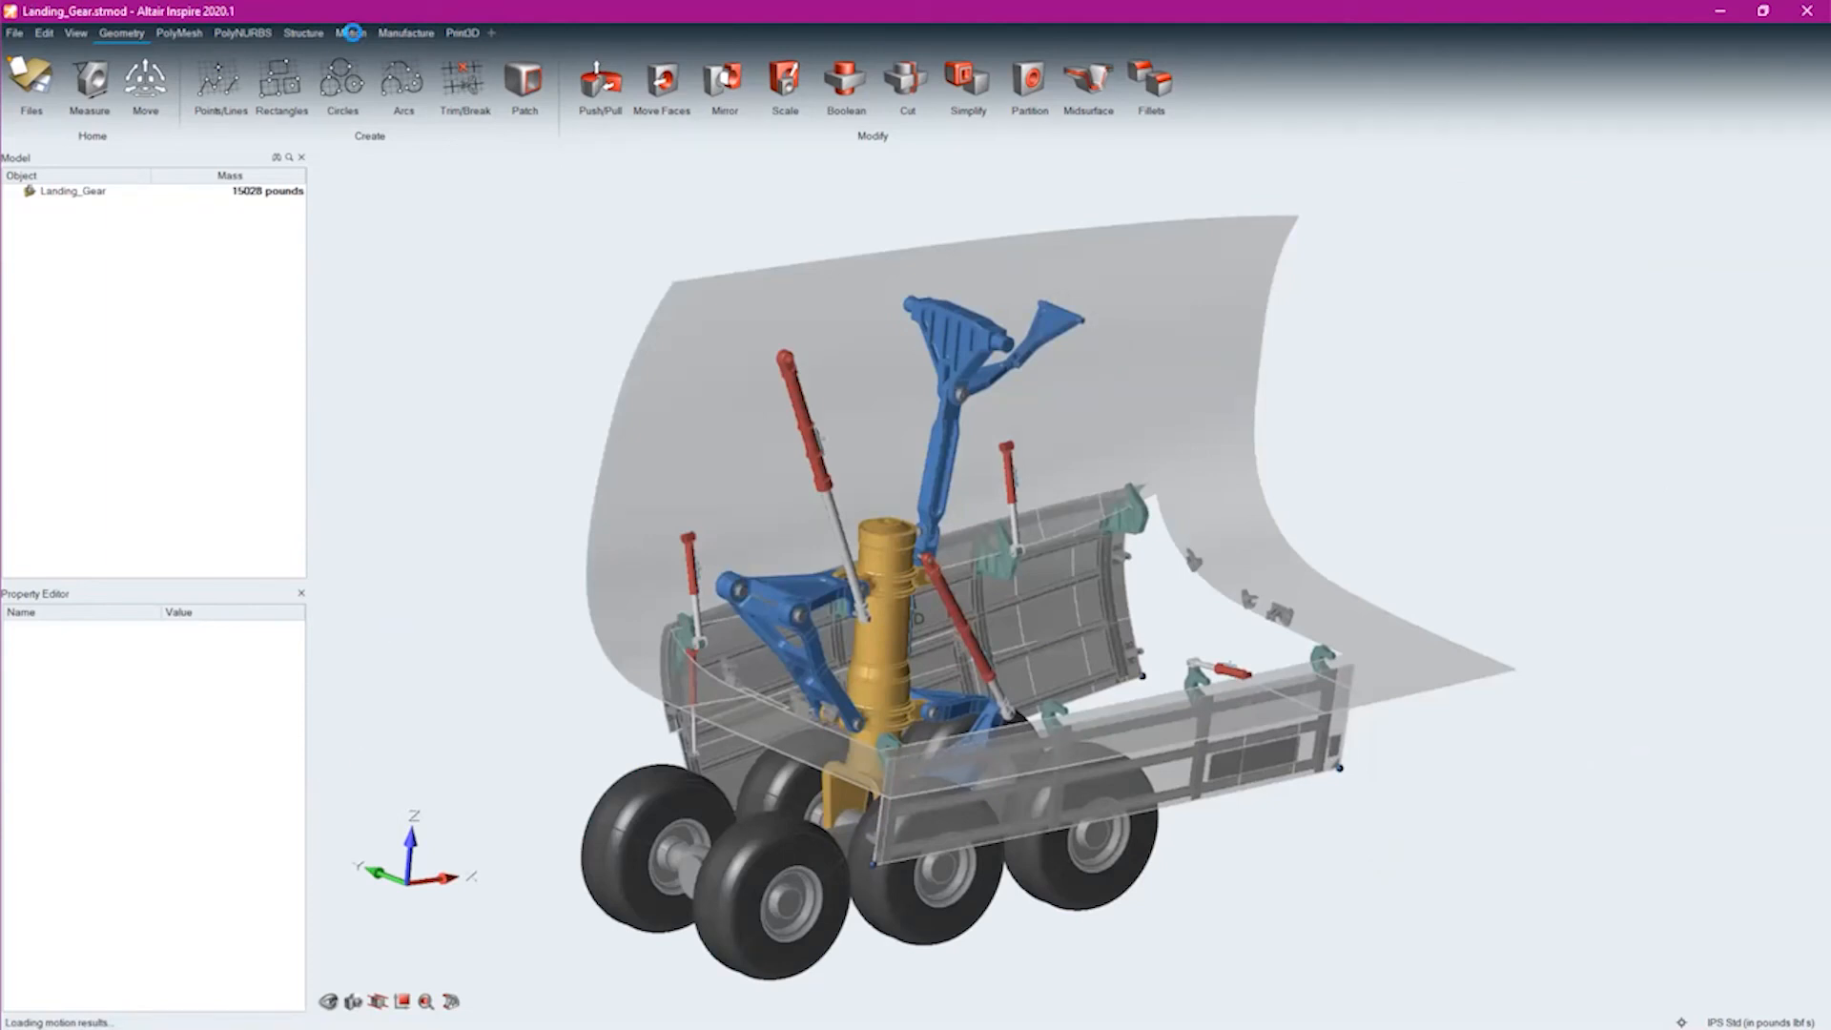
click(368, 38)
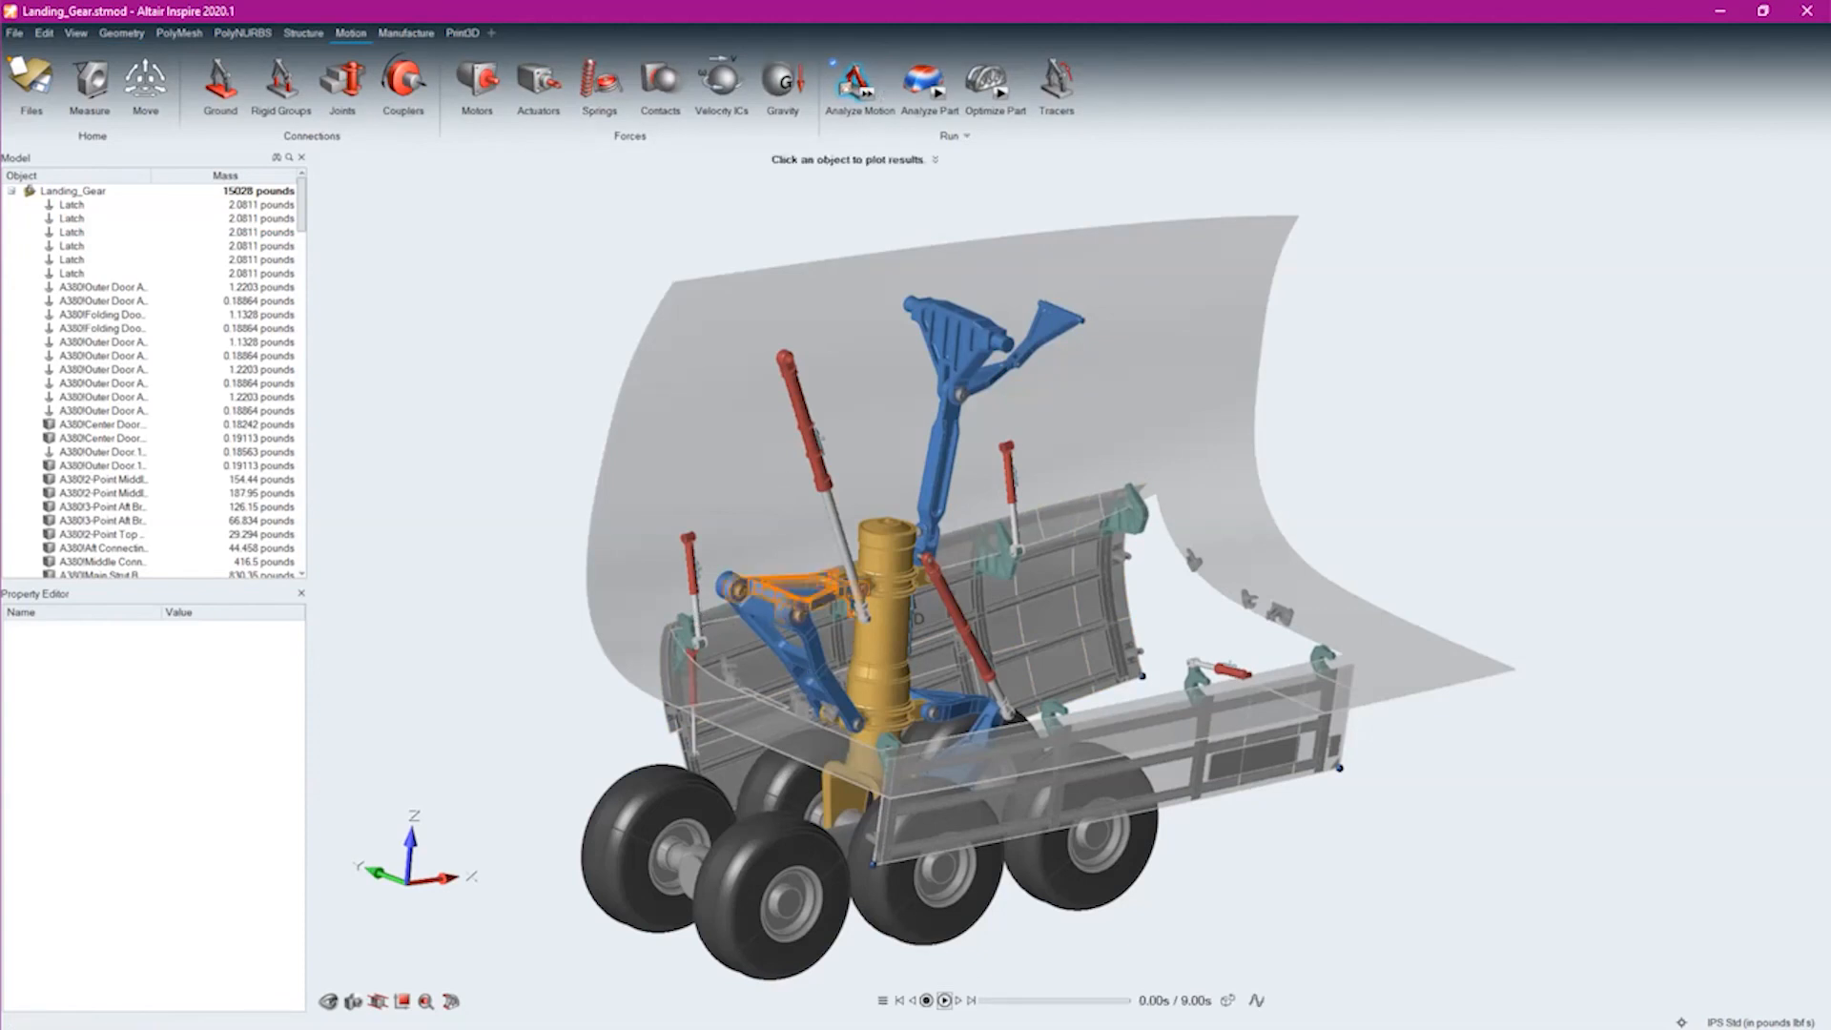
click(944, 1001)
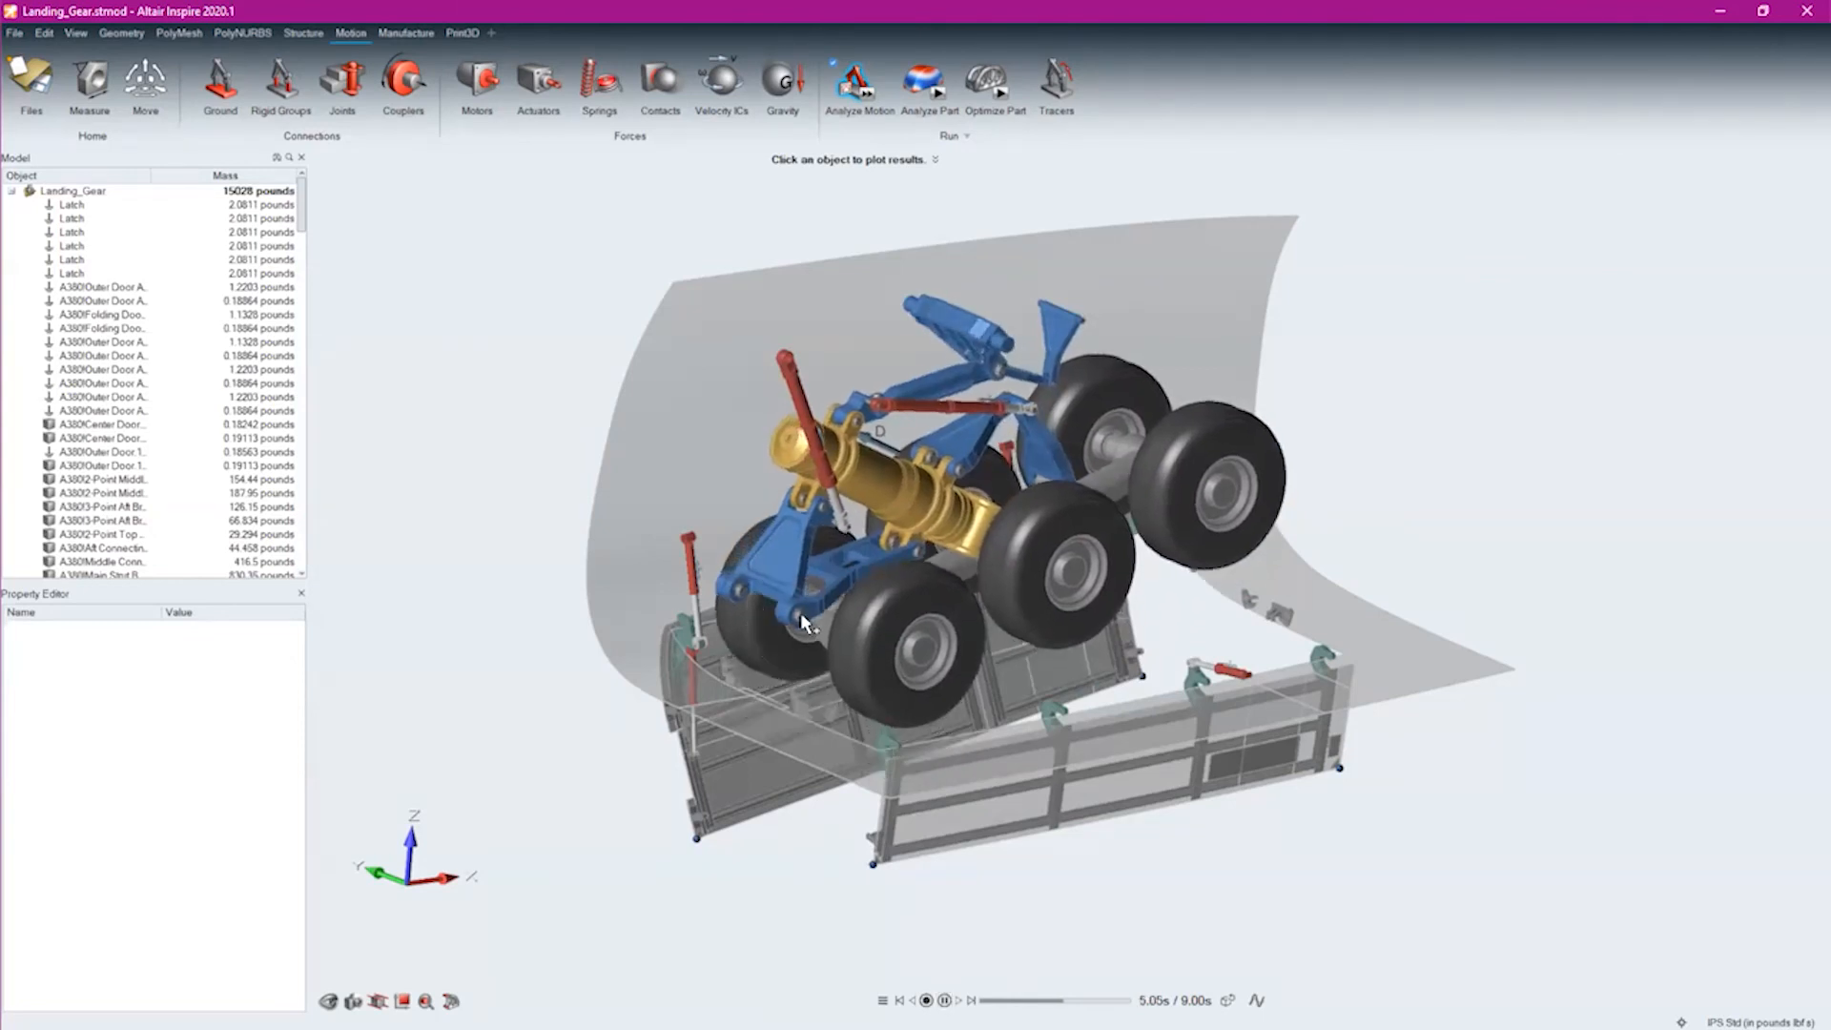
Plot the joint force over time for the pin joint on the landing gear's front blue brace, and exit the motion results
click(779, 598)
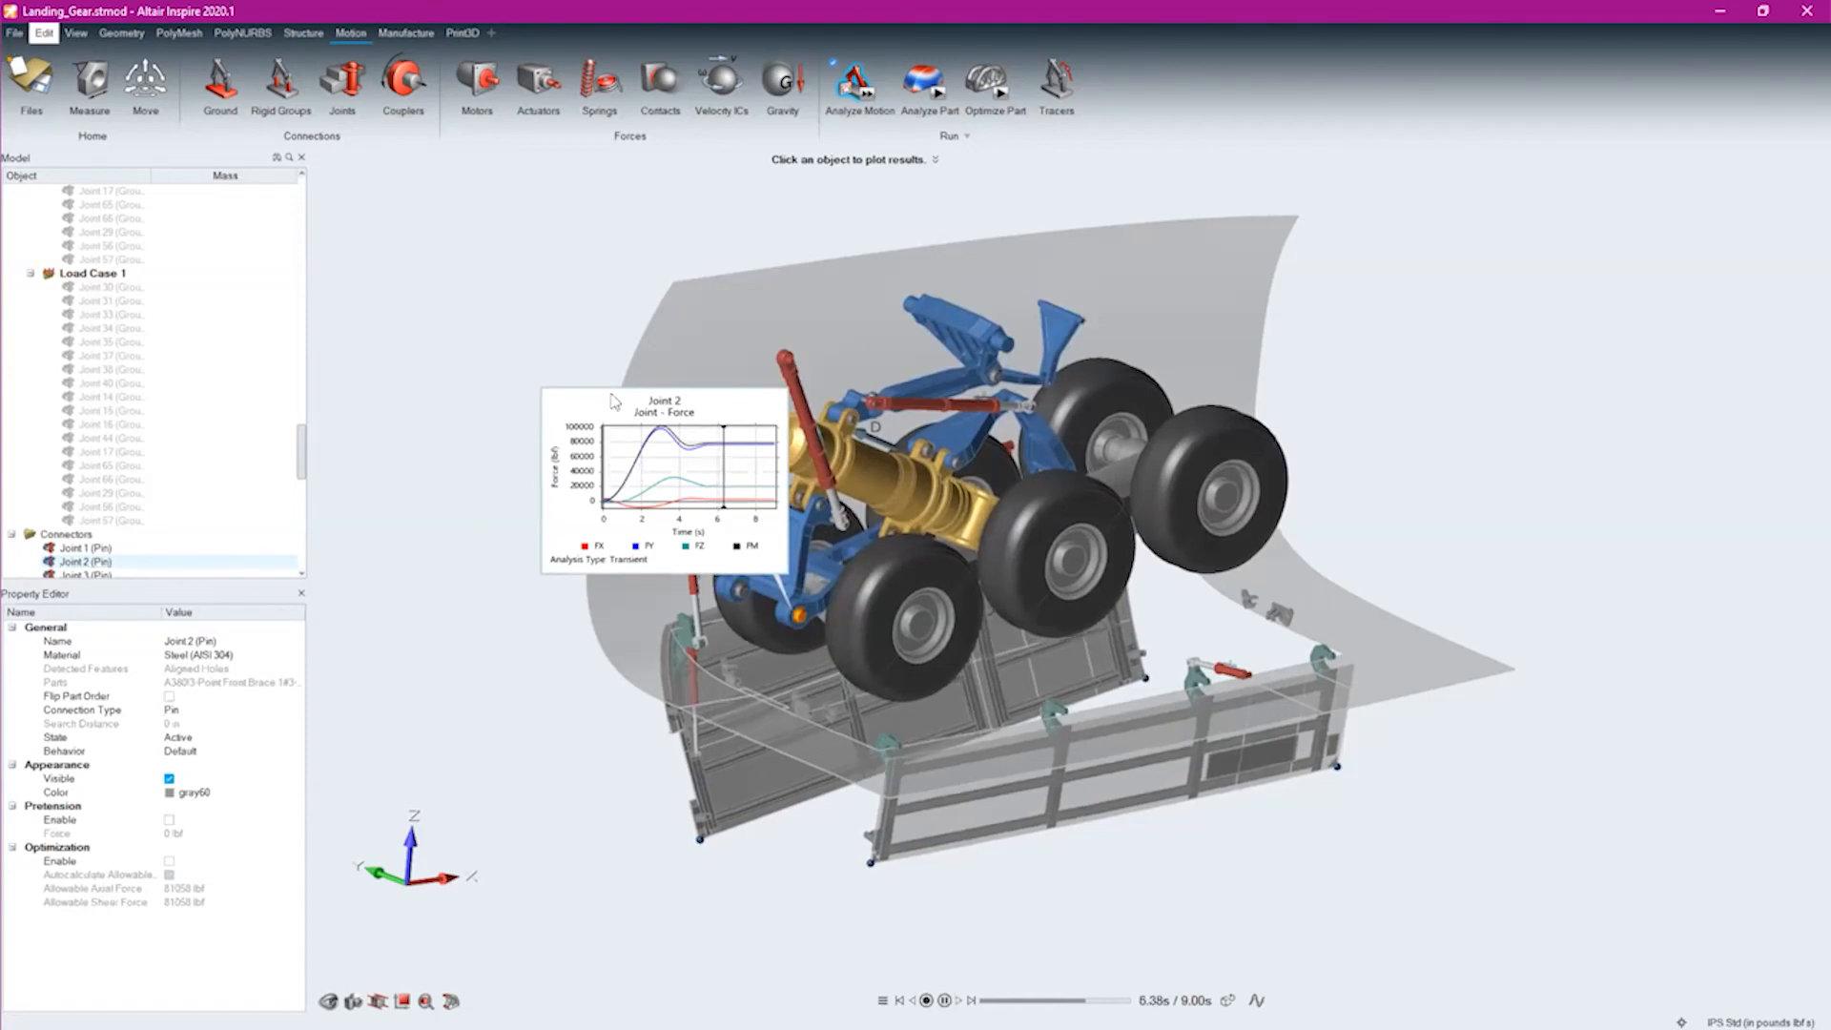
right_click(615, 780)
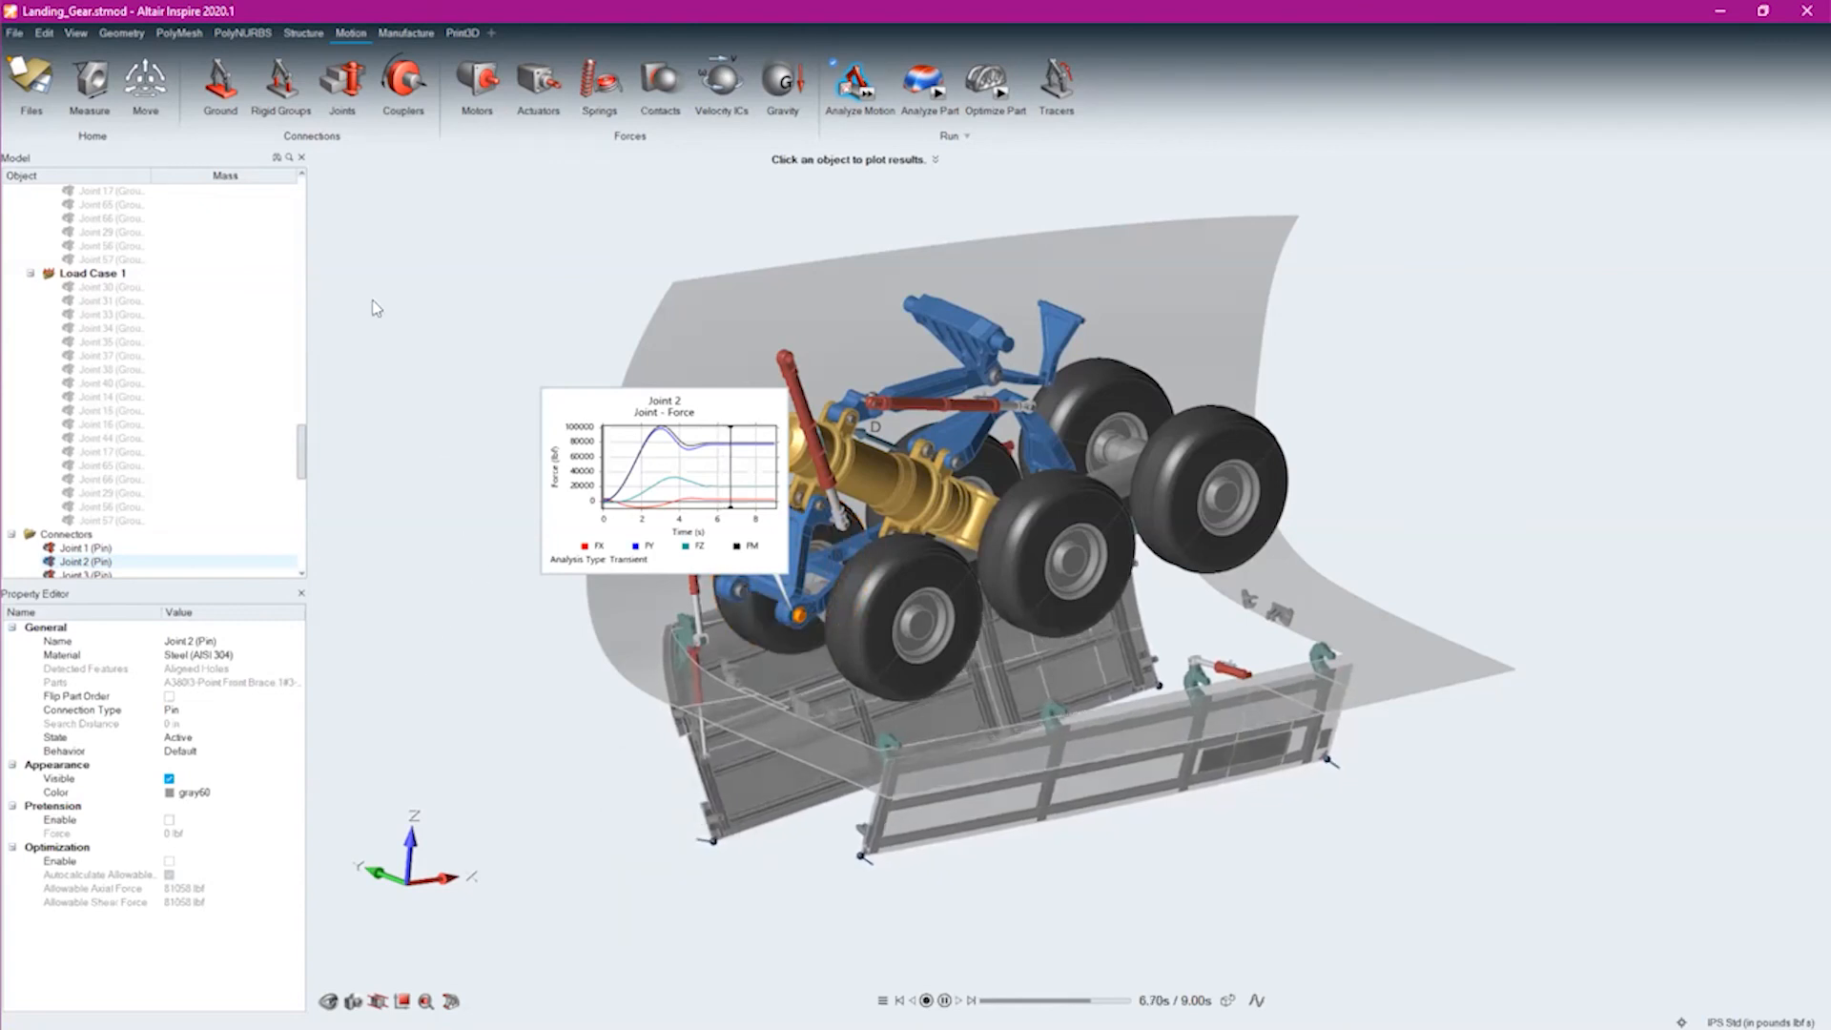
key(Escape)
Open the Exercise_4.stmod drone model in place of the landing gear model
click(14, 33)
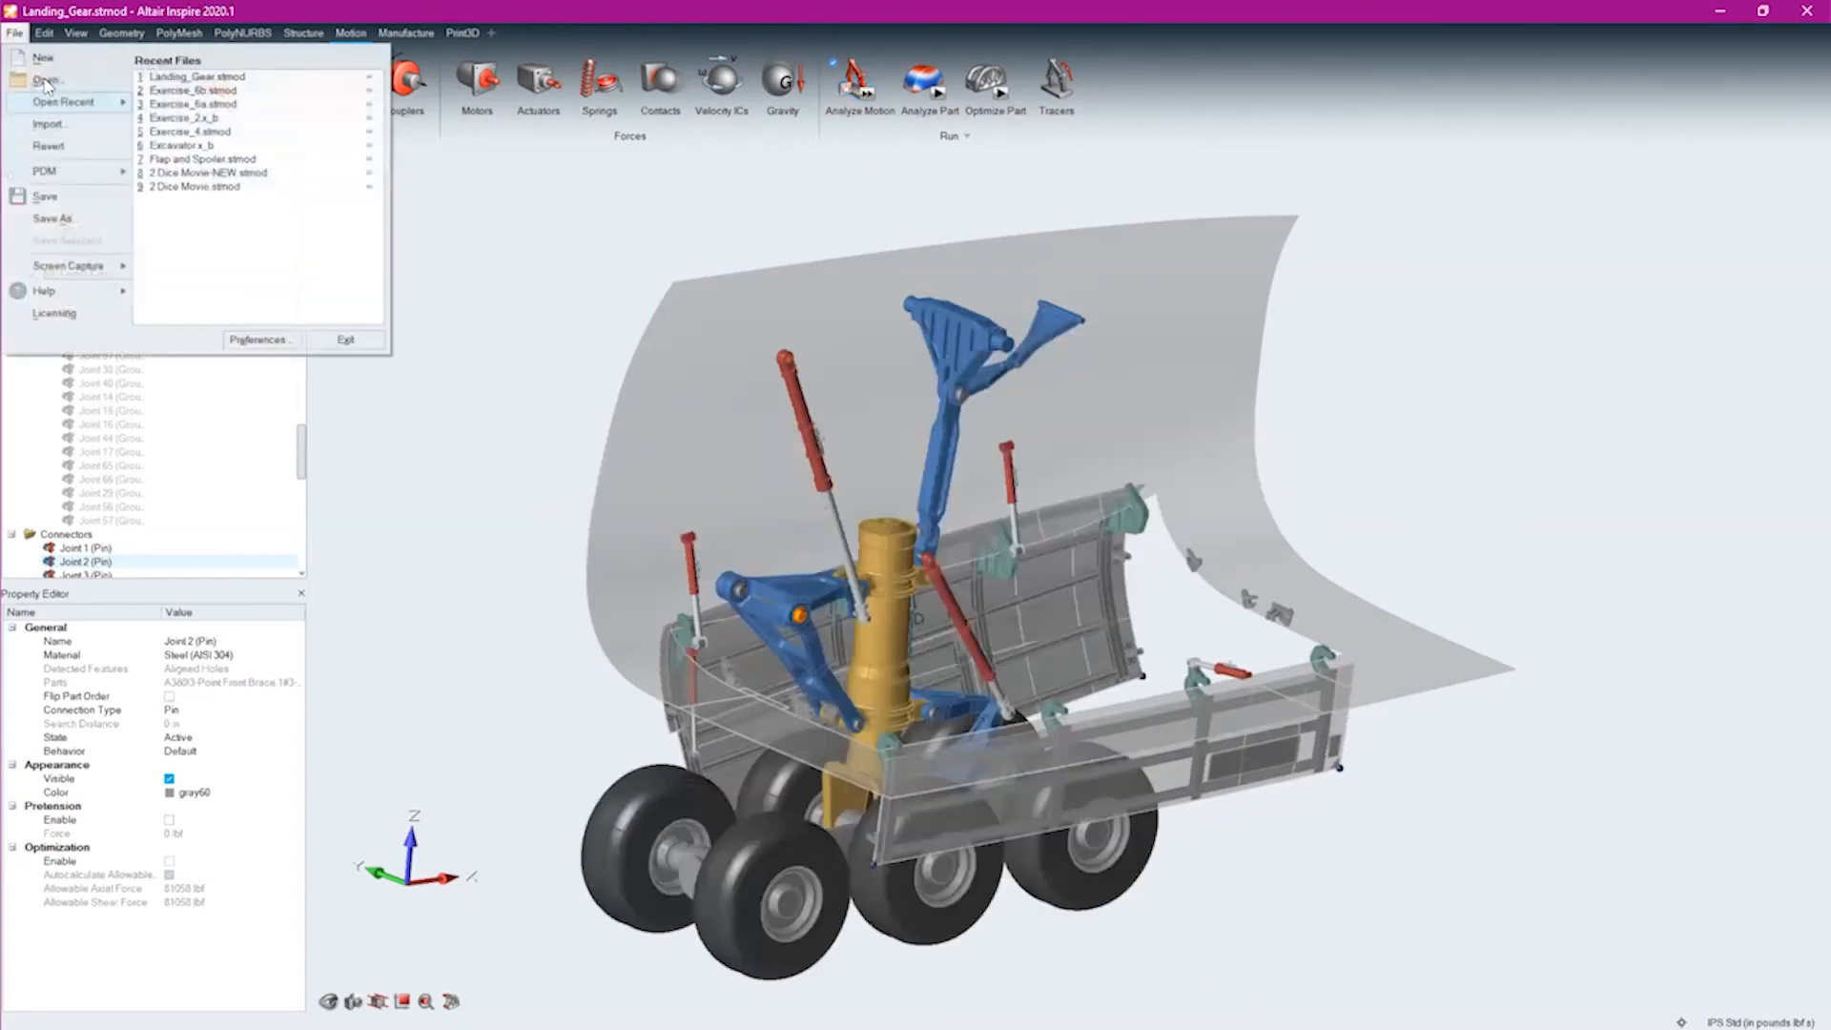
click(45, 81)
click(213, 178)
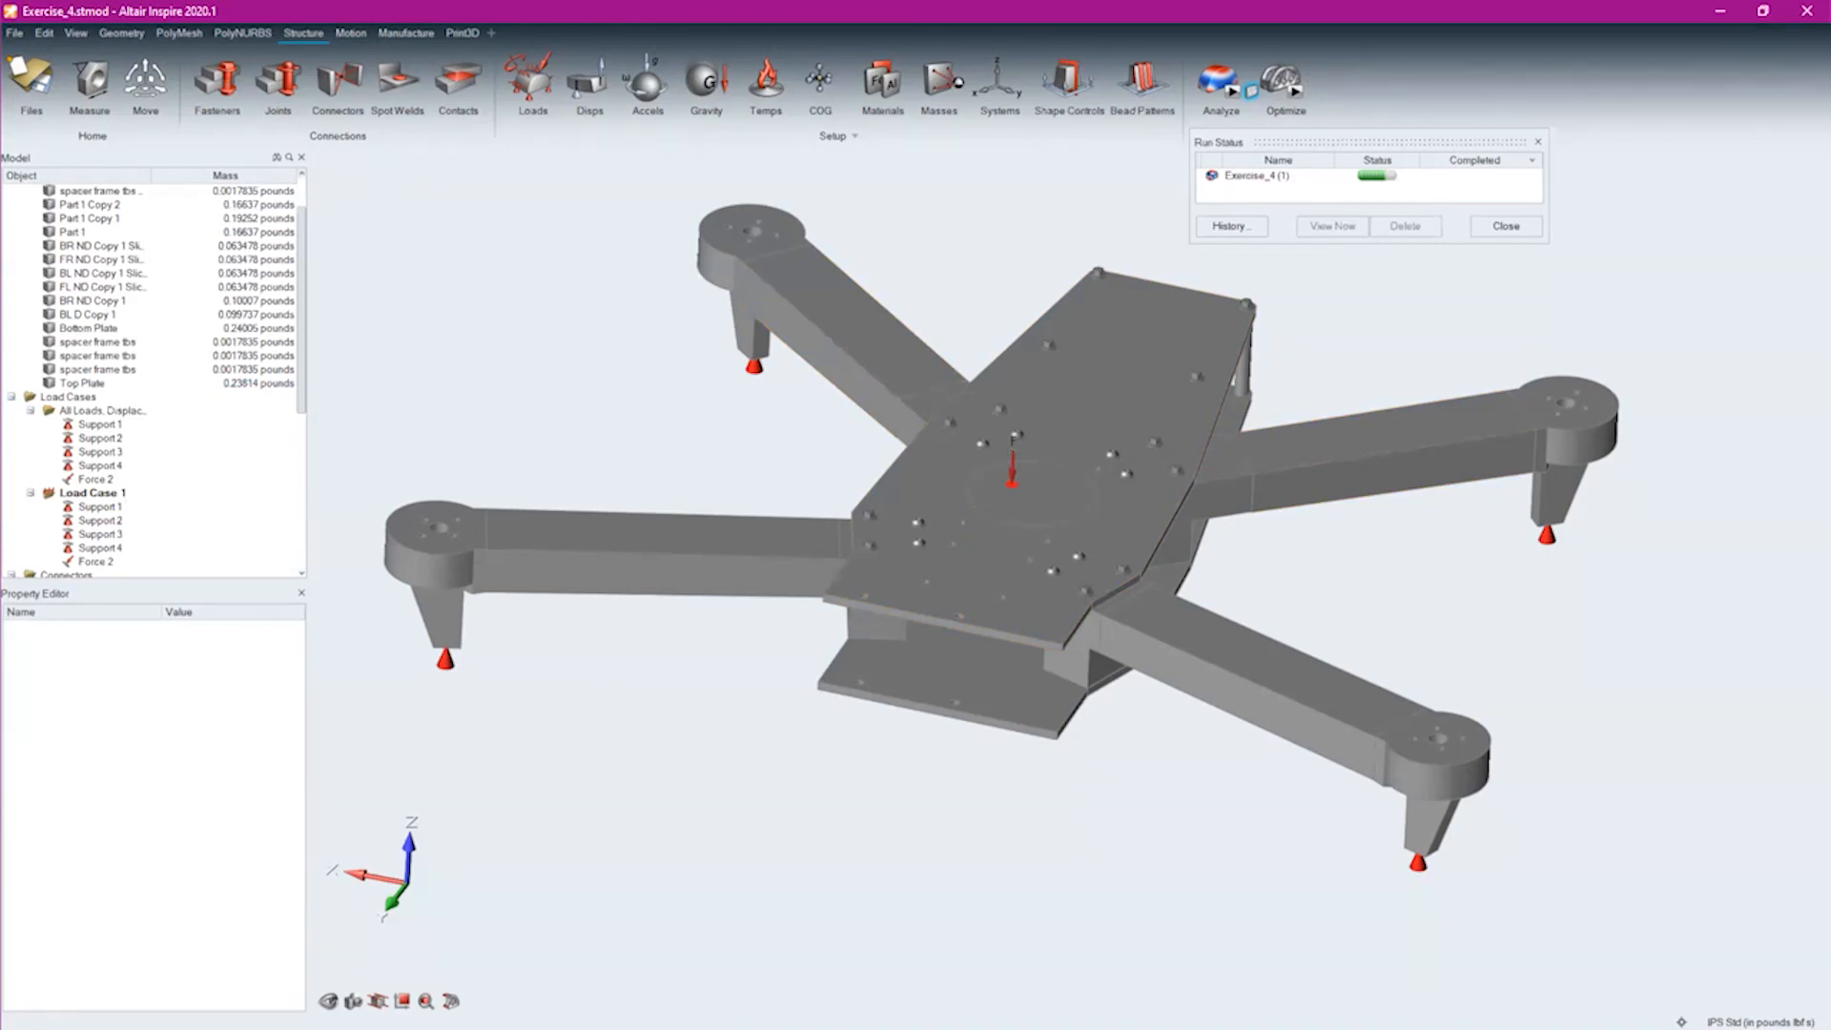
Switch to the Inspire Instructional Video Series on YouTube, pause the Introduction video and look through the rest of the playlist
drag(1623, 81, 1266, 14)
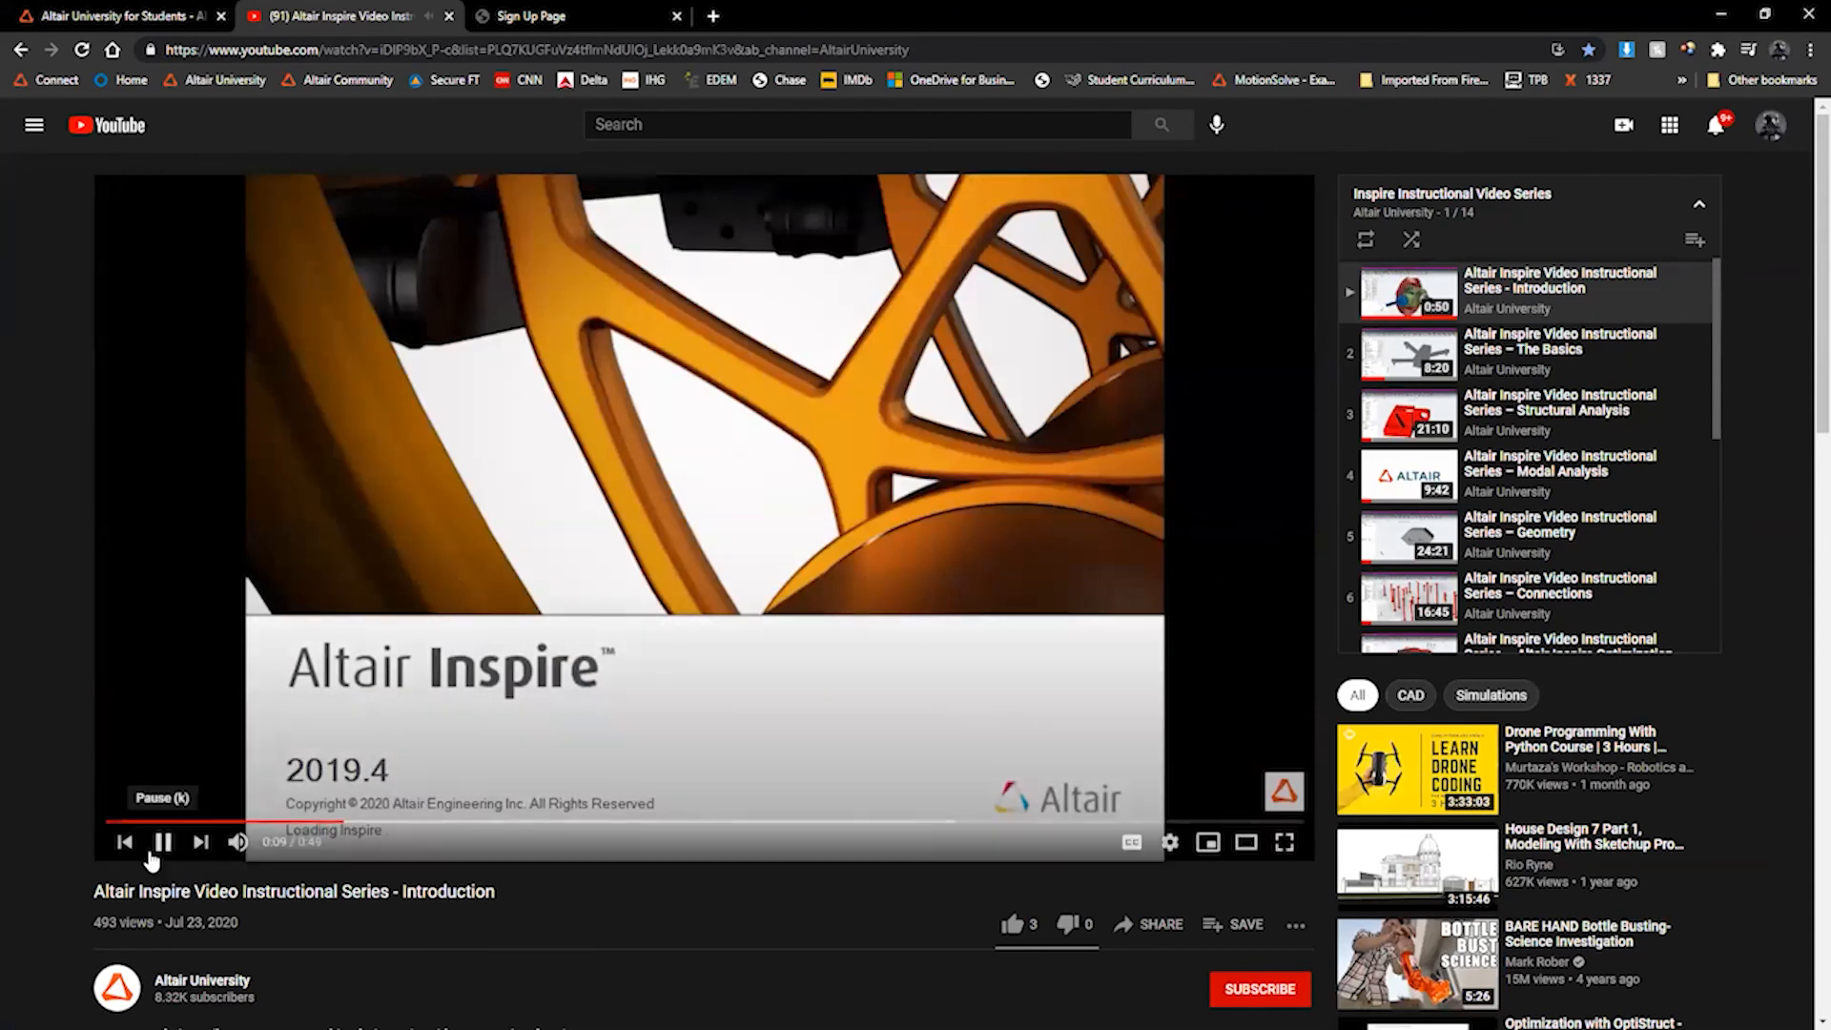
click(152, 844)
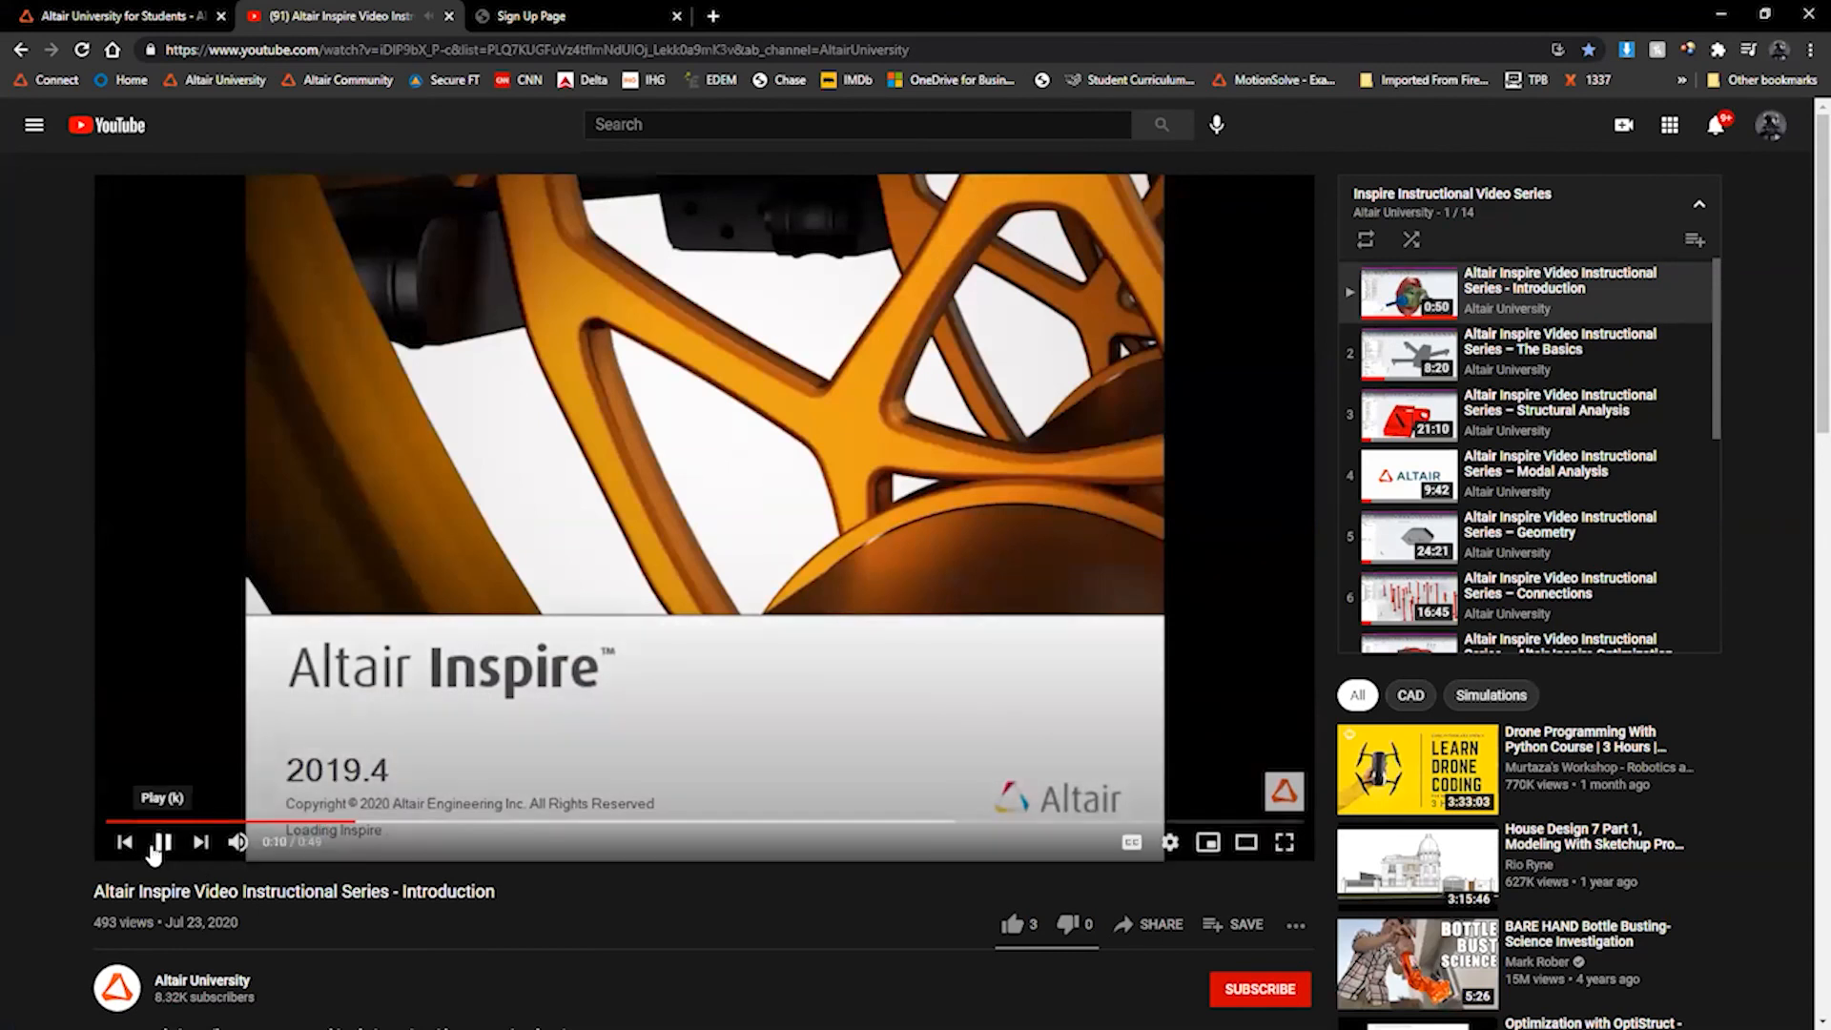
drag(1713, 303, 1707, 494)
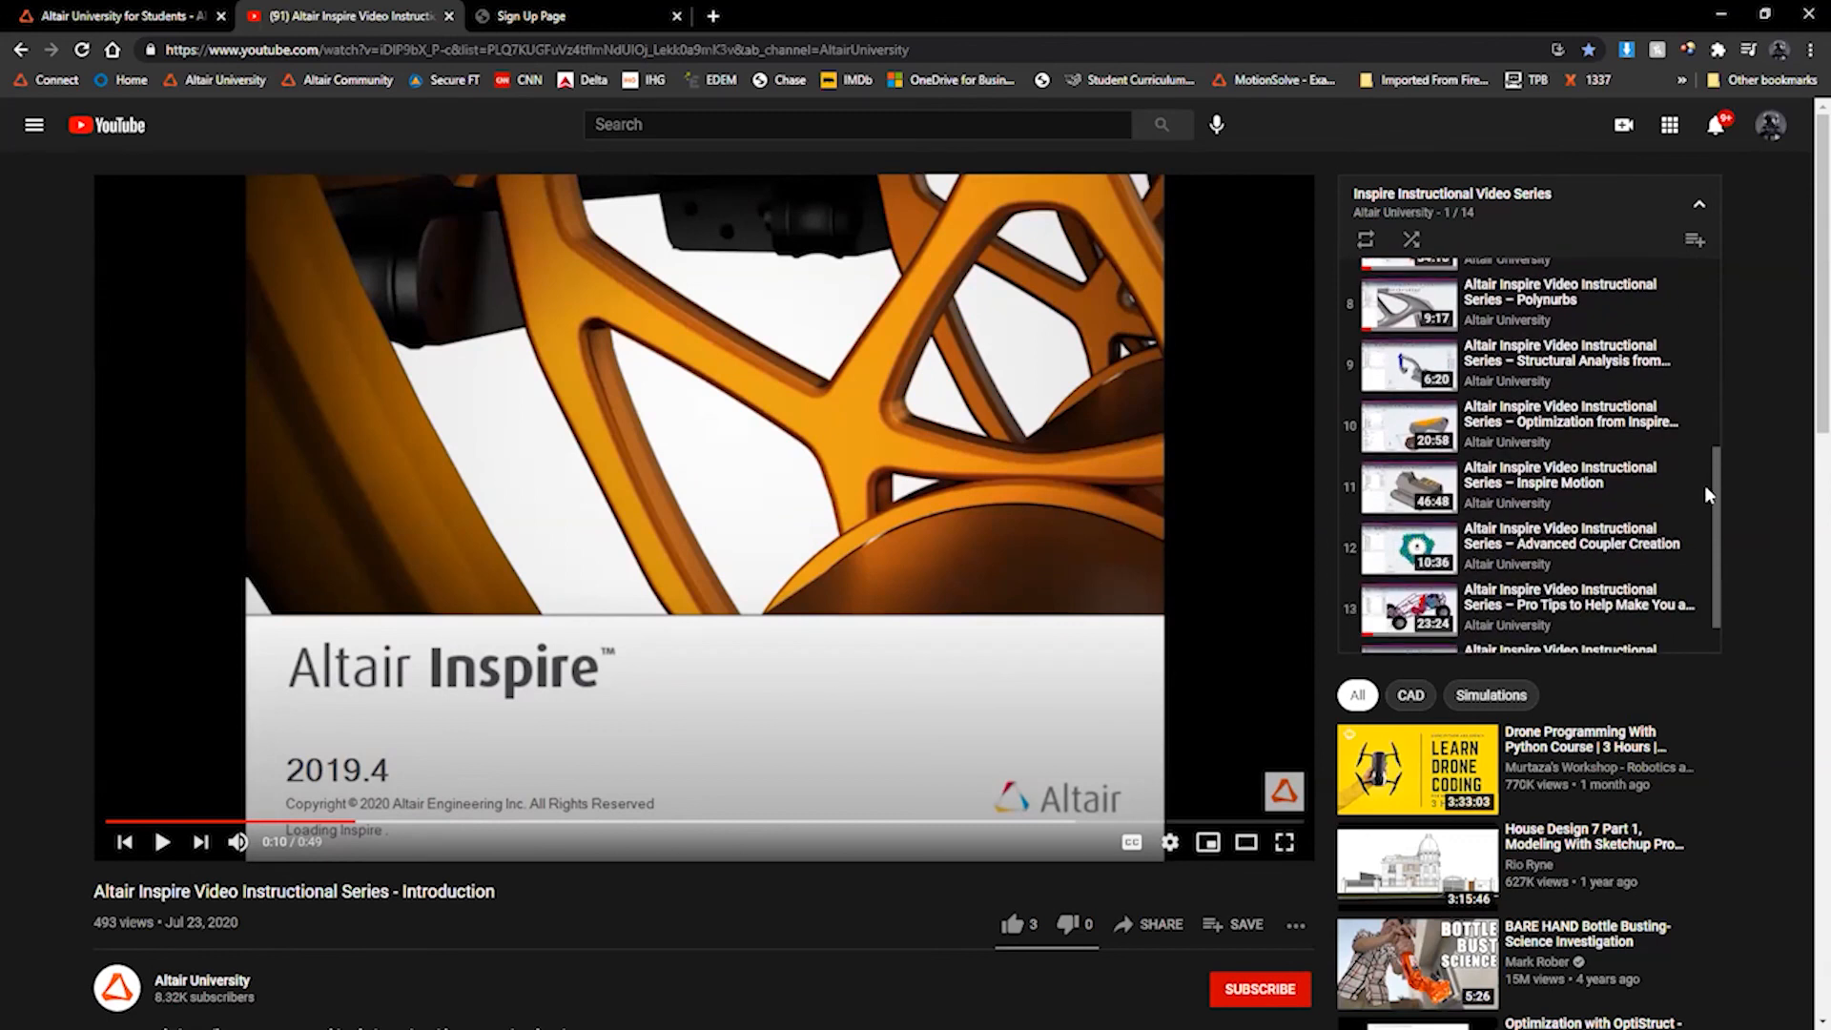
Open the Pro Tips to Help Make You a Power User video, preview it at 8:40 and 13:11, and return to Inspire
click(1537, 613)
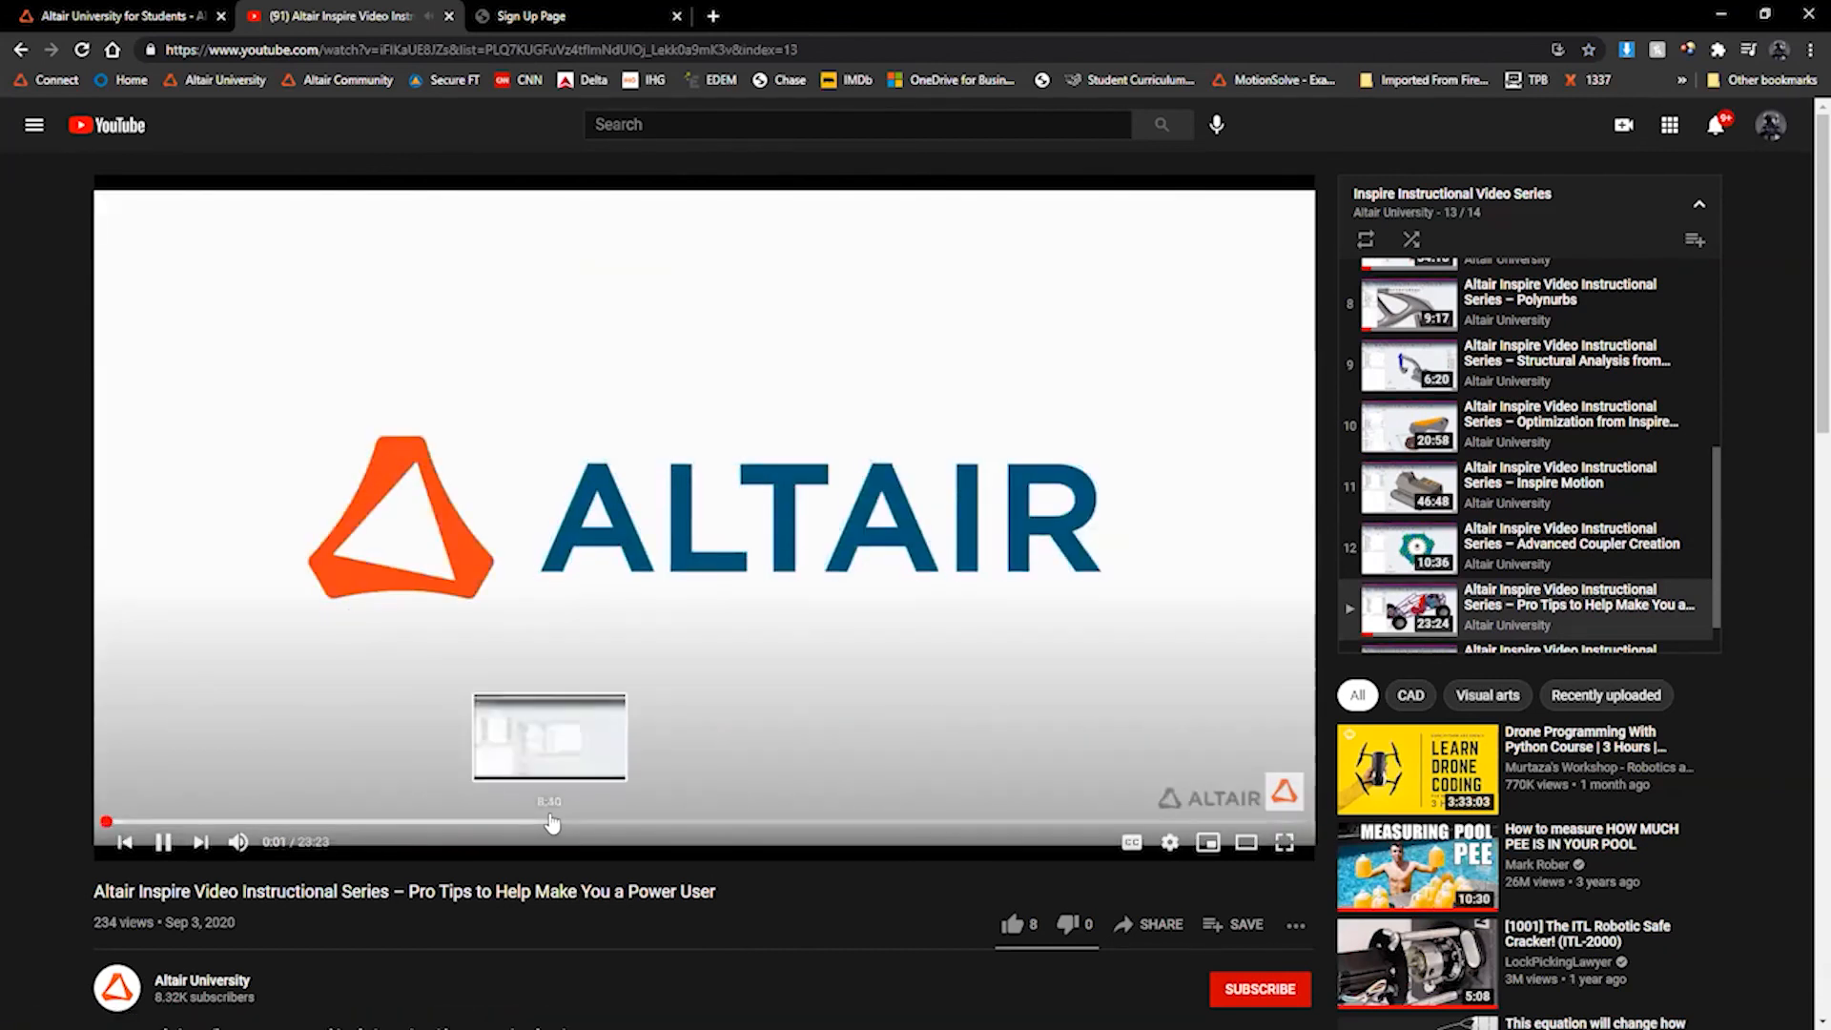
click(551, 821)
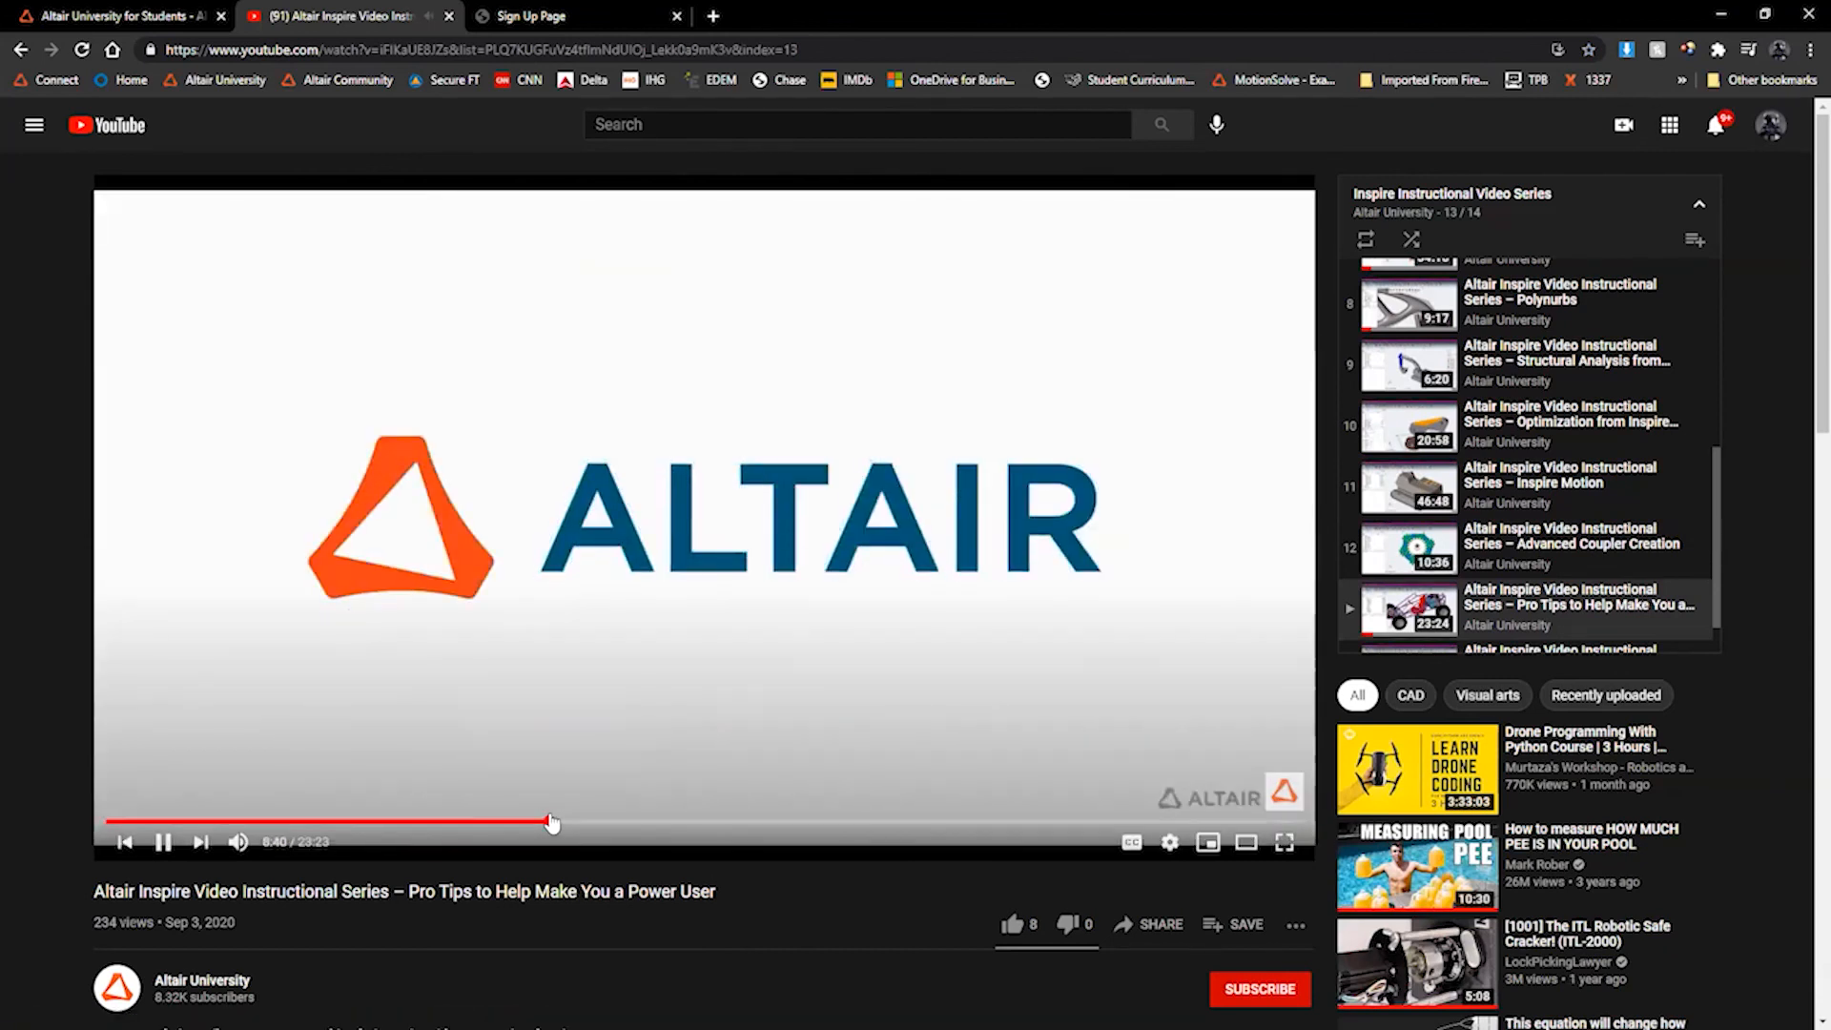
key(space)
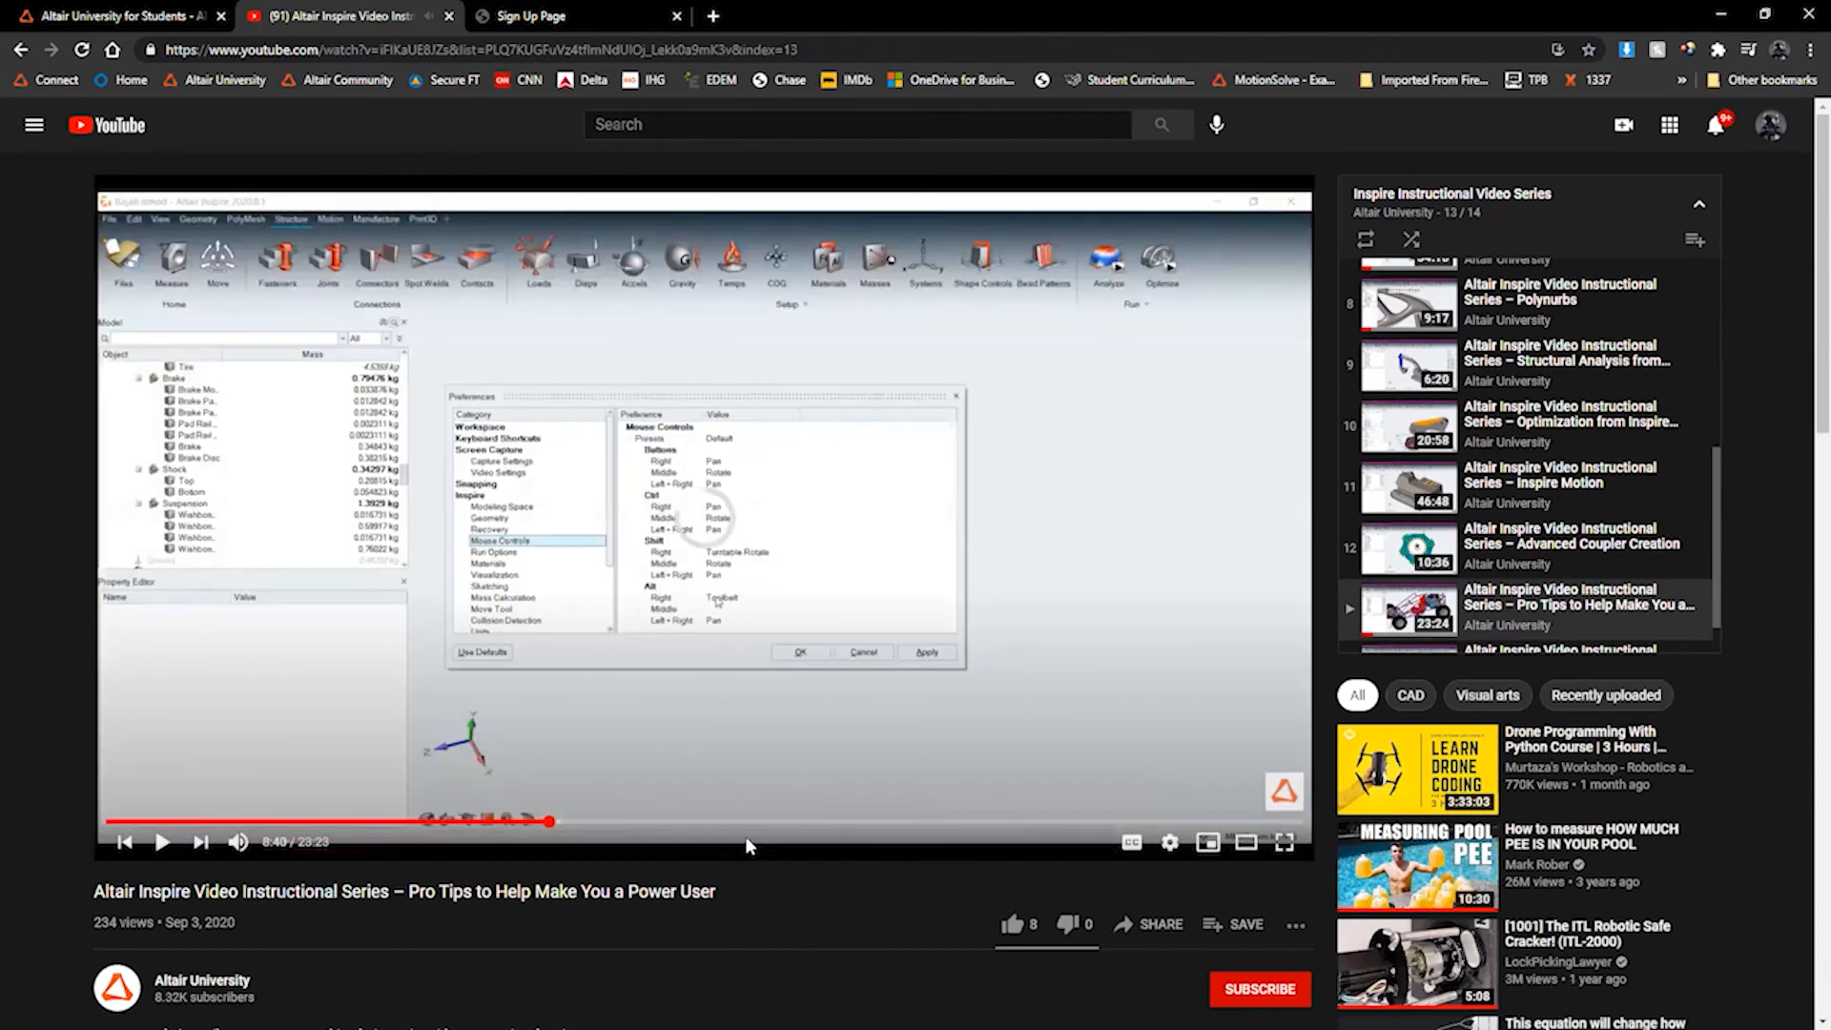
click(779, 822)
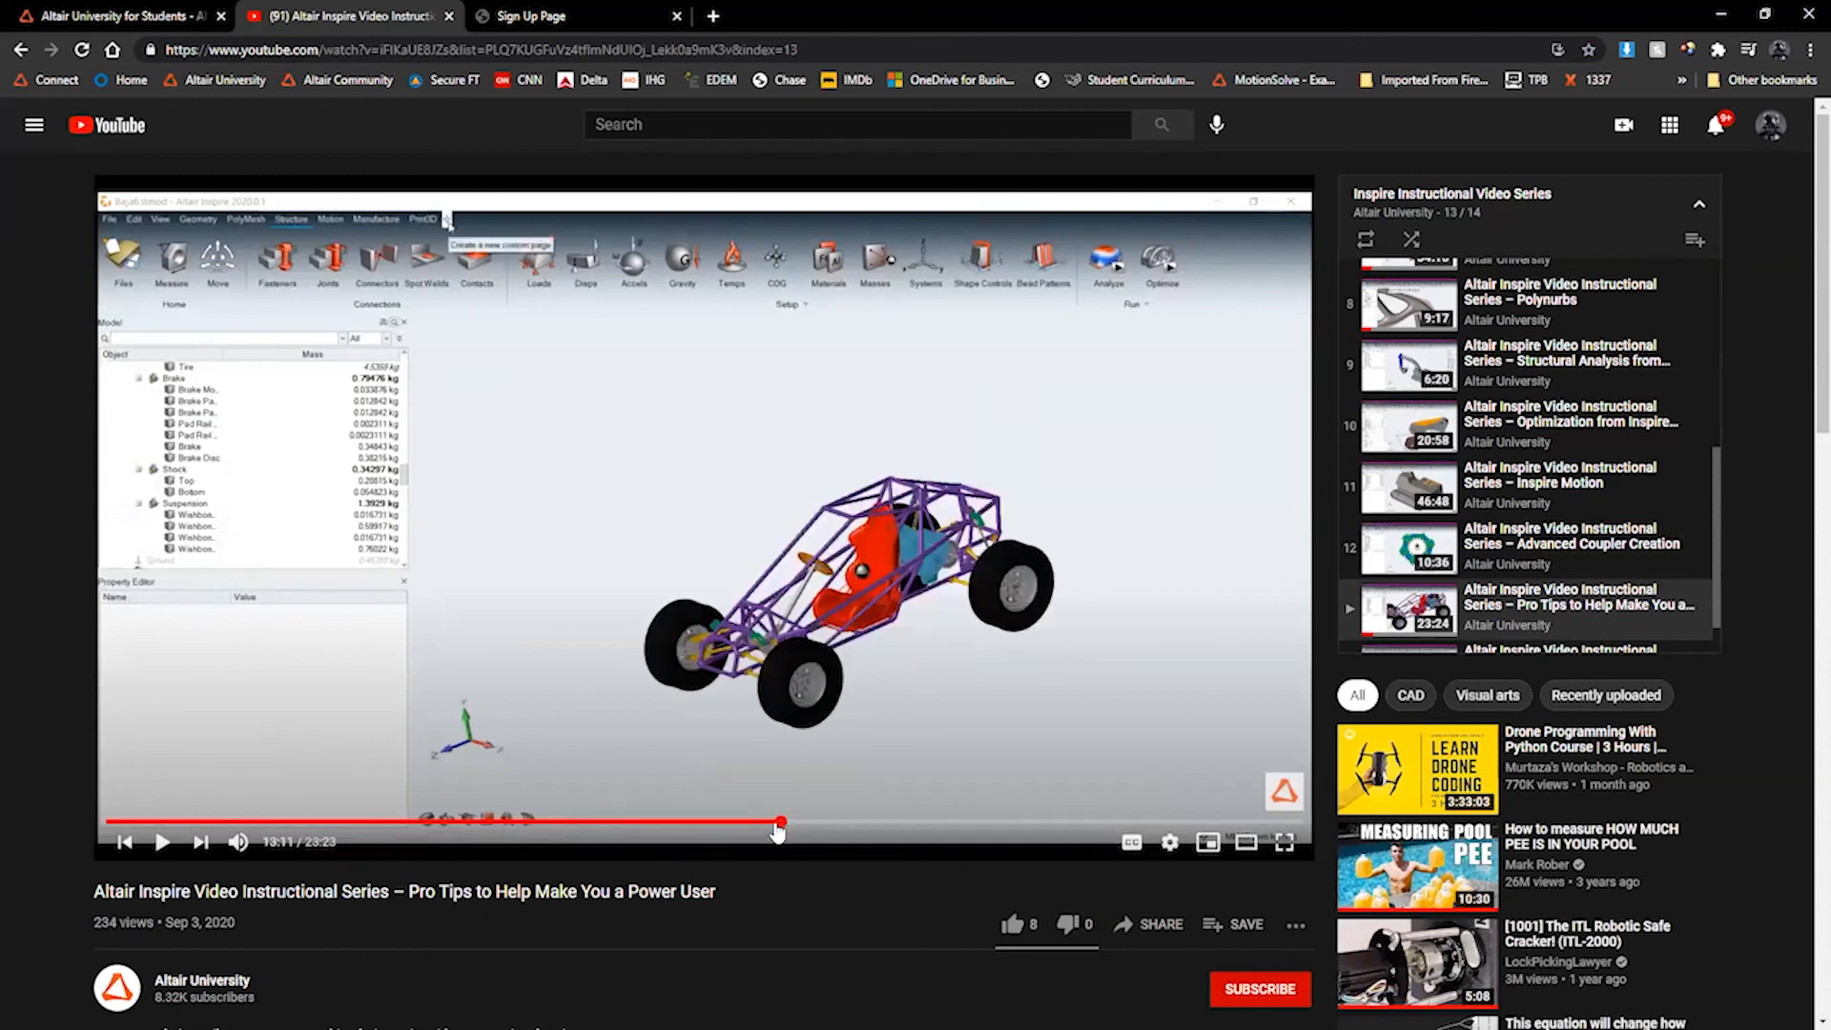
scroll(769, 668, down, 1)
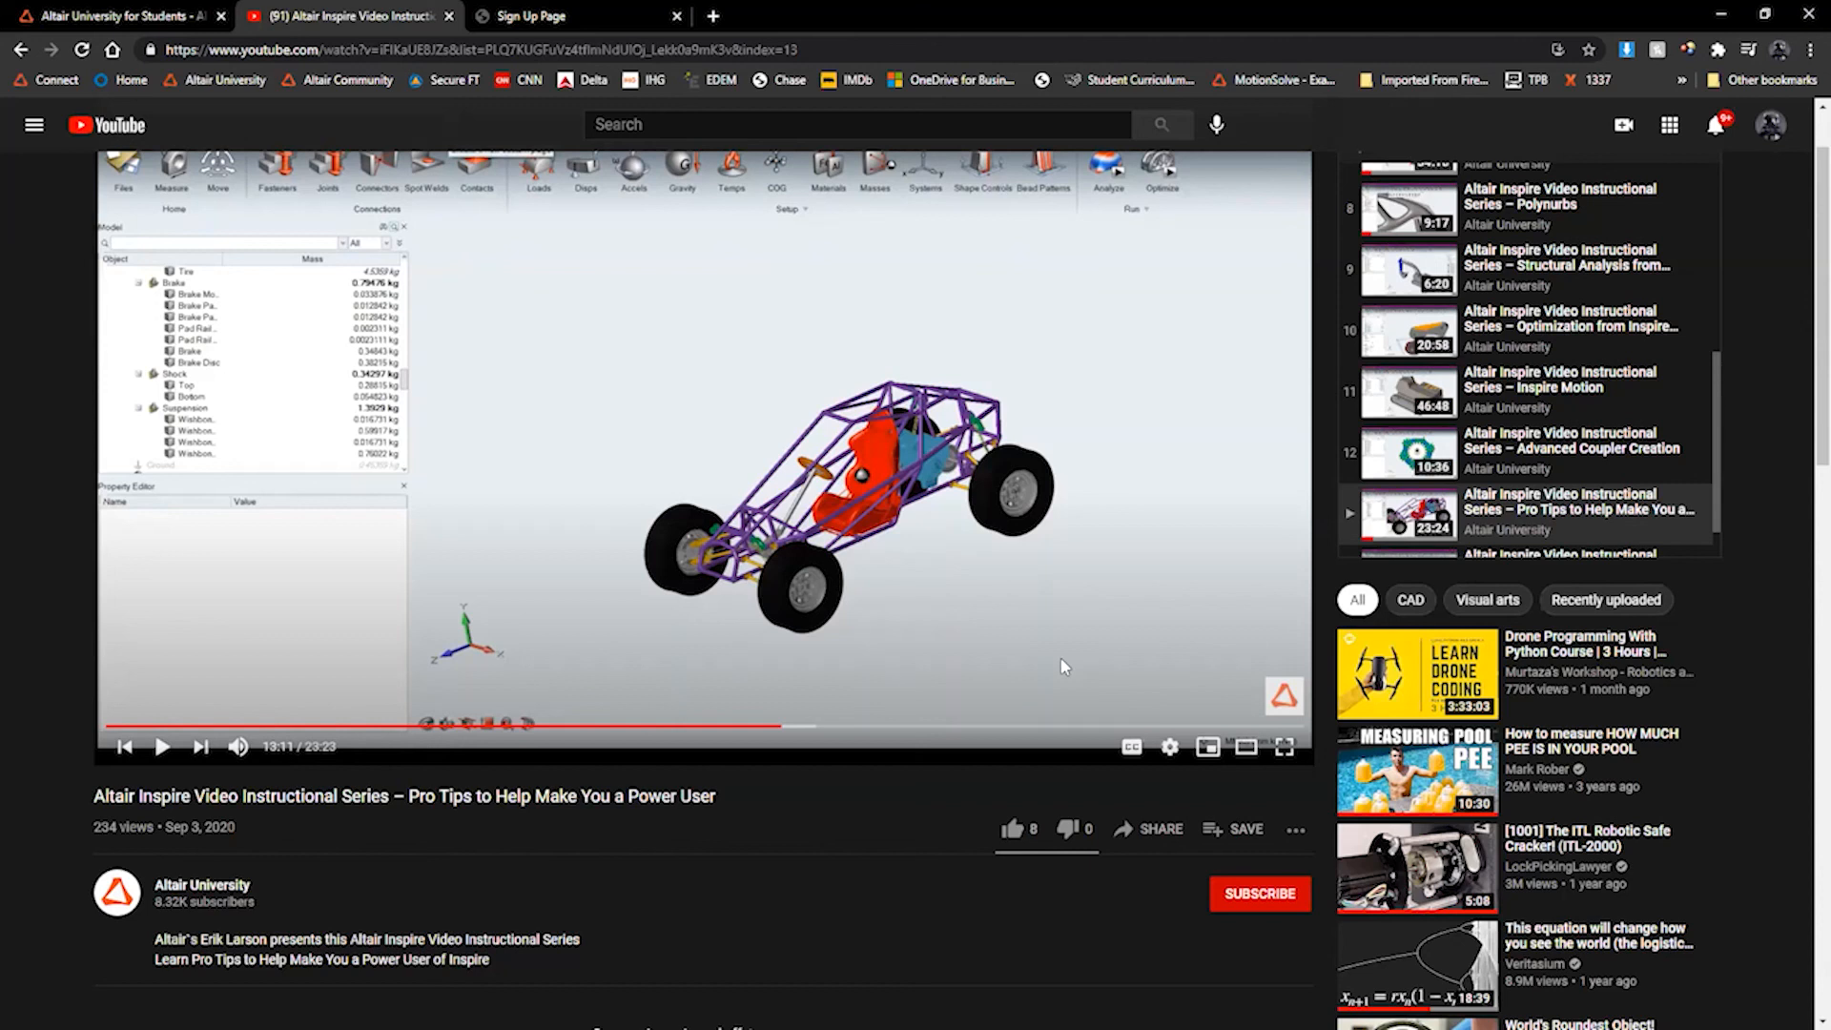
click(1722, 13)
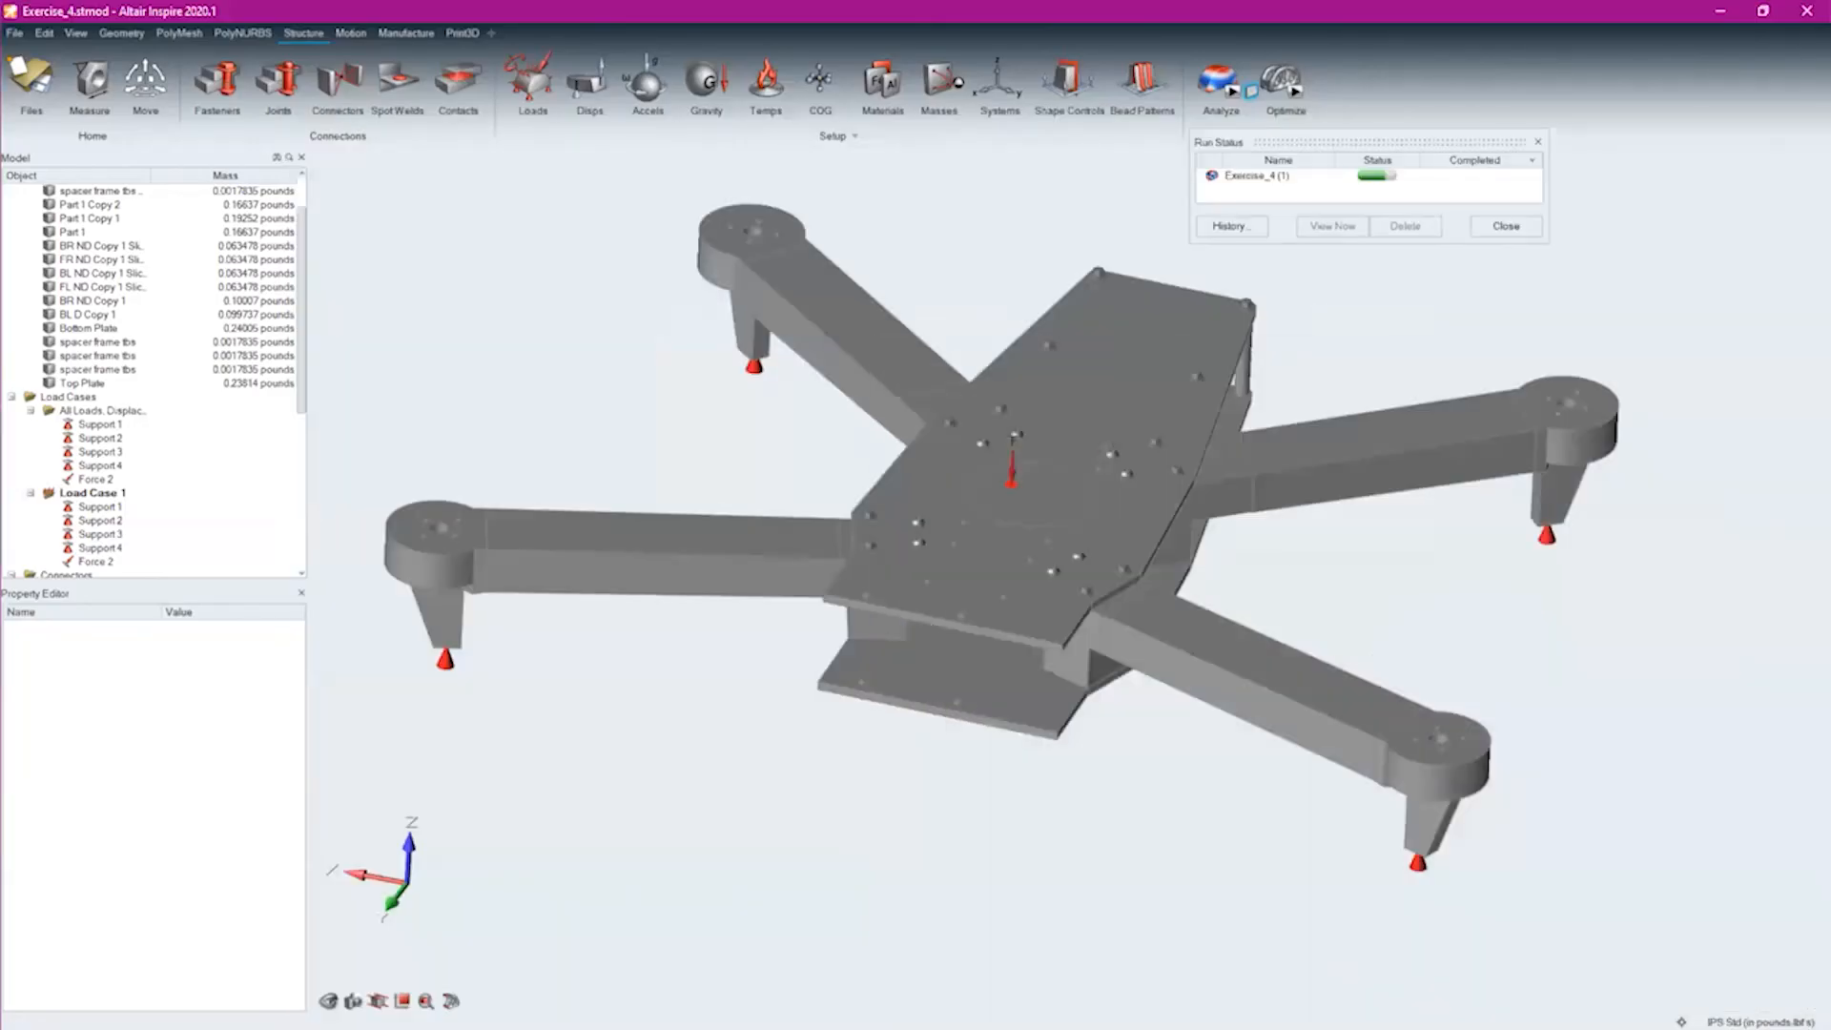